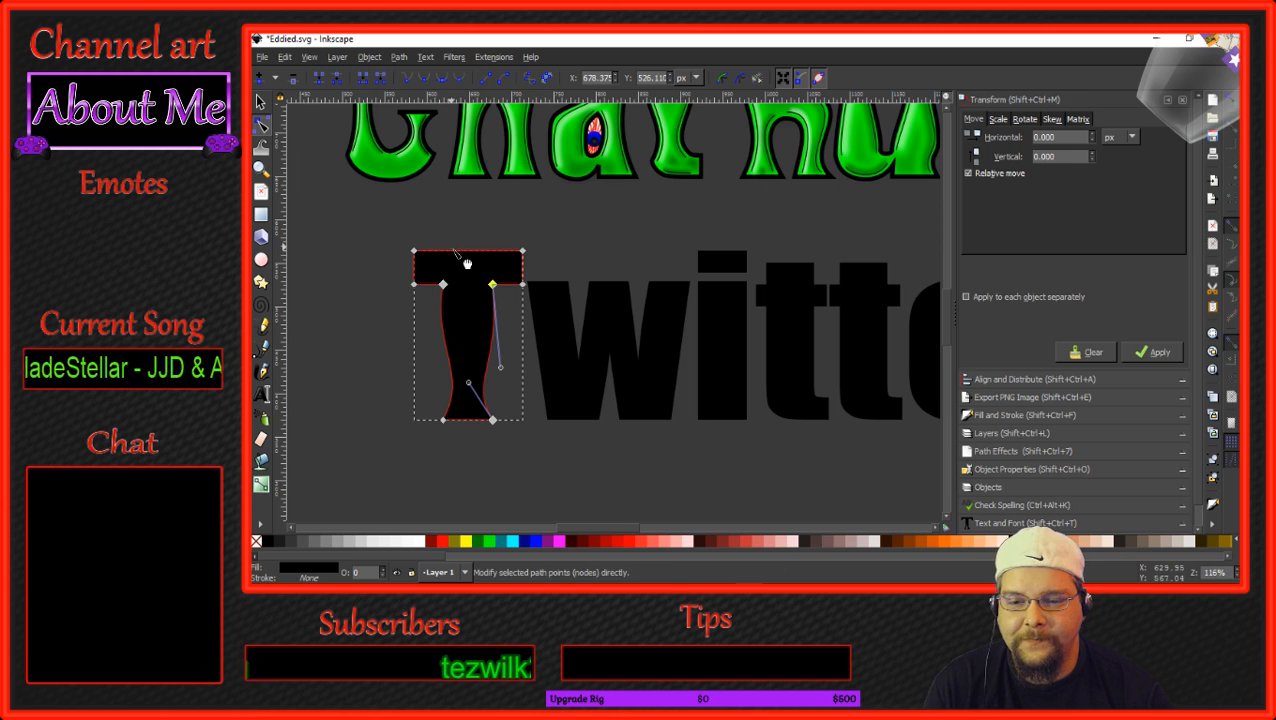
# Try to even out the inward curve on the right end of the T's crossbar by adjusting both corner nodes' handles.
pyautogui.scroll(2, 531, 238)
pyautogui.scroll(4, 531, 238)
pyautogui.scroll(-7, 411, 213)
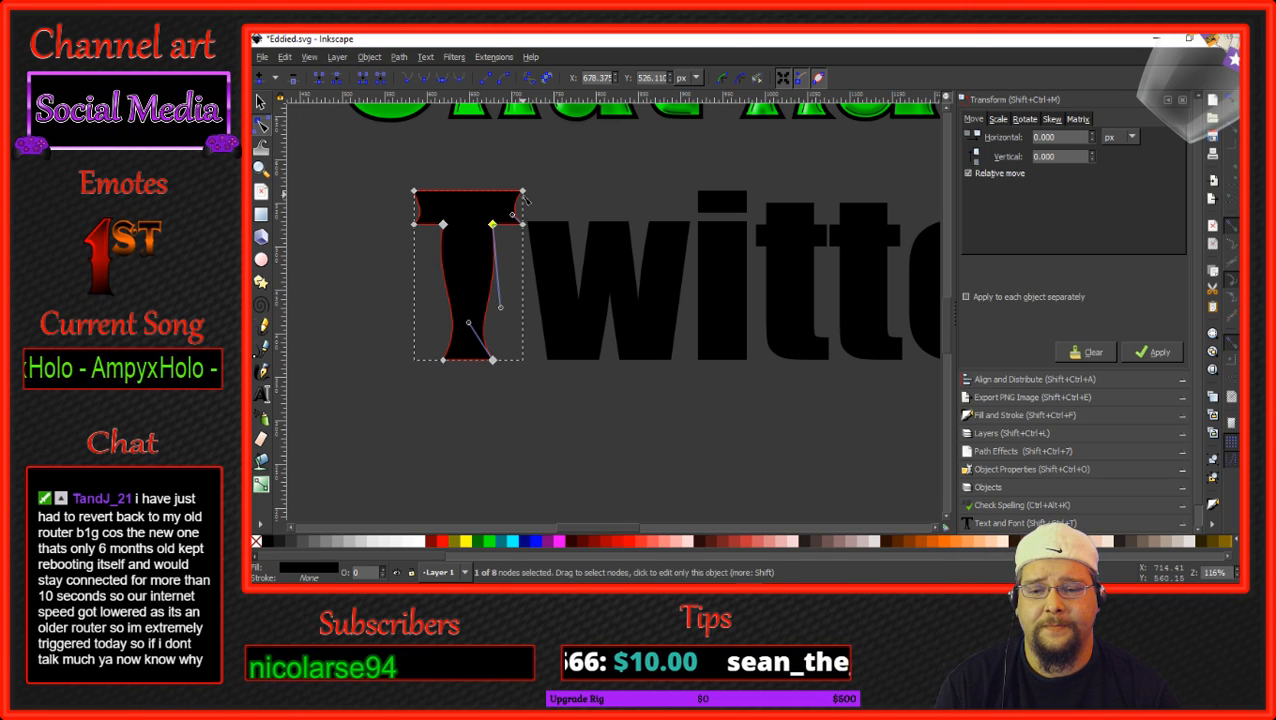
pyautogui.keyDown('ctrl'); pyautogui.scroll(1, 502, 208); pyautogui.keyUp('ctrl')
pyautogui.keyDown('ctrl'); pyautogui.scroll(2, 502, 208); pyautogui.keyUp('ctrl')
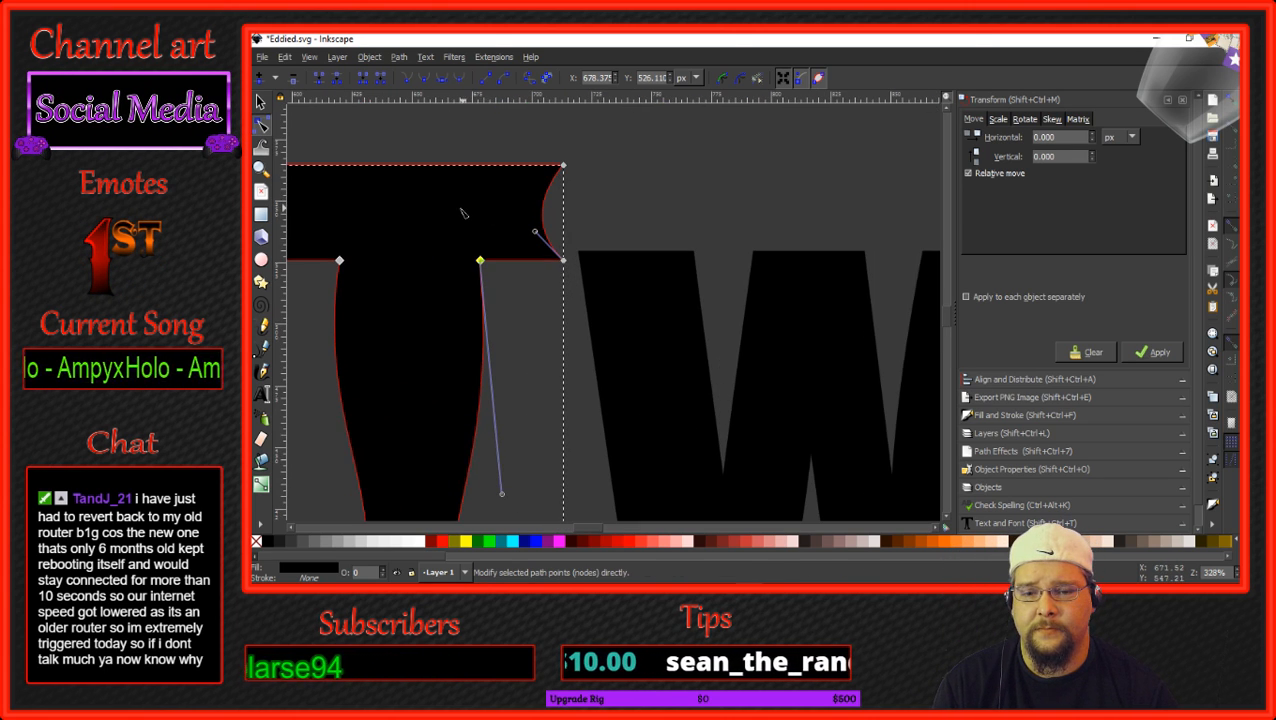
pyautogui.moveTo(446, 213); pyautogui.dragTo(580, 243)
pyautogui.click(697, 194)
pyautogui.moveTo(671, 230); pyautogui.dragTo(666, 227)
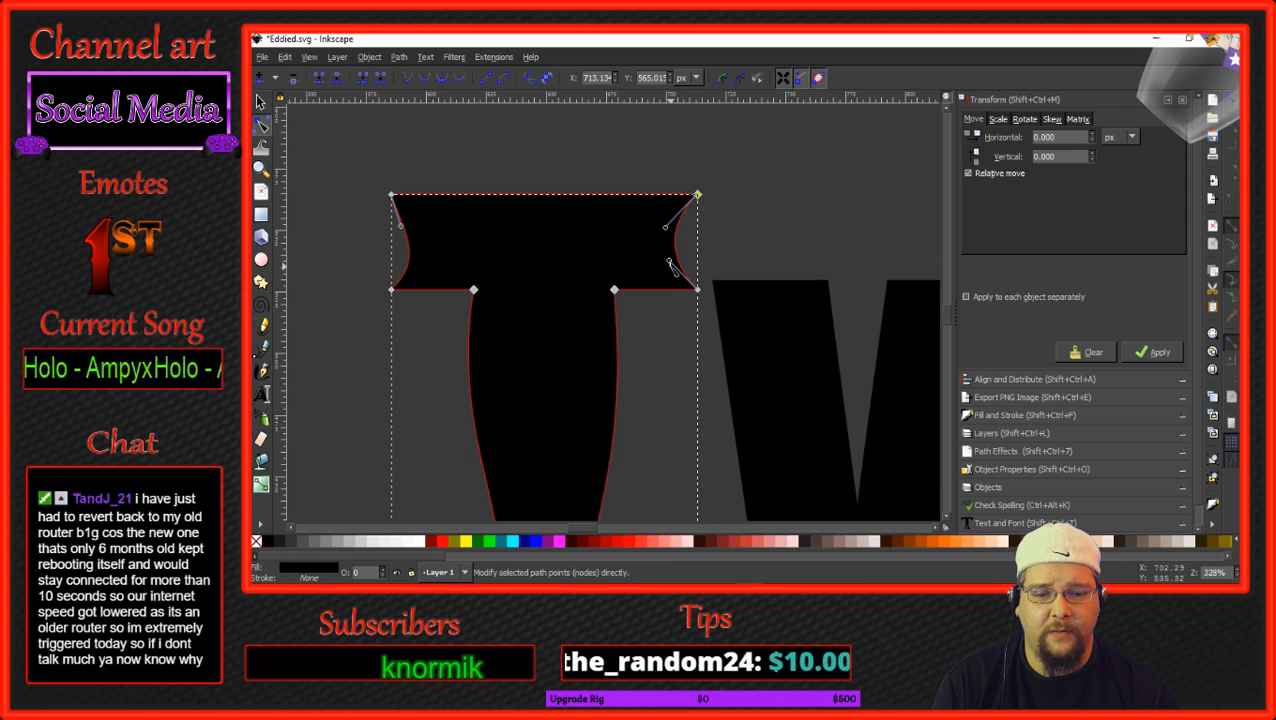
pyautogui.click(697, 289)
pyautogui.moveTo(670, 263); pyautogui.dragTo(668, 267)
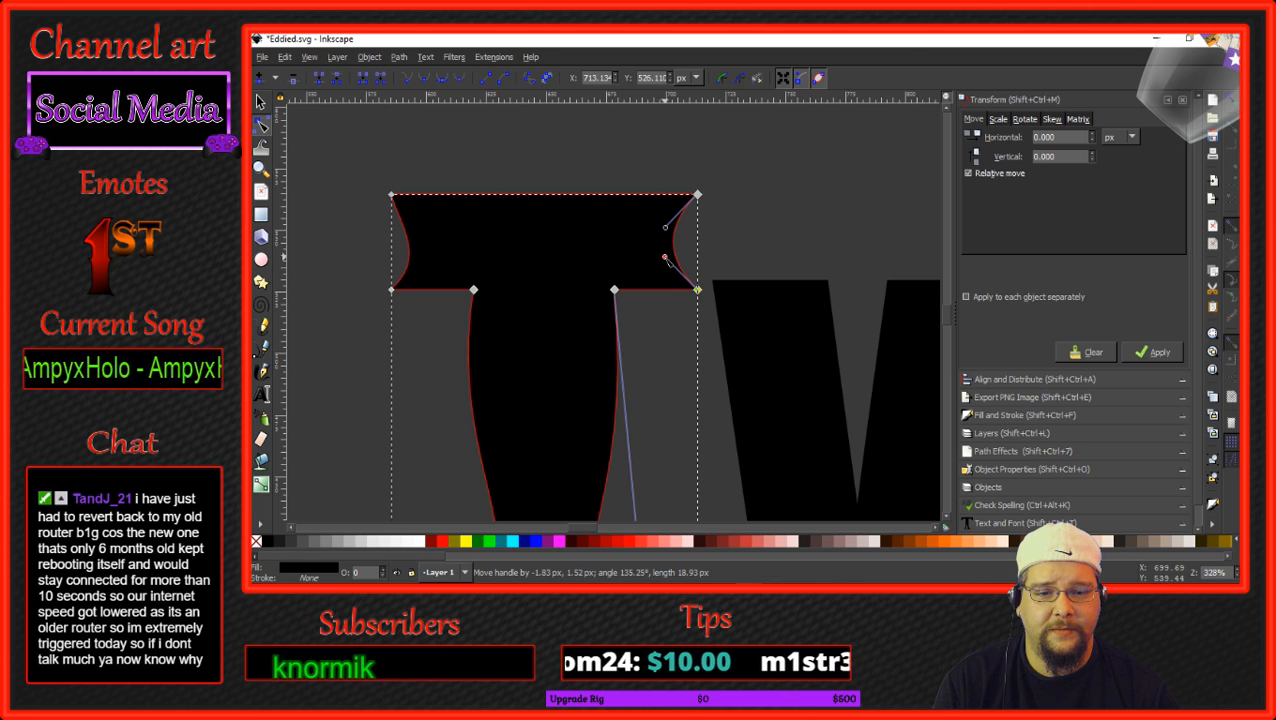
# Reshape the left end of the T's crossbar into an outward bulge using its two corner handles.
pyautogui.click(392, 196)
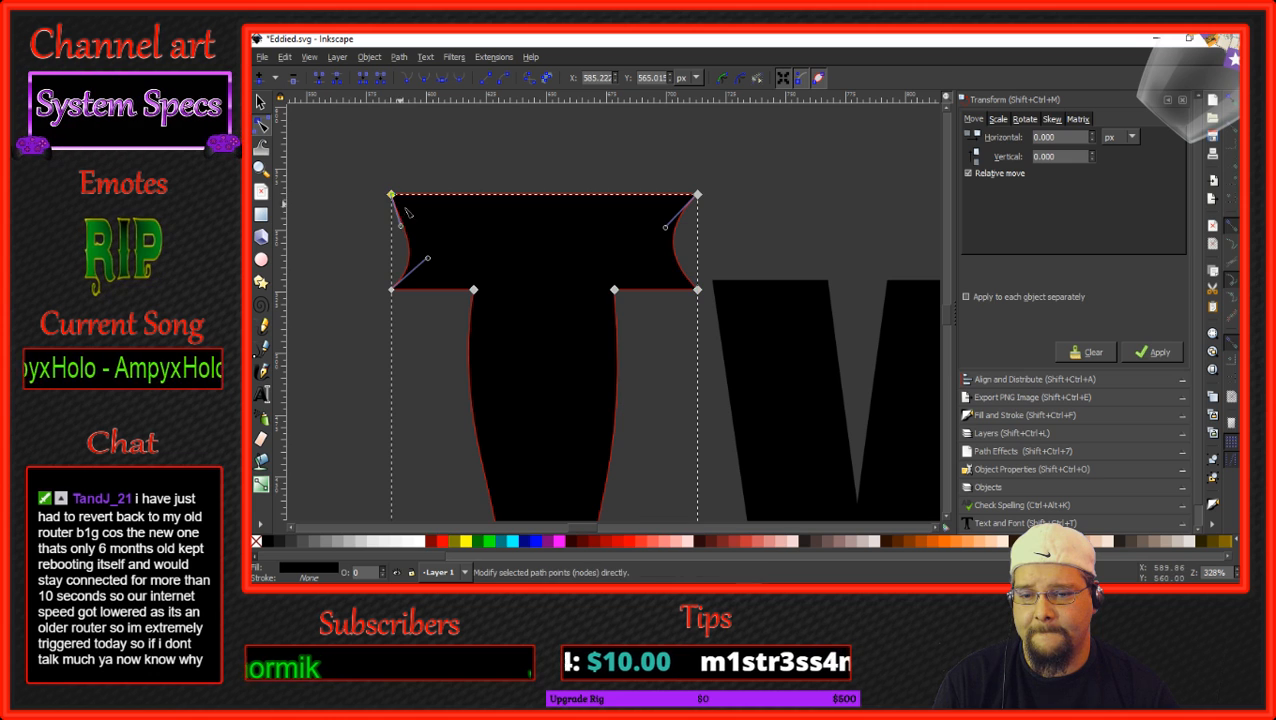
pyautogui.moveTo(400, 226); pyautogui.dragTo(357, 262)
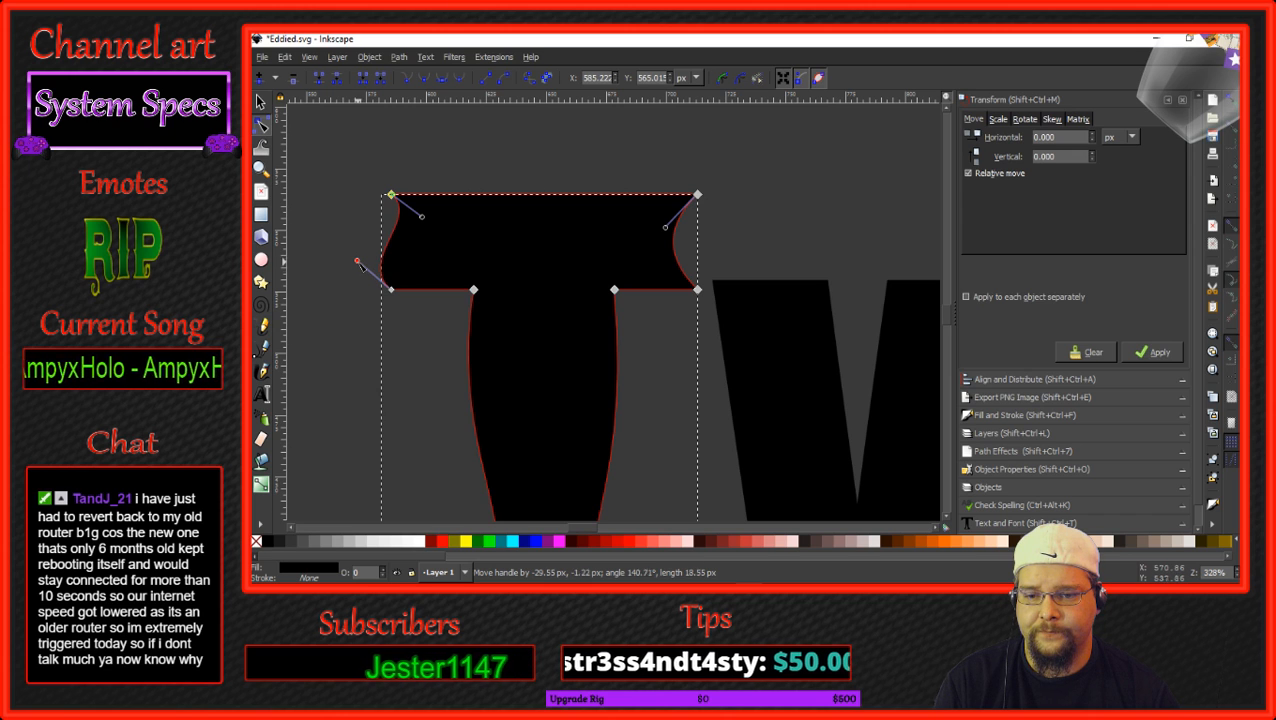
pyautogui.moveTo(422, 216); pyautogui.dragTo(369, 192)
pyautogui.moveTo(357, 261); pyautogui.dragTo(365, 293)
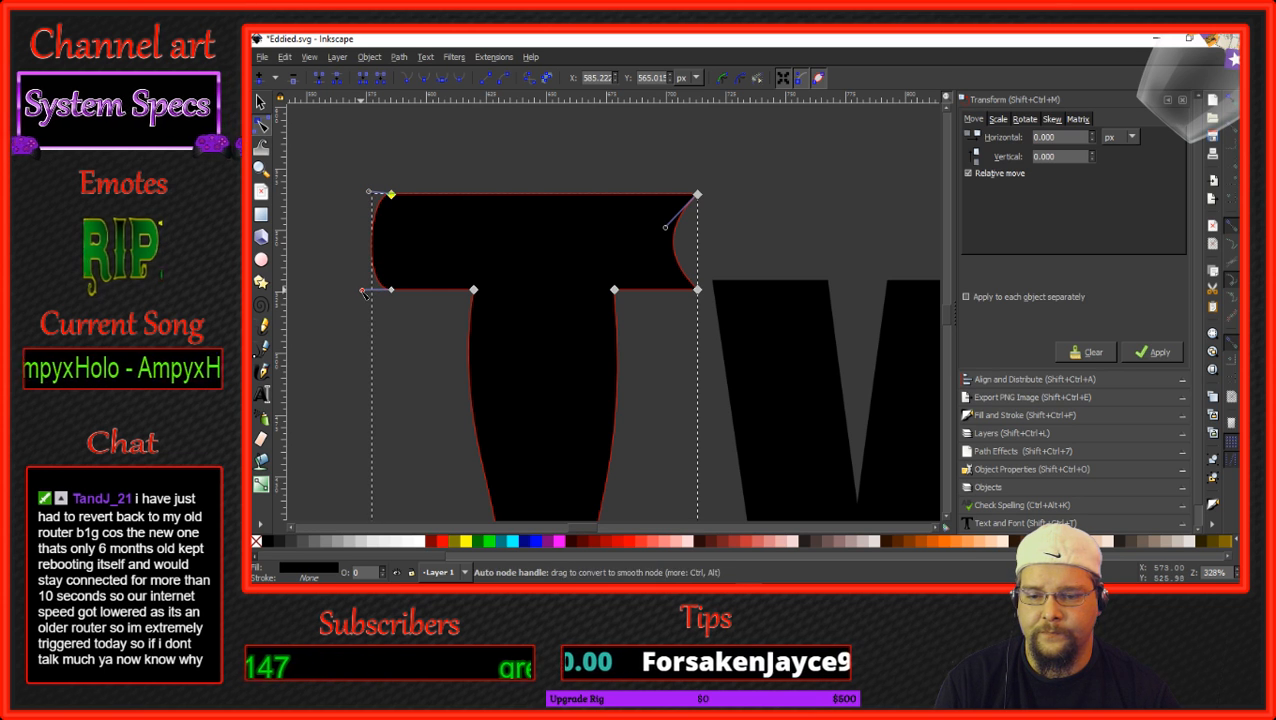
# Bulge the right end of the T's crossbar outward so that it mirrors the left end.
pyautogui.moveTo(665, 226); pyautogui.dragTo(736, 198)
pyautogui.click(697, 289)
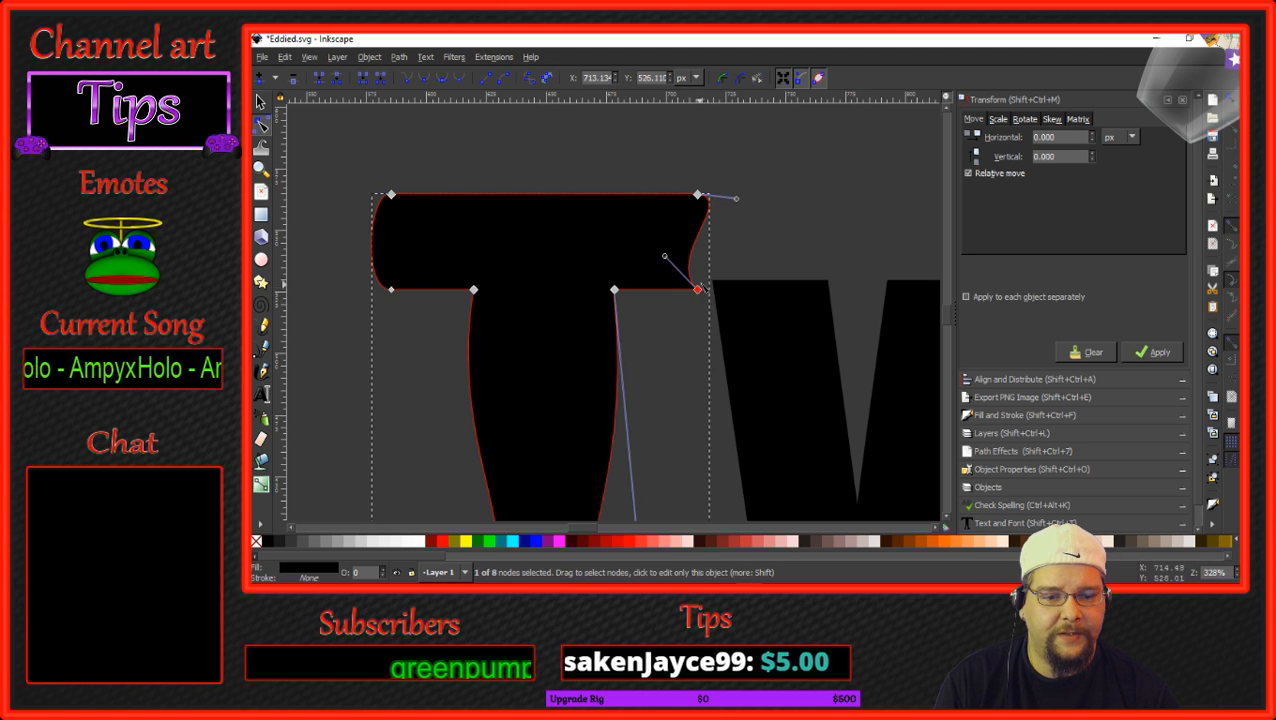
pyautogui.moveTo(664, 257); pyautogui.dragTo(713, 289)
pyautogui.moveTo(736, 198); pyautogui.dragTo(714, 200)
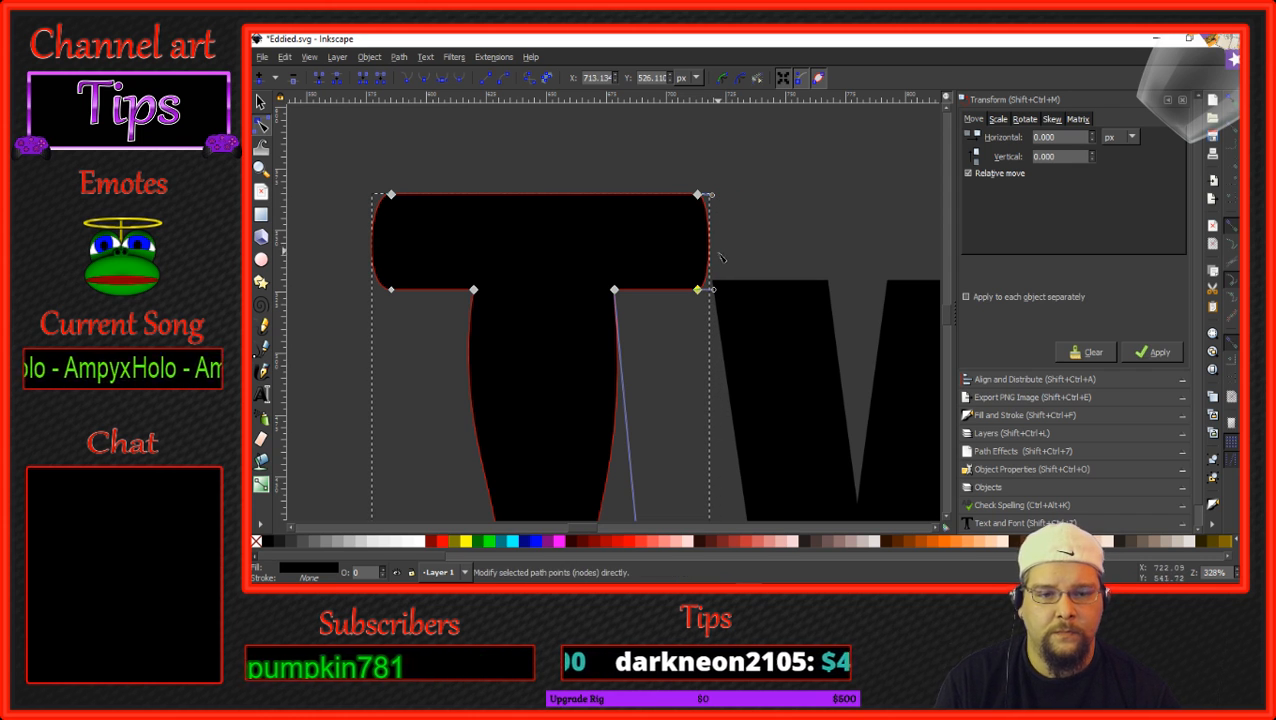
pyautogui.moveTo(712, 200); pyautogui.dragTo(715, 195)
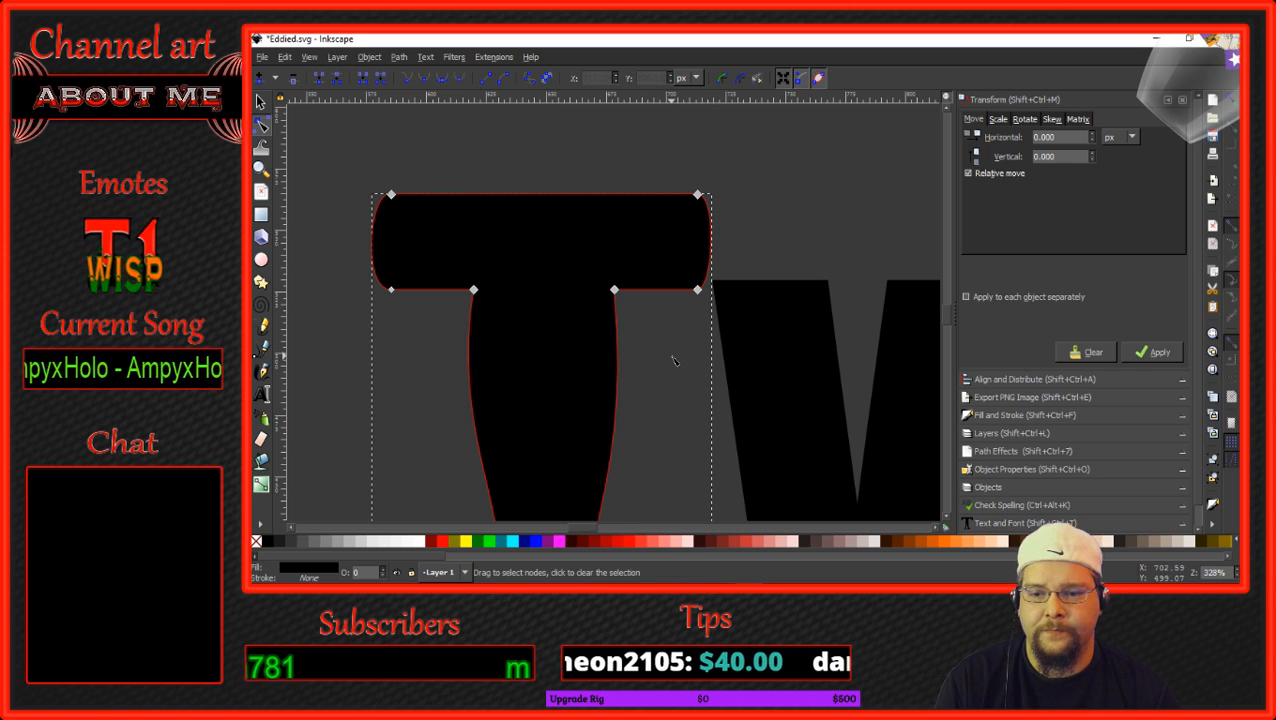
# Select the bottom points of the w's two upper notches and move them down together to deepen the notches.
pyautogui.scroll(-4, 676, 366)
pyautogui.scroll(-2, 670, 366)
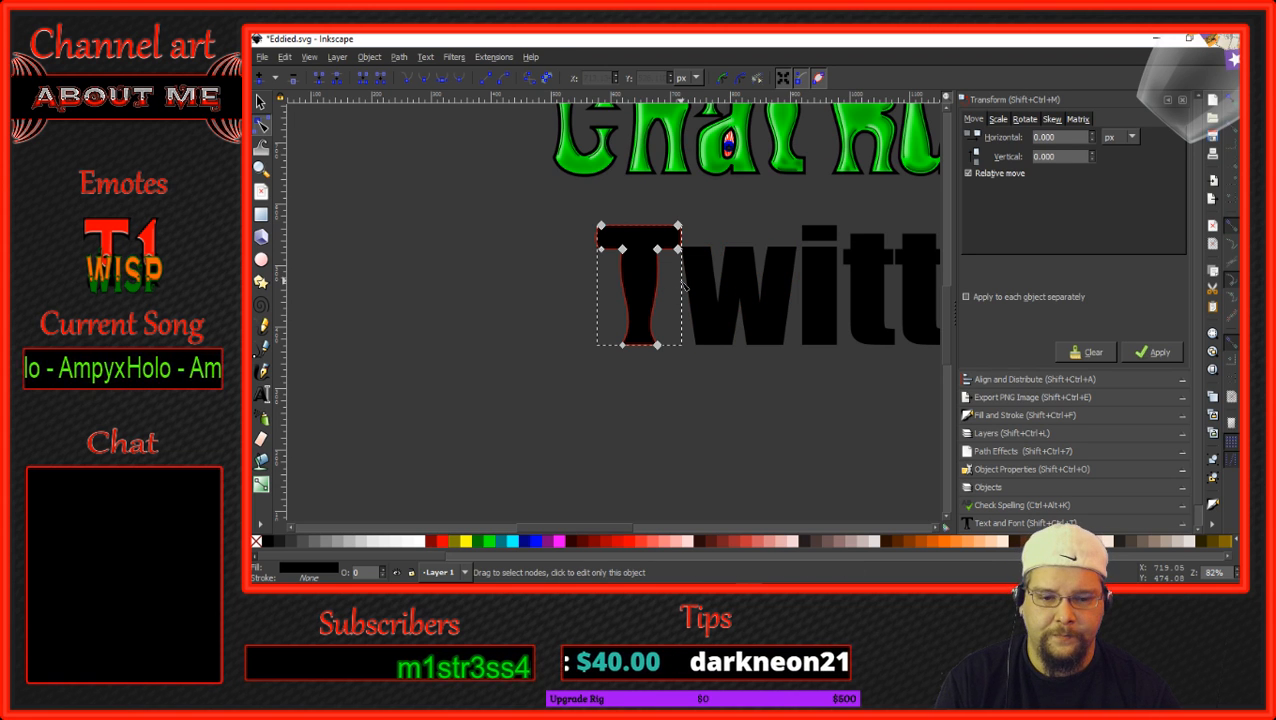
pyautogui.scroll(-3, 777, 380)
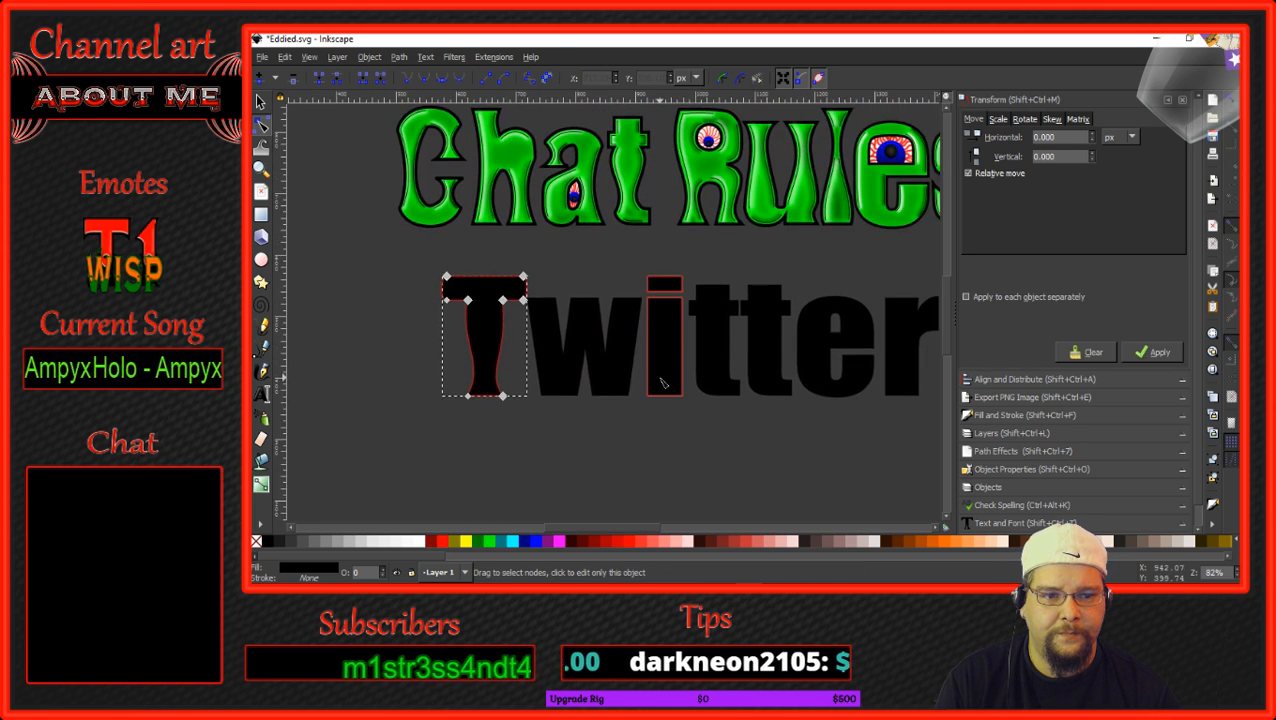
pyautogui.scroll(4, 596, 368)
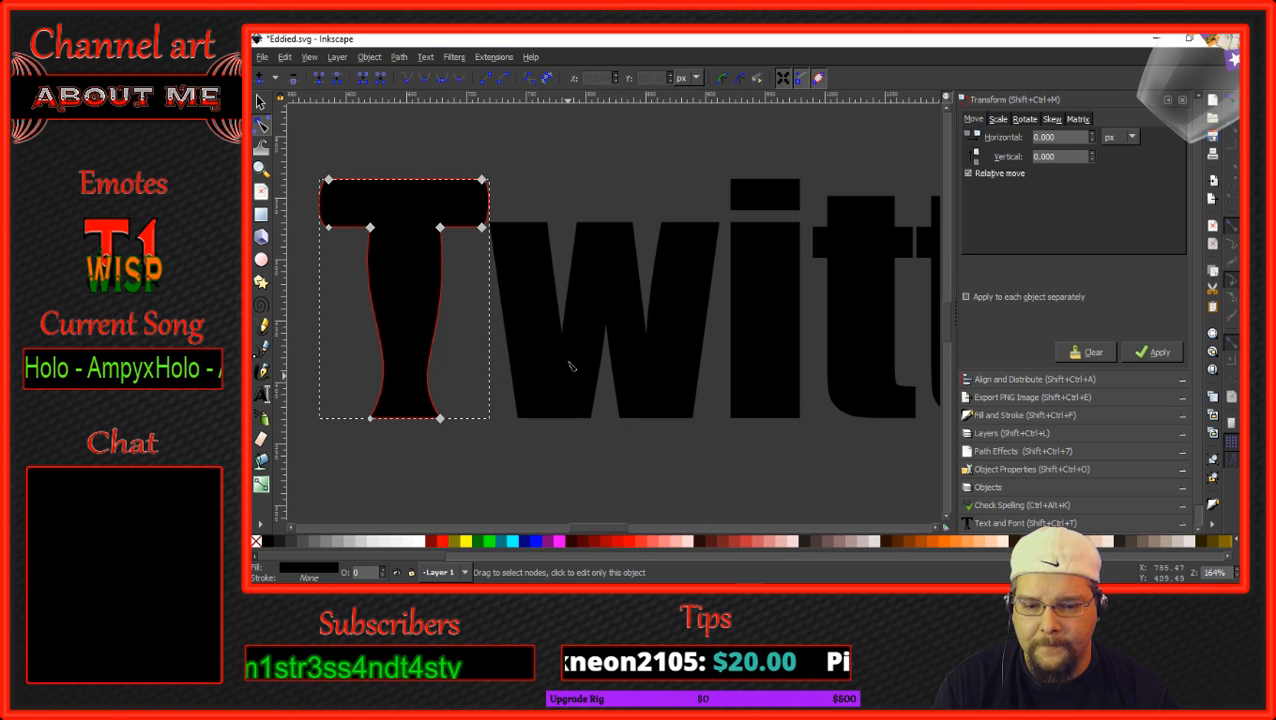
pyautogui.click(565, 337)
pyautogui.moveTo(563, 322); pyautogui.dragTo(562, 381)
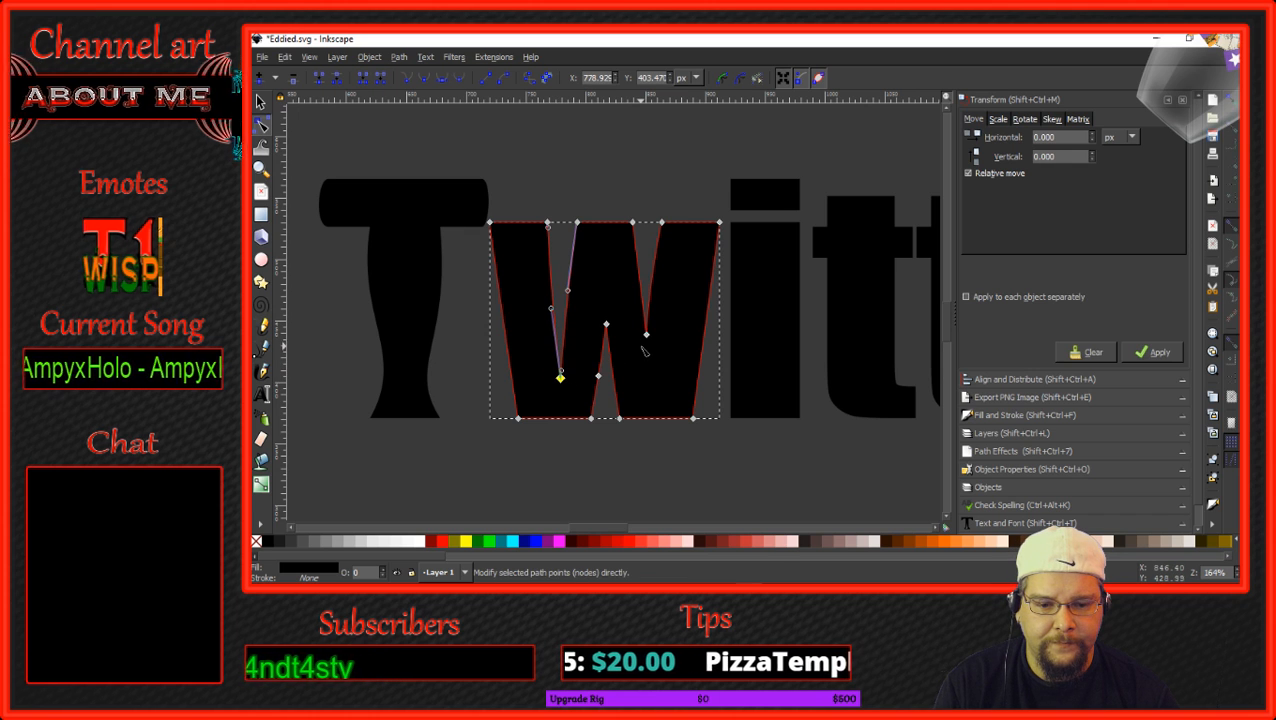
pyautogui.hotkey('ctrl', 'z')
pyautogui.keyDown('shift'); pyautogui.click(646, 335); pyautogui.keyUp('shift')
pyautogui.moveTo(650, 338); pyautogui.dragTo(654, 381)
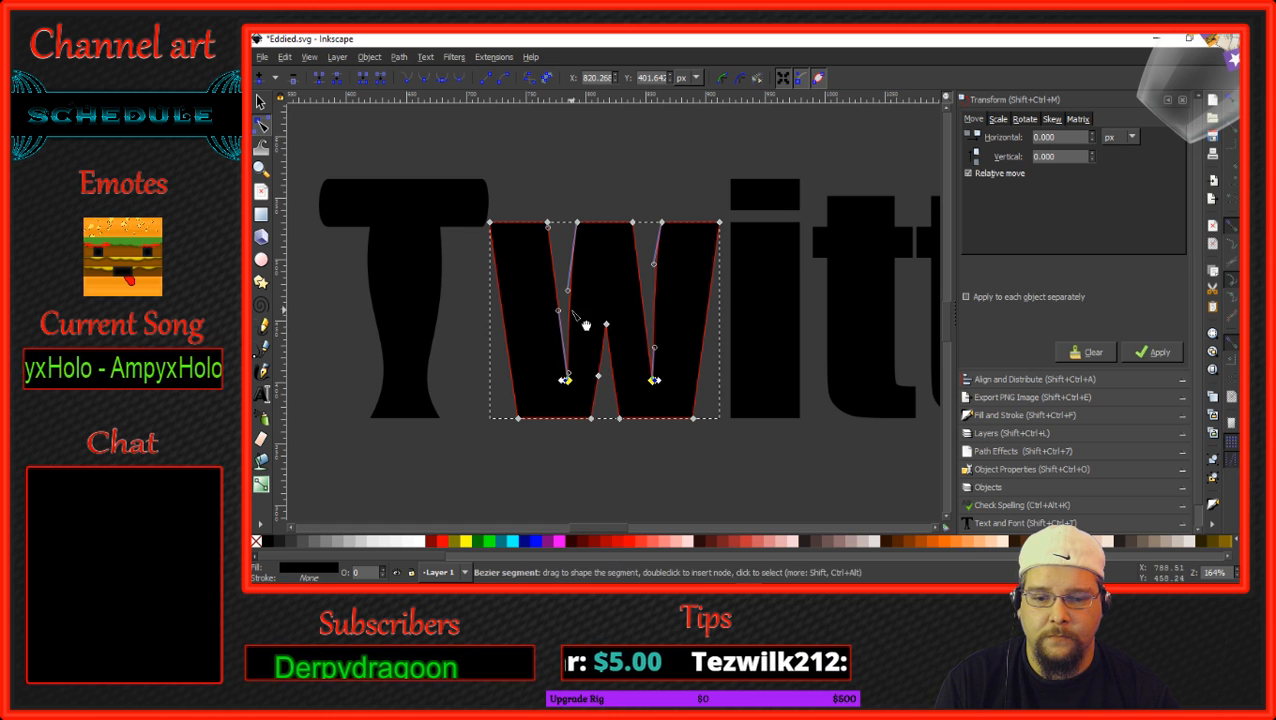
# Bend the left side of the w's first upper notch into a smooth S-curve.
pyautogui.moveTo(557, 299); pyautogui.dragTo(540, 305)
pyautogui.moveTo(539, 231); pyautogui.dragTo(564, 239)
pyautogui.moveTo(526, 321); pyautogui.dragTo(515, 320)
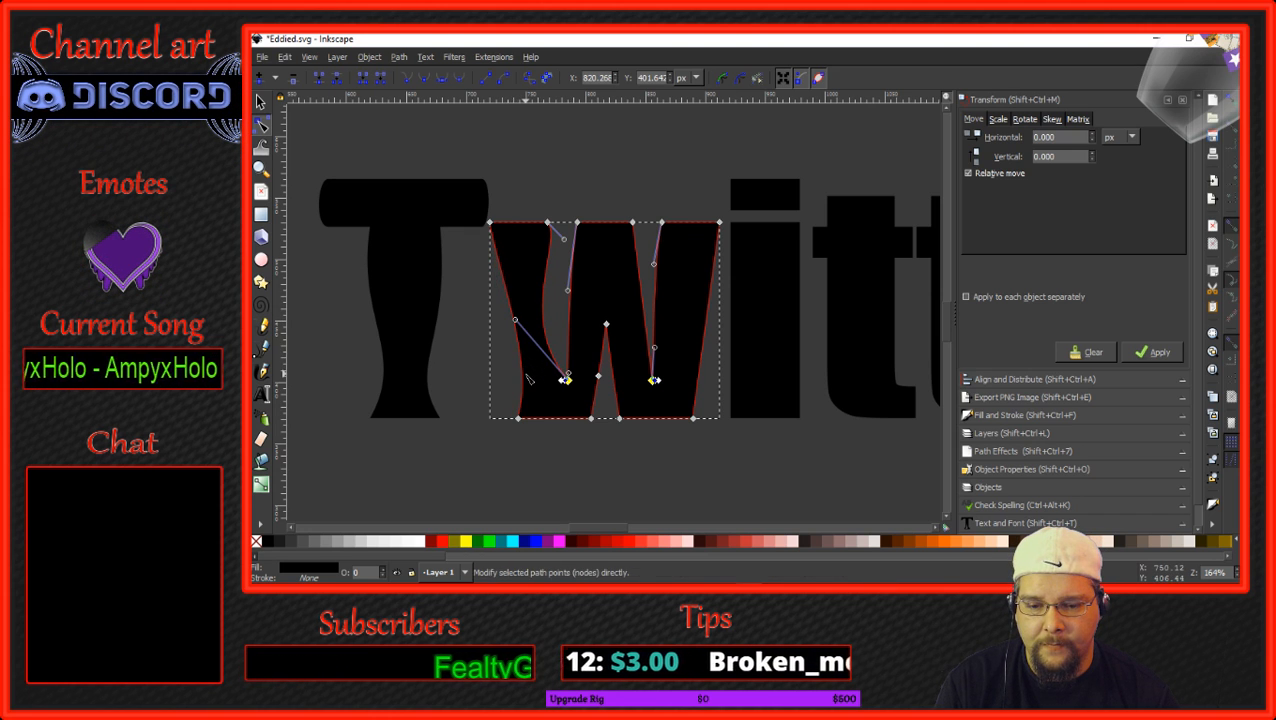
# Add a node near the bottom of the w's left outer edge and adjust the adjoining handles to form a flared foot.
pyautogui.doubleClick(521, 380)
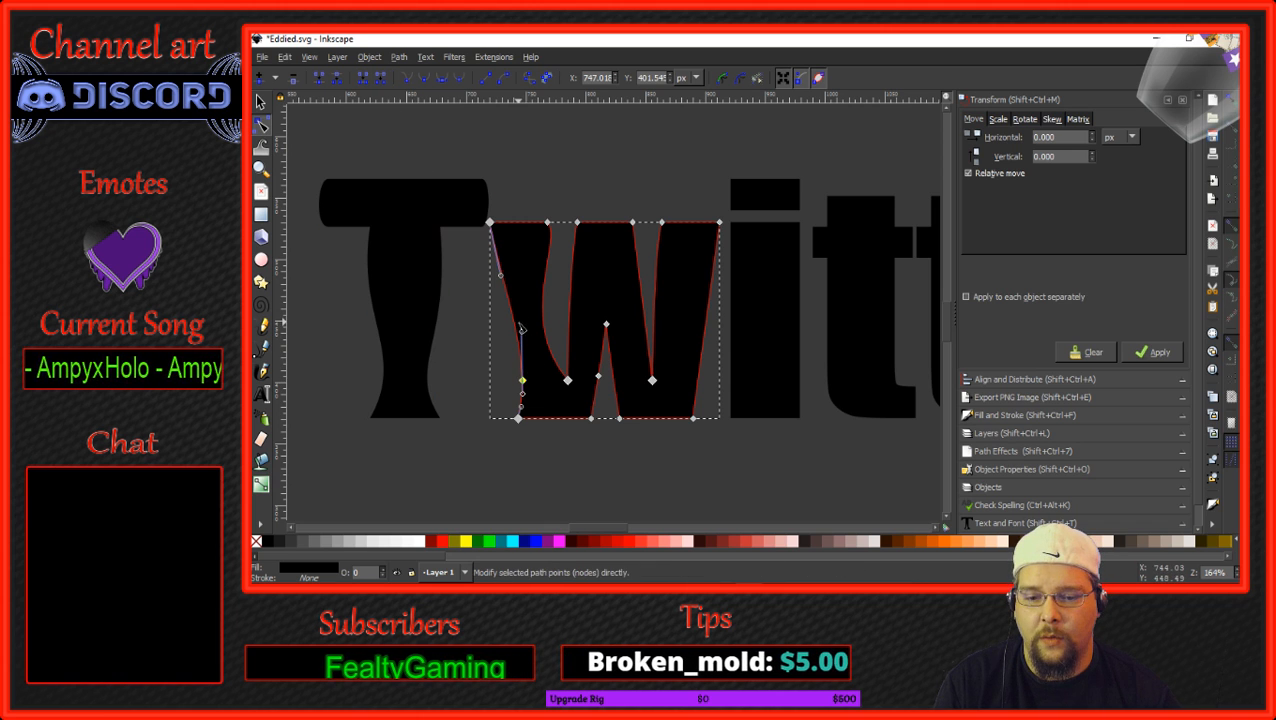
pyautogui.moveTo(521, 332); pyautogui.dragTo(500, 345)
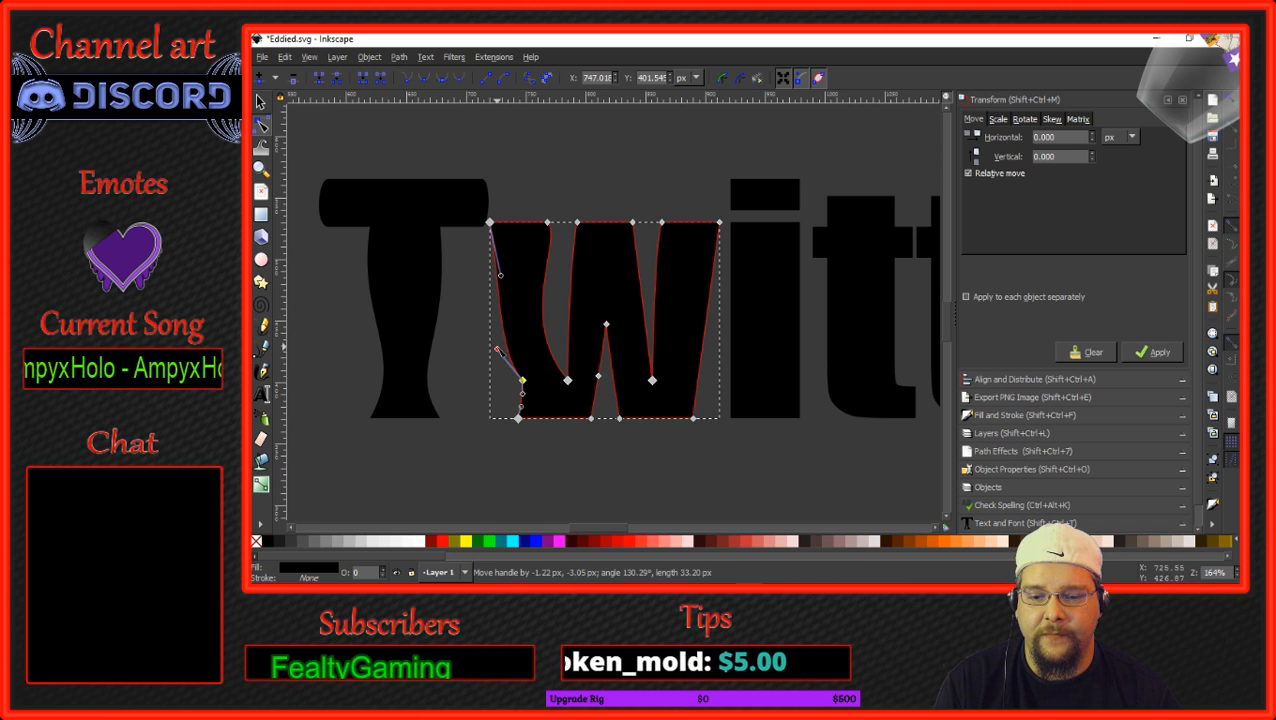
pyautogui.moveTo(522, 395); pyautogui.dragTo(518, 397)
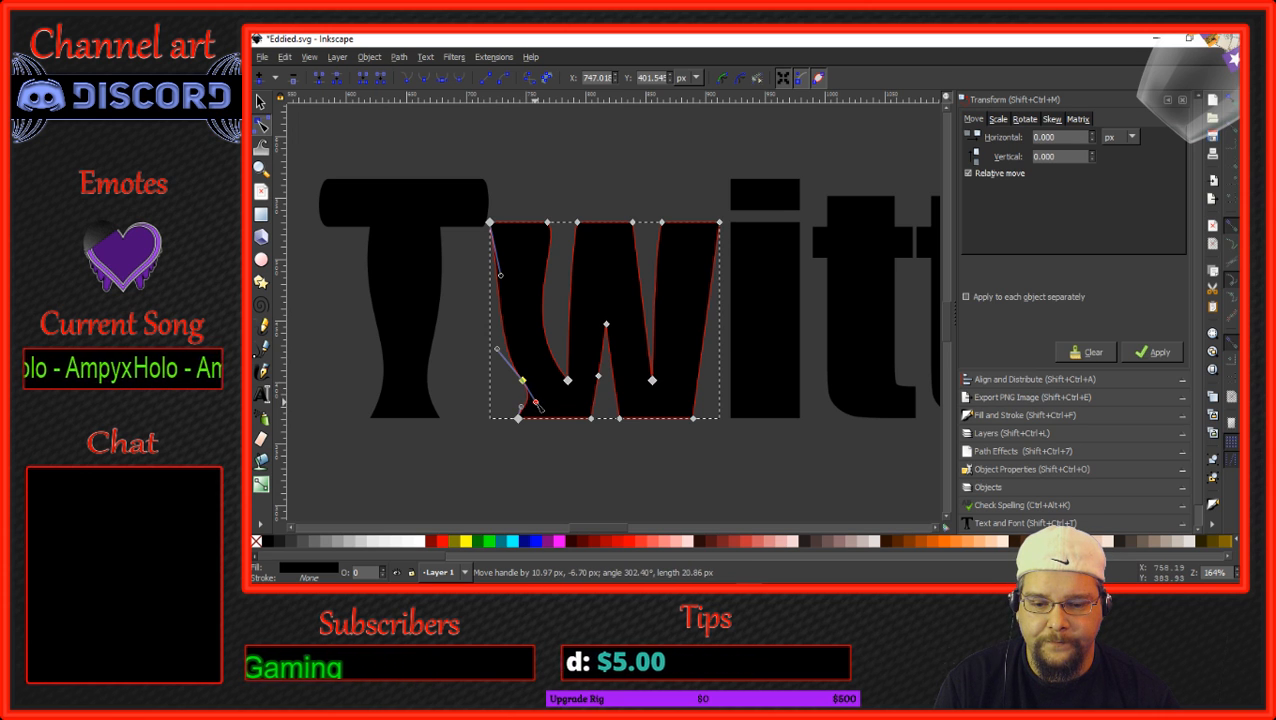
pyautogui.moveTo(521, 410); pyautogui.dragTo(500, 409)
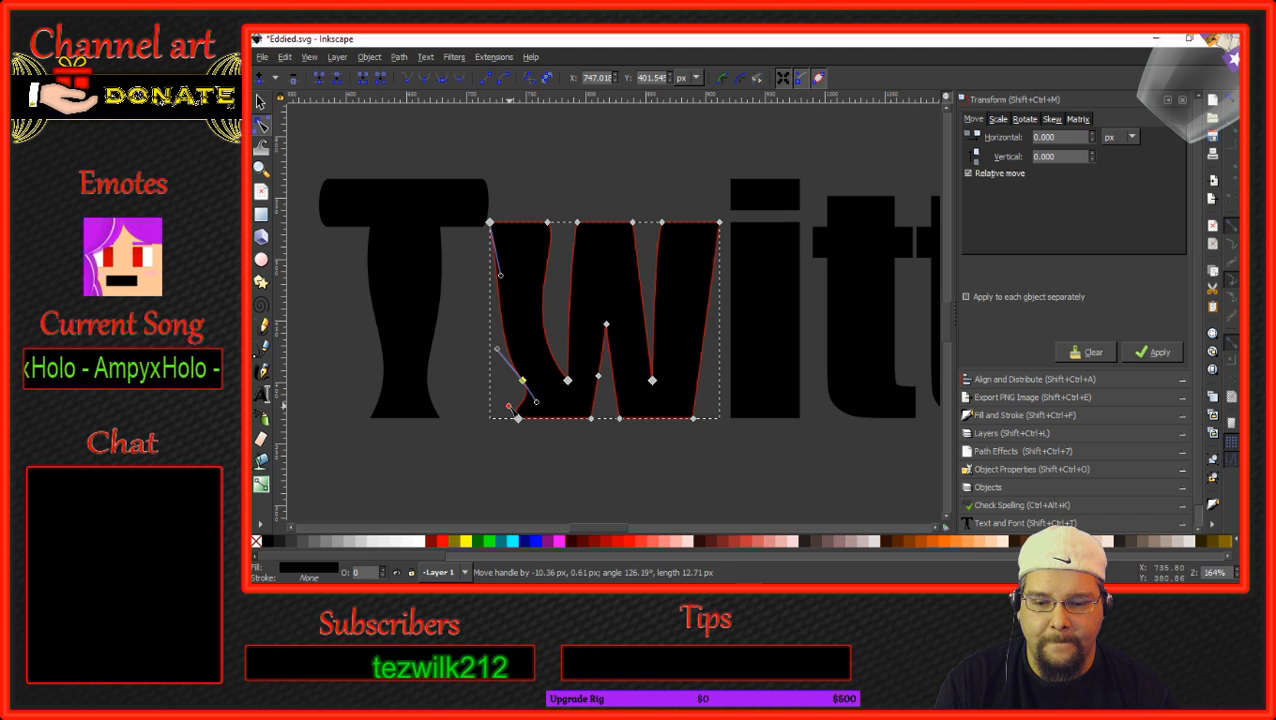
# Sweep the w's left outer edge further inward and round its foot, shifting the two lower-left nodes to the right.
pyautogui.moveTo(502, 278)
pyautogui.mouseDown()
pyautogui.moveTo(511, 340)
pyautogui.moveTo(477, 279)
pyautogui.mouseUp()
pyautogui.moveTo(497, 349); pyautogui.dragTo(557, 348)
pyautogui.moveTo(537, 403); pyautogui.dragTo(513, 401)
pyautogui.click(519, 421)
pyautogui.moveTo(522, 399); pyautogui.dragTo(544, 401)
pyautogui.moveTo(570, 349); pyautogui.dragTo(555, 354)
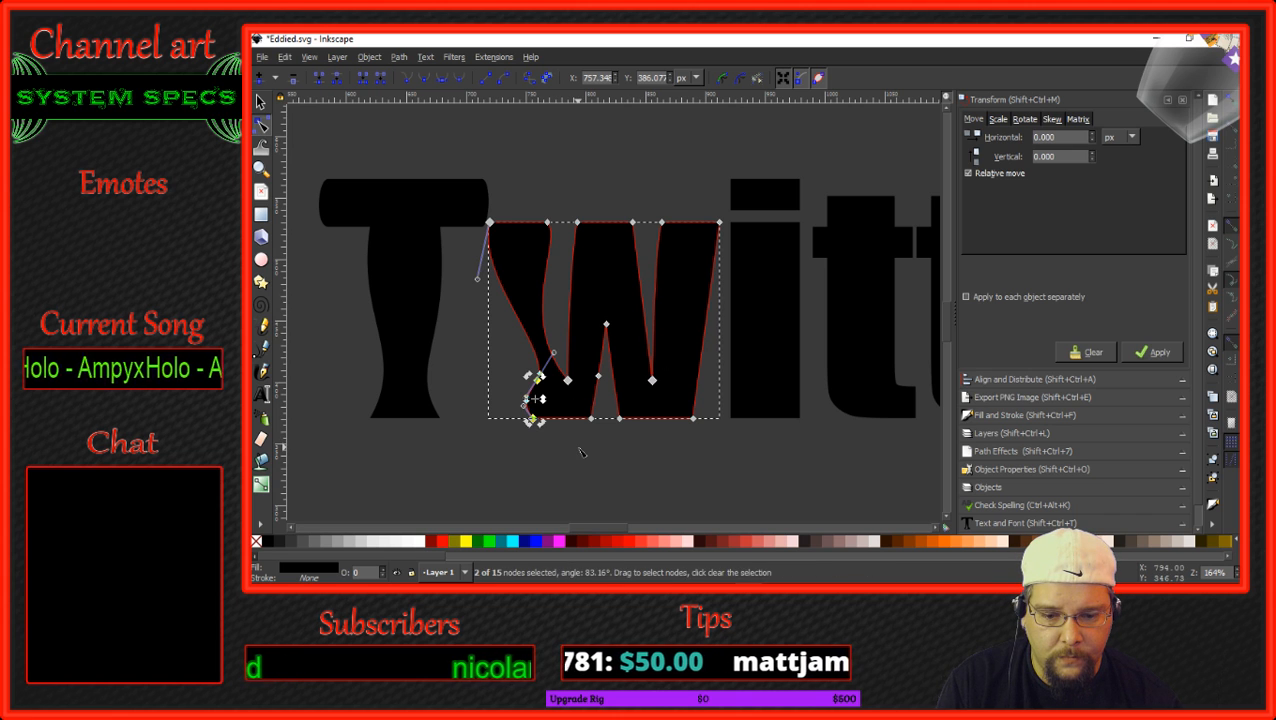
# Move the added node on the w's left outer edge slightly outward and refine its handles to smooth the stem.
pyautogui.click(580, 452)
pyautogui.click(592, 424)
pyautogui.click(259, 98)
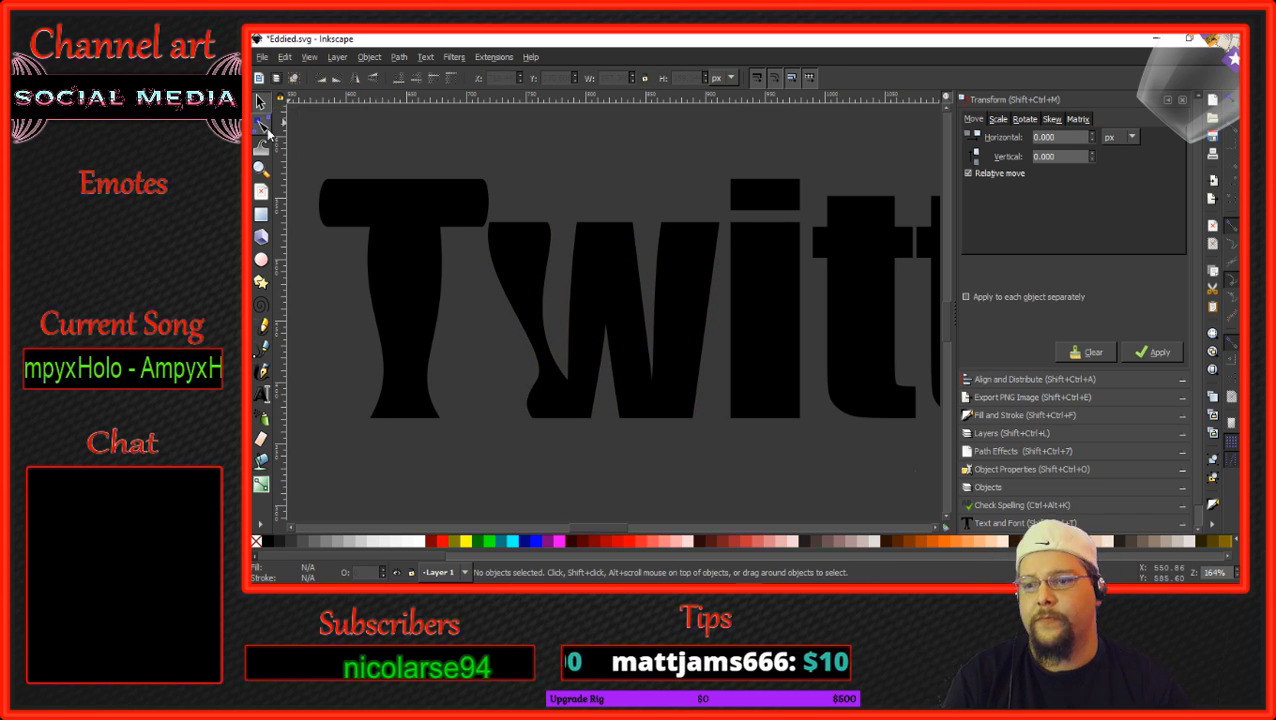
pyautogui.click(261, 124)
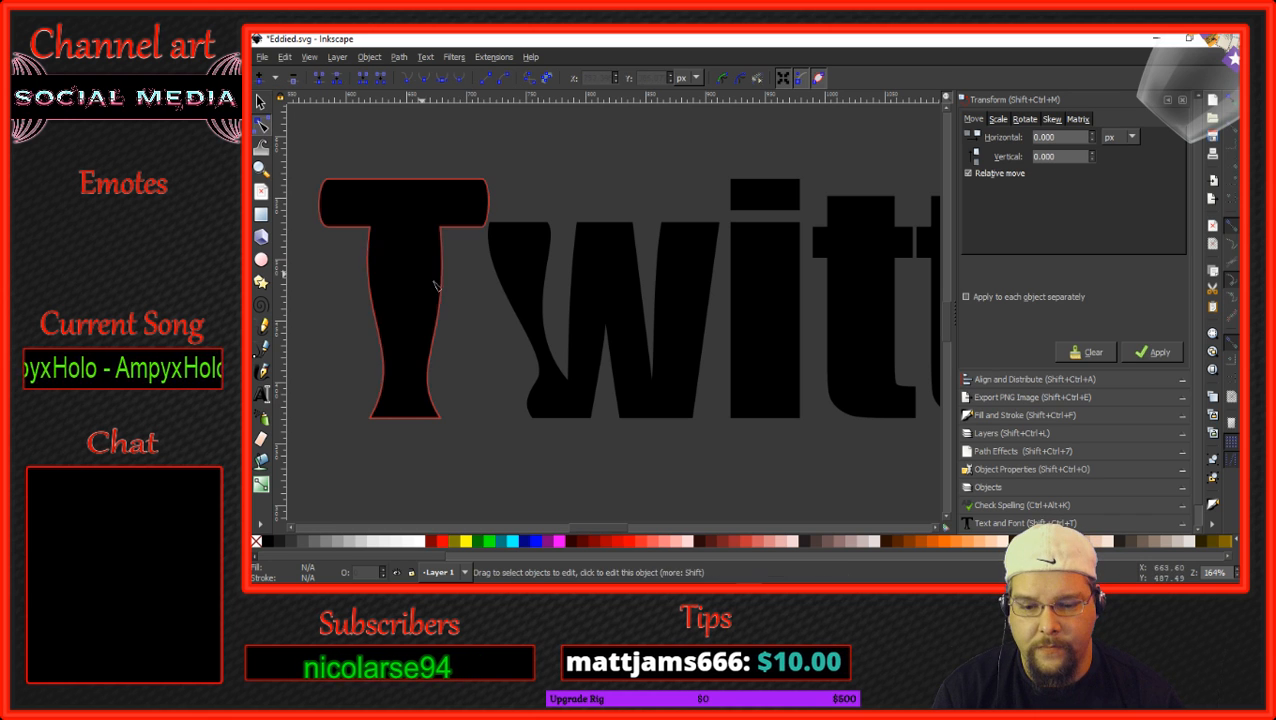
pyautogui.click(550, 392)
pyautogui.moveTo(537, 383); pyautogui.dragTo(543, 350)
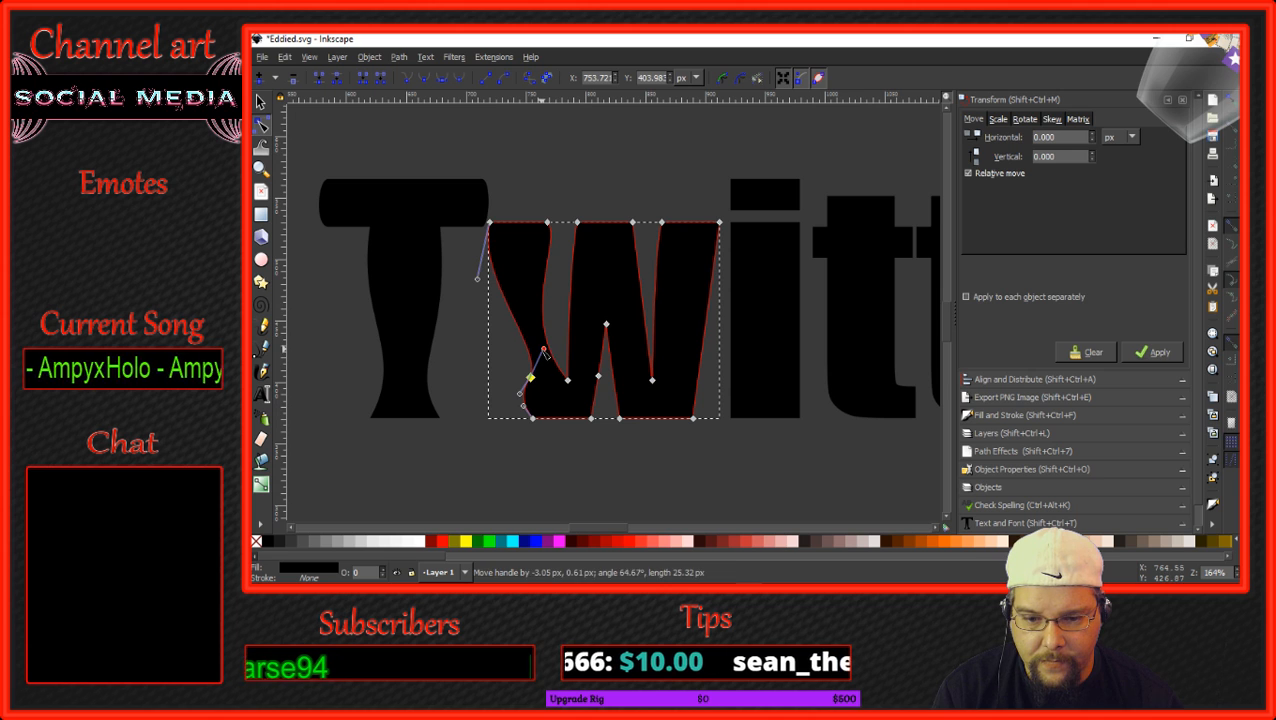
pyautogui.moveTo(521, 401); pyautogui.dragTo(521, 397)
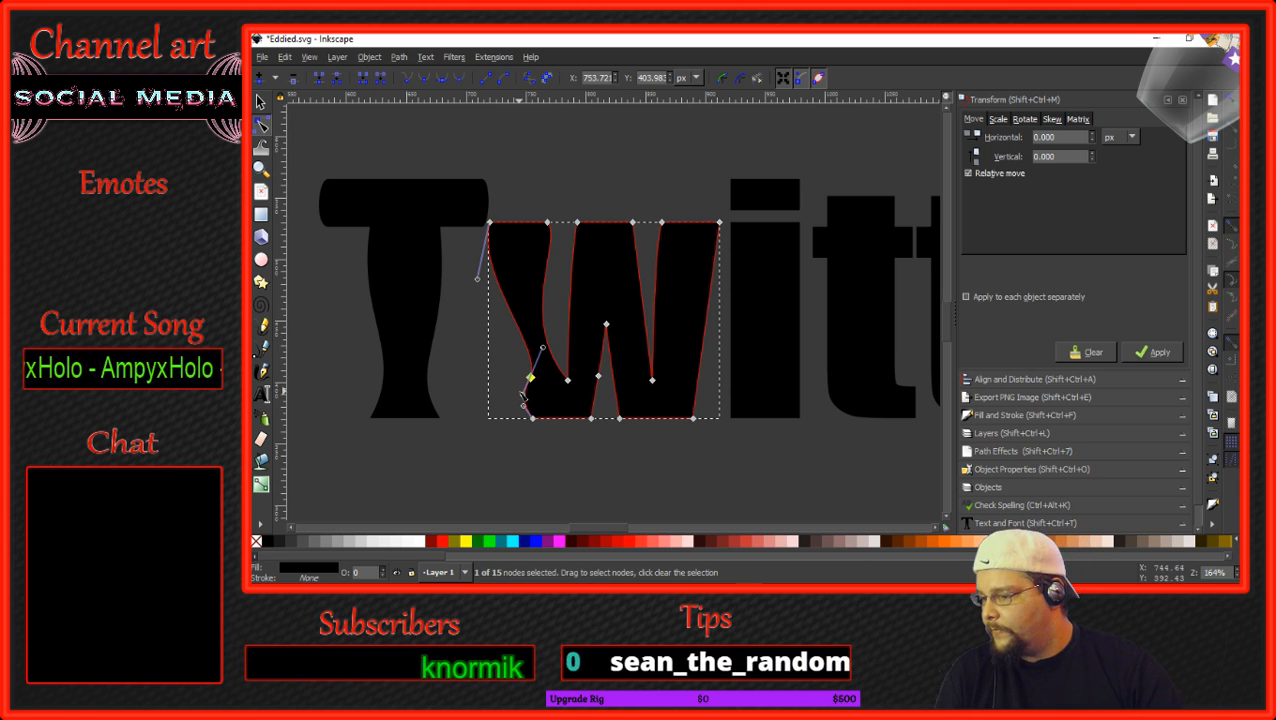
# Remove the extra node on the left side of the w's lower notch and bend that side into a curve.
pyautogui.click(599, 377)
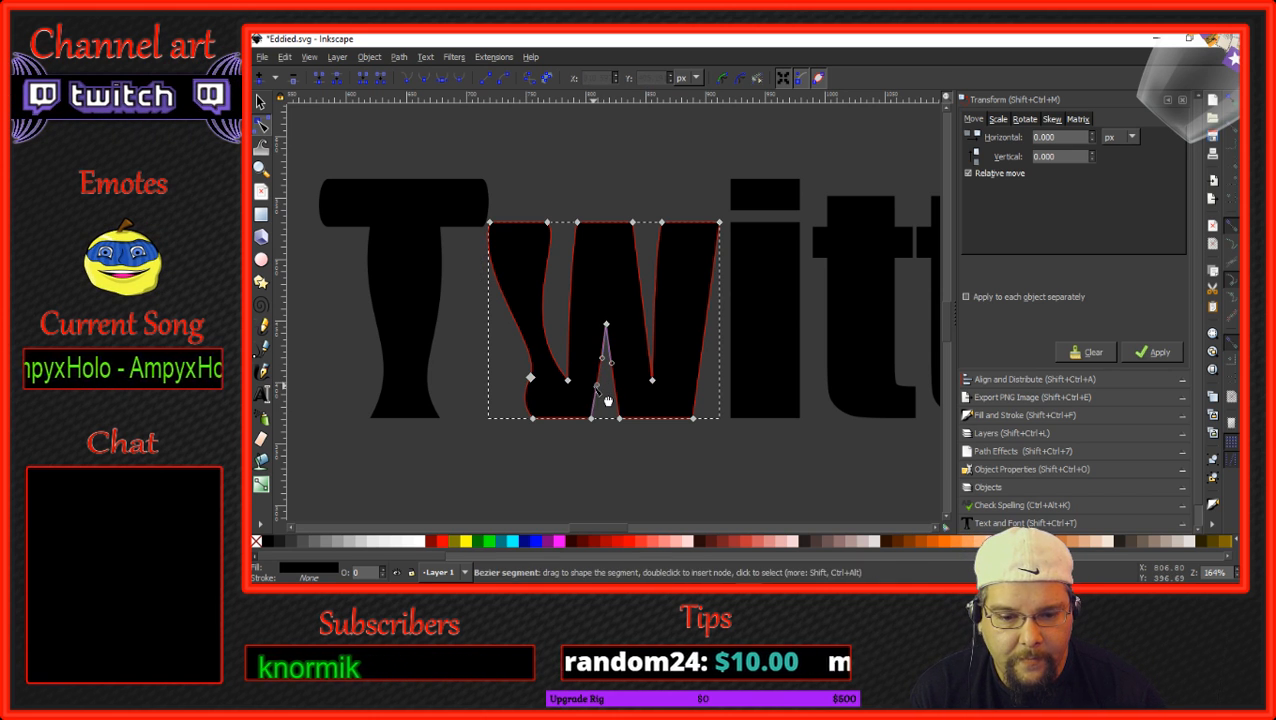
pyautogui.moveTo(600, 385); pyautogui.dragTo(599, 415)
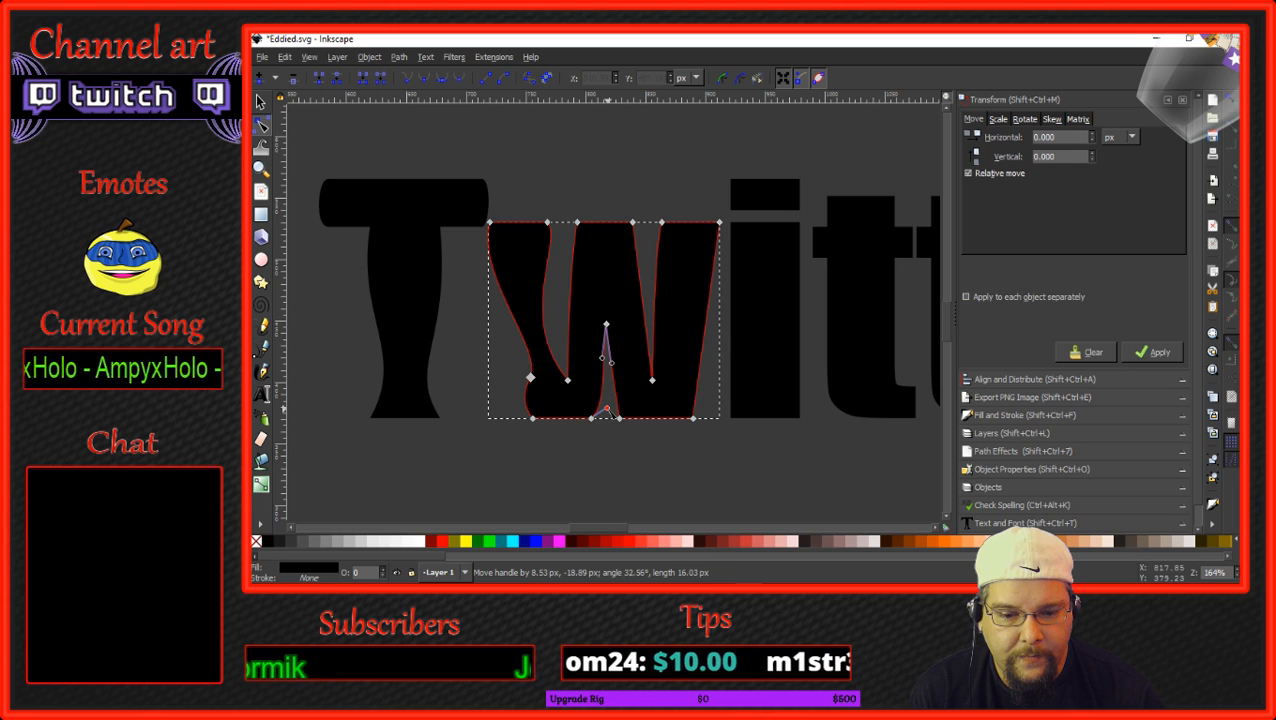
pyautogui.moveTo(605, 356); pyautogui.dragTo(580, 356)
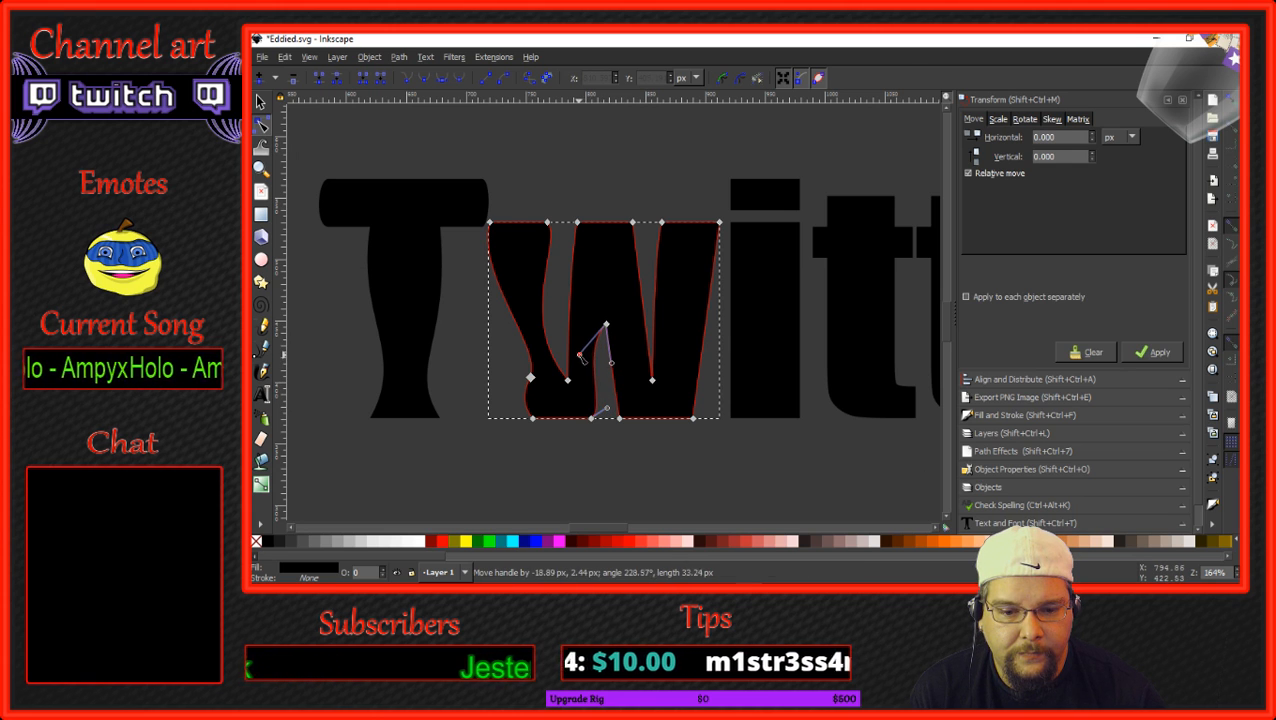
pyautogui.moveTo(607, 408); pyautogui.dragTo(618, 410)
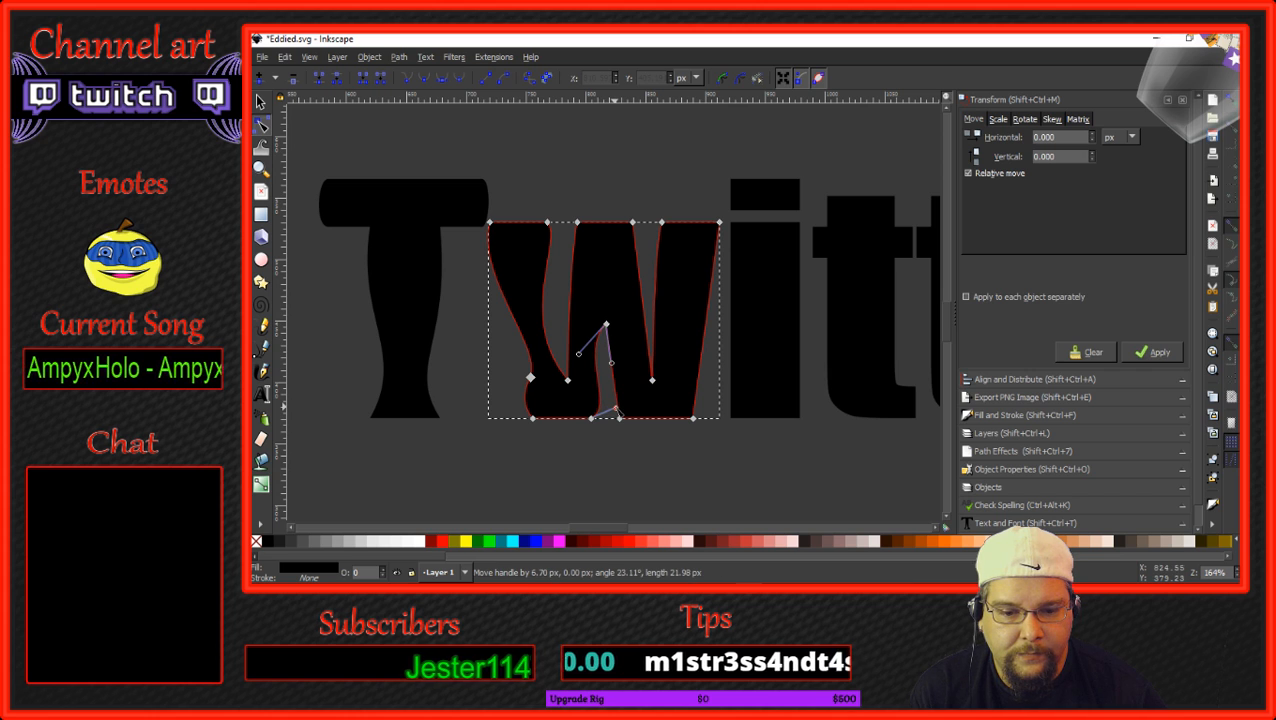
# Curve the right side of the w's first upper notch so that it follows the bend of the opposite side.
pyautogui.click(575, 325)
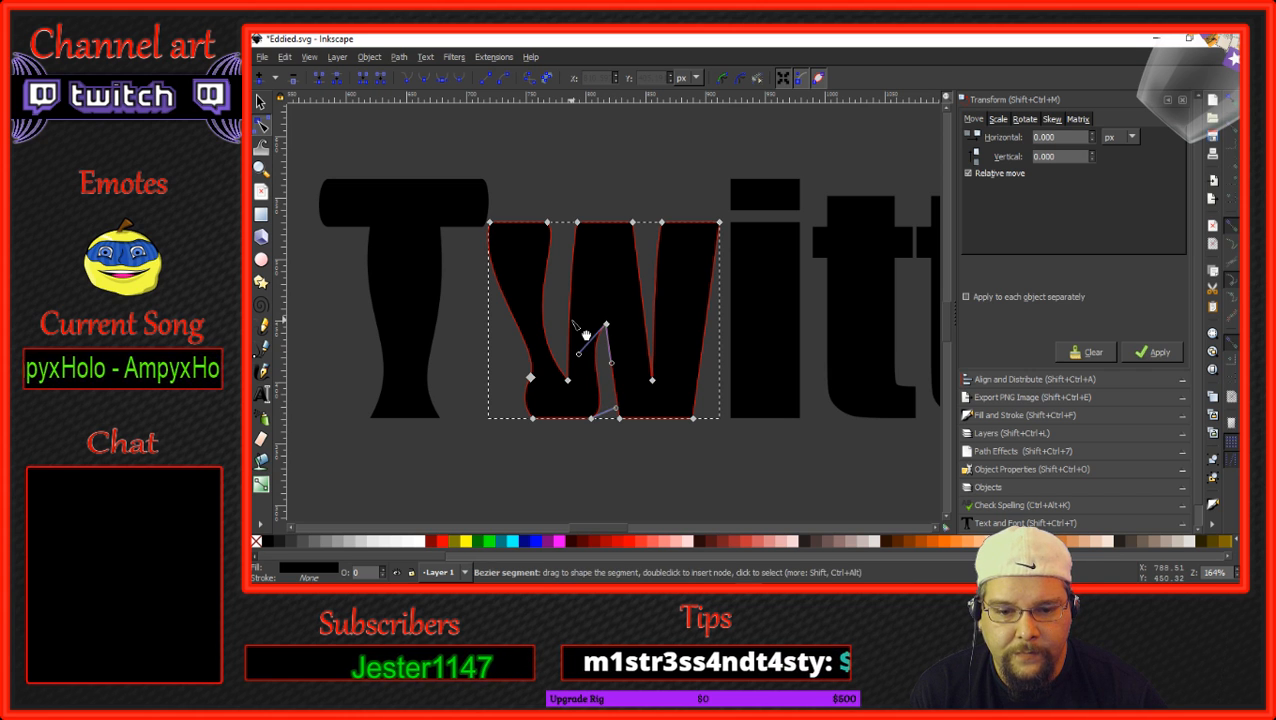
pyautogui.moveTo(578, 350); pyautogui.dragTo(590, 362)
pyautogui.moveTo(568, 290); pyautogui.dragTo(549, 297)
pyautogui.moveTo(592, 360); pyautogui.dragTo(603, 342)
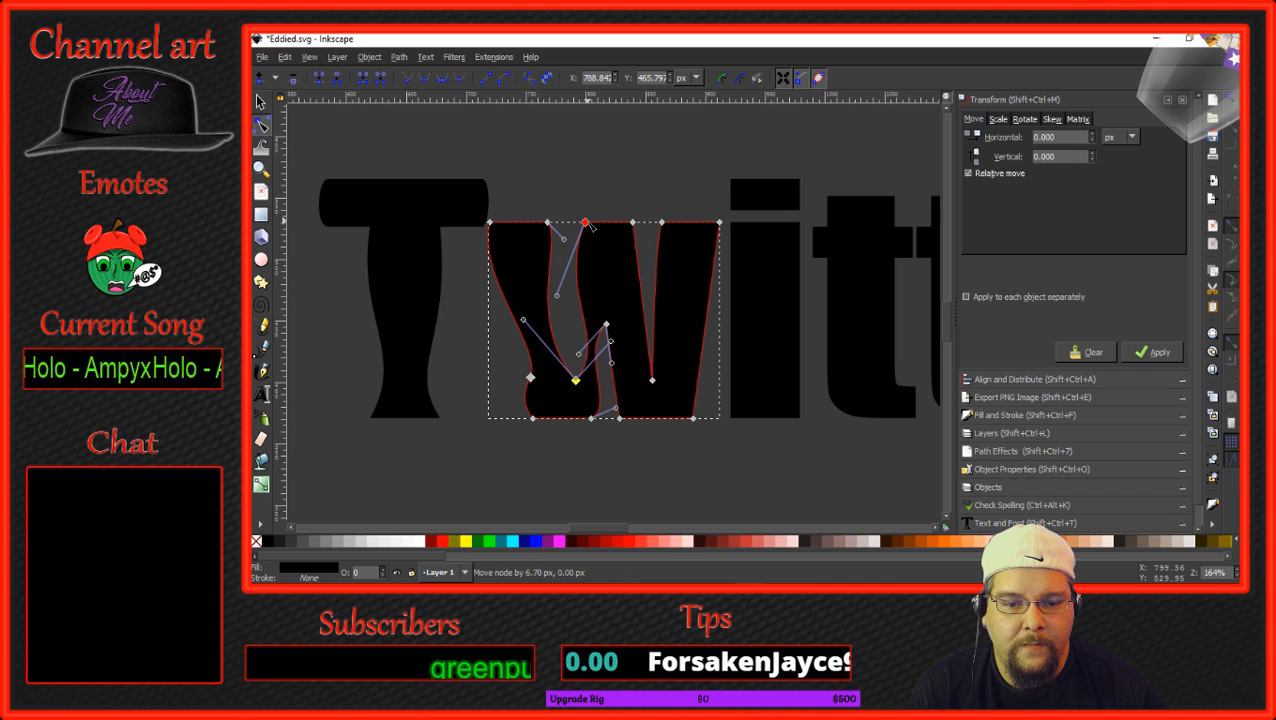
pyautogui.moveTo(580, 222); pyautogui.dragTo(580, 223)
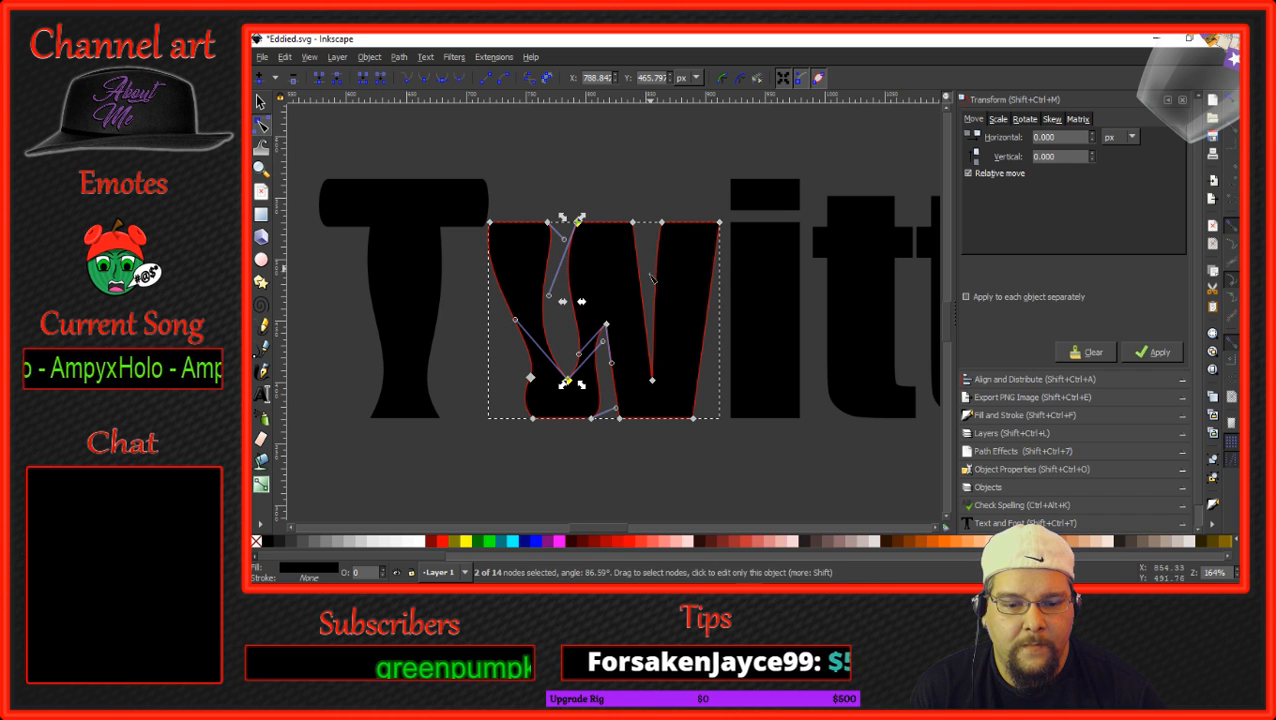
# Bow the right side of the w's lower notch outward near its peak and inward at its base.
pyautogui.moveTo(613, 366); pyautogui.dragTo(628, 334)
pyautogui.click(620, 419)
pyautogui.moveTo(617, 398)
pyautogui.mouseDown()
pyautogui.moveTo(596, 382)
pyautogui.moveTo(598, 403)
pyautogui.mouseUp()
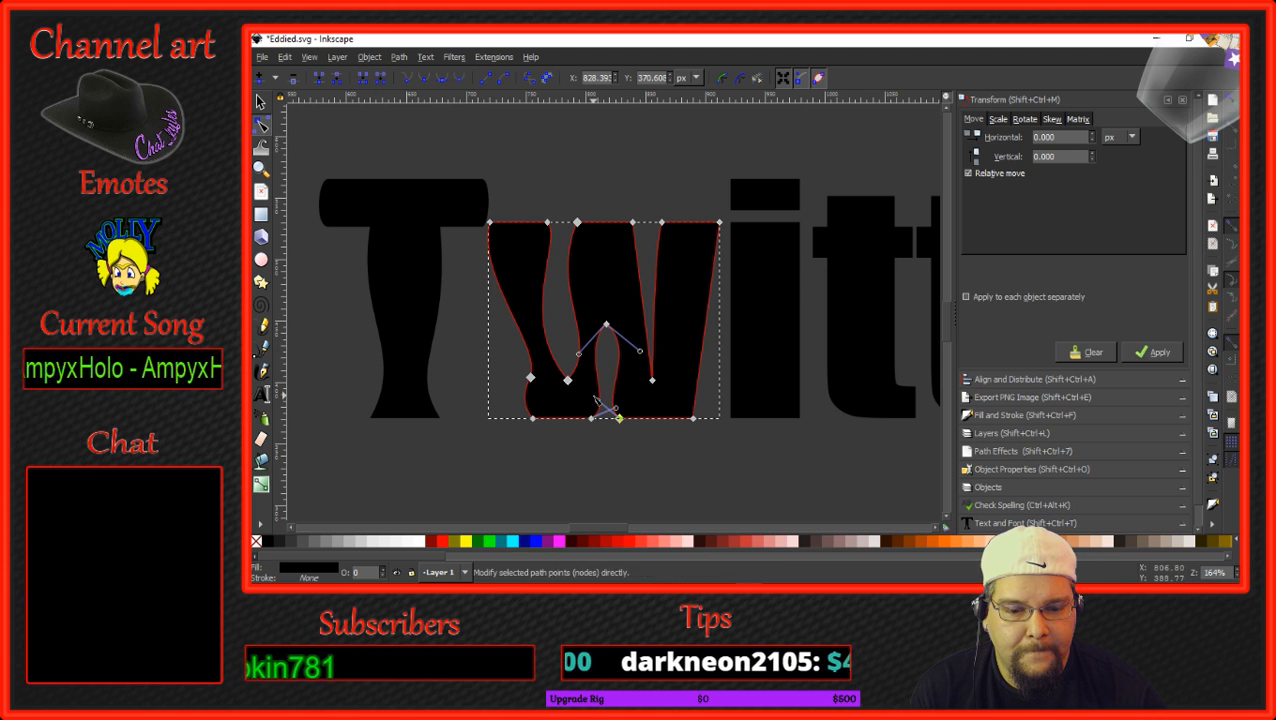
pyautogui.moveTo(598, 404); pyautogui.dragTo(589, 398)
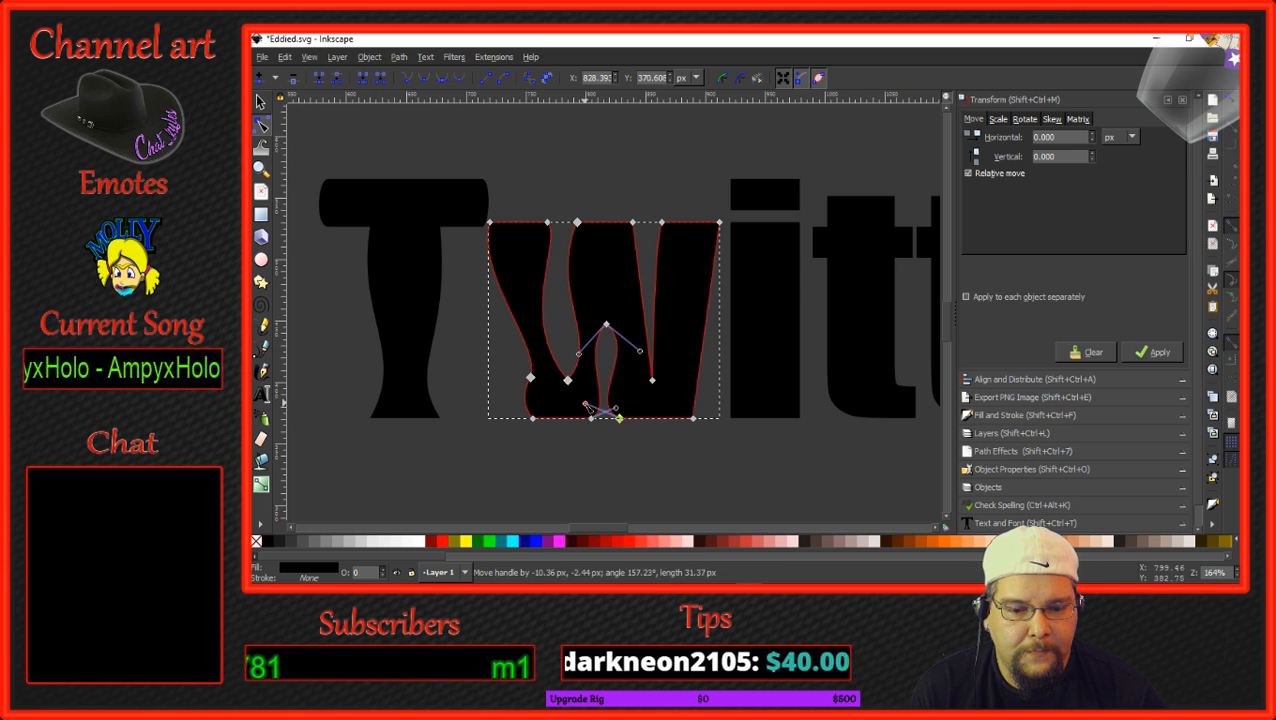
pyautogui.moveTo(590, 406); pyautogui.dragTo(588, 404)
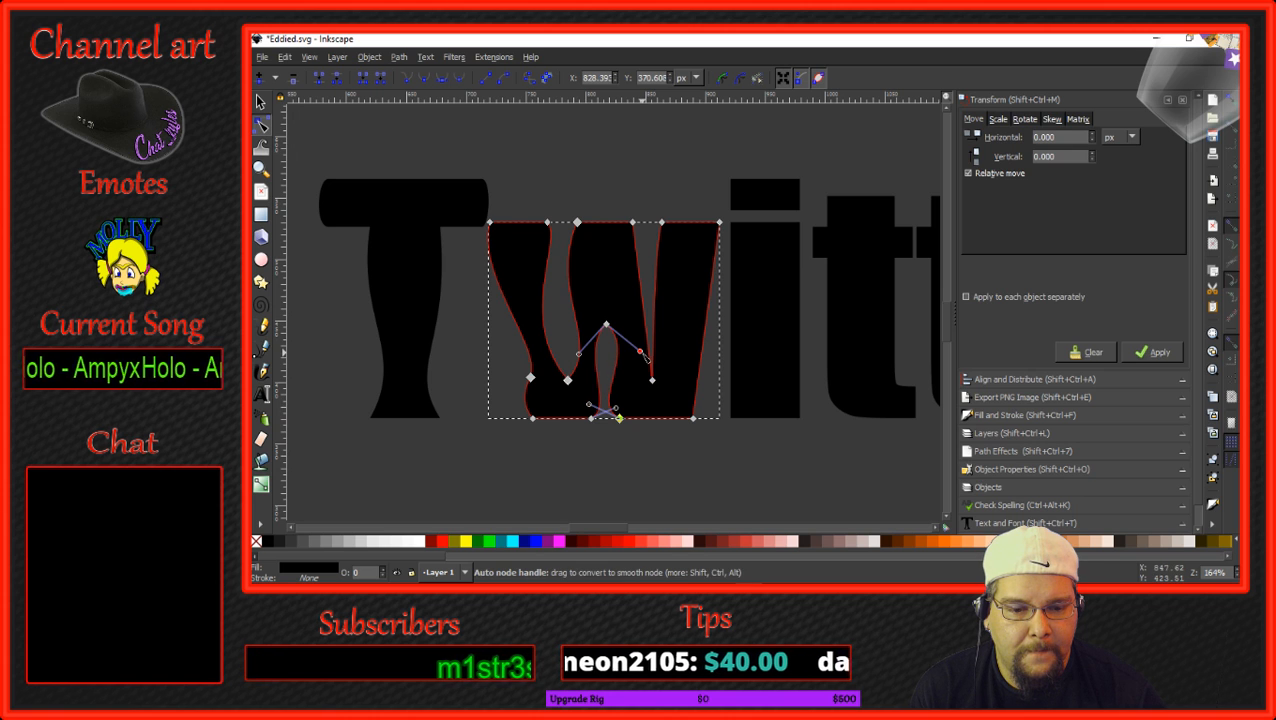
# Curve both sides of the w's second upper notch, bowing them outward near the base, and round the middle stroke's upper left edge.
pyautogui.moveTo(641, 354); pyautogui.dragTo(640, 356)
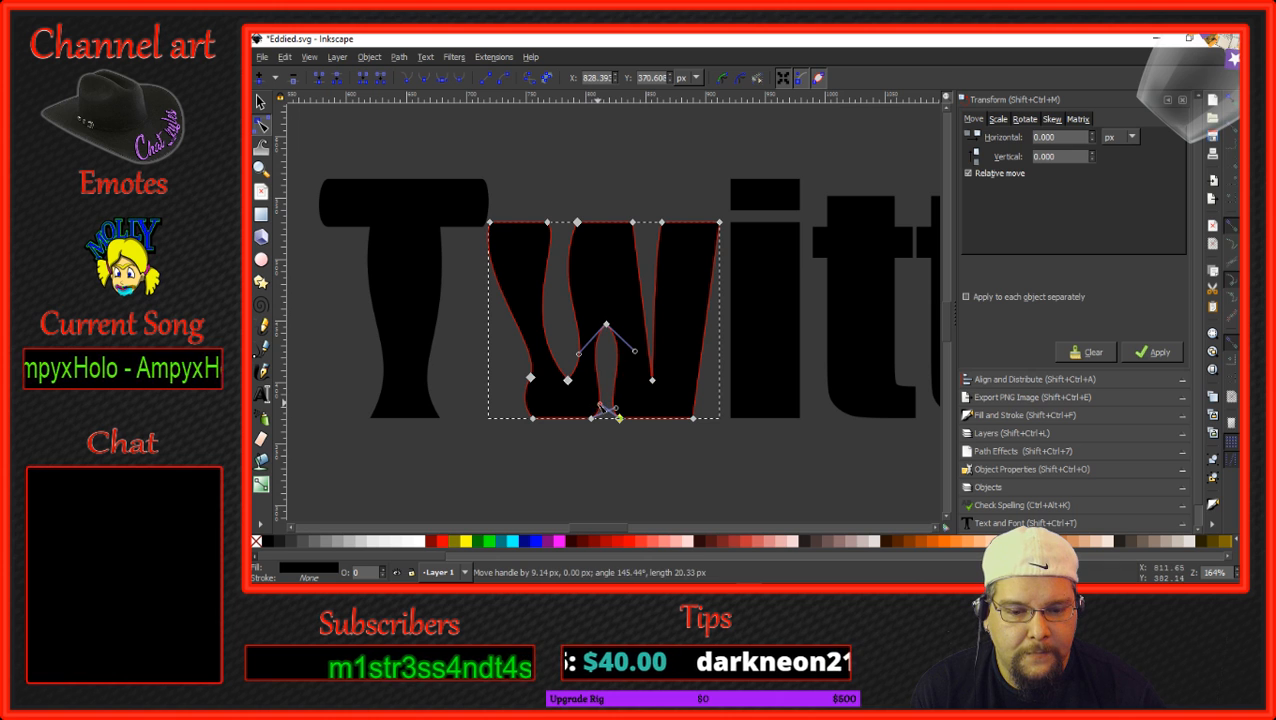
pyautogui.click(645, 318)
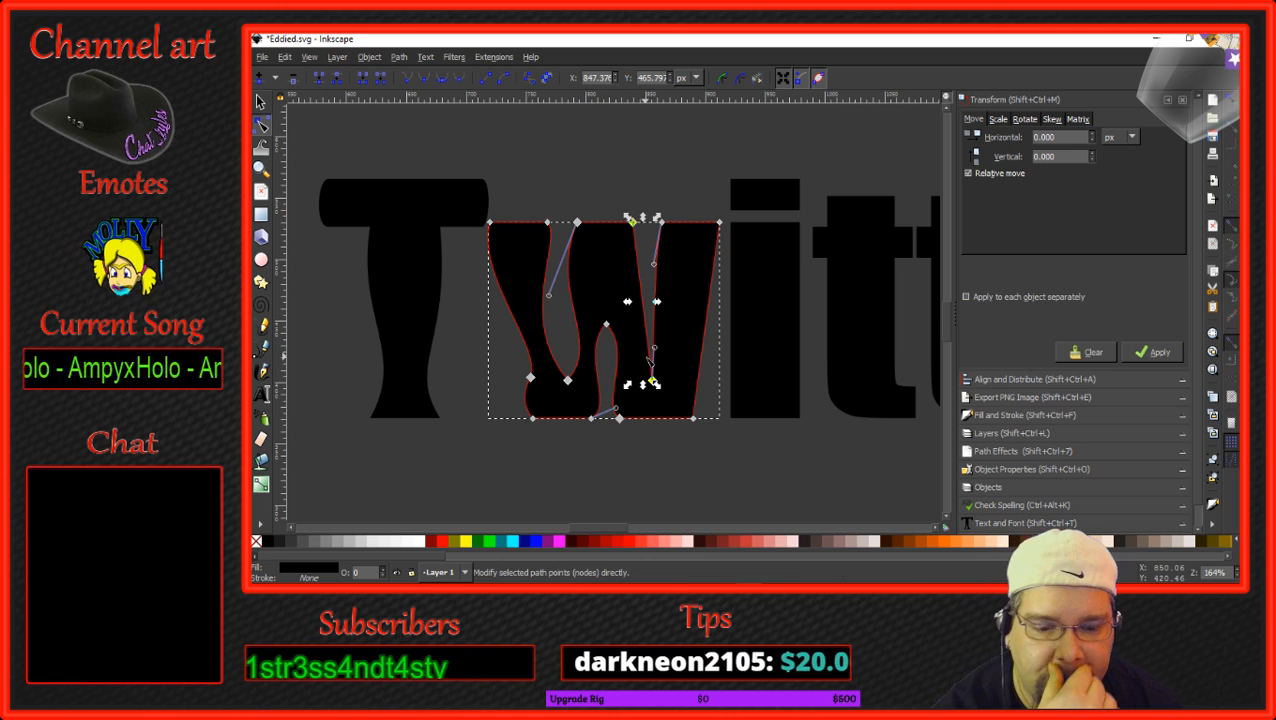
pyautogui.moveTo(655, 351); pyautogui.dragTo(689, 353)
pyautogui.click(653, 380)
pyautogui.moveTo(616, 330)
pyautogui.mouseDown()
pyautogui.moveTo(630, 341)
pyautogui.moveTo(616, 354)
pyautogui.mouseUp()
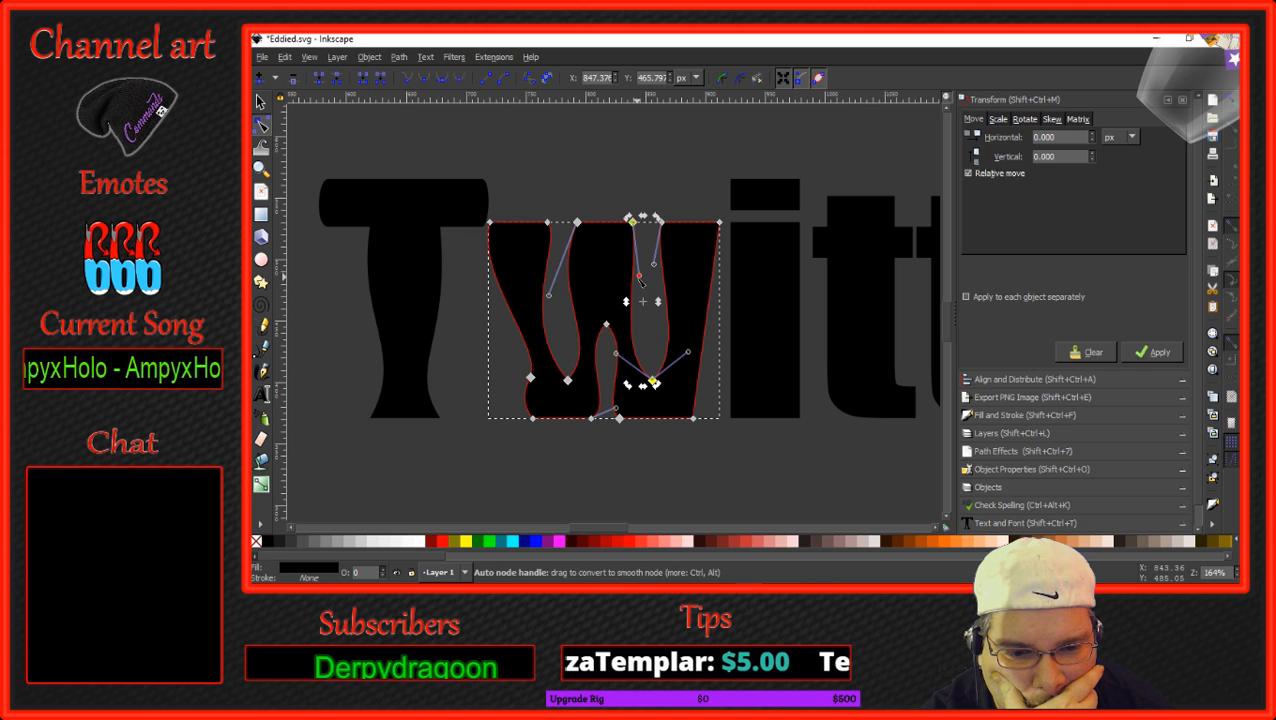
pyautogui.moveTo(640, 282); pyautogui.dragTo(665, 234)
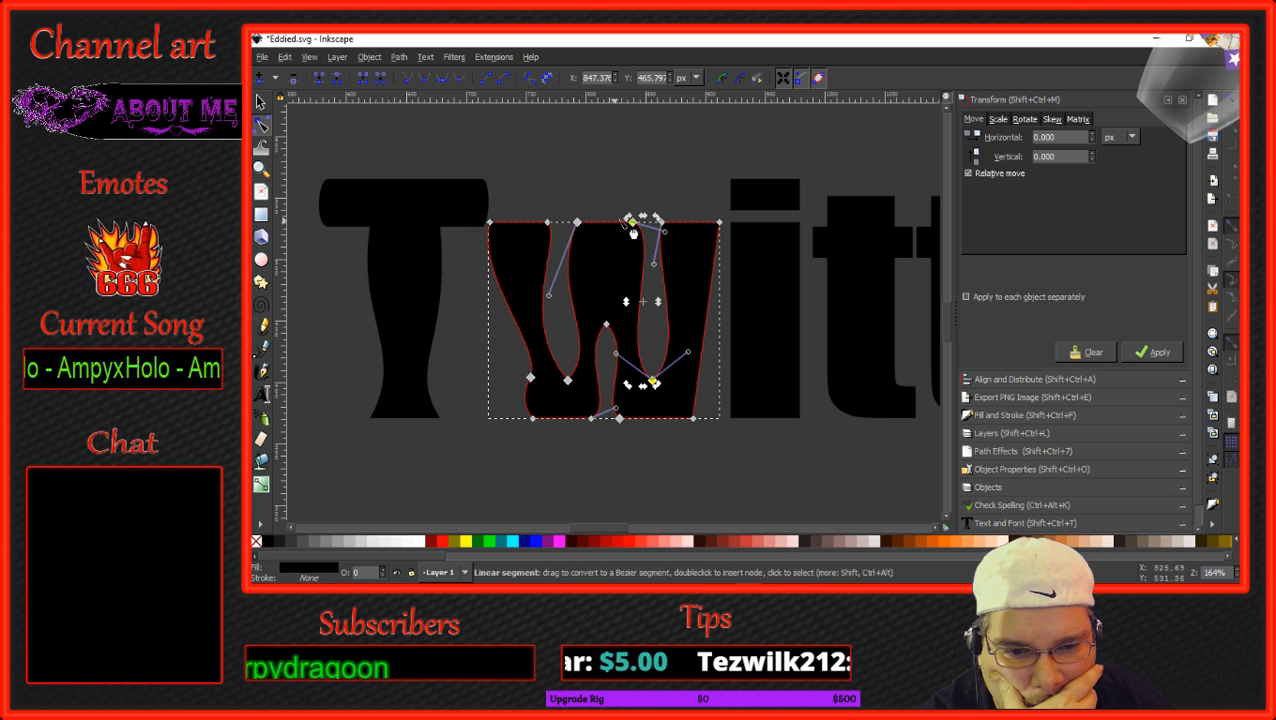
pyautogui.moveTo(548, 295); pyautogui.dragTo(542, 248)
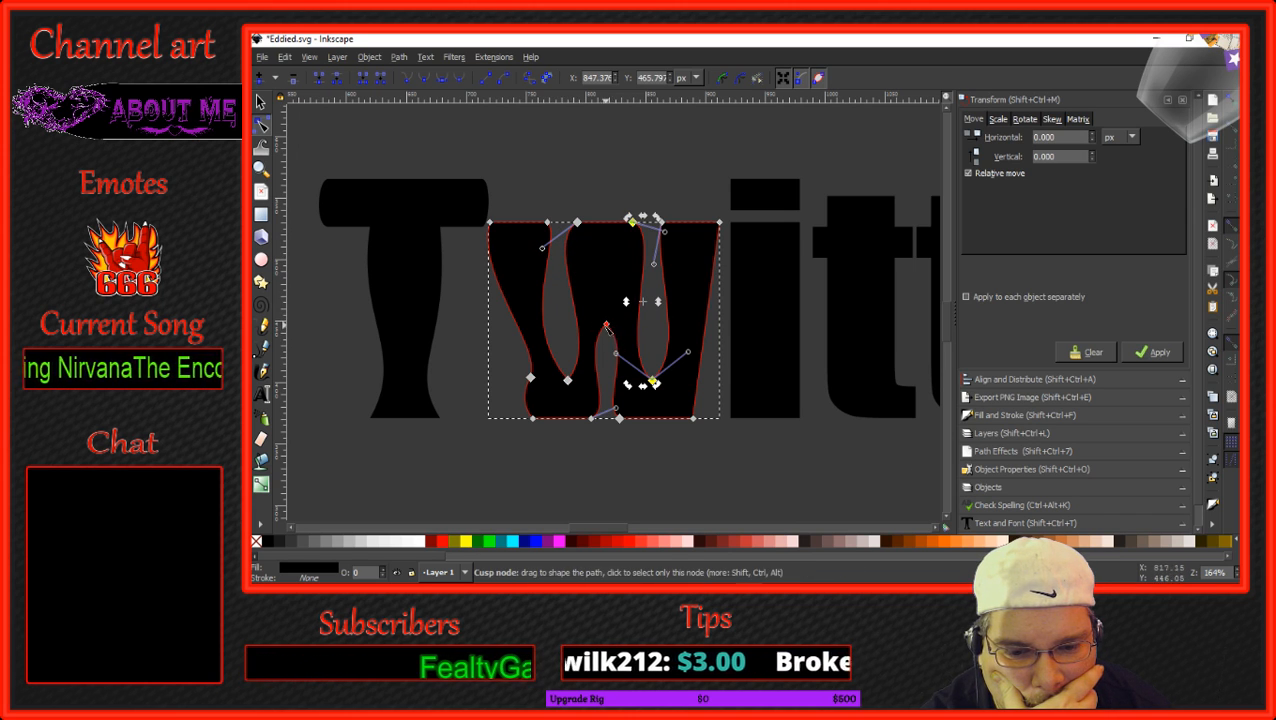
# Raise the peak of the w's lower notch, round it with level handles, and pinch the notch's sides together near the base.
pyautogui.moveTo(607, 326); pyautogui.dragTo(606, 253)
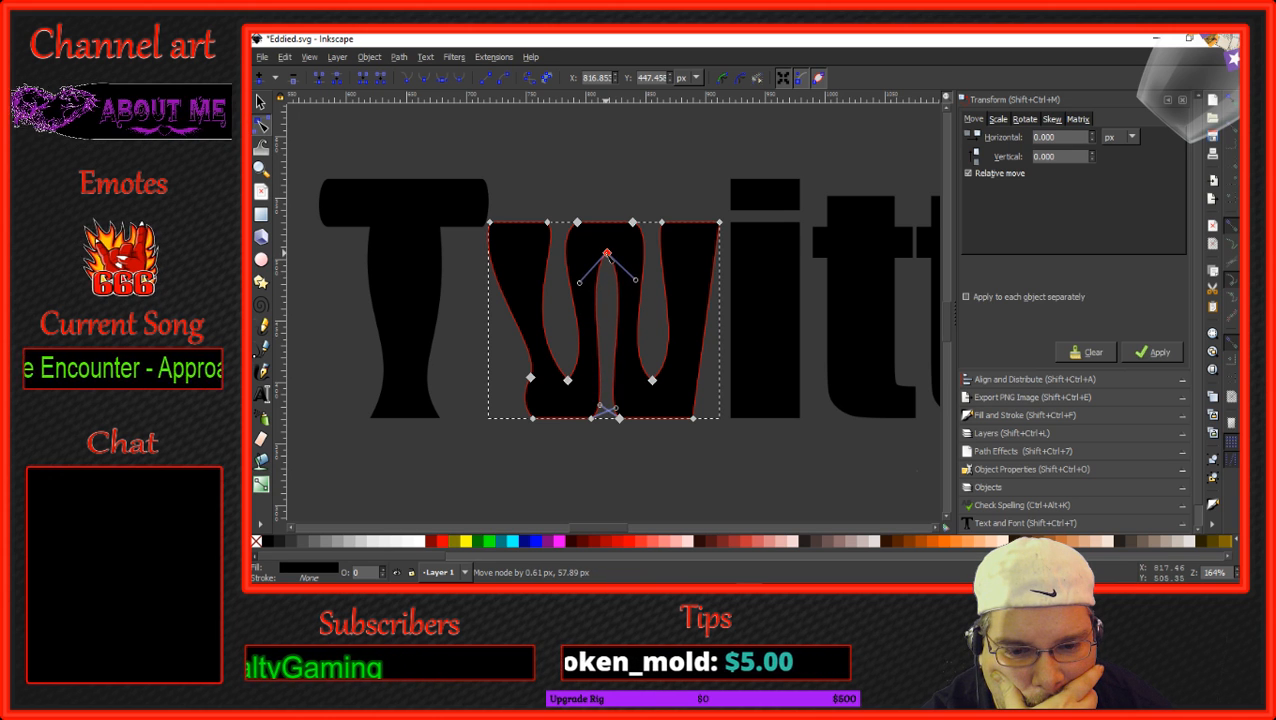
pyautogui.moveTo(614, 404); pyautogui.dragTo(625, 330)
pyautogui.moveTo(620, 412); pyautogui.dragTo(591, 378)
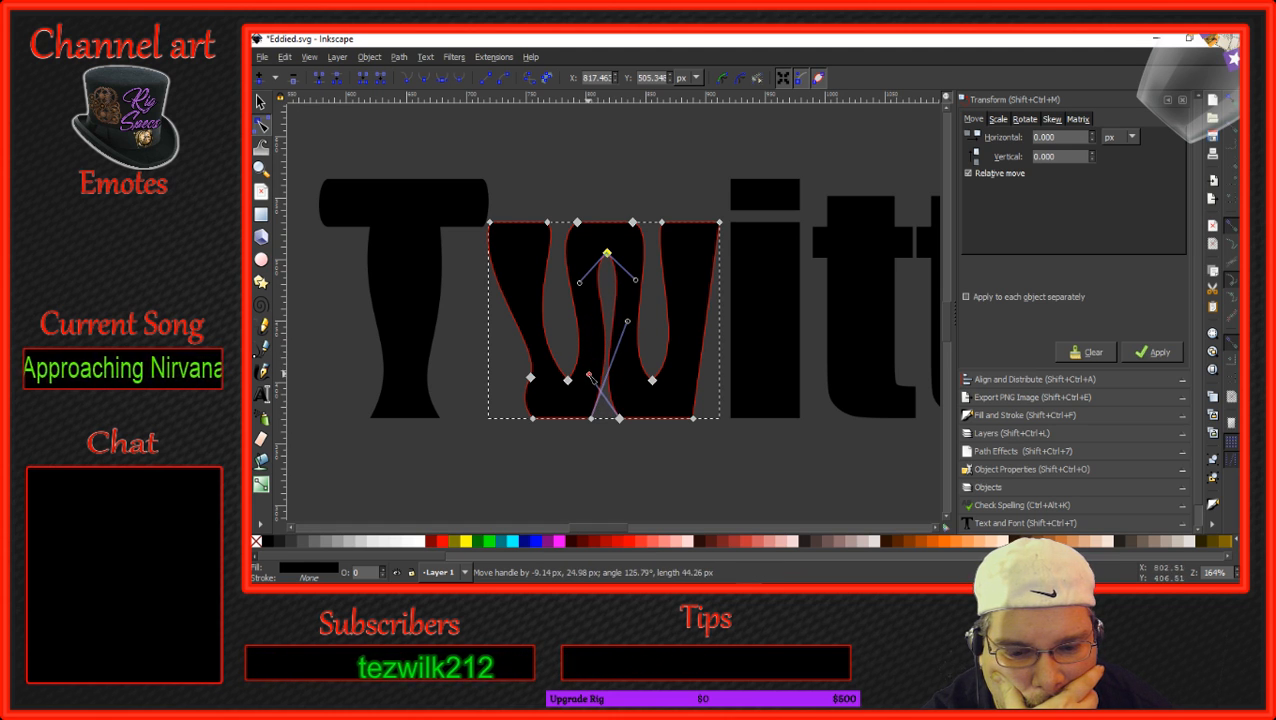
pyautogui.moveTo(628, 322); pyautogui.dragTo(635, 373)
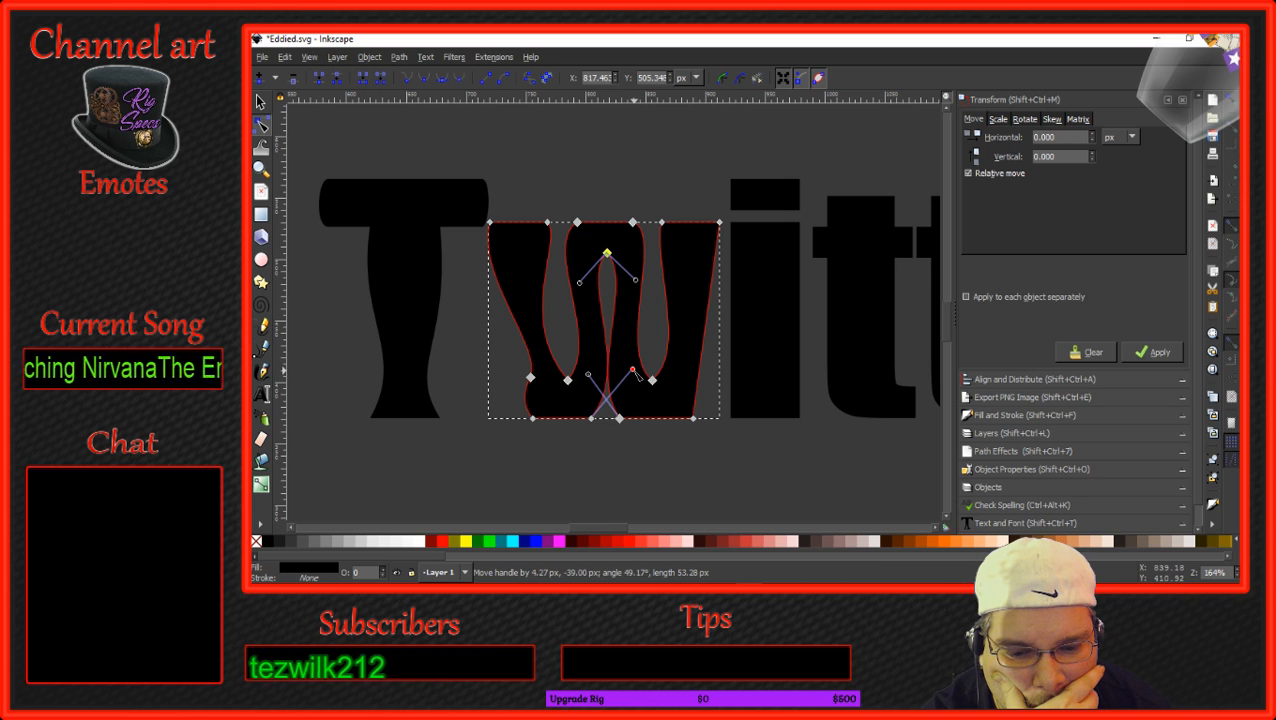
pyautogui.moveTo(637, 282); pyautogui.dragTo(648, 257)
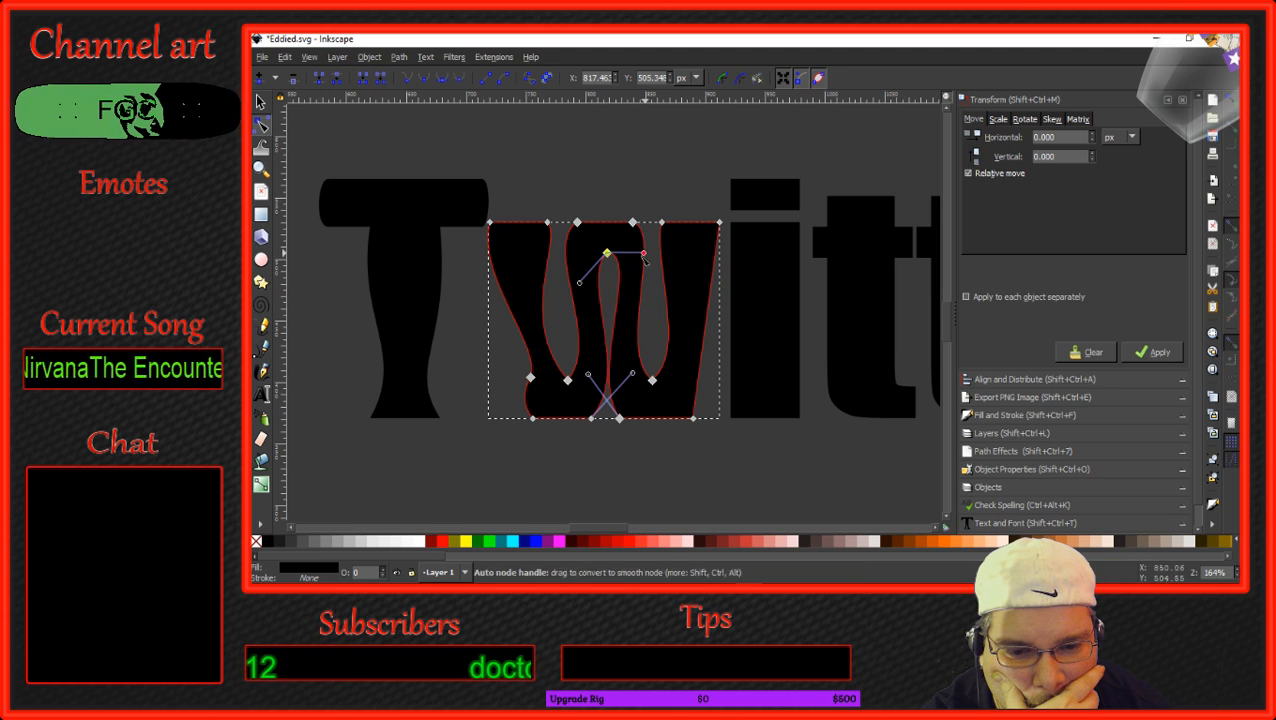
pyautogui.moveTo(580, 283); pyautogui.dragTo(578, 277)
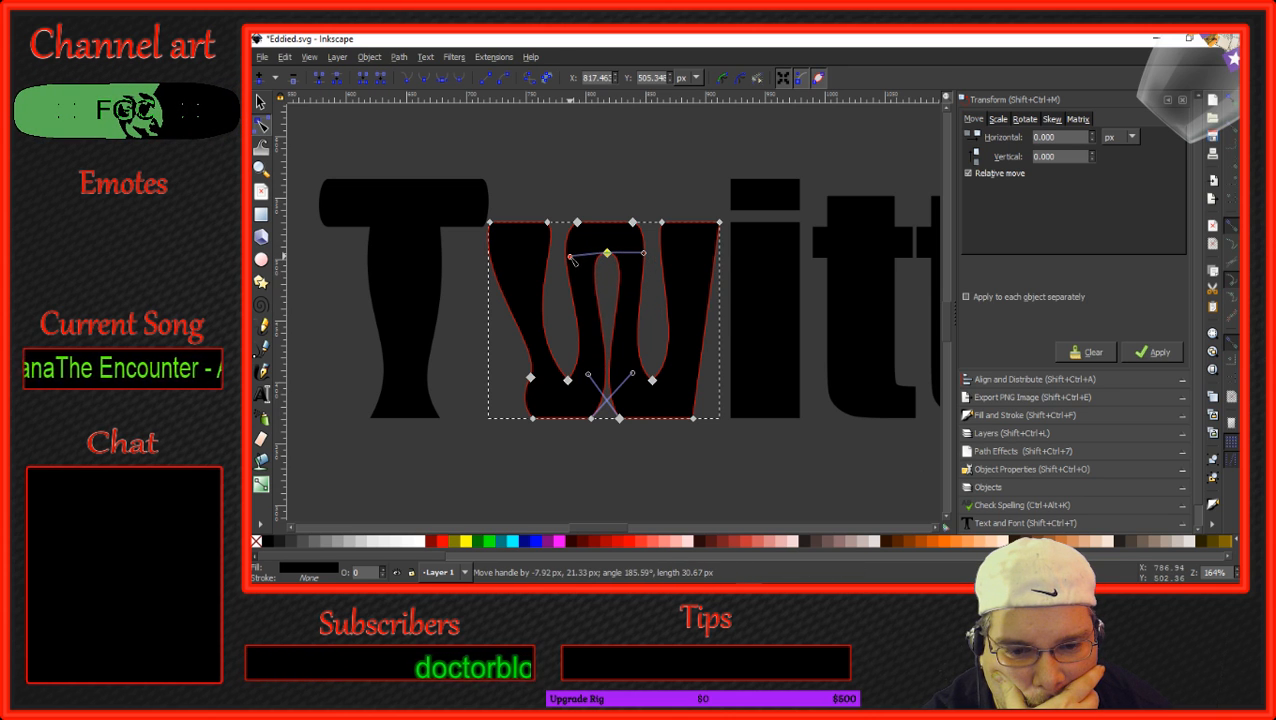
pyautogui.moveTo(608, 258); pyautogui.dragTo(608, 282)
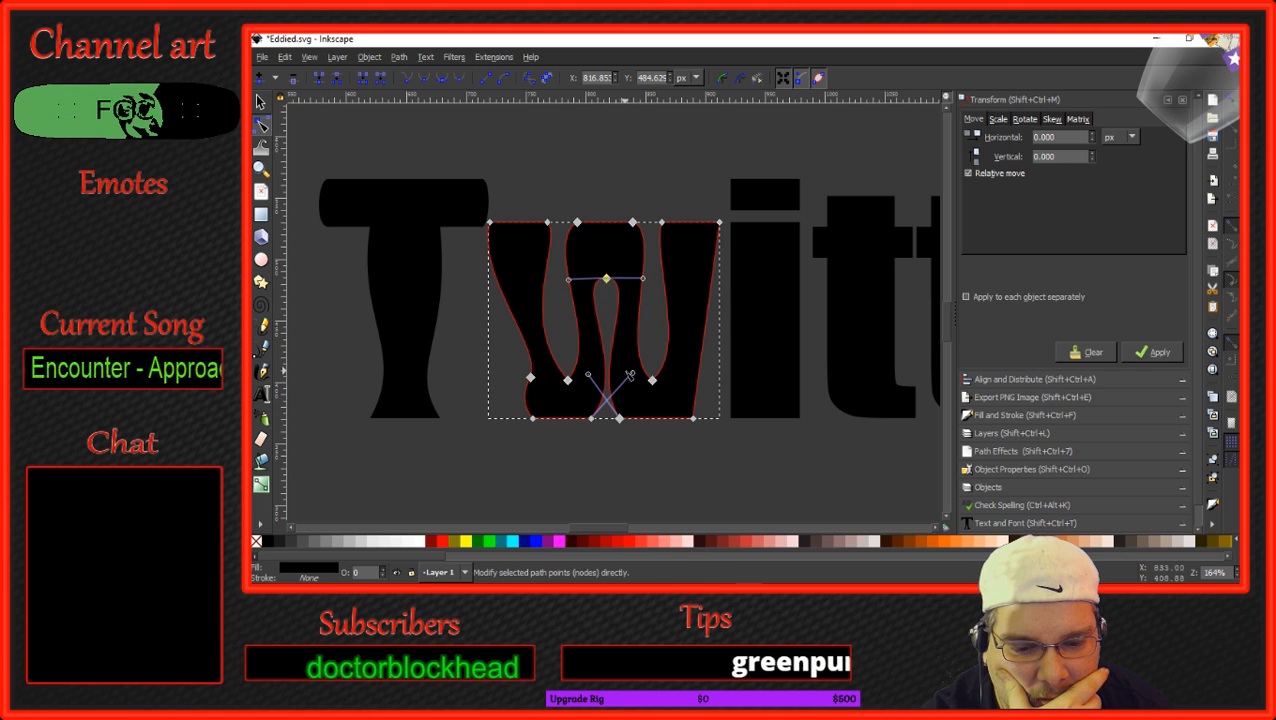
pyautogui.moveTo(634, 376); pyautogui.dragTo(643, 371)
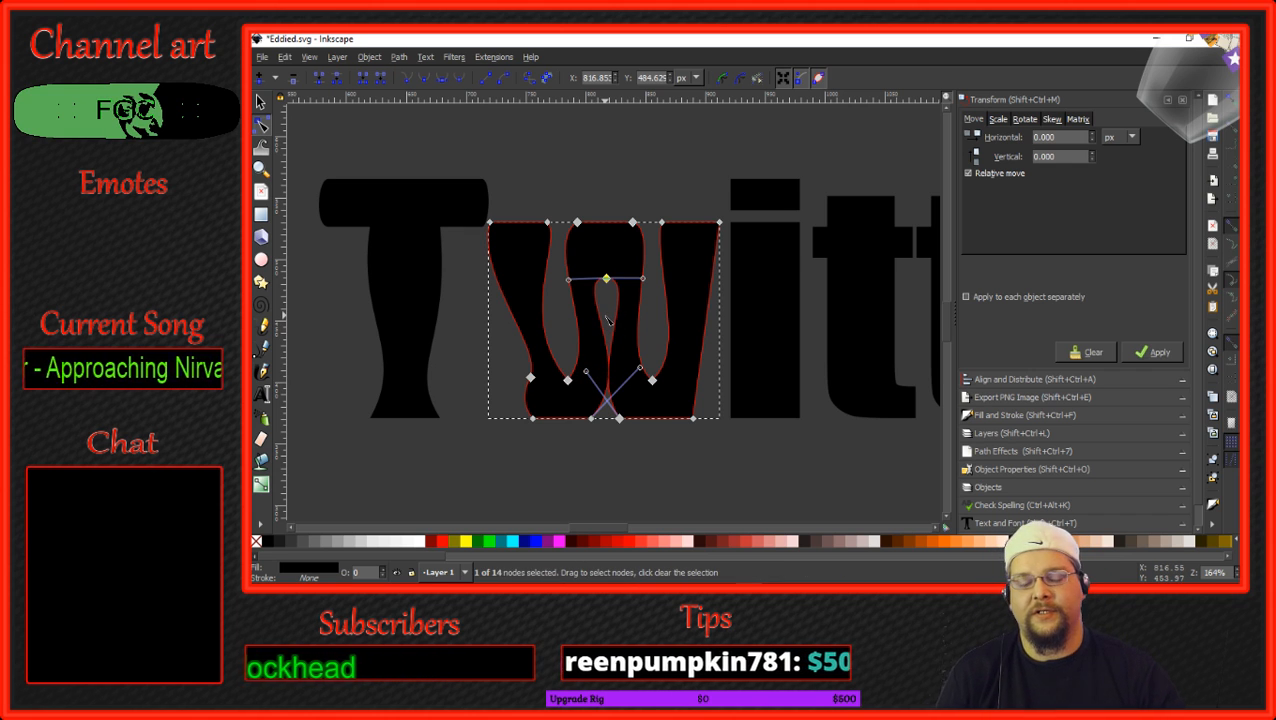
# Bulge both sides of the w's first upper notch inward near the top to narrow its opening into a teardrop shape.
pyautogui.click(547, 222)
pyautogui.moveTo(566, 242); pyautogui.dragTo(527, 255)
pyautogui.click(578, 222)
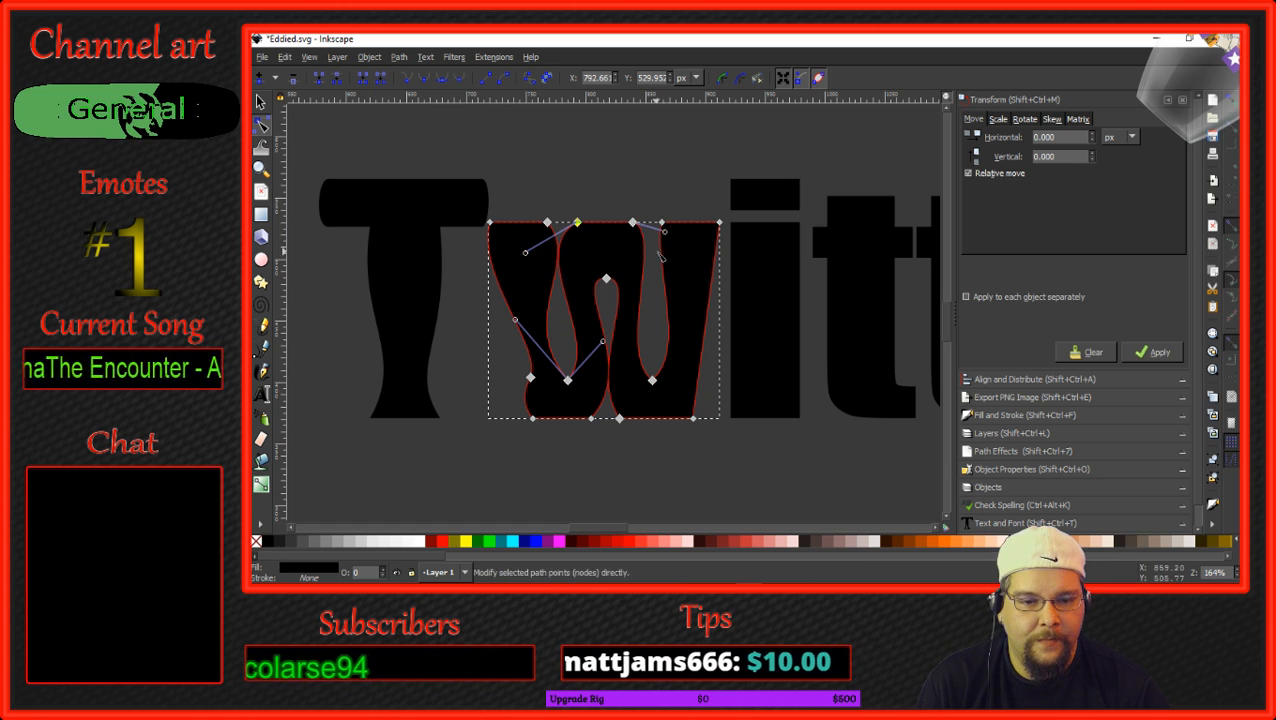
# Bend the right side of the w's second upper notch inward at the top and widen the notch's base to match the first notch.
pyautogui.click(667, 258)
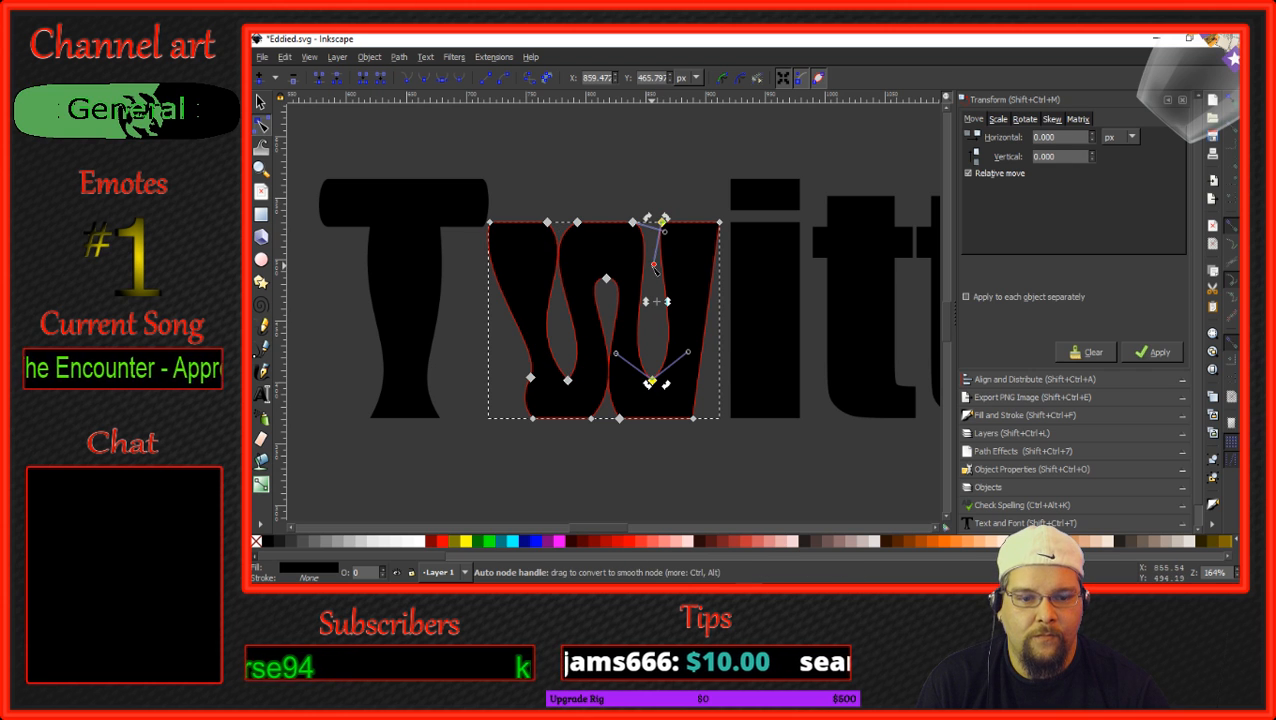
pyautogui.moveTo(655, 265); pyautogui.dragTo(685, 235)
pyautogui.moveTo(689, 353)
pyautogui.mouseDown()
pyautogui.moveTo(676, 364)
pyautogui.moveTo(700, 347)
pyautogui.mouseUp()
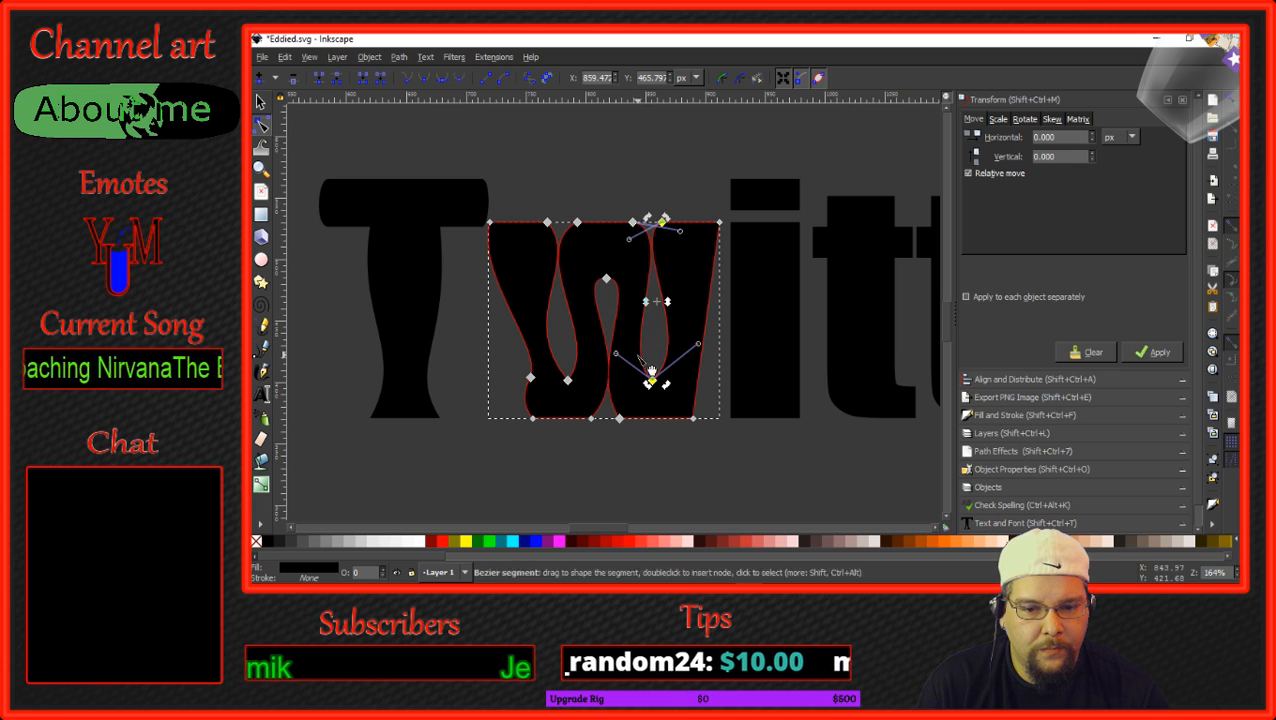
pyautogui.moveTo(616, 353); pyautogui.dragTo(608, 352)
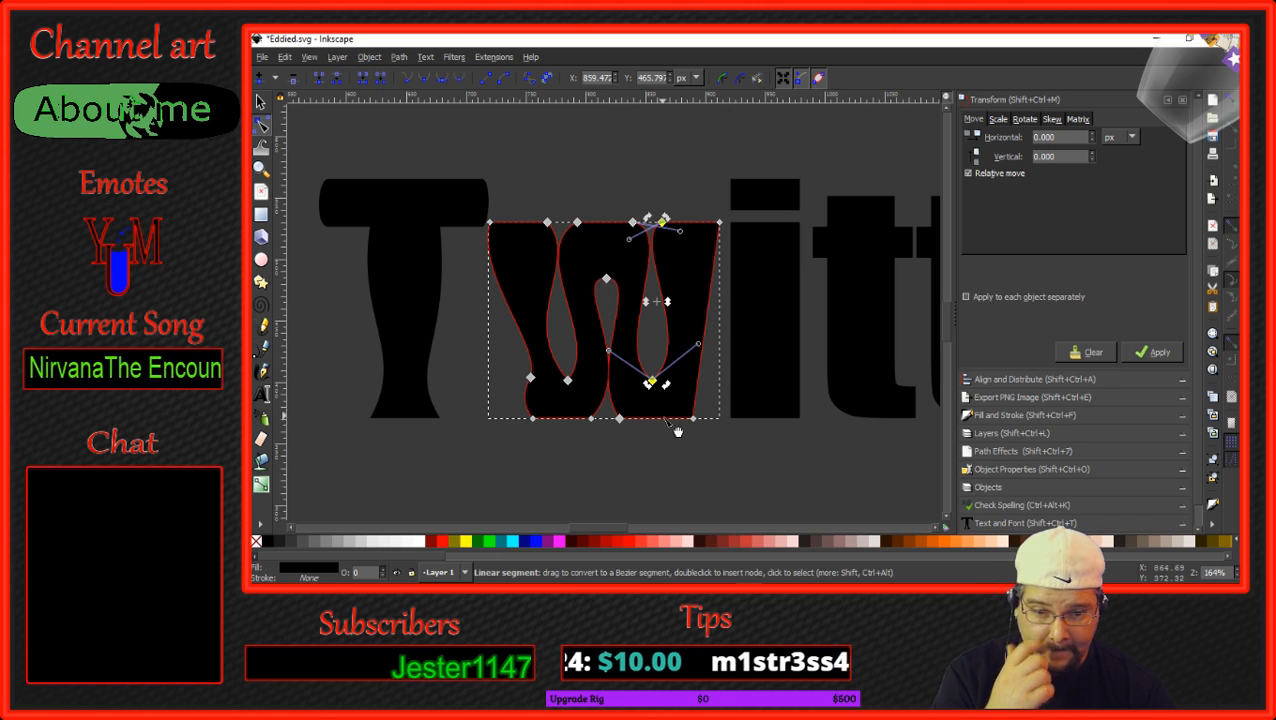
# Add a node low on the w's right outer edge and shape the edge into a narrowed stem with a rounded foot.
pyautogui.click(619, 418)
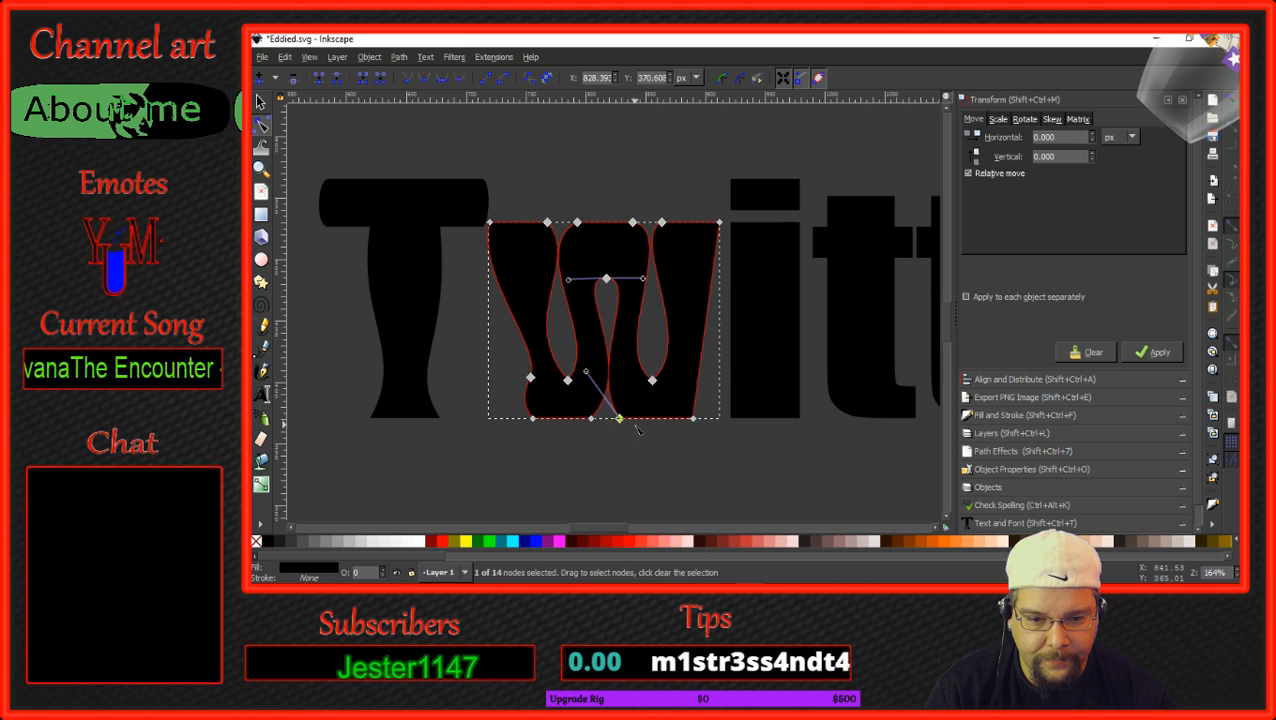
pyautogui.click(694, 419)
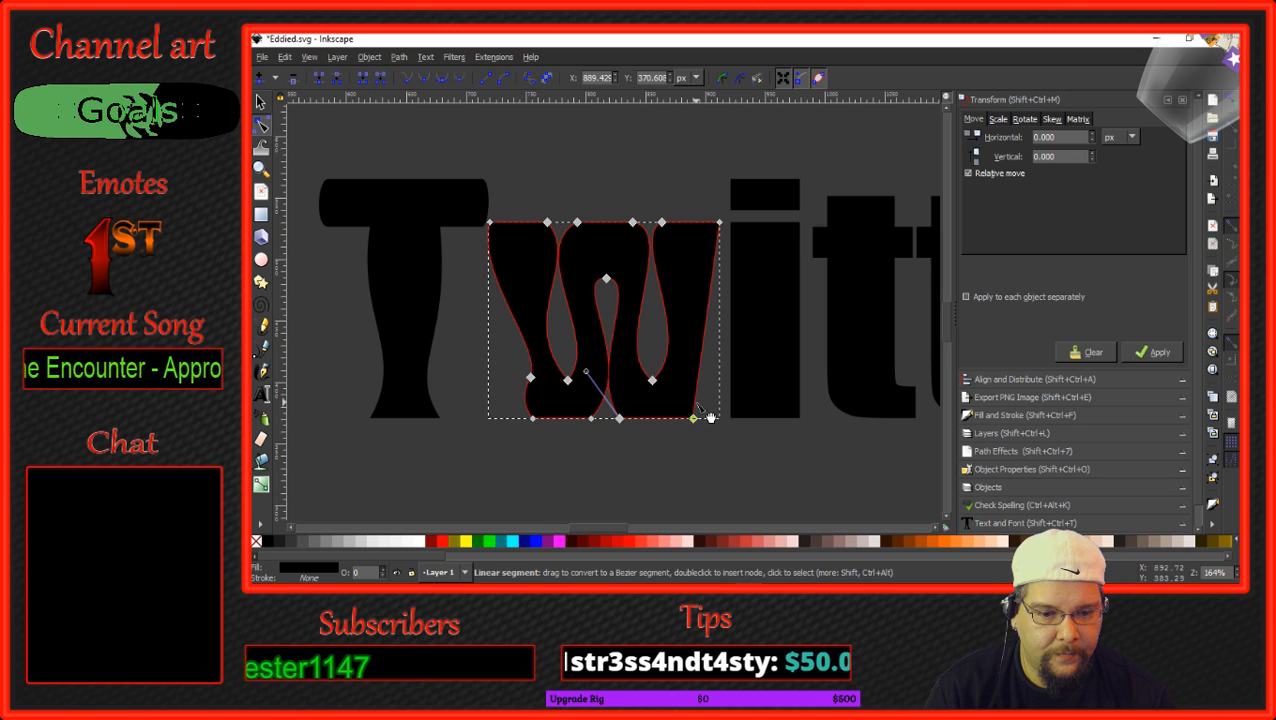
pyautogui.doubleClick(699, 381)
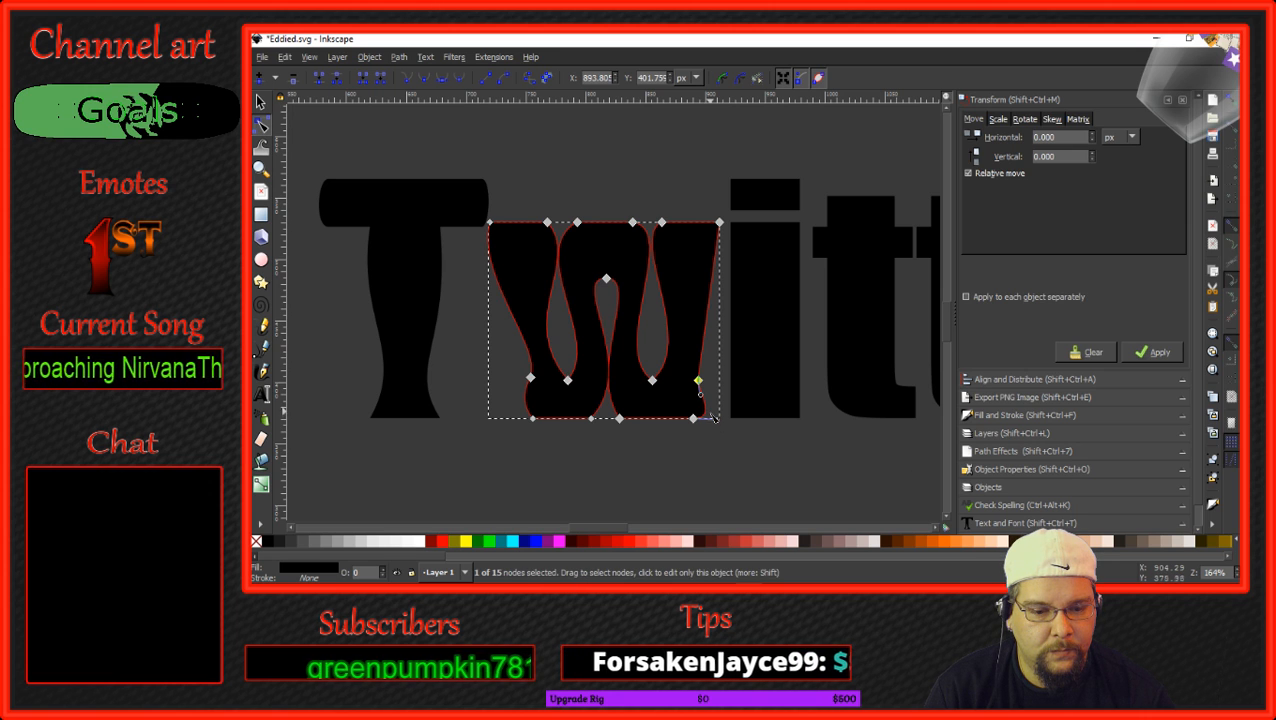
pyautogui.moveTo(704, 397); pyautogui.dragTo(694, 357)
pyautogui.moveTo(679, 313); pyautogui.dragTo(672, 352)
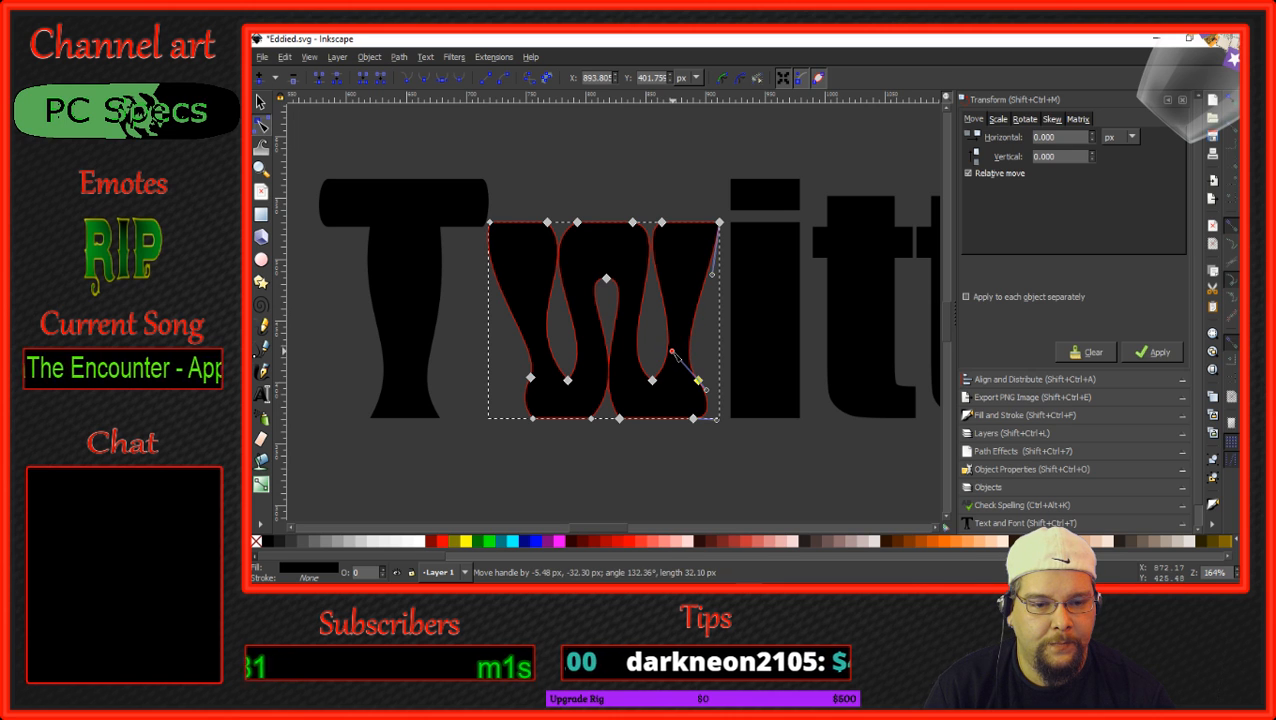
# Round the w's upper right corner, shifting its node slightly inward, and tighten the curve of the right foot.
pyautogui.moveTo(719, 222)
pyautogui.mouseDown()
pyautogui.moveTo(738, 252)
pyautogui.moveTo(718, 222)
pyautogui.mouseUp()
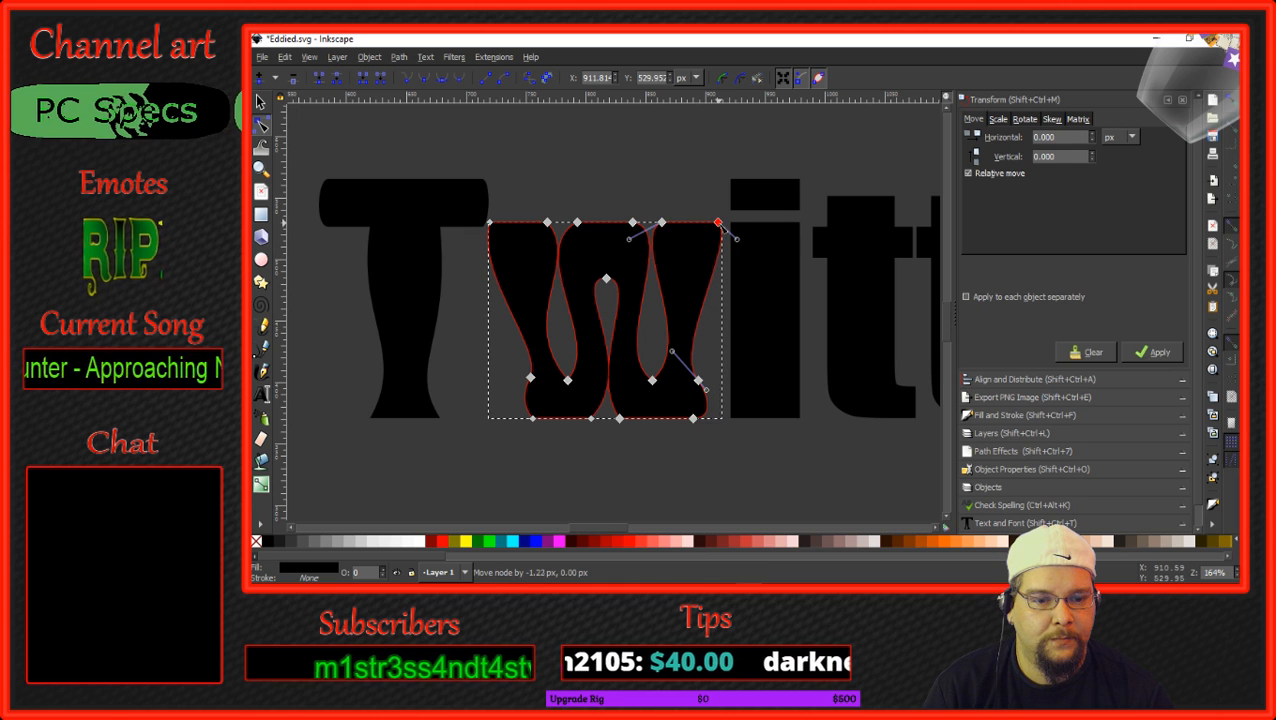
pyautogui.click(693, 418)
pyautogui.moveTo(717, 419); pyautogui.dragTo(712, 418)
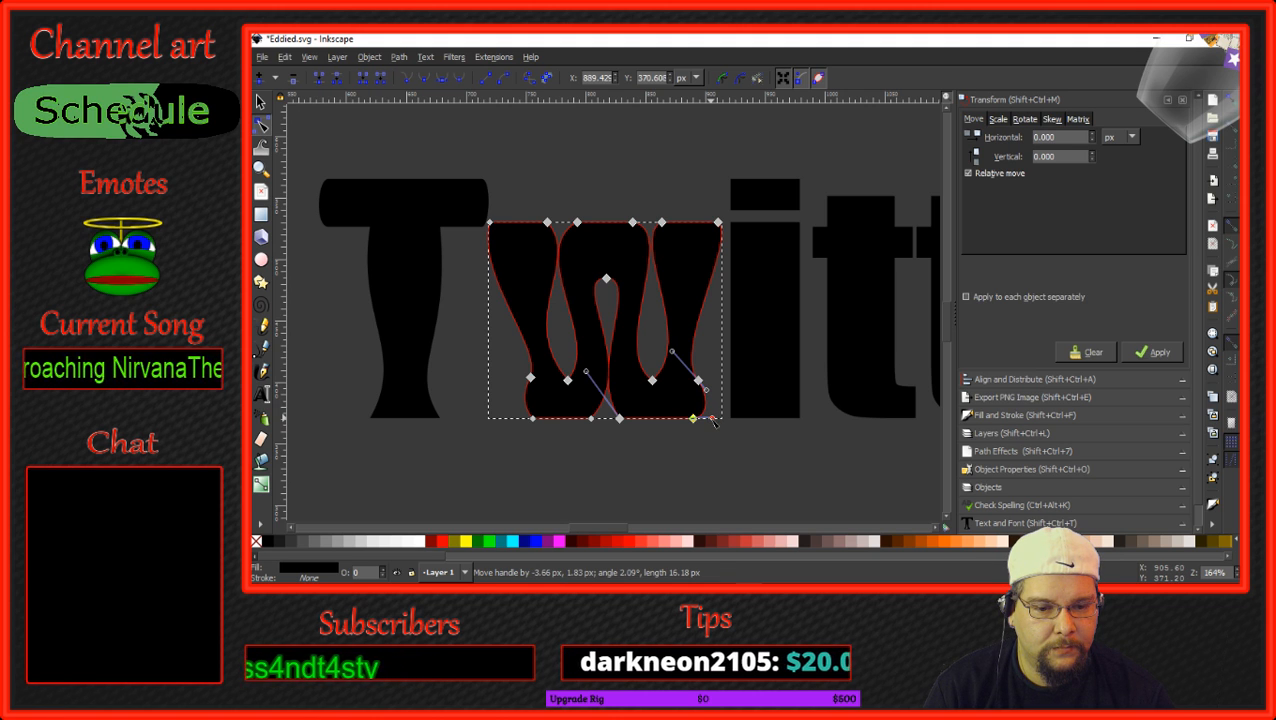
# Round the pointed bottom of the w's second upper notch by flattening and lengthening both handles of its bottom node.
pyautogui.click(260, 102)
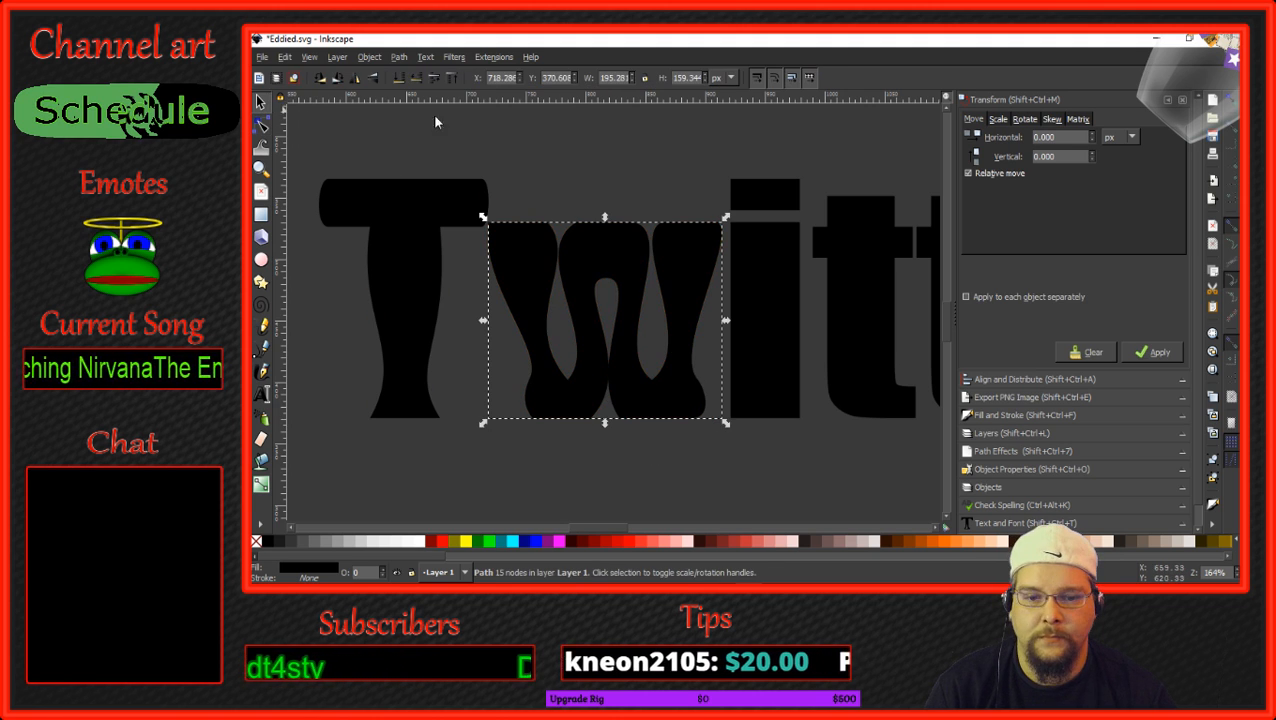
pyautogui.scroll(4, 641, 377)
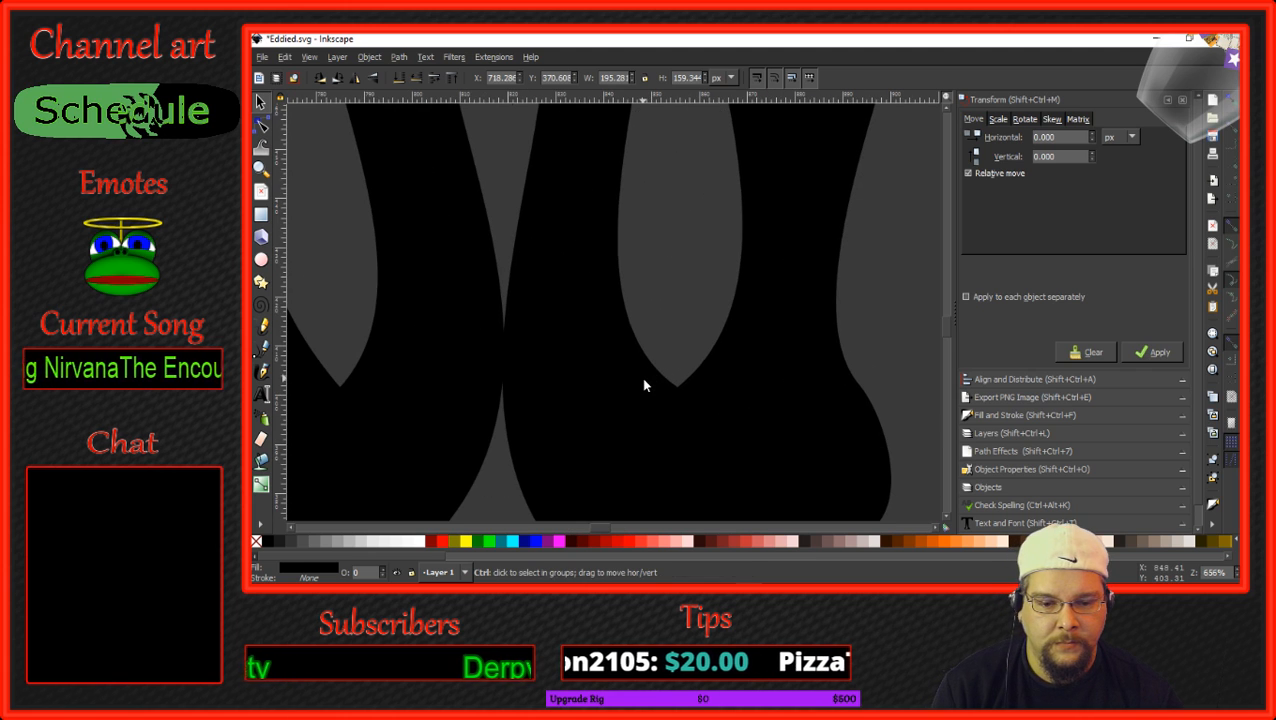
pyautogui.click(262, 123)
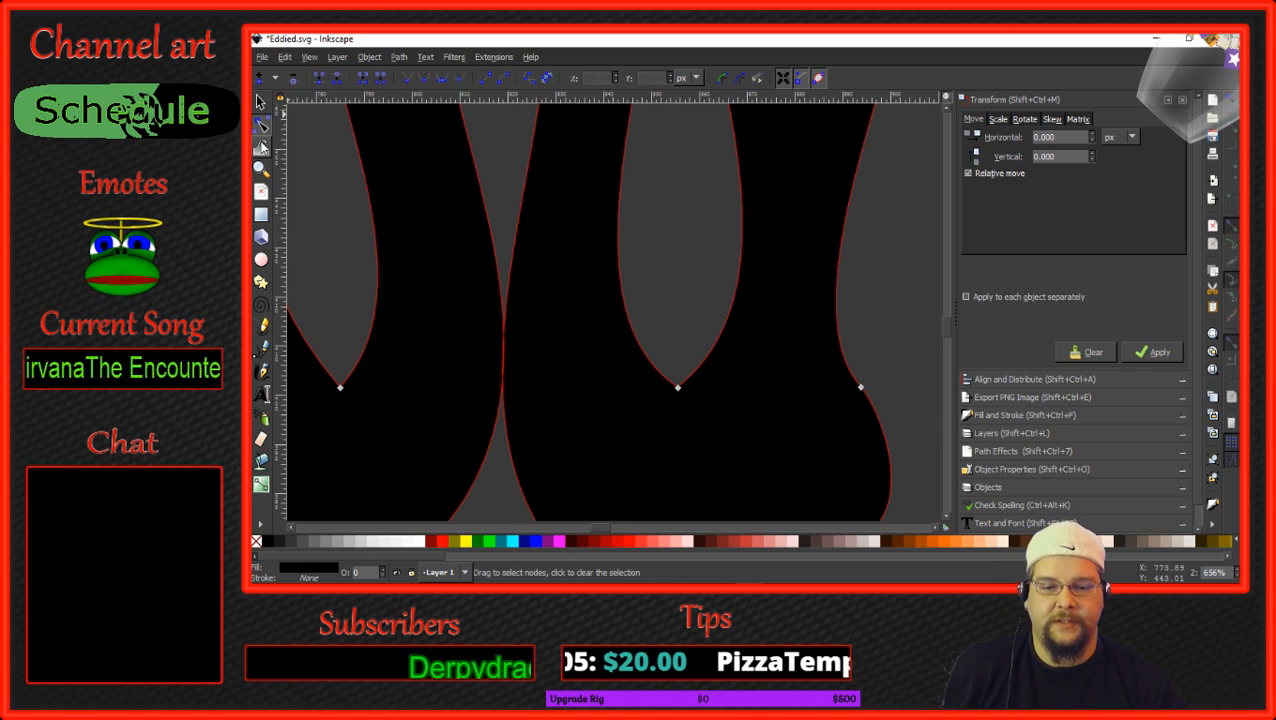
pyautogui.click(678, 388)
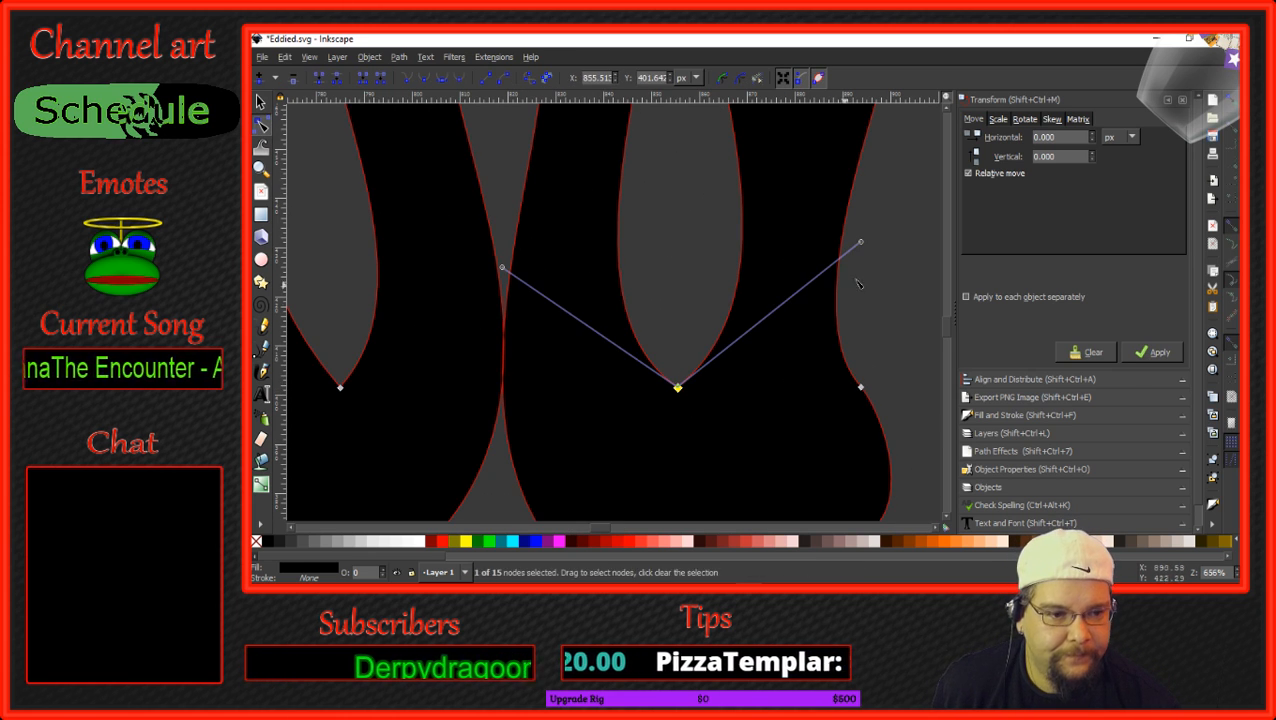
pyautogui.moveTo(864, 245); pyautogui.dragTo(881, 342)
pyautogui.moveTo(503, 269); pyautogui.dragTo(479, 339)
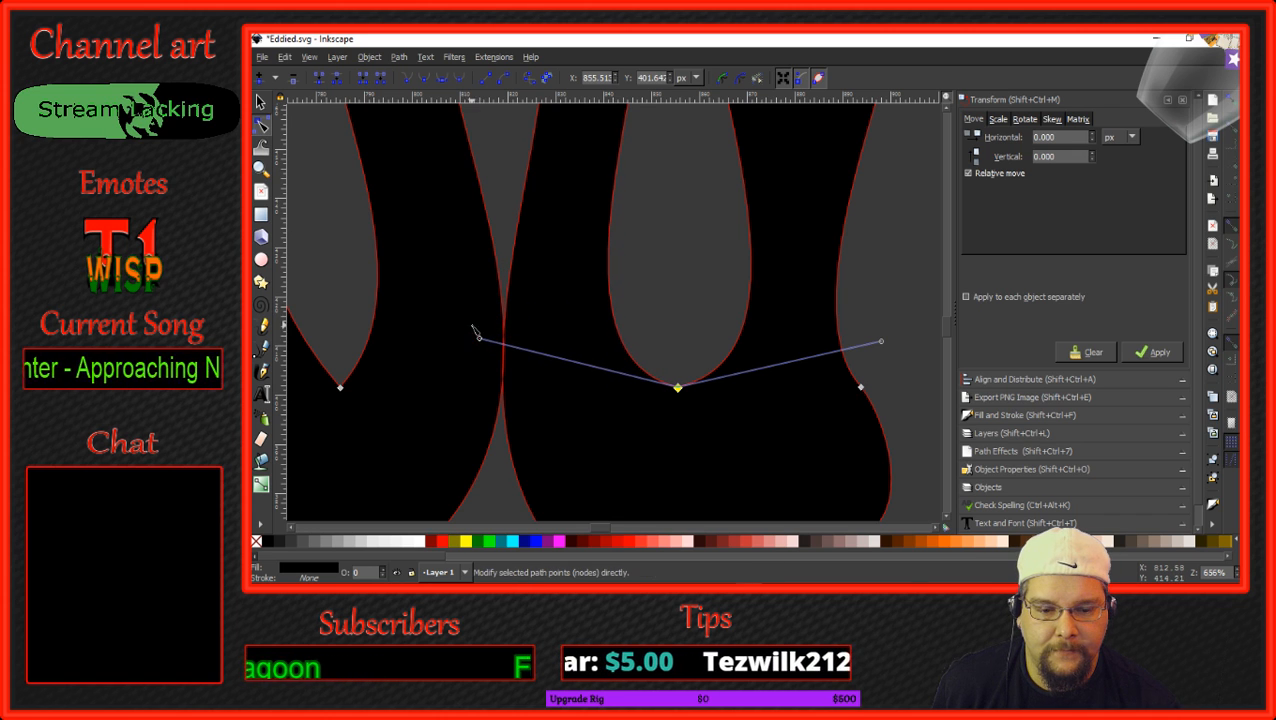
# Round the pointed bottom of the w's first upper notch by flattening both handles of its bottom node.
pyautogui.hscroll(-3, 602, 326)
pyautogui.press('Escape')
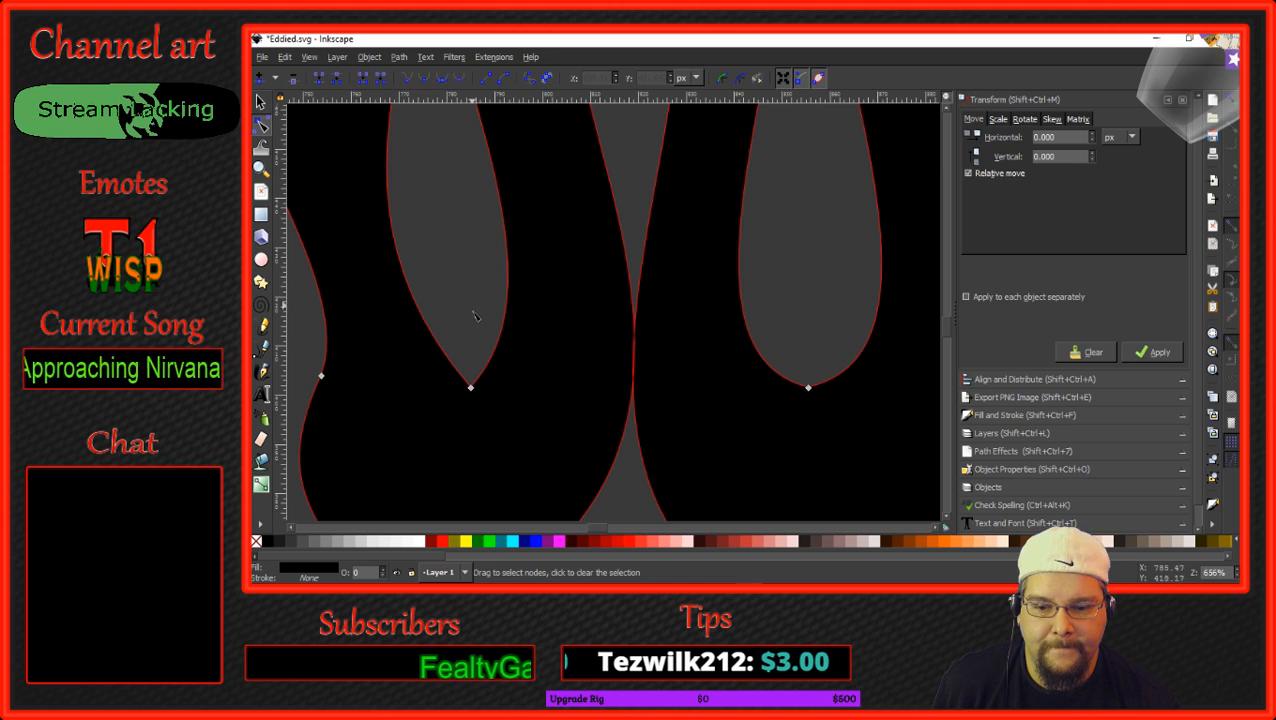
pyautogui.click(471, 387)
pyautogui.moveTo(472, 298); pyautogui.dragTo(552, 346)
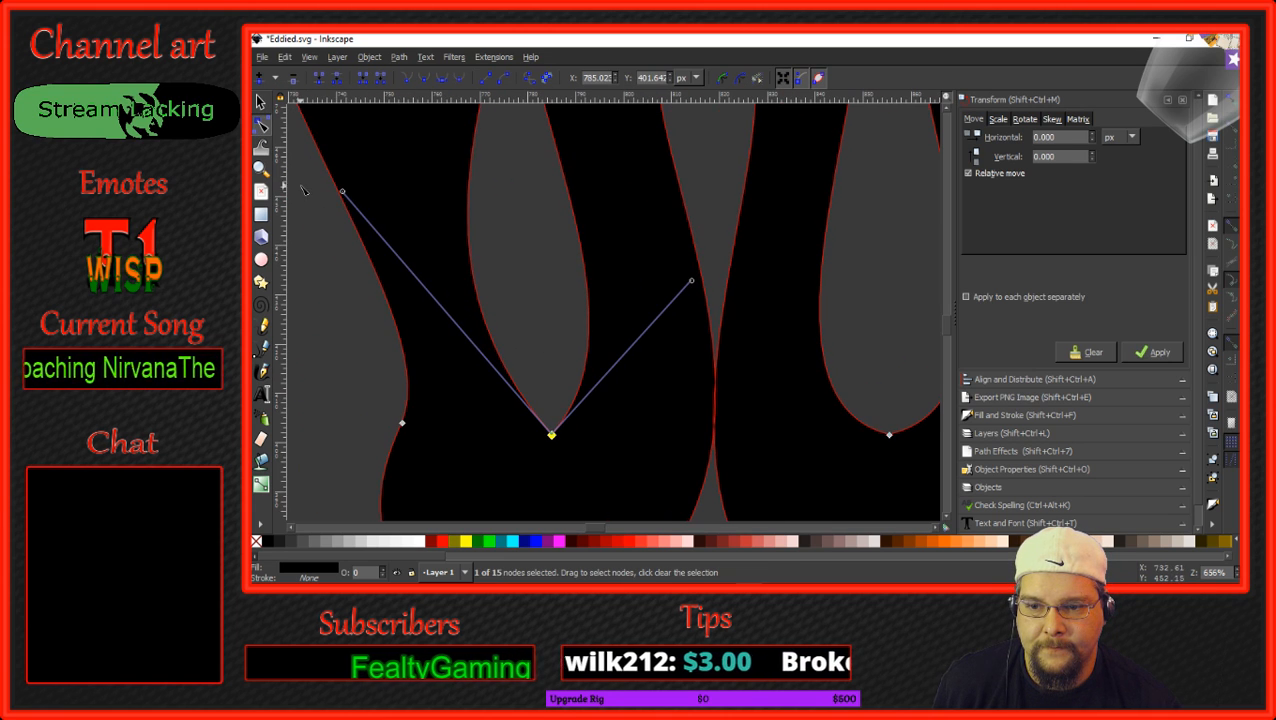
pyautogui.moveTo(342, 191); pyautogui.dragTo(336, 409)
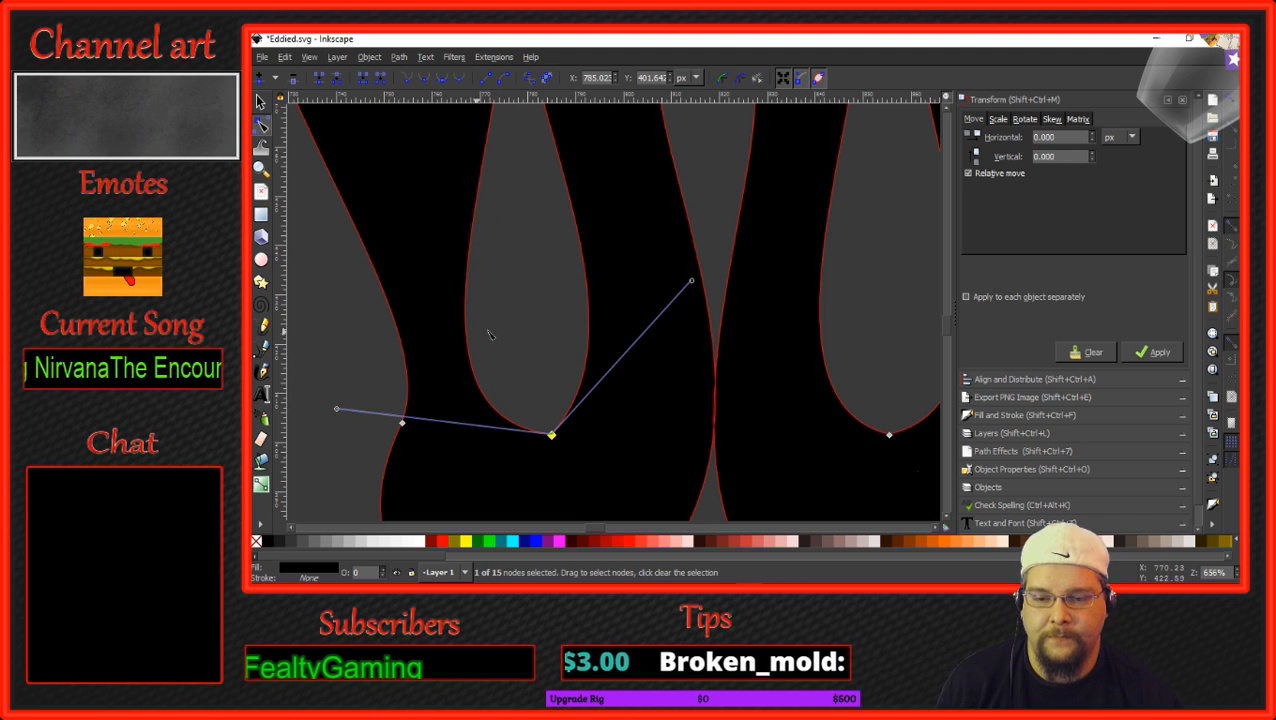
pyautogui.moveTo(693, 283); pyautogui.dragTo(740, 364)
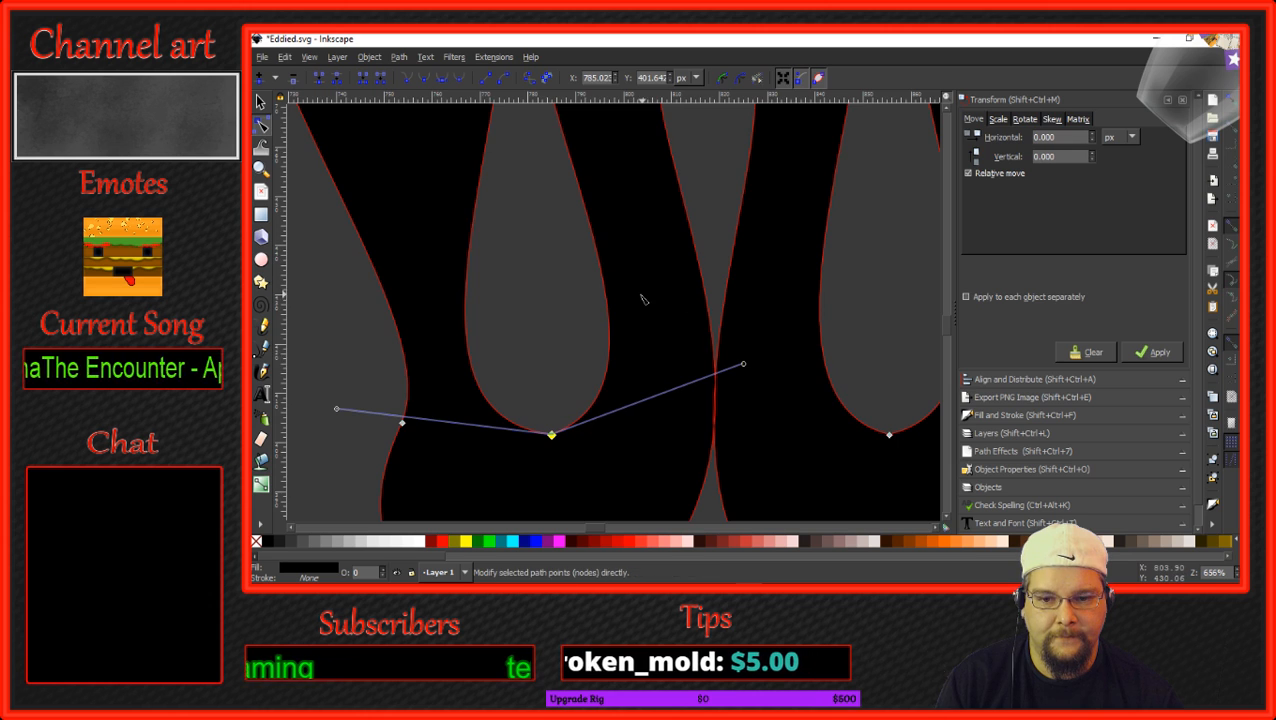
# Bulge the top of the w's middle stroke outward on both sides to close the gaps to the neighbouring strokes.
pyautogui.keyDown('ctrl'); pyautogui.scroll(-3, 644, 296); pyautogui.keyUp('ctrl')
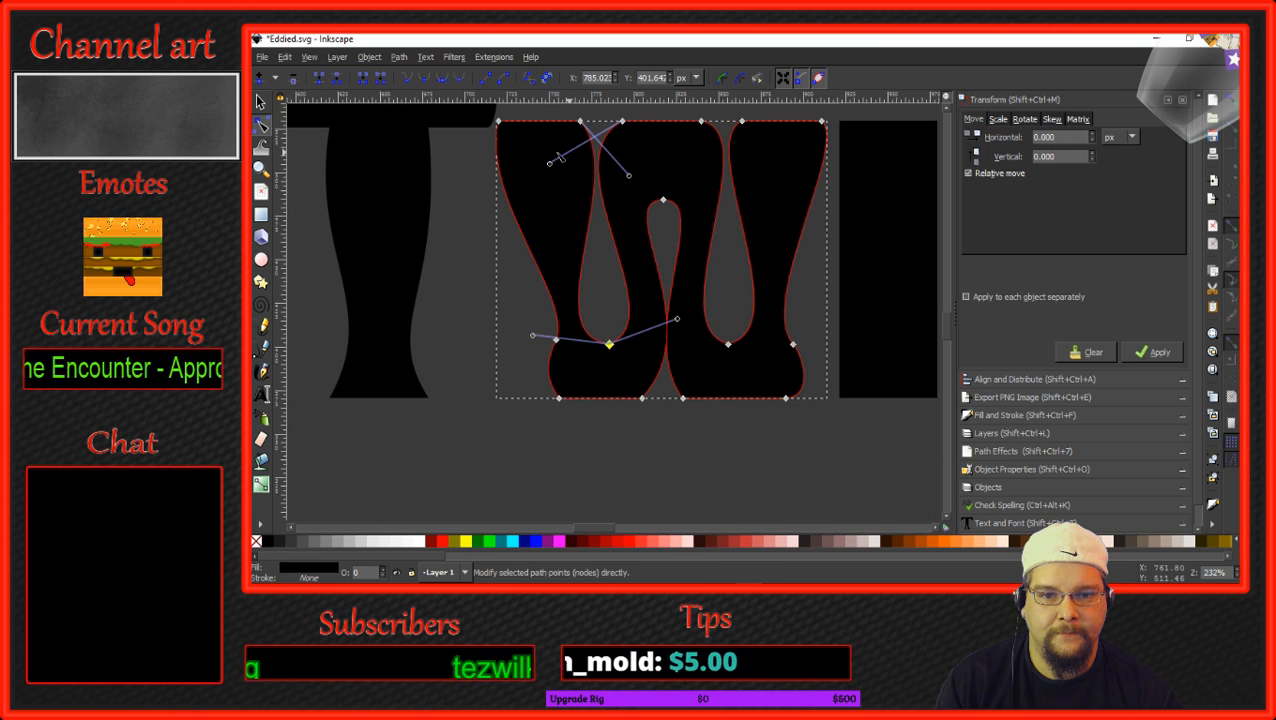
pyautogui.moveTo(550, 163); pyautogui.dragTo(540, 162)
pyautogui.click(701, 121)
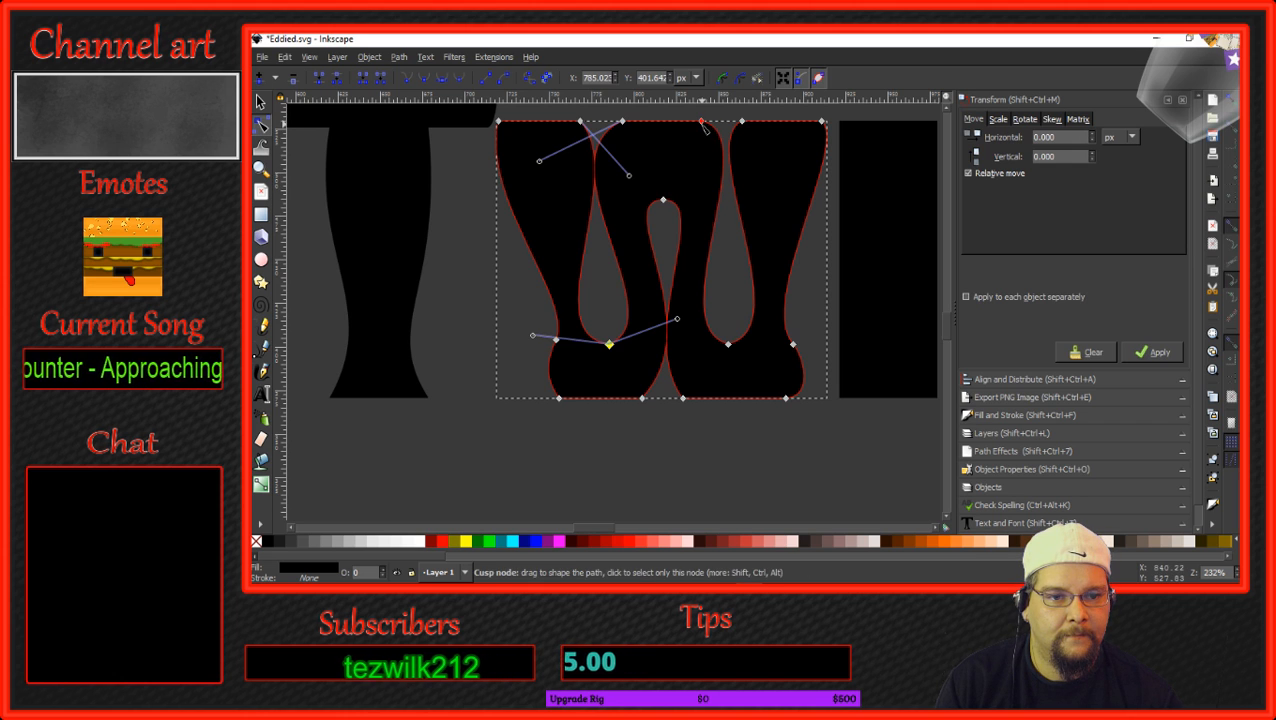
pyautogui.moveTo(768, 137); pyautogui.dragTo(786, 144)
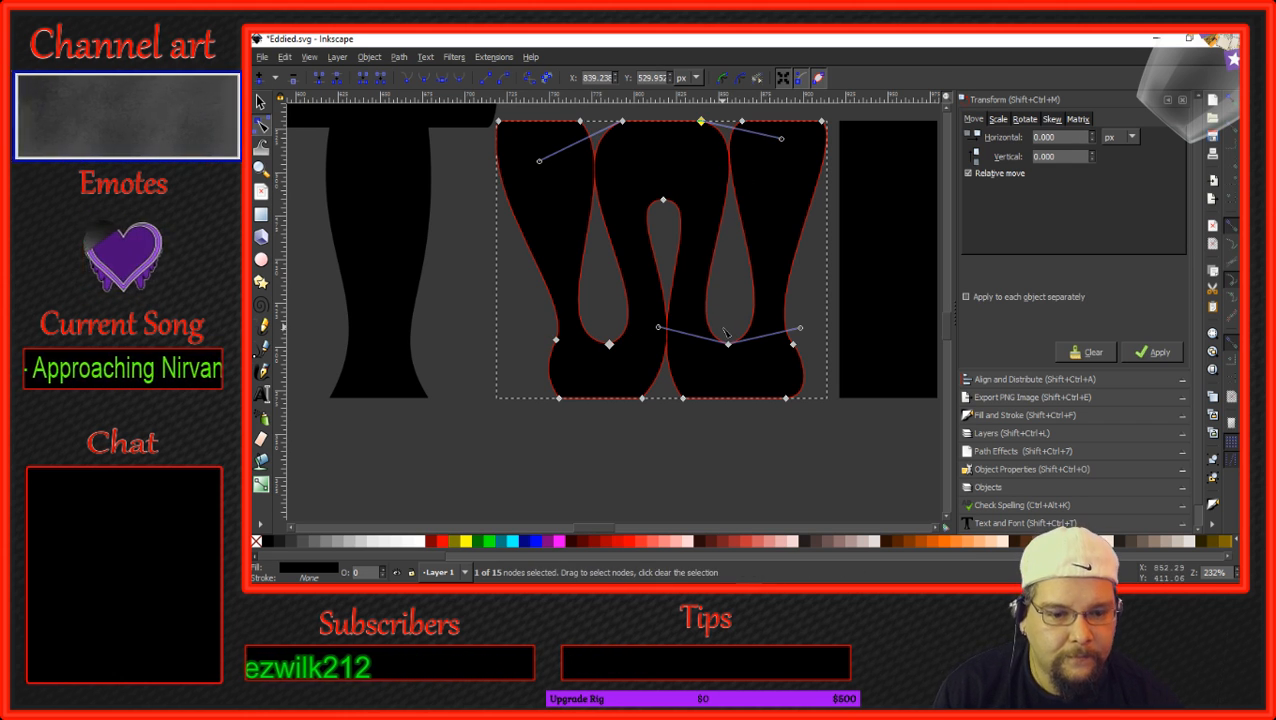
pyautogui.click(714, 458)
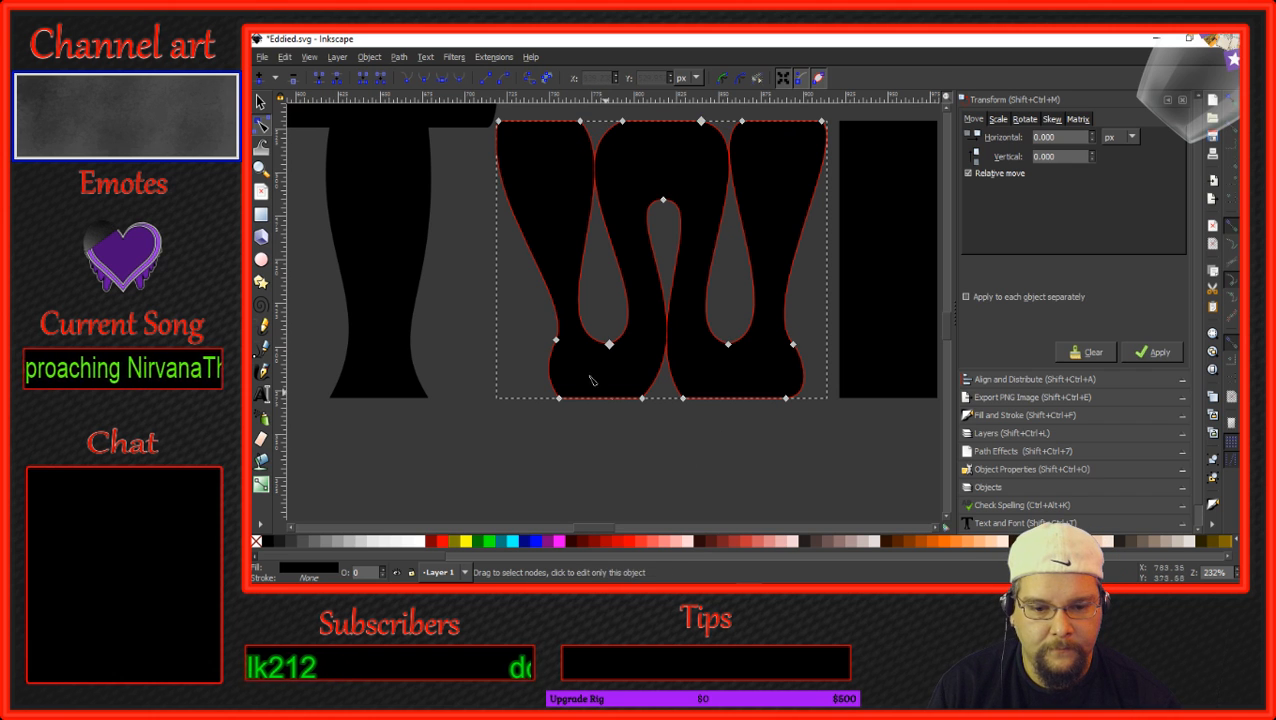
# Tighten the outer bulge of the w's right foot by adjusting the handles at its bottom corner node and the node above it.
pyautogui.click(258, 103)
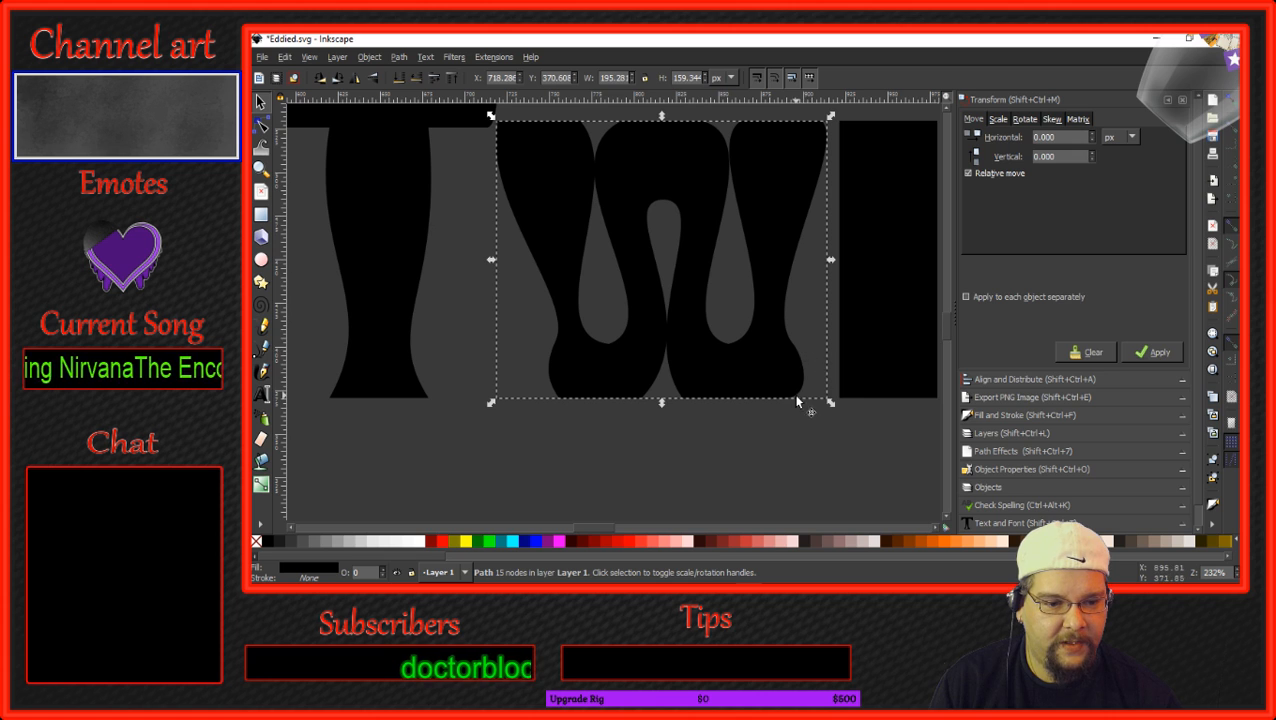
pyautogui.click(261, 124)
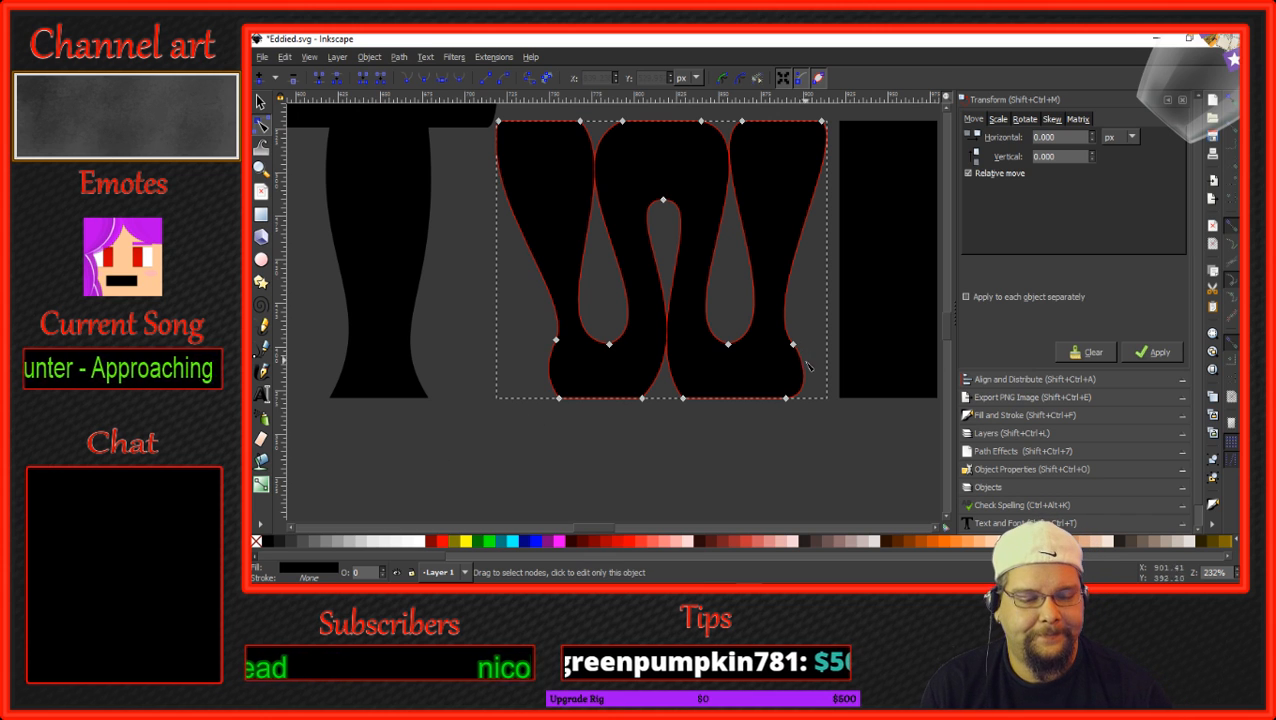
pyautogui.click(787, 398)
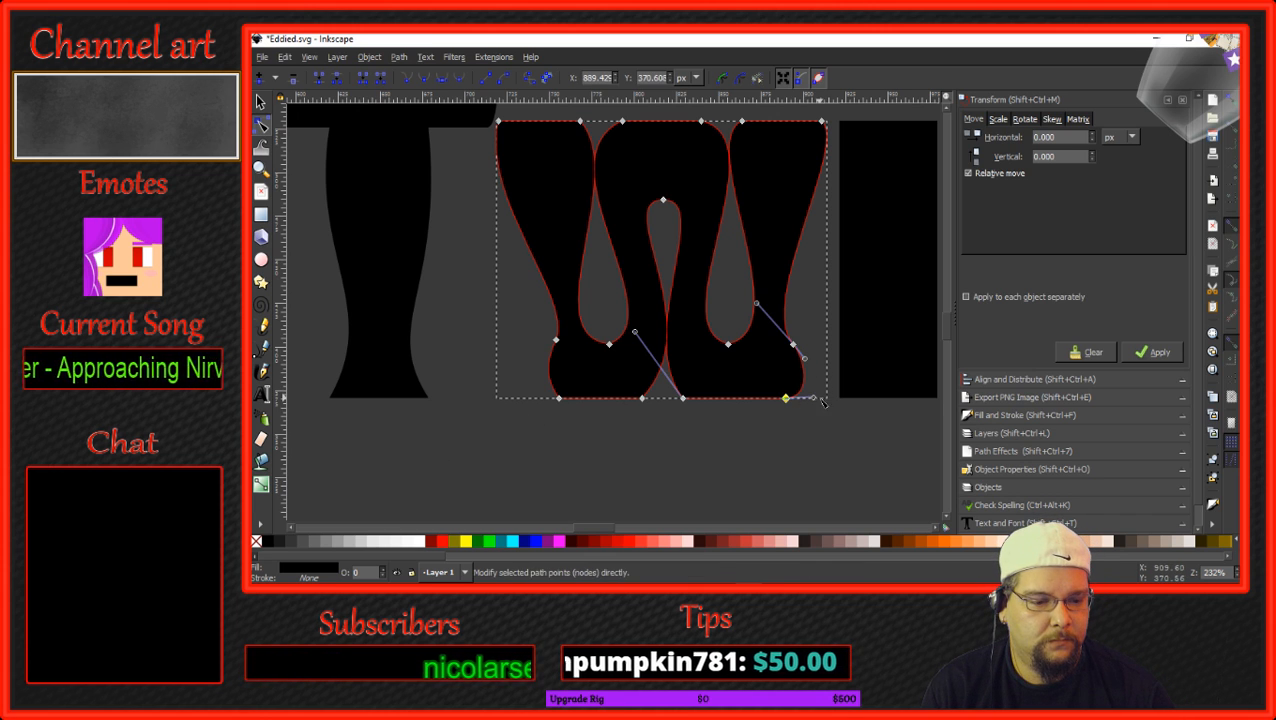
pyautogui.moveTo(814, 398); pyautogui.dragTo(808, 393)
pyautogui.moveTo(810, 397); pyautogui.dragTo(805, 358)
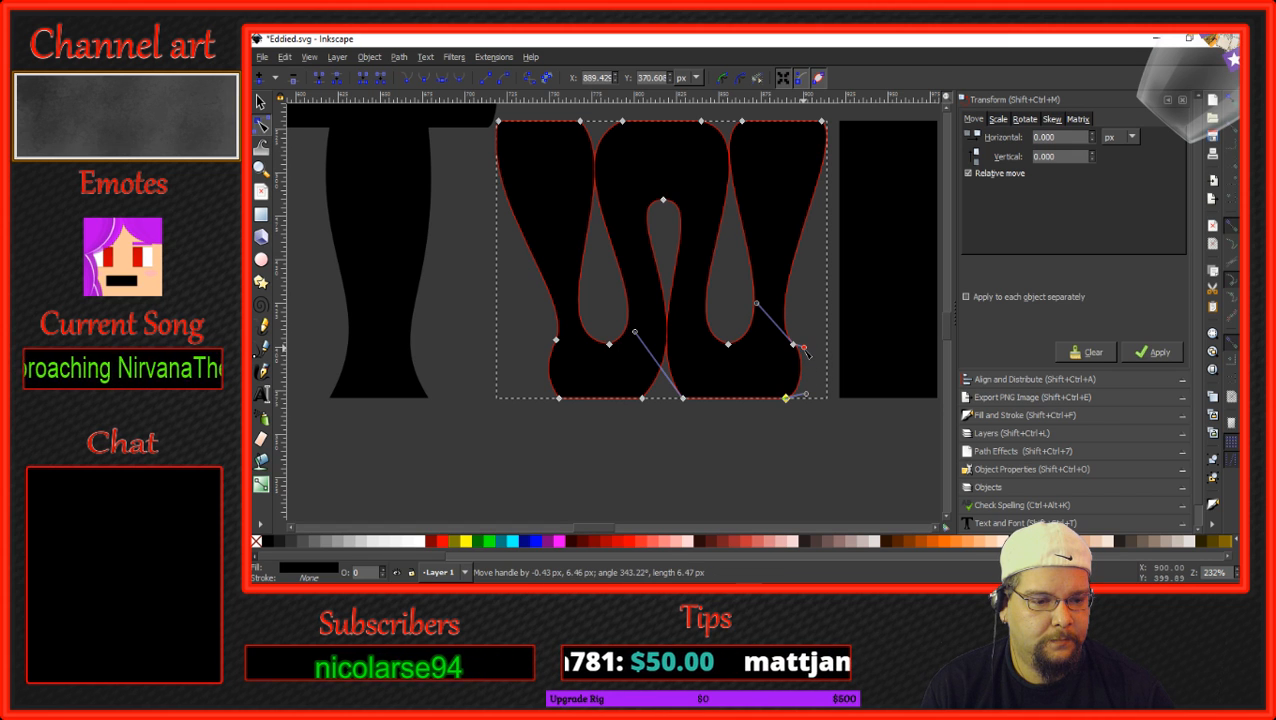
pyautogui.moveTo(801, 352); pyautogui.dragTo(800, 350)
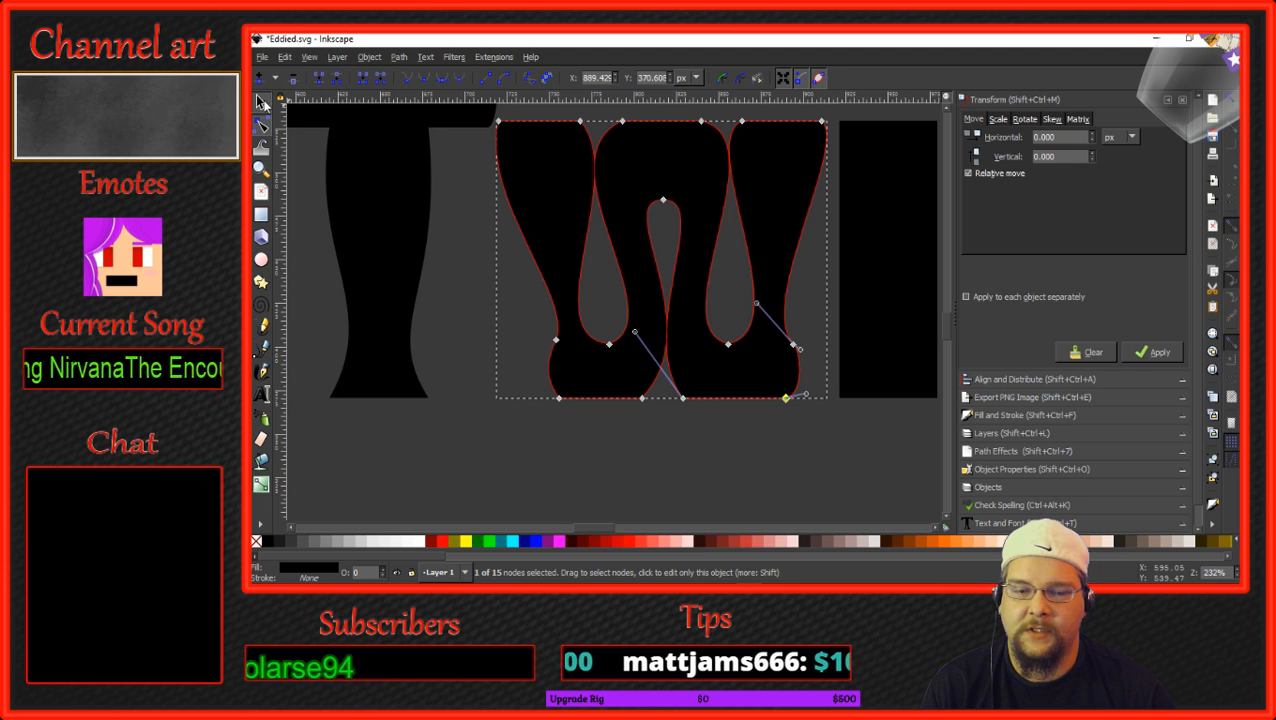
pyautogui.click(261, 102)
pyautogui.click(559, 470)
# Smooth the joint between the w's right leg and foot by realigning and adjusting both handles of the node there.
pyautogui.scroll(1, 794, 339)
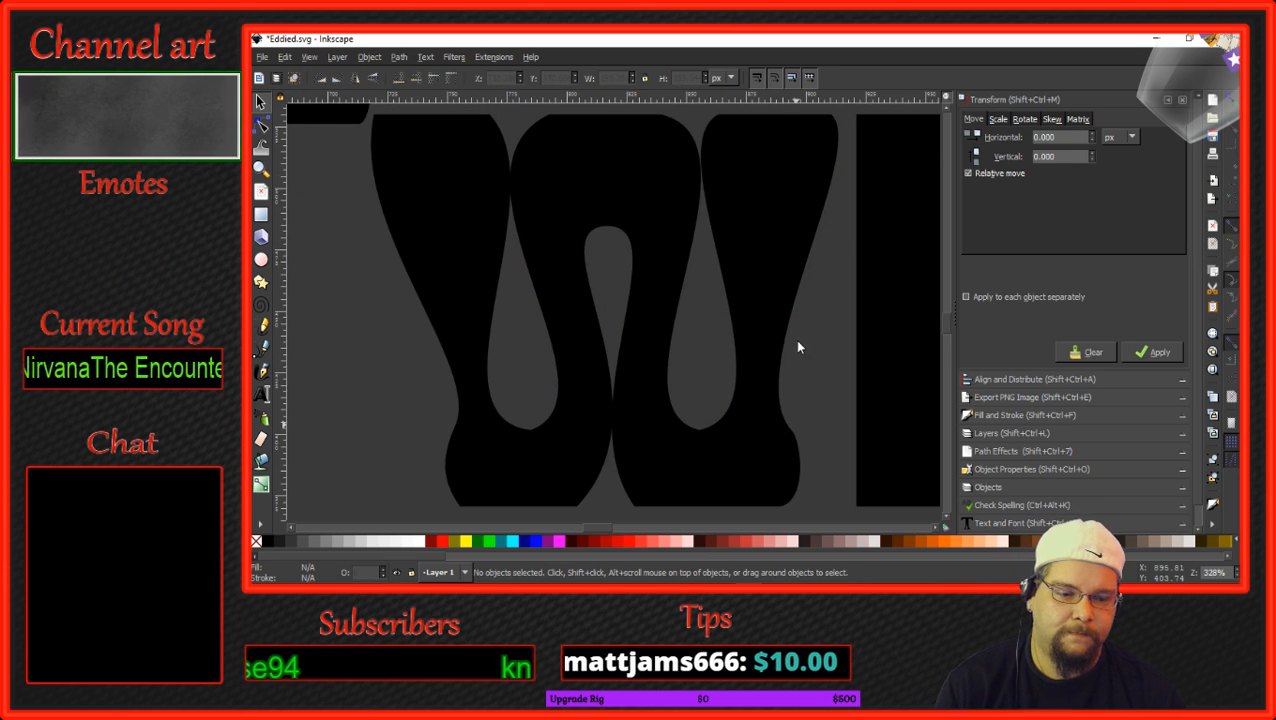
pyautogui.scroll(4, 802, 430)
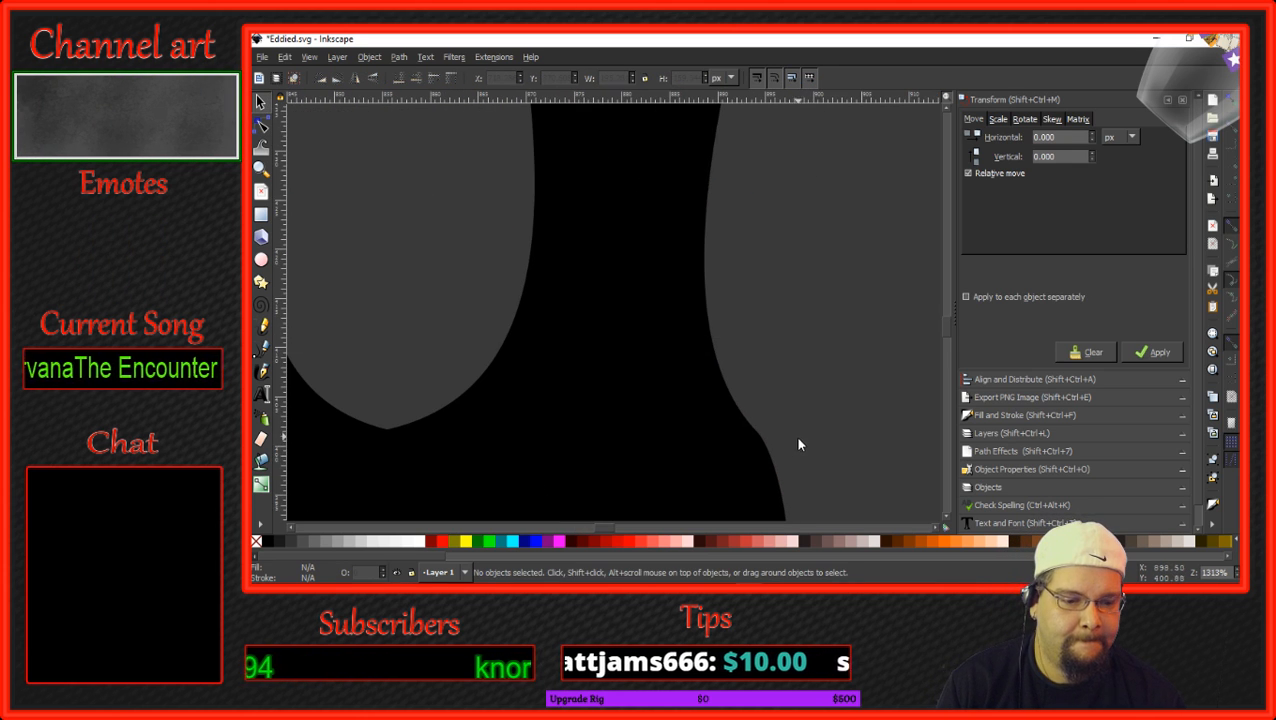
pyautogui.click(261, 124)
pyautogui.click(697, 406)
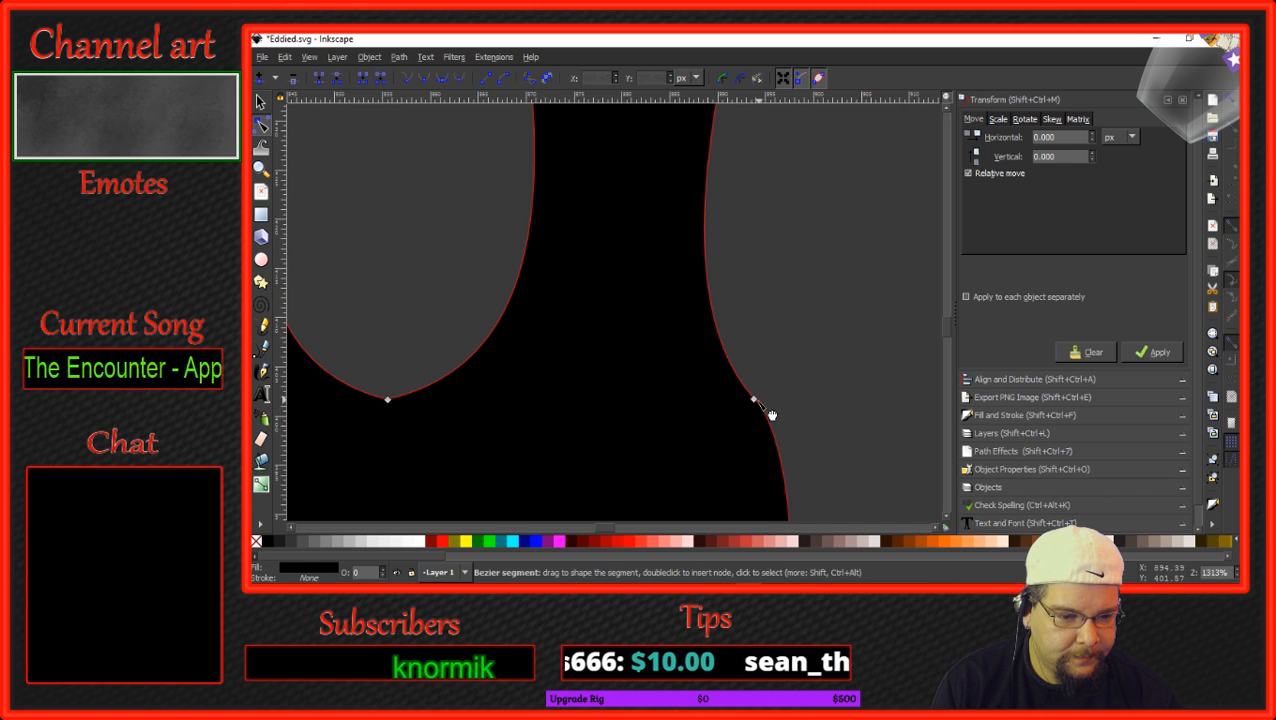
pyautogui.click(766, 408)
pyautogui.moveTo(791, 435); pyautogui.dragTo(792, 435)
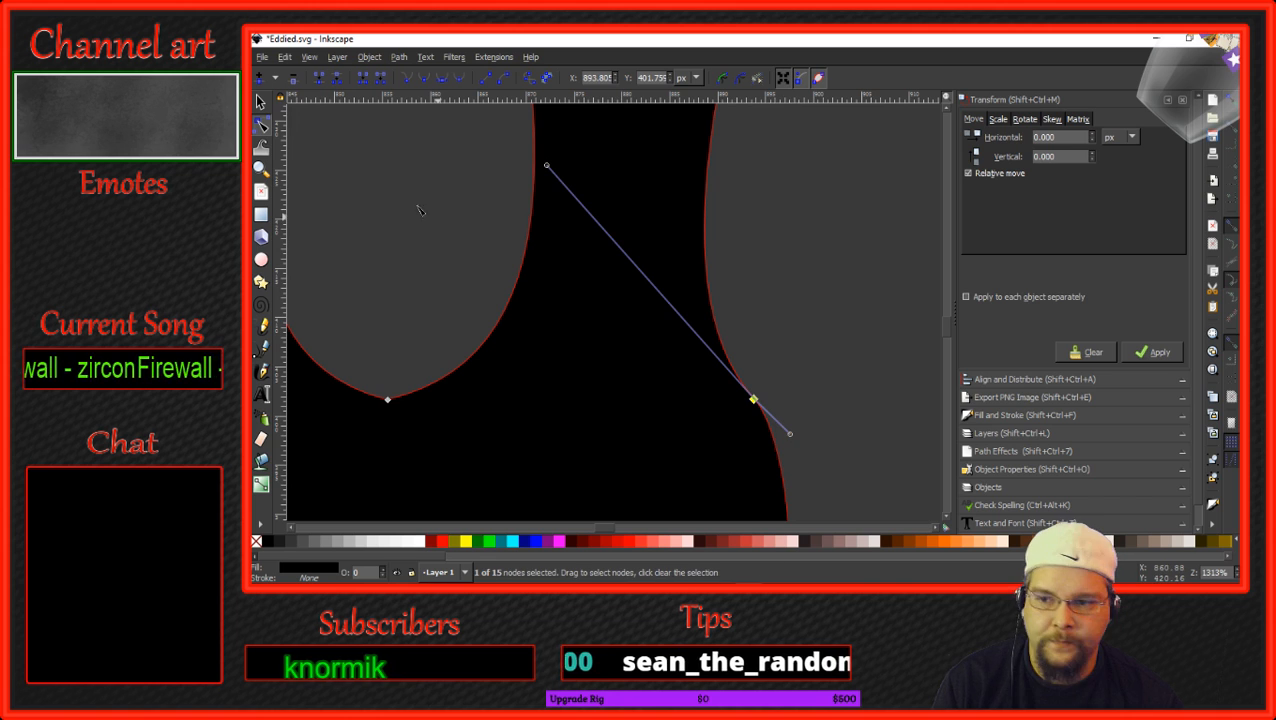
pyautogui.click(259, 101)
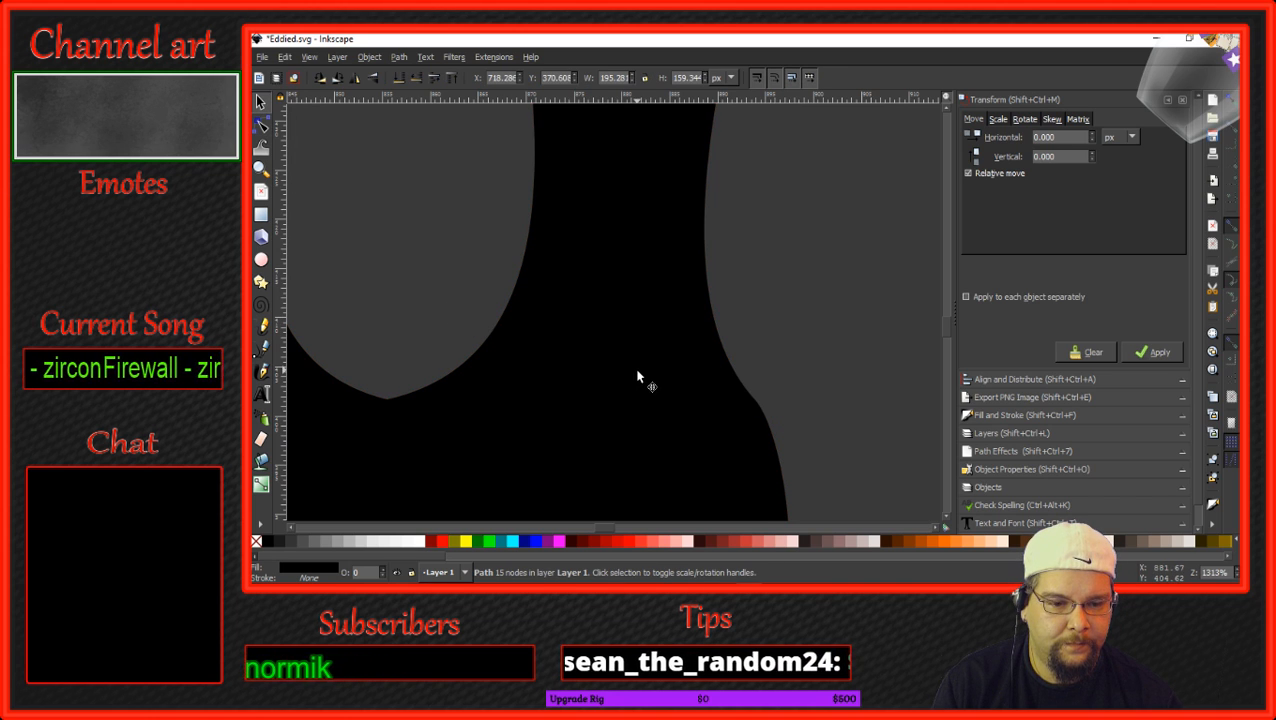
pyautogui.click(261, 126)
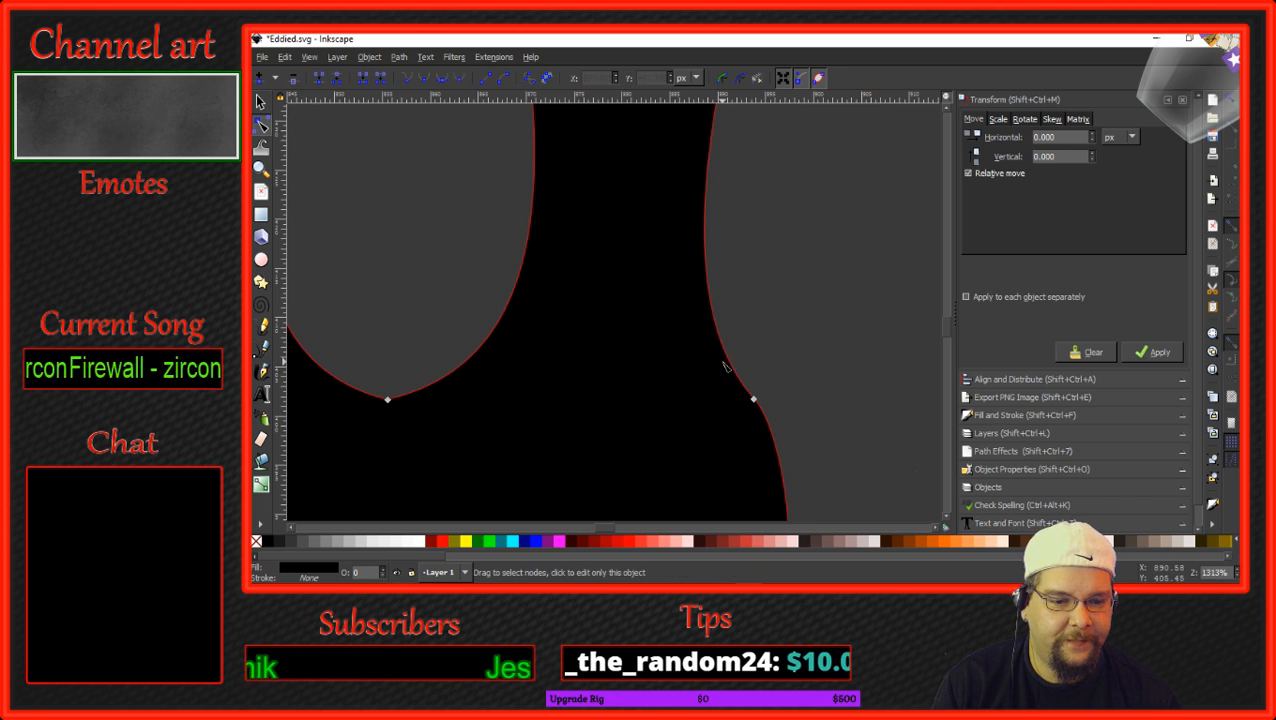
pyautogui.click(755, 402)
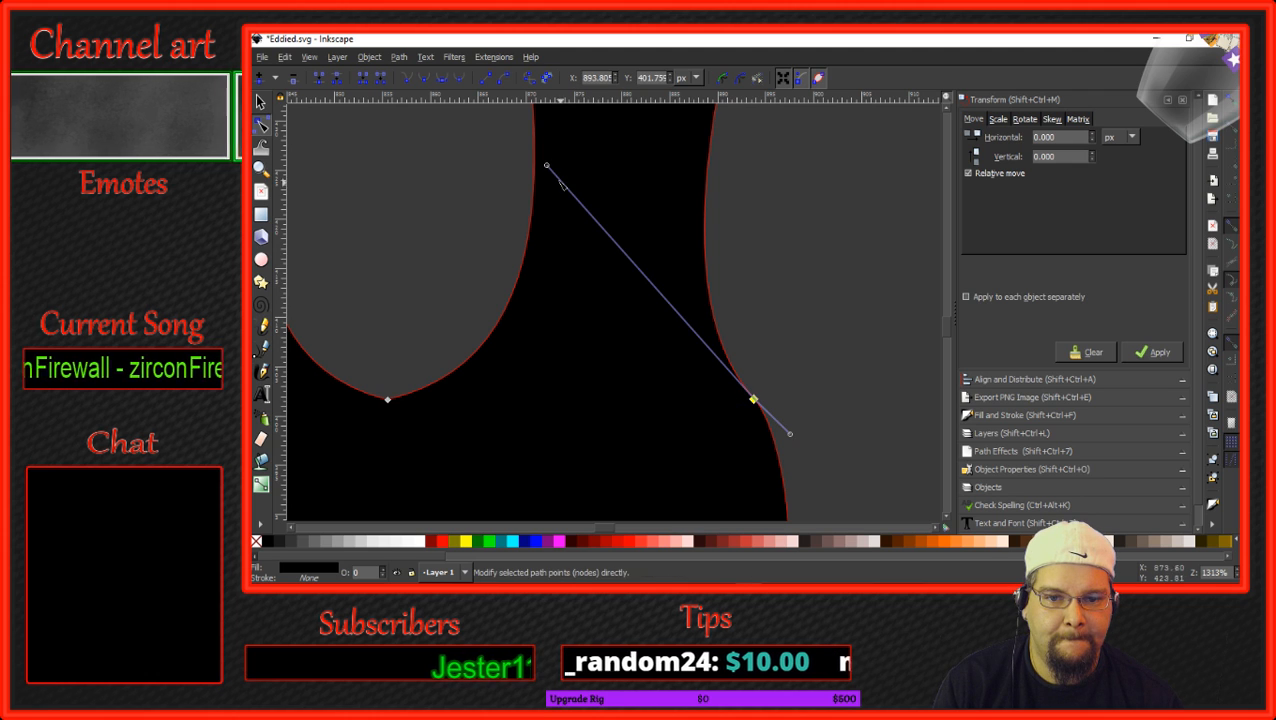
pyautogui.moveTo(547, 166); pyautogui.dragTo(527, 184)
pyautogui.moveTo(794, 434); pyautogui.dragTo(821, 455)
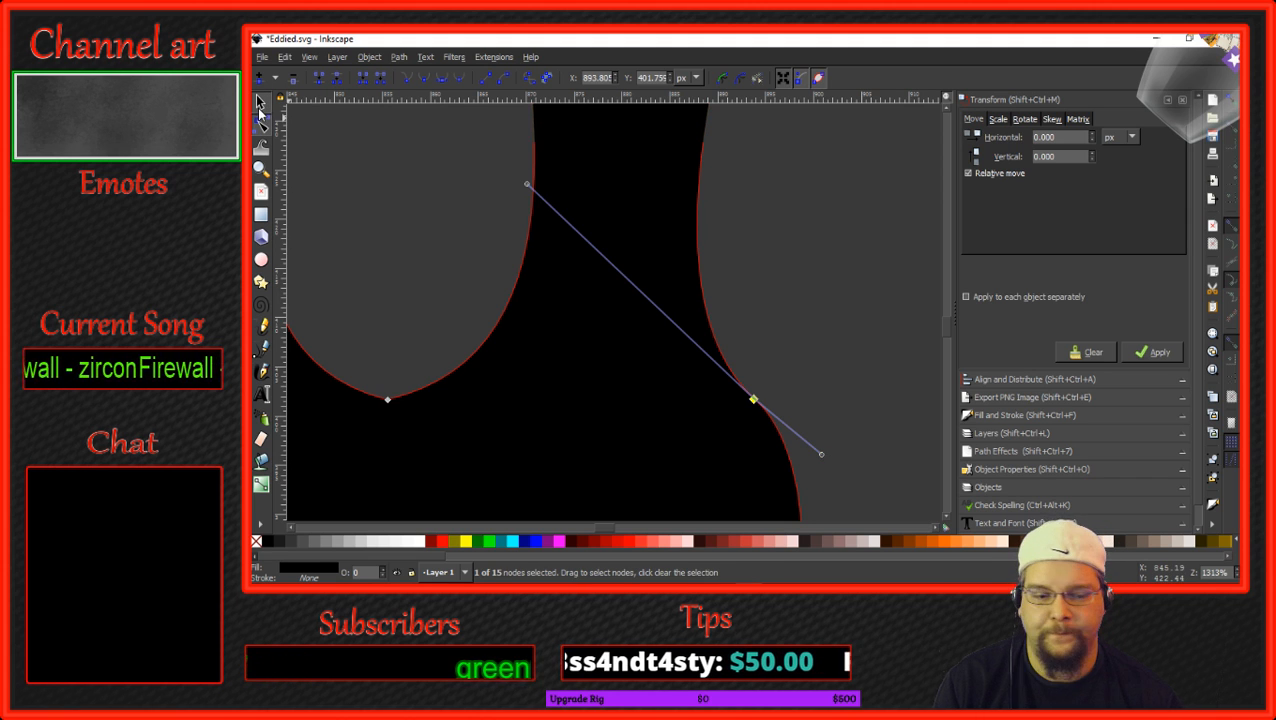
pyautogui.click(259, 102)
pyautogui.scroll(-4, 471, 300)
pyautogui.scroll(-4, 470, 307)
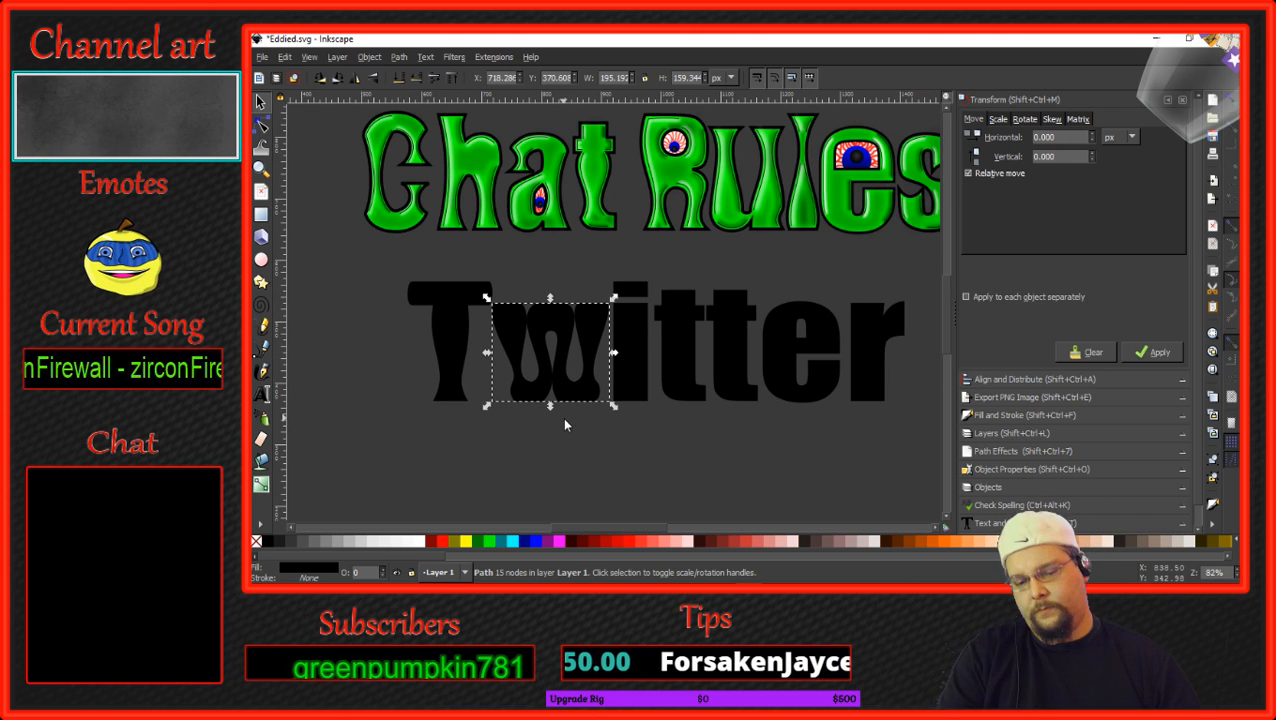
# Taper the w's right foot toward its base by shortening the upper node's lower handle and swinging the bottom corner's handle upward.
pyautogui.scroll(5, 600, 398)
pyautogui.scroll(1, 600, 400)
pyautogui.click(261, 124)
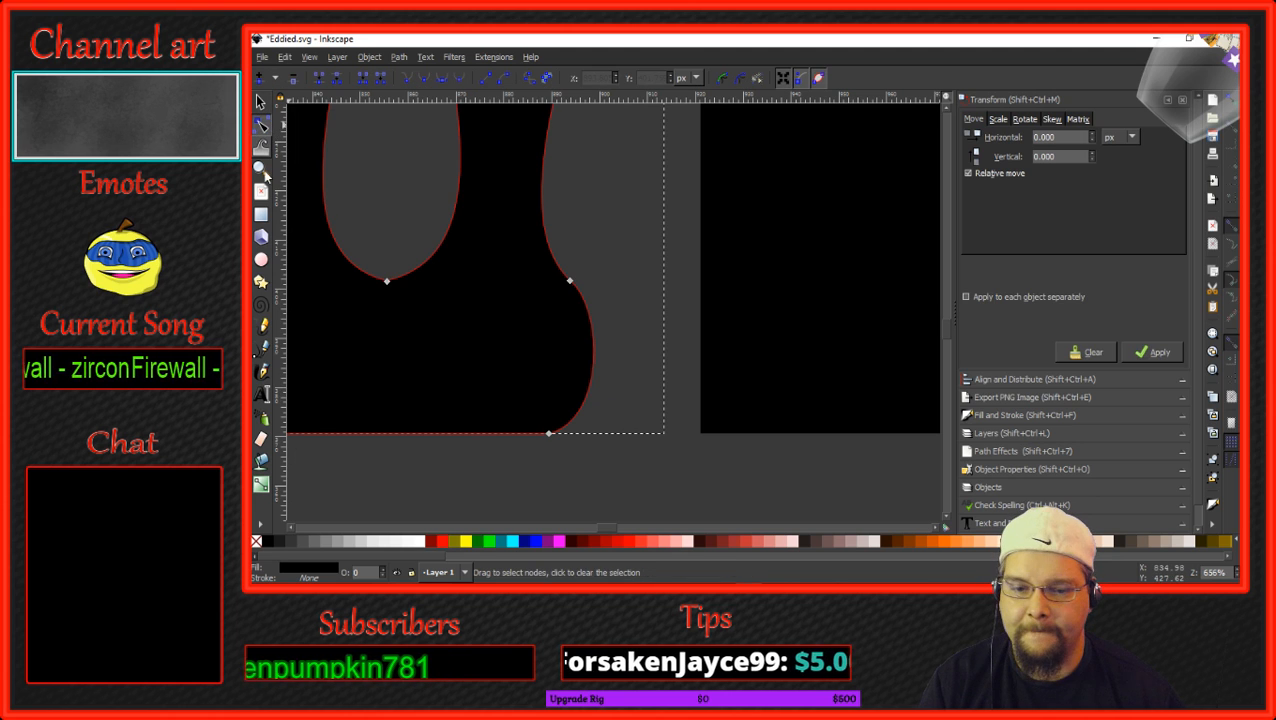
pyautogui.click(569, 281)
pyautogui.moveTo(589, 304); pyautogui.dragTo(573, 282)
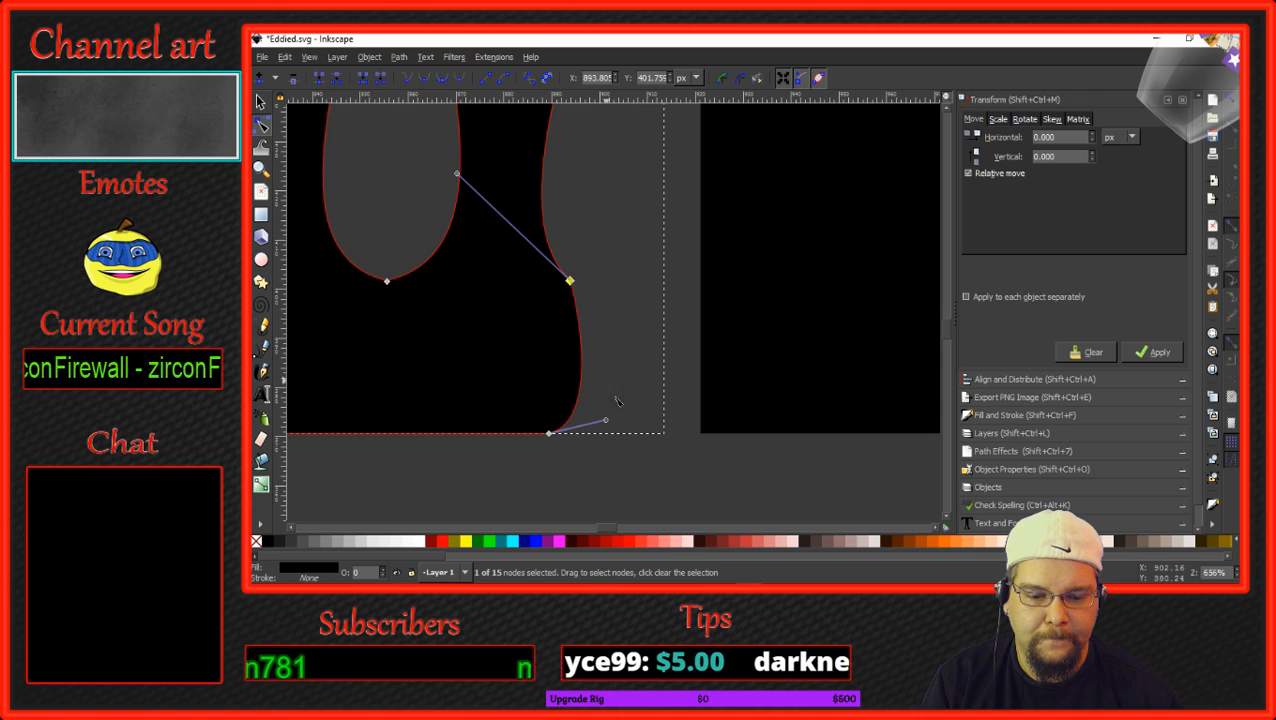
pyautogui.moveTo(606, 421); pyautogui.dragTo(631, 335)
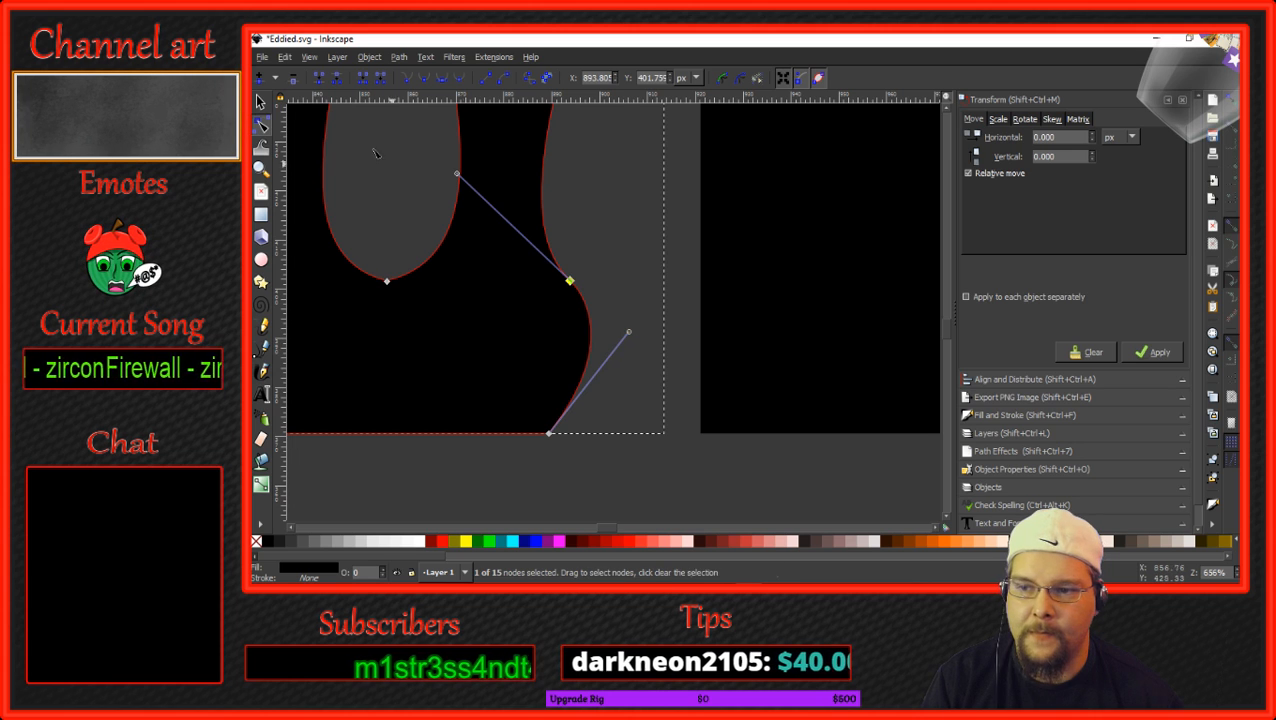
pyautogui.press('s')
pyautogui.scroll(-4, 598, 394)
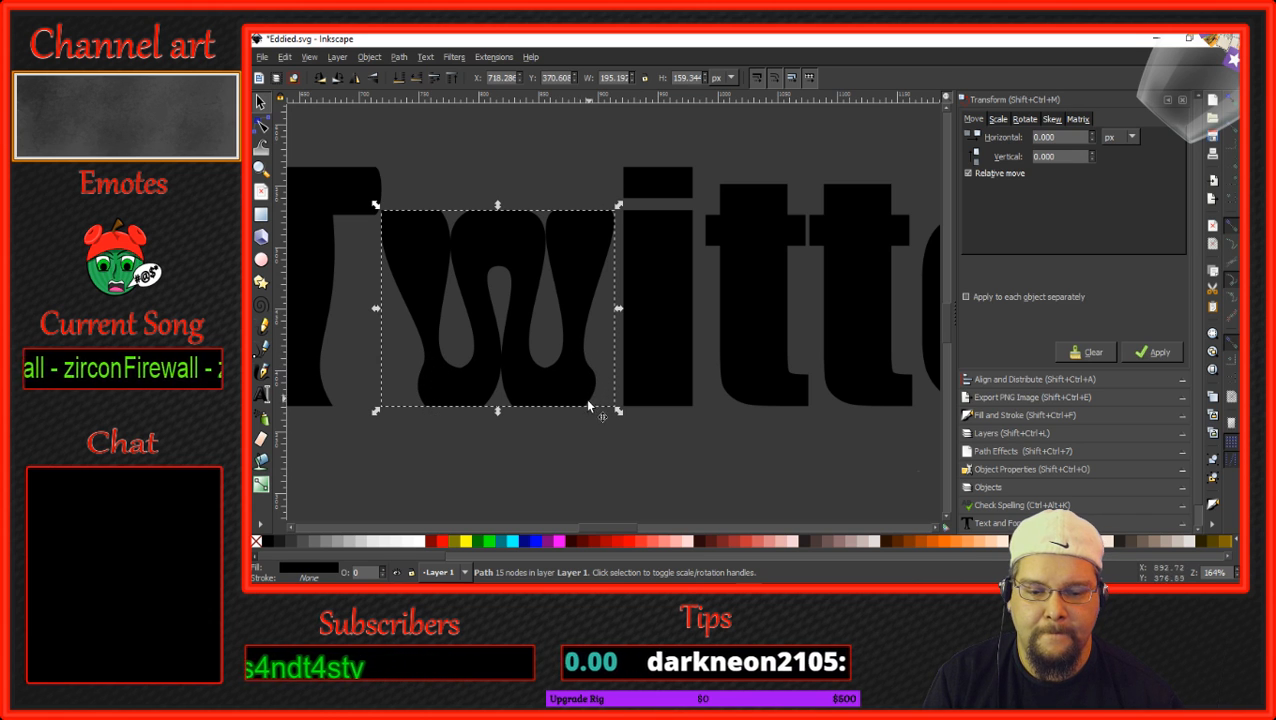
# Slim the w's right foot by lengthening the upper node's lower handle slightly and pulling the bottom corner's handle inward.
pyautogui.press('n')
pyautogui.scroll(3, 595, 380)
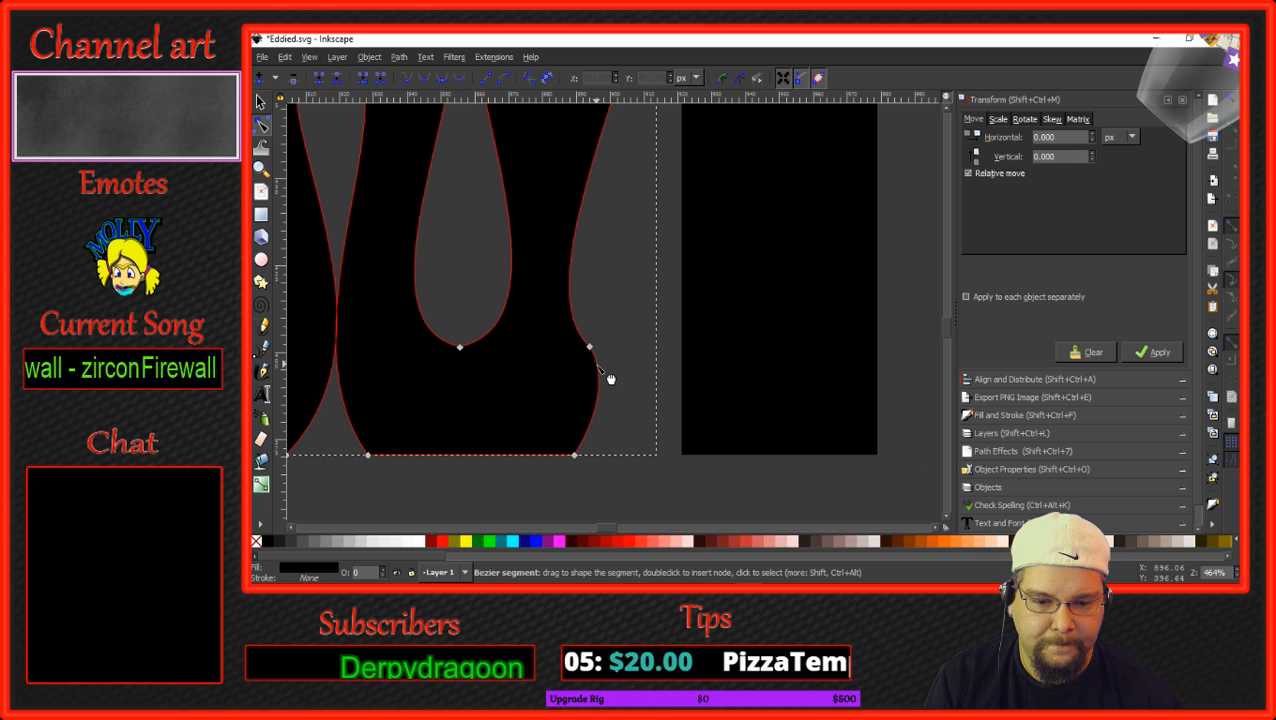
pyautogui.click(589, 346)
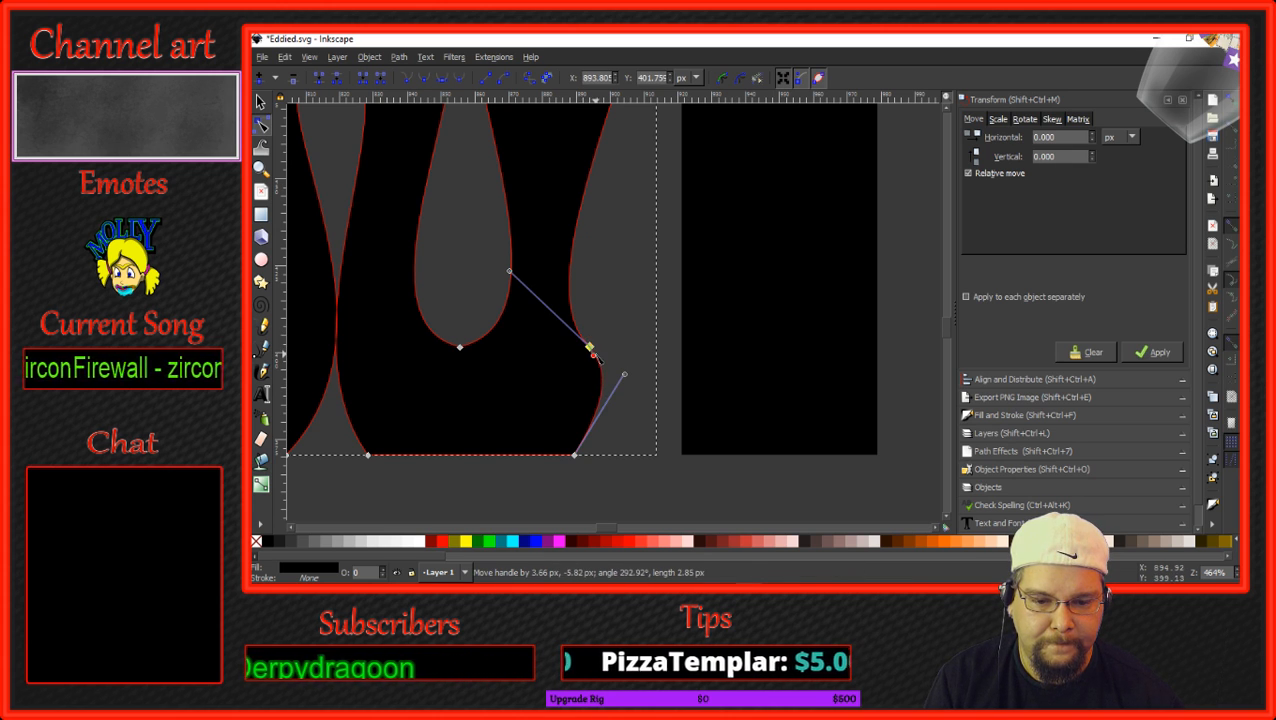
pyautogui.moveTo(624, 374); pyautogui.dragTo(613, 383)
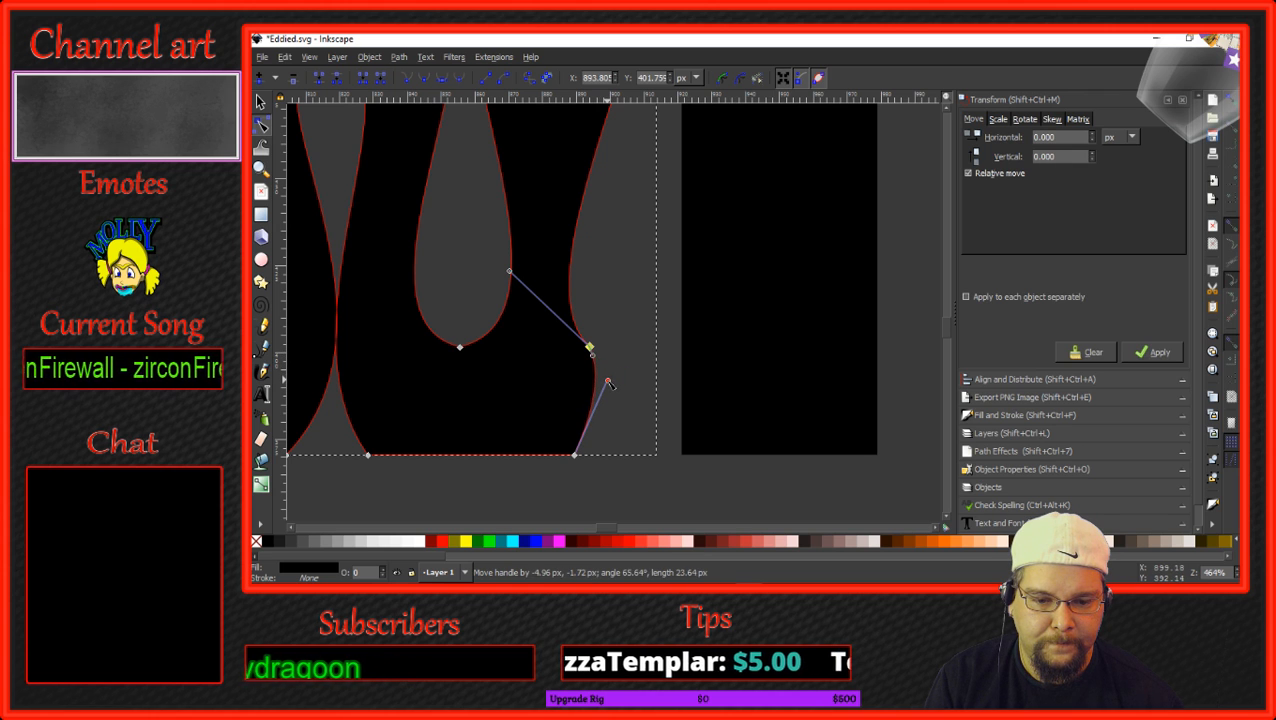
pyautogui.press('s')
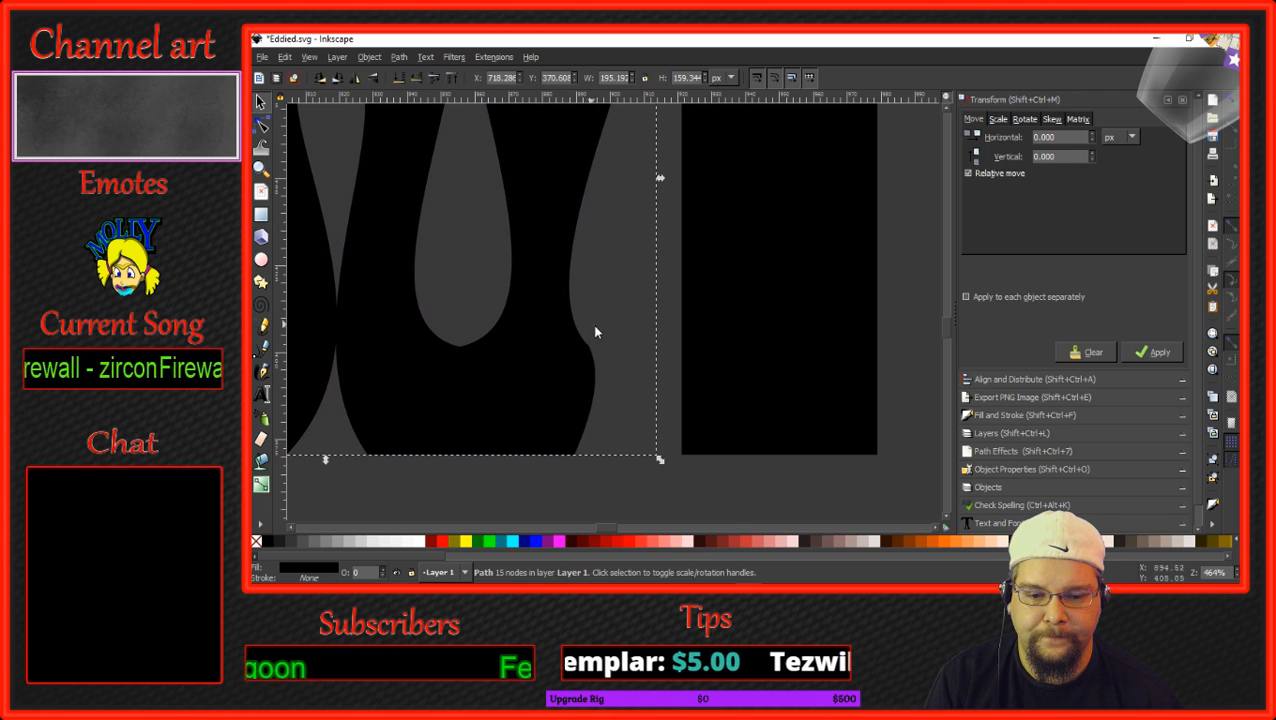
# Swing the lower handle of the node above the w's right foot outward to round the top of the foot.
pyautogui.click(263, 126)
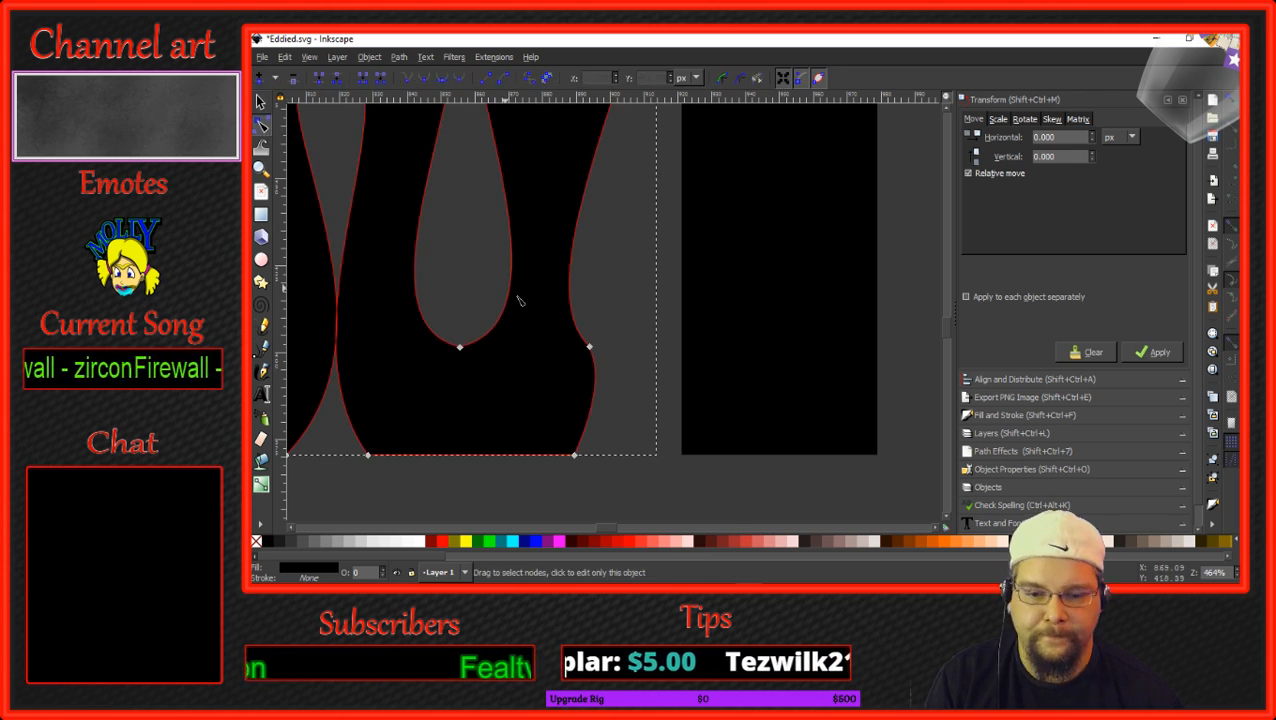
pyautogui.click(589, 349)
pyautogui.moveTo(593, 351); pyautogui.dragTo(604, 354)
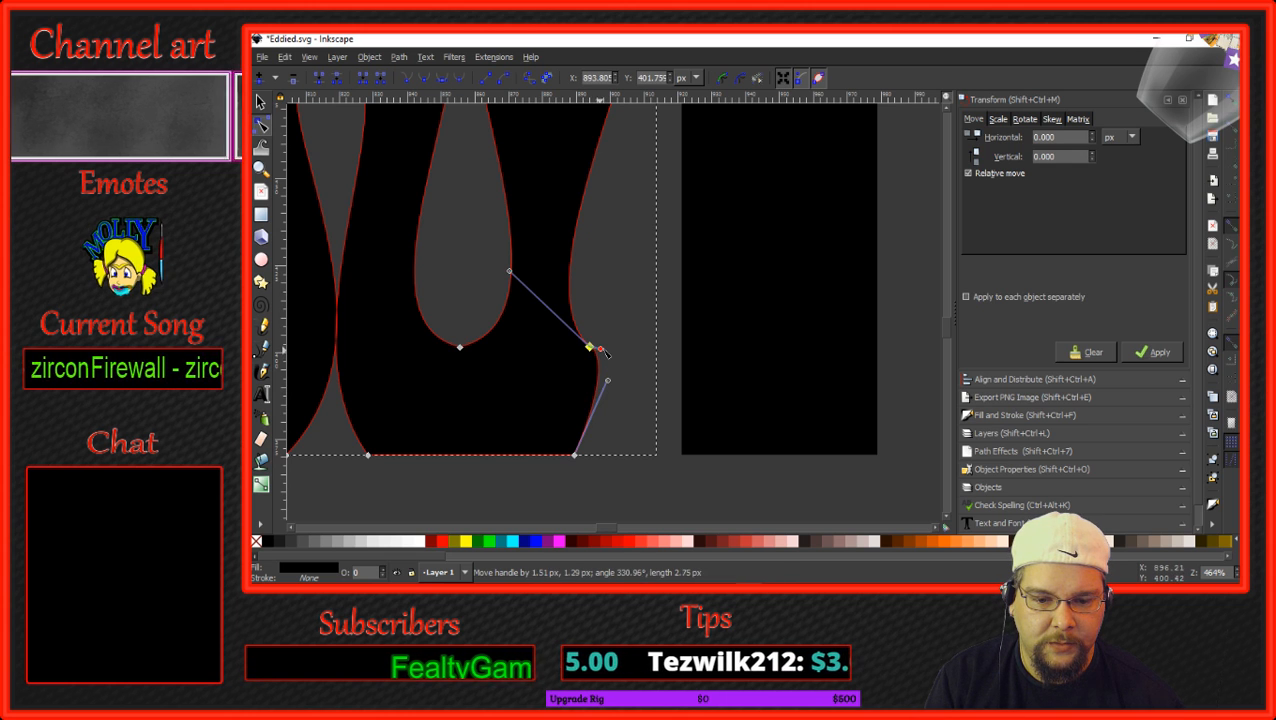
pyautogui.press('s')
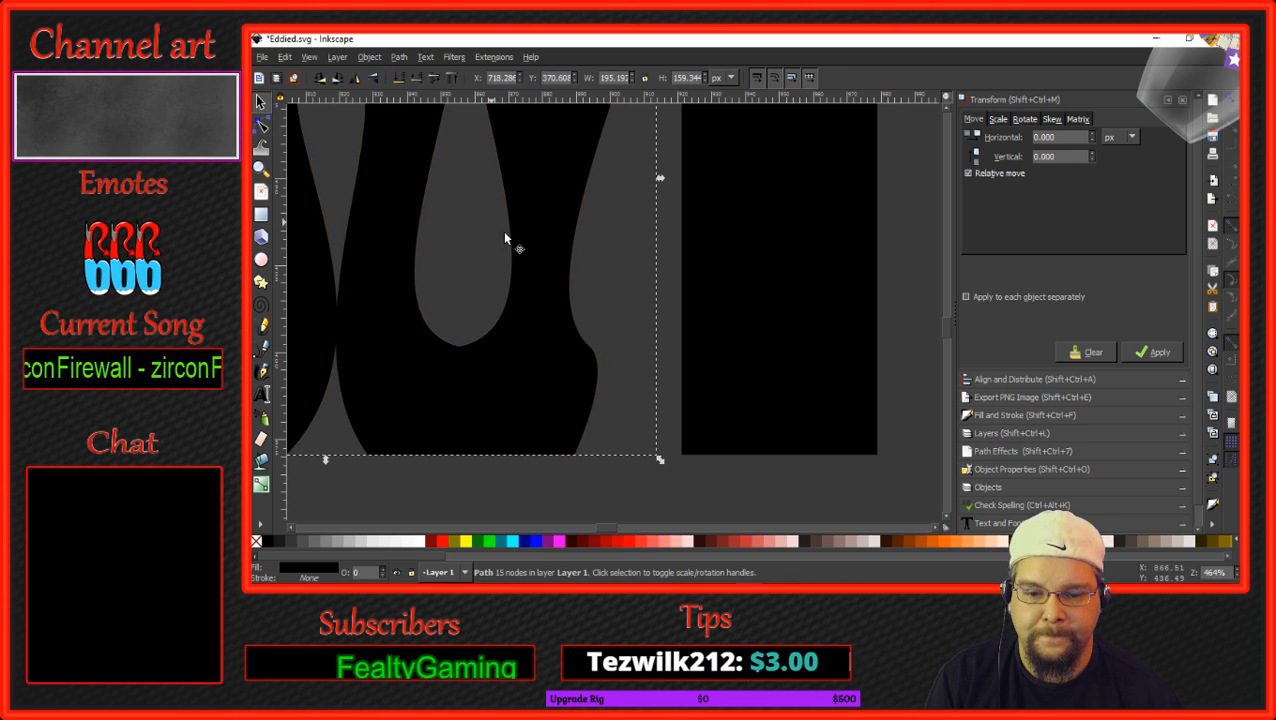
pyautogui.scroll(-3, 556, 308)
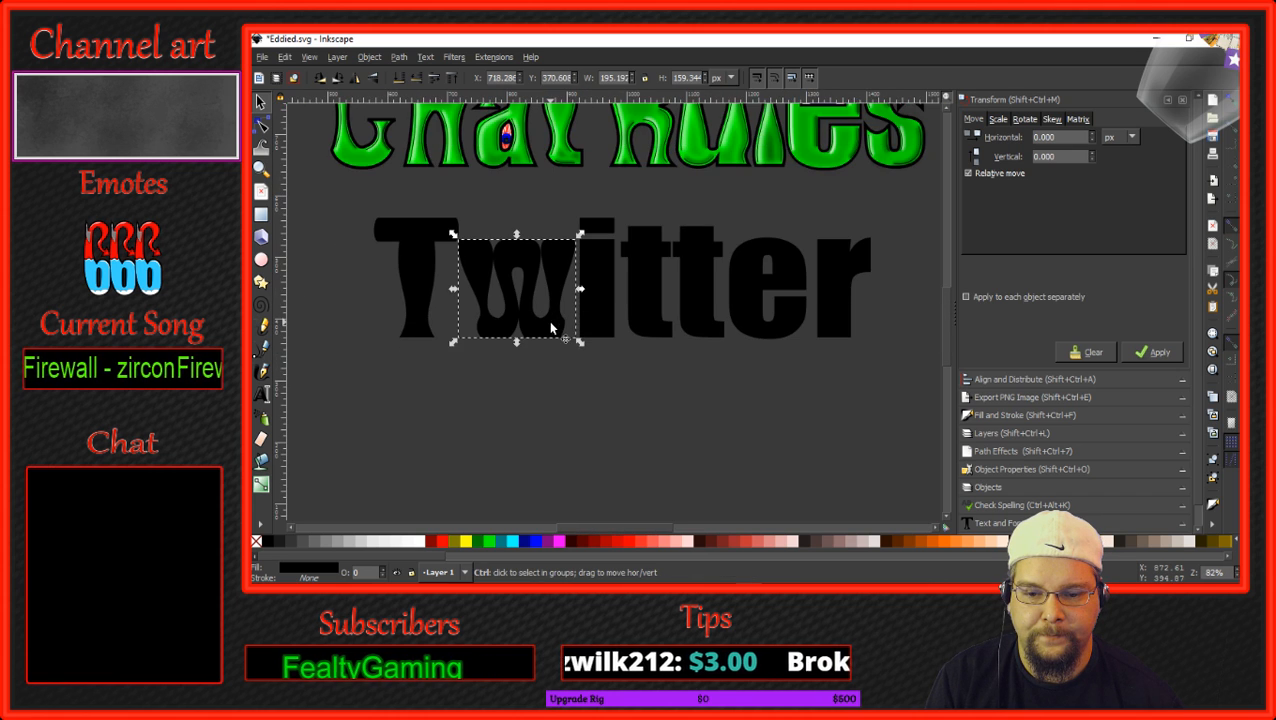
# Reshape the w's right outer edge by steepening the foot node's upper handle and pulling the upper right corner's handle outward and up.
pyautogui.scroll(3, 554, 322)
pyautogui.press('n')
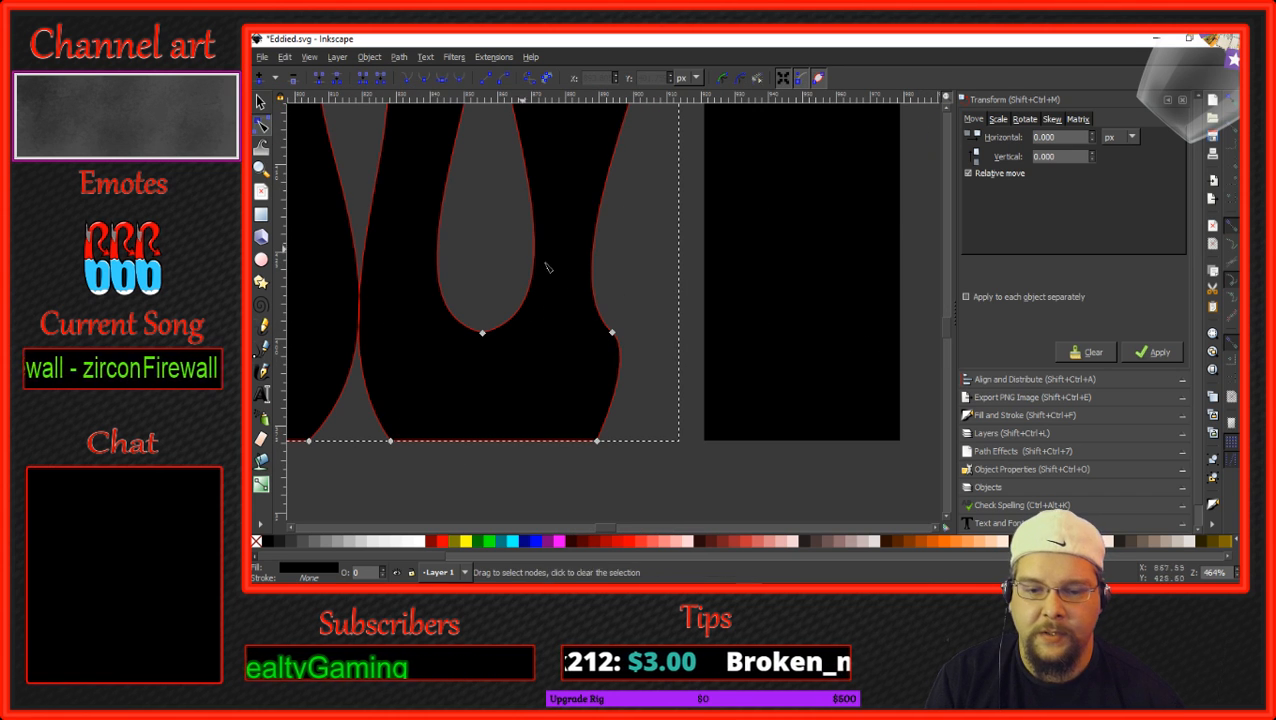
pyautogui.click(611, 332)
pyautogui.moveTo(531, 257); pyautogui.dragTo(570, 259)
pyautogui.scroll(10, 582, 212)
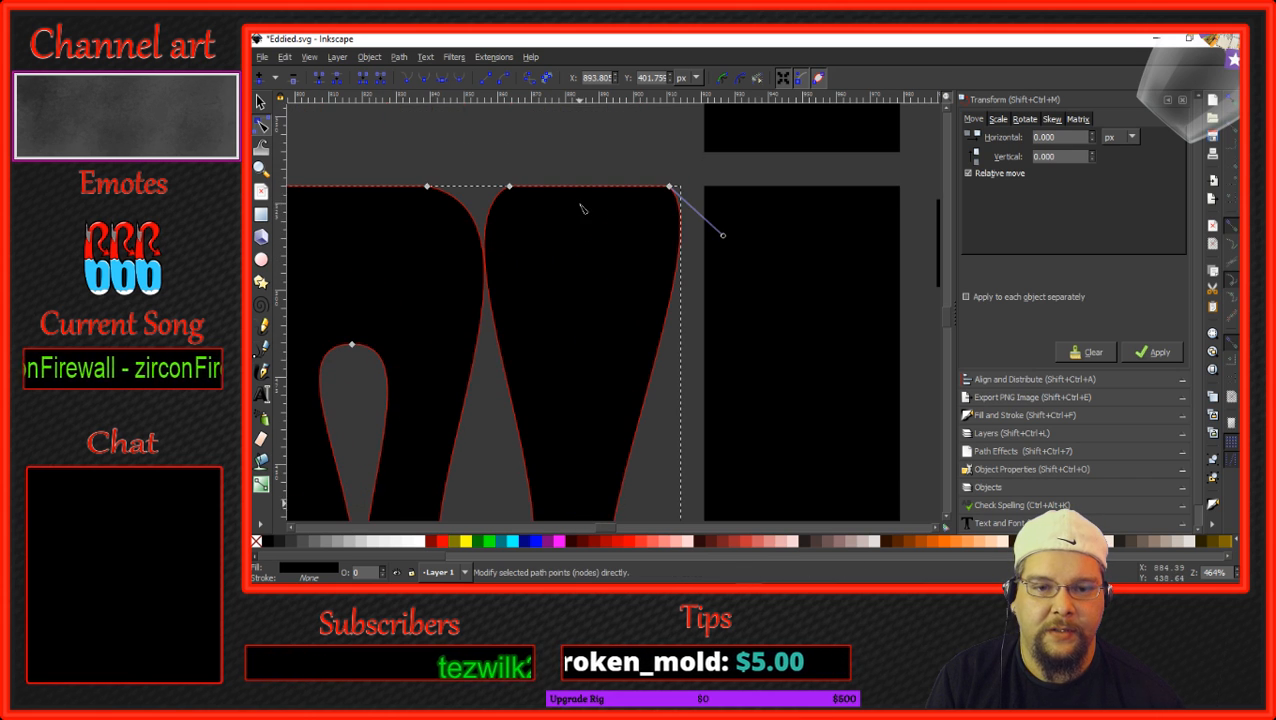
pyautogui.moveTo(720, 231); pyautogui.dragTo(752, 208)
pyautogui.scroll(-4, 700, 299)
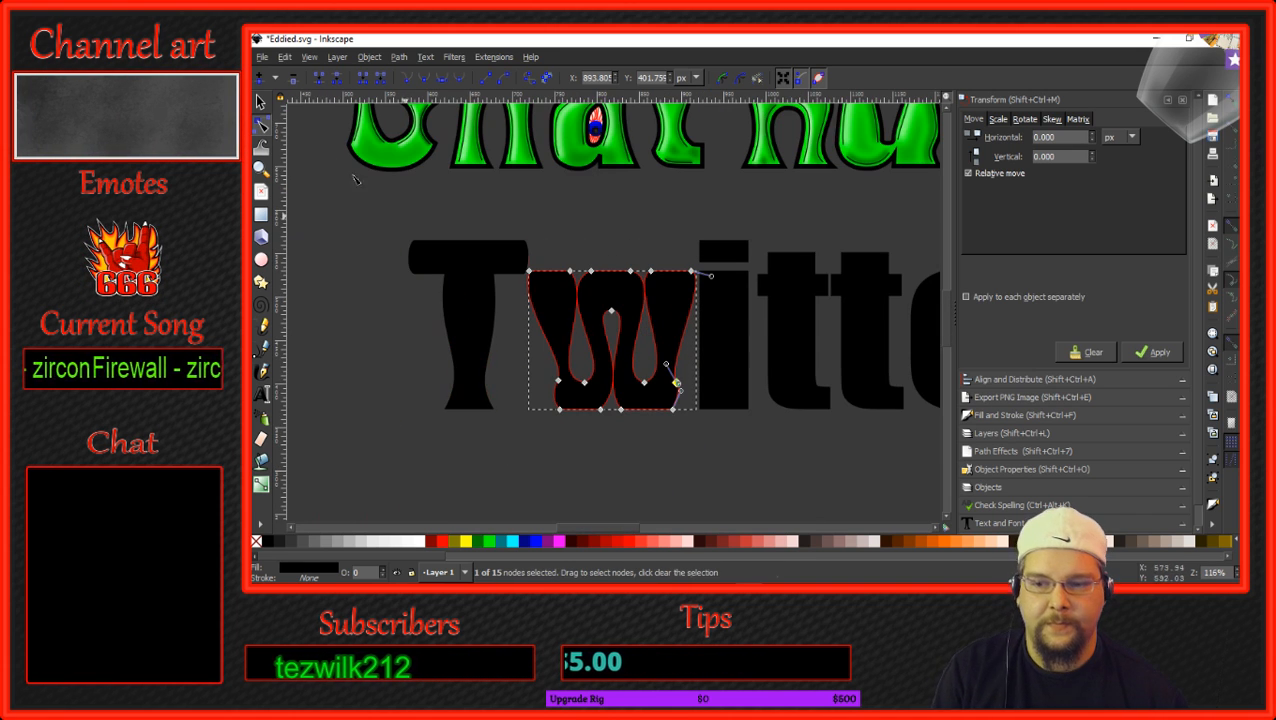
pyautogui.click(260, 101)
pyautogui.click(667, 418)
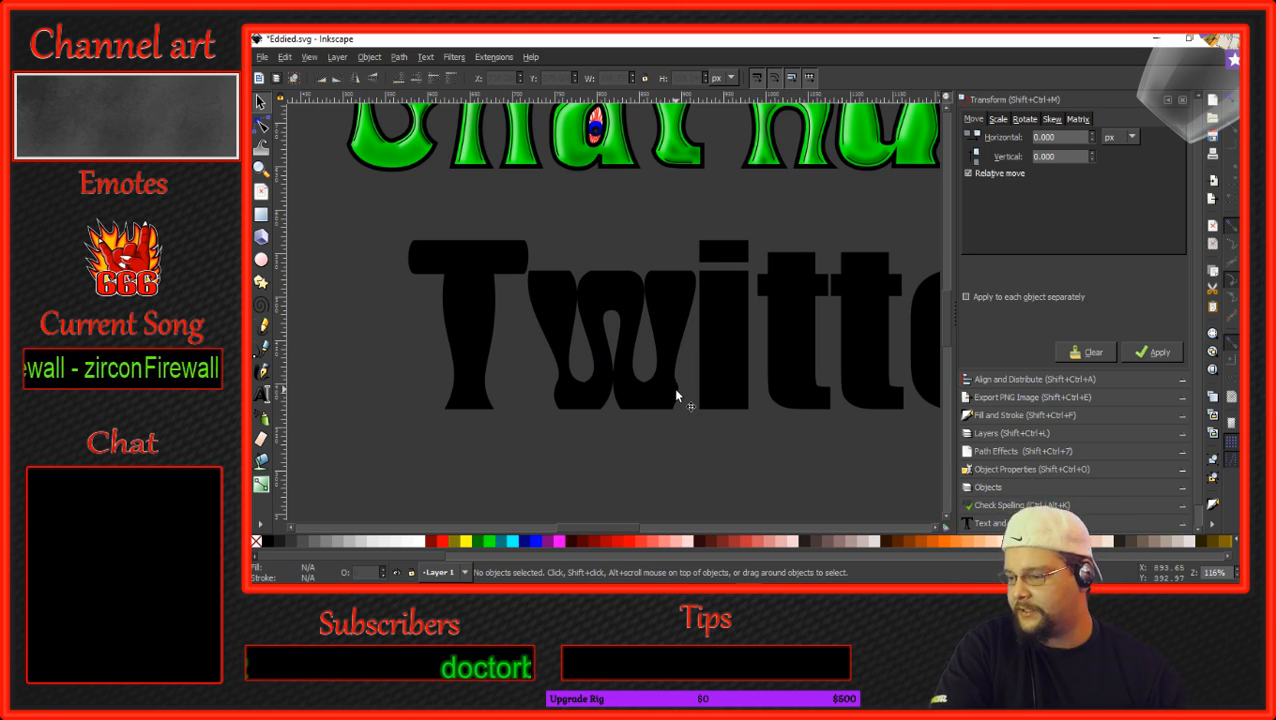
# Align the lower handle of the node above the w's right foot with its upper handle to remove the kink.
pyautogui.scroll(5, 684, 394)
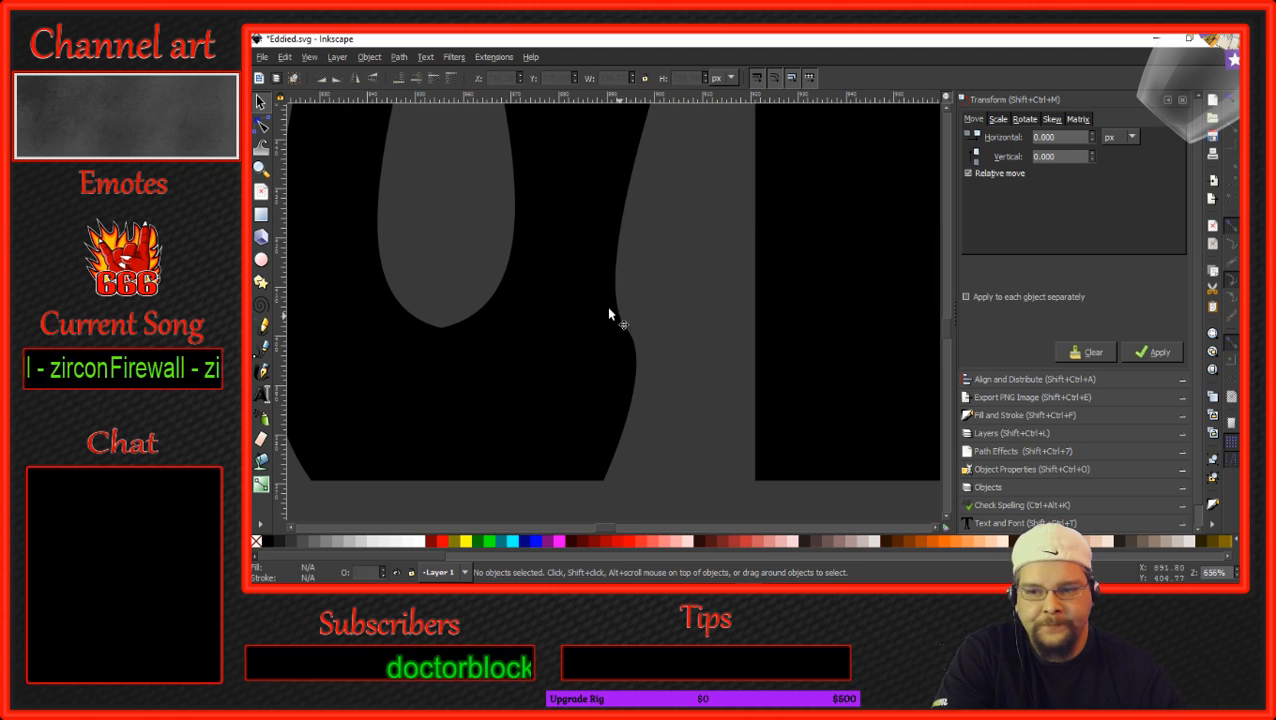
pyautogui.click(262, 125)
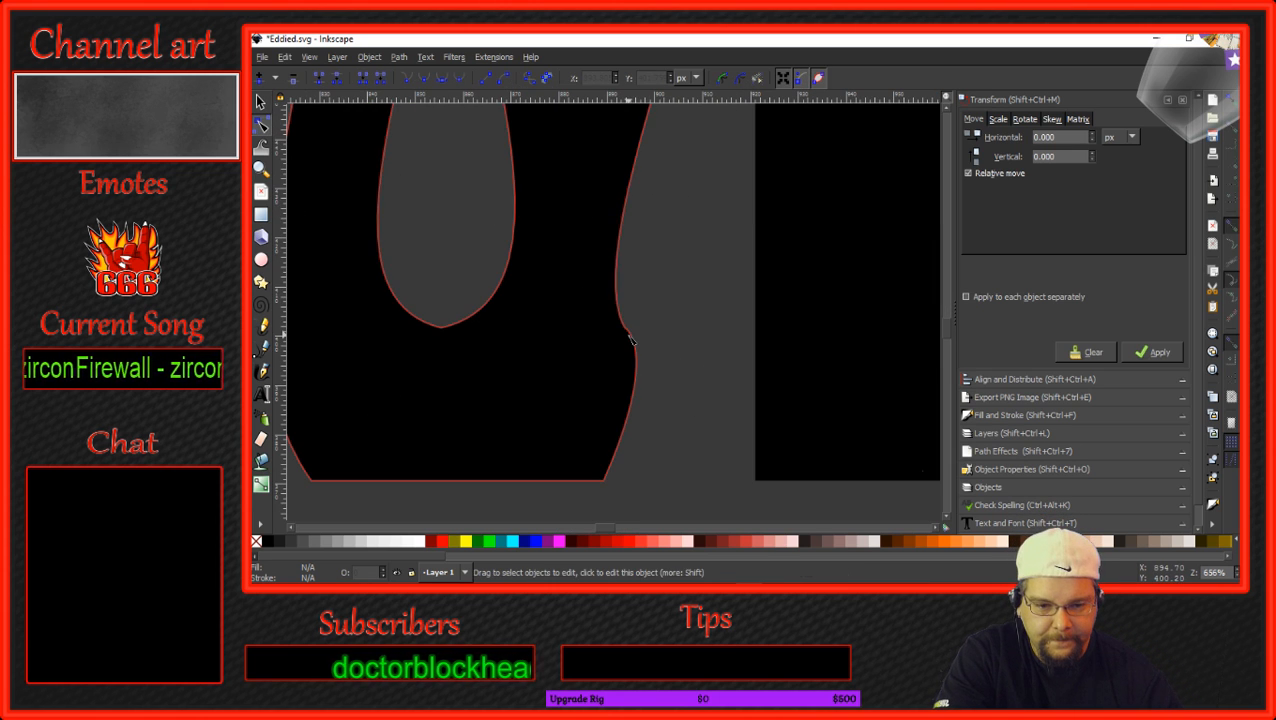
pyautogui.click(632, 332)
pyautogui.click(624, 328)
pyautogui.moveTo(637, 338); pyautogui.dragTo(630, 341)
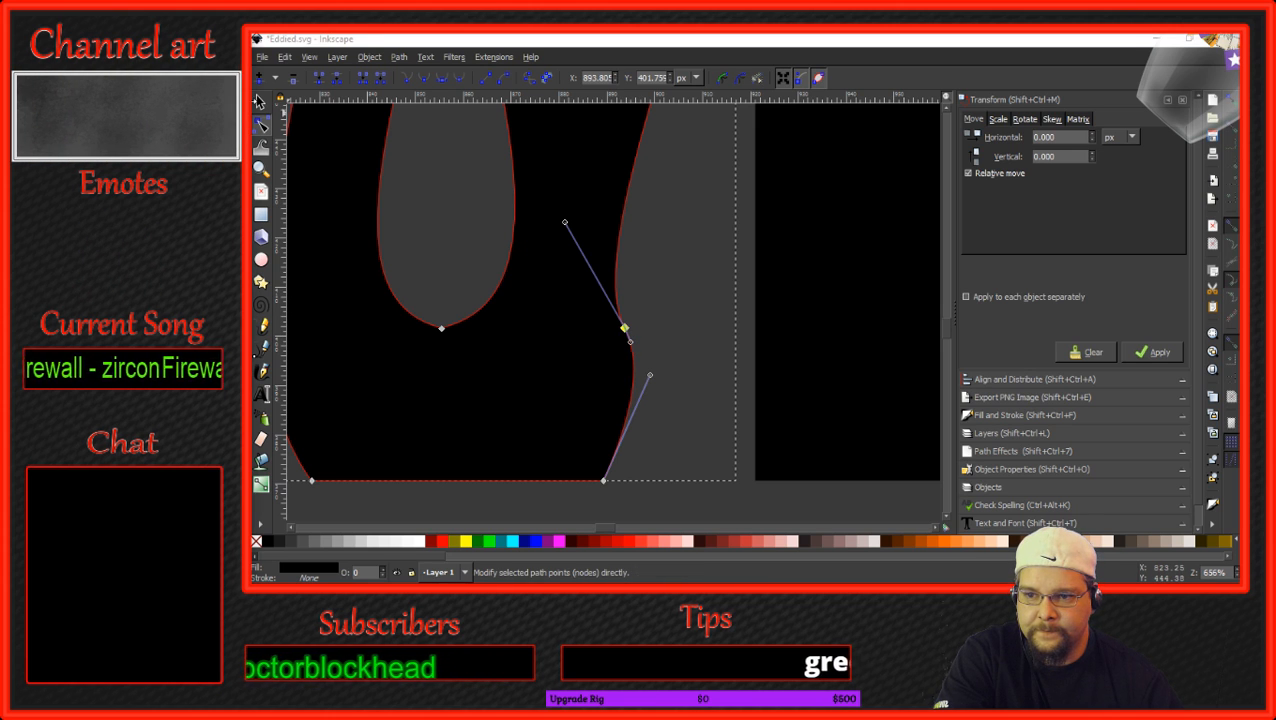
pyautogui.click(260, 101)
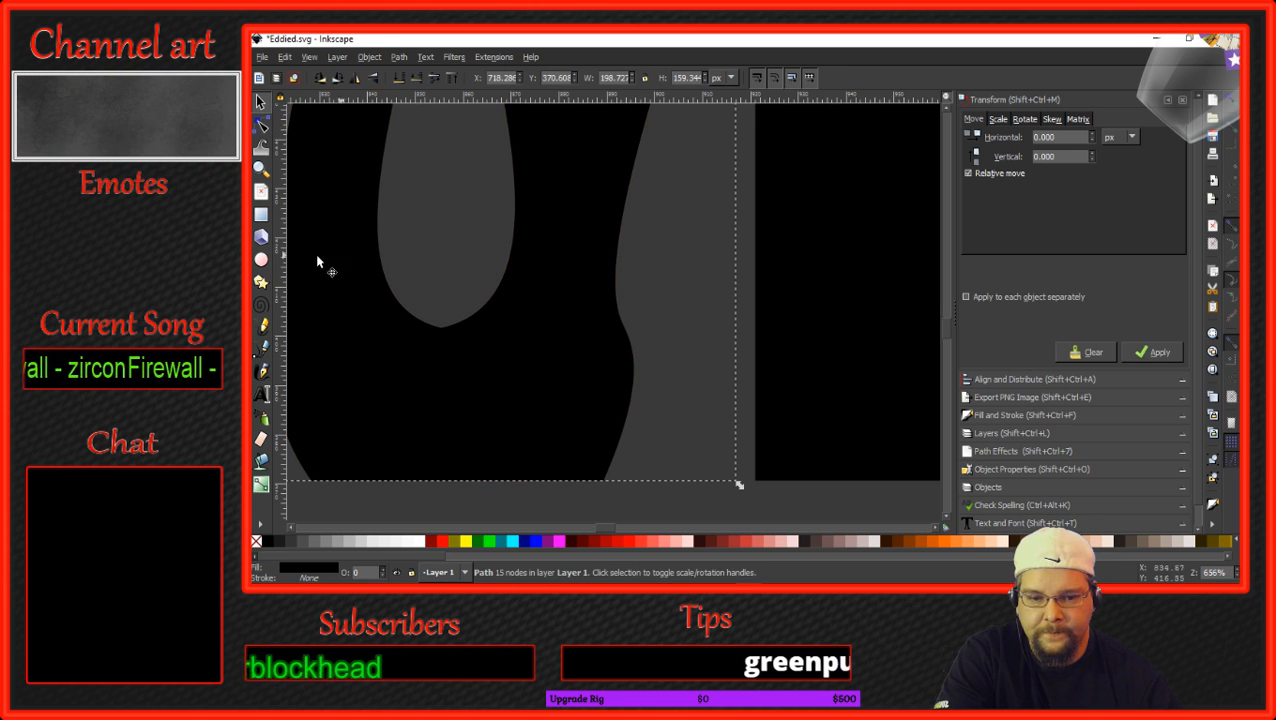
pyautogui.click(465, 259)
pyautogui.scroll(-3, 465, 259)
pyautogui.moveTo(552, 407)
pyautogui.mouseDown()
pyautogui.moveTo(607, 419)
pyautogui.moveTo(549, 419)
pyautogui.mouseUp()
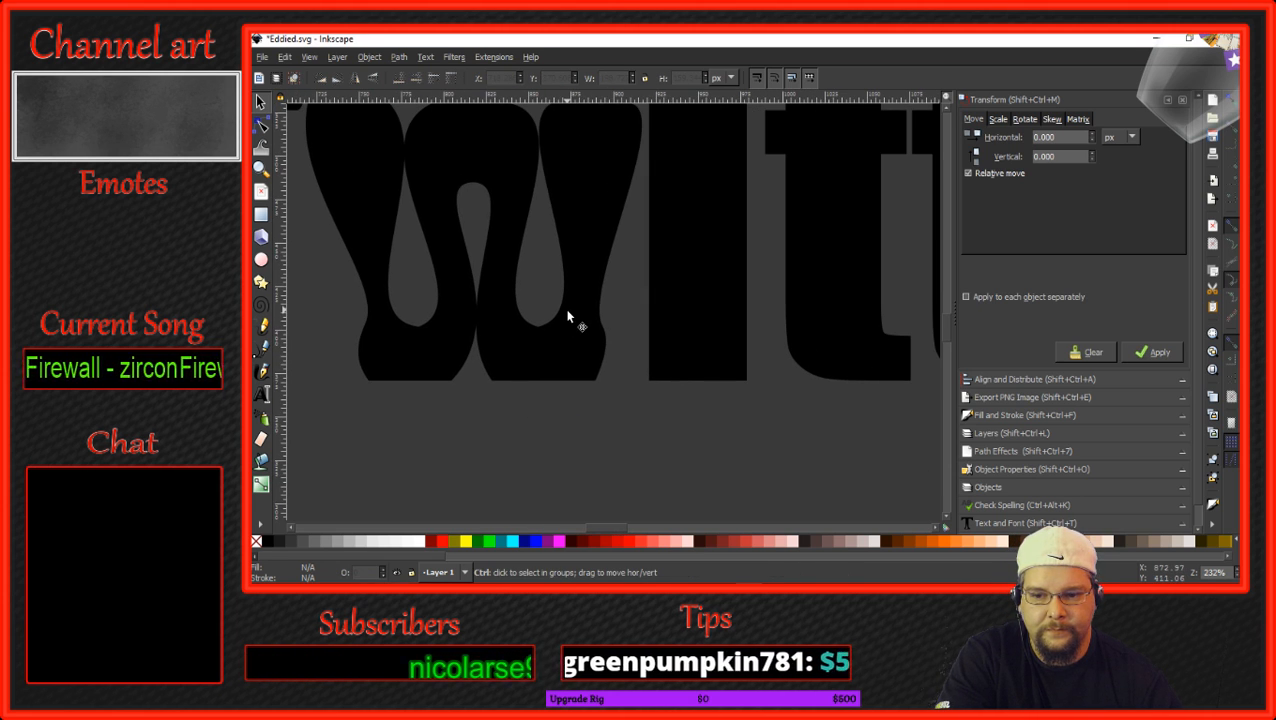
# Round the bottom of the w's right foot by swinging the bottom right corner's handle outward and down.
pyautogui.scroll(4, 567, 317)
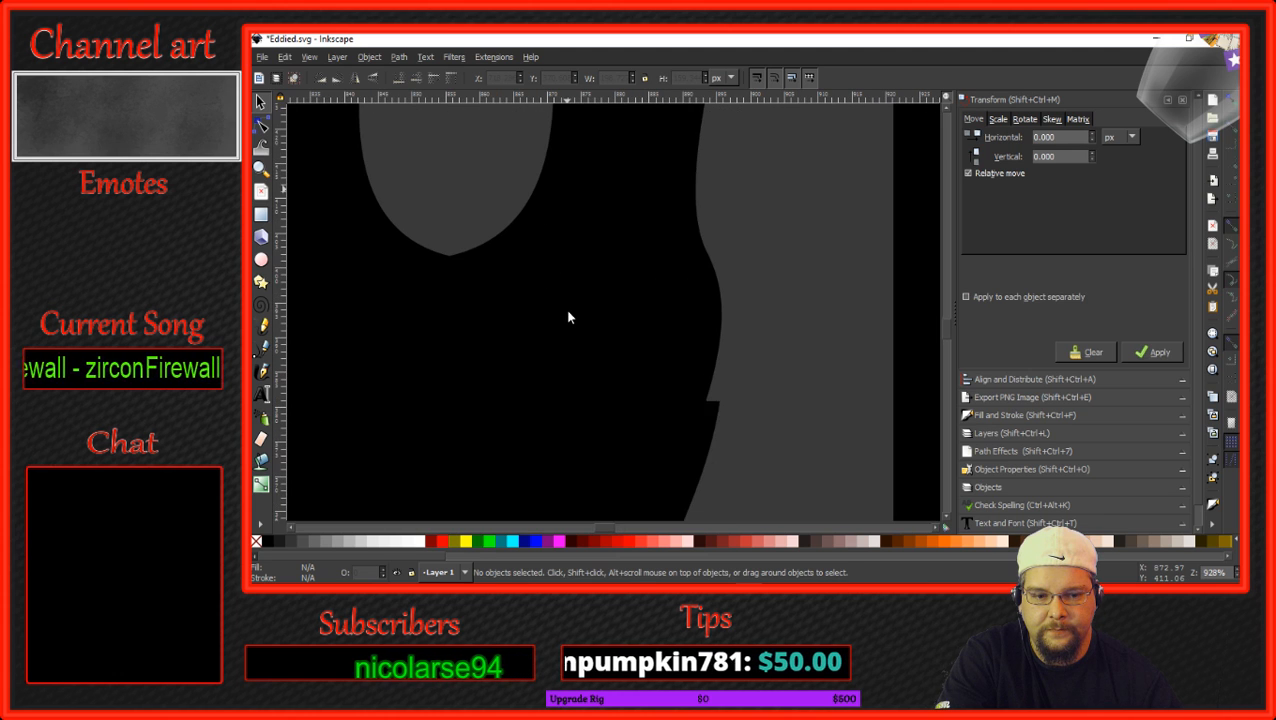
pyautogui.click(261, 128)
pyautogui.click(679, 410)
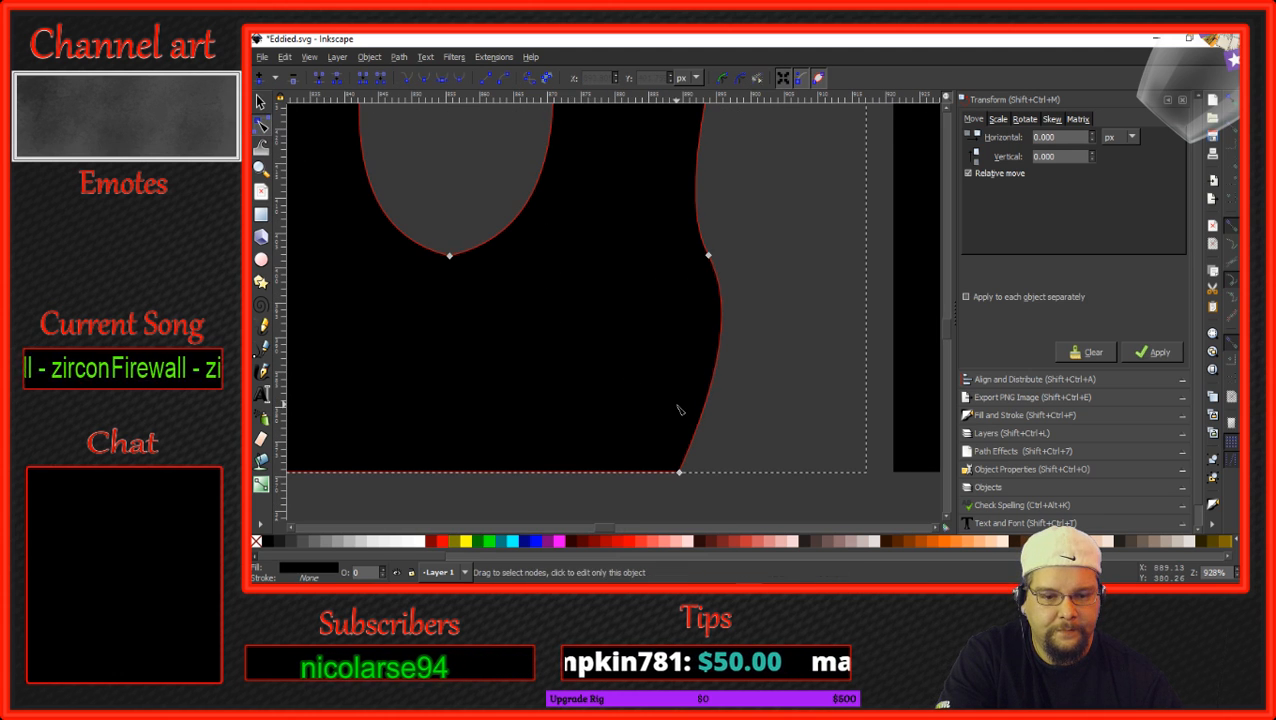
pyautogui.click(695, 441)
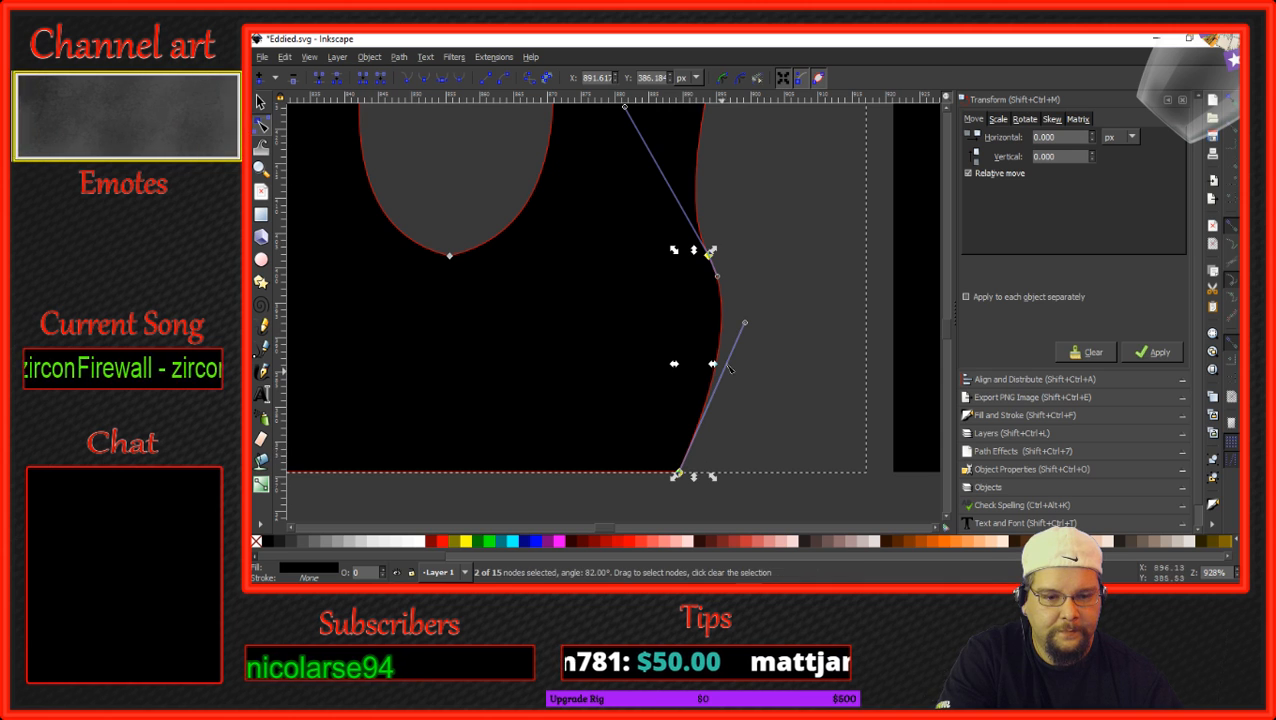
pyautogui.moveTo(752, 343); pyautogui.dragTo(770, 405)
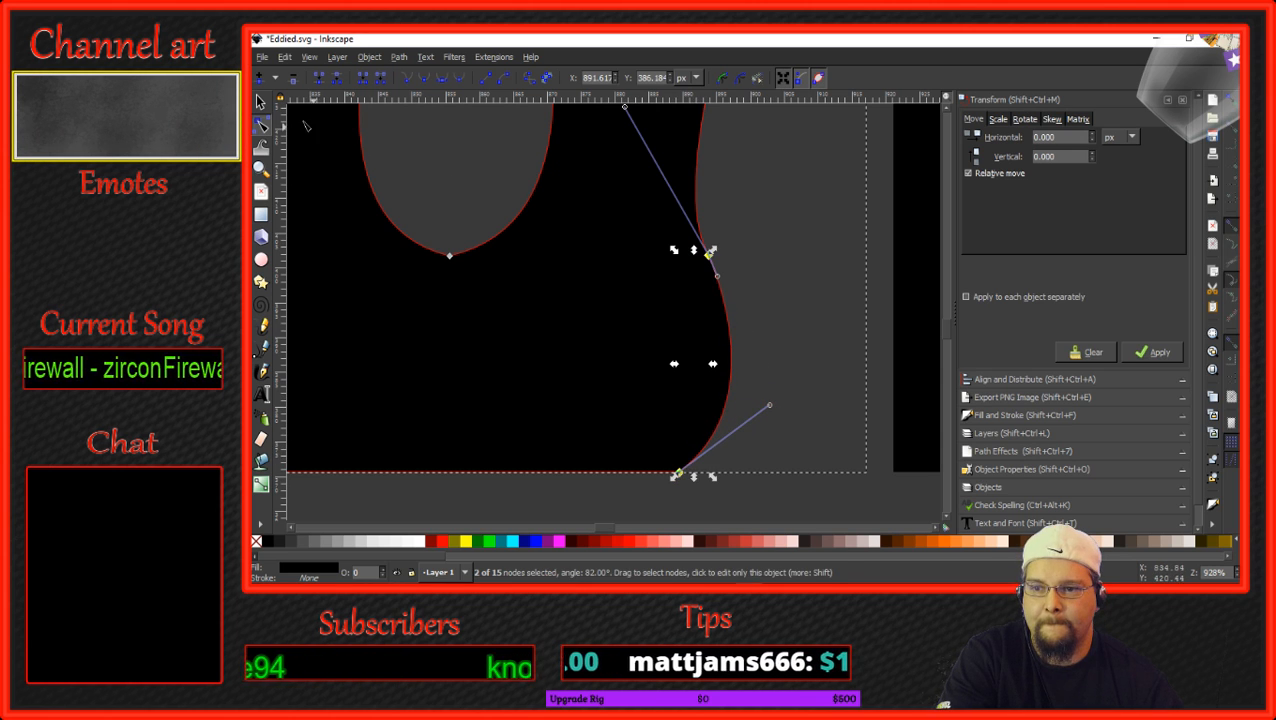
# Angle the short lower handle of the node above the w's right foot slightly outward to smooth the transition.
pyautogui.click(260, 101)
pyautogui.click(262, 124)
pyautogui.click(708, 257)
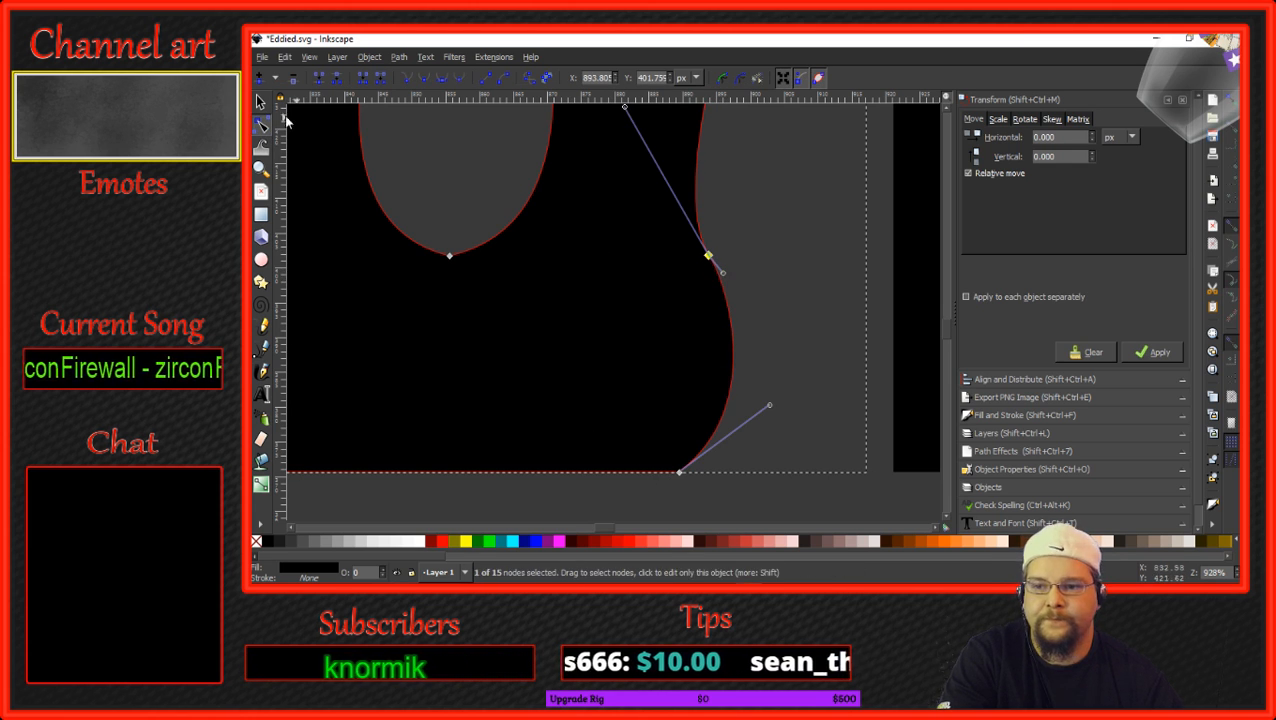
pyautogui.press('s')
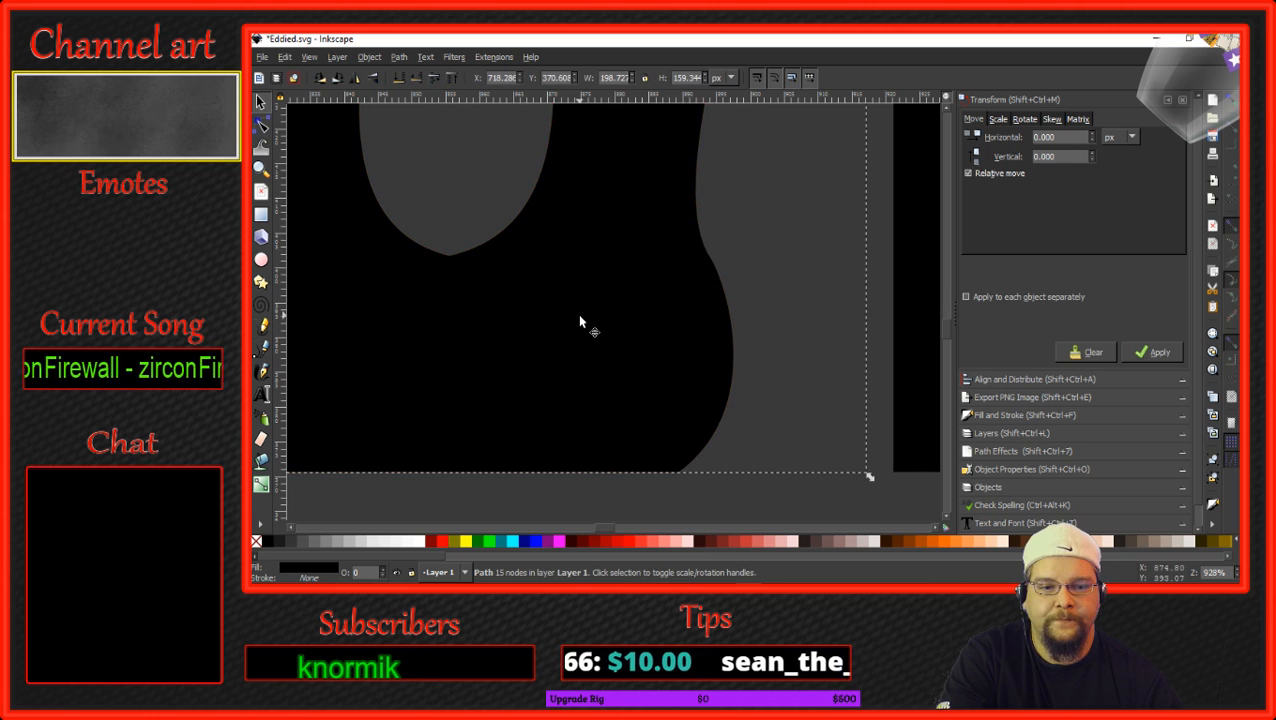
pyautogui.click(262, 125)
pyautogui.click(708, 256)
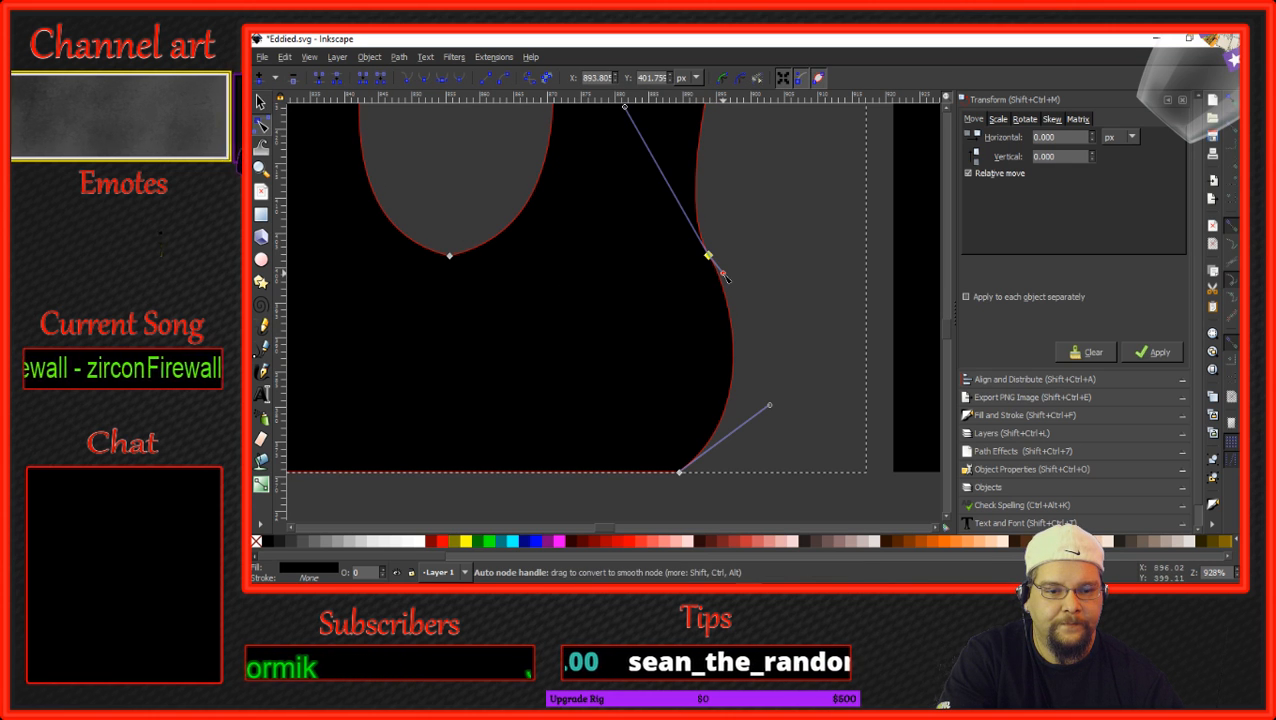
pyautogui.moveTo(723, 273); pyautogui.dragTo(722, 274)
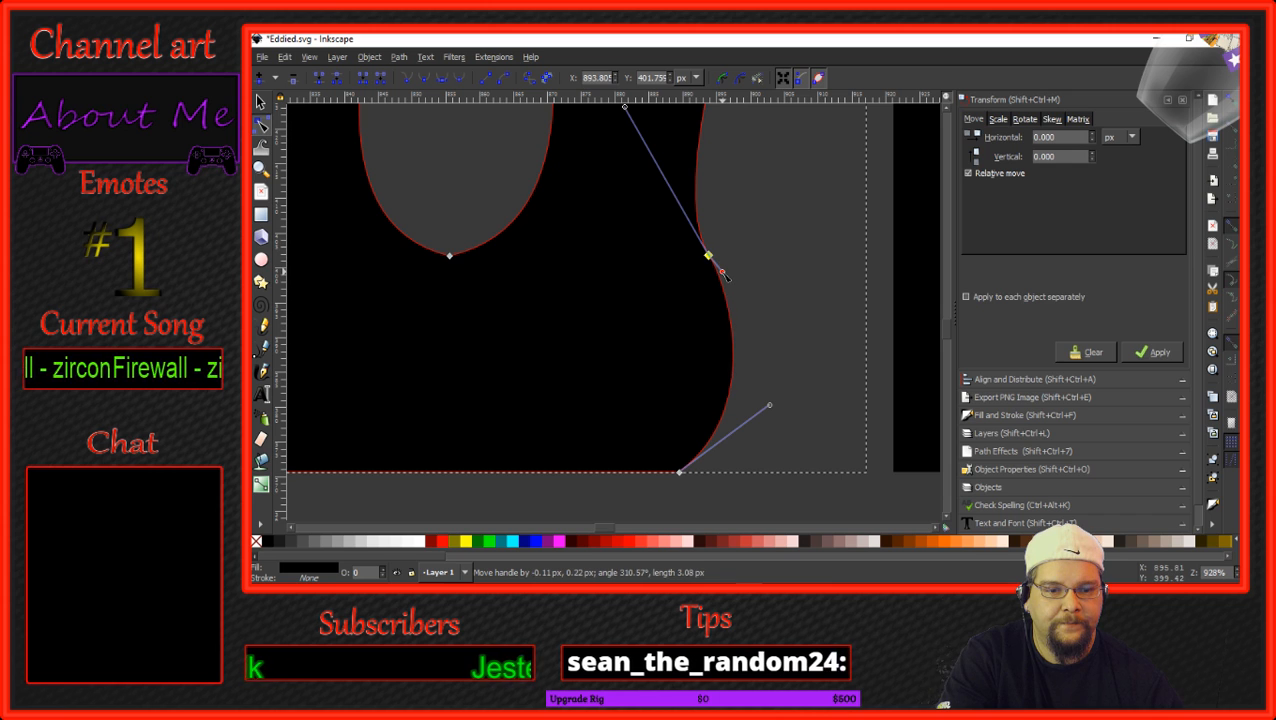
# Retract the lower handle of the node above the w's right foot completely into the node, and leave node editing.
pyautogui.scroll(7, 722, 274)
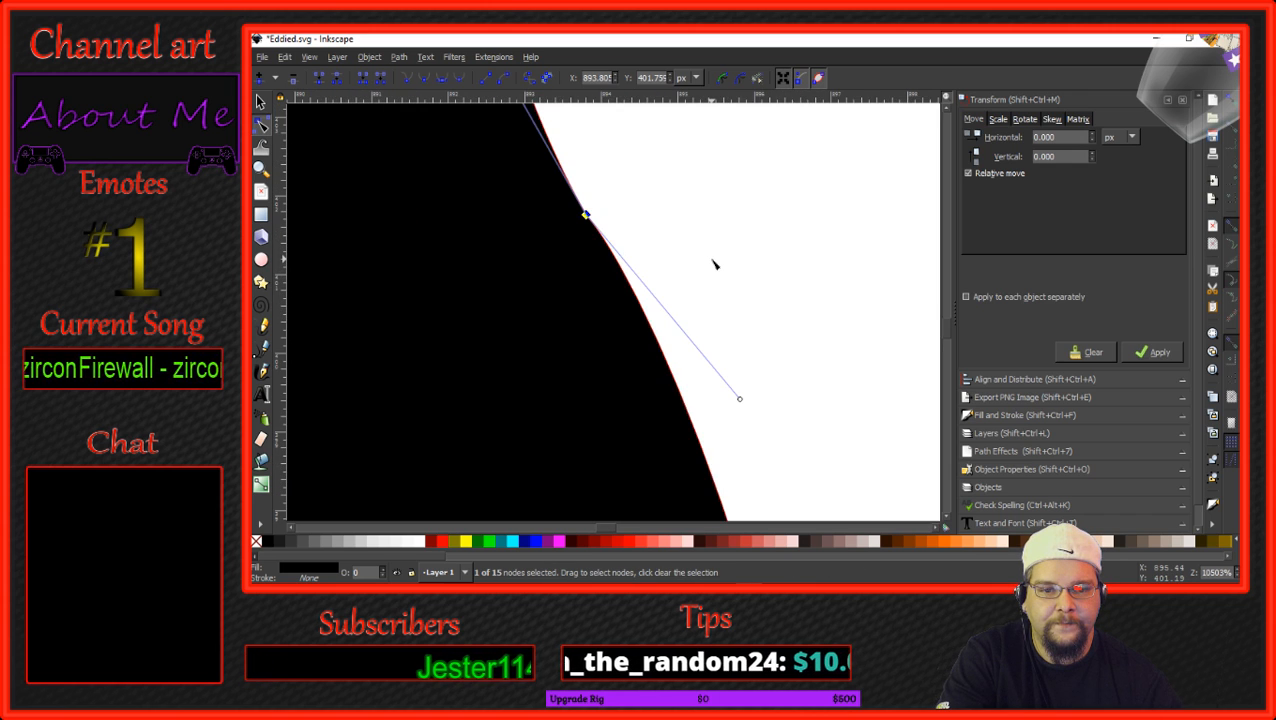
pyautogui.scroll(-1, 713, 264)
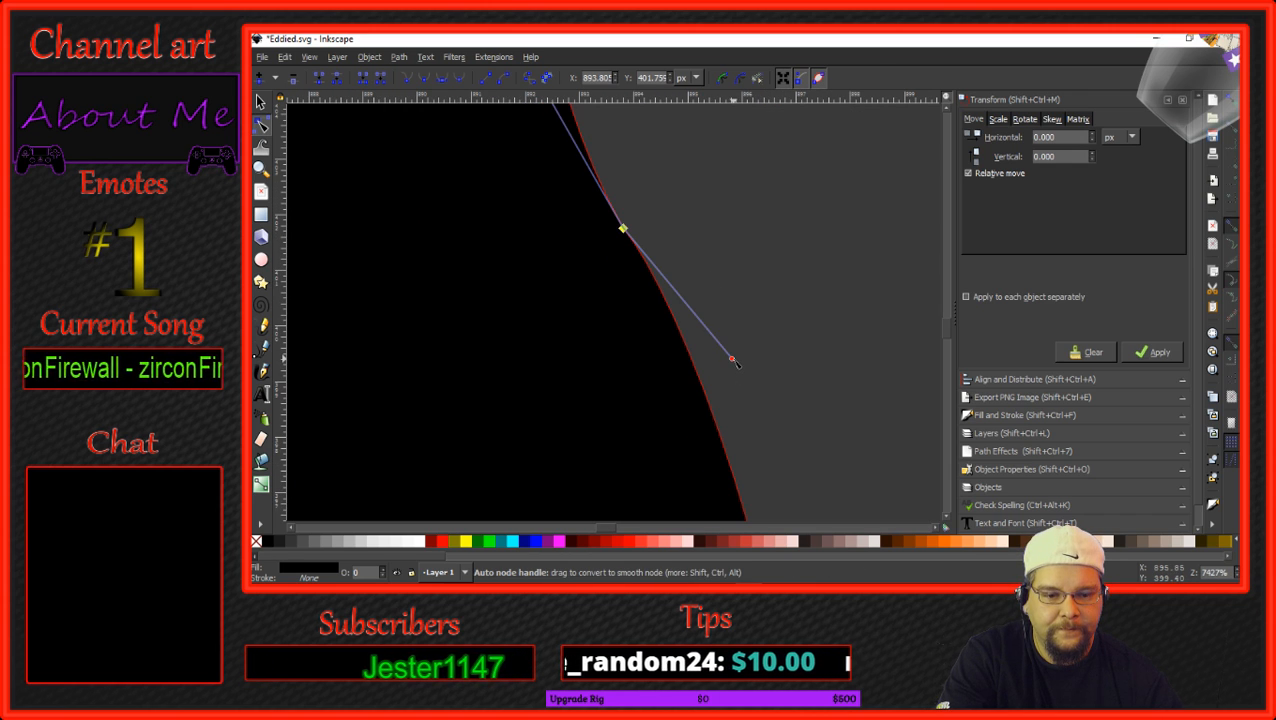
pyautogui.moveTo(732, 361); pyautogui.dragTo(622, 228)
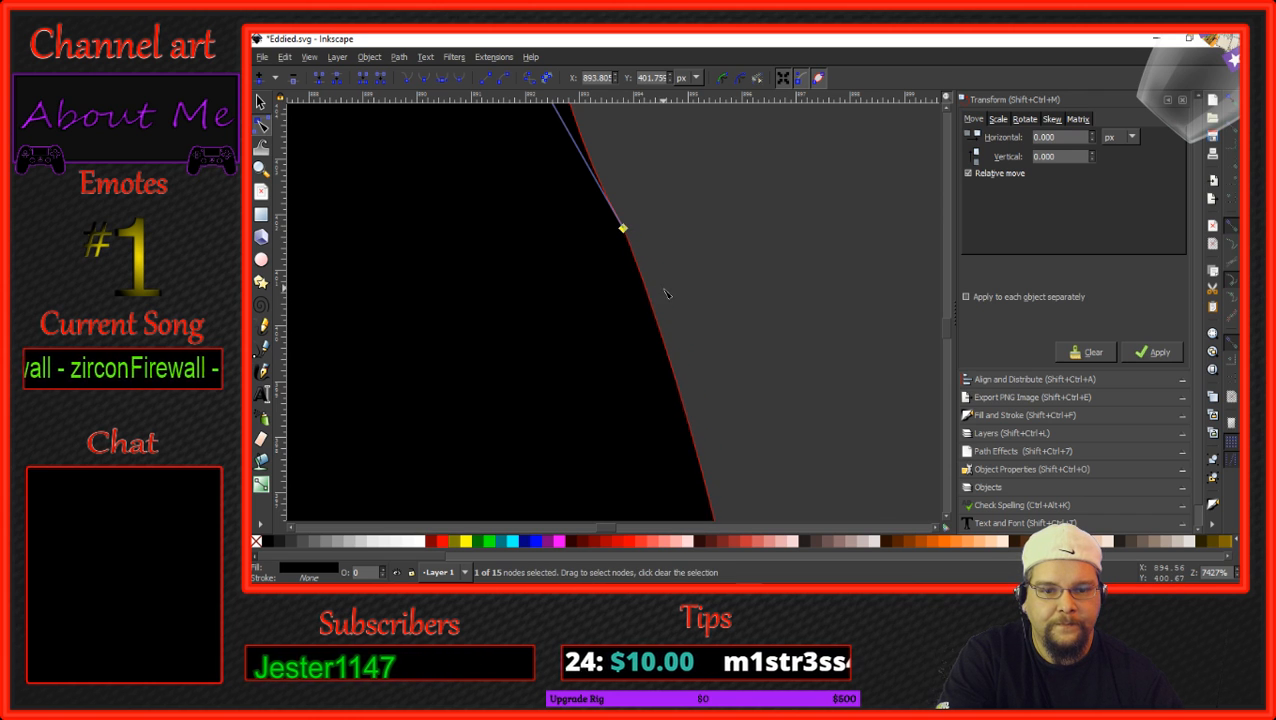
pyautogui.scroll(-5, 664, 285)
pyautogui.scroll(-2, 667, 291)
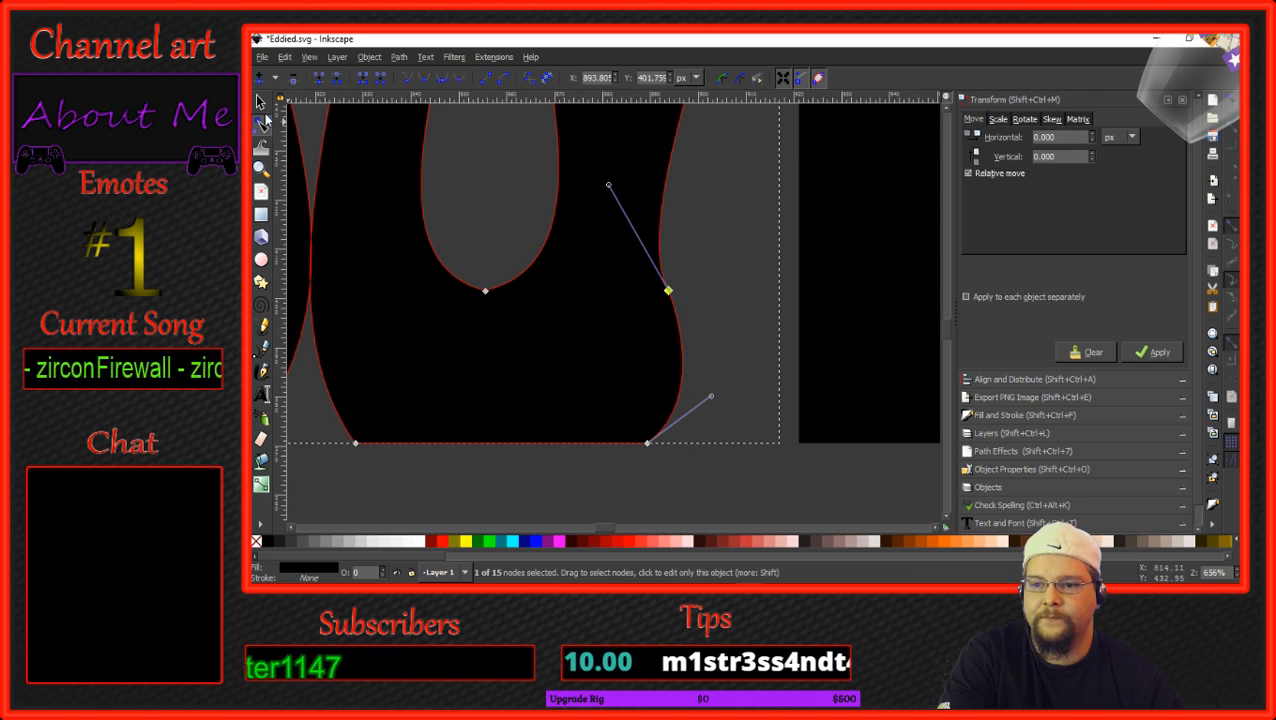
pyautogui.click(260, 102)
pyautogui.scroll(-5, 485, 224)
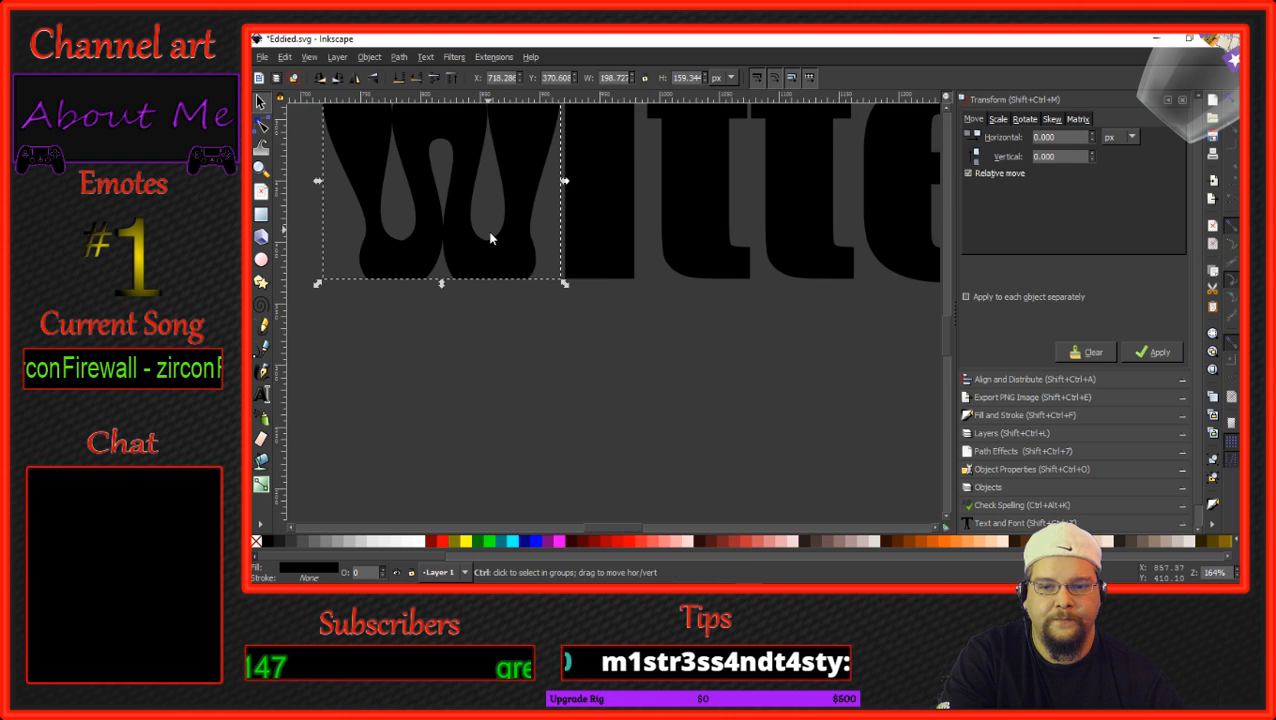
pyautogui.moveTo(445, 333); pyautogui.dragTo(600, 428)
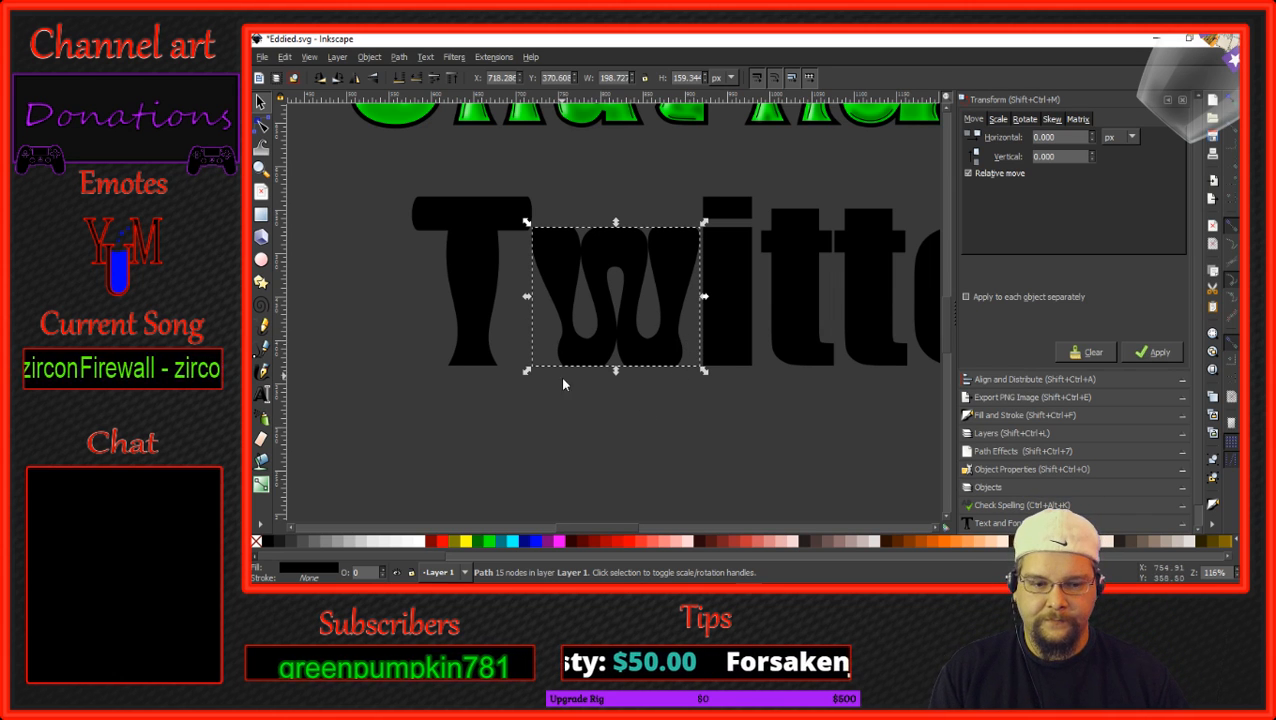
pyautogui.moveTo(753, 430); pyautogui.dragTo(538, 467)
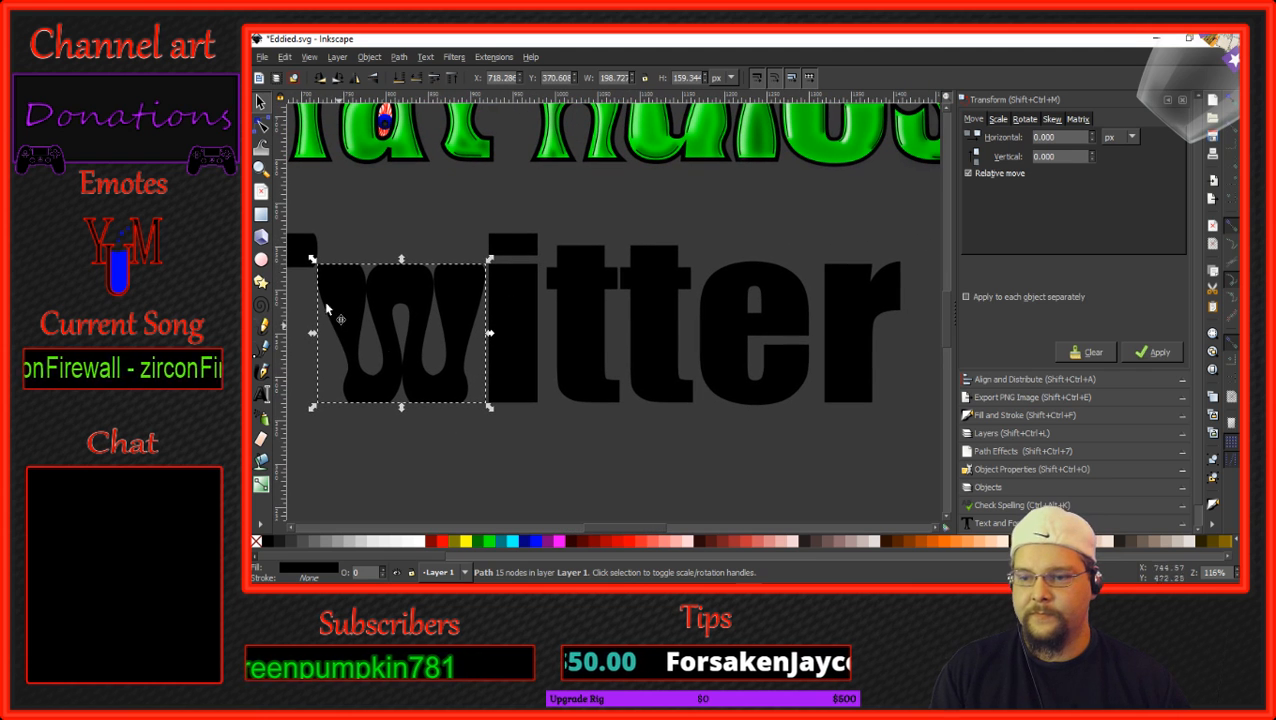
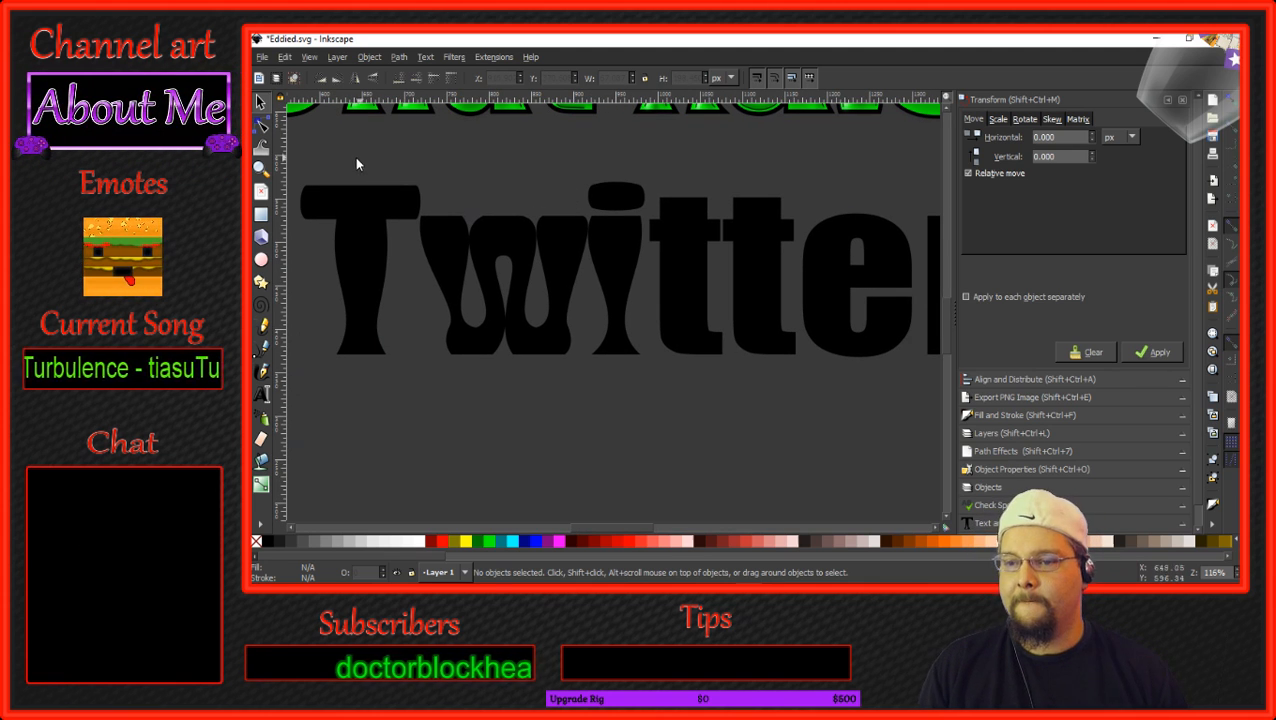
# Lower the top edge of the i's stem about 48 px by moving its two top corner nodes down together.
pyautogui.click(261, 123)
pyautogui.click(616, 240)
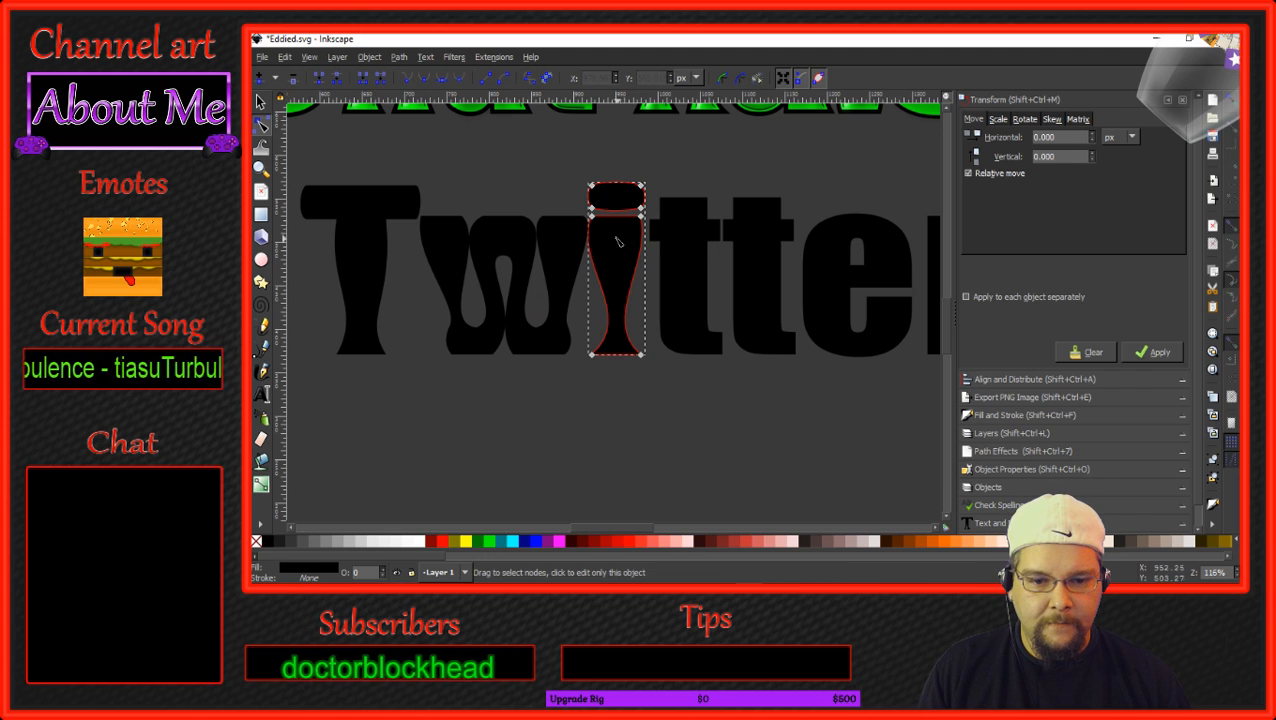
pyautogui.click(592, 216)
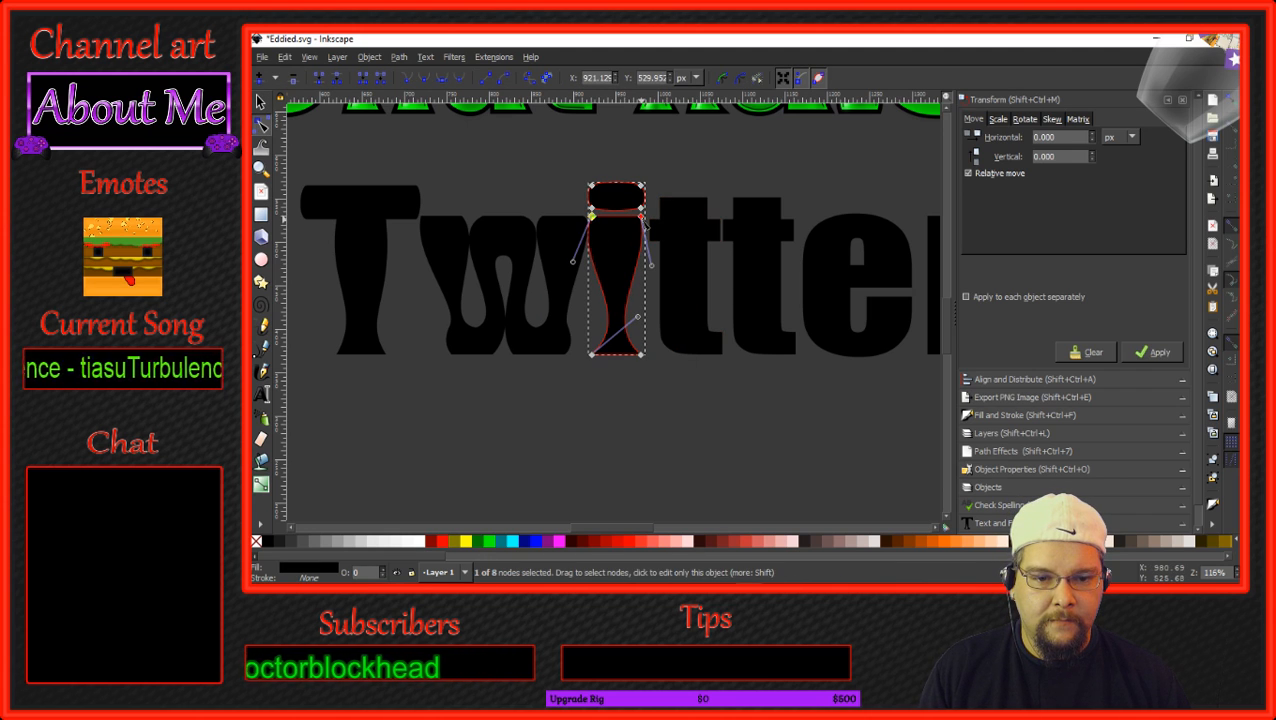
pyautogui.keyDown('shift'); pyautogui.click(641, 216); pyautogui.keyUp('shift')
pyautogui.moveTo(641, 216); pyautogui.dragTo(642, 262)
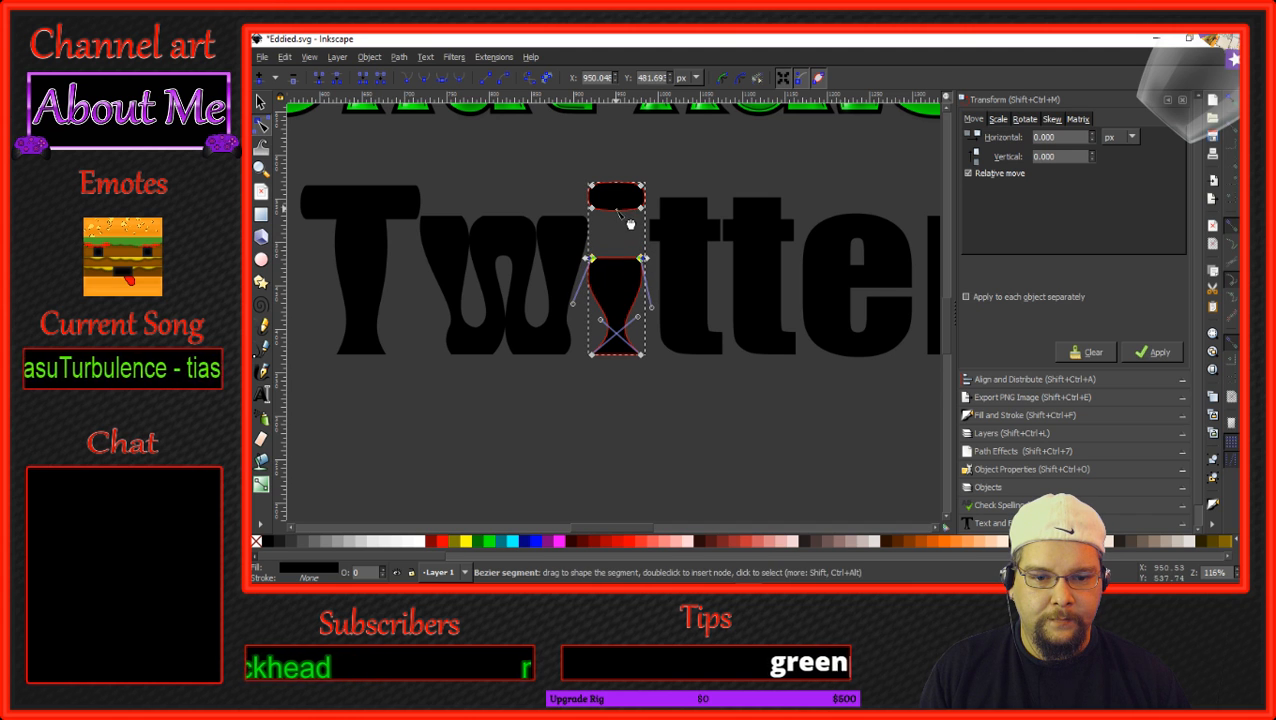
# Thicken the i's dot by lowering its two bottom nodes about 15.5 px, and shrink the letter to the w's height, about 160.5 px.
pyautogui.click(641, 208)
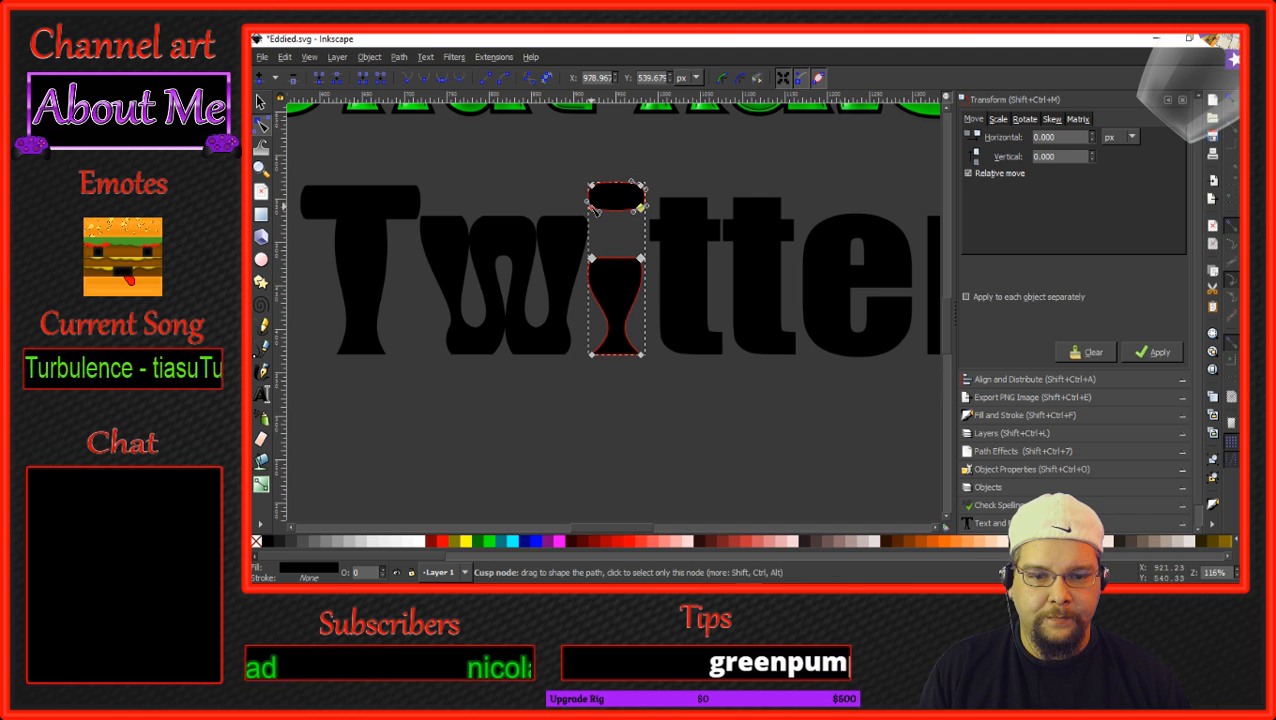
pyautogui.moveTo(641, 209); pyautogui.dragTo(641, 222)
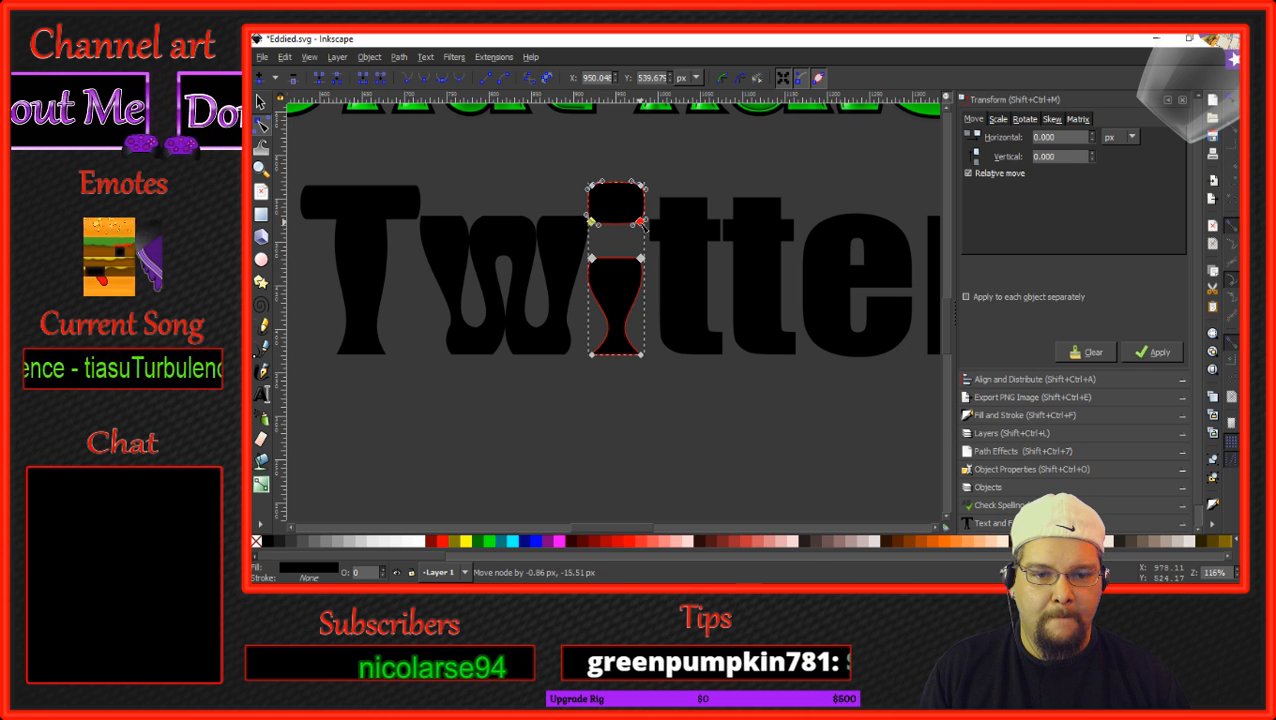
pyautogui.click(260, 103)
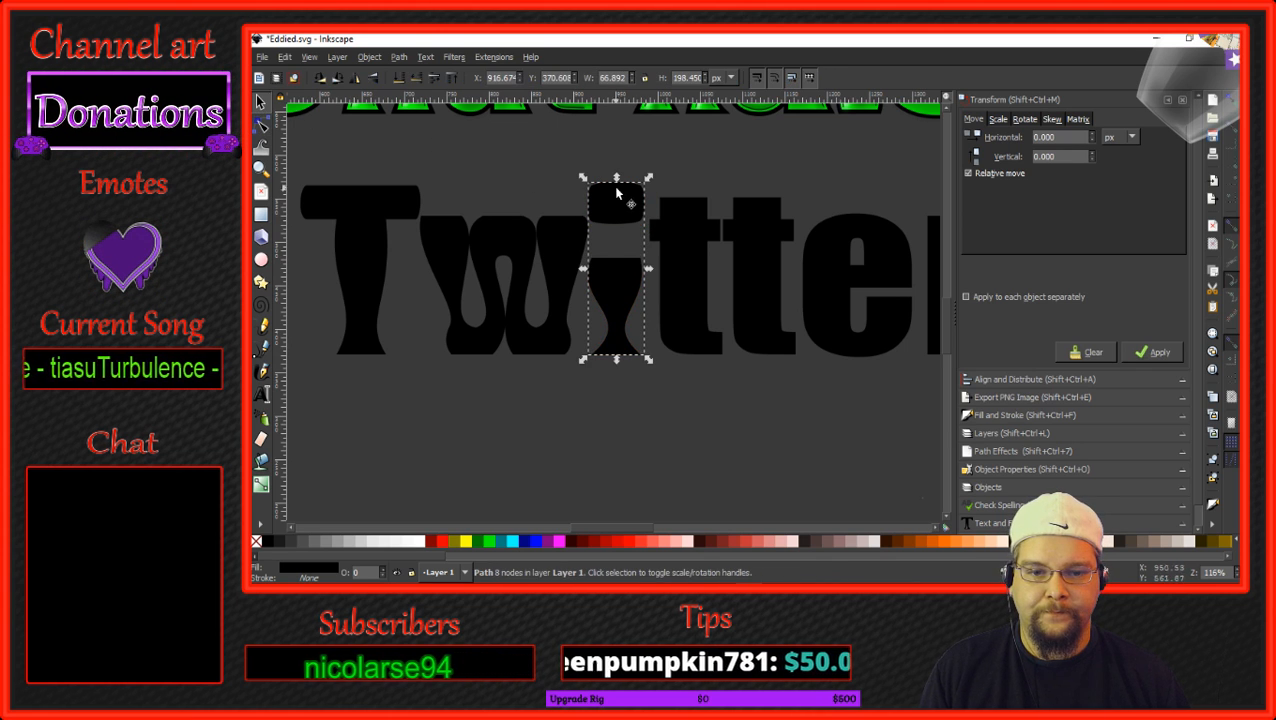
pyautogui.moveTo(614, 178); pyautogui.dragTo(618, 237)
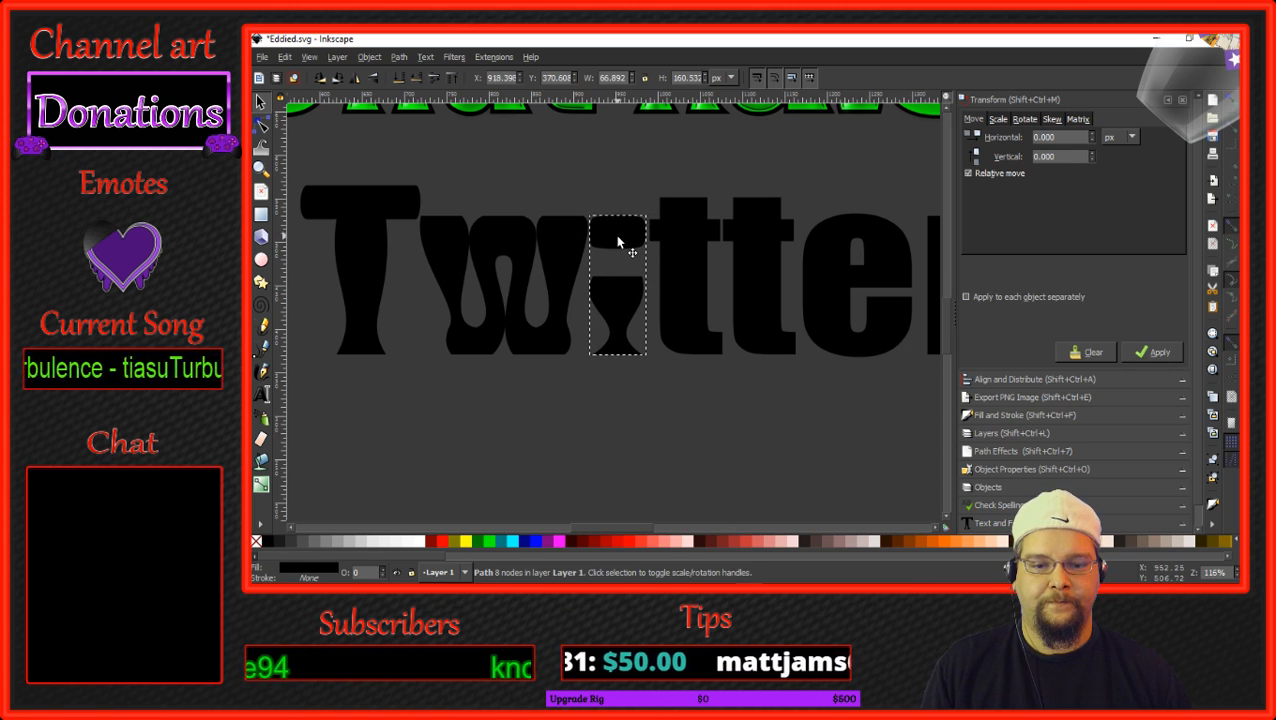
# Raise the two top corner nodes of the i's stem about 23 px to narrow the gap below the dot.
pyautogui.press('n')
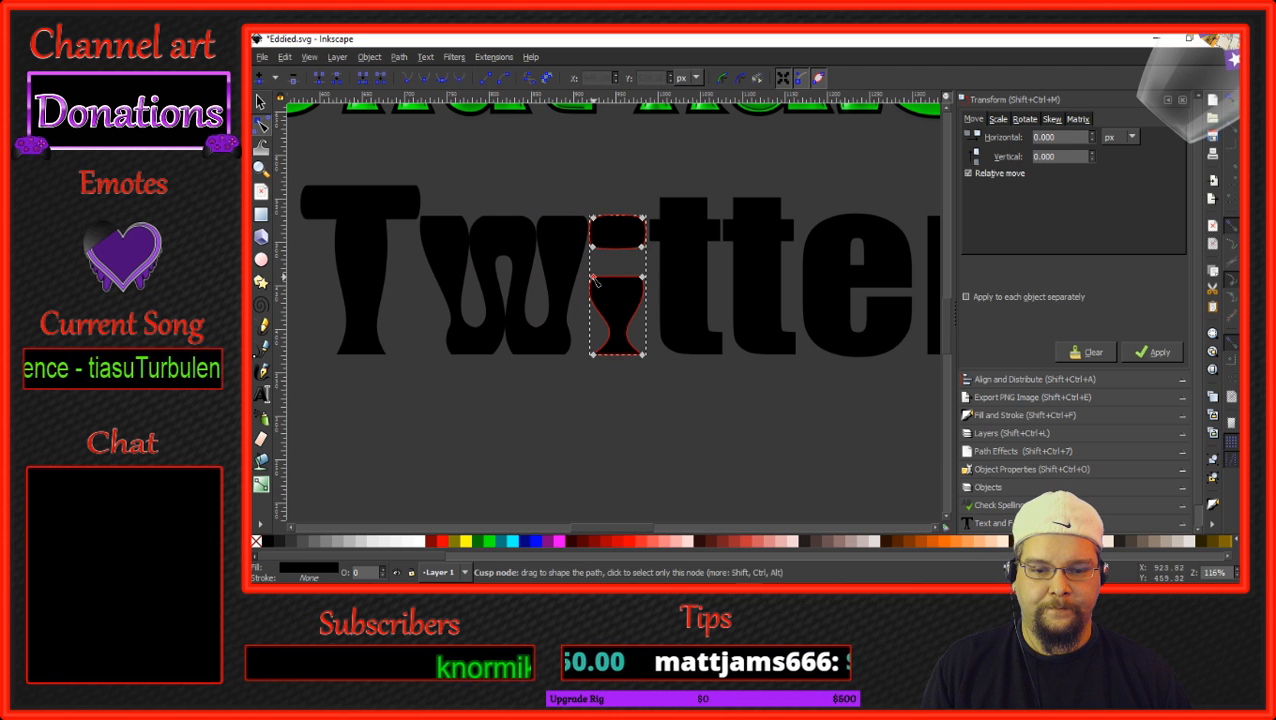
pyautogui.click(592, 277)
pyautogui.keyDown('shift'); pyautogui.click(643, 278); pyautogui.keyUp('shift')
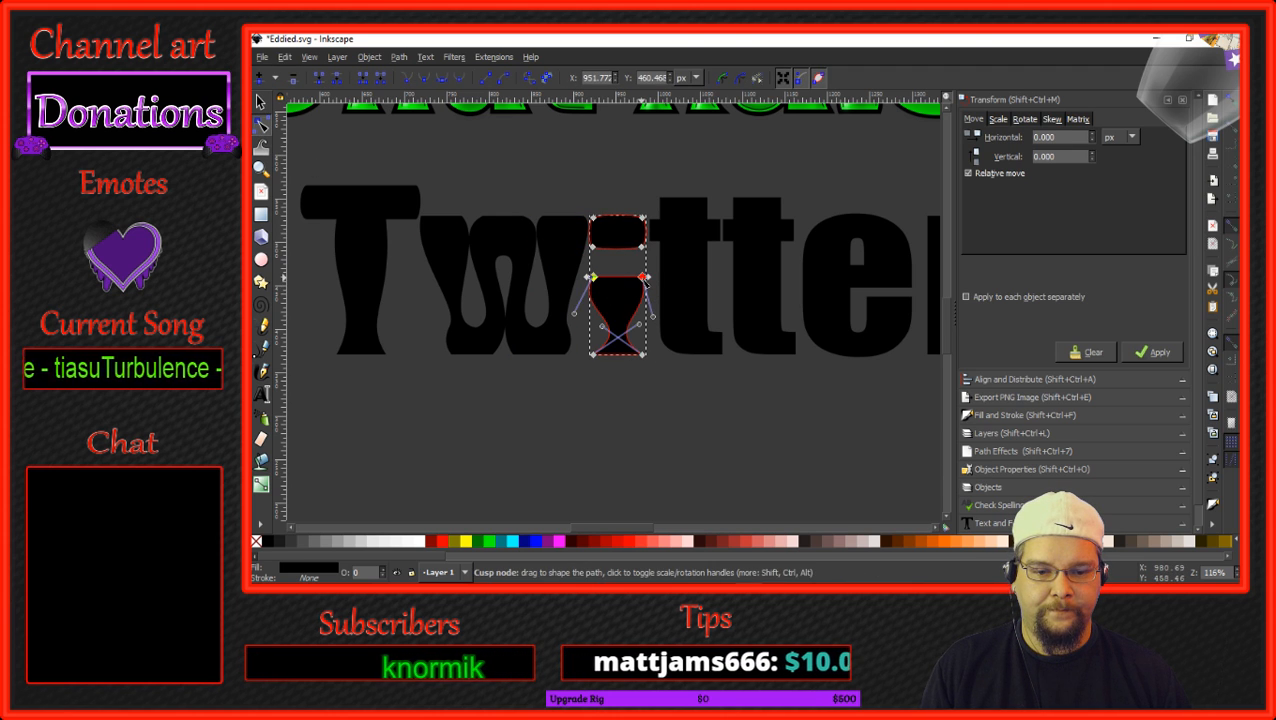
pyautogui.moveTo(645, 281); pyautogui.dragTo(647, 259)
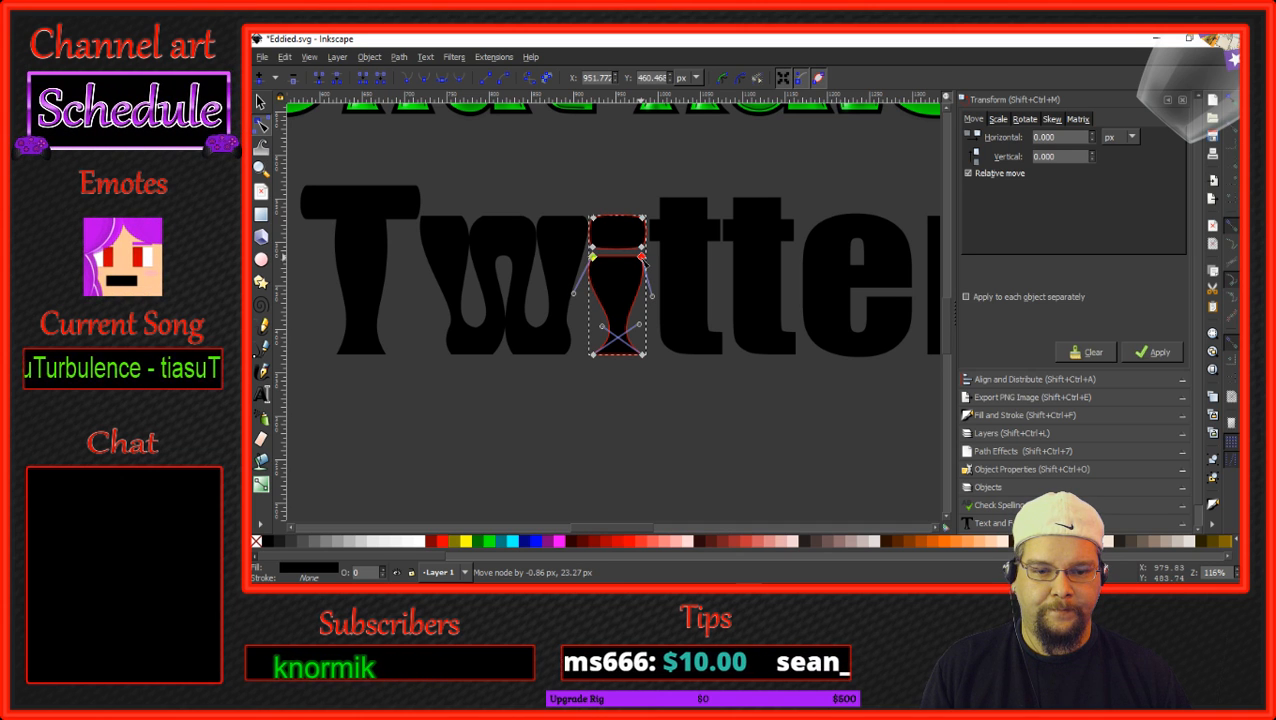
pyautogui.click(261, 102)
pyautogui.click(647, 399)
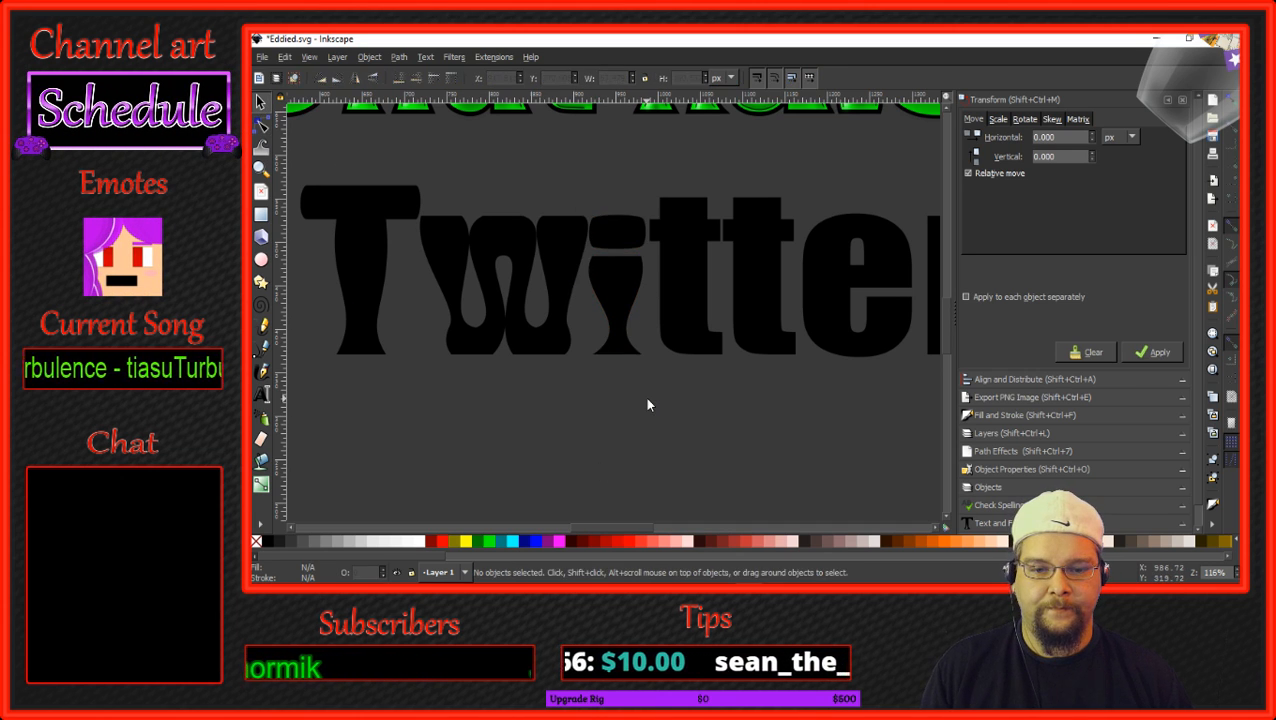
# Examine the reshaped i and compare the whole word "Twitter" with the green "Chat Rules" lettering.
pyautogui.scroll(-2, 645, 397)
pyautogui.scroll(3, 643, 391)
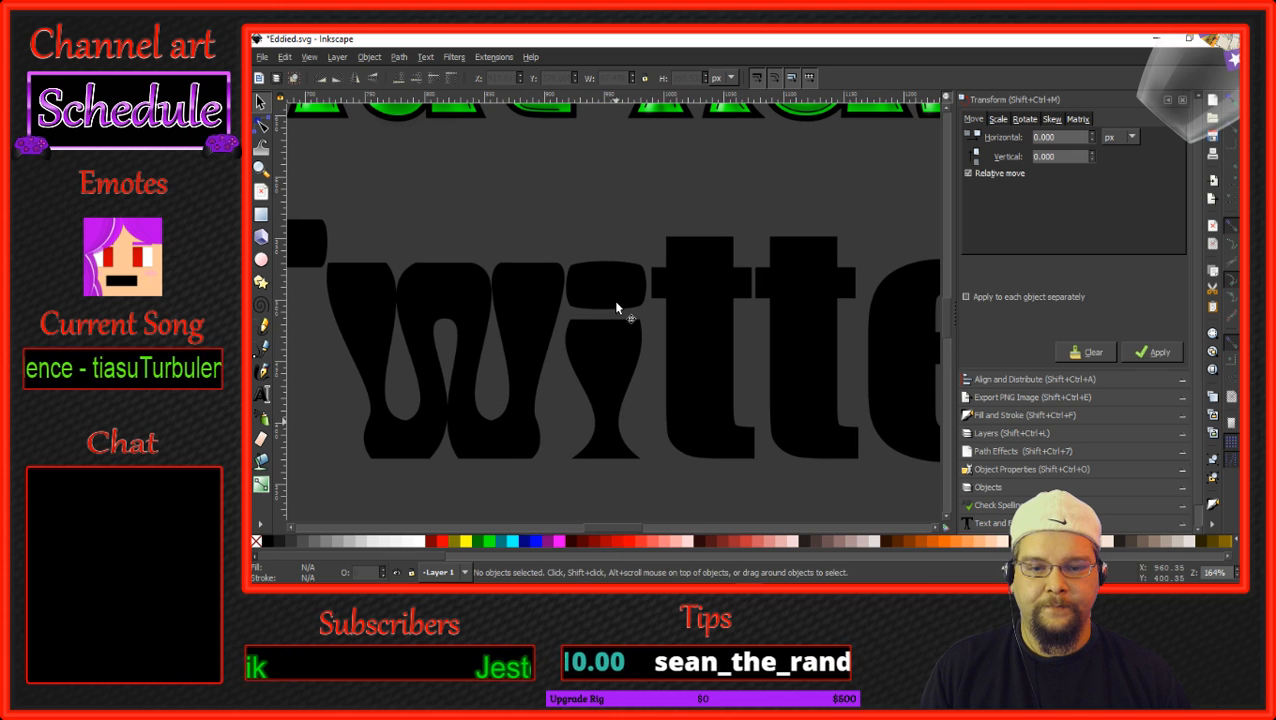
pyautogui.click(261, 124)
pyautogui.click(590, 345)
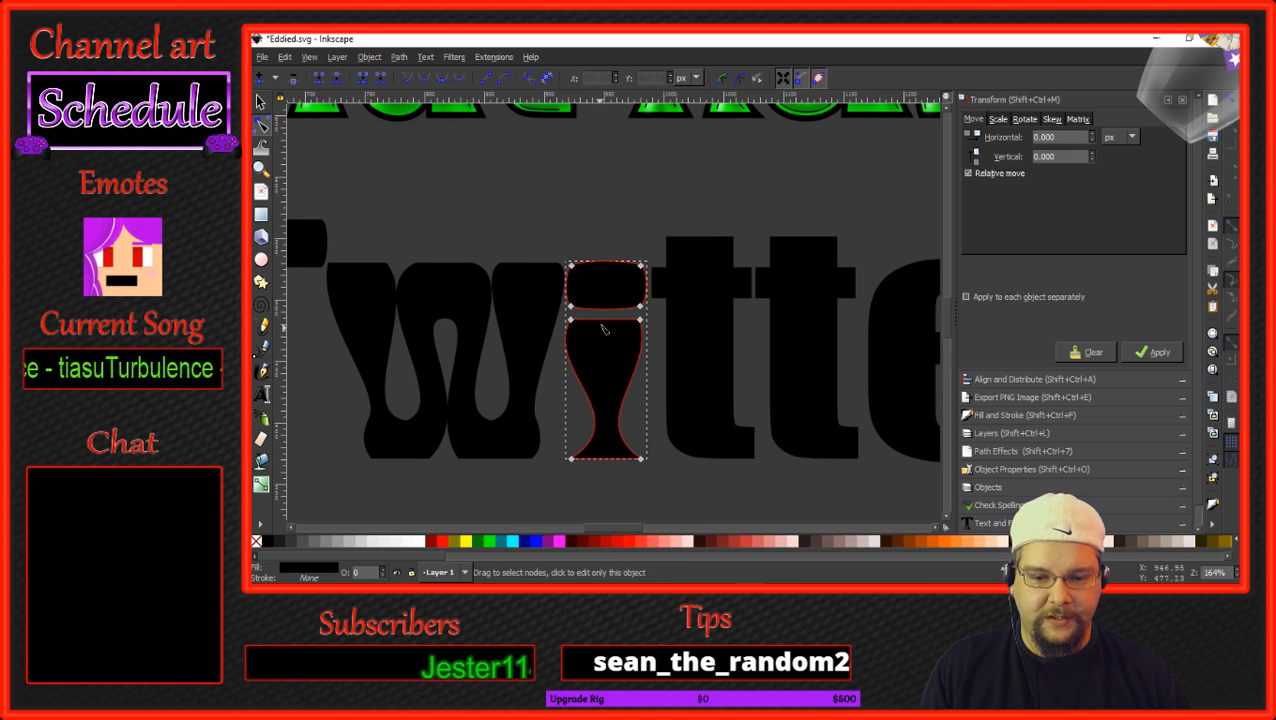
pyautogui.moveTo(615, 336); pyautogui.dragTo(603, 327)
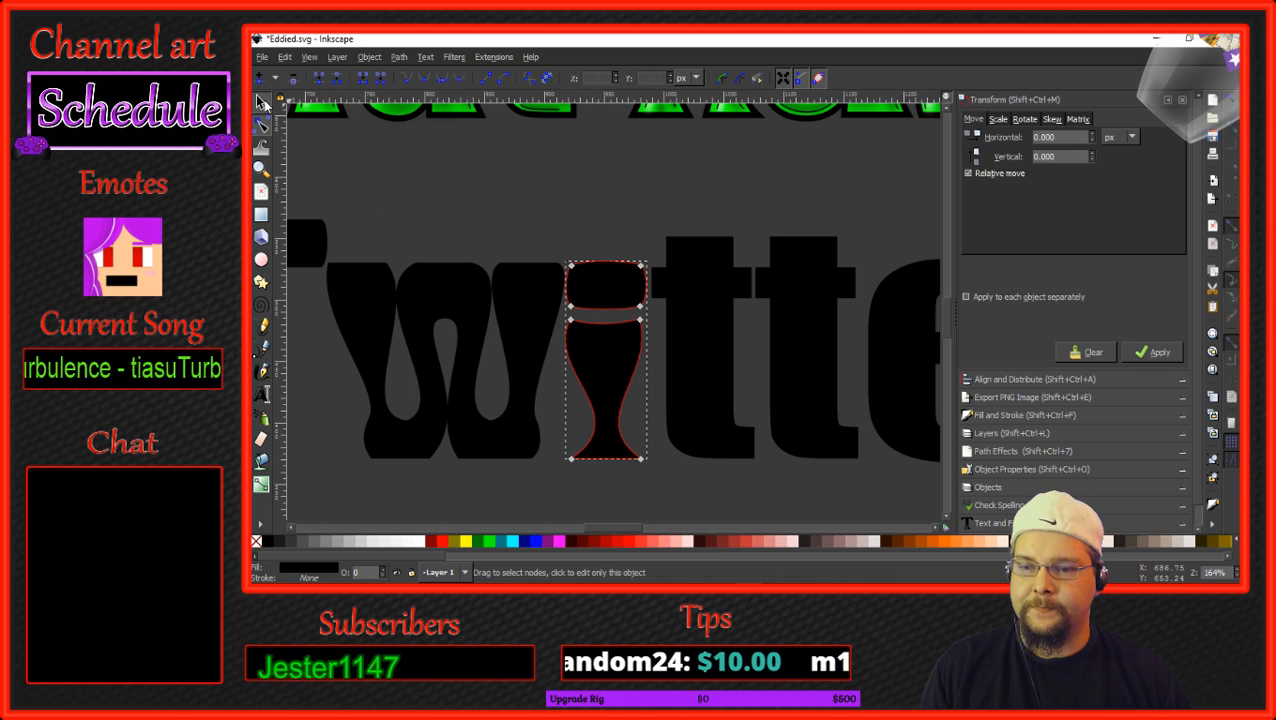
pyautogui.click(262, 102)
pyautogui.click(492, 211)
pyautogui.scroll(-2, 501, 229)
pyautogui.scroll(-3, 499, 226)
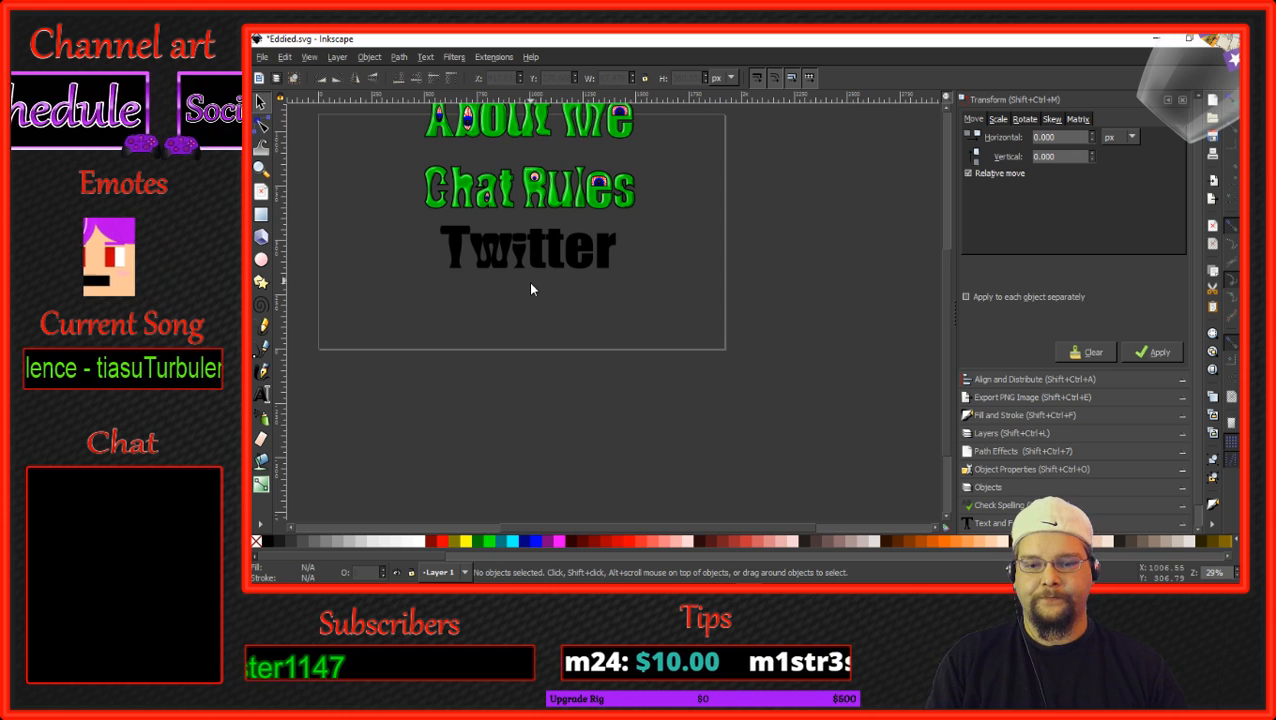
pyautogui.scroll(4, 528, 291)
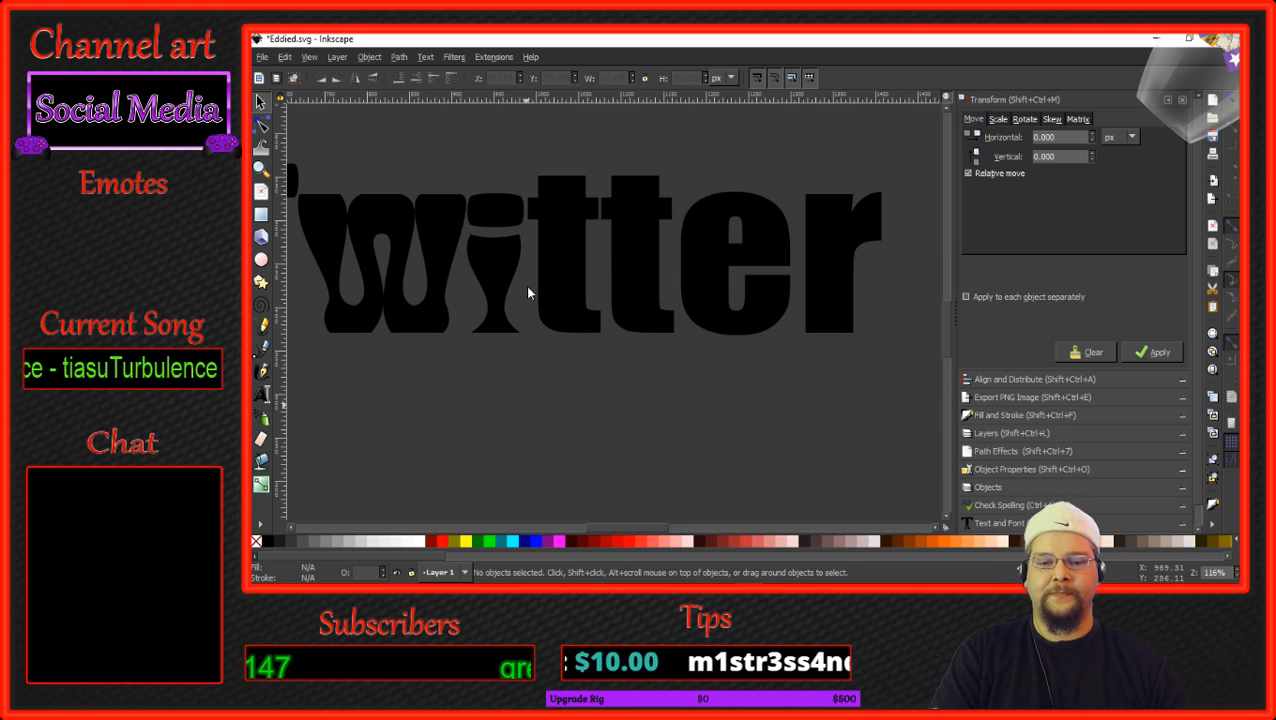
pyautogui.scroll(5, 528, 292)
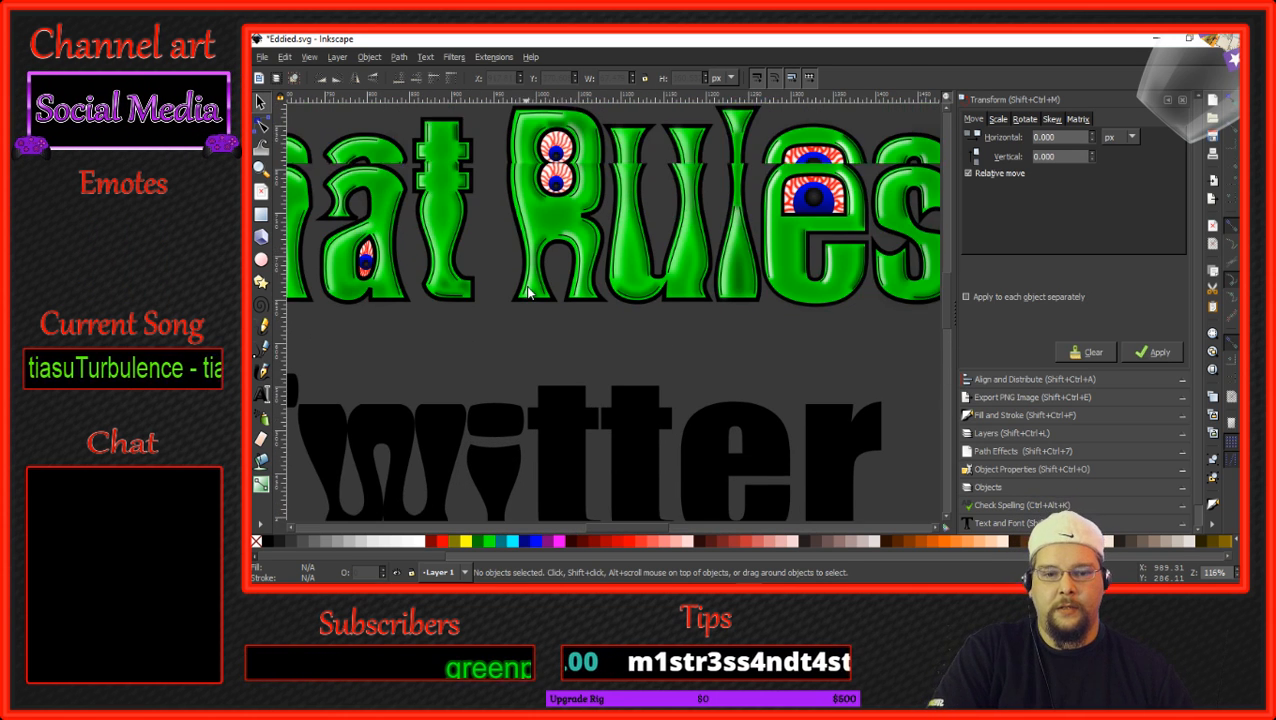
pyautogui.scroll(-1, 528, 291)
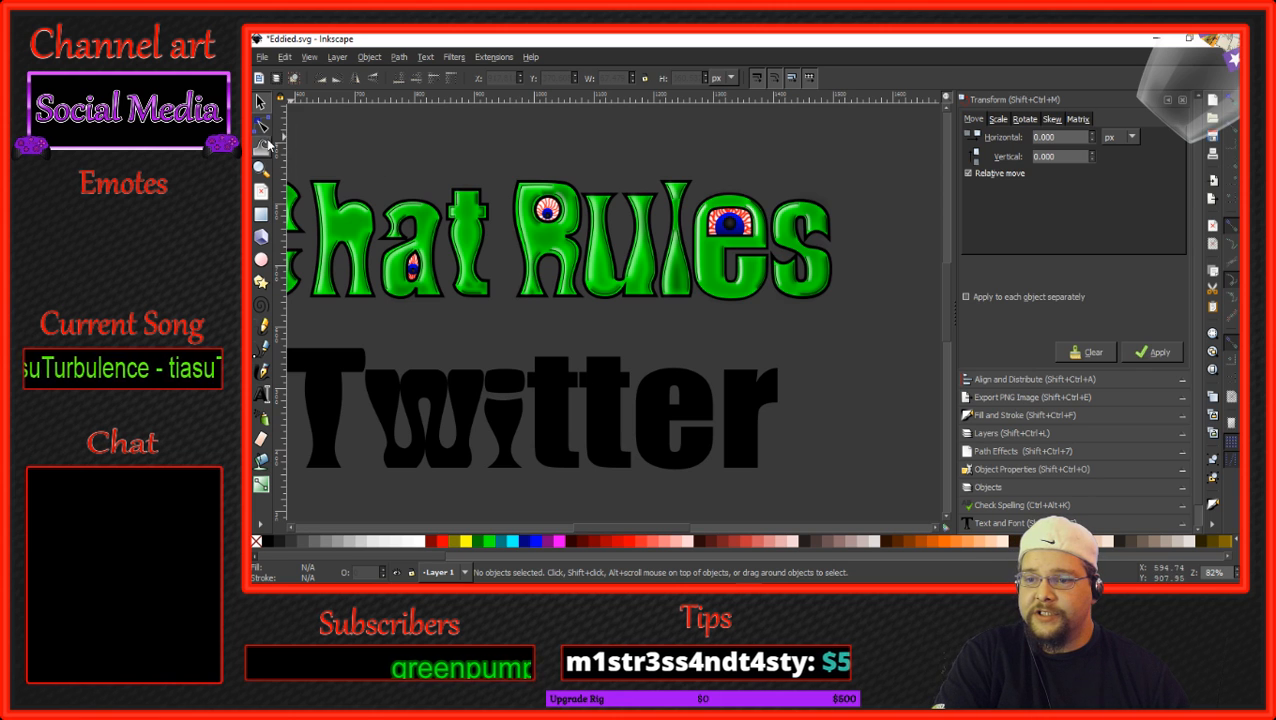
# Delete the two plain black t's from the word "Twitter".
pyautogui.click(440, 264)
pyautogui.click(553, 388)
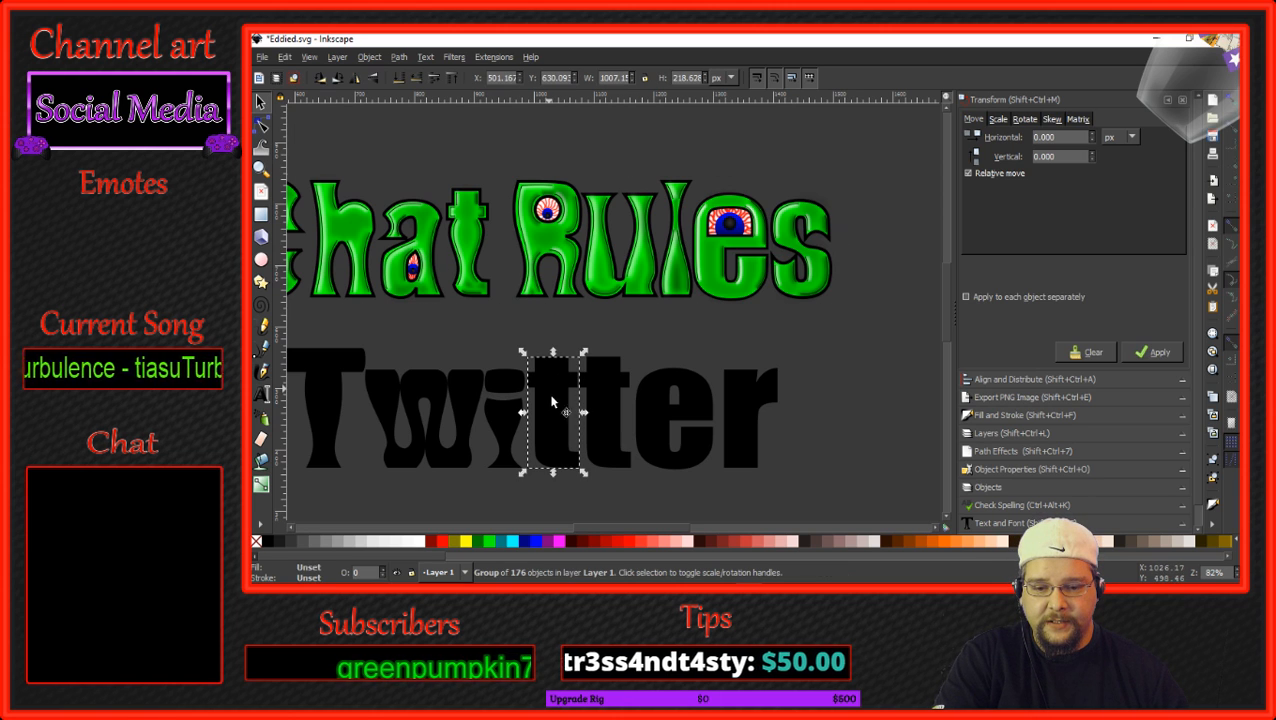
pyautogui.keyDown('shift'); pyautogui.click(615, 420); pyautogui.keyUp('shift')
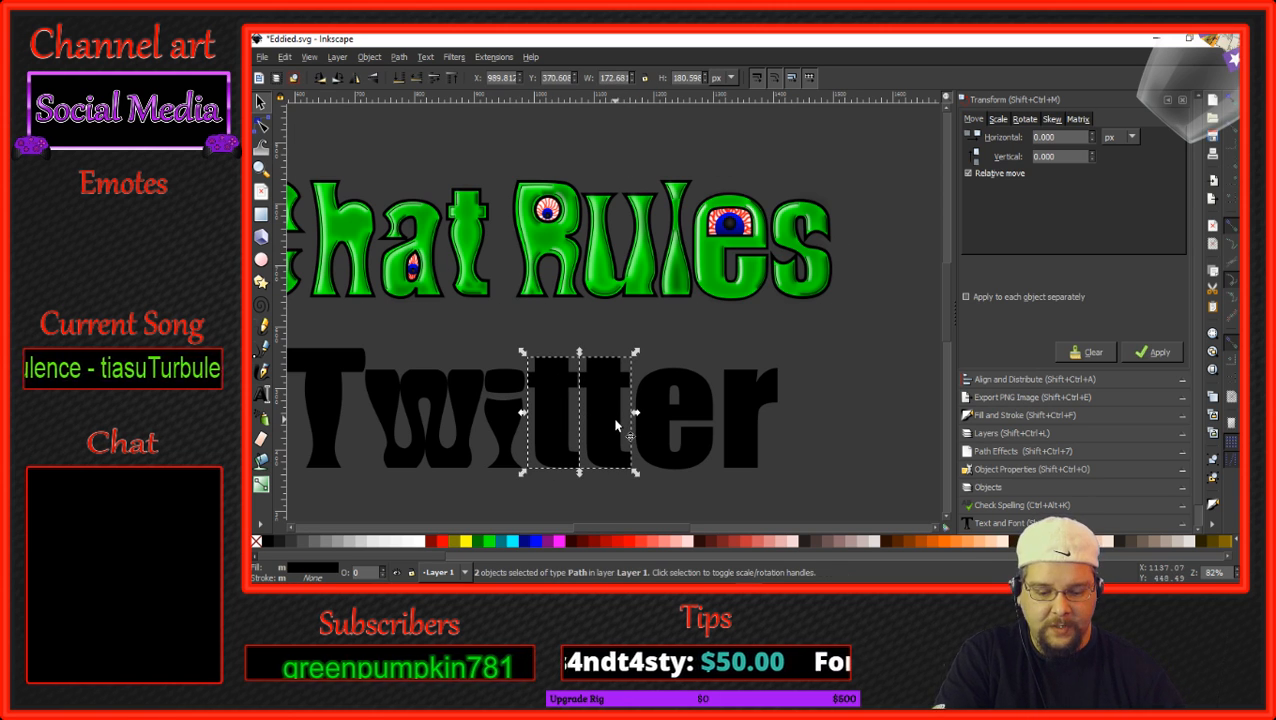
pyautogui.press('Delete')
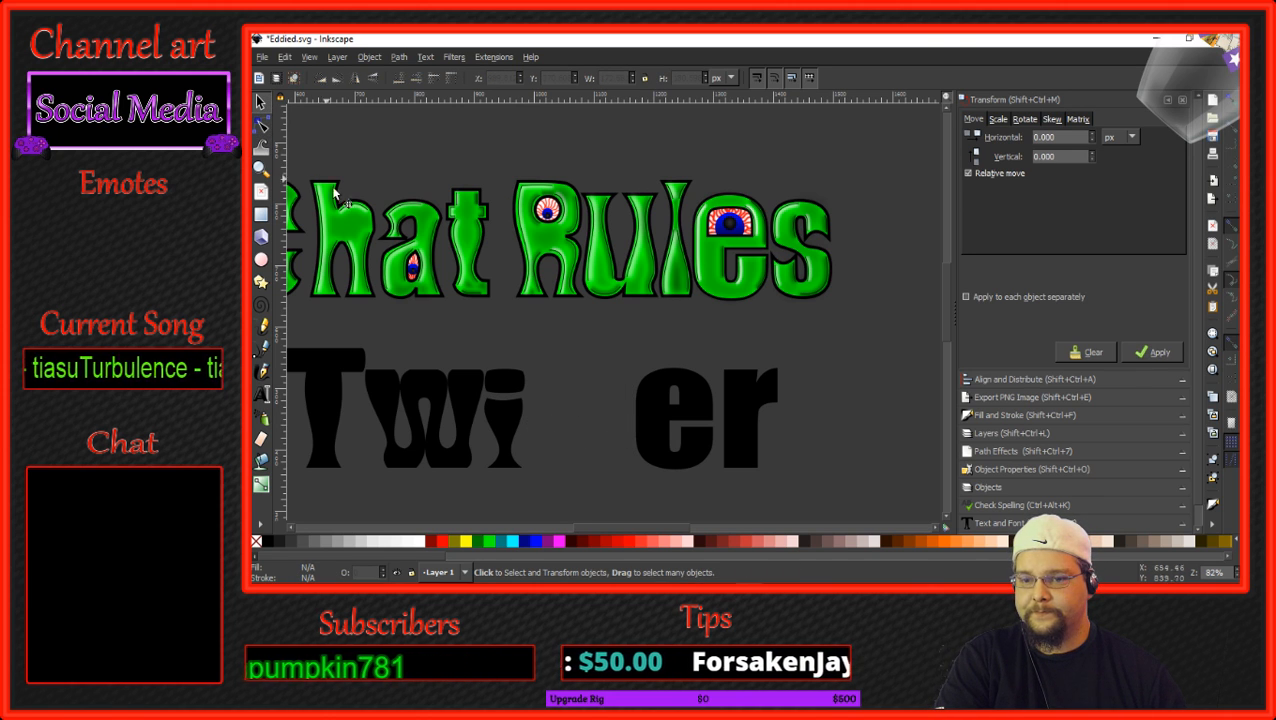
# Ungroup the green "Chat Rules" lettering into its separate pieces.
pyautogui.click(356, 218)
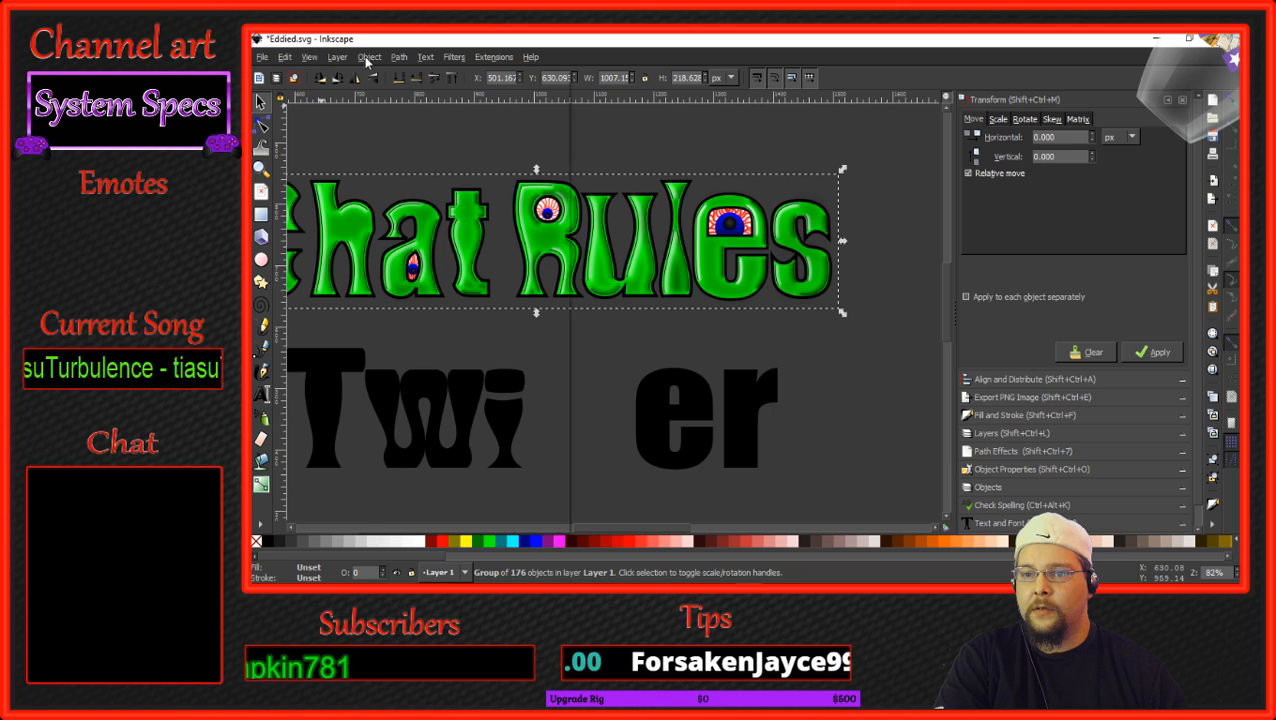
pyautogui.click(368, 57)
pyautogui.click(397, 193)
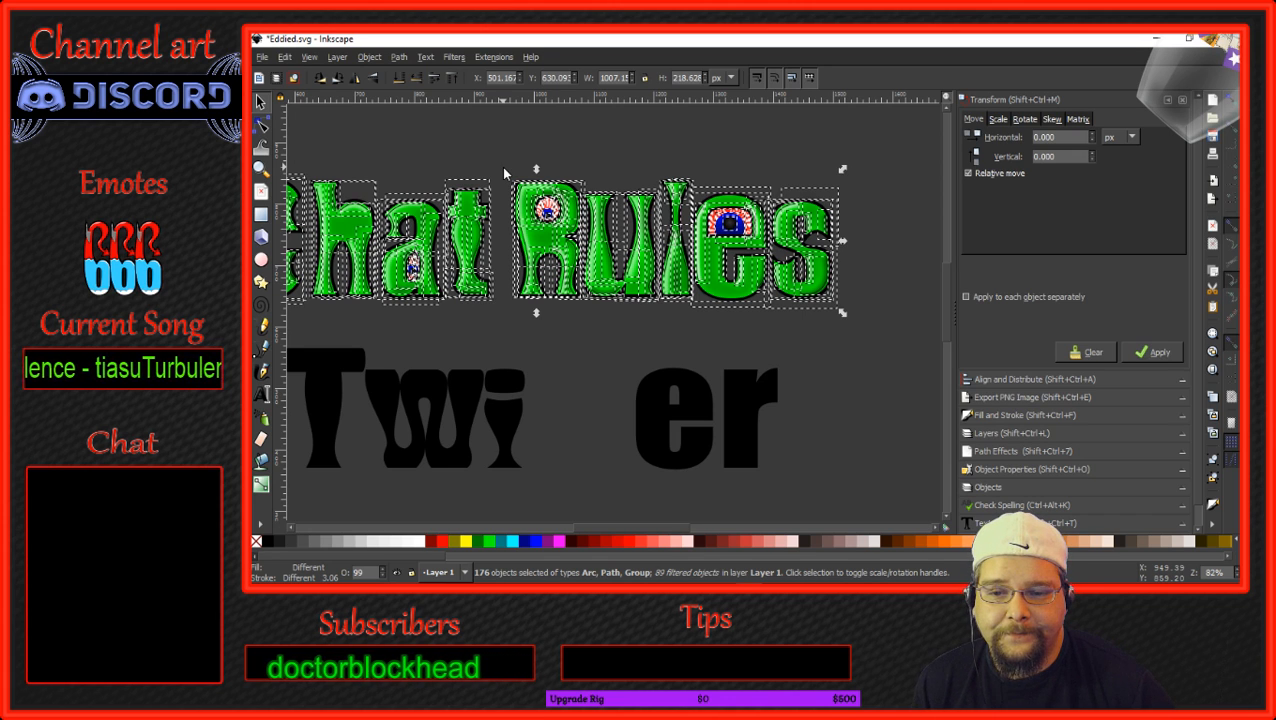
# Select all the pieces of the green t in "Chat" and duplicate them.
pyautogui.click(501, 166)
pyautogui.moveTo(514, 156); pyautogui.dragTo(441, 345)
pyautogui.moveTo(478, 227)
pyautogui.mouseDown()
pyautogui.moveTo(510, 291)
pyautogui.moveTo(560, 320)
pyautogui.moveTo(470, 280)
pyautogui.moveTo(471, 217)
pyautogui.mouseUp()
pyautogui.rightClick(479, 229)
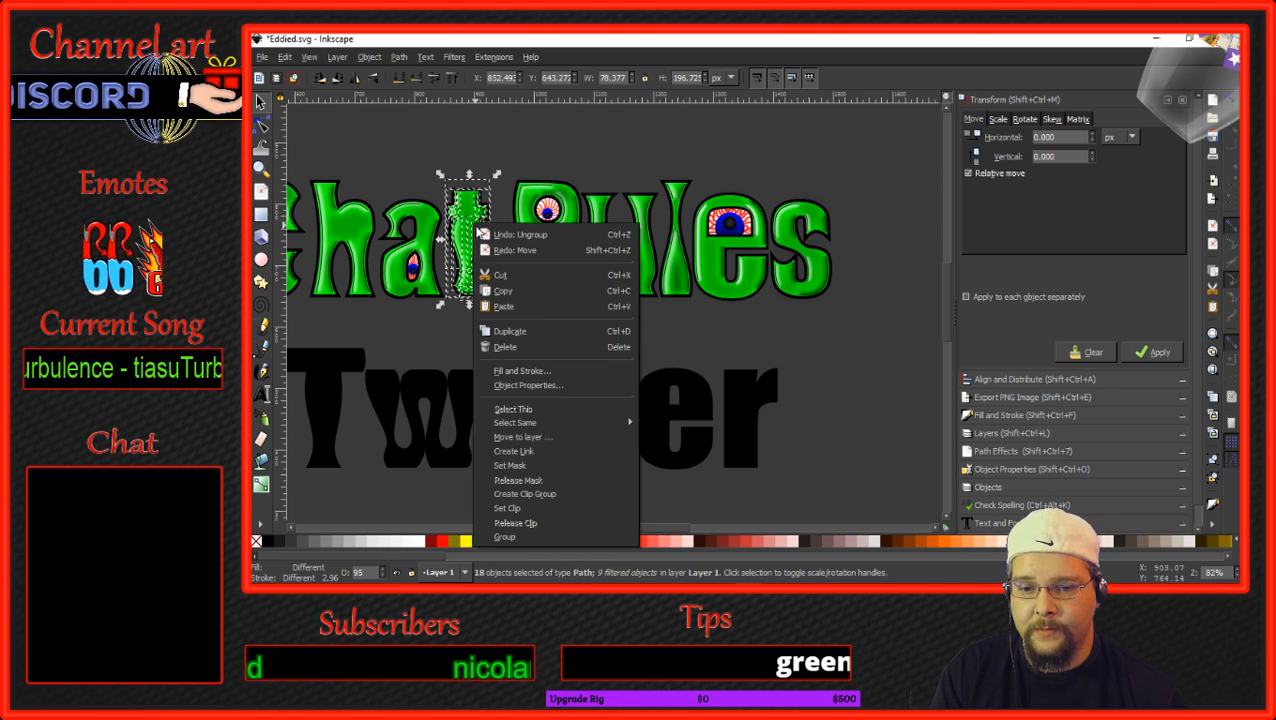
pyautogui.click(521, 331)
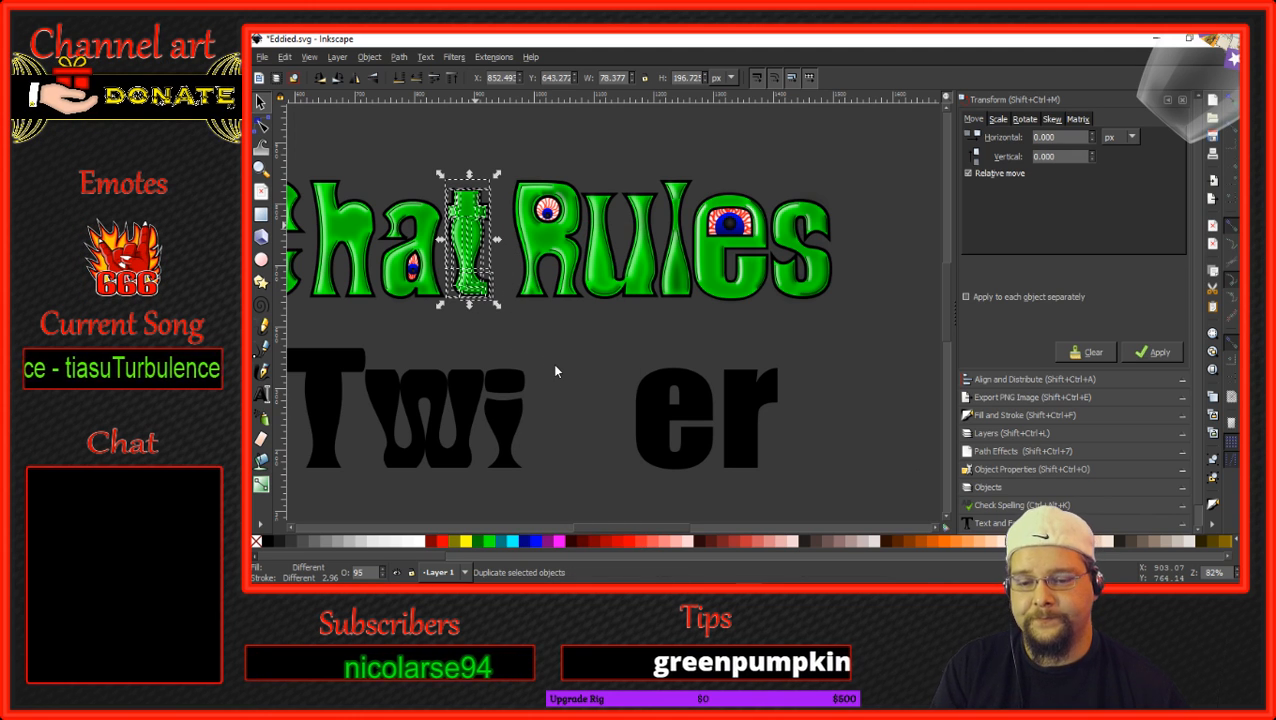
# Fit the duplicated green t beside the i of "Twitter" at about 88 × 221 px and group its pieces.
pyautogui.moveTo(556, 371); pyautogui.dragTo(640, 546)
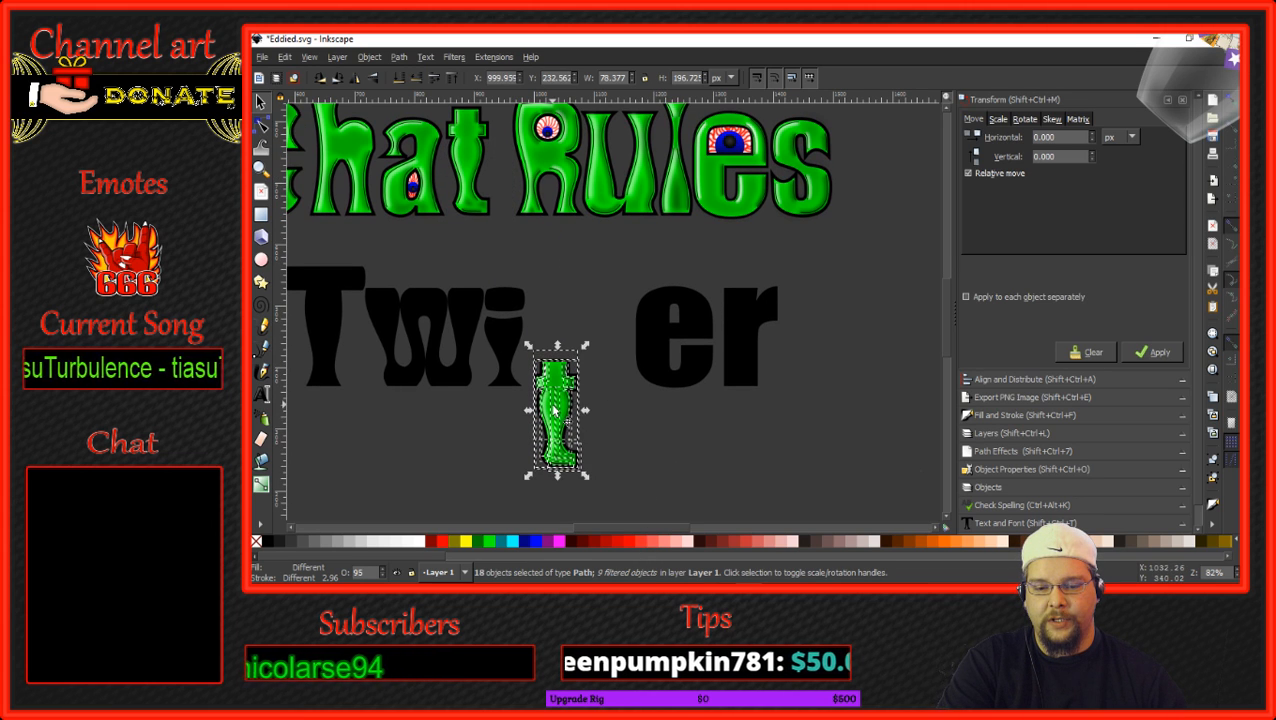
pyautogui.moveTo(554, 409); pyautogui.dragTo(593, 251)
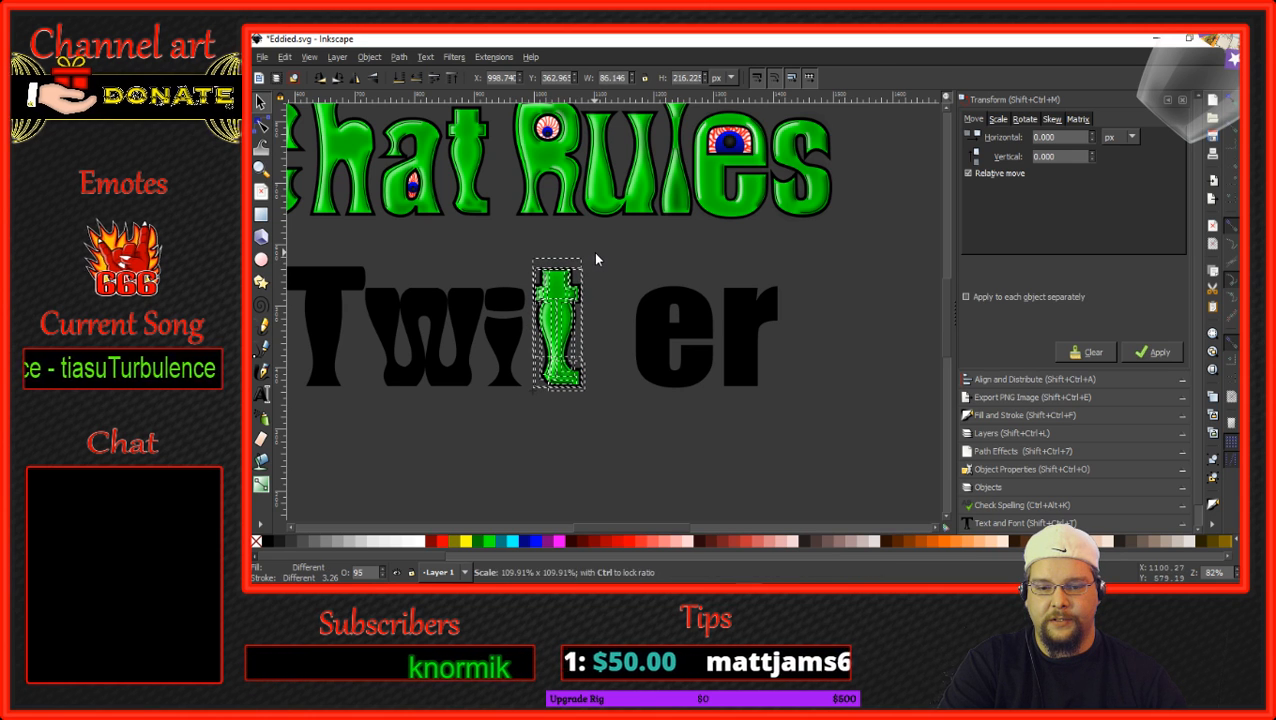
pyautogui.moveTo(559, 322); pyautogui.dragTo(557, 328)
pyautogui.rightClick(557, 328)
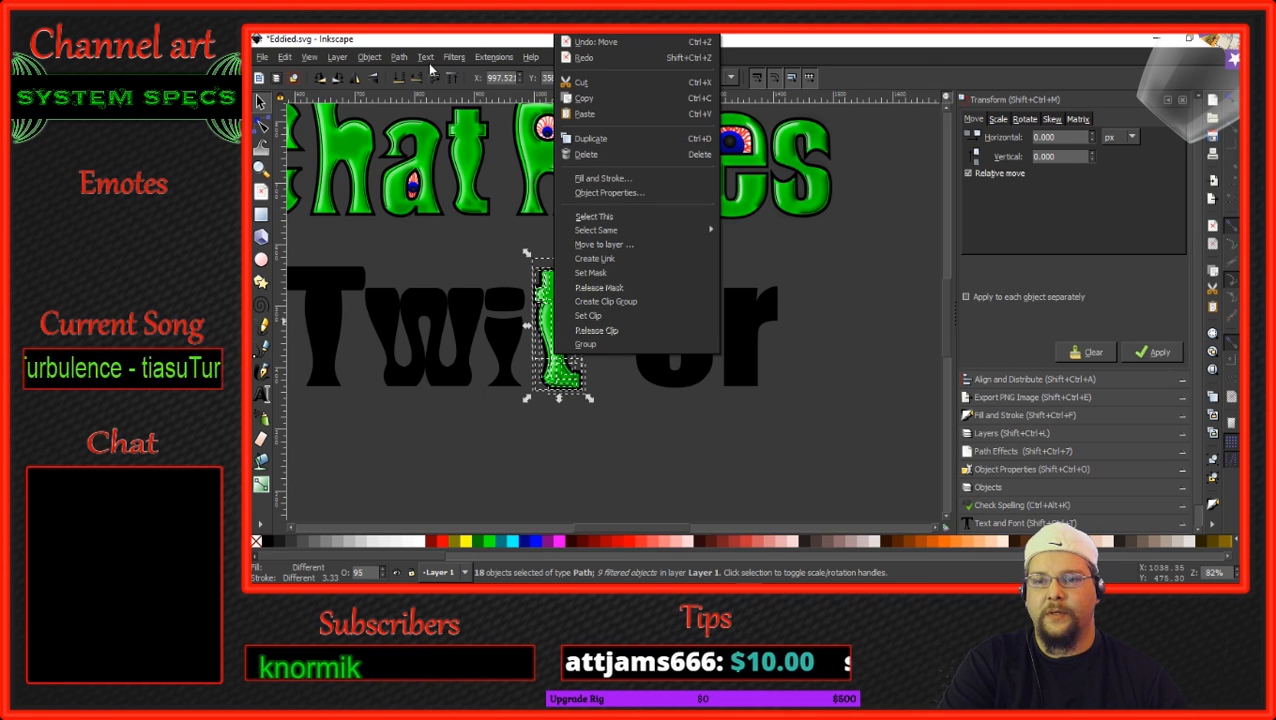
pyautogui.click(369, 57)
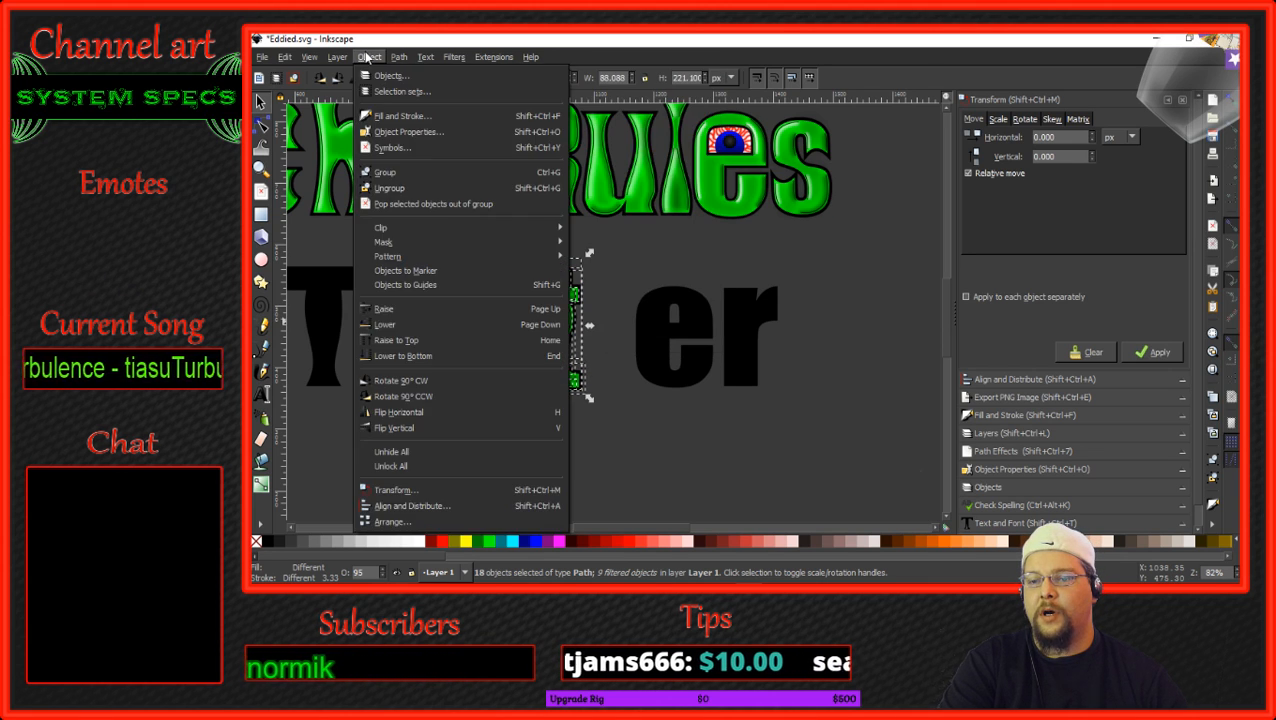
pyautogui.click(394, 172)
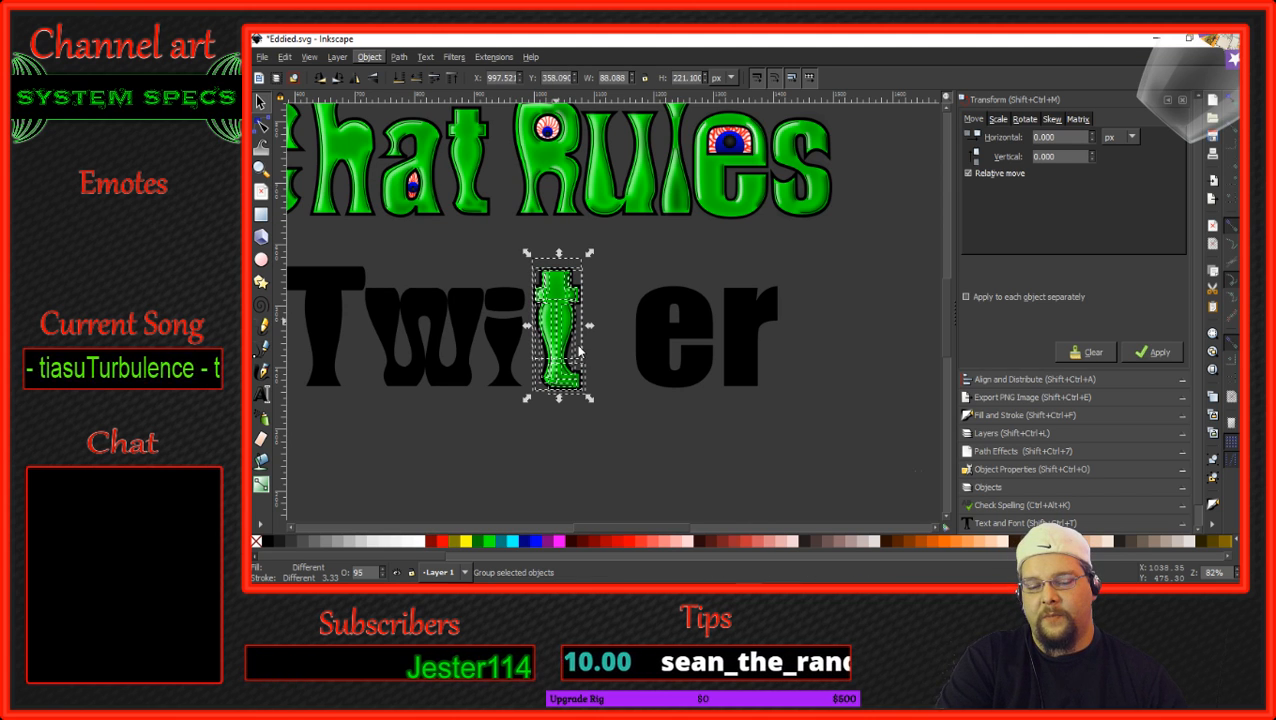
# Duplicate the grouped green t and place the copy level with the first one, in the second t's position of "Twitter".
pyautogui.rightClick(560, 310)
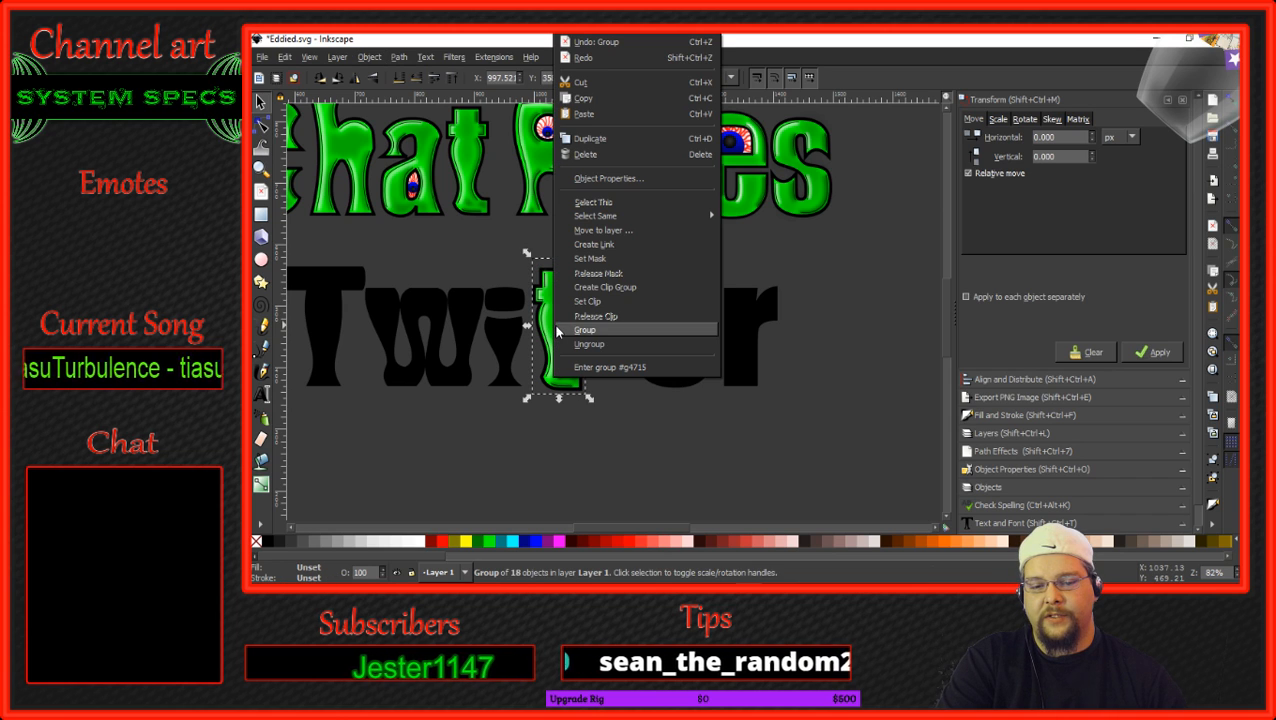
pyautogui.click(590, 138)
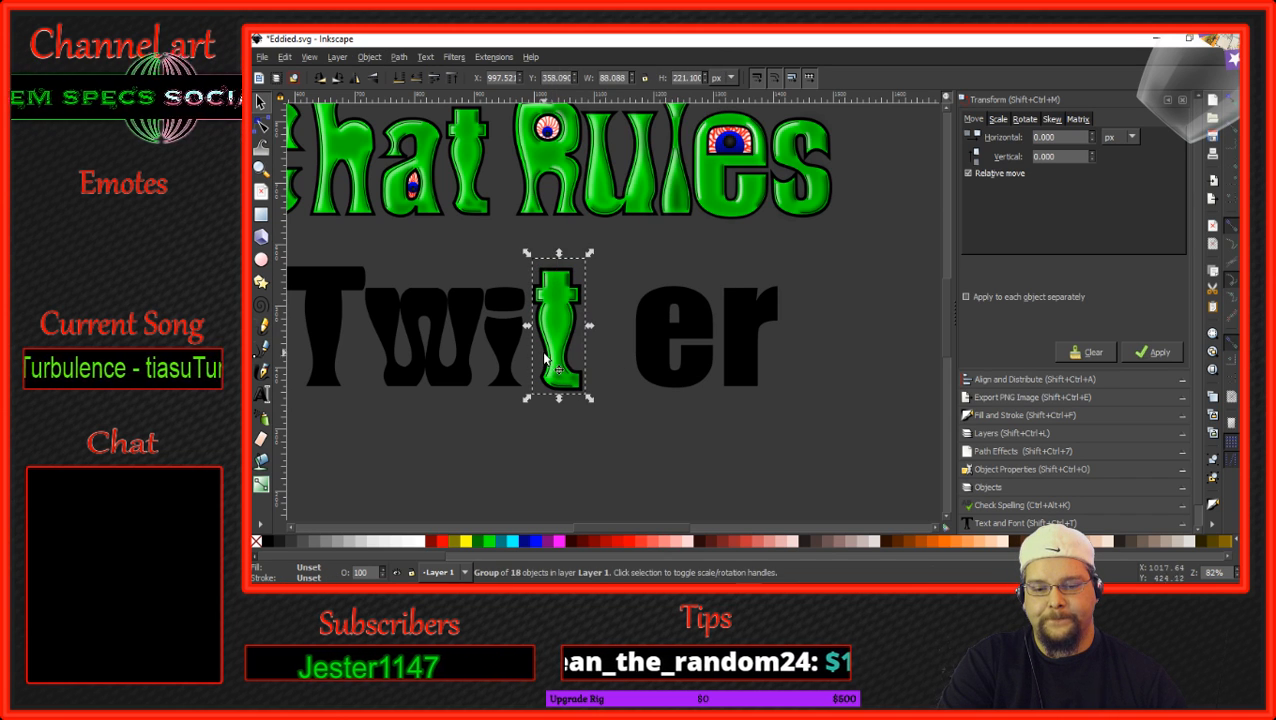
pyautogui.moveTo(562, 365); pyautogui.dragTo(606, 361)
pyautogui.scroll(4, 581, 306)
pyautogui.moveTo(648, 277); pyautogui.dragTo(661, 258)
pyautogui.keyDown('ctrl'); pyautogui.scroll(3, 582, 249); pyautogui.keyUp('ctrl')
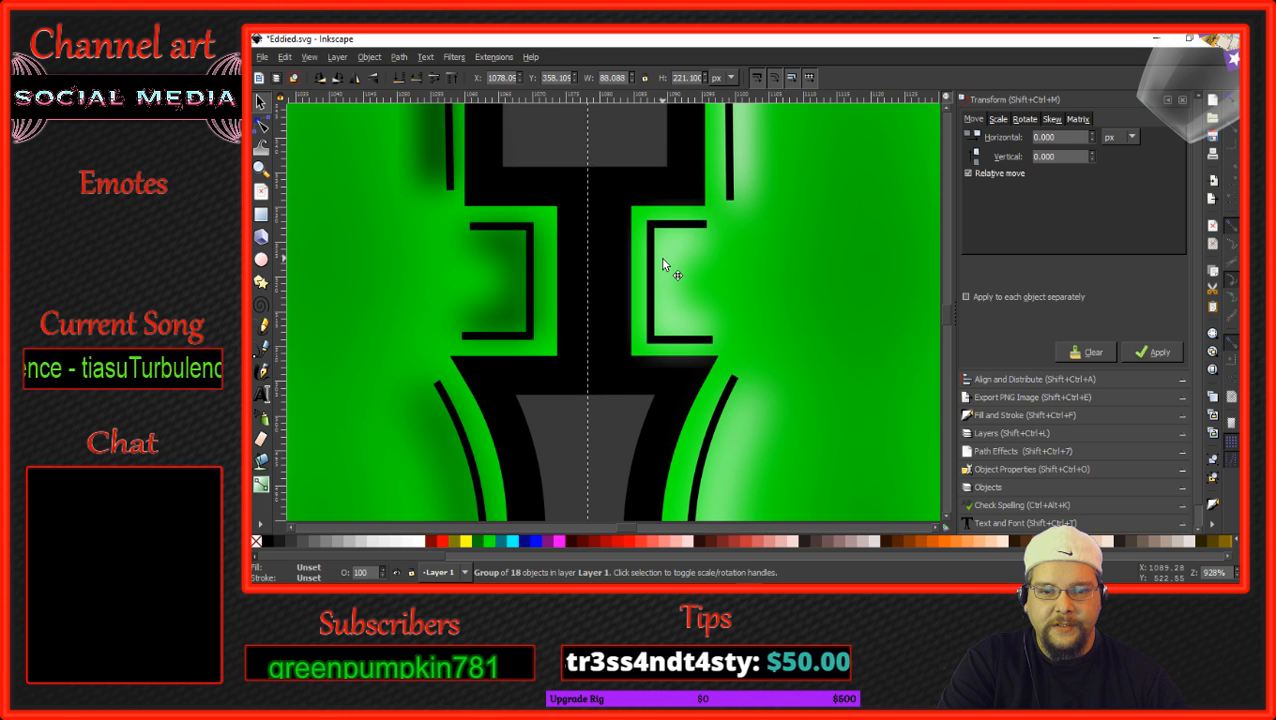
pyautogui.keyDown('ctrl'); pyautogui.scroll(-5, 661, 258); pyautogui.keyUp('ctrl')
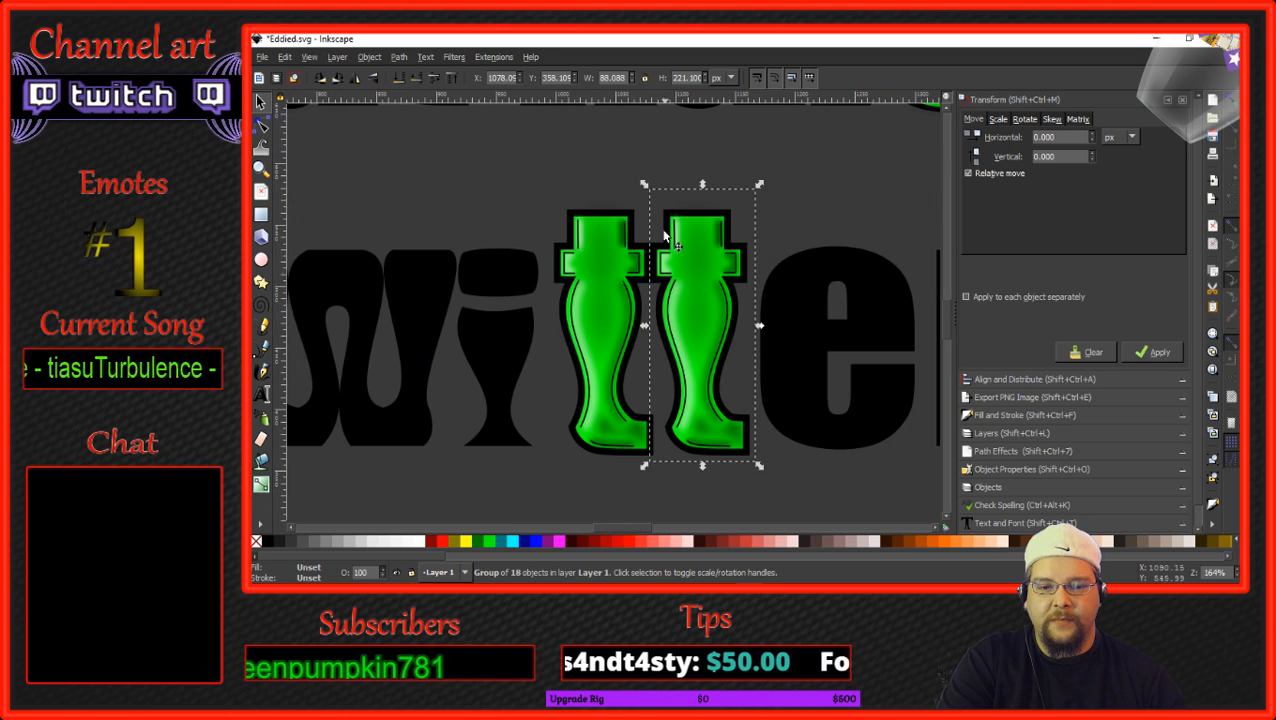
pyautogui.click(618, 177)
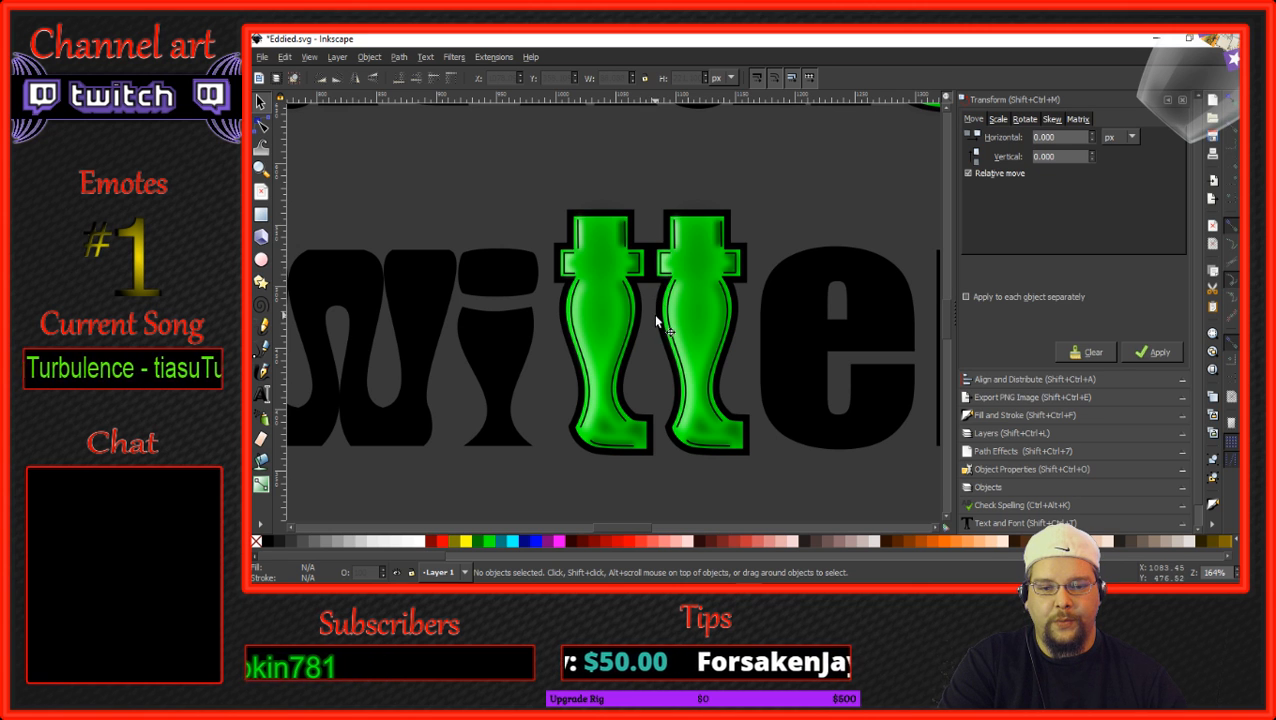
pyautogui.scroll(-5, 653, 314)
pyautogui.scroll(5, 653, 314)
pyautogui.keyDown('ctrl'); pyautogui.scroll(-2, 655, 320); pyautogui.keyUp('ctrl')
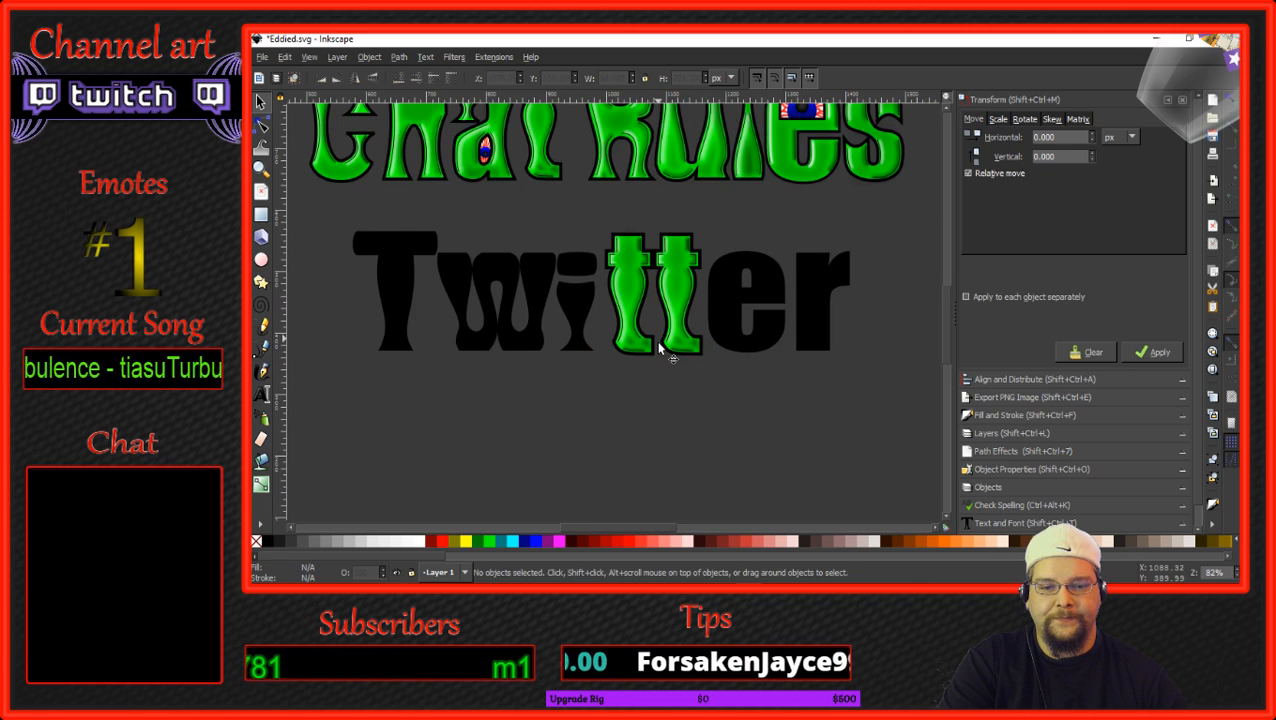
pyautogui.keyDown('ctrl'); pyautogui.scroll(-1, 668, 345); pyautogui.keyUp('ctrl')
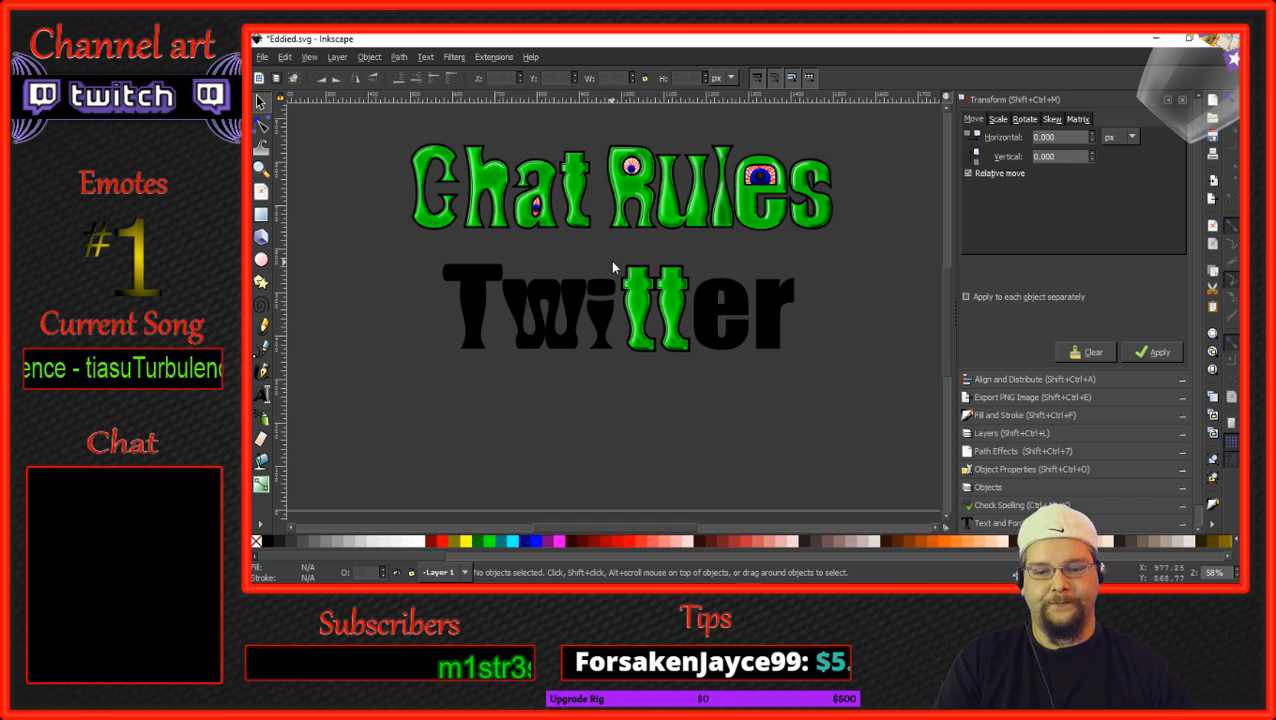
# Group the two green t's of "Twitter" together.
pyautogui.moveTo(606, 236); pyautogui.dragTo(698, 396)
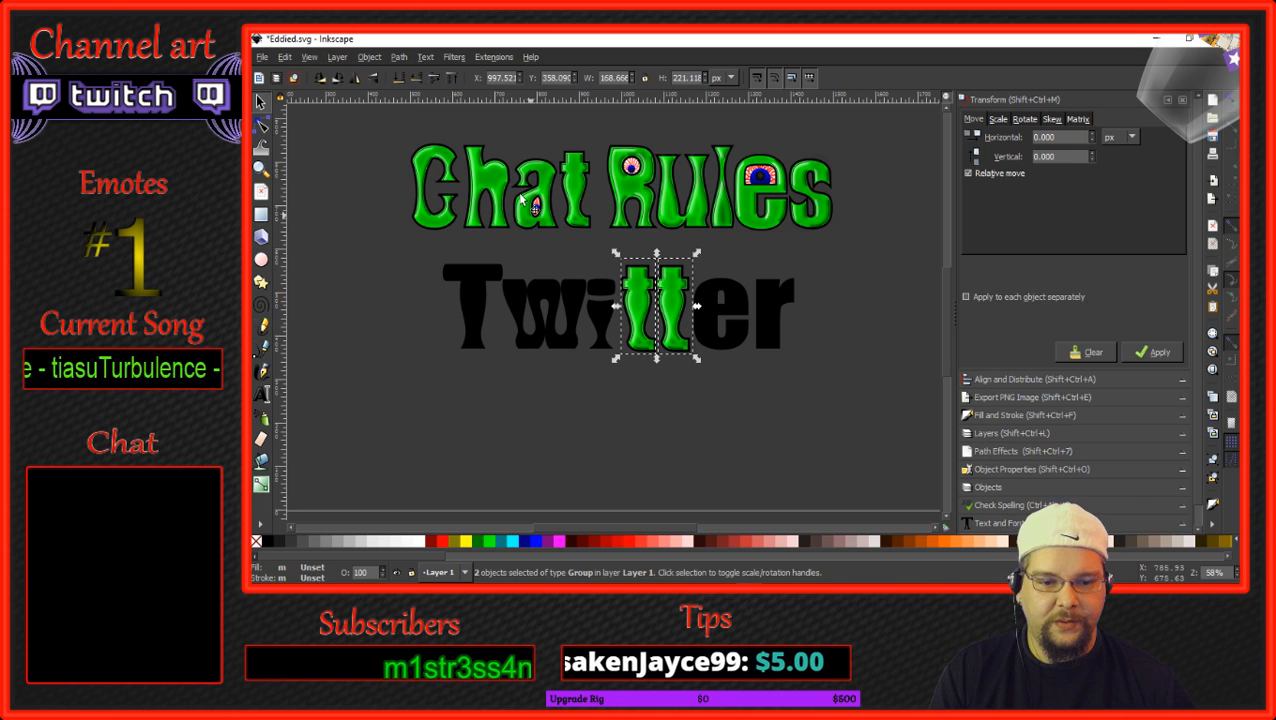
pyautogui.click(370, 57)
pyautogui.click(392, 174)
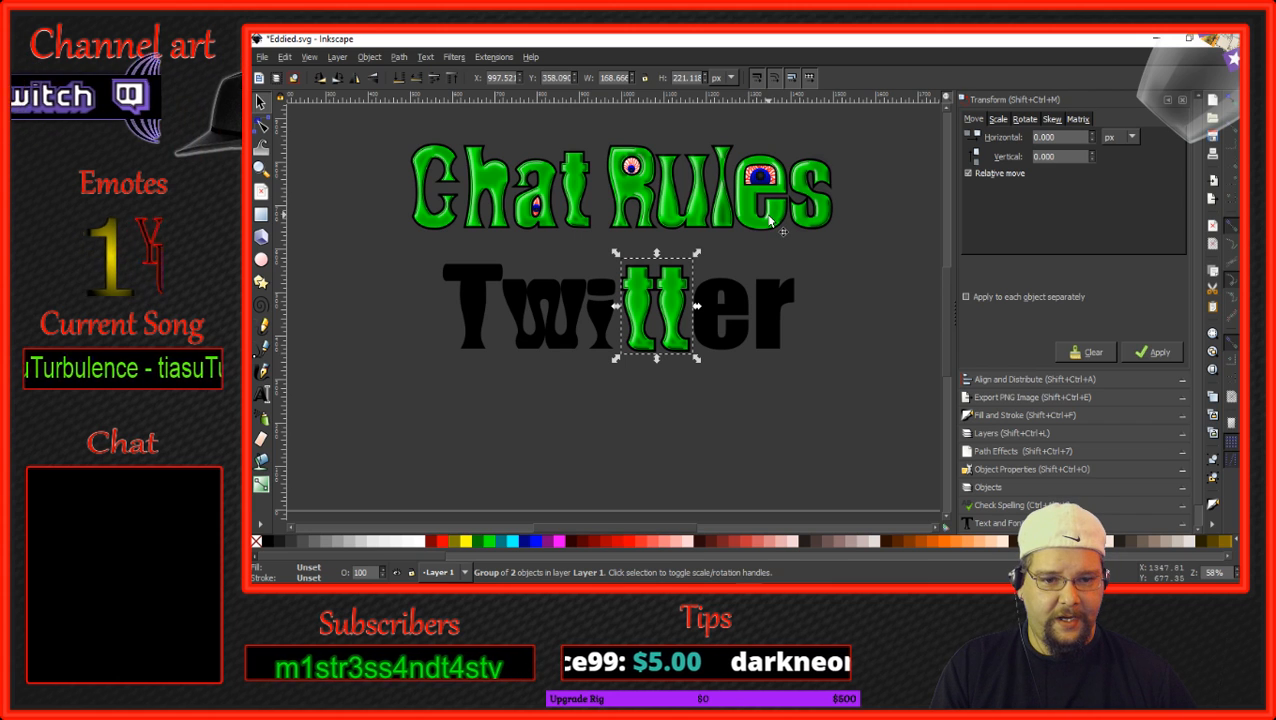
# Compare the word with the green "About Me" and "Chat Rules" lettering and delete the plain black e from "Twitter".
pyautogui.scroll(5, 770, 240)
pyautogui.scroll(-4, 797, 285)
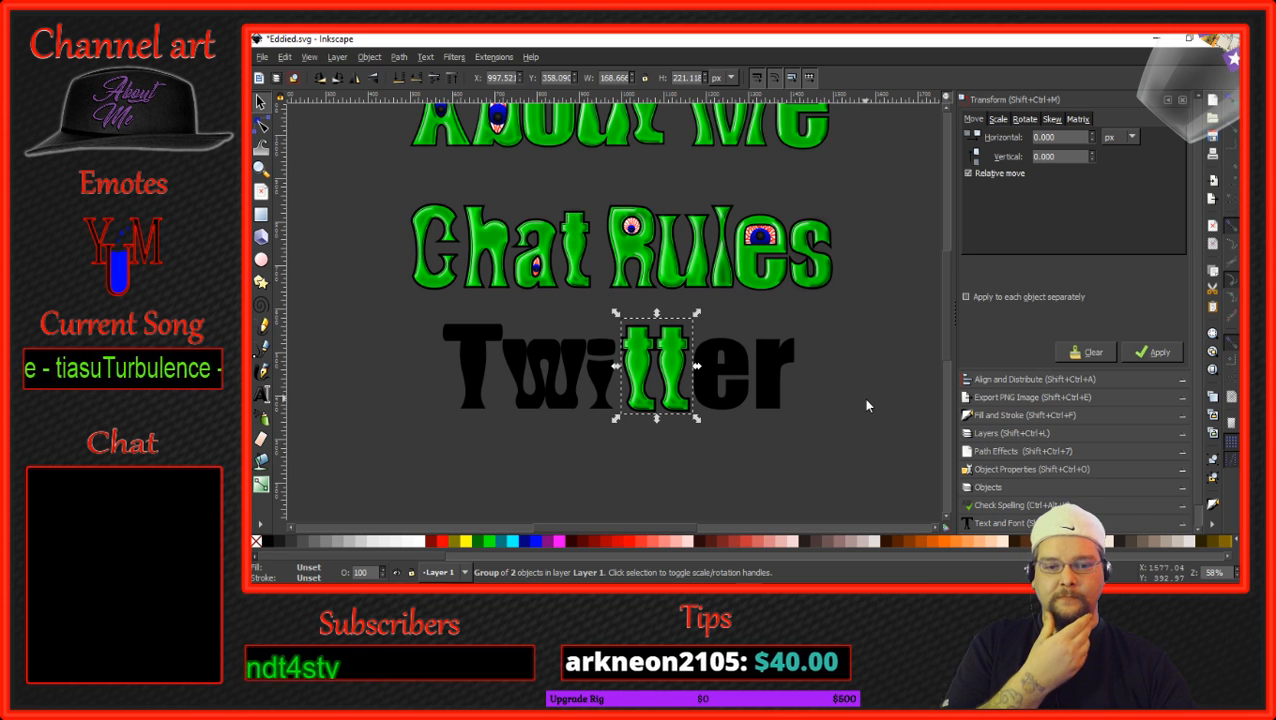
pyautogui.scroll(2, 867, 405)
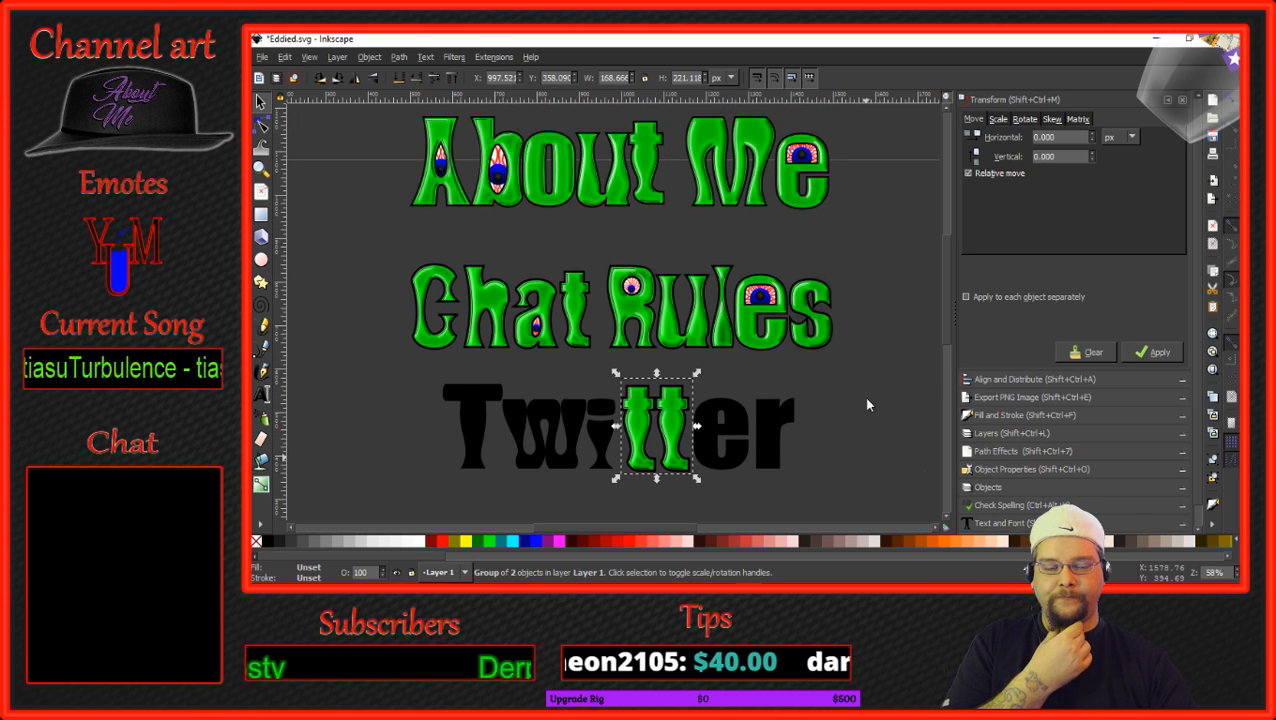
pyautogui.scroll(-3, 867, 405)
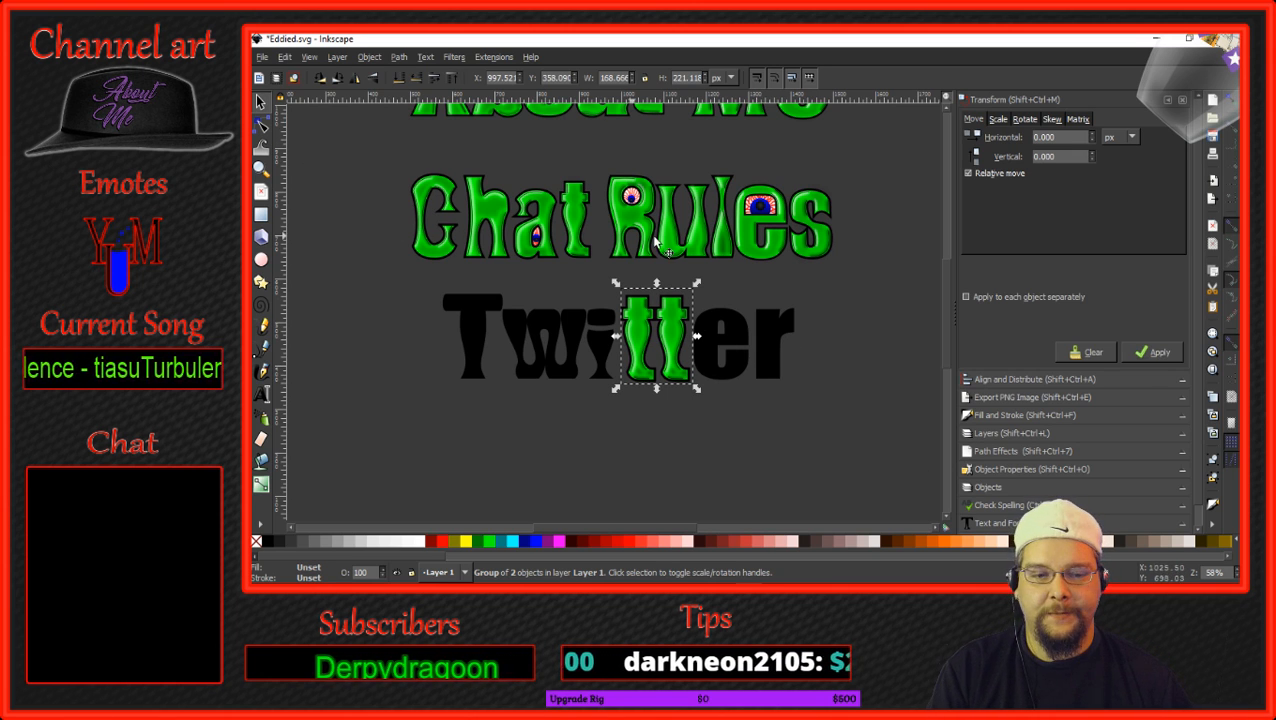
pyautogui.click(741, 333)
pyautogui.press('Delete')
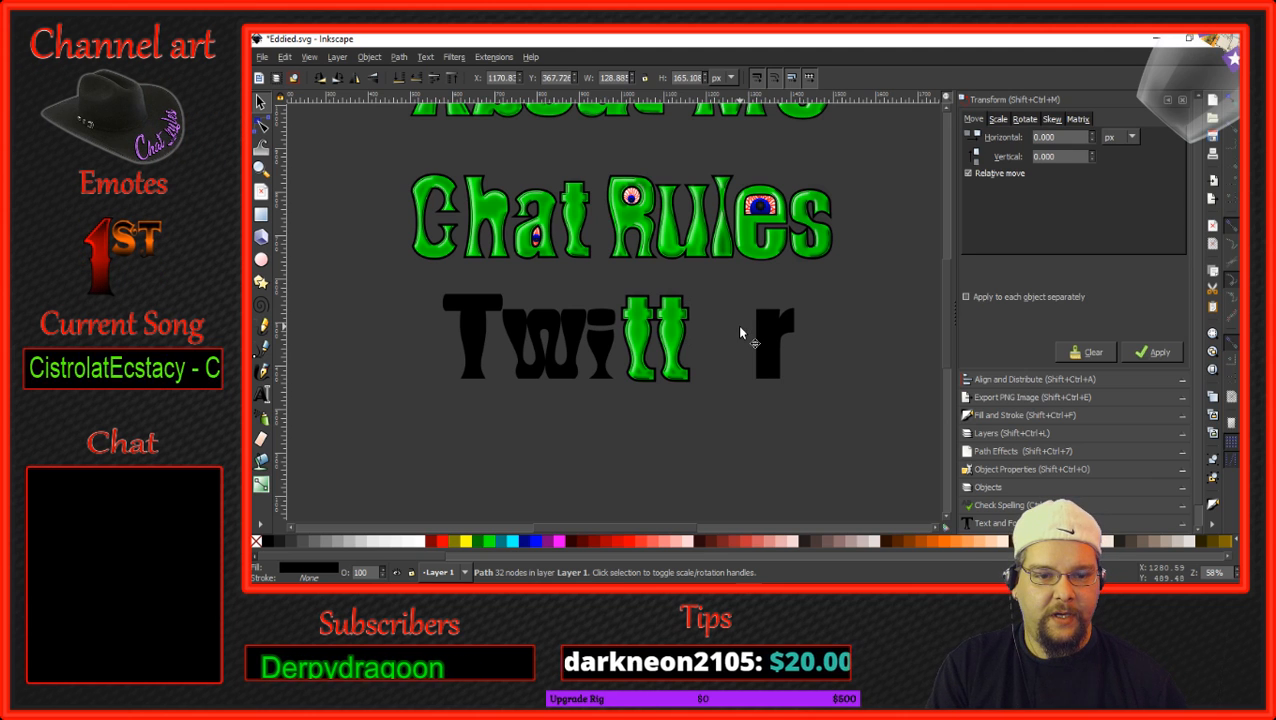
# Select all the pieces of the green e in "Rules", including its eye, and duplicate them.
pyautogui.click(753, 250)
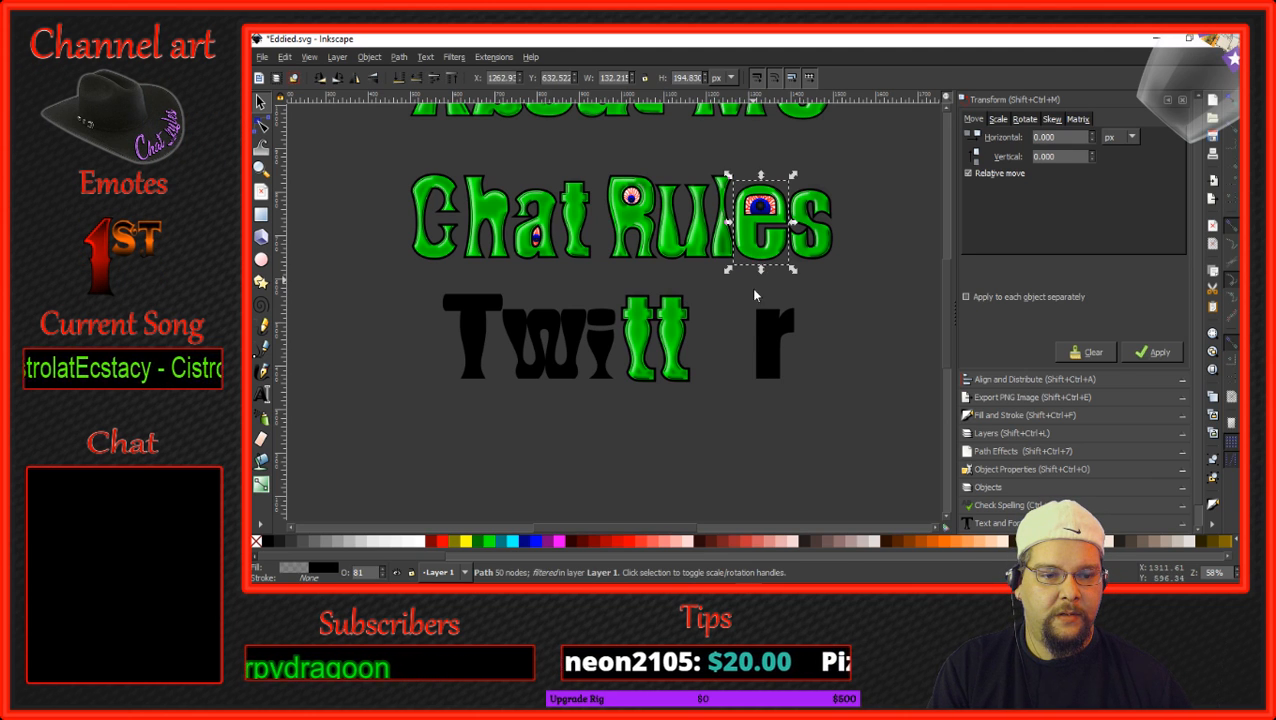
pyautogui.moveTo(730, 286); pyautogui.dragTo(793, 163)
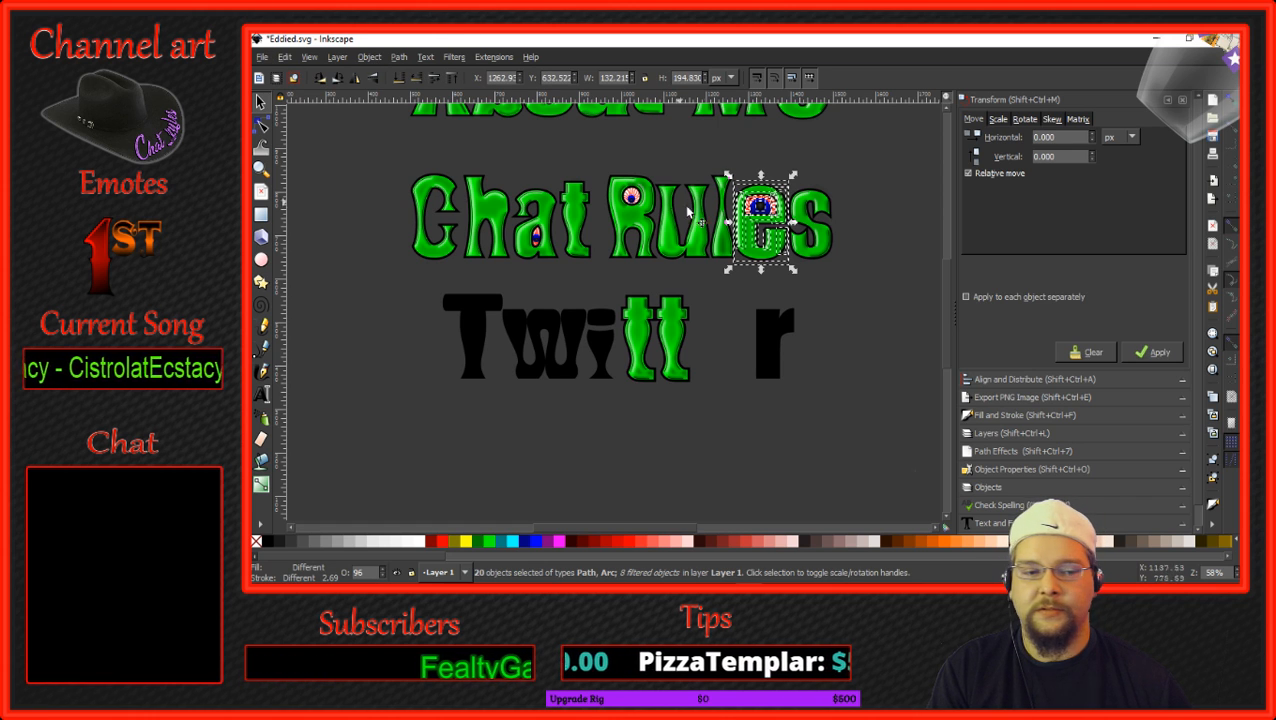
pyautogui.moveTo(773, 216)
pyautogui.mouseDown()
pyautogui.moveTo(770, 243)
pyautogui.moveTo(766, 208)
pyautogui.mouseUp()
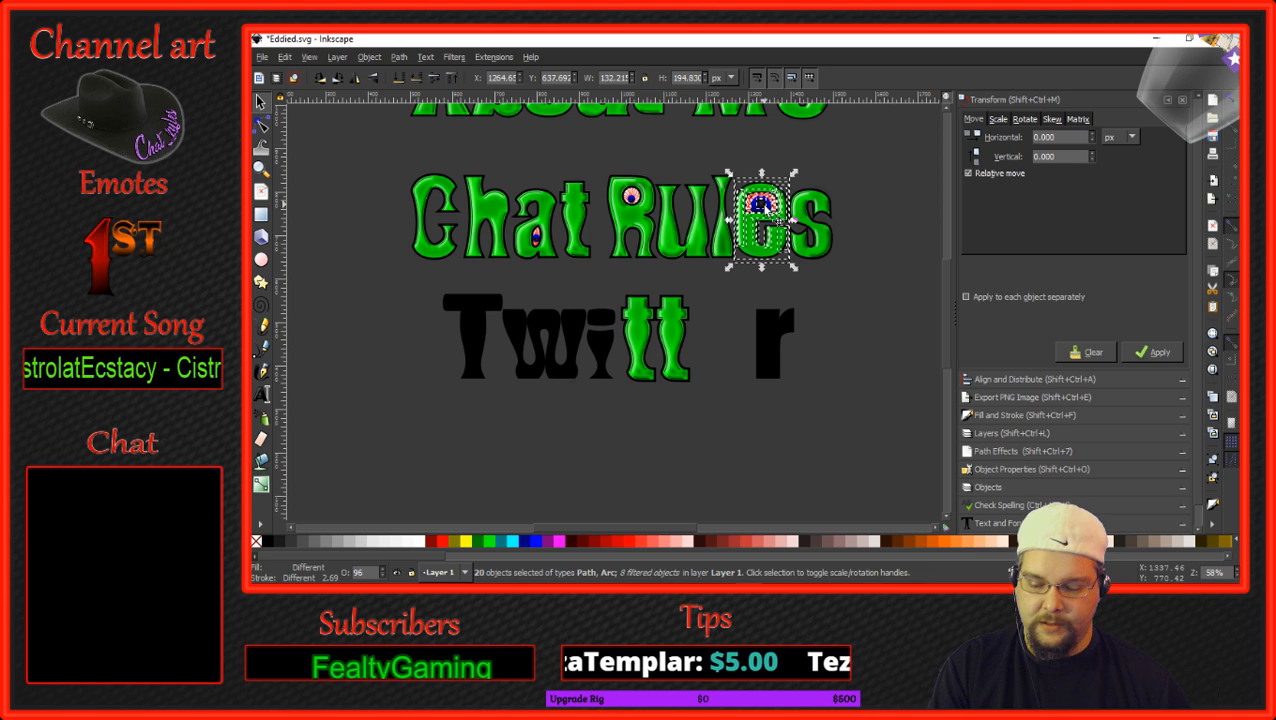
pyautogui.rightClick(766, 208)
pyautogui.click(800, 310)
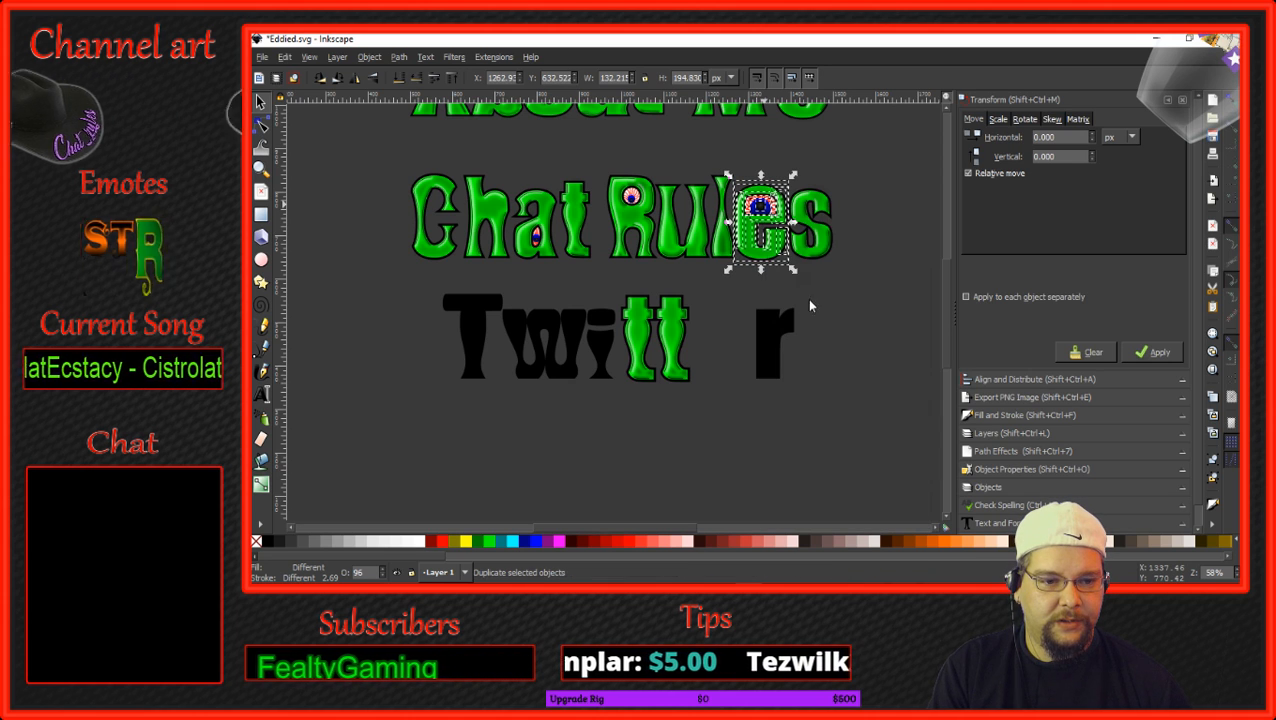
# Move the duplicated green e into the gap between the t's and the r of "Twitter" and group its pieces.
pyautogui.click(762, 207)
pyautogui.moveTo(763, 208); pyautogui.dragTo(722, 322)
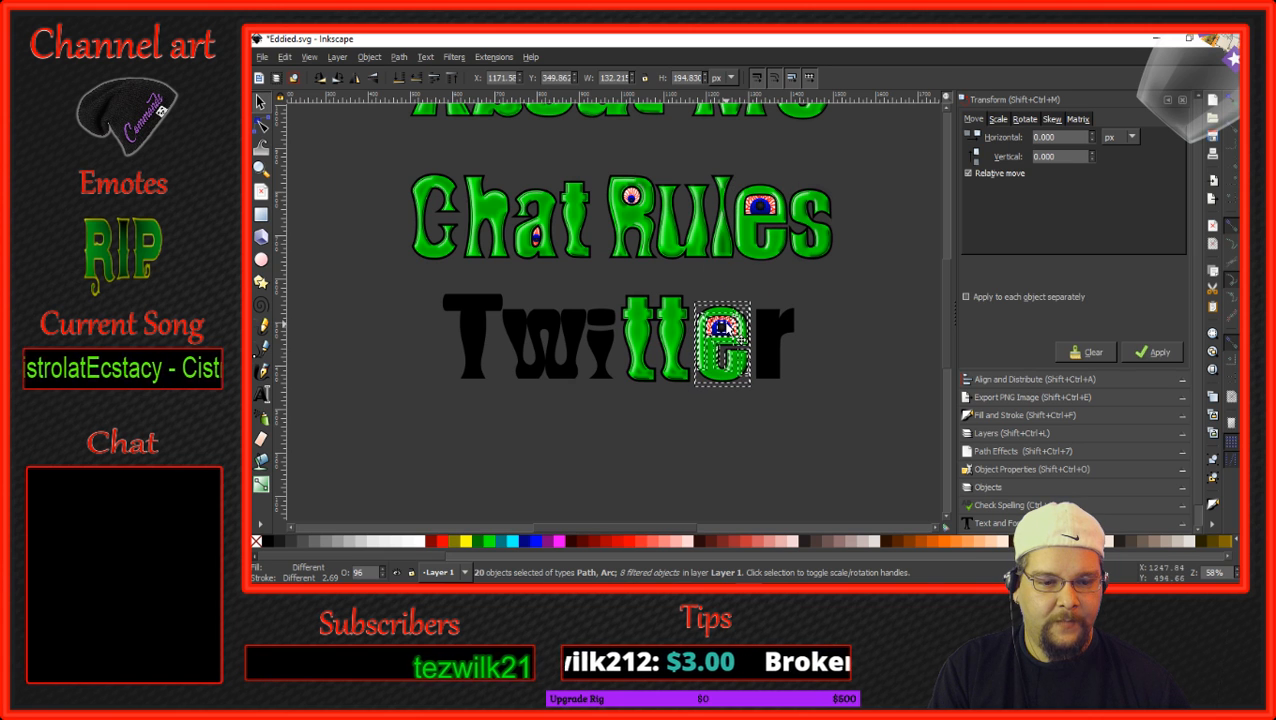
pyautogui.click(369, 57)
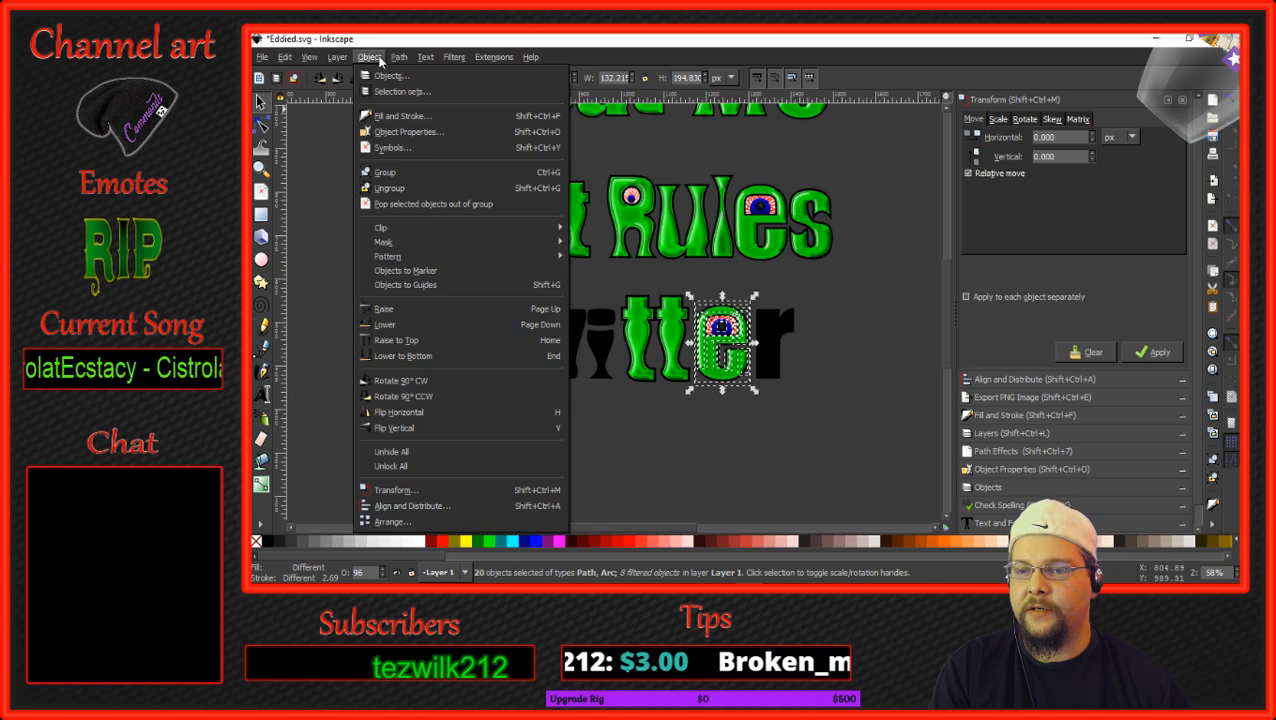
pyautogui.click(394, 173)
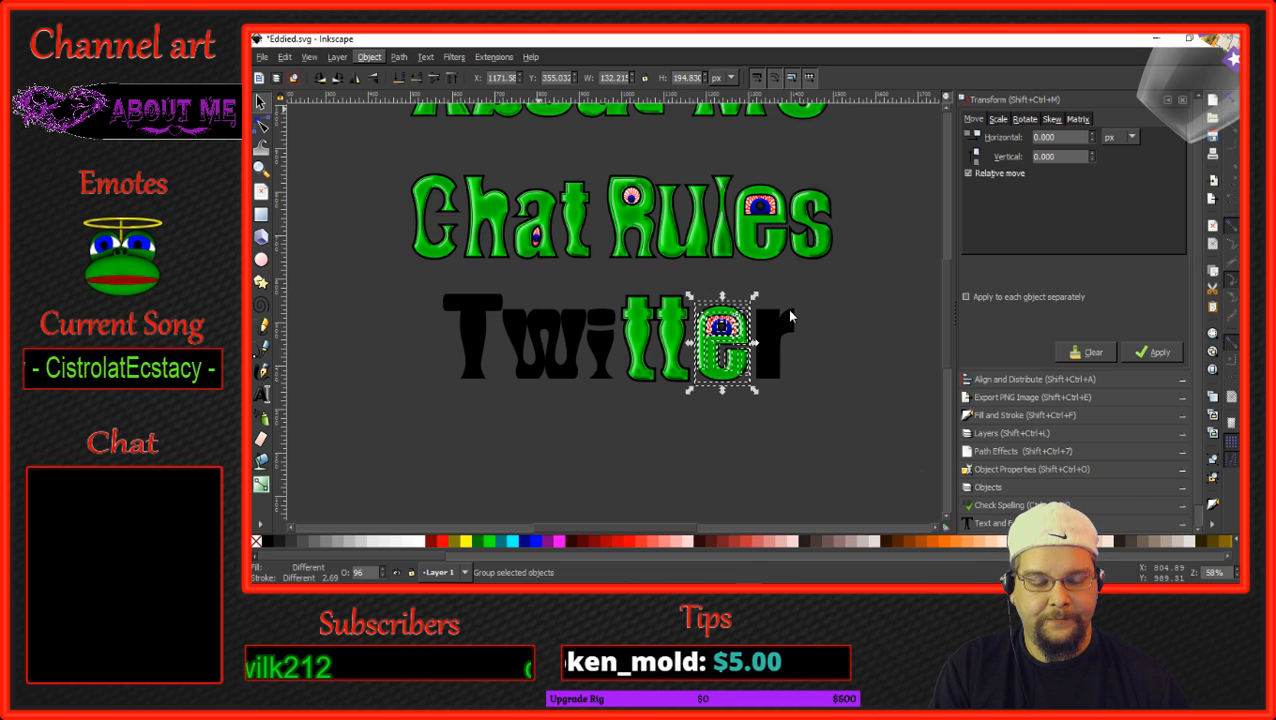
# Enlarge the grouped green e to about 137 × 202 px and nudge it into line beside the second green t.
pyautogui.moveTo(721, 344); pyautogui.dragTo(718, 344)
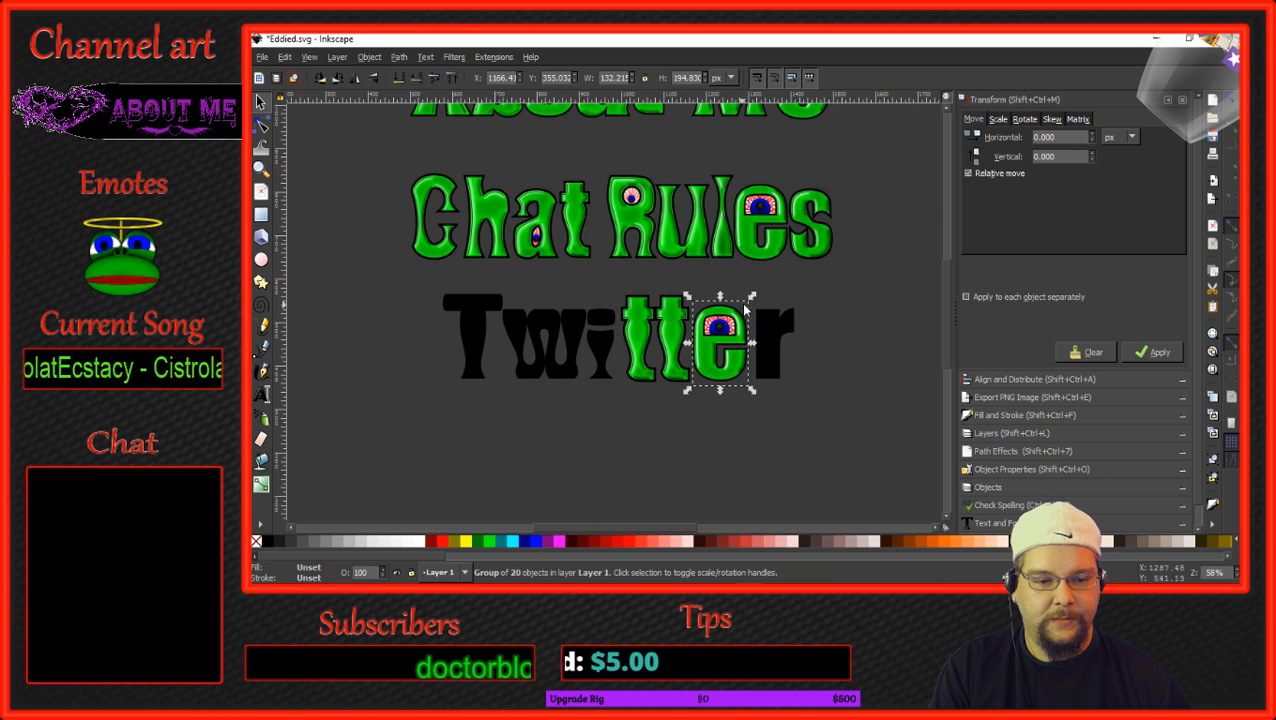
pyautogui.moveTo(750, 296); pyautogui.dragTo(756, 292)
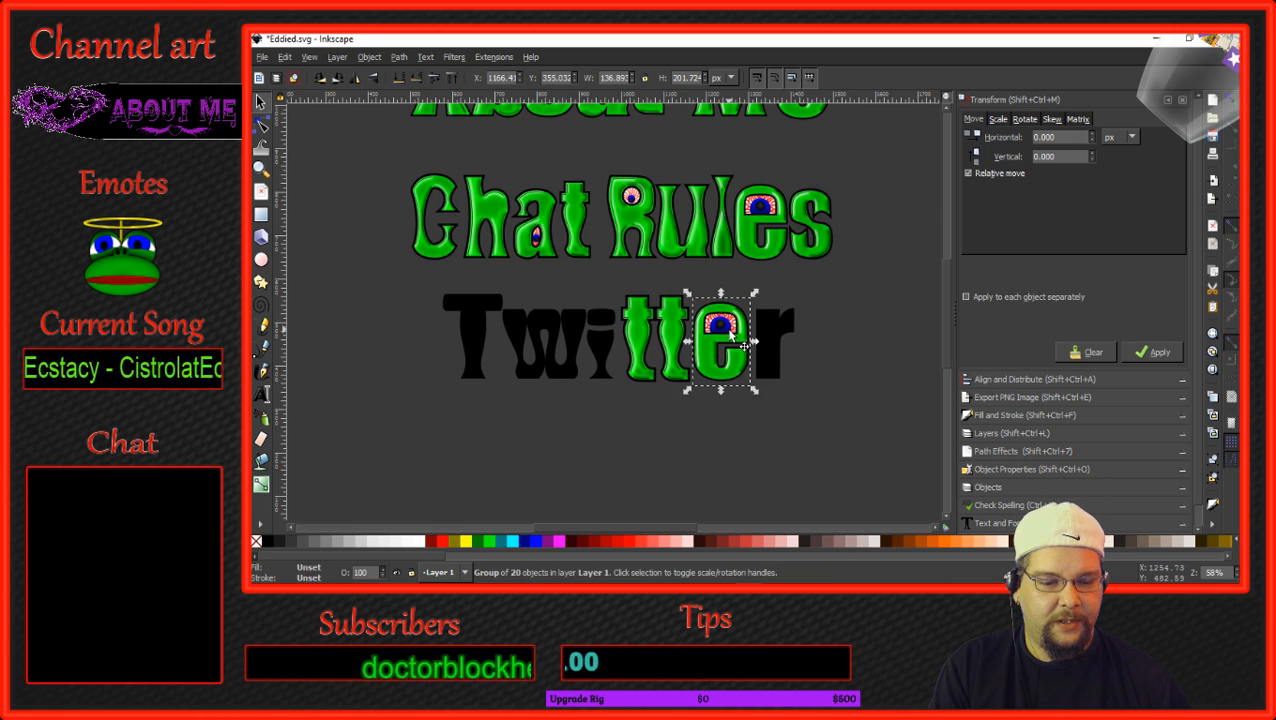
pyautogui.moveTo(731, 338); pyautogui.dragTo(733, 342)
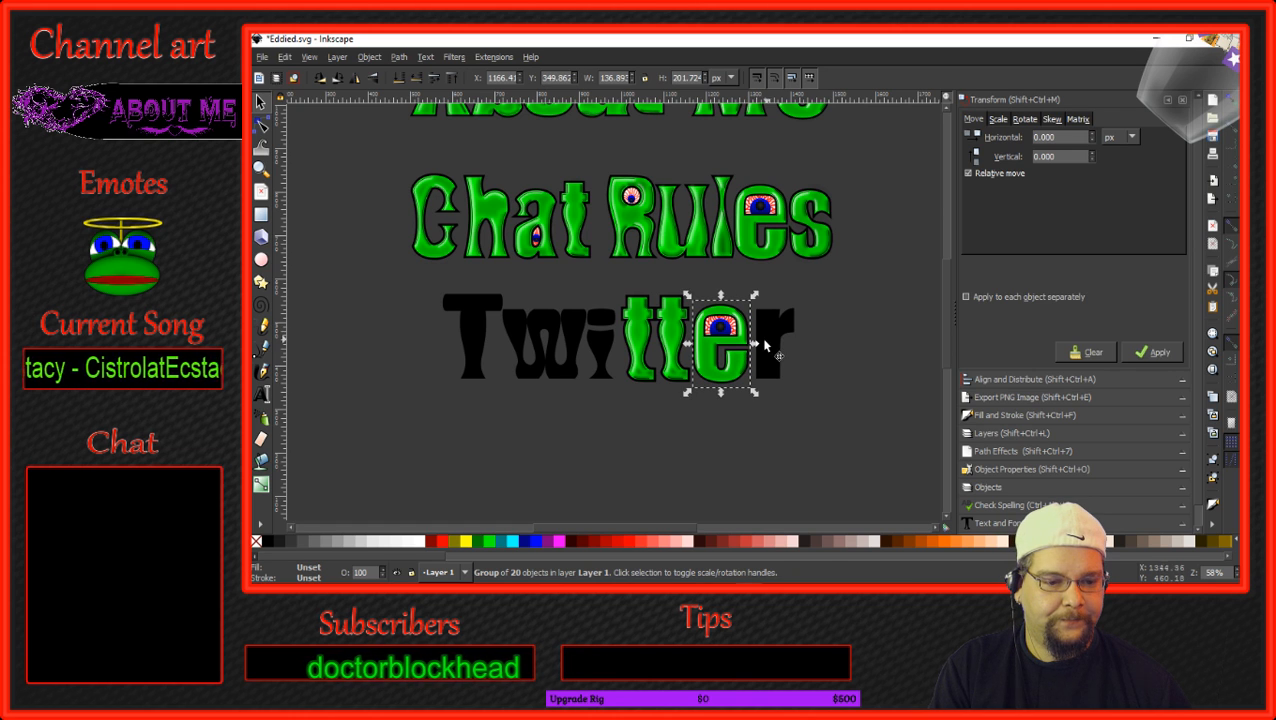
# Compare the black r with the finished green lettering and ungroup the green e in "Twitter".
pyautogui.click(779, 351)
pyautogui.scroll(4, 797, 355)
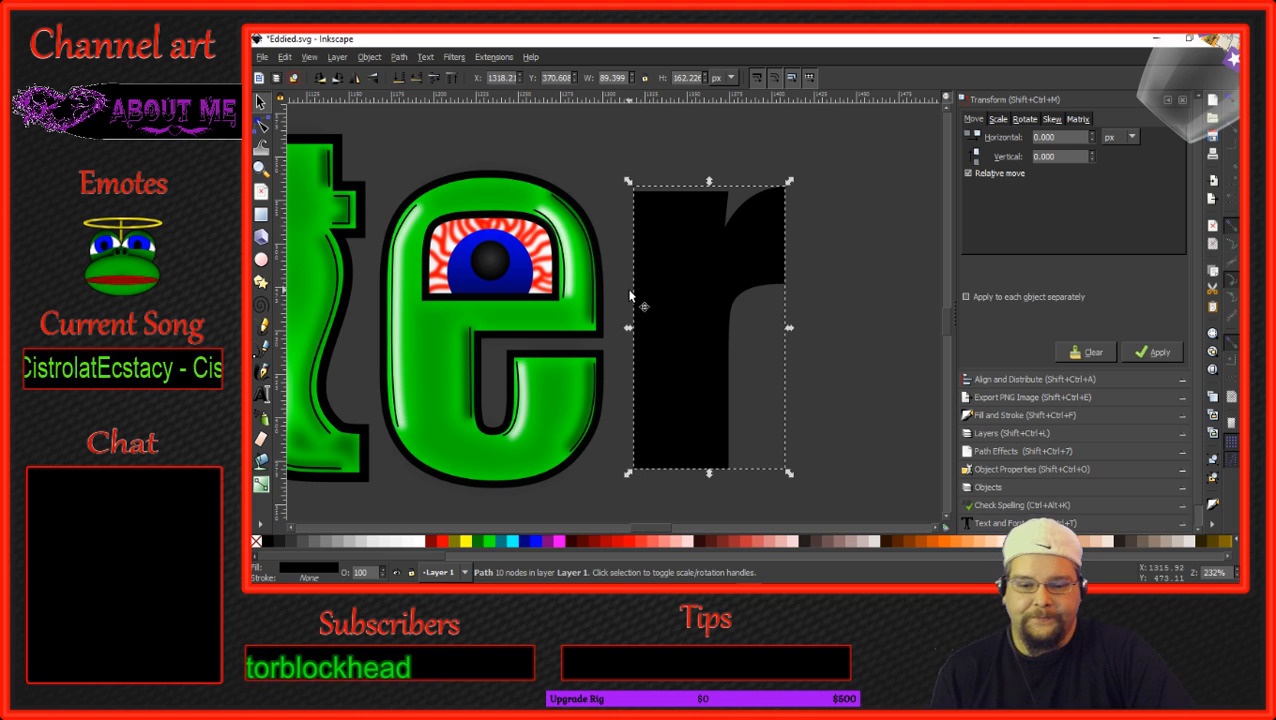
pyautogui.scroll(-3, 543, 310)
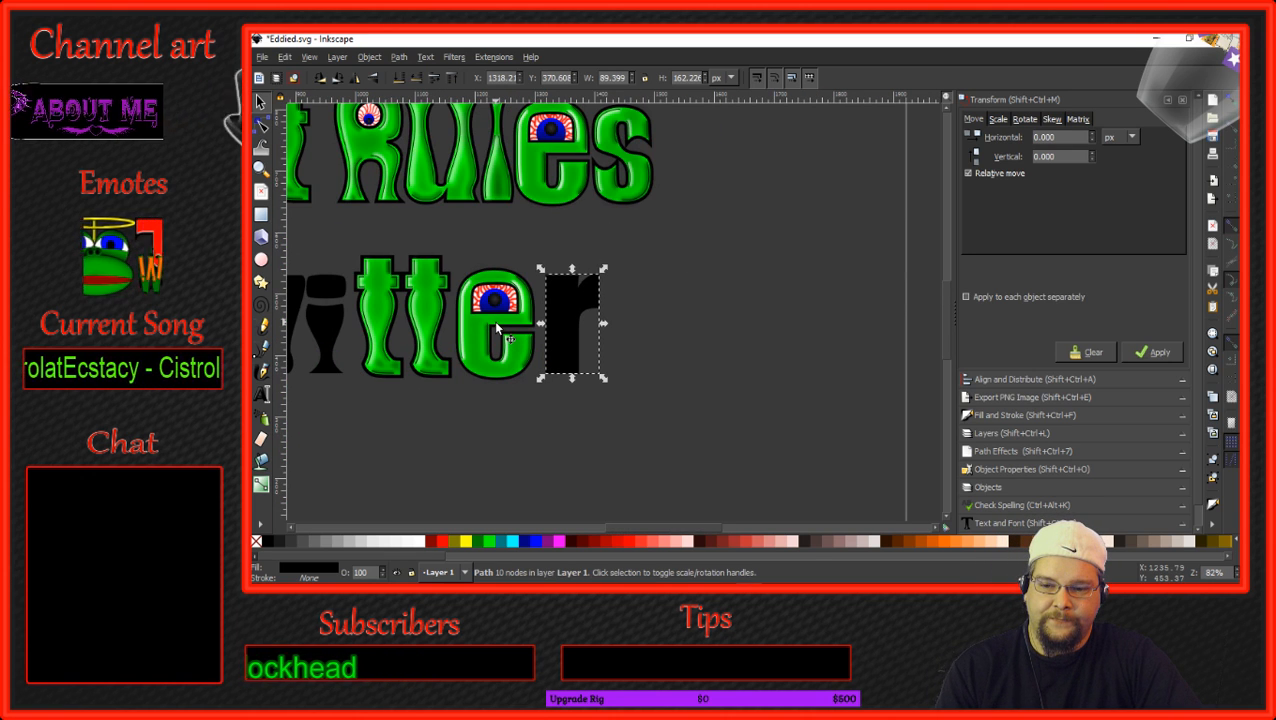
pyautogui.scroll(-2, 470, 314)
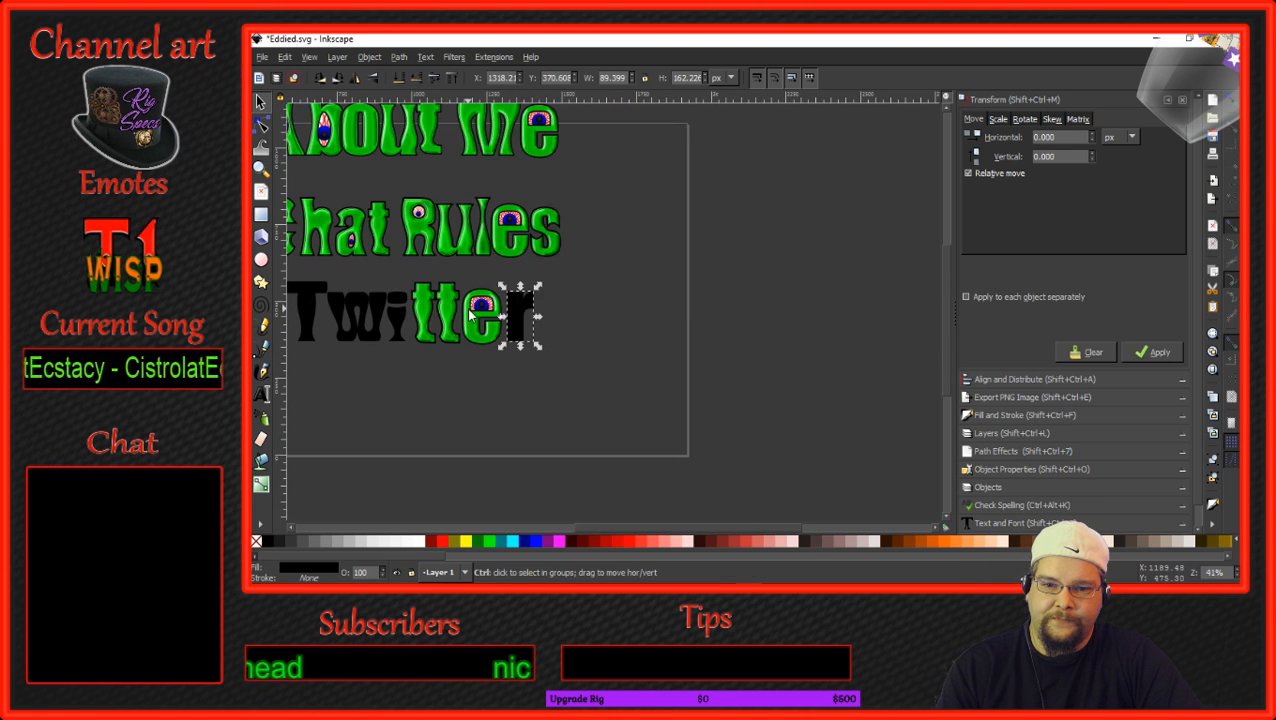
pyautogui.scroll(-1, 470, 314)
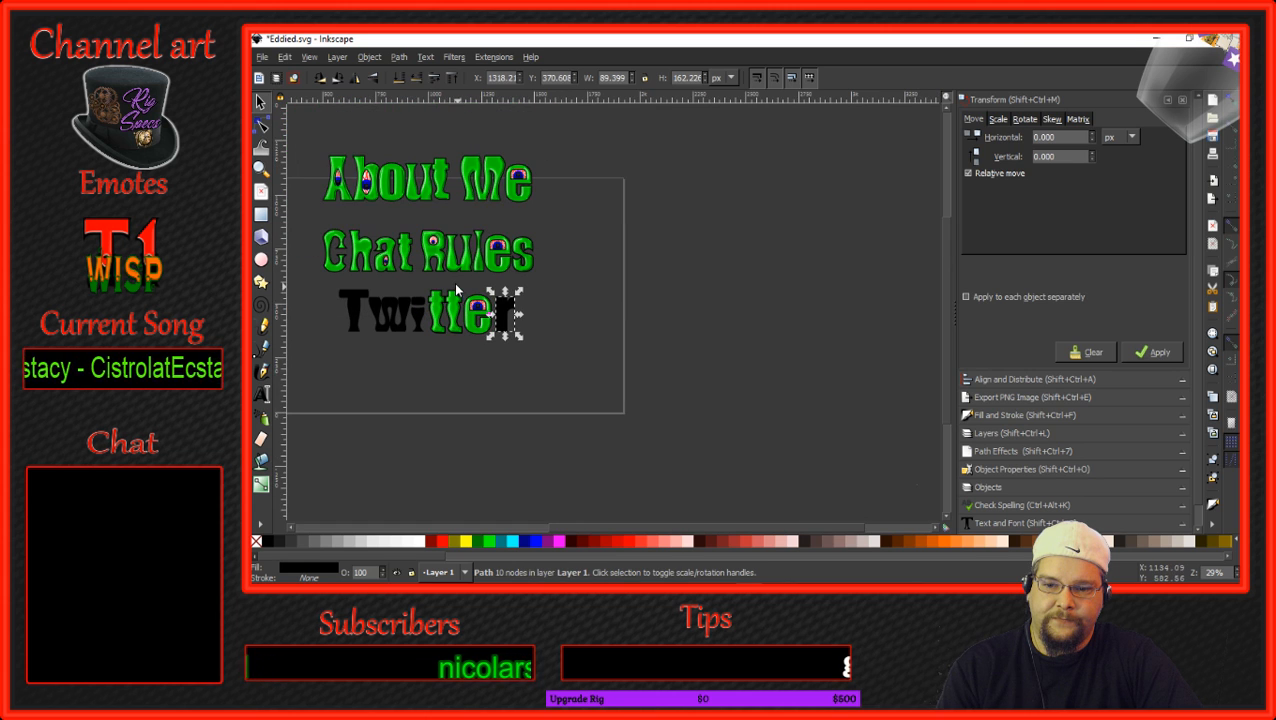
pyautogui.scroll(4, 500, 300)
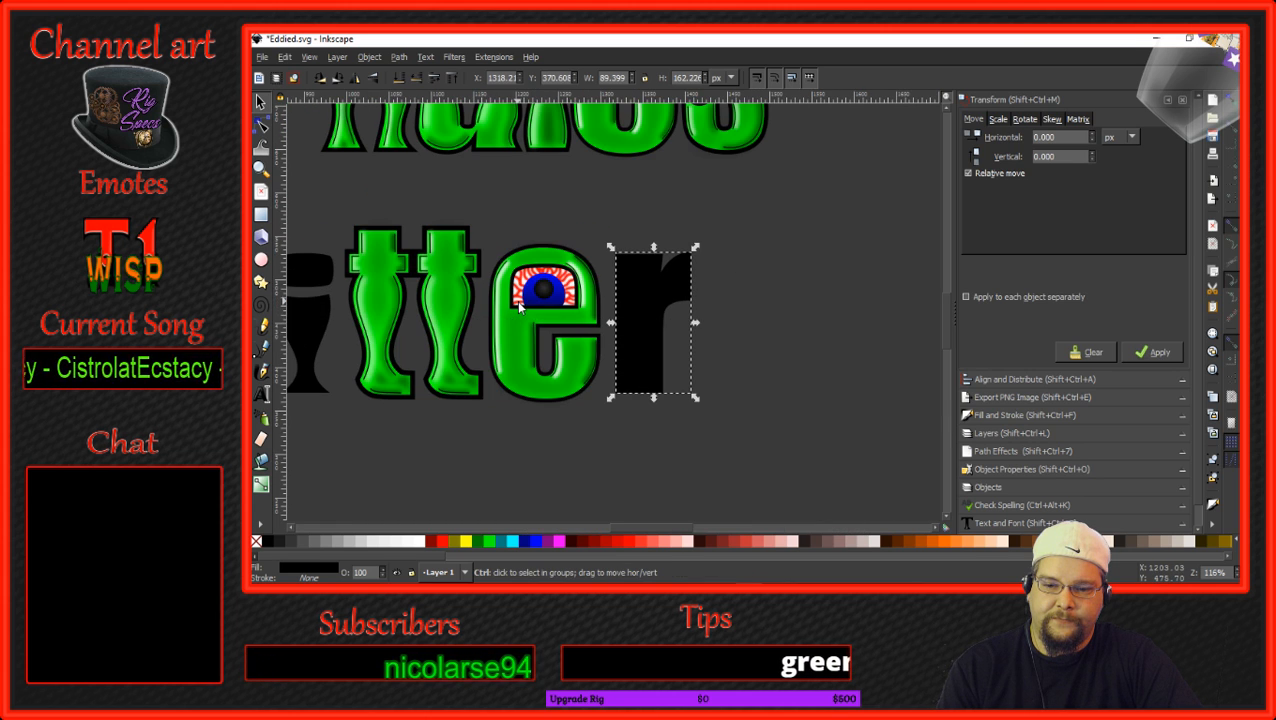
pyautogui.click(509, 326)
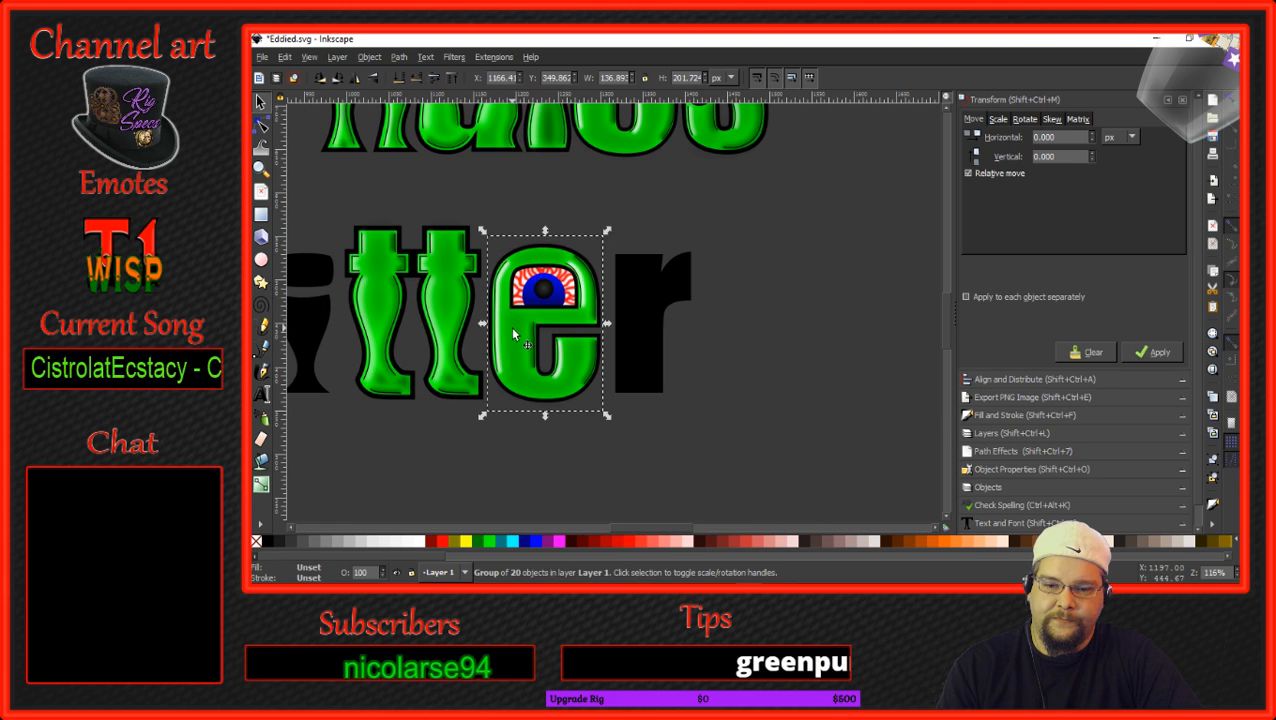
pyautogui.click(369, 57)
pyautogui.click(392, 188)
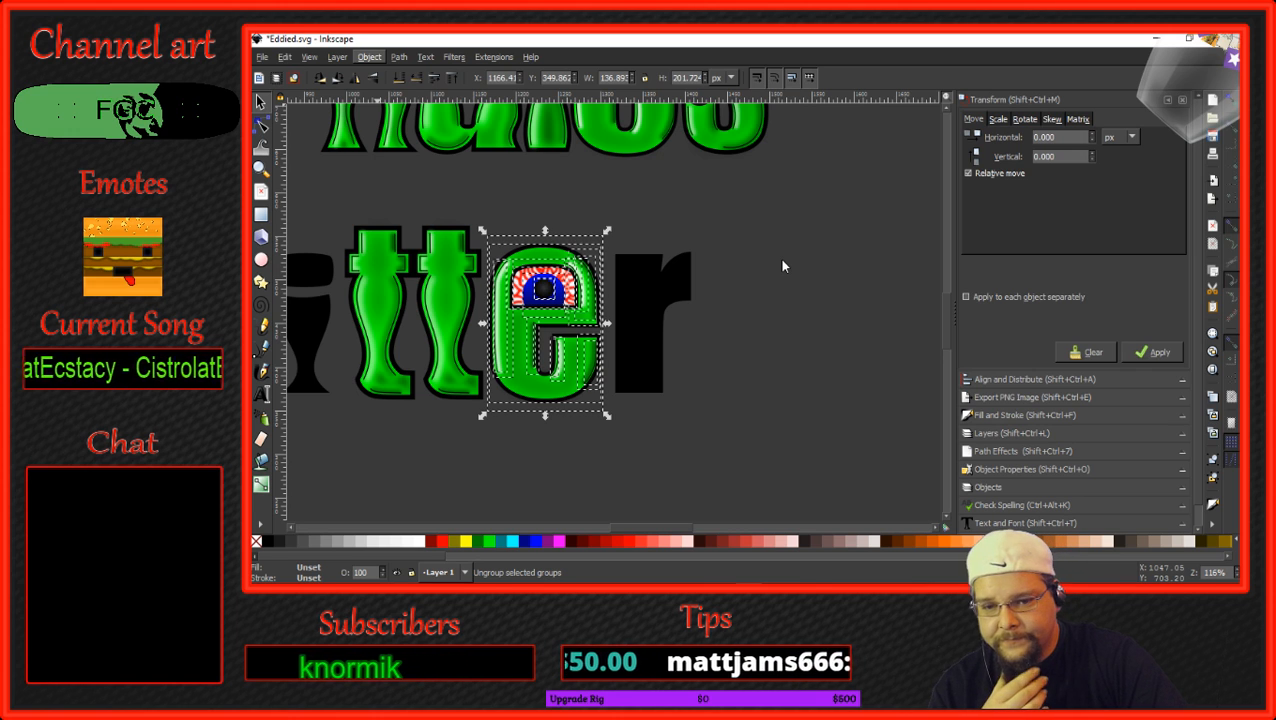
# Move the blurred dark shading overlay off the green e to the empty area beside the r.
pyautogui.click(783, 265)
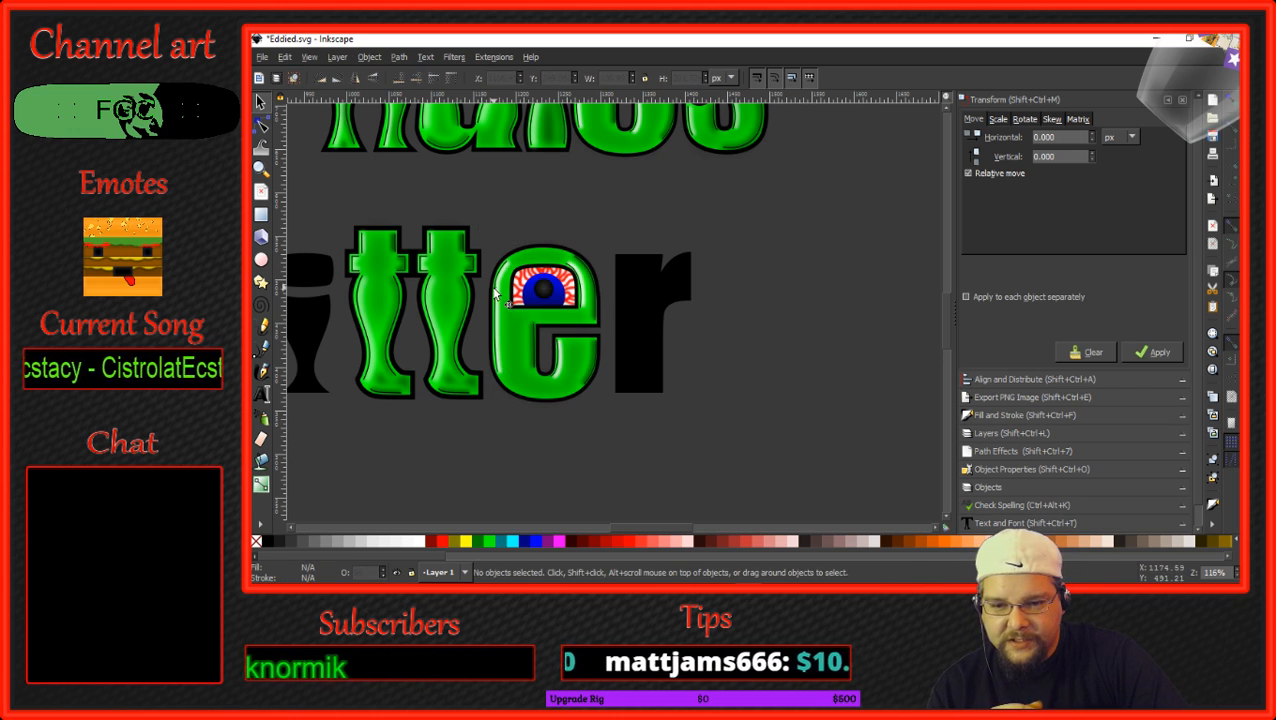
pyautogui.click(500, 293)
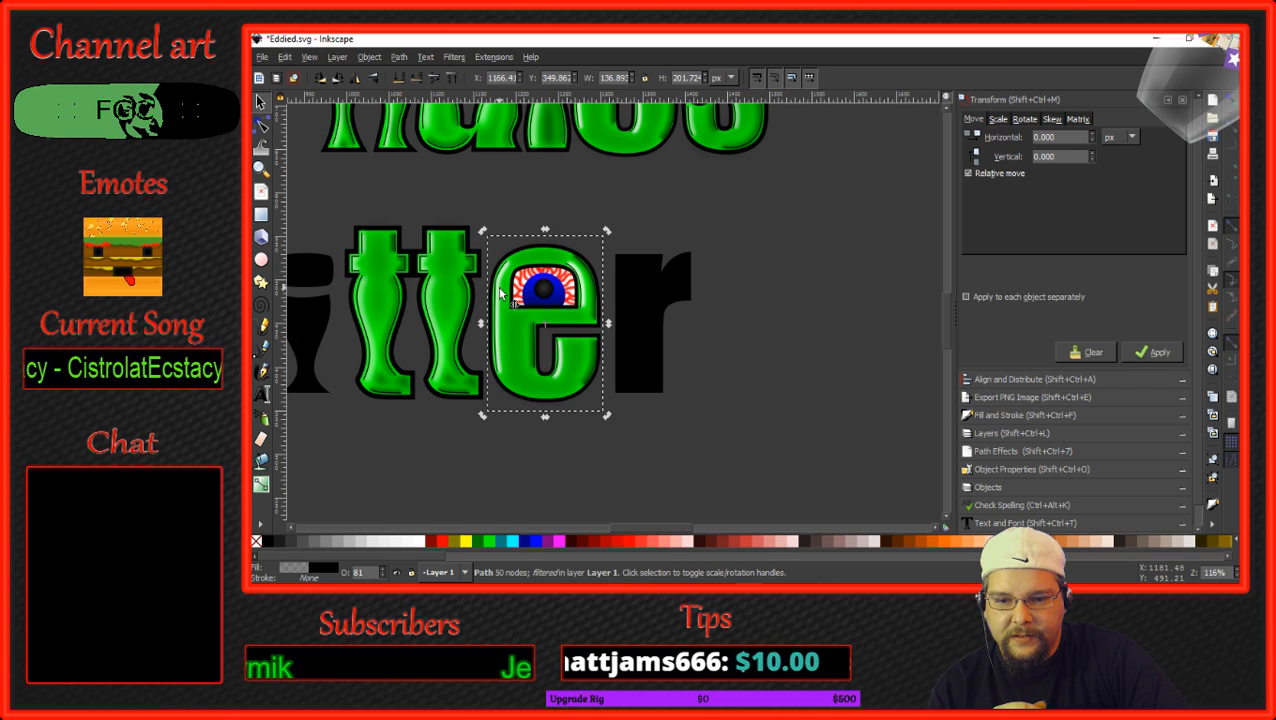
pyautogui.press('Escape')
pyautogui.click(501, 298)
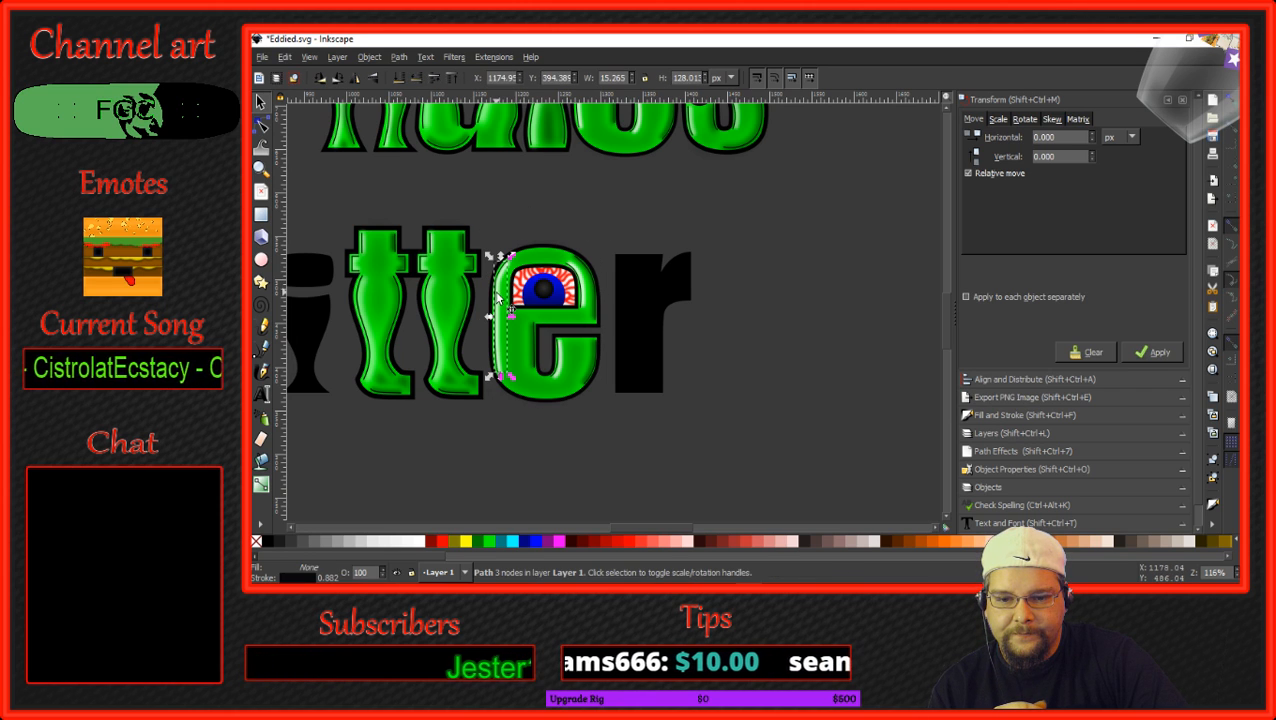
pyautogui.moveTo(499, 302); pyautogui.dragTo(707, 395)
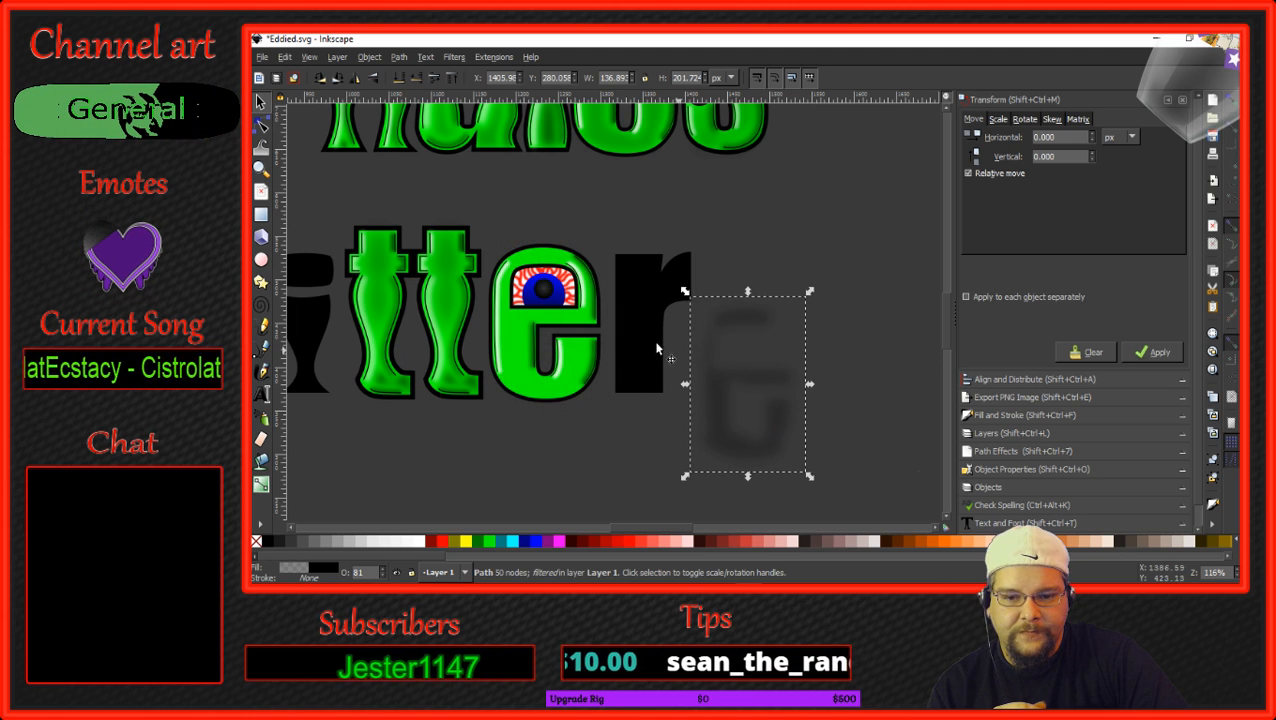
# Set the white highlight along the e's left side to 80% opacity and put its thin black accent line back in place.
pyautogui.click(503, 308)
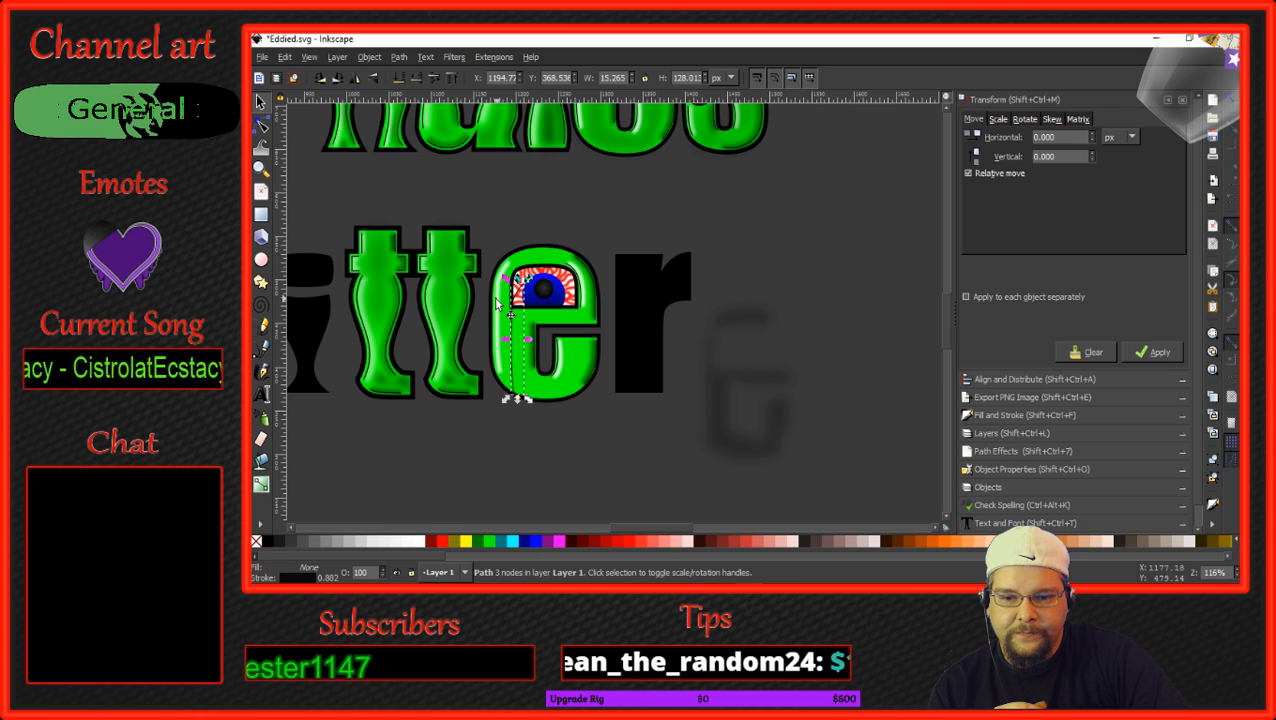
pyautogui.keyDown('alt'); pyautogui.click(497, 303); pyautogui.keyUp('alt')
pyautogui.click(1025, 415)
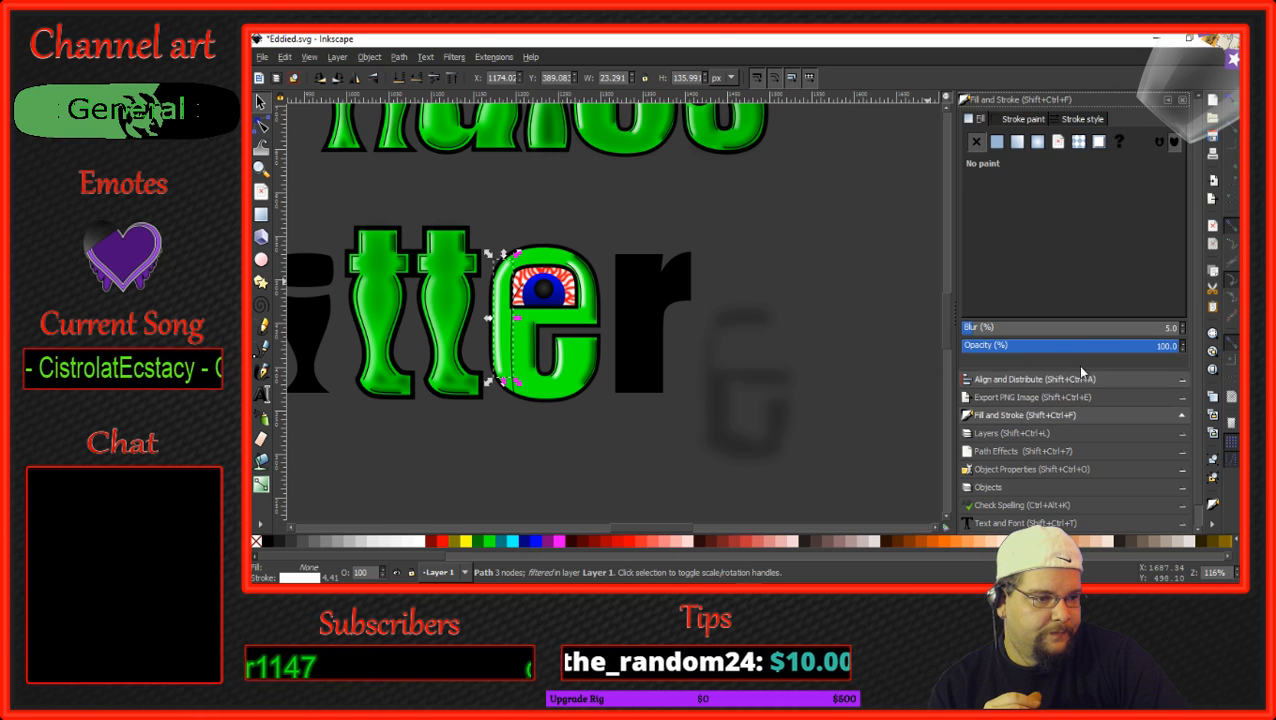
pyautogui.click(1182, 349)
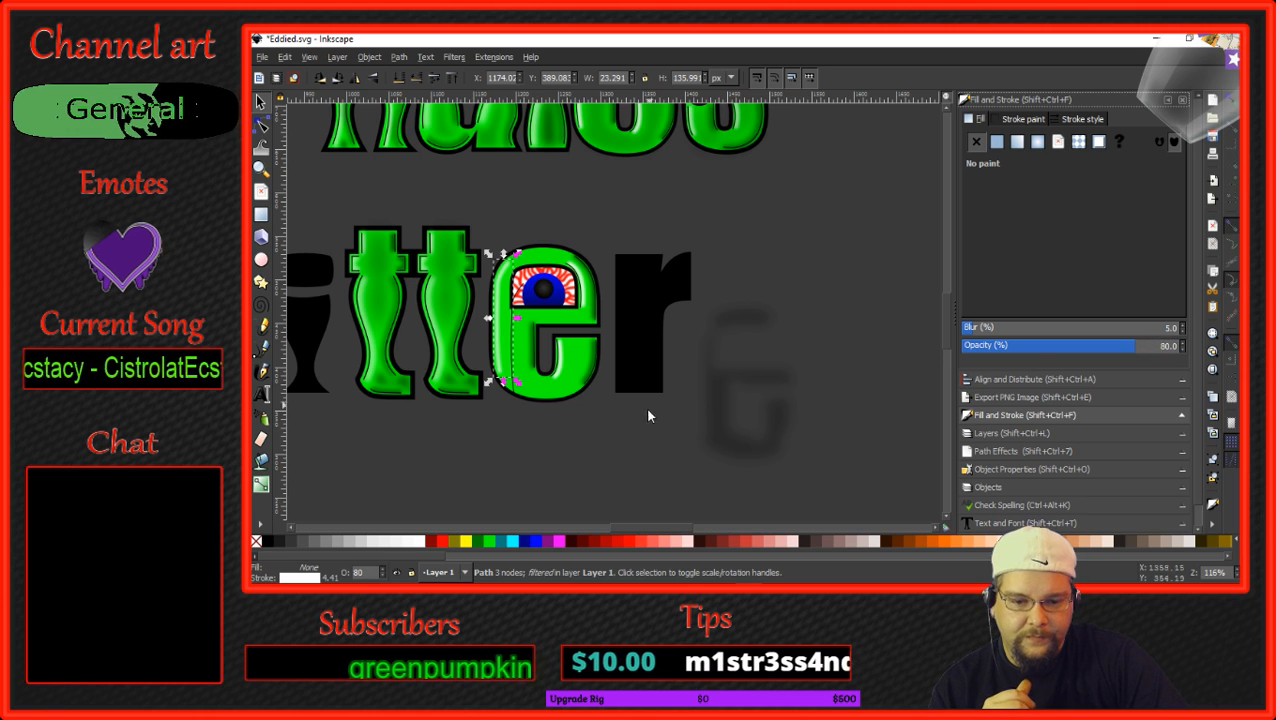
pyautogui.click(517, 410)
pyautogui.moveTo(512, 387); pyautogui.dragTo(497, 362)
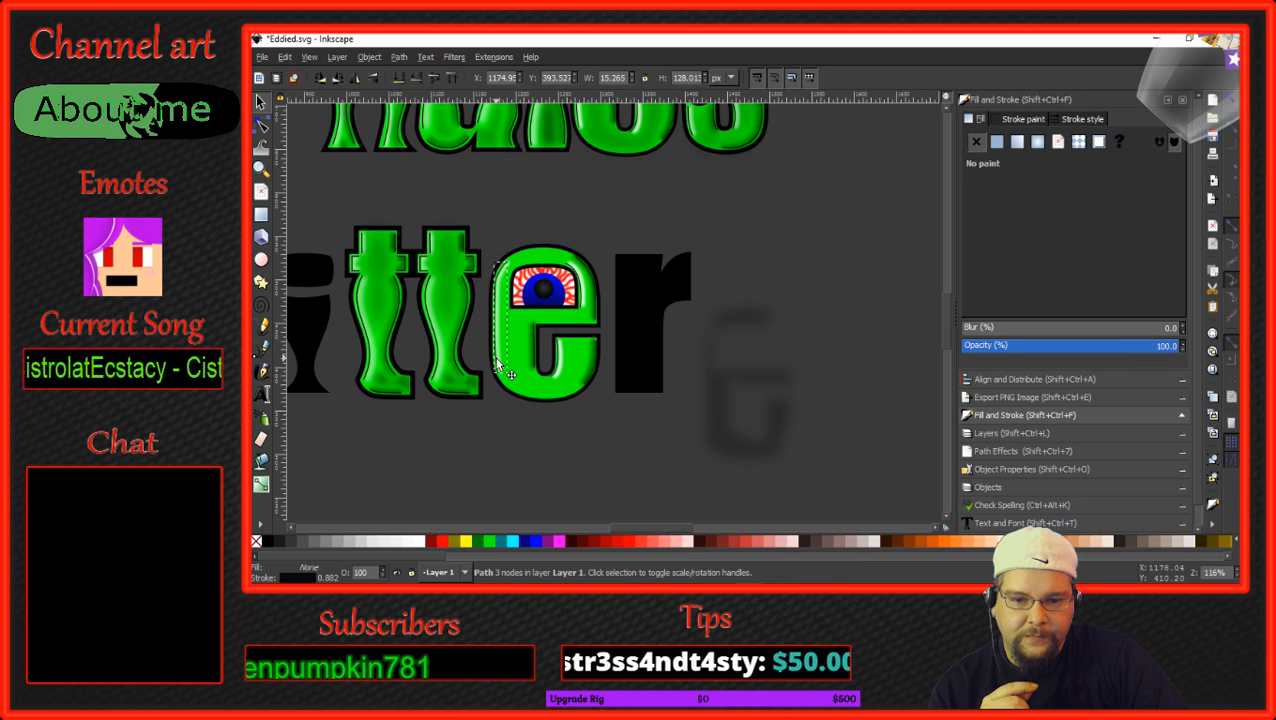
# Lower the white highlight on the e's upper right curve to about 82% opacity and return its black accent line to the letter.
pyautogui.click(584, 289)
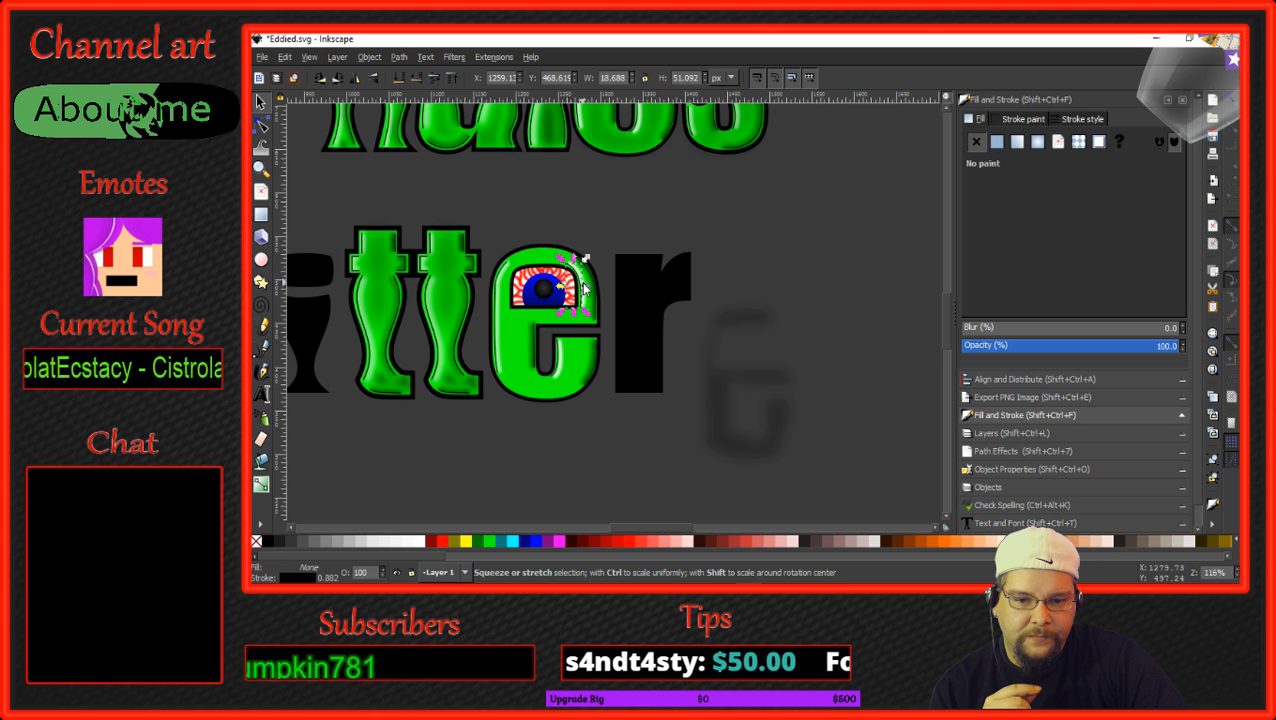
pyautogui.moveTo(584, 286); pyautogui.dragTo(614, 209)
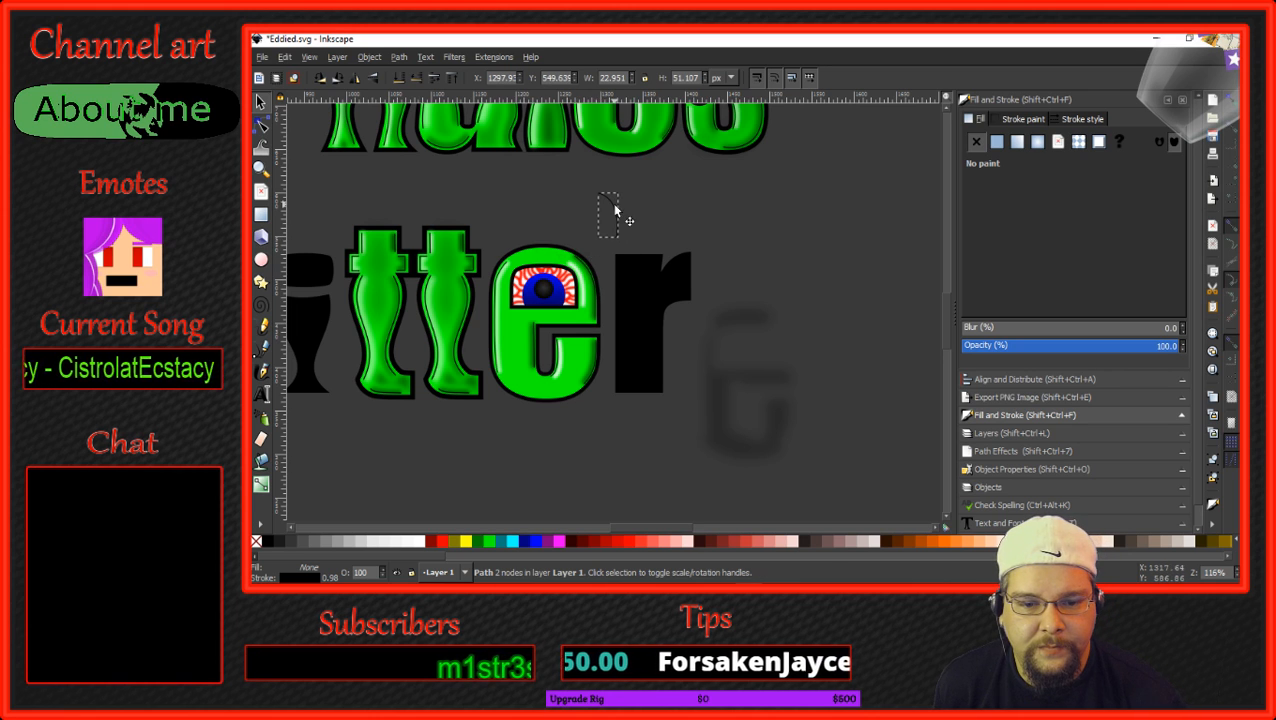
pyautogui.click(580, 276)
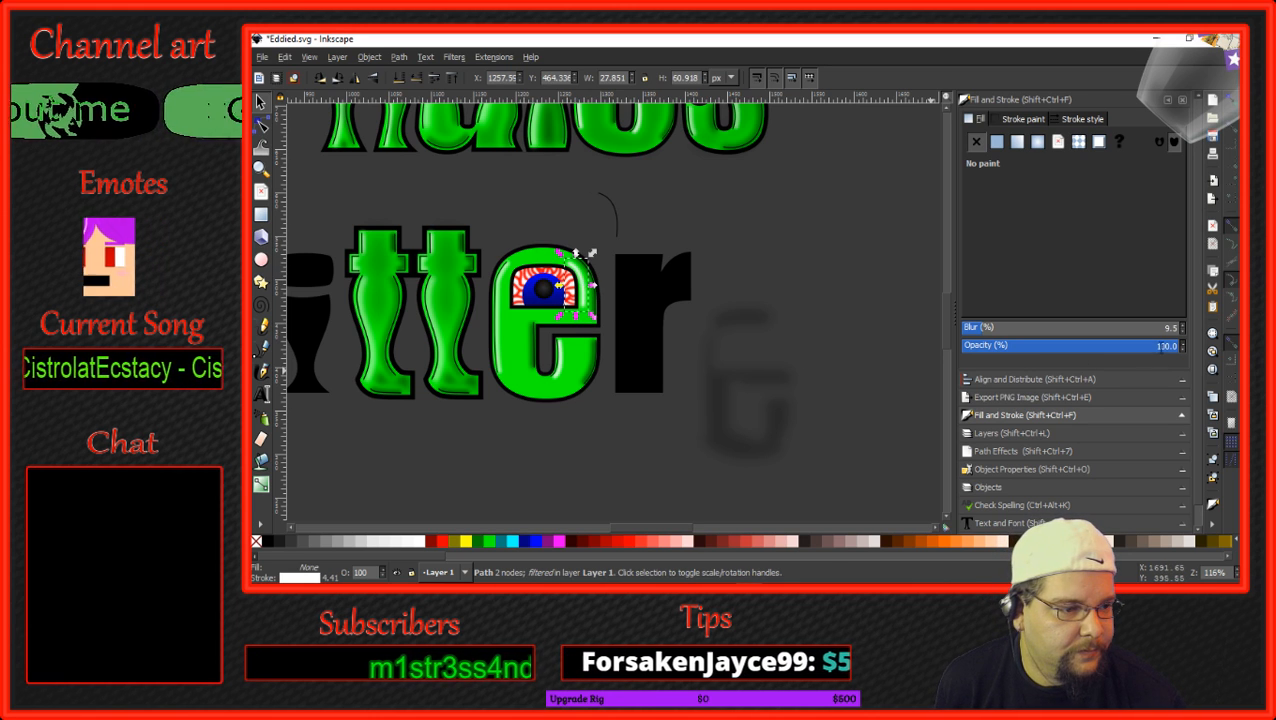
pyautogui.moveTo(1153, 349); pyautogui.dragTo(1164, 346)
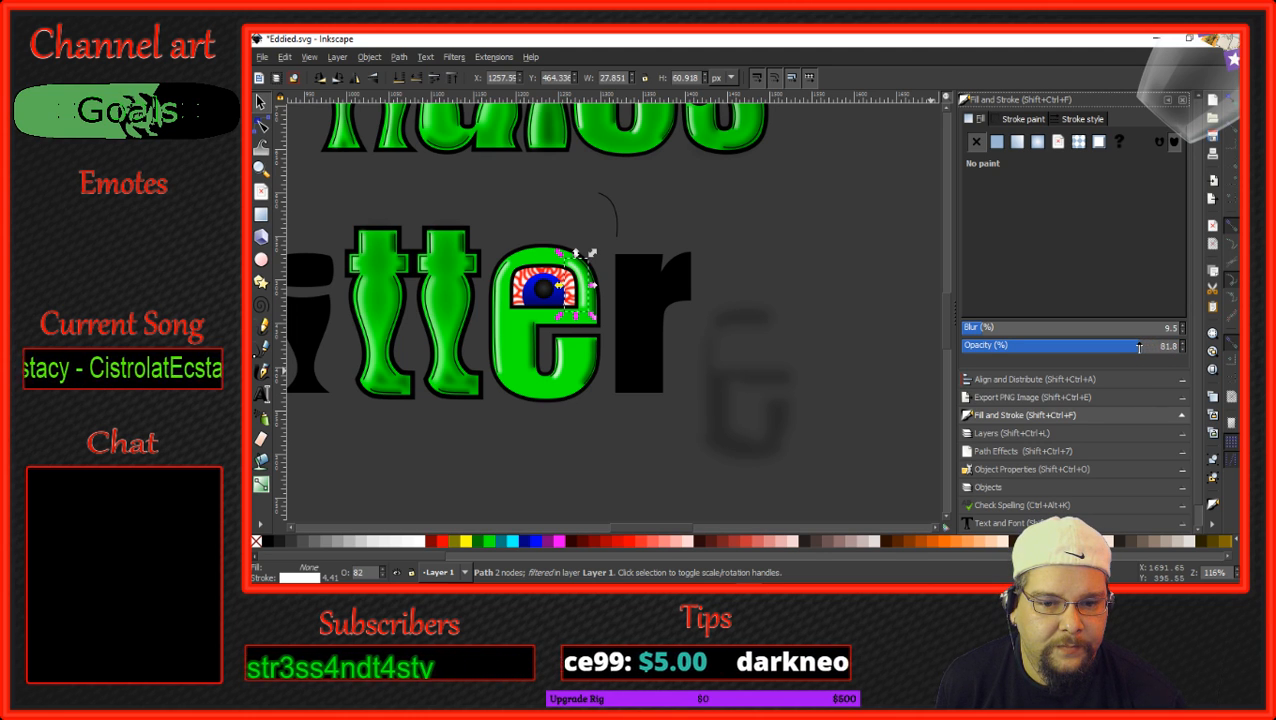
pyautogui.moveTo(616, 220); pyautogui.dragTo(596, 305)
# Move the blurred shading overlay back over the green e, aligned with its outline.
pyautogui.click(744, 387)
pyautogui.moveTo(744, 387)
pyautogui.mouseDown()
pyautogui.moveTo(638, 336)
pyautogui.moveTo(560, 340)
pyautogui.moveTo(563, 316)
pyautogui.mouseUp()
pyautogui.click(718, 360)
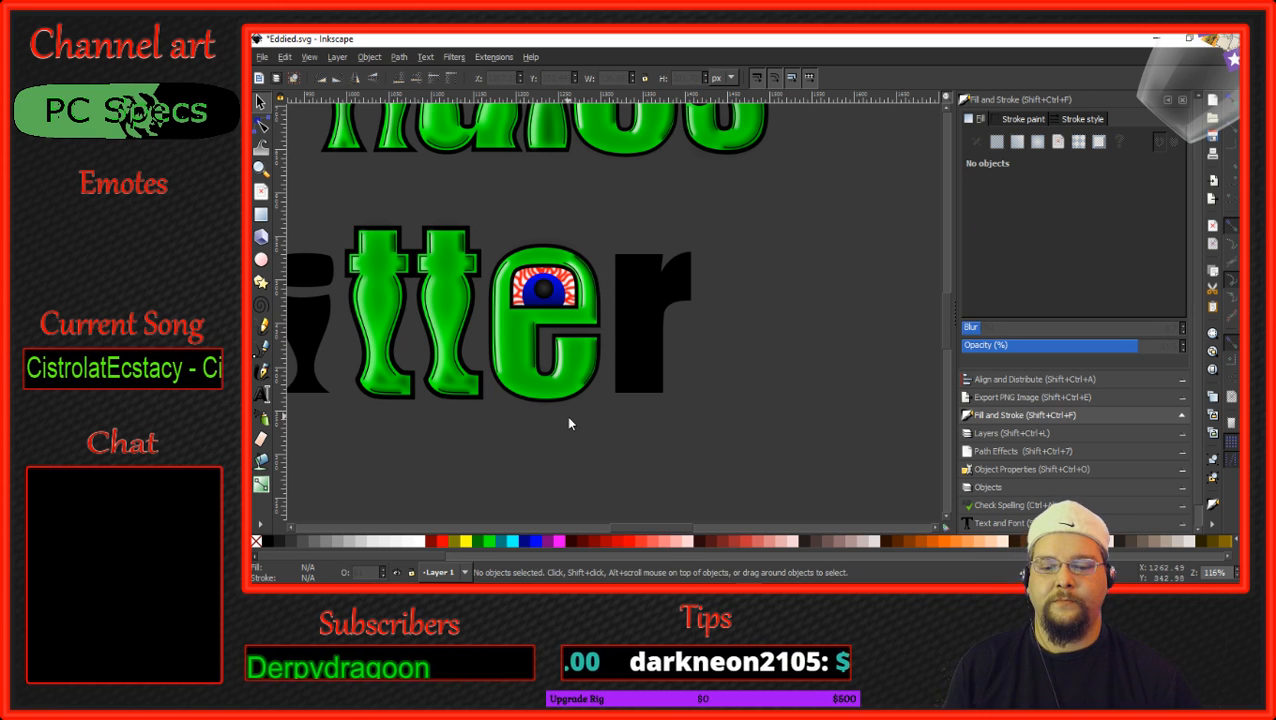
# Select all the pieces of the green e in "Twitter" and group them again.
pyautogui.scroll(-2, 508, 200)
pyautogui.moveTo(500, 197); pyautogui.dragTo(565, 343)
pyautogui.click(369, 57)
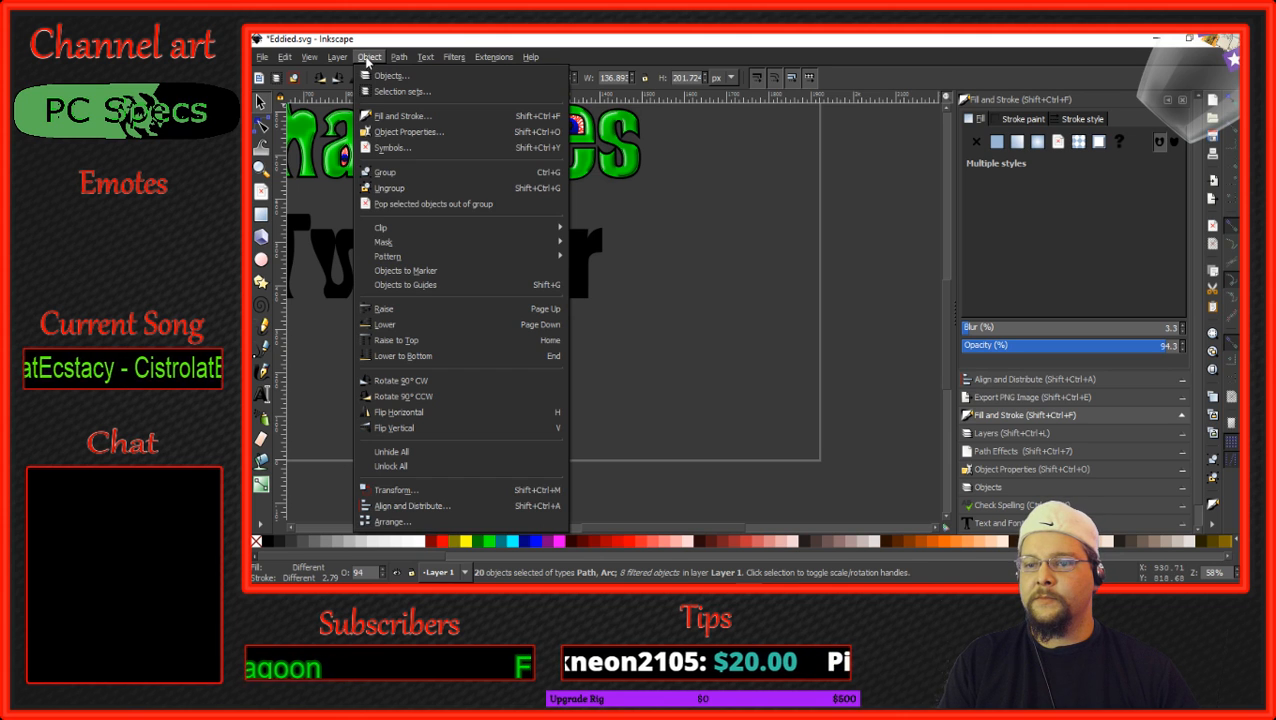
pyautogui.click(404, 176)
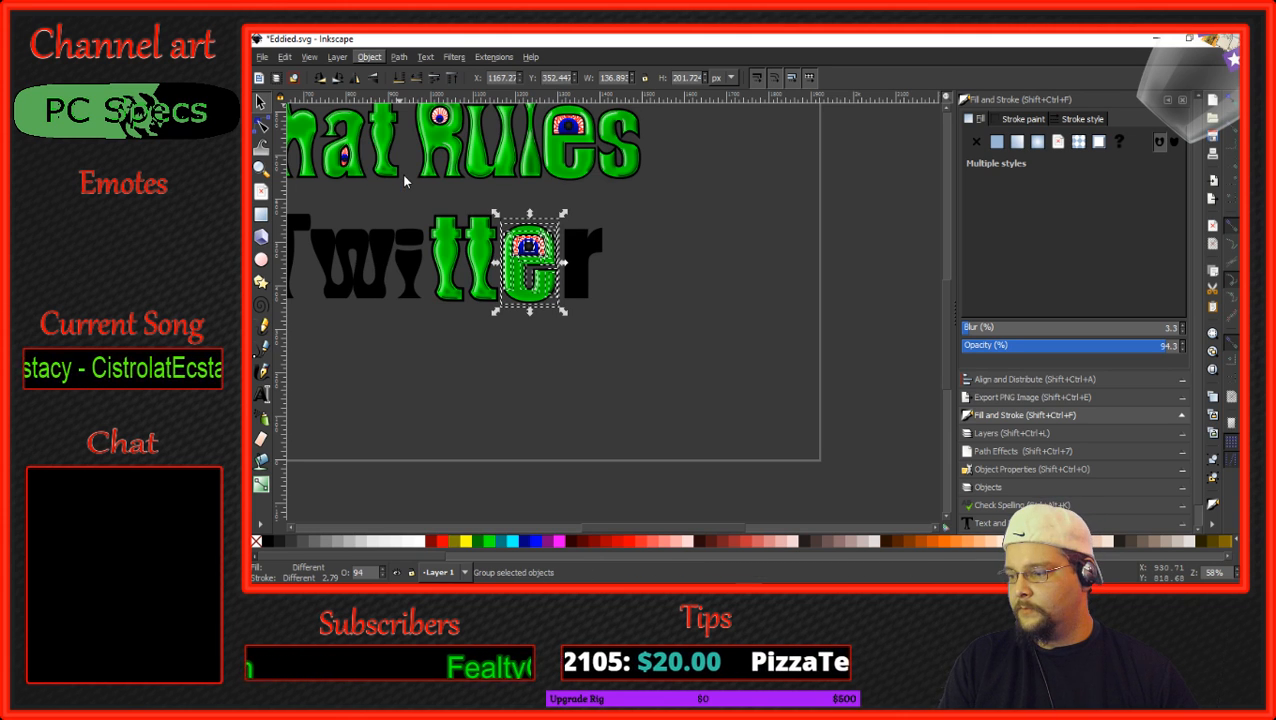
pyautogui.click(570, 371)
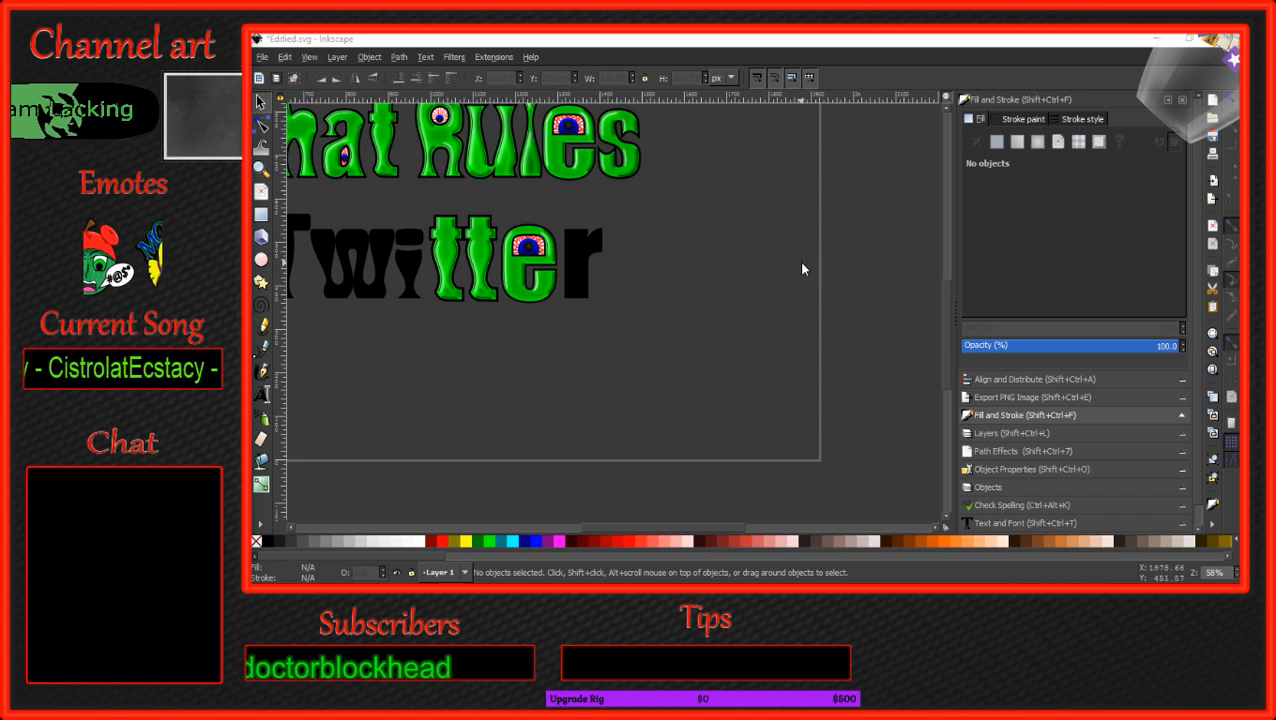
# Bend the straight left edge of the black r into a wave that bulges near the top and narrows above the foot.
pyautogui.keyDown('ctrl'); pyautogui.scroll(4, 571, 254); pyautogui.keyUp('ctrl')
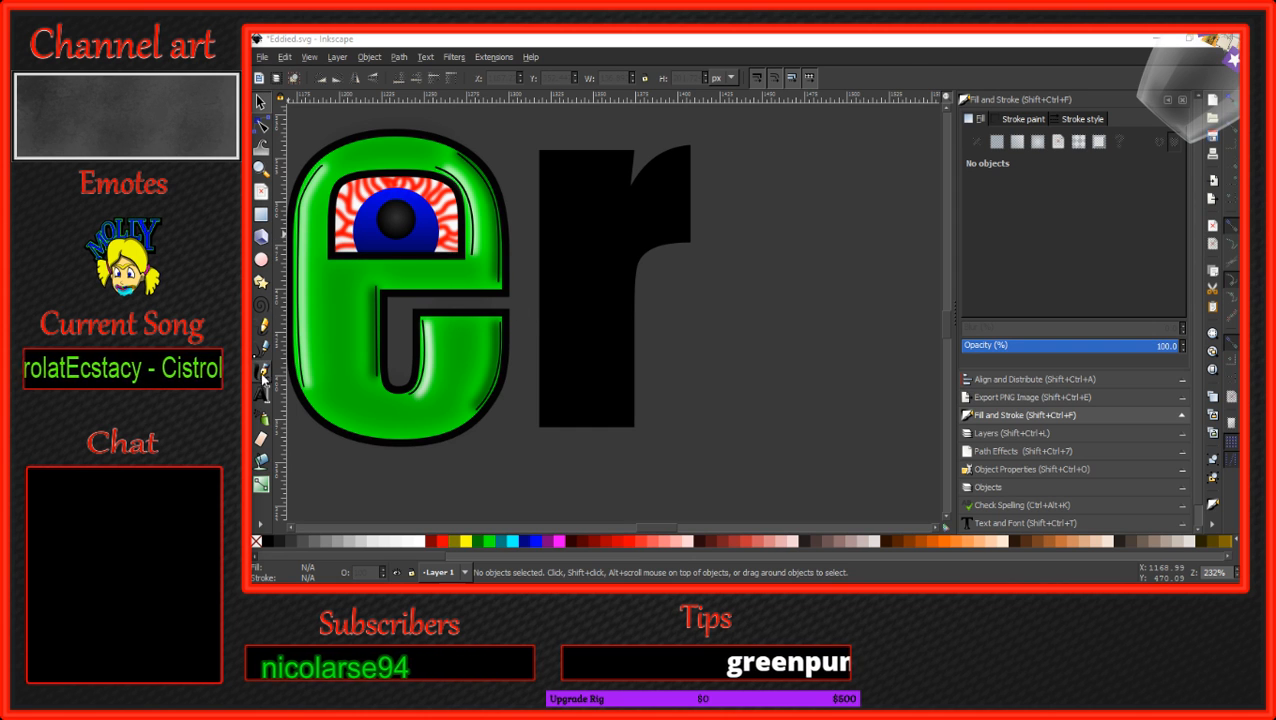
pyautogui.click(262, 126)
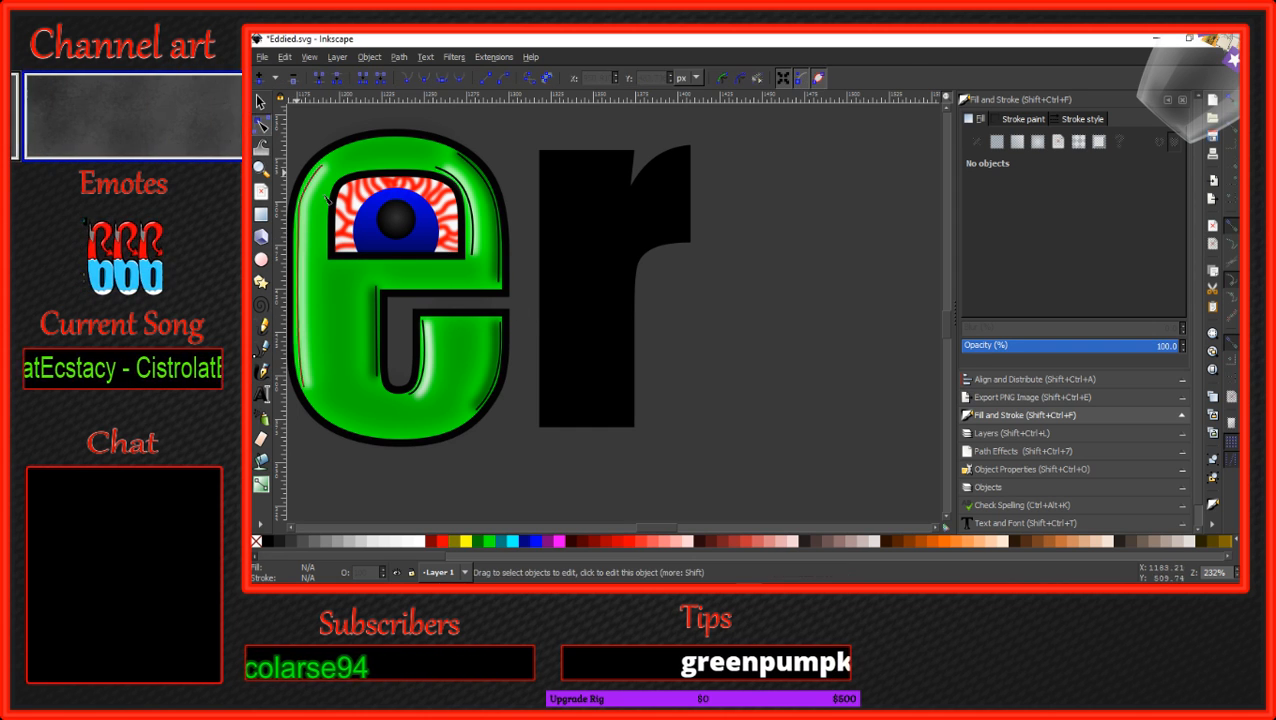
pyautogui.click(543, 289)
pyautogui.moveTo(549, 312); pyautogui.dragTo(584, 331)
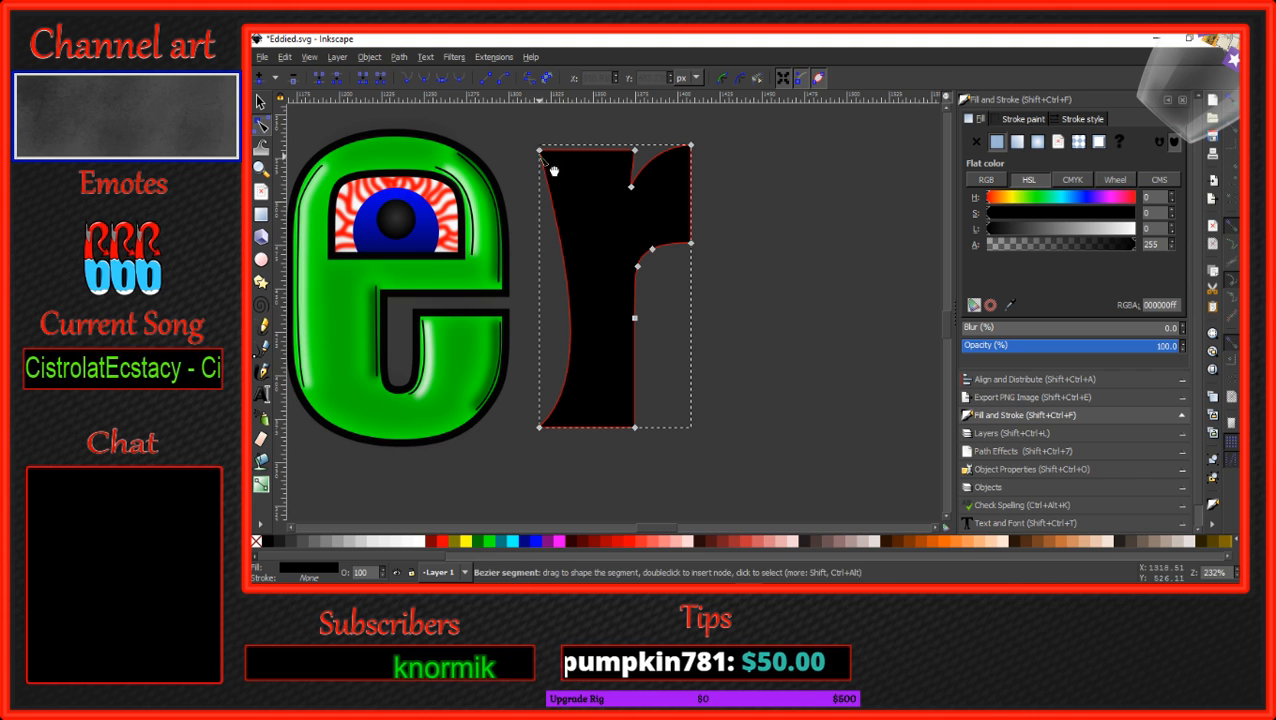
pyautogui.click(563, 222)
pyautogui.moveTo(573, 276); pyautogui.dragTo(503, 176)
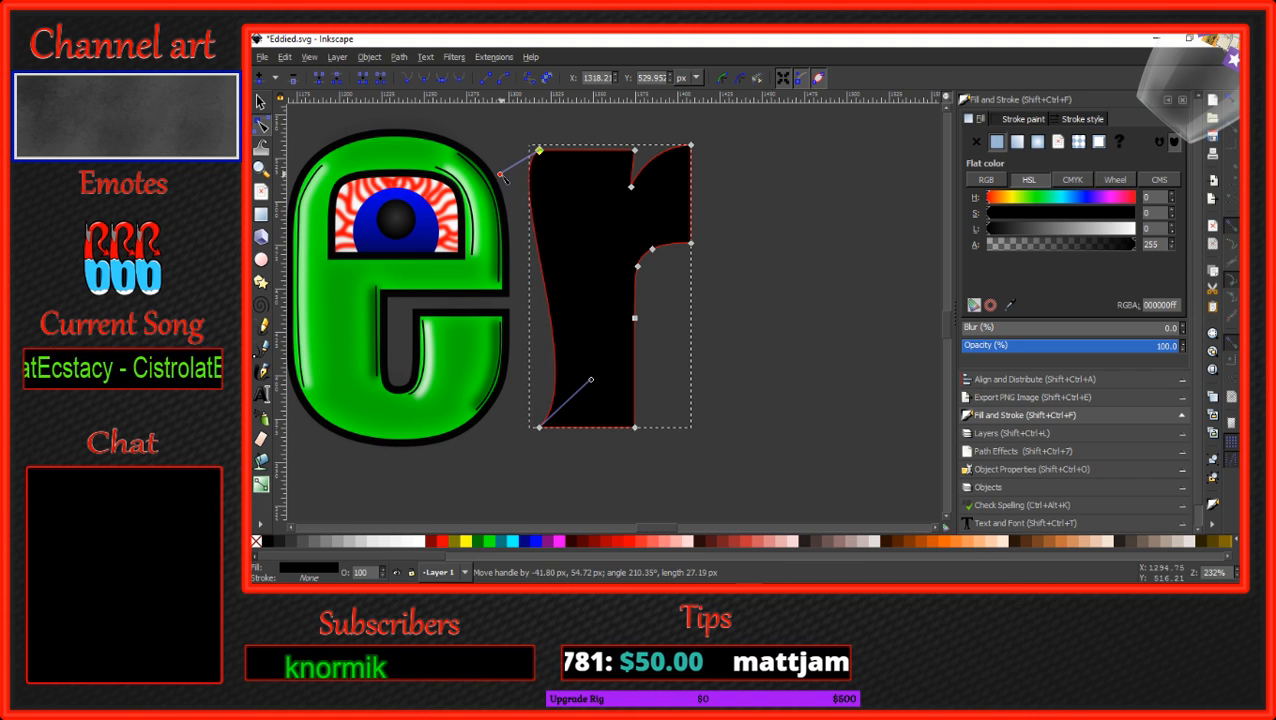
pyautogui.moveTo(591, 381); pyautogui.dragTo(604, 397)
# Delete the middle node on the right edge of the r's stem and curve that edge inward above the foot.
pyautogui.click(633, 319)
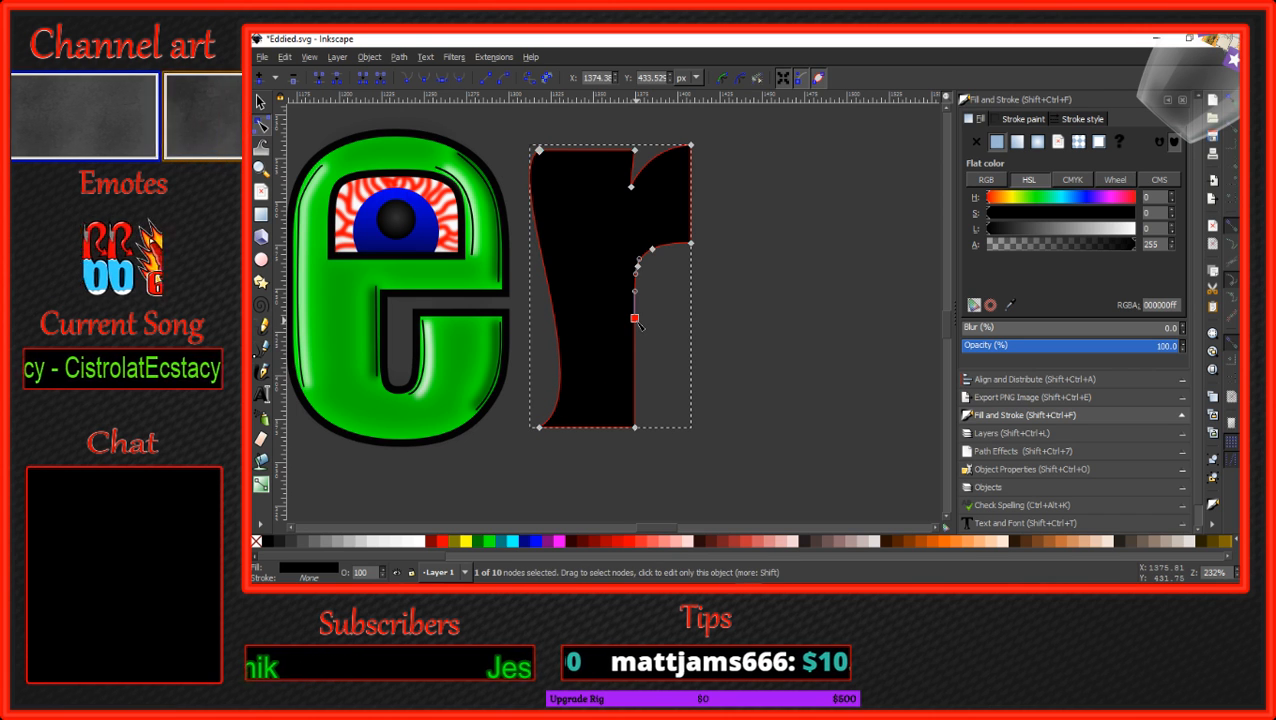
pyautogui.press('Delete')
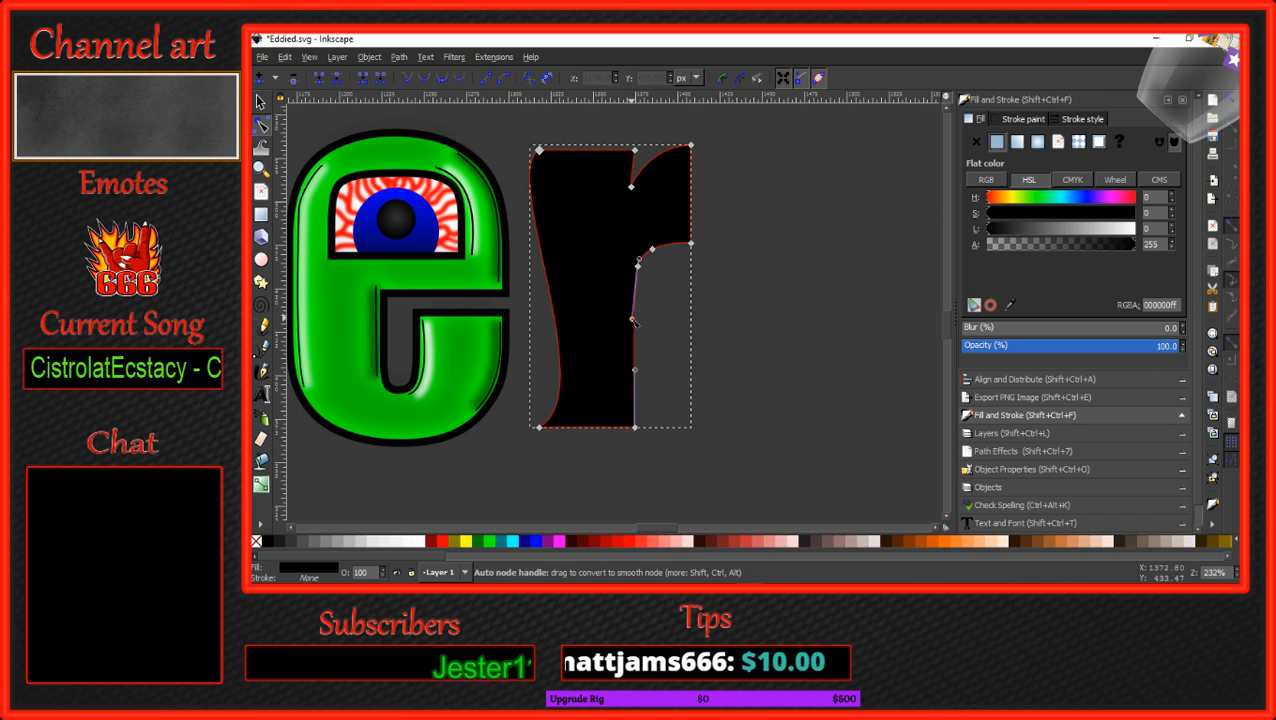
pyautogui.moveTo(632, 321); pyautogui.dragTo(661, 315)
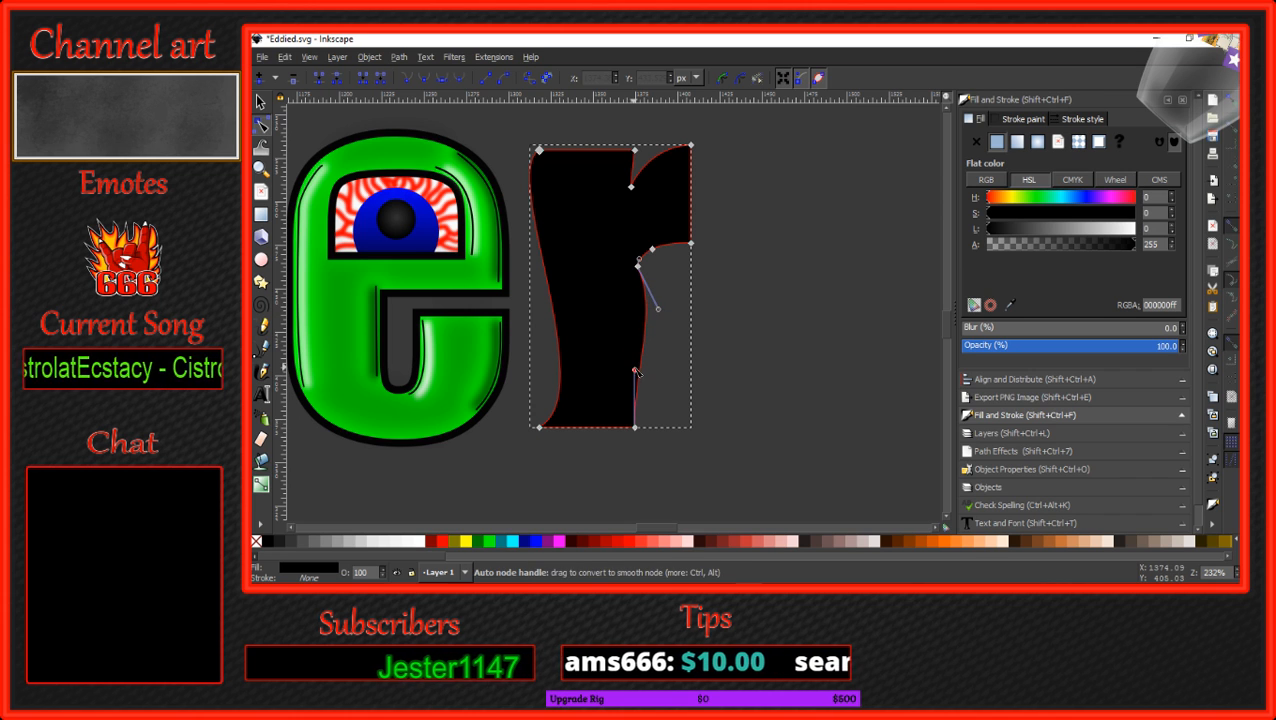
pyautogui.moveTo(635, 372); pyautogui.dragTo(566, 362)
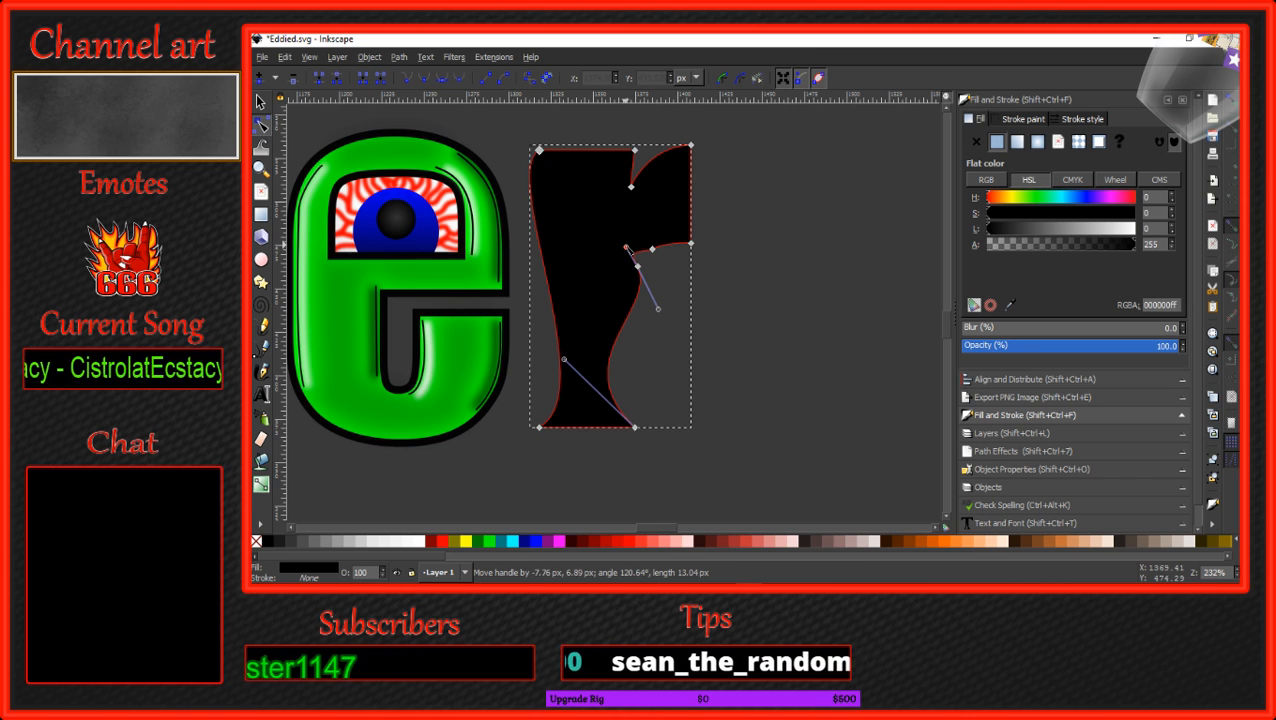
# Delete the extra node under the black r's arm and bend the arm's underside into a smooth arch down to the stem.
pyautogui.moveTo(627, 248); pyautogui.dragTo(629, 250)
pyautogui.click(652, 250)
pyautogui.press('Delete')
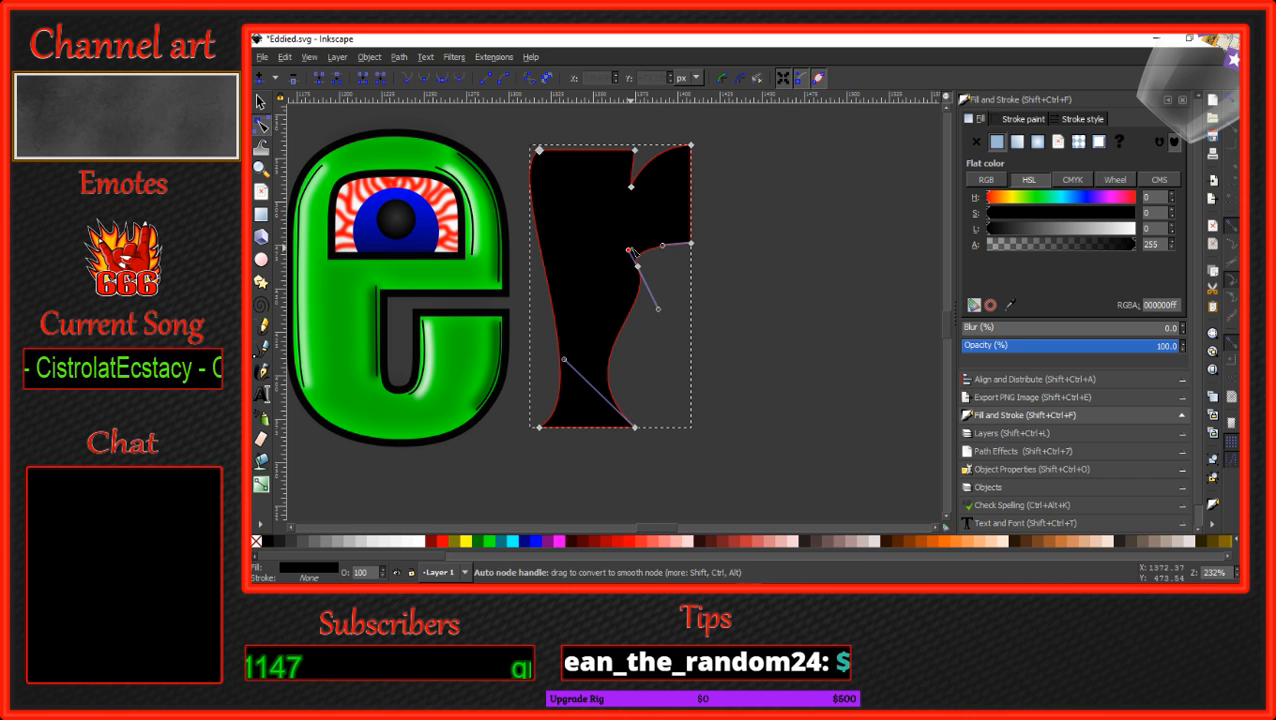
pyautogui.moveTo(662, 245); pyautogui.dragTo(637, 229)
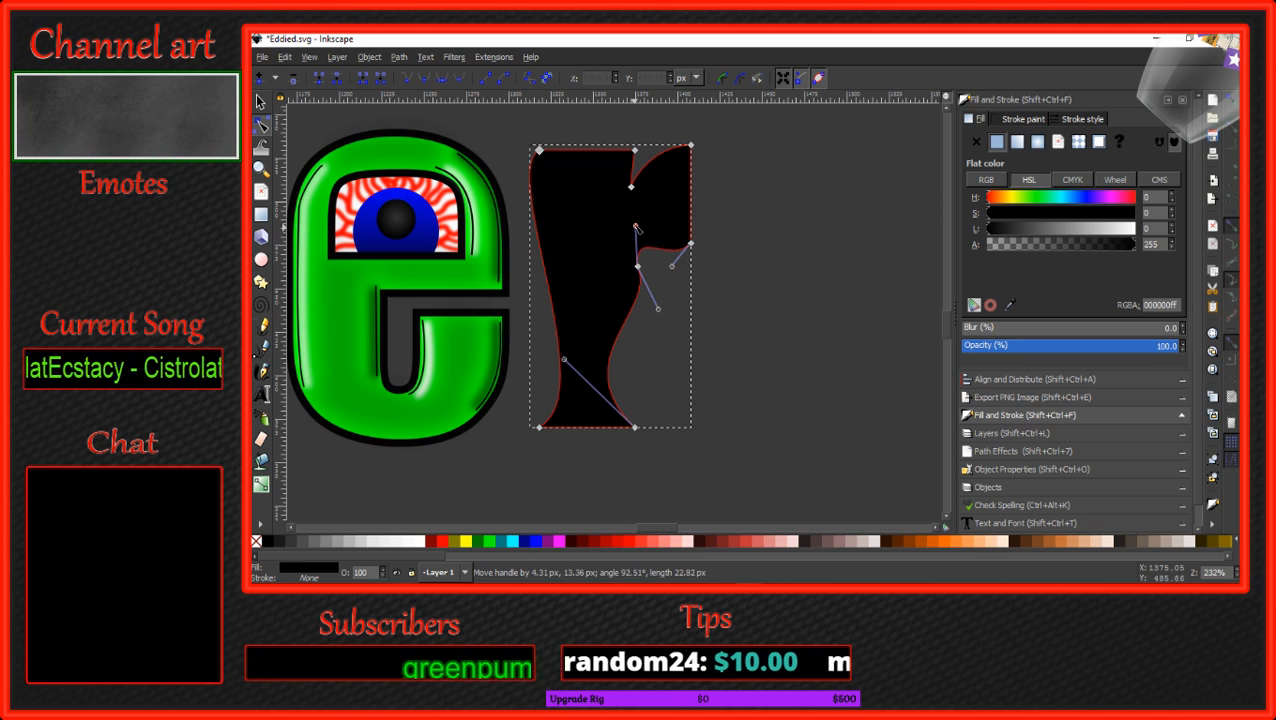
pyautogui.moveTo(676, 270); pyautogui.dragTo(679, 267)
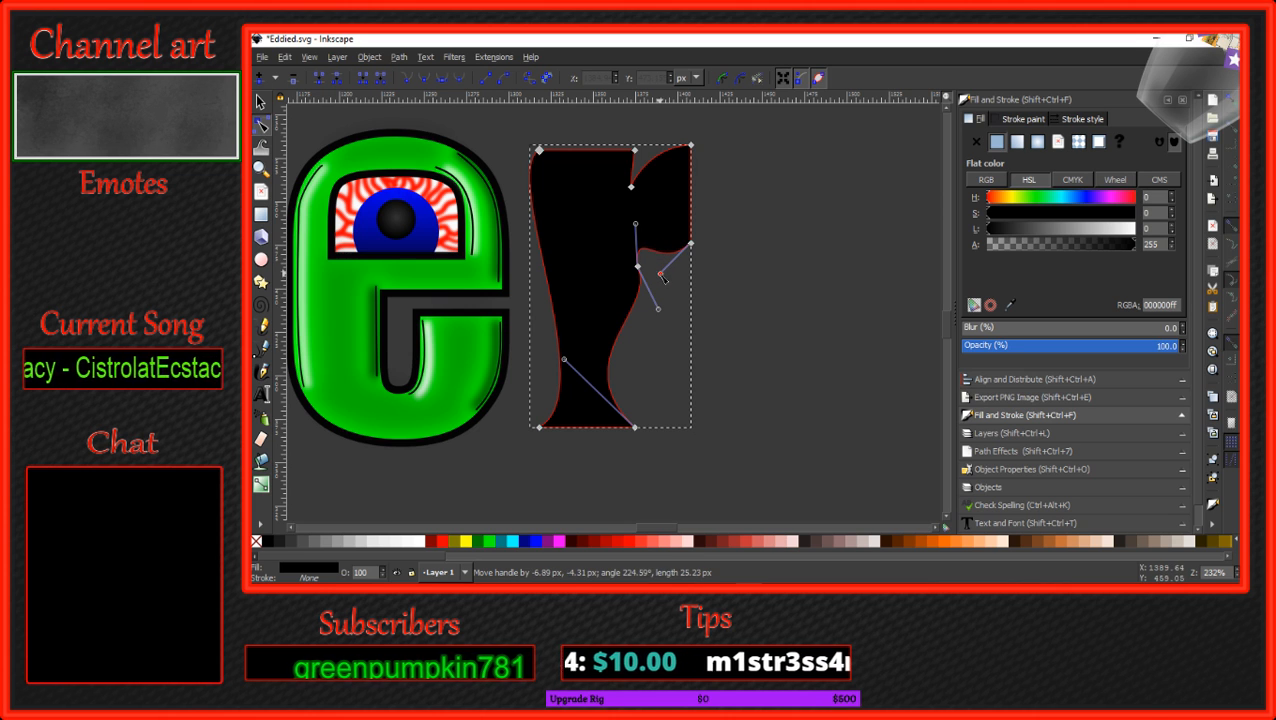
pyautogui.moveTo(636, 225); pyautogui.dragTo(627, 216)
pyautogui.moveTo(660, 276); pyautogui.dragTo(671, 266)
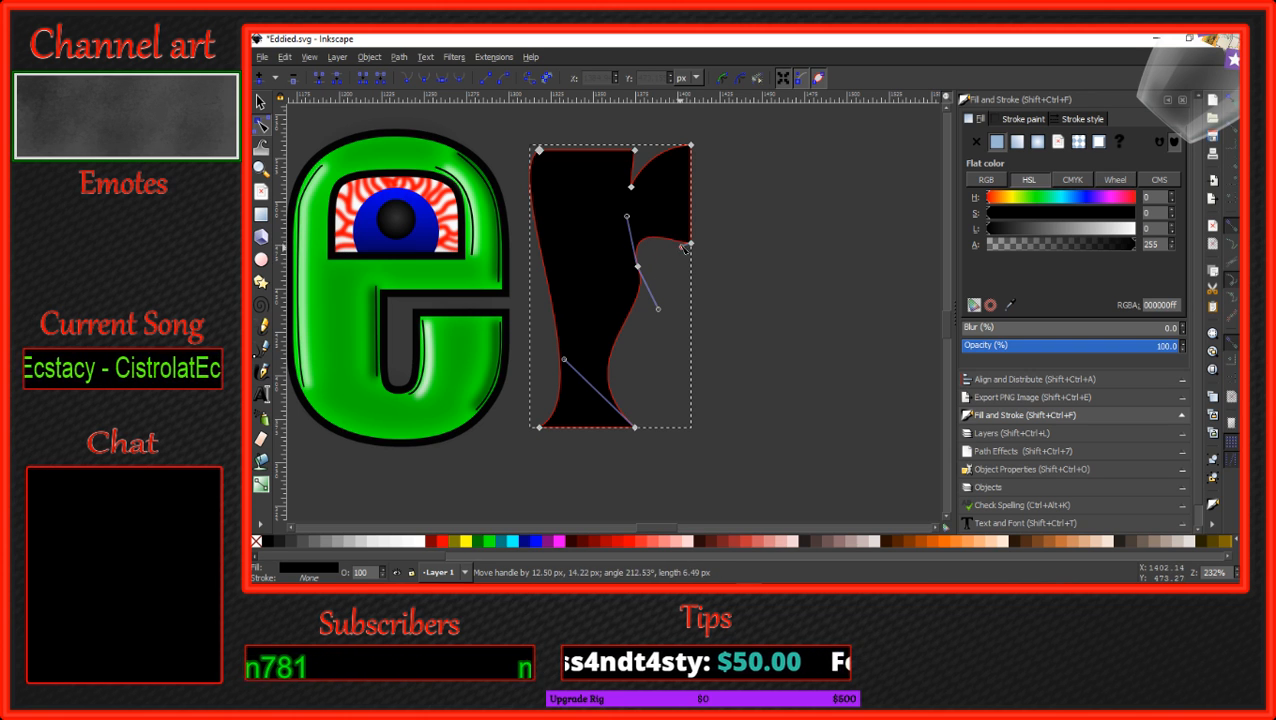
# Shift the r's node where the arm meets the stem slightly down and inward, and reshape the curves on both sides of it.
pyautogui.moveTo(682, 248); pyautogui.dragTo(631, 275)
pyautogui.moveTo(653, 320); pyautogui.dragTo(645, 314)
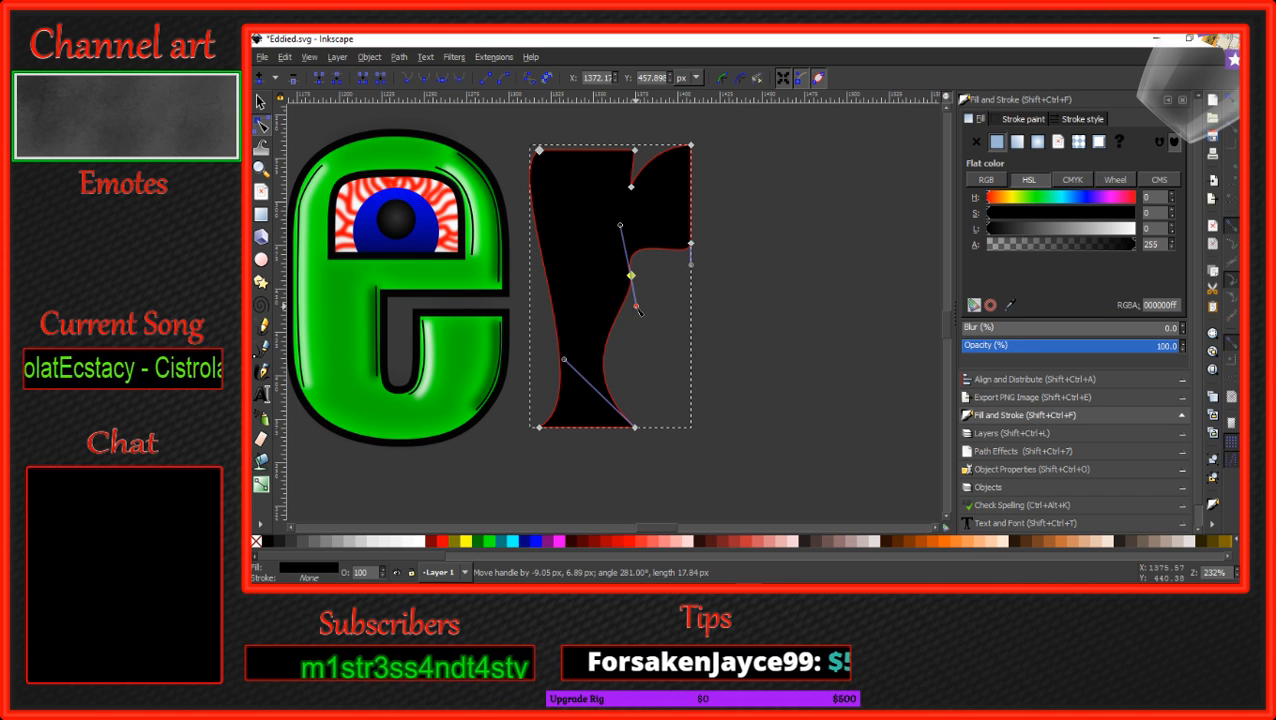
pyautogui.moveTo(620, 225); pyautogui.dragTo(640, 213)
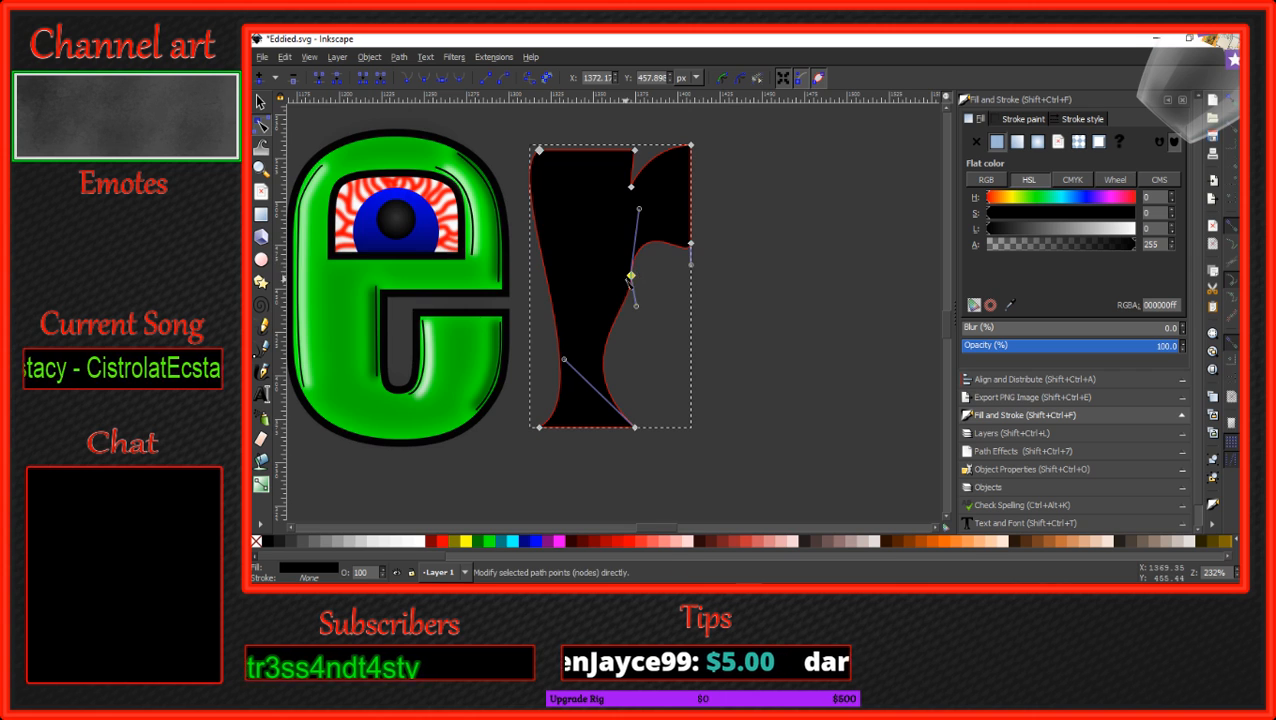
pyautogui.scroll(4, 628, 281)
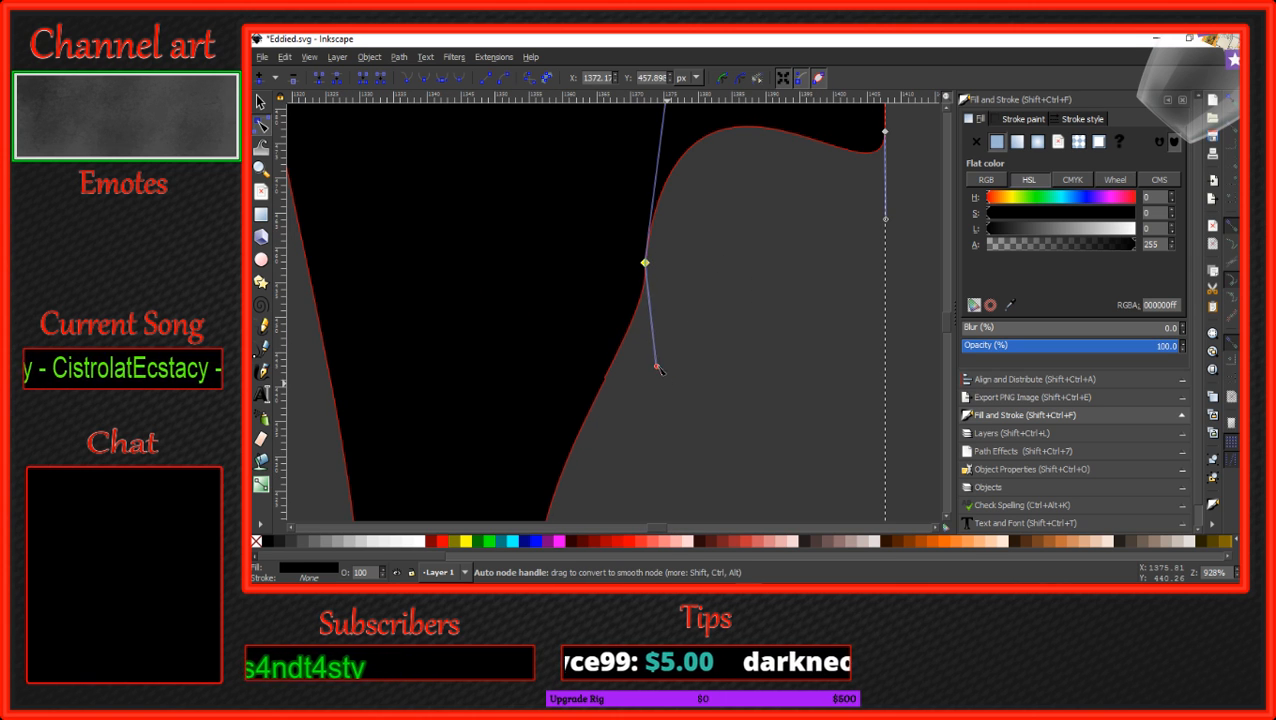
pyautogui.moveTo(658, 370); pyautogui.dragTo(645, 265)
pyautogui.scroll(-4, 660, 300)
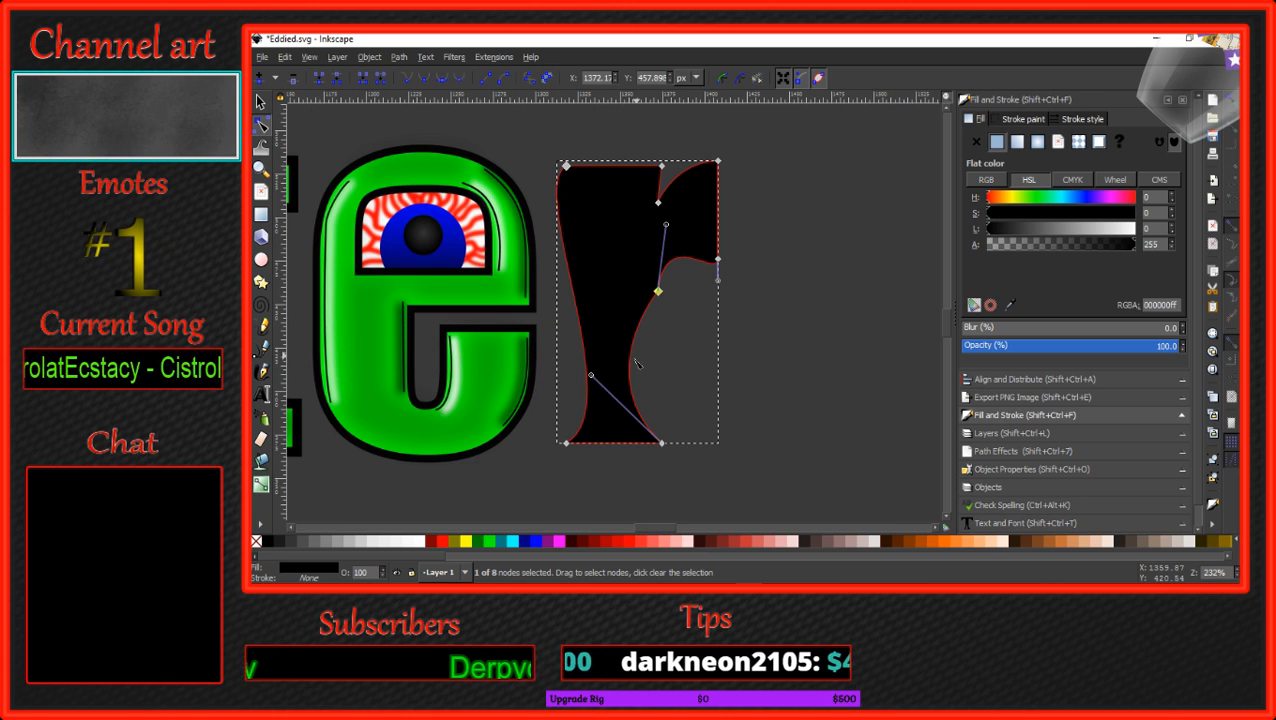
# Reshape the right edge of the r's stem so it bulges below the arm and narrows just above the foot.
pyautogui.moveTo(592, 376); pyautogui.dragTo(591, 410)
pyautogui.moveTo(666, 224); pyautogui.dragTo(679, 241)
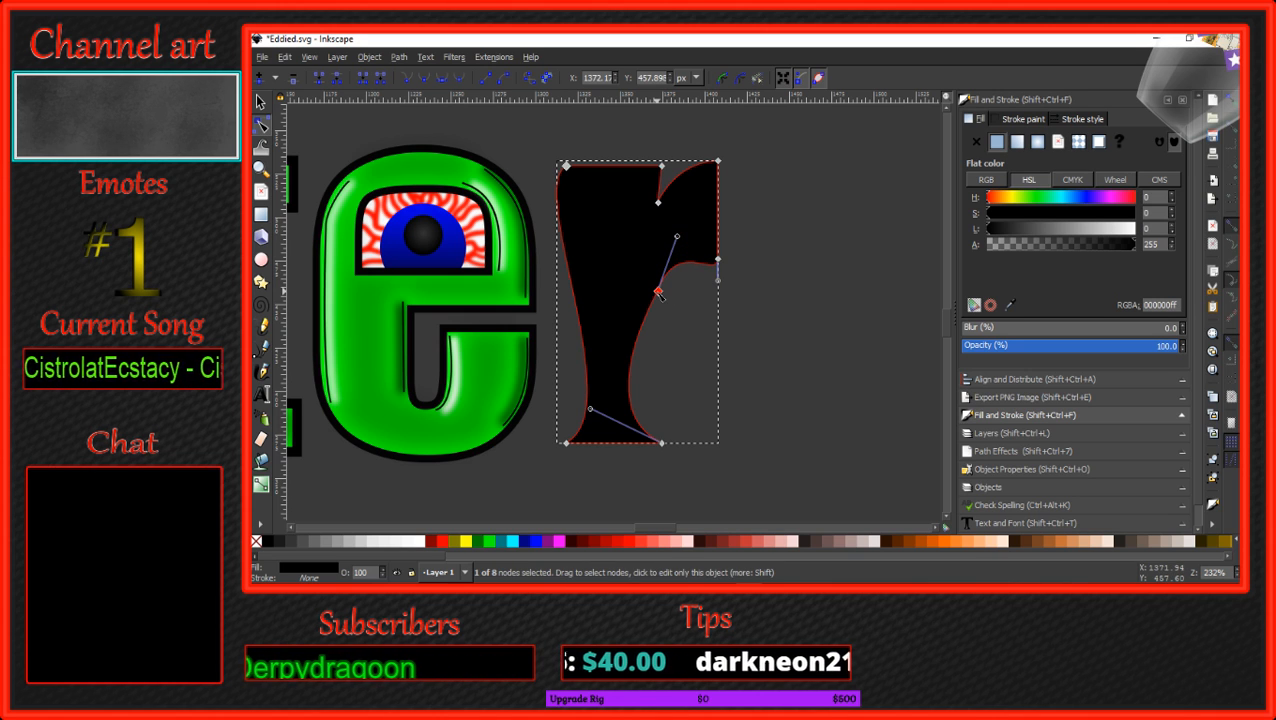
pyautogui.moveTo(660, 293); pyautogui.dragTo(661, 374)
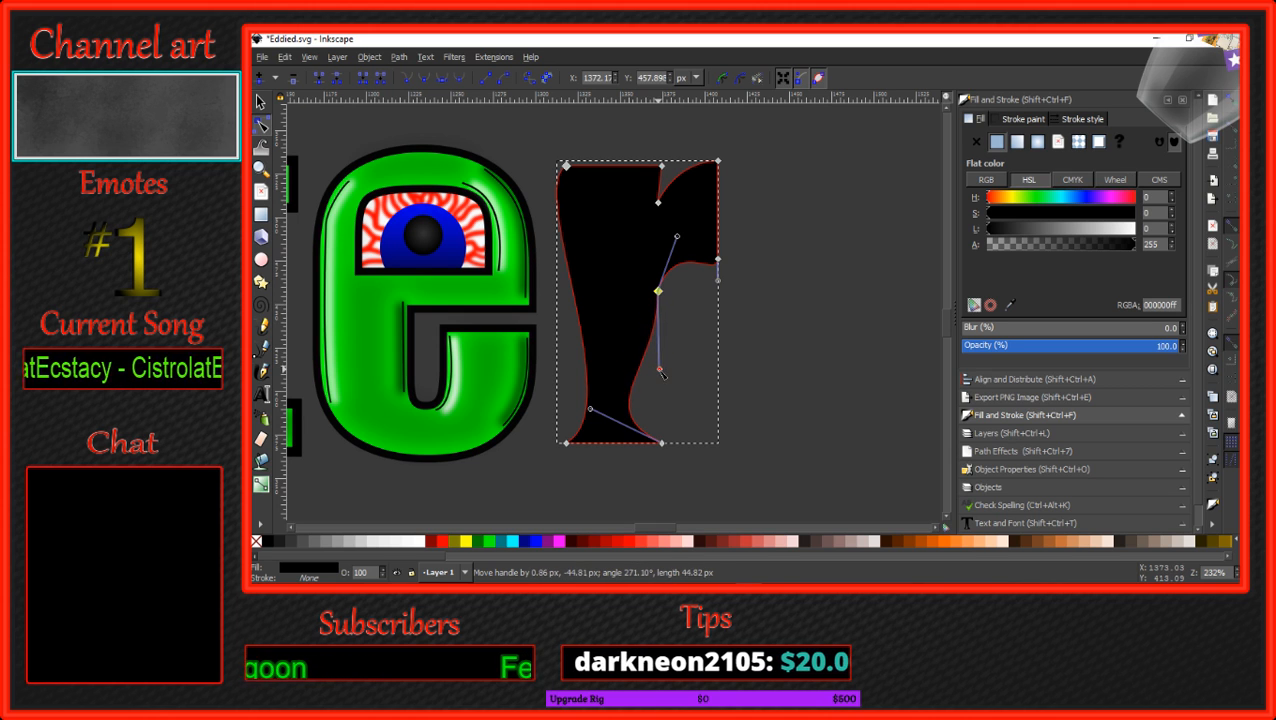
pyautogui.moveTo(590, 410); pyautogui.dragTo(584, 402)
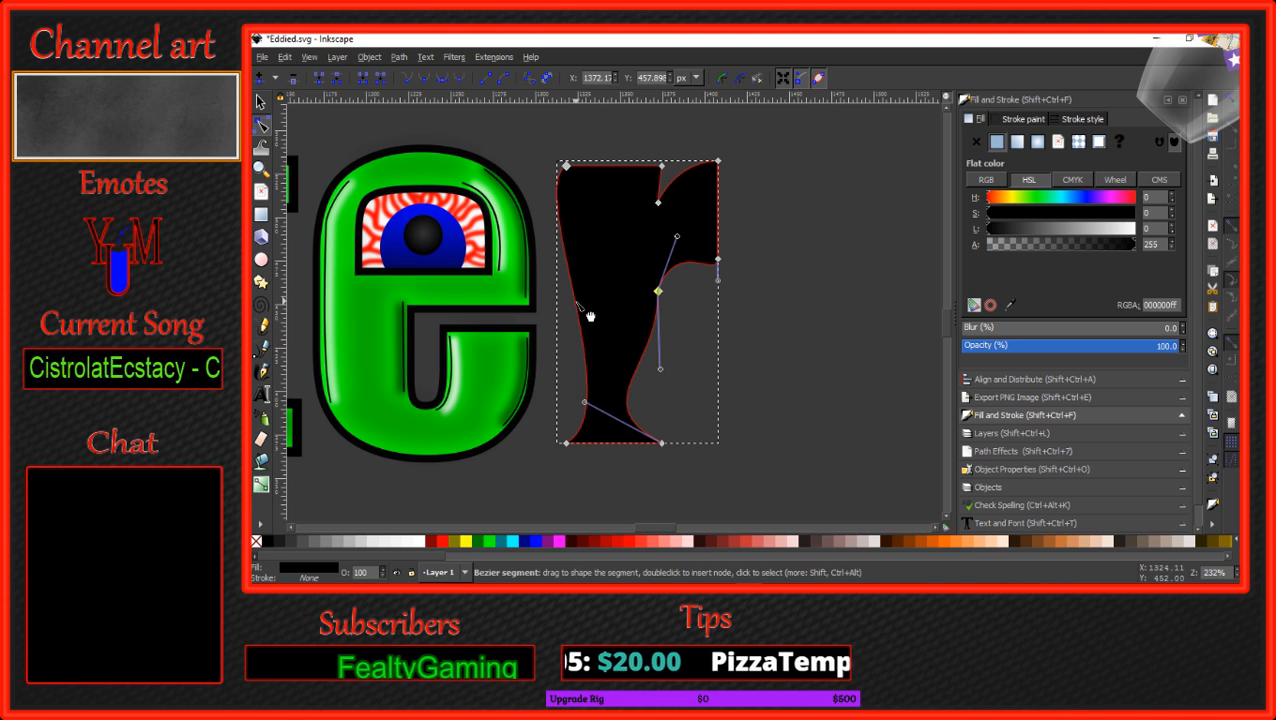
# Add a node midway on the r's left edge and curve the edge inward to a narrow waist above the foot.
pyautogui.click(593, 355)
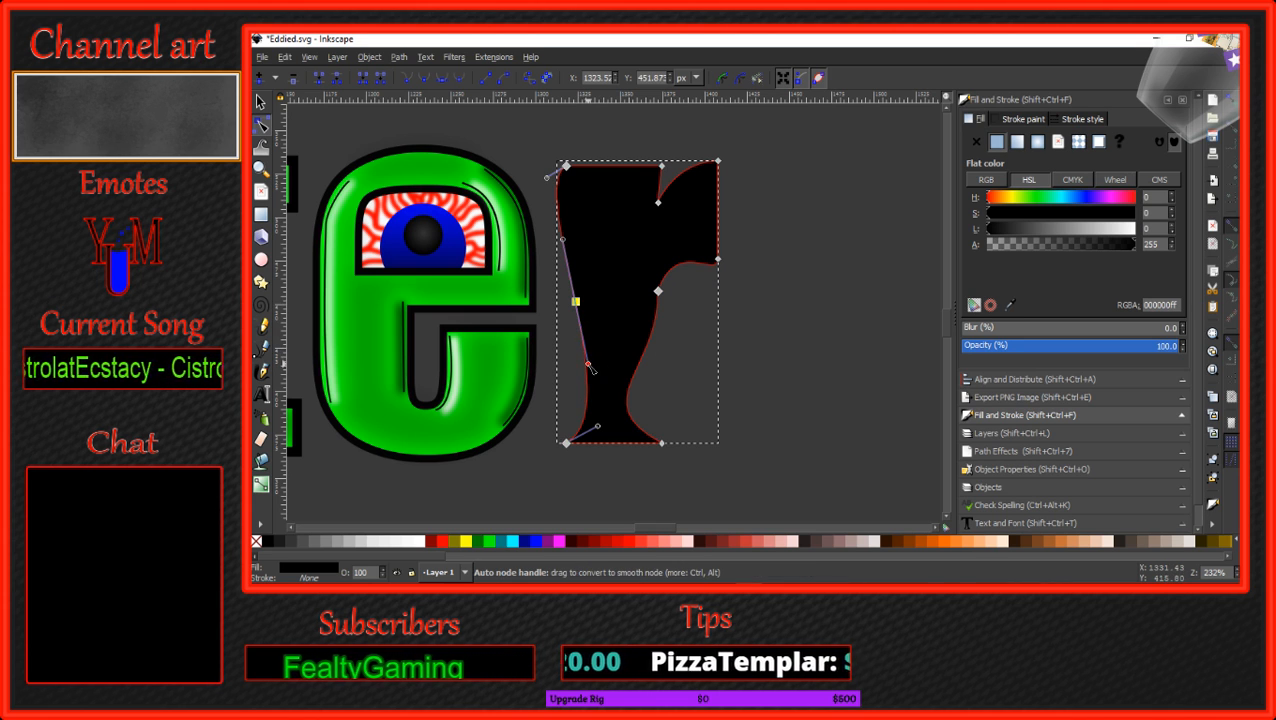
pyautogui.moveTo(589, 366); pyautogui.dragTo(577, 354)
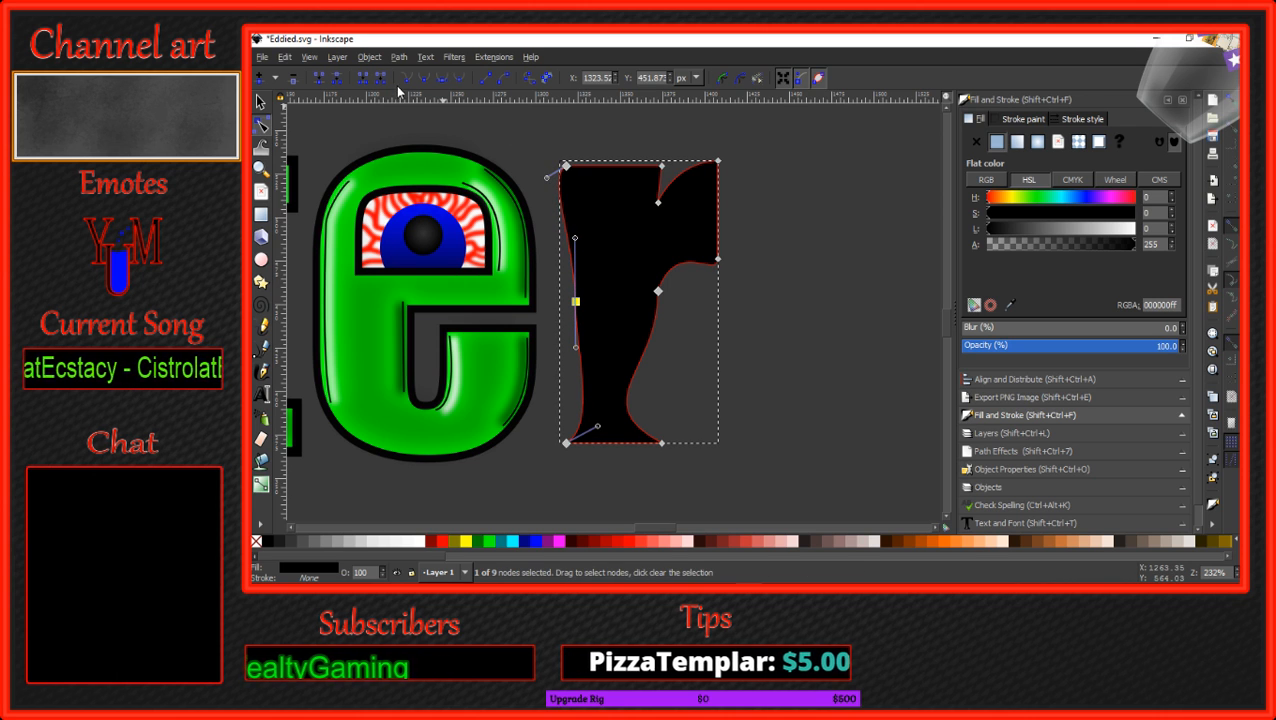
pyautogui.moveTo(578, 350); pyautogui.dragTo(562, 340)
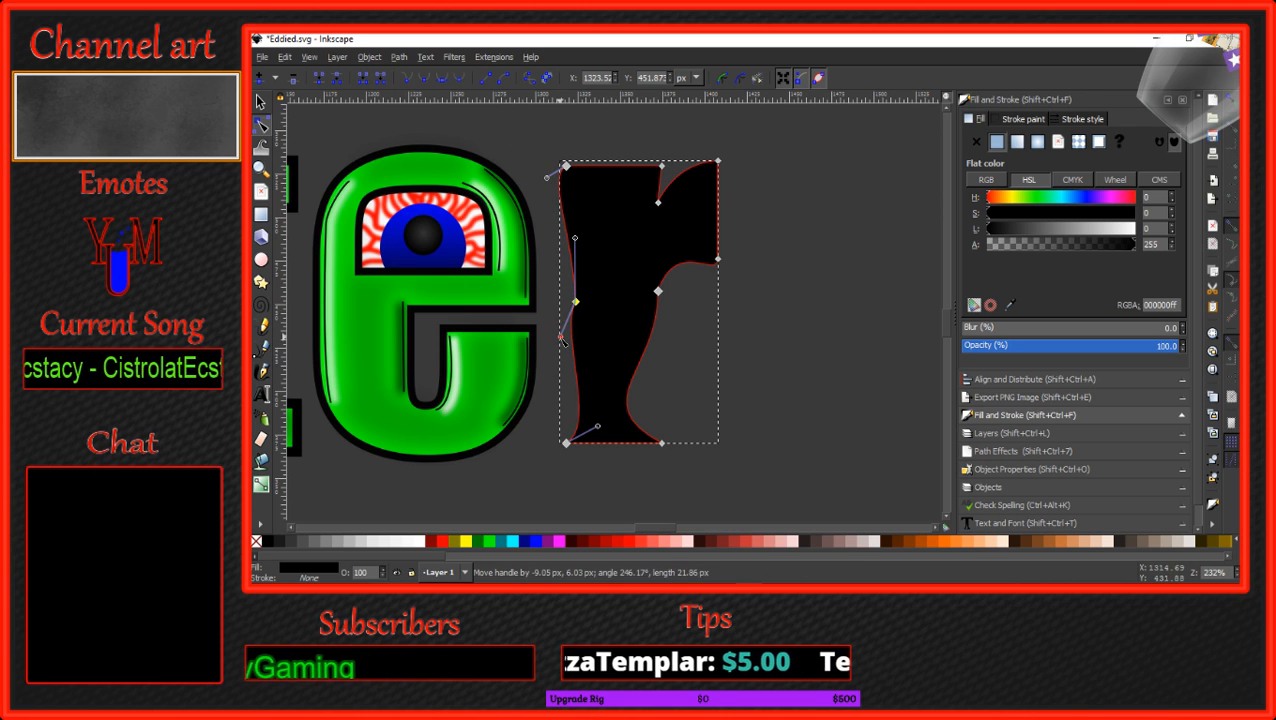
pyautogui.moveTo(597, 427); pyautogui.dragTo(634, 411)
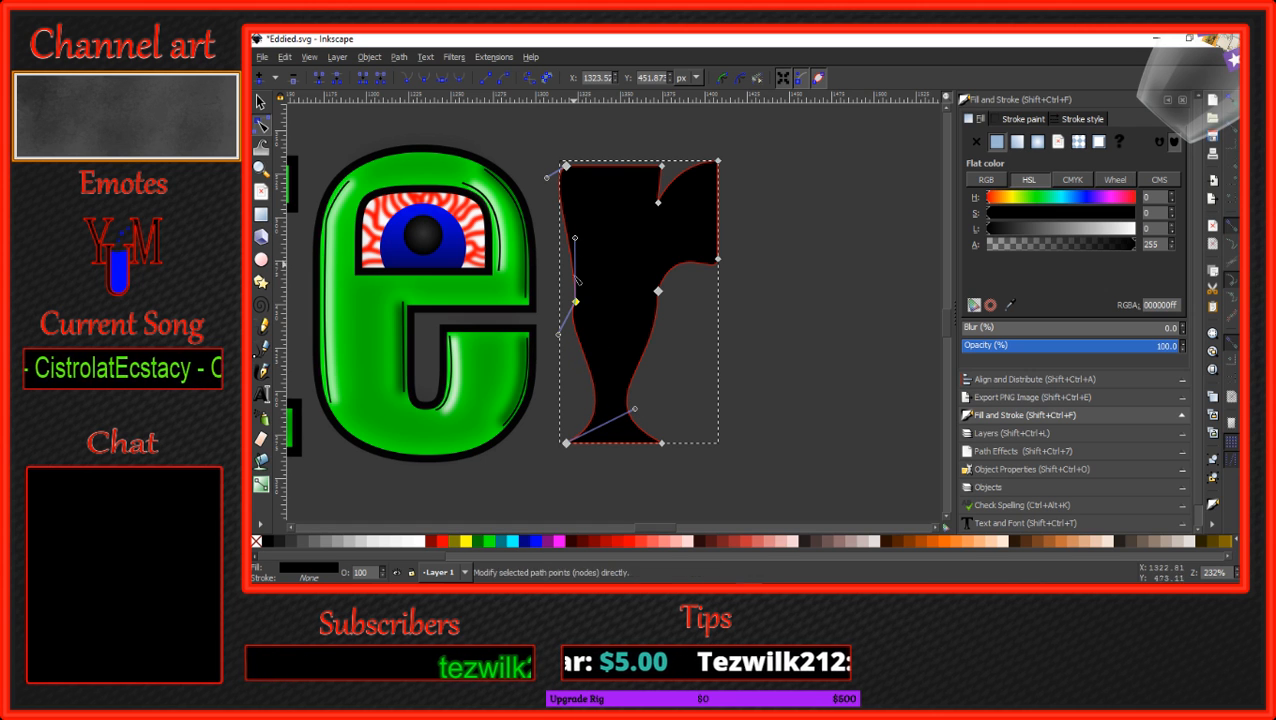
pyautogui.moveTo(559, 336); pyautogui.dragTo(576, 350)
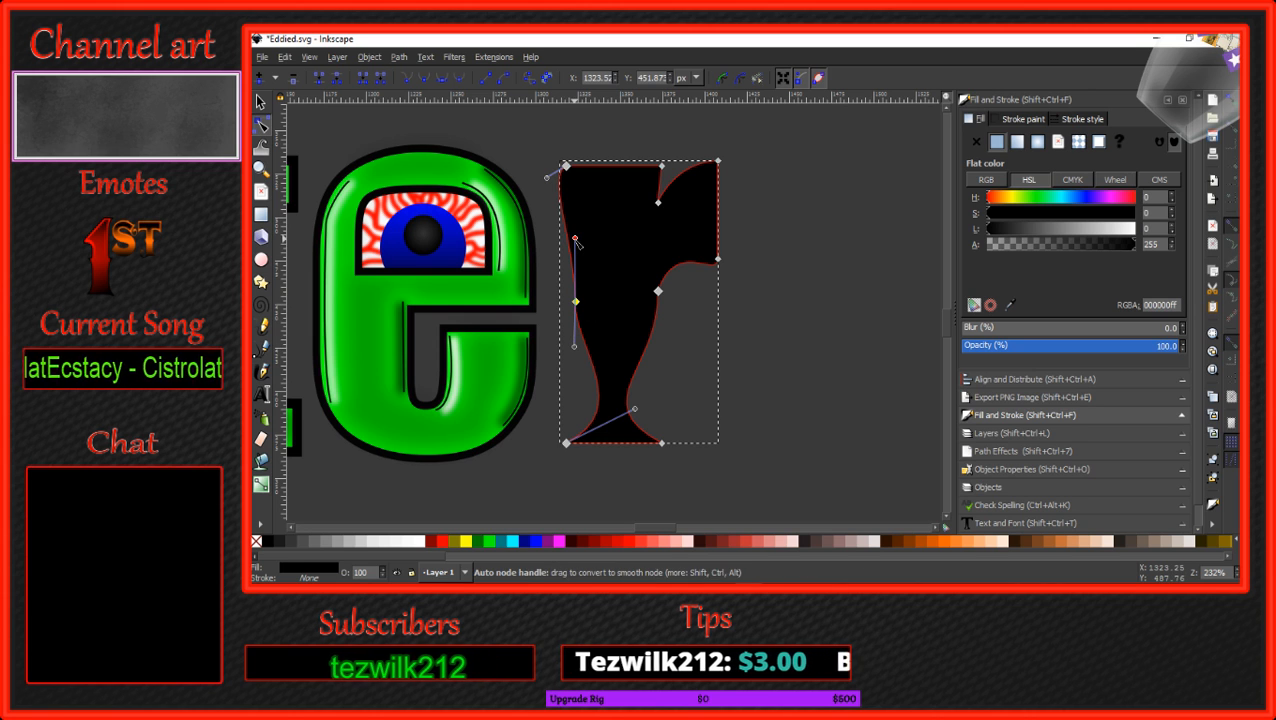
pyautogui.moveTo(575, 238); pyautogui.dragTo(572, 244)
pyautogui.scroll(4, 563, 305)
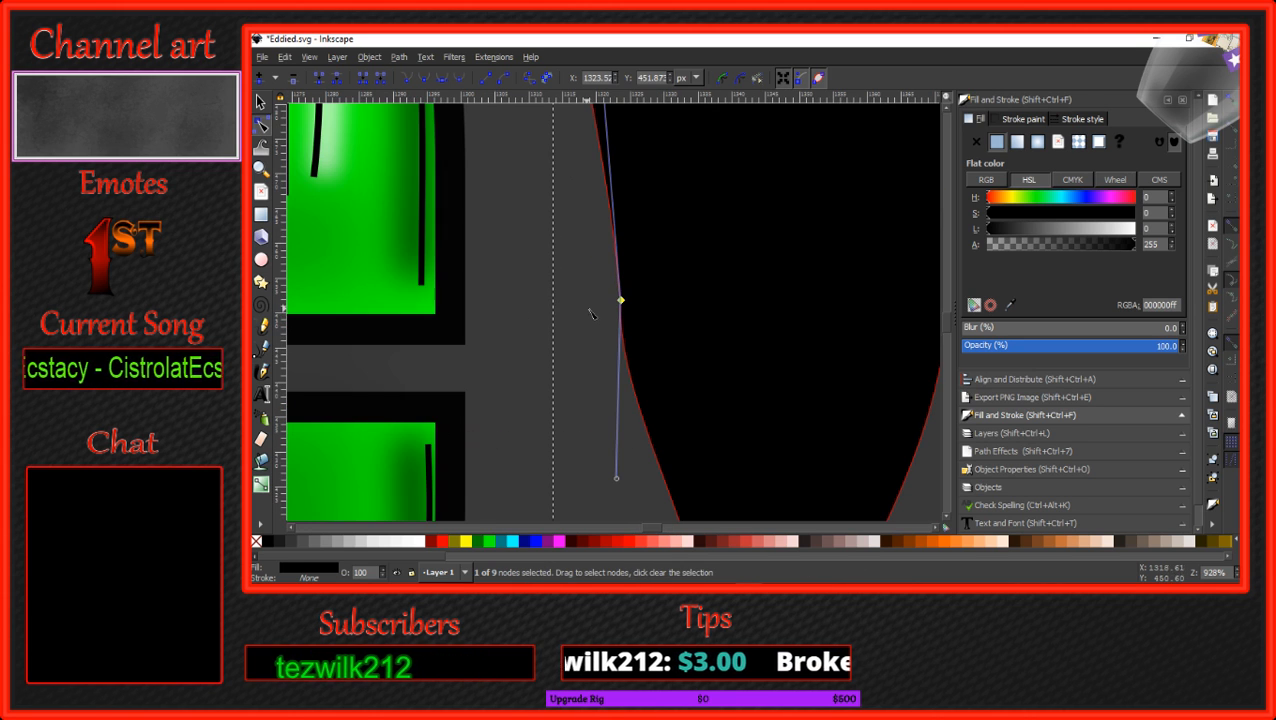
pyautogui.moveTo(618, 477); pyautogui.dragTo(635, 453)
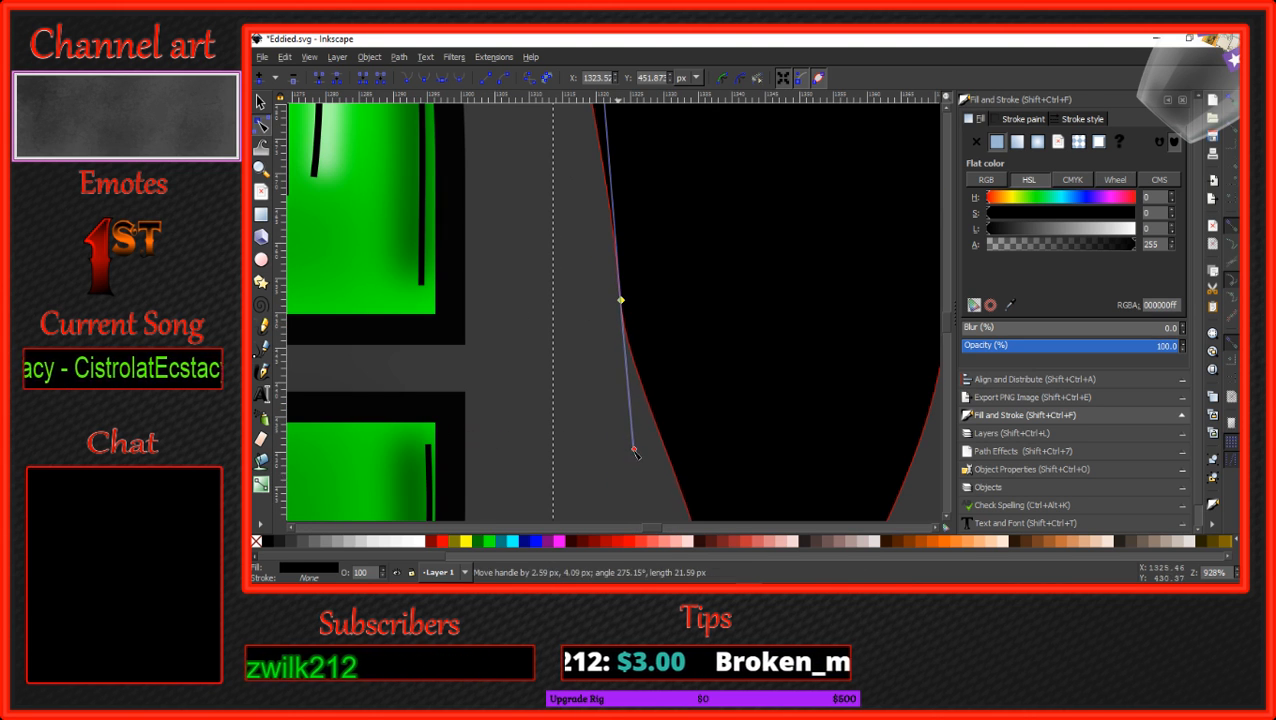
pyautogui.scroll(-5, 634, 449)
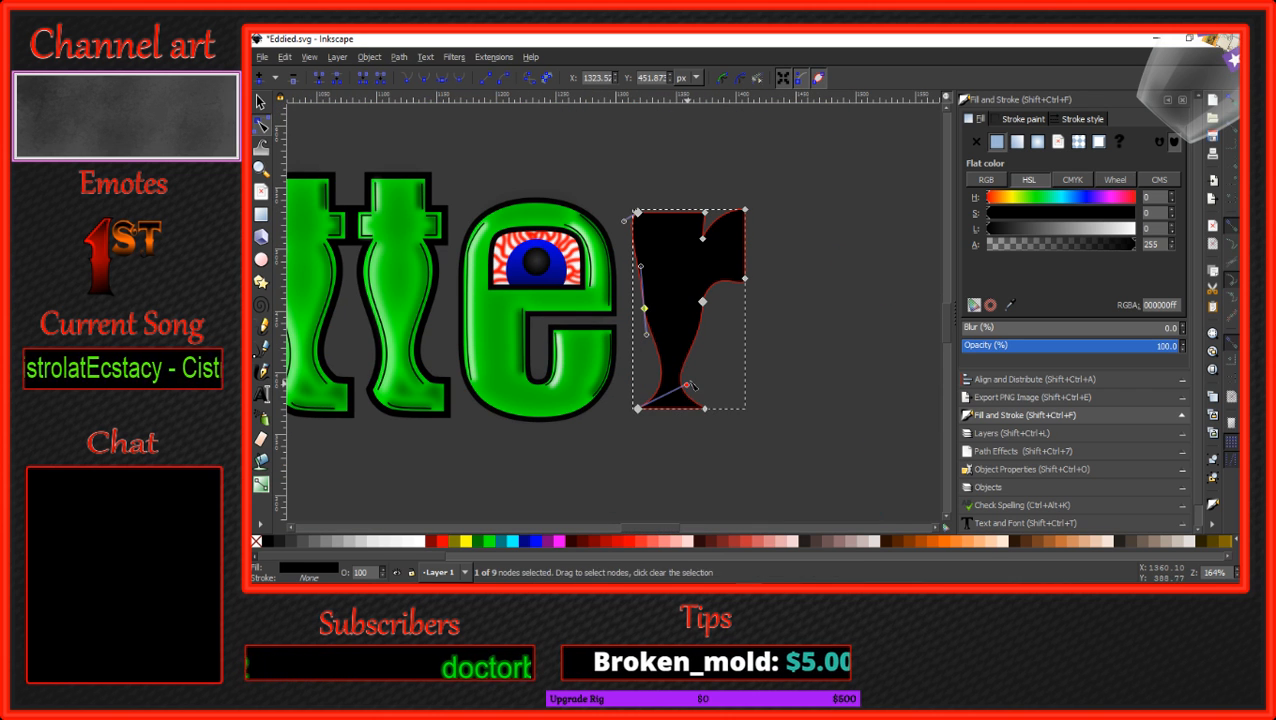
pyautogui.moveTo(691, 384); pyautogui.dragTo(694, 387)
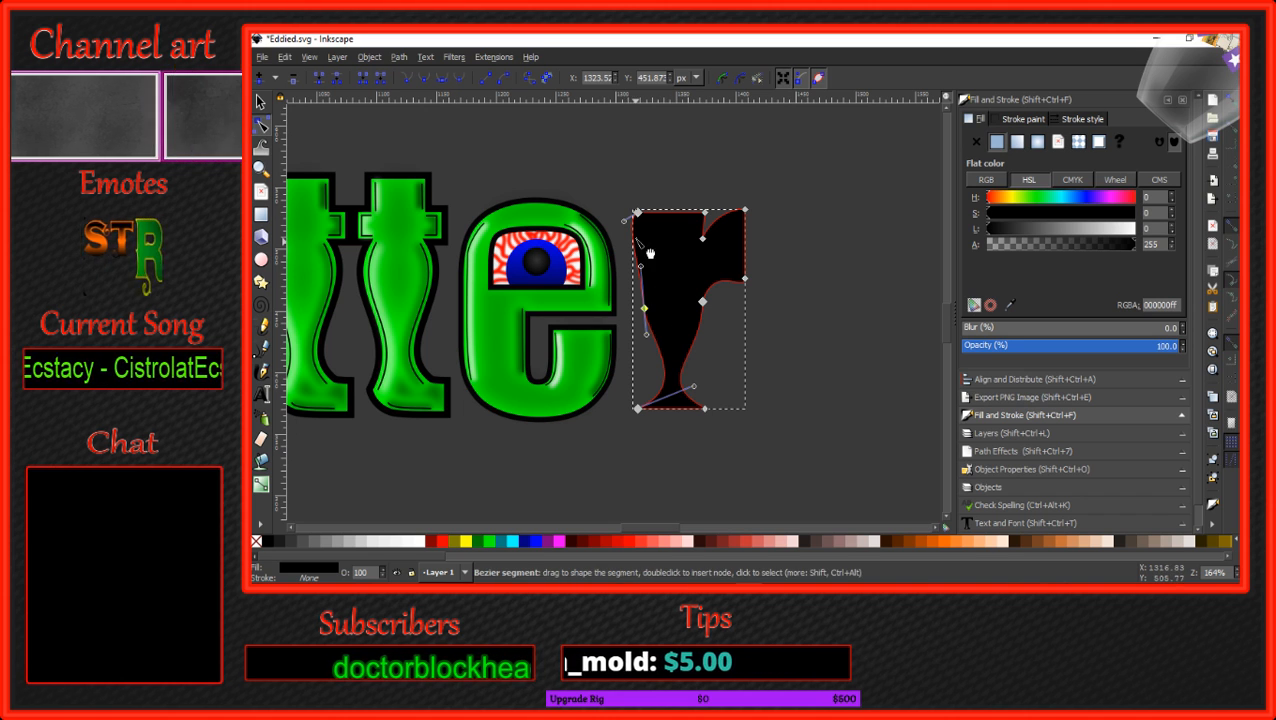
pyautogui.moveTo(626, 220); pyautogui.dragTo(633, 230)
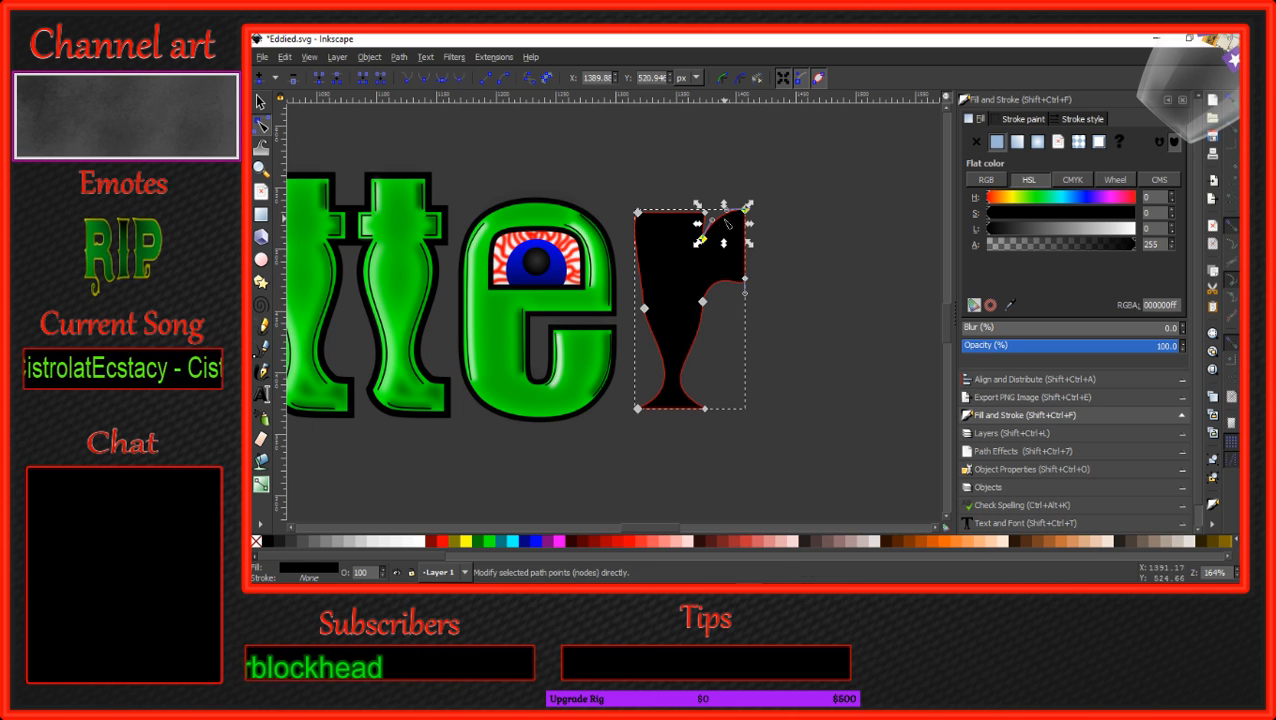
# Bend the upper edge of the r's arm into an S-curve at the notch and adjust the arm's lower outer corner.
pyautogui.moveTo(713, 225); pyautogui.dragTo(720, 260)
pyautogui.click(724, 222)
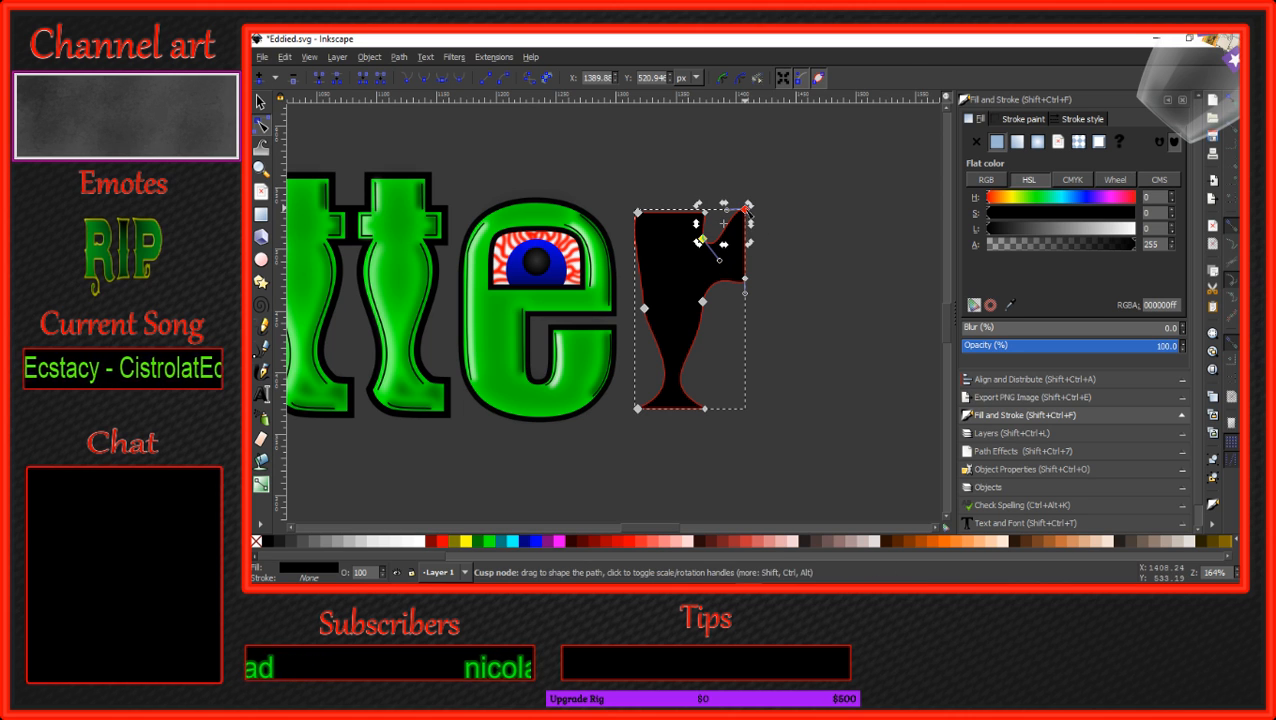
pyautogui.moveTo(728, 212); pyautogui.dragTo(710, 213)
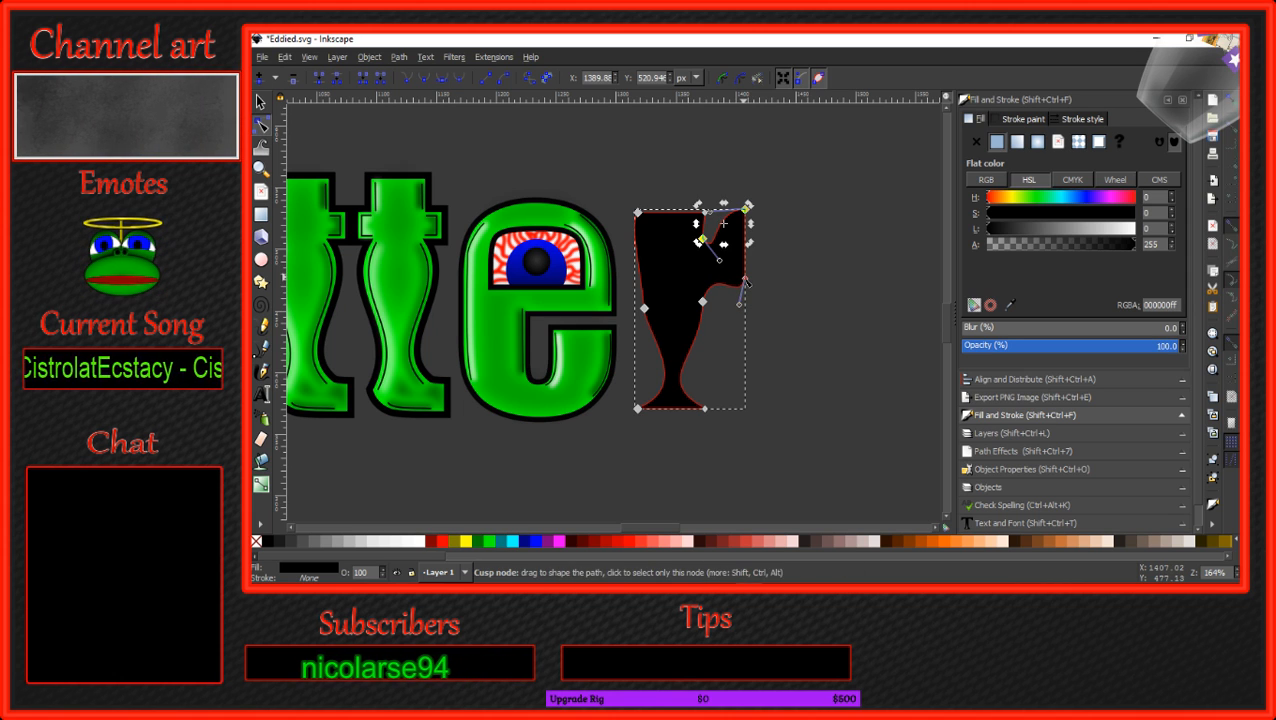
pyautogui.moveTo(746, 282); pyautogui.dragTo(746, 318)
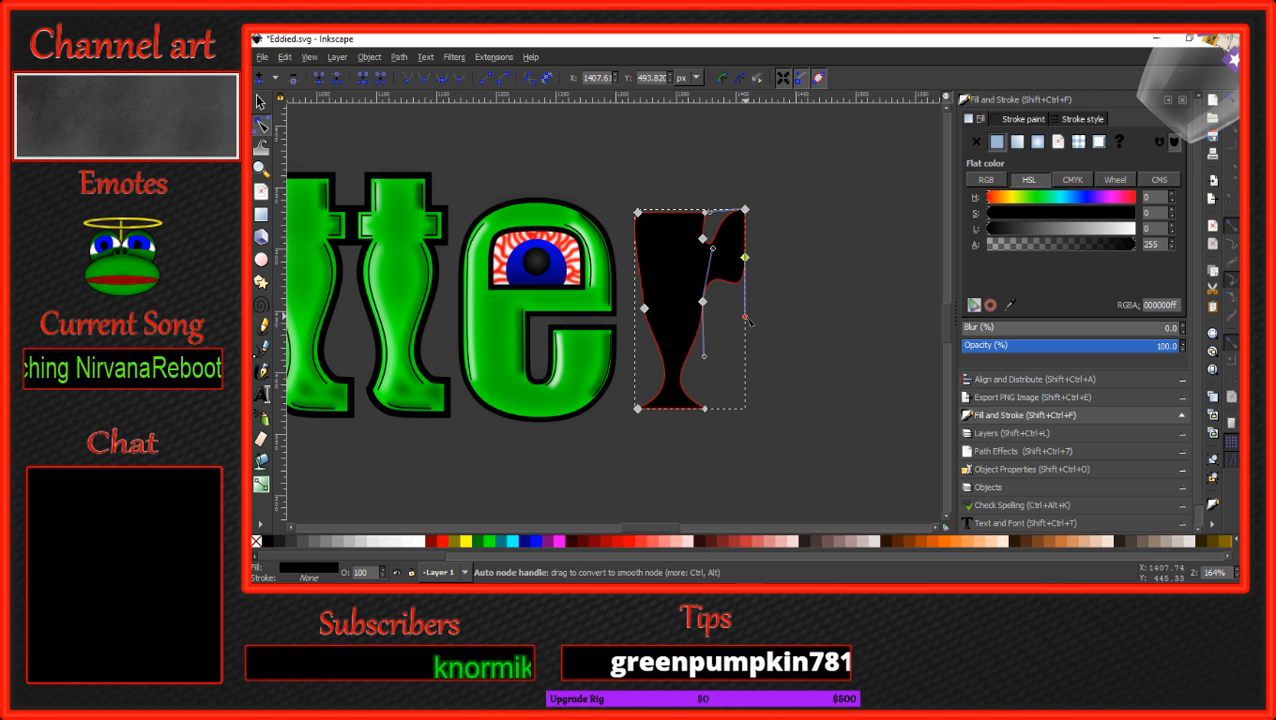
# Undo the reshaping of the r back to before its stem edges were curved.
pyautogui.hotkey('ctrl', 'z')
pyautogui.hotkey('ctrl', 'z')
pyautogui.hotkey('ctrl', 'z')
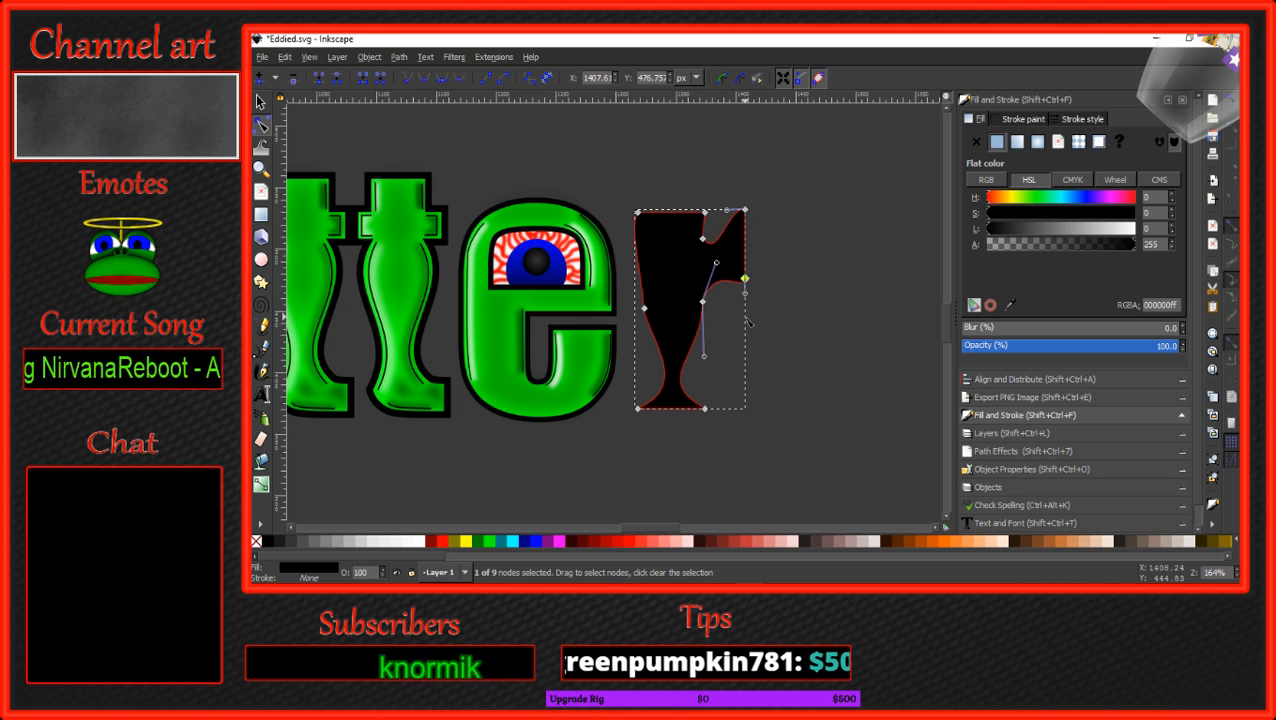
pyautogui.hotkey('ctrl', 'z')
pyautogui.hotkey('ctrl', 'z')
pyautogui.hotkey('ctrl', 'z')
pyautogui.hotkey('ctrl', 'z')
pyautogui.hotkey('ctrl', 'z')
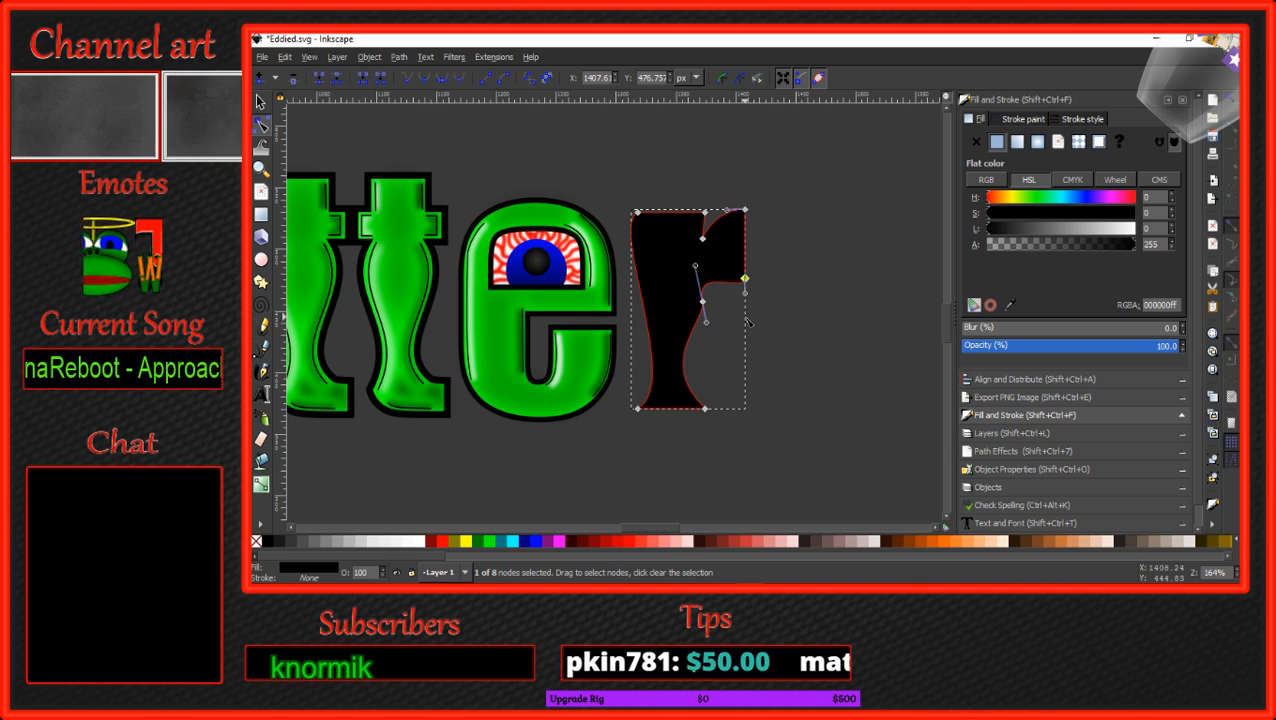
pyautogui.hotkey('ctrl', 'z')
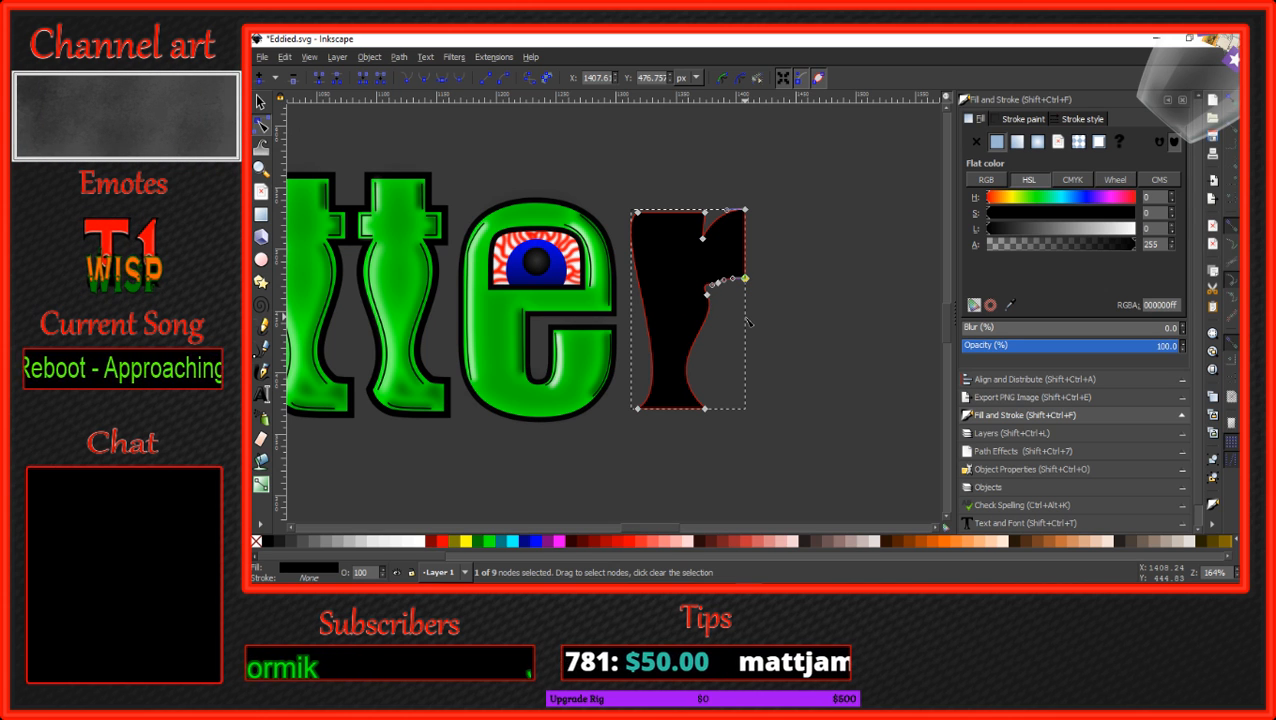
pyautogui.hotkey('ctrl', 'shift', 'z')
pyautogui.hotkey('ctrl', 'shift', 'z')
pyautogui.hotkey('ctrl', 'shift', 'z')
pyautogui.hotkey('ctrl', 'shift', 'z')
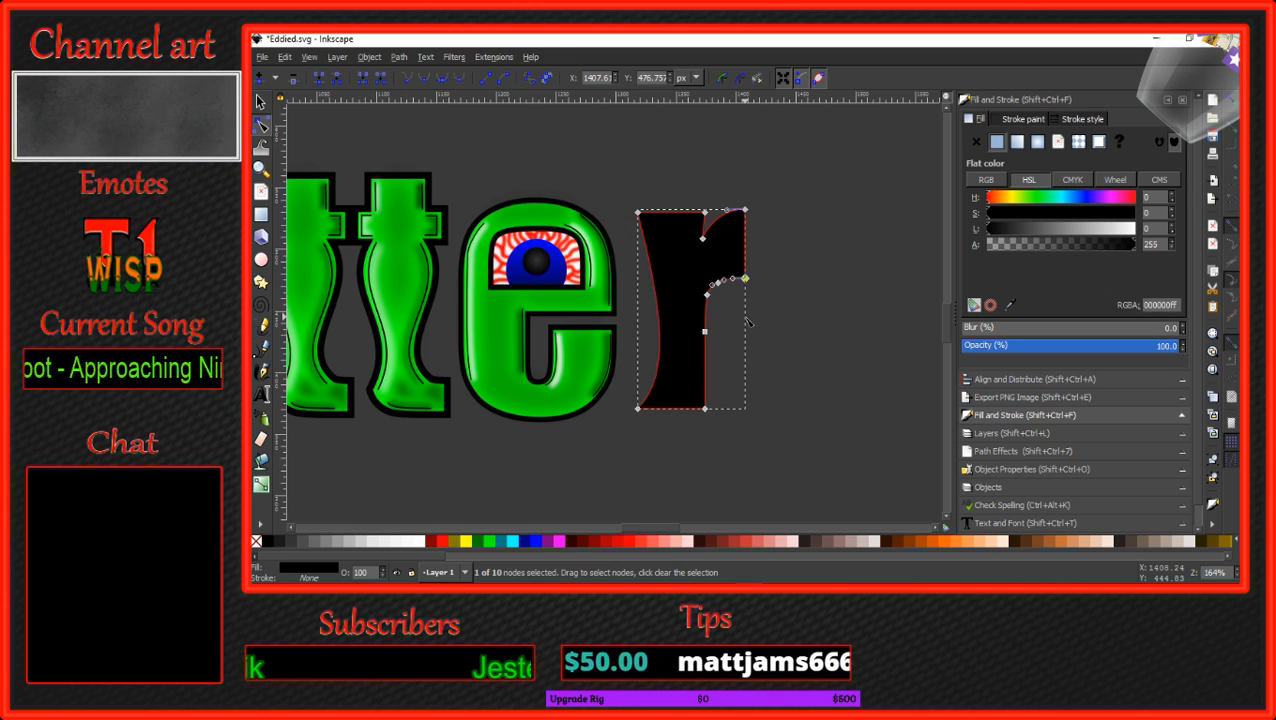
pyautogui.hotkey('ctrl', 'shift', 'z')
# Move the black r away from the word "Twitter" into the empty space to its right.
pyautogui.scroll(-4, 775, 365)
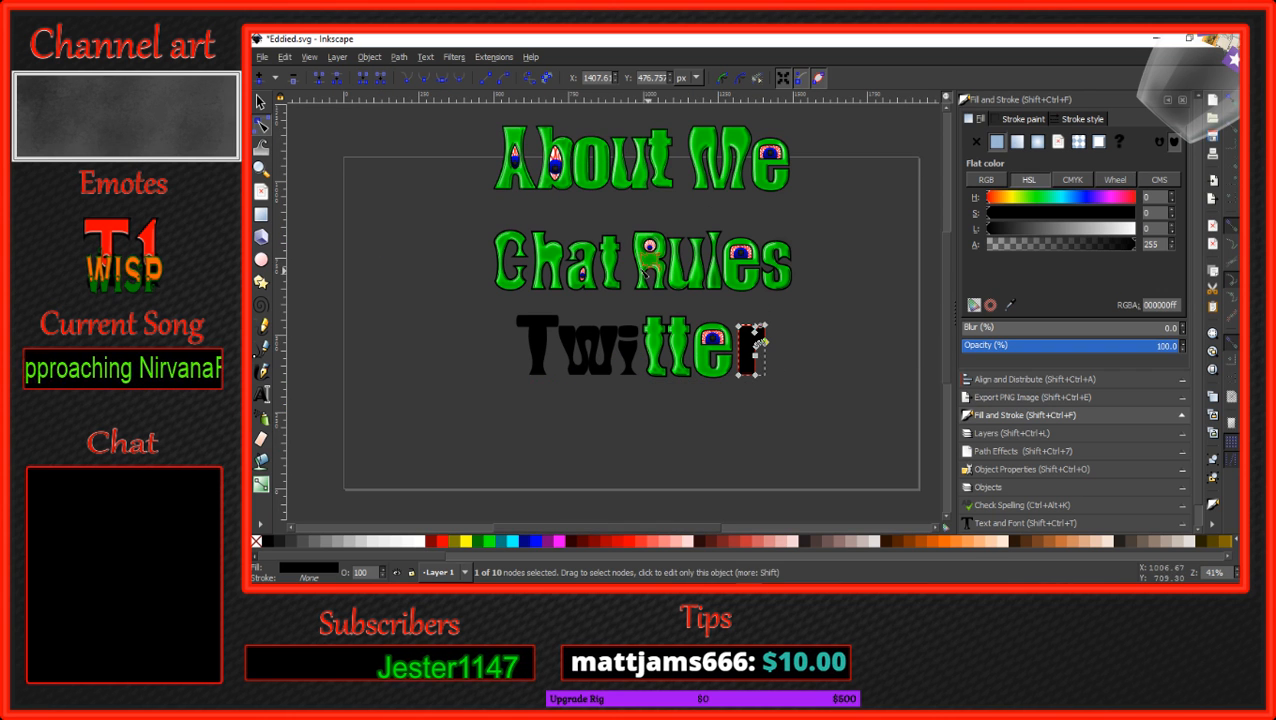
pyautogui.click(261, 101)
pyautogui.moveTo(752, 345); pyautogui.dragTo(840, 335)
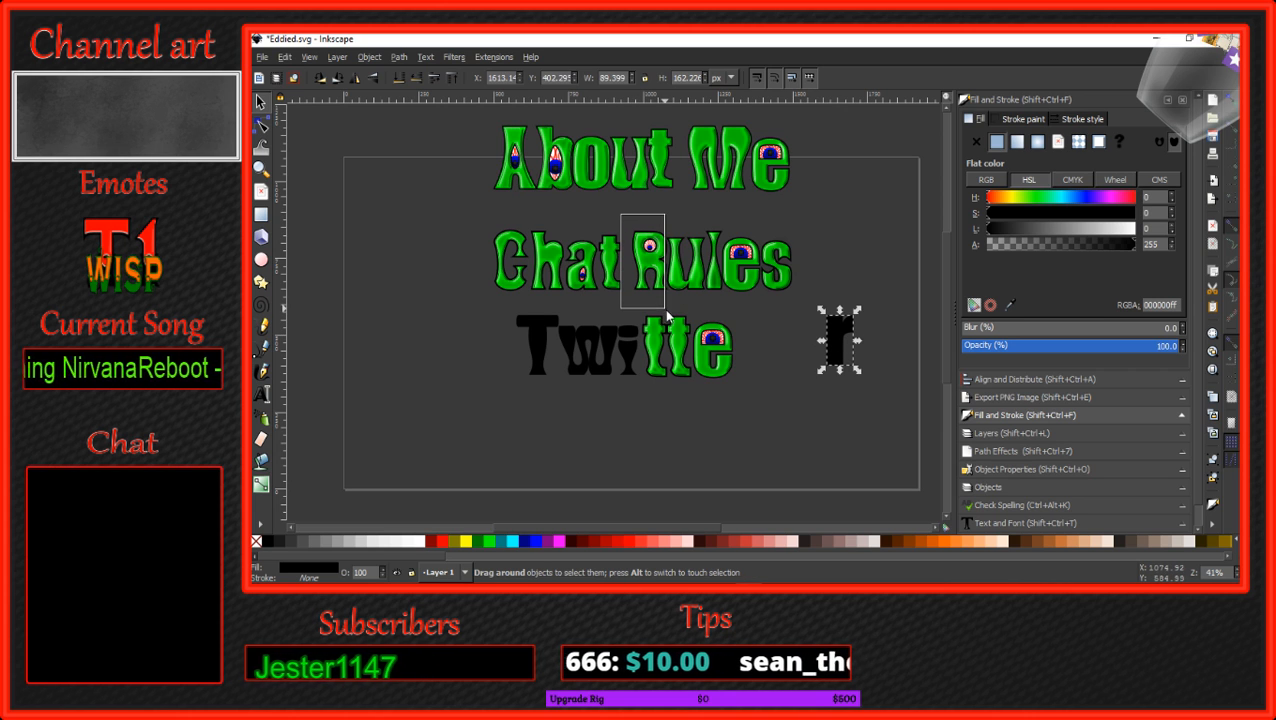
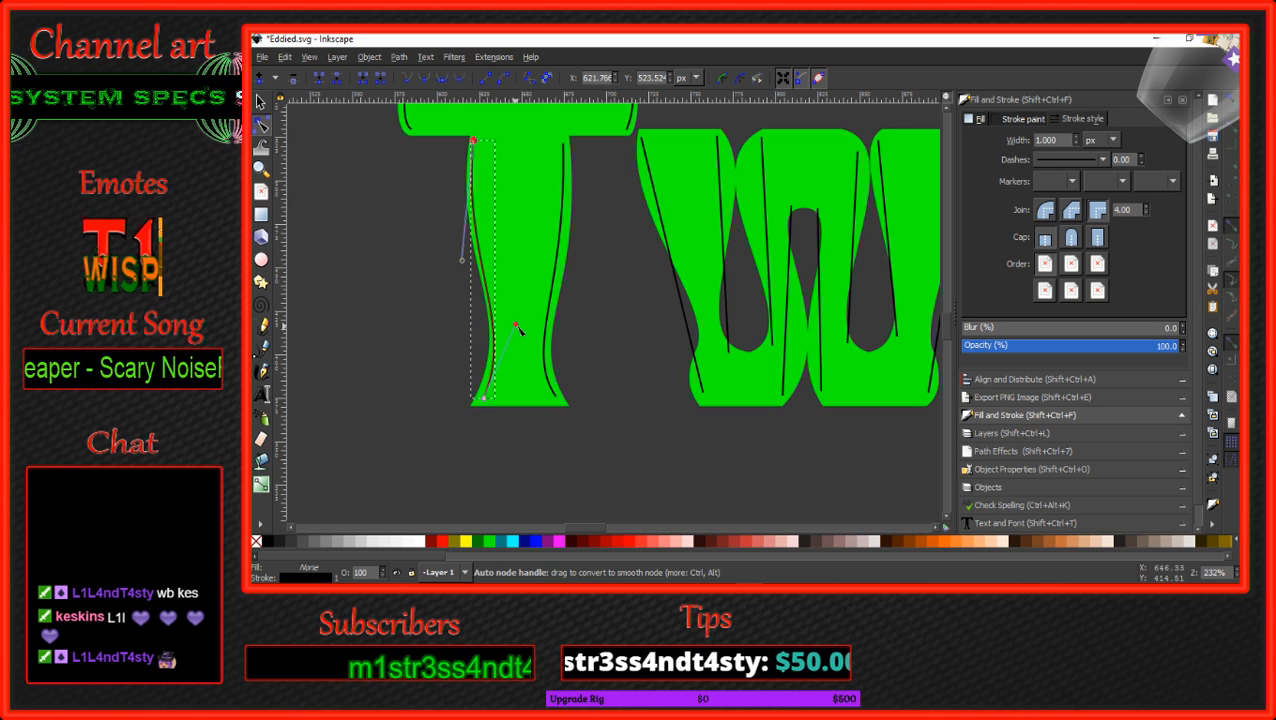
# Finish curving the T stem's left inner line, then bend the w's outermost left line, adding a node at the waist near its foot.
pyautogui.moveTo(515, 329); pyautogui.dragTo(519, 322)
pyautogui.click(662, 238)
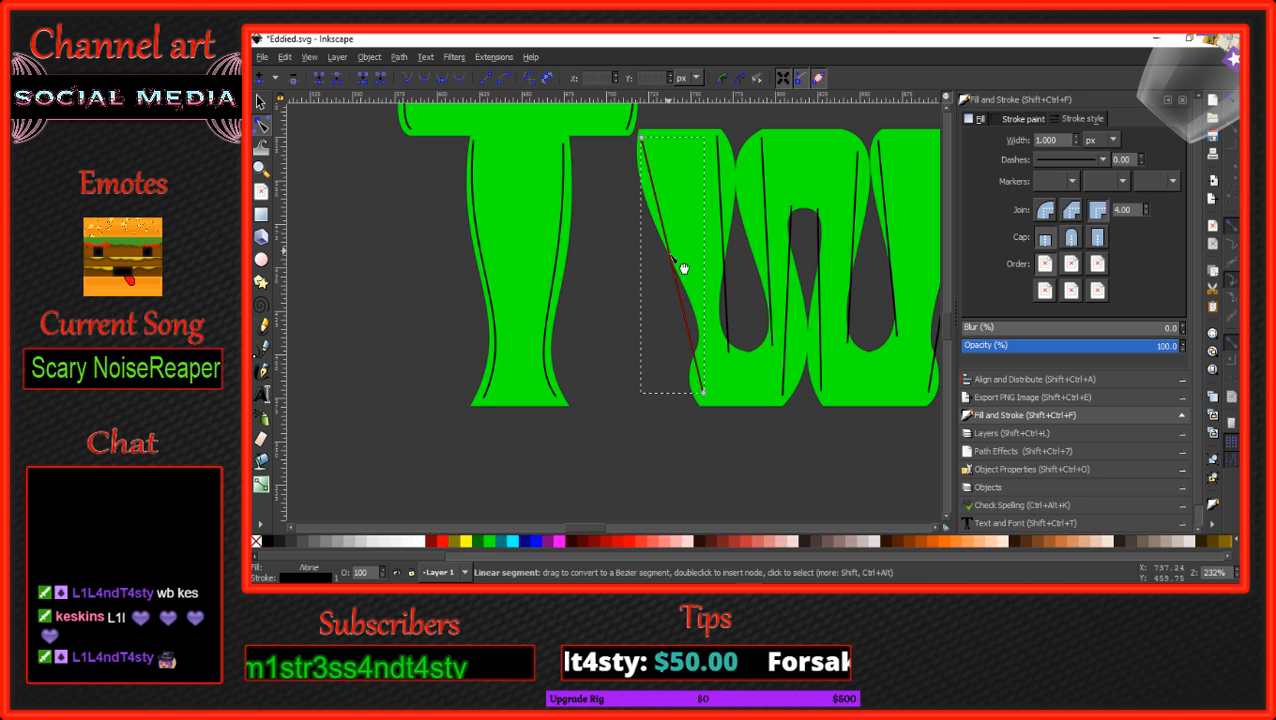
pyautogui.moveTo(700, 347)
pyautogui.mouseDown()
pyautogui.moveTo(715, 343)
pyautogui.moveTo(703, 330)
pyautogui.mouseUp()
pyautogui.doubleClick(704, 338)
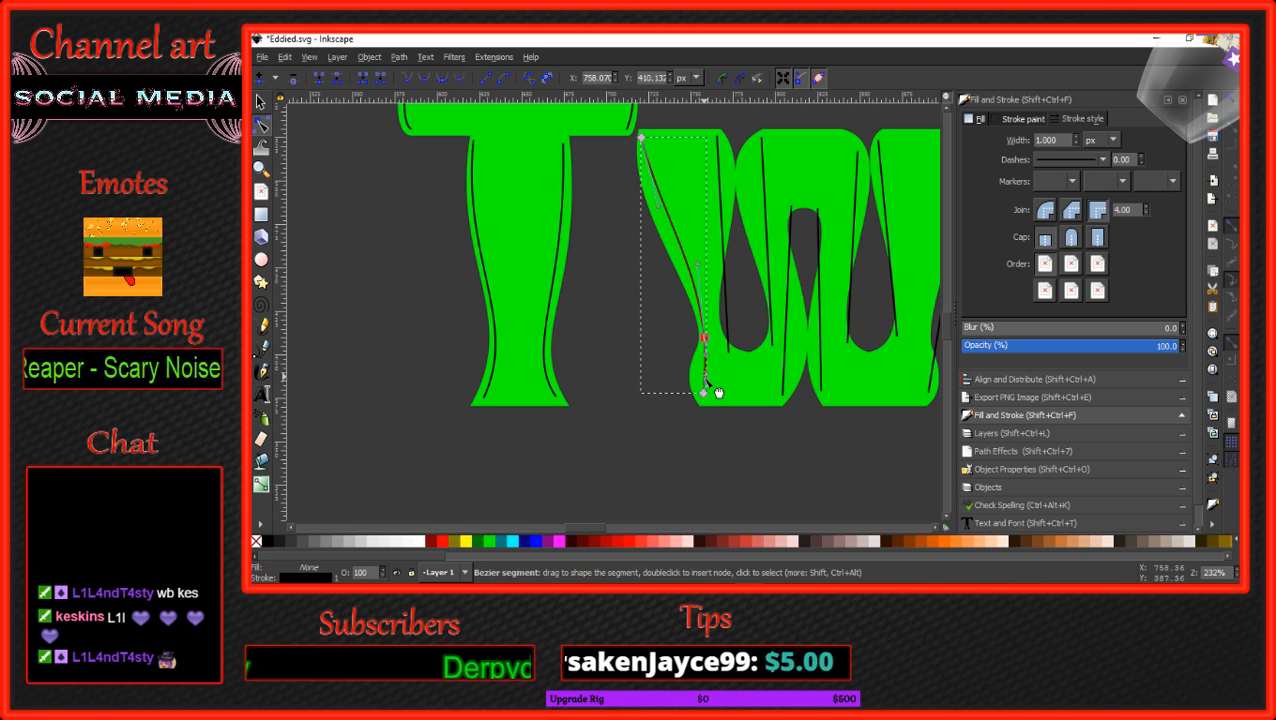
pyautogui.moveTo(706, 378); pyautogui.dragTo(707, 351)
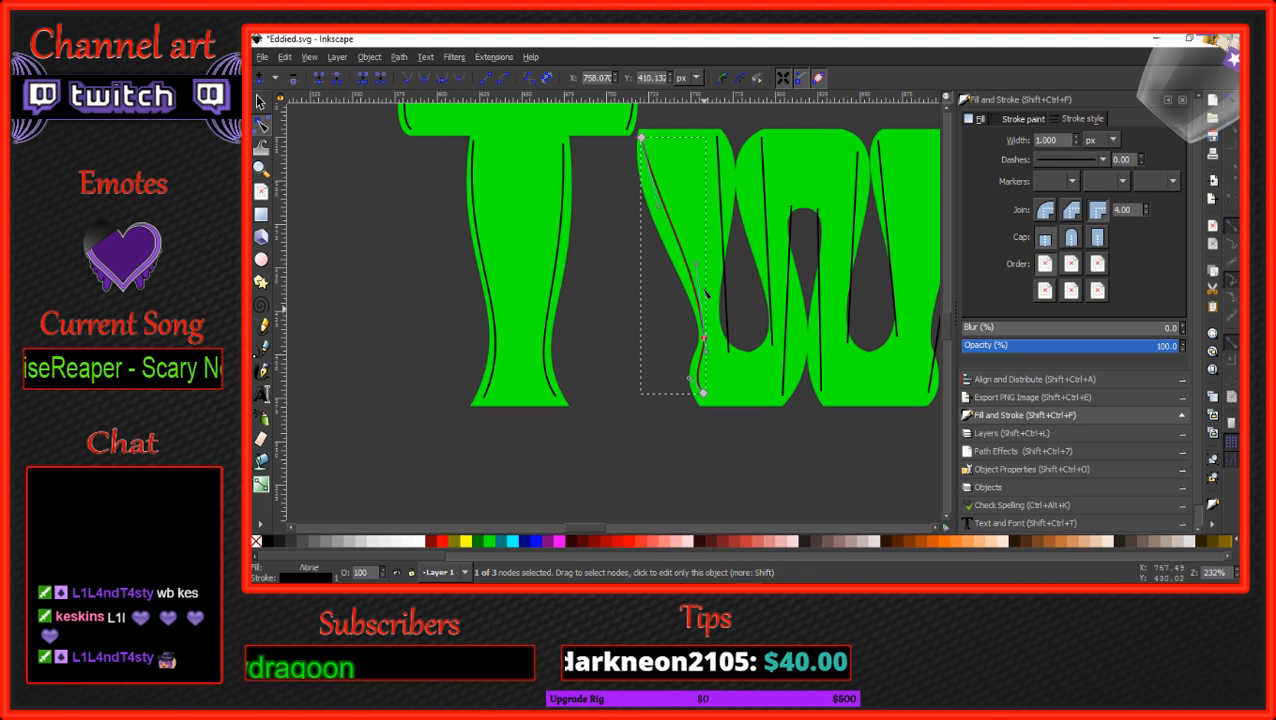
# Adjust the curve handles of the w's outermost left line so its upper part runs parallel to the letter's edge.
pyautogui.moveTo(698, 265); pyautogui.dragTo(693, 277)
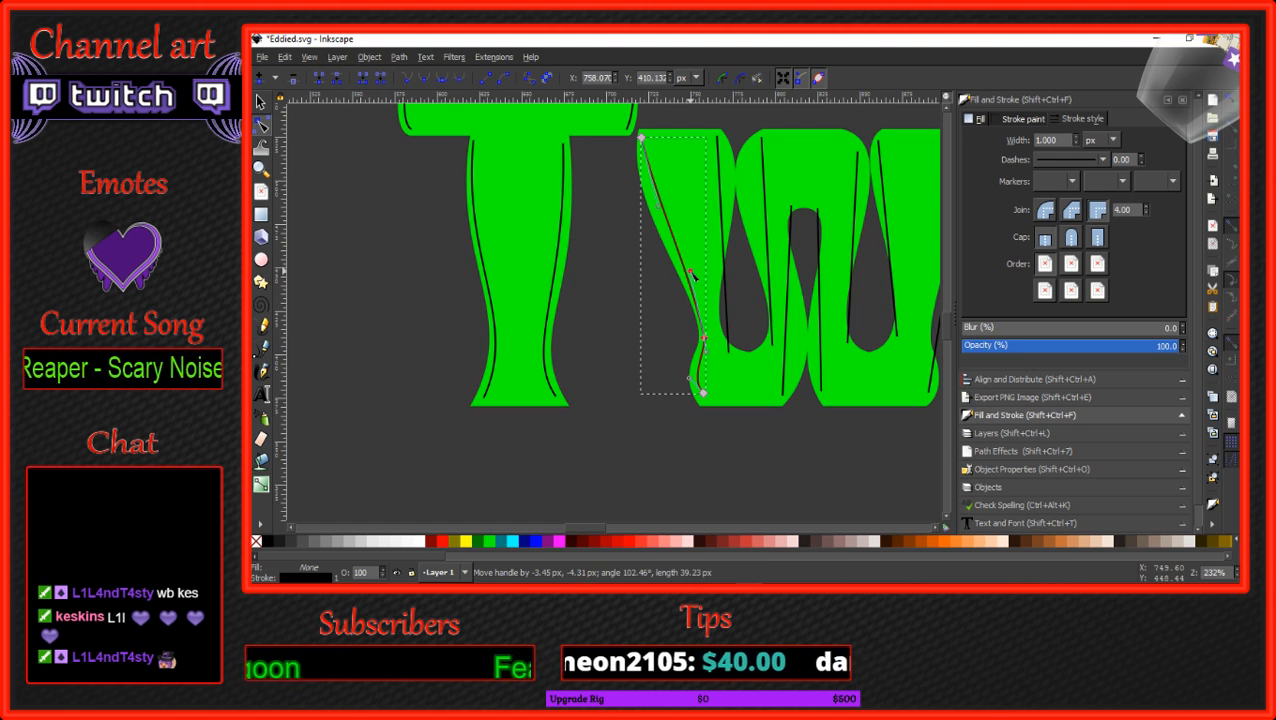
pyautogui.click(658, 208)
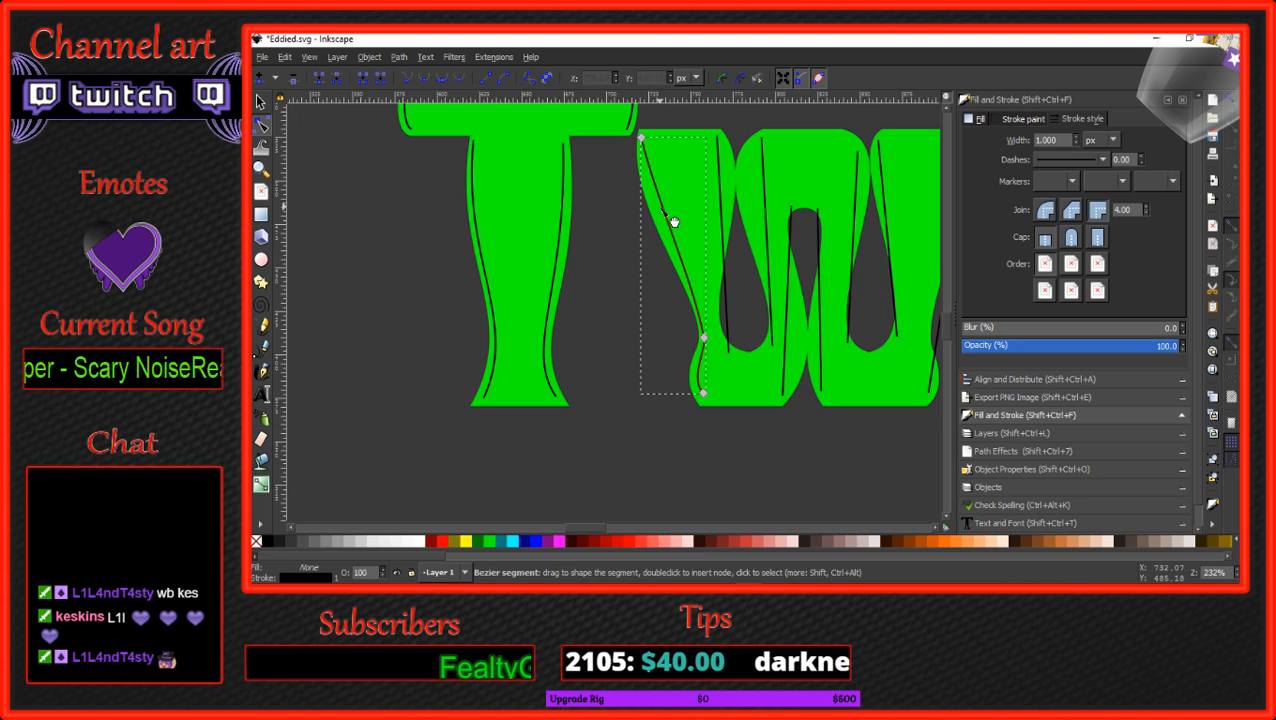
pyautogui.click(642, 138)
pyautogui.moveTo(655, 196); pyautogui.dragTo(645, 224)
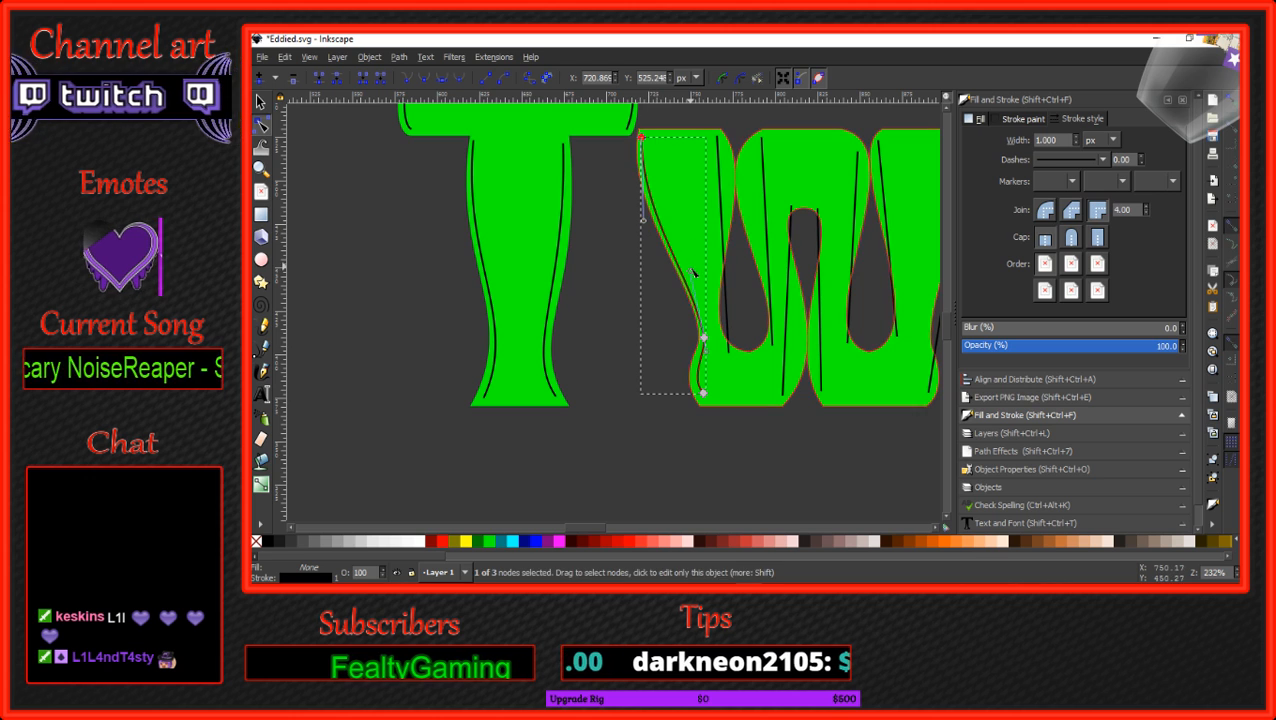
pyautogui.moveTo(691, 272); pyautogui.dragTo(703, 275)
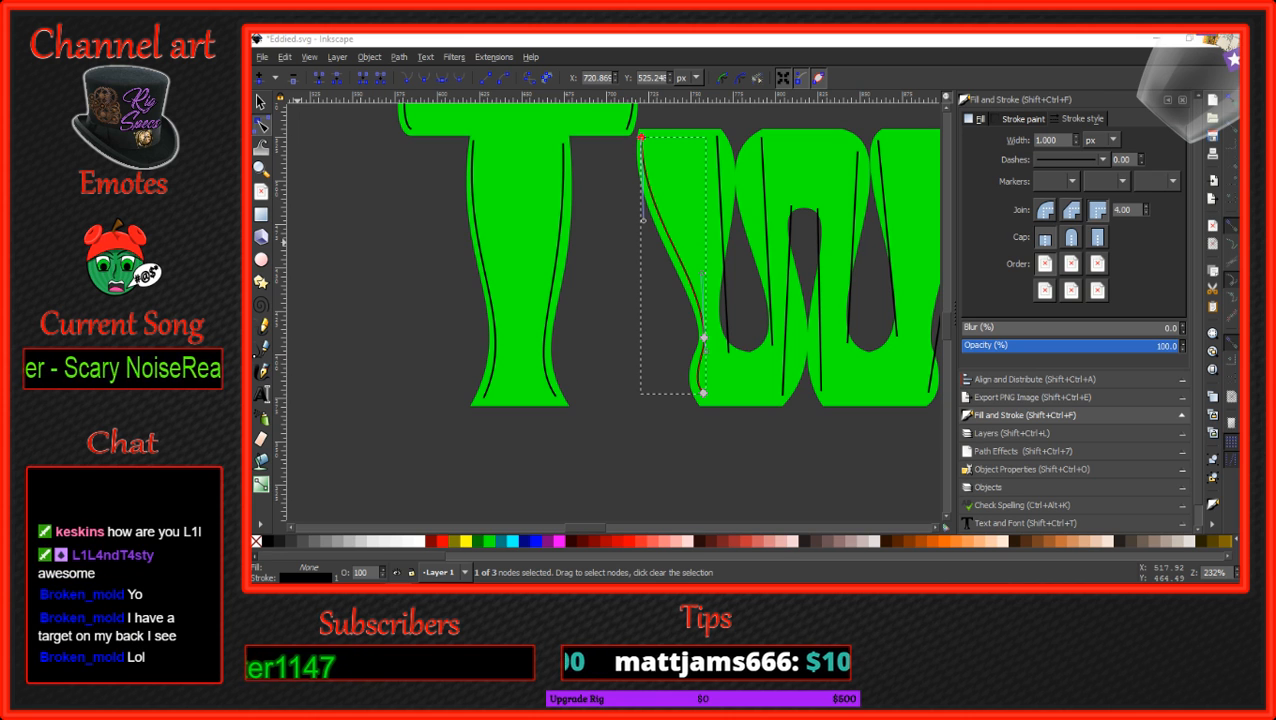
# Bend the black line beside the left edge of the w's left opening into an S-curve matching the green contour.
pyautogui.click(731, 336)
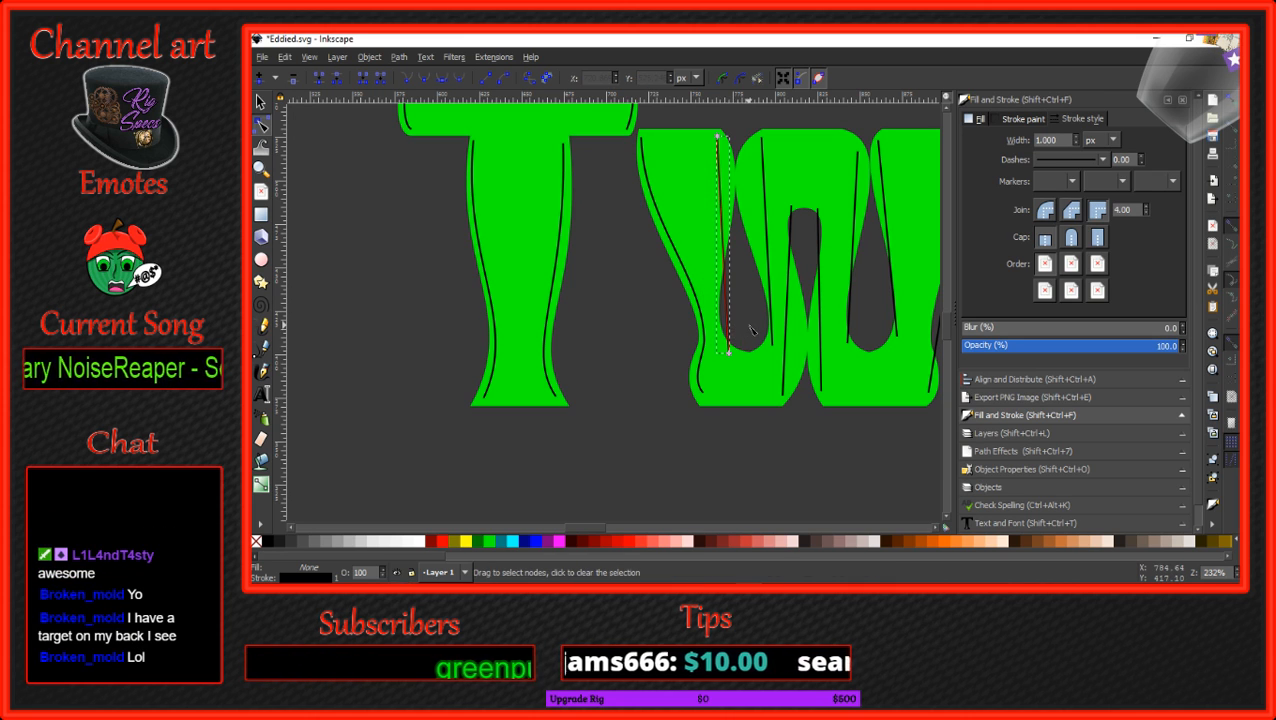
pyautogui.scroll(2, 768, 313)
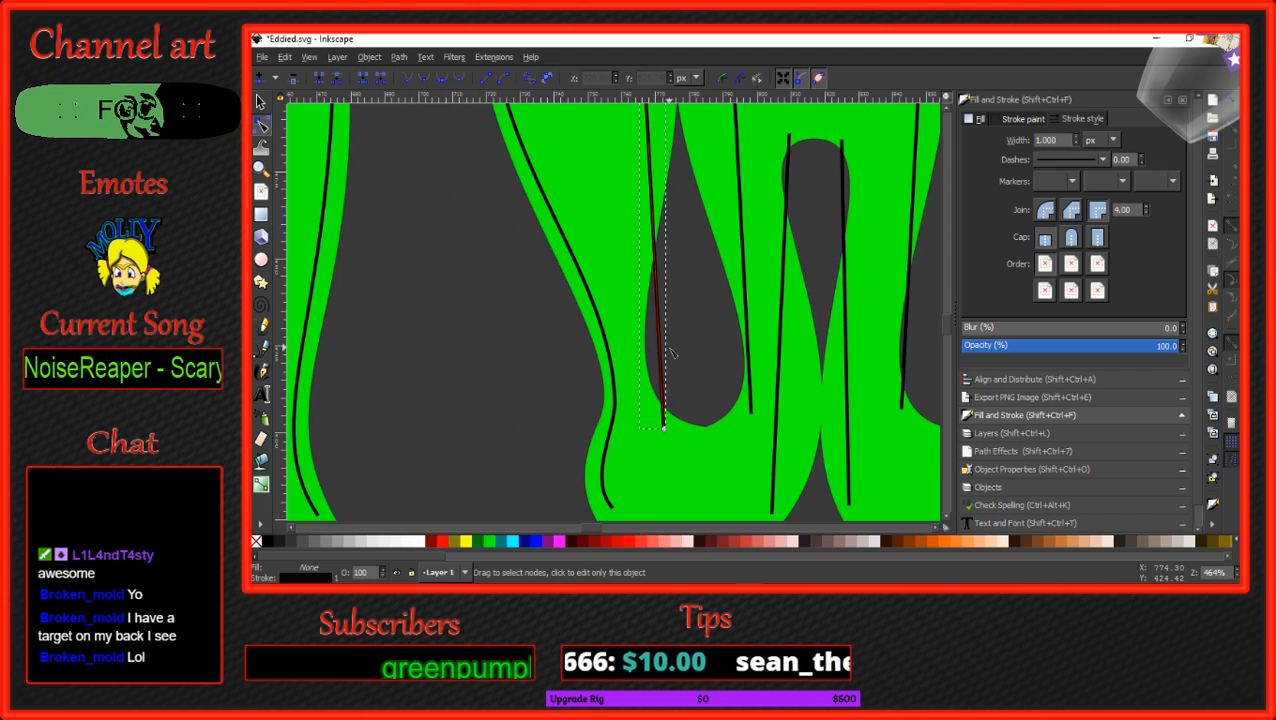
pyautogui.moveTo(660, 356); pyautogui.dragTo(635, 364)
pyautogui.scroll(5, 648, 381)
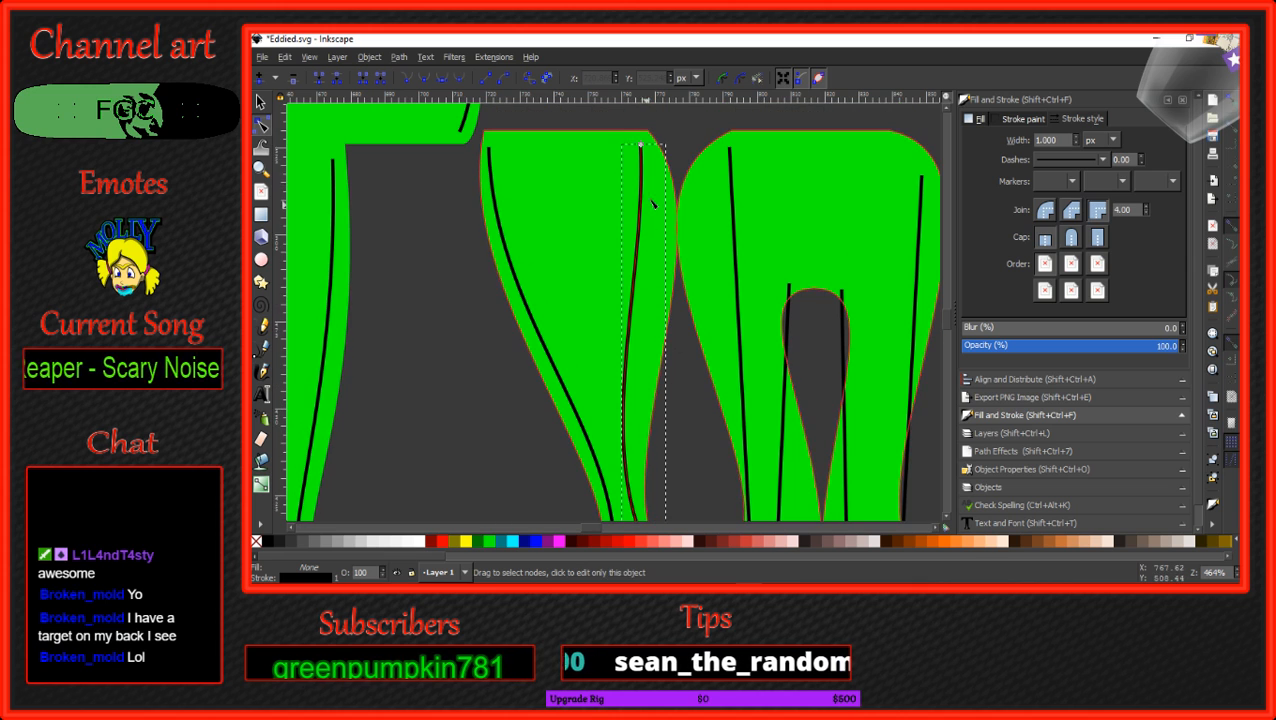
pyautogui.click(642, 148)
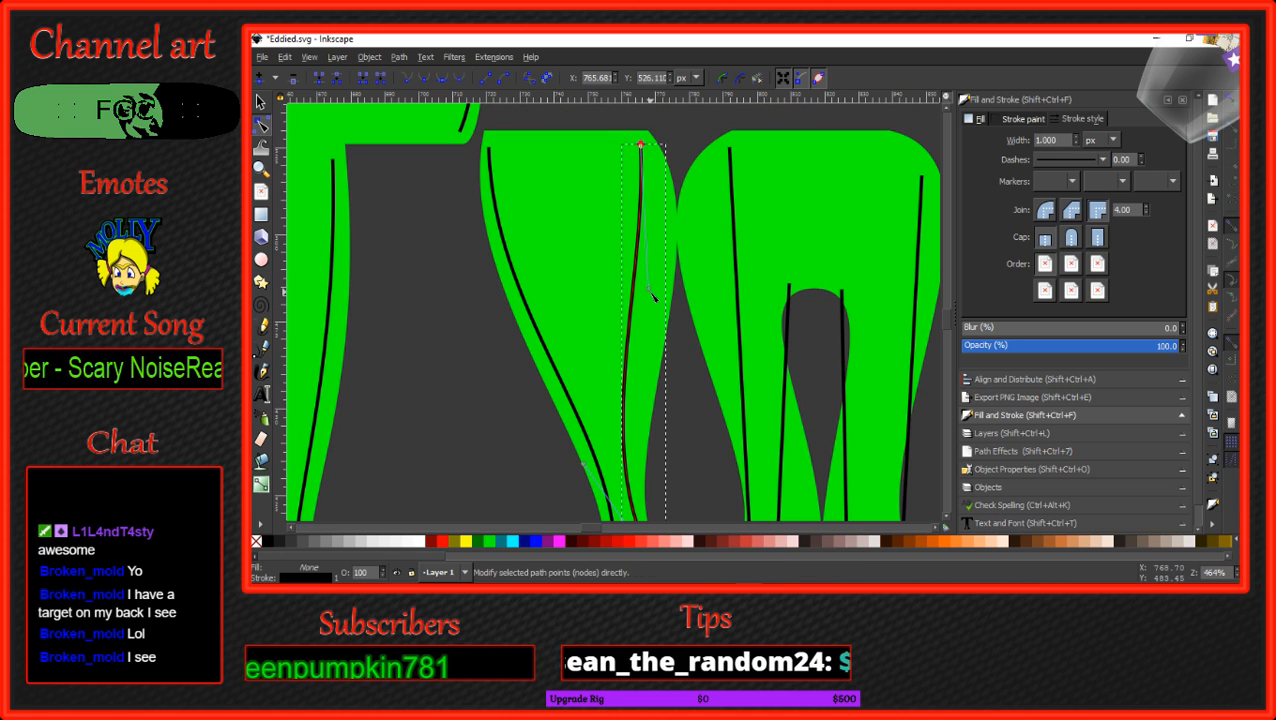
pyautogui.moveTo(650, 292); pyautogui.dragTo(714, 251)
# Refine the line left of the w's left opening by shifting its lower end node slightly up and adjusting both curve handles.
pyautogui.scroll(-3, 710, 300)
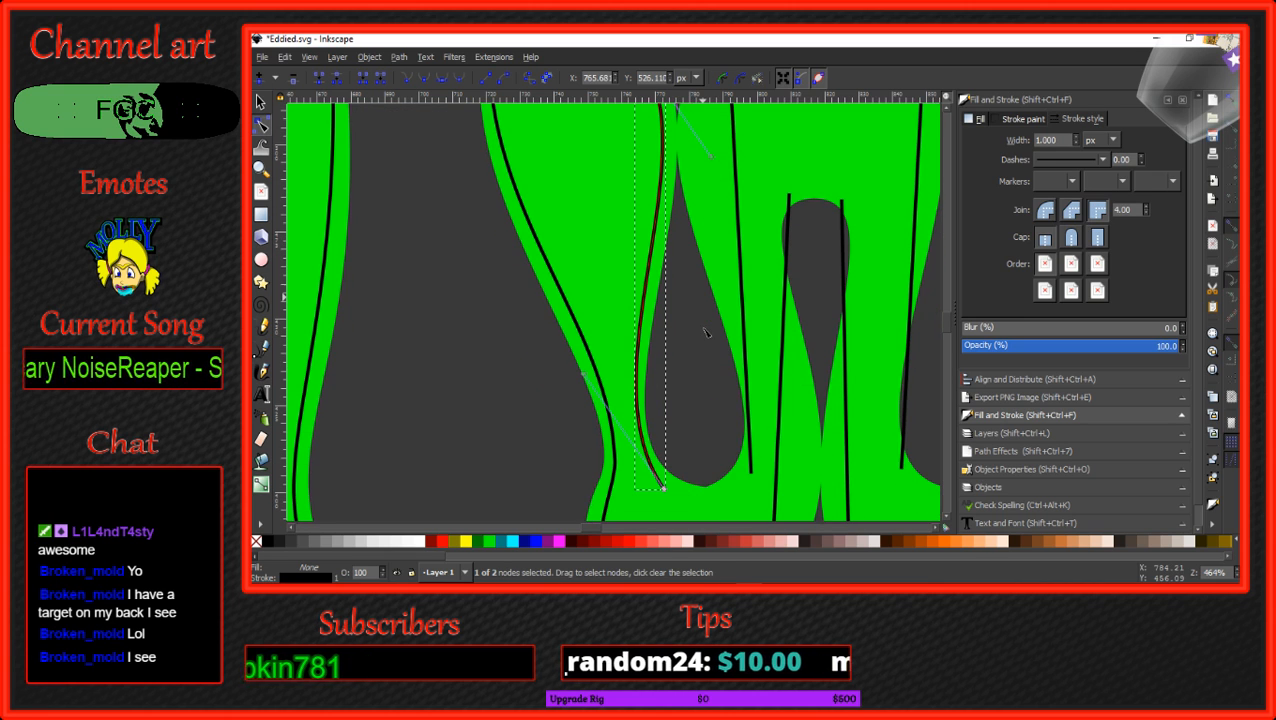
pyautogui.moveTo(585, 347); pyautogui.dragTo(584, 383)
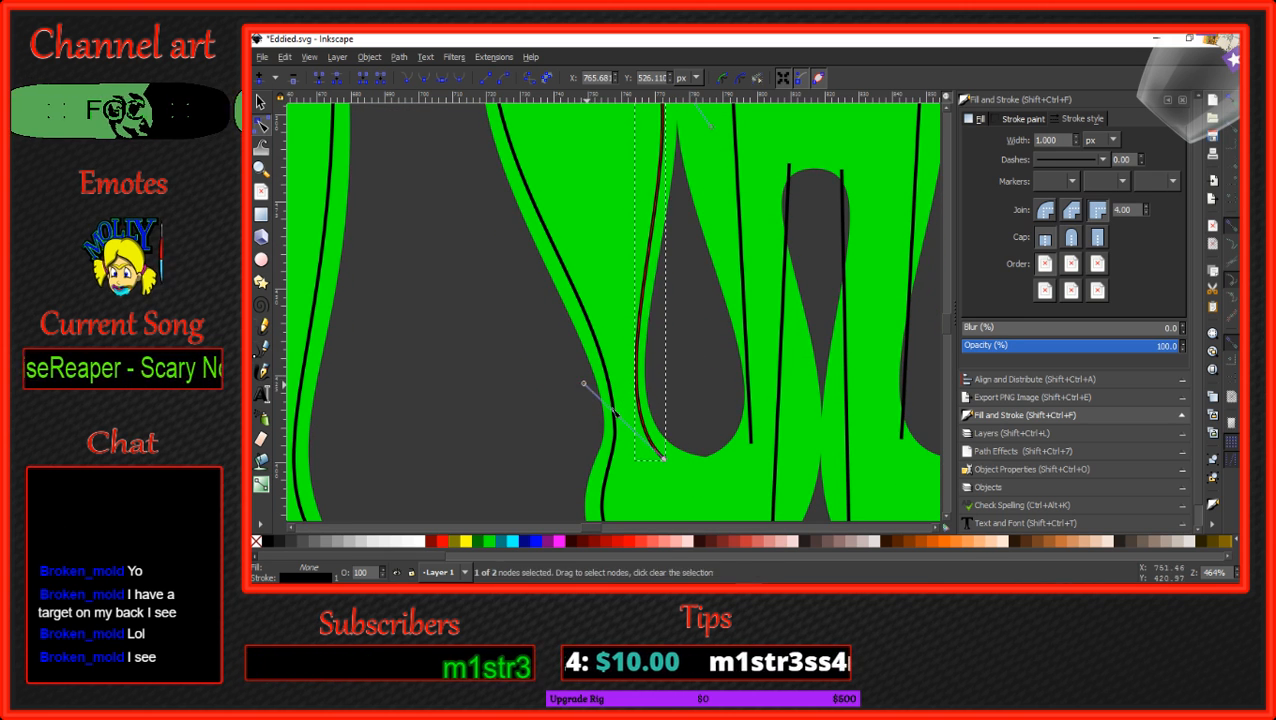
pyautogui.moveTo(668, 465); pyautogui.dragTo(671, 455)
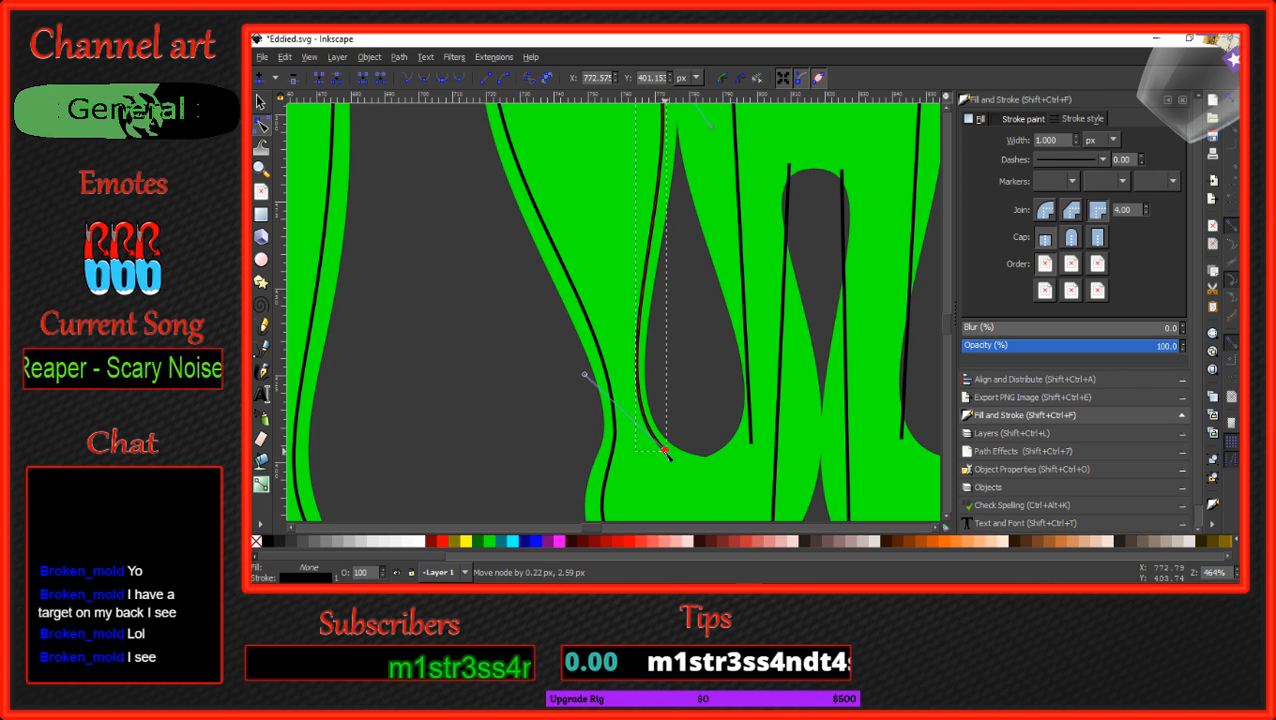
pyautogui.scroll(1, 686, 367)
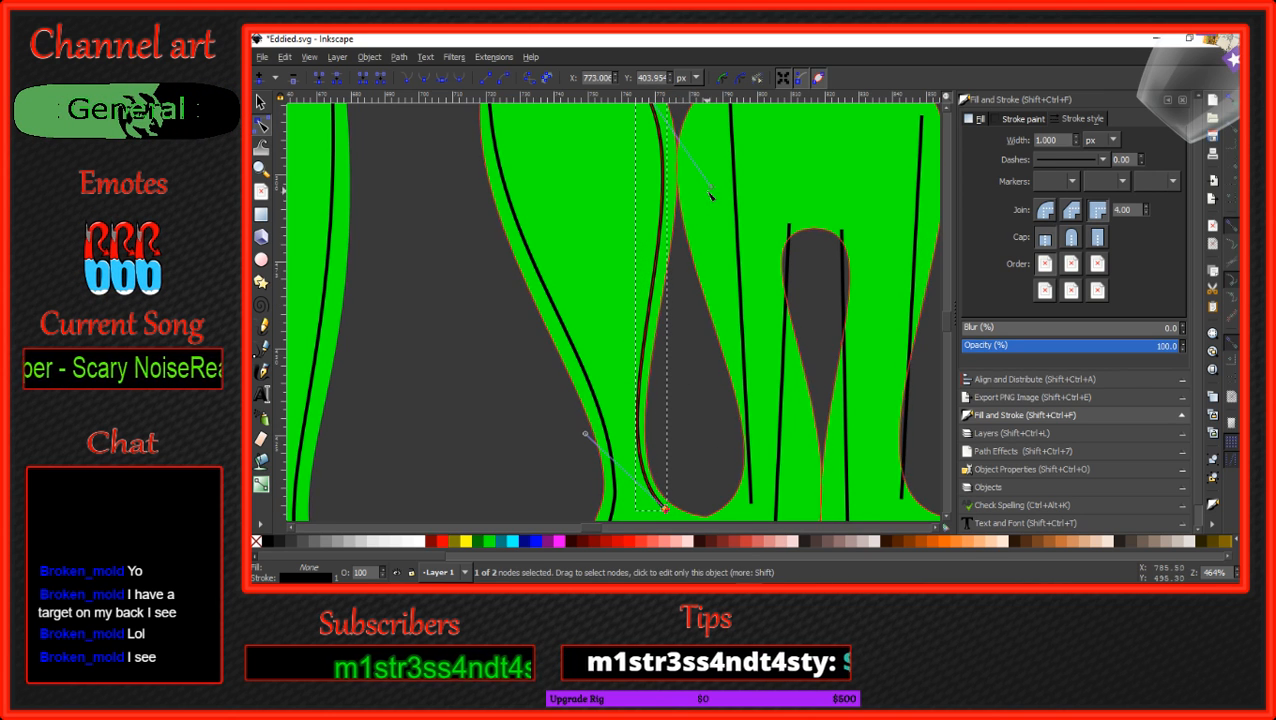
pyautogui.moveTo(711, 193); pyautogui.dragTo(719, 172)
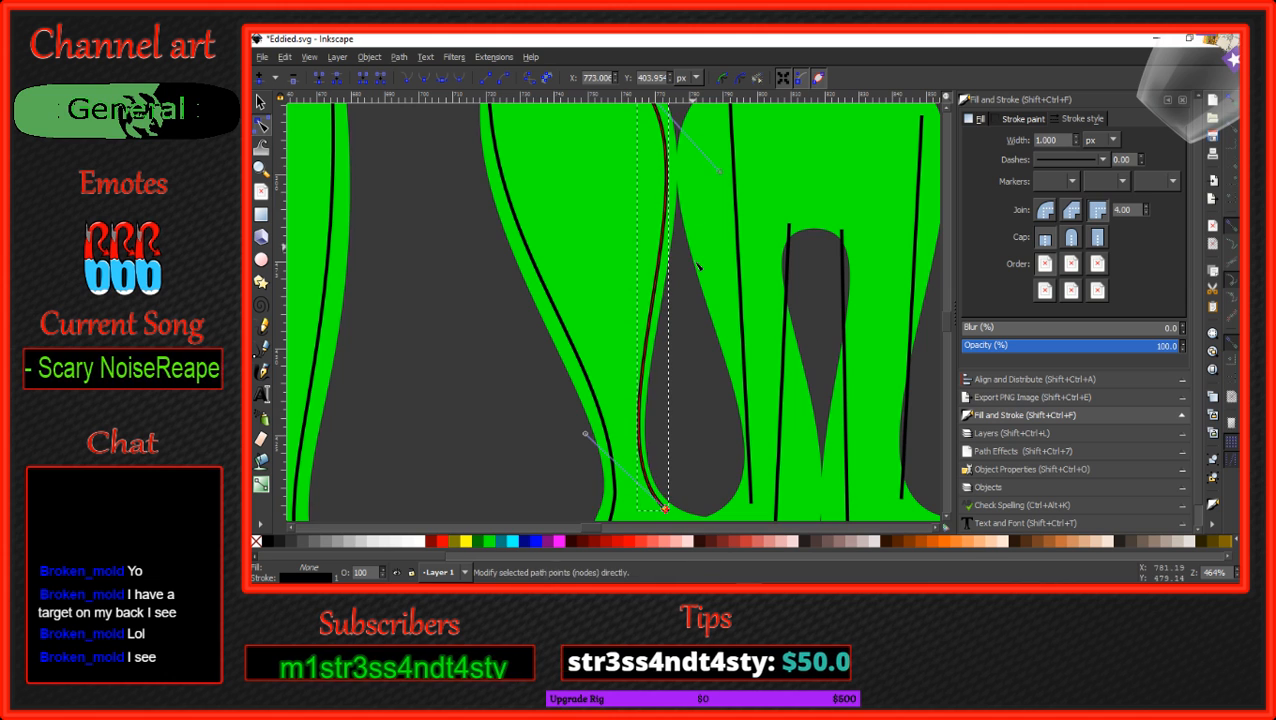
pyautogui.scroll(1, 690, 305)
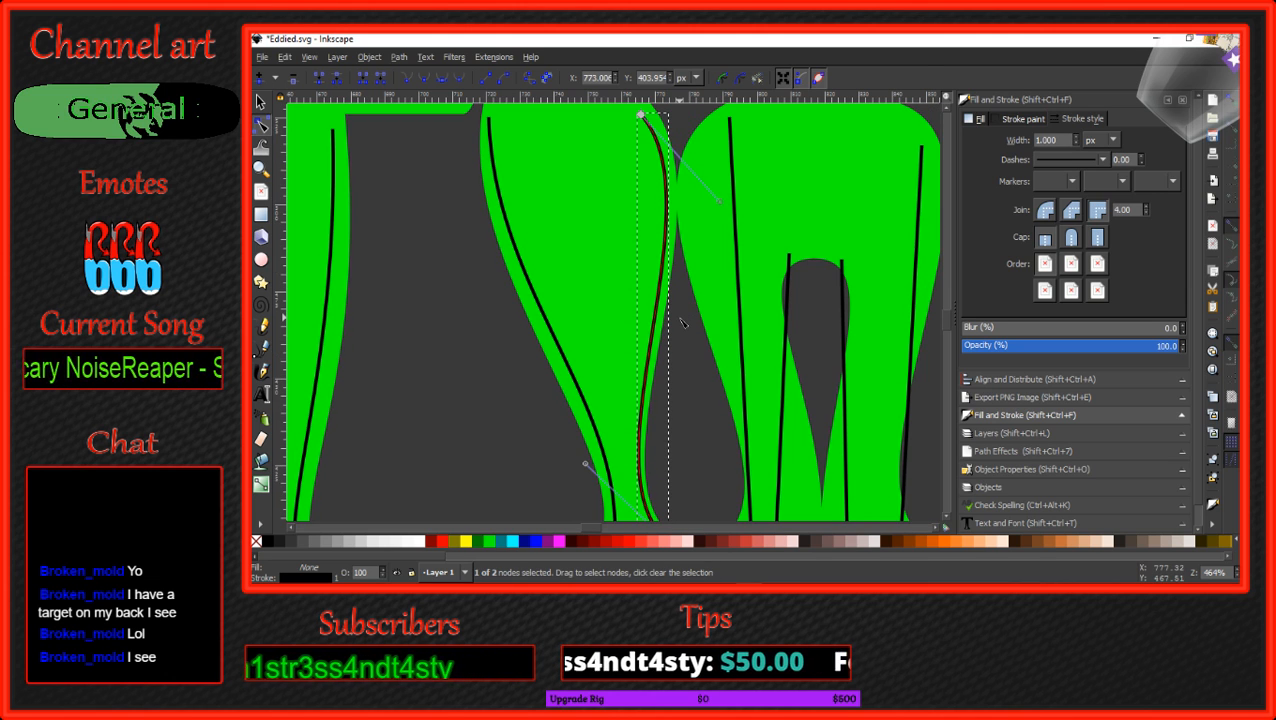
# Curve the line right of the w's left opening around the green contour and move its lower end node slightly inward.
pyautogui.click(742, 318)
pyautogui.moveTo(748, 310); pyautogui.dragTo(702, 256)
pyautogui.scroll(-4, 702, 260)
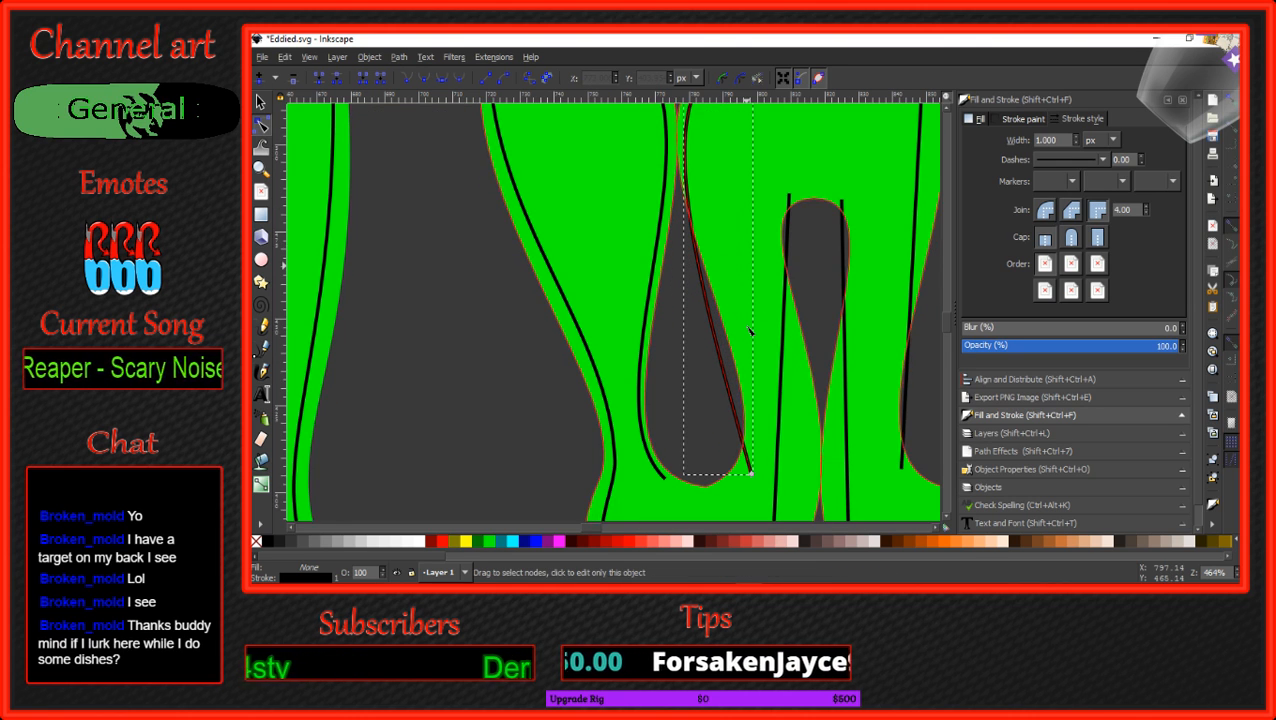
pyautogui.click(752, 412)
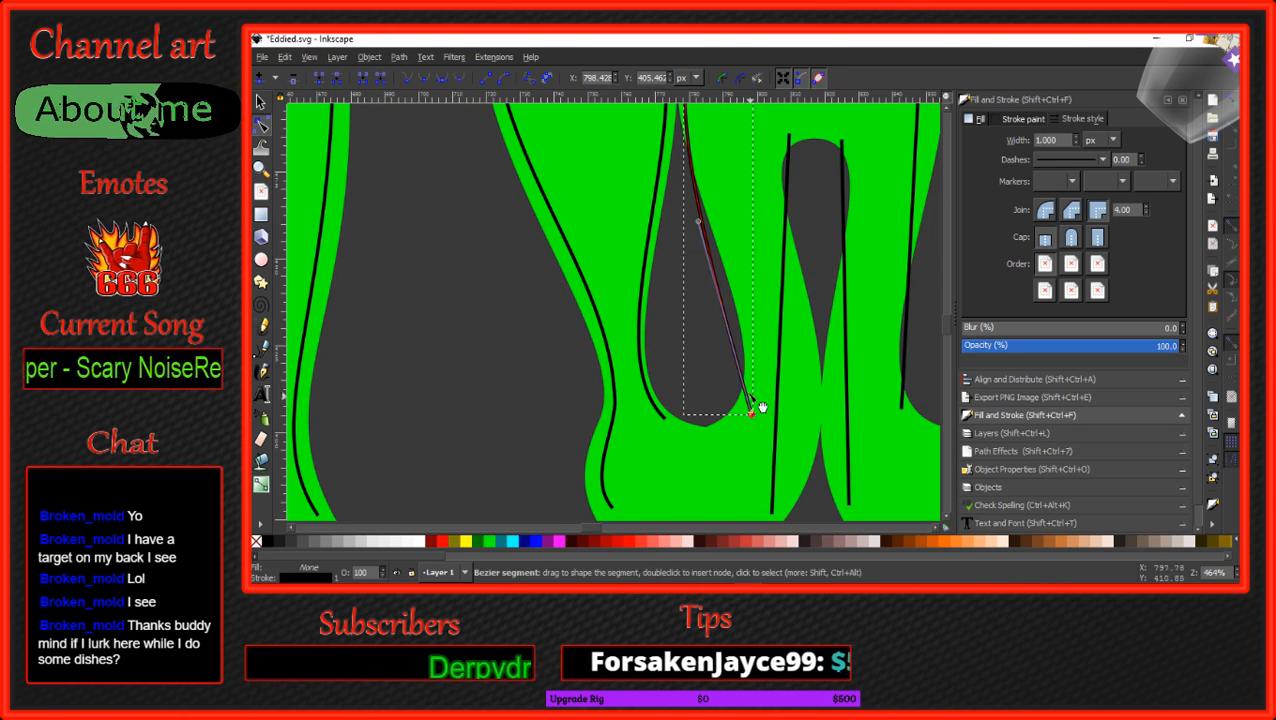
pyautogui.moveTo(698, 221); pyautogui.dragTo(795, 222)
pyautogui.moveTo(752, 414); pyautogui.dragTo(742, 418)
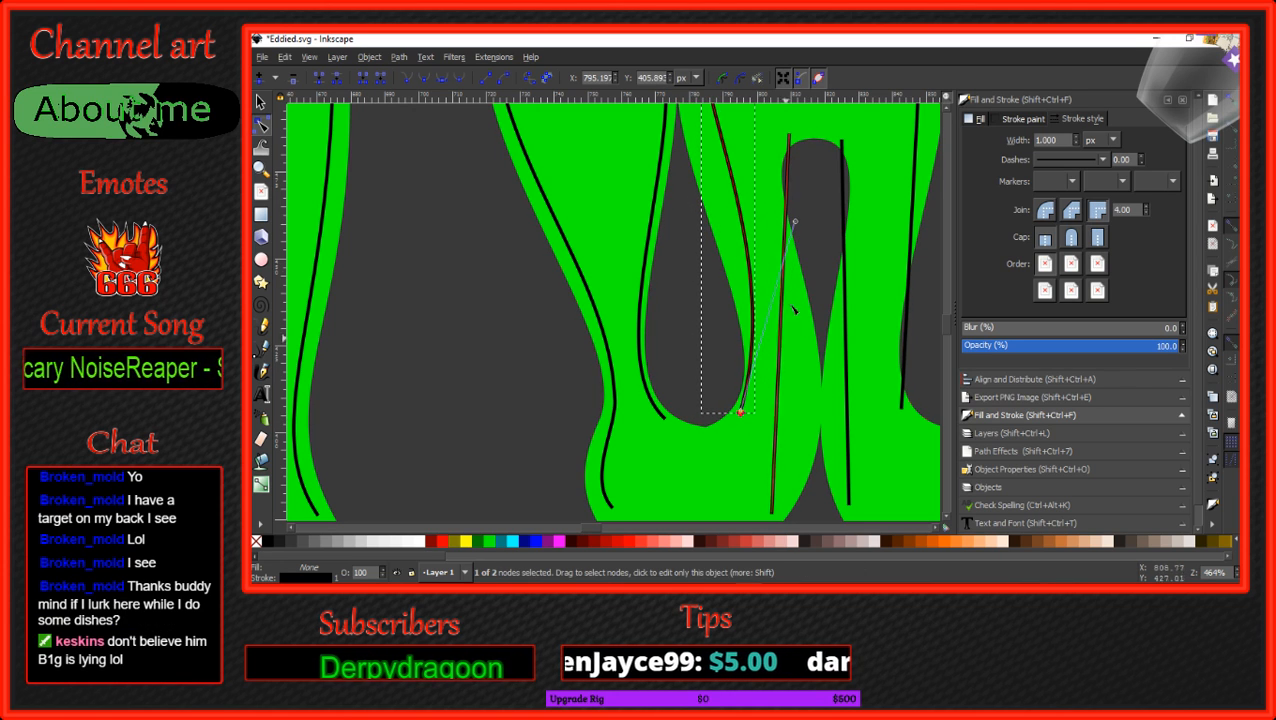
pyautogui.moveTo(795, 222); pyautogui.dragTo(798, 348)
pyautogui.scroll(3, 798, 348)
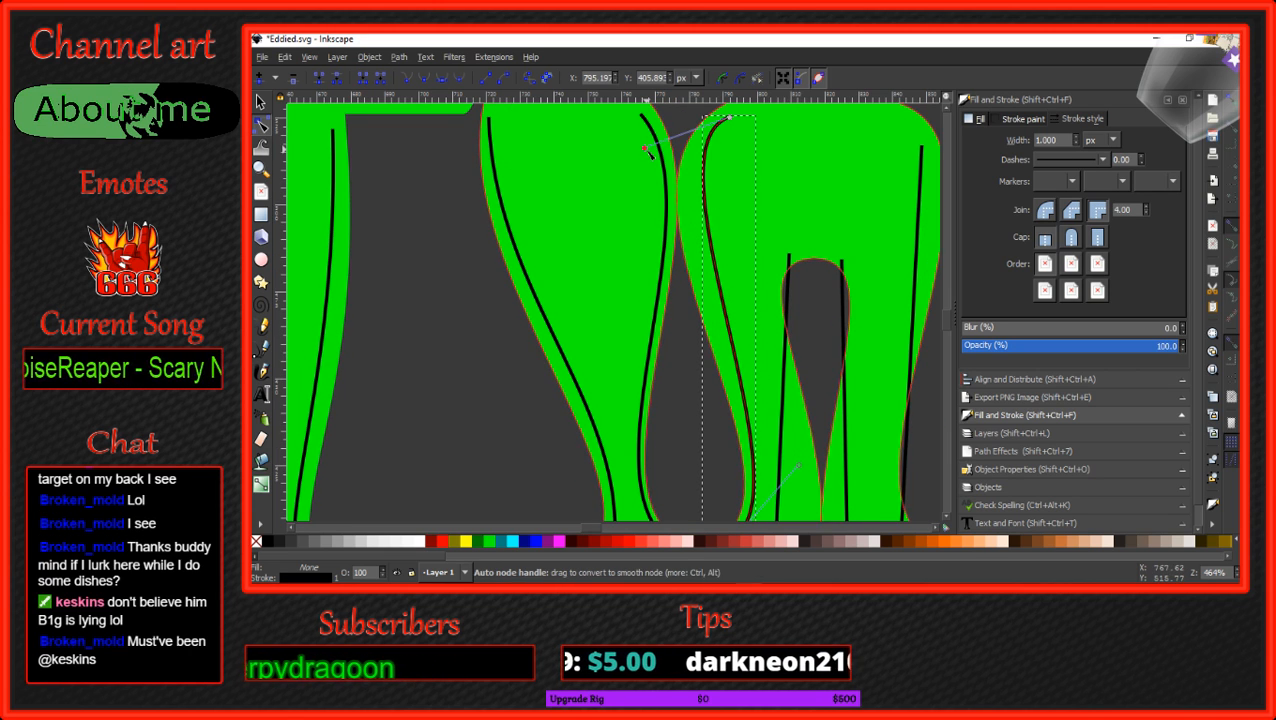
# Fine-tune the upper and lower handles of the line right of the w's left opening for even spacing from the contour.
pyautogui.press('Escape')
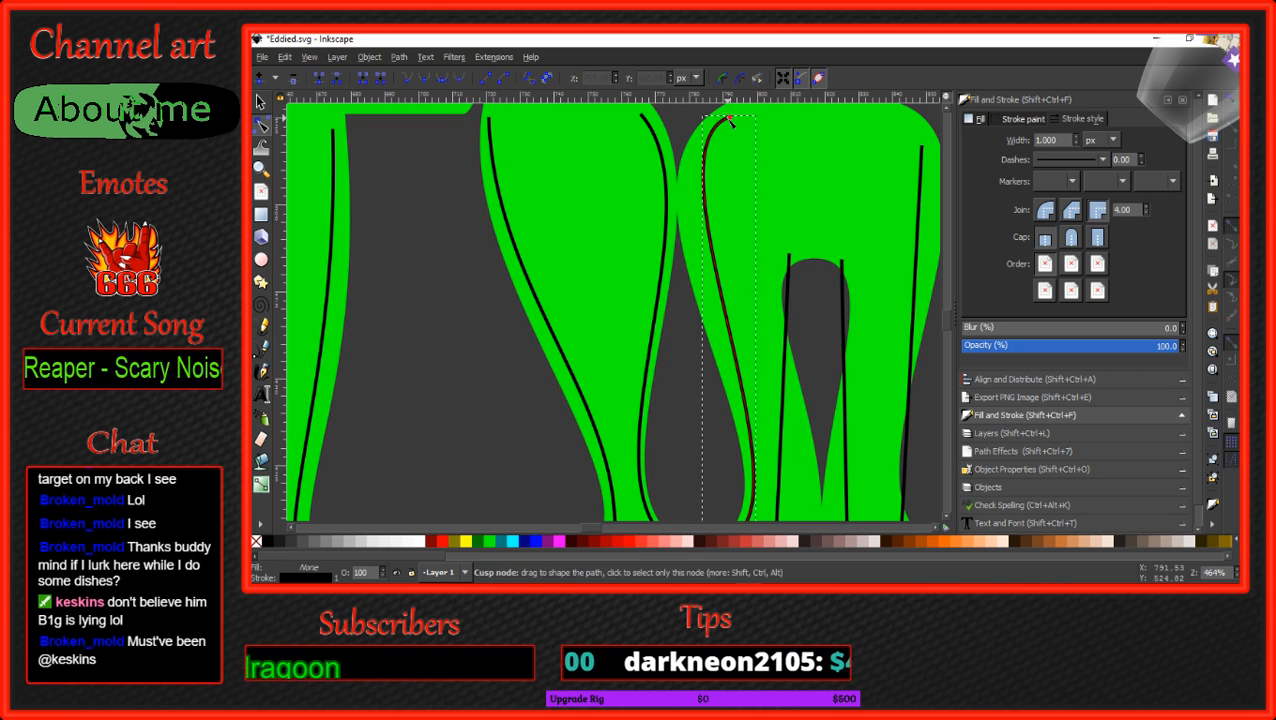
pyautogui.click(730, 118)
pyautogui.moveTo(645, 150); pyautogui.dragTo(606, 156)
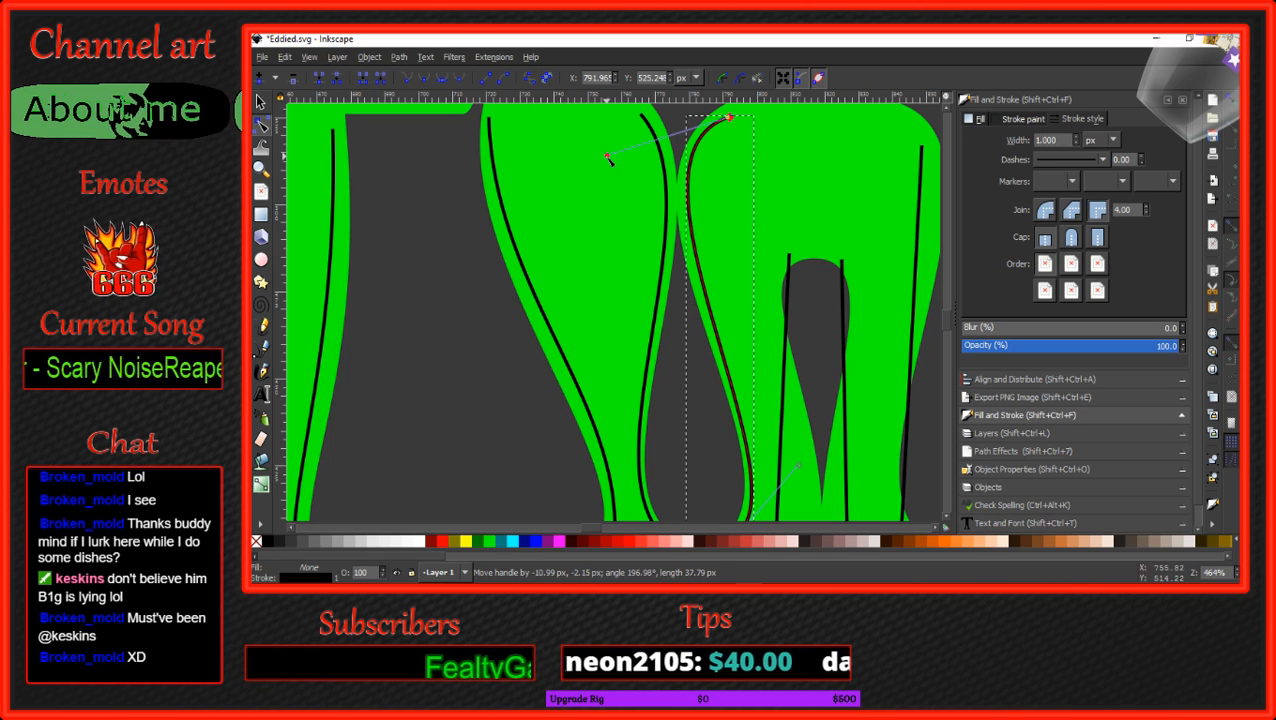
pyautogui.moveTo(800, 466); pyautogui.dragTo(818, 468)
pyautogui.scroll(-2, 760, 444)
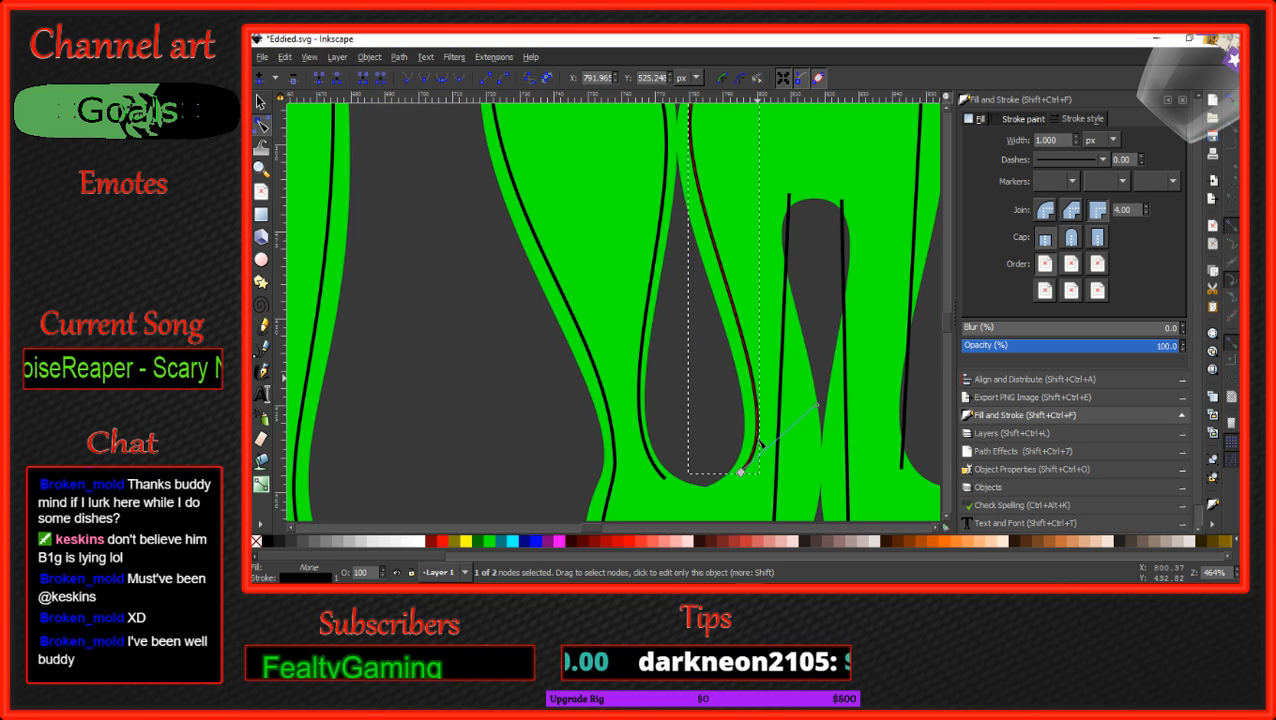
pyautogui.scroll(4, 760, 444)
pyautogui.moveTo(609, 217); pyautogui.dragTo(602, 237)
pyautogui.scroll(-3, 728, 410)
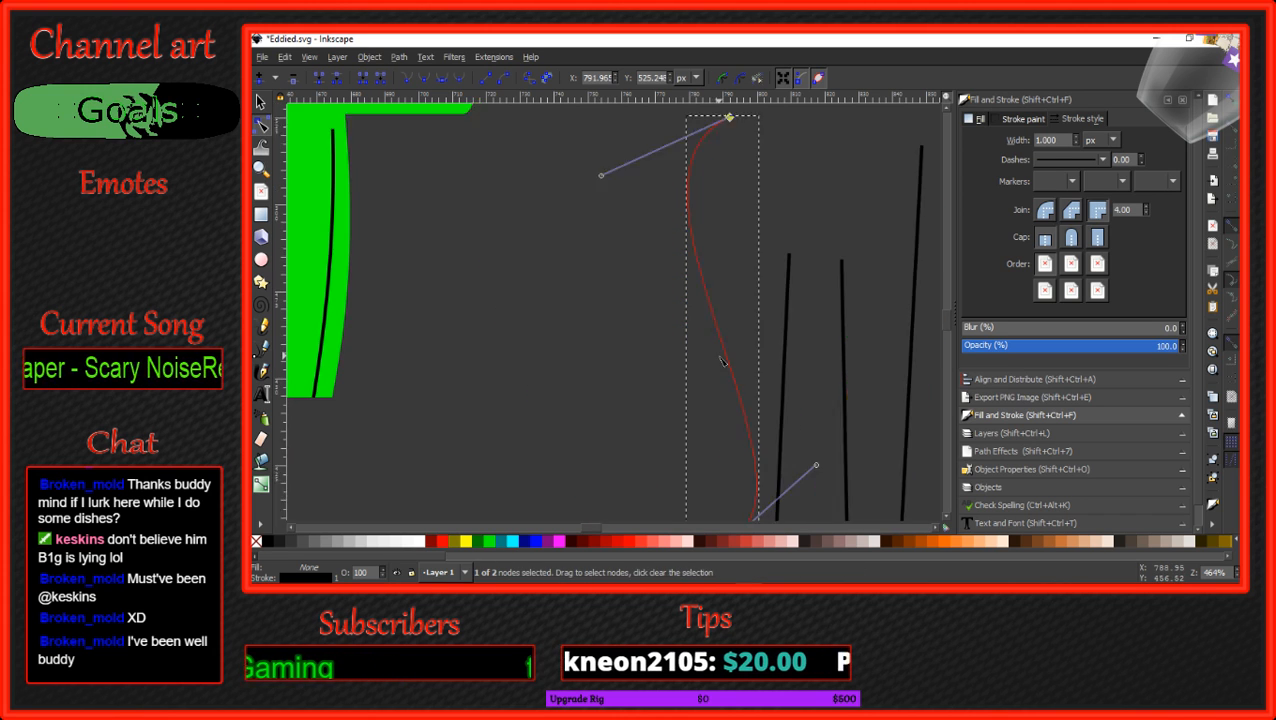
pyautogui.moveTo(817, 437); pyautogui.dragTo(810, 441)
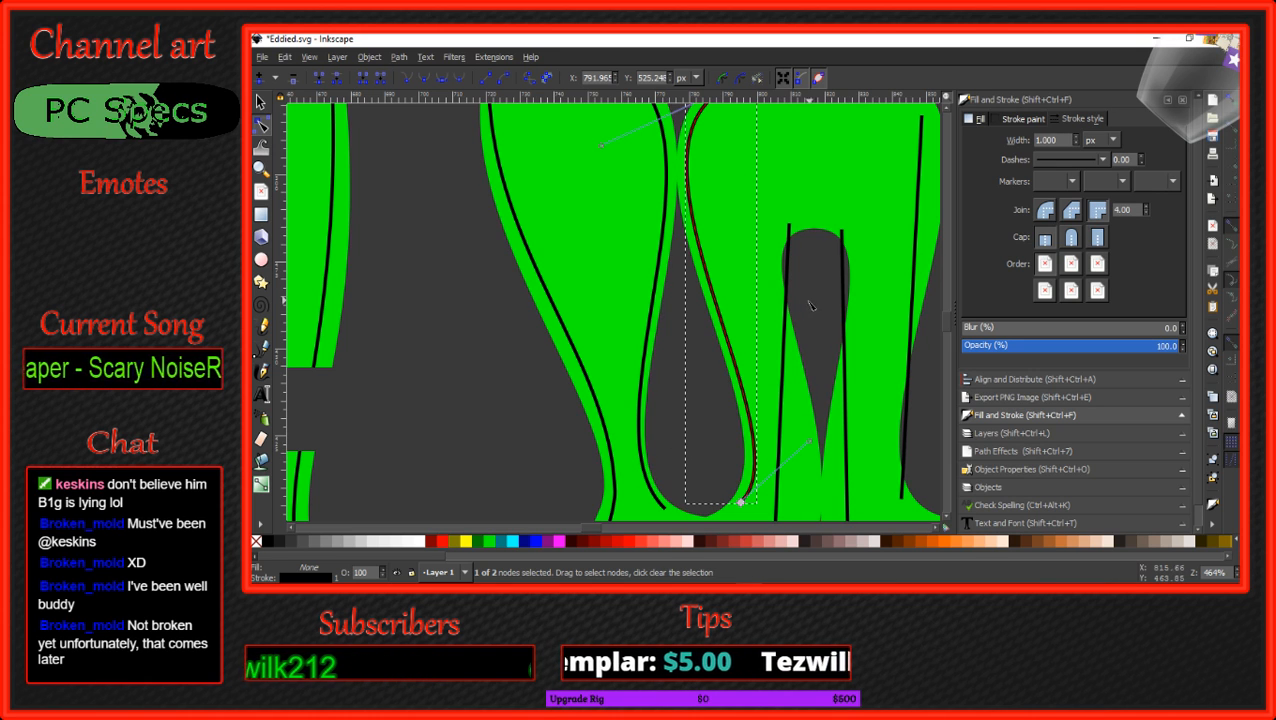
# Bend the straight line left of the w's middle opening outward at the foot and around the opening's rounded top.
pyautogui.scroll(-3, 811, 302)
pyautogui.click(780, 415)
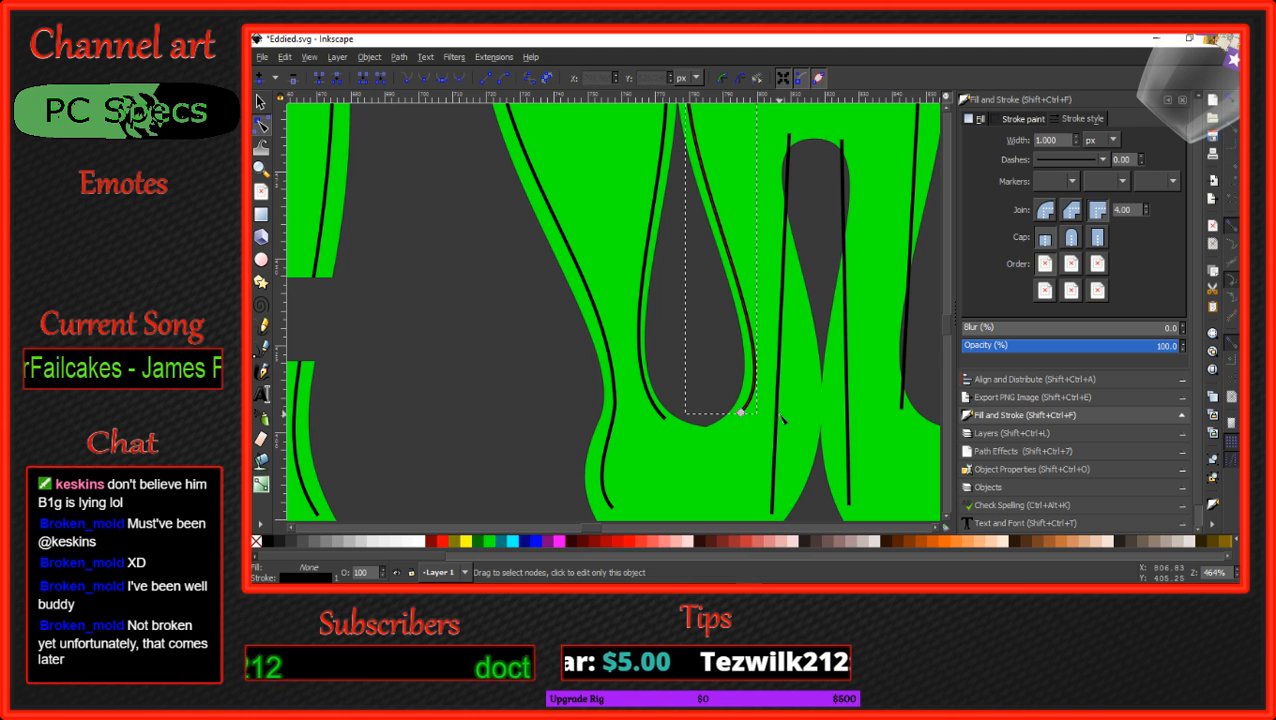
pyautogui.click(782, 430)
pyautogui.moveTo(786, 435); pyautogui.dragTo(819, 440)
pyautogui.moveTo(808, 220)
pyautogui.mouseDown()
pyautogui.moveTo(783, 199)
pyautogui.moveTo(773, 210)
pyautogui.mouseUp()
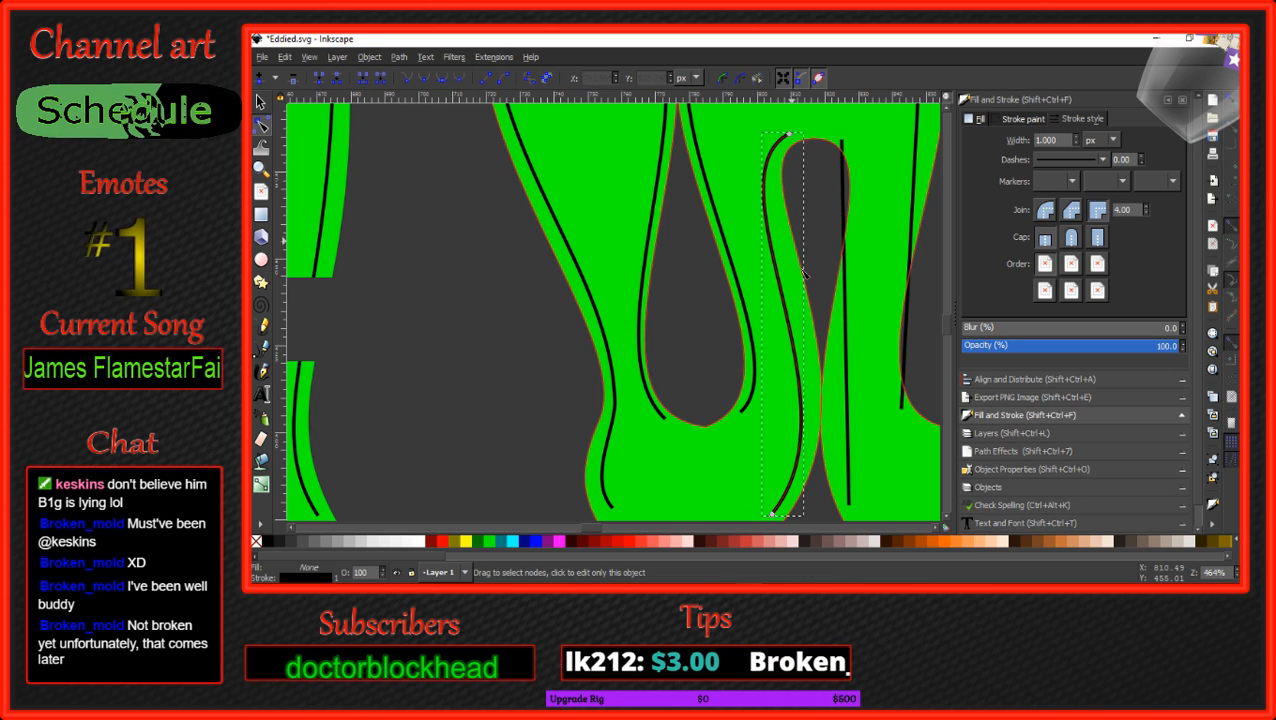
# Refine the line left of the w's middle opening by adjusting both handles and shifting the whole line slightly down.
pyautogui.click(808, 393)
pyautogui.moveTo(860, 408); pyautogui.dragTo(887, 396)
pyautogui.moveTo(705, 181)
pyautogui.mouseDown()
pyautogui.moveTo(727, 189)
pyautogui.moveTo(724, 170)
pyautogui.mouseUp()
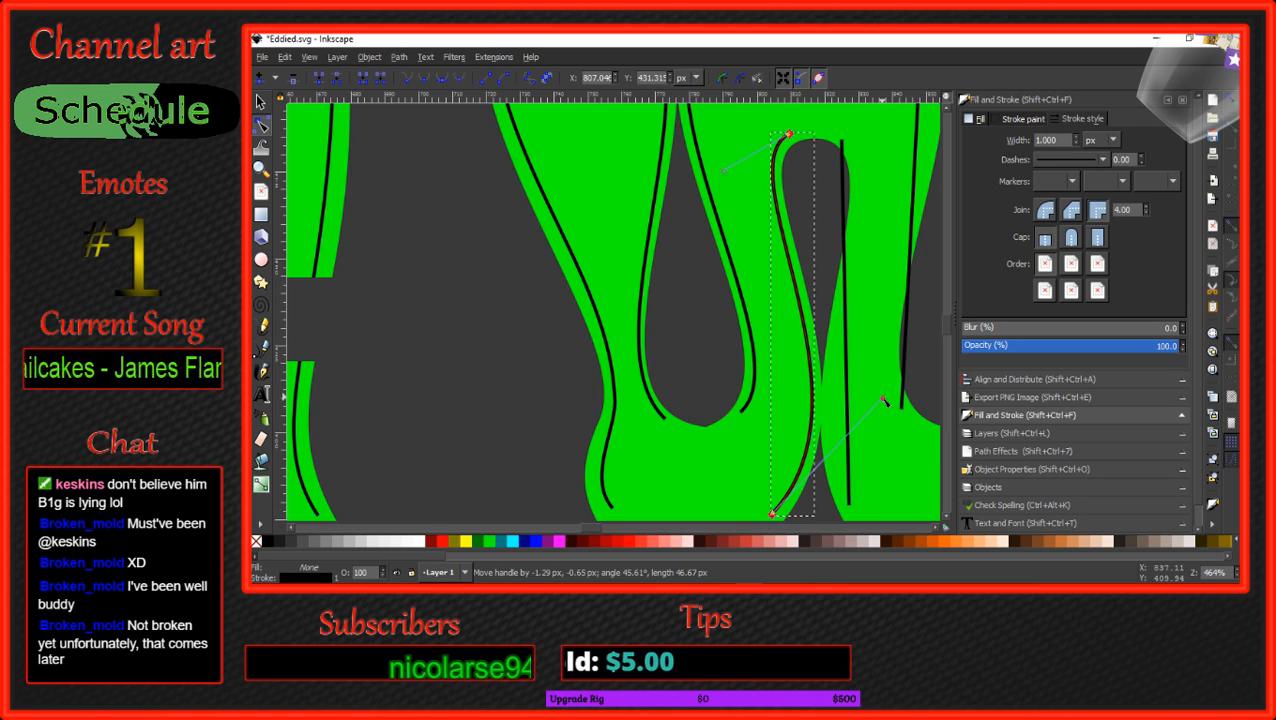
pyautogui.moveTo(791, 132); pyautogui.dragTo(791, 139)
pyautogui.moveTo(884, 403); pyautogui.dragTo(877, 403)
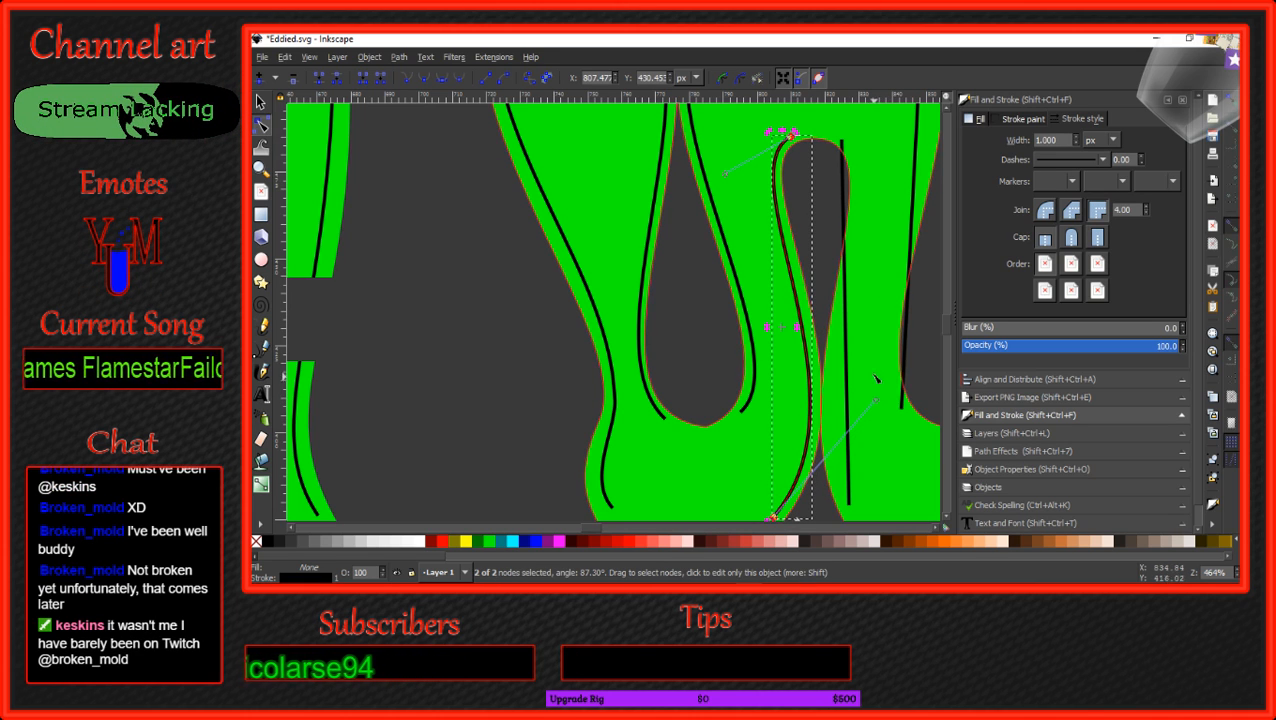
# Bend the line right of the w's middle opening into an S-curve that follows the opening's edge.
pyautogui.click(840, 412)
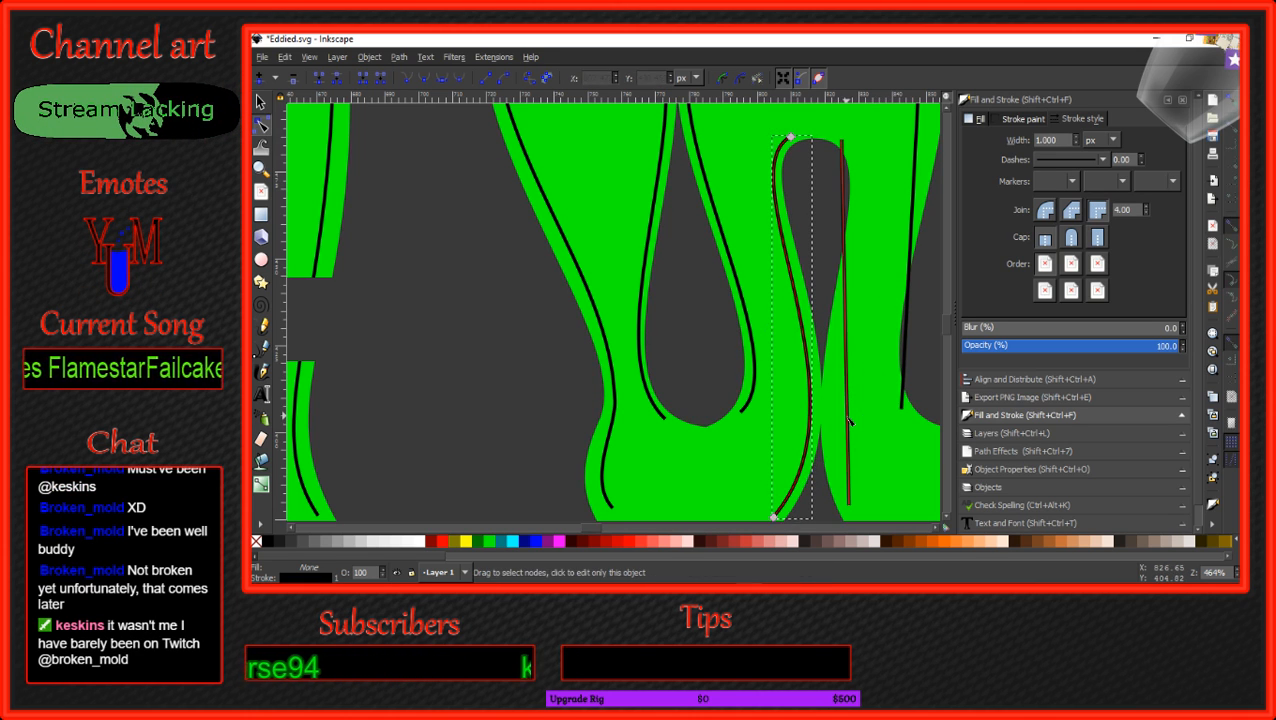
pyautogui.moveTo(845, 446); pyautogui.dragTo(898, 193)
pyautogui.click(842, 140)
pyautogui.moveTo(779, 414); pyautogui.dragTo(790, 418)
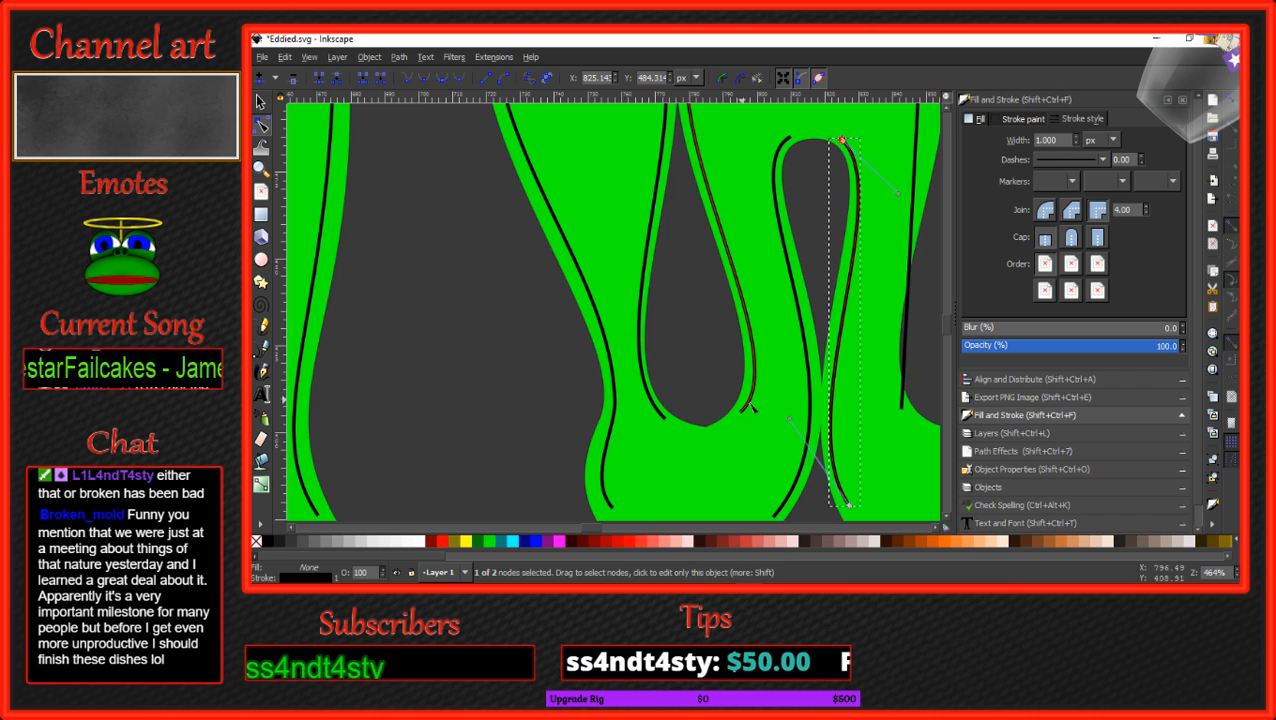
# Move the lower end node of the w's outermost left line outward and reshape its foot curve to follow the contour.
pyautogui.hscroll(1, 755, 424)
pyautogui.scroll(-1, 692, 413)
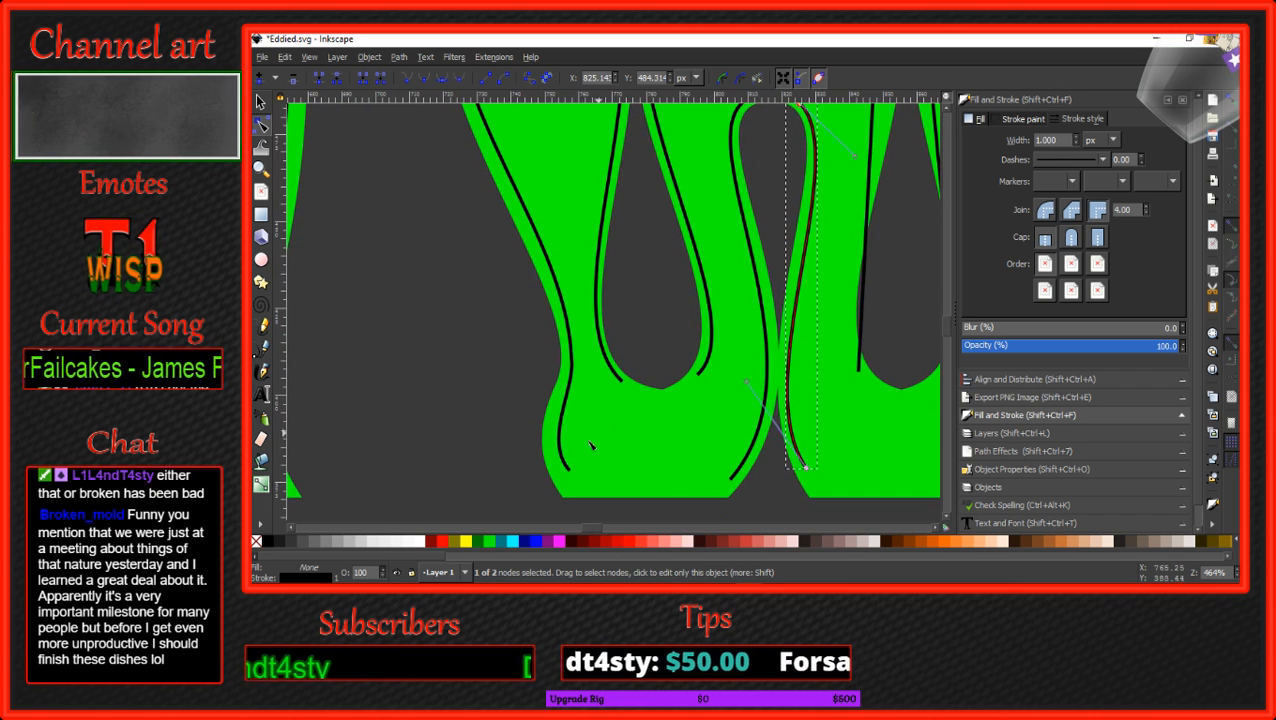
pyautogui.click(570, 468)
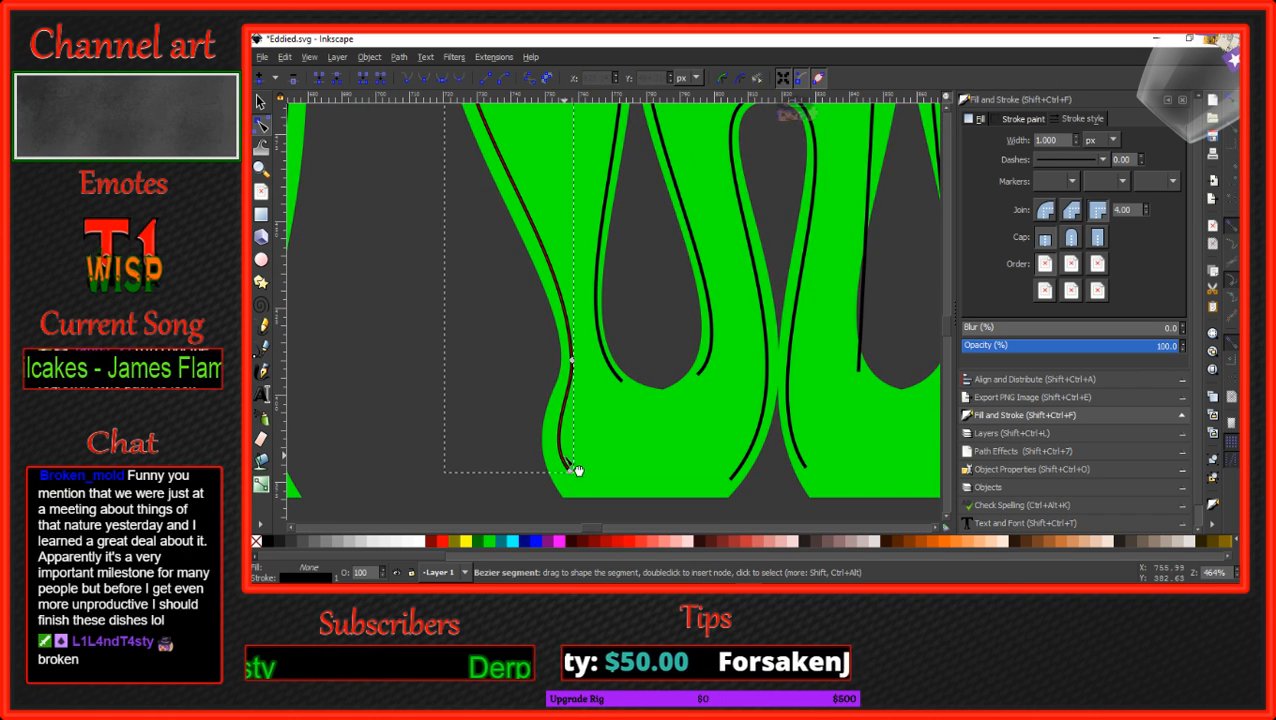
pyautogui.moveTo(571, 472); pyautogui.dragTo(562, 476)
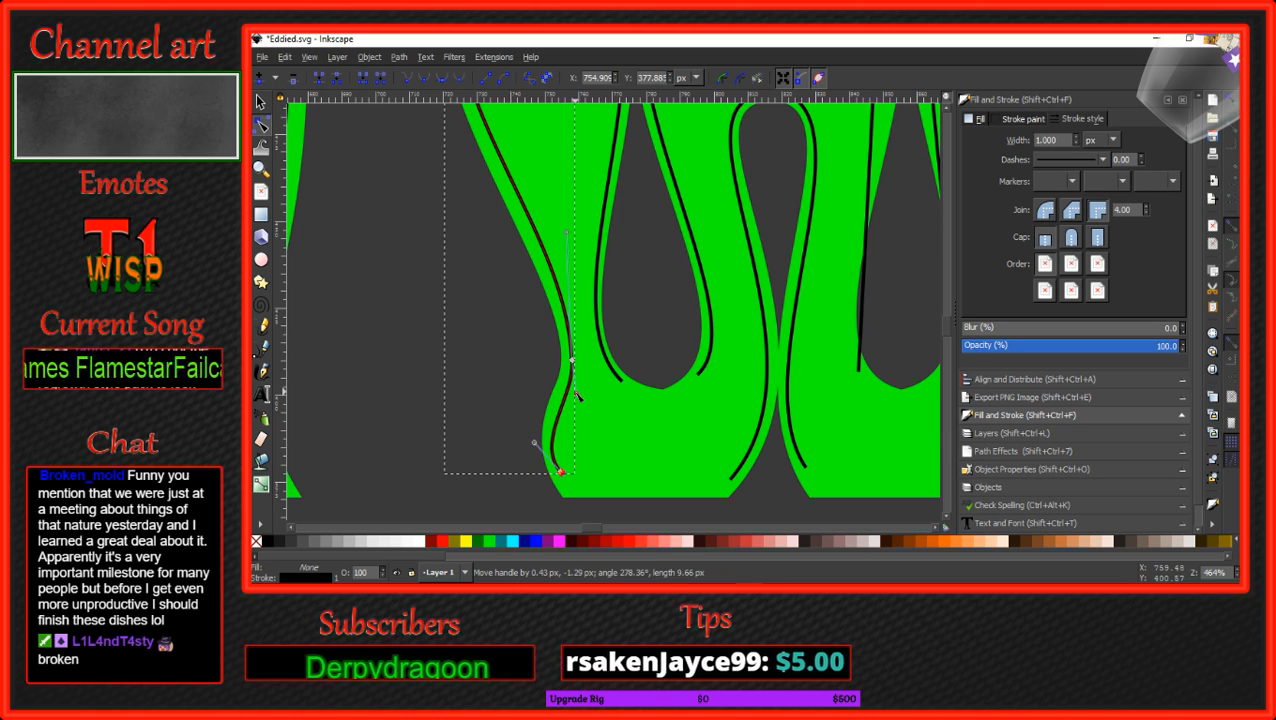
# Bend the straight line left of the w's right-hand opening into an S-curve that follows the opening's edge and the rounded shoulder above.
pyautogui.moveTo(760, 415); pyautogui.dragTo(415, 474)
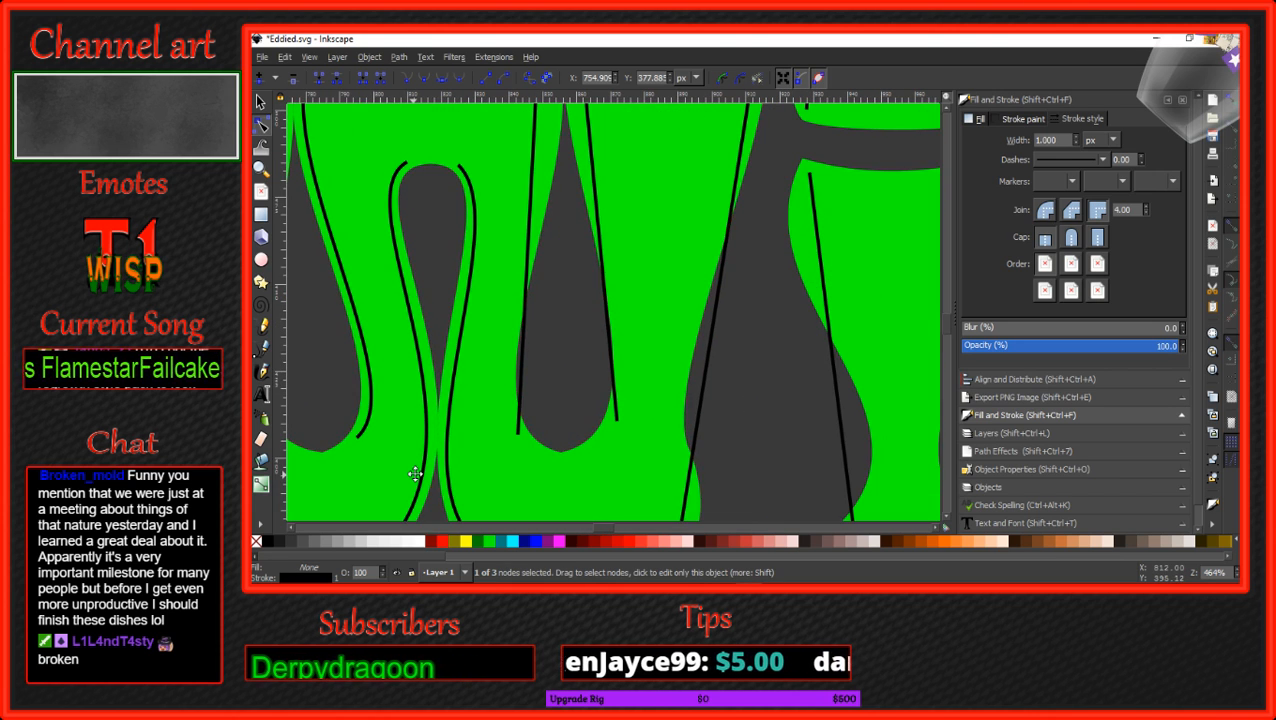
pyautogui.scroll(4, 498, 378)
pyautogui.scroll(-2, 497, 378)
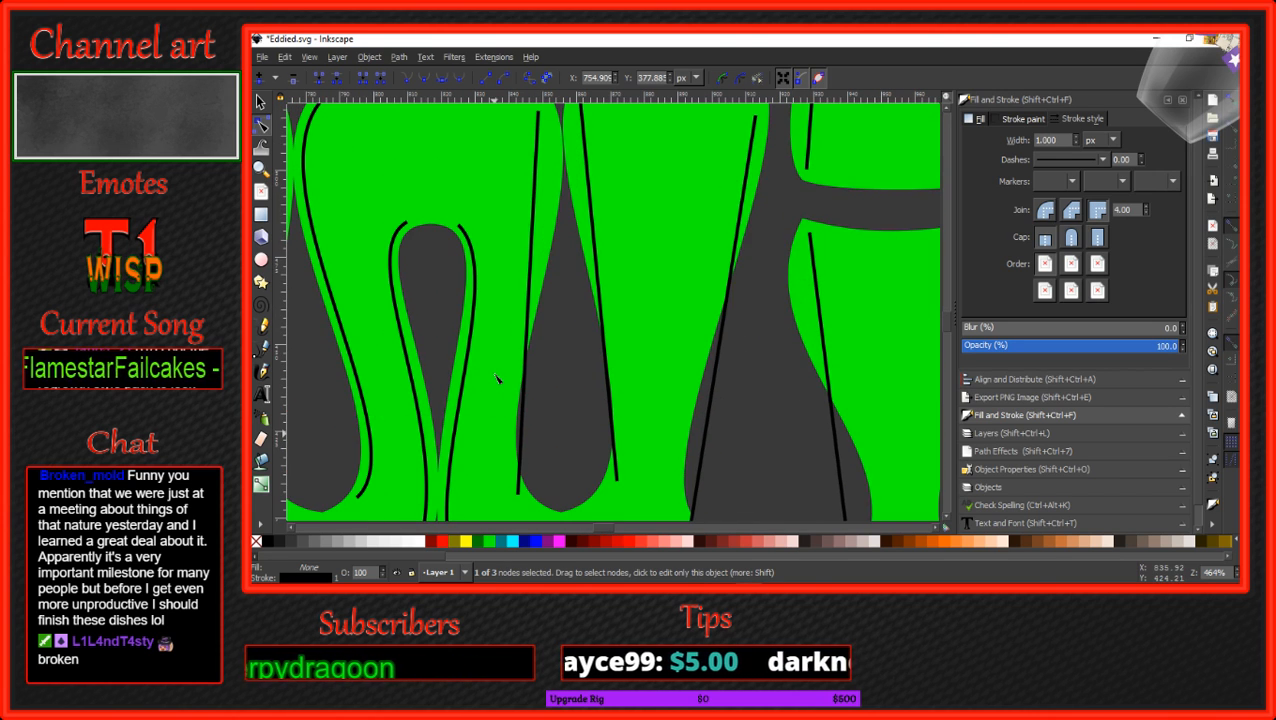
pyautogui.click(518, 431)
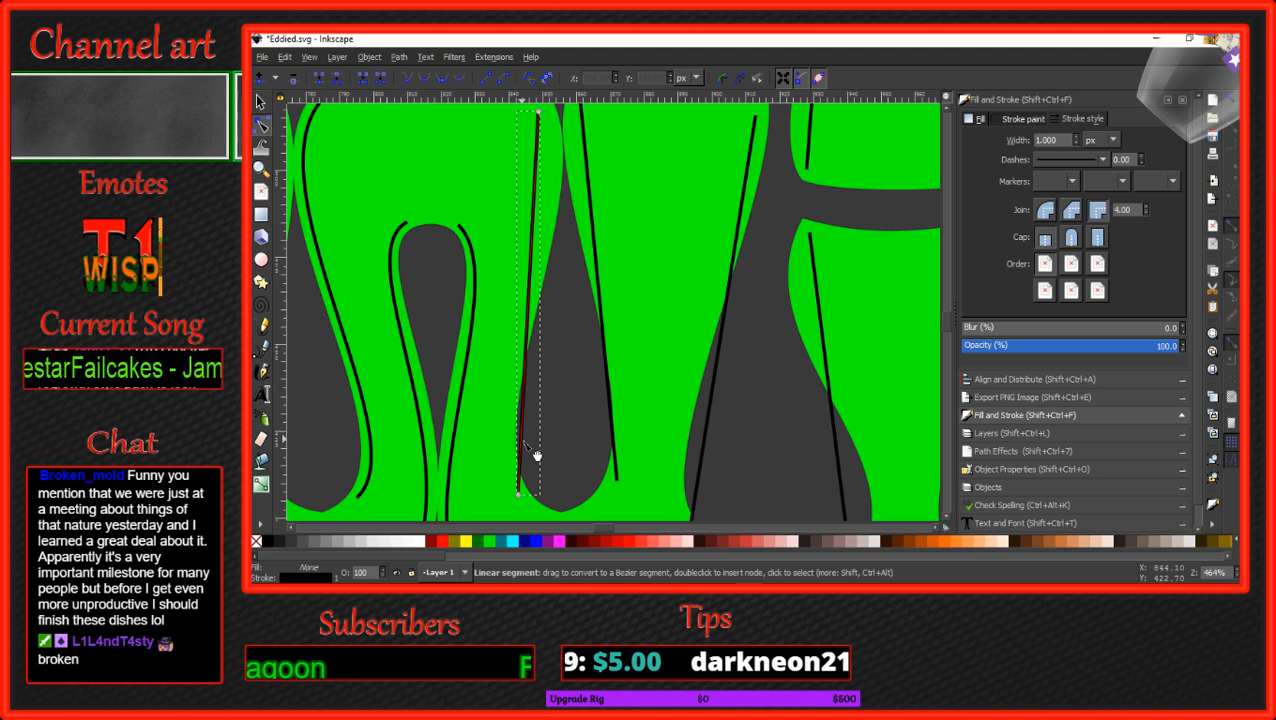
pyautogui.moveTo(537, 455); pyautogui.dragTo(520, 467)
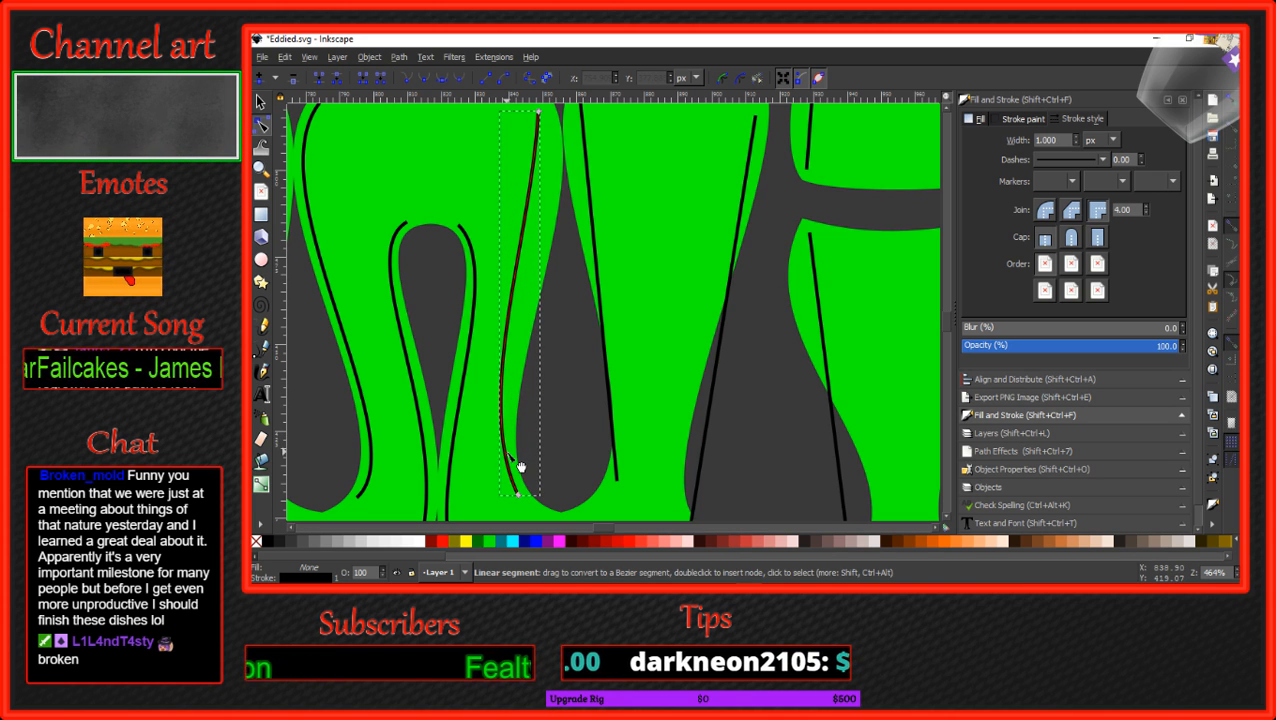
pyautogui.click(539, 113)
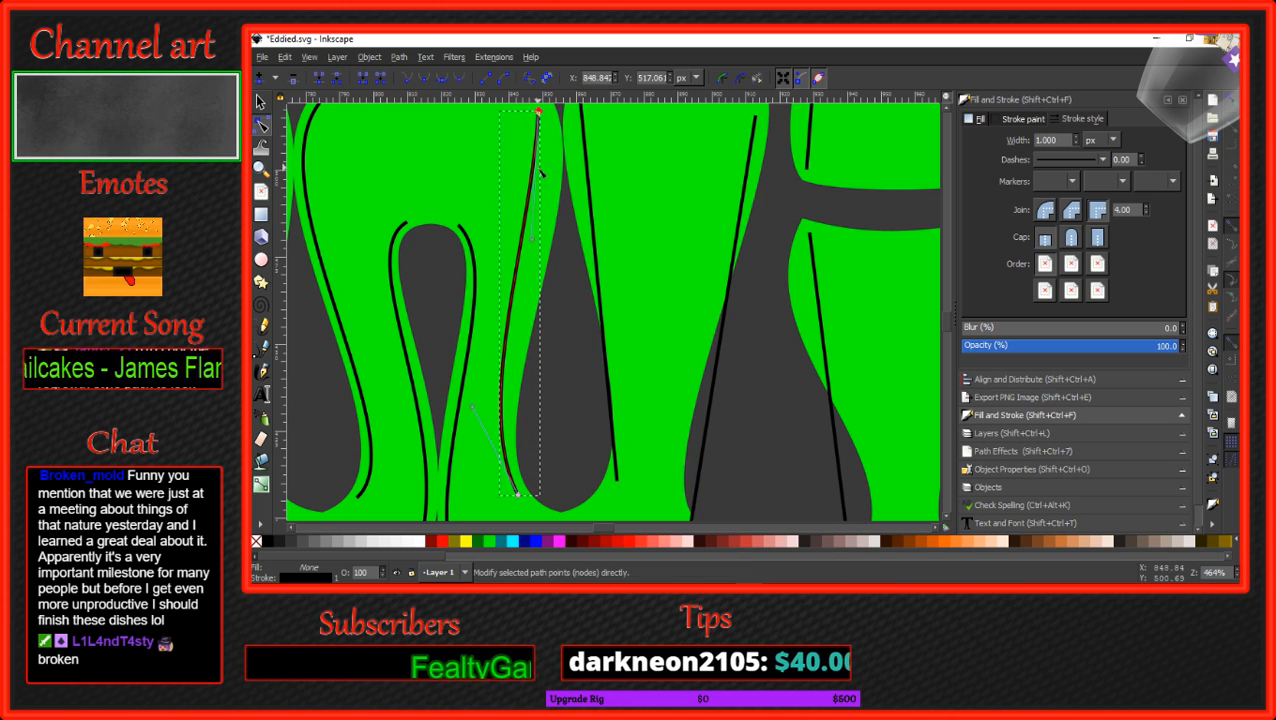
pyautogui.moveTo(541, 168); pyautogui.dragTo(590, 172)
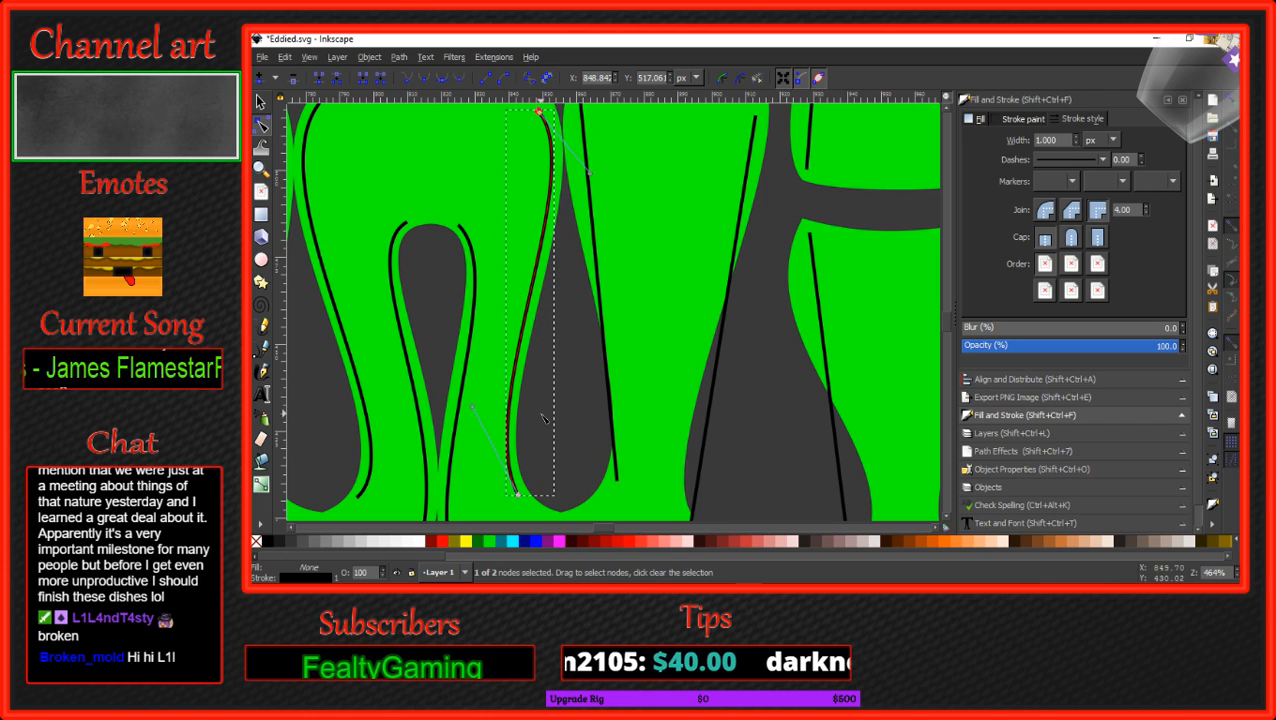
# Move the upper end node of the line left of the w's right-hand opening slightly up and outward.
pyautogui.scroll(3, 566, 377)
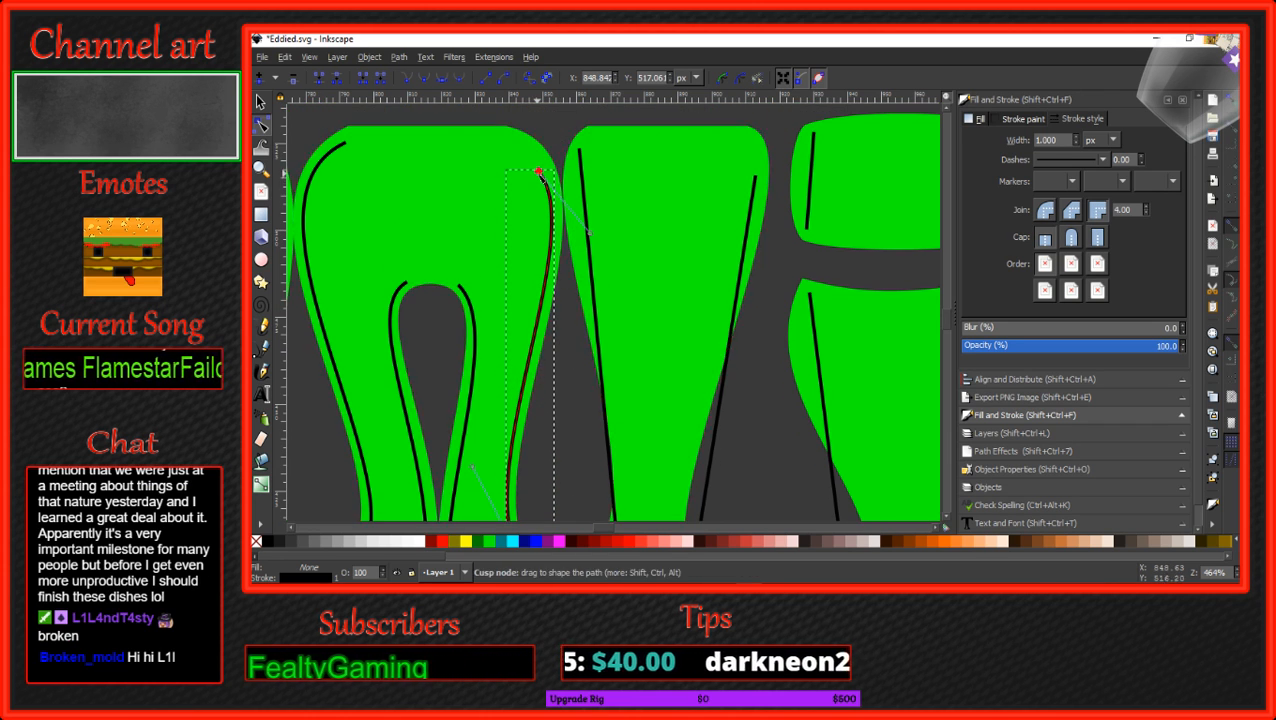
pyautogui.press('Escape')
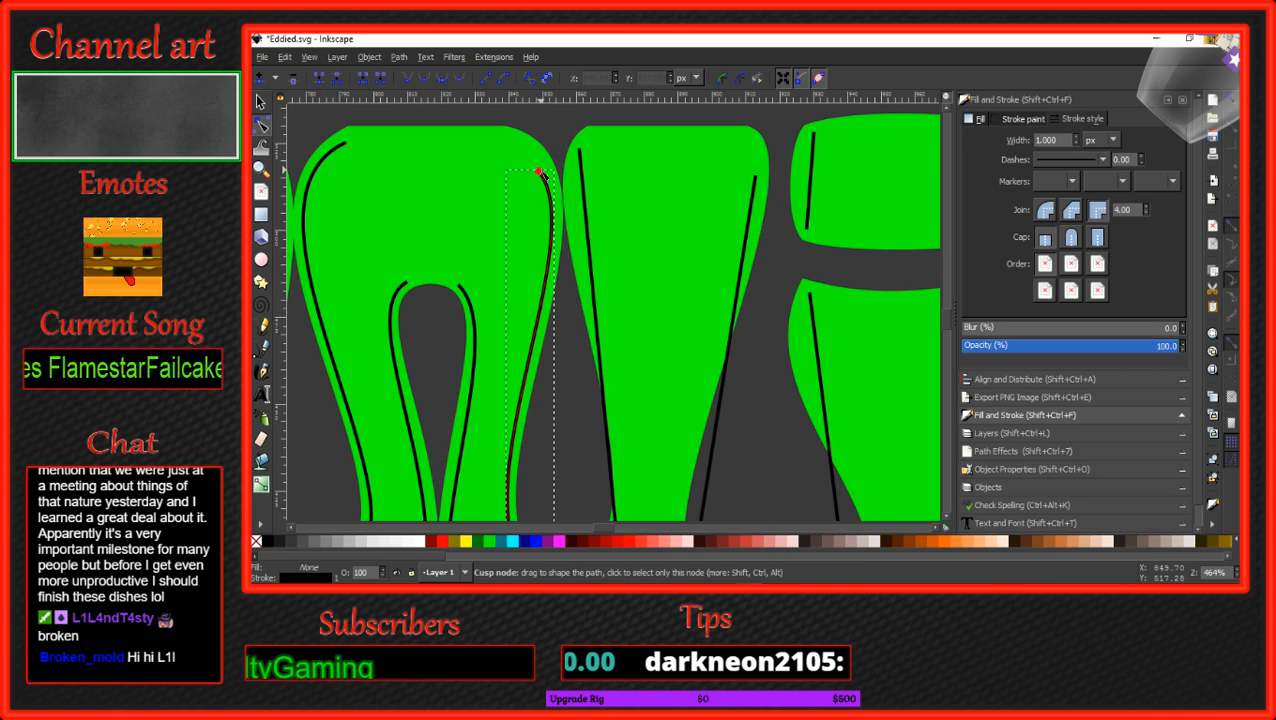
pyautogui.moveTo(539, 171); pyautogui.dragTo(542, 163)
pyautogui.scroll(-3, 584, 413)
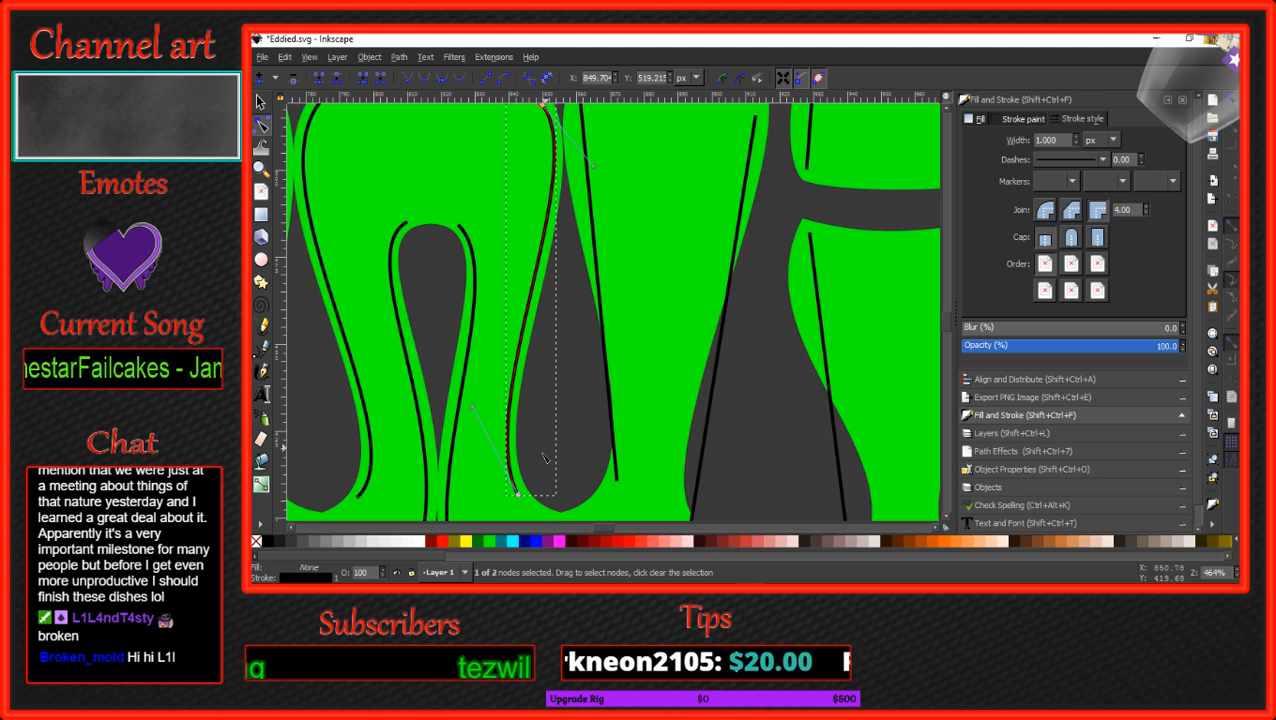
# Bend the straight line right of the w's right-hand opening along the contour and move its upper end node down and outward.
pyautogui.click(604, 392)
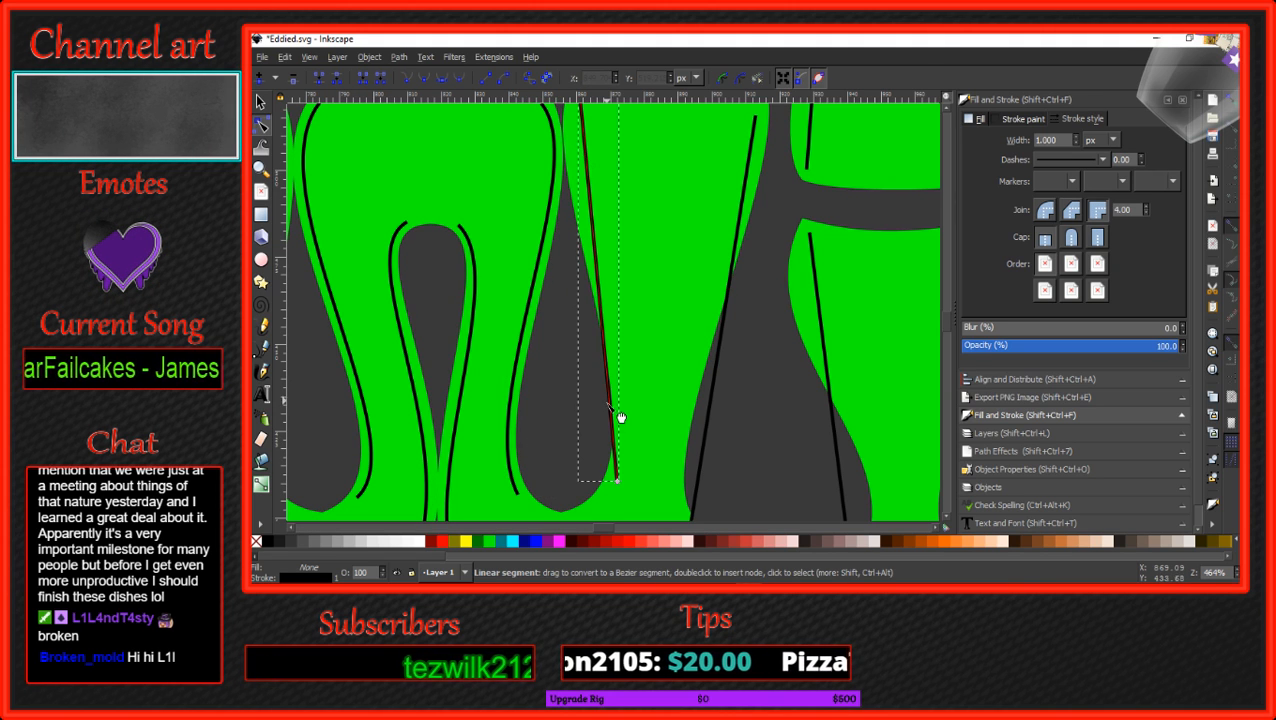
pyautogui.moveTo(620, 433); pyautogui.dragTo(627, 421)
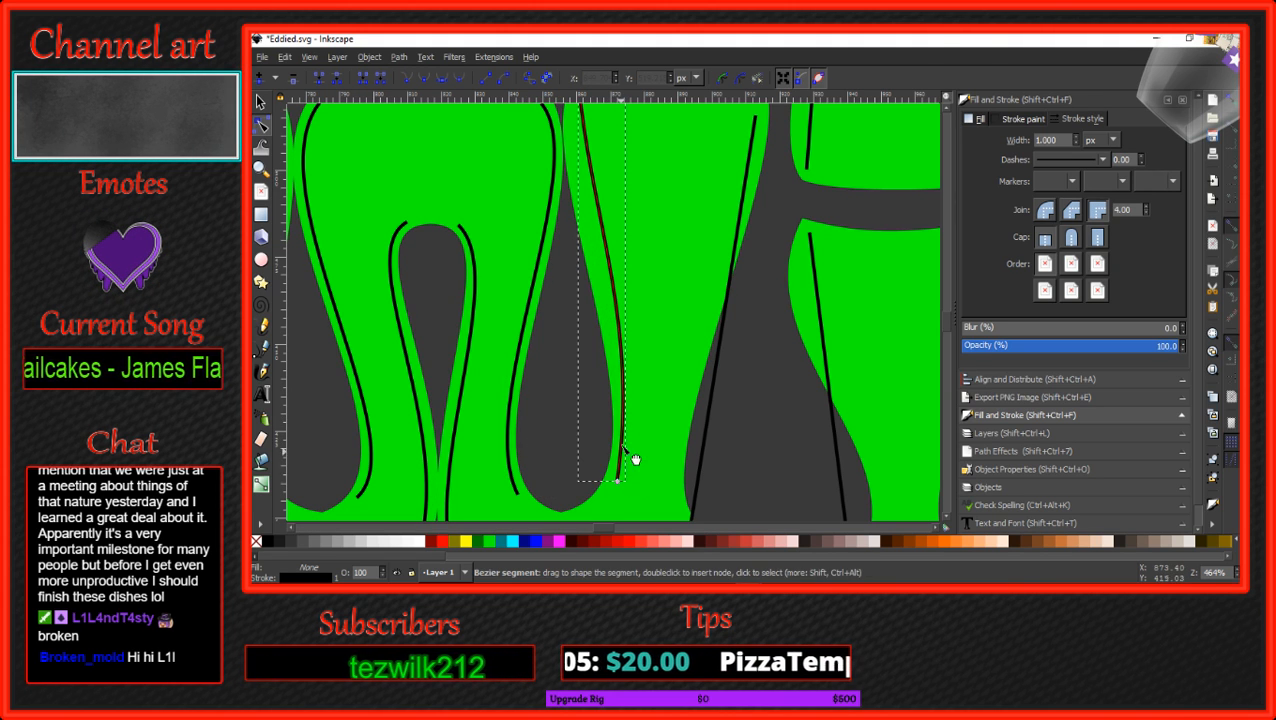
pyautogui.scroll(5, 603, 320)
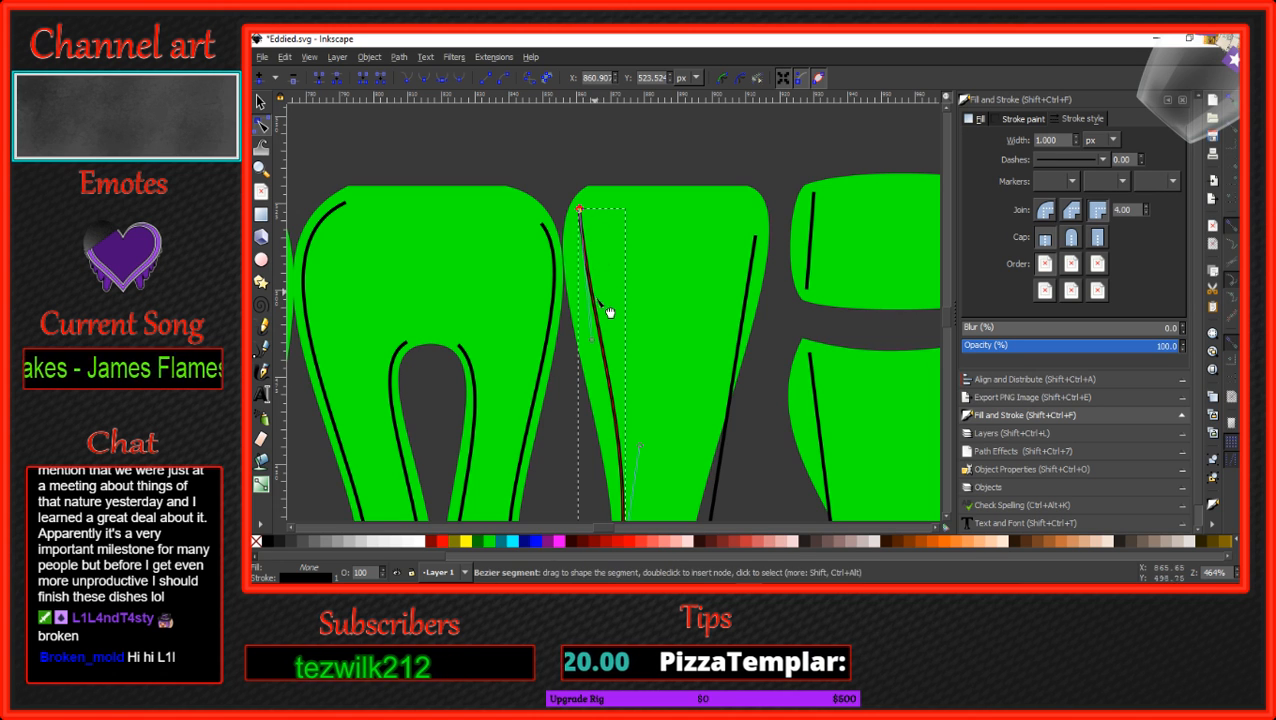
pyautogui.moveTo(597, 343); pyautogui.dragTo(557, 320)
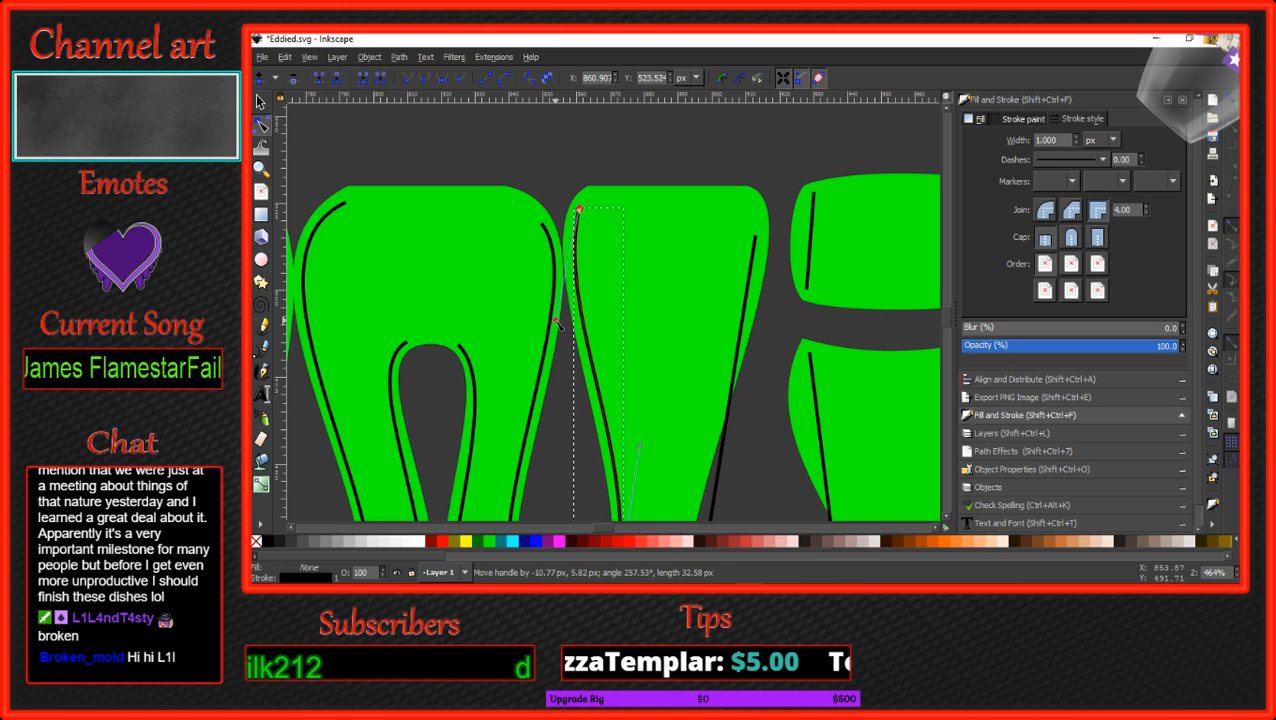
pyautogui.moveTo(579, 212); pyautogui.dragTo(575, 227)
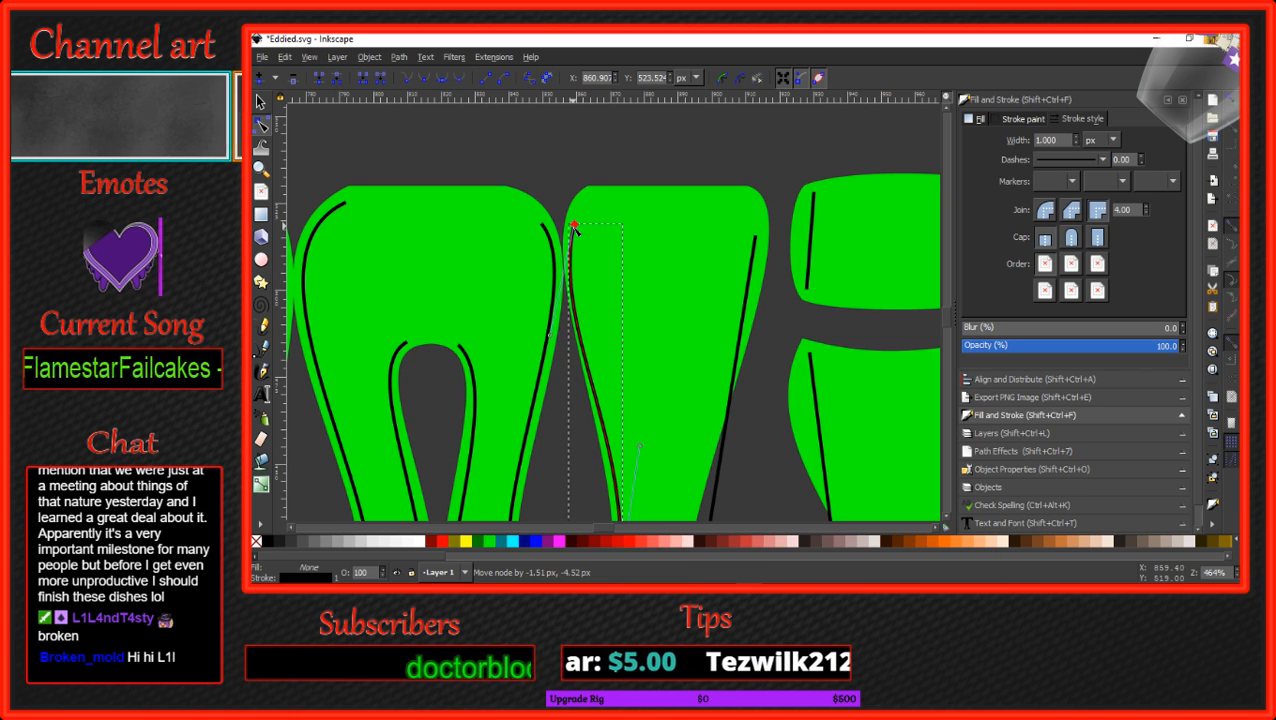
pyautogui.moveTo(553, 338); pyautogui.dragTo(563, 334)
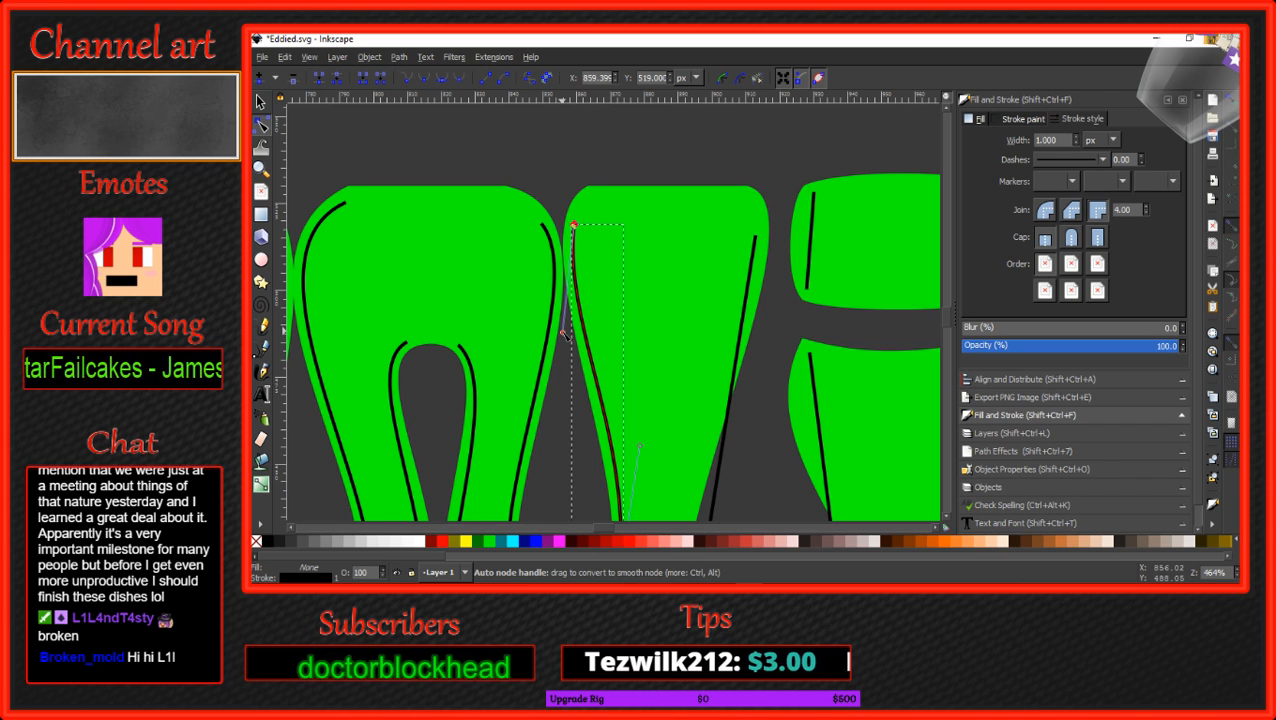
# Refine the lower curve of the line right of the w's right-hand opening by adjusting its lower handle and end node.
pyautogui.scroll(-4, 613, 407)
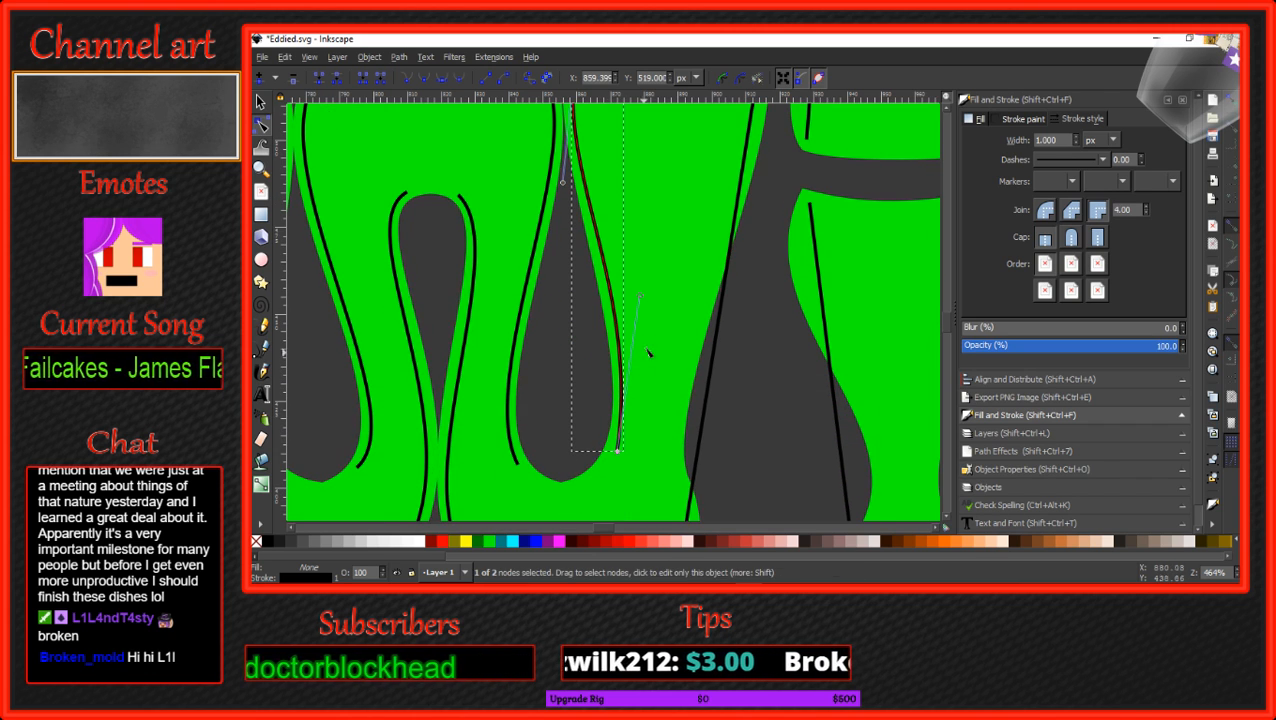
pyautogui.moveTo(641, 298); pyautogui.dragTo(648, 340)
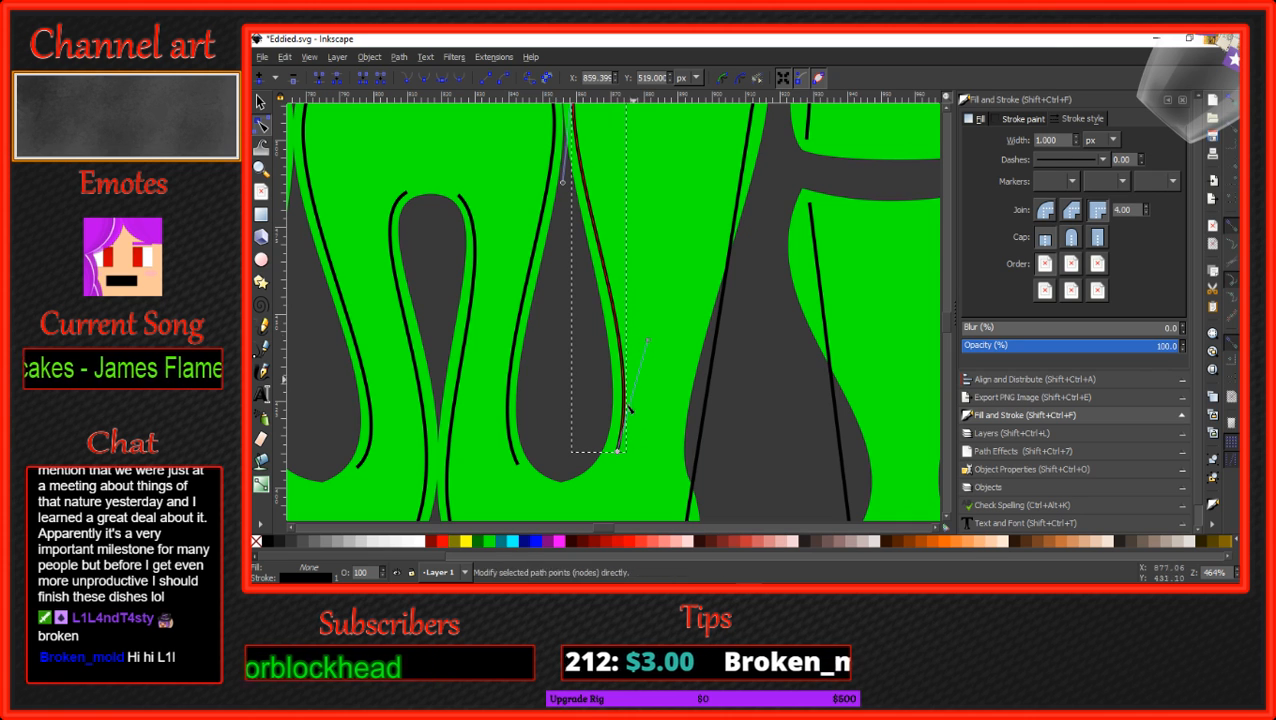
pyautogui.moveTo(621, 455); pyautogui.dragTo(615, 454)
pyautogui.moveTo(642, 342); pyautogui.dragTo(655, 336)
pyautogui.scroll(3, 610, 334)
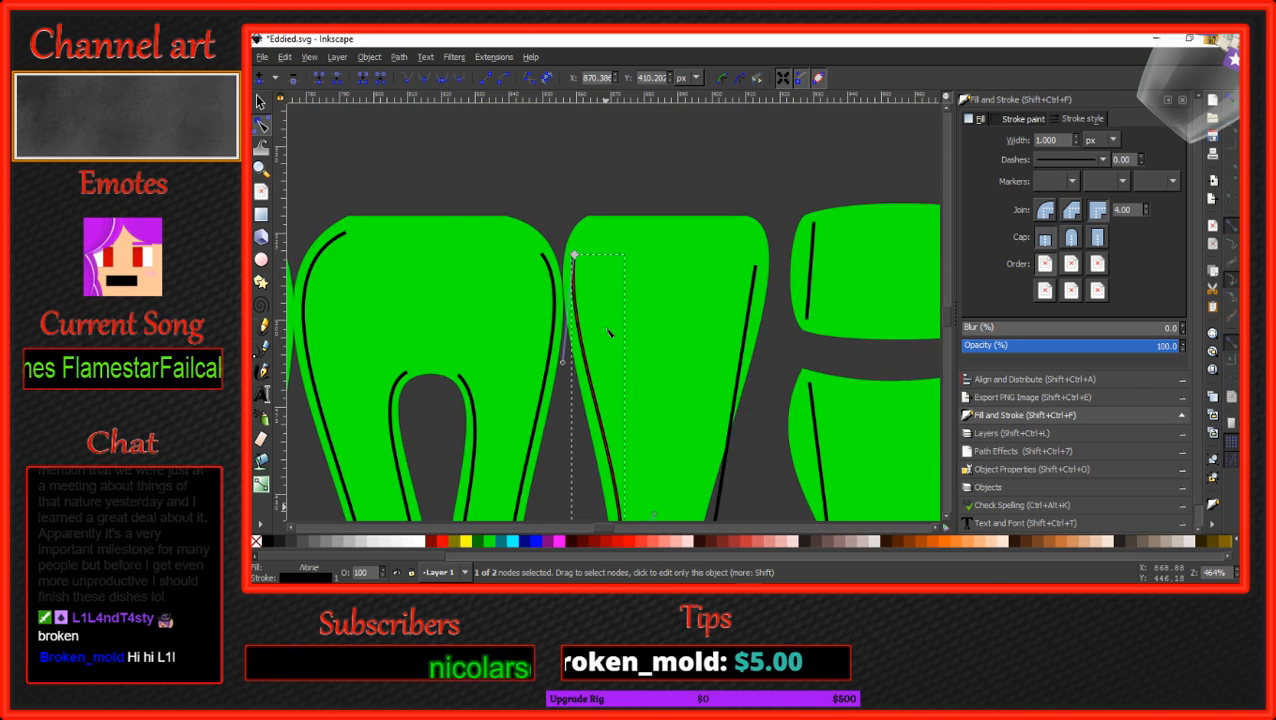
pyautogui.scroll(-4, 609, 333)
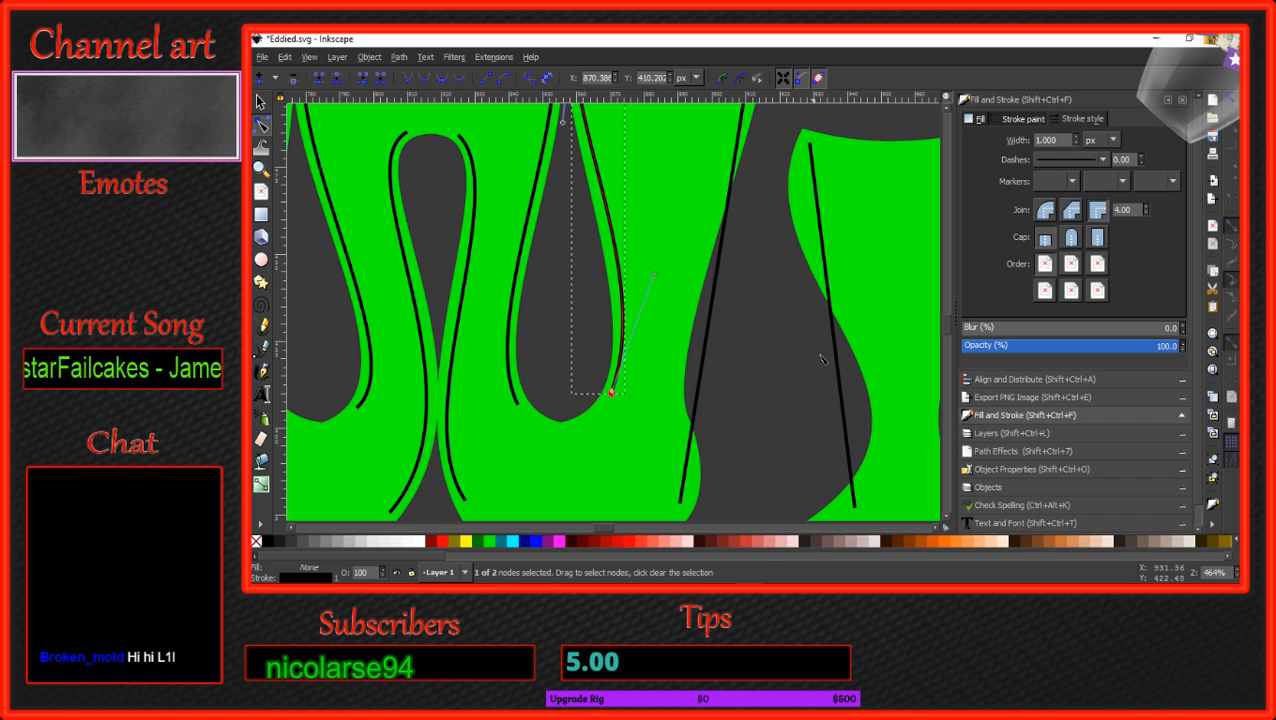
# Add a node near the foot of the w's outermost right line and curve both segments around it to follow the contour.
pyautogui.click(697, 422)
pyautogui.doubleClick(693, 421)
pyautogui.moveTo(693, 422); pyautogui.dragTo(678, 415)
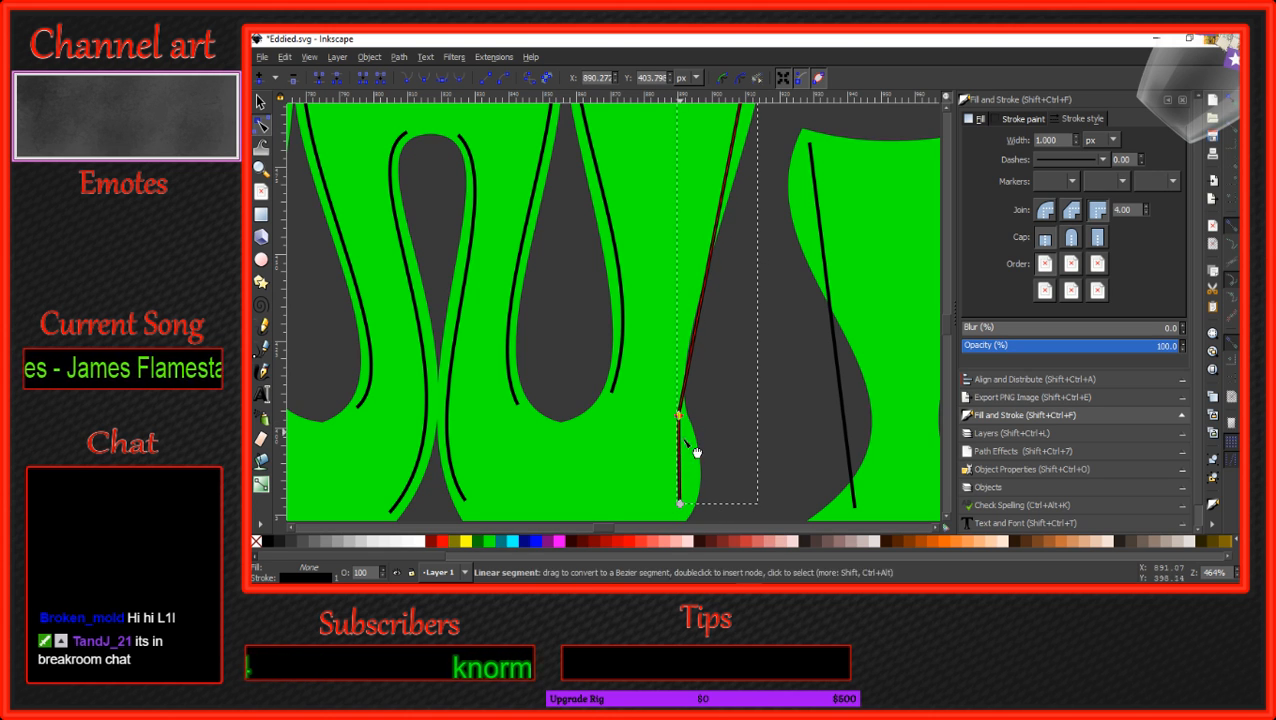
pyautogui.moveTo(690, 489)
pyautogui.mouseDown()
pyautogui.moveTo(686, 500)
pyautogui.moveTo(707, 488)
pyautogui.mouseUp()
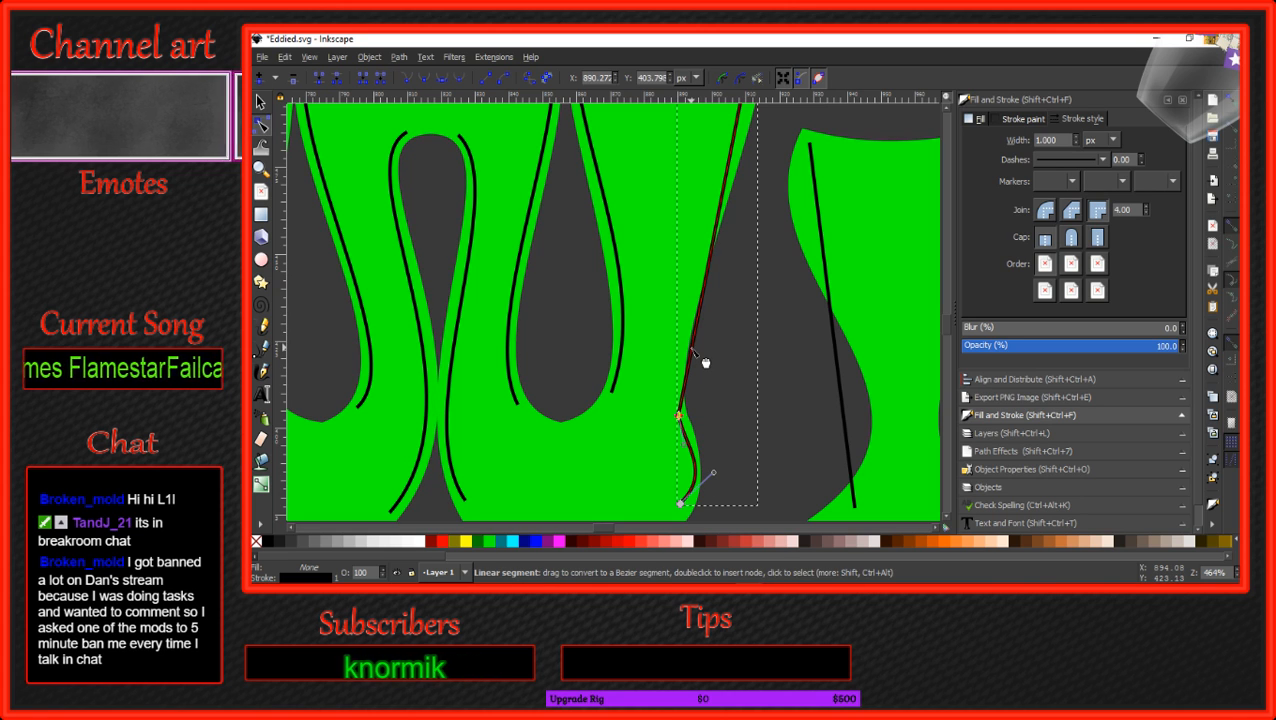
pyautogui.moveTo(691, 350); pyautogui.dragTo(683, 367)
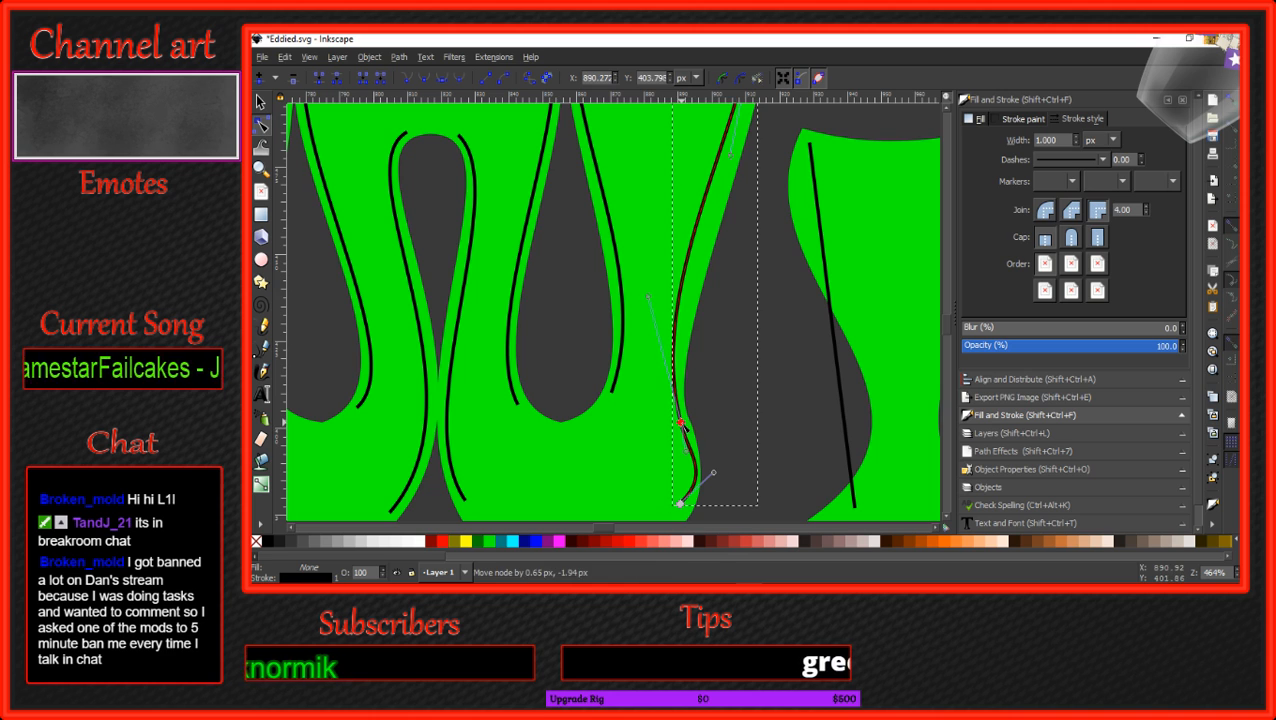
pyautogui.moveTo(712, 472); pyautogui.dragTo(702, 476)
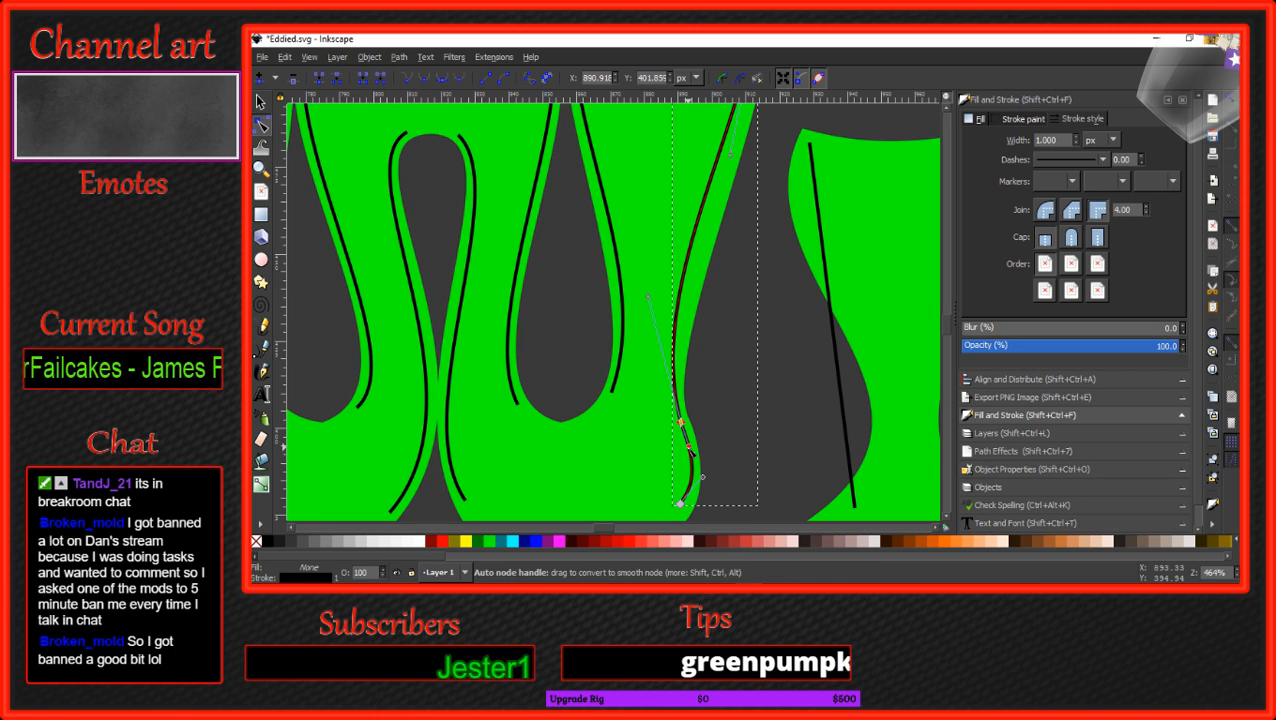
# Bulge the upper part of the w's outermost right line outward with its top handle so it follows the letter's edge.
pyautogui.scroll(3, 738, 354)
pyautogui.scroll(1, 738, 354)
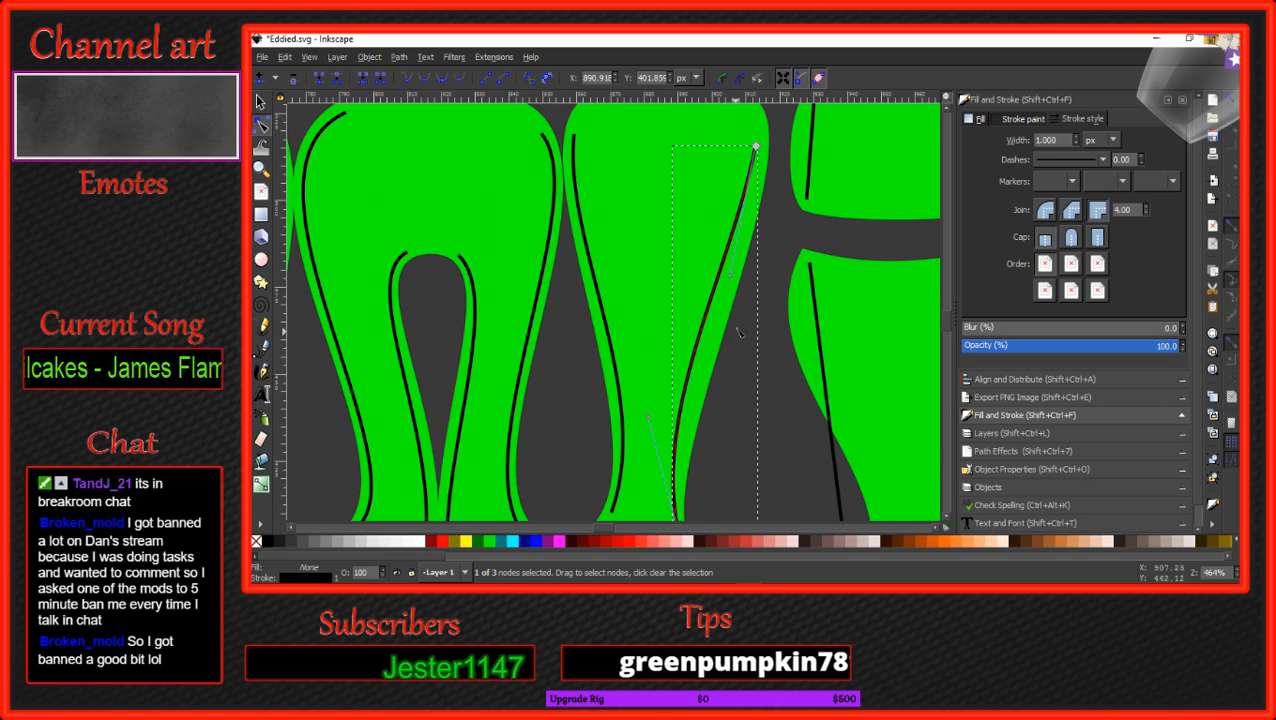
pyautogui.moveTo(729, 277); pyautogui.dragTo(753, 290)
pyautogui.scroll(-2, 724, 373)
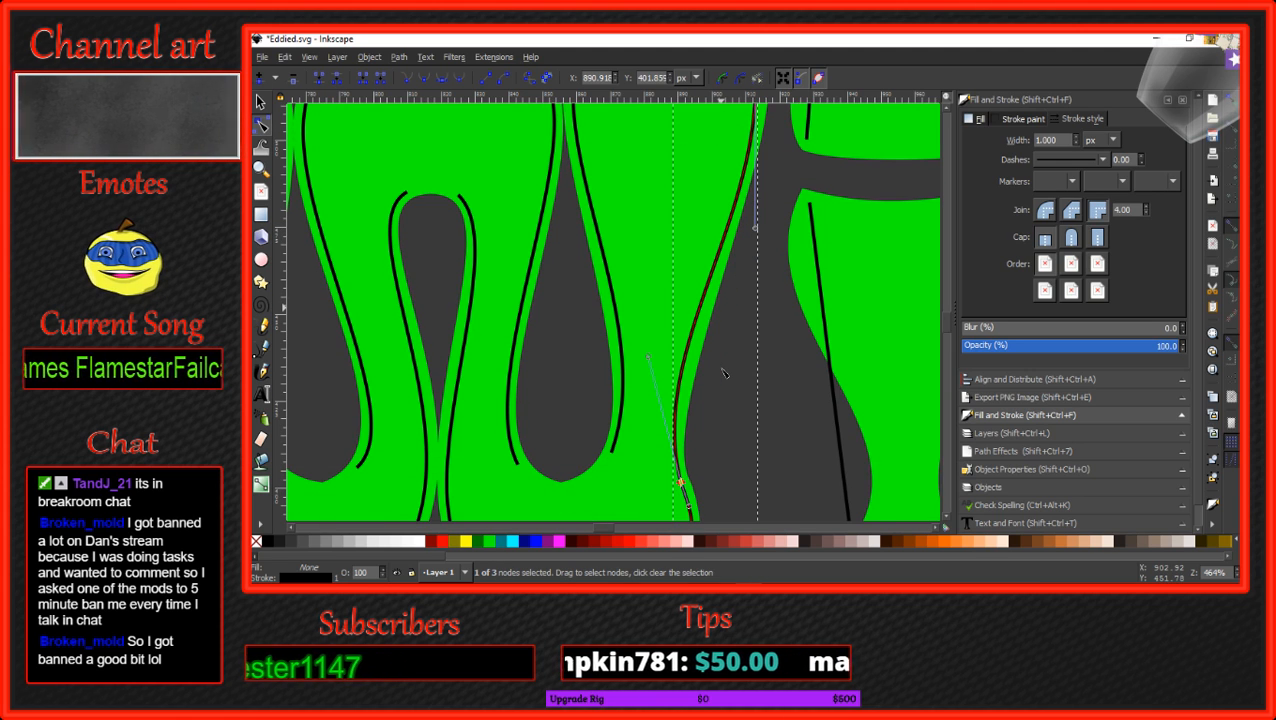
pyautogui.scroll(-1, 724, 373)
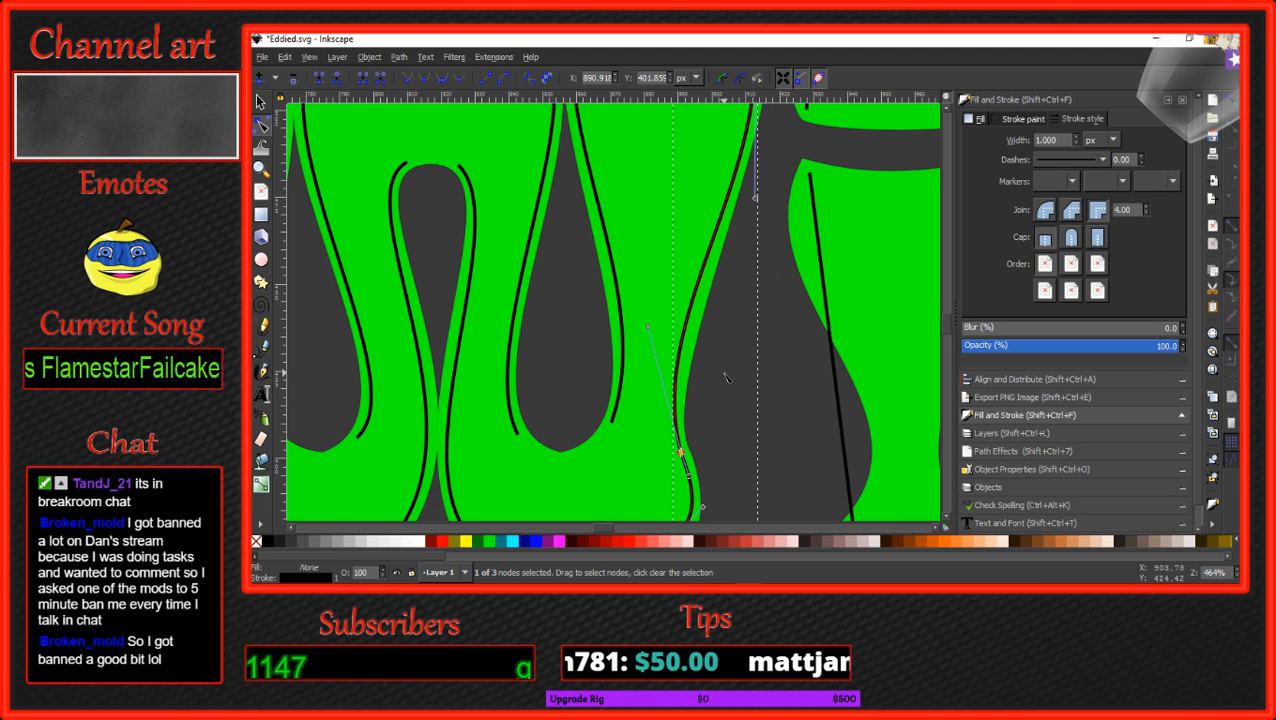
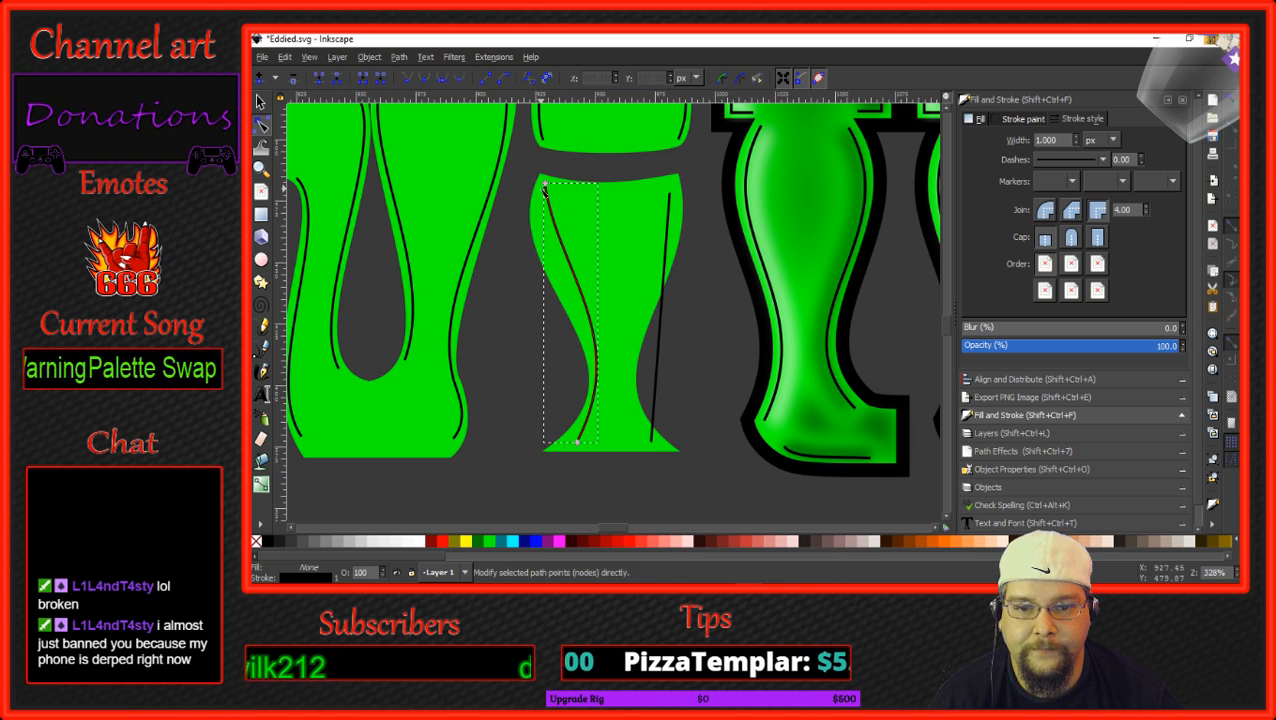
# Shape the left line of the i's stem into an S-curve along the edge and move its lower end node outward.
pyautogui.click(545, 184)
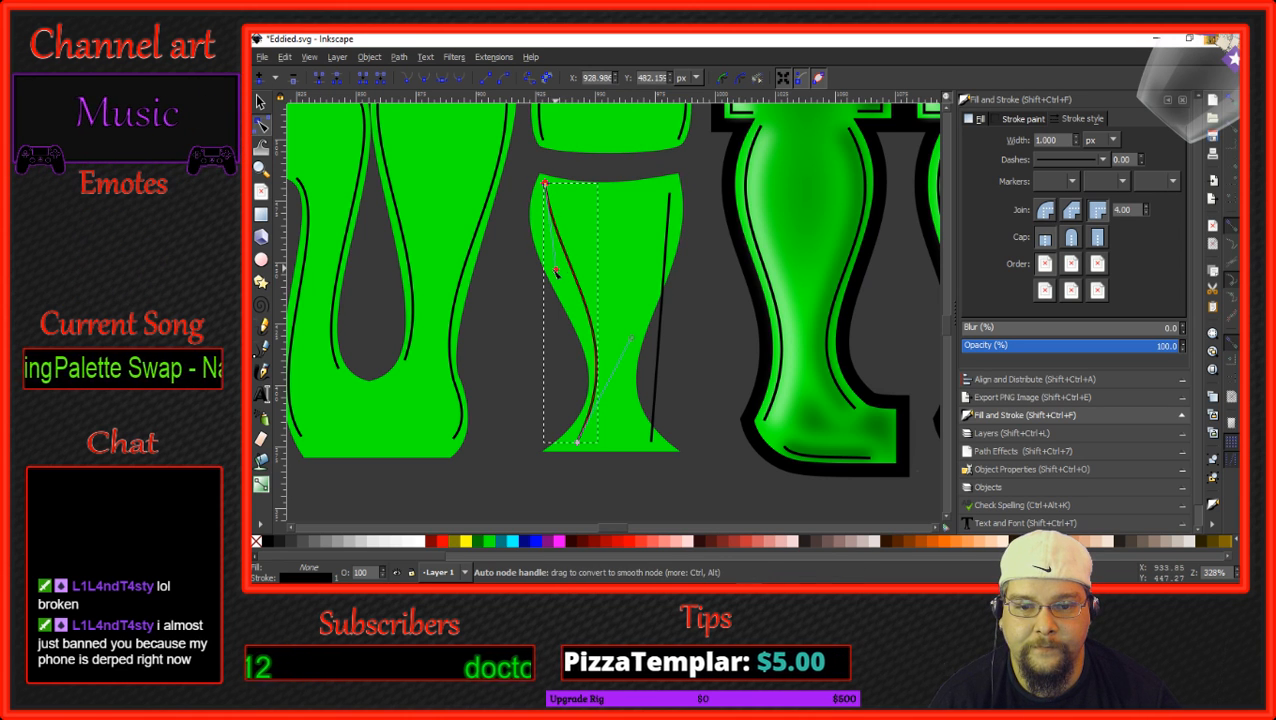
pyautogui.moveTo(557, 270); pyautogui.dragTo(506, 257)
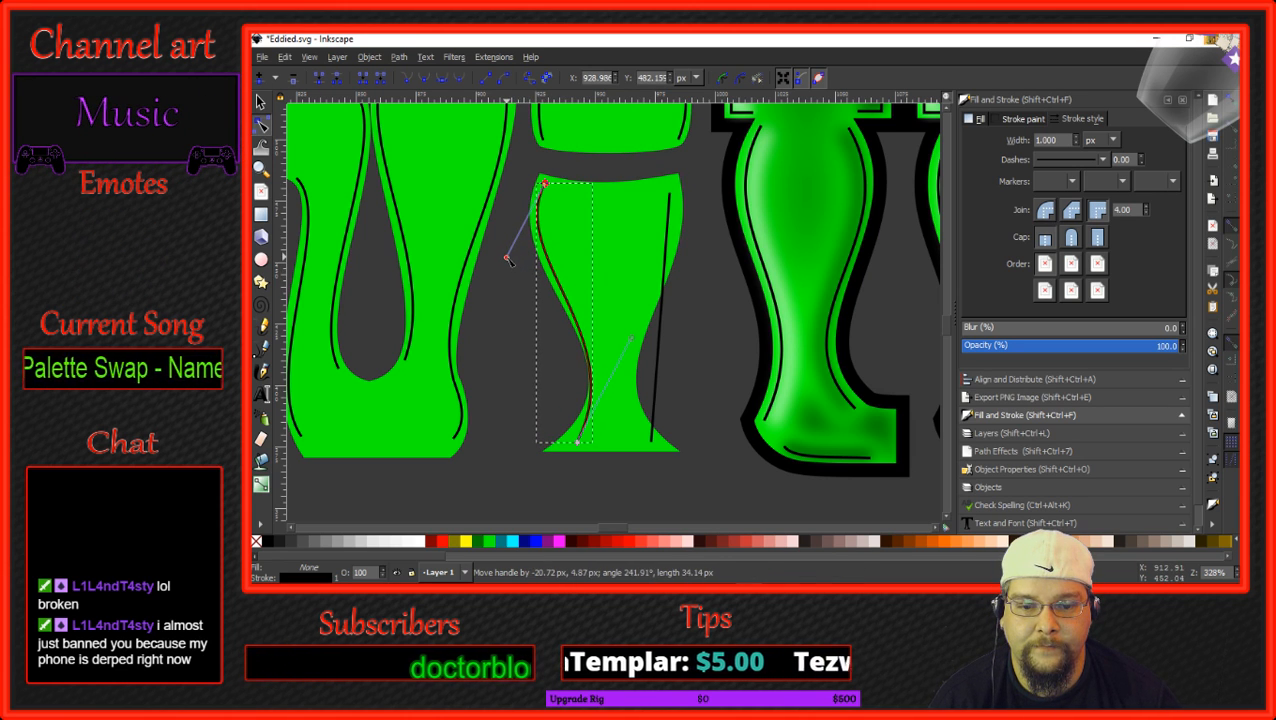
pyautogui.moveTo(577, 442); pyautogui.dragTo(564, 443)
pyautogui.moveTo(620, 341); pyautogui.dragTo(660, 370)
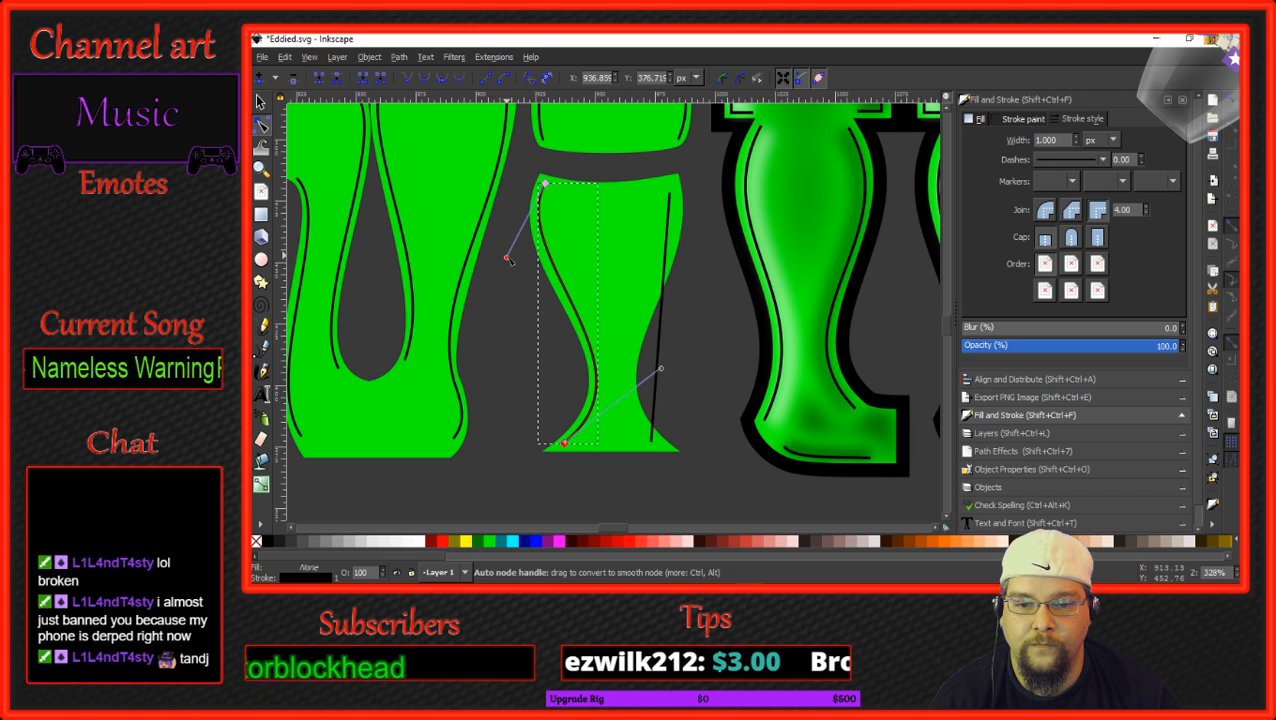
pyautogui.moveTo(507, 258); pyautogui.dragTo(500, 258)
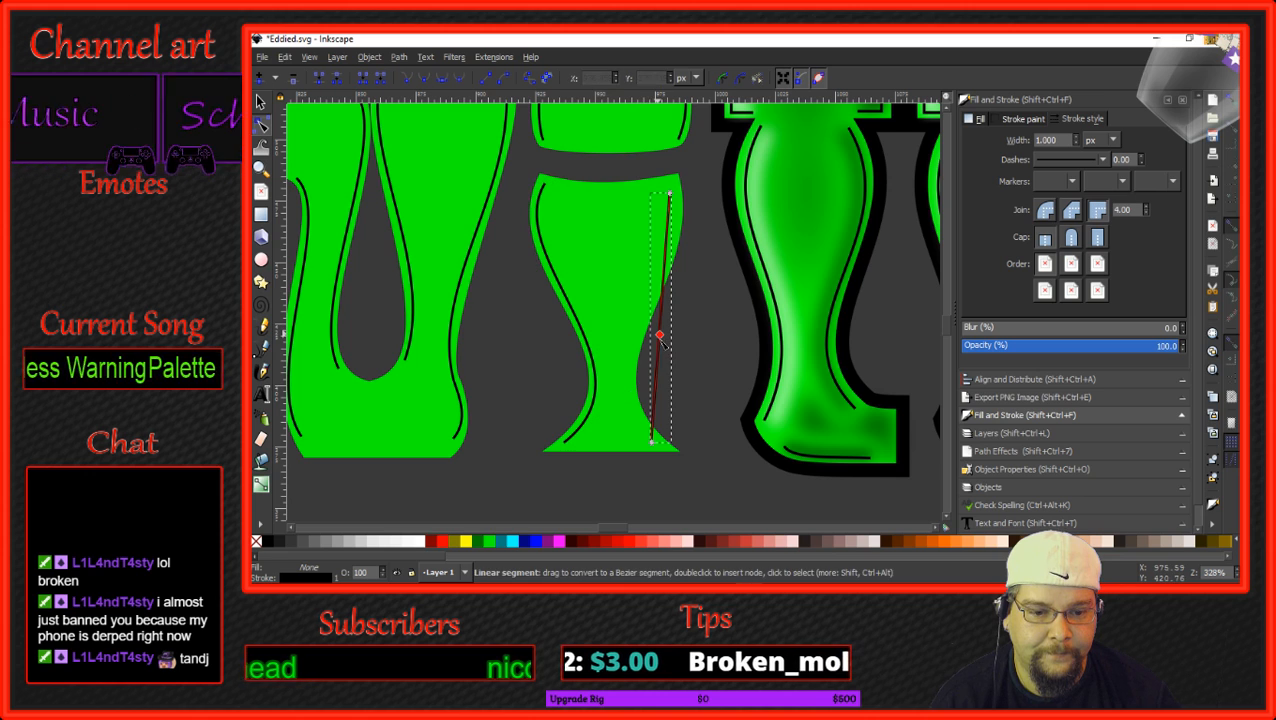
# Bend the right line of the i's stem into an S-curve, removing the trial middle node and moving its lower end node outward.
pyautogui.click(656, 336)
pyautogui.moveTo(669, 421); pyautogui.dragTo(638, 404)
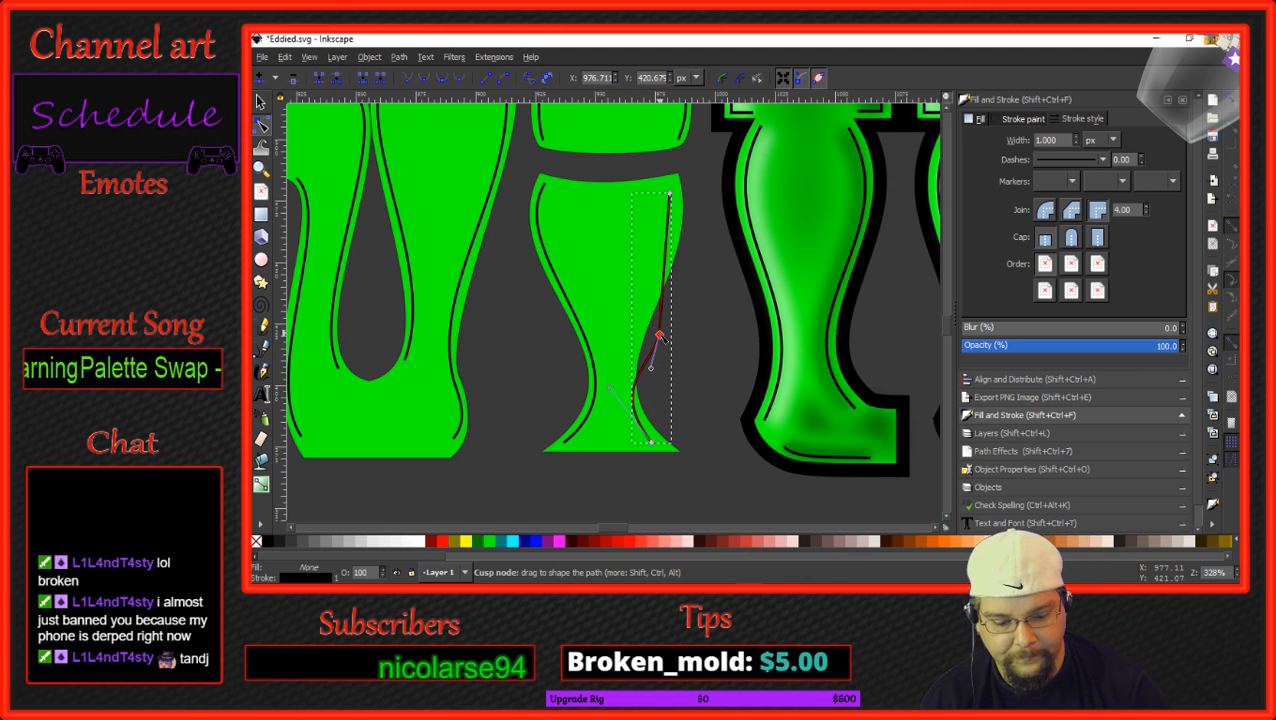
pyautogui.press('Delete')
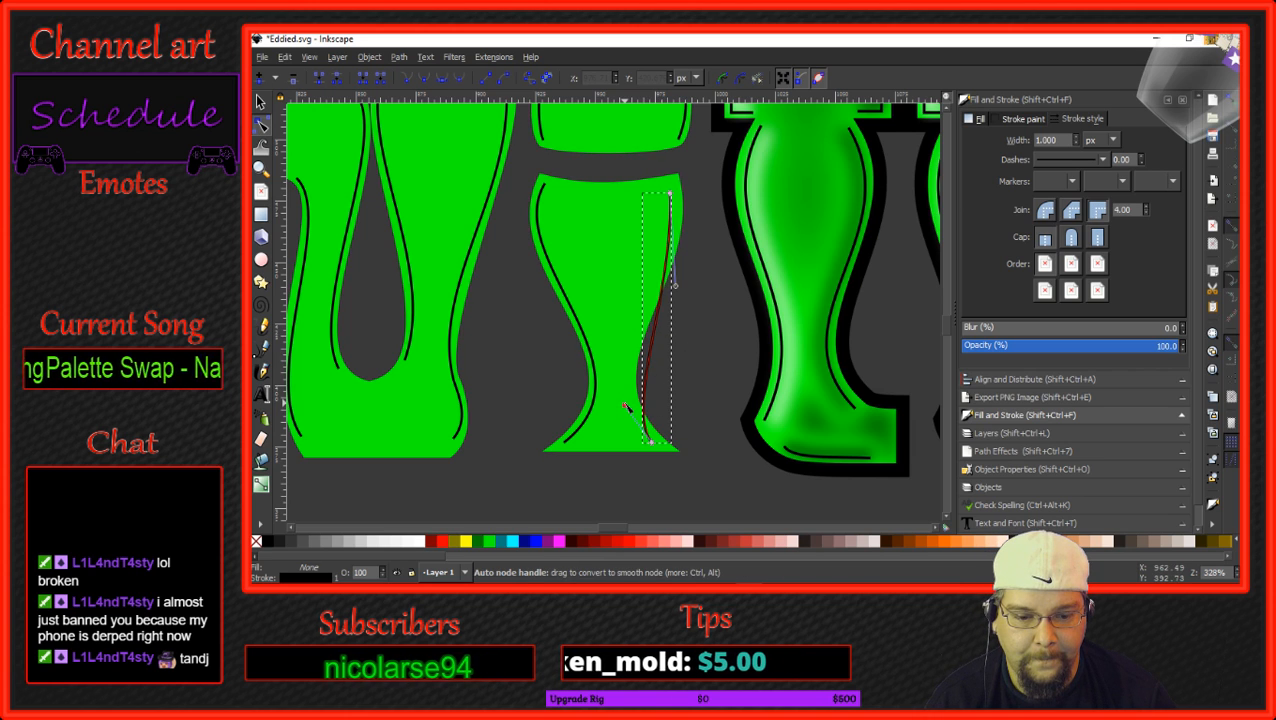
pyautogui.moveTo(626, 406); pyautogui.dragTo(605, 394)
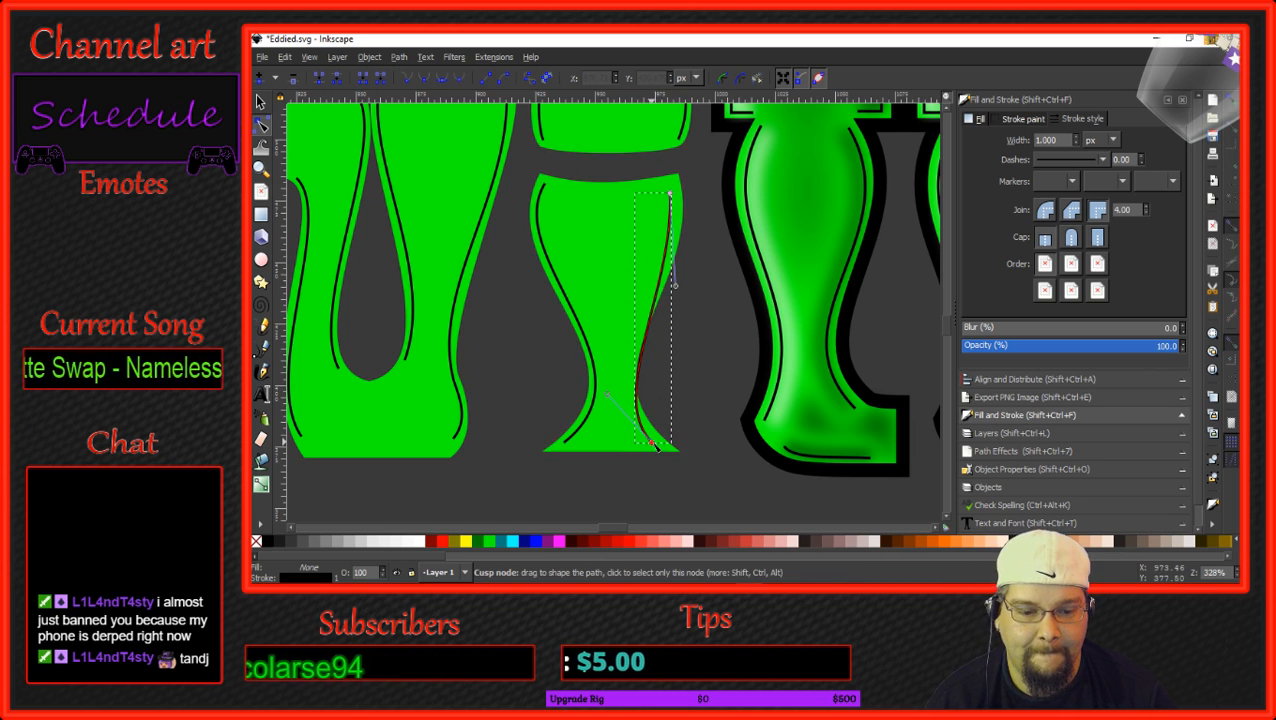
pyautogui.moveTo(652, 443); pyautogui.dragTo(658, 447)
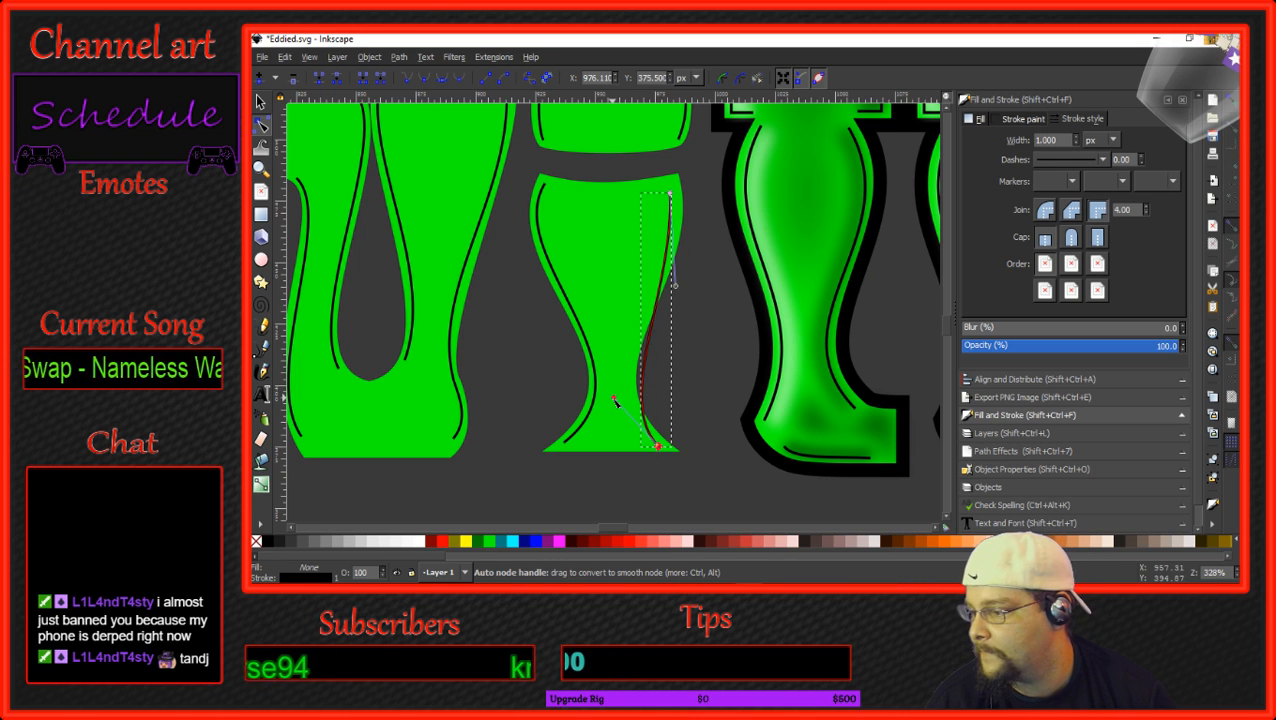
pyautogui.moveTo(614, 402); pyautogui.dragTo(594, 372)
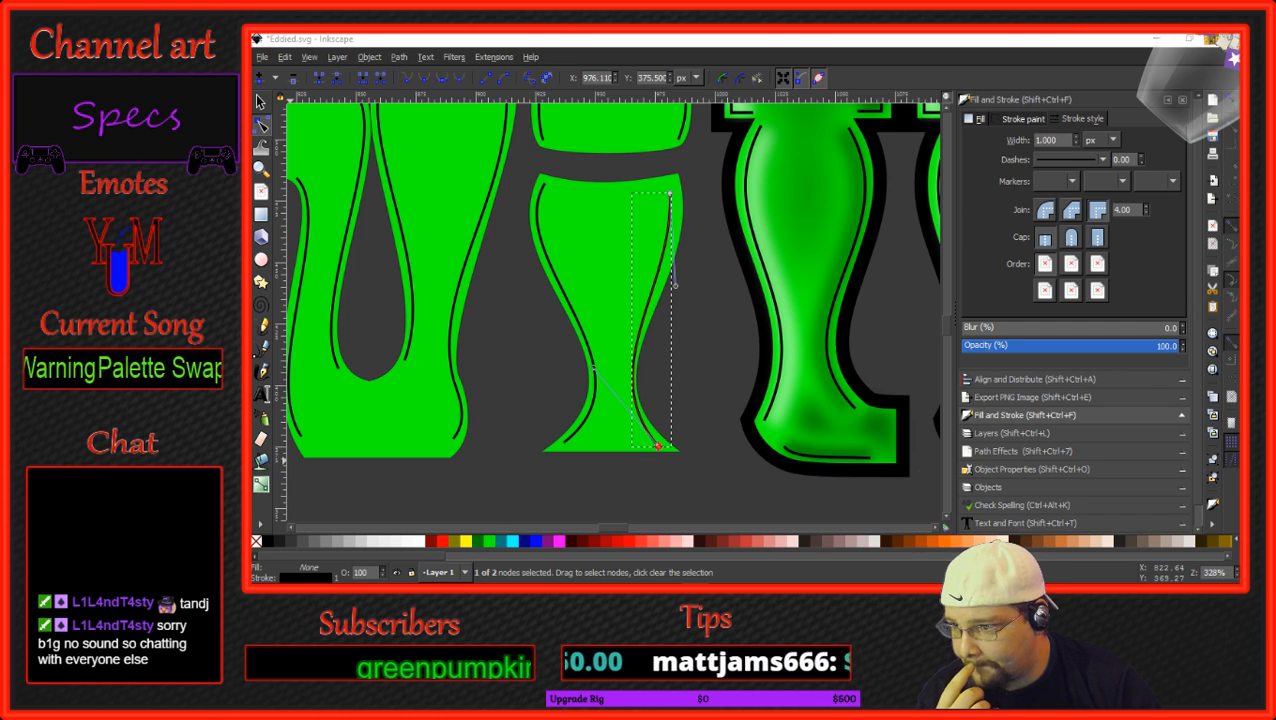
# Switch to Discord to view the Minecraft image posted in breakroom_chat, close the enlarged preview and return to Inkscape.
pyautogui.moveTo(0, 105); pyautogui.dragTo(852, 108)
pyautogui.click(779, 459)
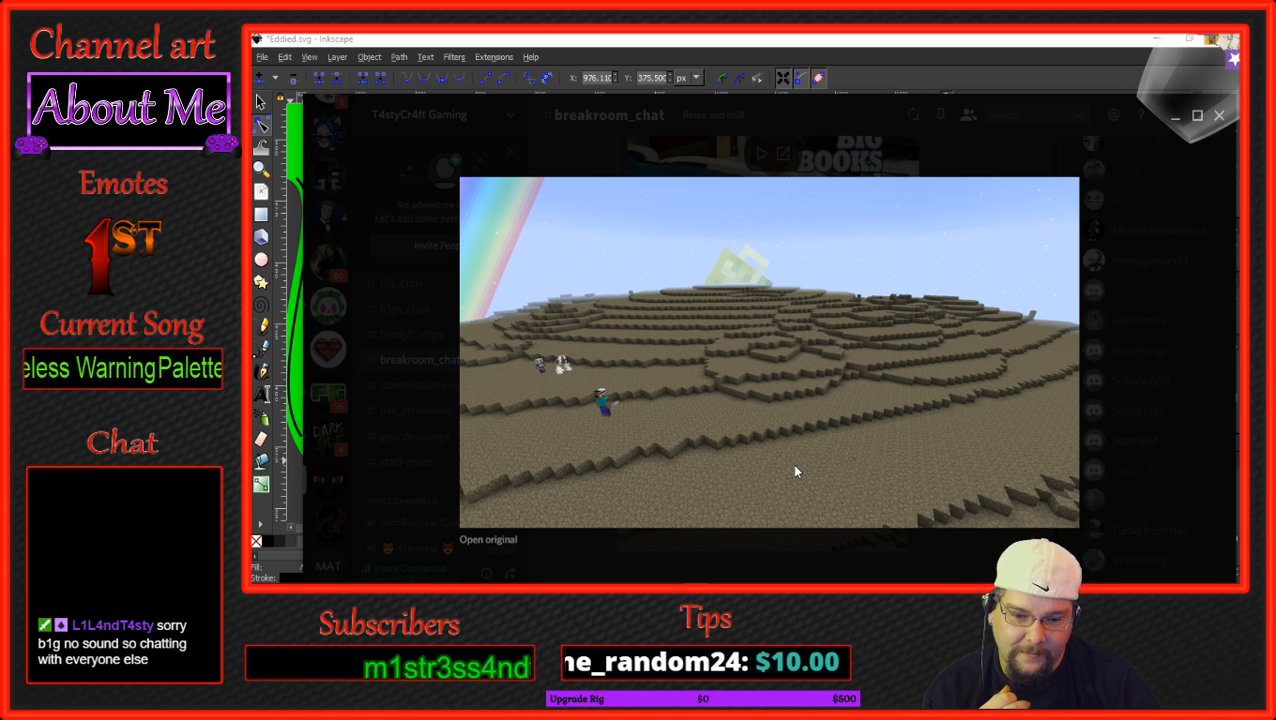
pyautogui.click(1219, 116)
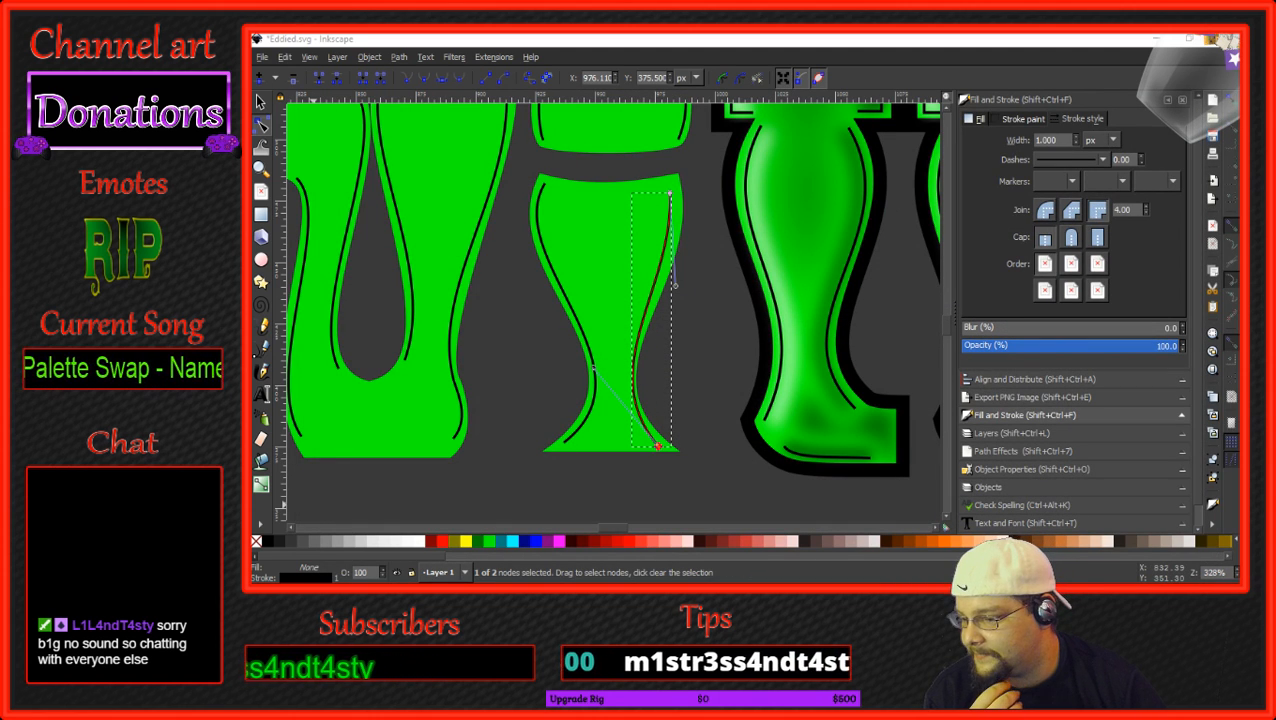
pyautogui.hotkey('alt', 'Tab')
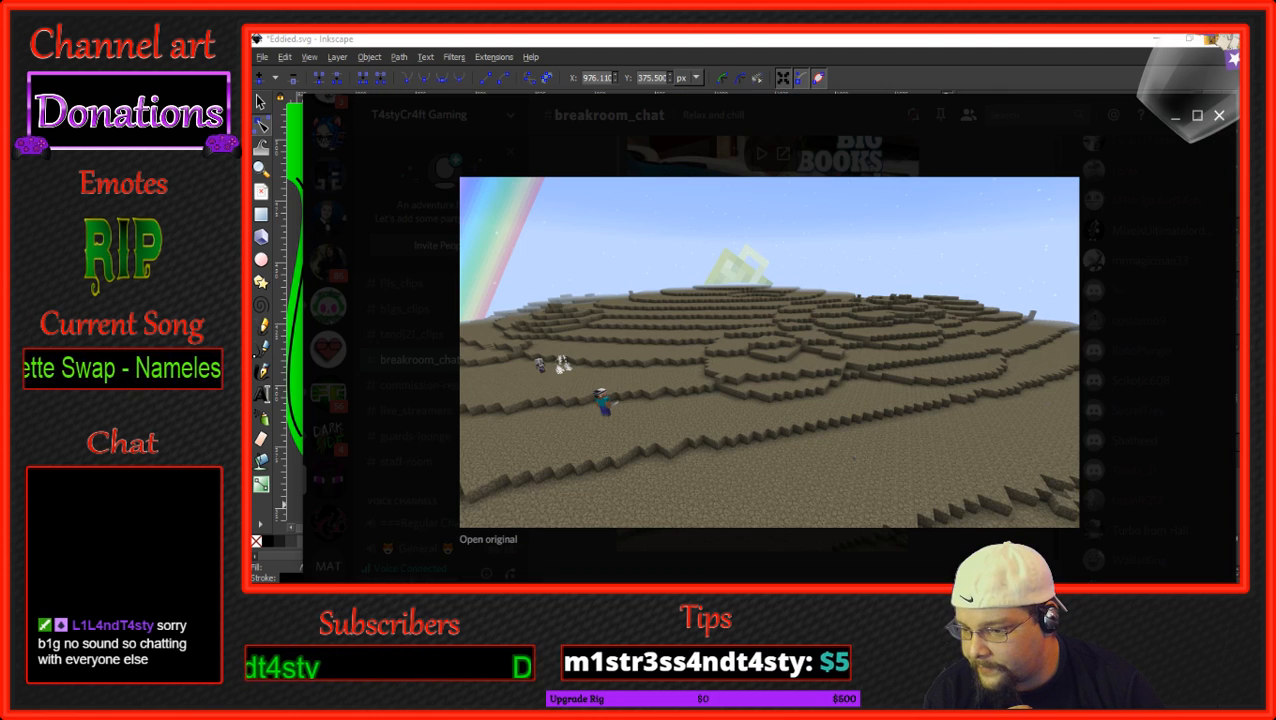
pyautogui.click(906, 173)
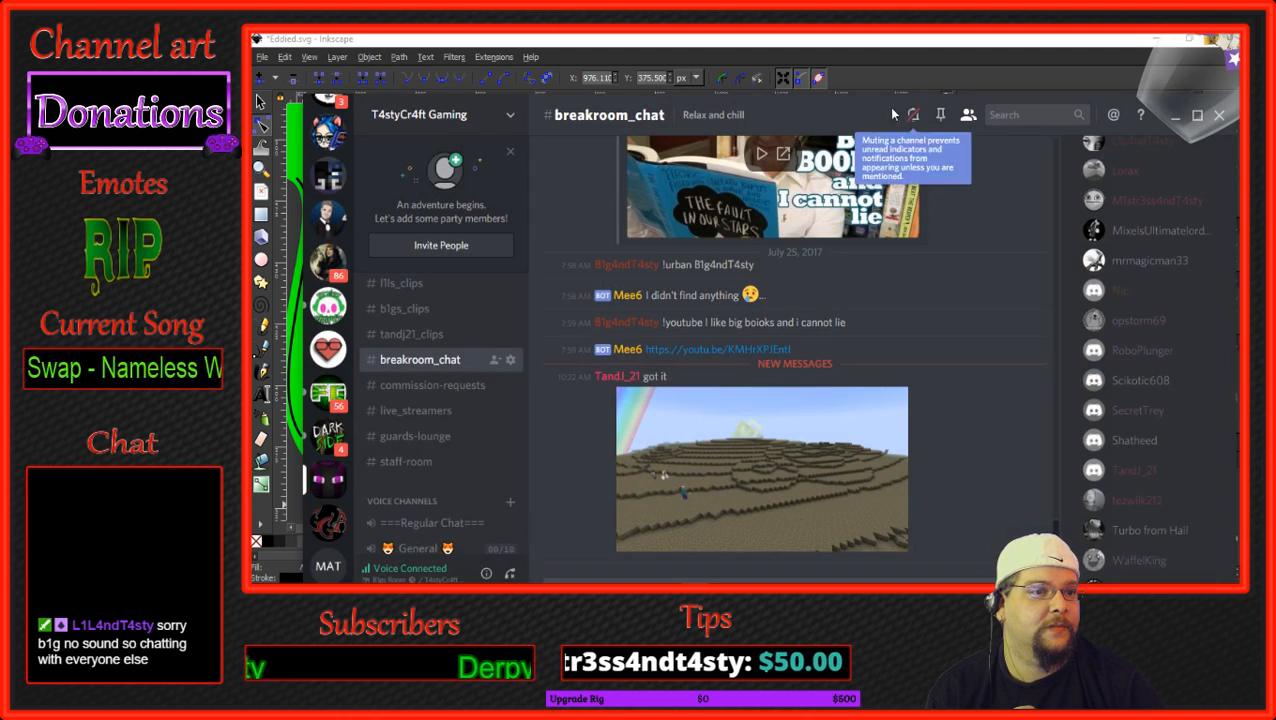
pyautogui.hotkey('alt', 'Tab')
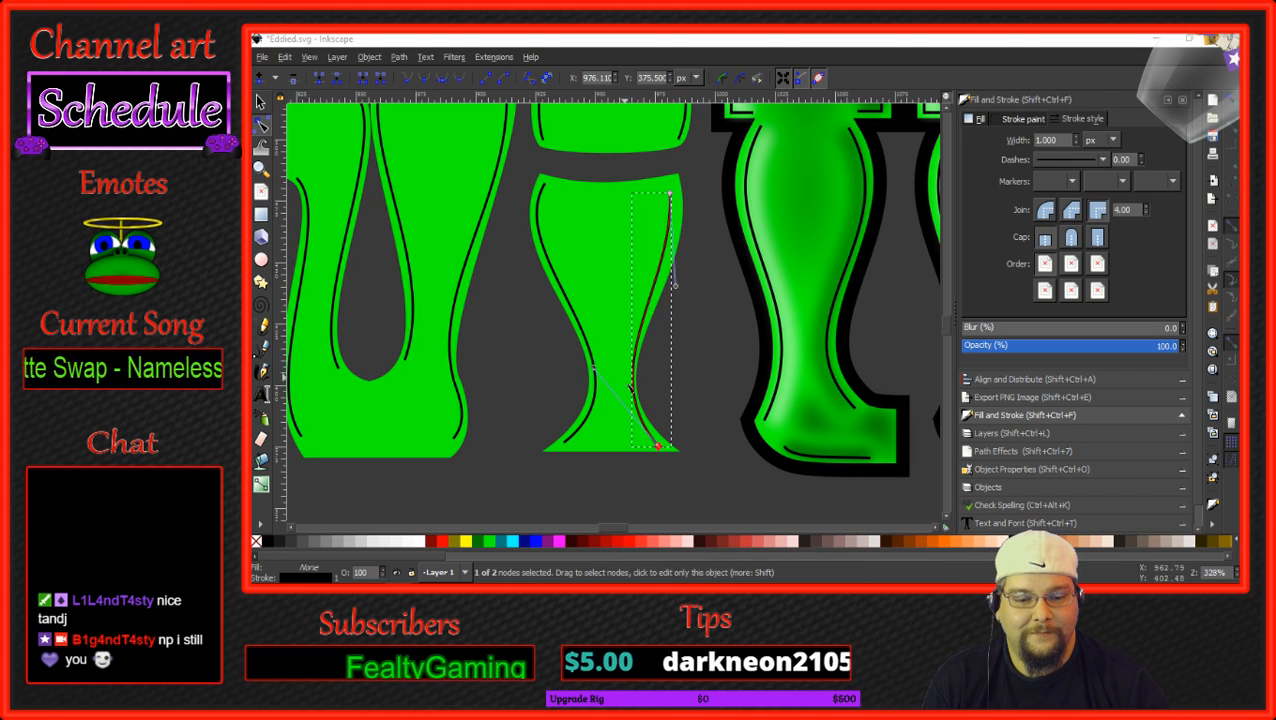
# Refine the lower curve of the i's right stem line by adjusting its lower handle and raising its end node slightly.
pyautogui.moveTo(604, 383); pyautogui.dragTo(583, 357)
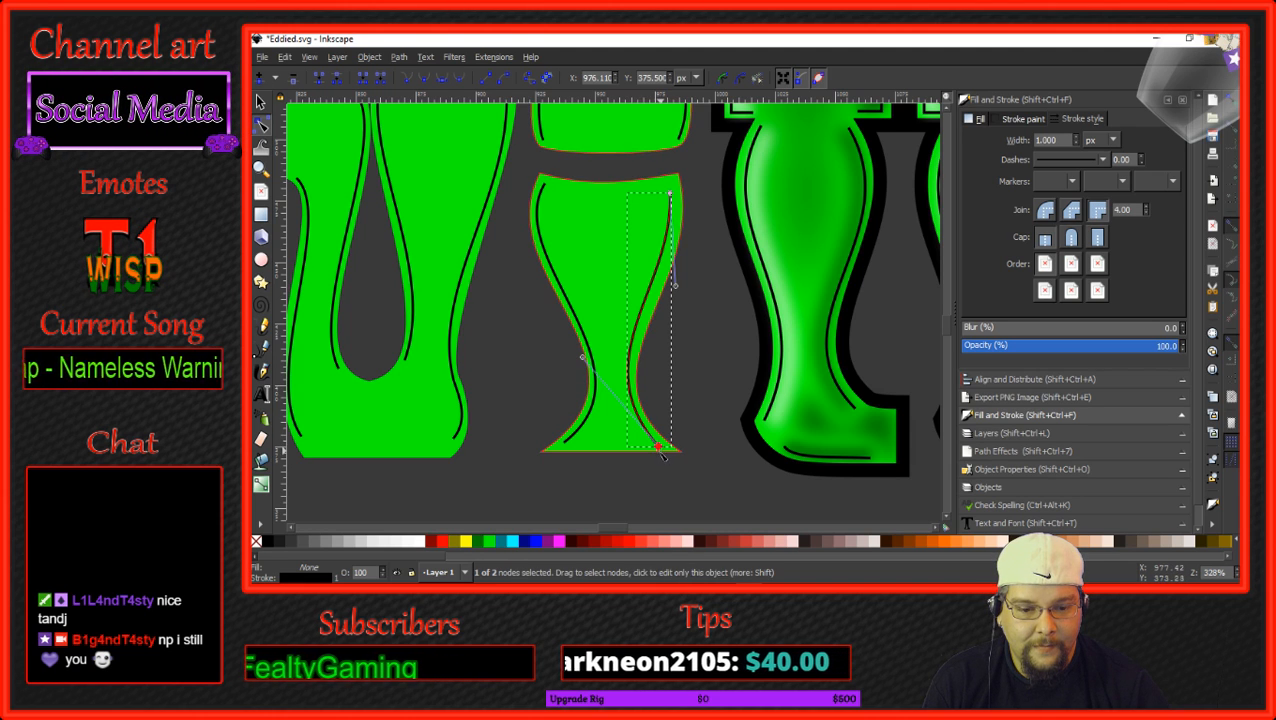
pyautogui.moveTo(657, 447); pyautogui.dragTo(660, 441)
pyautogui.moveTo(584, 352); pyautogui.dragTo(586, 377)
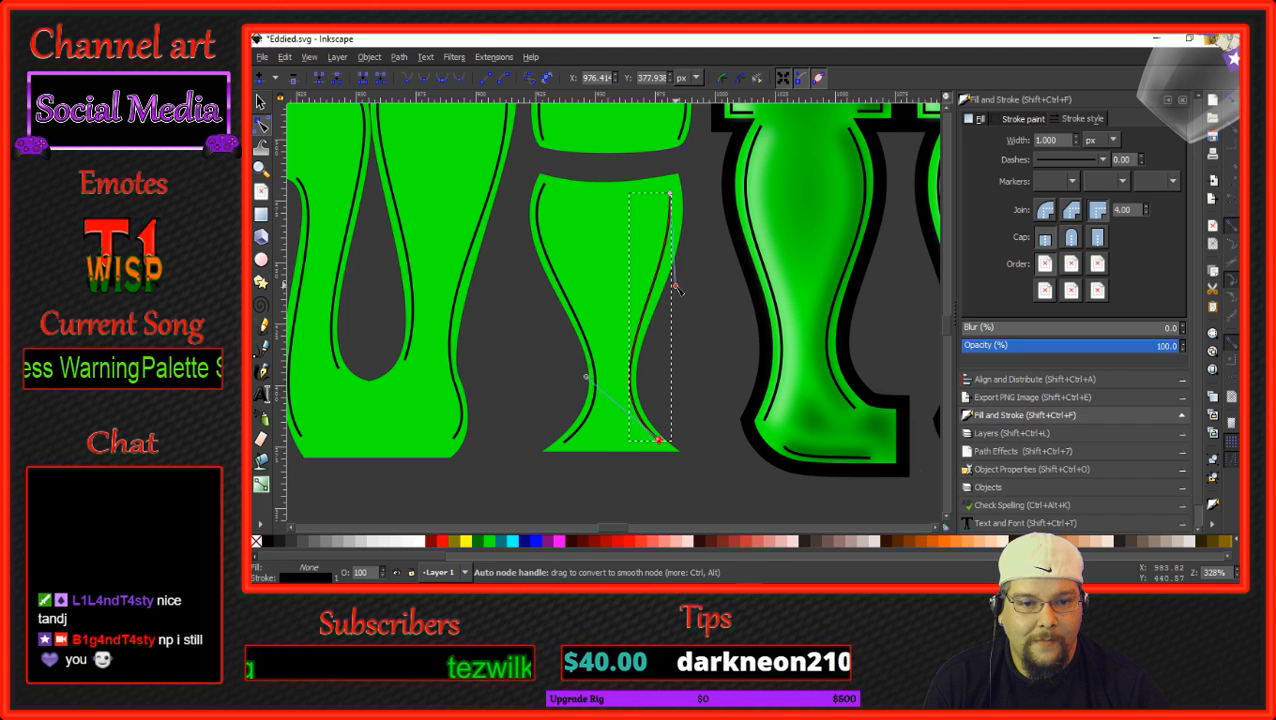
# Move the top node of the i's right stem line up and outward, fine-tune both handles to follow the edge, and deselect the line.
pyautogui.moveTo(675, 285); pyautogui.dragTo(689, 285)
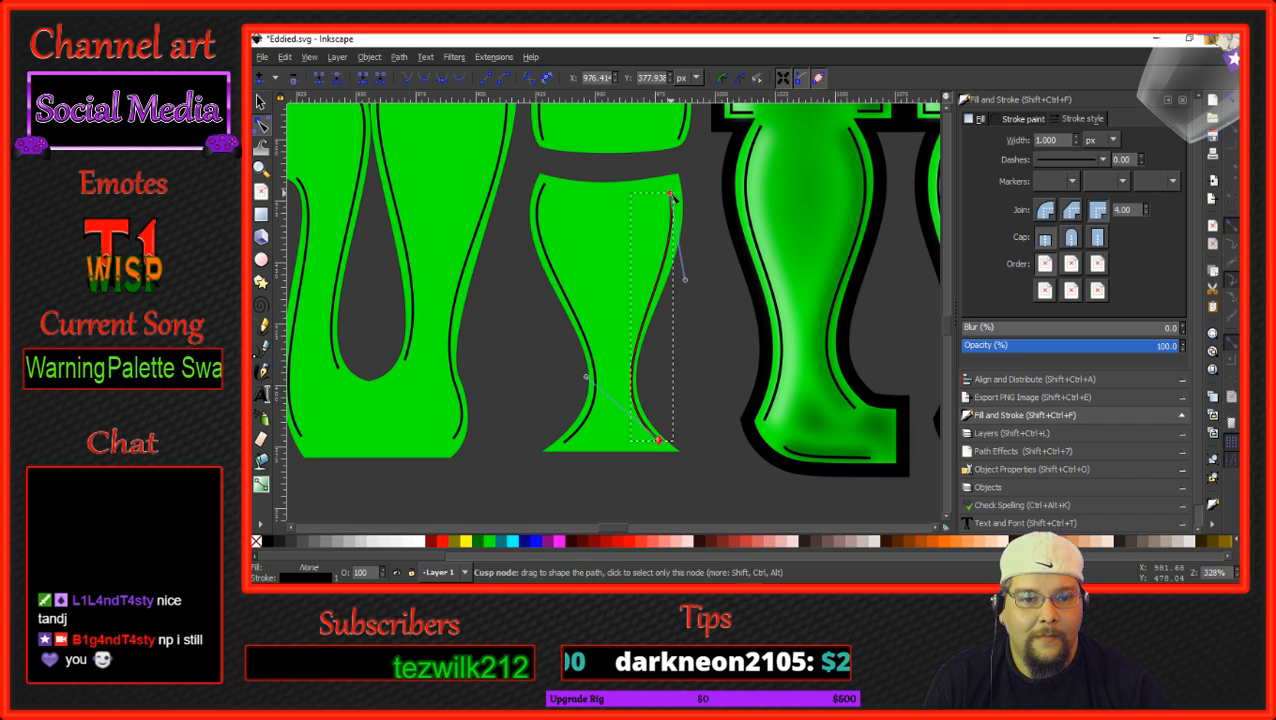
pyautogui.moveTo(670, 193); pyautogui.dragTo(677, 190)
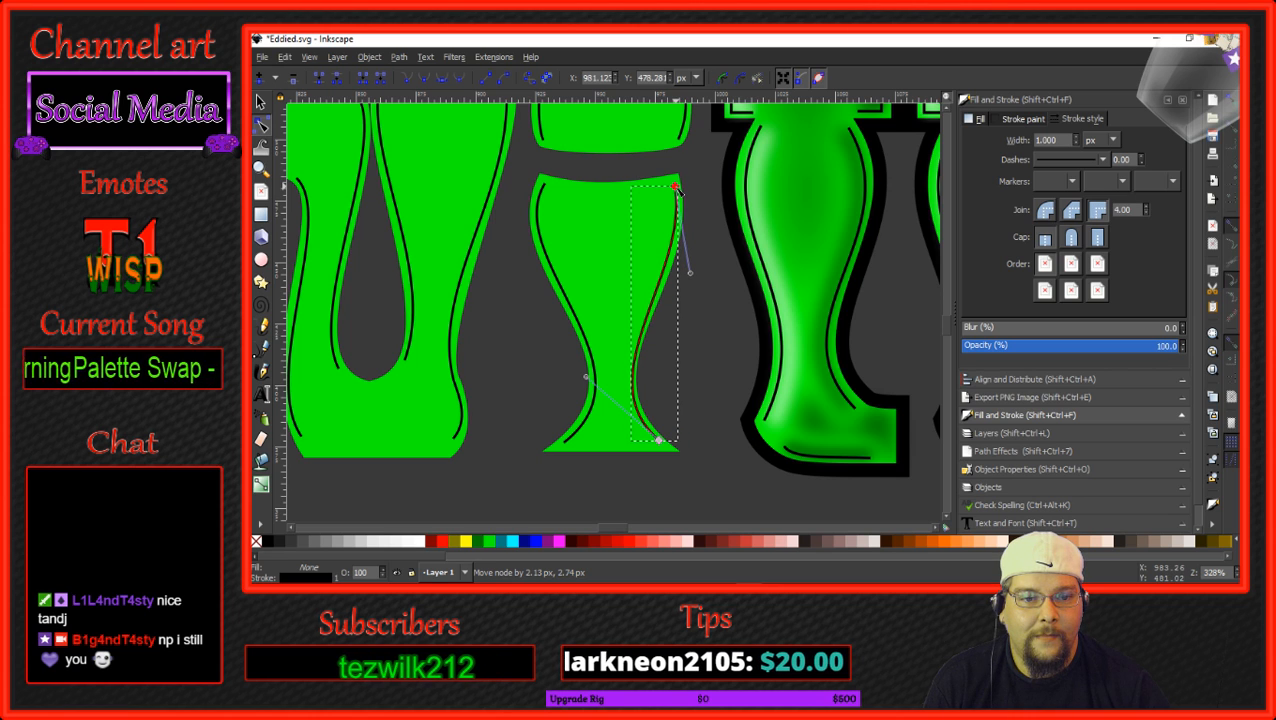
pyautogui.moveTo(690, 272); pyautogui.dragTo(695, 268)
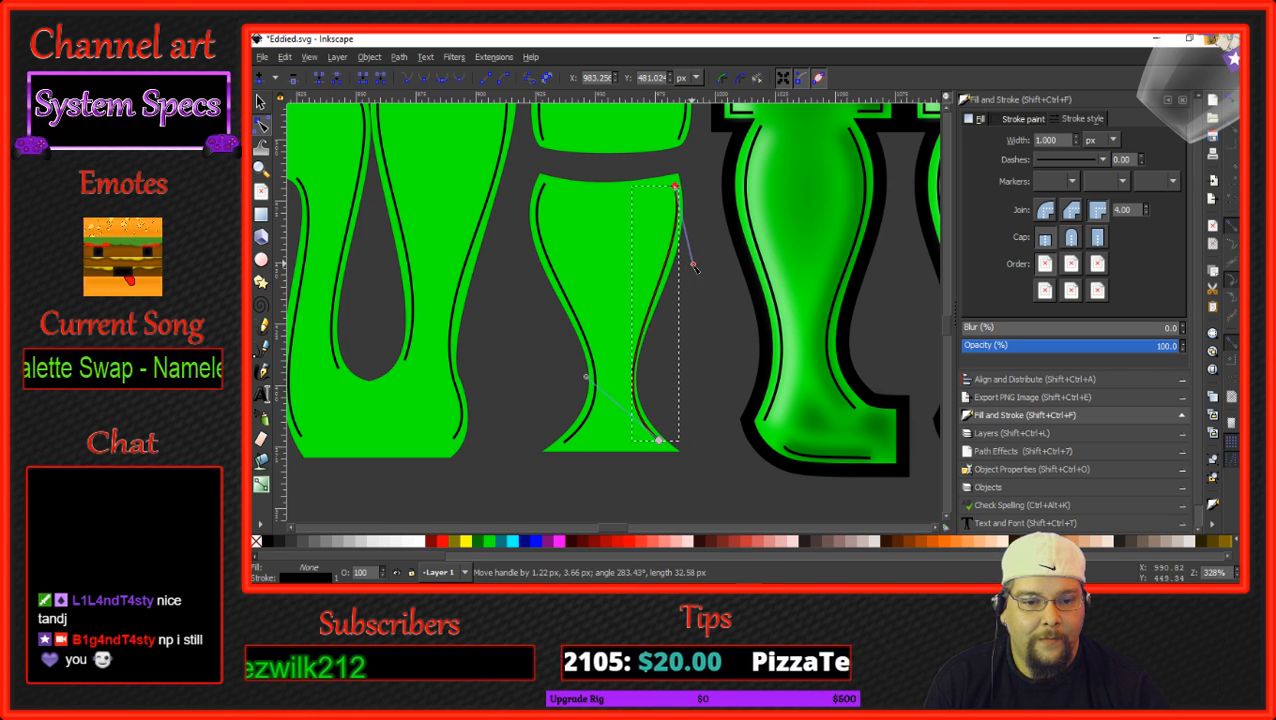
pyautogui.moveTo(586, 377); pyautogui.dragTo(580, 380)
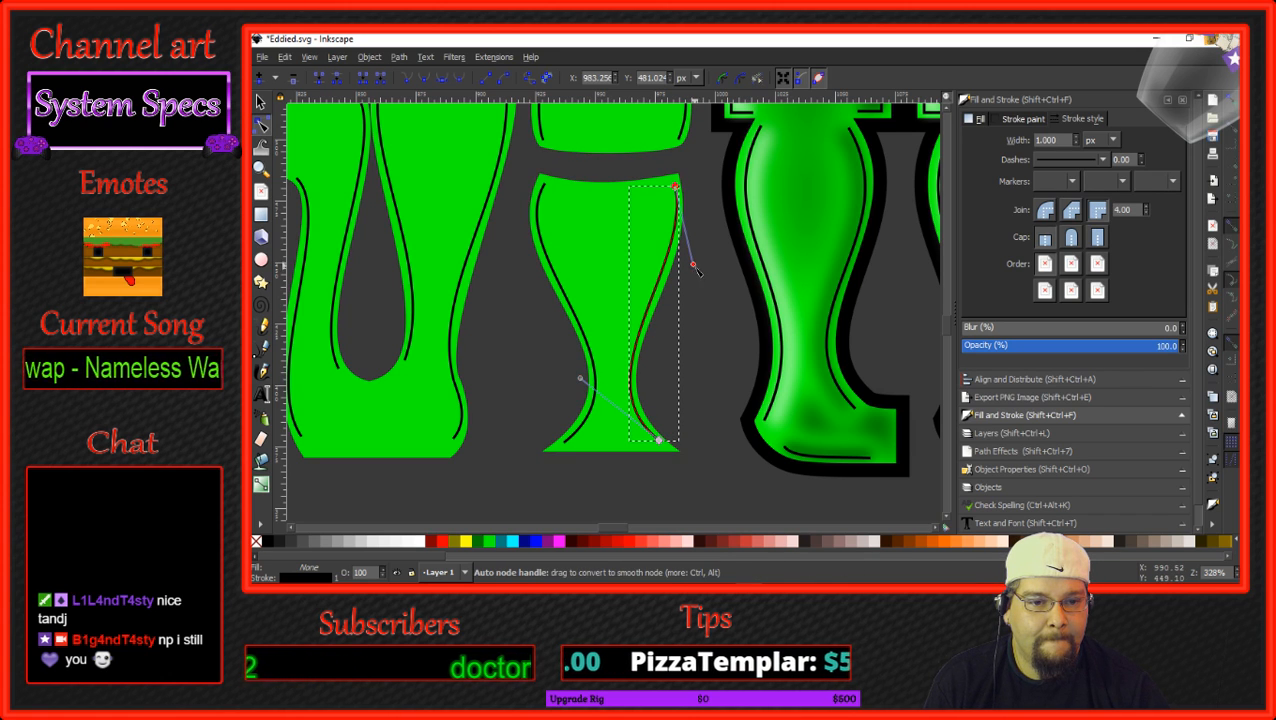
pyautogui.moveTo(693, 265); pyautogui.dragTo(697, 270)
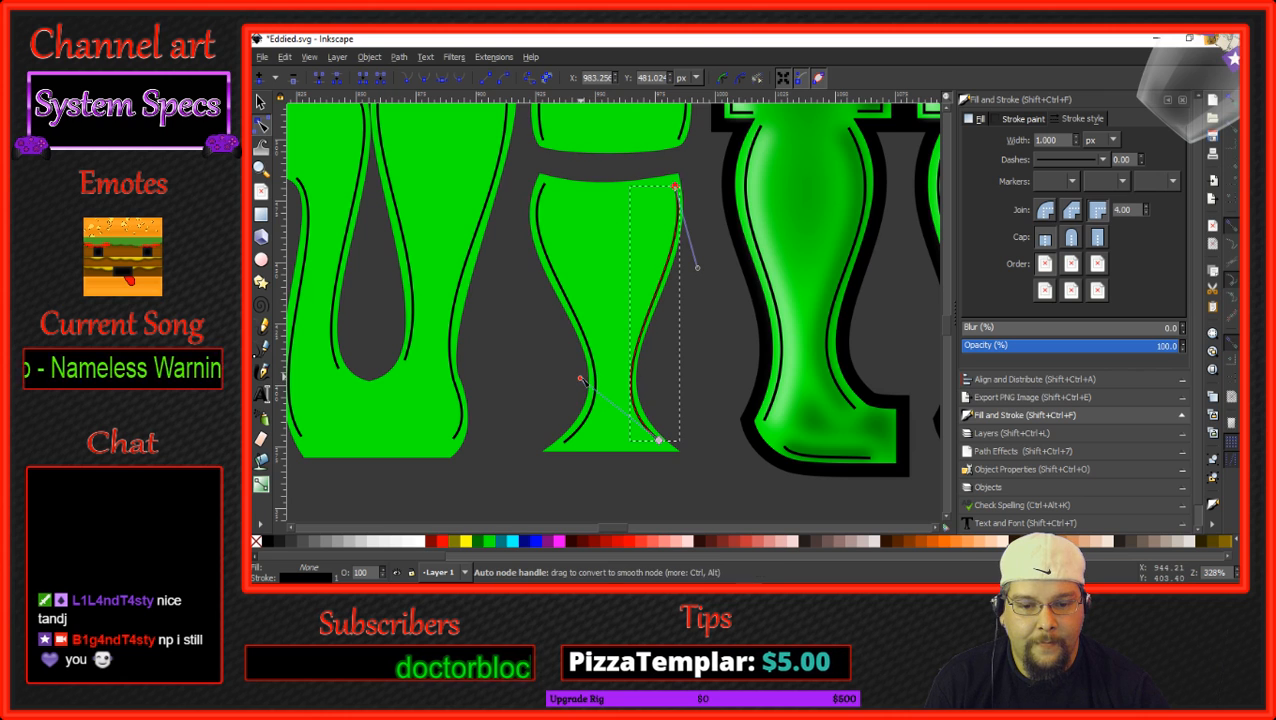
pyautogui.moveTo(580, 379); pyautogui.dragTo(581, 371)
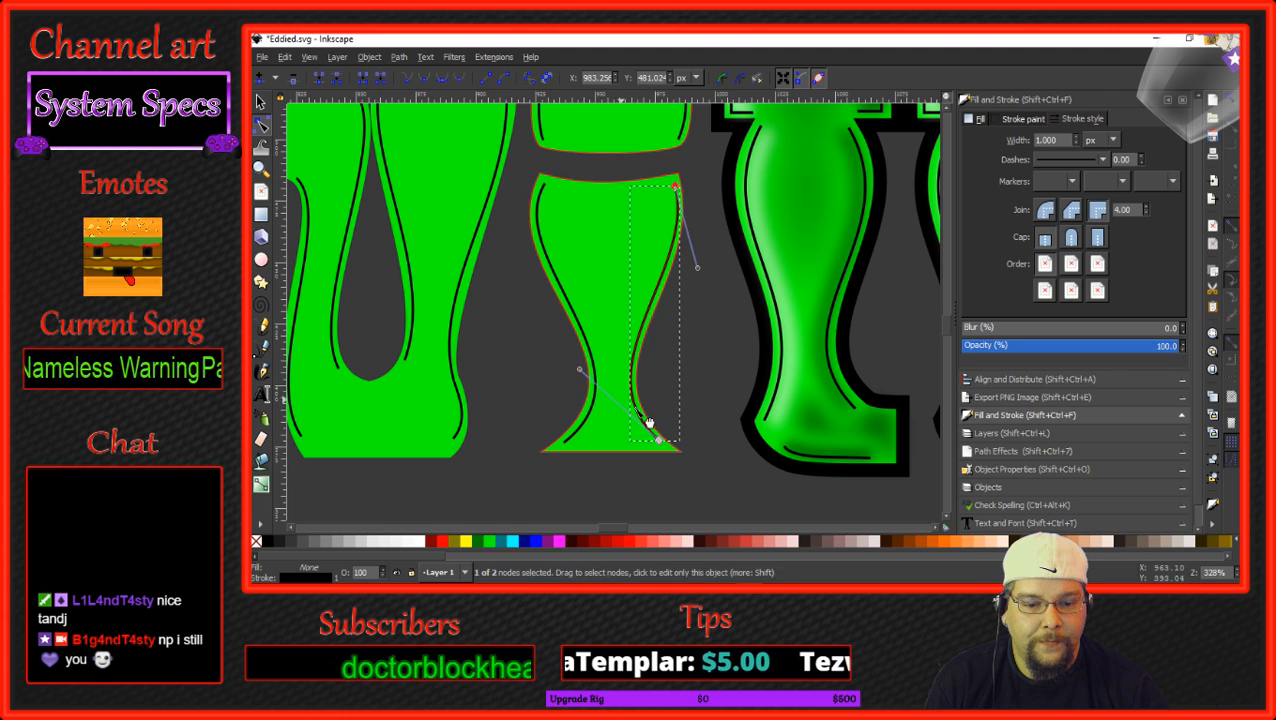
pyautogui.click(261, 103)
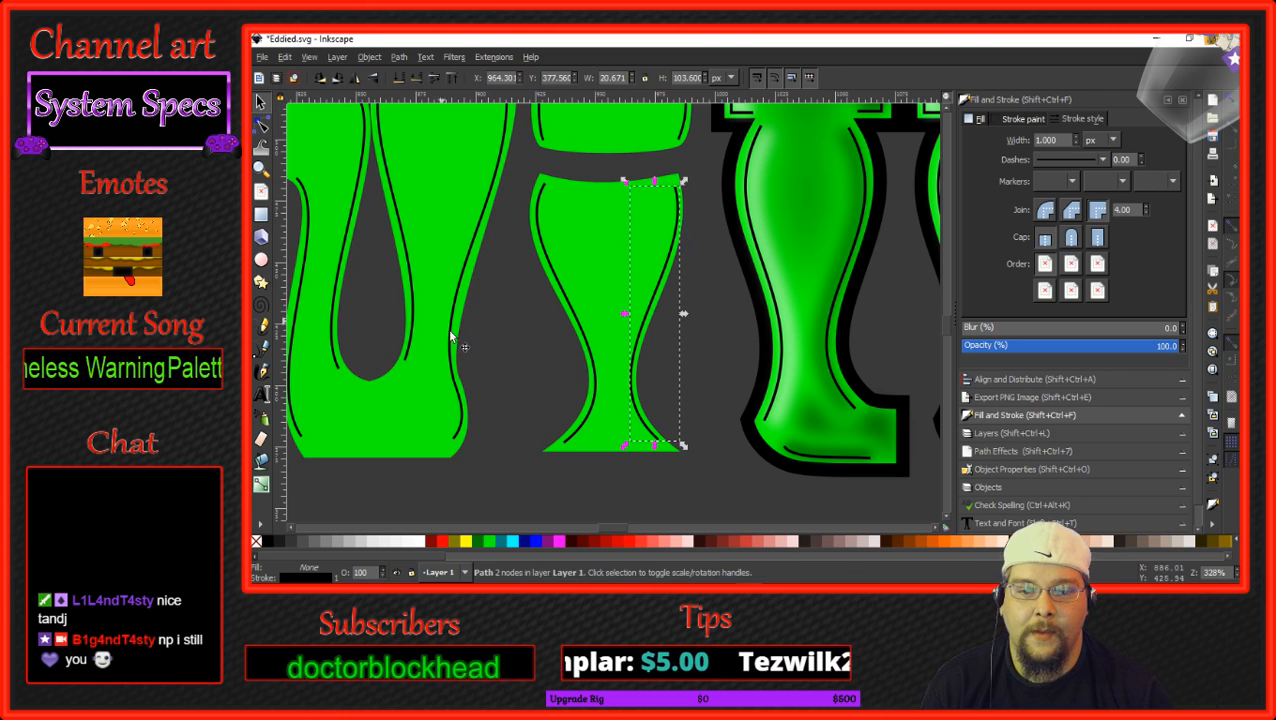
pyautogui.click(494, 370)
# Duplicate the black lines on the left of the T's crossbar and stem and move the copies a little inward.
pyautogui.scroll(-4, 494, 370)
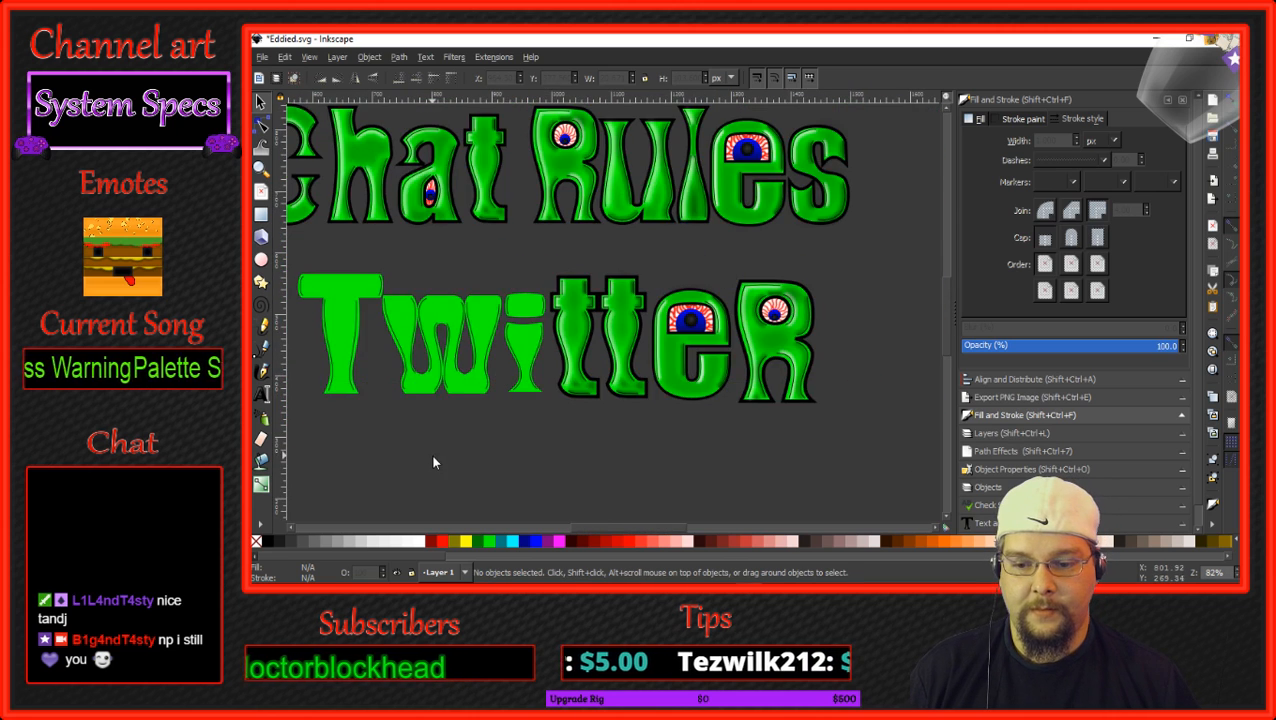
pyautogui.moveTo(433, 461); pyautogui.dragTo(584, 436)
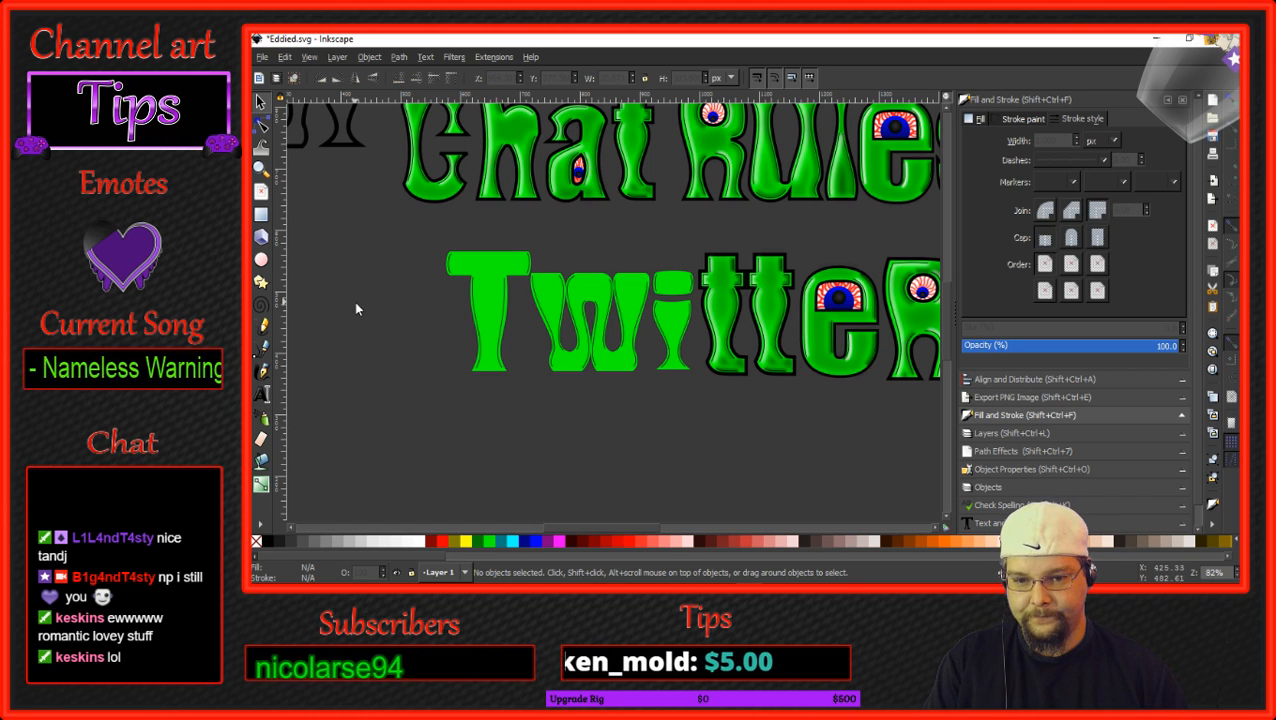
pyautogui.moveTo(356, 305); pyautogui.dragTo(407, 325)
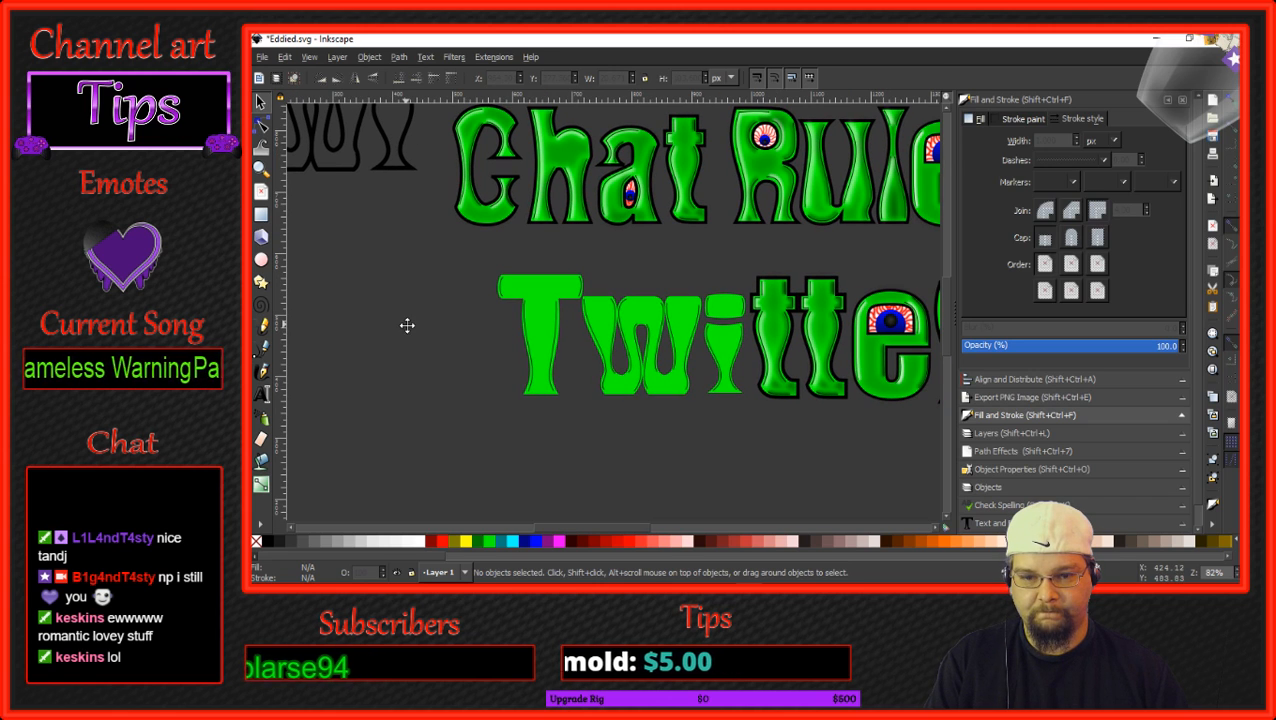
pyautogui.scroll(3, 530, 337)
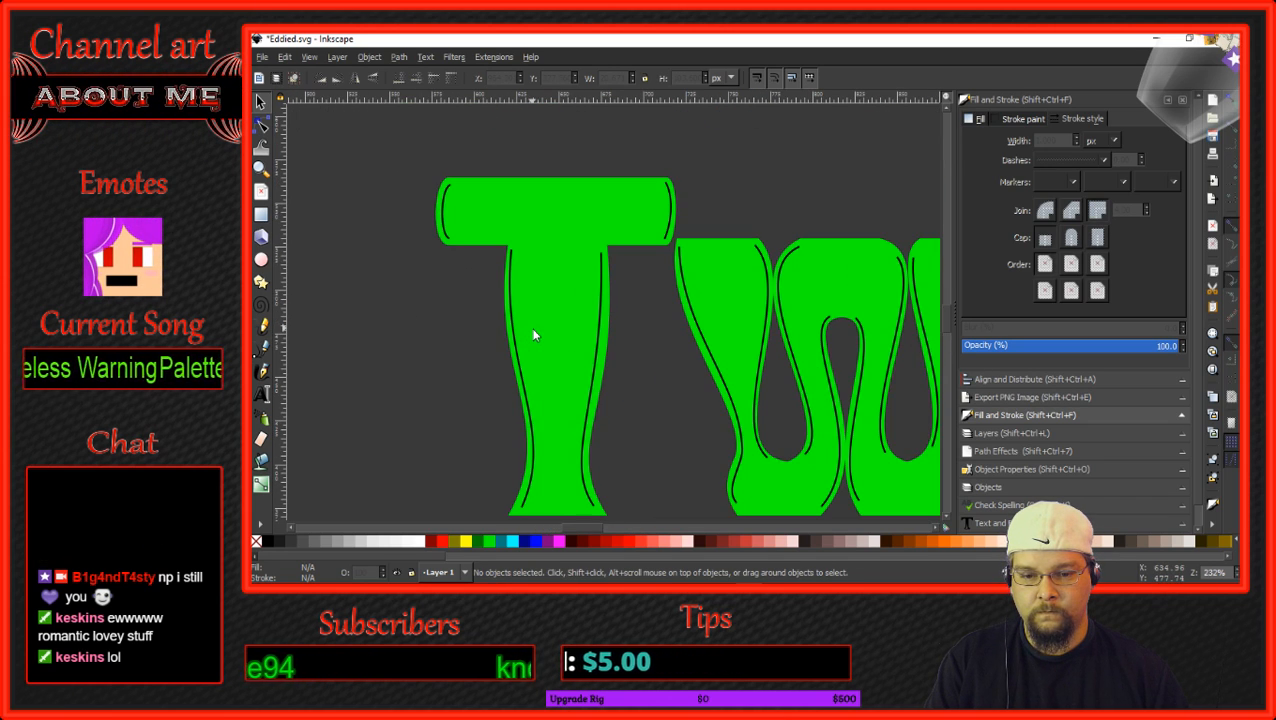
pyautogui.click(444, 222)
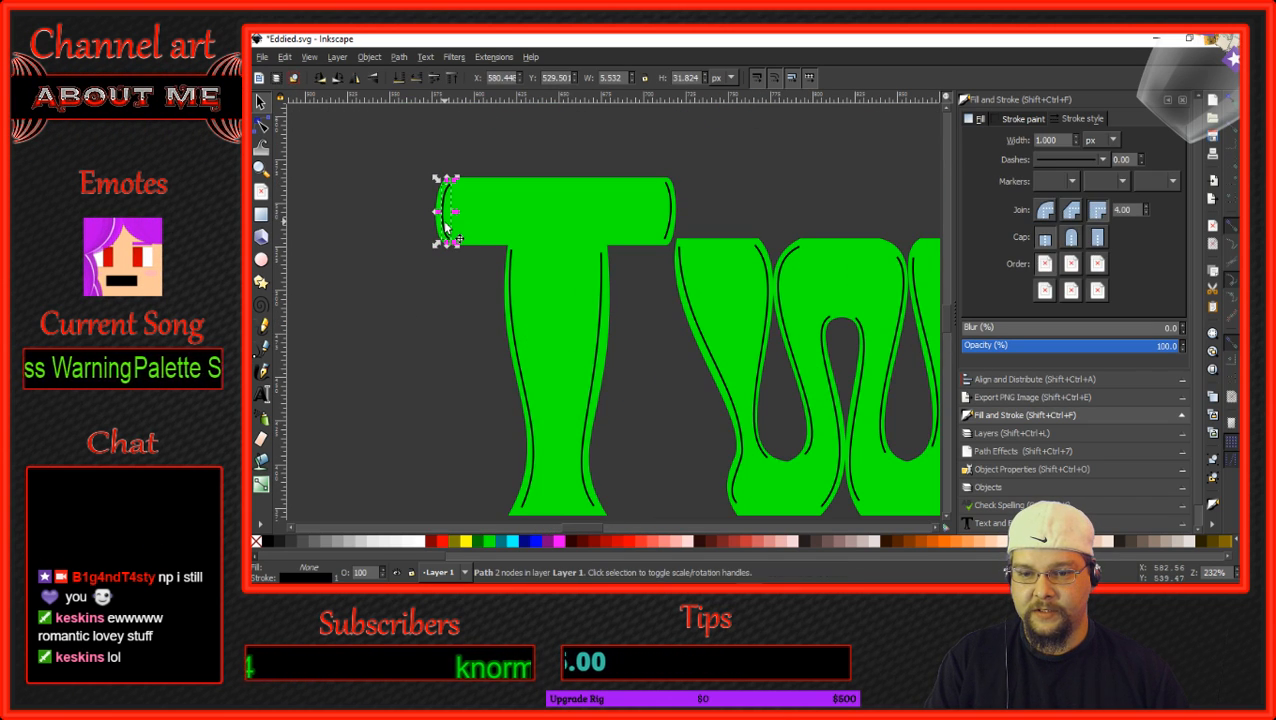
pyautogui.rightClick(510, 310)
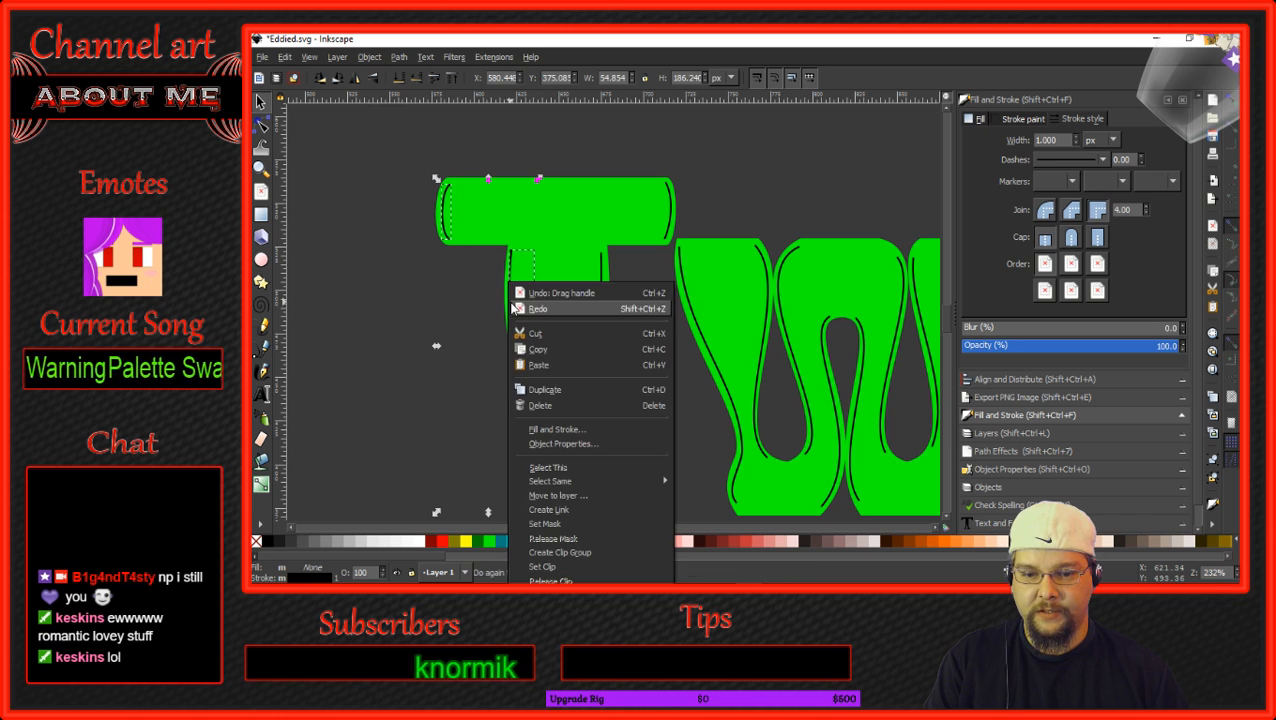
pyautogui.click(545, 392)
pyautogui.moveTo(512, 314); pyautogui.dragTo(531, 312)
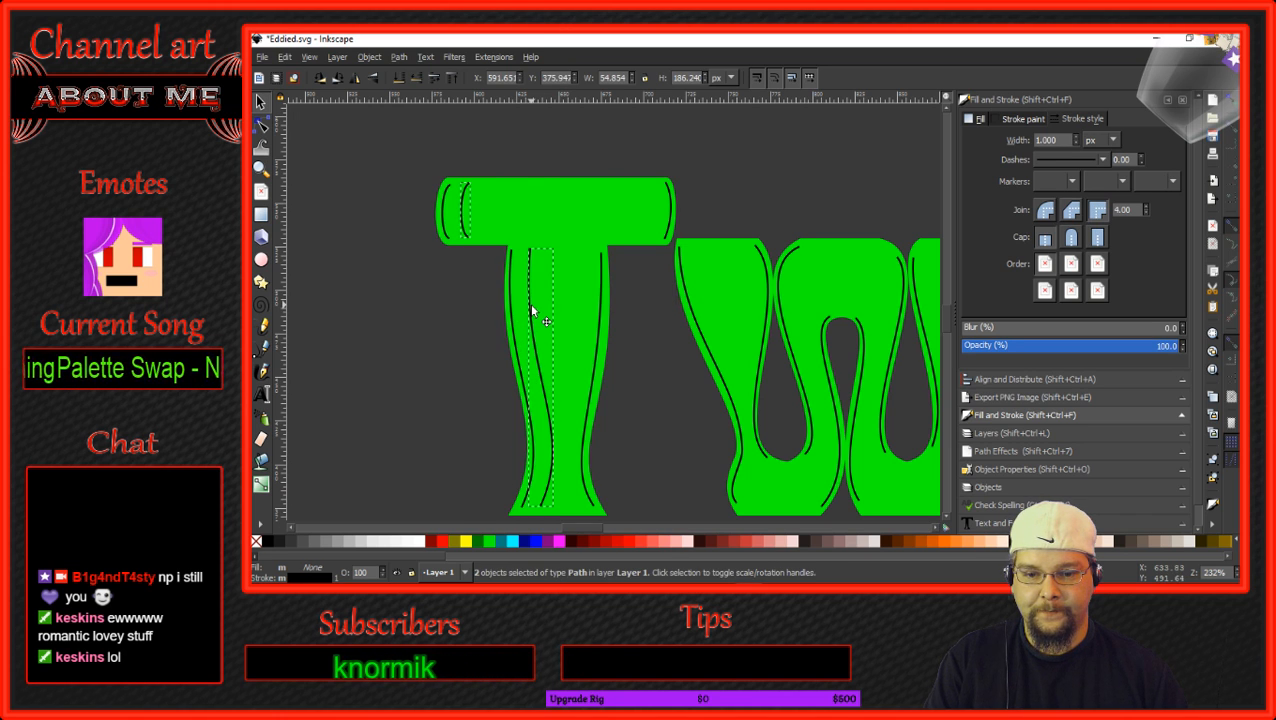
# Give the two duplicated T lines a white stroke with a width of 5 px.
pyautogui.keyDown('shift'); pyautogui.click(420, 541); pyautogui.keyUp('shift')
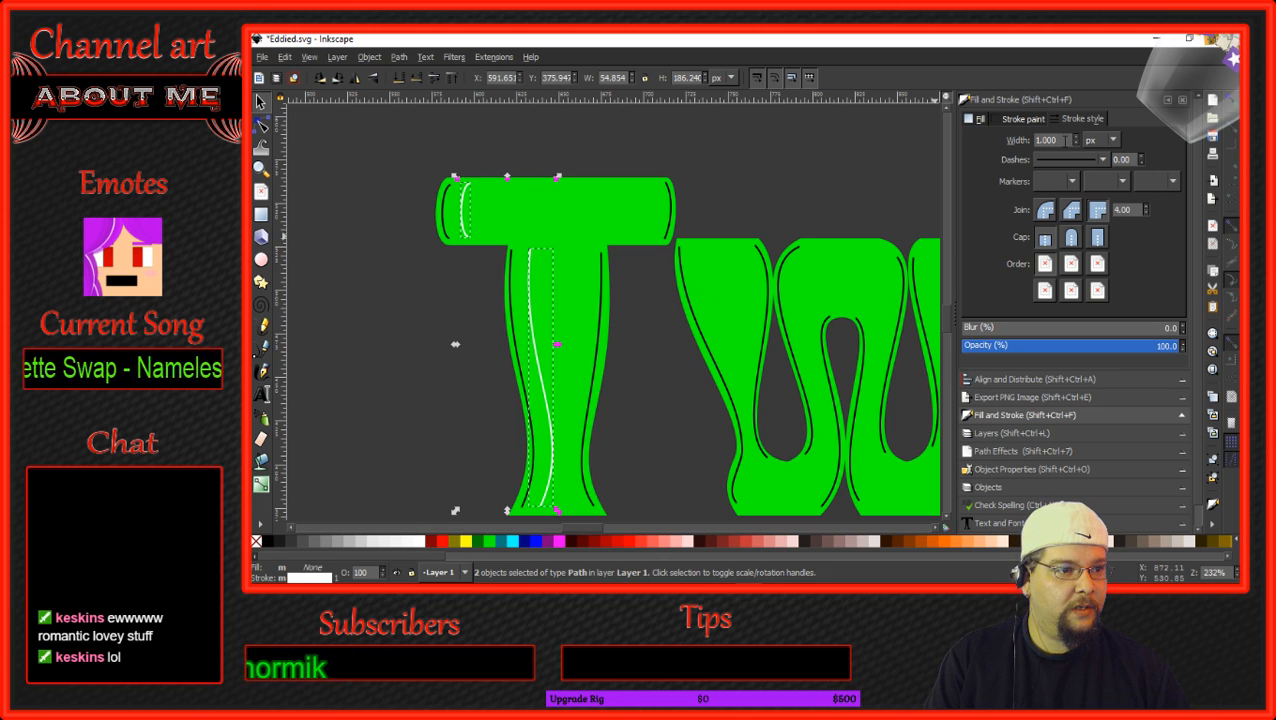
pyautogui.doubleClick(1049, 140)
pyautogui.write('5')
pyautogui.press('Return')
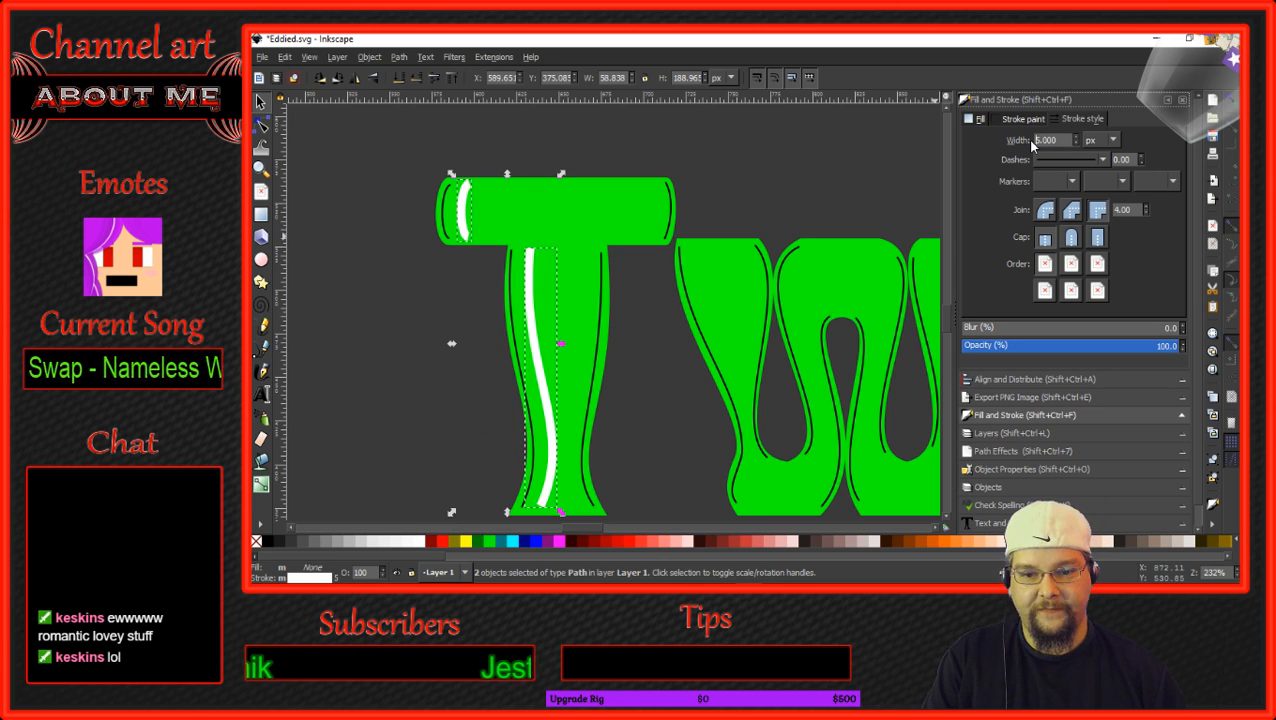
# Set the white T highlights to 4.0% blur and 62.3% opacity and move them against the left black lines.
pyautogui.doubleClick(1182, 327)
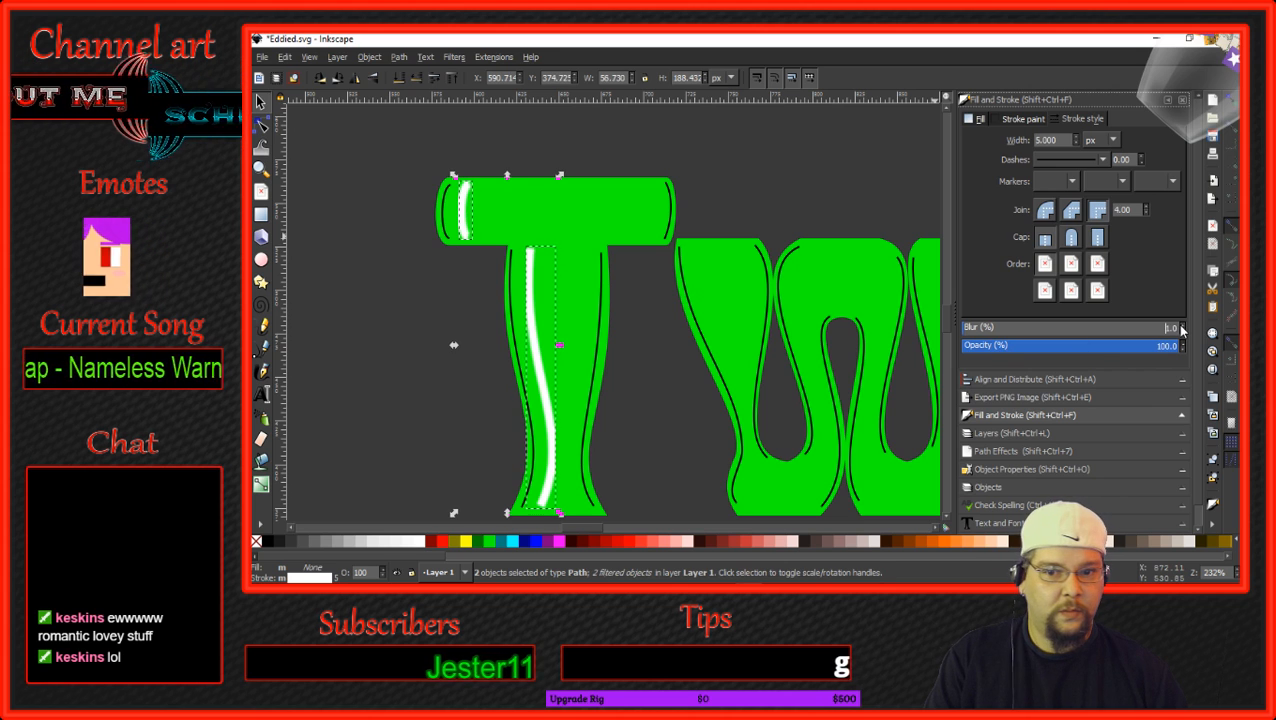
pyautogui.doubleClick(1182, 327)
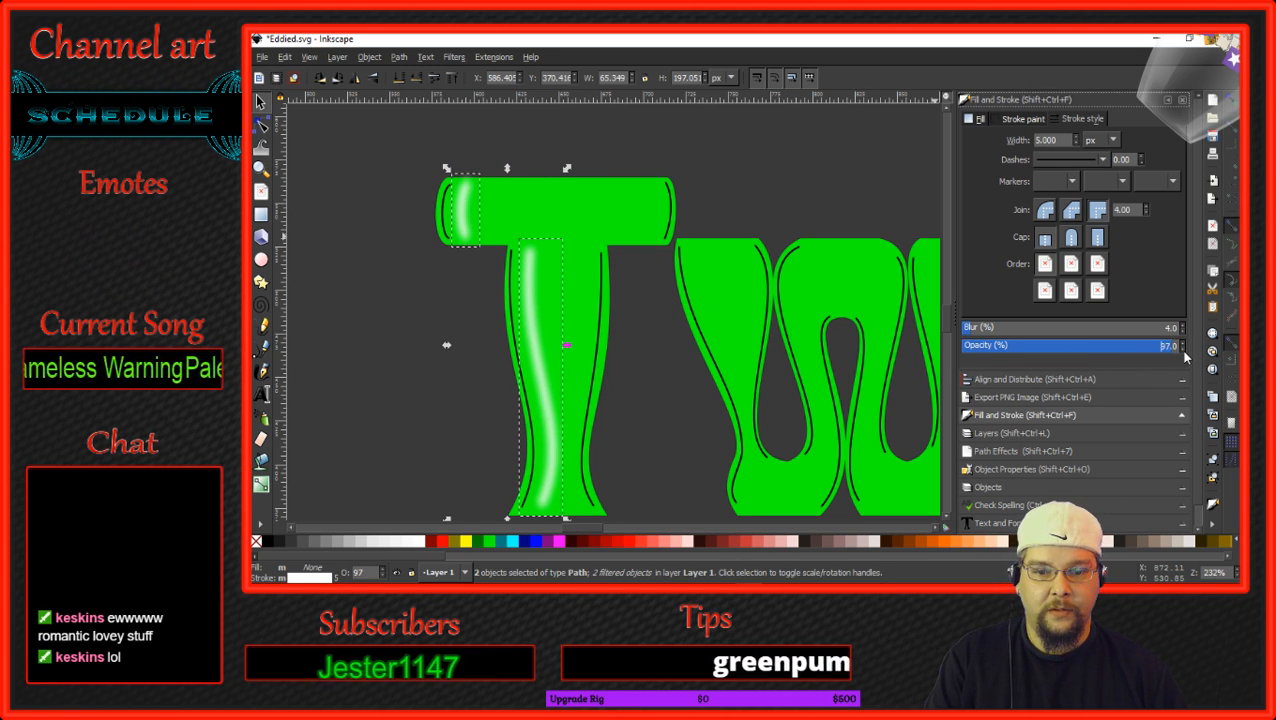
pyautogui.moveTo(1143, 347); pyautogui.dragTo(1105, 349)
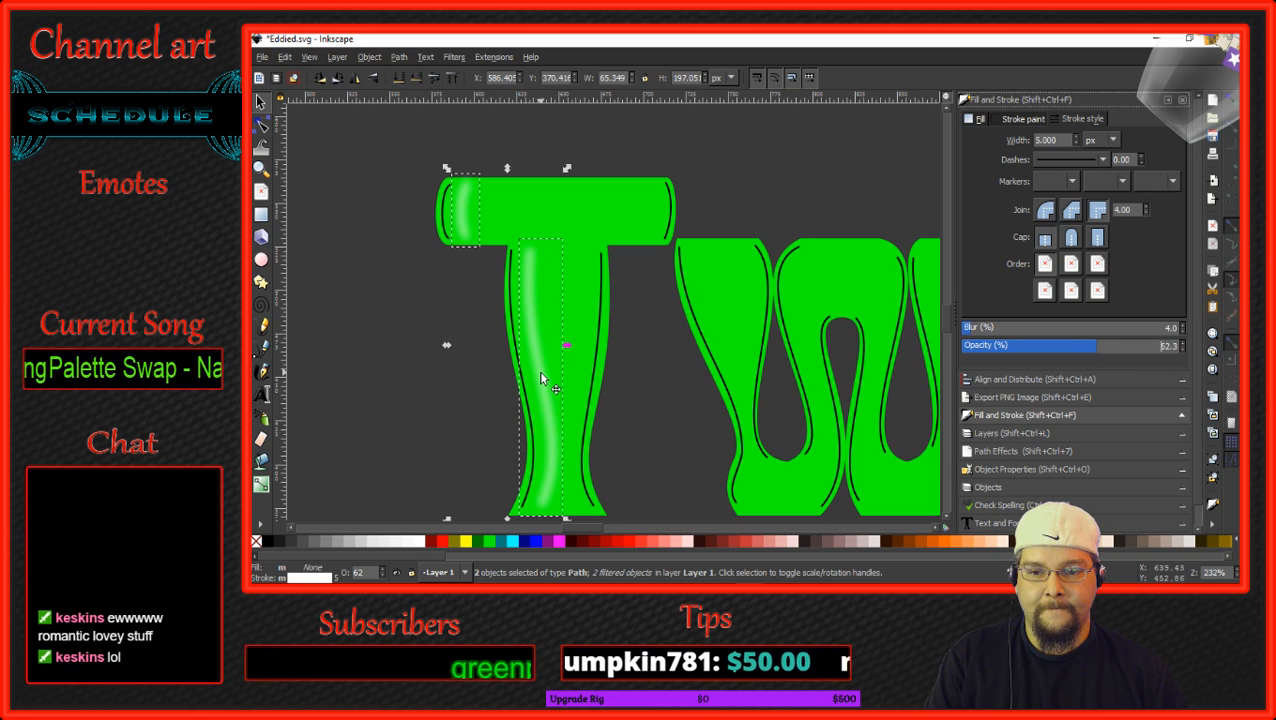
pyautogui.moveTo(540, 377); pyautogui.dragTo(521, 378)
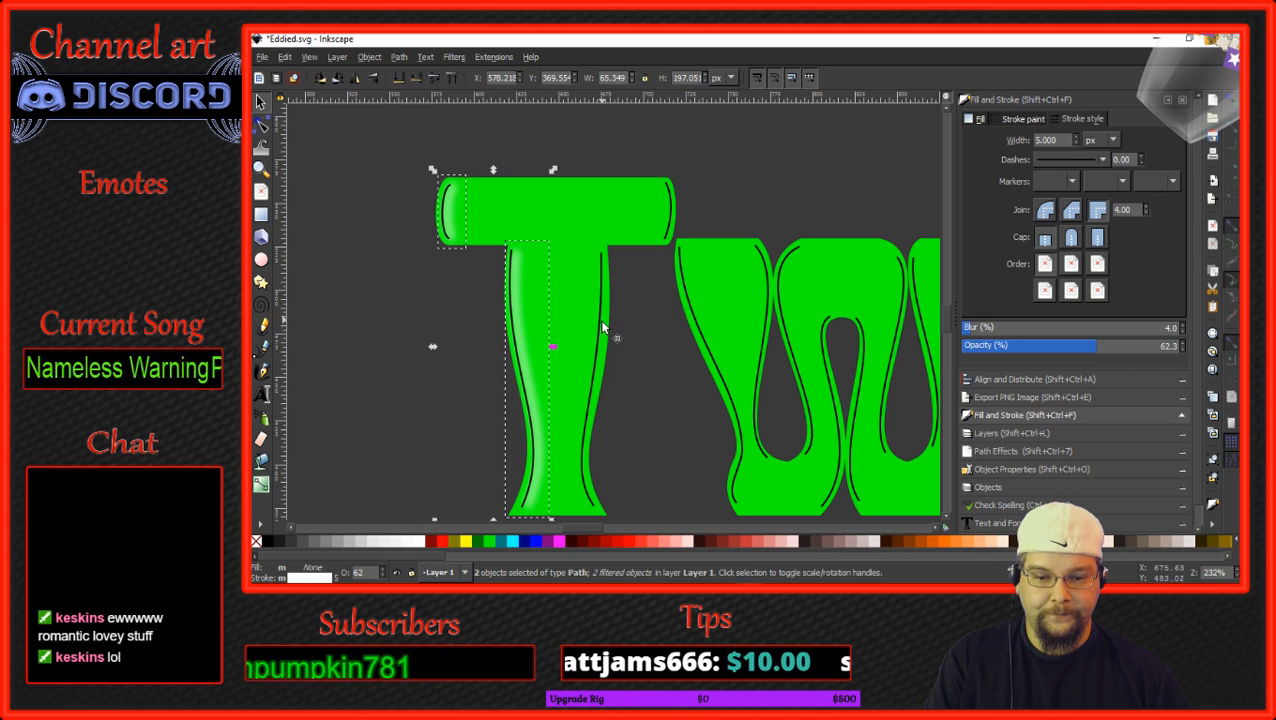
# Duplicate the black lines on the right of the T's crossbar and stem and shift the copies slightly inward.
pyautogui.click(660, 224)
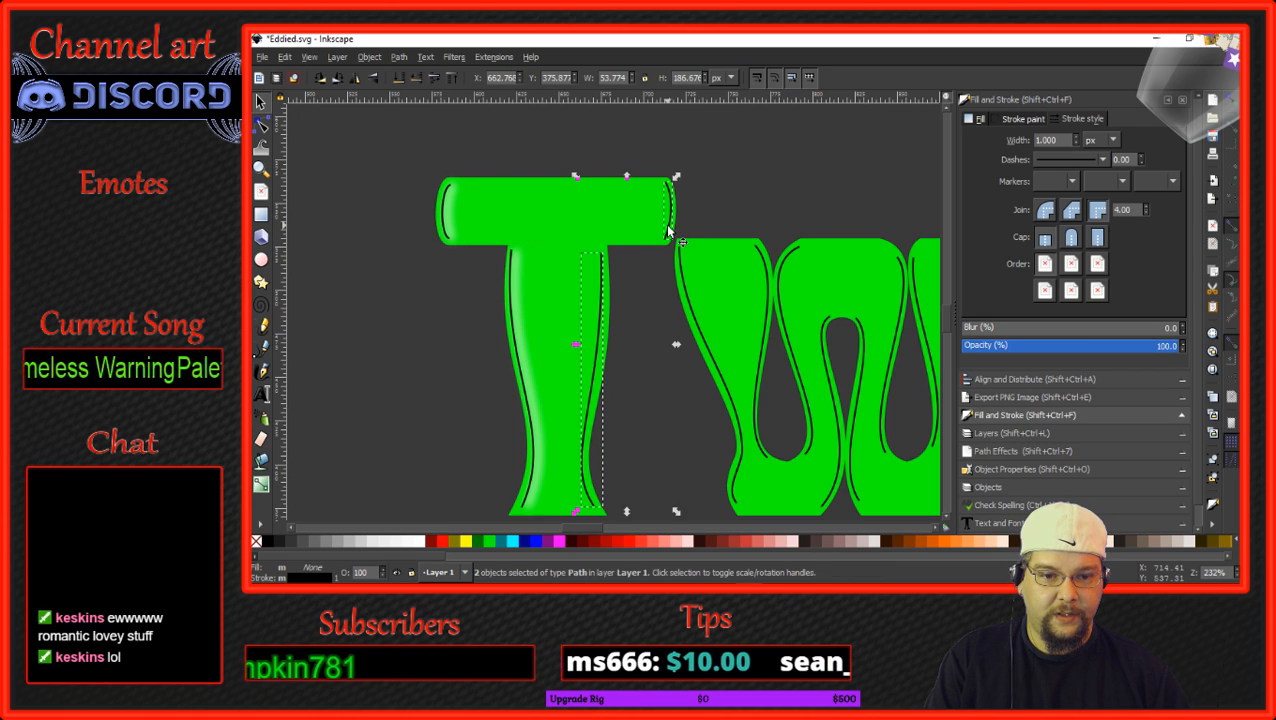
pyautogui.rightClick(668, 230)
pyautogui.click(690, 302)
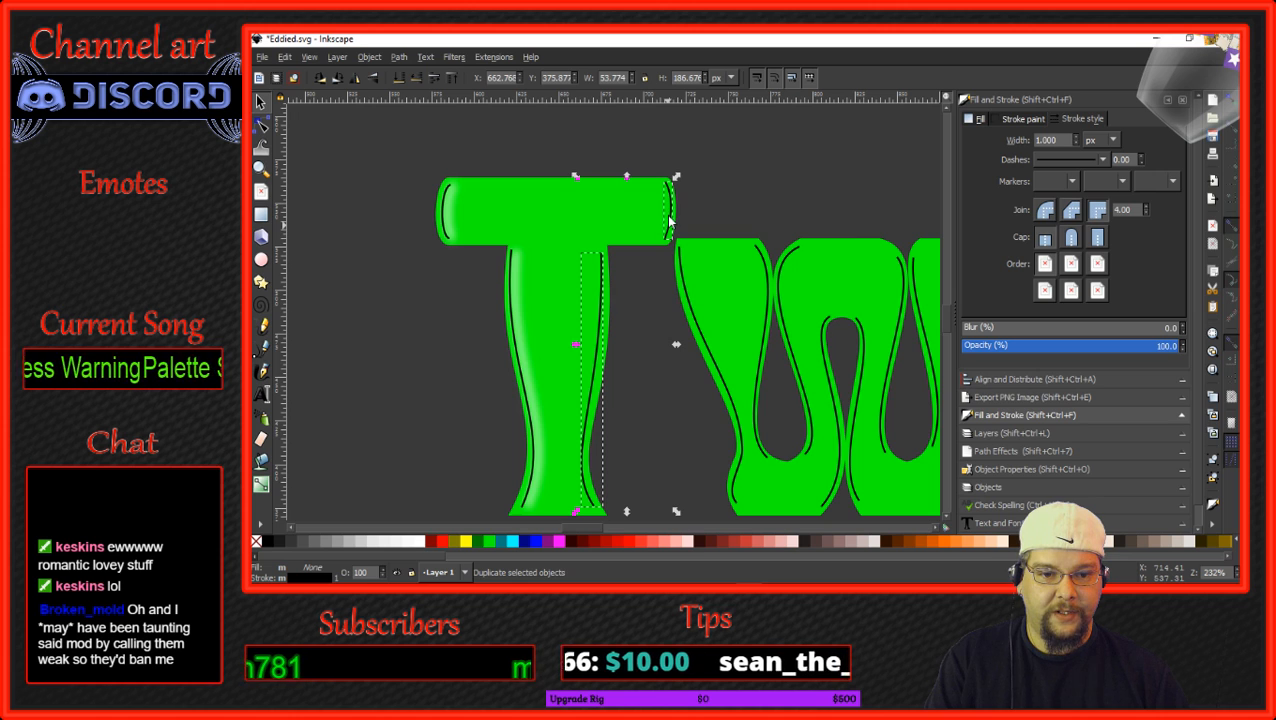
pyautogui.moveTo(668, 222); pyautogui.dragTo(657, 228)
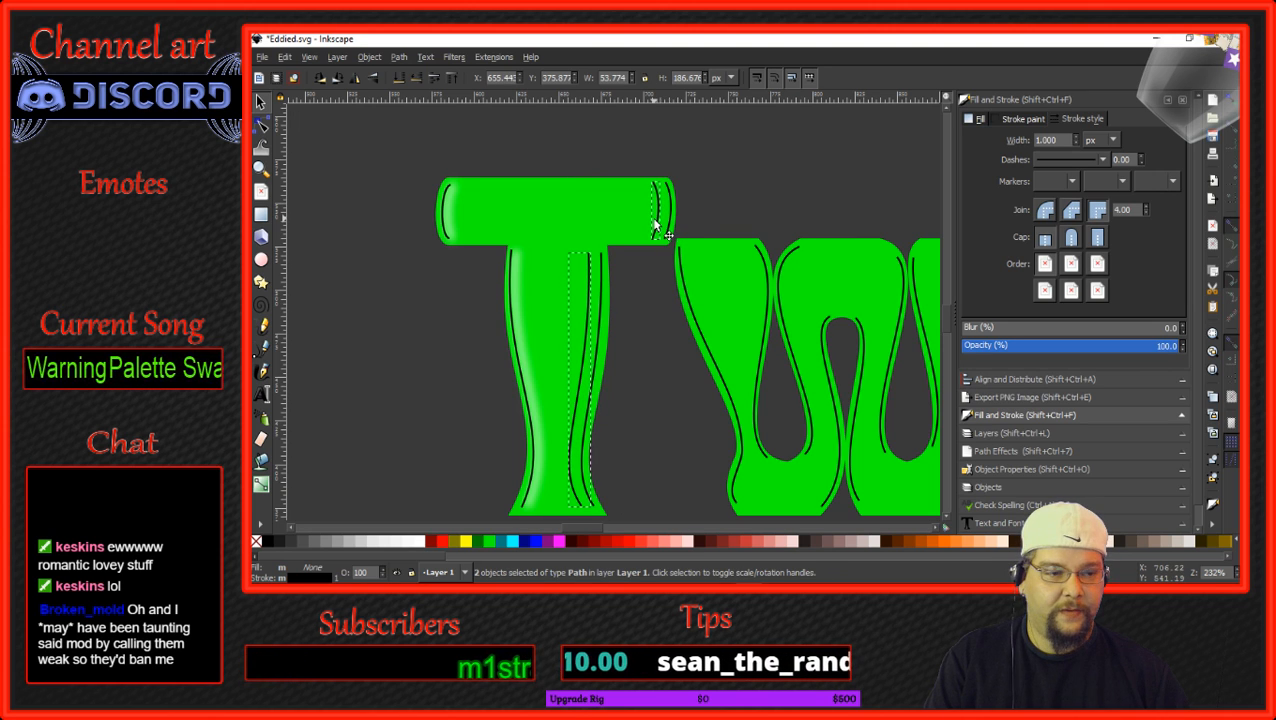
# Set the stroke width of the two duplicated lines on the right of the T to 5 px.
pyautogui.moveTo(1063, 141); pyautogui.dragTo(1013, 143)
pyautogui.write('5')
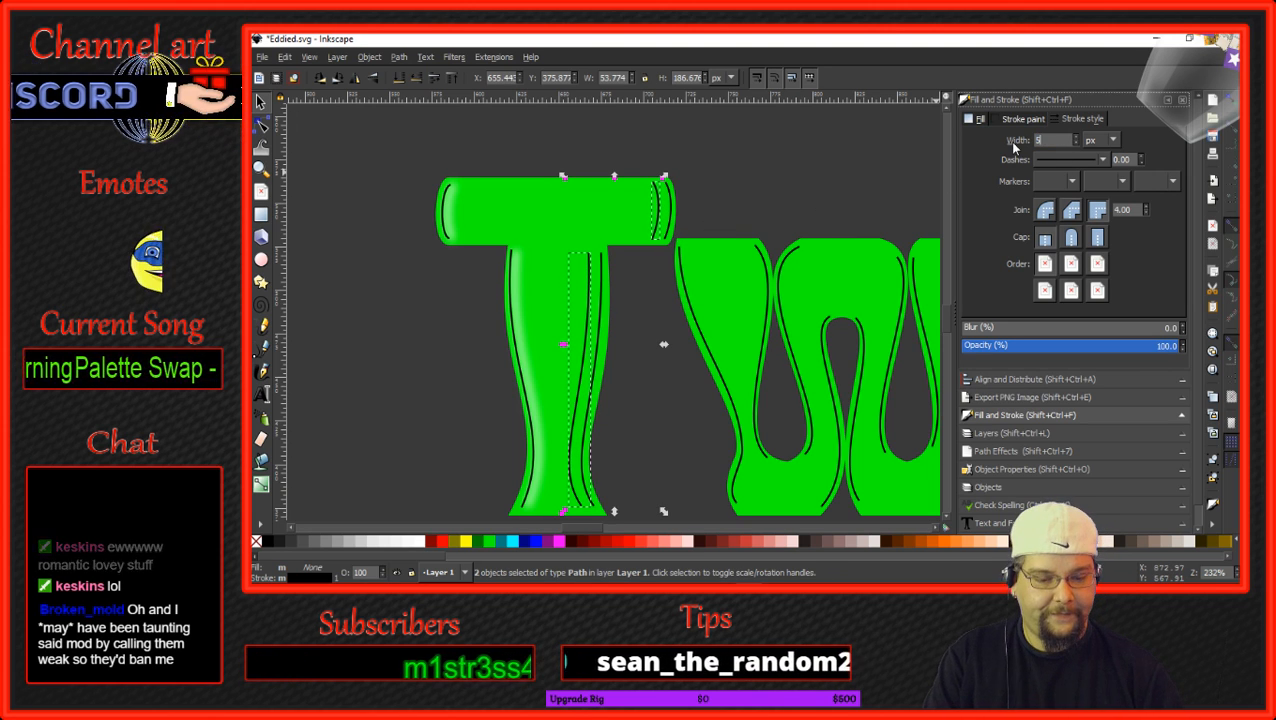
pyautogui.press('Return')
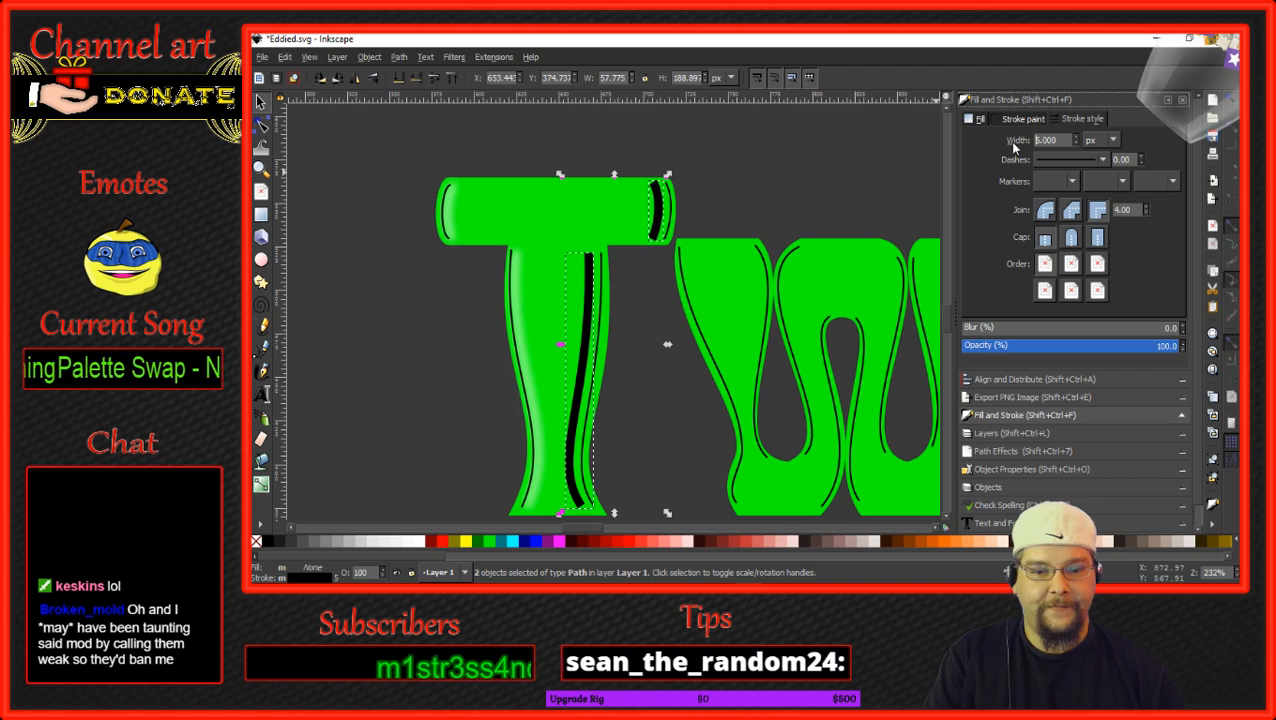
# Give the T's black shading strokes 6.0% blur and 51.2% opacity and move them against the right black lines.
pyautogui.click(1185, 327)
pyautogui.click(1184, 326)
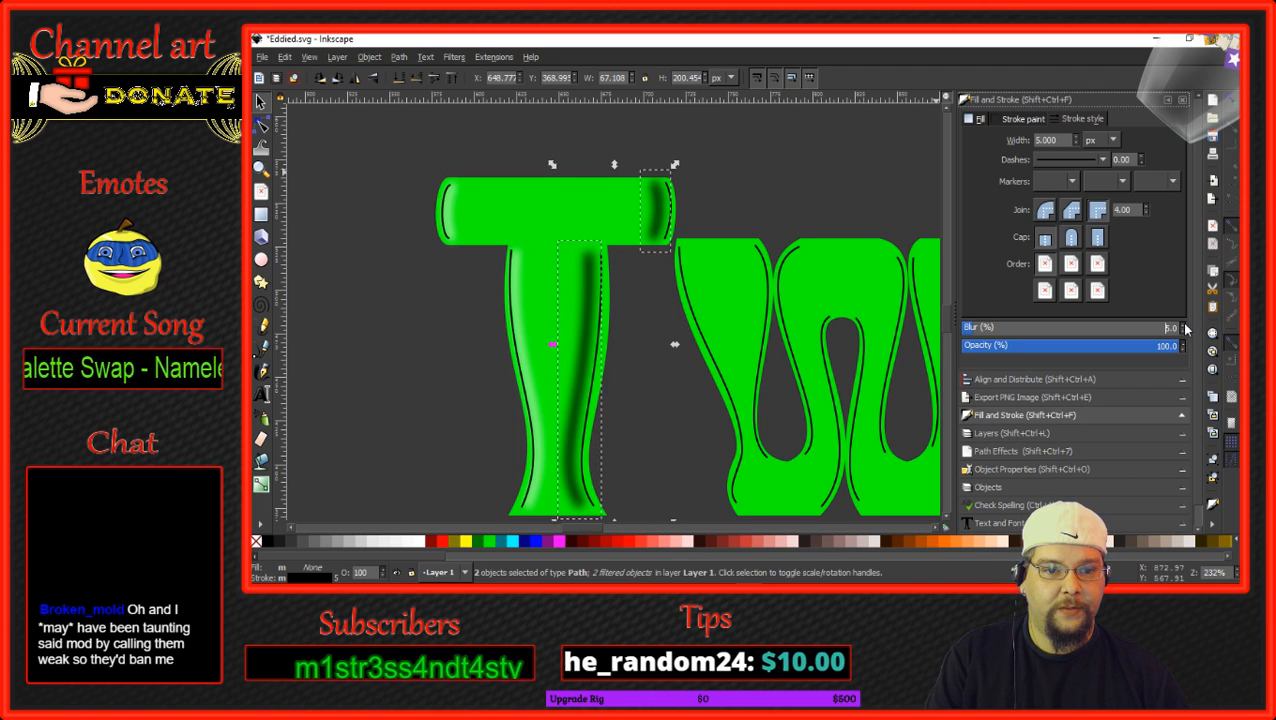
pyautogui.click(1184, 326)
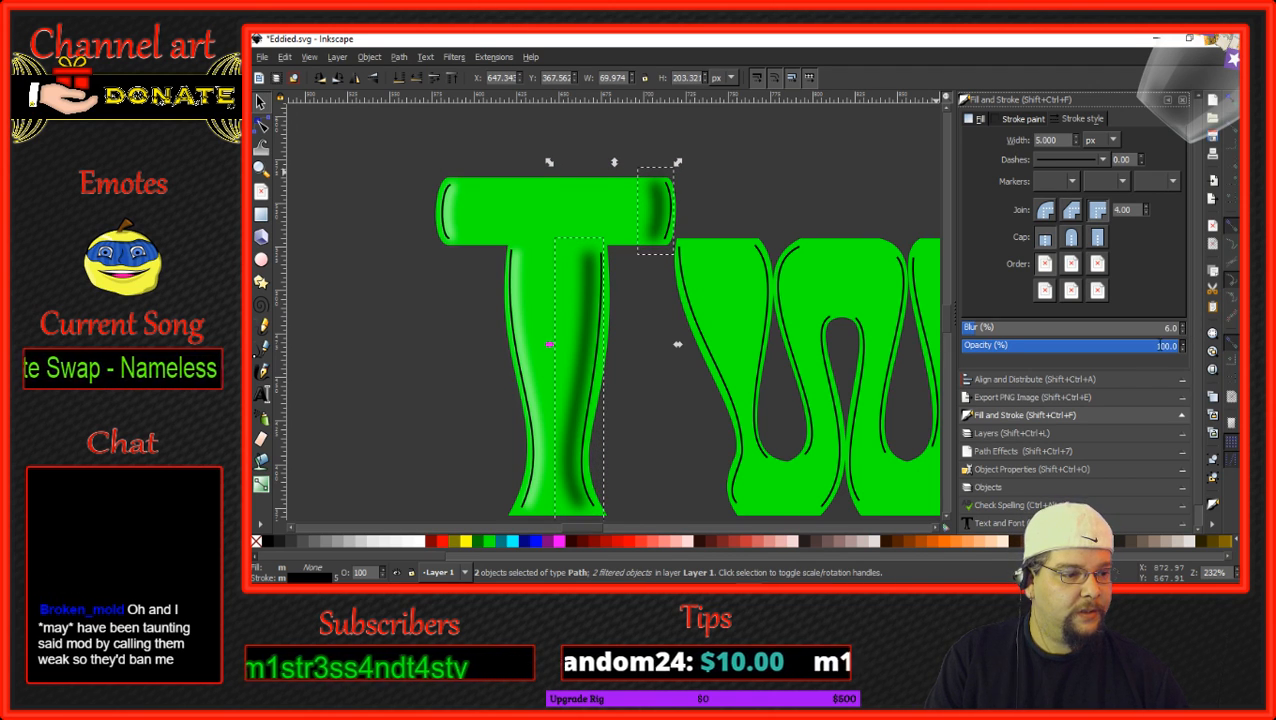
pyautogui.click(1147, 346)
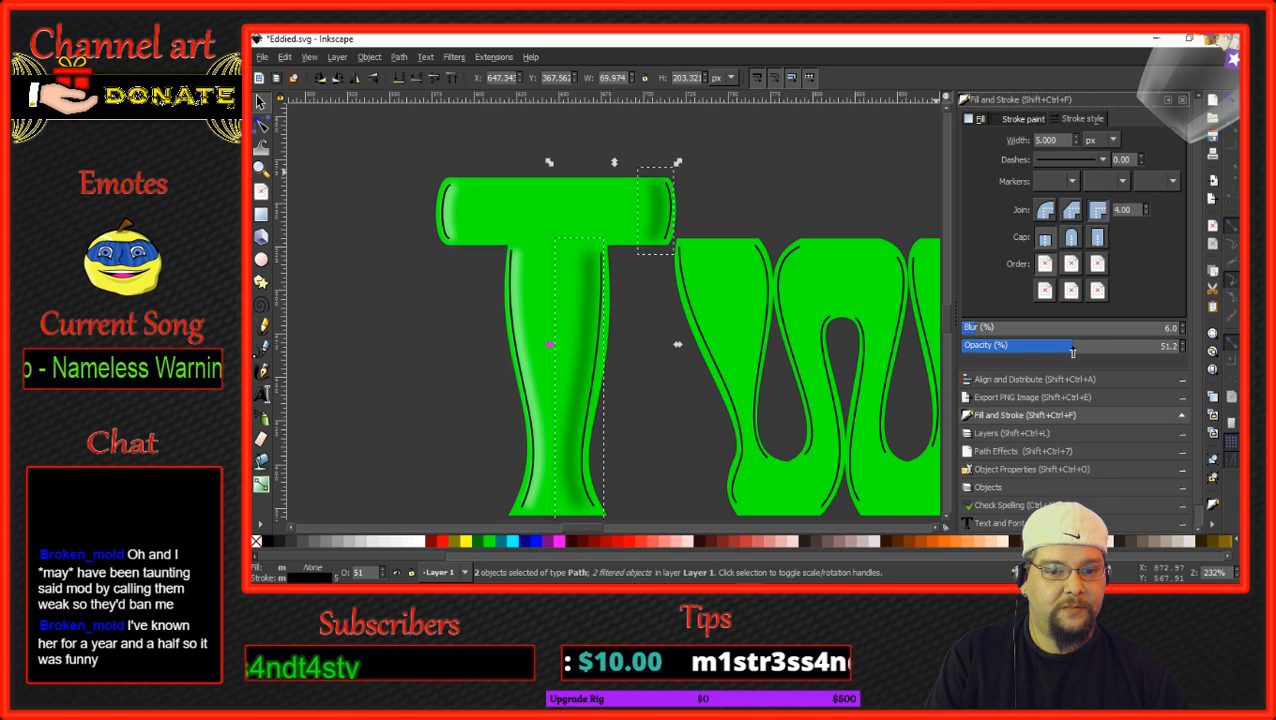
pyautogui.moveTo(584, 370); pyautogui.dragTo(593, 377)
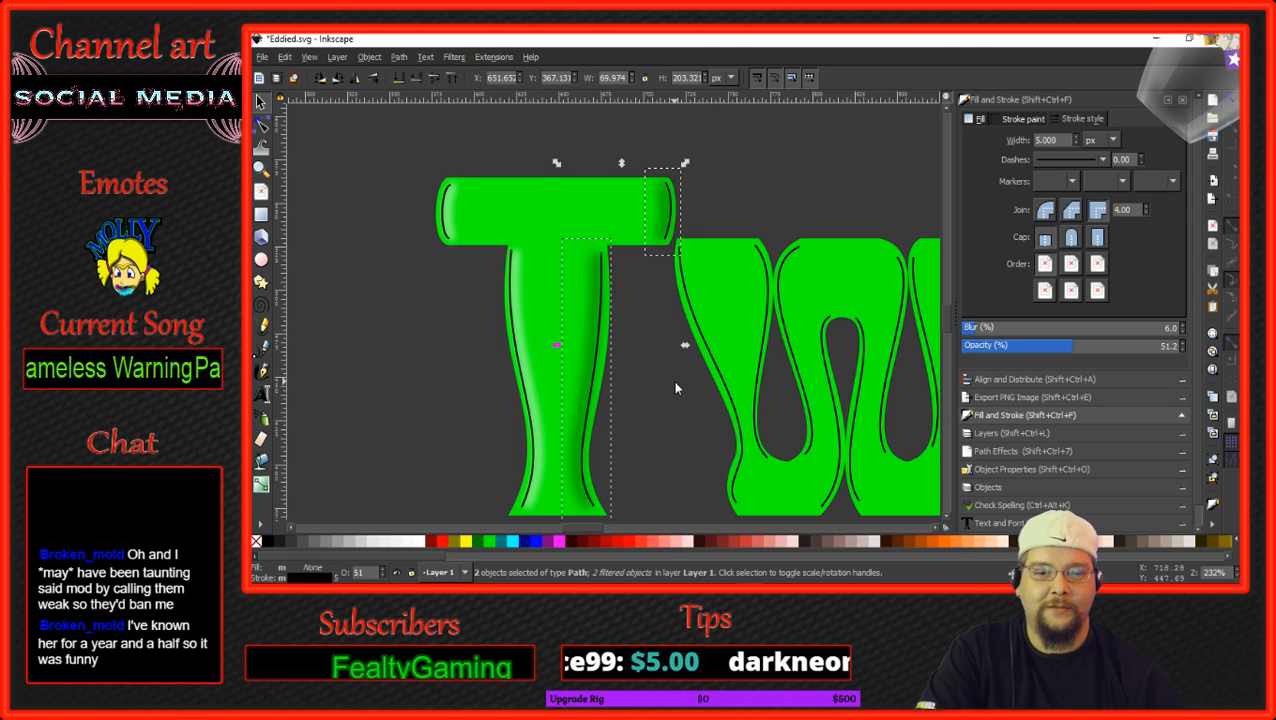
pyautogui.click(680, 390)
# Select the four black inner lines along the left edges of the W's strokes.
pyautogui.scroll(-1, 684, 394)
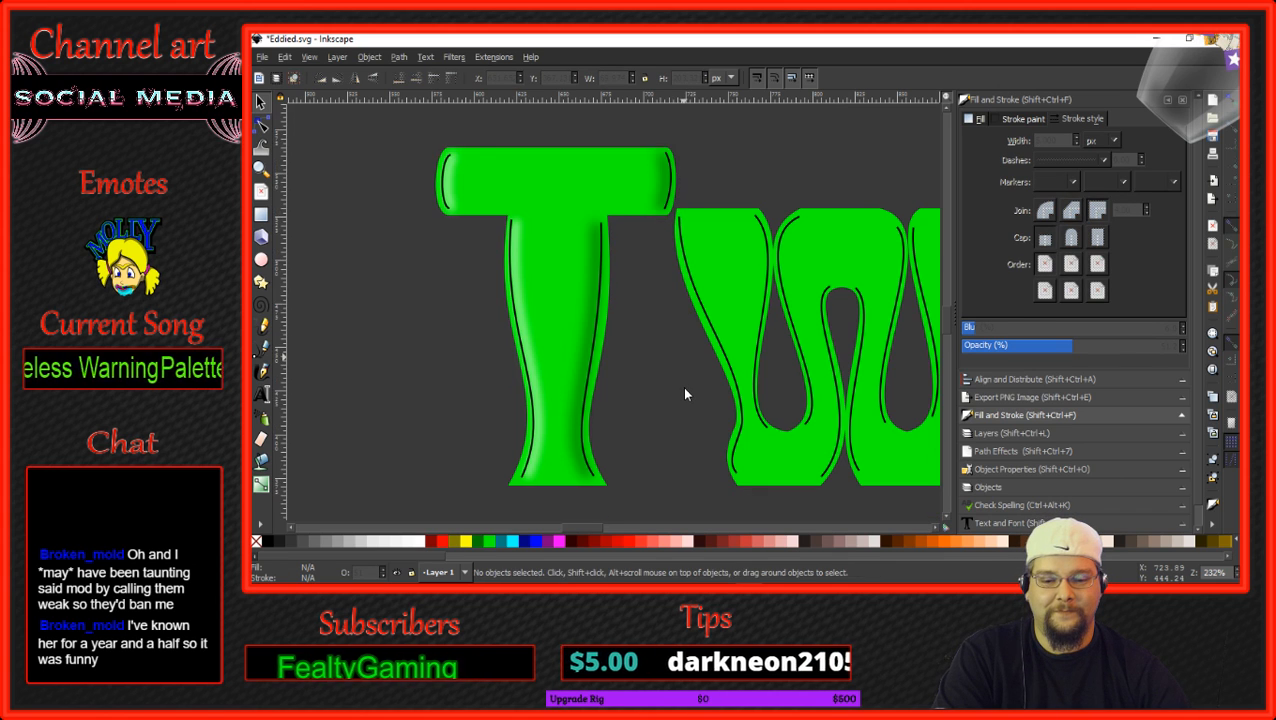
pyautogui.keyDown('ctrl'); pyautogui.scroll(-2, 684, 394); pyautogui.keyUp('ctrl')
pyautogui.keyDown('ctrl'); pyautogui.scroll(1, 684, 394); pyautogui.keyUp('ctrl')
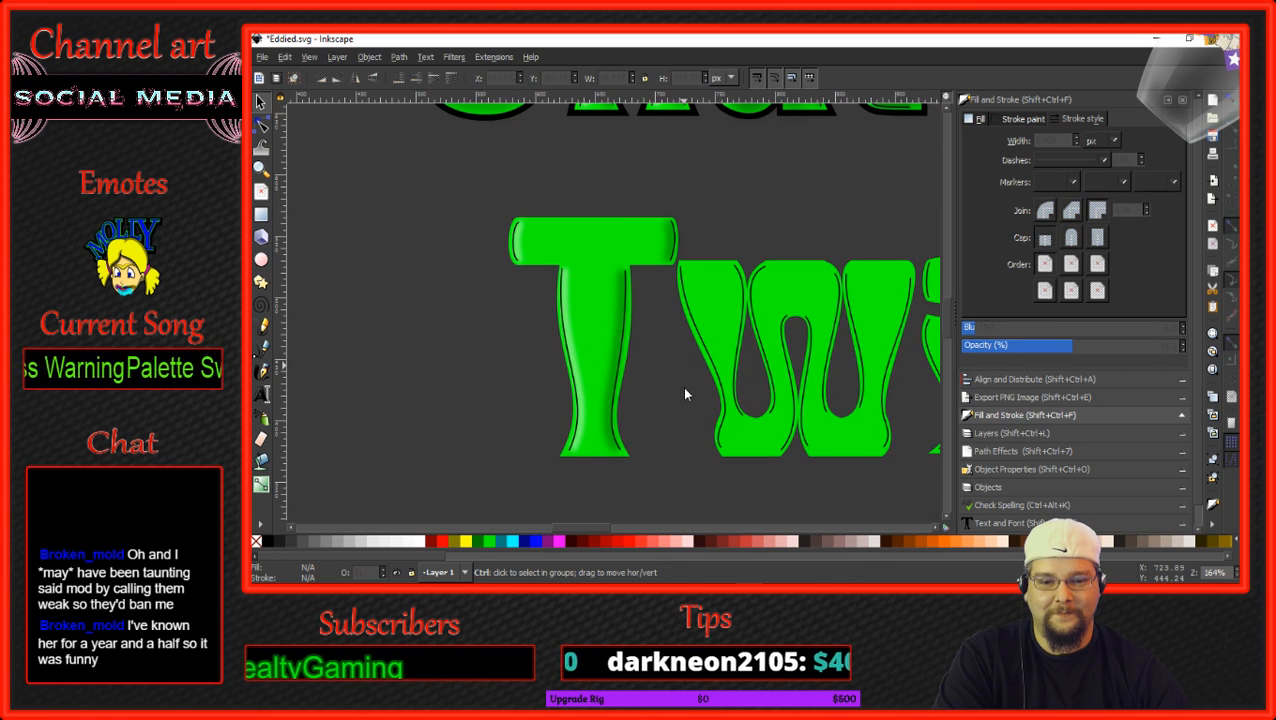
pyautogui.keyDown('ctrl'); pyautogui.scroll(1, 684, 394); pyautogui.keyUp('ctrl')
pyautogui.hscroll(1, 640, 392)
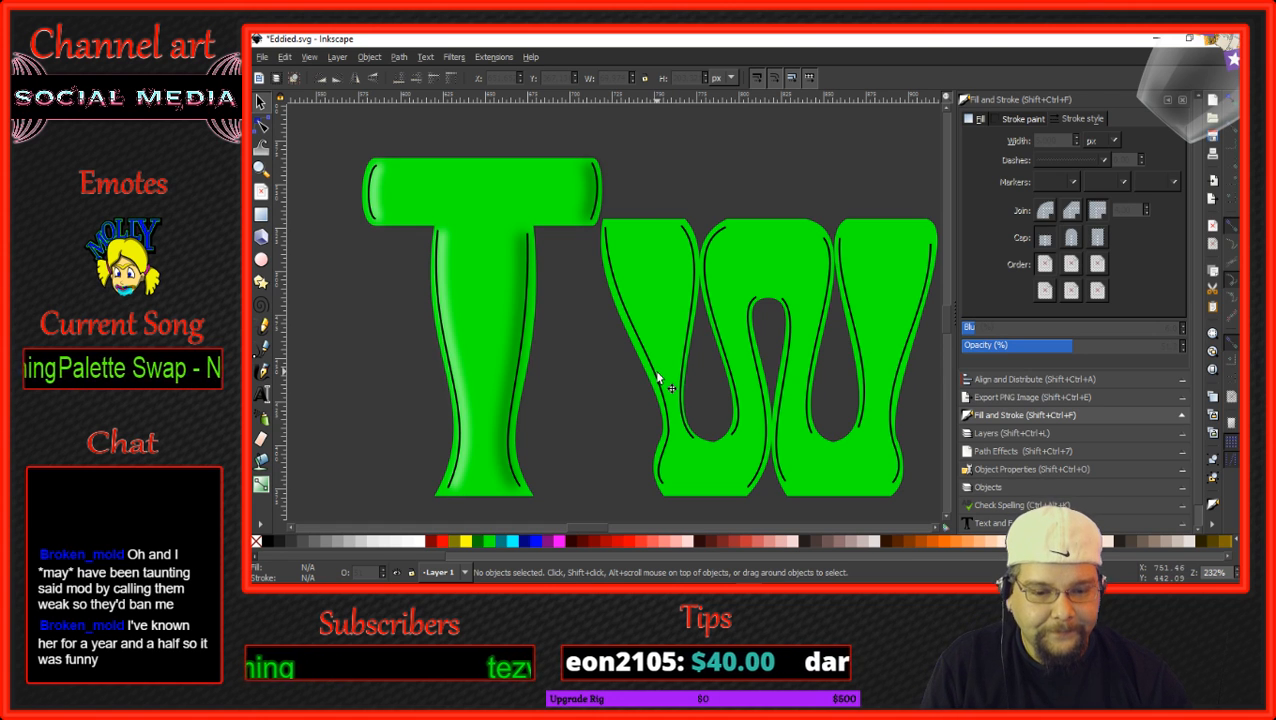
pyautogui.click(658, 380)
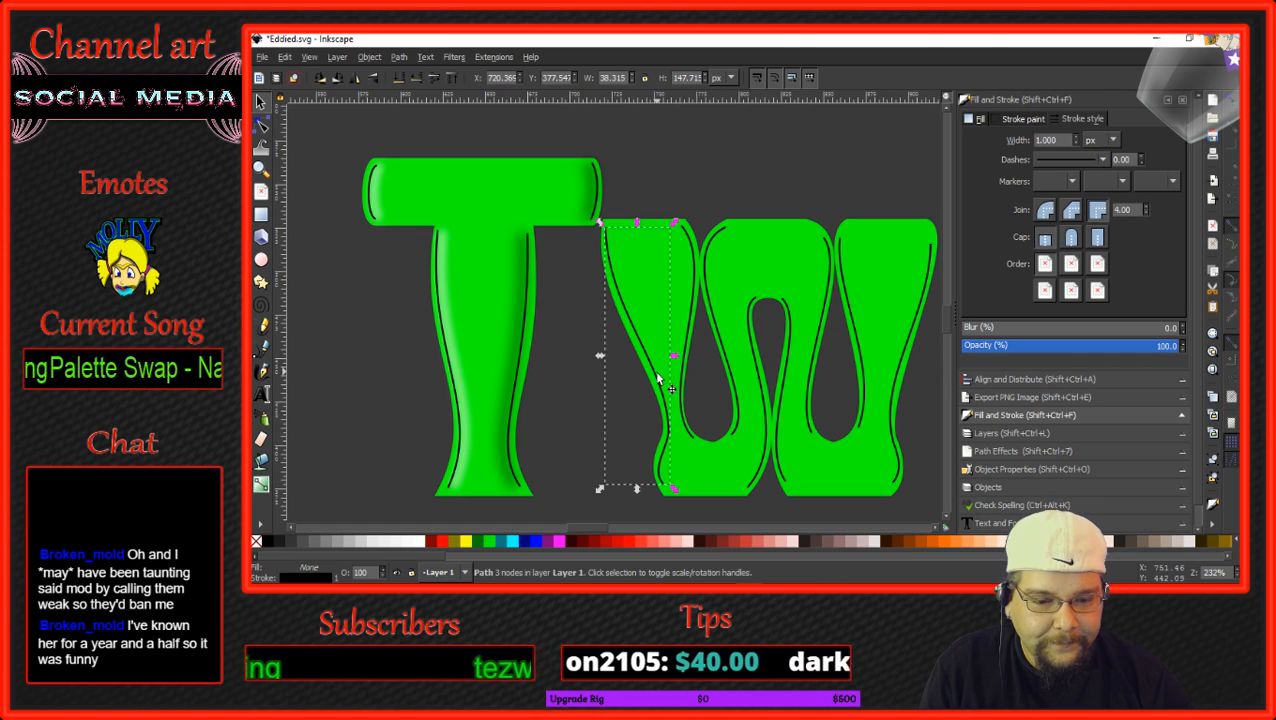
pyautogui.keyDown('shift'); pyautogui.click(782, 392); pyautogui.keyUp('shift')
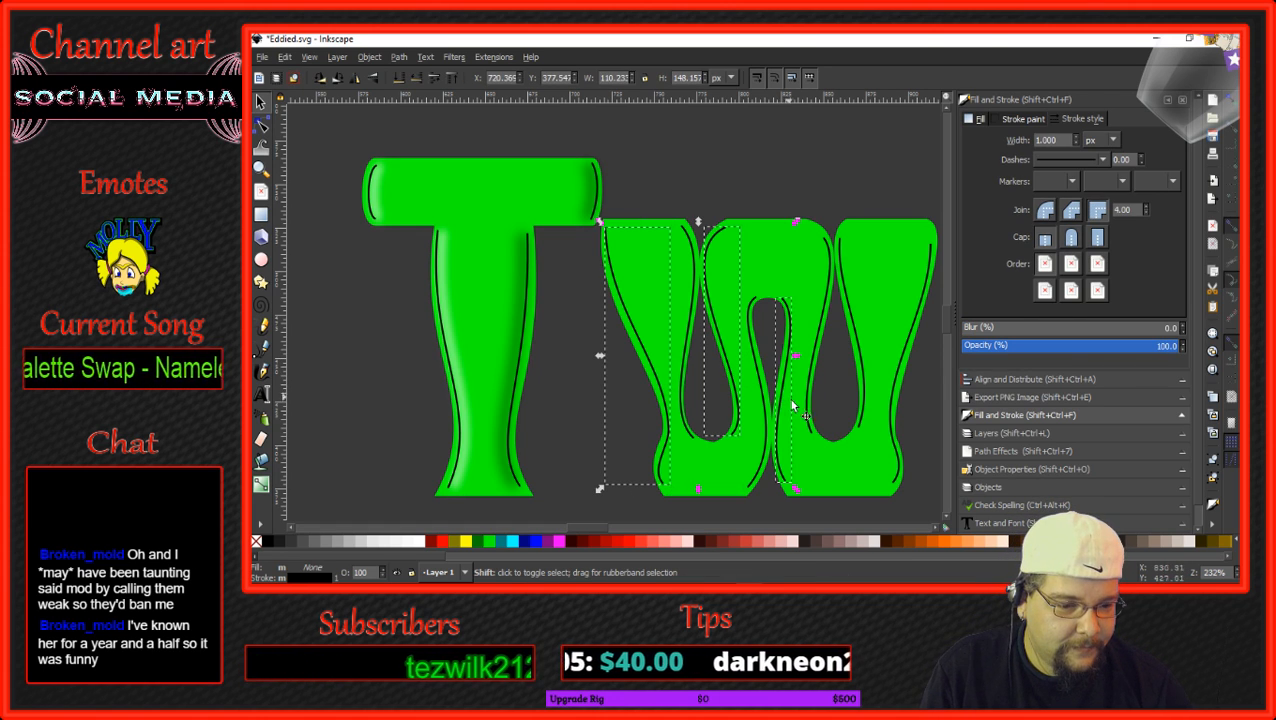
pyautogui.keyDown('shift'); pyautogui.click(864, 408); pyautogui.keyUp('shift')
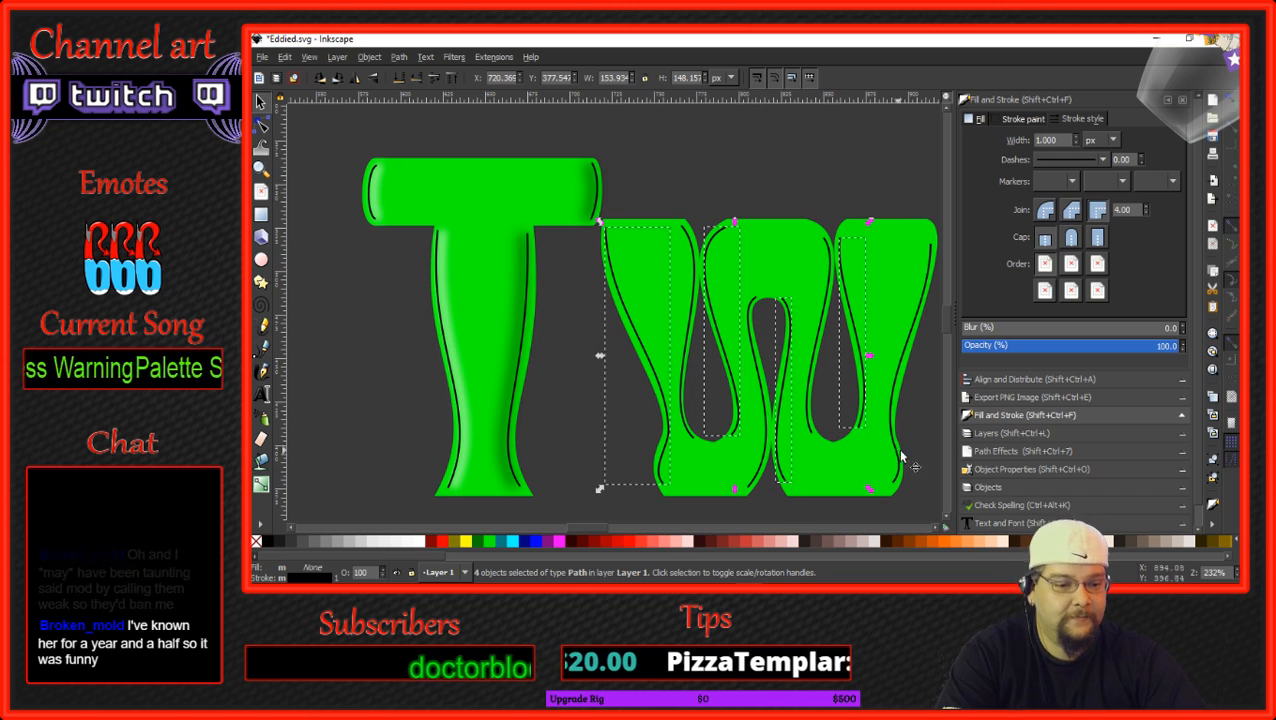
pyautogui.keyDown('shift'); pyautogui.click(423, 541); pyautogui.keyUp('shift')
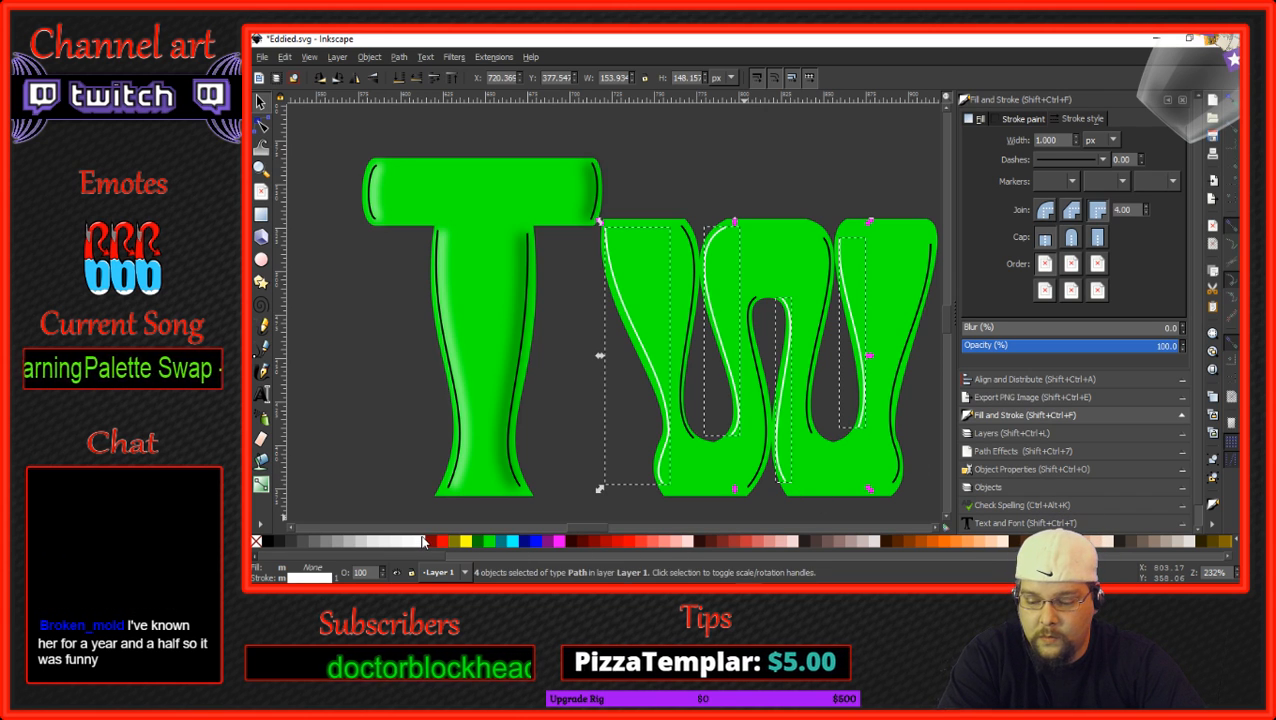
pyautogui.press('z')
pyautogui.hotkey('ctrl', 'z')
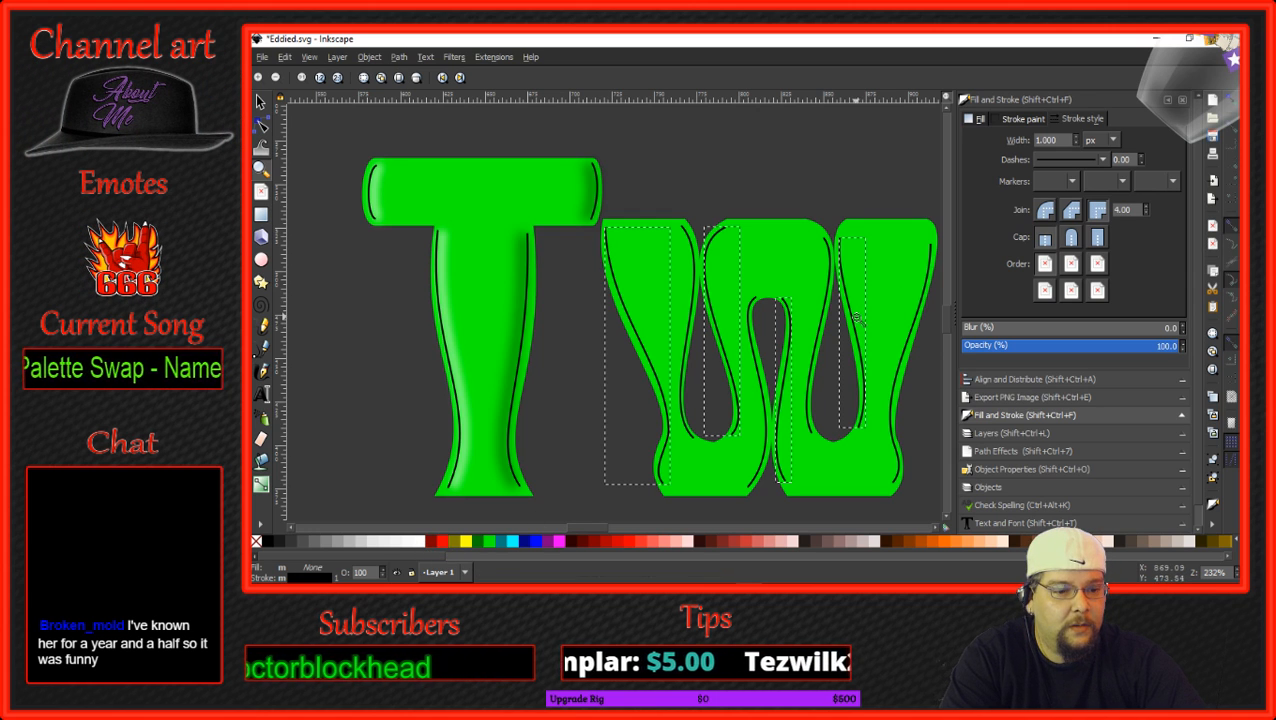
pyautogui.click(268, 103)
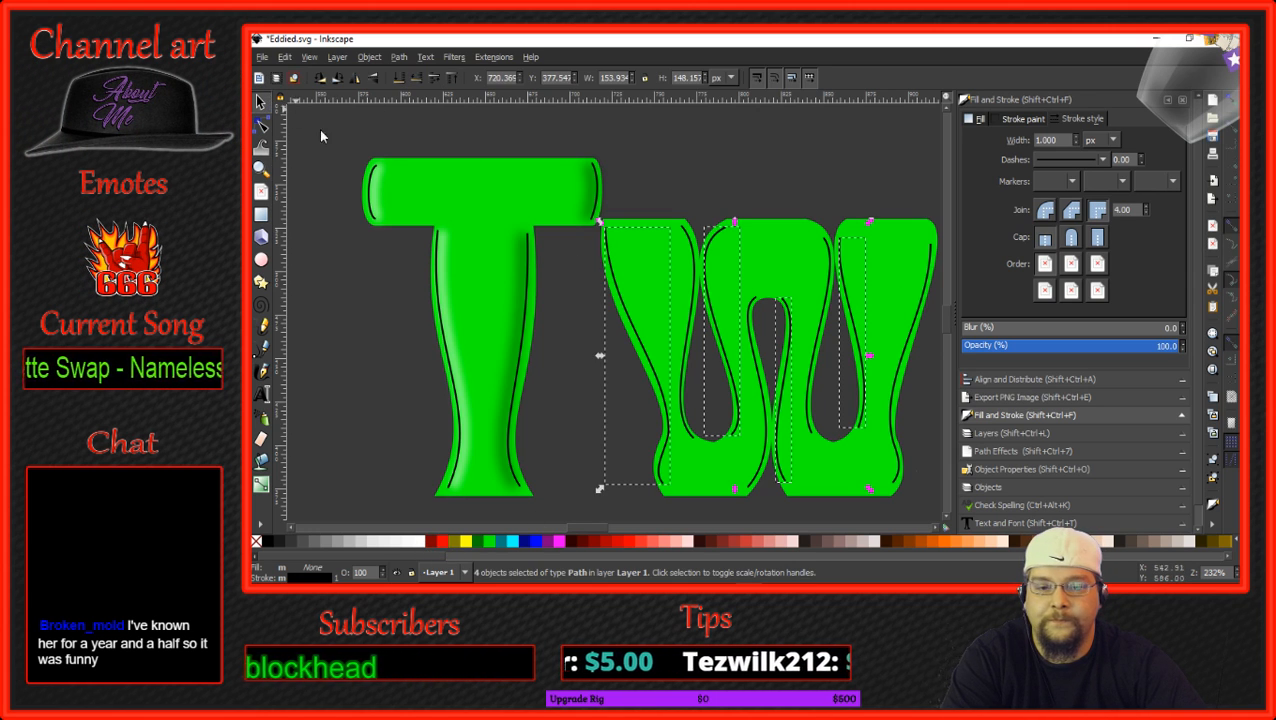
# Duplicate the four selected W lines and shift the copies slightly inward to the right.
pyautogui.rightClick(630, 312)
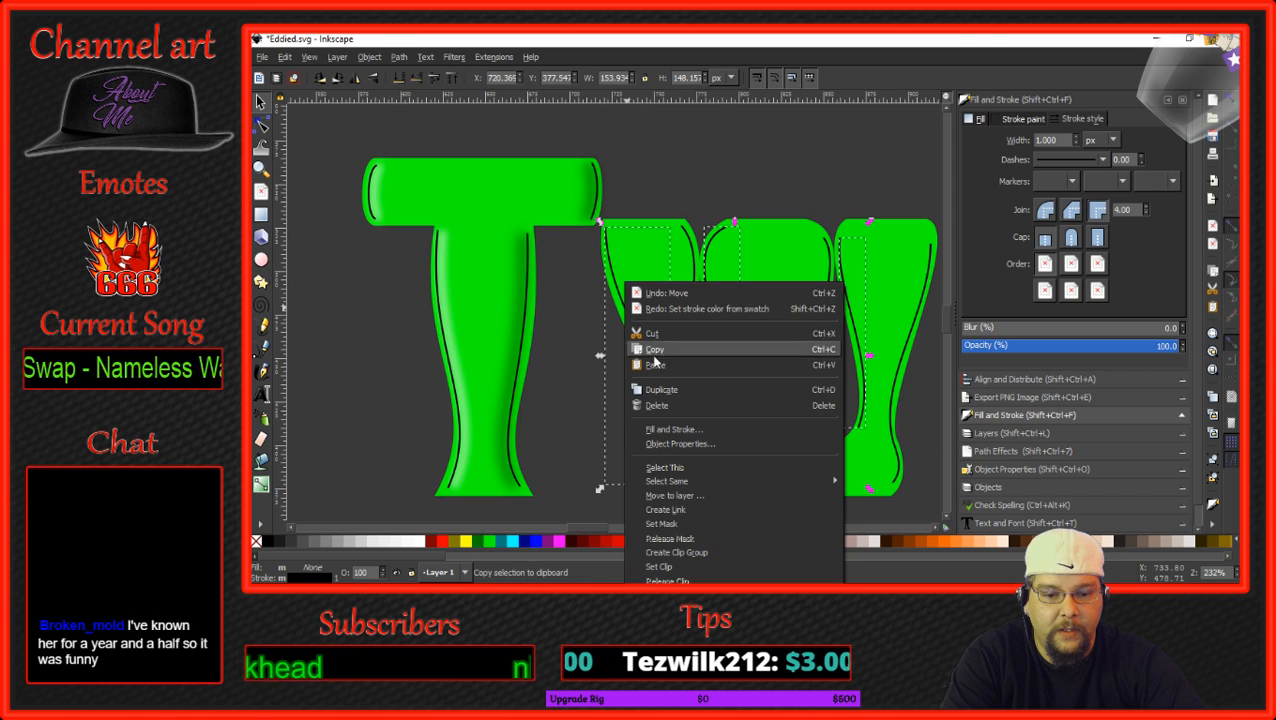
pyautogui.click(662, 390)
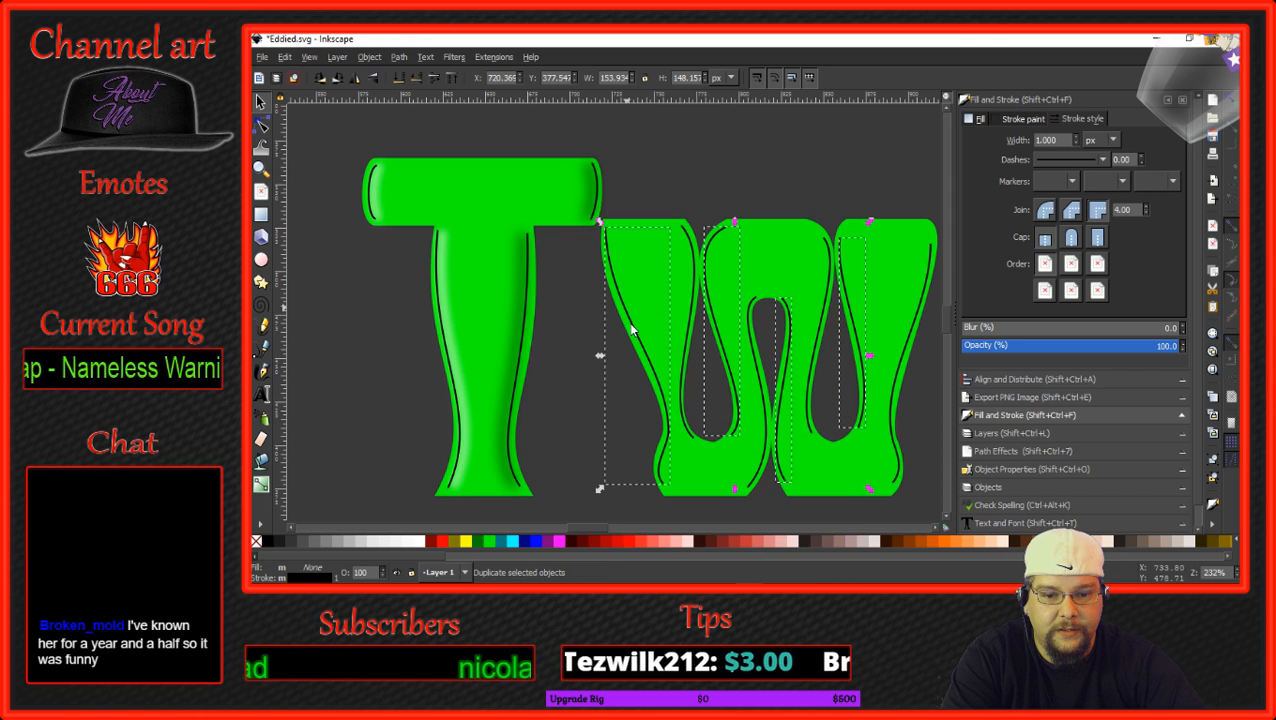
pyautogui.moveTo(641, 333); pyautogui.dragTo(649, 335)
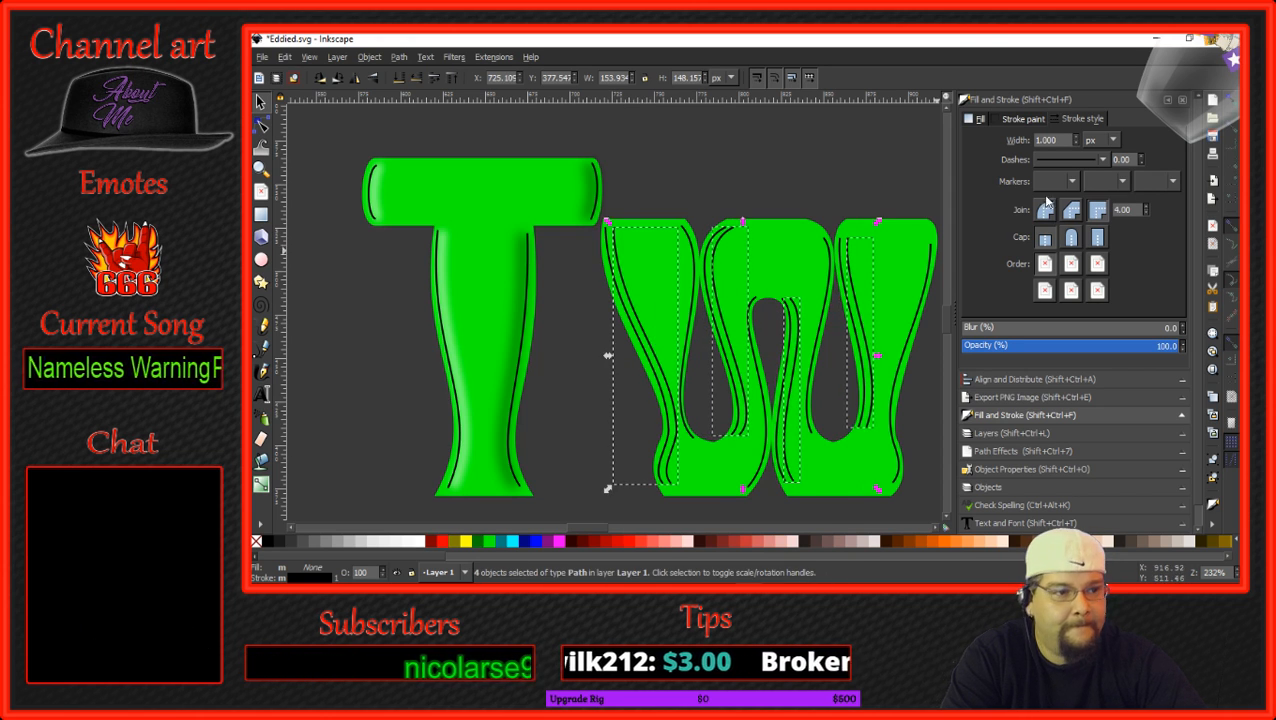
# Give the four duplicated W lines a white stroke with a width of 5 px.
pyautogui.doubleClick(1038, 140)
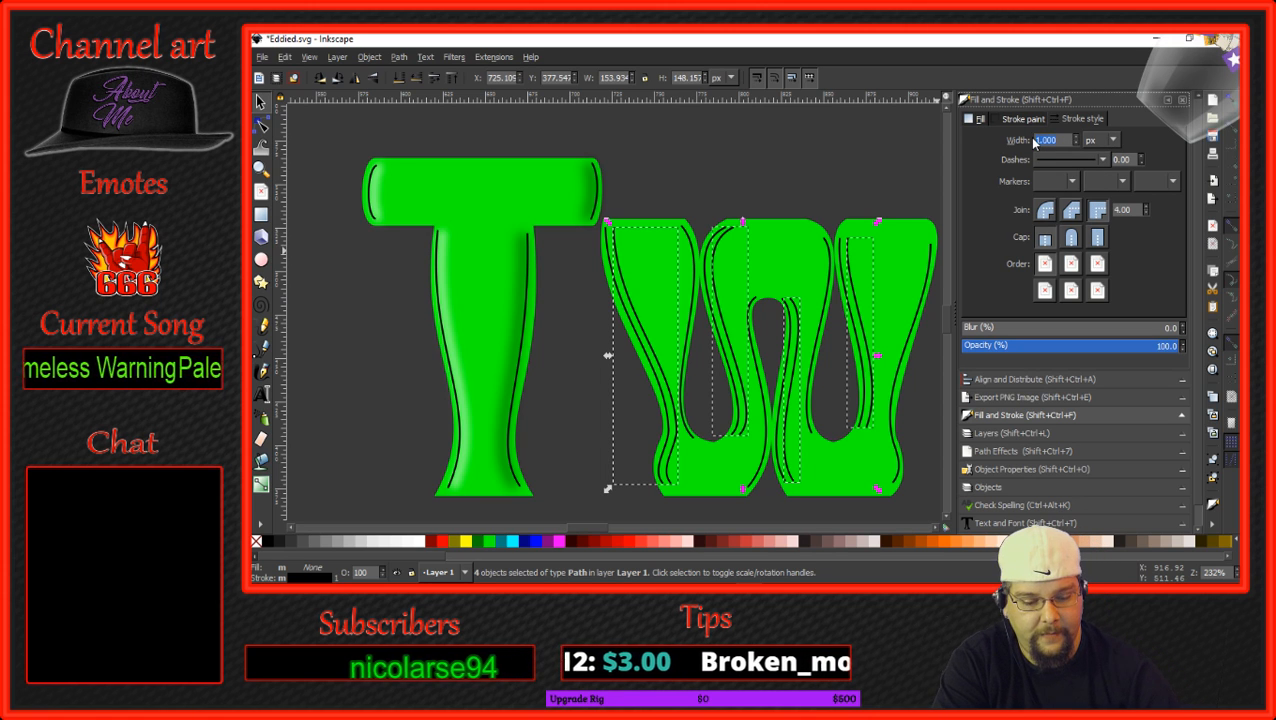
pyautogui.write('5')
pyautogui.press('Return')
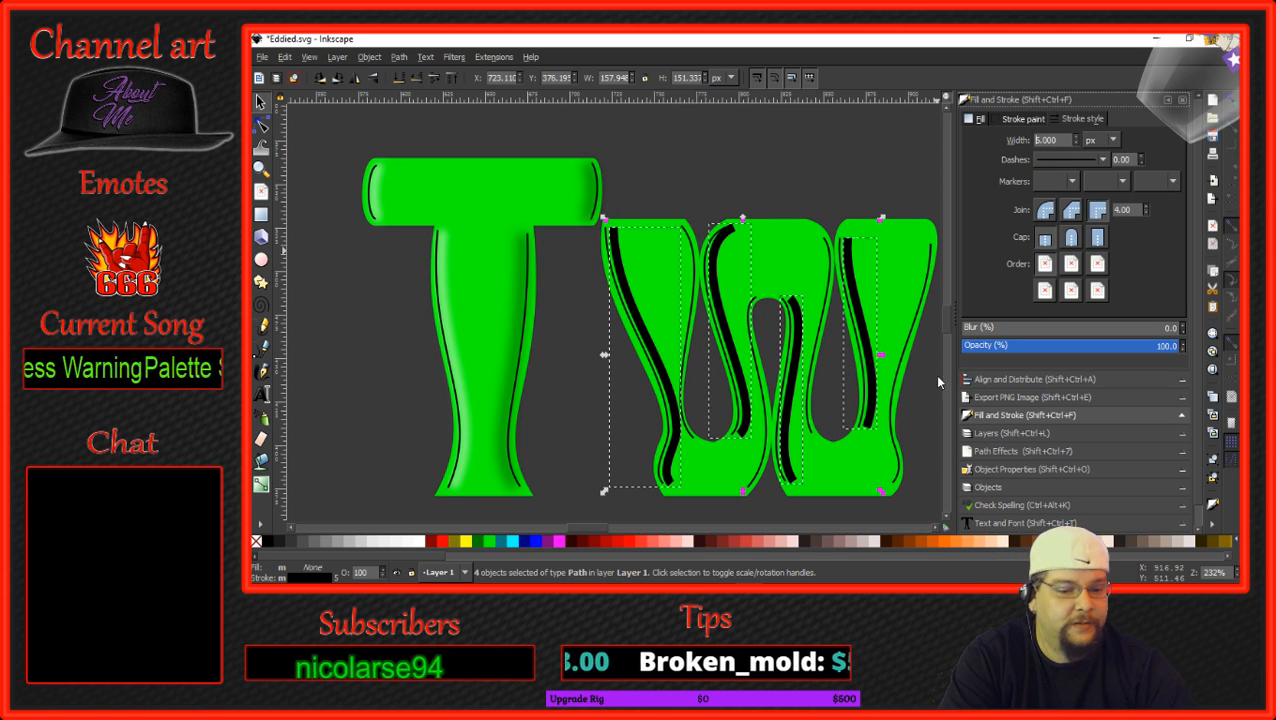
pyautogui.keyDown('shift'); pyautogui.click(424, 541); pyautogui.keyUp('shift')
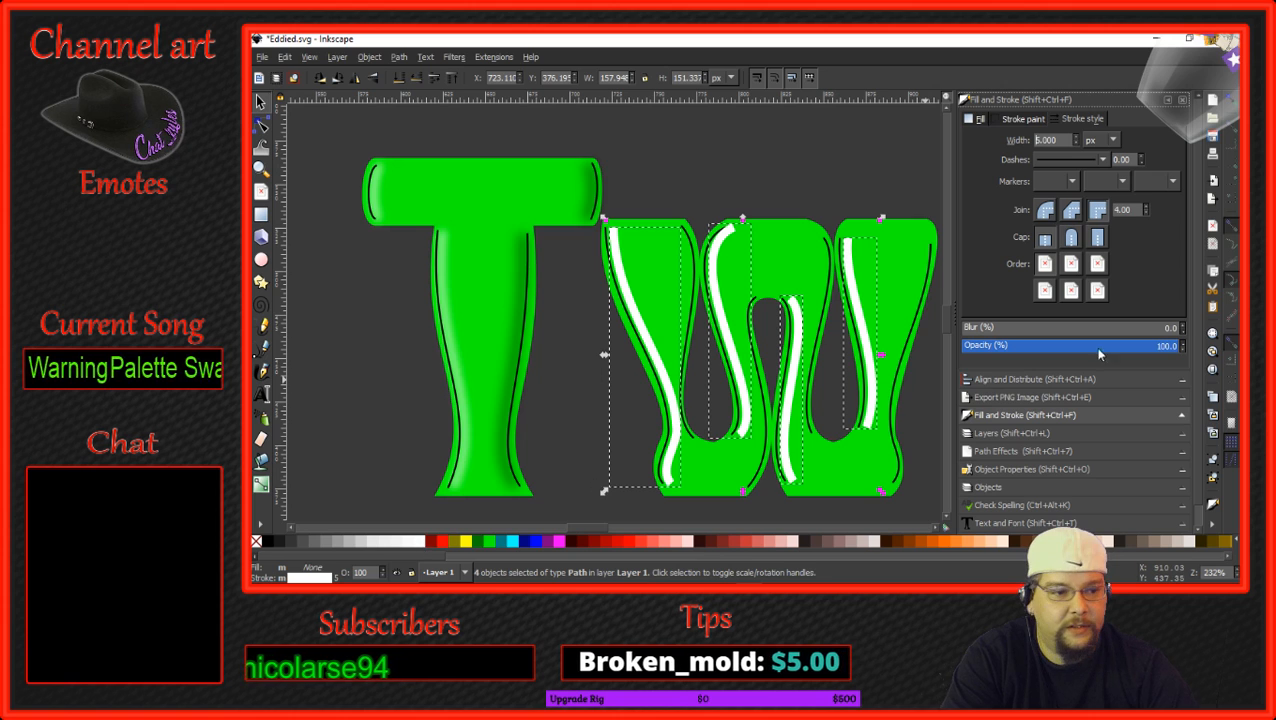
# Set the white W highlights to 4.0% blur and 82.8% opacity and nudge them toward the left black lines.
pyautogui.click(1184, 327)
pyautogui.click(1184, 327)
pyautogui.click(1184, 327)
pyautogui.click(1184, 327)
pyautogui.click(1184, 327)
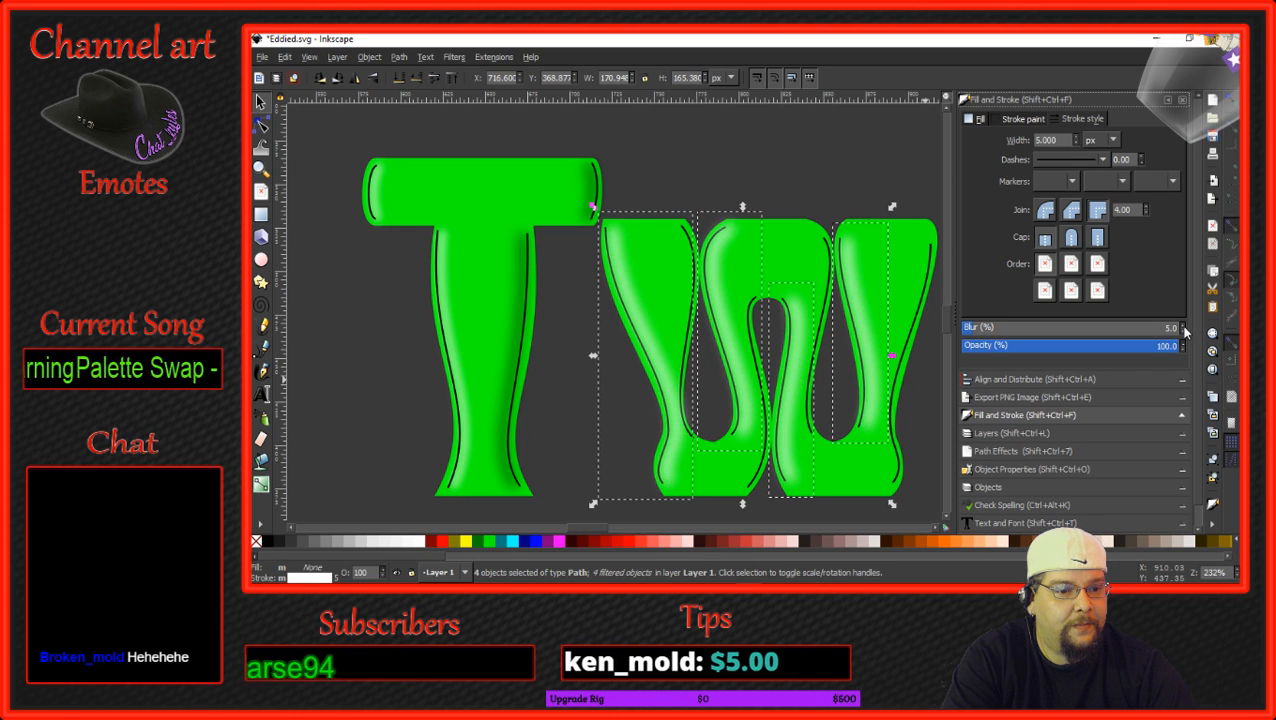
pyautogui.click(1182, 333)
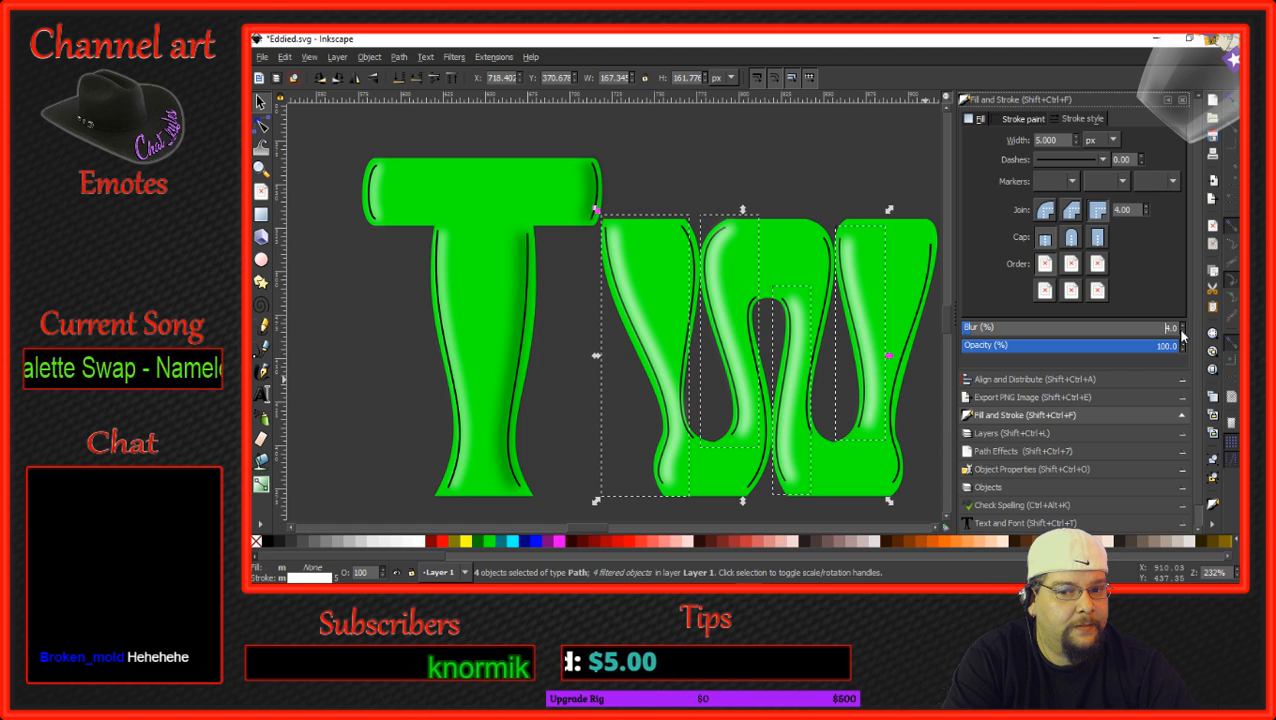
pyautogui.click(1182, 333)
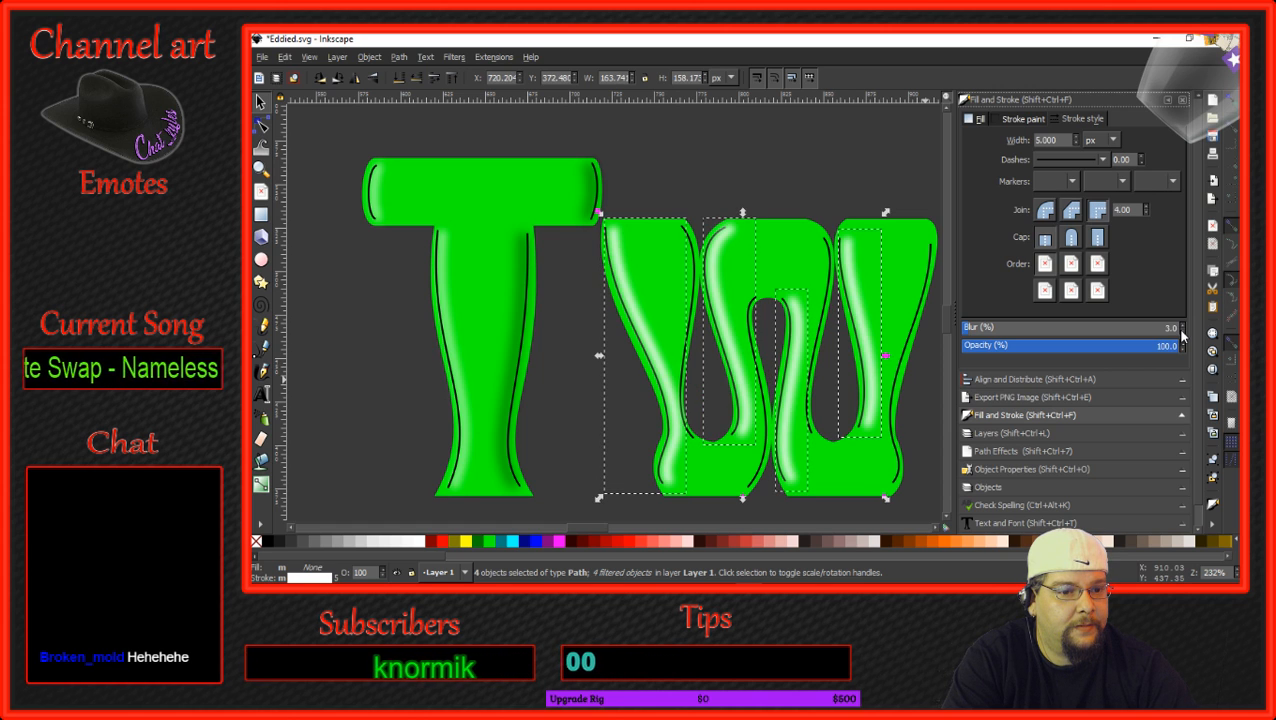
pyautogui.click(1182, 325)
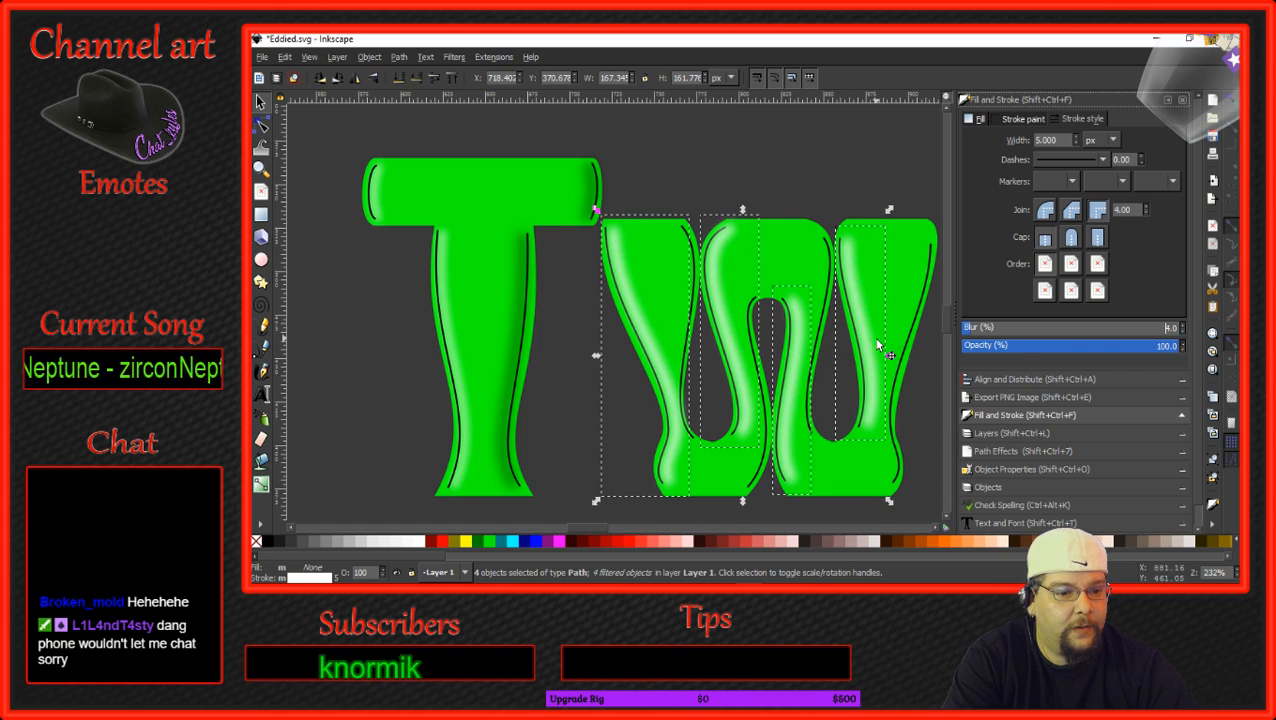
pyautogui.moveTo(869, 349); pyautogui.dragTo(868, 353)
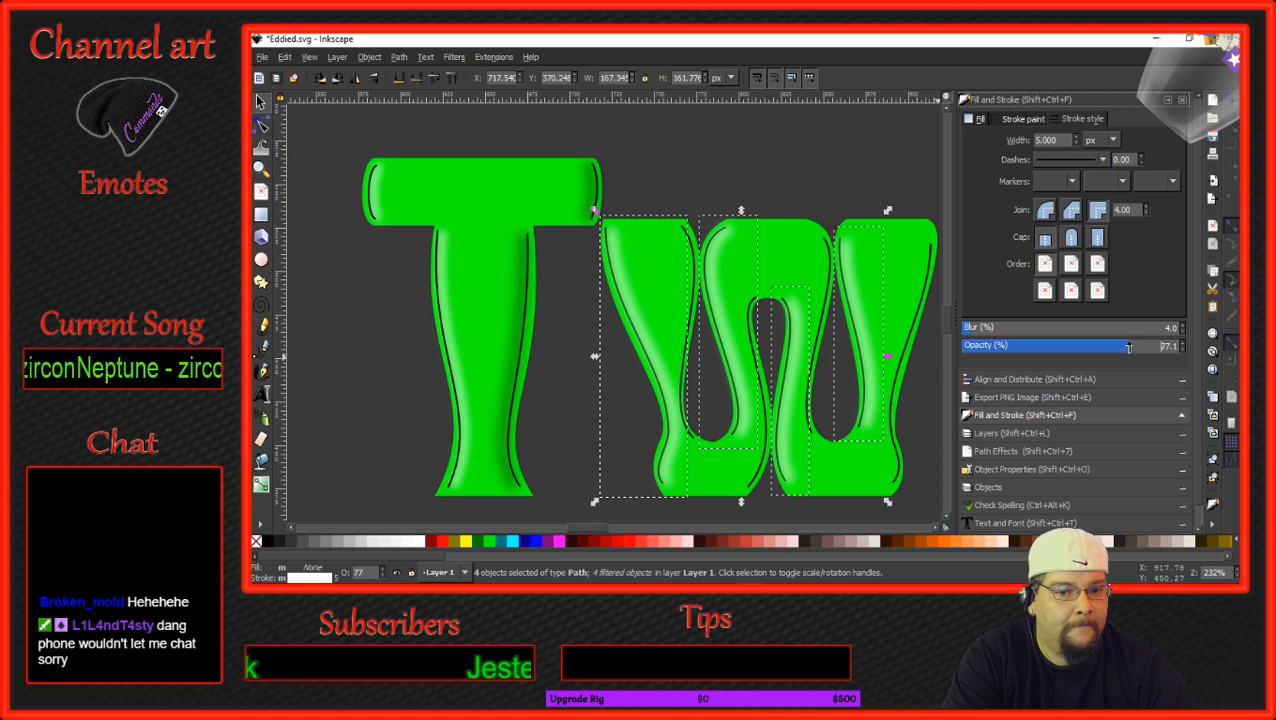
pyautogui.moveTo(1154, 349); pyautogui.dragTo(1115, 347)
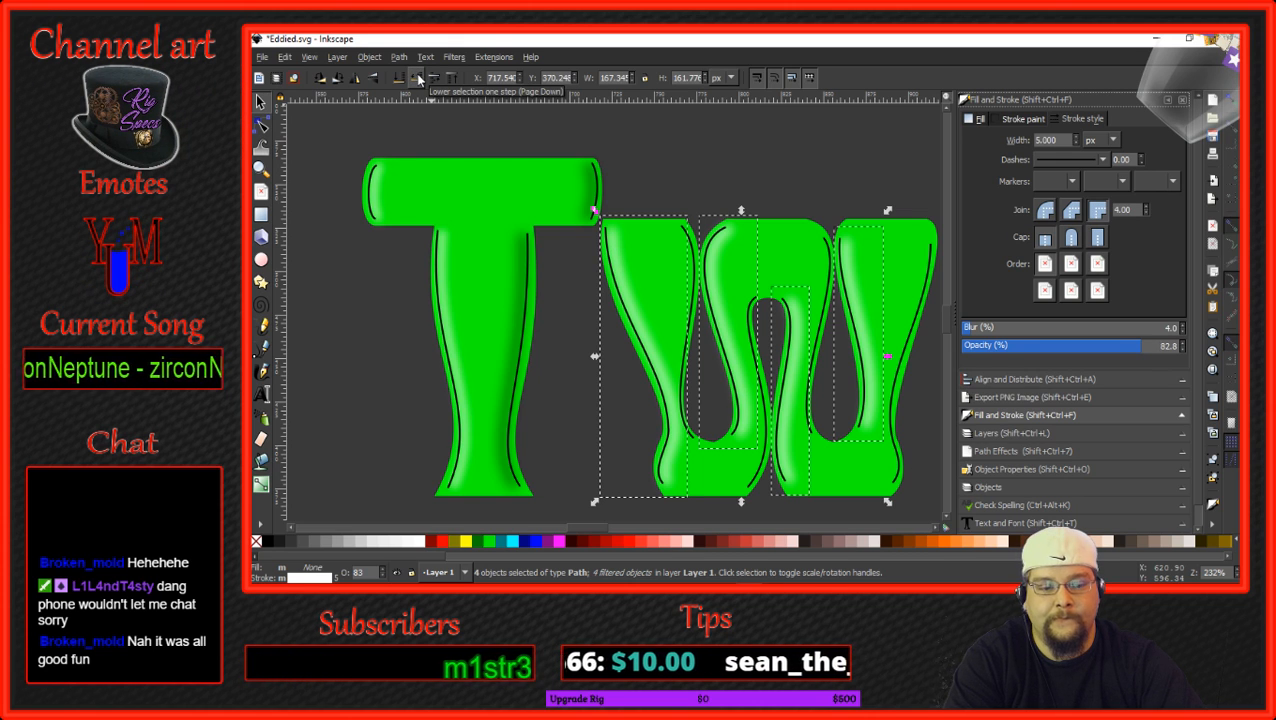
pyautogui.click(561, 361)
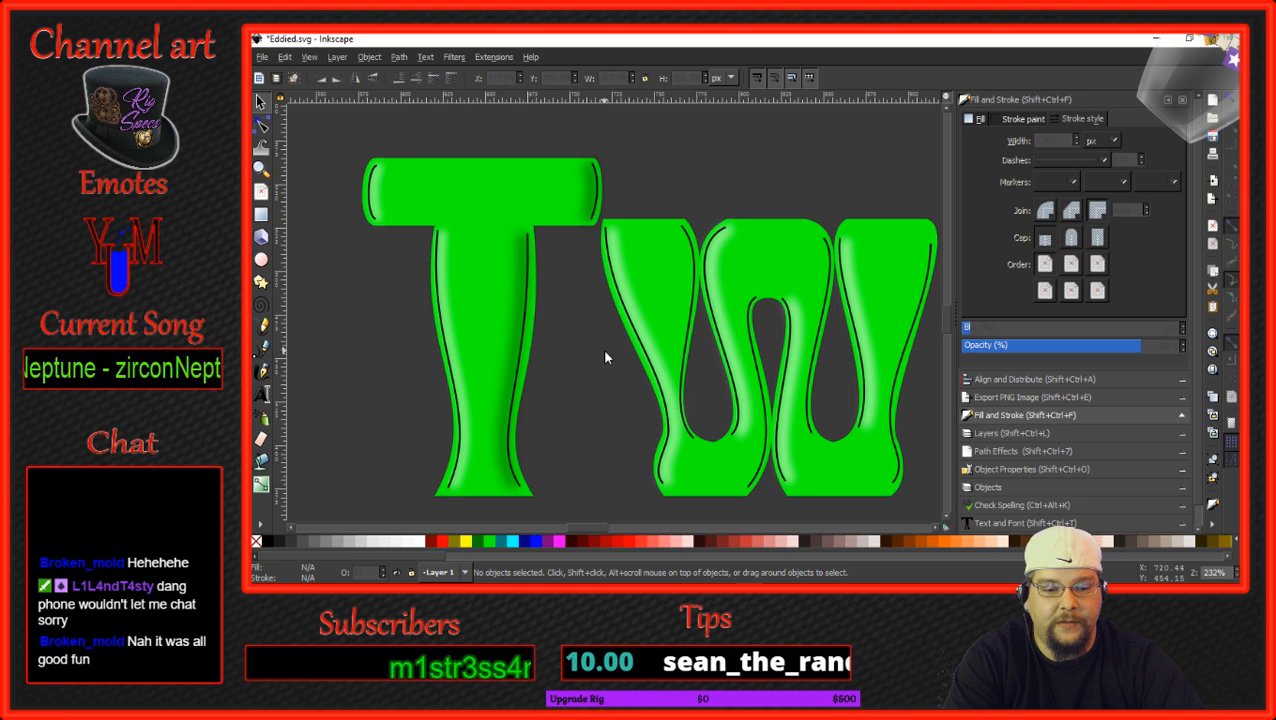
# Duplicate the four black lines along the right edges of the W's strokes and shift the copies inward to the left.
pyautogui.hscroll(3, 605, 357)
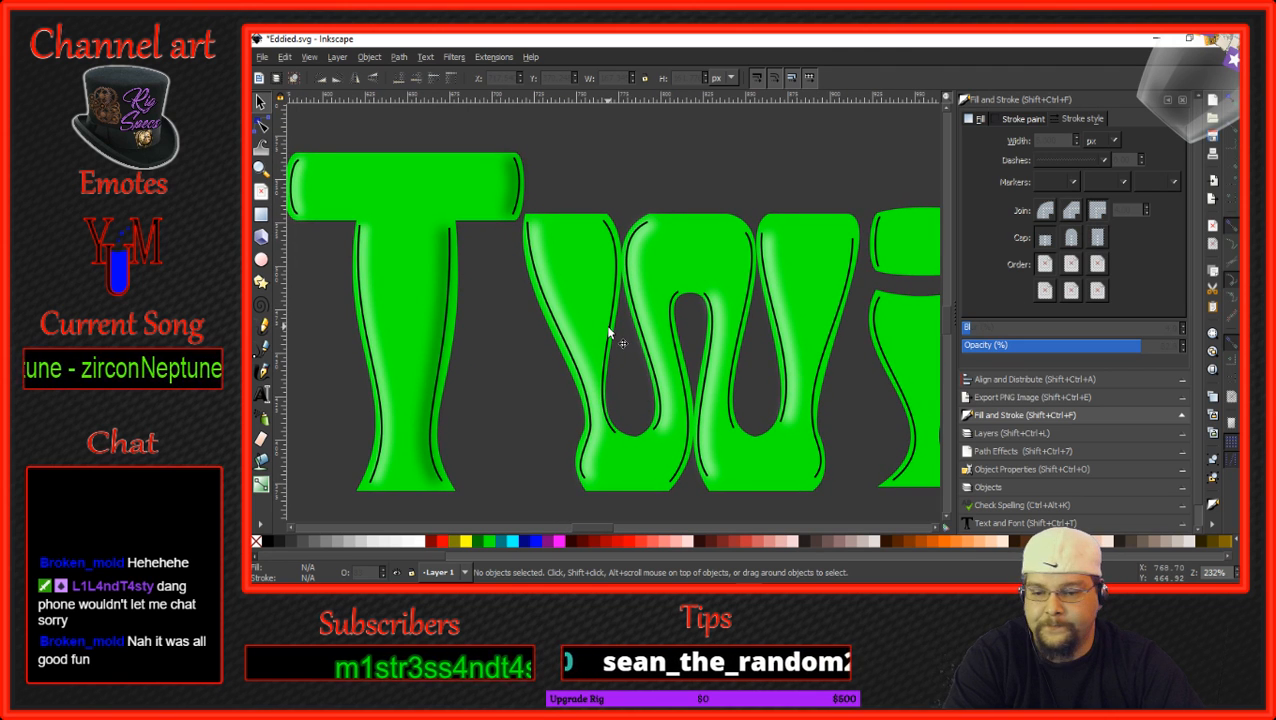
pyautogui.click(605, 336)
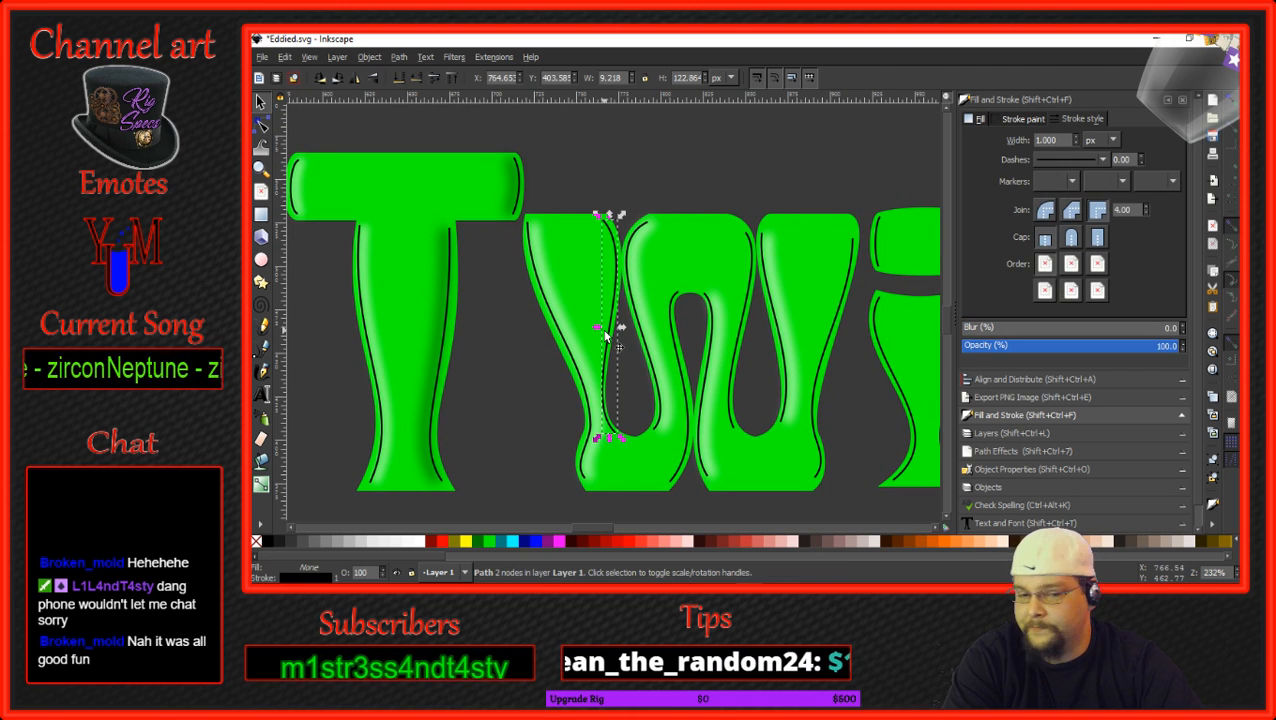
pyautogui.keyDown('shift'); pyautogui.click(687, 366); pyautogui.keyUp('shift')
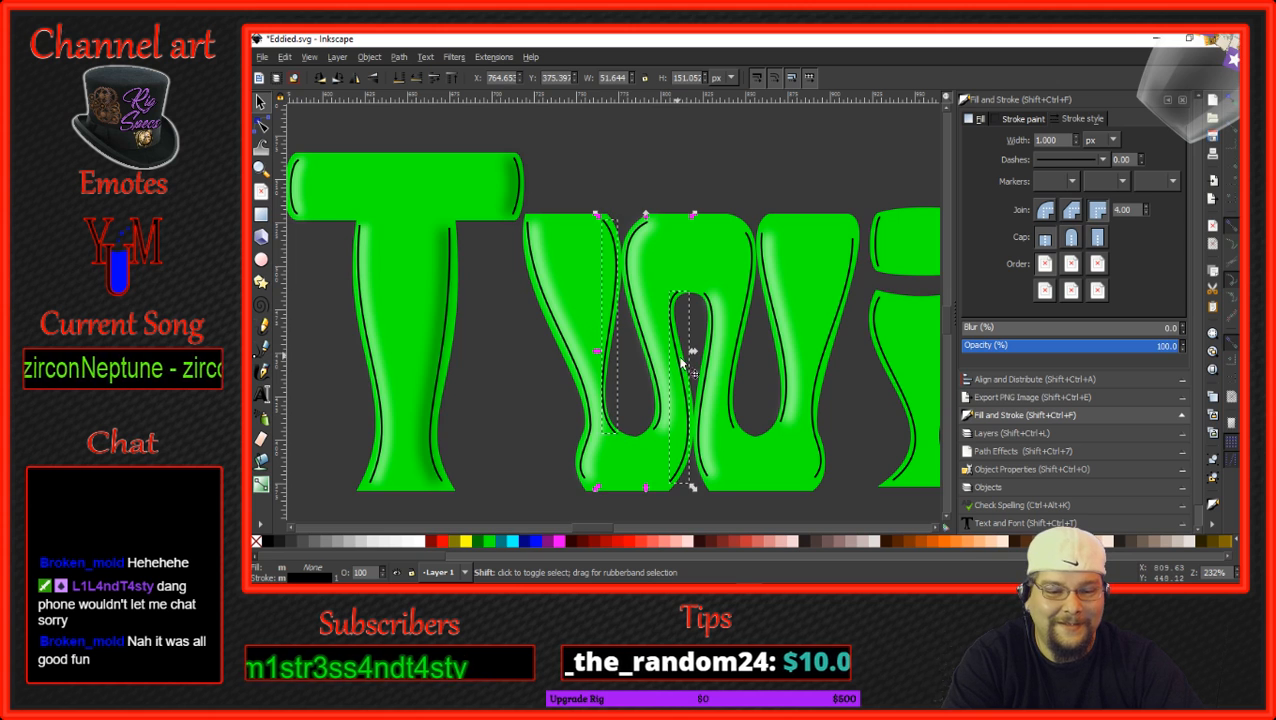
pyautogui.keyDown('shift'); pyautogui.click(740, 352); pyautogui.keyUp('shift')
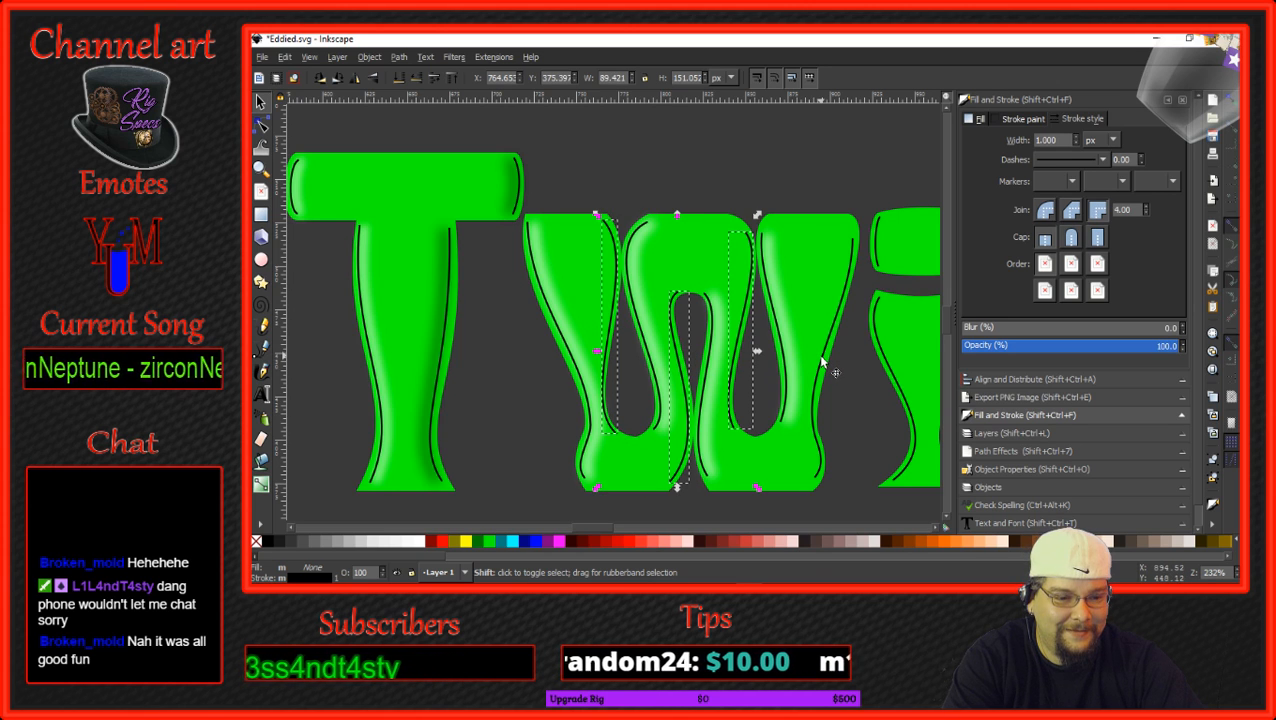
pyautogui.keyDown('shift'); pyautogui.click(821, 364); pyautogui.keyUp('shift')
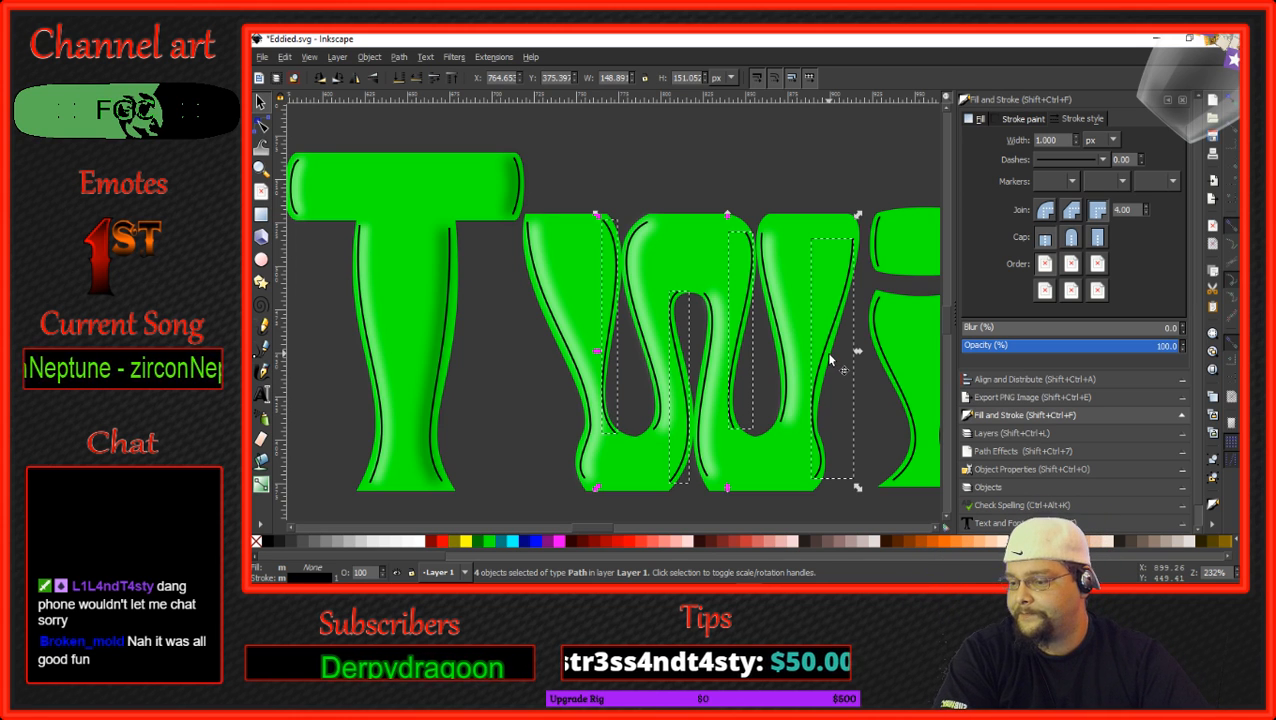
pyautogui.rightClick(620, 290)
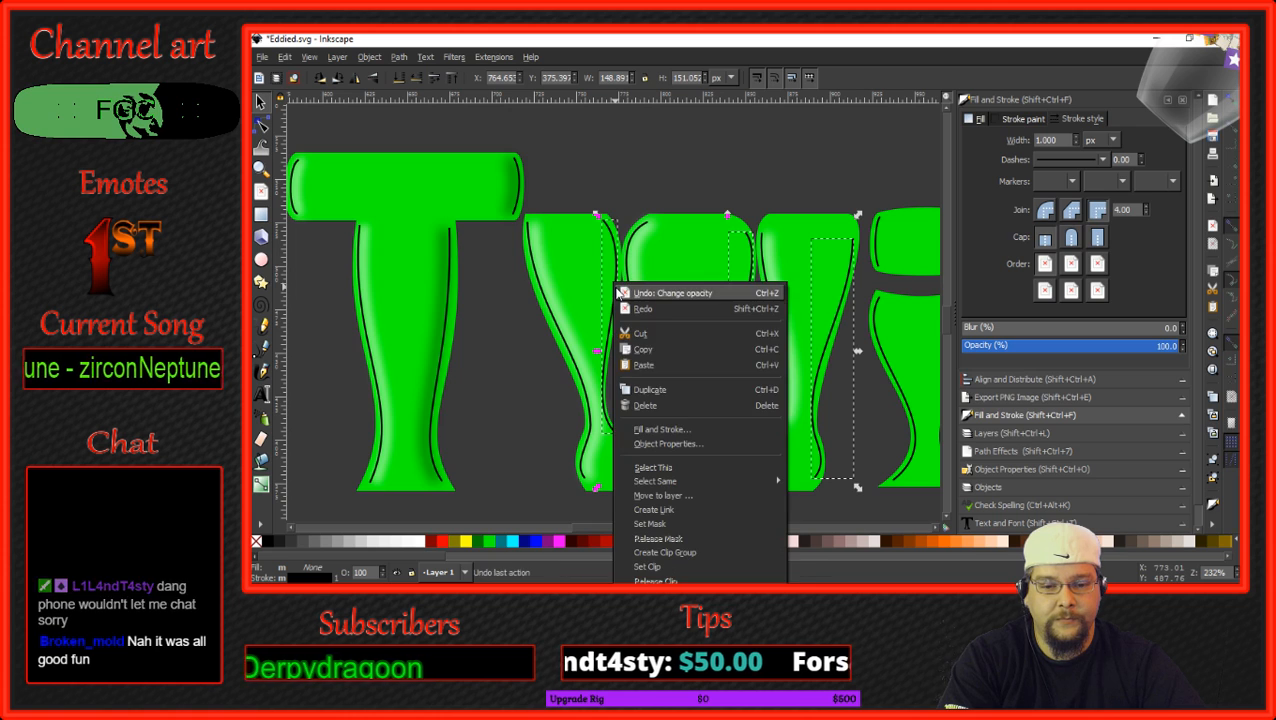
pyautogui.click(665, 390)
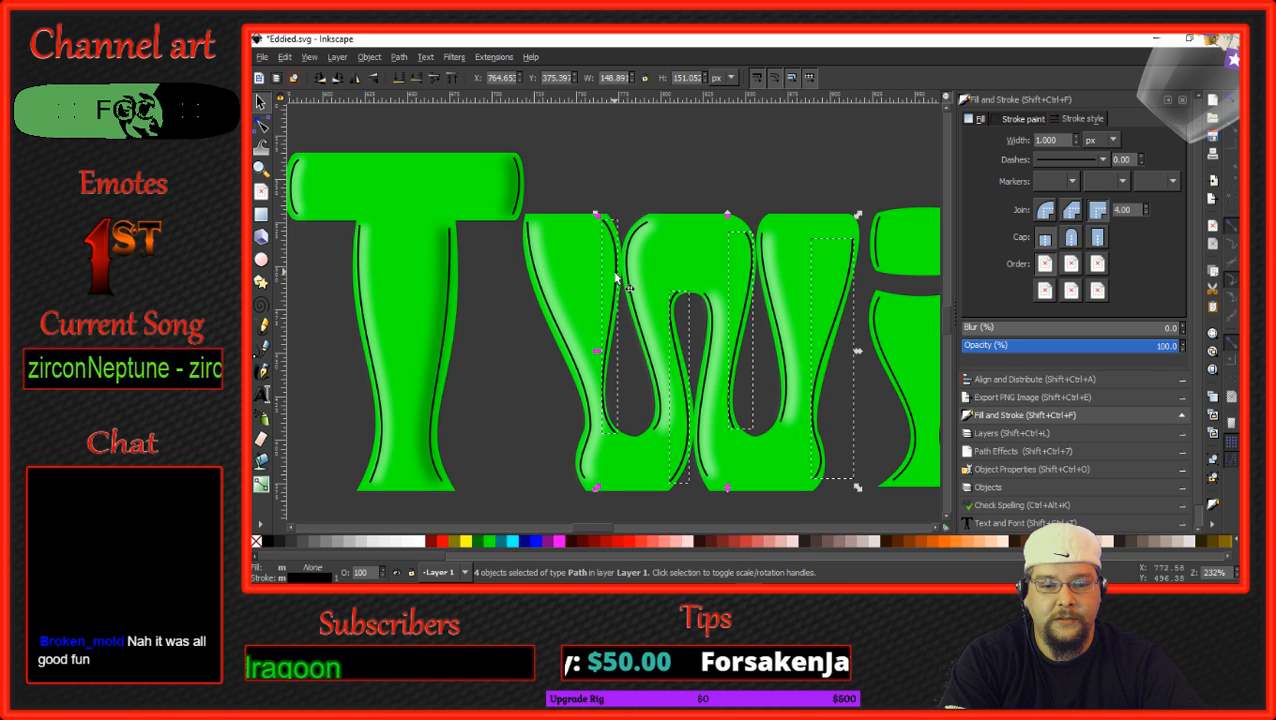
pyautogui.moveTo(617, 282); pyautogui.dragTo(601, 283)
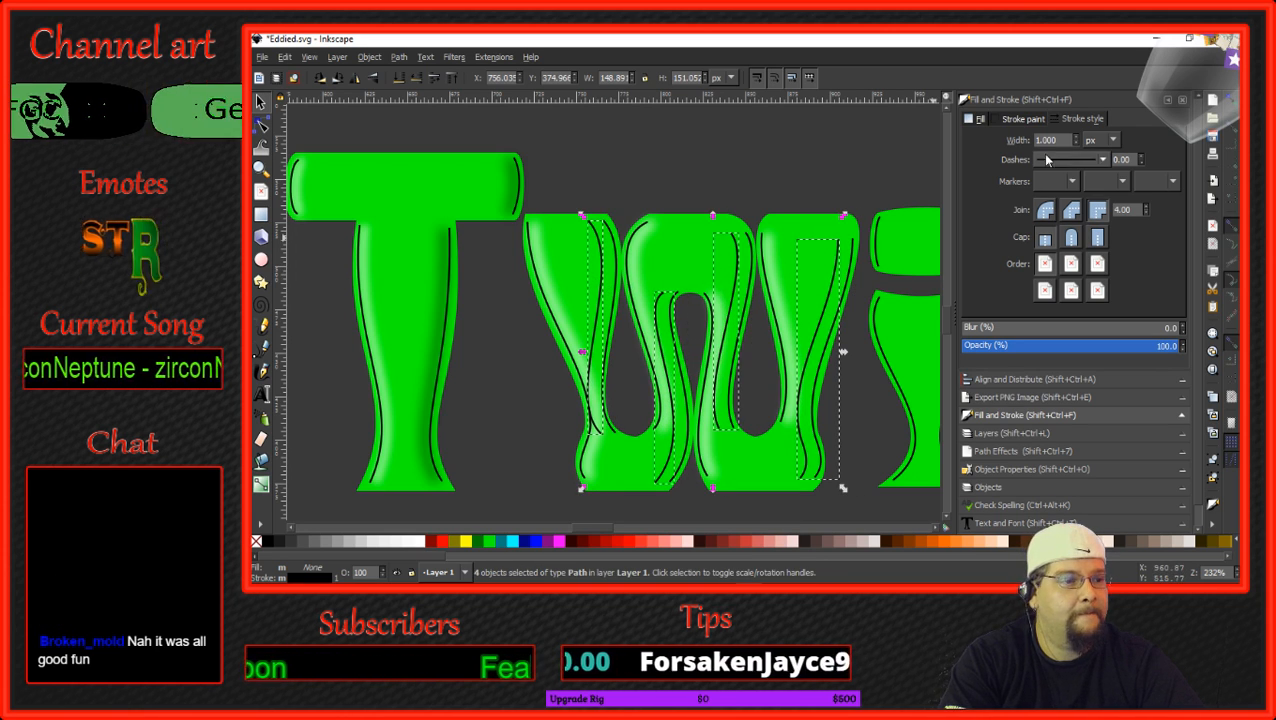
# Set the stroke width of the four duplicated lines on the W's right edges to 5 px.
pyautogui.moveTo(1061, 140); pyautogui.dragTo(1027, 139)
pyautogui.write('5')
pyautogui.press('Return')
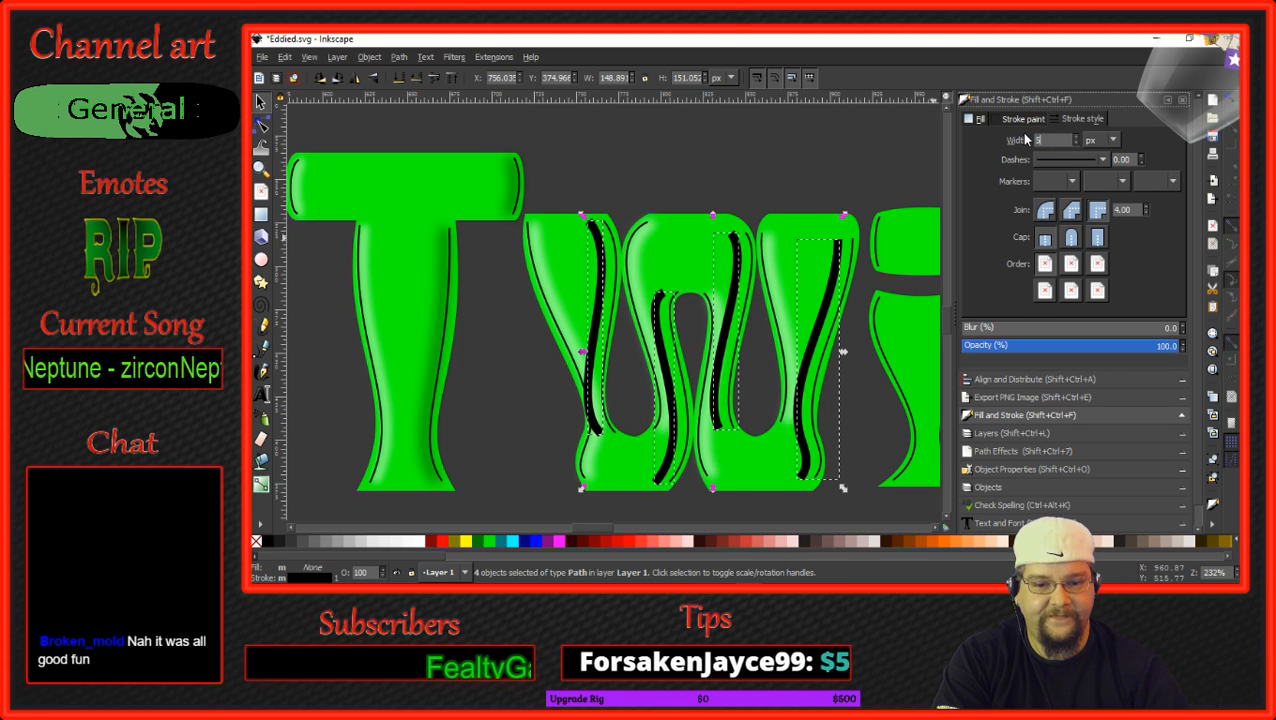
# Set the blur of the four black shading strokes on the "w" to 5% and their opacity to about 82%.
pyautogui.click(1183, 324)
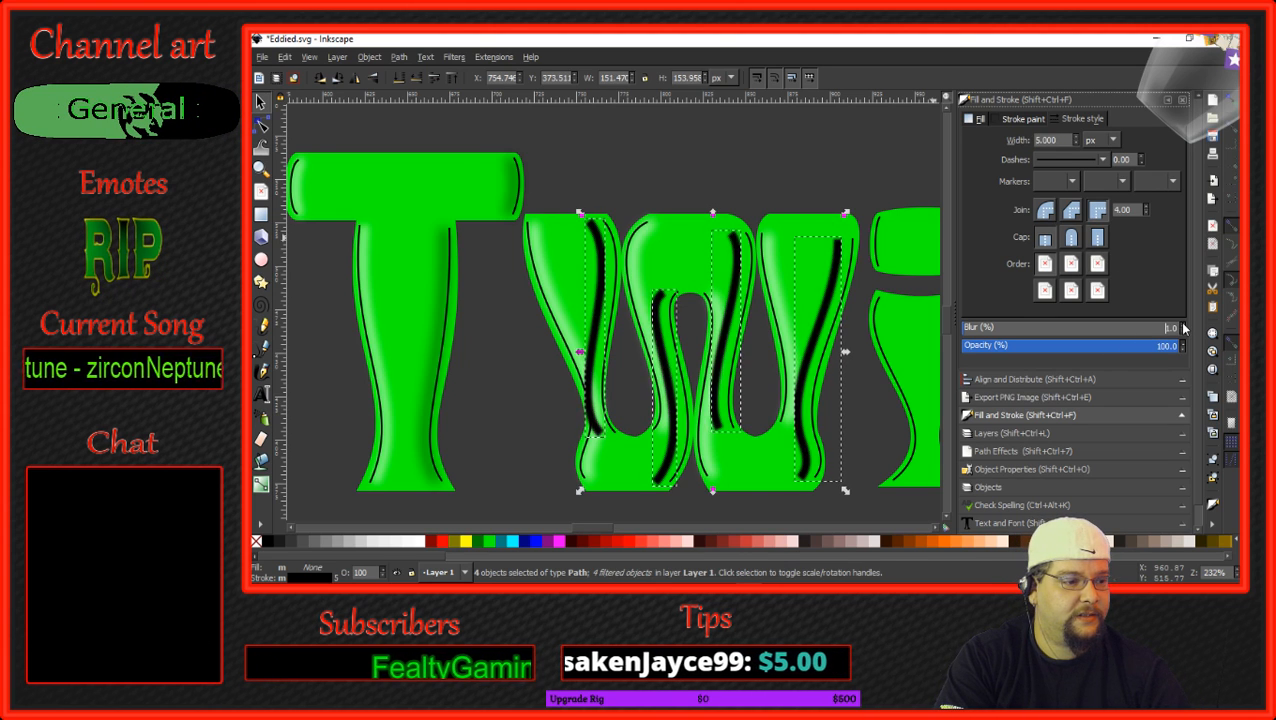
pyautogui.click(1183, 324)
pyautogui.click(1183, 324)
pyautogui.click(1183, 324)
pyautogui.click(1183, 324)
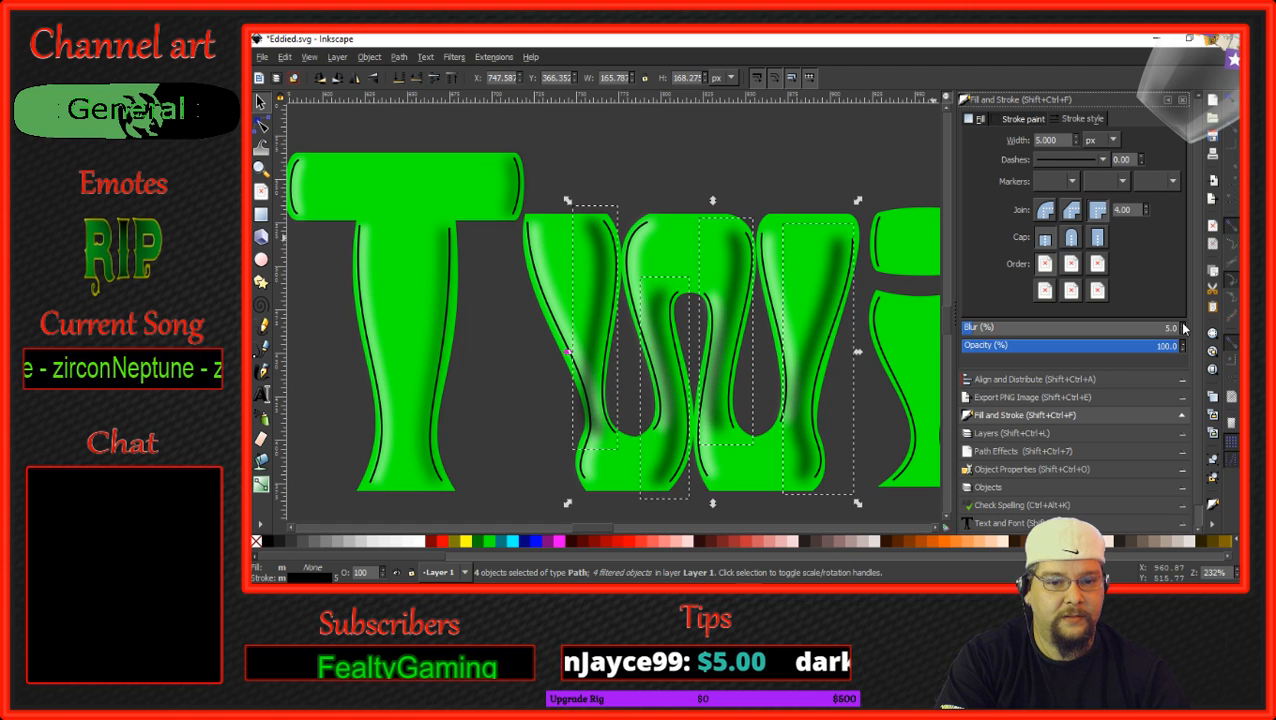
pyautogui.click(1183, 331)
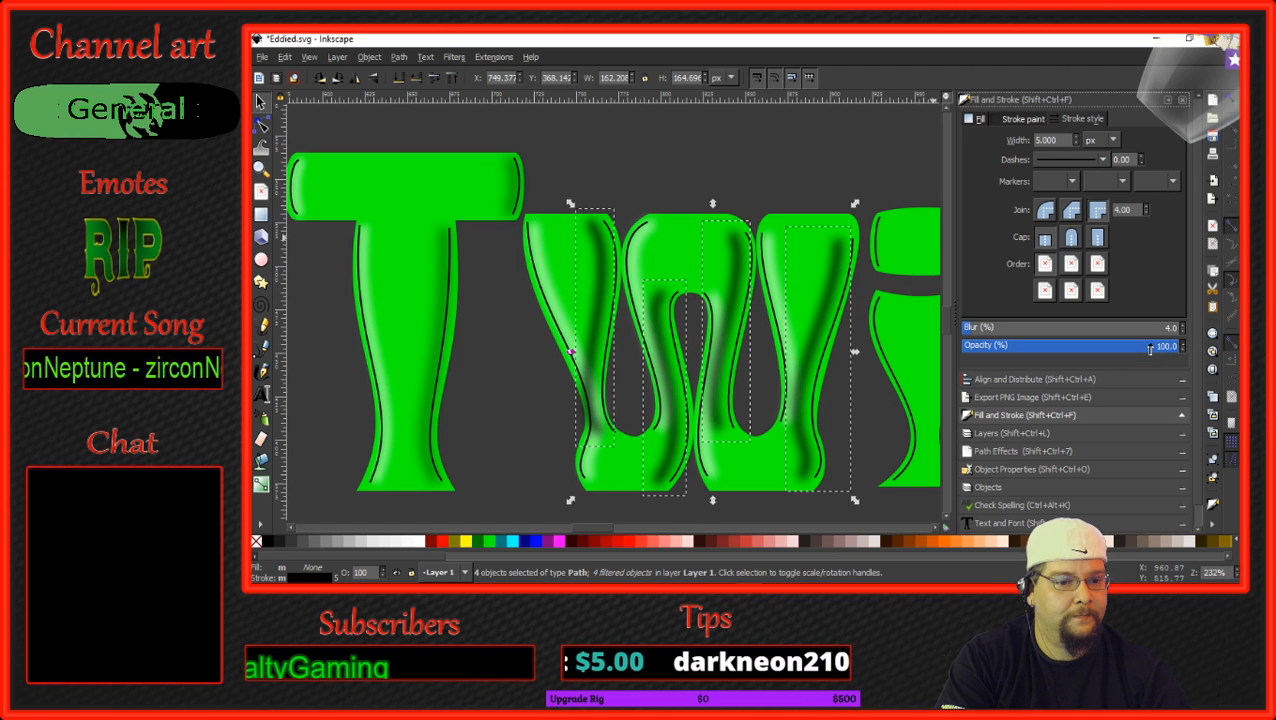
pyautogui.moveTo(1152, 348)
pyautogui.mouseDown()
pyautogui.moveTo(1111, 347)
pyautogui.moveTo(1138, 349)
pyautogui.mouseUp()
pyautogui.click(1184, 325)
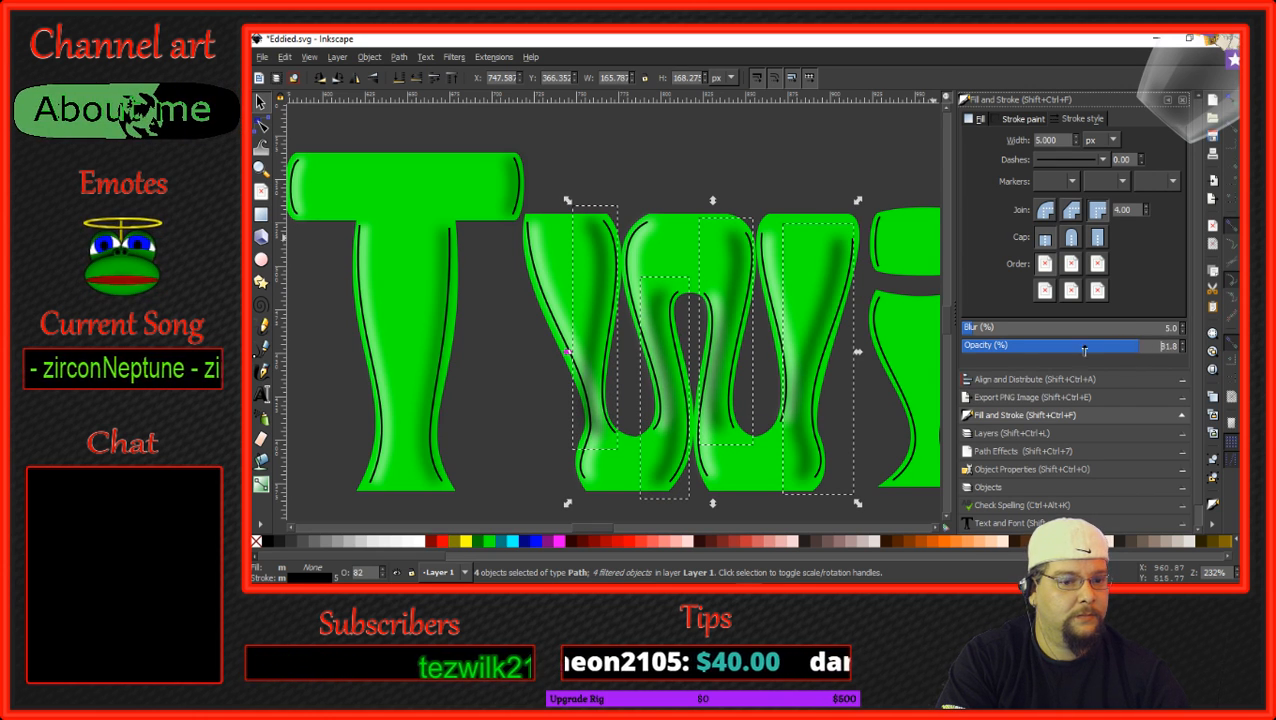
# Move the blurred shading strokes on the "w" about 7 px to the right and reduce their opacity to 57.9%.
pyautogui.moveTo(806, 352); pyautogui.dragTo(821, 358)
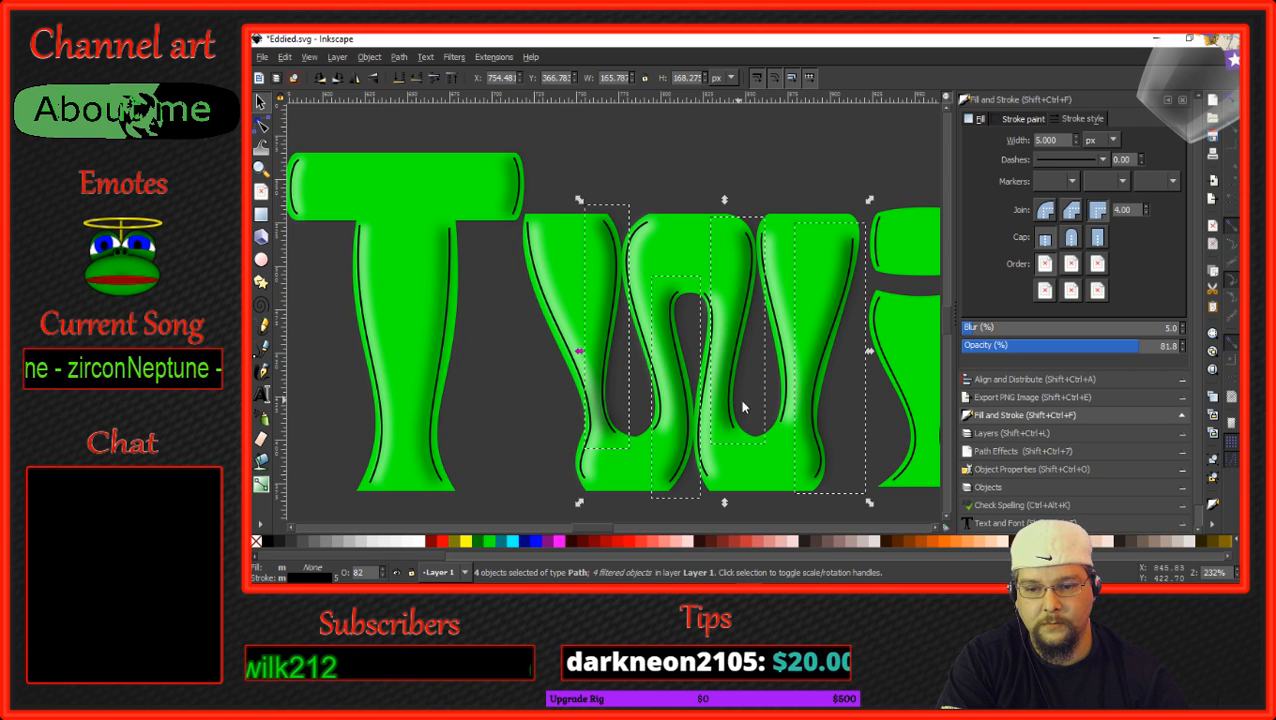
pyautogui.click(1127, 347)
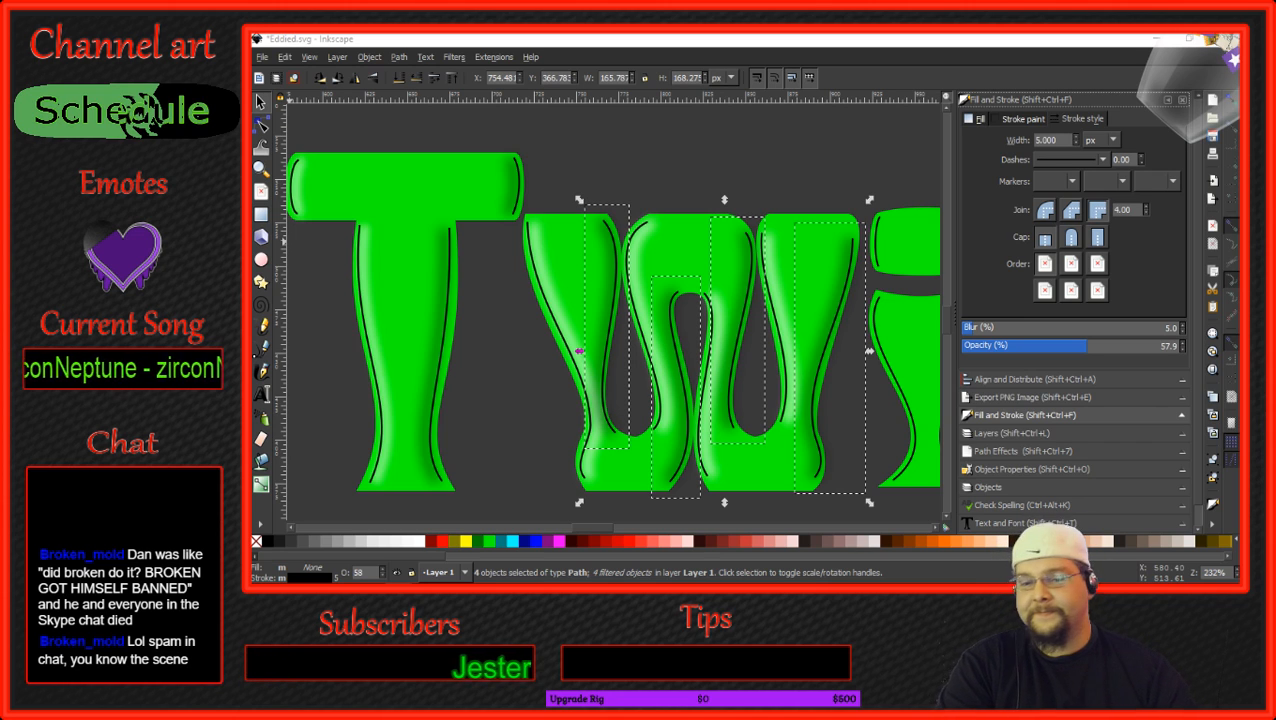
pyautogui.click(518, 419)
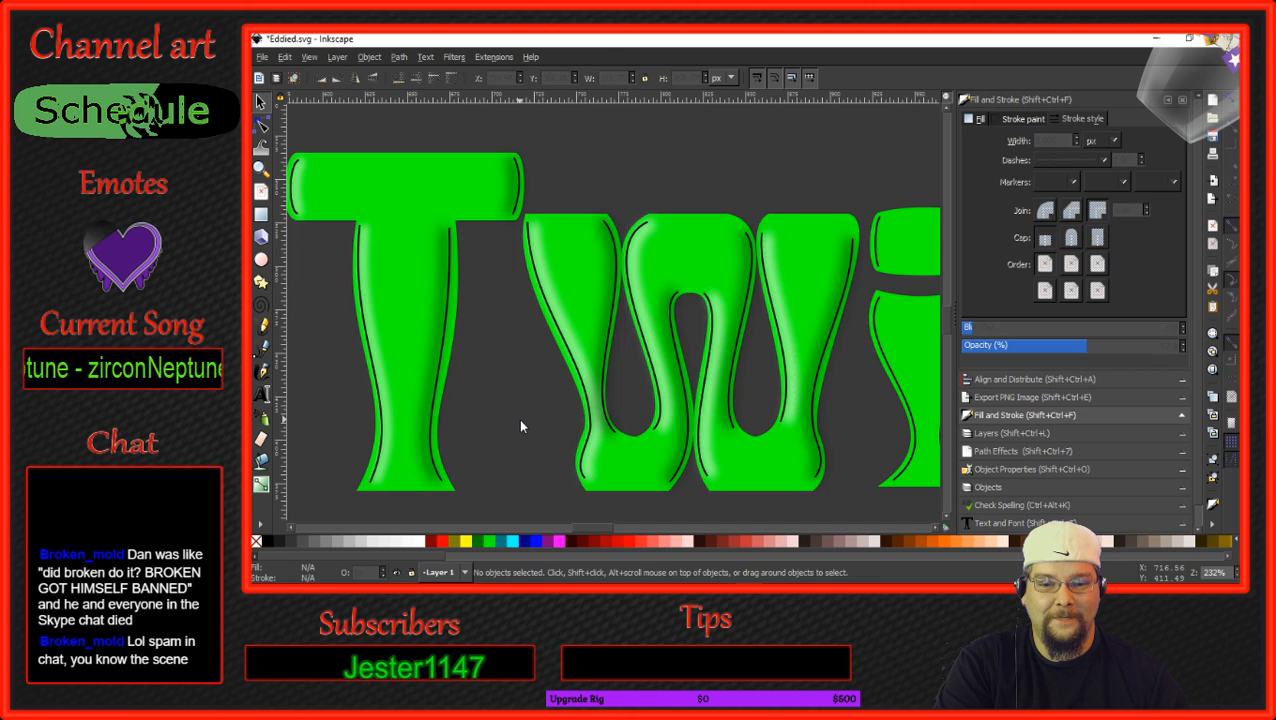
# Duplicate the two left contour lines of the "i" and move the copies about 6 px inward to the right.
pyautogui.scroll(-3, 518, 419)
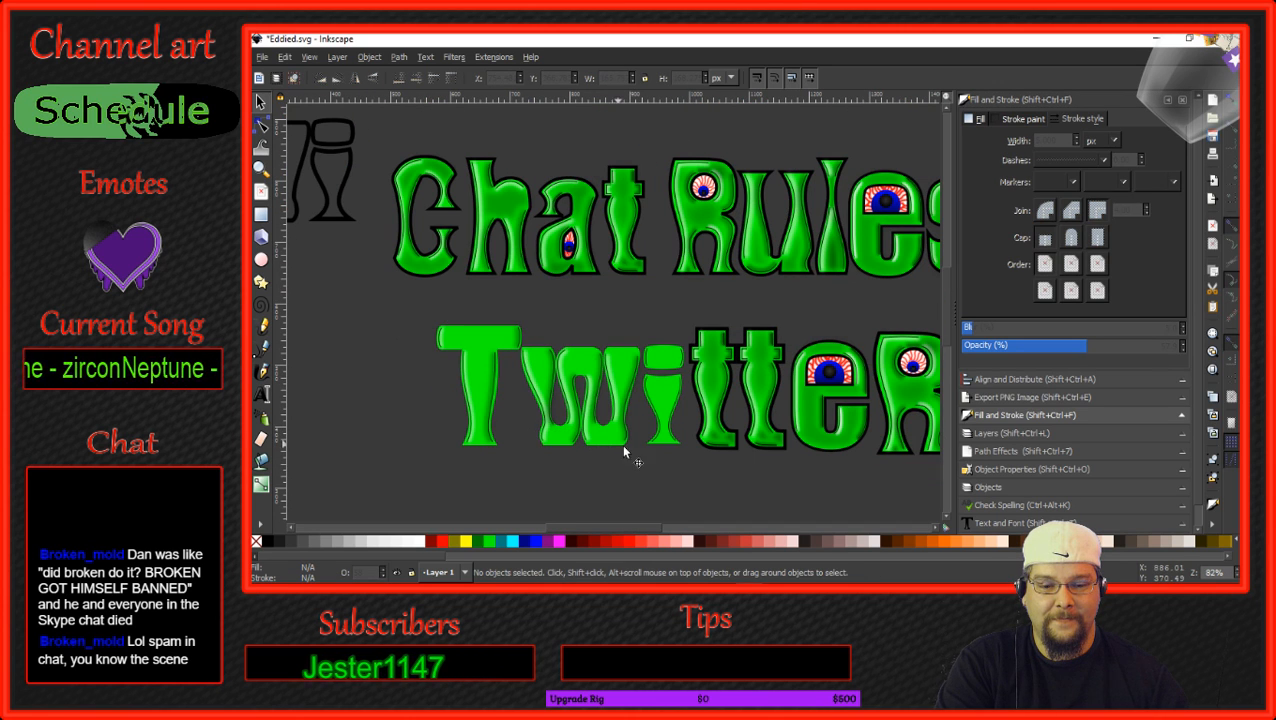
pyautogui.scroll(3, 661, 421)
pyautogui.click(645, 401)
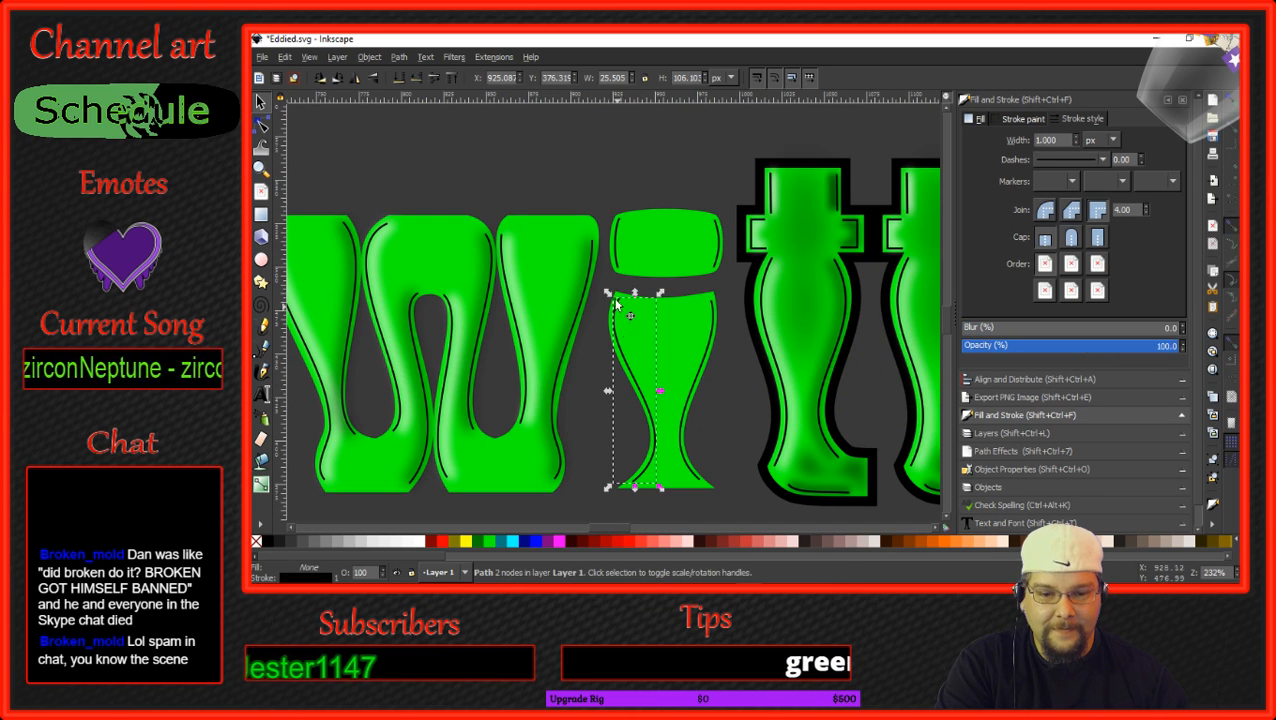
pyautogui.keyDown('shift'); pyautogui.click(618, 256); pyautogui.keyUp('shift')
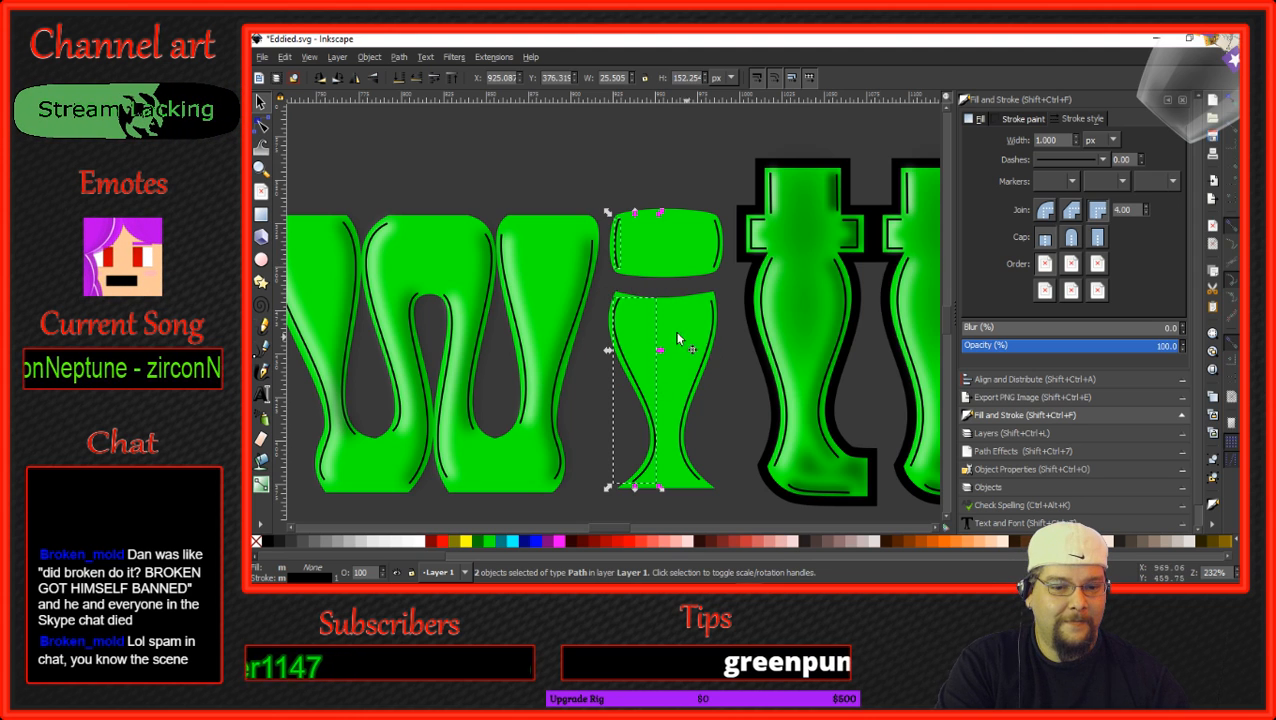
pyautogui.rightClick(616, 350)
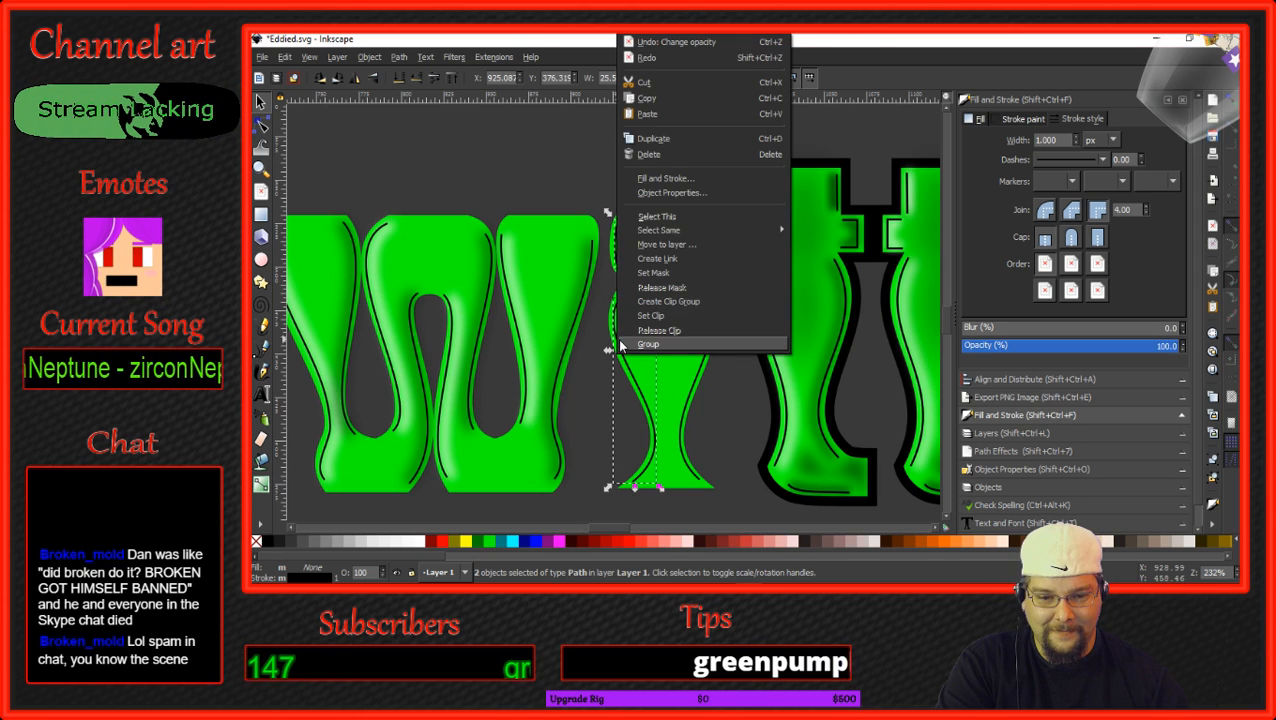
pyautogui.click(653, 139)
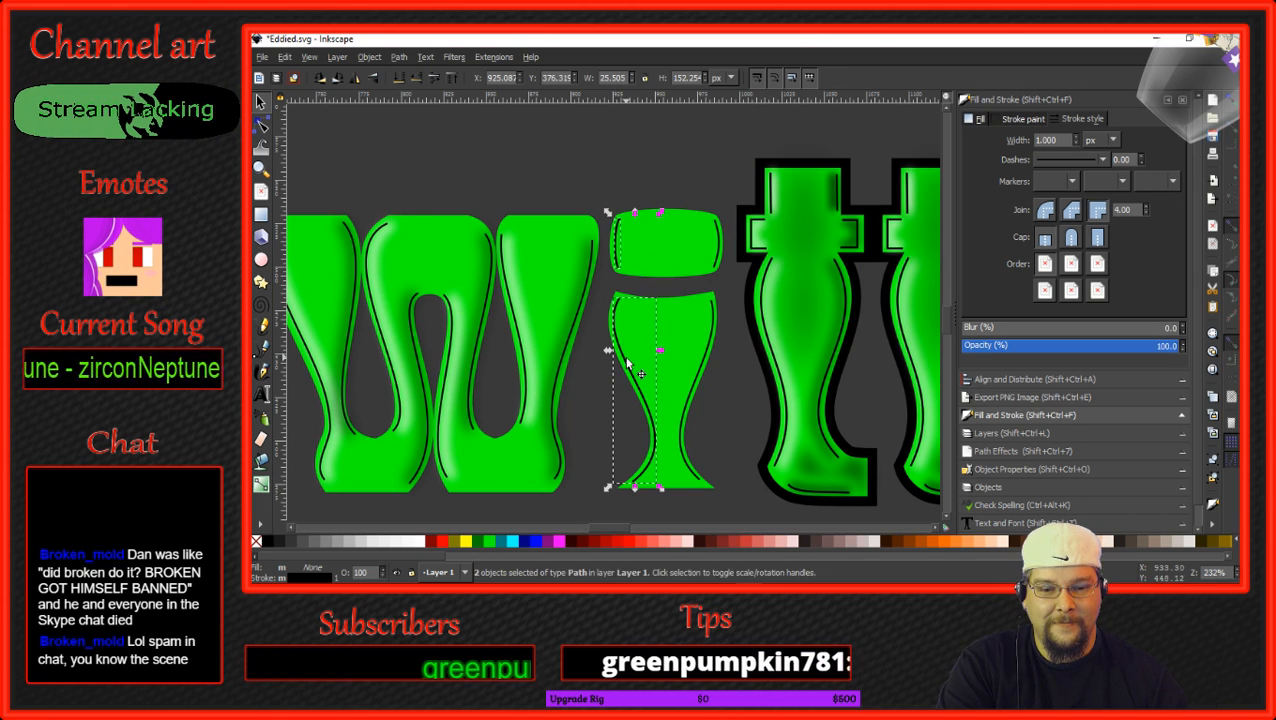
pyautogui.moveTo(632, 355); pyautogui.dragTo(642, 357)
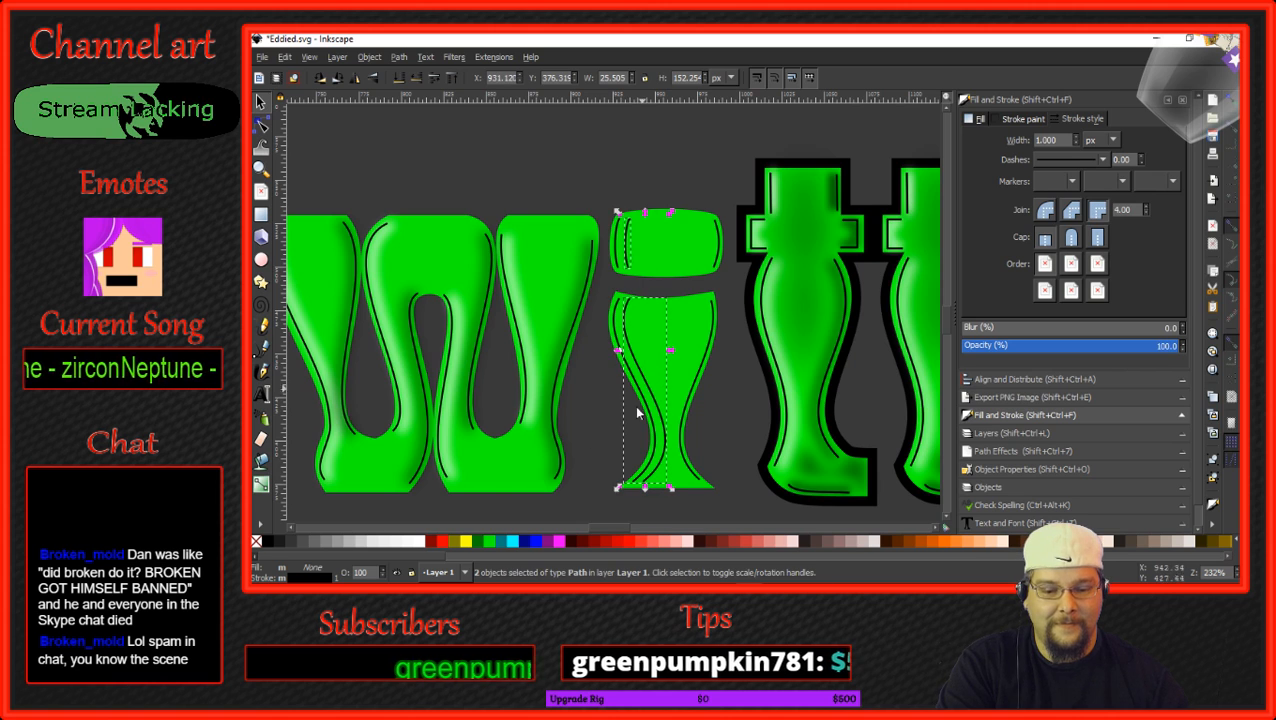
# Give the duplicated left lines of the "i" a white stroke 5 px wide.
pyautogui.keyDown('shift'); pyautogui.click(419, 539); pyautogui.keyUp('shift')
pyautogui.click(1058, 140)
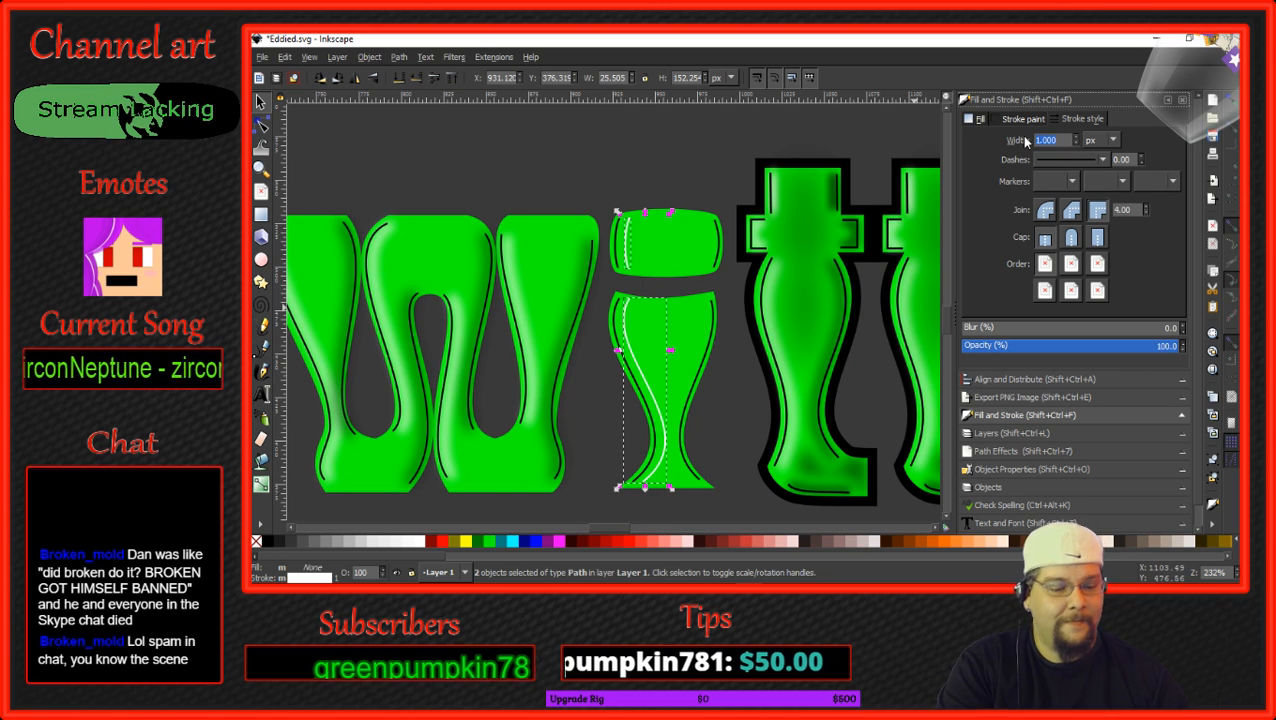
pyautogui.write('5')
pyautogui.press('Return')
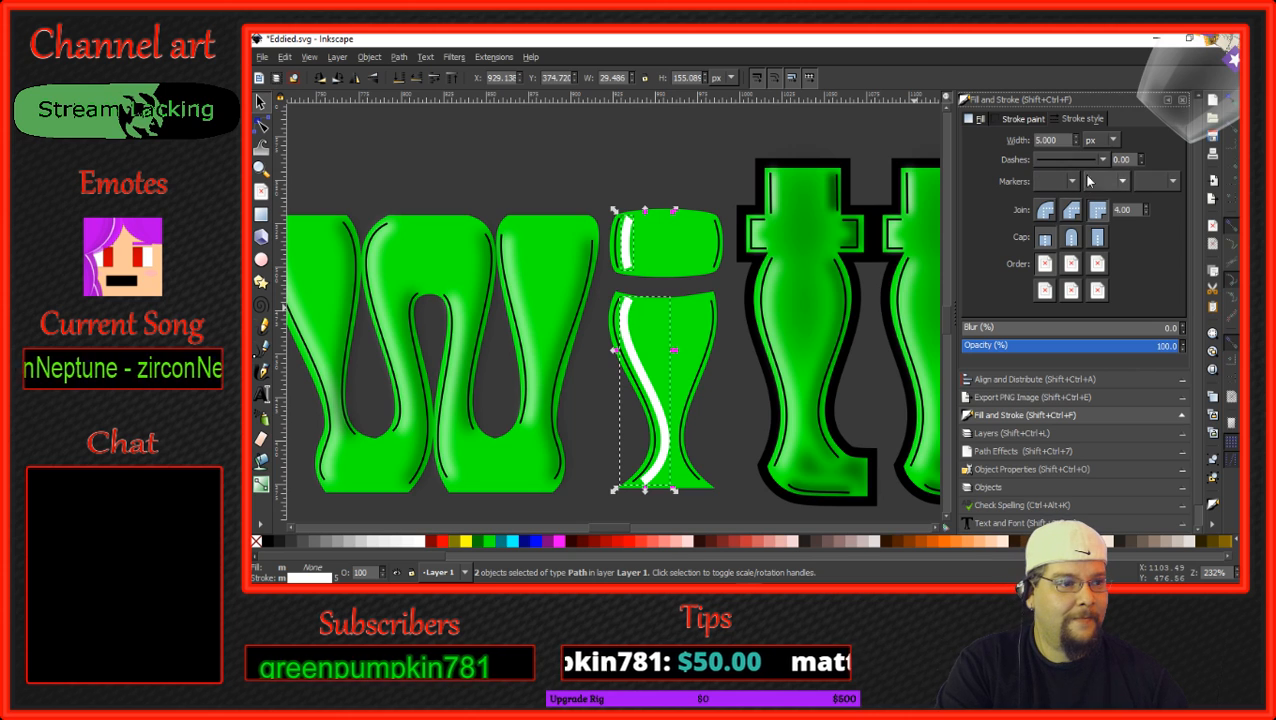
# Blur the white highlights of the "i" by 4%, reduce their opacity to 70%, and shift them about 3 px left.
pyautogui.click(1182, 327)
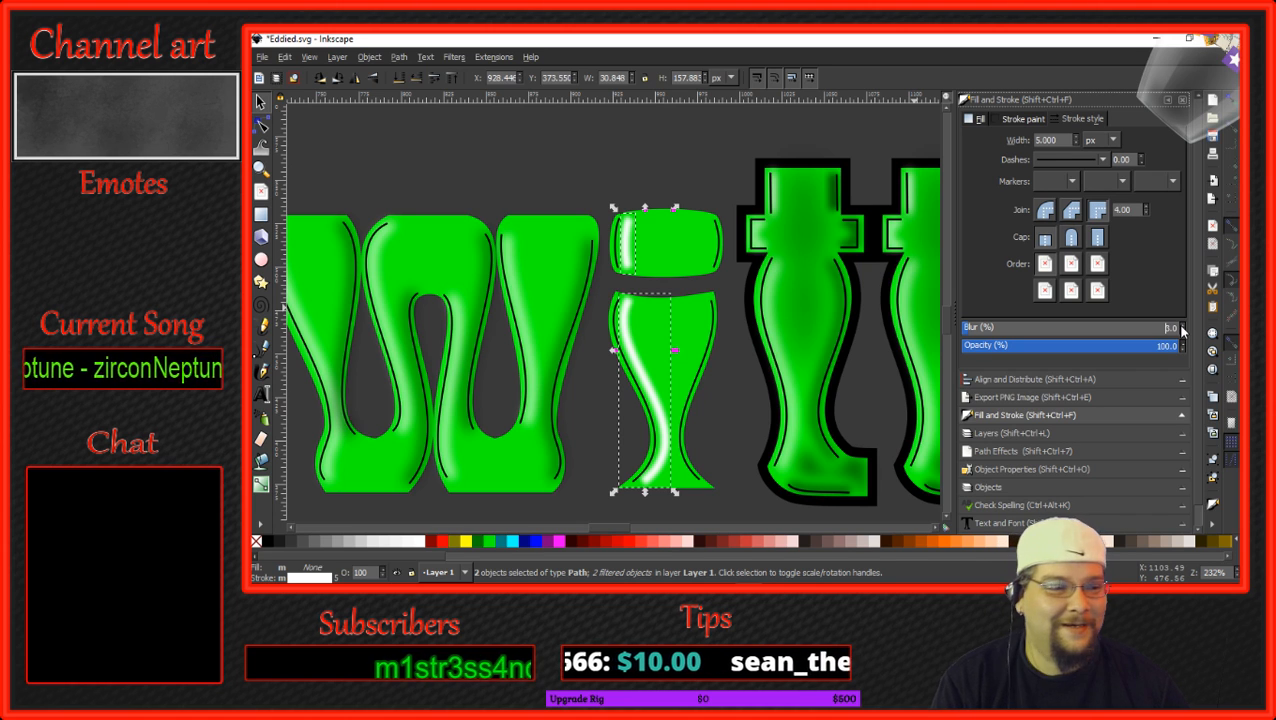
pyautogui.click(1182, 326)
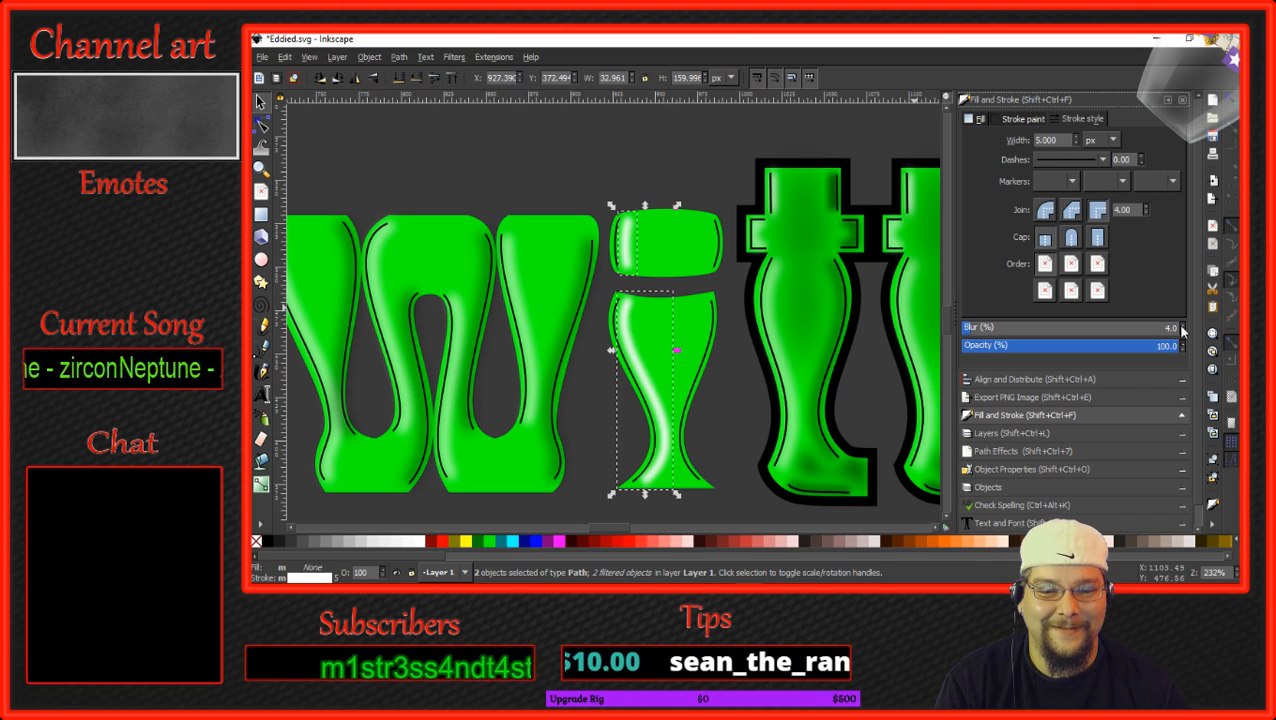
pyautogui.click(1182, 326)
pyautogui.click(1181, 331)
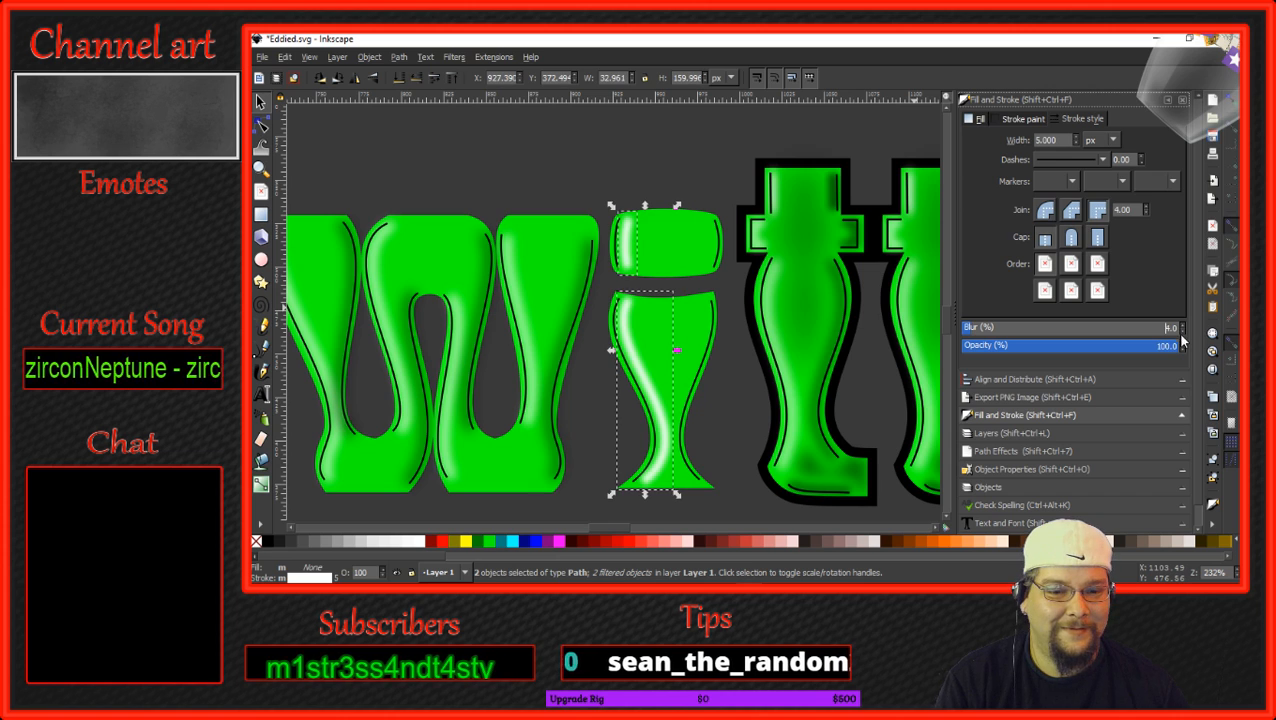
pyautogui.moveTo(1155, 348); pyautogui.dragTo(1088, 349)
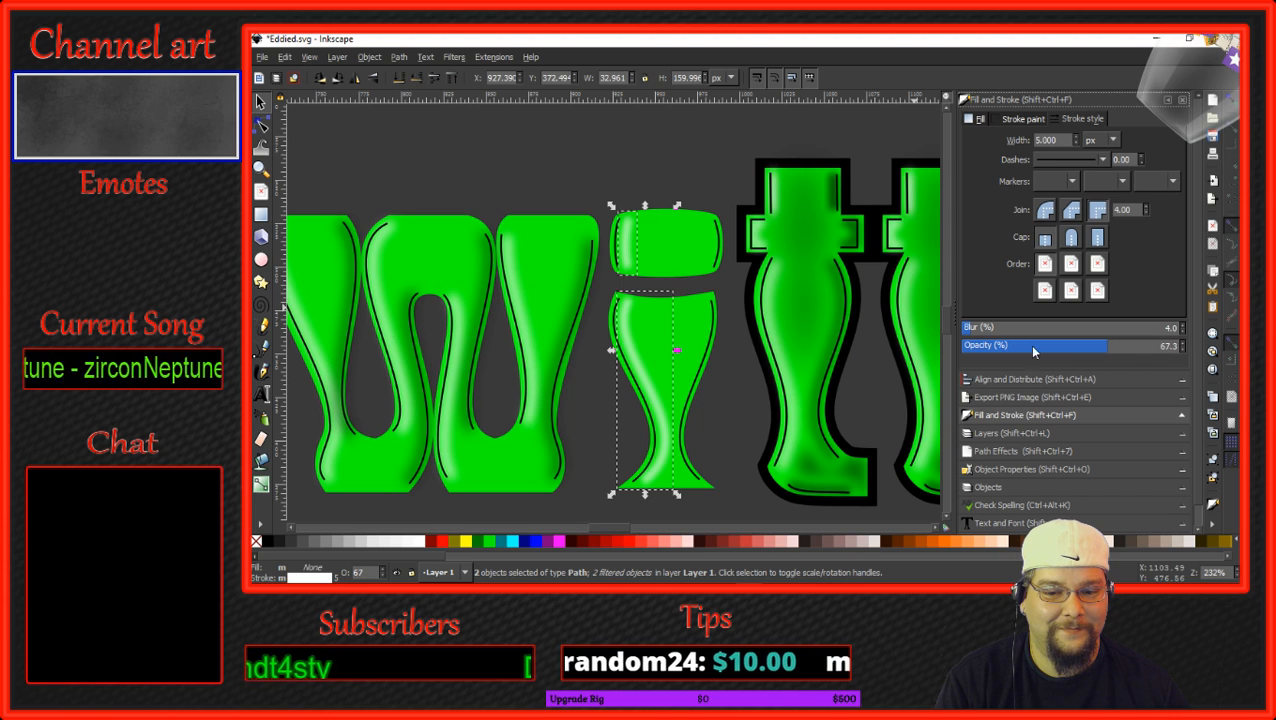
pyautogui.moveTo(656, 406); pyautogui.dragTo(648, 404)
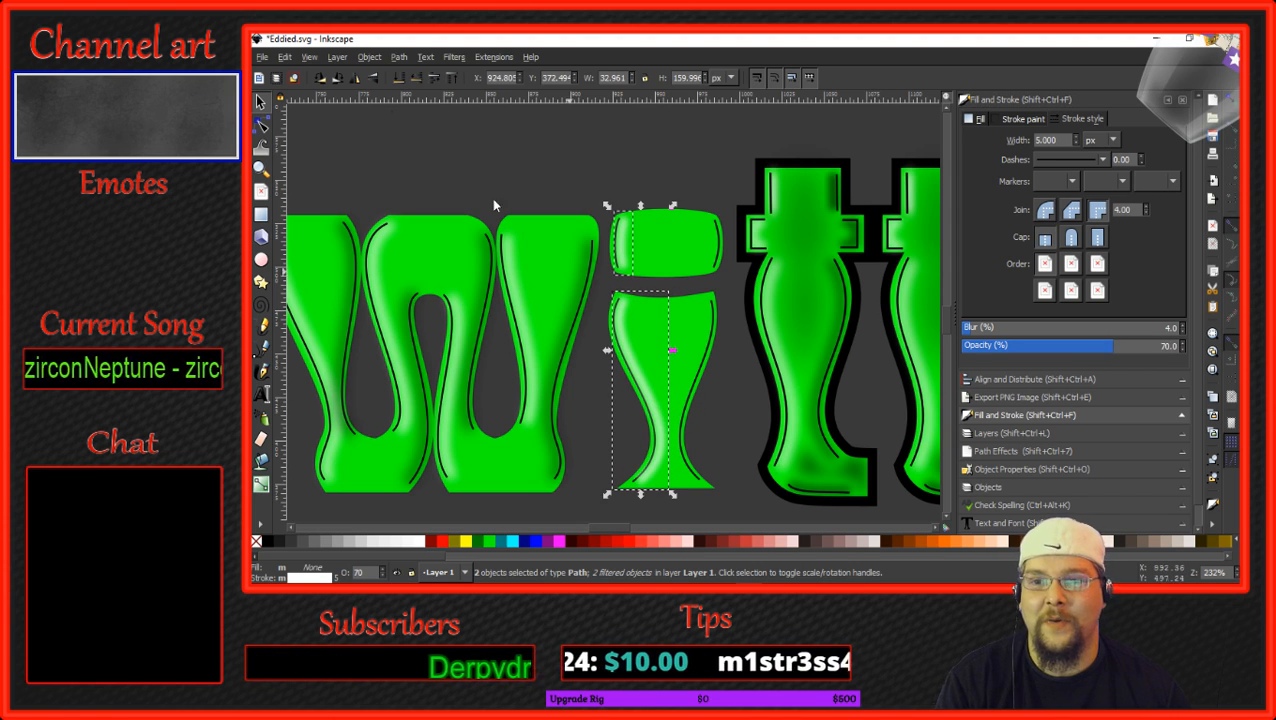
# Adjust the stacking order of the white highlights on the "i", lowering them two levels and raising them one level.
pyautogui.click(418, 81)
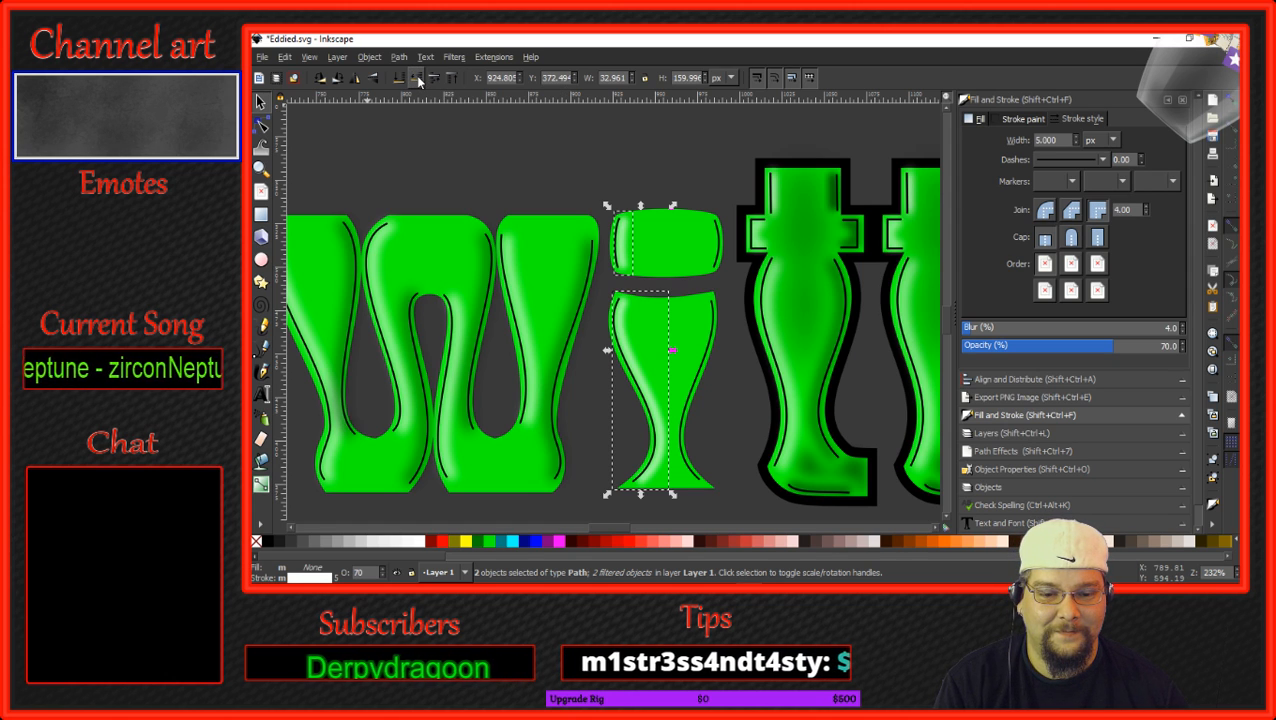
pyautogui.click(418, 81)
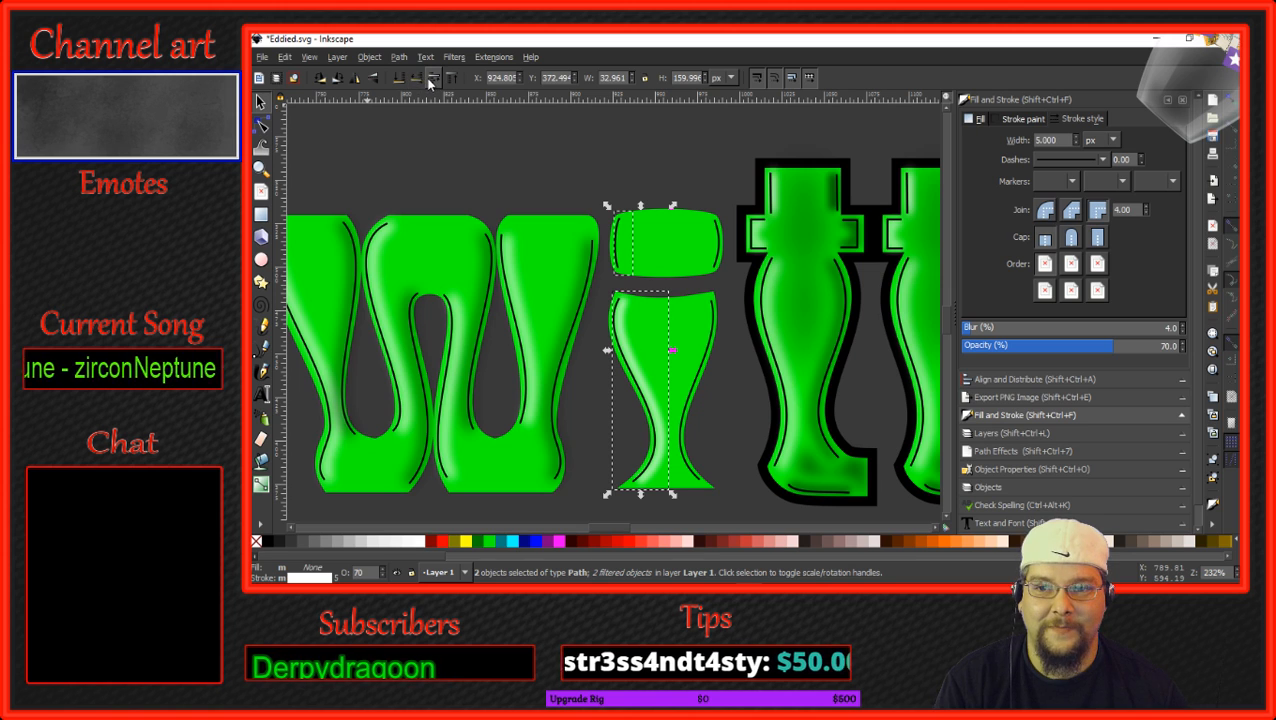
pyautogui.click(433, 79)
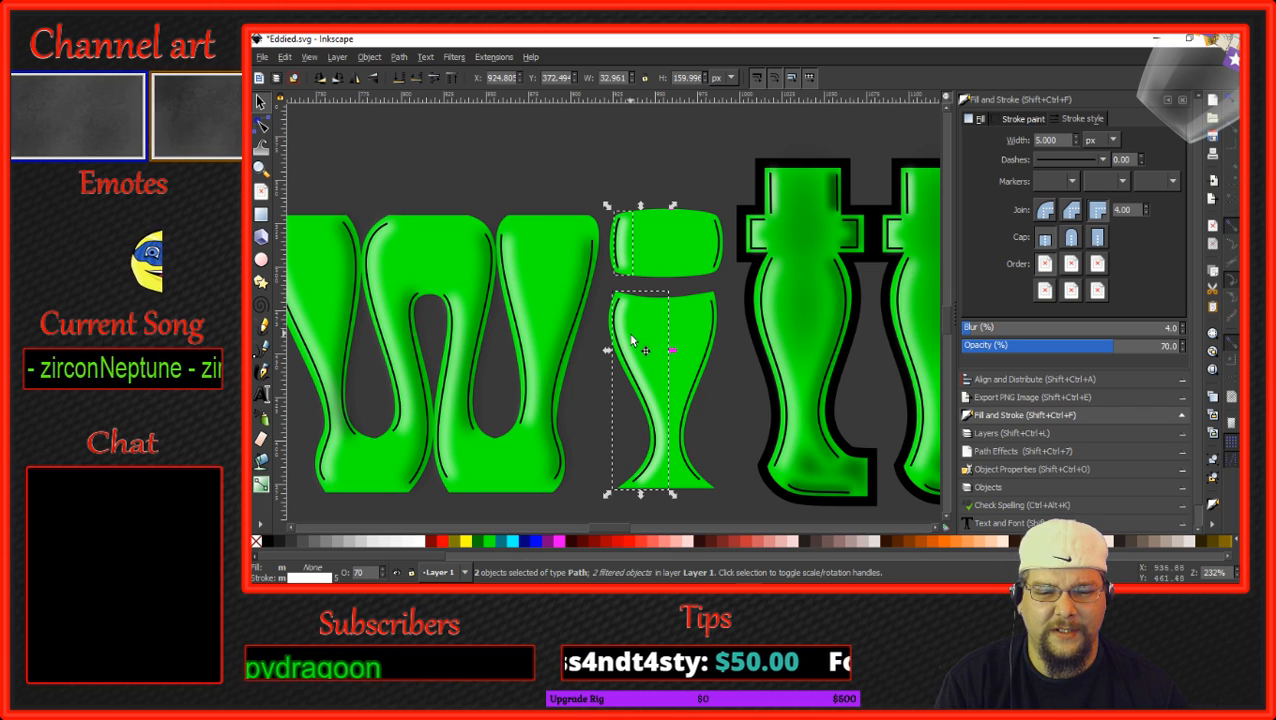
# Duplicate the two right contour lines of the "i" and move the copies about 7 px inward to the left.
pyautogui.click(713, 313)
pyautogui.press('shift')
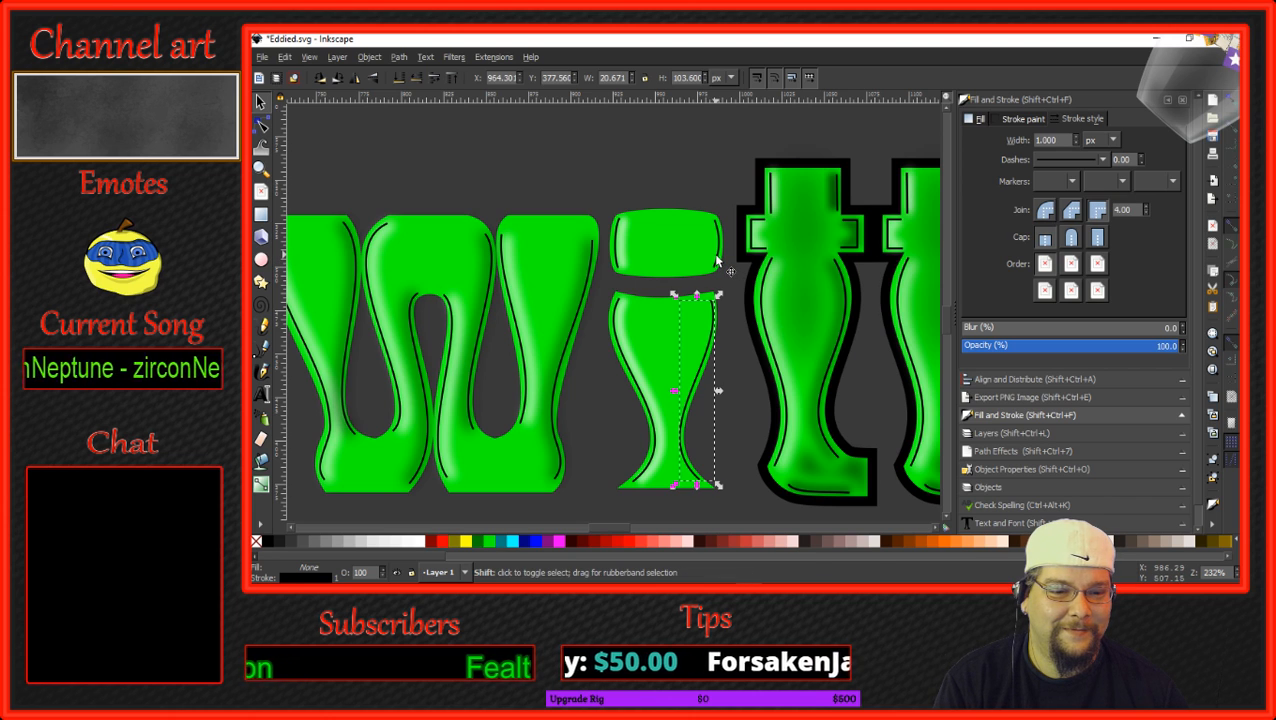
pyautogui.keyDown('shift'); pyautogui.click(716, 261); pyautogui.keyUp('shift')
pyautogui.rightClick(712, 251)
pyautogui.click(740, 360)
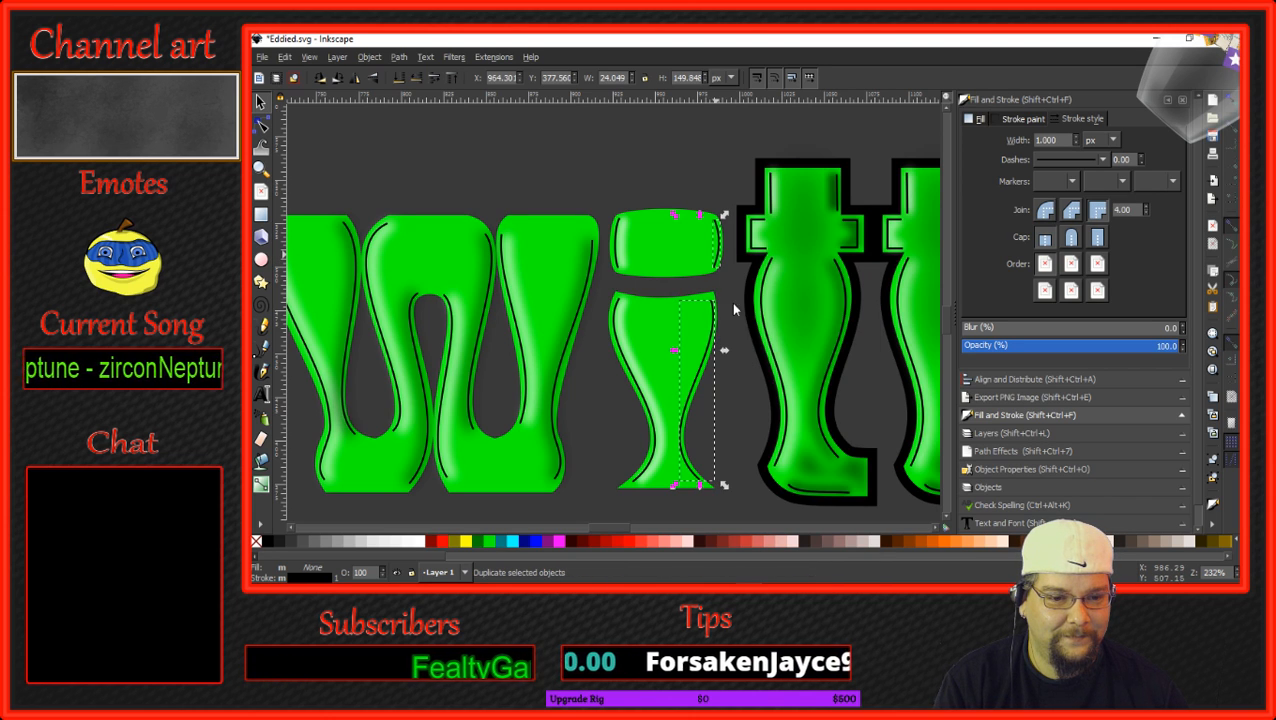
pyautogui.moveTo(716, 260); pyautogui.dragTo(703, 261)
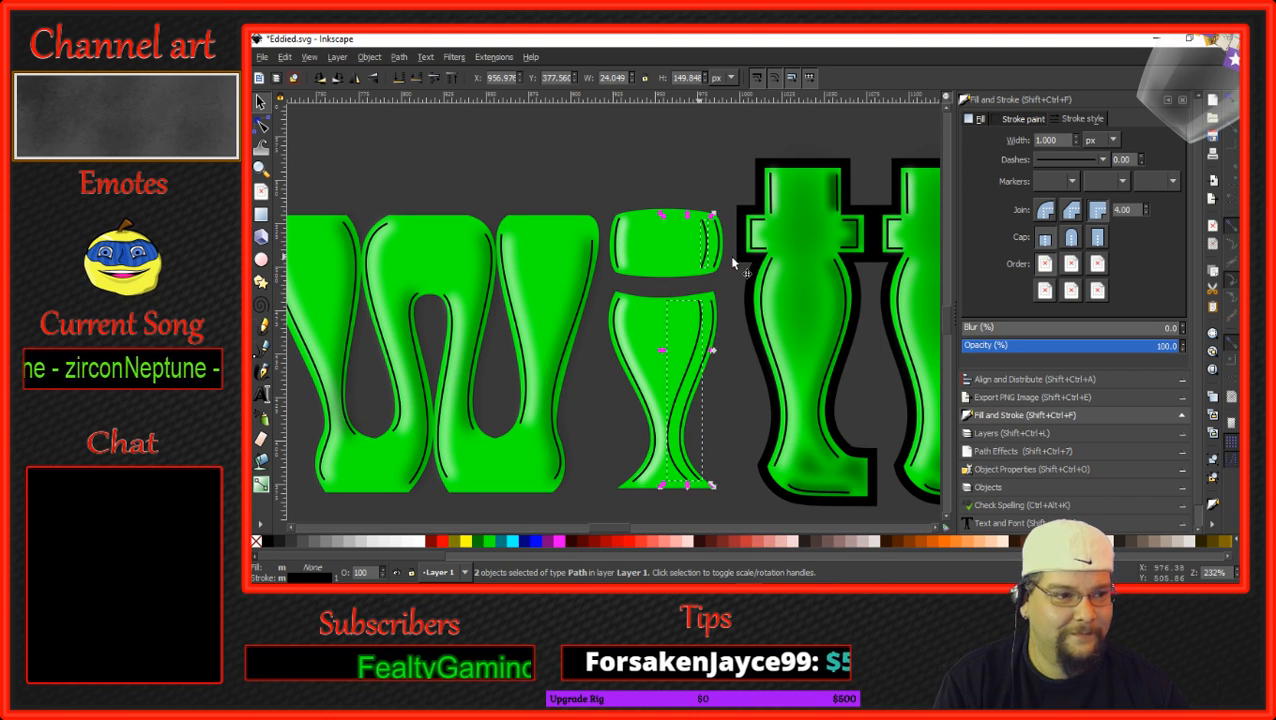
# Set the duplicated right lines of the "i" to a 5 px stroke width and a 6% blur.
pyautogui.write('5')
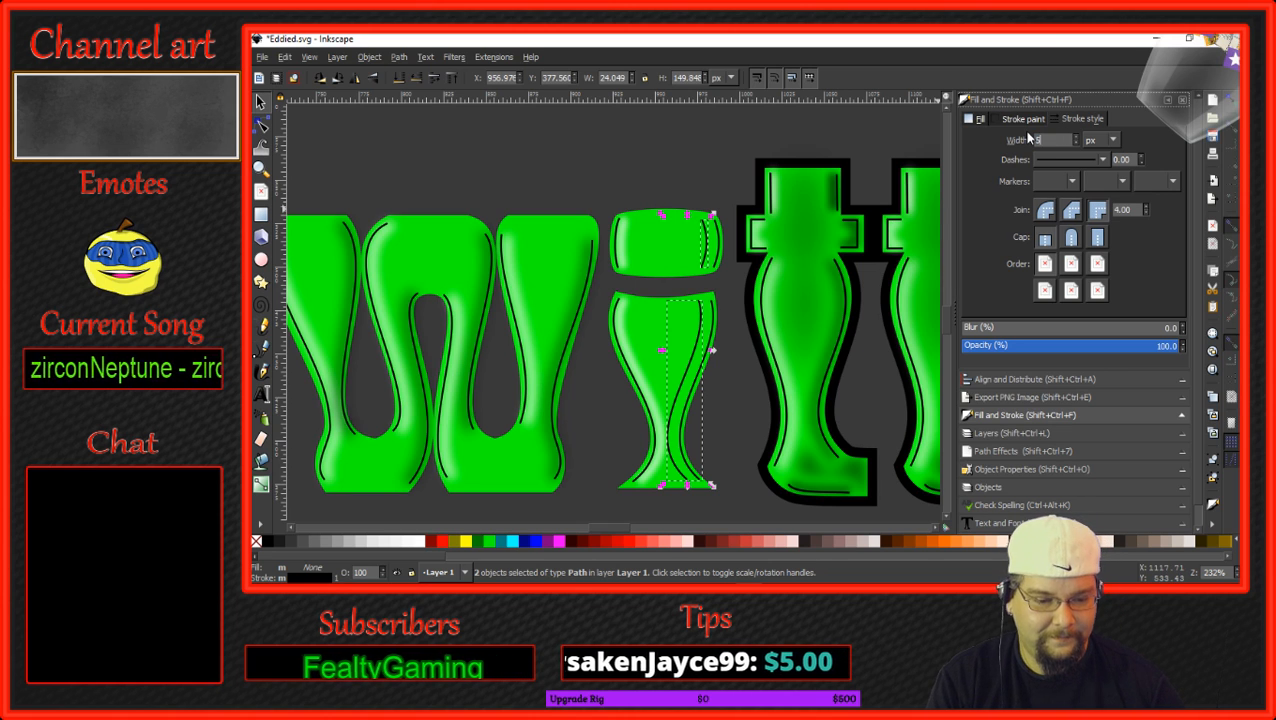
pyautogui.press('Return')
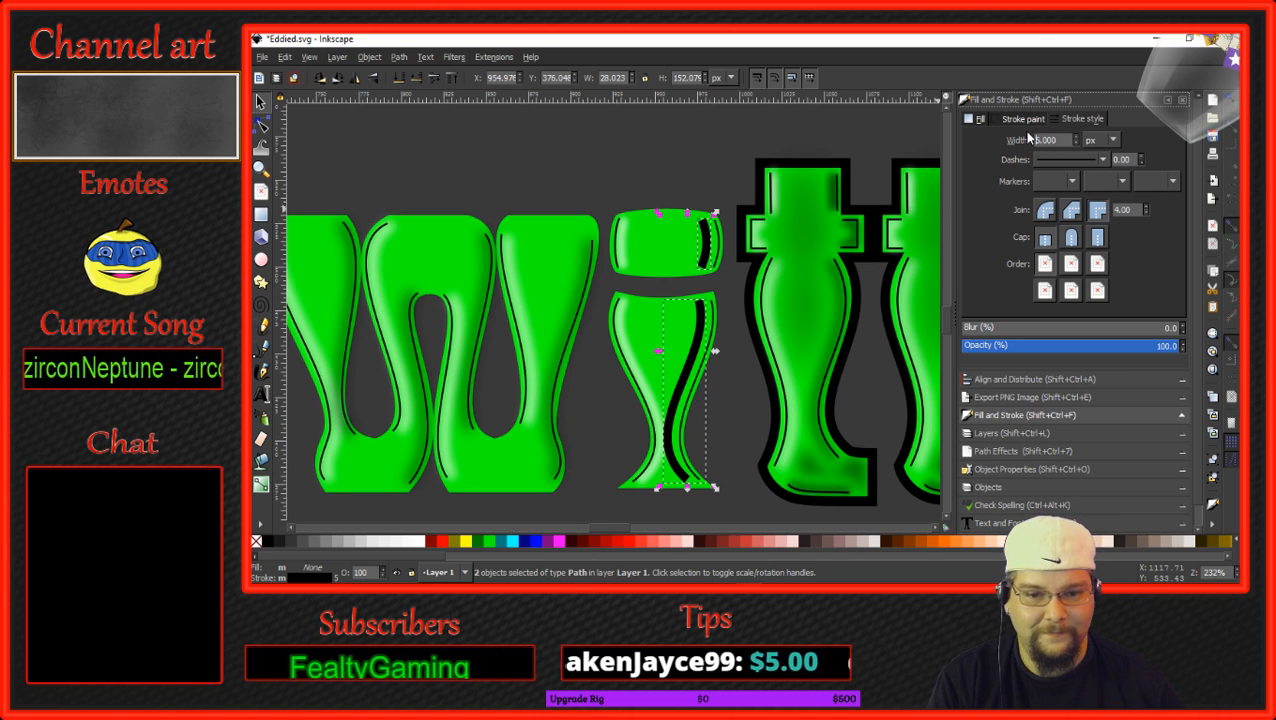
pyautogui.click(1182, 325)
pyautogui.click(1182, 325)
pyautogui.click(1182, 325)
pyautogui.click(1182, 325)
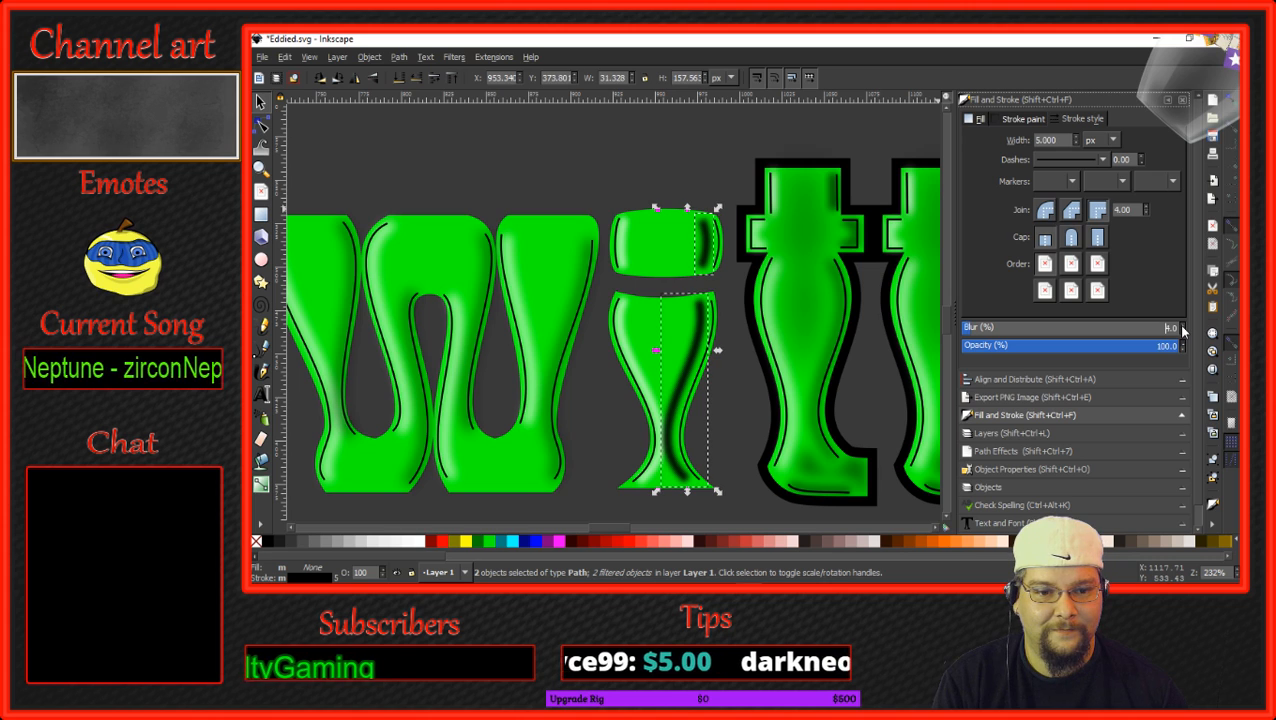
pyautogui.click(1182, 325)
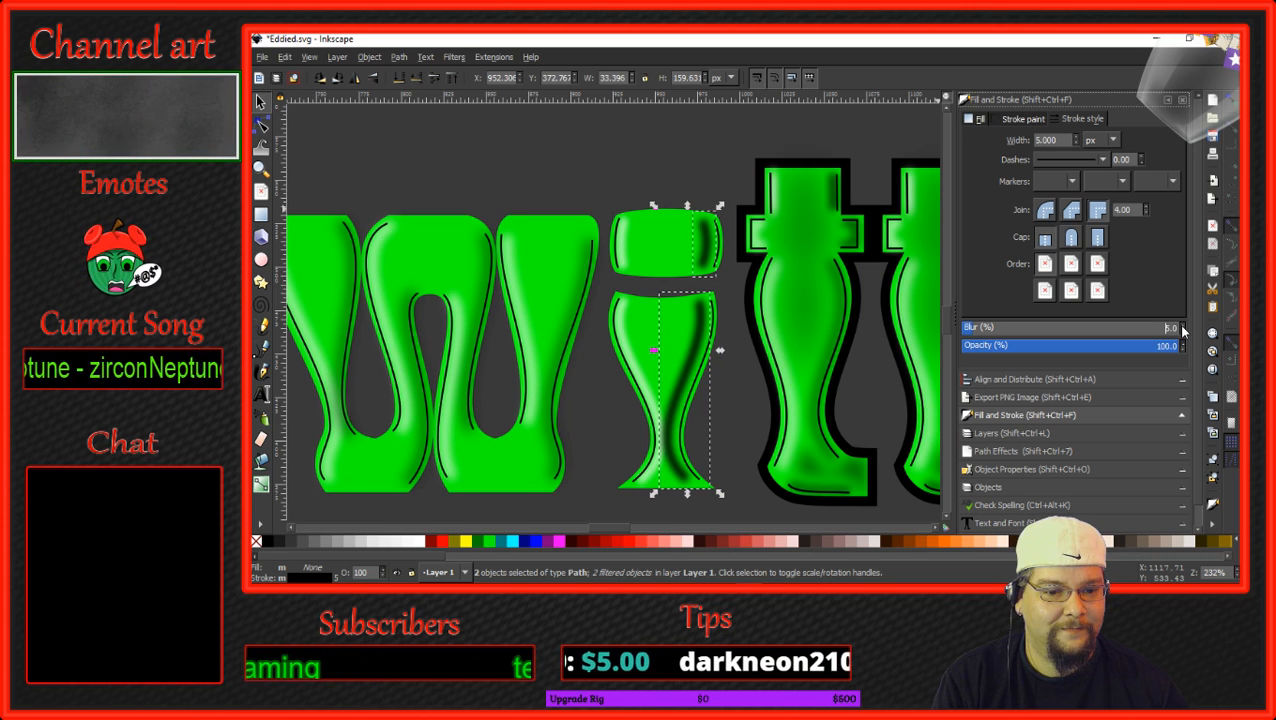
pyautogui.click(1182, 325)
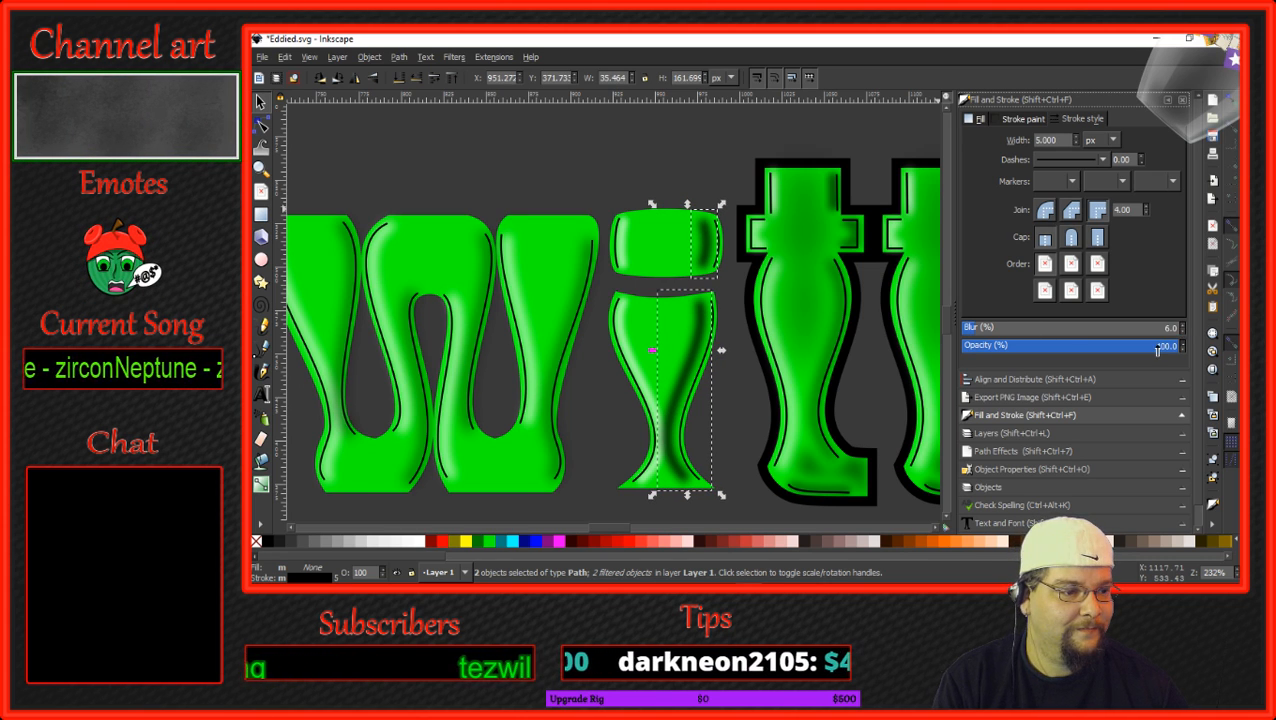
# Reduce the opacity of the black shading strokes on the "i" to 67% and increase their blur to 8%.
pyautogui.moveTo(1156, 347); pyautogui.dragTo(1145, 346)
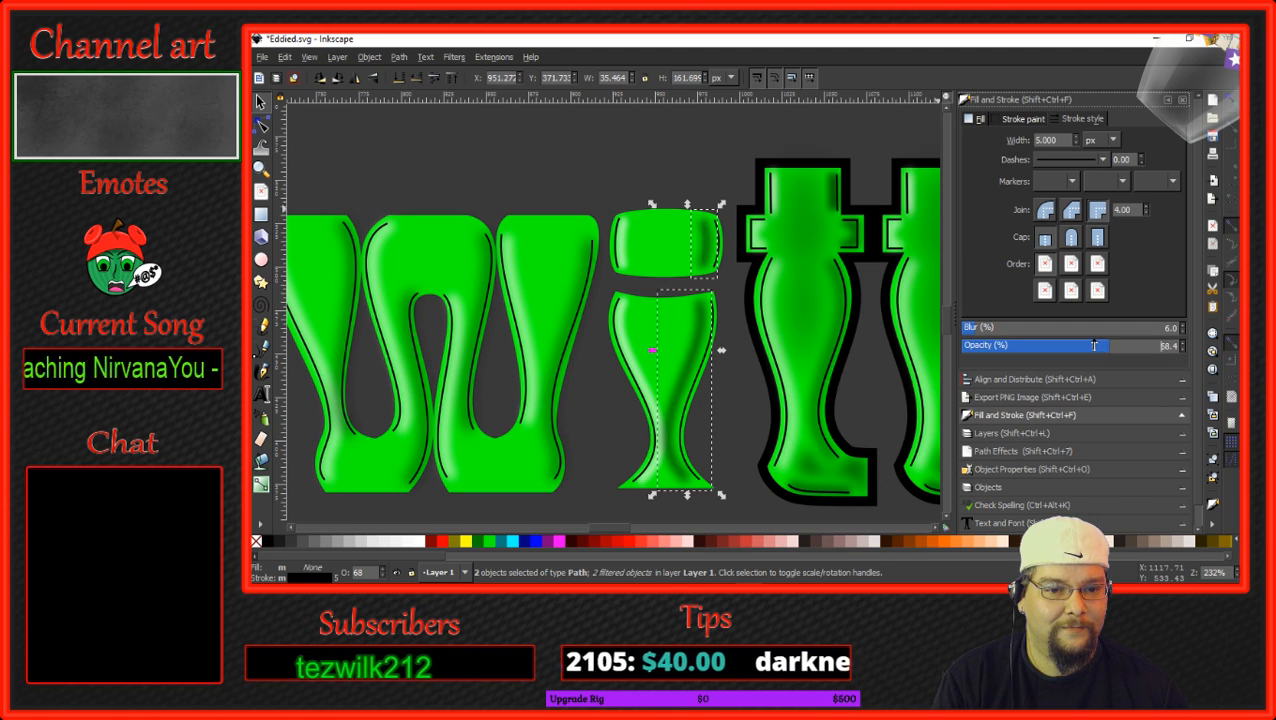
pyautogui.moveTo(1105, 345); pyautogui.dragTo(1107, 344)
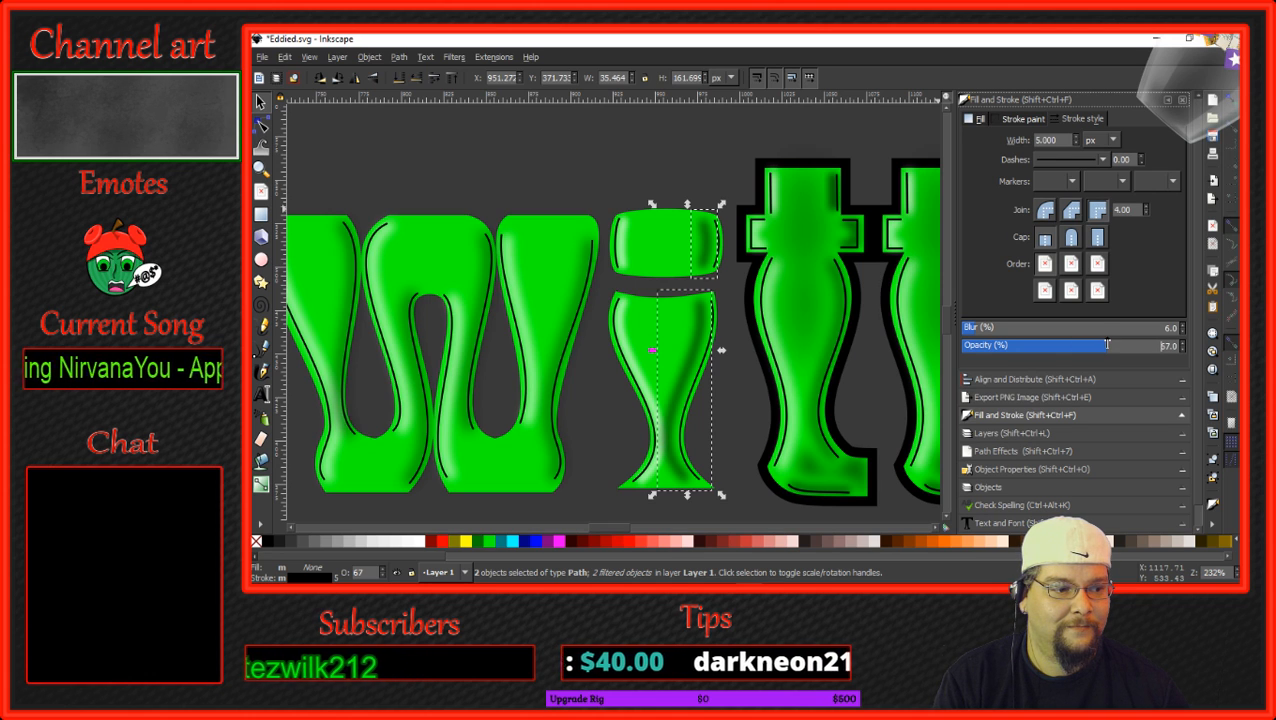
pyautogui.click(1181, 328)
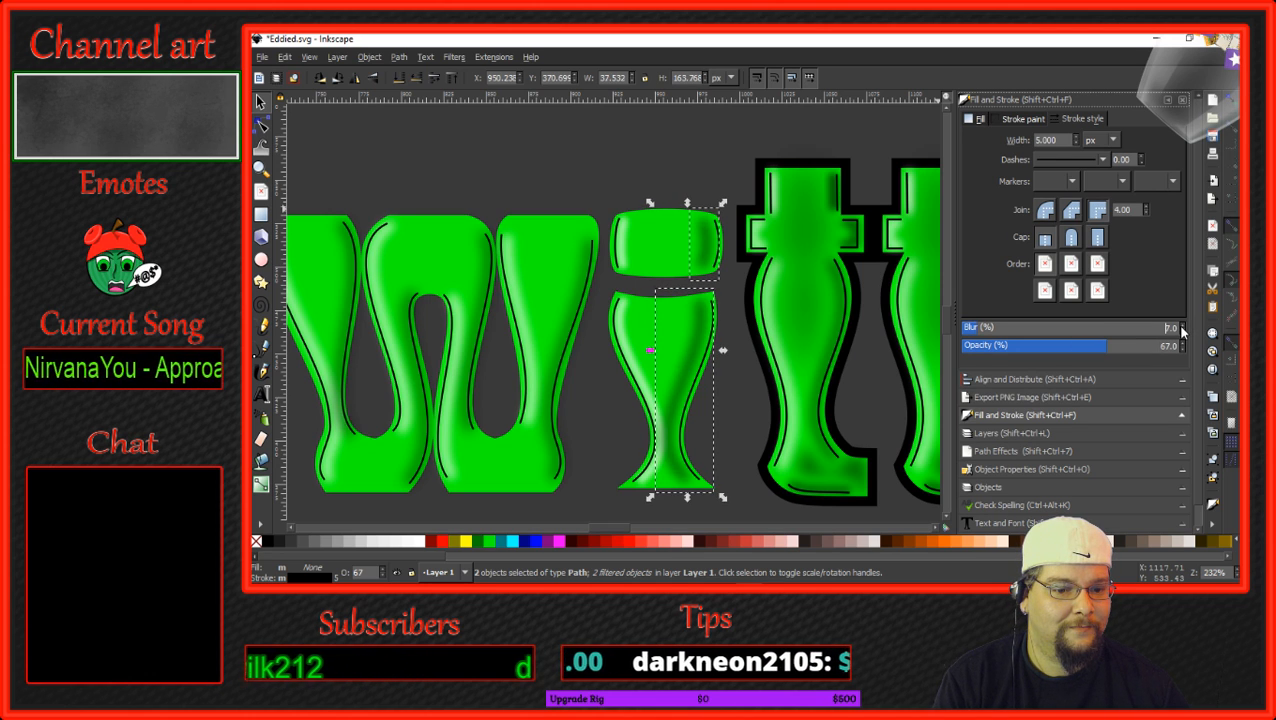
pyautogui.click(1181, 328)
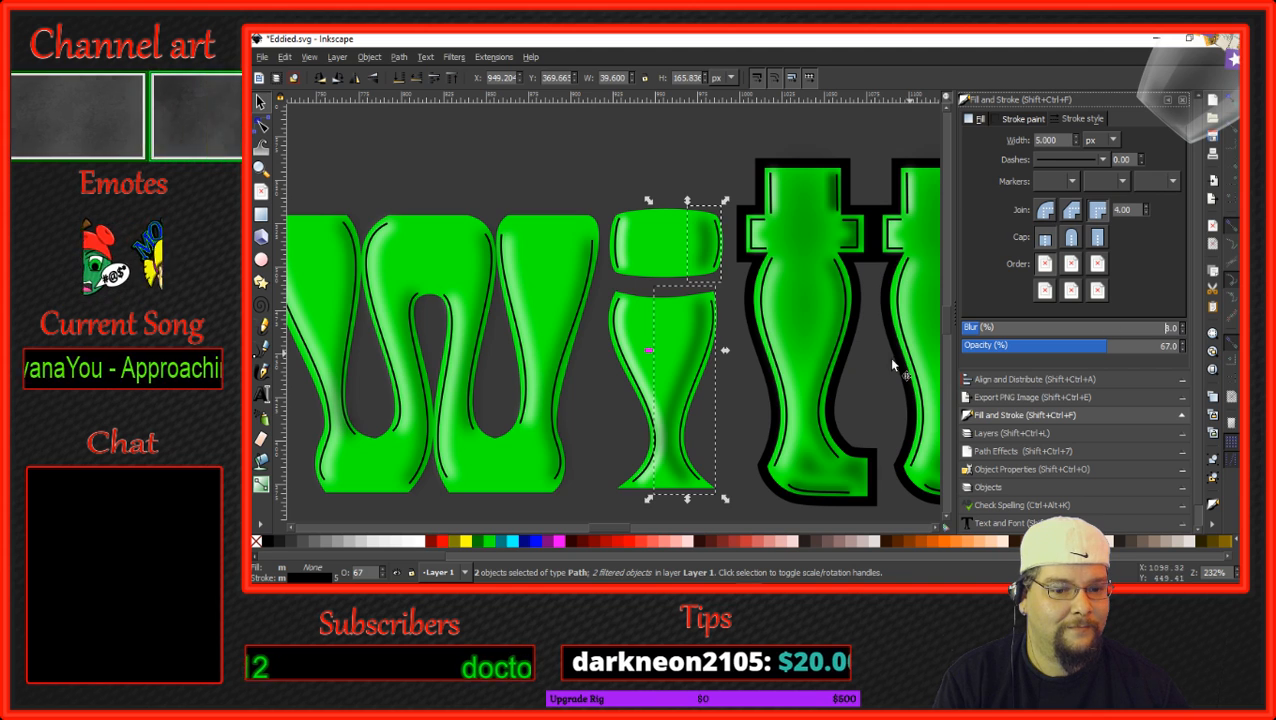
# Move the two blurred black shading strokes on the "i" about 5 px to the right and deselect them.
pyautogui.moveTo(678, 380); pyautogui.dragTo(687, 378)
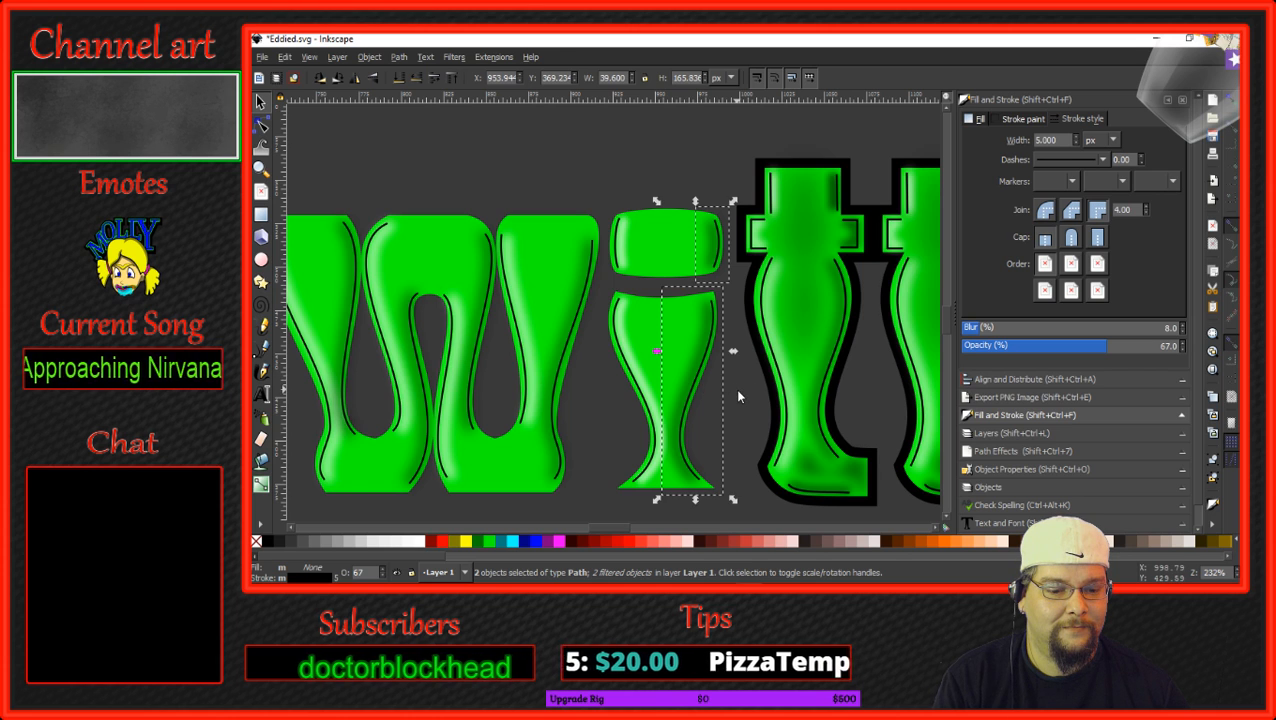
pyautogui.click(738, 391)
pyautogui.scroll(-4, 724, 385)
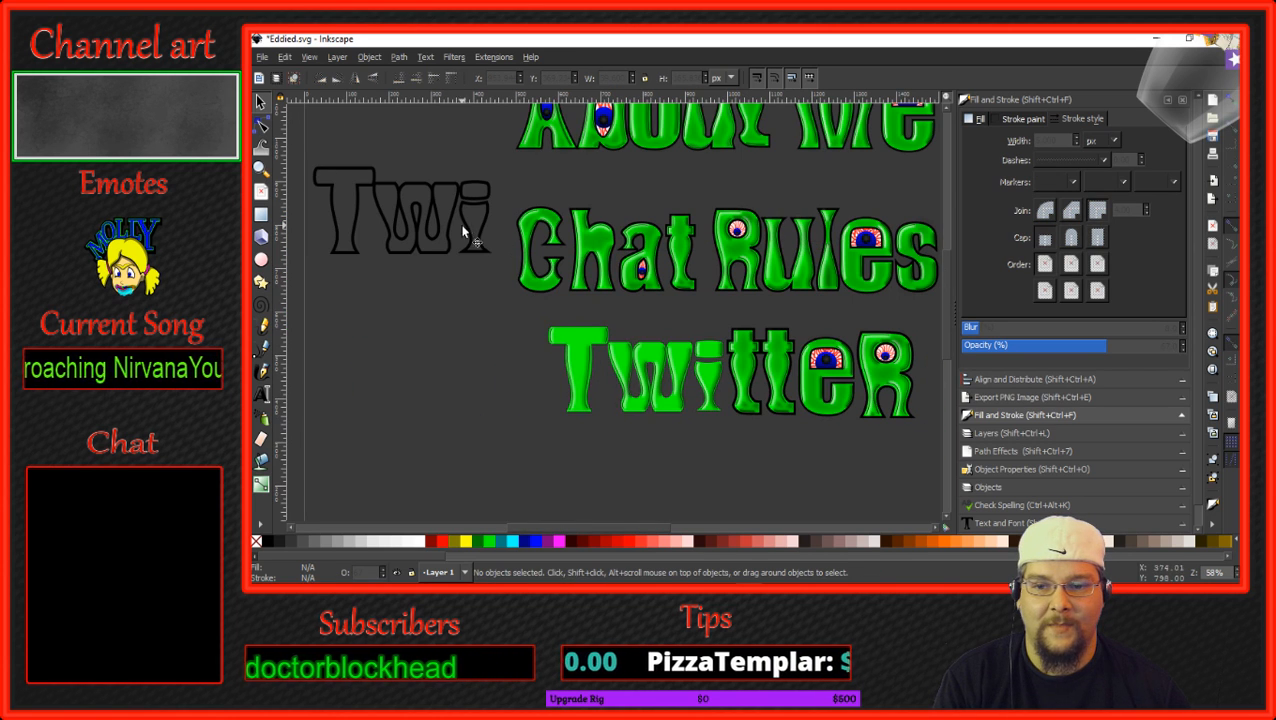
# Try the spare 7 px "w" outline over the green "w" of the "Twitter" title.
pyautogui.moveTo(456, 250); pyautogui.dragTo(491, 366)
pyautogui.keyDown('shift'); pyautogui.click(354, 197); pyautogui.keyUp('shift')
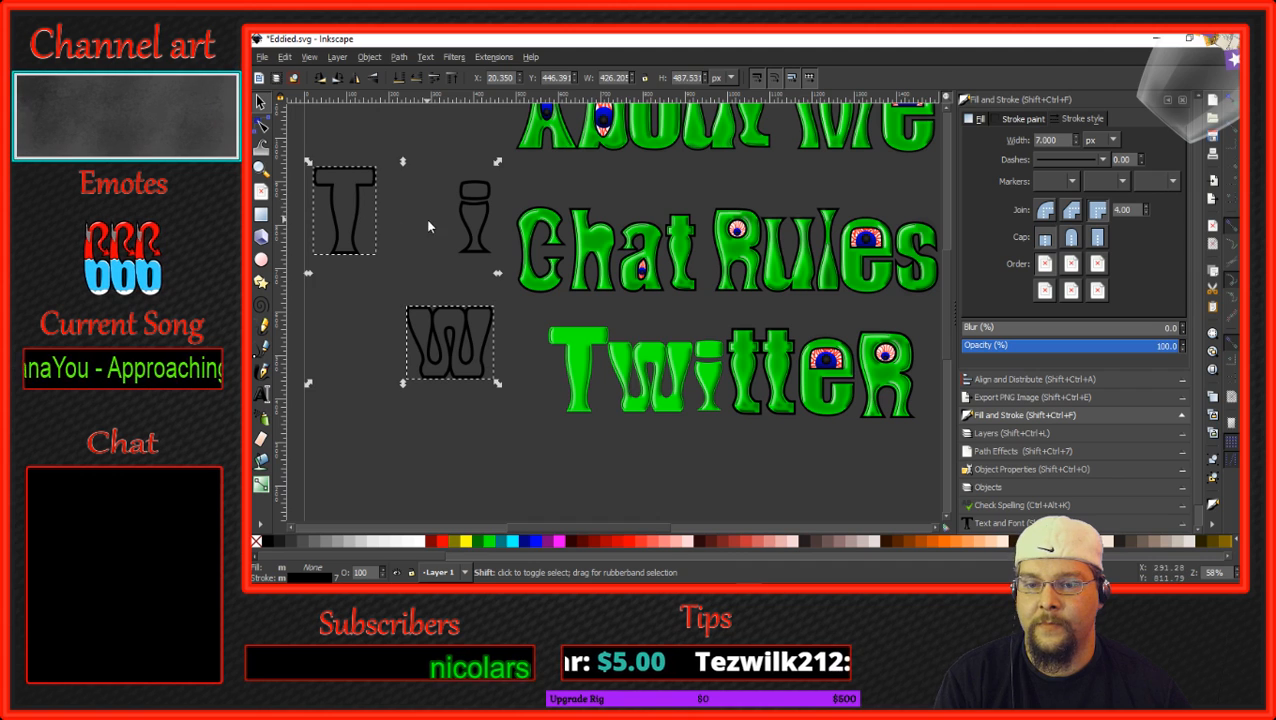
pyautogui.keyDown('shift'); pyautogui.click(460, 217); pyautogui.keyUp('shift')
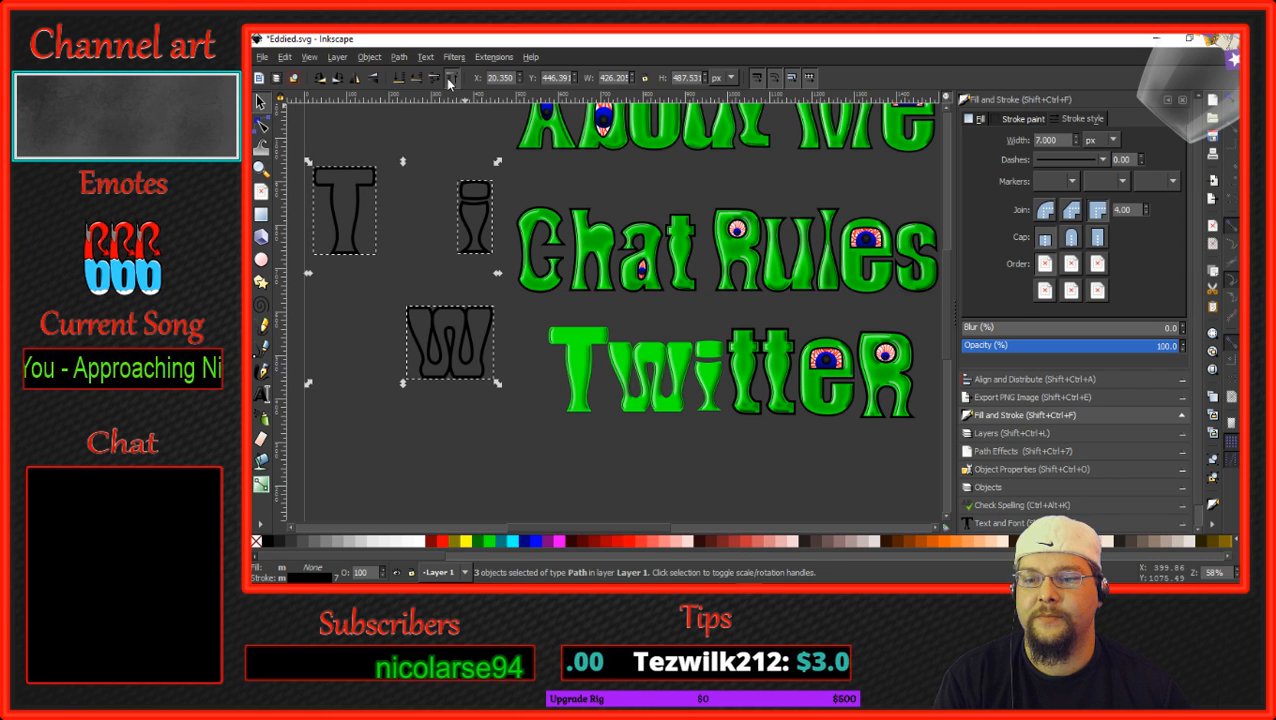
pyautogui.click(431, 252)
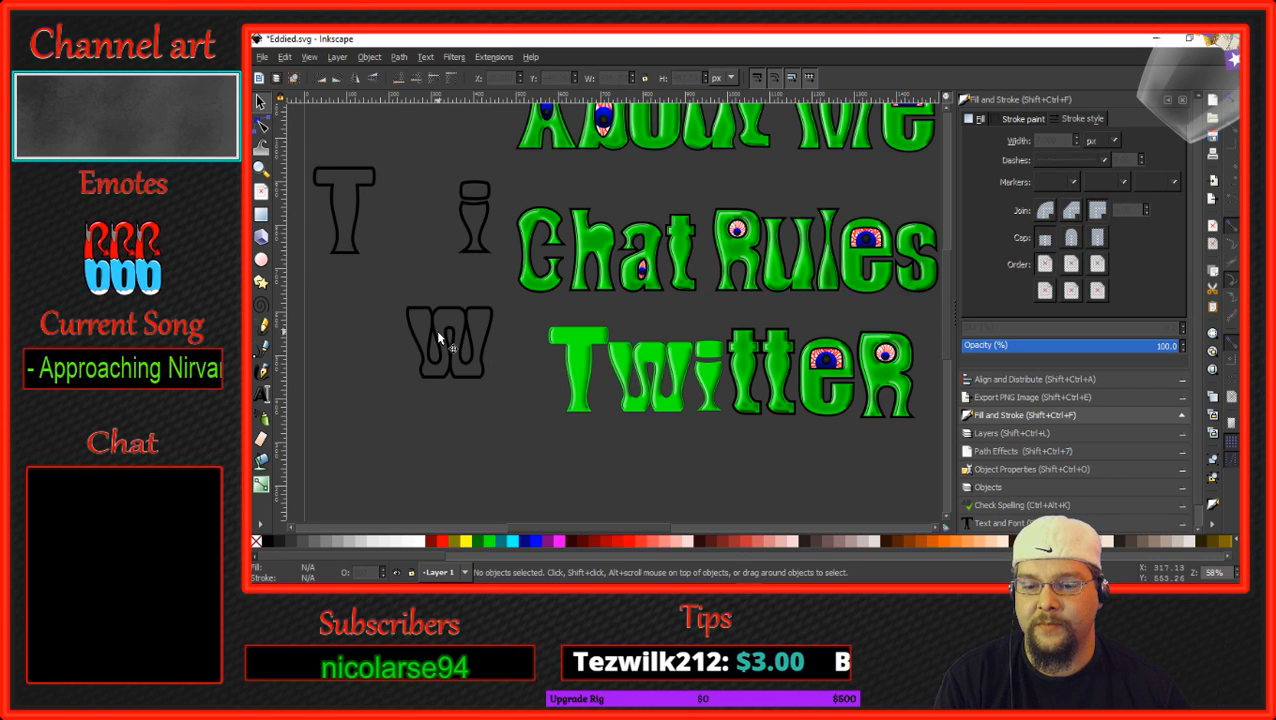
pyautogui.moveTo(438, 343); pyautogui.dragTo(642, 380)
pyautogui.scroll(3, 642, 380)
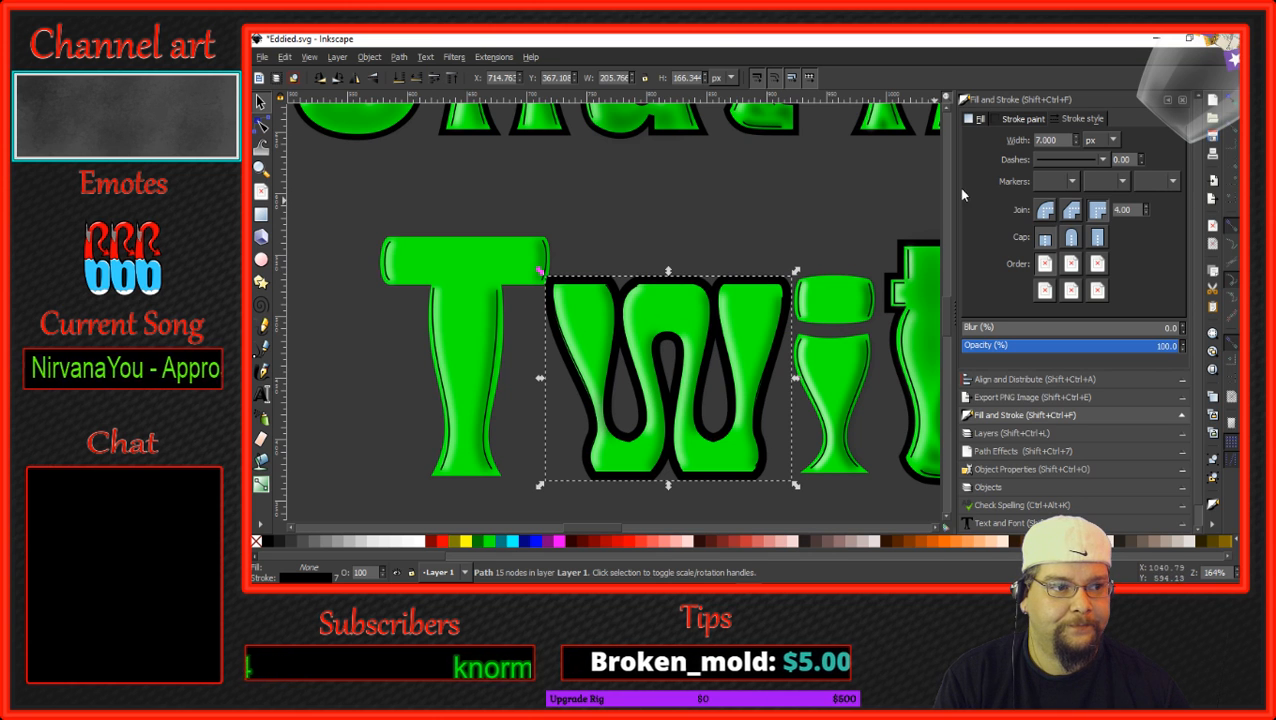
pyautogui.moveTo(684, 354); pyautogui.dragTo(538, 333)
pyautogui.scroll(-3, 508, 363)
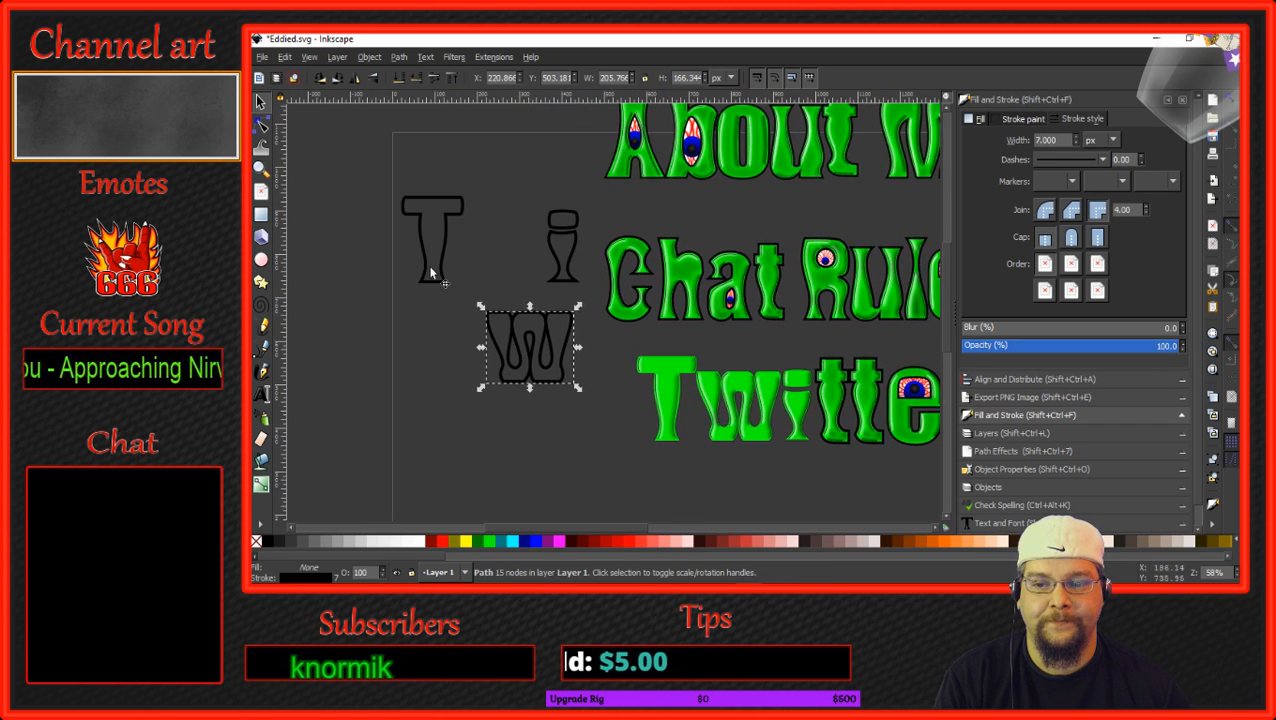
# Delete the three spare outlines of "T", "w" and "i" beside the titles.
pyautogui.click(422, 270)
pyautogui.click(426, 274)
pyautogui.keyDown('shift'); pyautogui.click(564, 247); pyautogui.keyUp('shift')
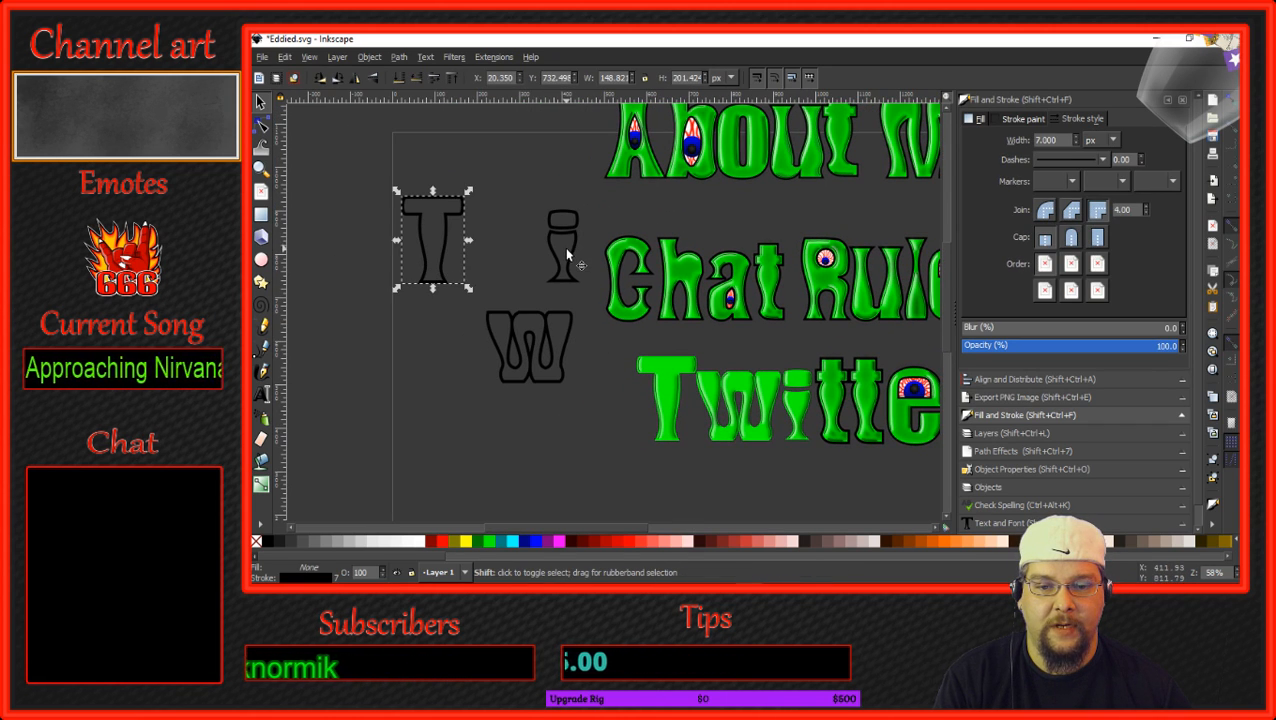
pyautogui.keyDown('shift'); pyautogui.click(557, 325); pyautogui.keyUp('shift')
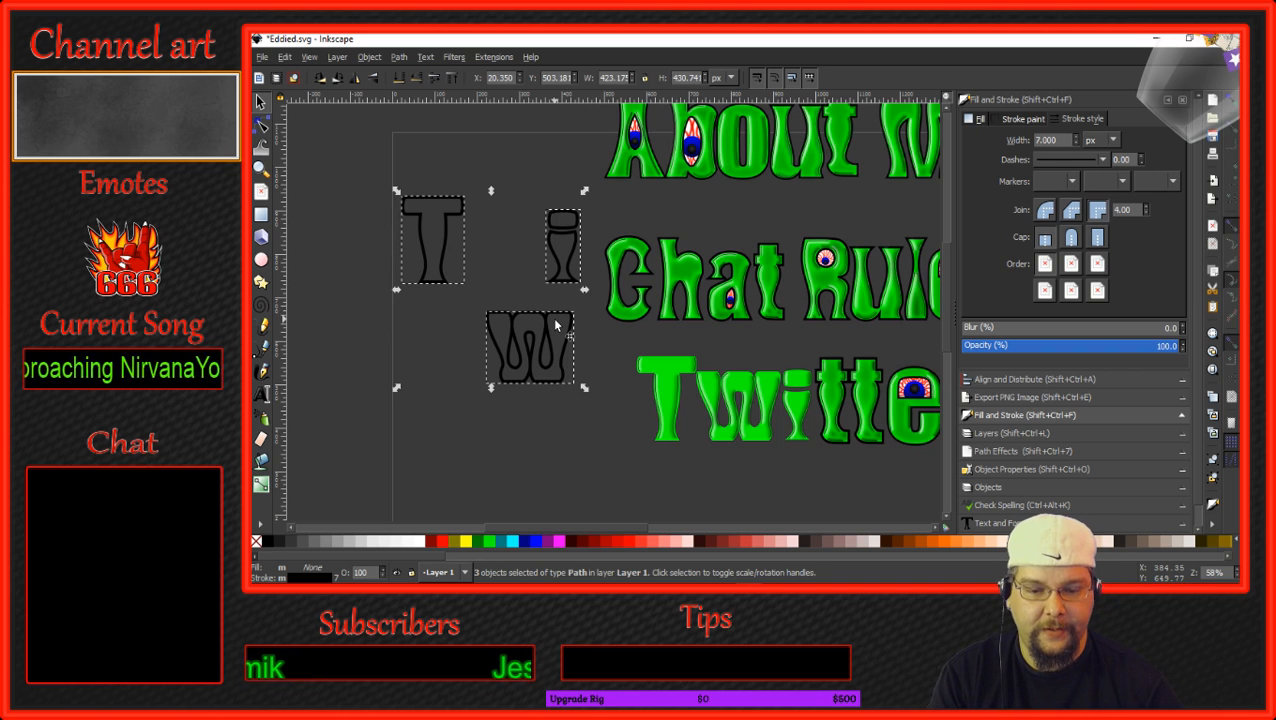
pyautogui.press('Delete')
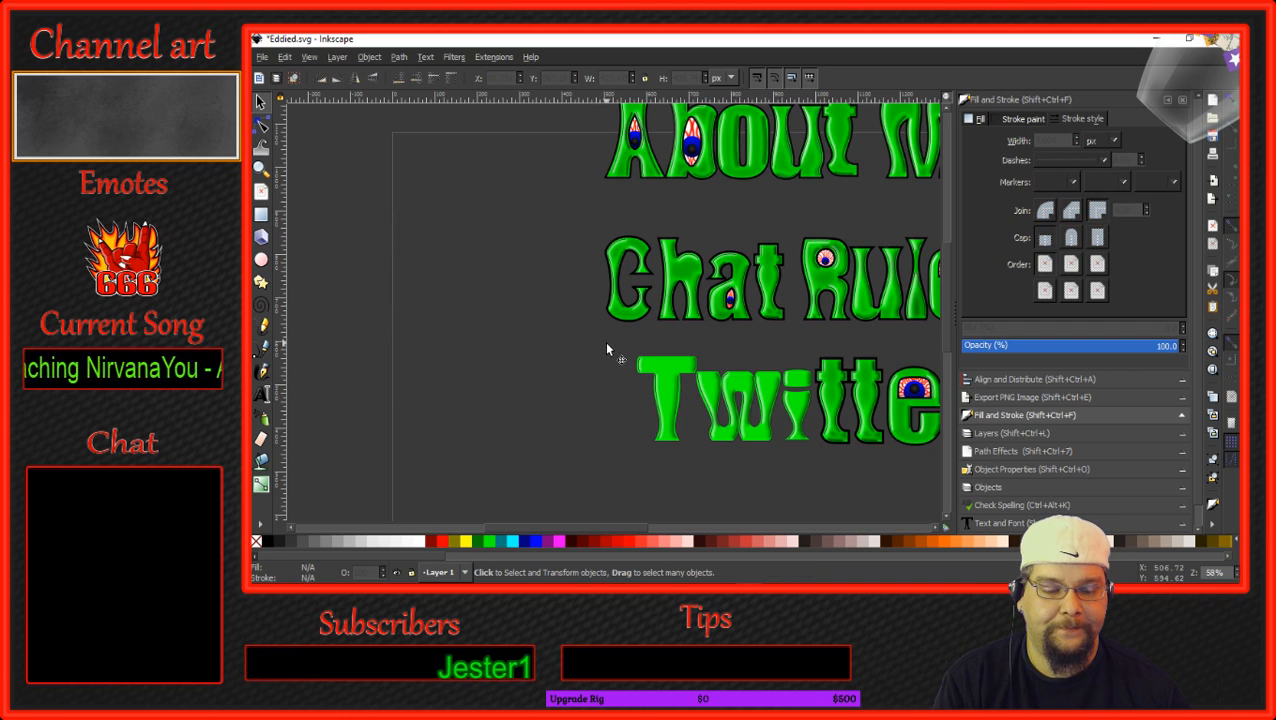
# Duplicate the green base shapes of the "T", "w" and "i" in the "Twitter" title.
pyautogui.moveTo(604, 341); pyautogui.dragTo(479, 250)
pyautogui.click(543, 283)
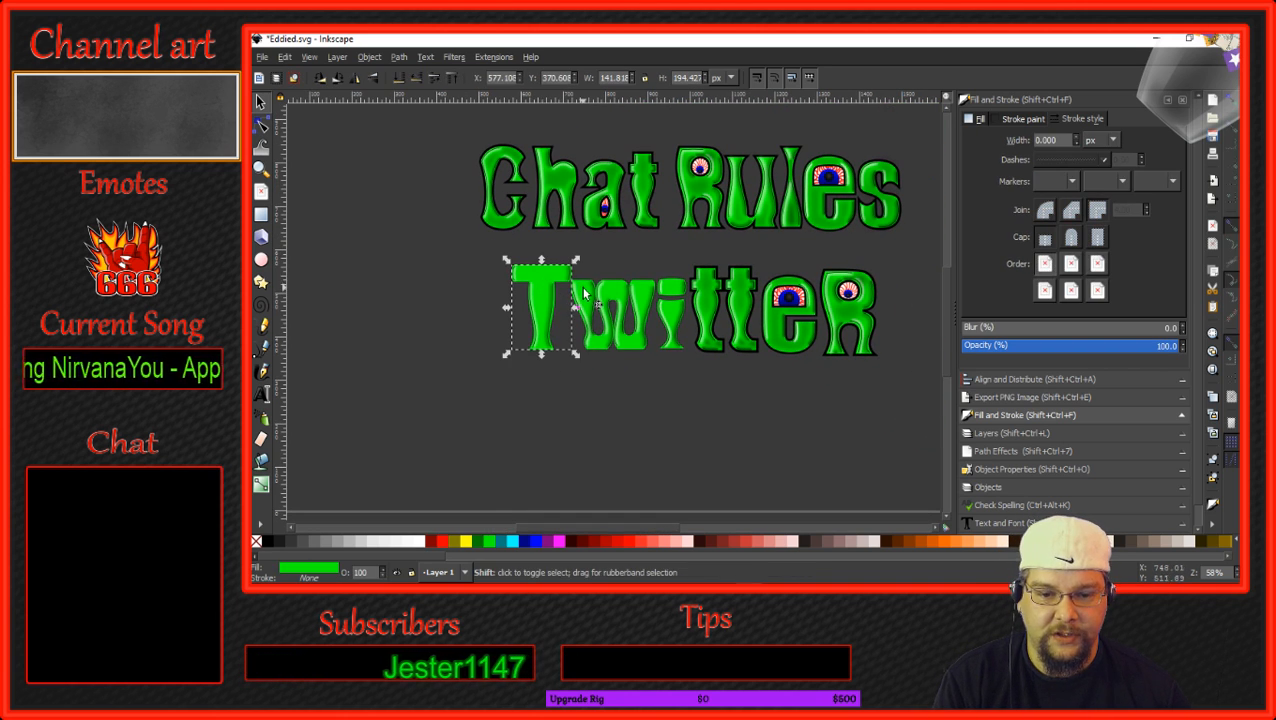
pyautogui.keyDown('shift'); pyautogui.click(595, 300); pyautogui.keyUp('shift')
pyautogui.keyDown('shift'); pyautogui.click(668, 300); pyautogui.keyUp('shift')
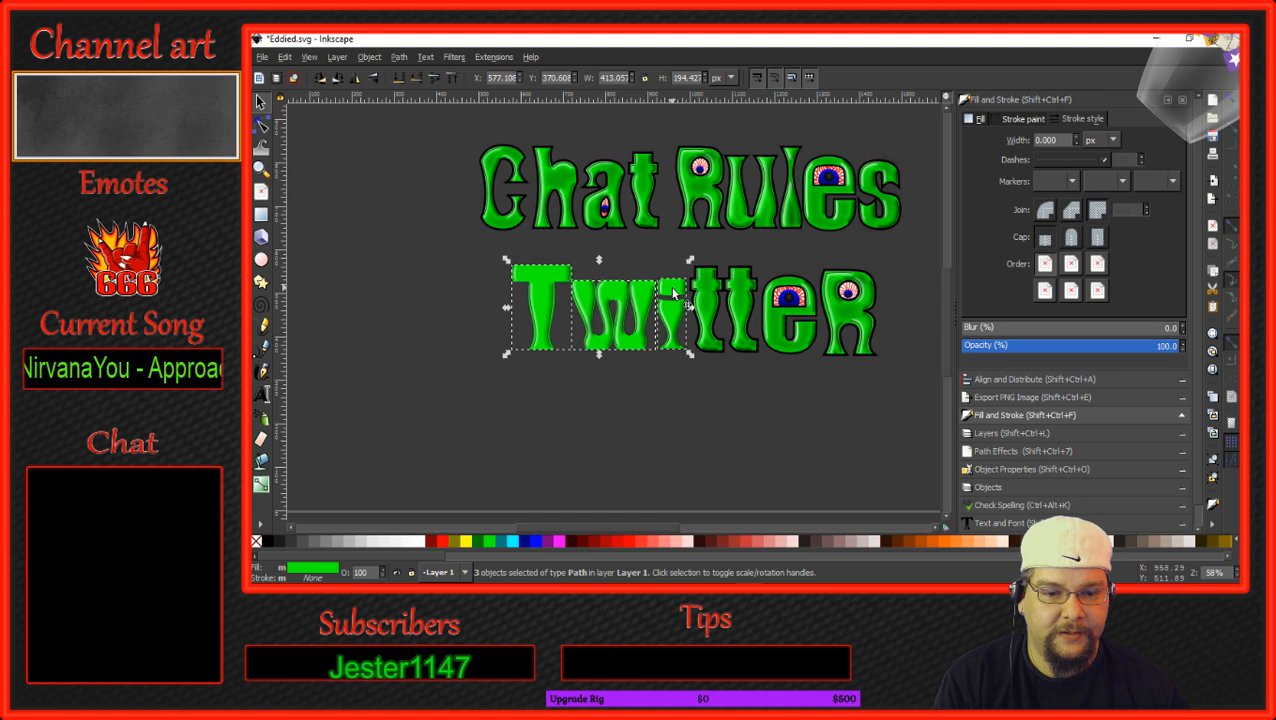
pyautogui.rightClick(671, 287)
pyautogui.click(714, 389)
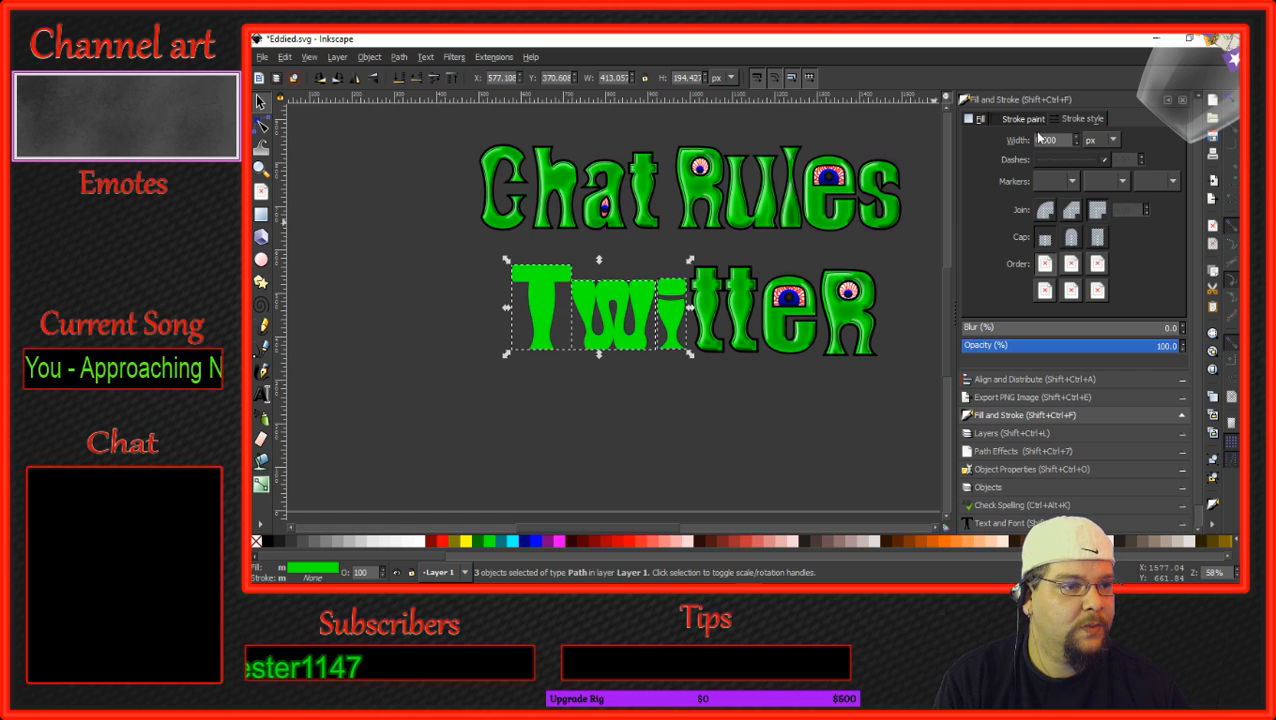
# Remove the fill from the duplicated letters, give them a flat black stroke and set the stroke unit to px.
pyautogui.click(978, 119)
pyautogui.click(976, 141)
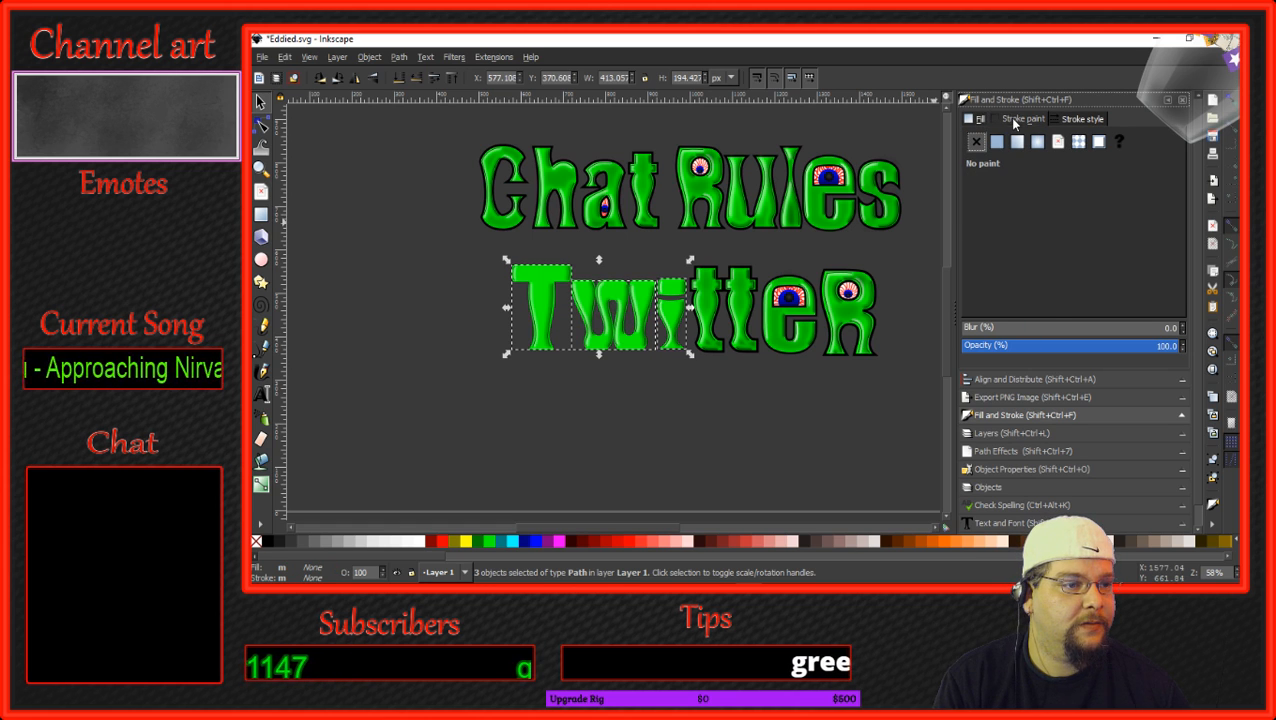
pyautogui.click(997, 142)
pyautogui.click(1074, 121)
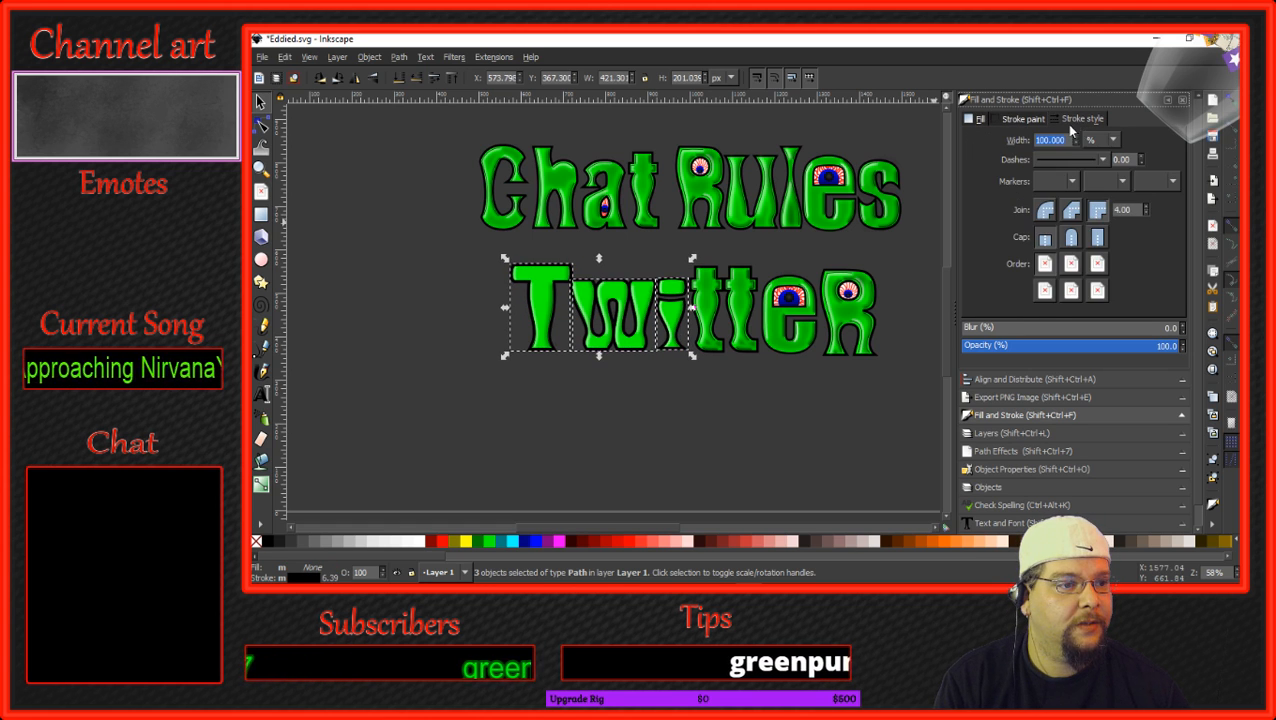
pyautogui.click(1106, 140)
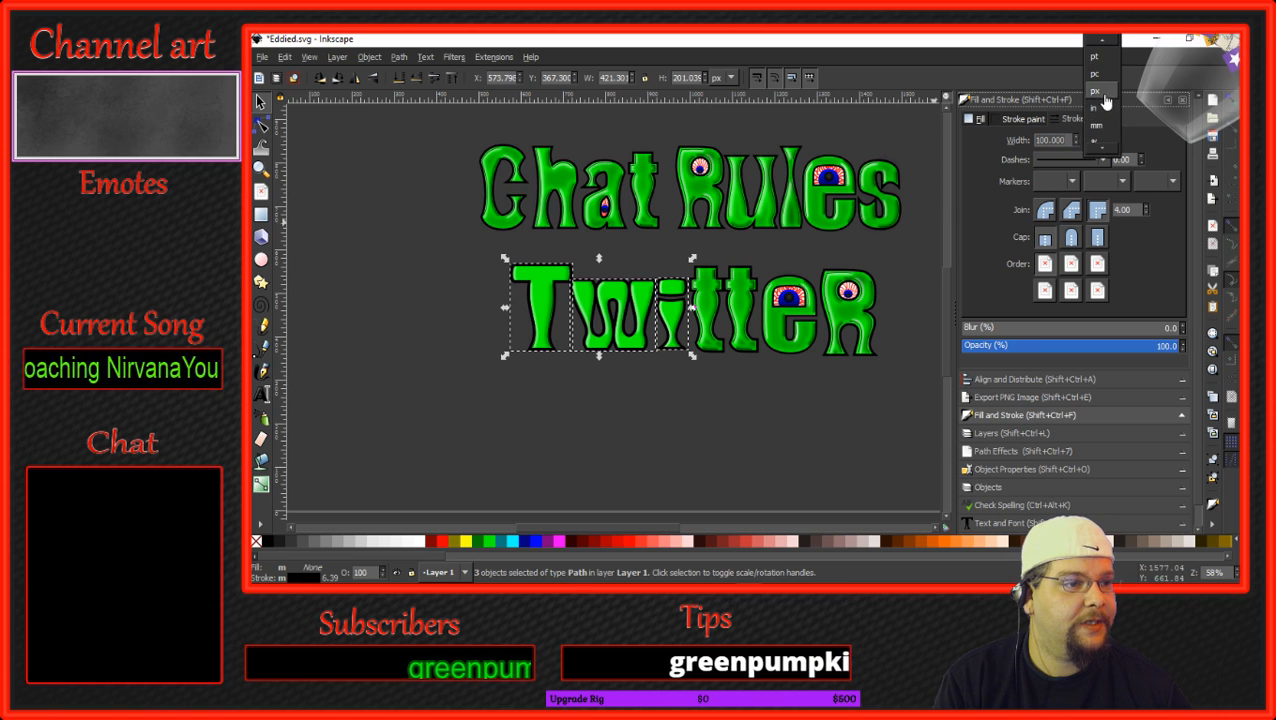
pyautogui.click(1098, 100)
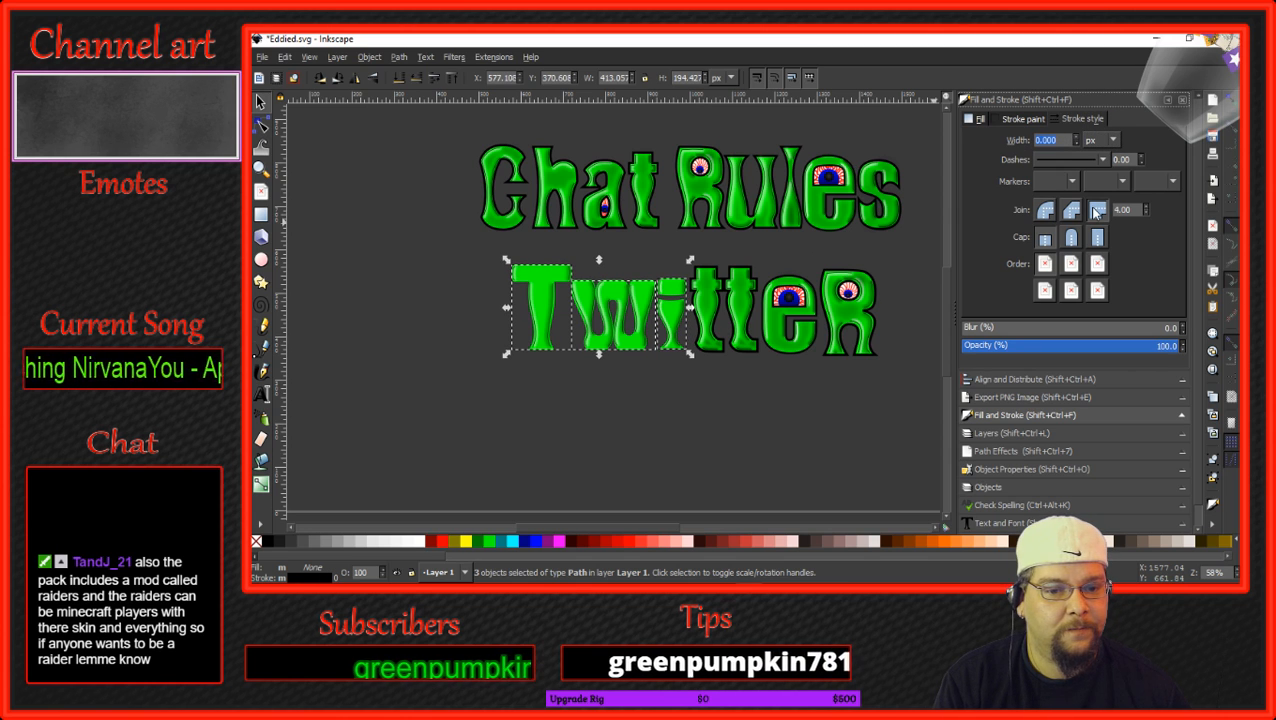
# Try stroke widths of 2 px and 5 px on the black outlines of "T", "w" and "i".
pyautogui.scroll(3, 680, 302)
pyautogui.scroll(1, 680, 302)
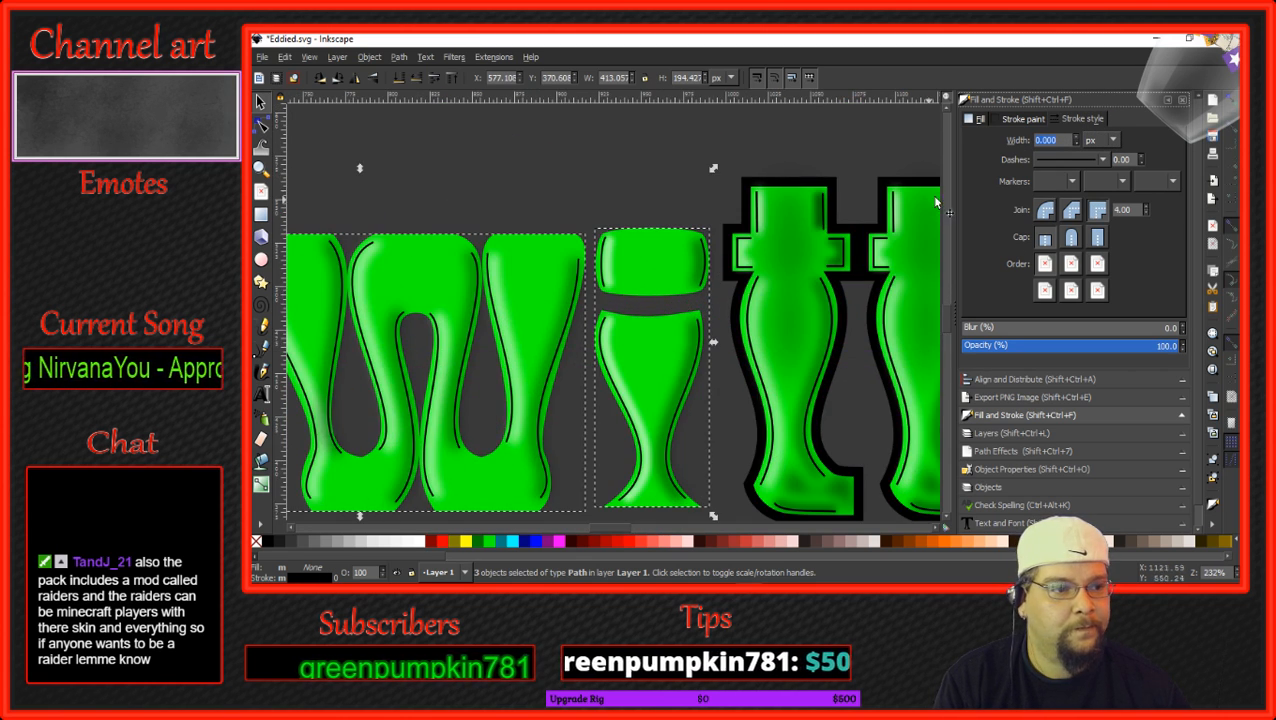
pyautogui.write('2')
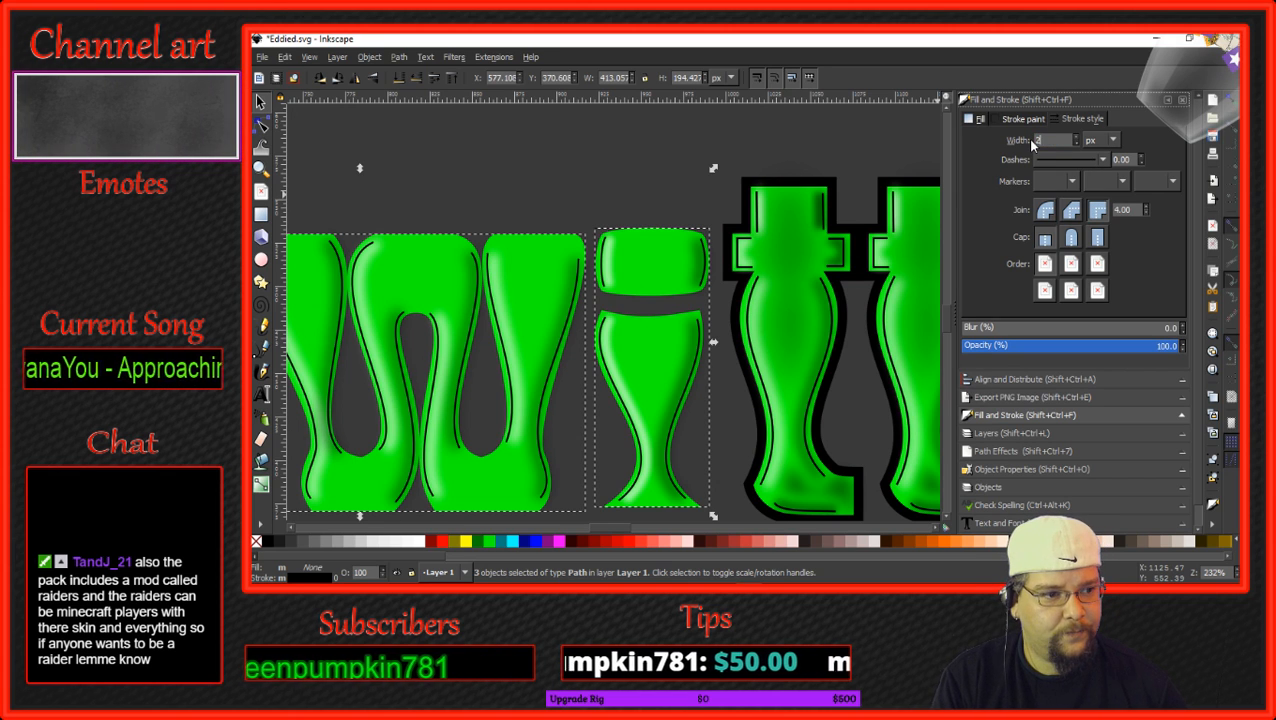
pyautogui.press('Return')
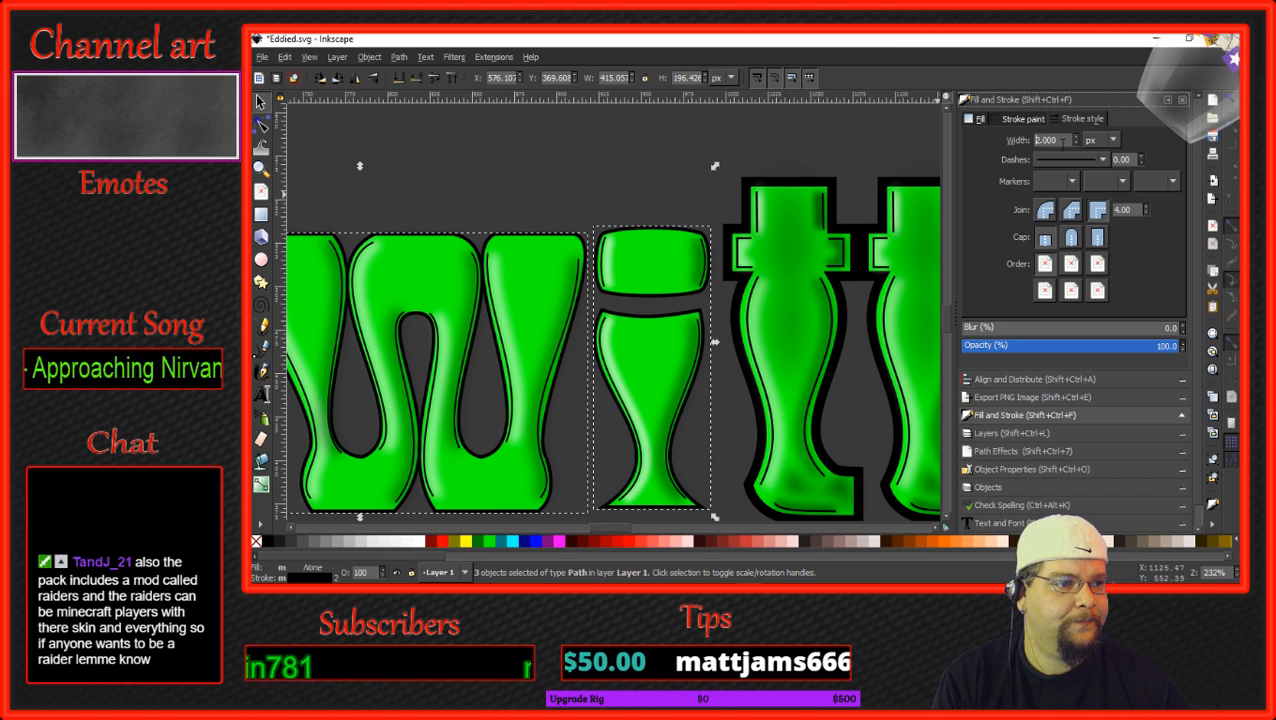
pyautogui.moveTo(1058, 142); pyautogui.dragTo(1021, 143)
pyautogui.press('Return')
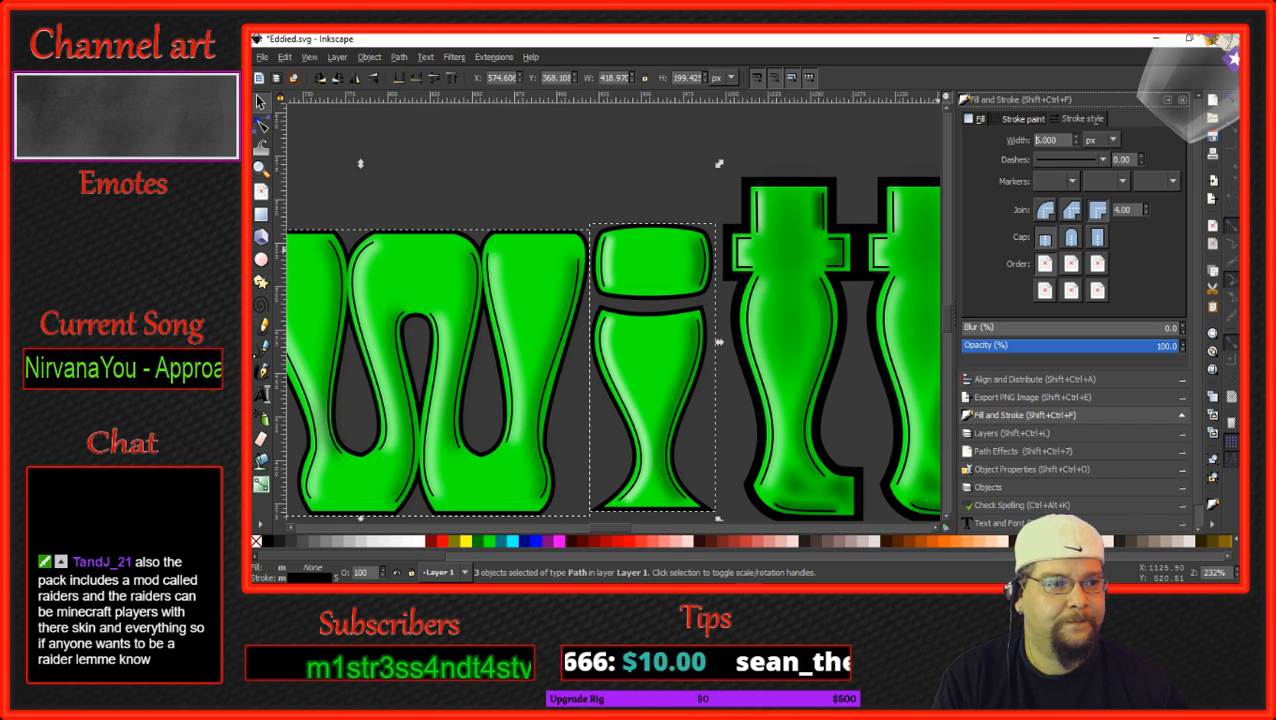
# Set the stroke width of the "T", "w" and "i" outlines to 8 px and deselect them.
pyautogui.moveTo(1057, 140); pyautogui.dragTo(1028, 143)
pyautogui.write('8')
pyautogui.press('Return')
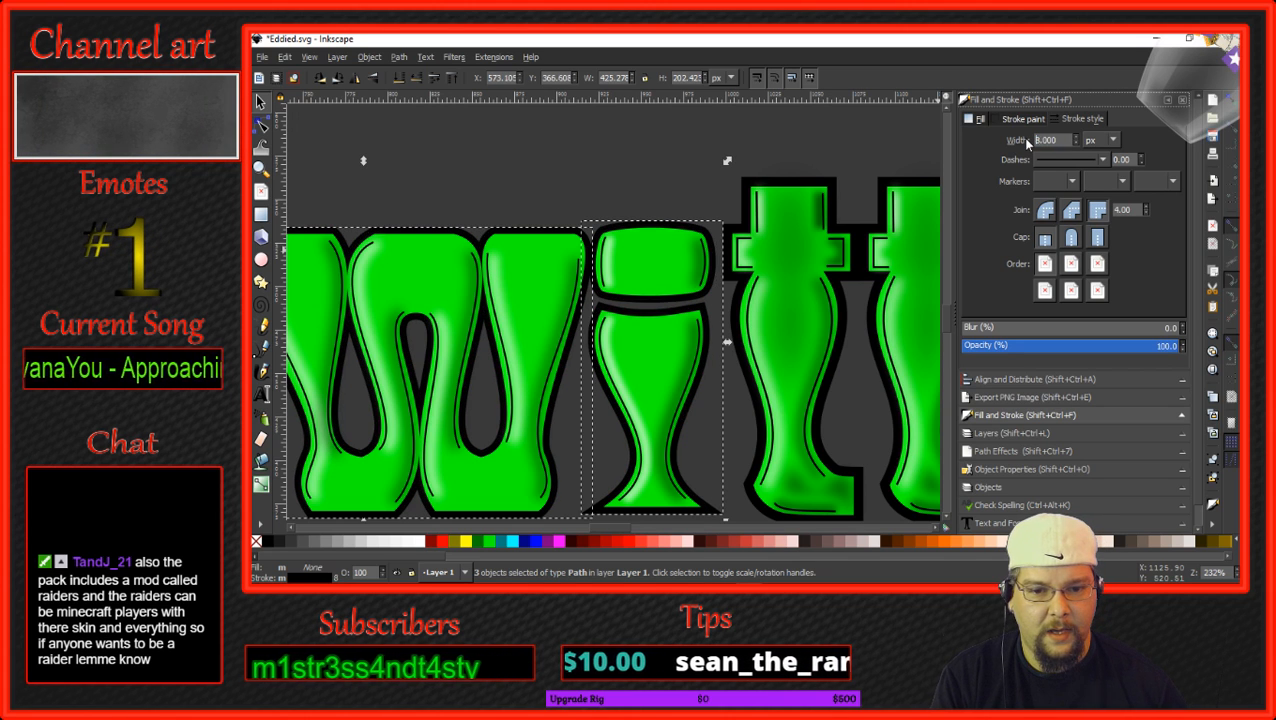
pyautogui.scroll(-3, 797, 309)
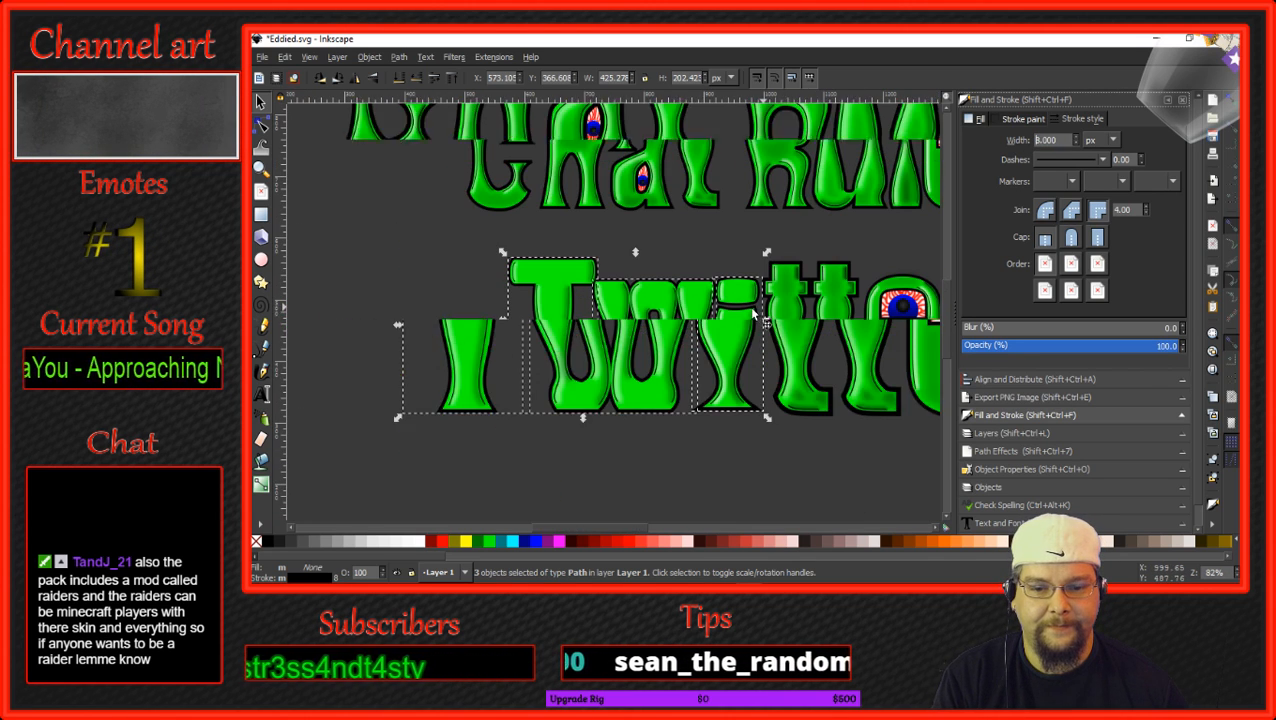
pyautogui.click(573, 412)
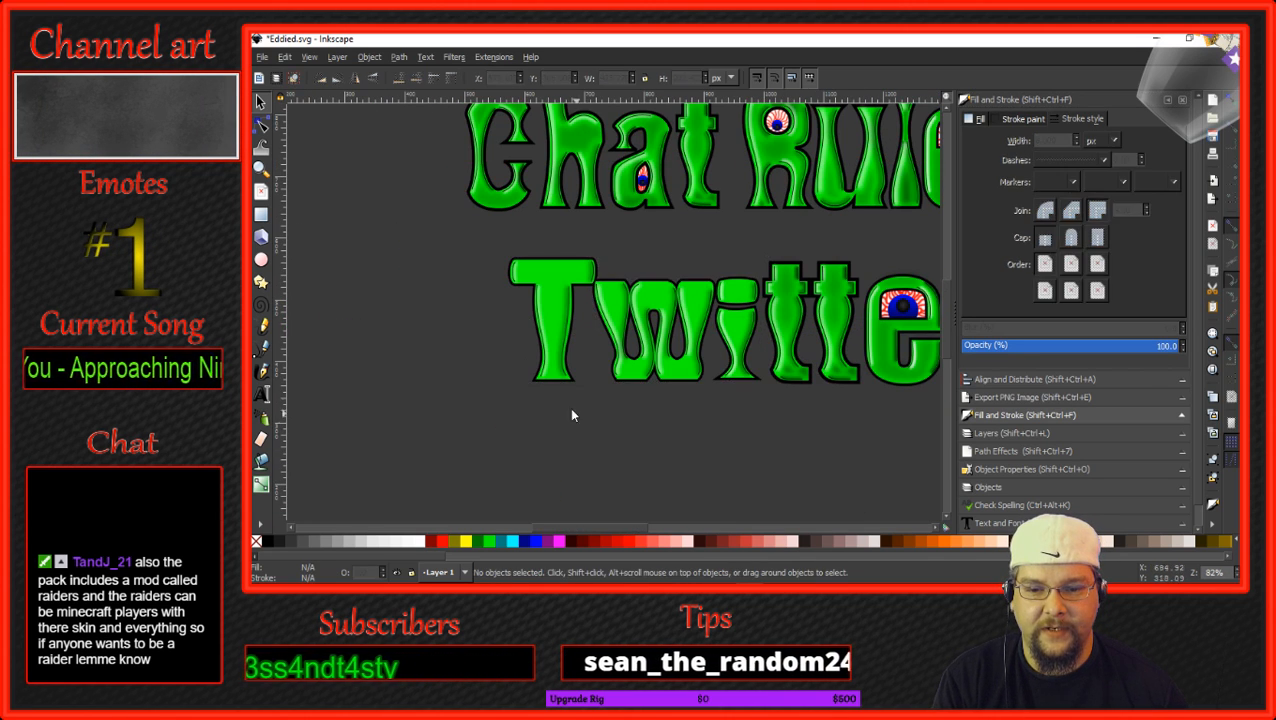
# Bucket-fill the unshaded centre of the "T" with flat black, using no stroke and 100% opacity.
pyautogui.click(261, 461)
pyautogui.click(551, 280)
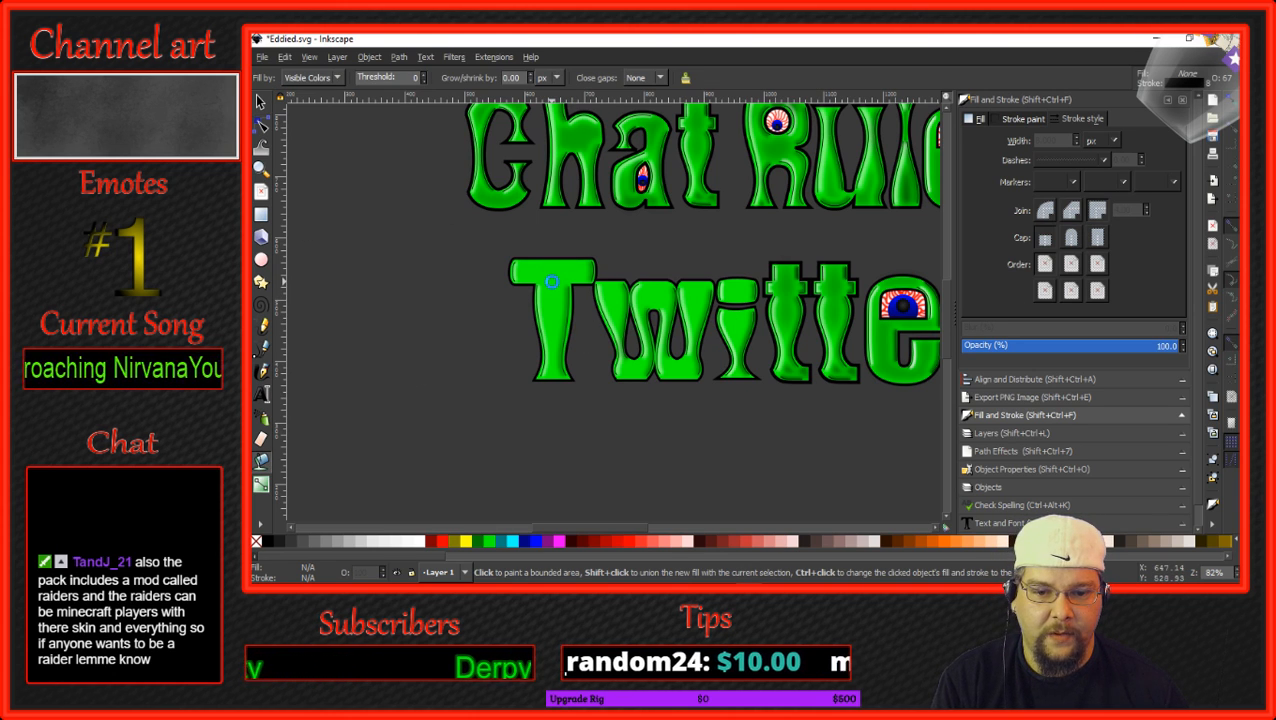
pyautogui.click(1040, 116)
pyautogui.click(978, 142)
pyautogui.click(980, 119)
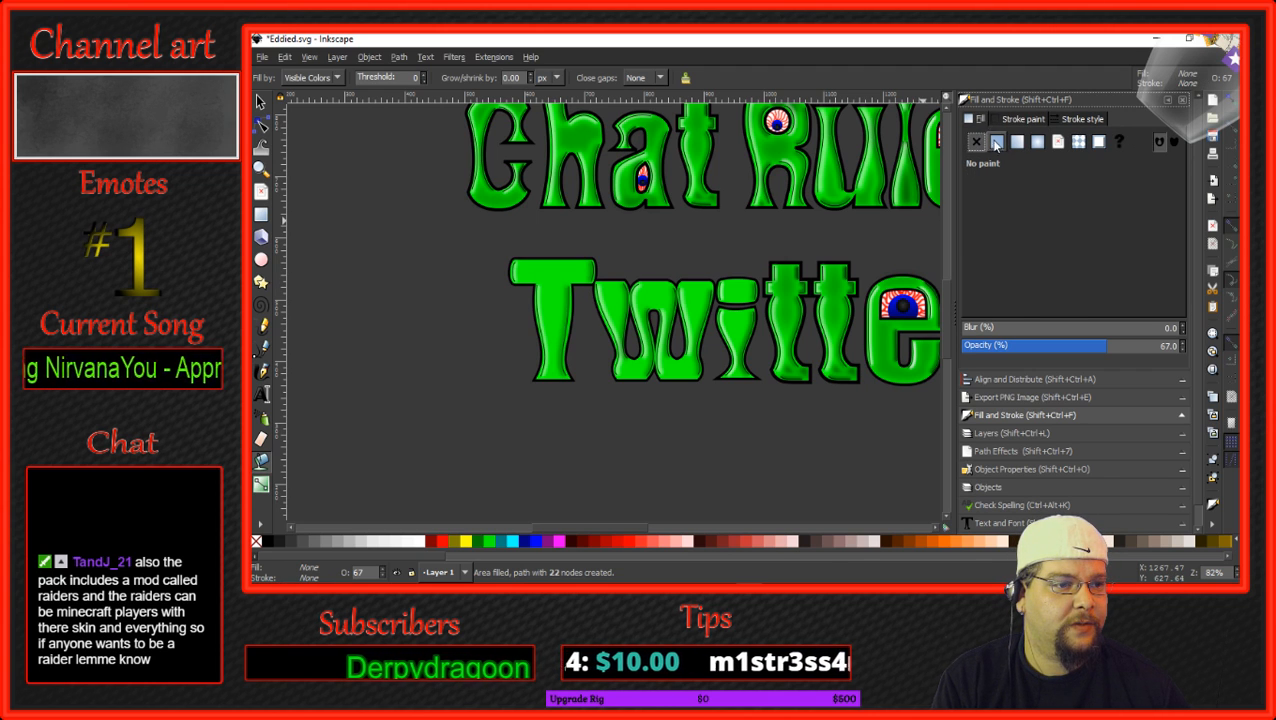
pyautogui.click(996, 142)
pyautogui.moveTo(1016, 229); pyautogui.dragTo(975, 232)
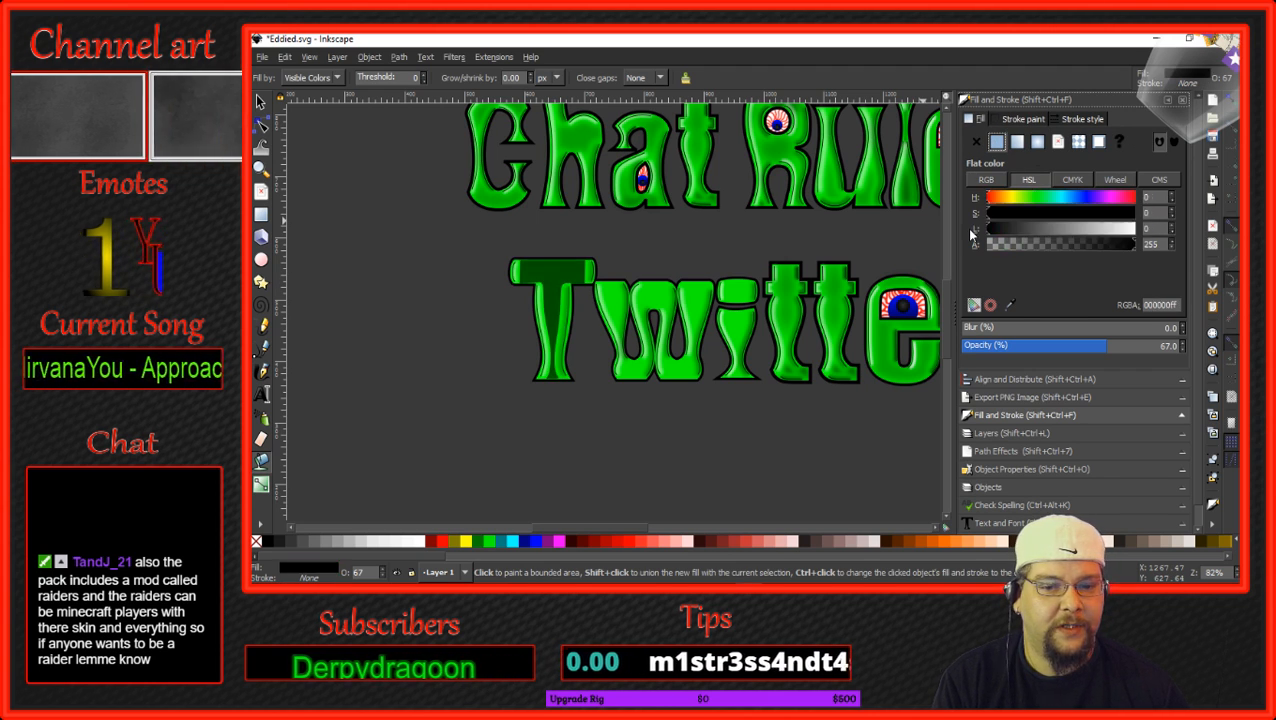
pyautogui.moveTo(1131, 347); pyautogui.dragTo(1180, 346)
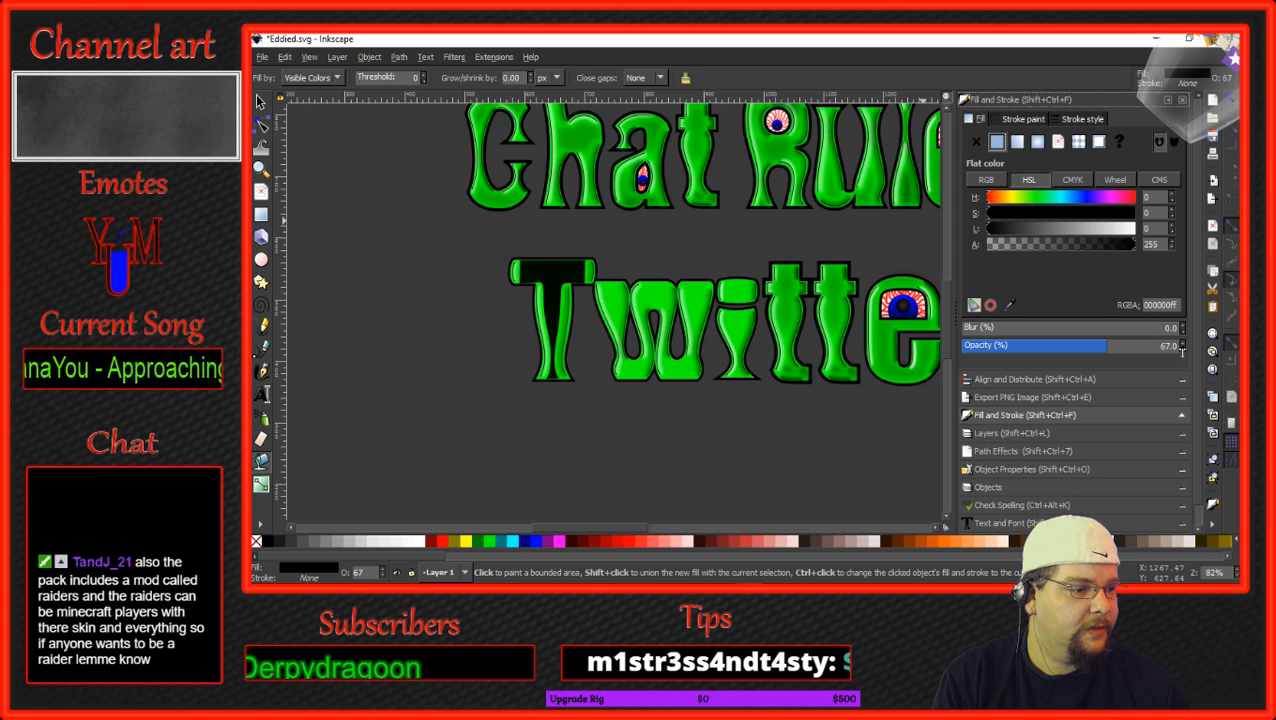
# Bucket-fill the unshaded green areas of the "w" and the "i" with the same black.
pyautogui.click(612, 294)
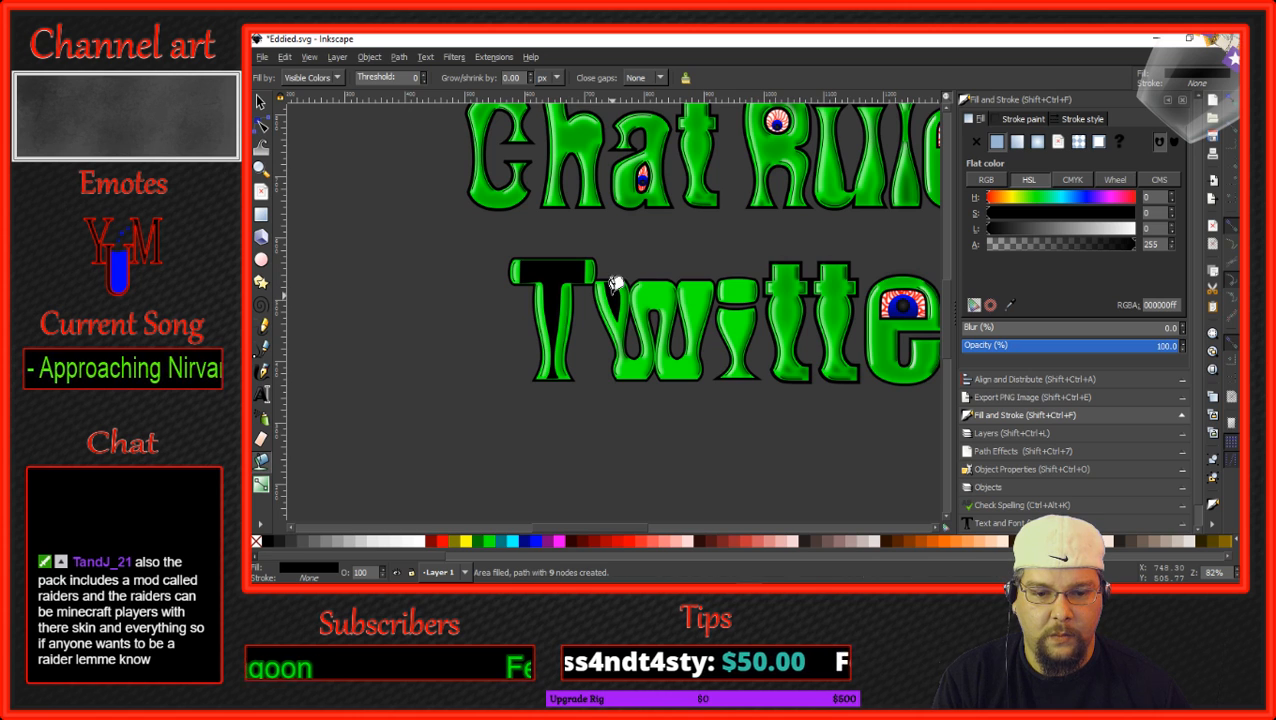
pyautogui.click(644, 362)
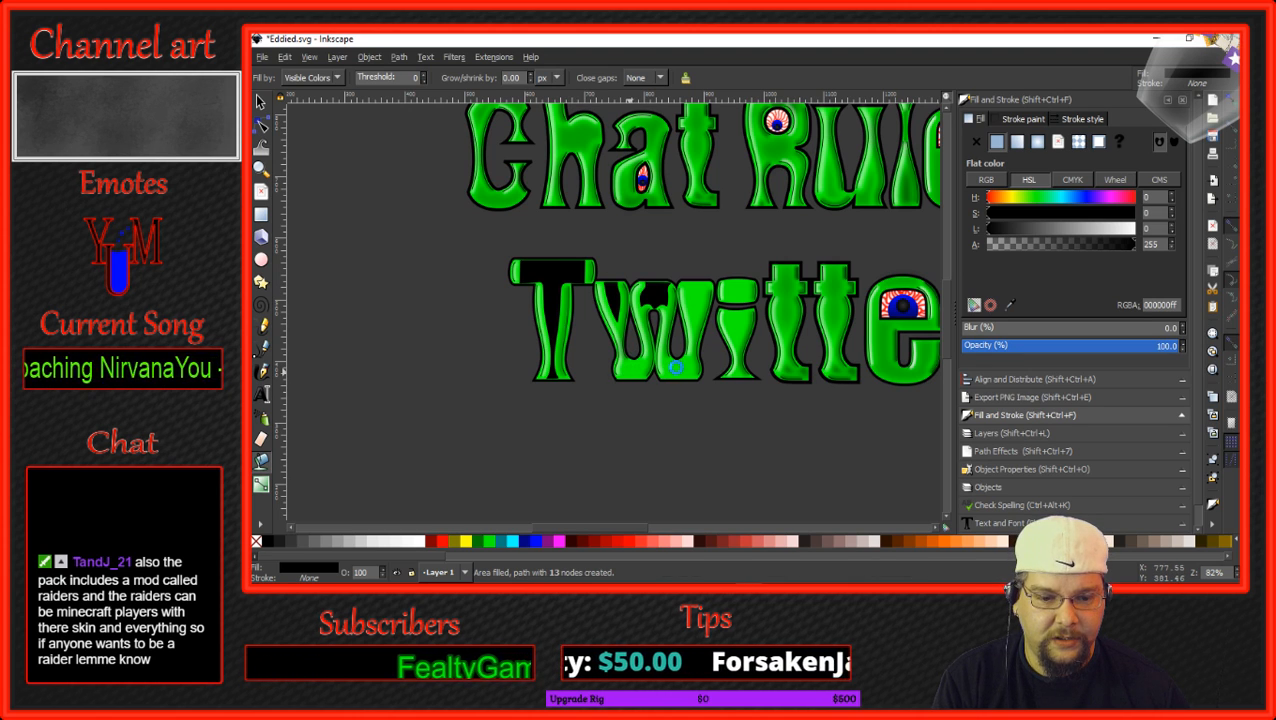
pyautogui.click(674, 366)
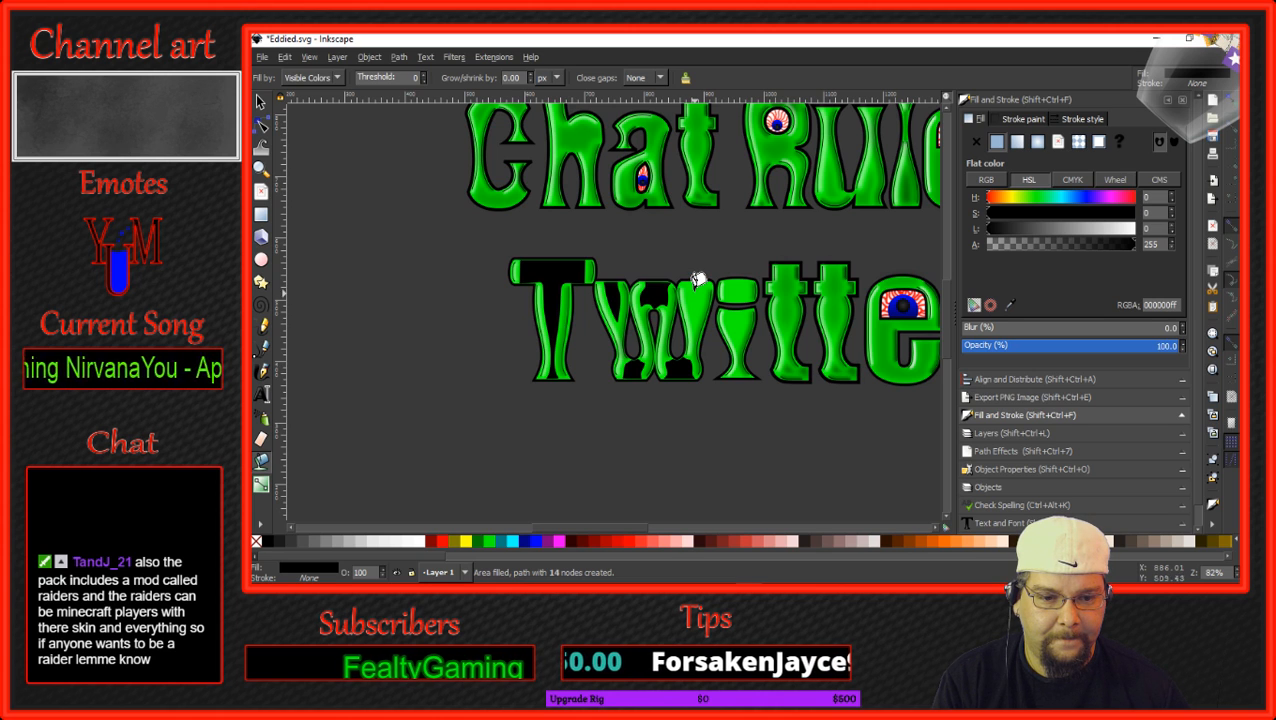
pyautogui.click(738, 275)
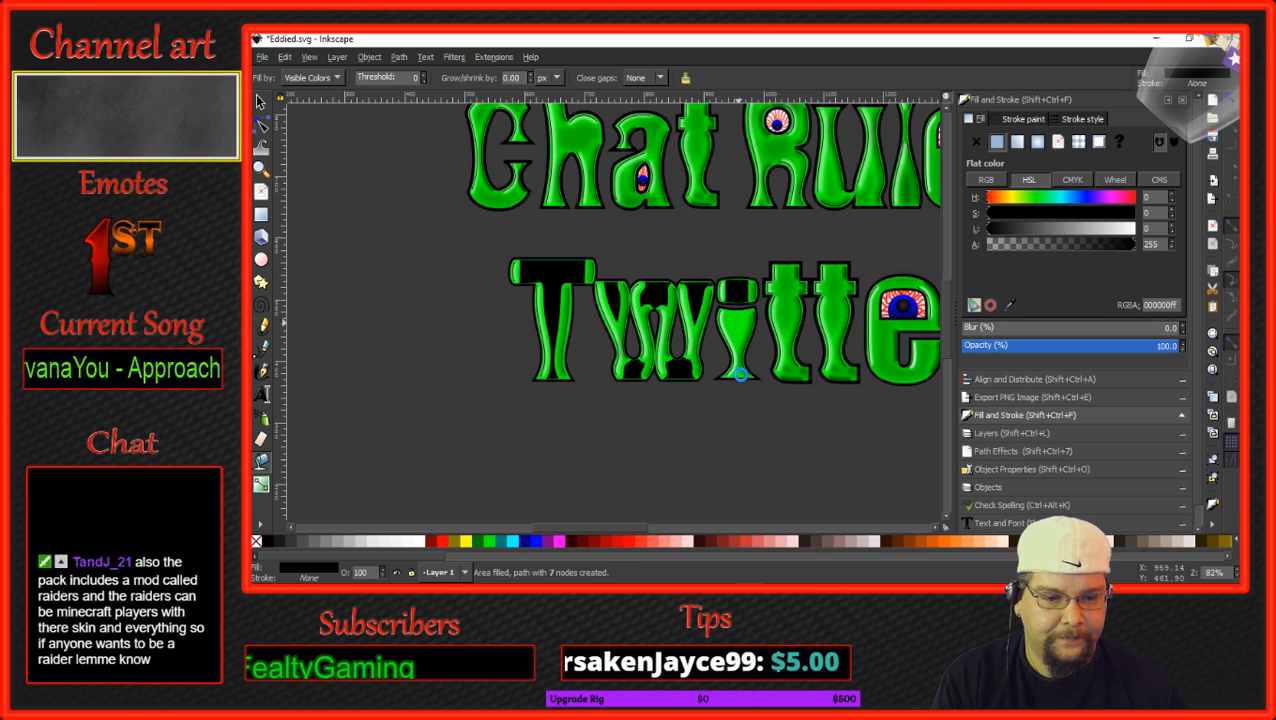
pyautogui.click(740, 358)
pyautogui.keyDown('ctrl'); pyautogui.scroll(4, 736, 358); pyautogui.keyUp('ctrl')
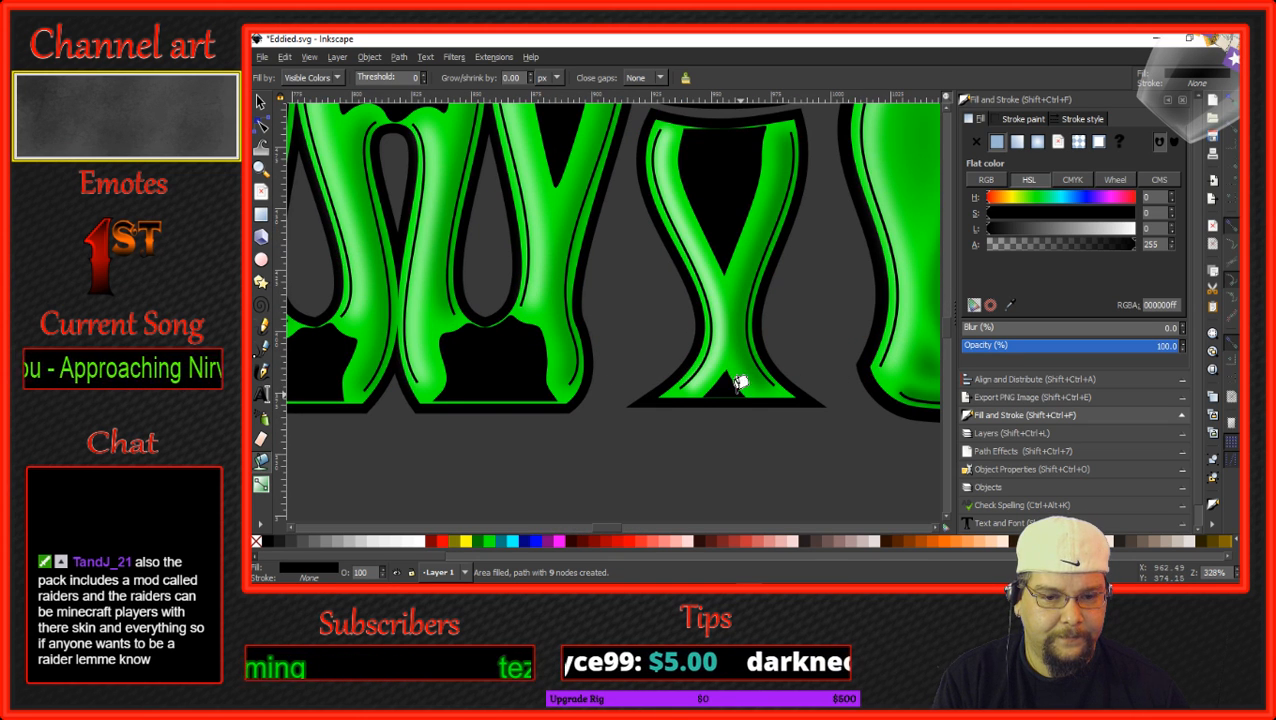
pyautogui.keyDown('ctrl'); pyautogui.scroll(-3, 720, 379); pyautogui.keyUp('ctrl')
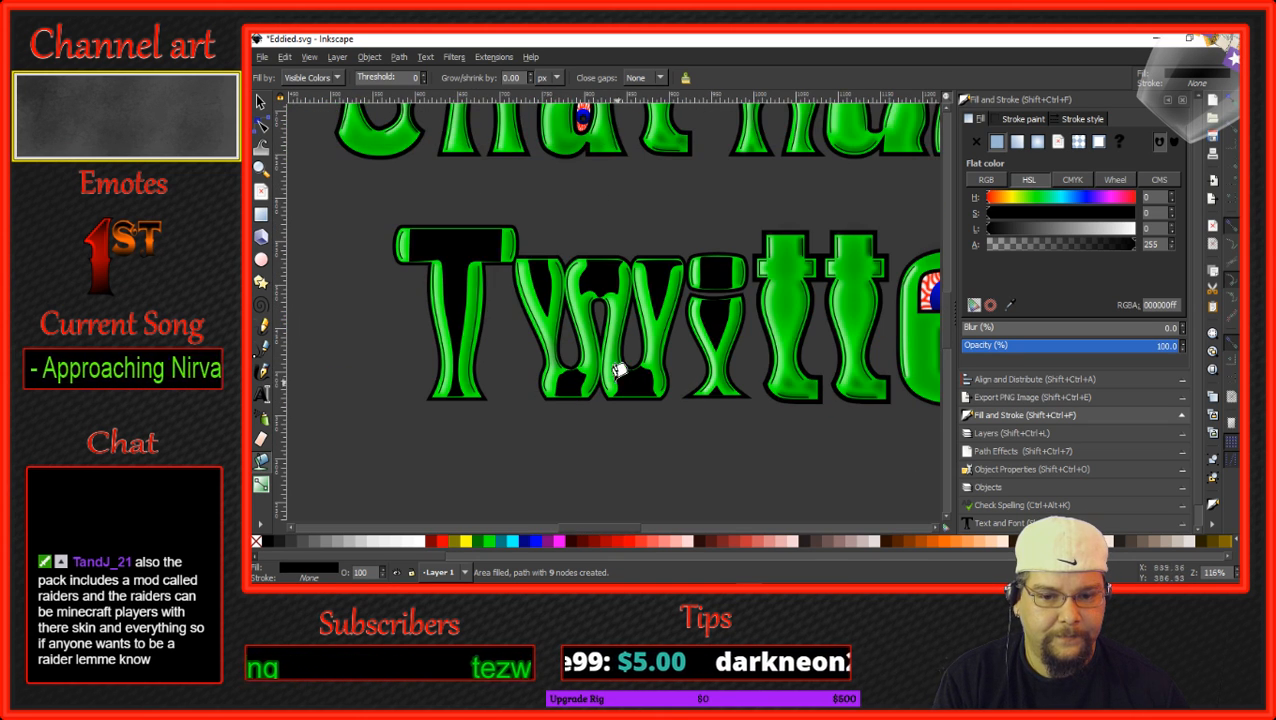
pyautogui.click(260, 102)
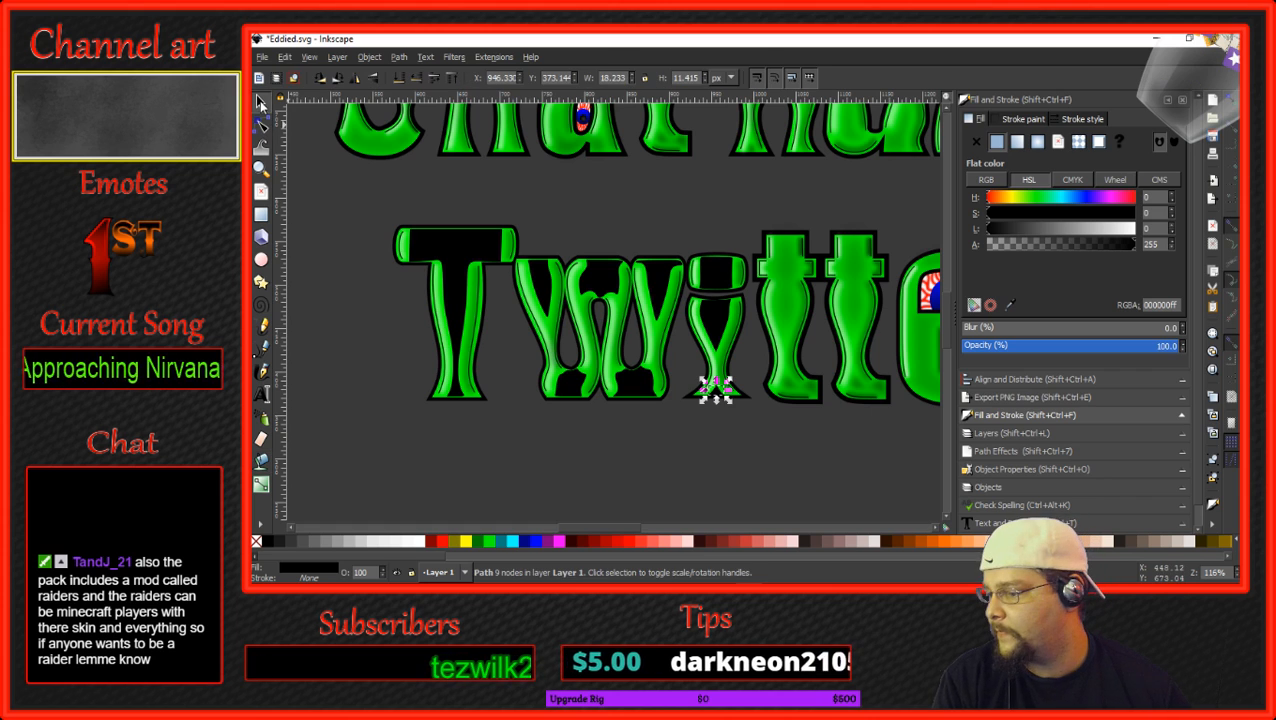
# Select all nine flat black inner fills of the "T", "w" and "i", blur them by 6%, and deselect them.
pyautogui.click(430, 254)
pyautogui.keyDown('shift'); pyautogui.click(548, 292); pyautogui.keyUp('shift')
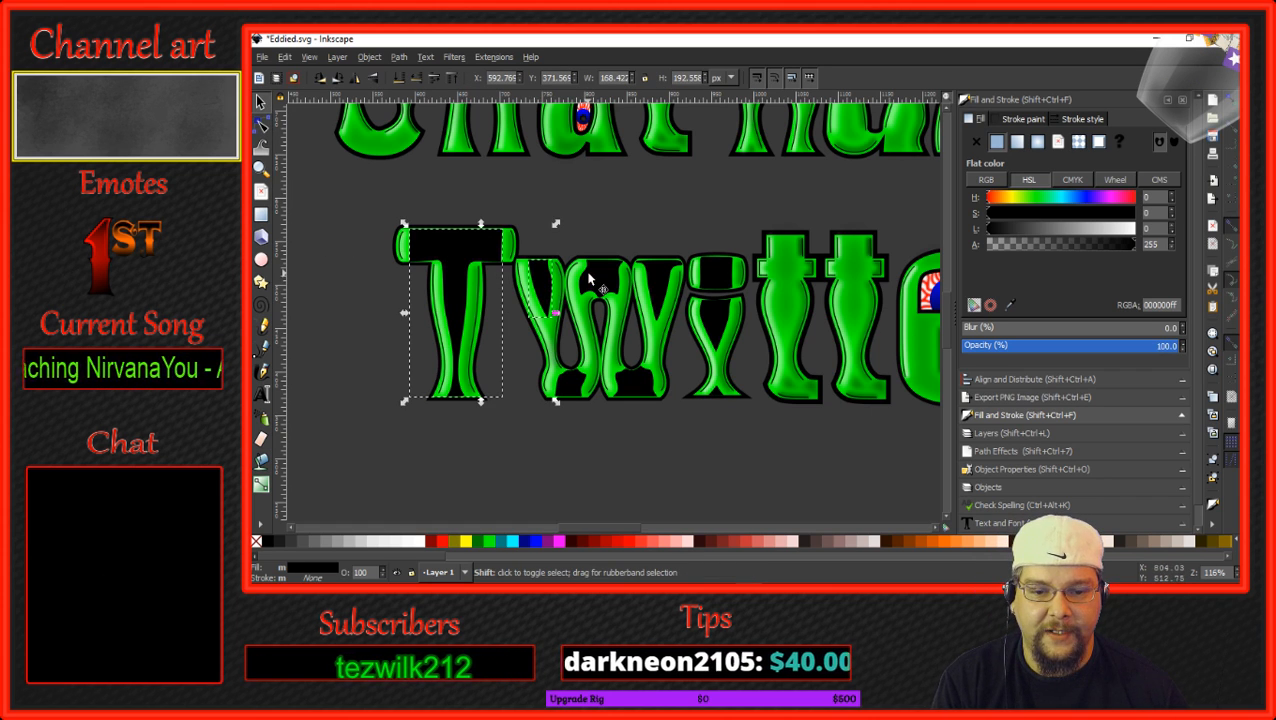
pyautogui.keyDown('shift'); pyautogui.click(612, 282); pyautogui.keyUp('shift')
pyautogui.keyDown('shift'); pyautogui.click(656, 294); pyautogui.keyUp('shift')
pyautogui.keyDown('shift'); pyautogui.click(718, 282); pyautogui.keyUp('shift')
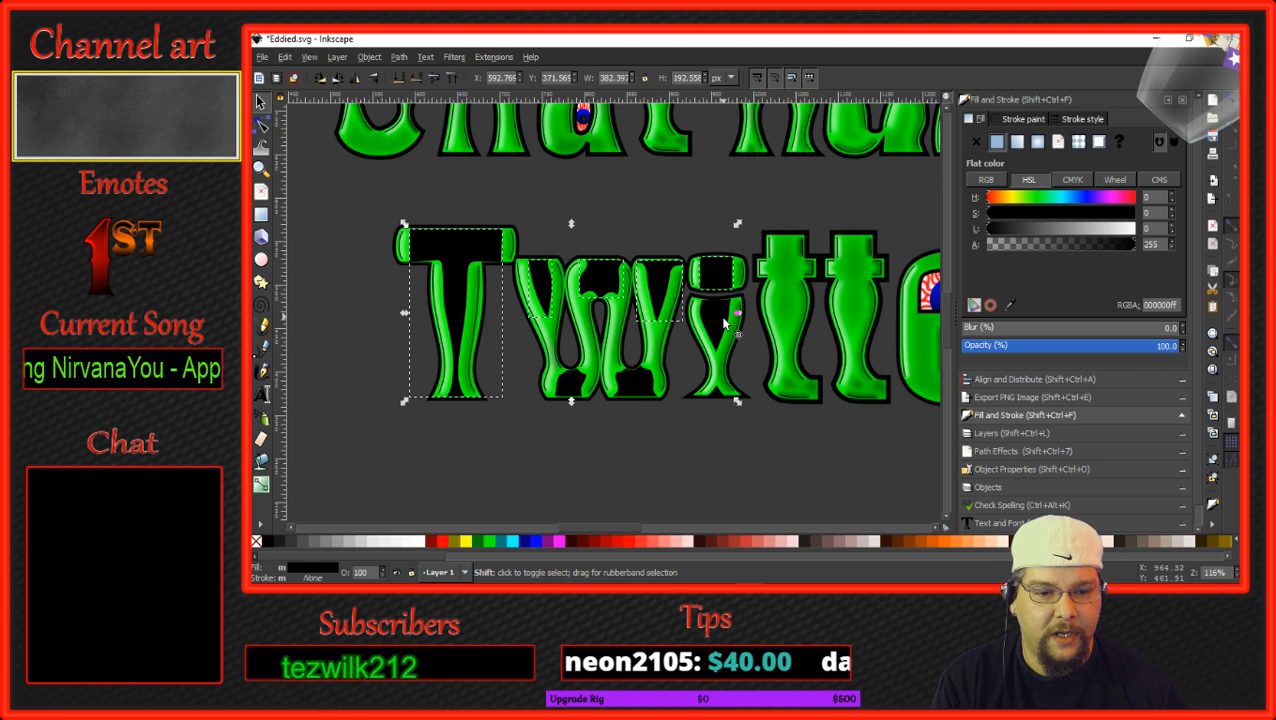
pyautogui.keyDown('shift'); pyautogui.click(726, 322); pyautogui.keyUp('shift')
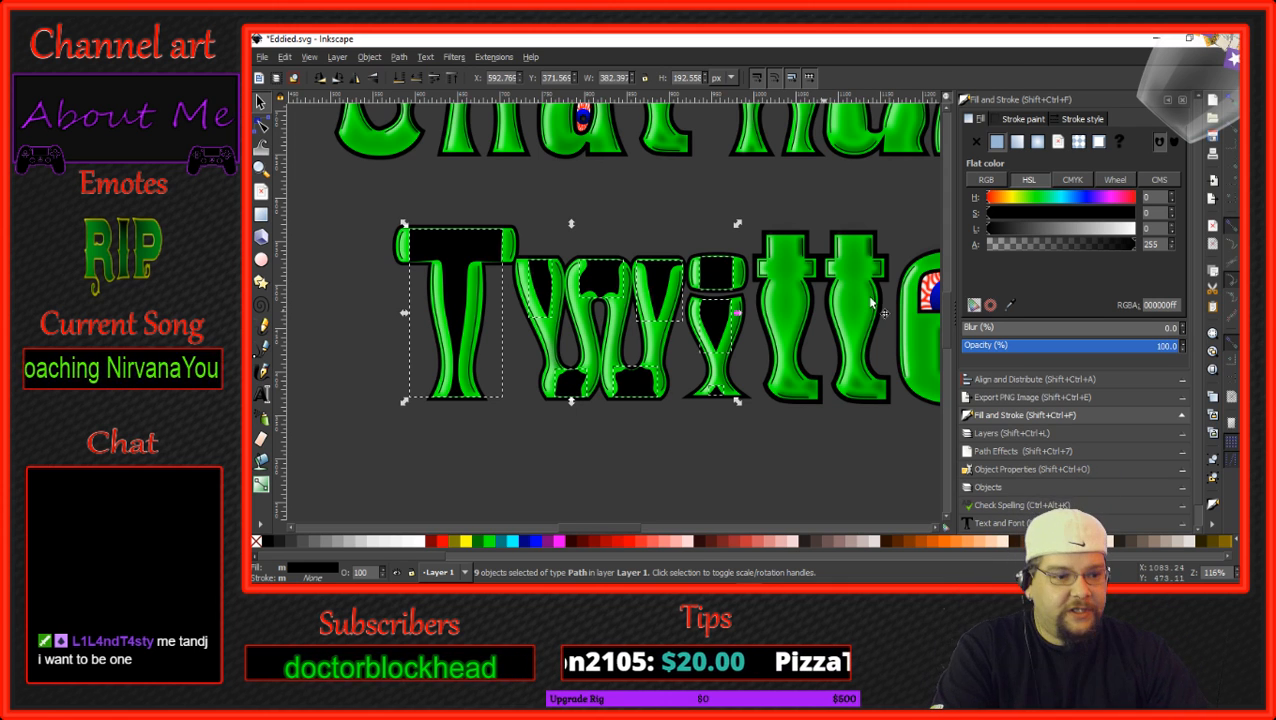
pyautogui.scroll(4, 1184, 328)
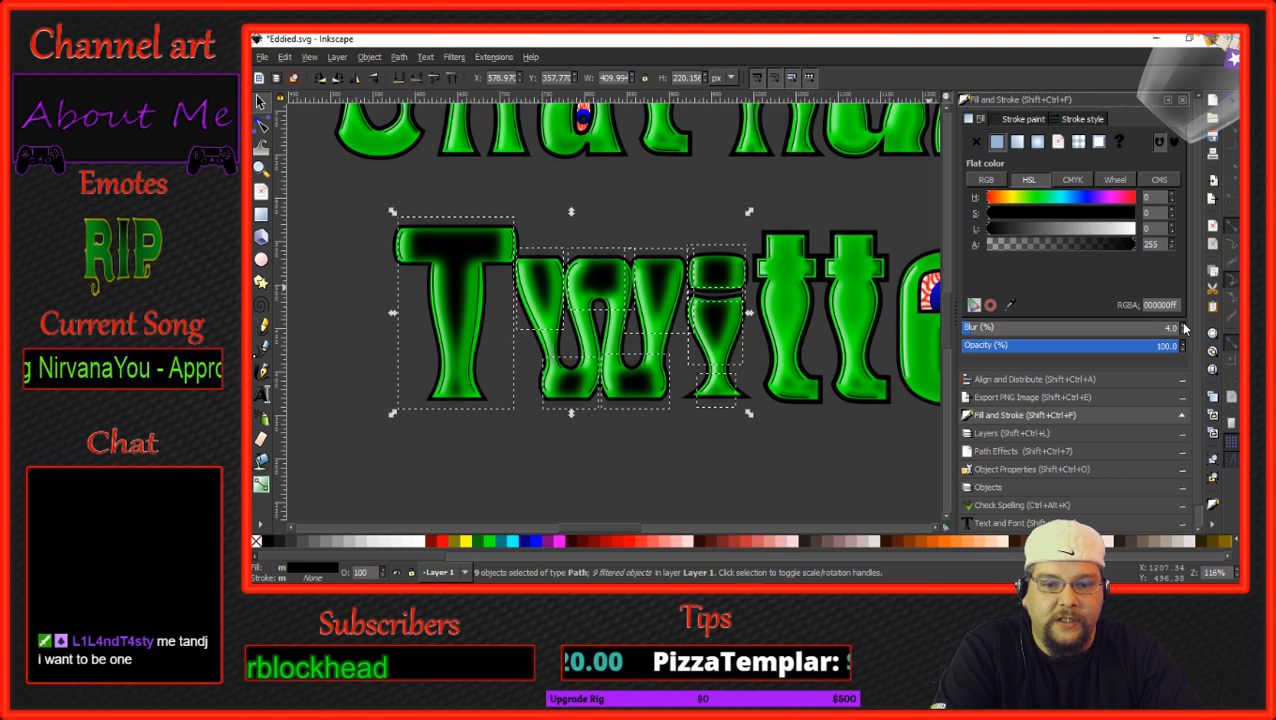
pyautogui.scroll(1, 1184, 328)
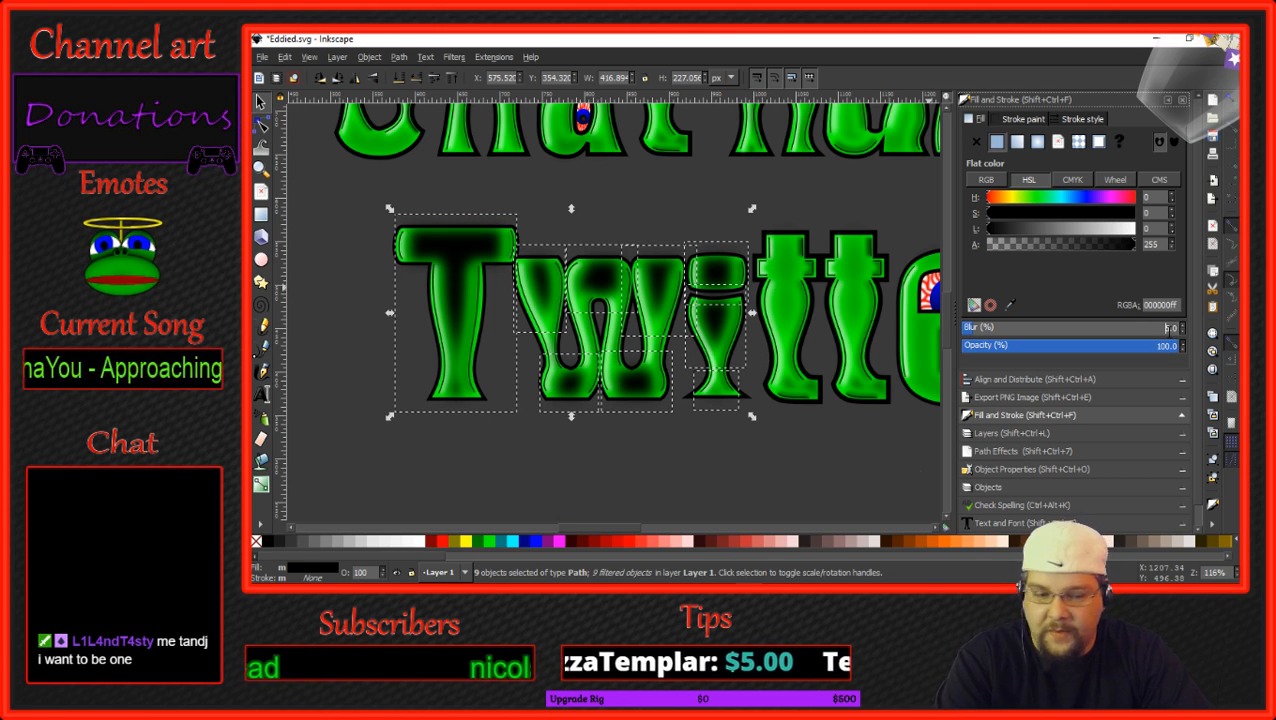
pyautogui.scroll(1, 1184, 330)
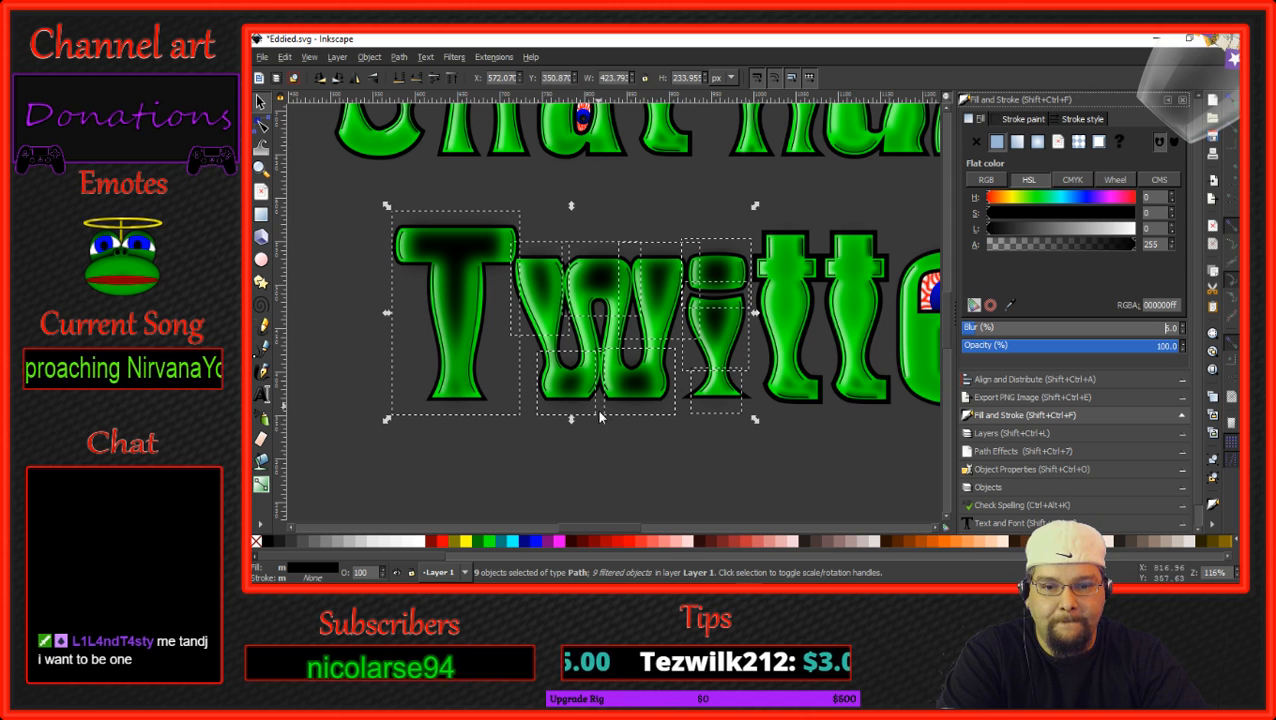
pyautogui.click(596, 458)
# Set the shading on the upper middle arch of the "w" to 39% blur and a fill alpha of 156.
pyautogui.click(600, 275)
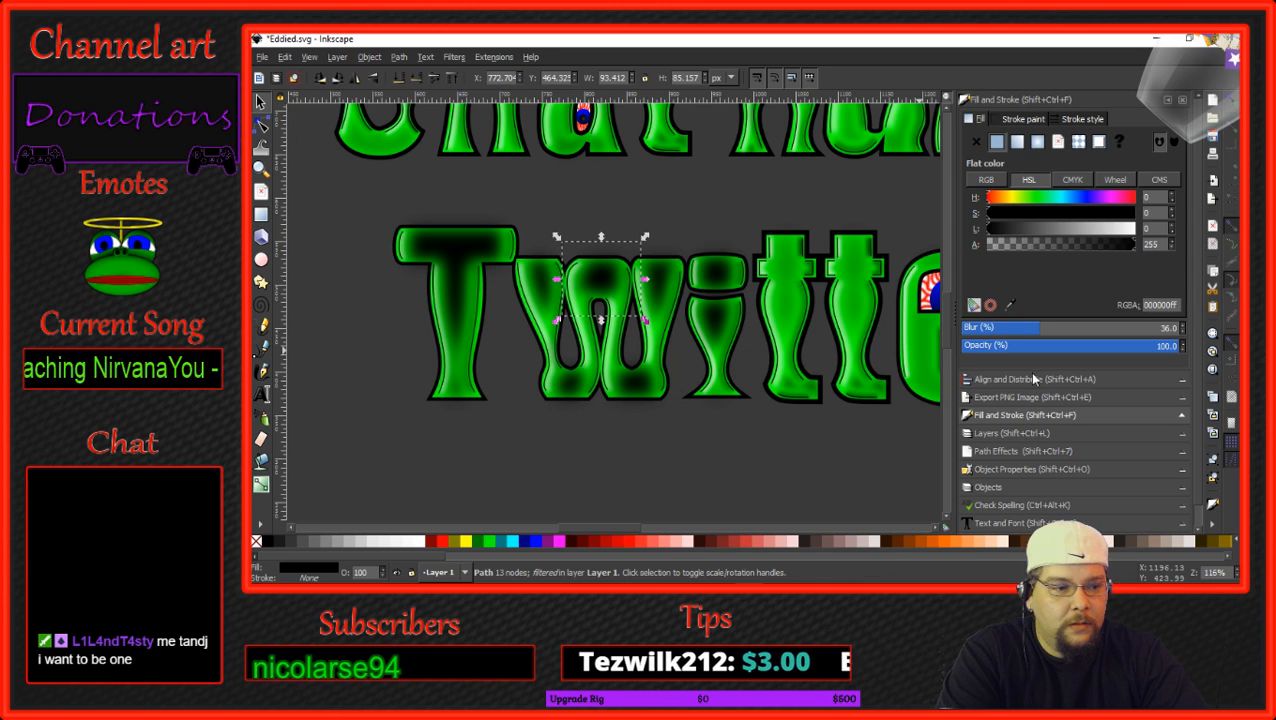
pyautogui.scroll(8, 1184, 330)
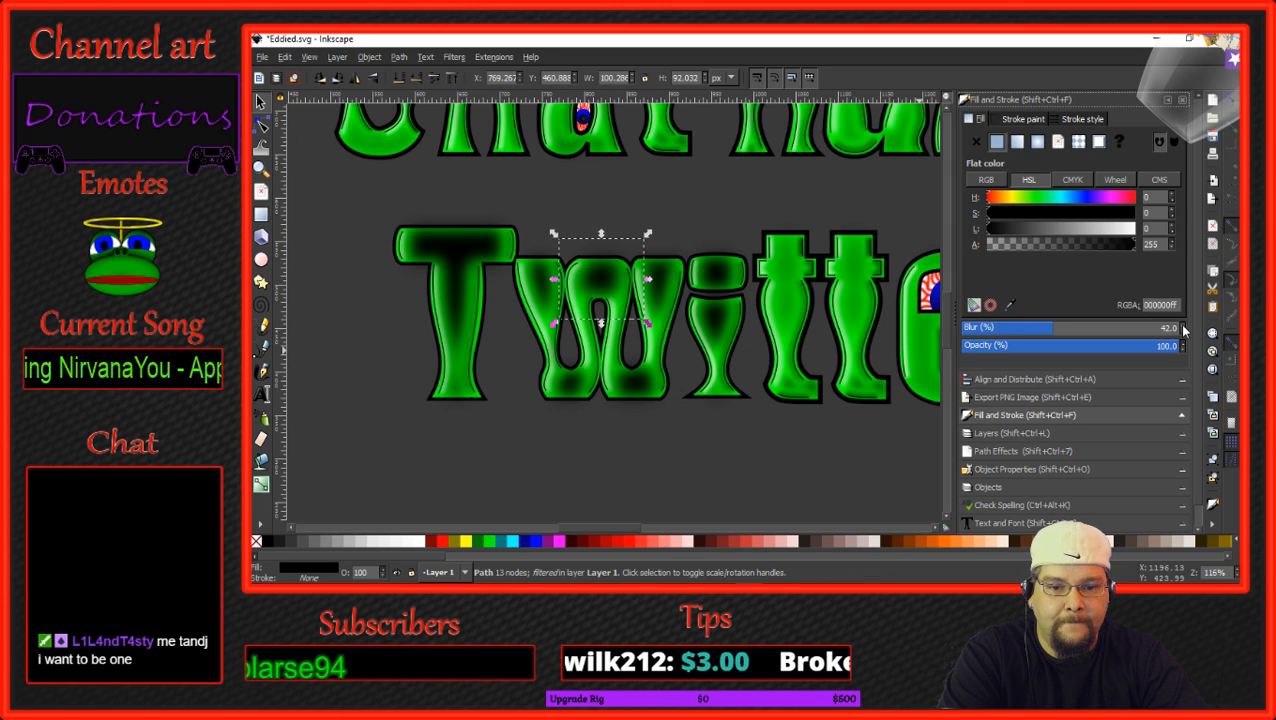
pyautogui.scroll(-5, 1183, 339)
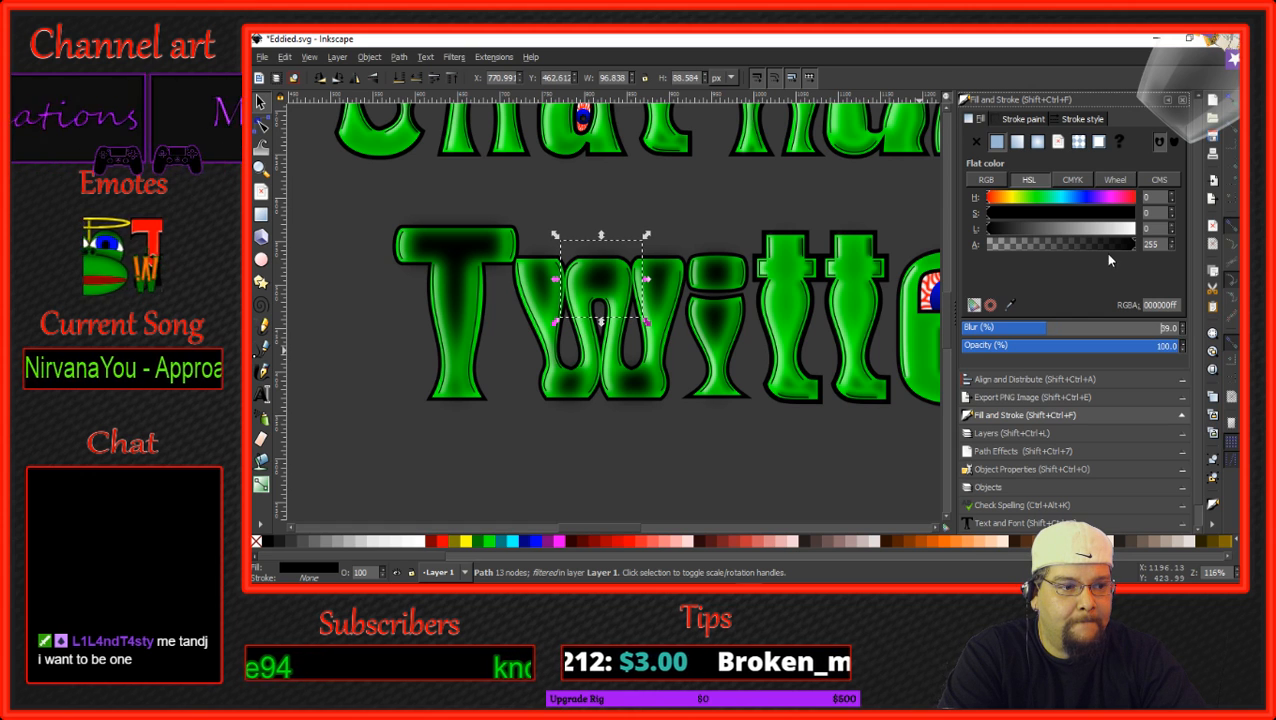
pyautogui.moveTo(1085, 247)
pyautogui.mouseDown()
pyautogui.moveTo(1067, 249)
pyautogui.moveTo(1079, 252)
pyautogui.mouseUp()
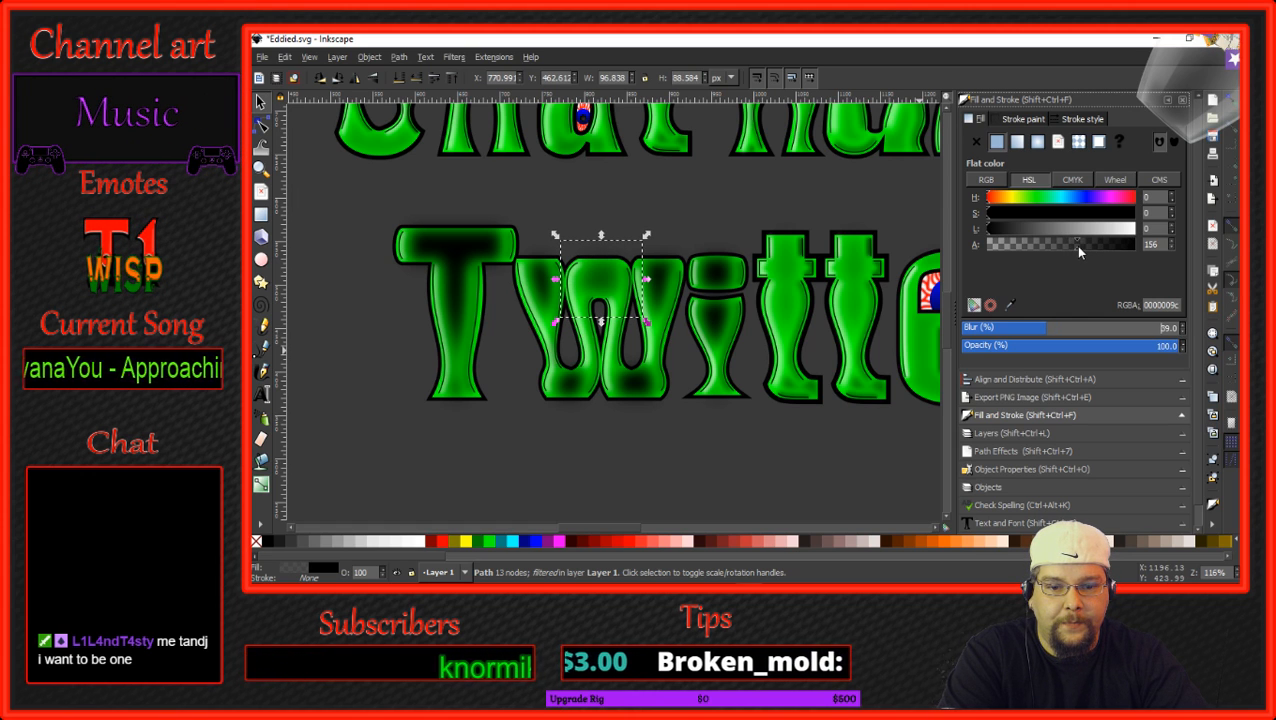
# Lower the fill alpha of the other "w" shading: both outer arms, the right one to 138, and both bottom curves, the right one to 150.
pyautogui.click(542, 290)
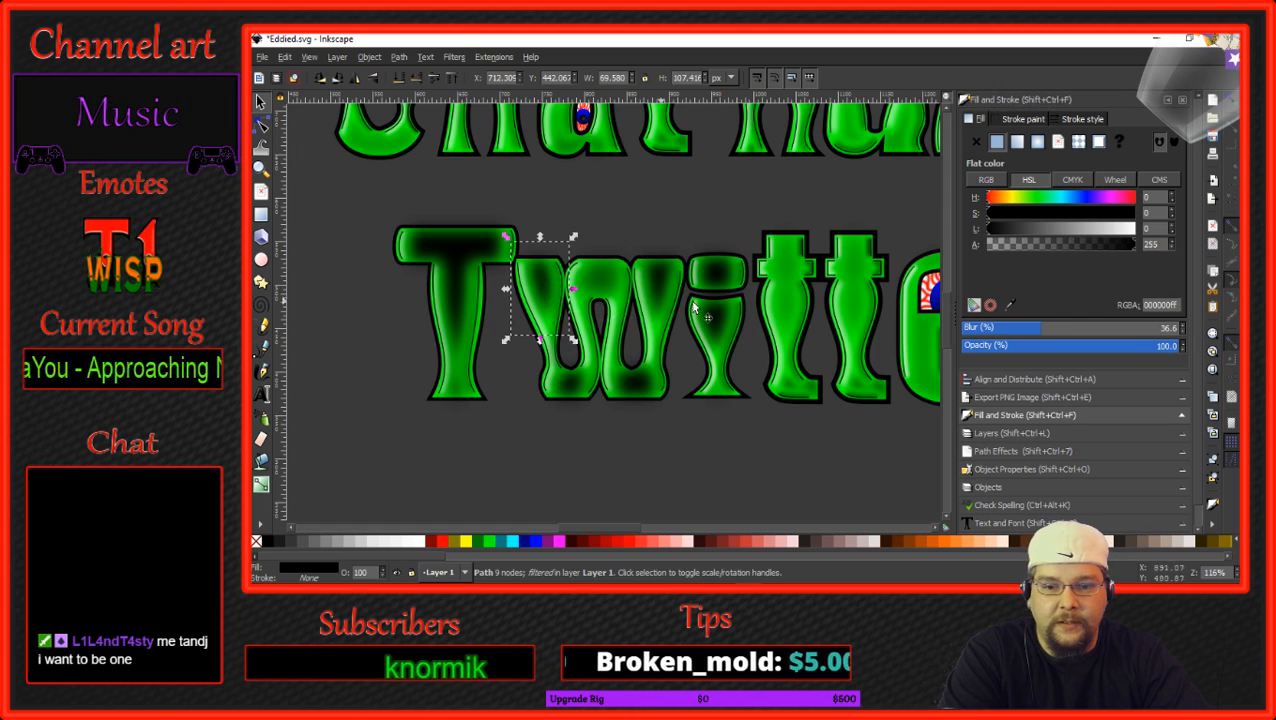
pyautogui.moveTo(1065, 243)
pyautogui.mouseDown()
pyautogui.moveTo(1086, 241)
pyautogui.moveTo(1065, 241)
pyautogui.mouseUp()
pyautogui.click(650, 280)
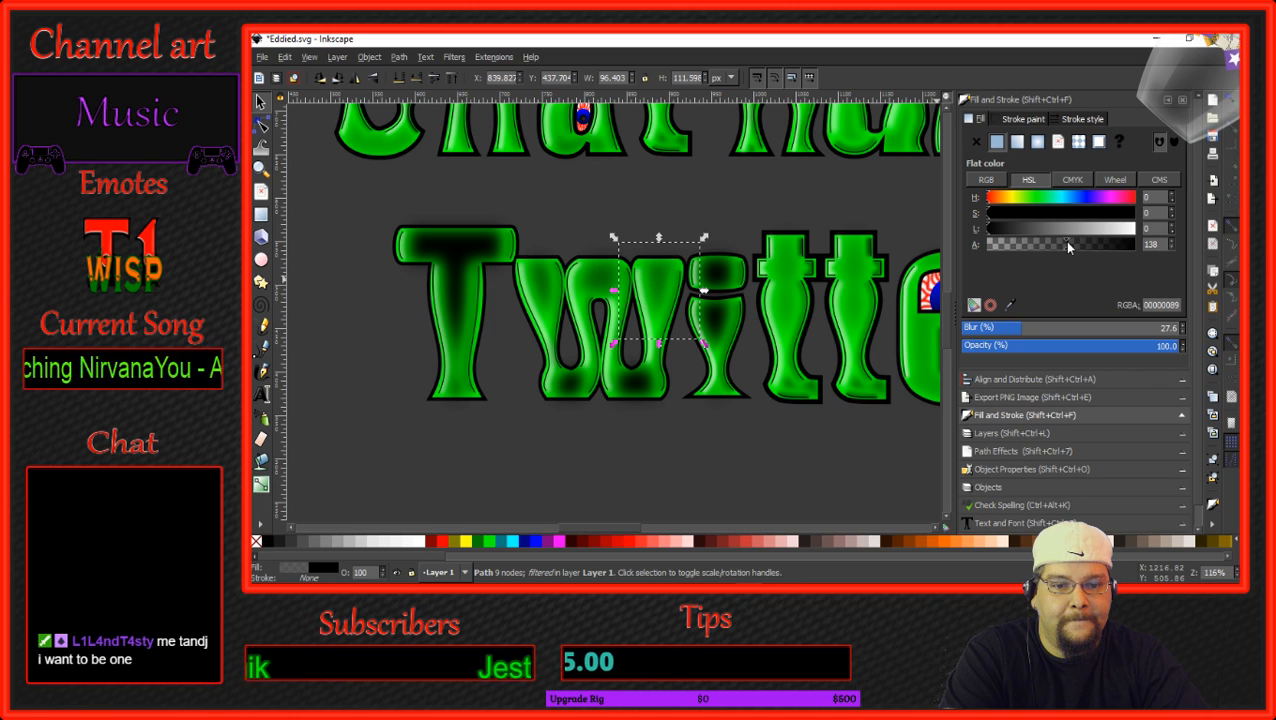
pyautogui.click(650, 395)
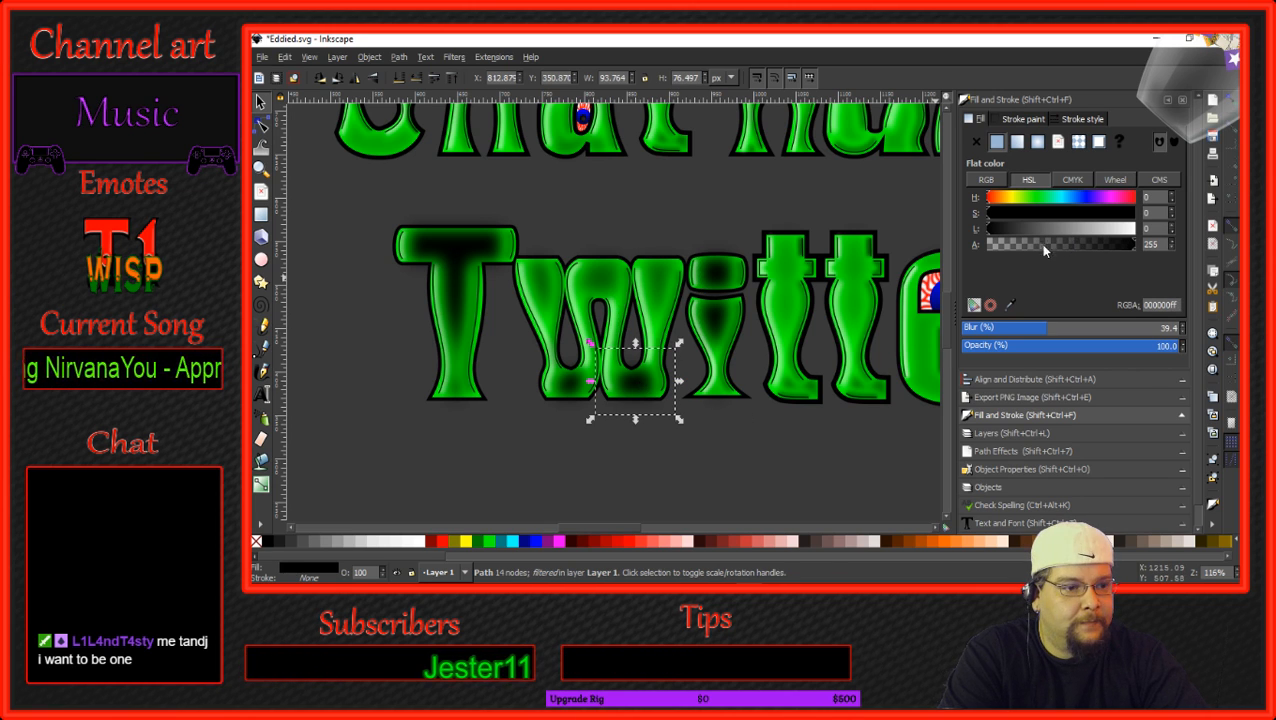
pyautogui.moveTo(1043, 247); pyautogui.dragTo(1063, 245)
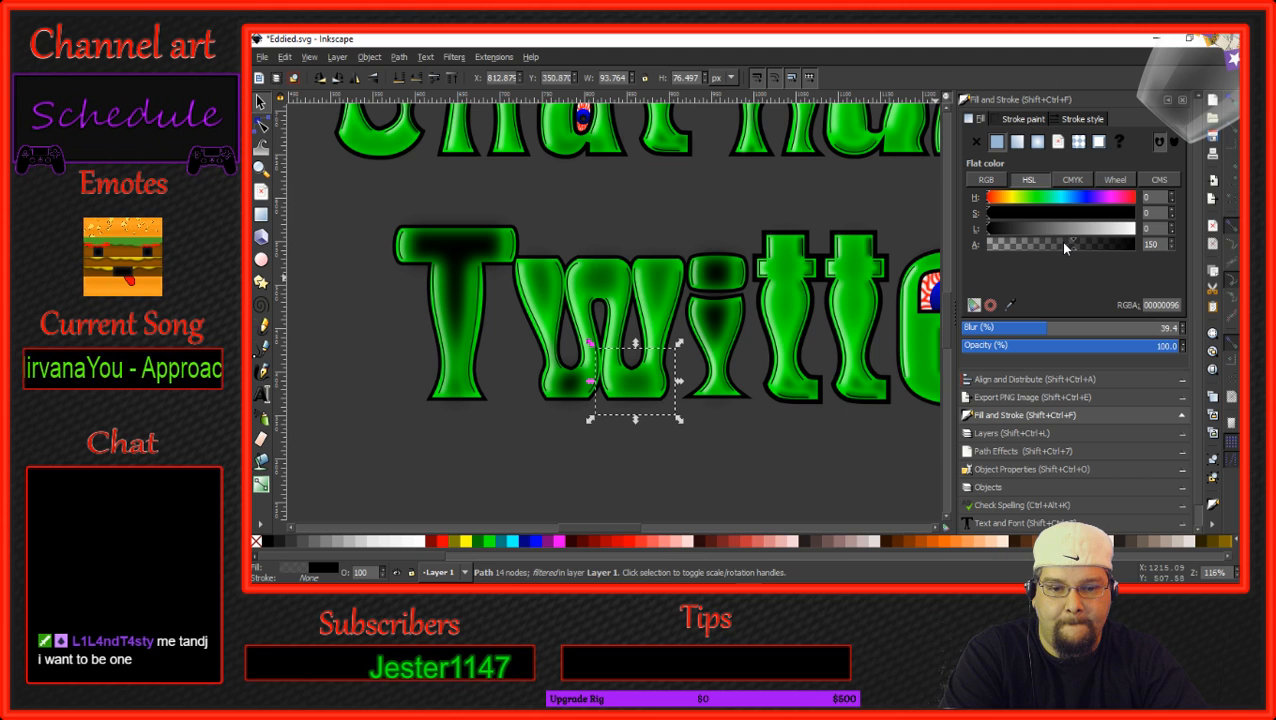
pyautogui.click(575, 385)
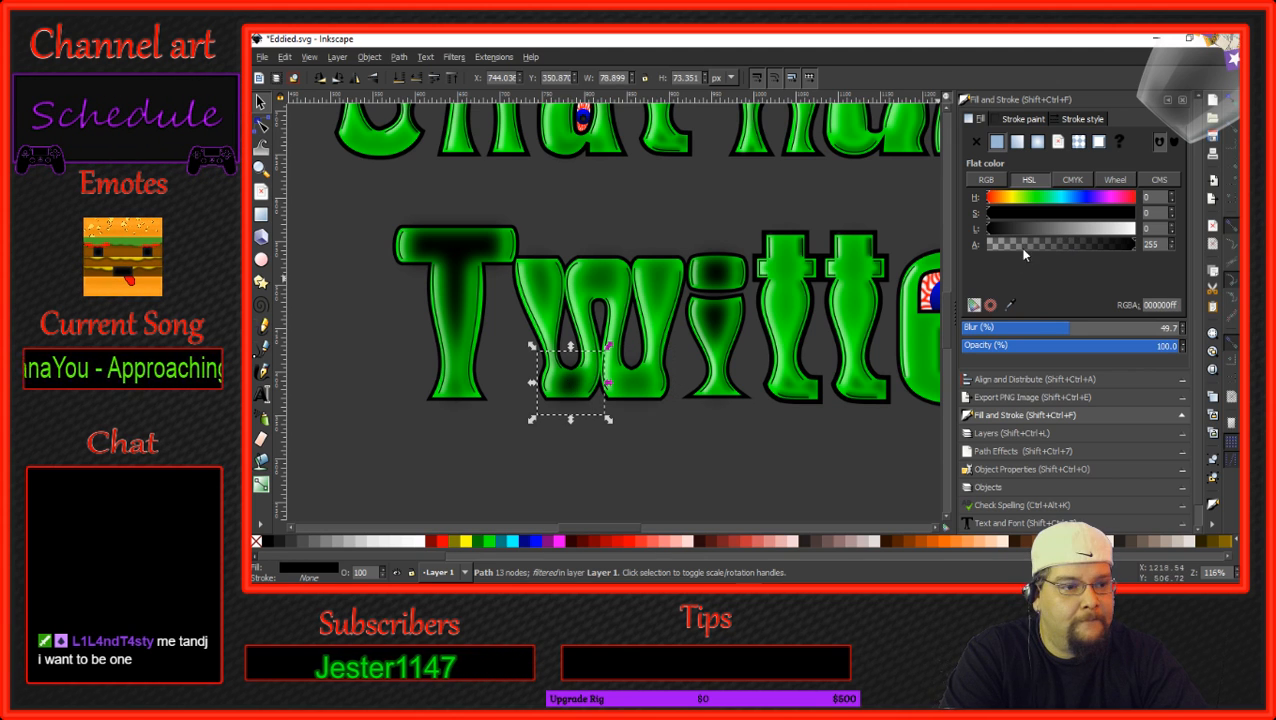
# Reduce the fill alpha of the "i" shading to 156 on the stem and 129 on the dot.
pyautogui.click(707, 325)
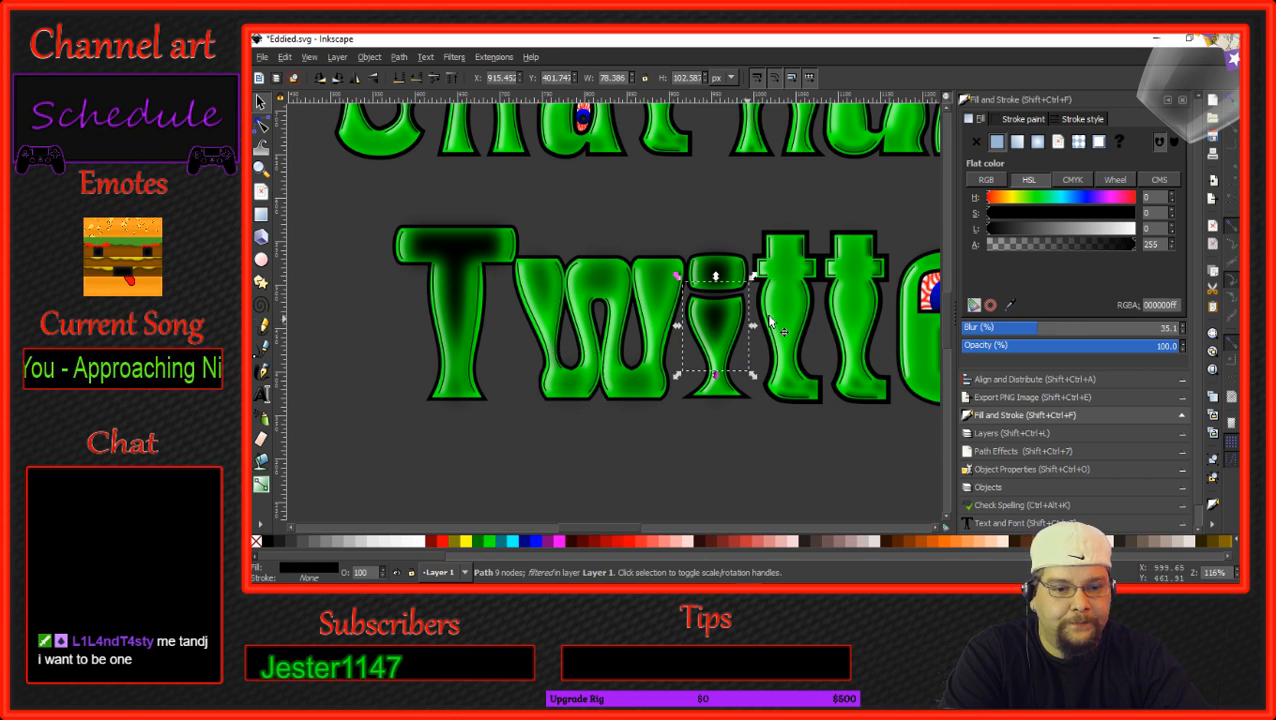
pyautogui.click(1078, 248)
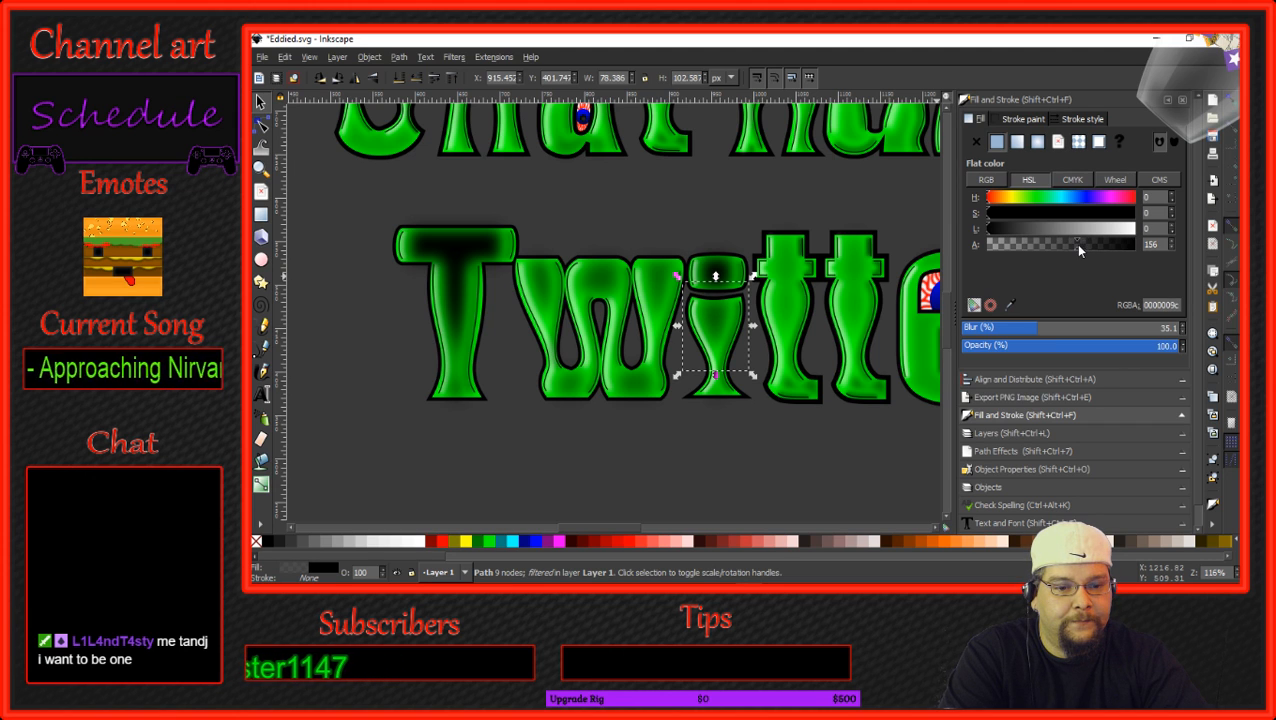
pyautogui.click(726, 276)
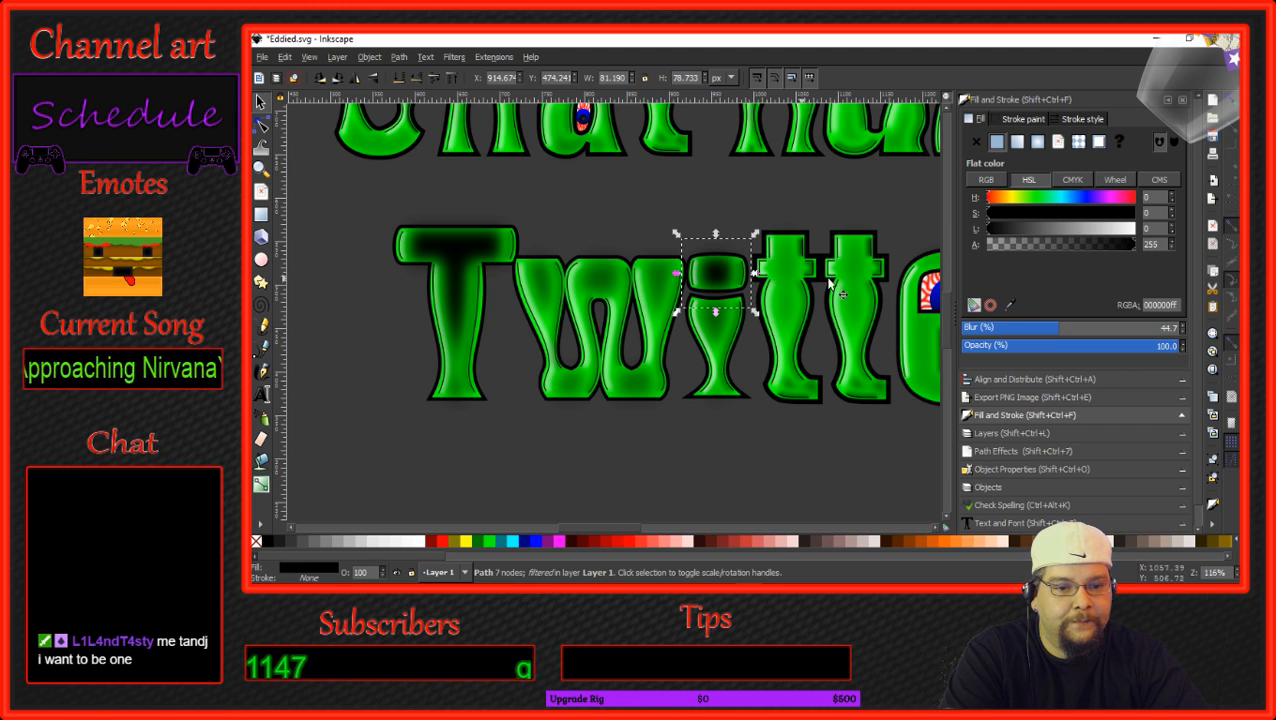
pyautogui.click(1086, 246)
pyautogui.click(1060, 244)
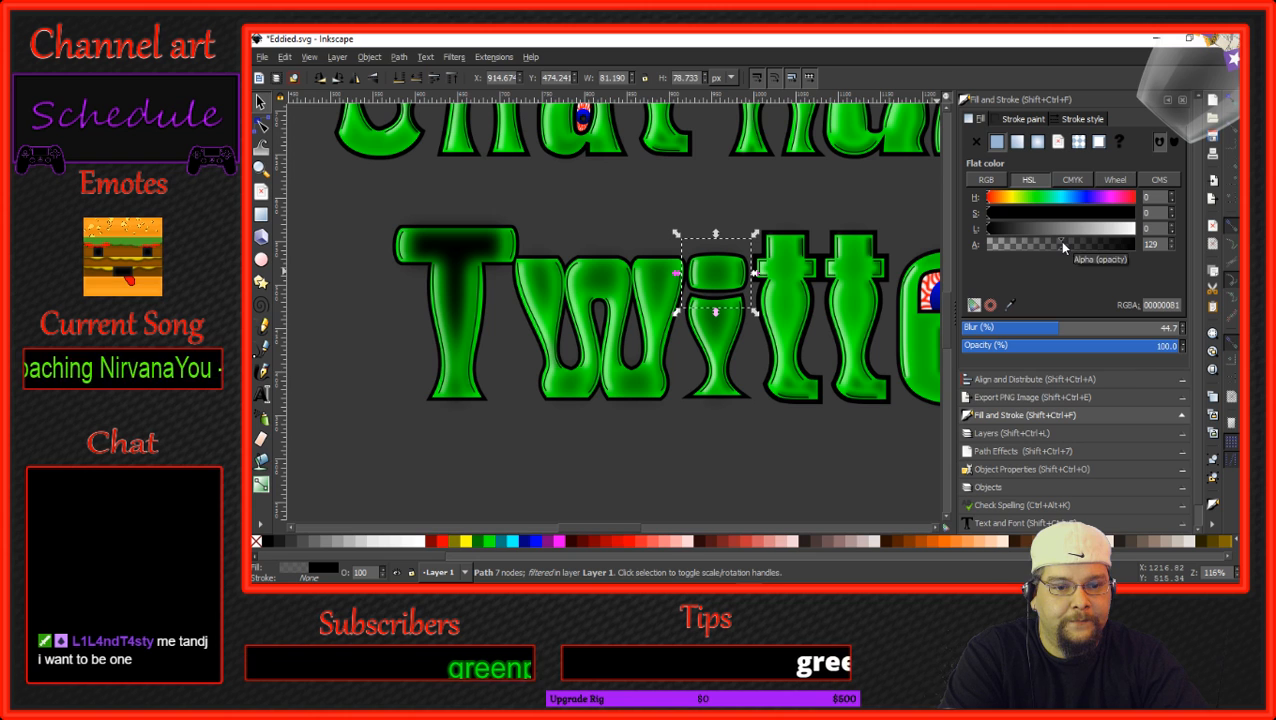
# Set the shading at the foot of the "i" to 35.4% blur and alpha 115, and the "T" shading to alpha 108.
pyautogui.click(716, 396)
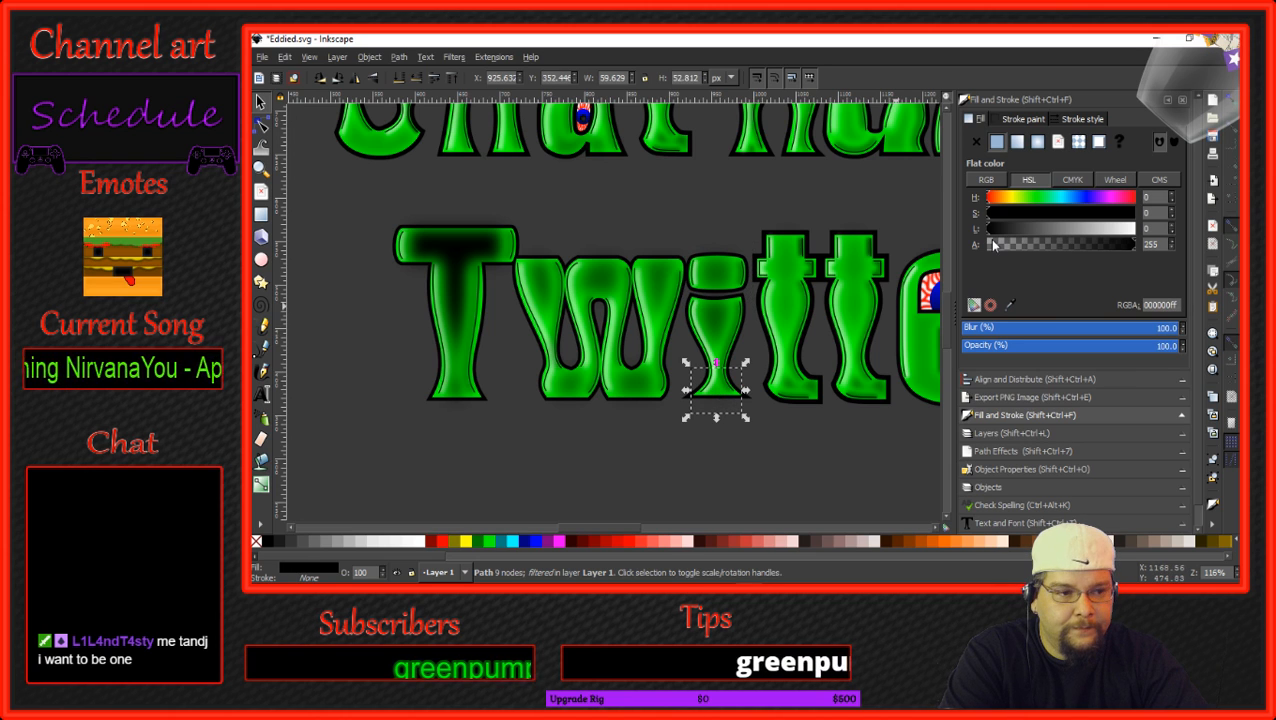
pyautogui.click(1089, 244)
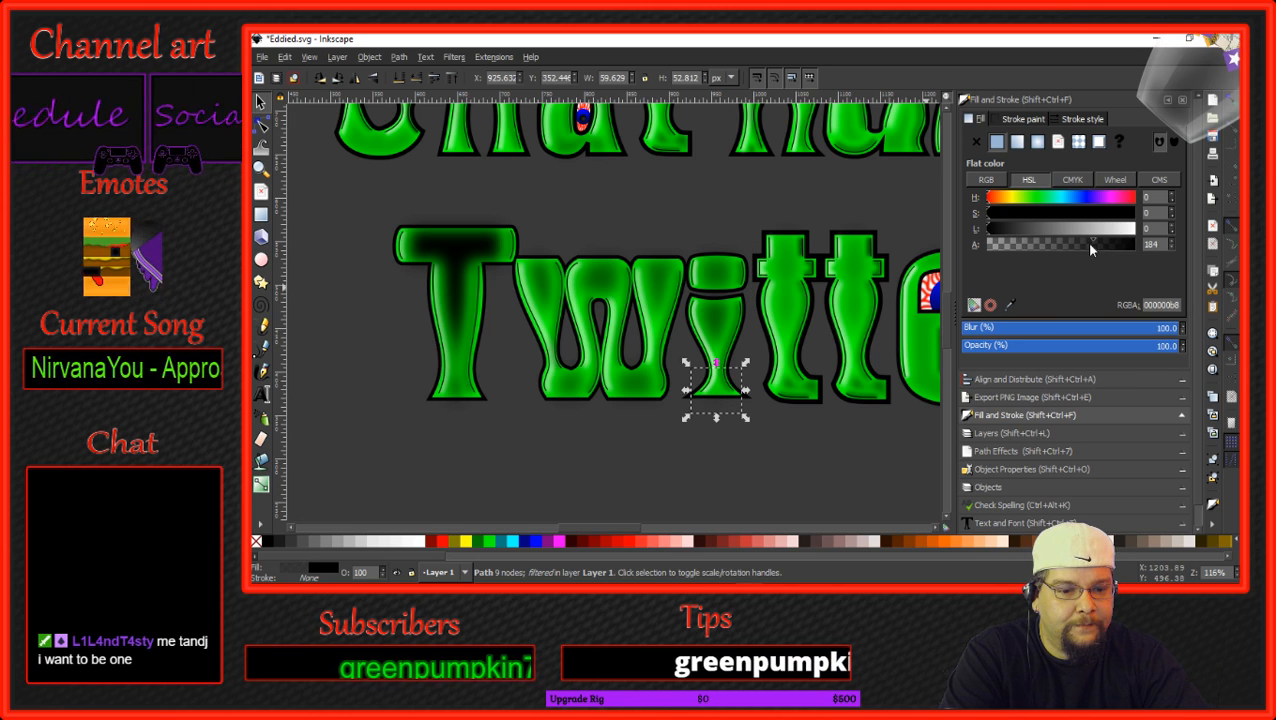
pyautogui.moveTo(1150, 331); pyautogui.dragTo(1040, 330)
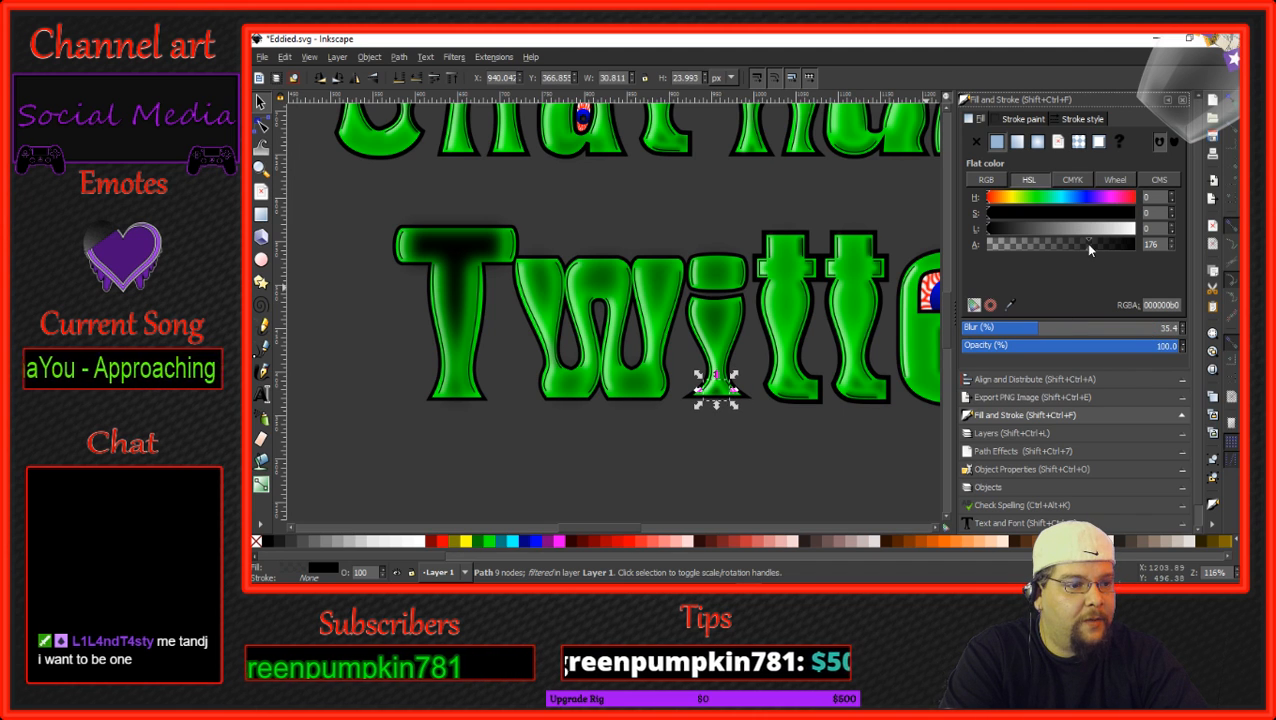
pyautogui.click(1053, 244)
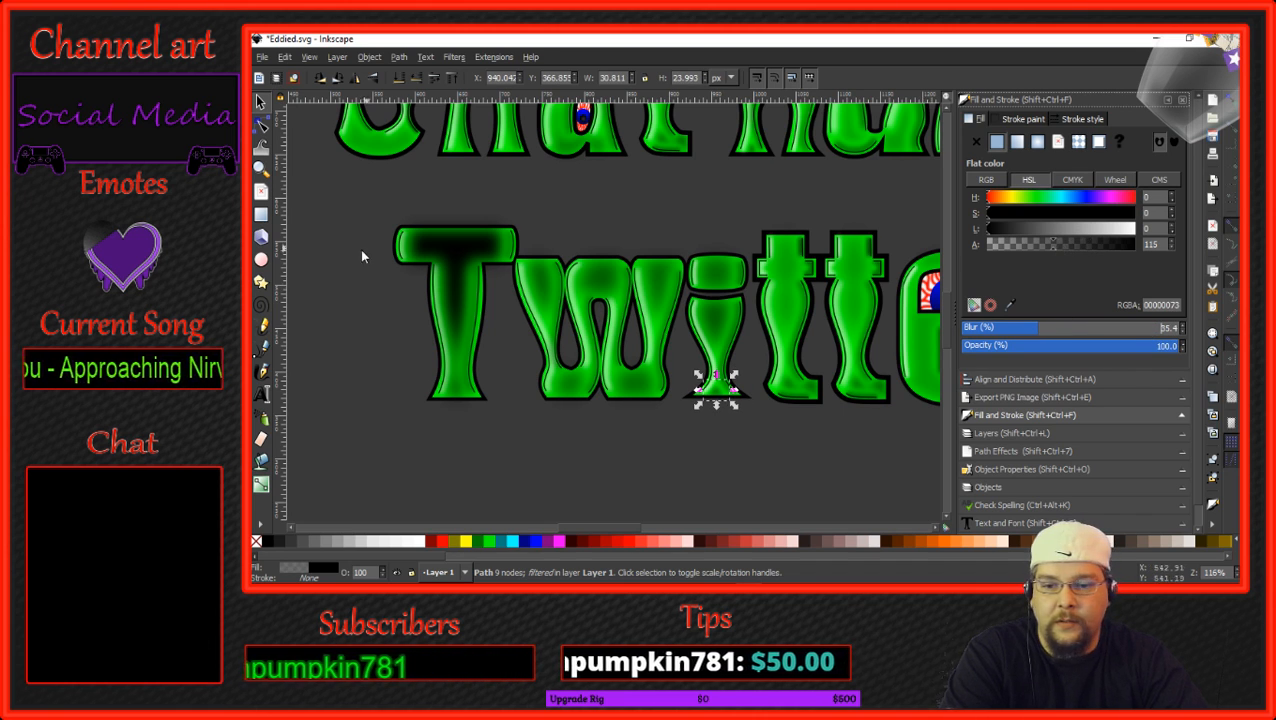
pyautogui.click(456, 252)
pyautogui.moveTo(1067, 246); pyautogui.dragTo(1050, 249)
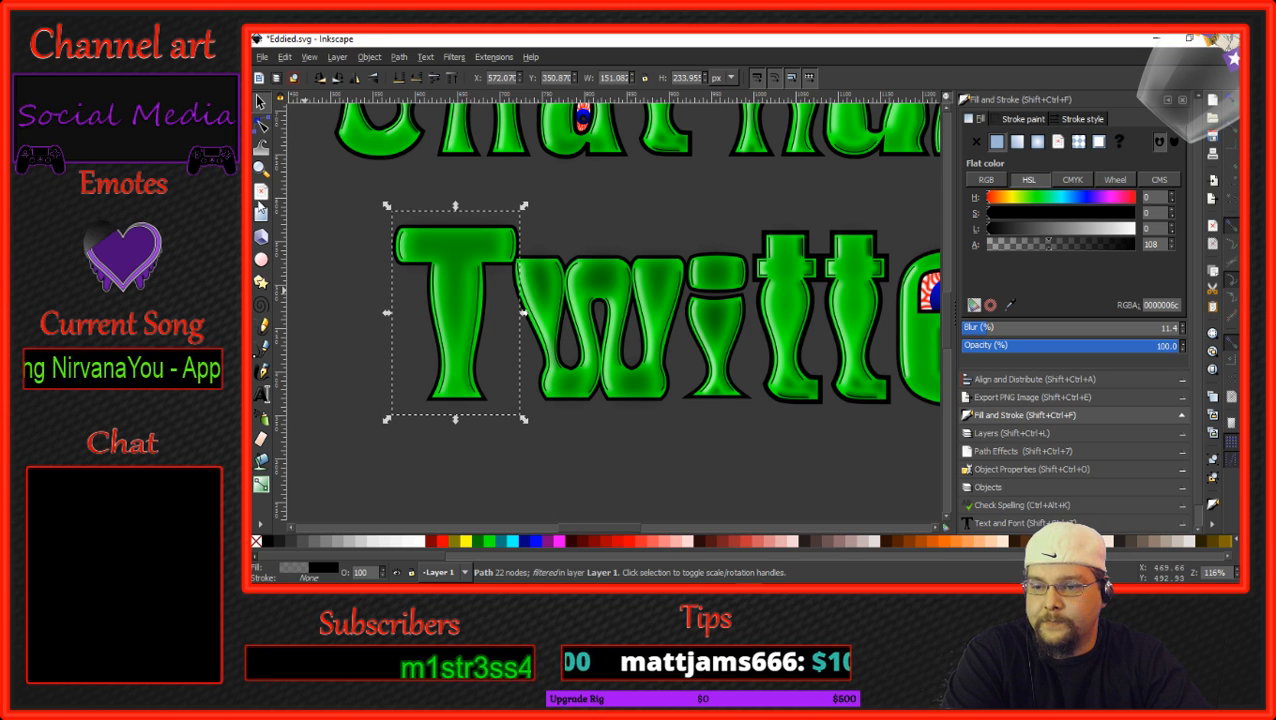
# Try bucket-filling a small shaded patch at the foot of the "T" and blurring it by 13%.
pyautogui.hotkey('shift', 'F7')
pyautogui.scroll(3, 462, 380)
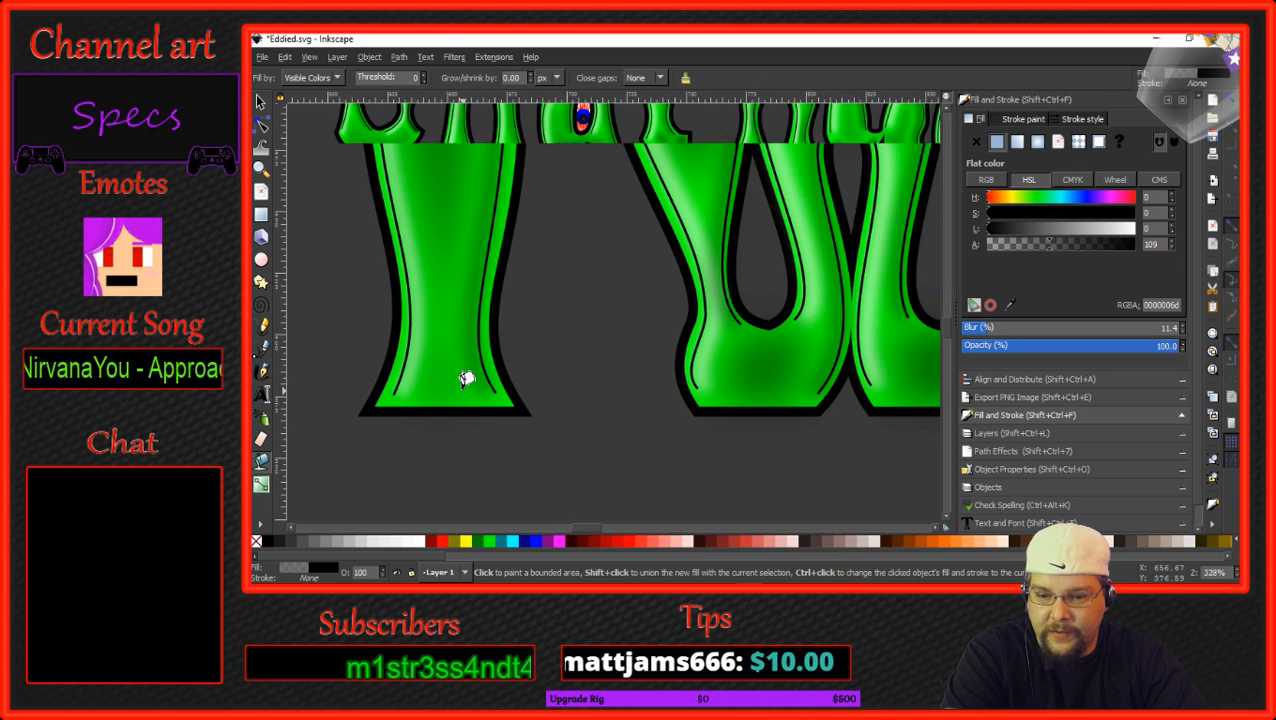
pyautogui.click(446, 382)
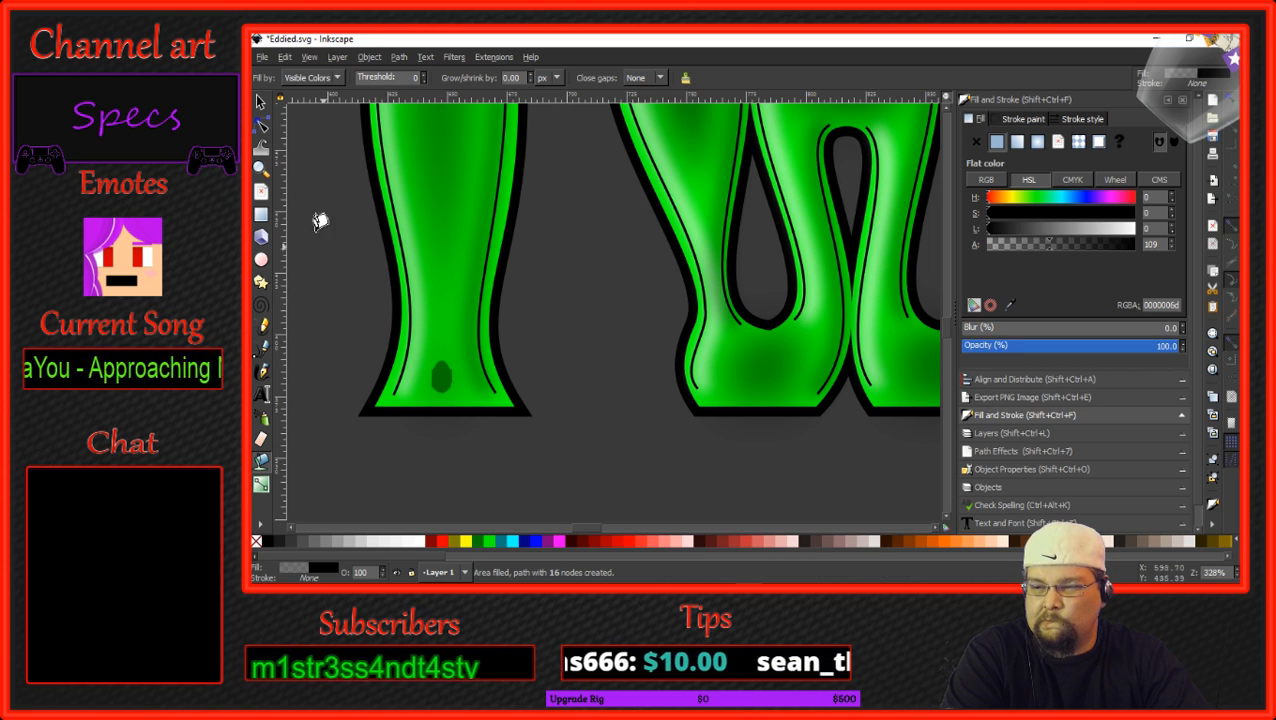
pyautogui.click(260, 102)
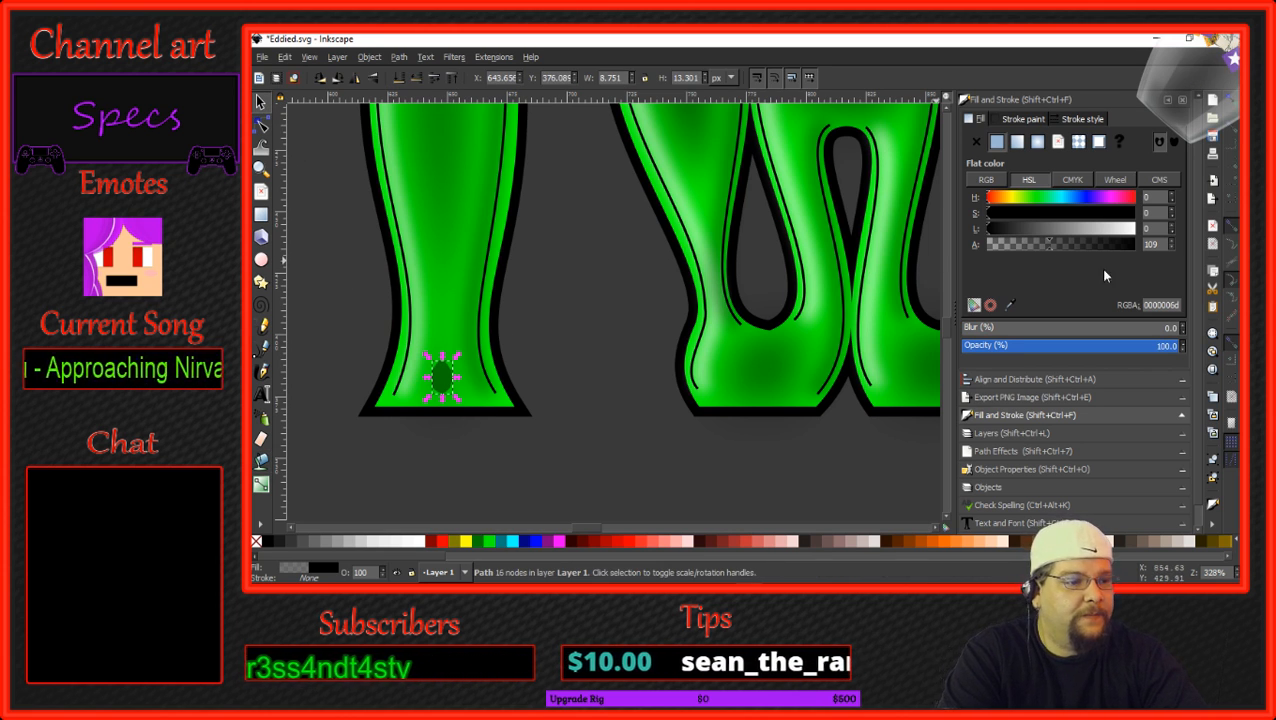
pyautogui.scroll(6, 1184, 331)
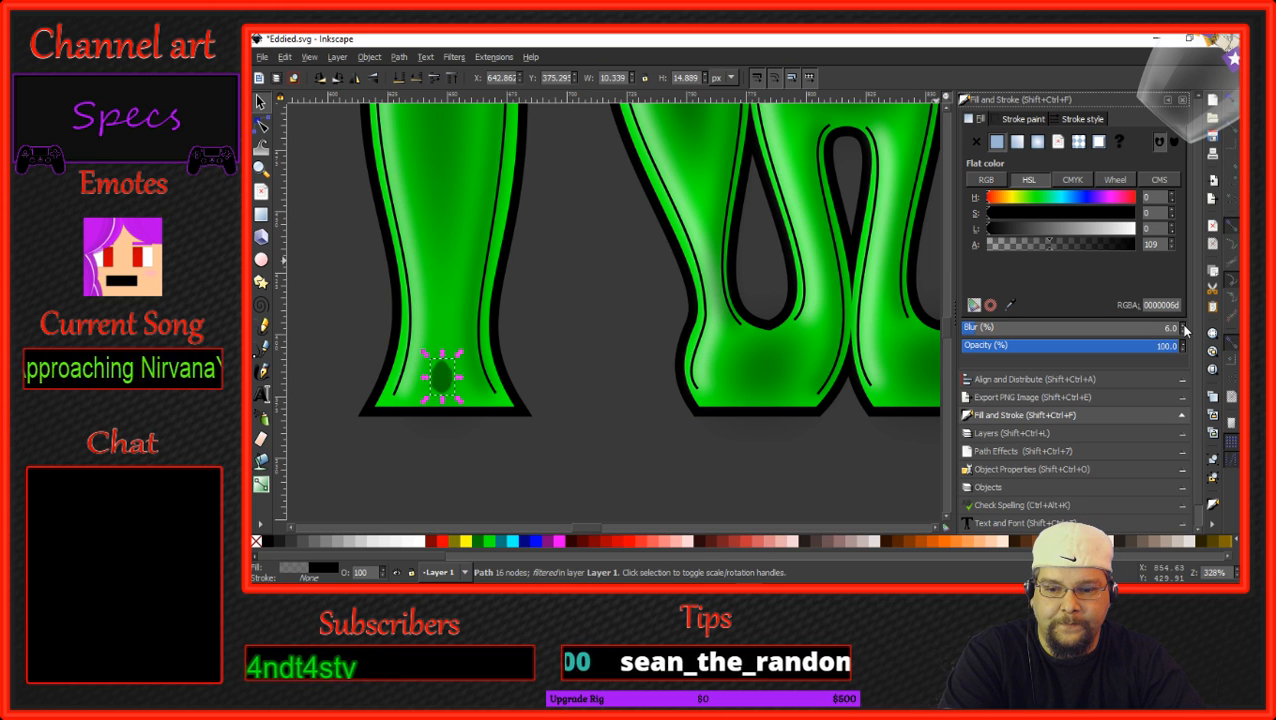
pyautogui.scroll(6, 1184, 331)
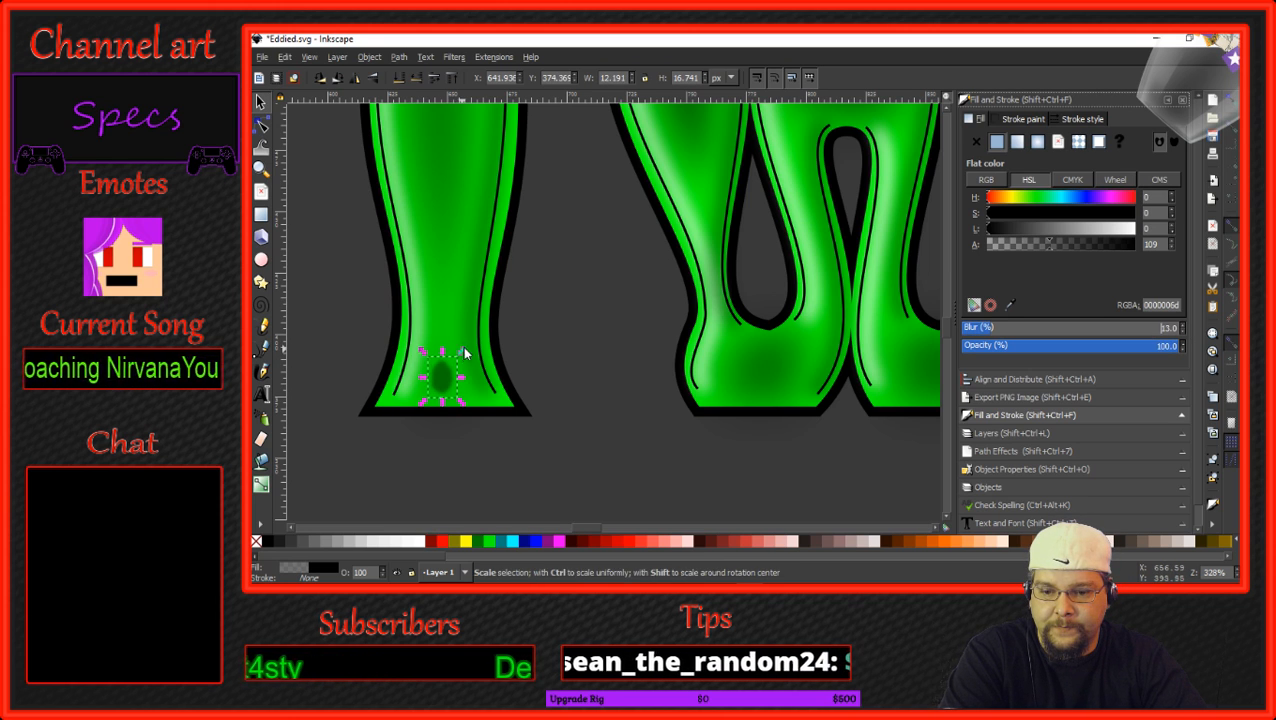
# Try enlarging the blurred patch to about 25 by 35 px, centred on the foot of the "T", with a fill alpha of 56.
pyautogui.moveTo(463, 351); pyautogui.dragTo(497, 307)
pyautogui.moveTo(458, 362); pyautogui.dragTo(441, 374)
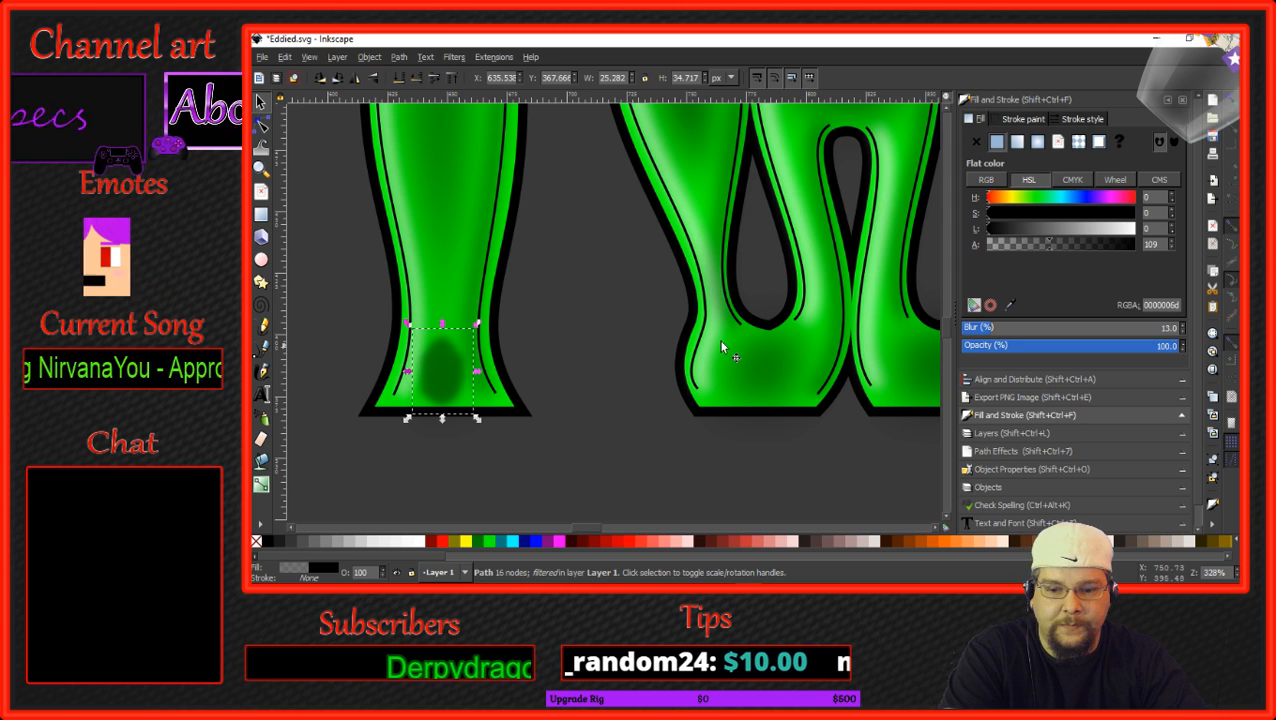
pyautogui.click(1018, 245)
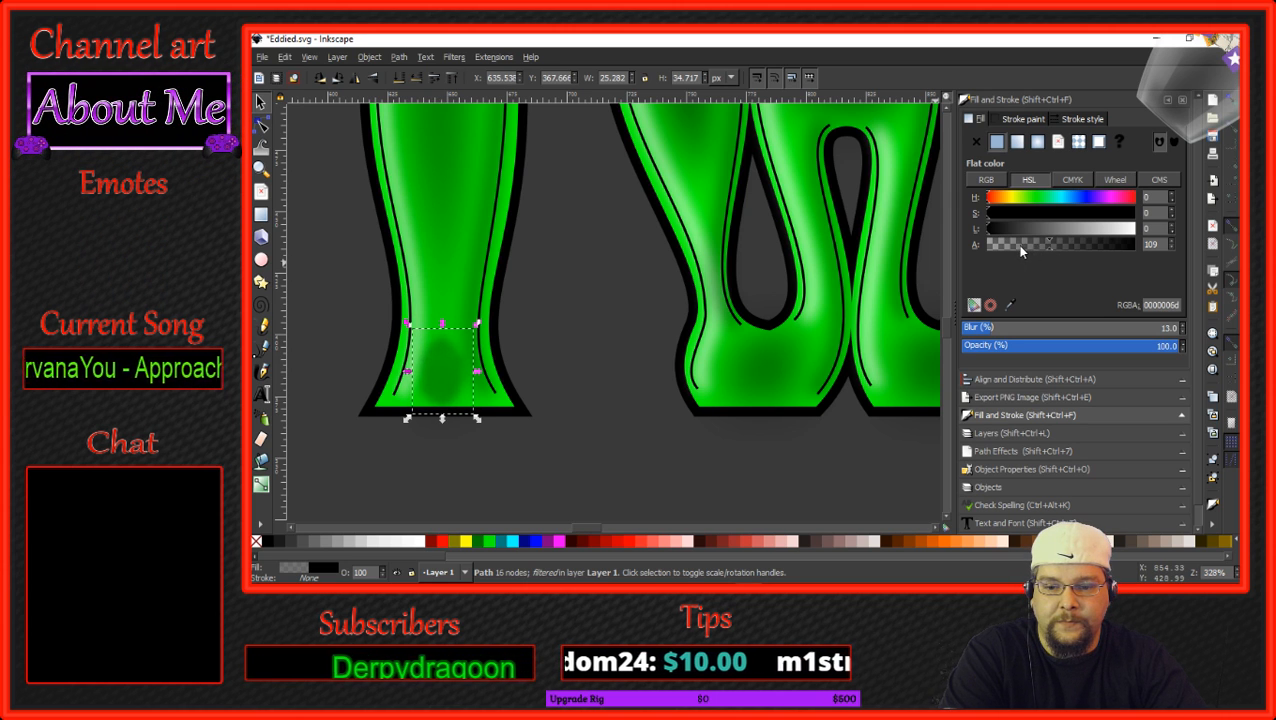
pyautogui.scroll(-3, 595, 350)
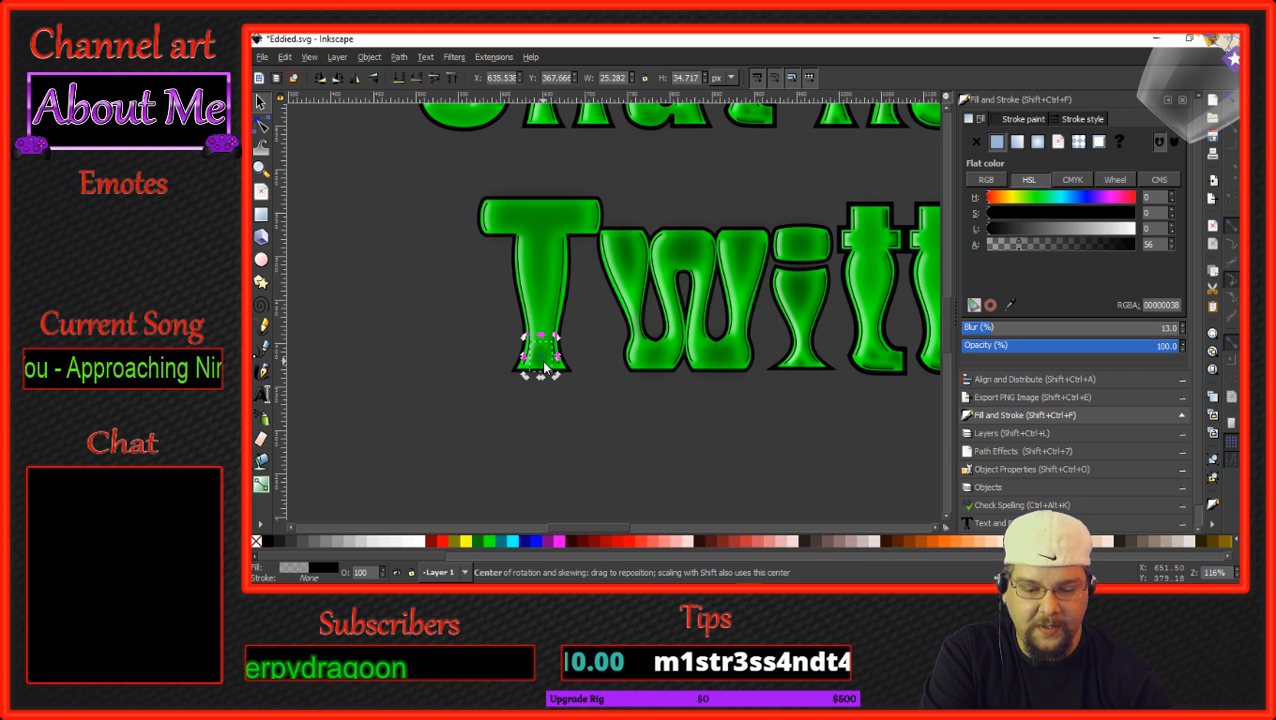
pyautogui.press('Escape')
pyautogui.scroll(3, 524, 368)
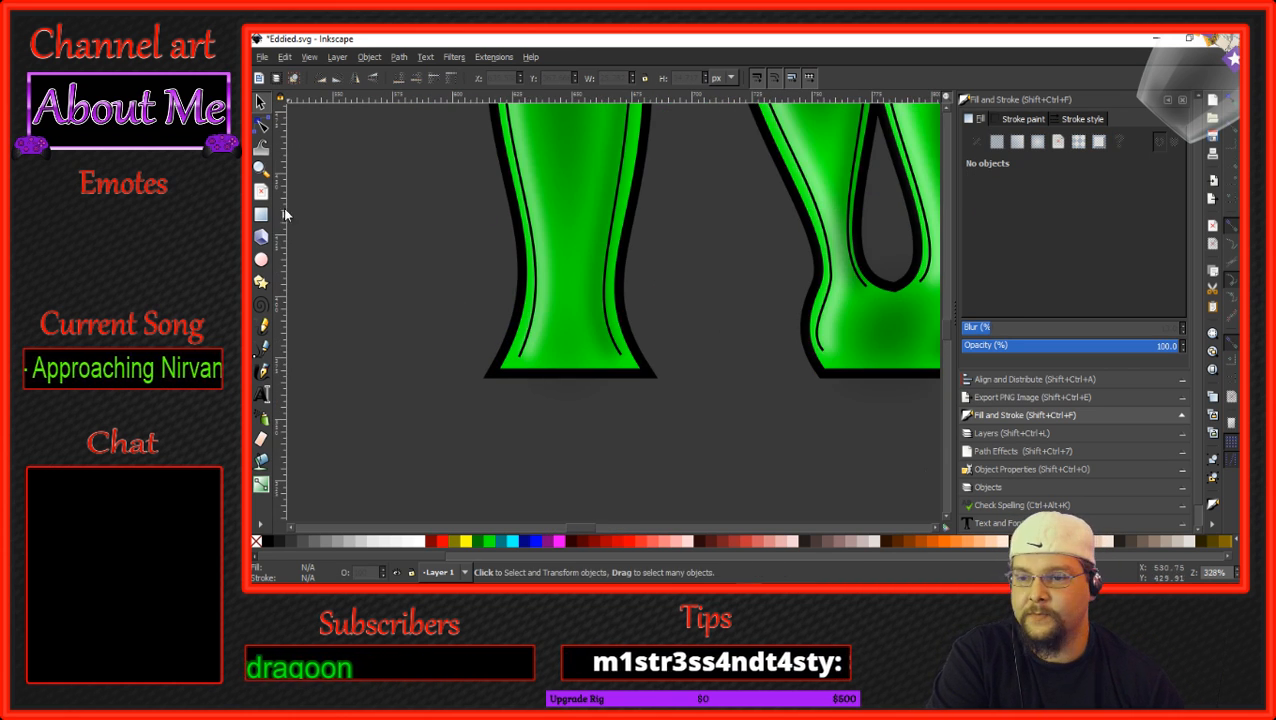
pyautogui.click(262, 348)
pyautogui.click(541, 359)
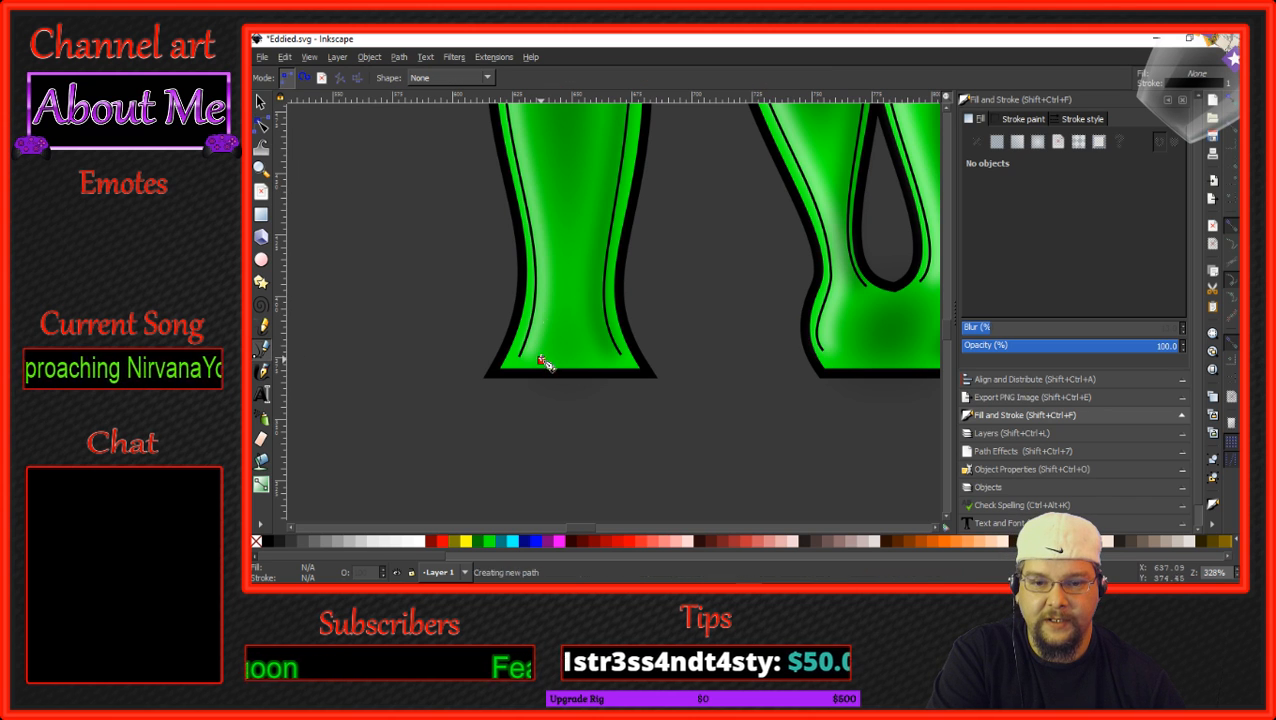
pyautogui.click(565, 232)
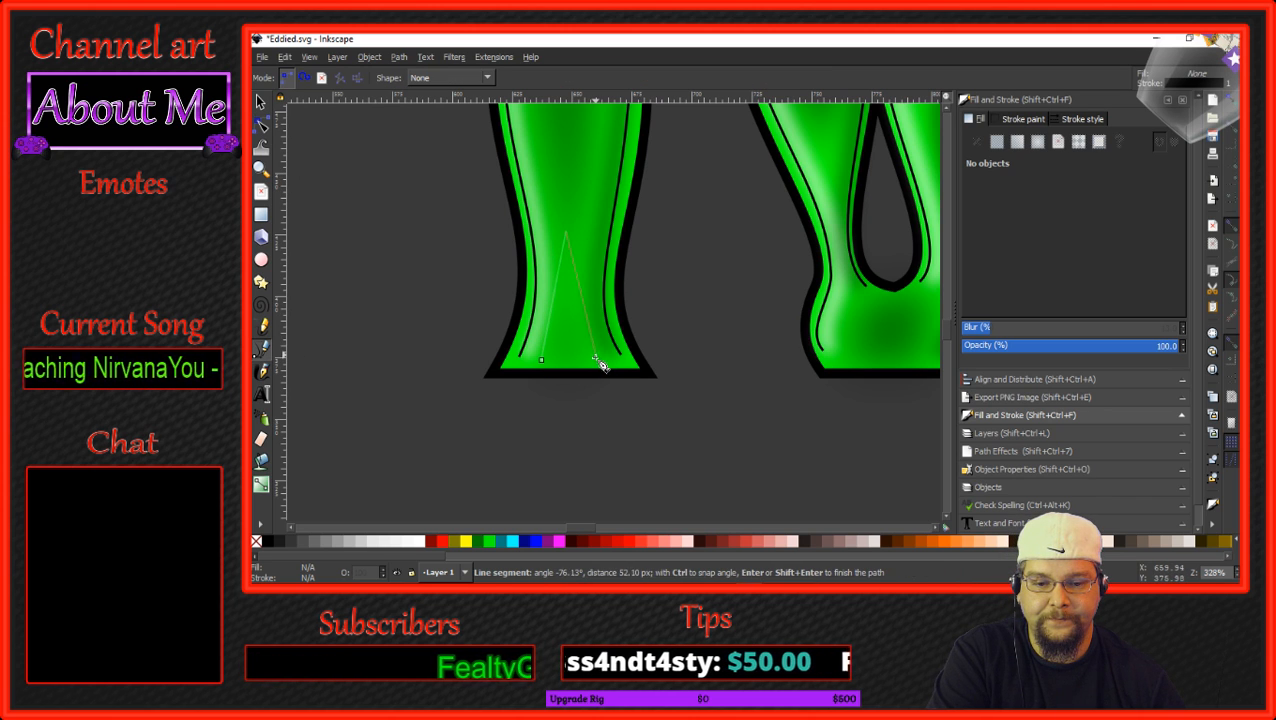
pyautogui.click(592, 356)
pyautogui.click(541, 360)
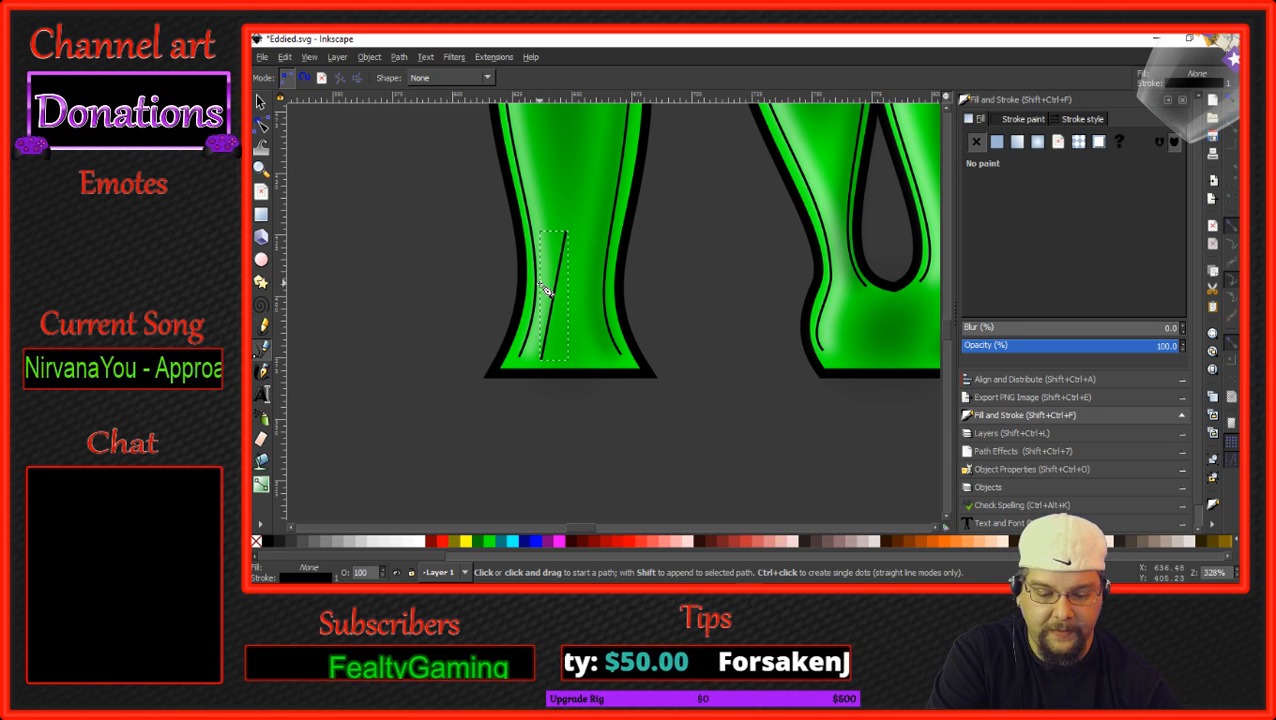
pyautogui.press('Escape')
# Draw a closed narrow triangle inside the foot of the "T" with no stroke and a flat black fill at alpha 56.
pyautogui.click(543, 350)
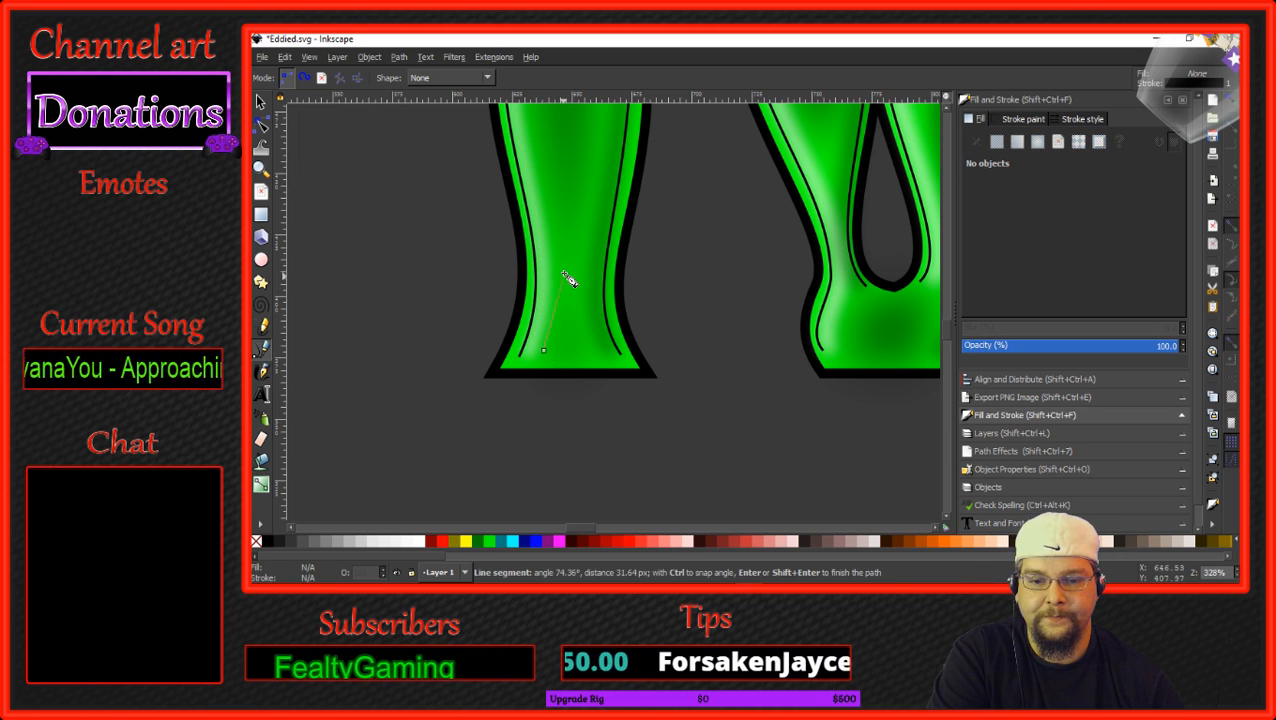
pyautogui.click(563, 256)
pyautogui.click(589, 351)
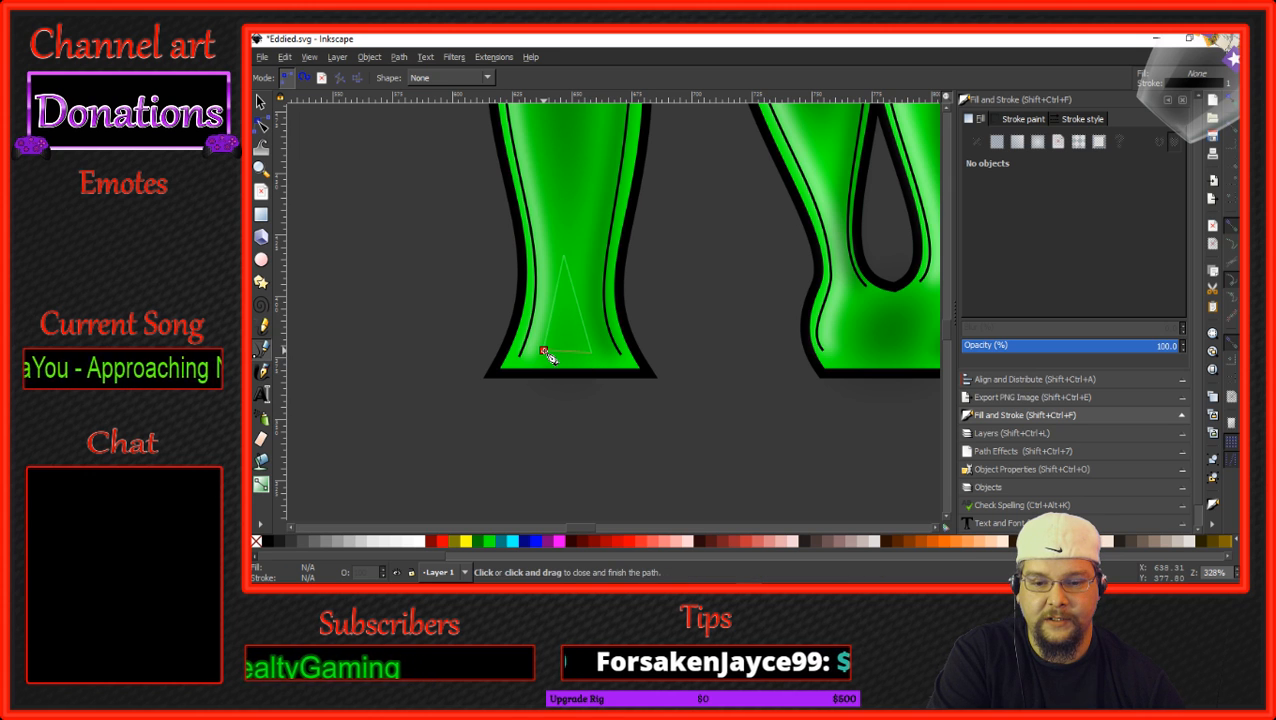
pyautogui.click(543, 350)
pyautogui.click(1006, 119)
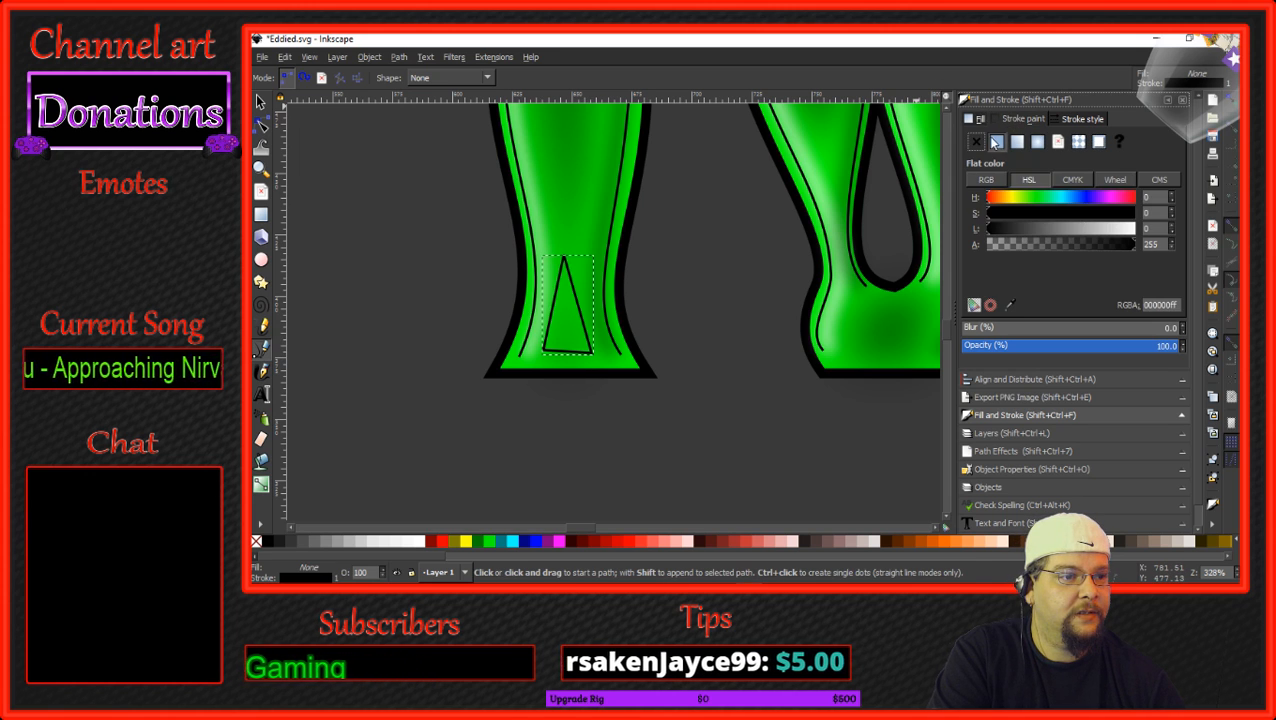
pyautogui.click(978, 142)
pyautogui.click(981, 118)
pyautogui.click(997, 141)
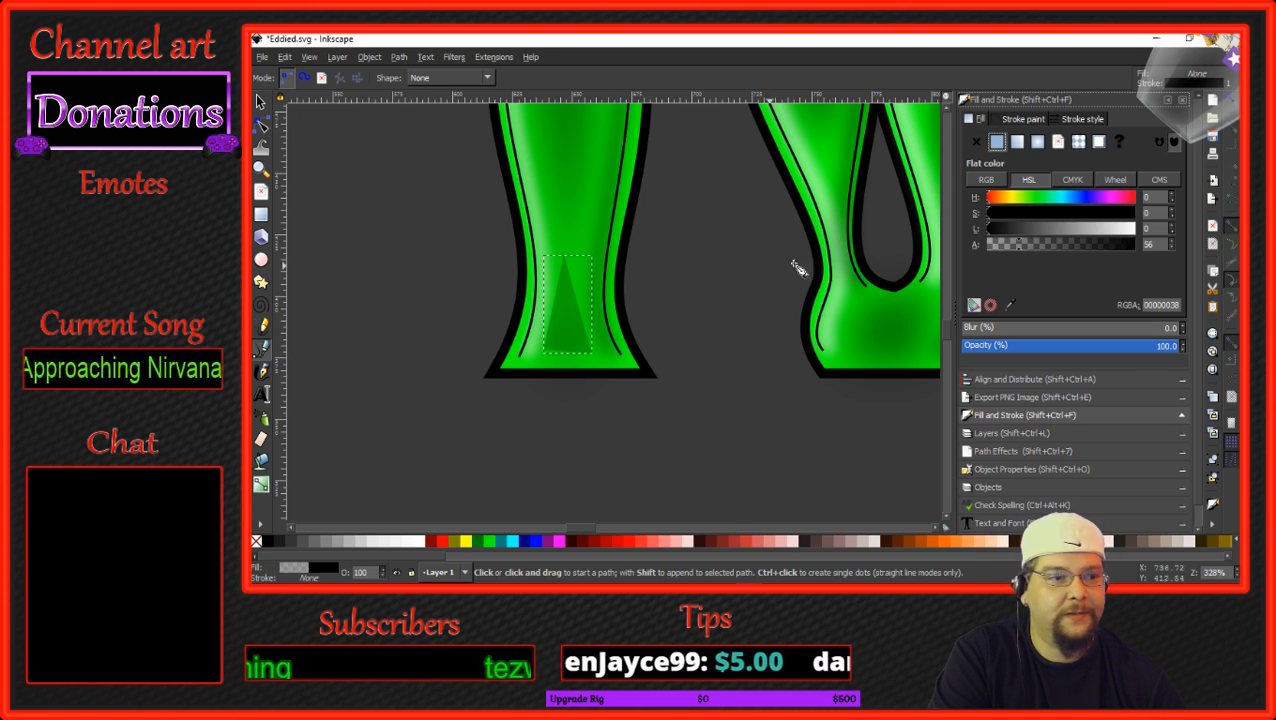
# Blur the triangle by 16% and shift it slightly lower in the foot of the "T".
pyautogui.click(1183, 325)
pyautogui.click(1183, 325)
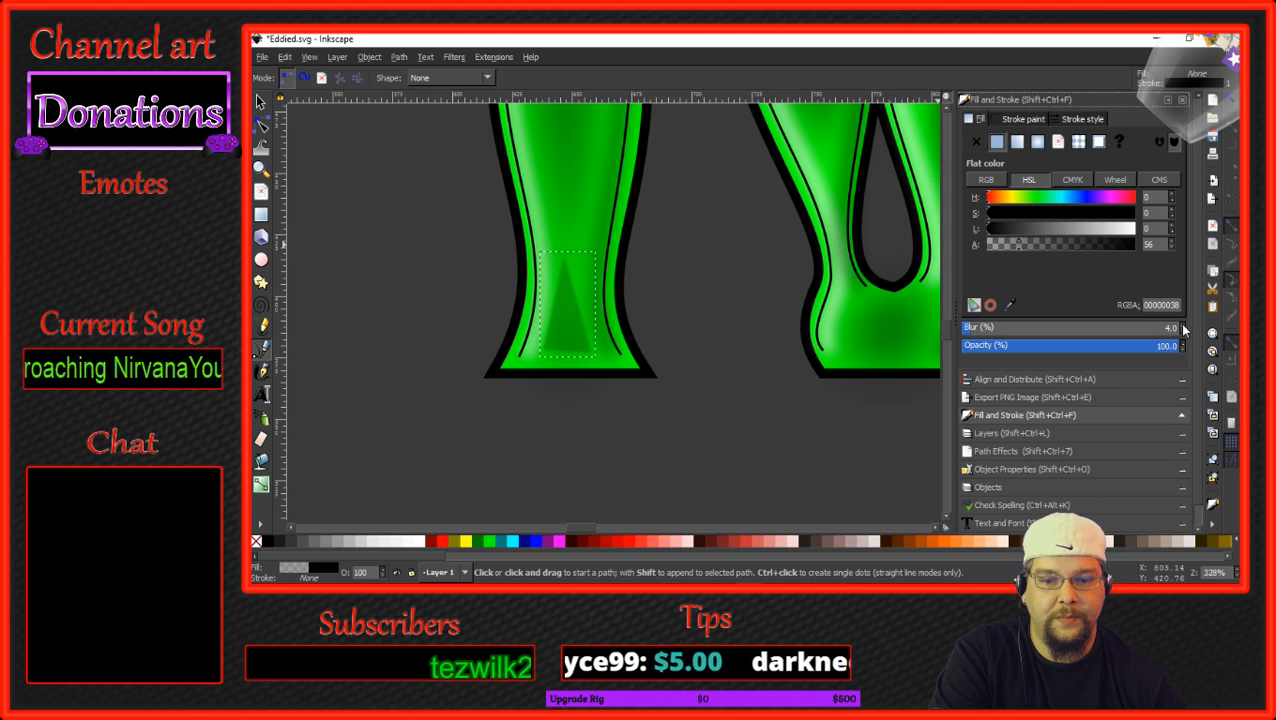
pyautogui.click(1183, 325)
pyautogui.click(1183, 325)
pyautogui.click(1183, 325)
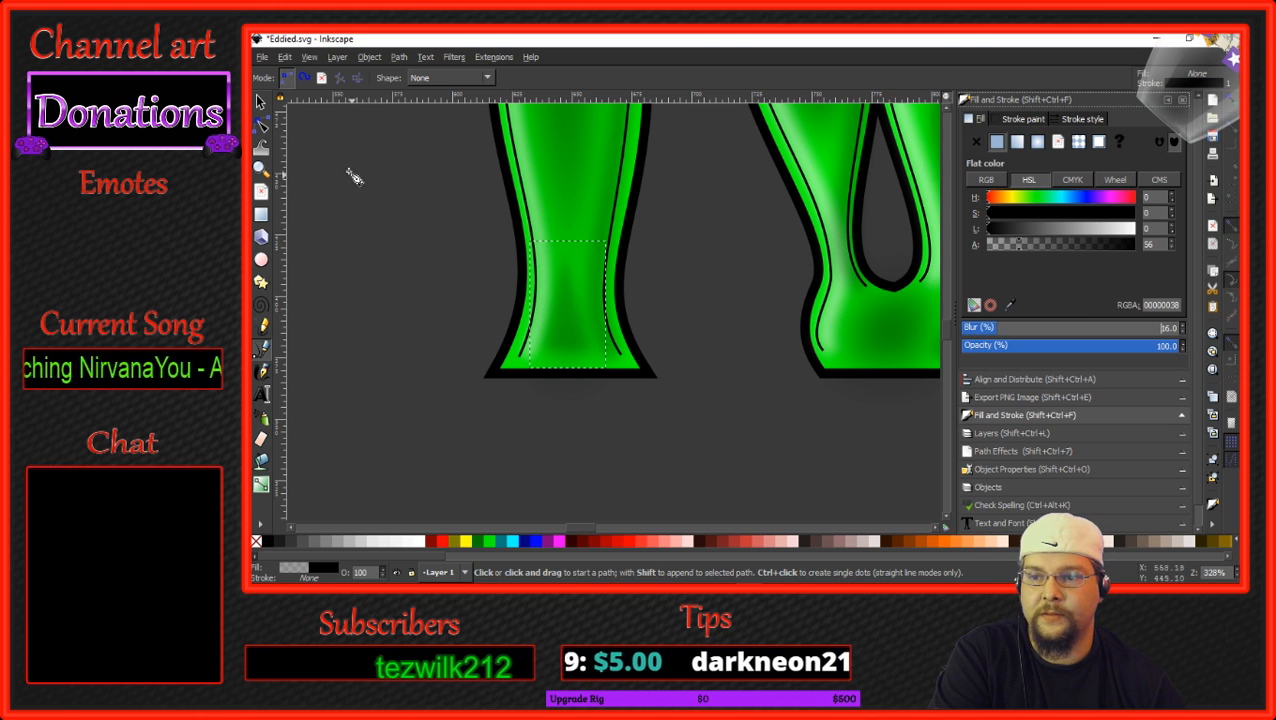
pyautogui.click(260, 103)
pyautogui.moveTo(569, 332); pyautogui.dragTo(575, 344)
pyautogui.click(662, 399)
pyautogui.keyDown('ctrl'); pyautogui.scroll(-4, 663, 390); pyautogui.keyUp('ctrl')
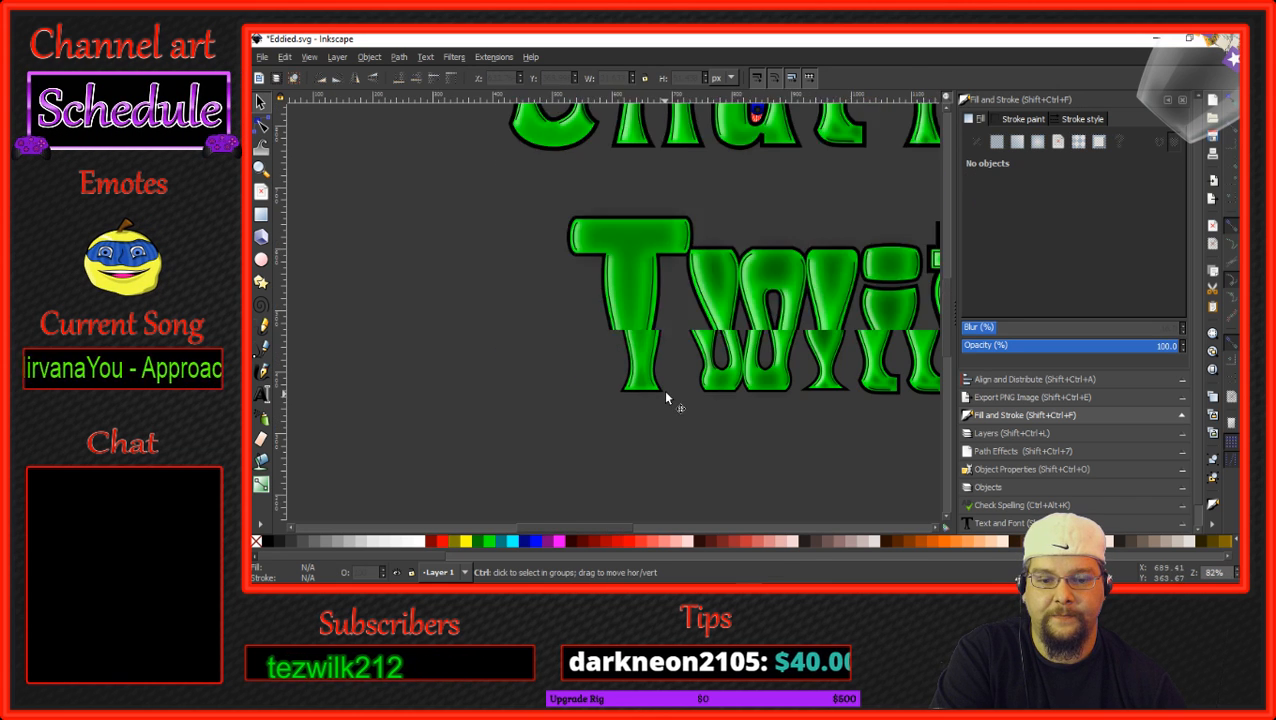
# Set the fill alpha of the "w" shading to 96 in the middle and 105 on the left arm, and reduce it on the right arm.
pyautogui.keyDown('ctrl'); pyautogui.scroll(-1, 689, 390); pyautogui.keyUp('ctrl')
pyautogui.moveTo(762, 410); pyautogui.dragTo(609, 400)
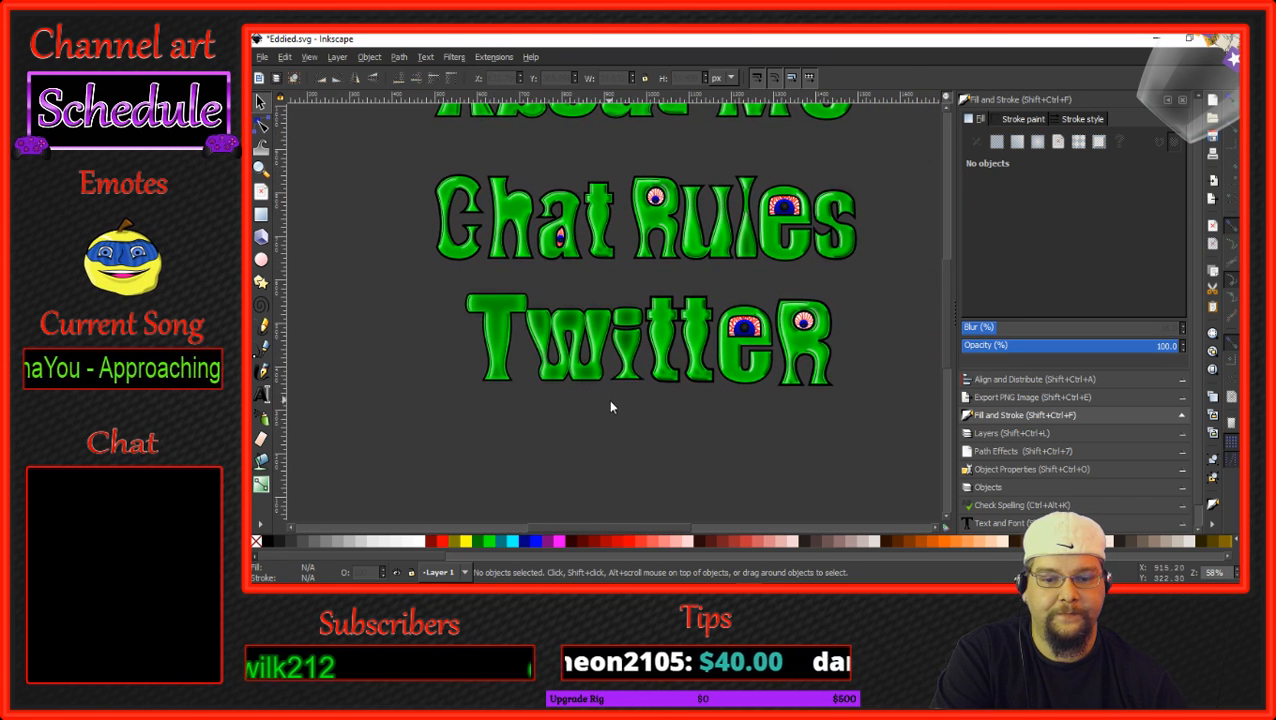
pyautogui.click(576, 332)
pyautogui.click(1043, 244)
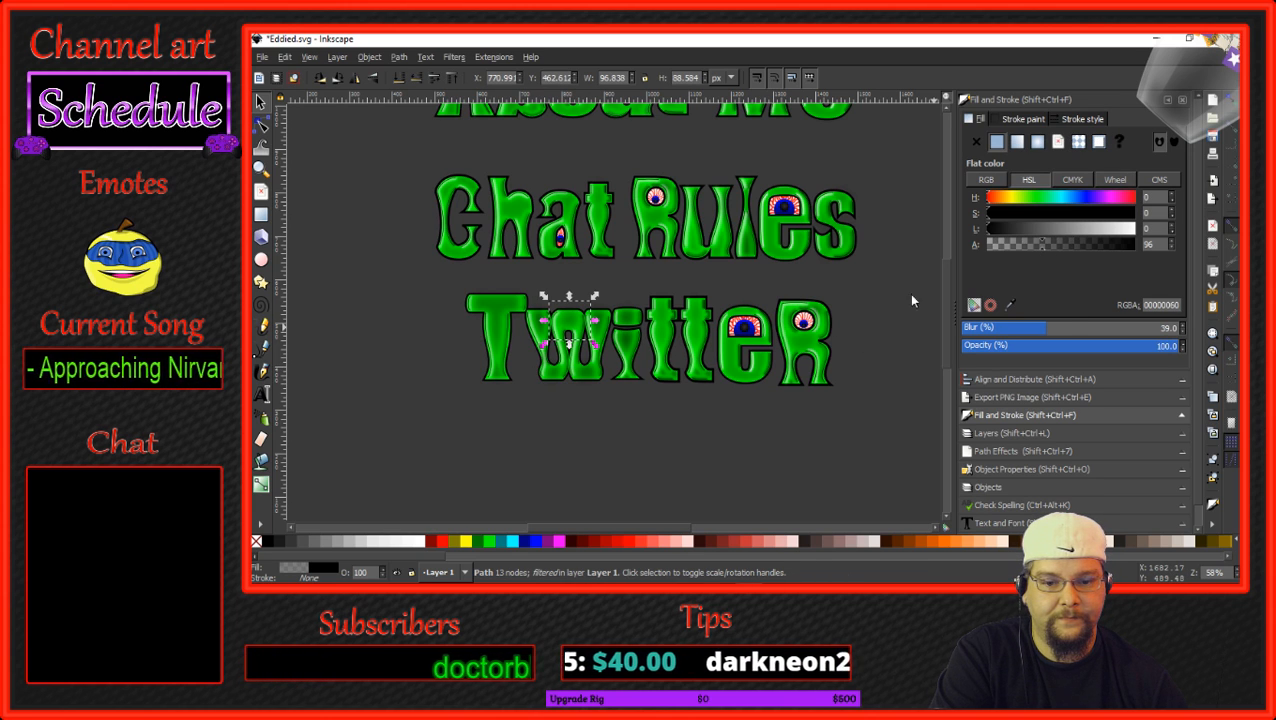
pyautogui.click(602, 328)
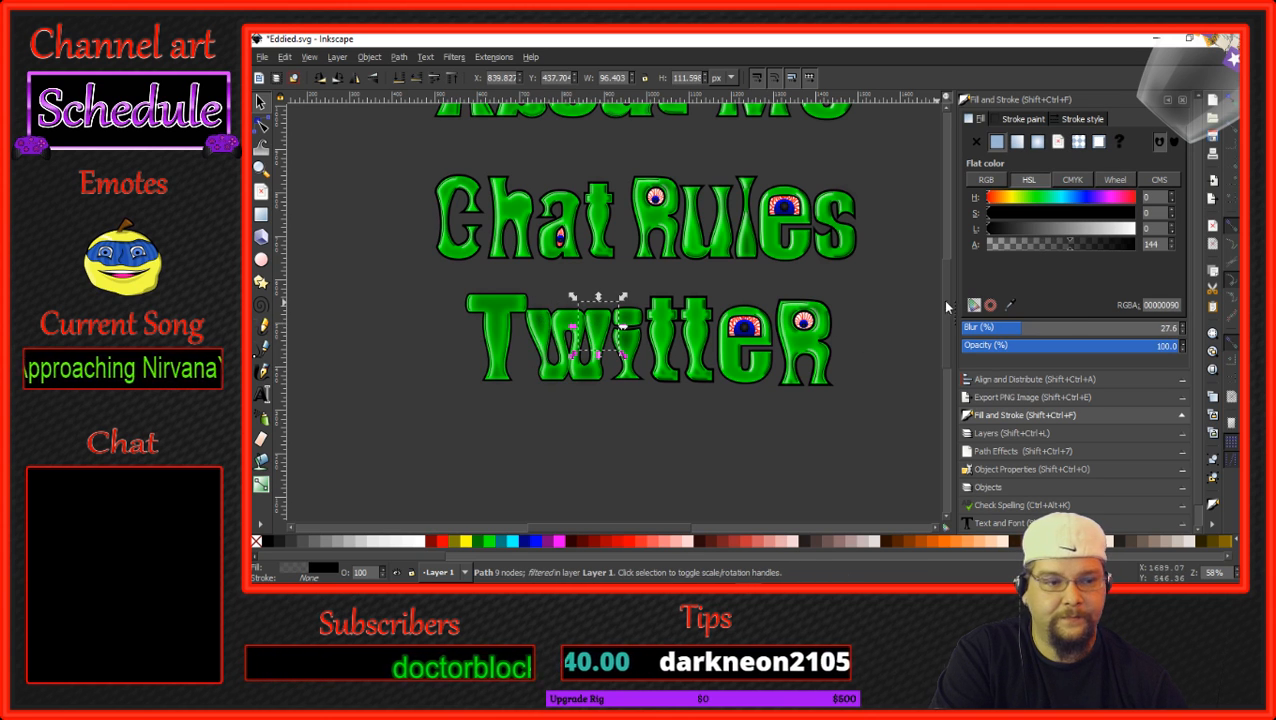
pyautogui.click(1047, 244)
pyautogui.click(540, 325)
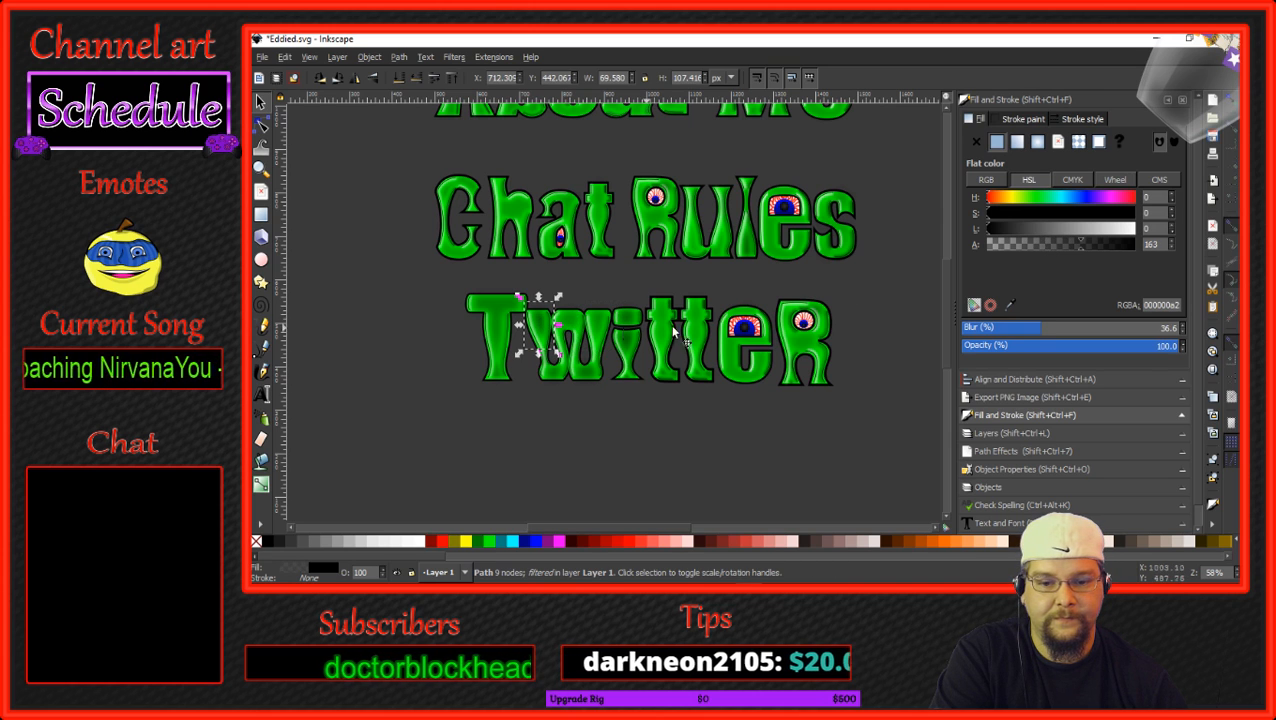
pyautogui.click(1049, 246)
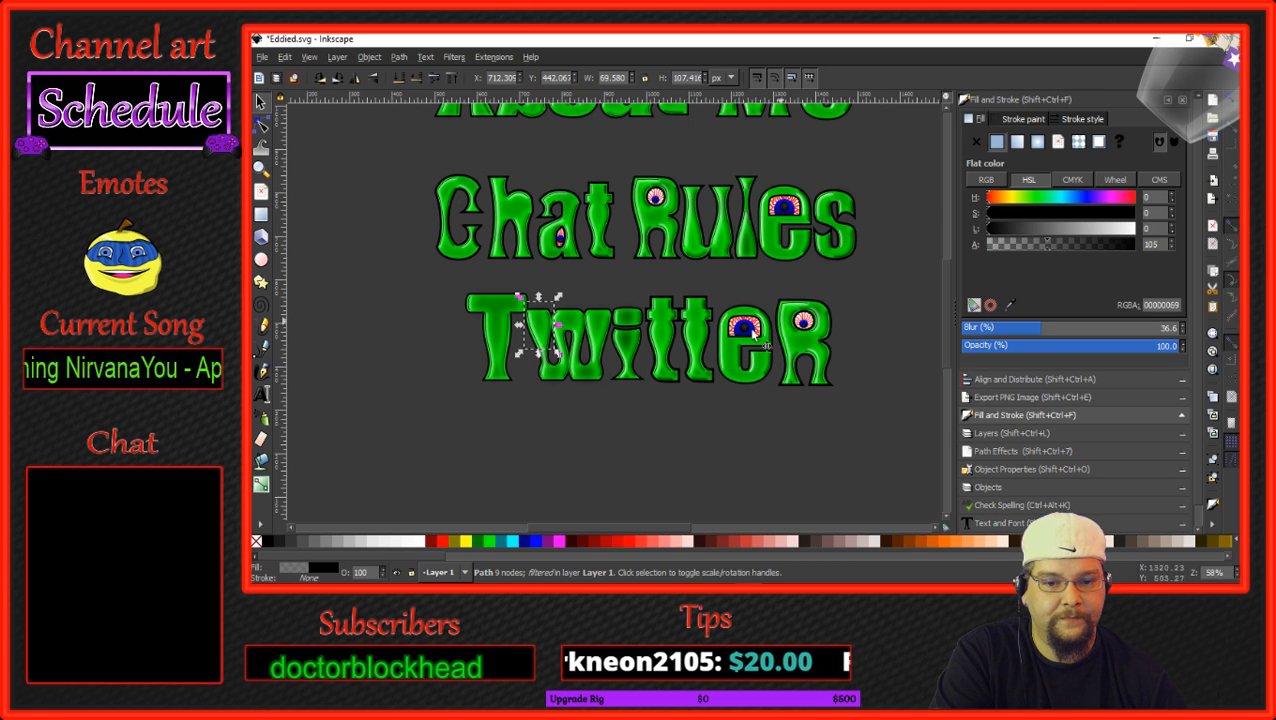
# Reduce the fill alpha of the shading on the dot of the "i" and set its stem shading to alpha 103.
pyautogui.click(628, 322)
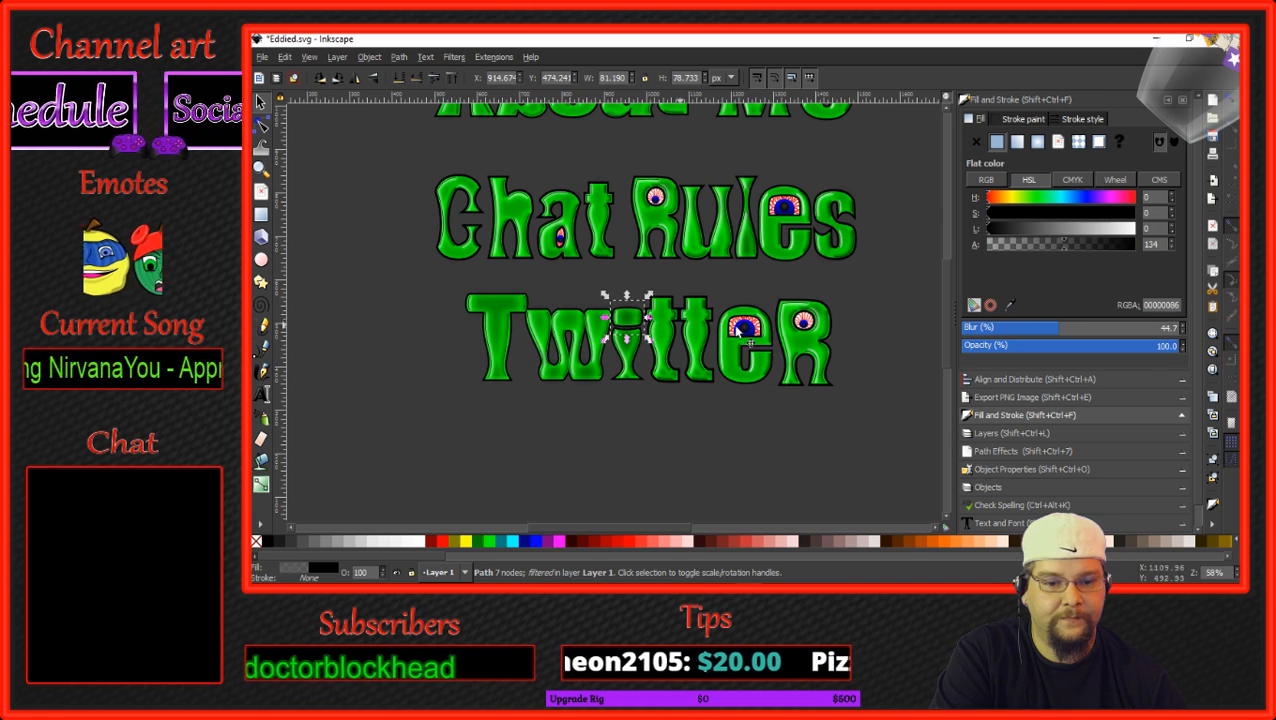
pyautogui.click(1046, 246)
pyautogui.click(644, 350)
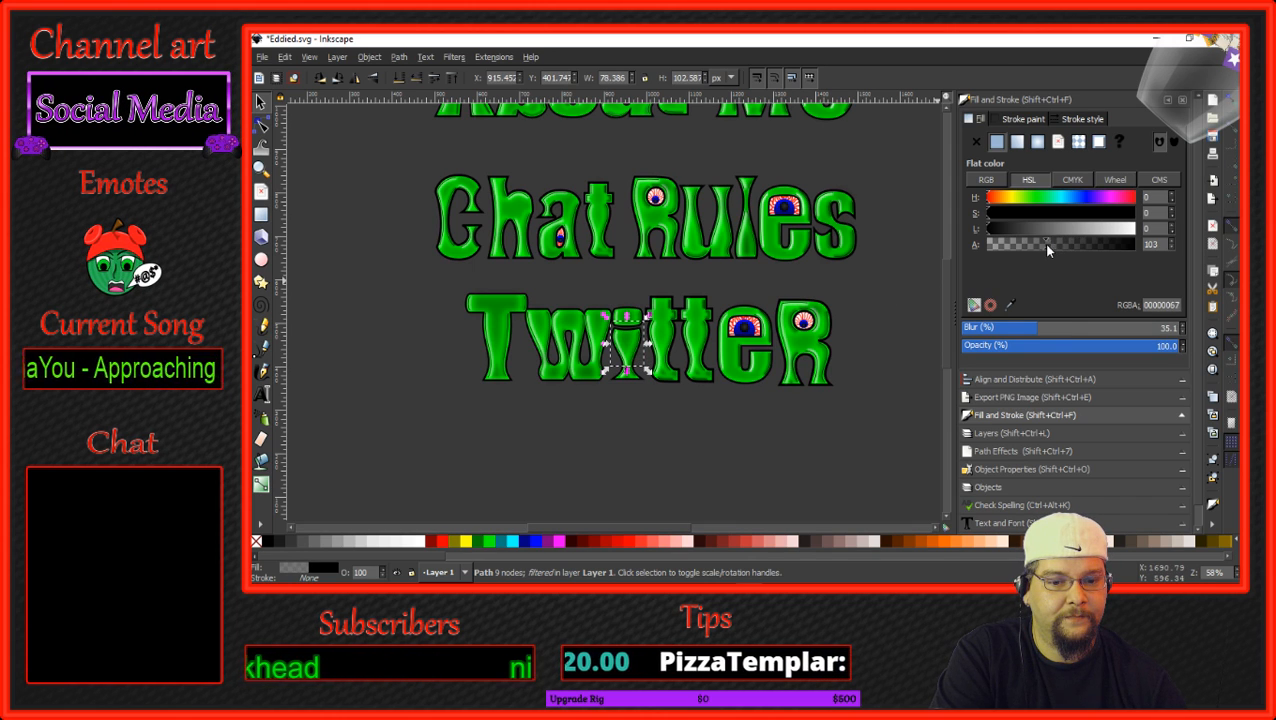
pyautogui.click(674, 428)
pyautogui.scroll(1, 715, 412)
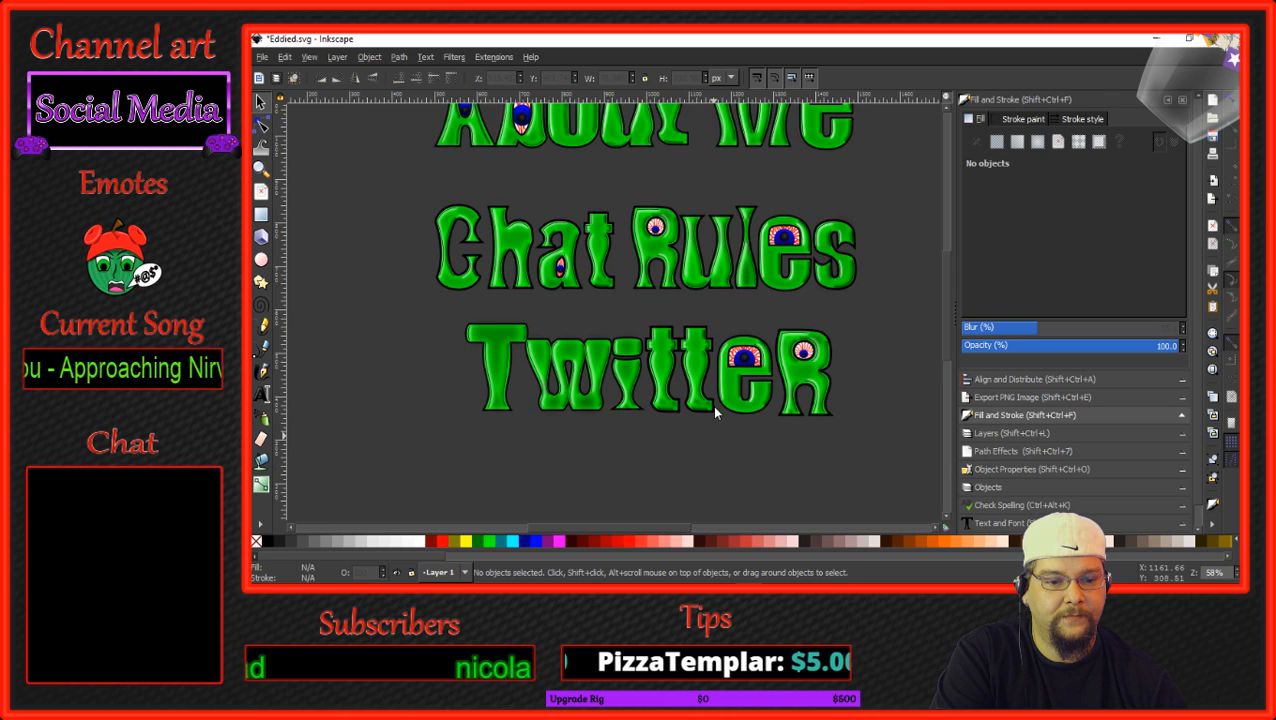
pyautogui.scroll(1, 715, 412)
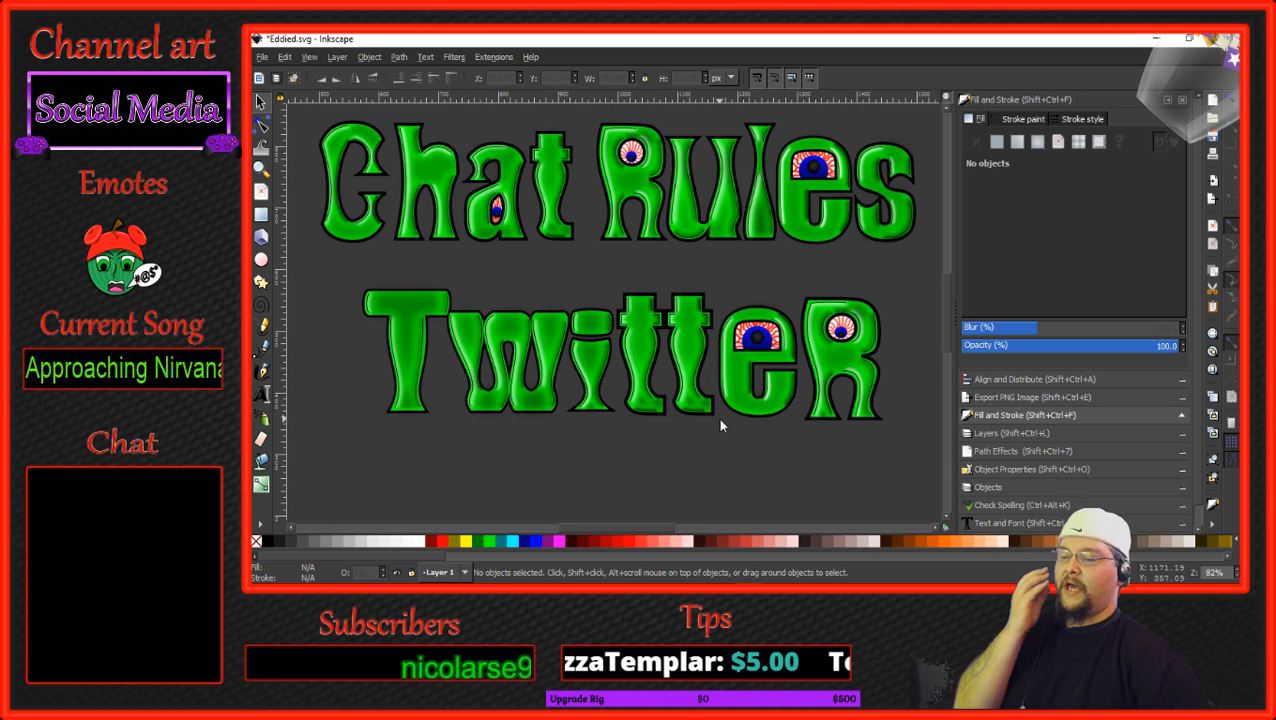
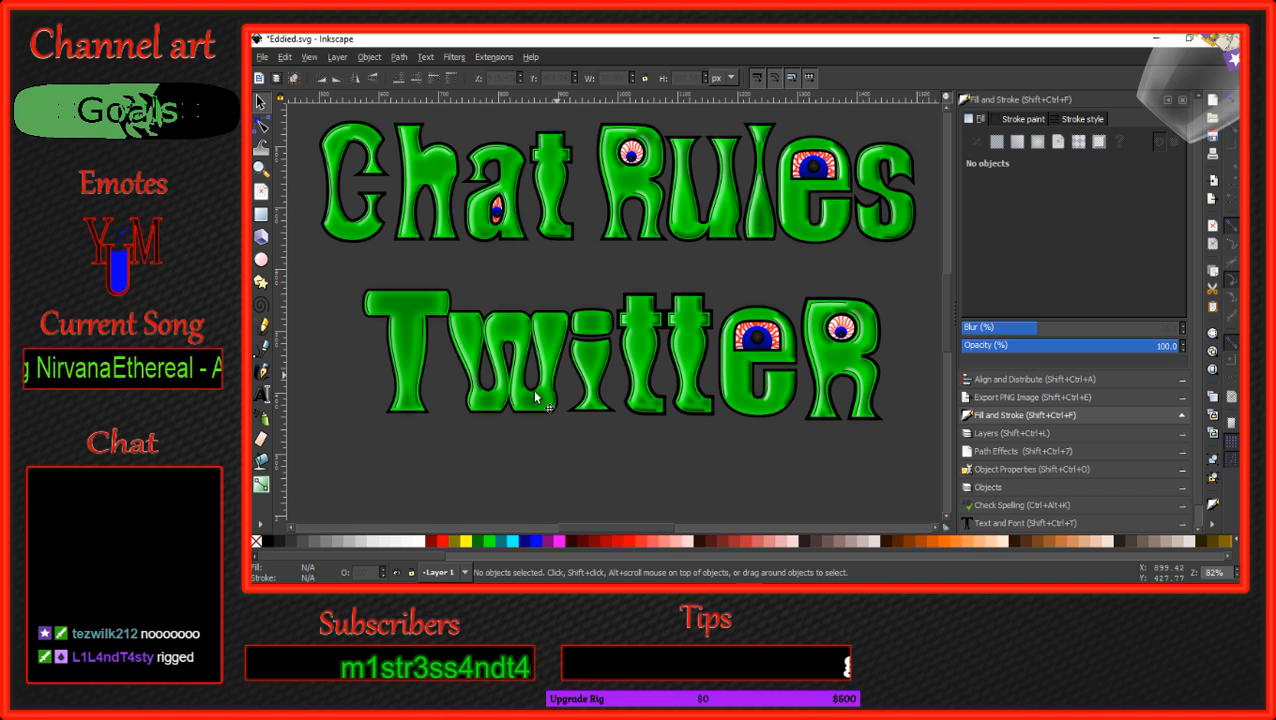
# Set the stroke width of the black outlines around the "T", "w" and "i" of "Twitter" to 10 px together.
pyautogui.scroll(4, 452, 308)
pyautogui.click(454, 295)
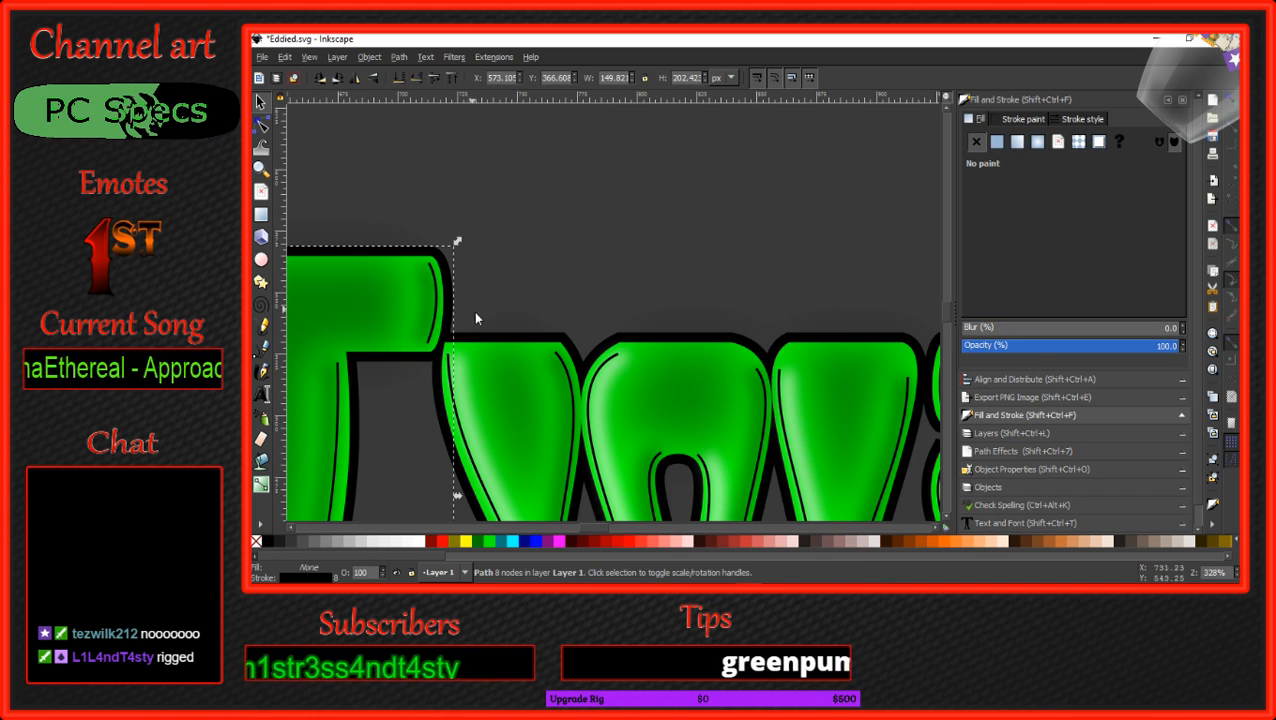
pyautogui.keyDown('shift'); pyautogui.click(505, 340); pyautogui.keyUp('shift')
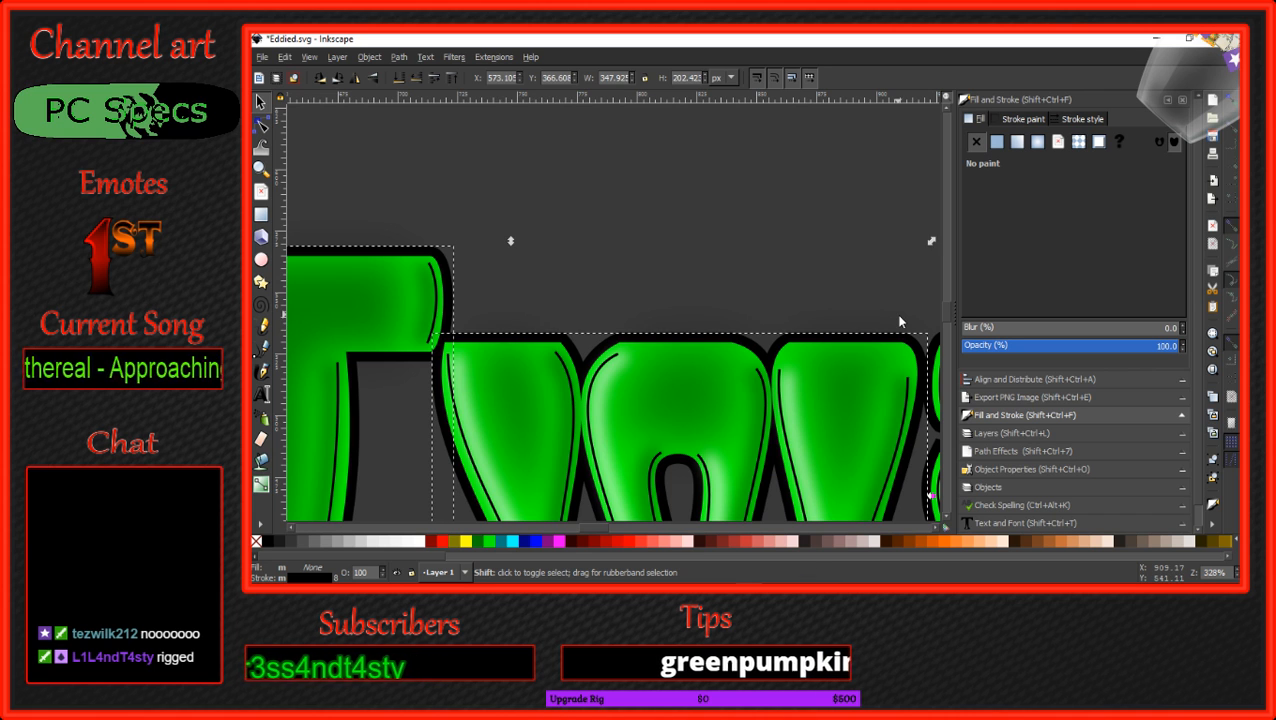
pyautogui.scroll(-2, 652, 306)
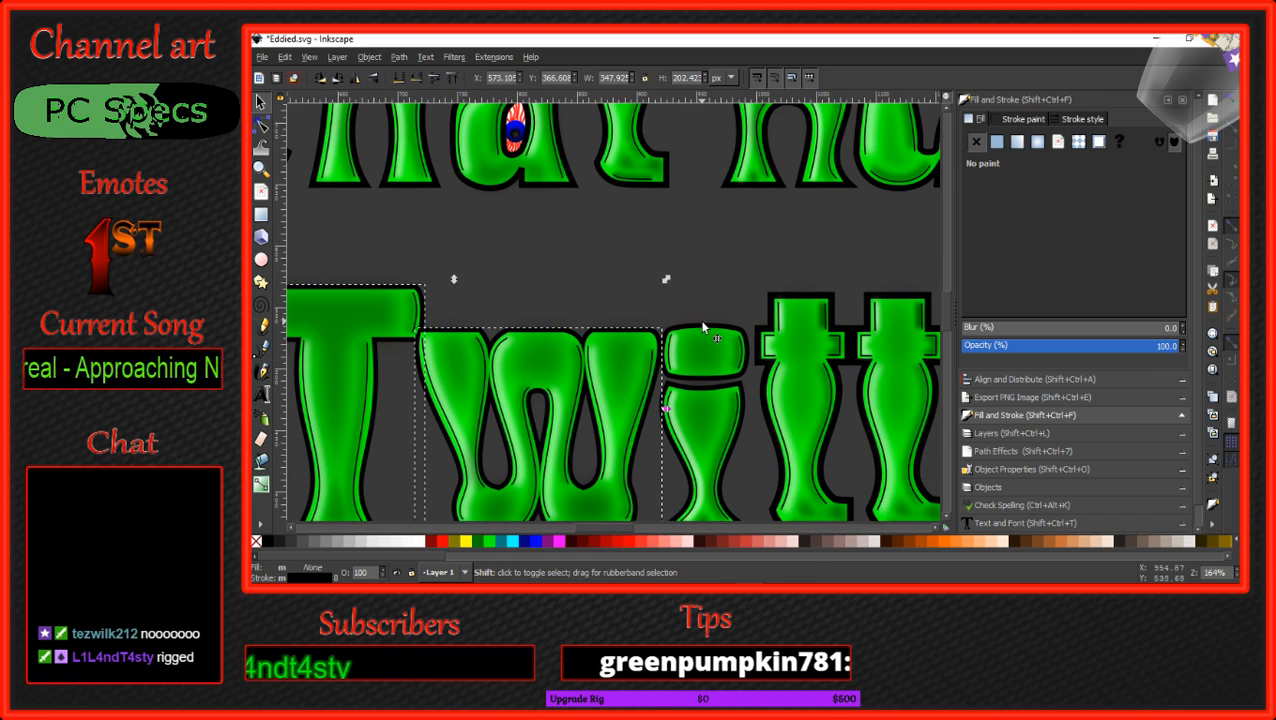
pyautogui.keyDown('shift'); pyautogui.click(692, 330); pyautogui.keyUp('shift')
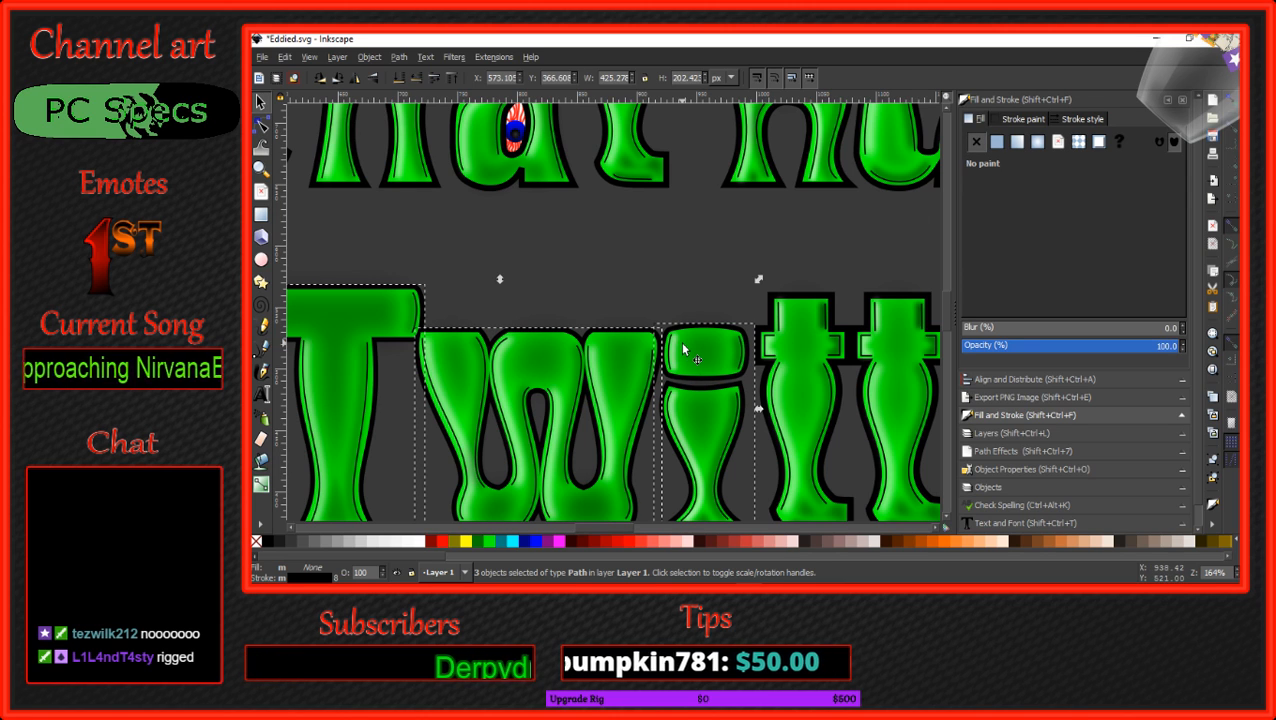
pyautogui.click(1064, 119)
pyautogui.moveTo(1063, 141); pyautogui.dragTo(1032, 142)
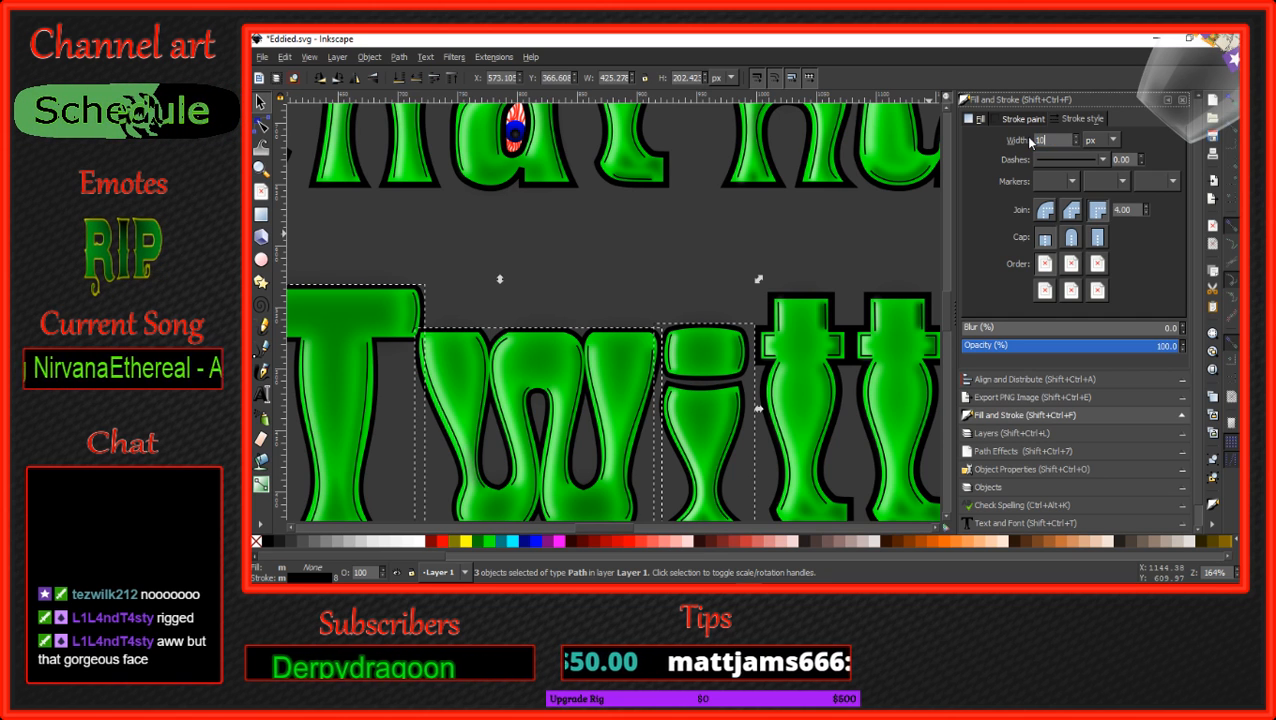
pyautogui.press('Return')
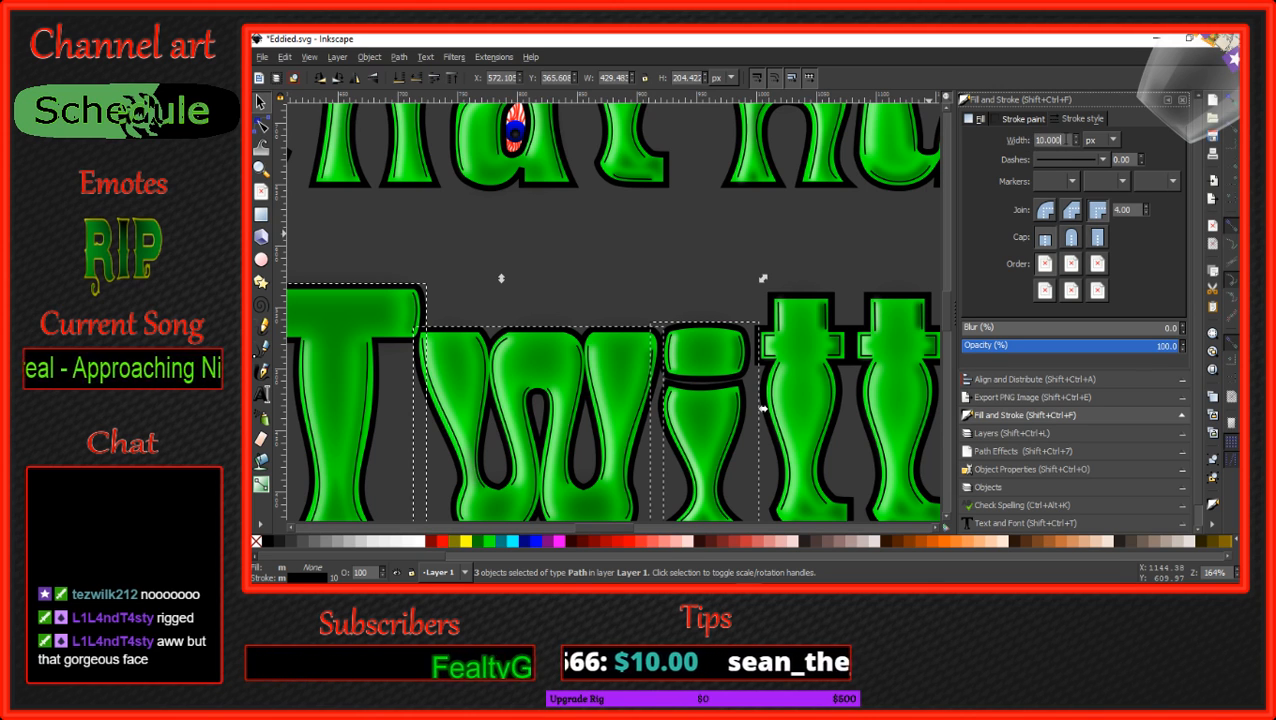
# Increase the stroke width of the three selected letter outlines to 11 px and deselect them.
pyautogui.moveTo(1062, 141); pyautogui.dragTo(1034, 142)
pyautogui.write('11')
pyautogui.press('Return')
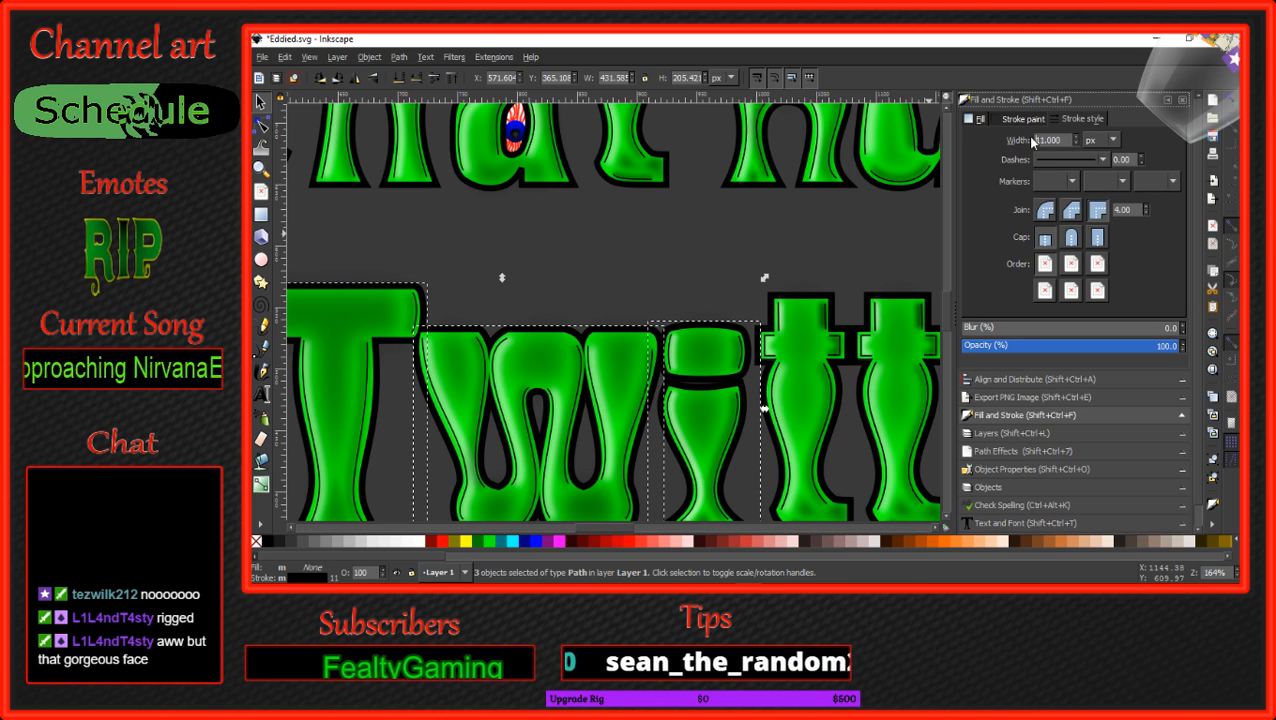
pyautogui.click(745, 257)
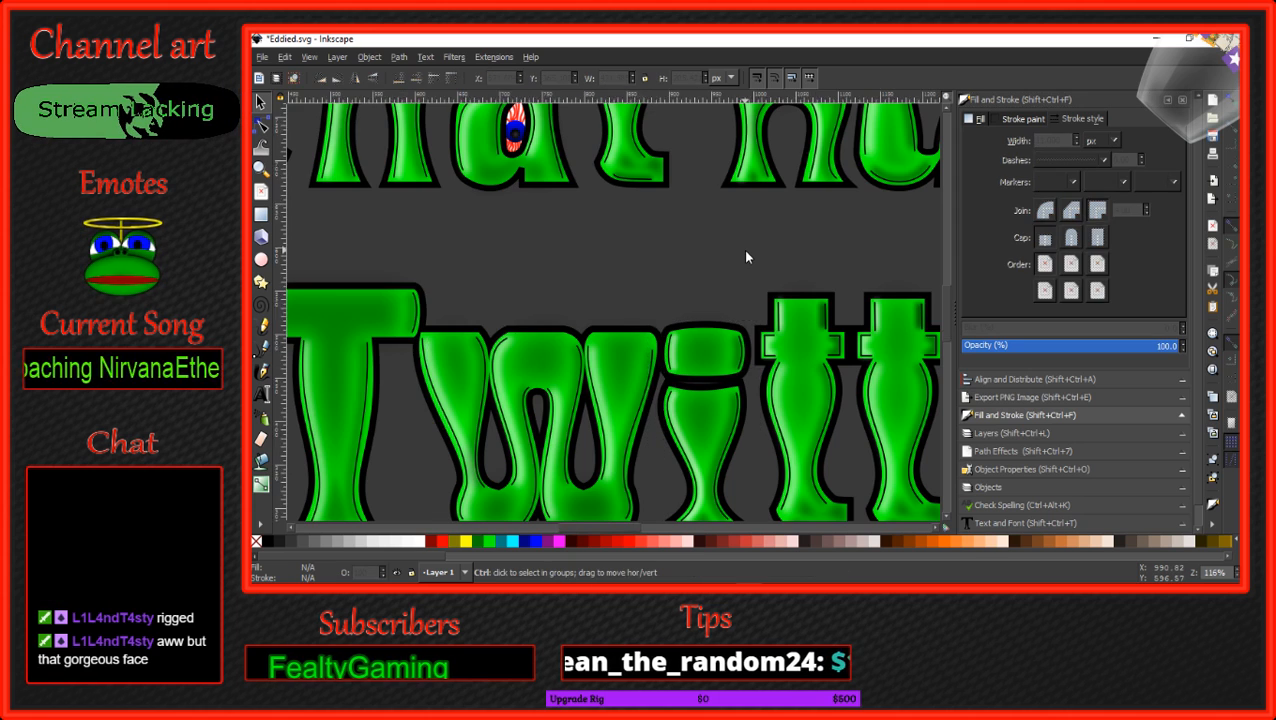
pyautogui.scroll(-2, 745, 257)
pyautogui.scroll(-1, 745, 257)
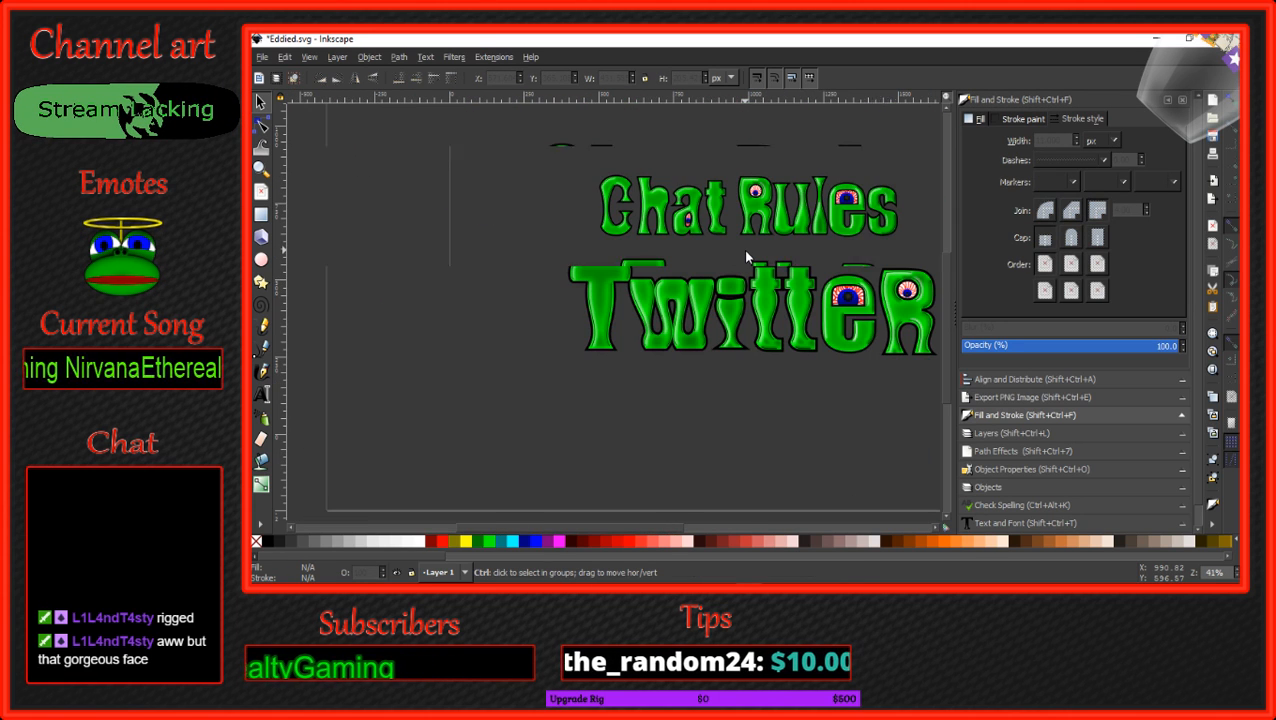
pyautogui.moveTo(746, 256); pyautogui.dragTo(673, 278)
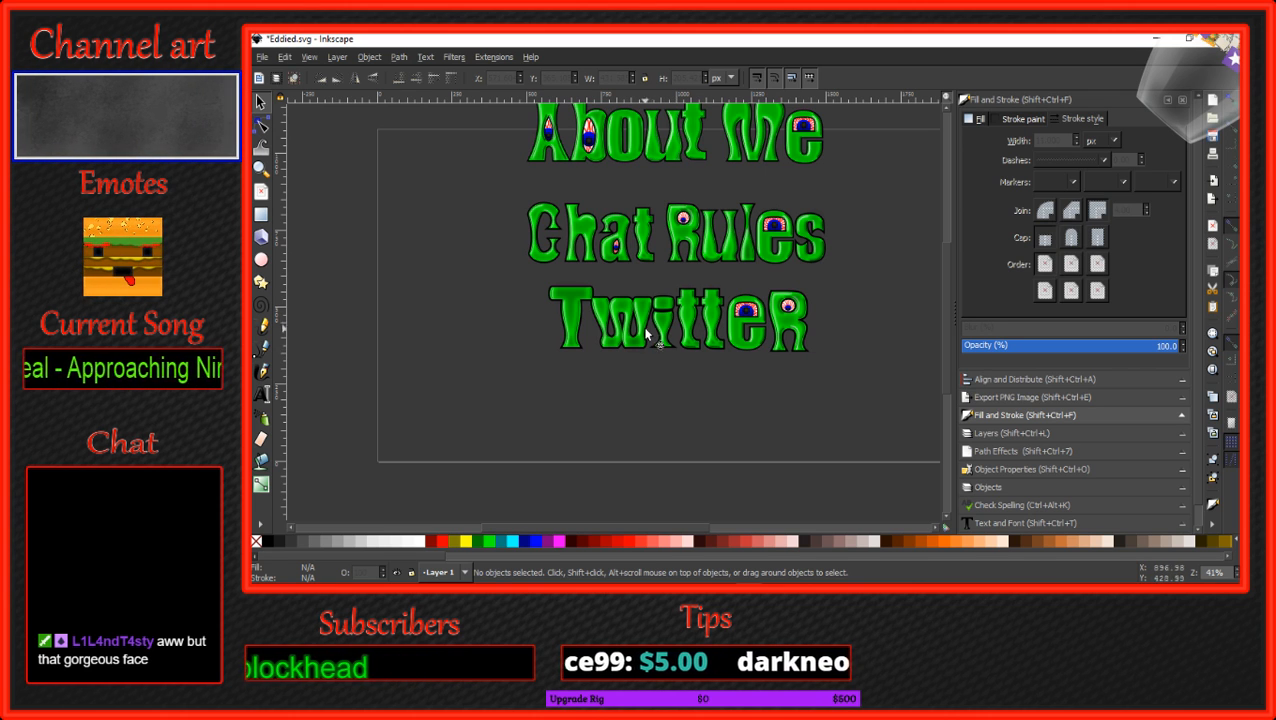
# Duplicate the thick black outline of the "w" in "Twitter".
pyautogui.scroll(3, 640, 325)
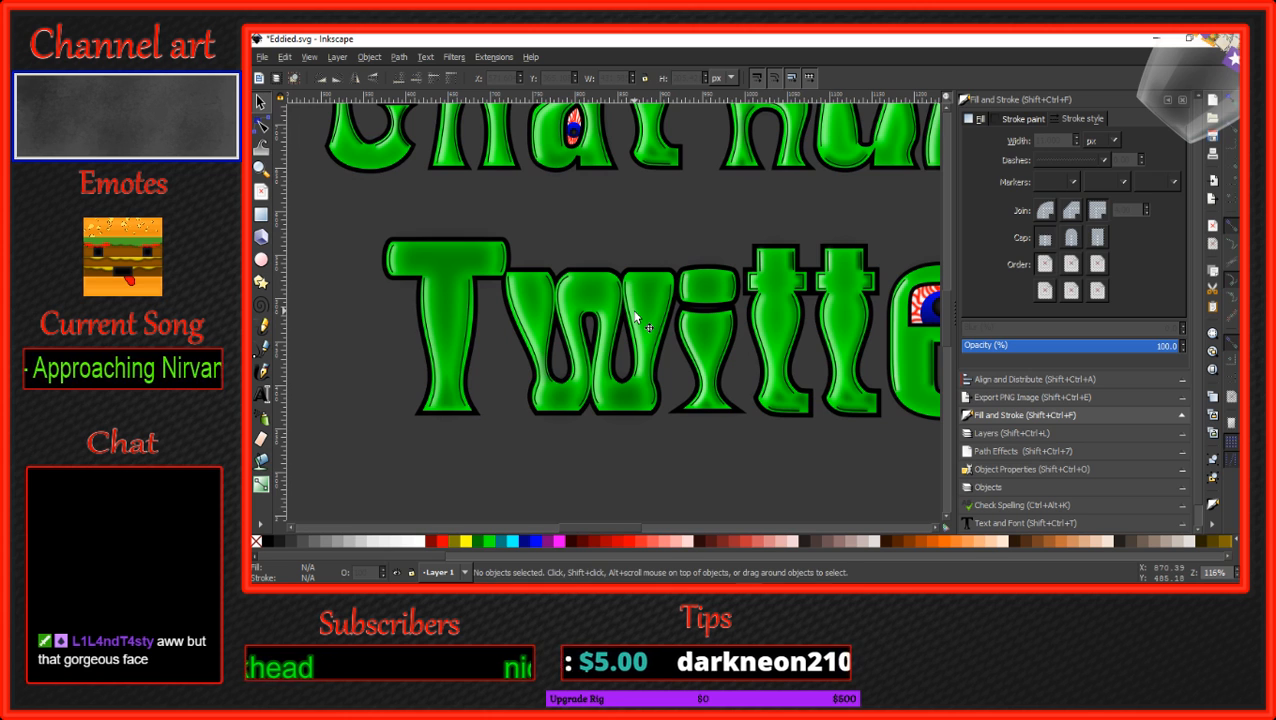
pyautogui.scroll(1, 620, 316)
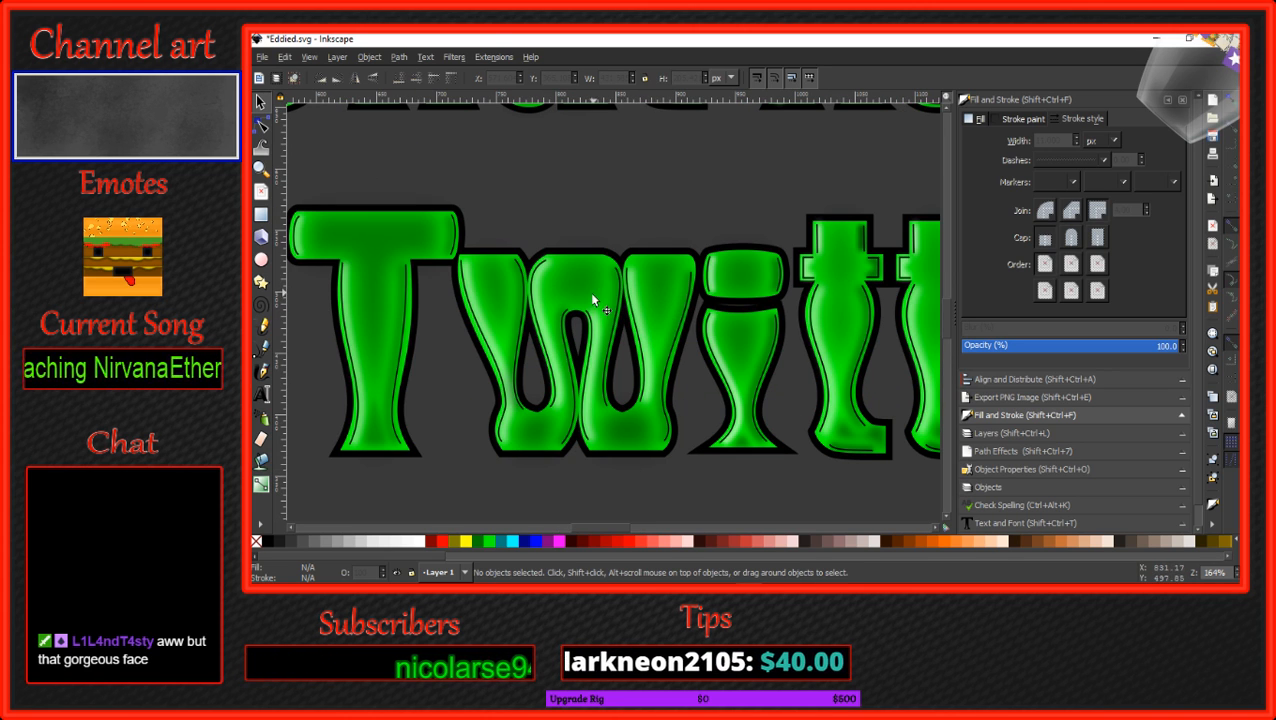
pyautogui.click(563, 256)
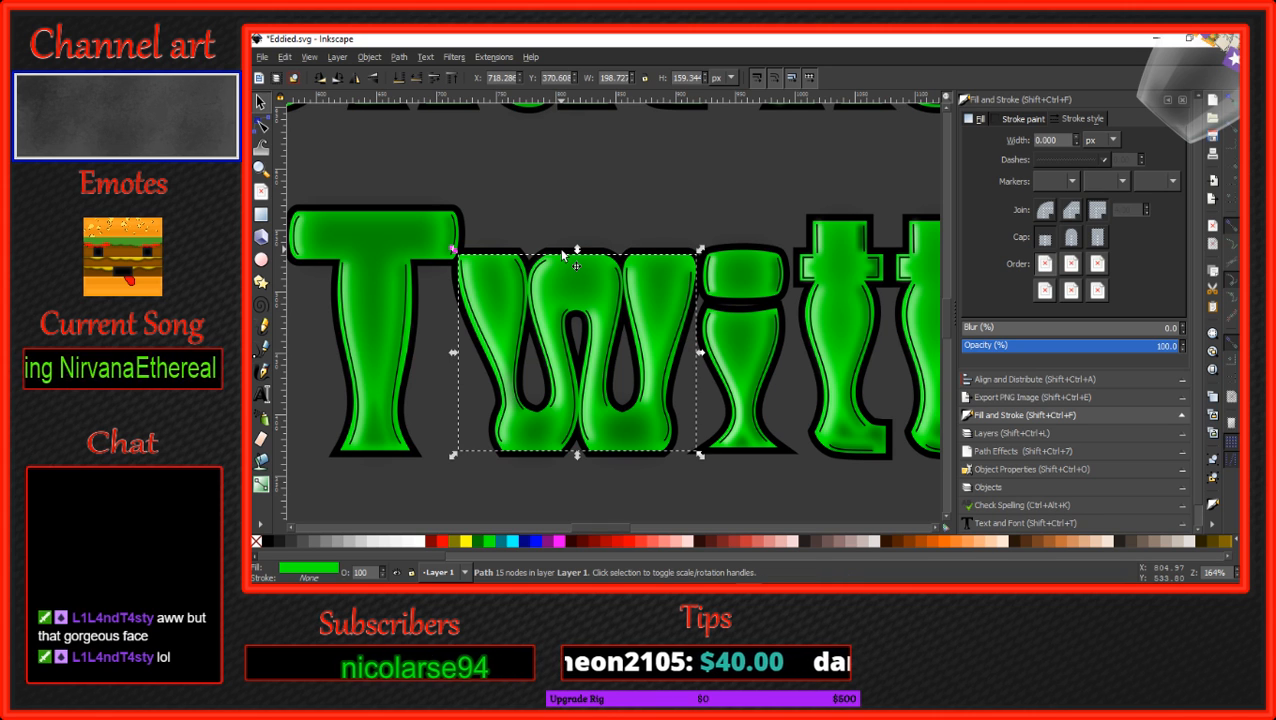
pyautogui.click(560, 243)
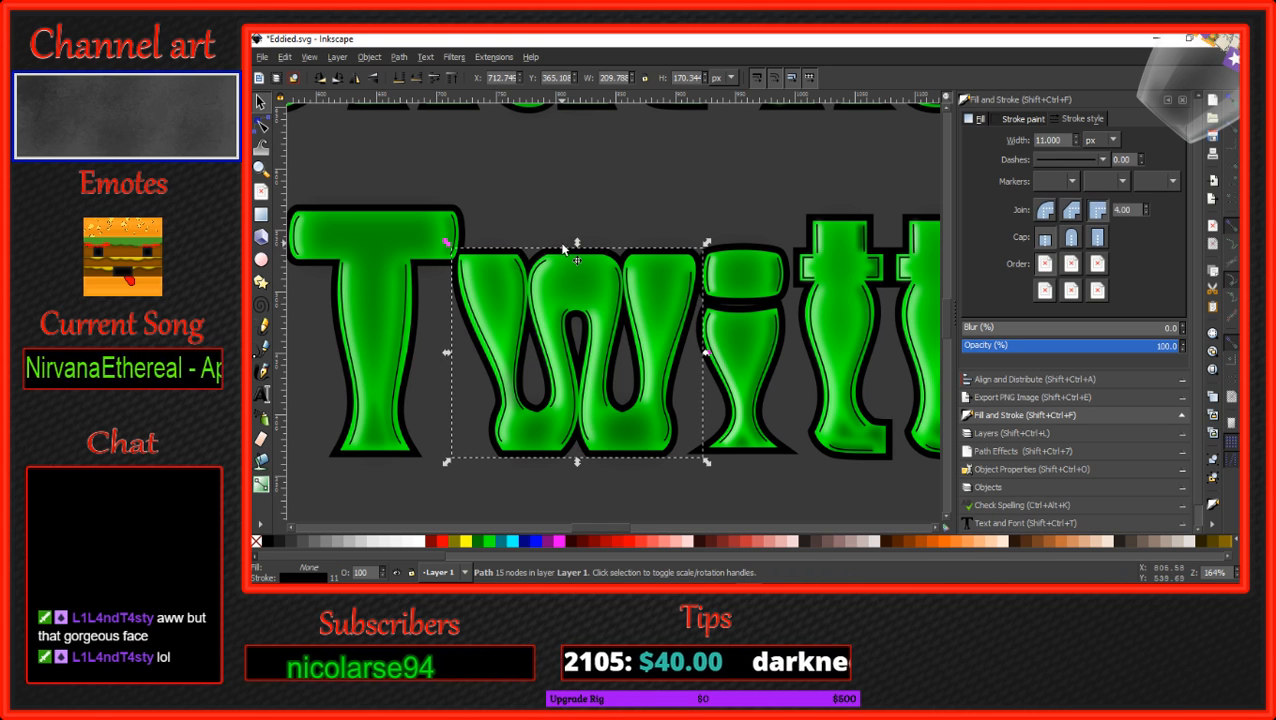
pyautogui.rightClick(560, 243)
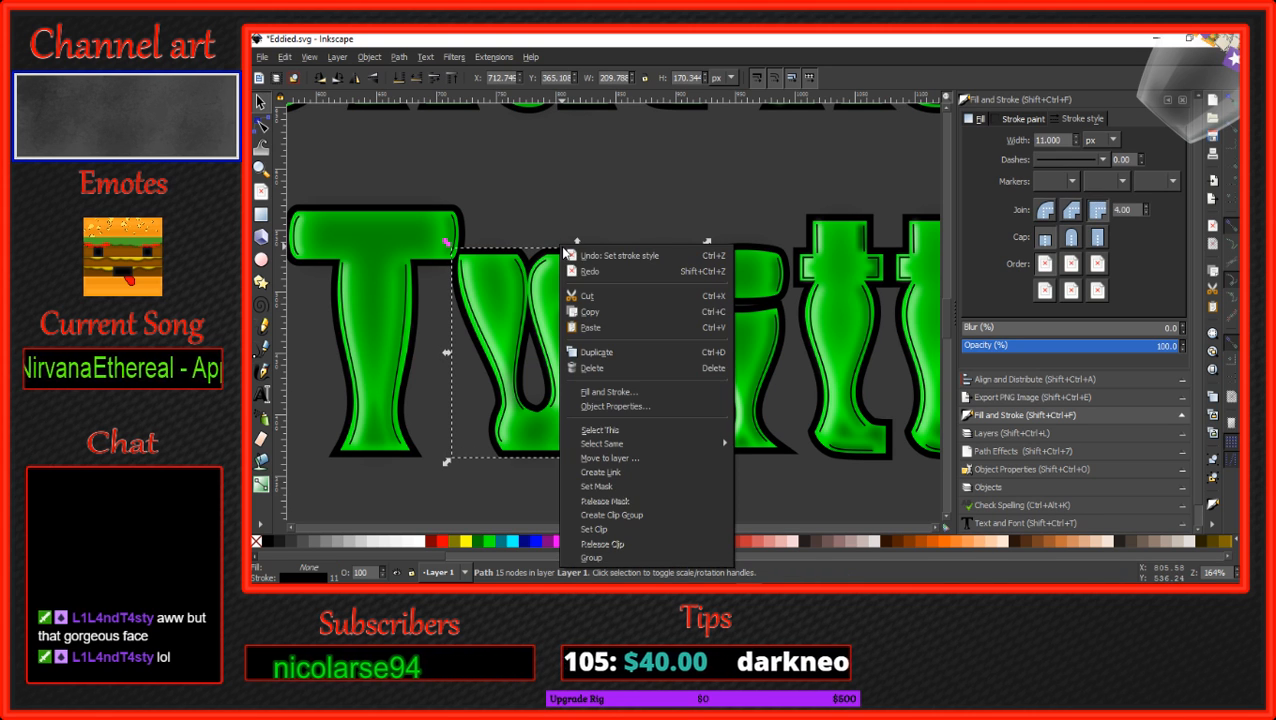
pyautogui.click(610, 352)
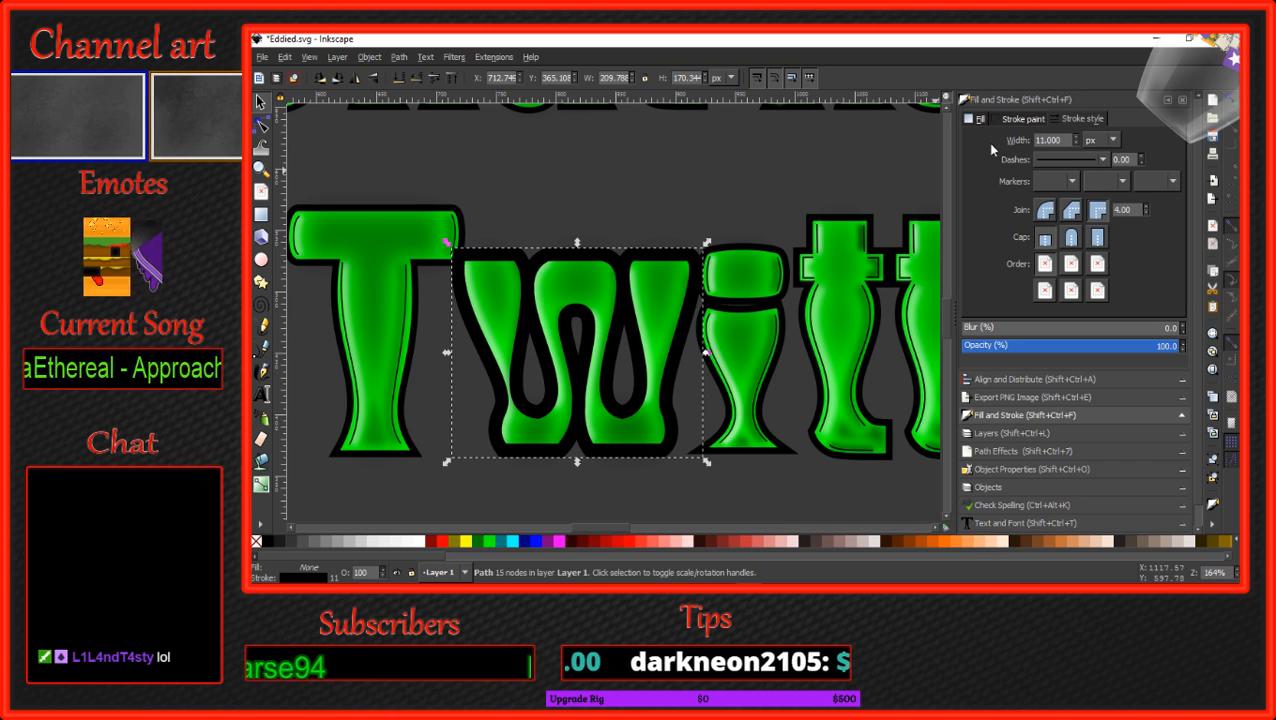
# Thin the stroke of the duplicated "w" outline to 2 px and finally to 1 px, and deselect it.
pyautogui.moveTo(1067, 140); pyautogui.dragTo(1054, 140)
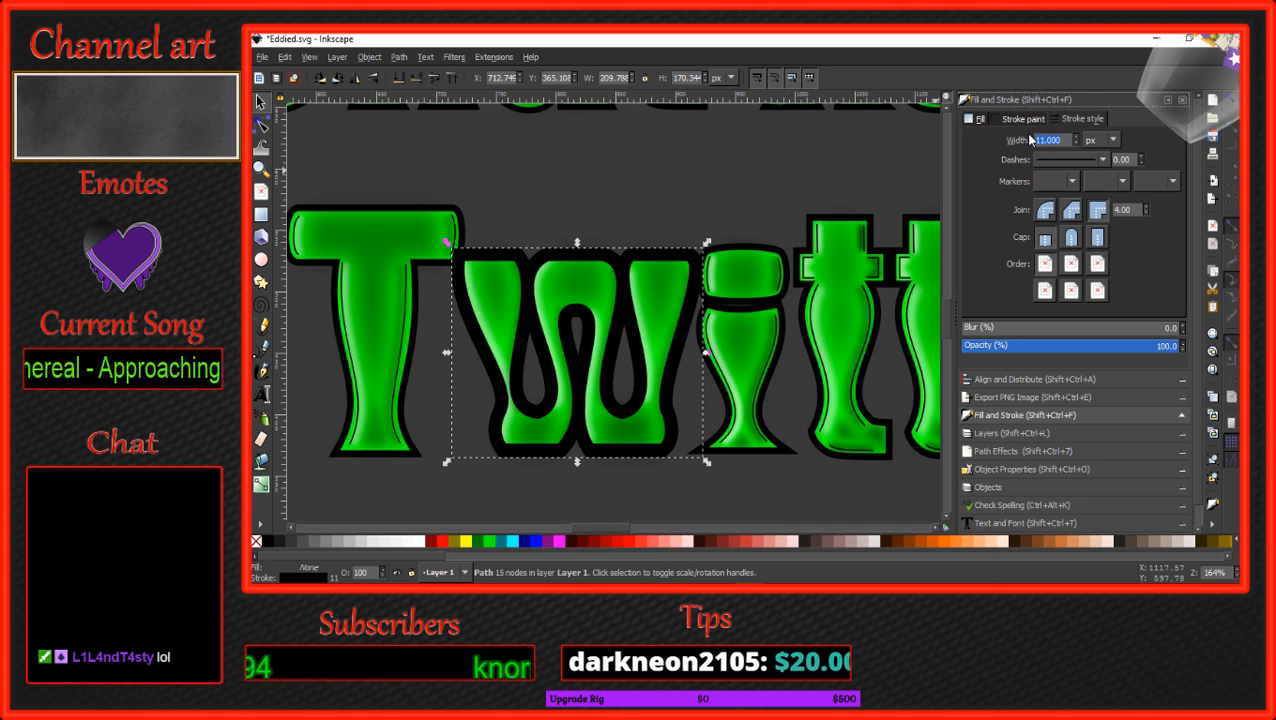
pyautogui.write('2')
pyautogui.press('Return')
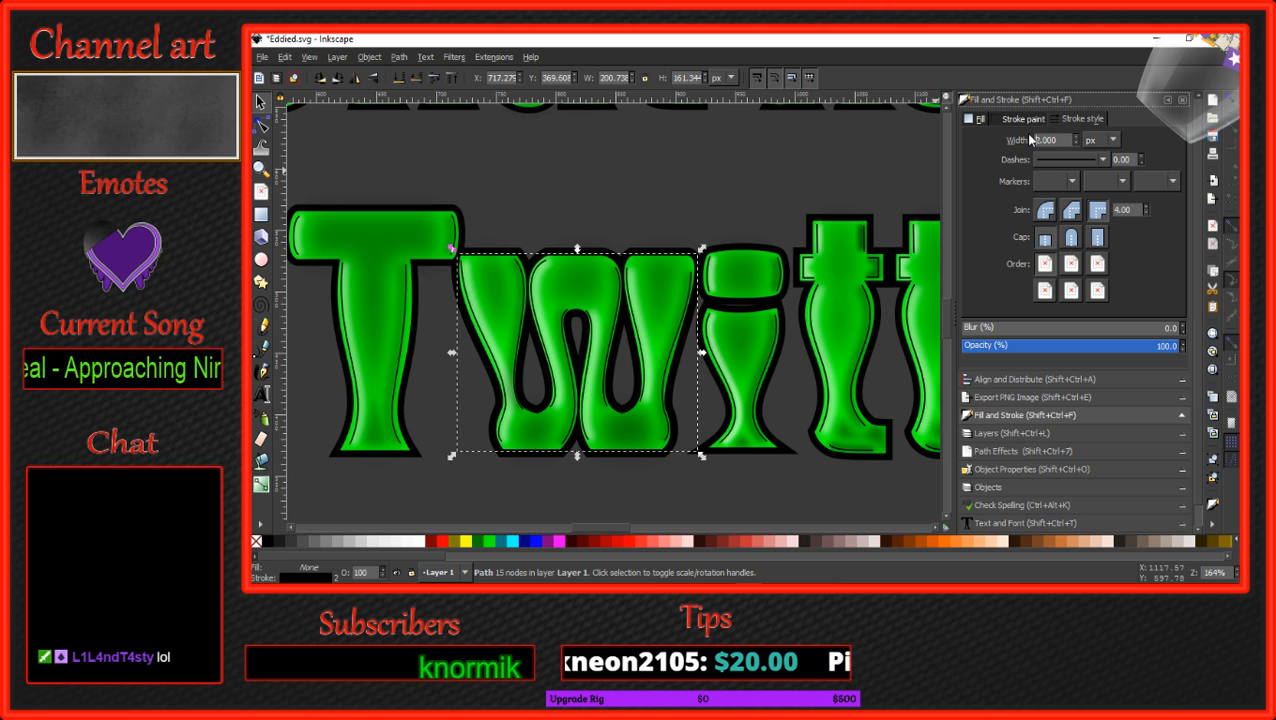
pyautogui.moveTo(1058, 140); pyautogui.dragTo(1019, 141)
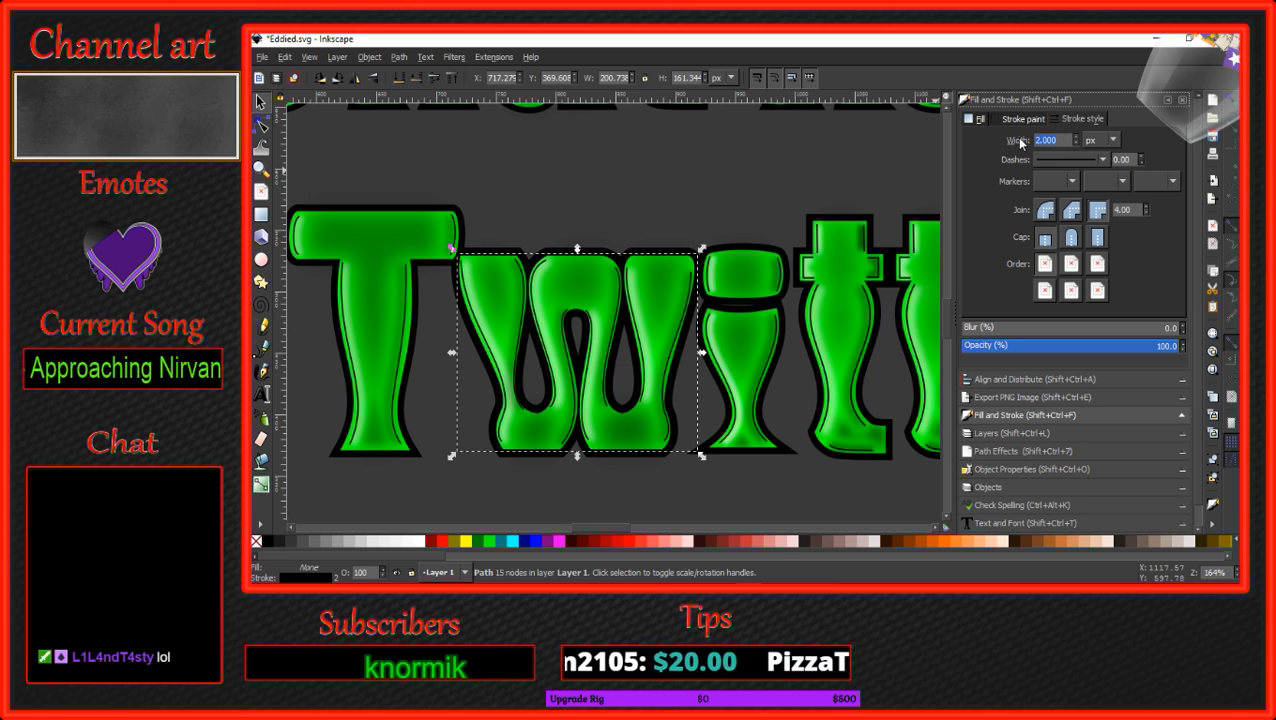
pyautogui.write('1')
pyautogui.press('Return')
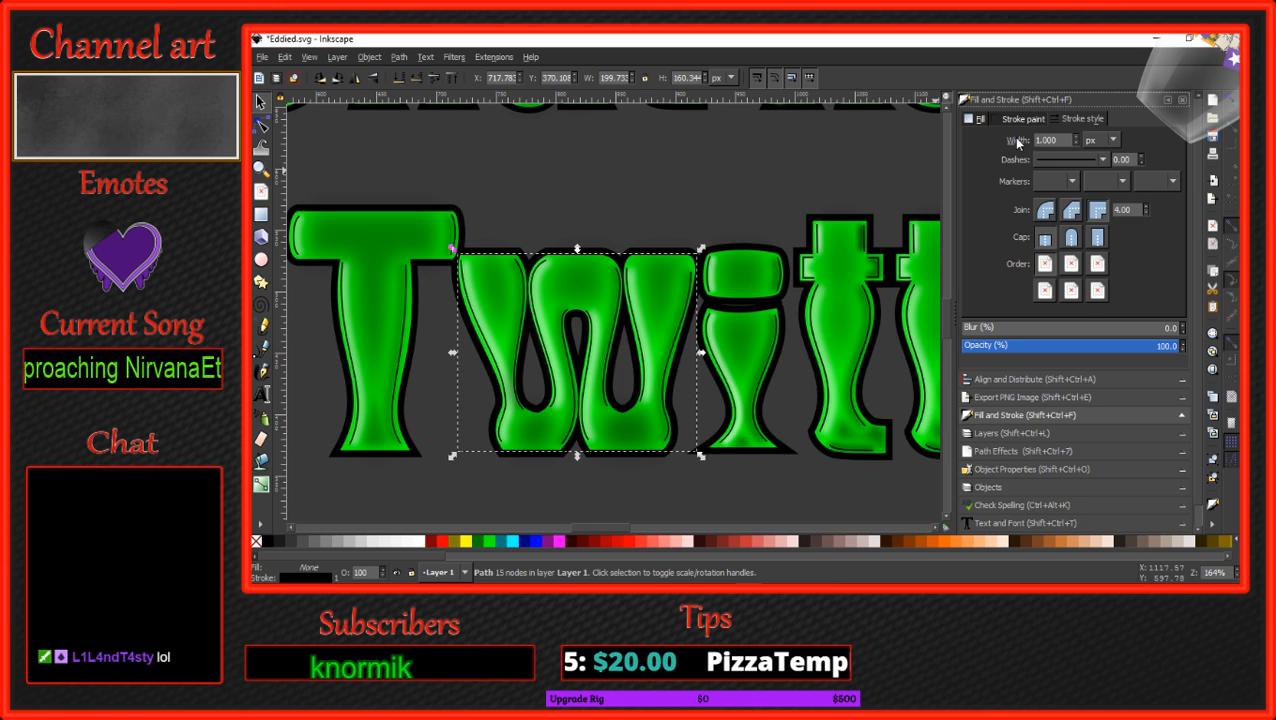
pyautogui.scroll(-1, 1016, 150)
pyautogui.keyDown('ctrl'); pyautogui.scroll(-1, 662, 217); pyautogui.keyUp('ctrl')
pyautogui.click(656, 203)
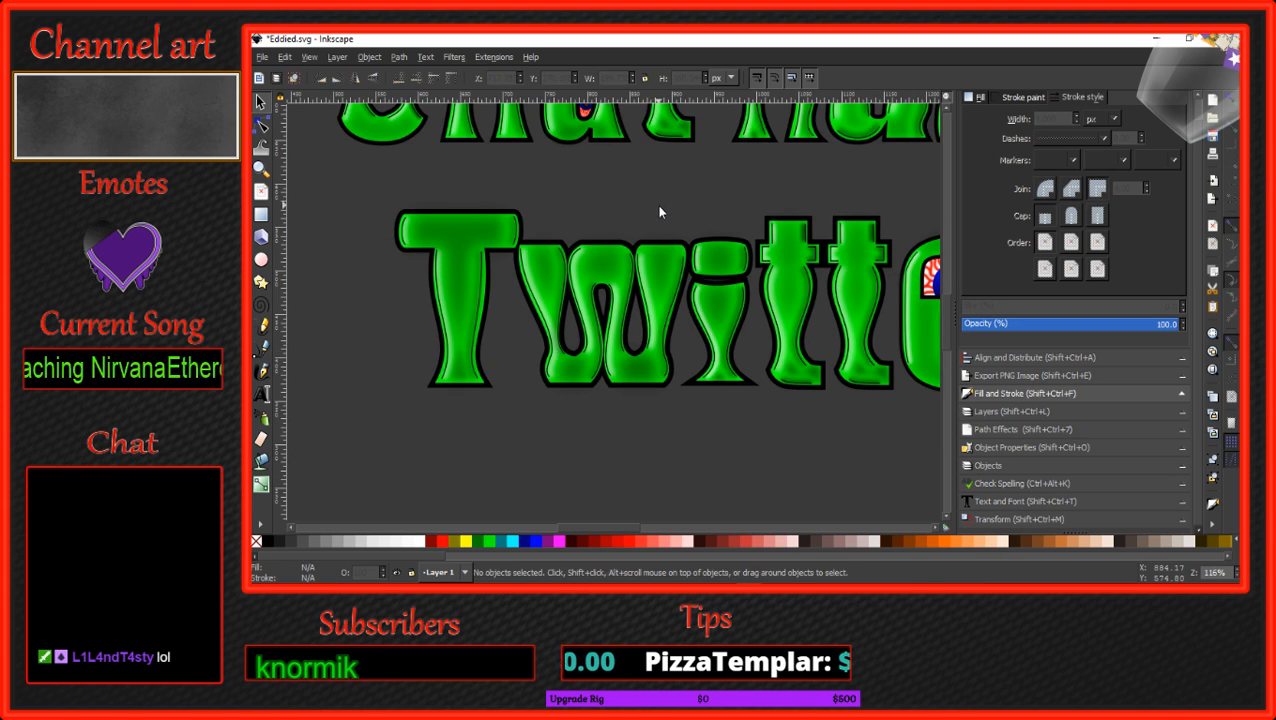
pyautogui.keyDown('ctrl'); pyautogui.scroll(-2, 650, 208); pyautogui.keyUp('ctrl')
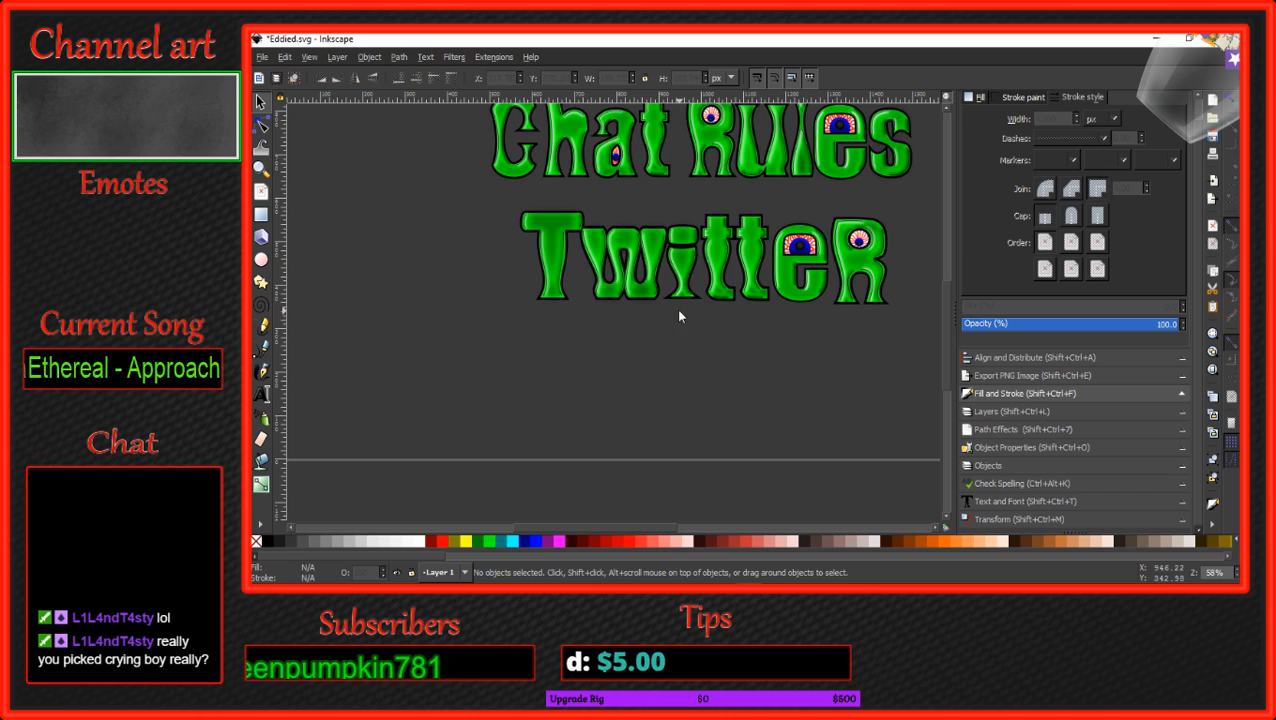
# Fill the two teardrop-shaped openings inside the "w" with the Paint Bucket tool.
pyautogui.keyDown('ctrl'); pyautogui.scroll(2, 643, 280); pyautogui.keyUp('ctrl')
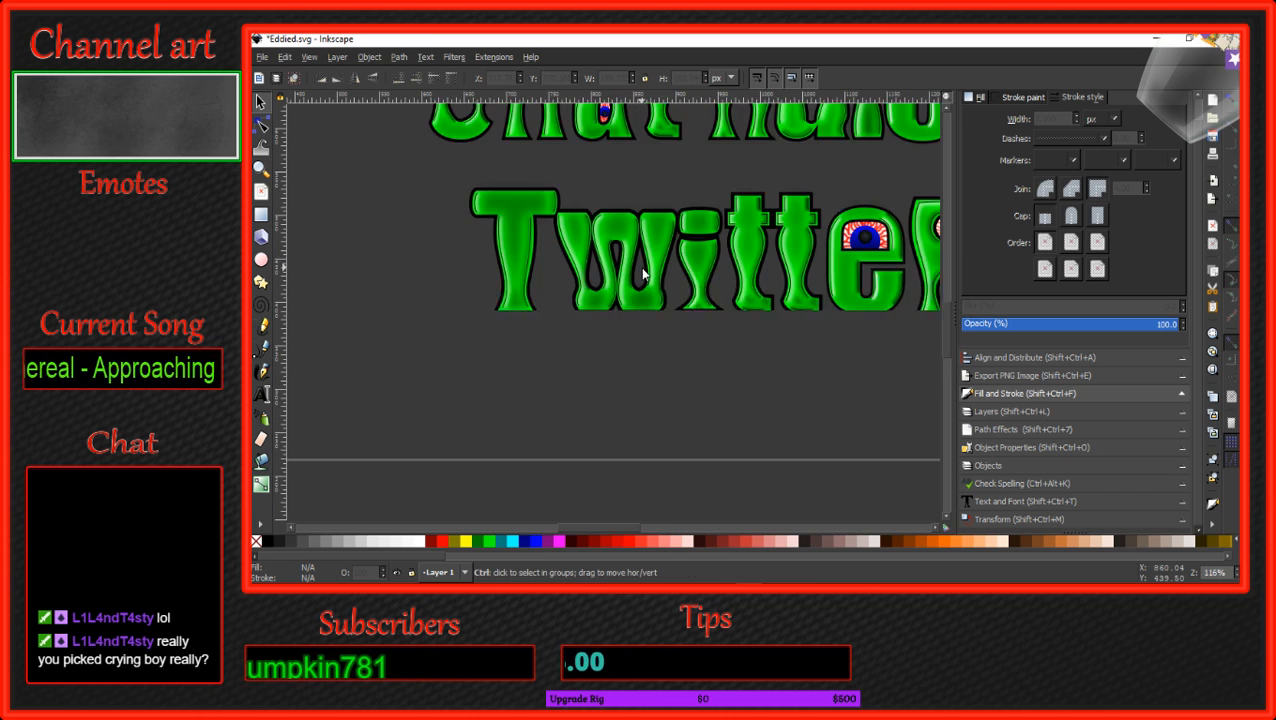
pyautogui.scroll(1, 643, 275)
pyautogui.keyDown('ctrl'); pyautogui.scroll(2, 634, 299); pyautogui.keyUp('ctrl')
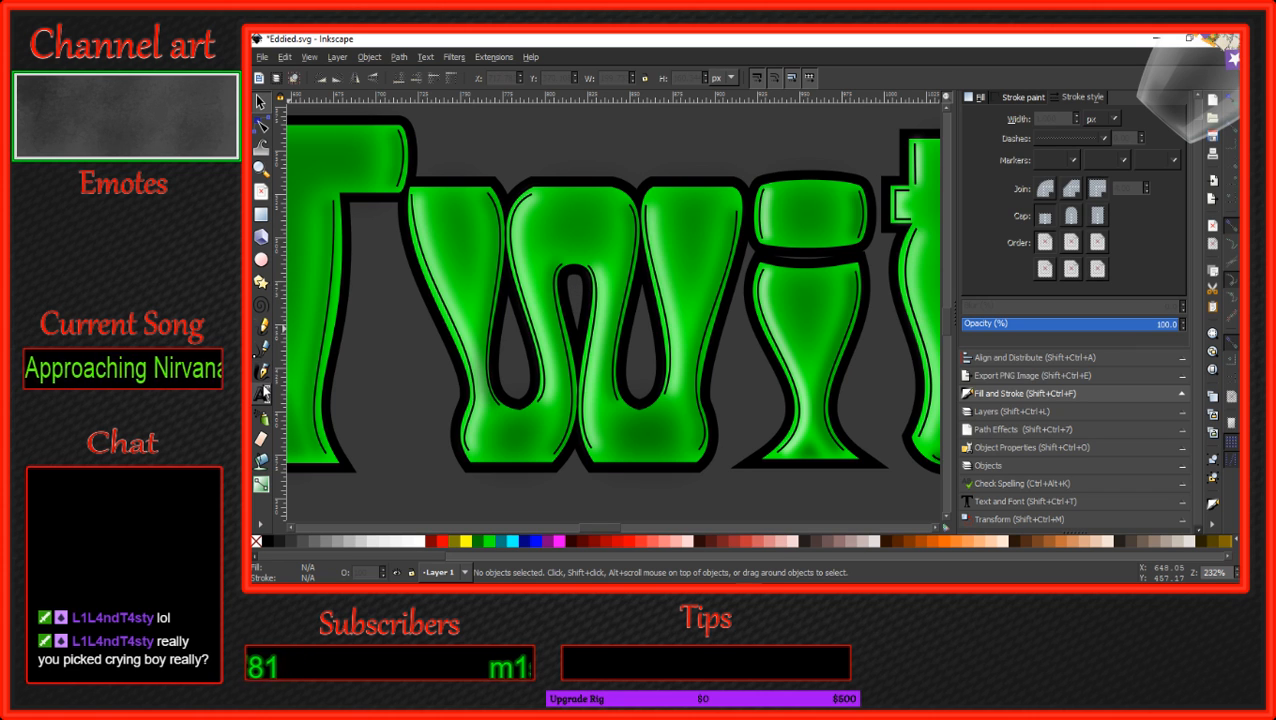
pyautogui.click(261, 461)
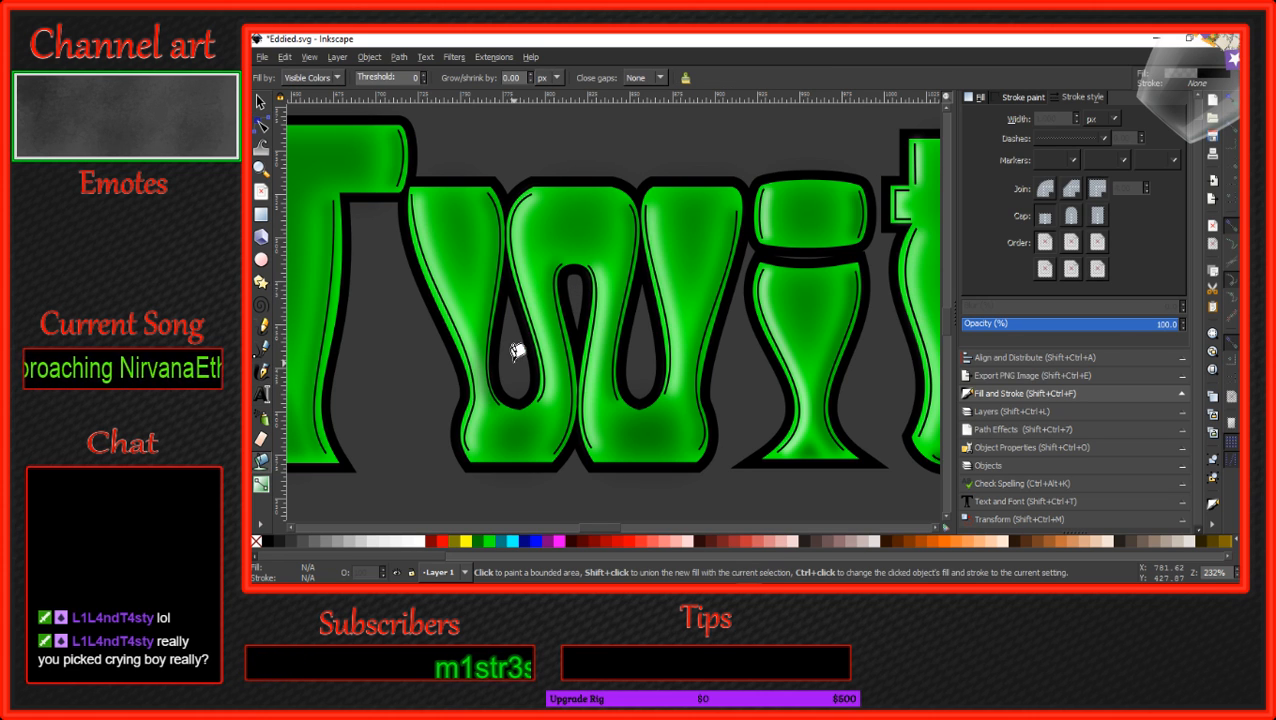
pyautogui.click(639, 358)
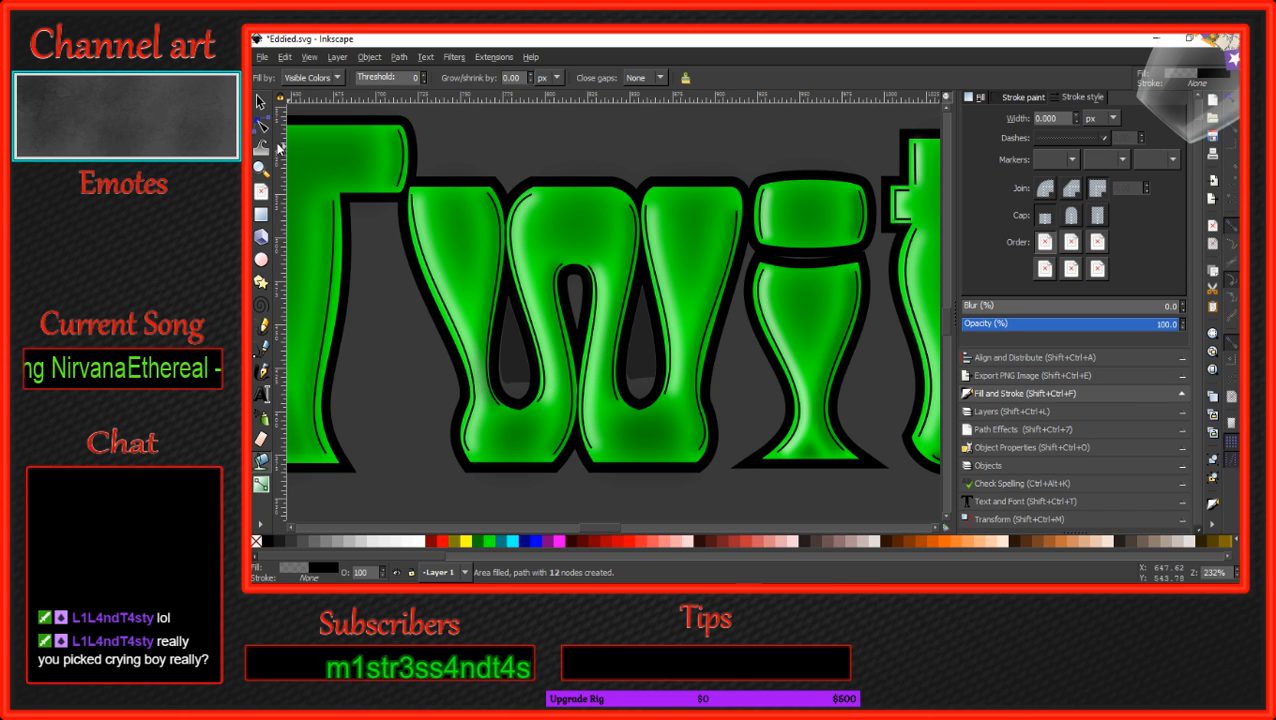
# Select both opening fills of the "w" and make them solid white with alpha 255.
pyautogui.click(260, 102)
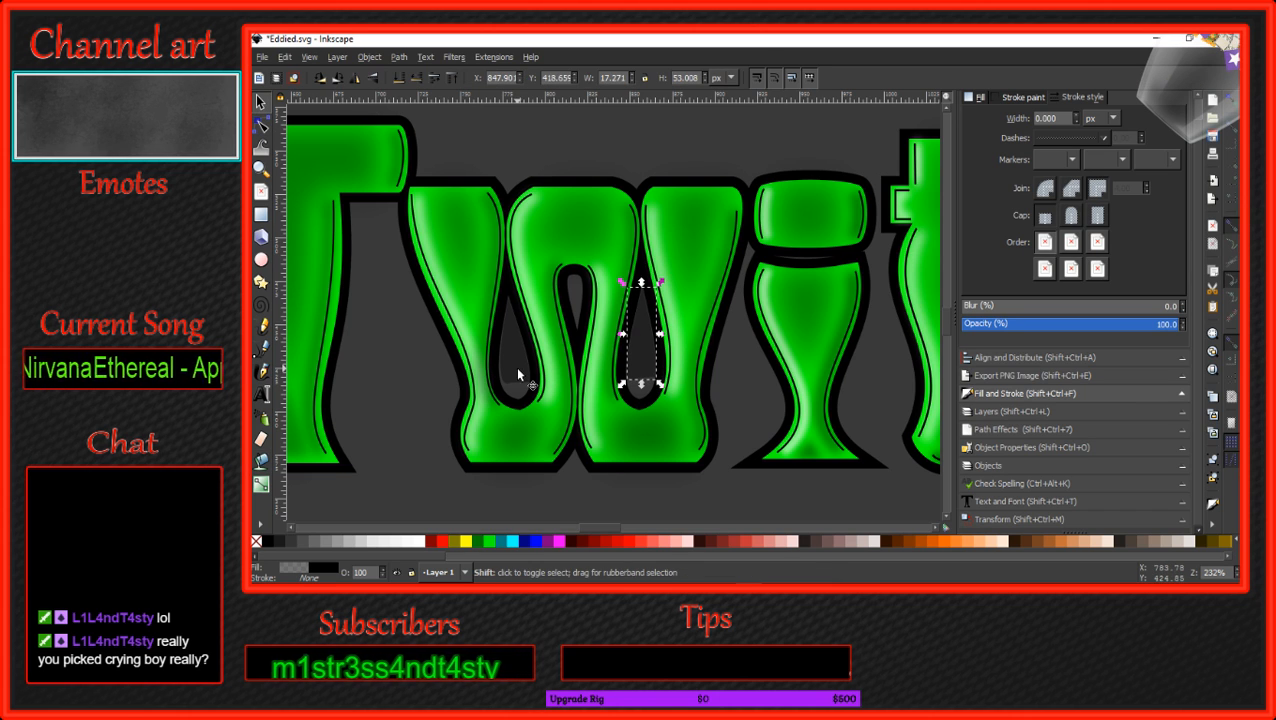
pyautogui.keyDown('shift'); pyautogui.click(525, 378); pyautogui.keyUp('shift')
pyautogui.click(423, 542)
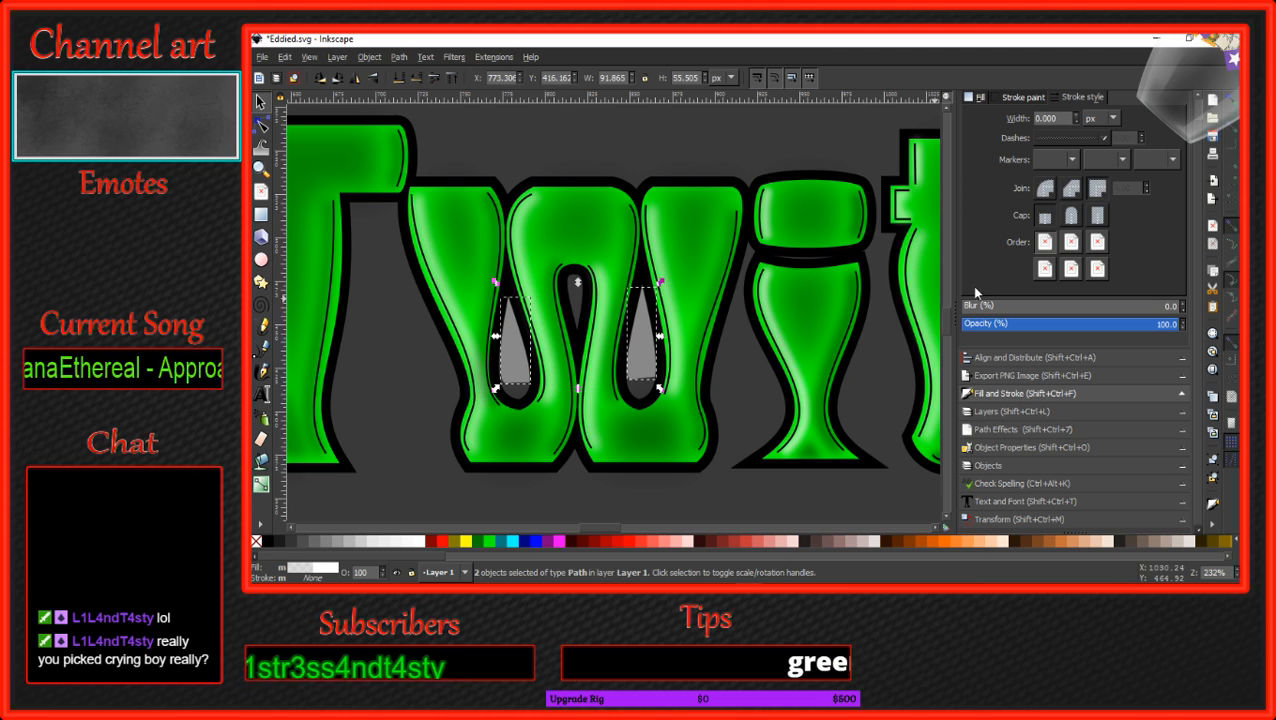
pyautogui.click(971, 98)
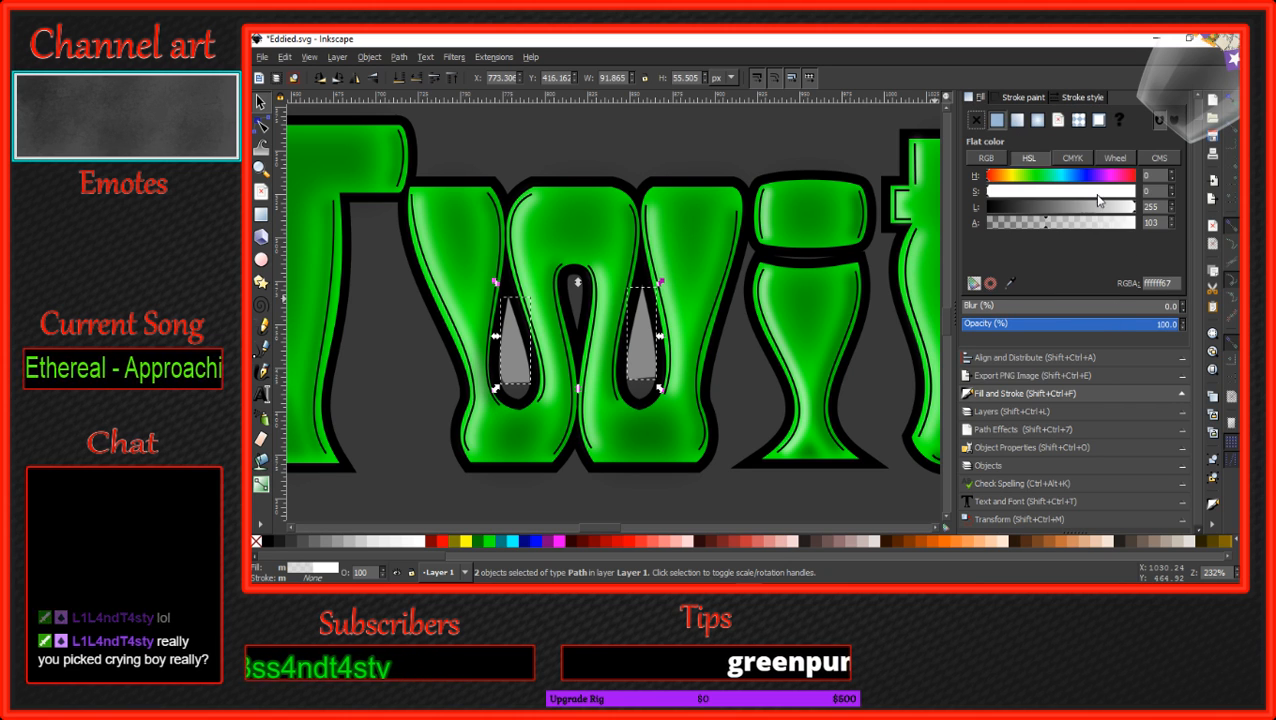
pyautogui.moveTo(1128, 224); pyautogui.dragTo(1137, 224)
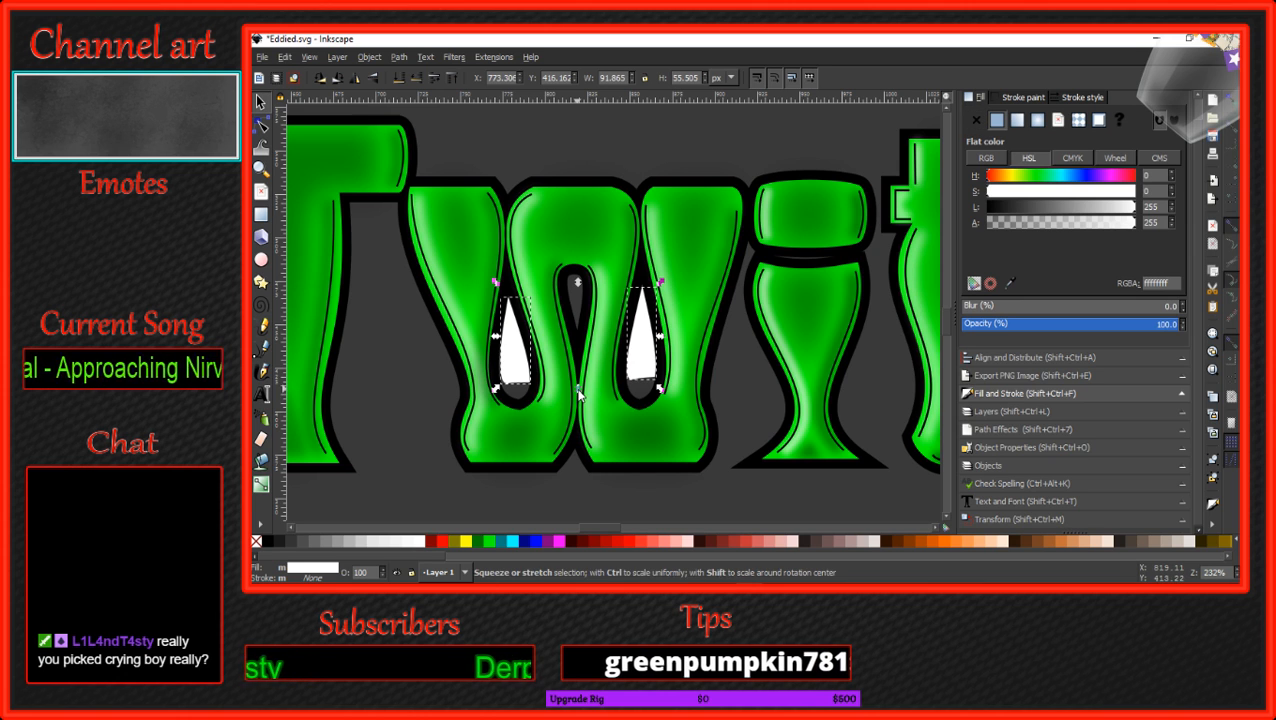
# Stretch the two white shapes together to about 125 px wide and 76 px high.
pyautogui.moveTo(577, 389); pyautogui.dragTo(580, 432)
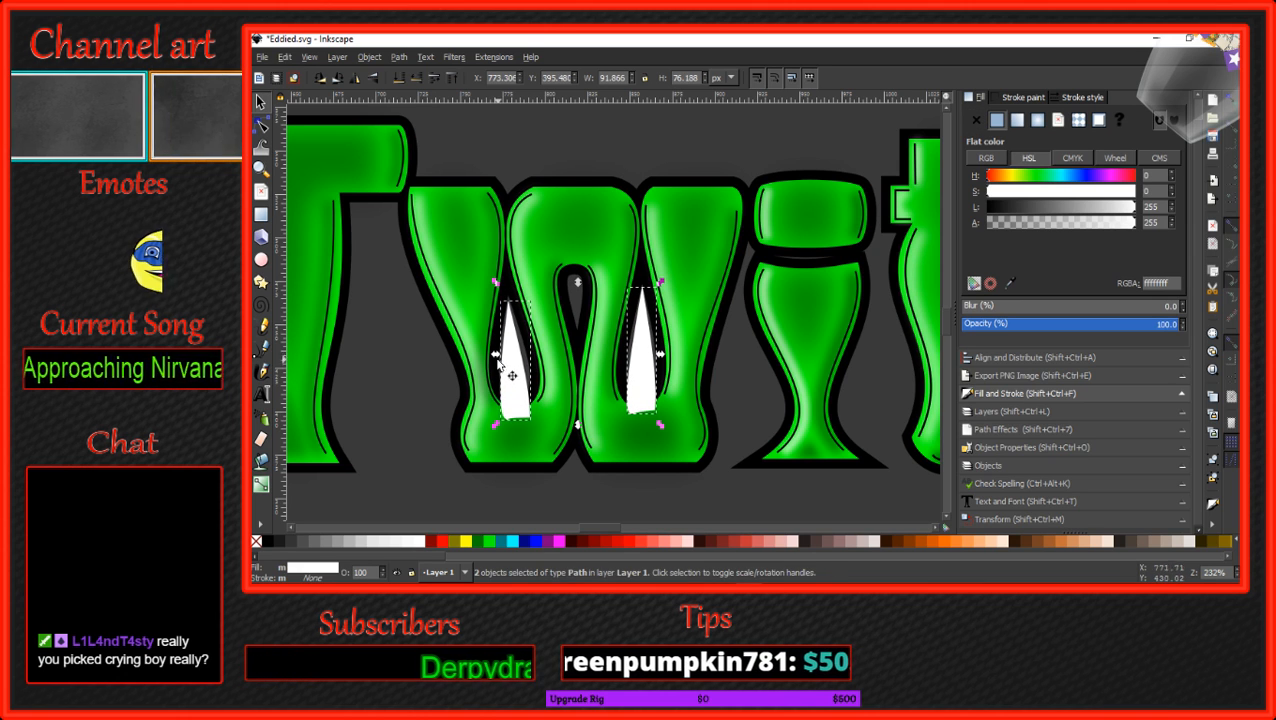
pyautogui.moveTo(494, 355); pyautogui.dragTo(470, 355)
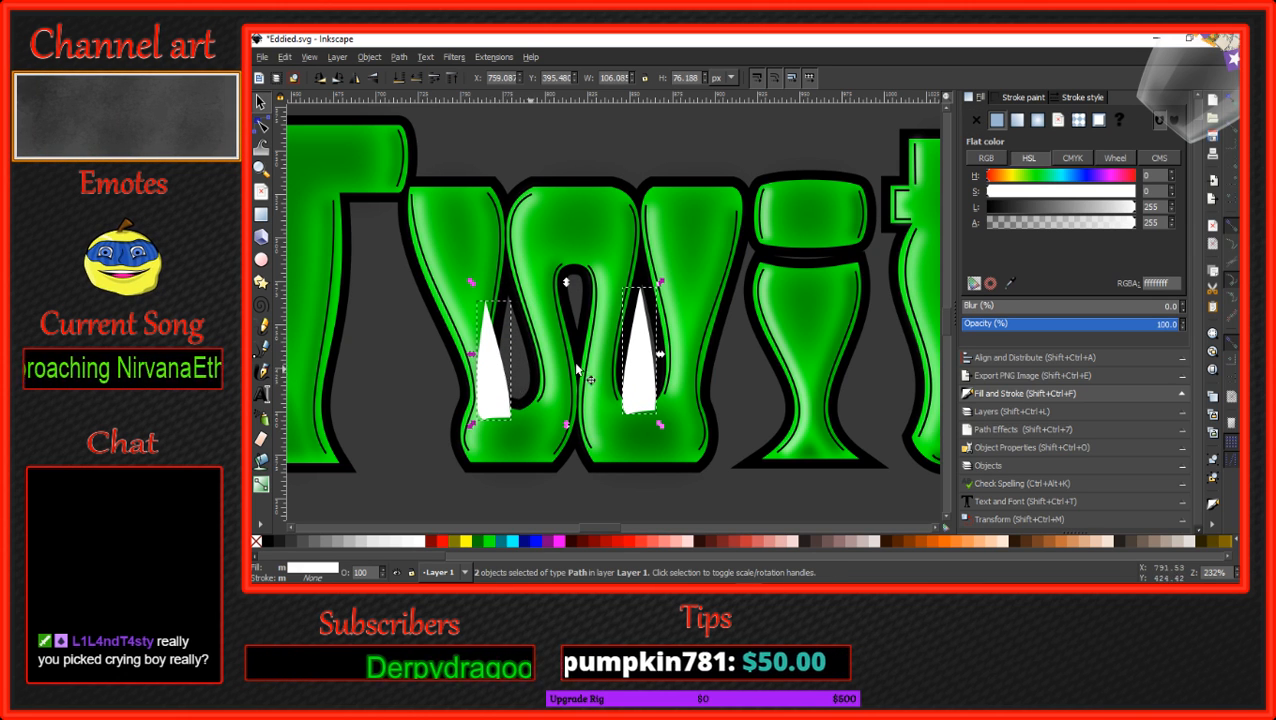
pyautogui.moveTo(660, 355); pyautogui.dragTo(694, 355)
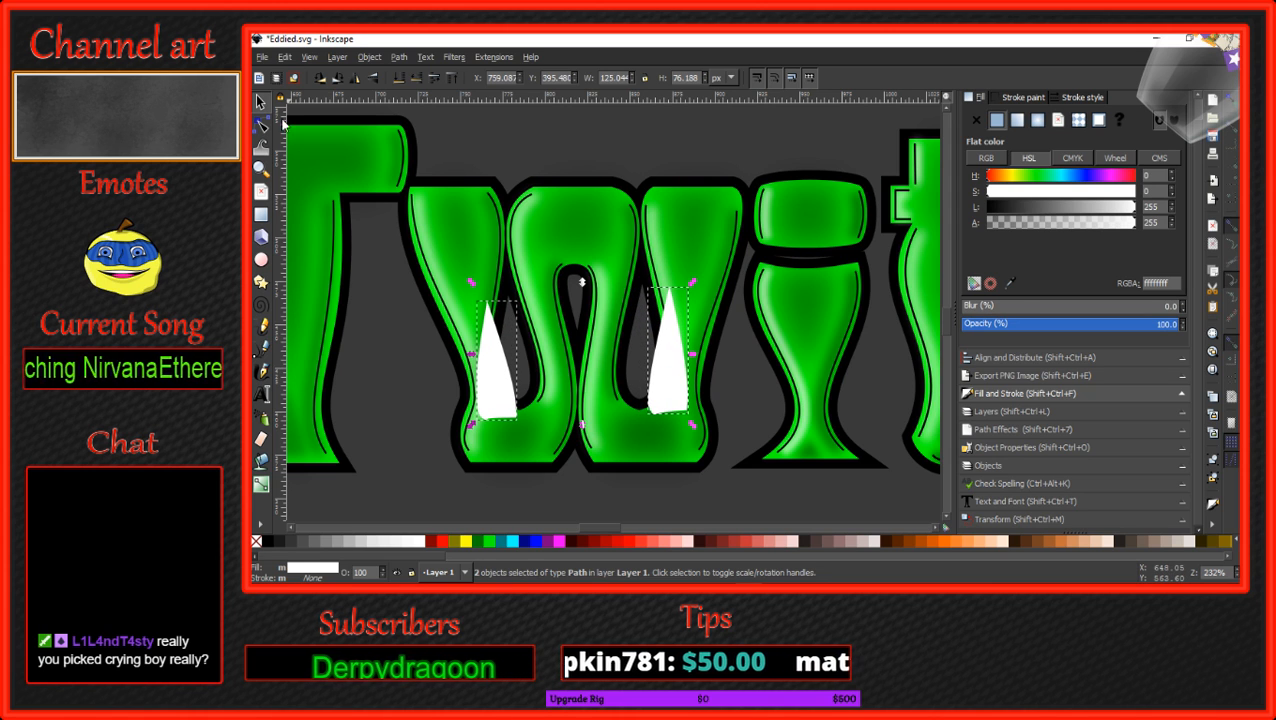
# Move each white shape into its opening of the "w" and lower both to the bottom of the stacking order.
pyautogui.click(413, 381)
pyautogui.doubleClick(498, 390)
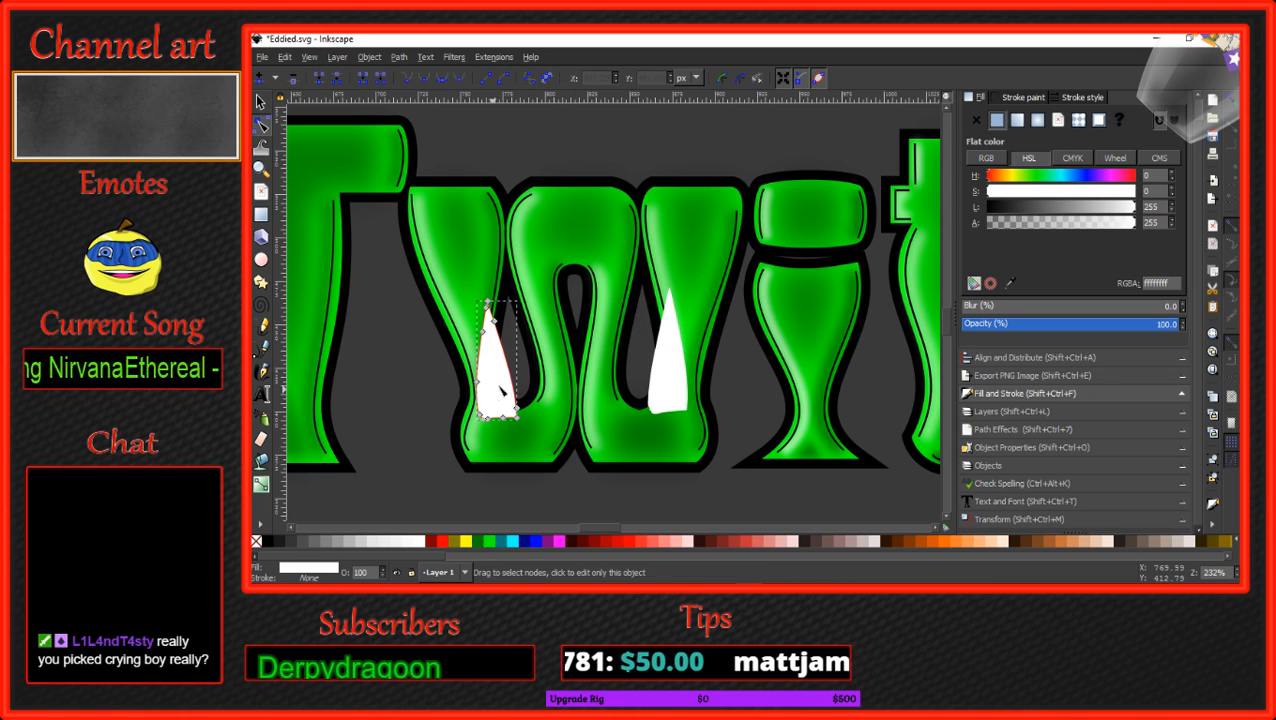
pyautogui.click(260, 101)
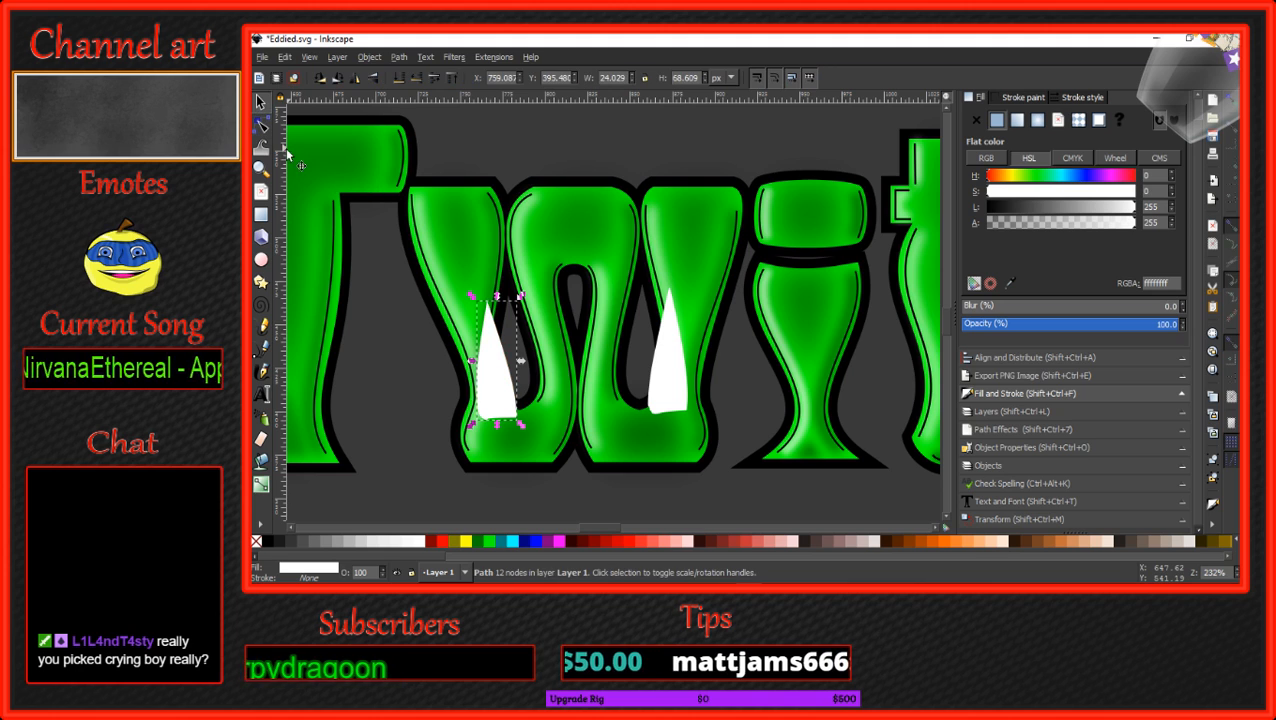
pyautogui.moveTo(502, 357)
pyautogui.mouseDown()
pyautogui.moveTo(507, 372)
pyautogui.moveTo(518, 366)
pyautogui.mouseUp()
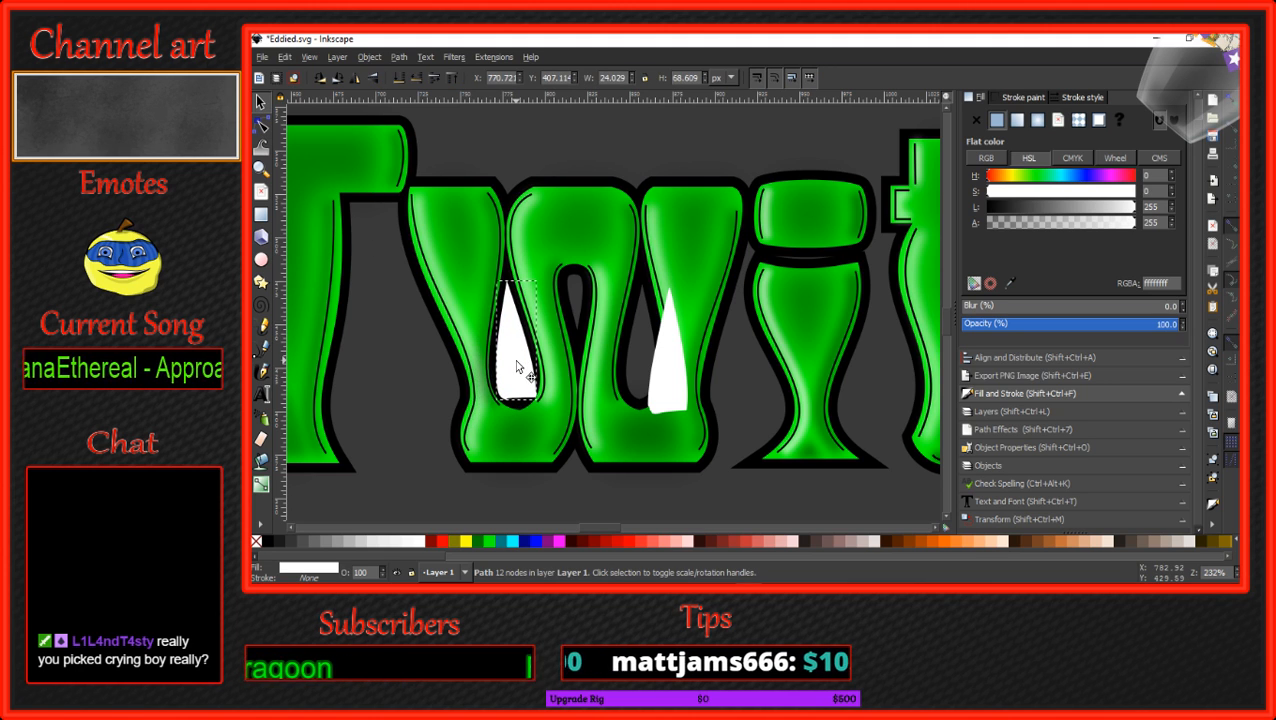
pyautogui.click(399, 82)
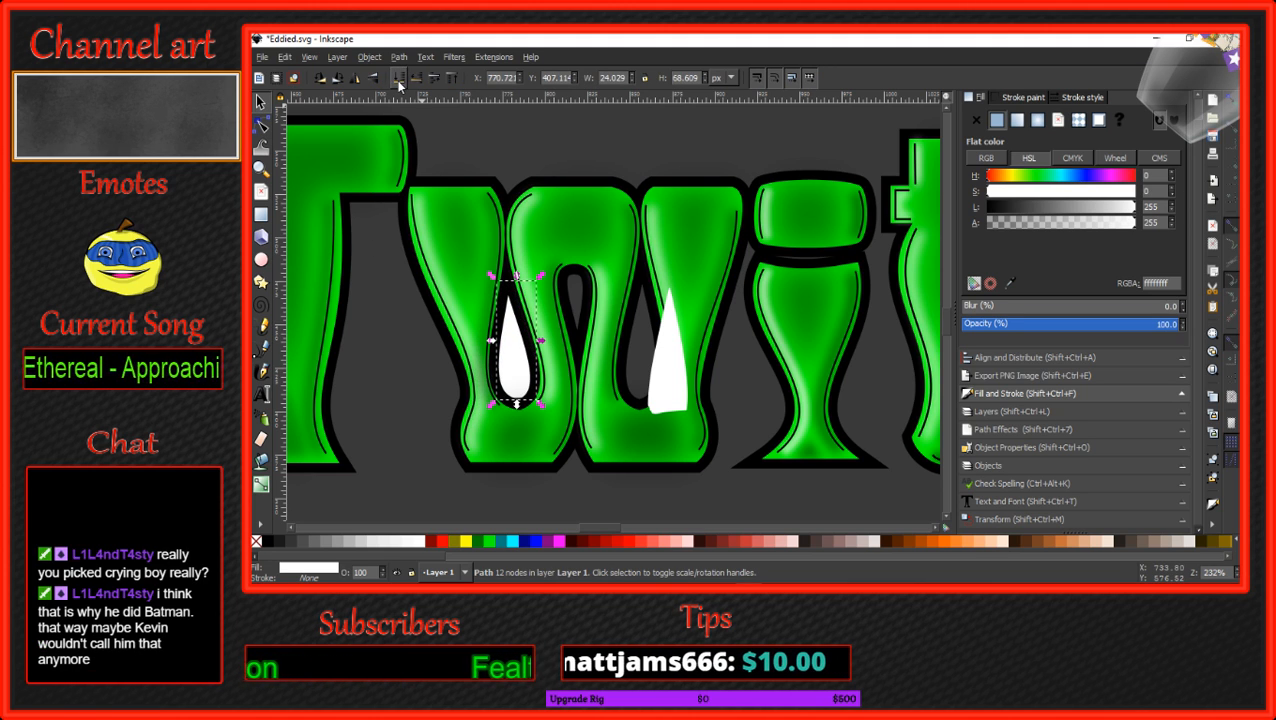
pyautogui.moveTo(672, 386); pyautogui.dragTo(646, 376)
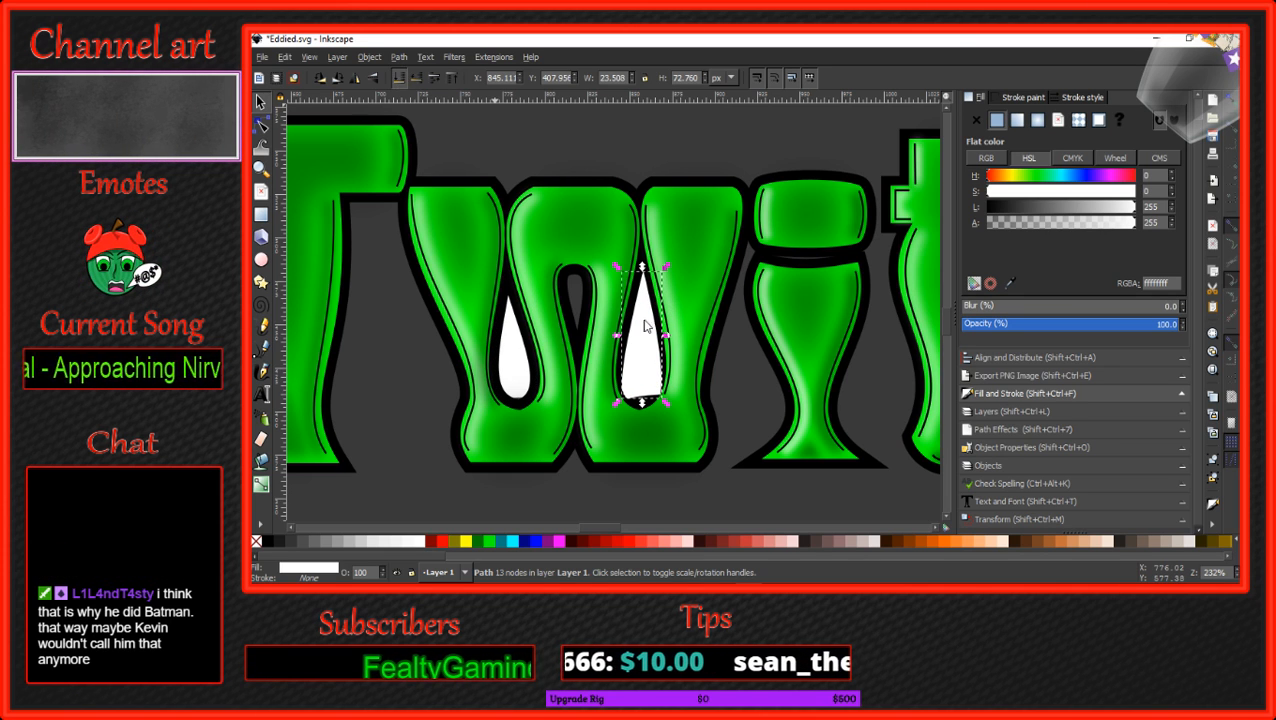
pyautogui.press('End')
# Extend the white shapes downward under the outline, the right one to about 77 px high and the left one to about 72 px, and deselect.
pyautogui.scroll(2, 640, 415)
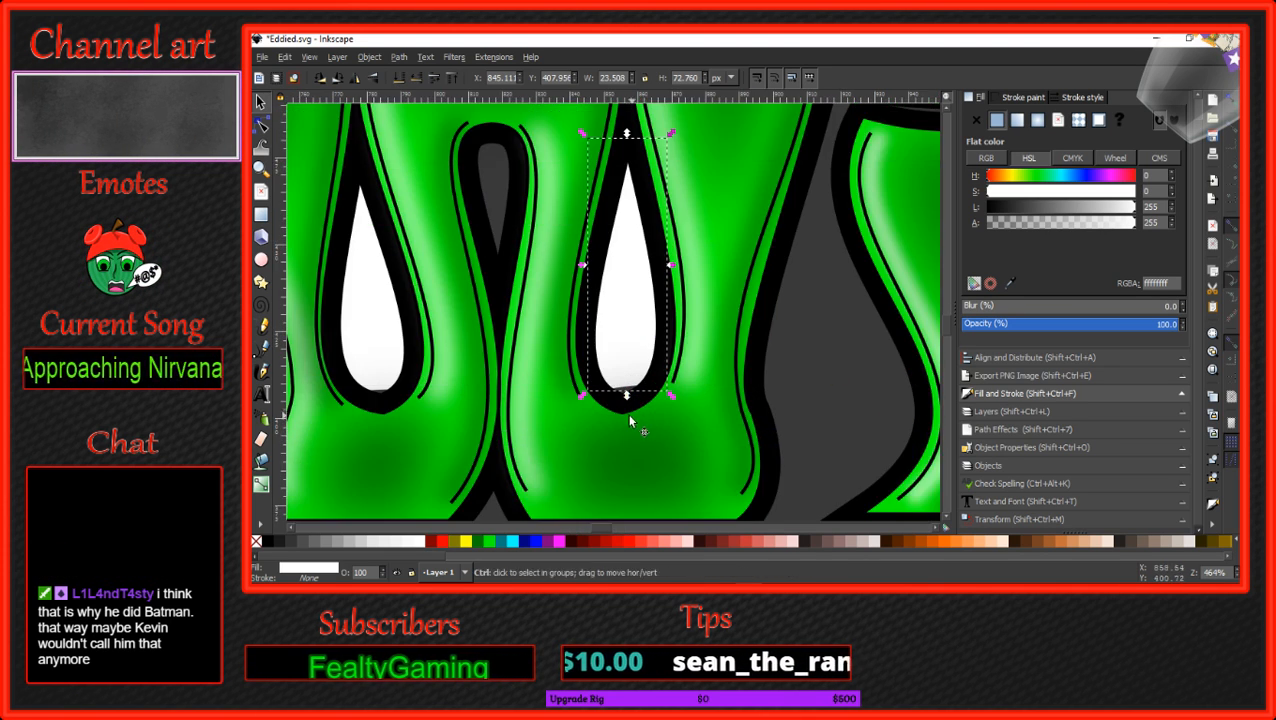
pyautogui.moveTo(627, 395); pyautogui.dragTo(626, 410)
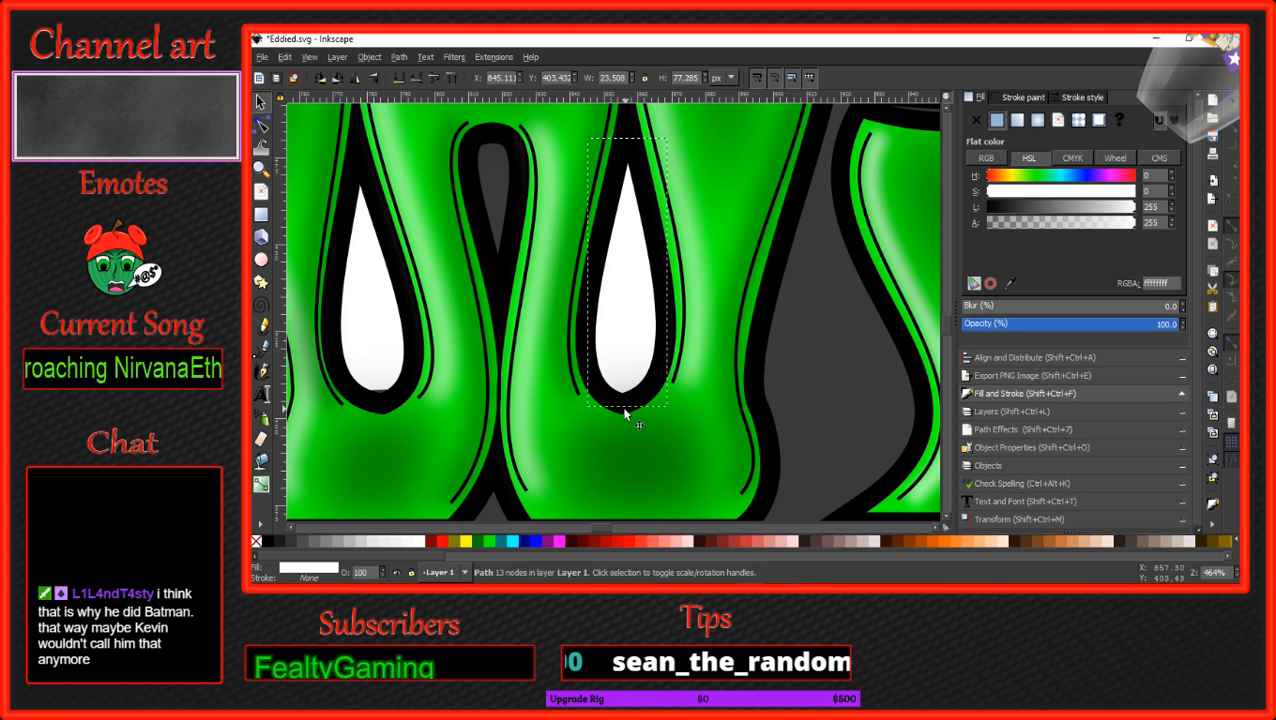
pyautogui.click(370, 364)
pyautogui.moveTo(377, 405); pyautogui.dragTo(376, 415)
pyautogui.scroll(-3, 376, 412)
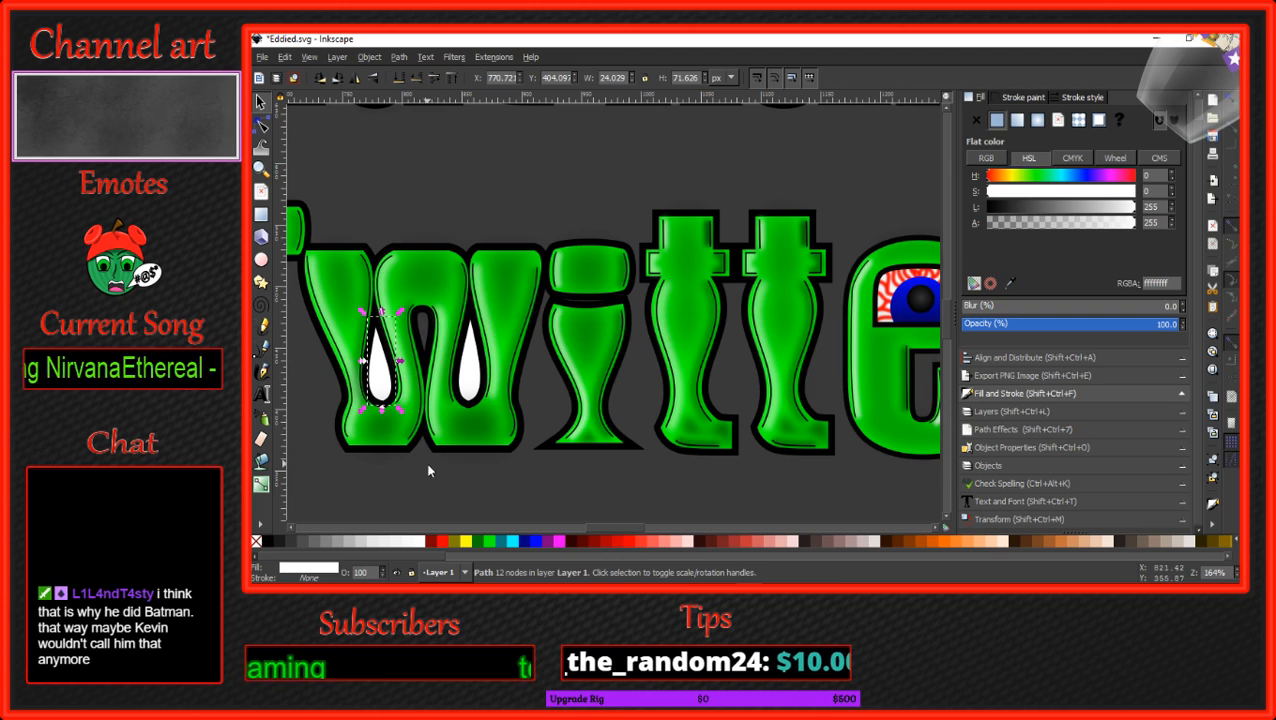
pyautogui.click(428, 470)
pyautogui.scroll(-2, 370, 335)
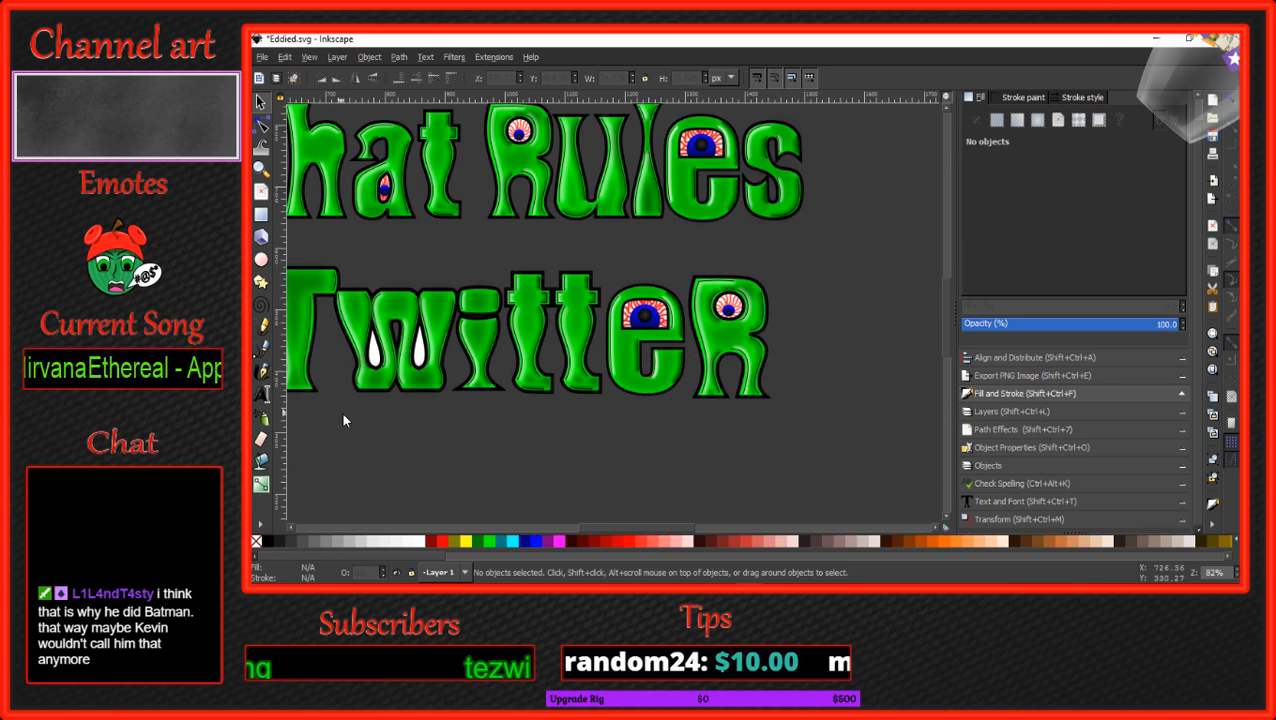
# Draw a white circle about 23 px across in the empty area below the "Twitter" title.
pyautogui.moveTo(343, 420); pyautogui.dragTo(464, 419)
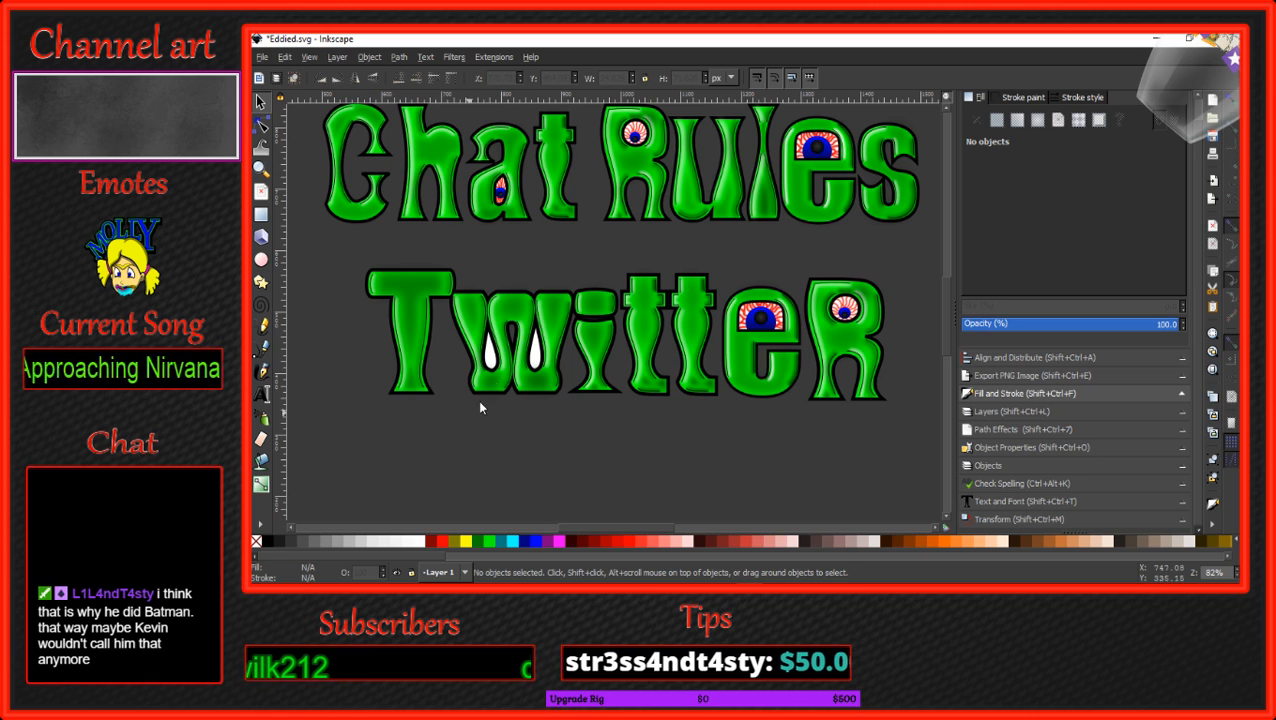
pyautogui.click(261, 259)
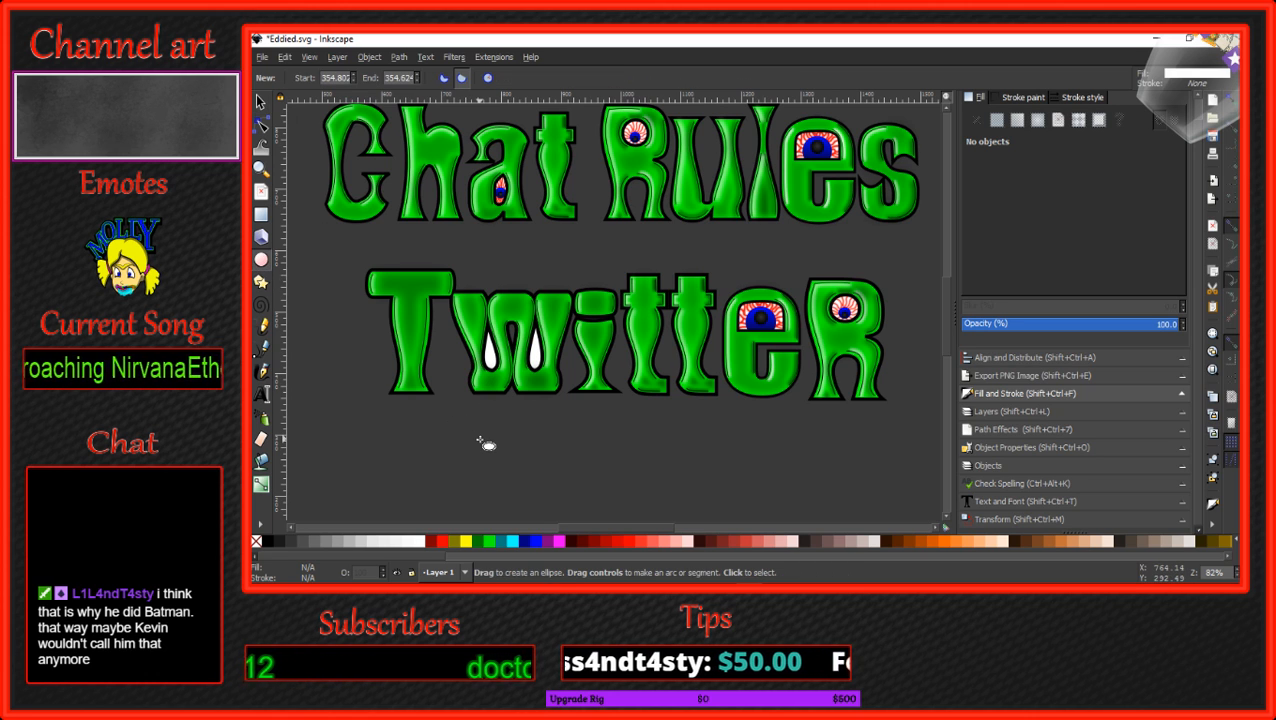
pyautogui.moveTo(480, 437)
pyautogui.mouseDown()
pyautogui.moveTo(514, 468)
pyautogui.moveTo(545, 441)
pyautogui.mouseUp()
pyautogui.click(261, 101)
pyautogui.scroll(2, 550, 470)
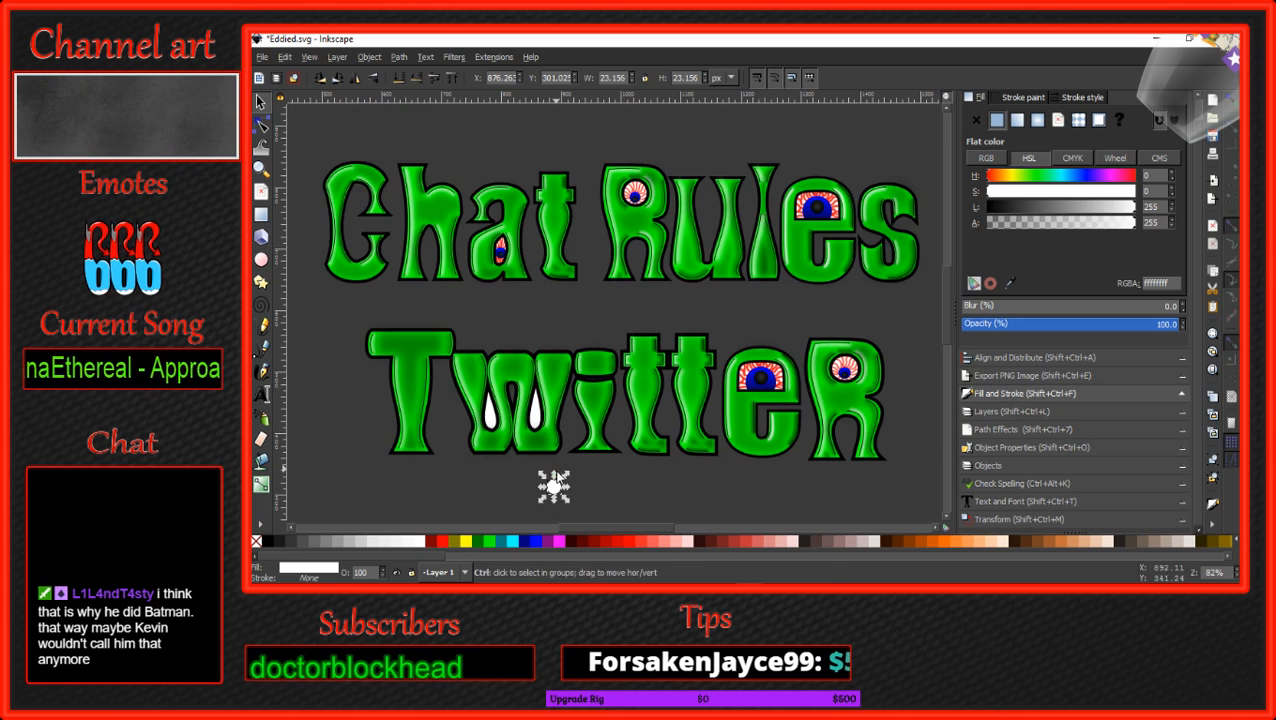
# Fill the white circle with blue and move it onto the white shape in the right opening of the "w".
pyautogui.scroll(-3, 557, 488)
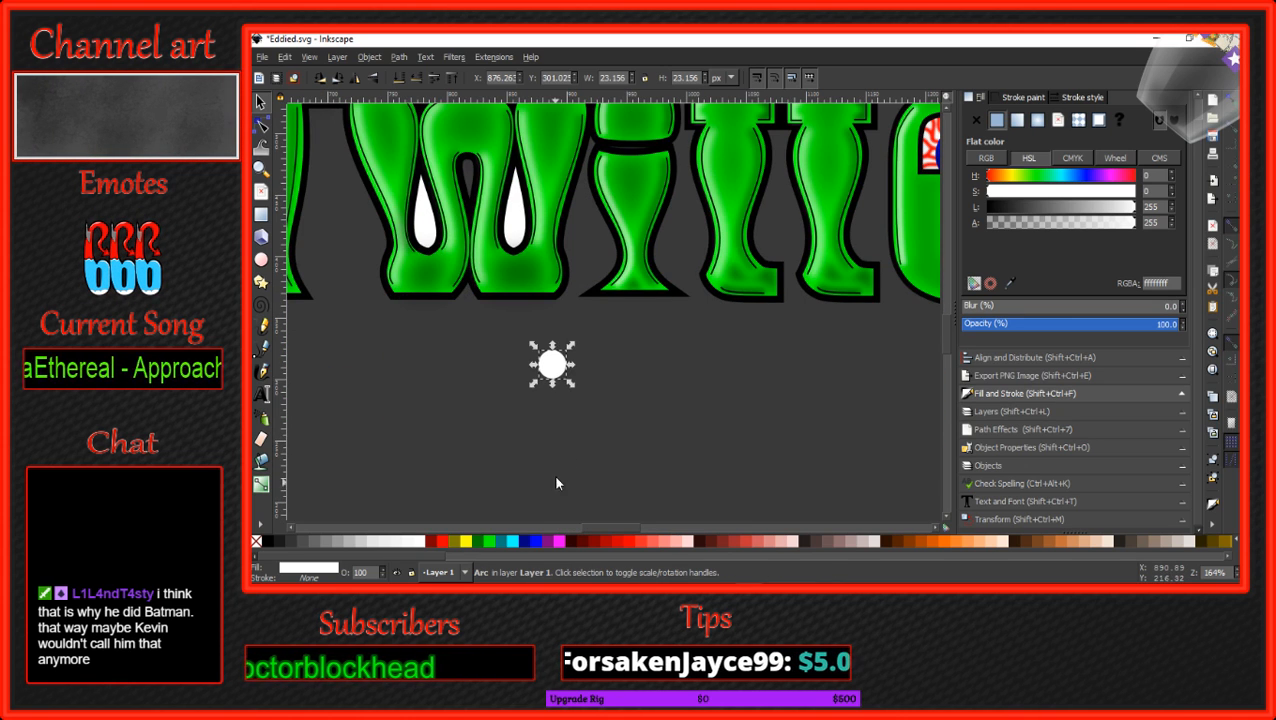
pyautogui.click(535, 541)
pyautogui.moveTo(552, 366); pyautogui.dragTo(513, 216)
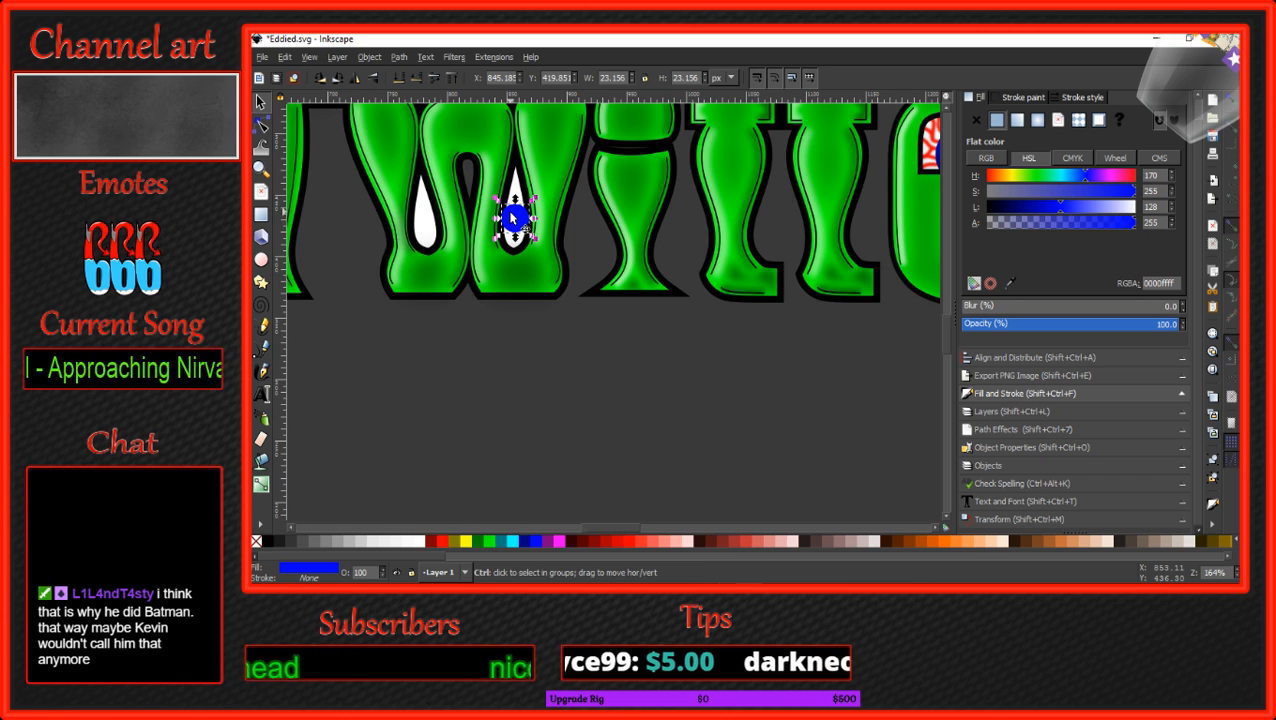
# Duplicate the blue circle and move the copy onto the white shape in the left opening of the "w".
pyautogui.scroll(1, 513, 222)
pyautogui.rightClick(513, 218)
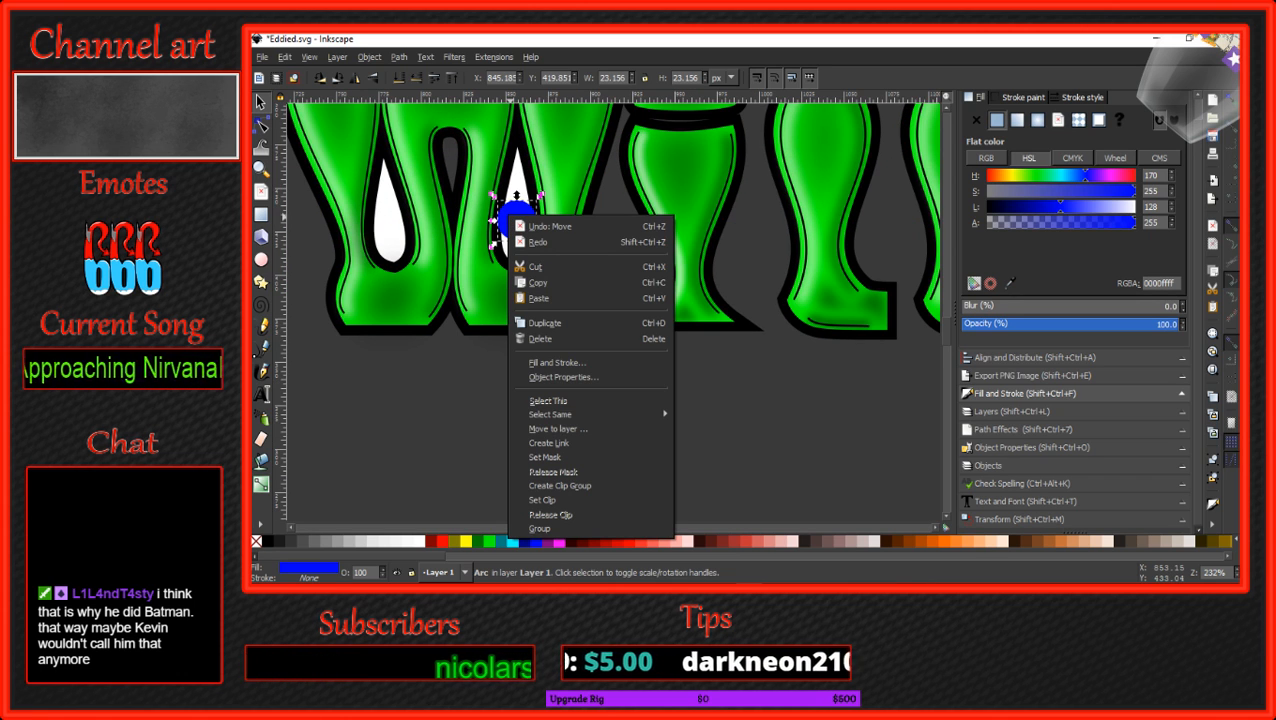
pyautogui.press('Escape')
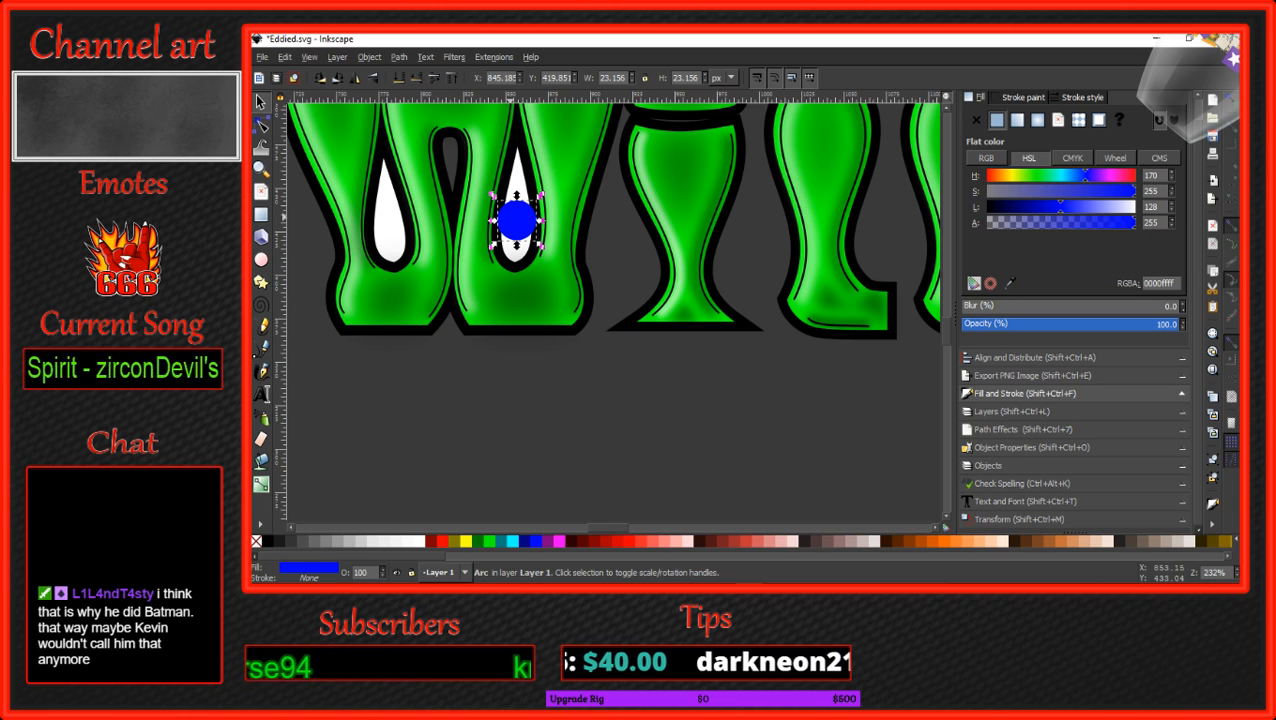
pyautogui.click(501, 478)
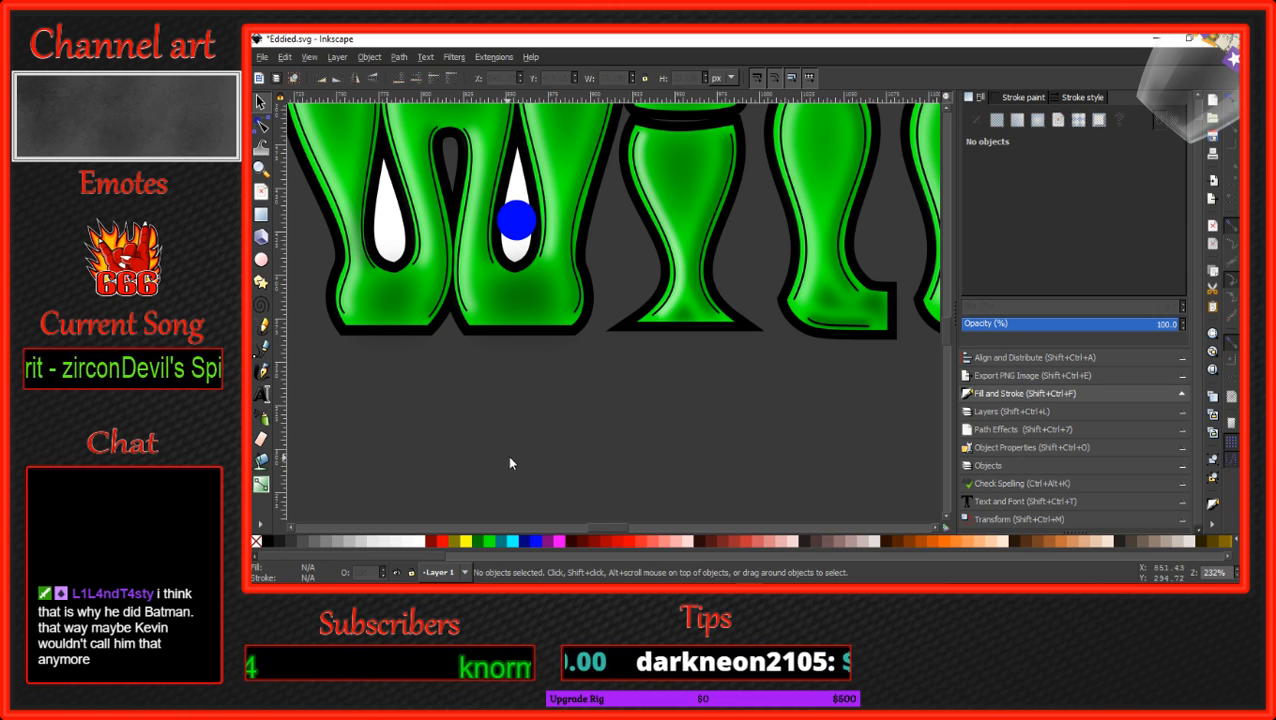
pyautogui.rightClick(518, 222)
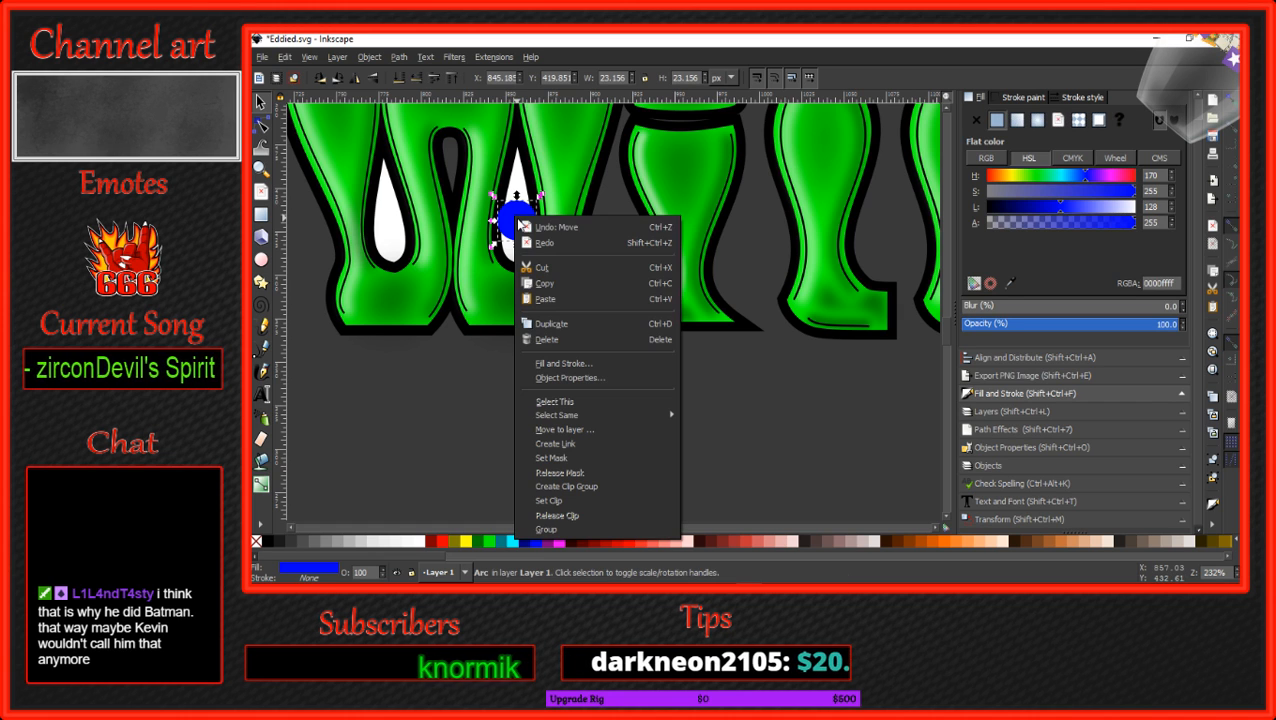
pyautogui.click(551, 323)
pyautogui.moveTo(508, 229); pyautogui.dragTo(389, 233)
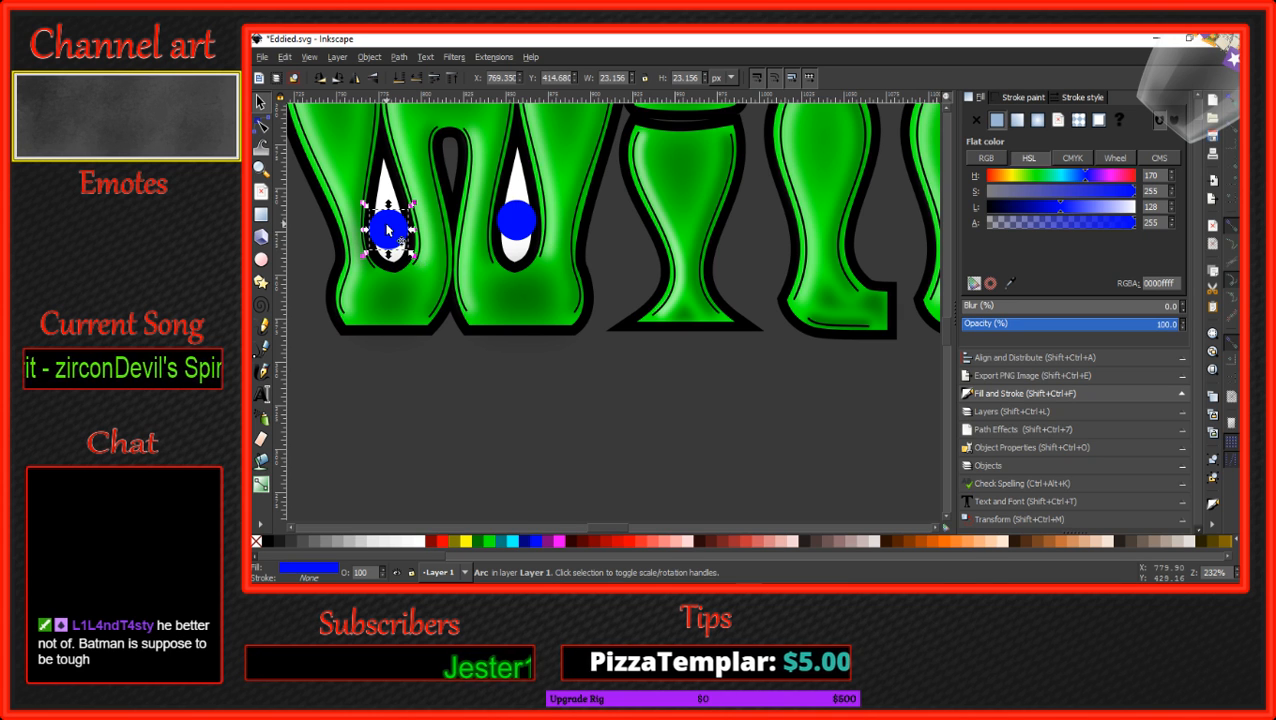
# Duplicate the left blue circle, fill the copy black and shrink it to about 11 px as a pupil low in the iris.
pyautogui.rightClick(386, 224)
pyautogui.click(430, 336)
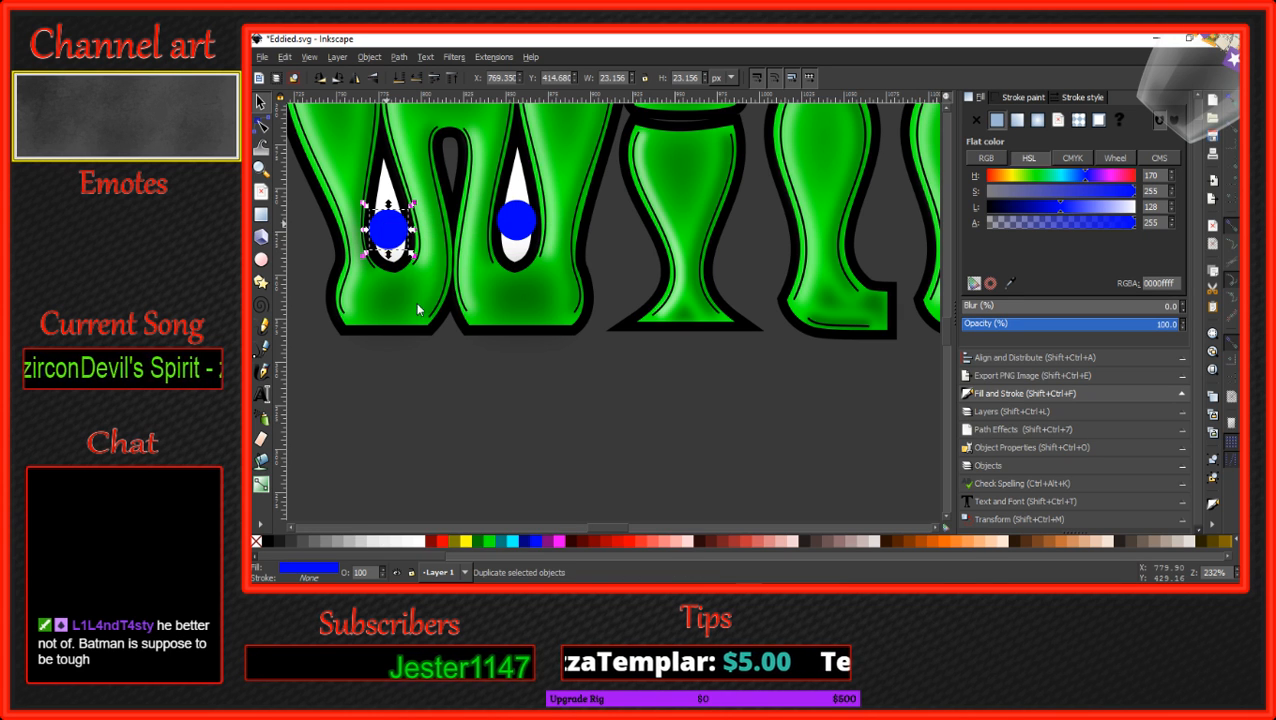
pyautogui.click(273, 542)
pyautogui.moveTo(412, 205); pyautogui.dragTo(395, 236)
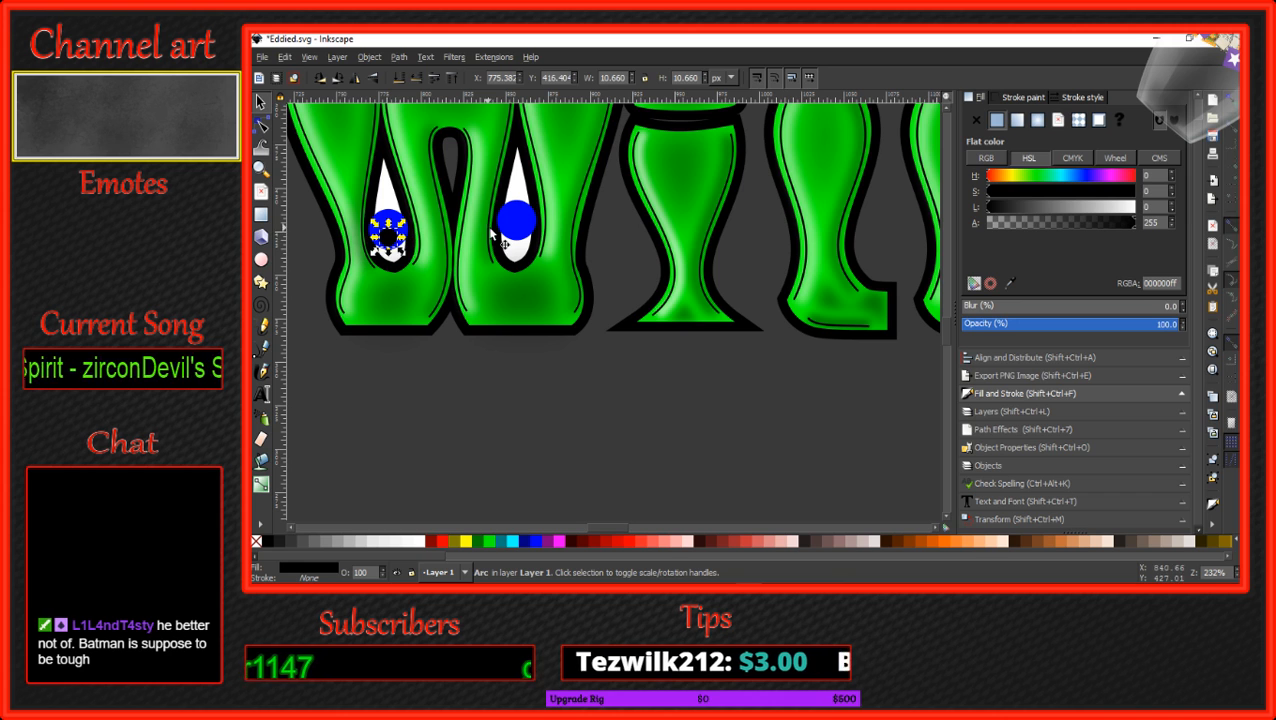
# Duplicate the black pupil and place the copy in the lower part of the right blue iris.
pyautogui.rightClick(384, 234)
pyautogui.click(438, 344)
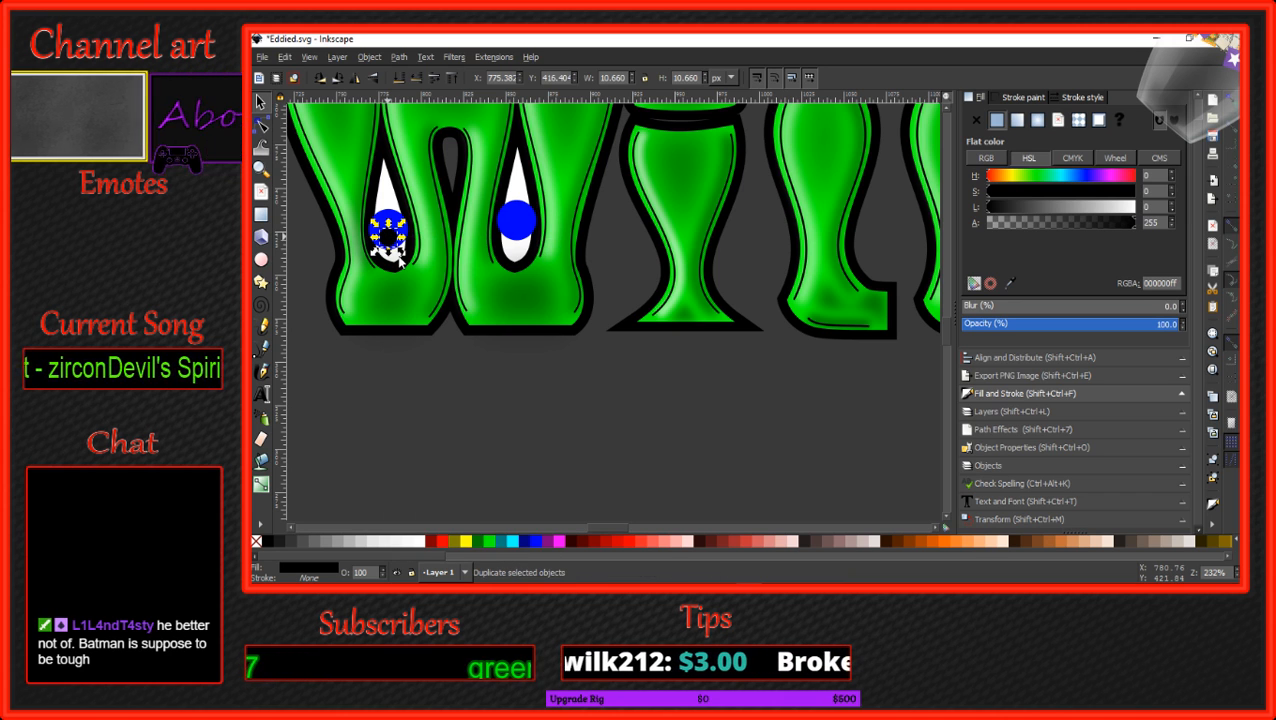
pyautogui.moveTo(388, 233); pyautogui.dragTo(524, 229)
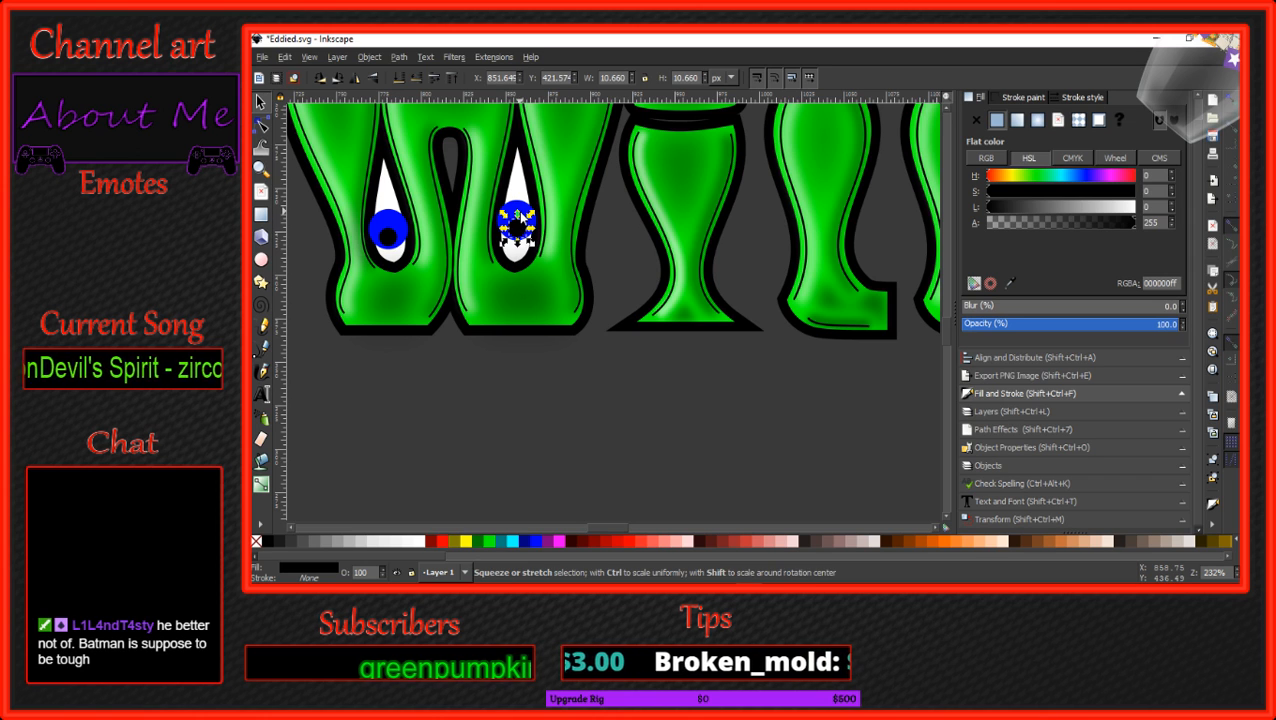
# Duplicate the right blue iris and fill the copy with the radial gradient 4030.
pyautogui.rightClick(509, 201)
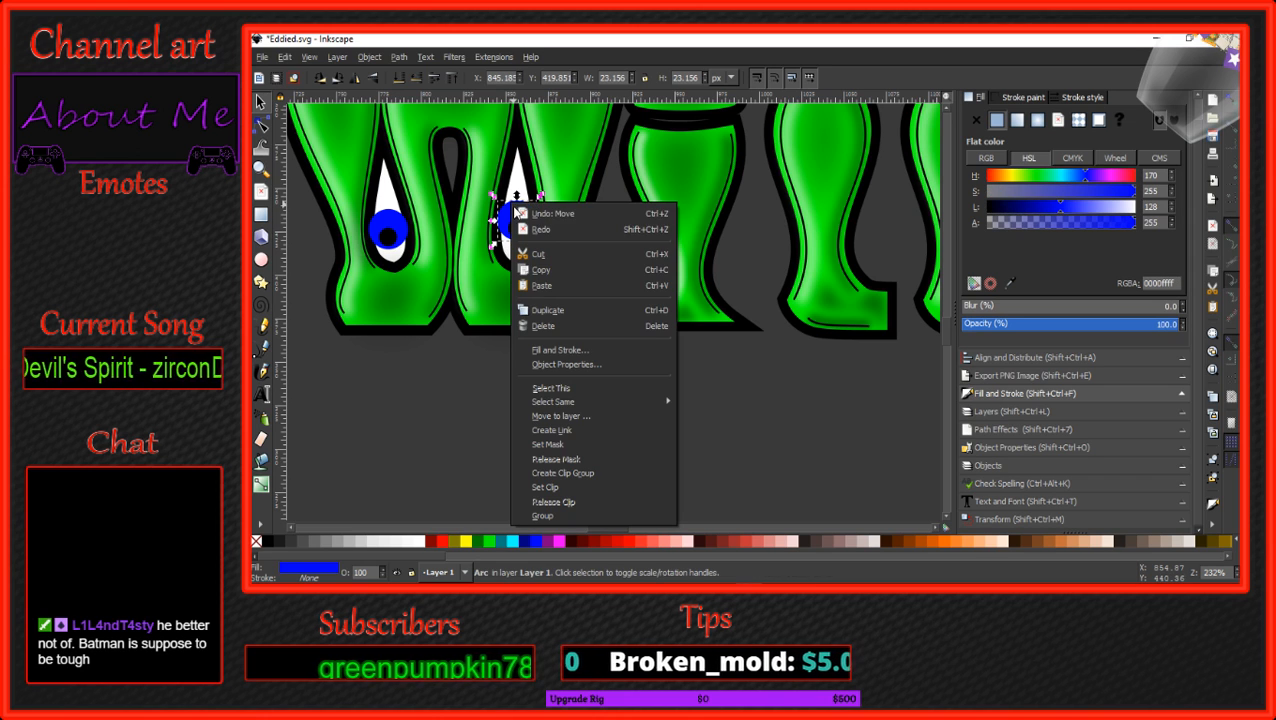
pyautogui.click(546, 311)
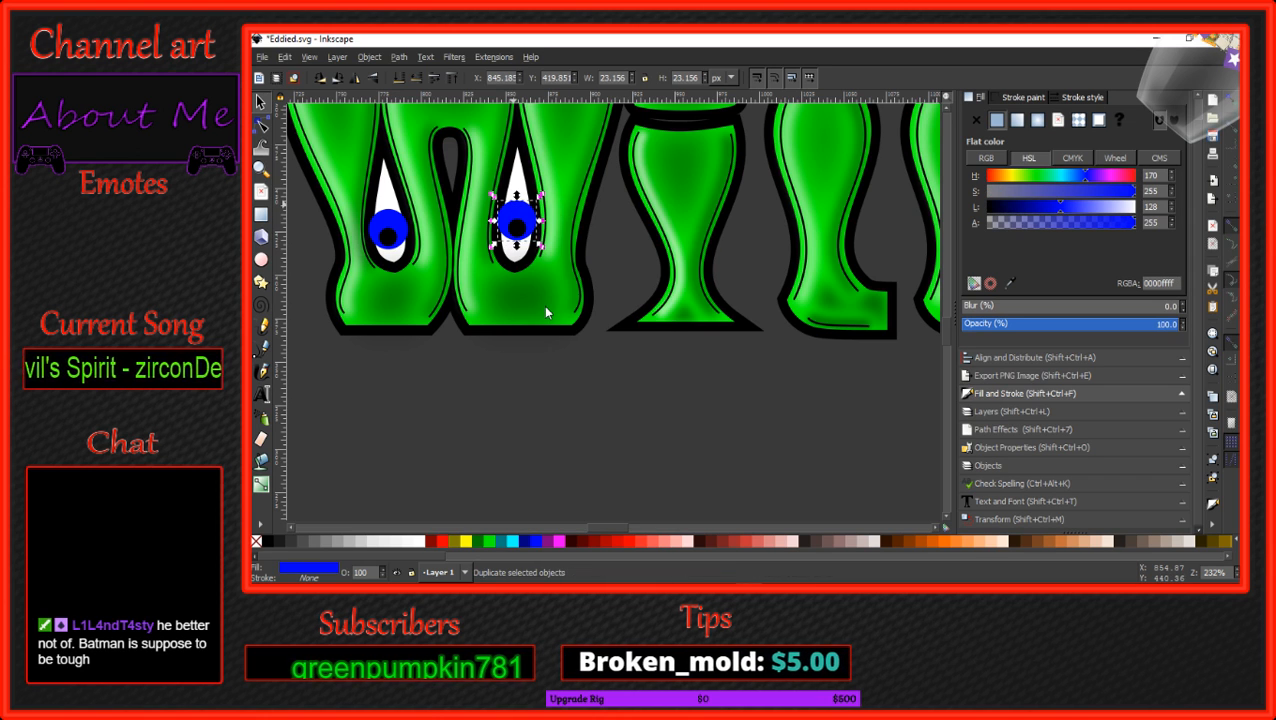
pyautogui.click(1037, 119)
pyautogui.click(985, 213)
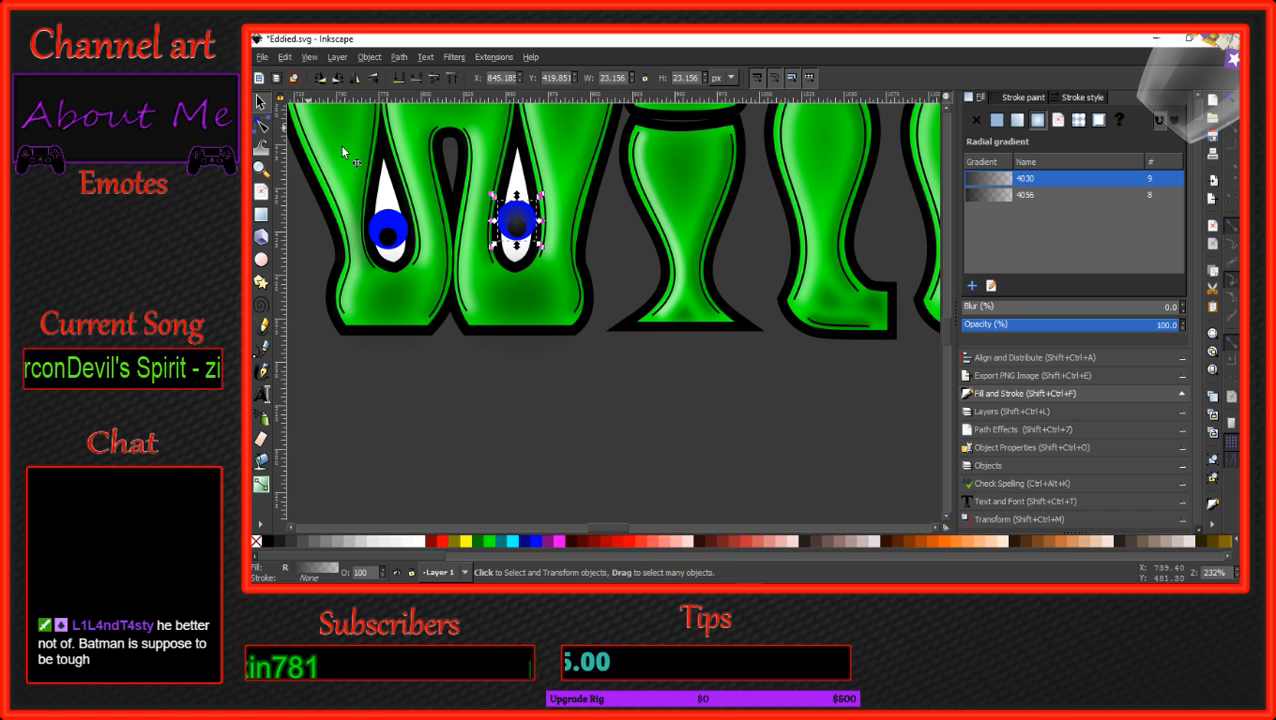
pyautogui.moveTo(516, 219); pyautogui.dragTo(517, 221)
# Change the copy over the right iris to the linear gradient 4056 and rotate it so the shading runs vertically.
pyautogui.click(1017, 119)
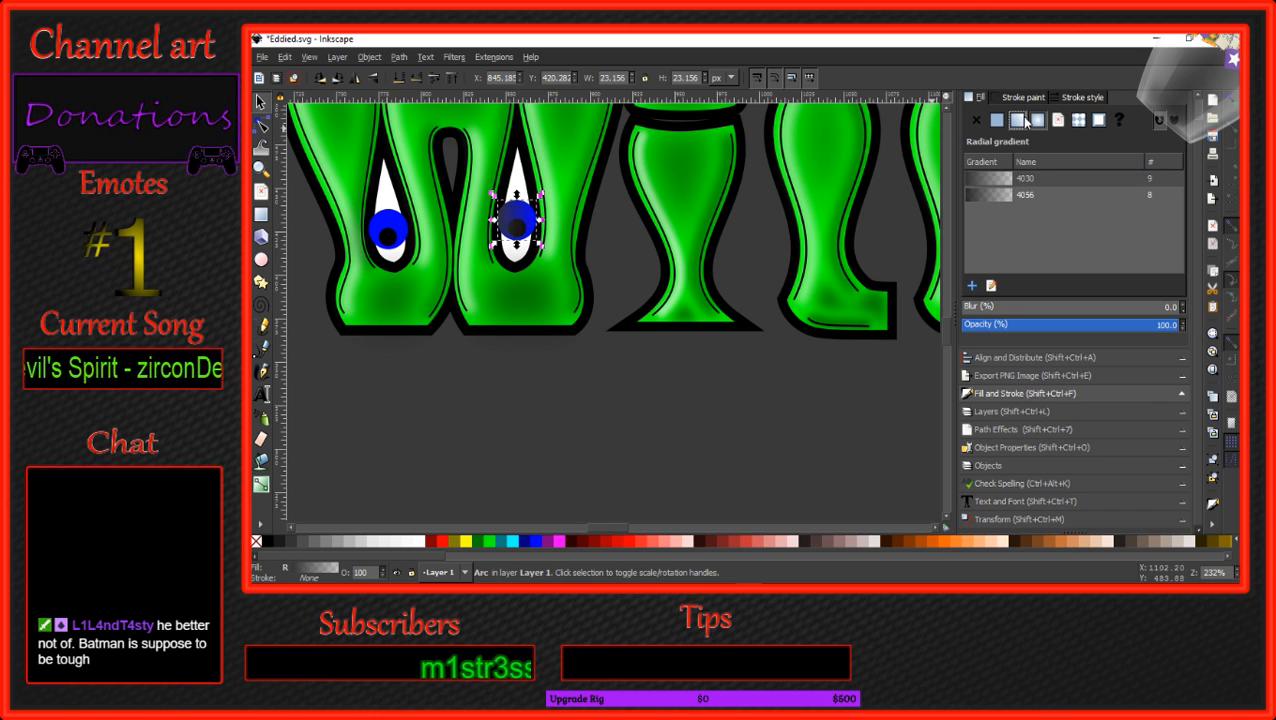
pyautogui.click(988, 177)
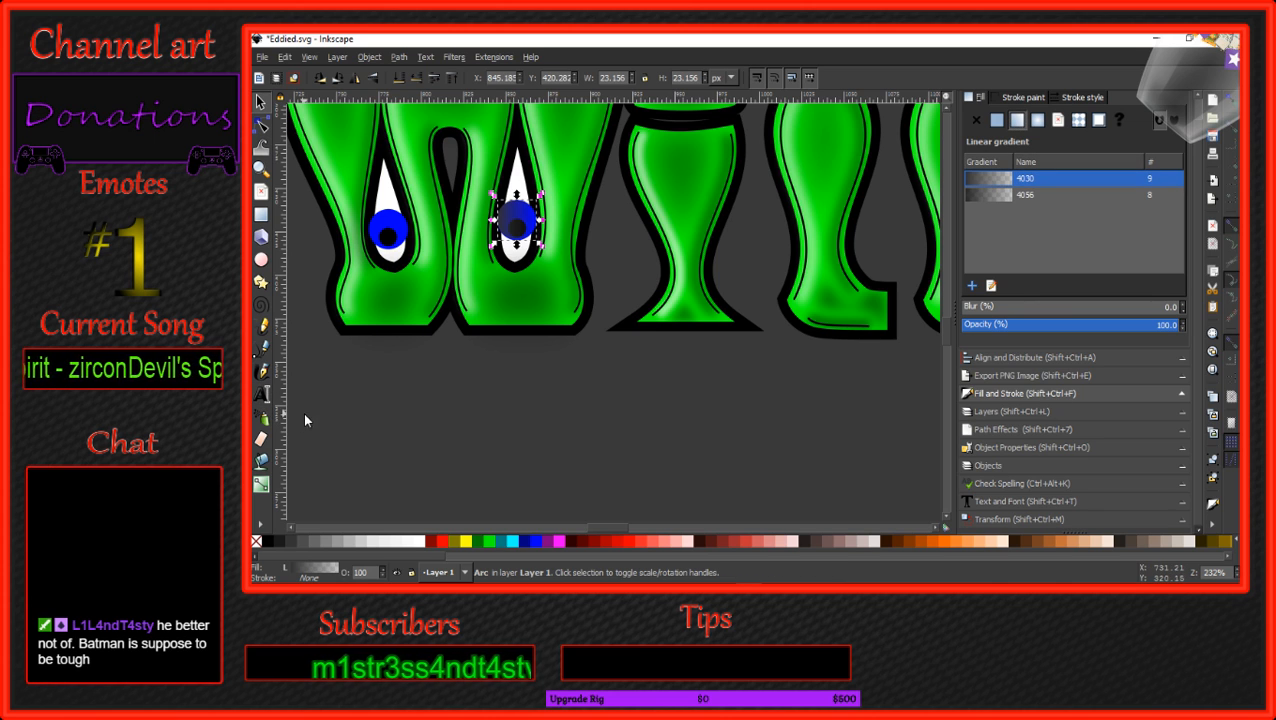
pyautogui.moveTo(507, 213); pyautogui.dragTo(530, 192)
pyautogui.click(509, 222)
pyautogui.moveTo(540, 196); pyautogui.dragTo(515, 186)
pyautogui.moveTo(540, 196); pyautogui.dragTo(507, 184)
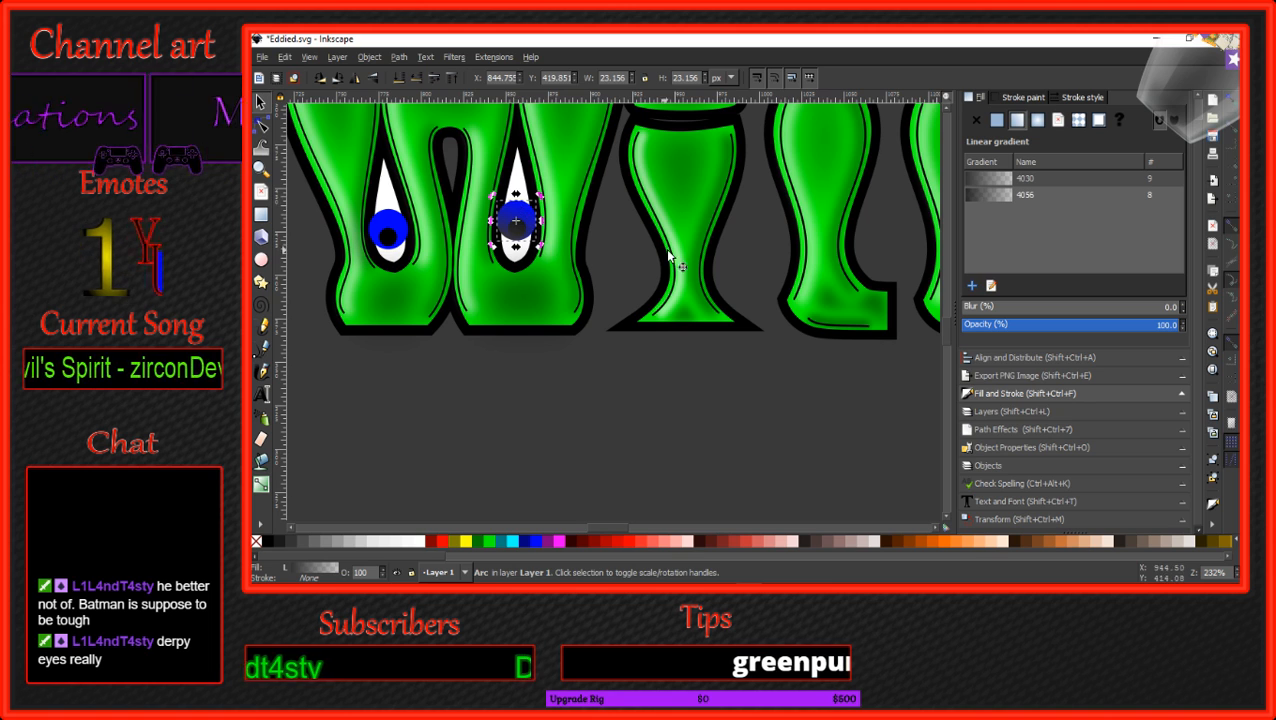
pyautogui.click(504, 229)
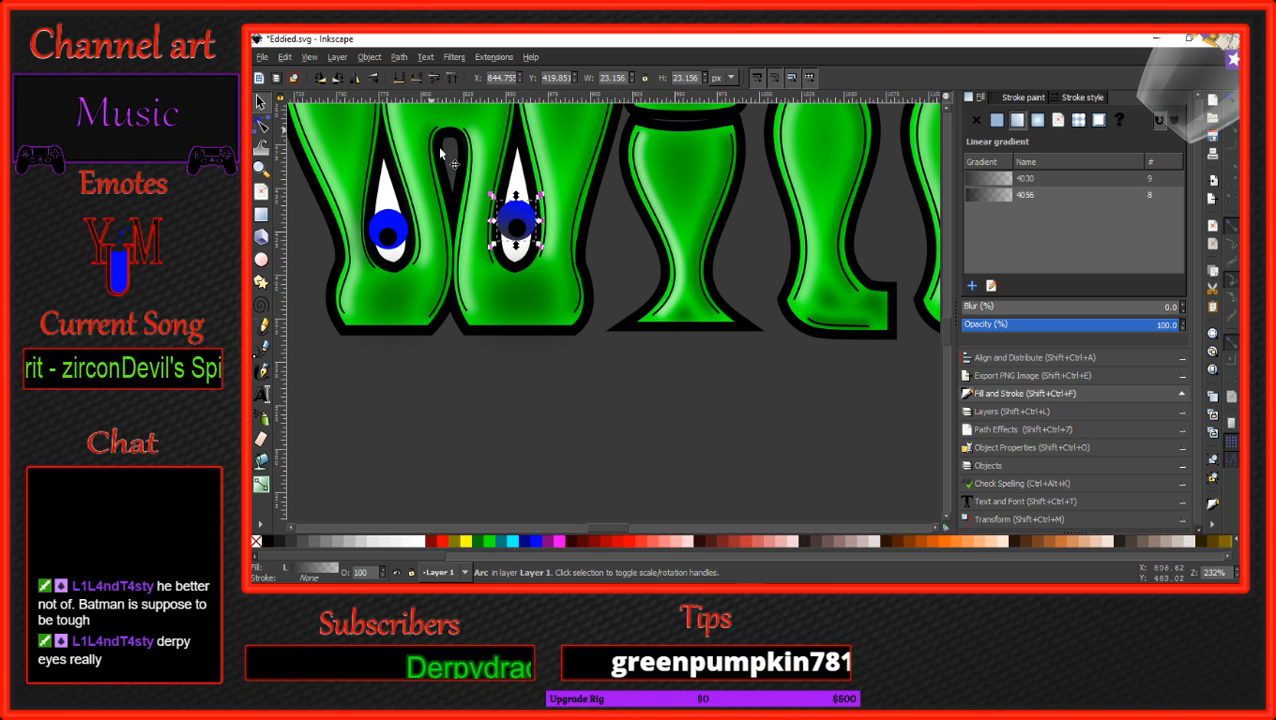
pyautogui.click(995, 195)
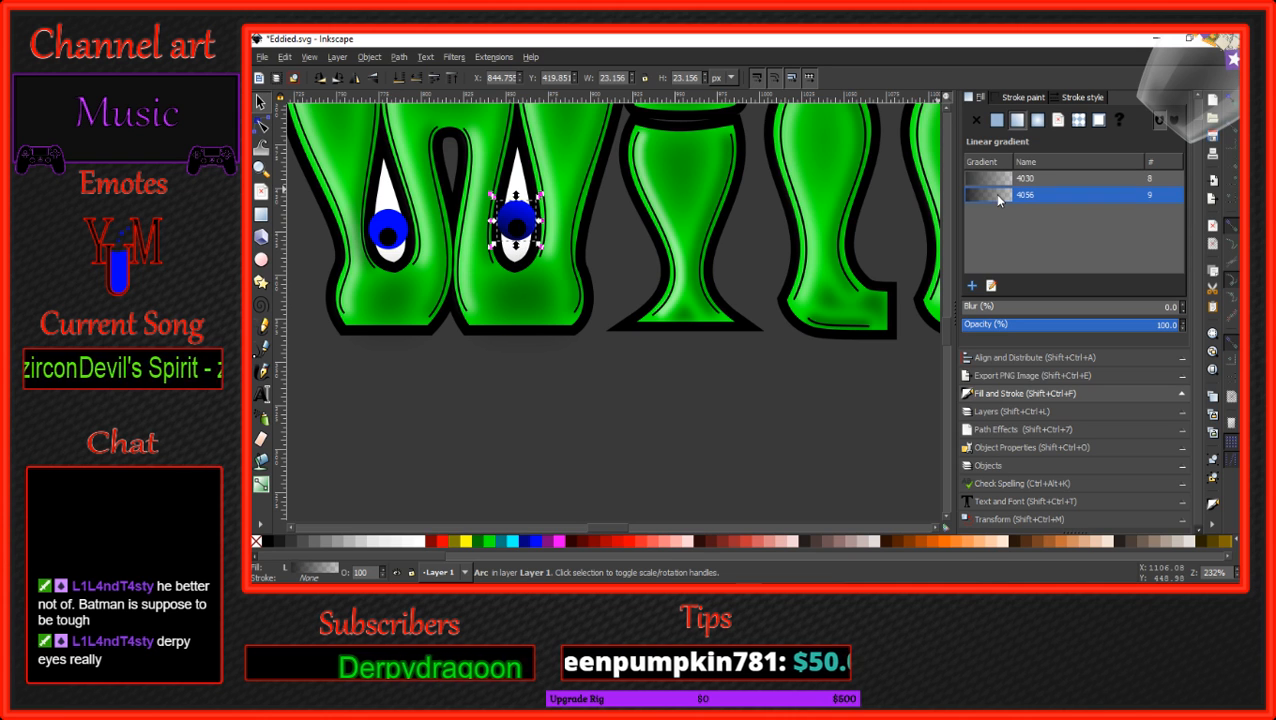
# Duplicate the gradient circle, place the copy over the left iris and deselect.
pyautogui.rightClick(504, 224)
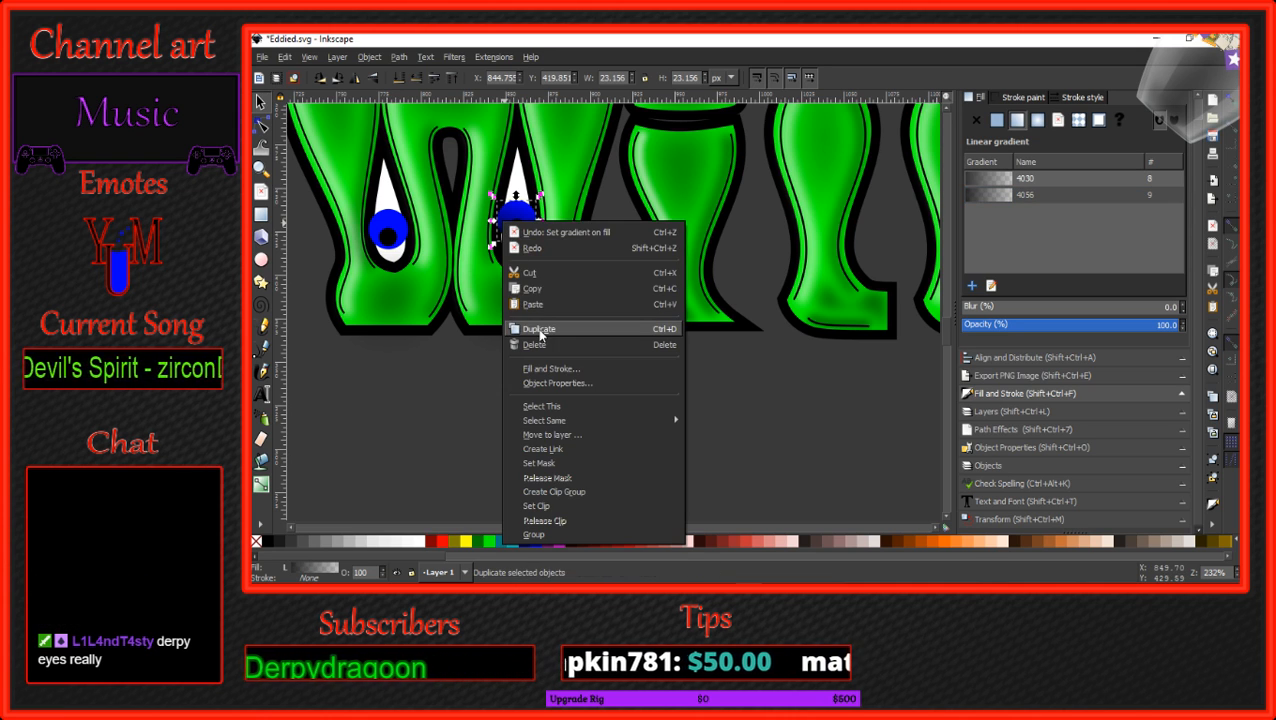
pyautogui.click(540, 330)
pyautogui.moveTo(496, 222); pyautogui.dragTo(380, 232)
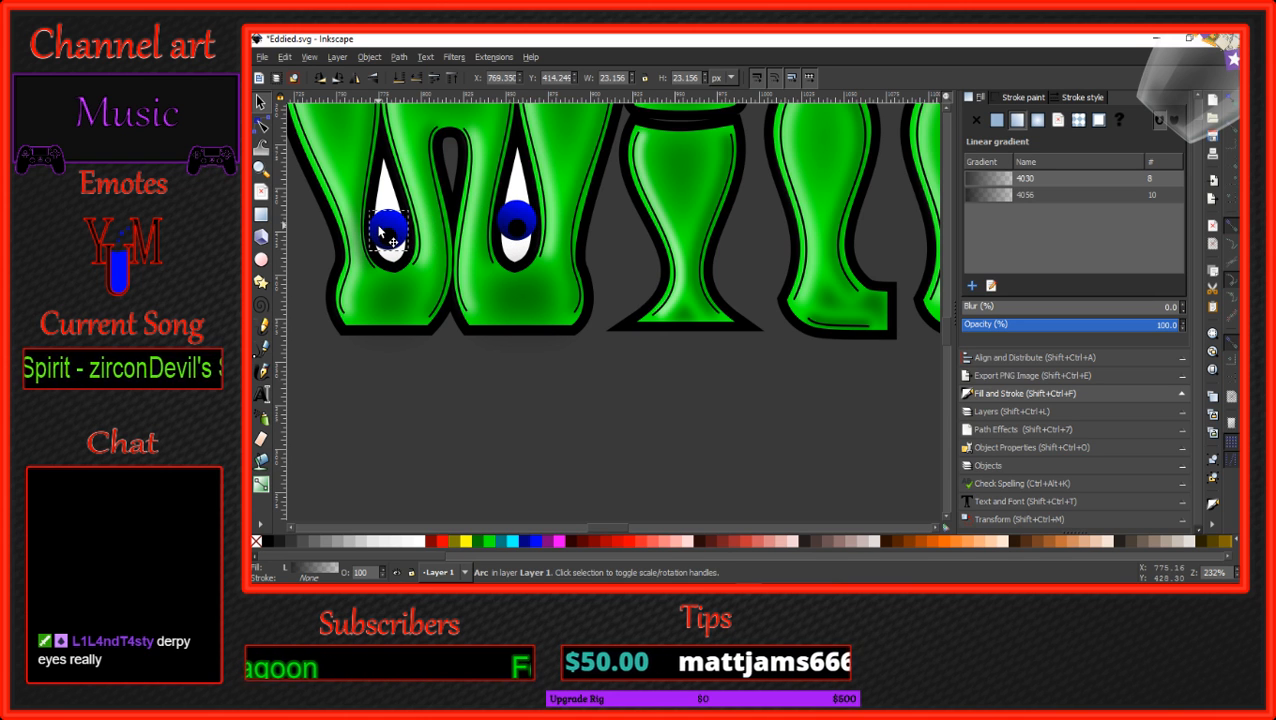
pyautogui.click(475, 360)
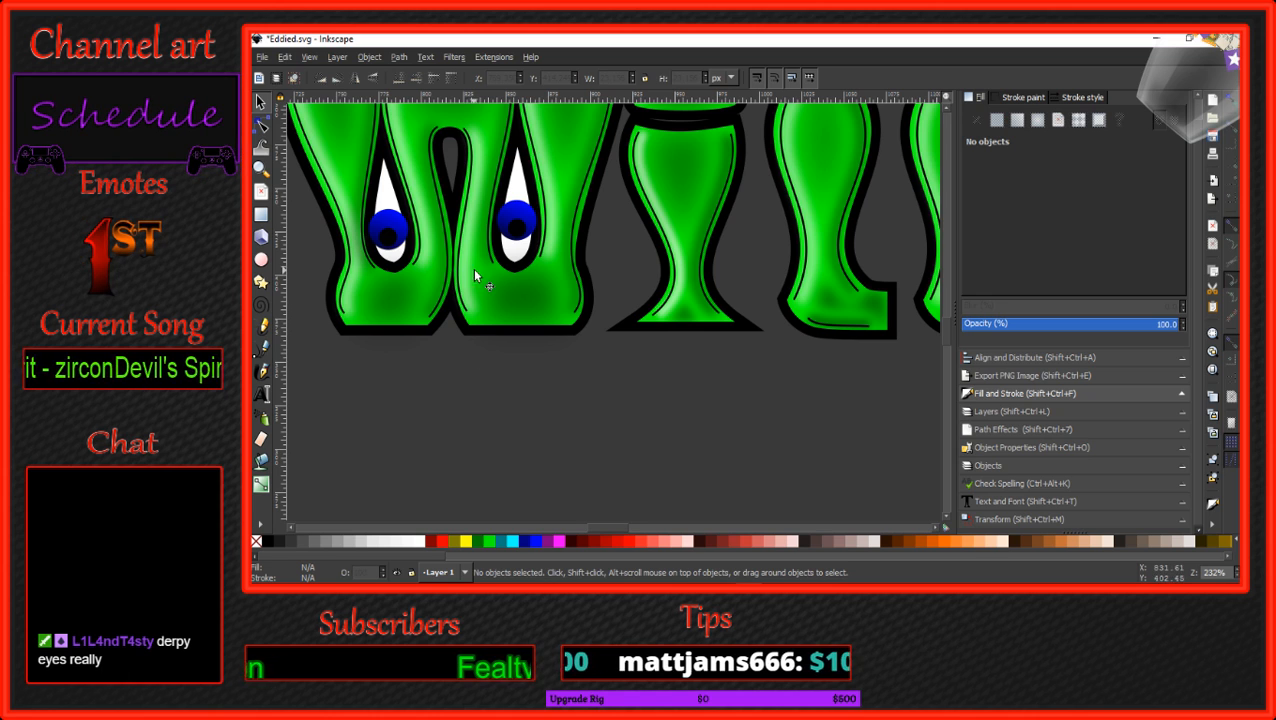
# Group the right eye's three circles and stack the group above the white shape but beneath the letter outline.
pyautogui.moveTo(477, 196); pyautogui.dragTo(550, 249)
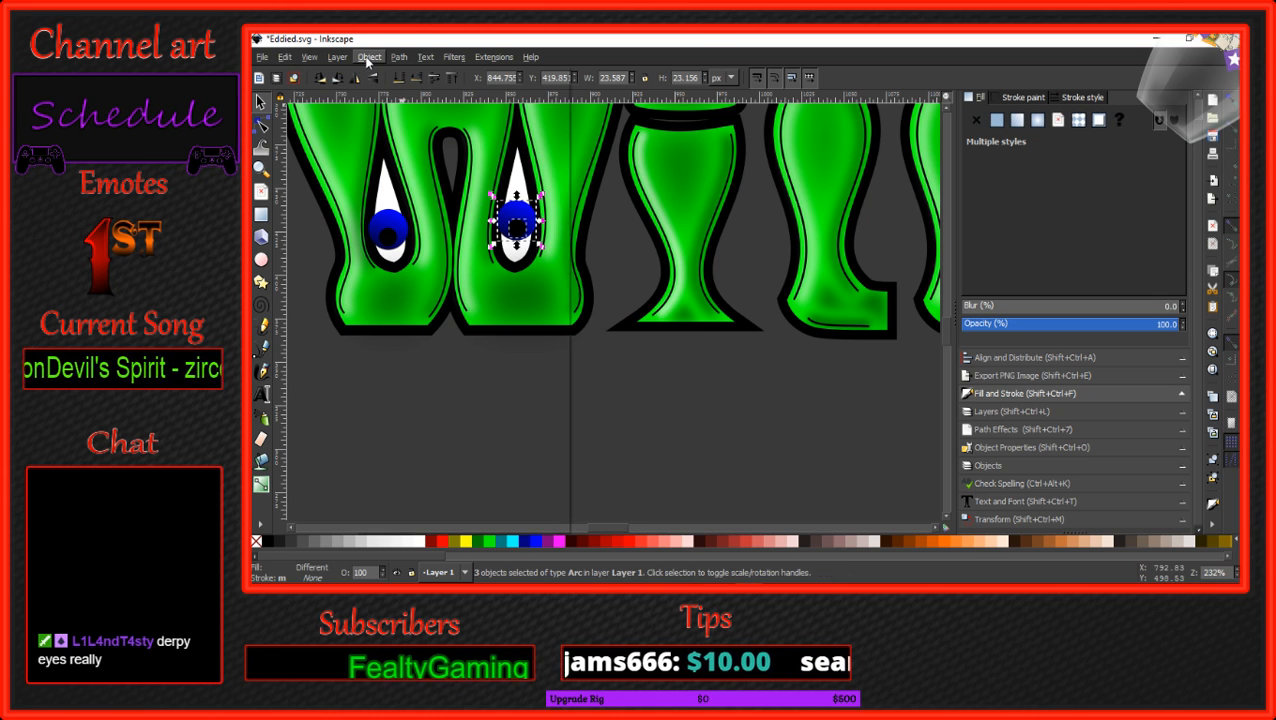
pyautogui.click(368, 57)
pyautogui.click(392, 180)
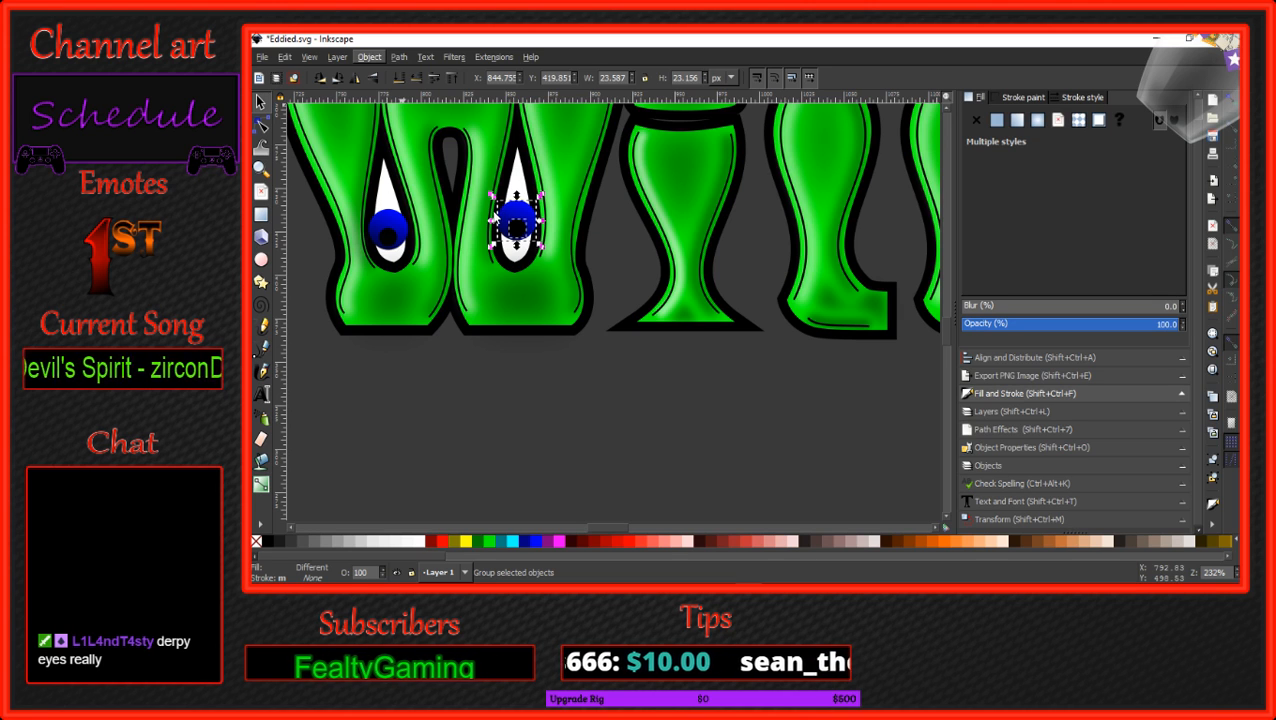
pyautogui.click(433, 79)
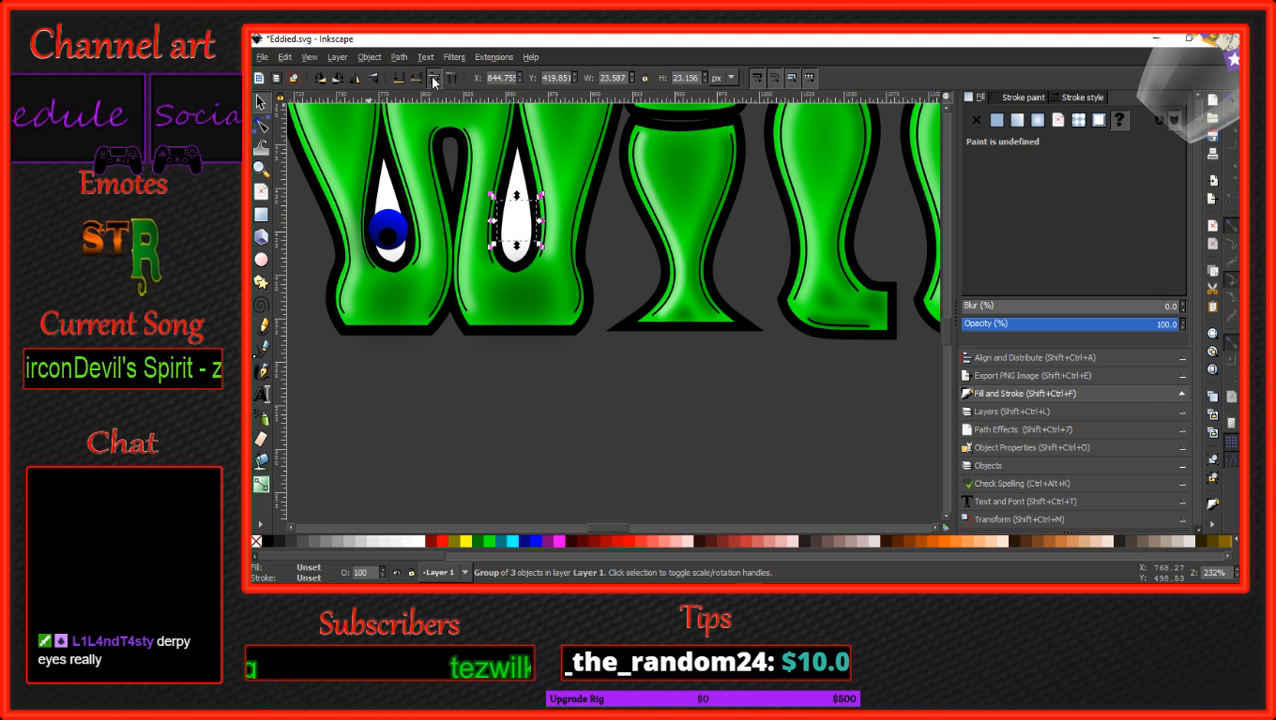
pyautogui.click(433, 80)
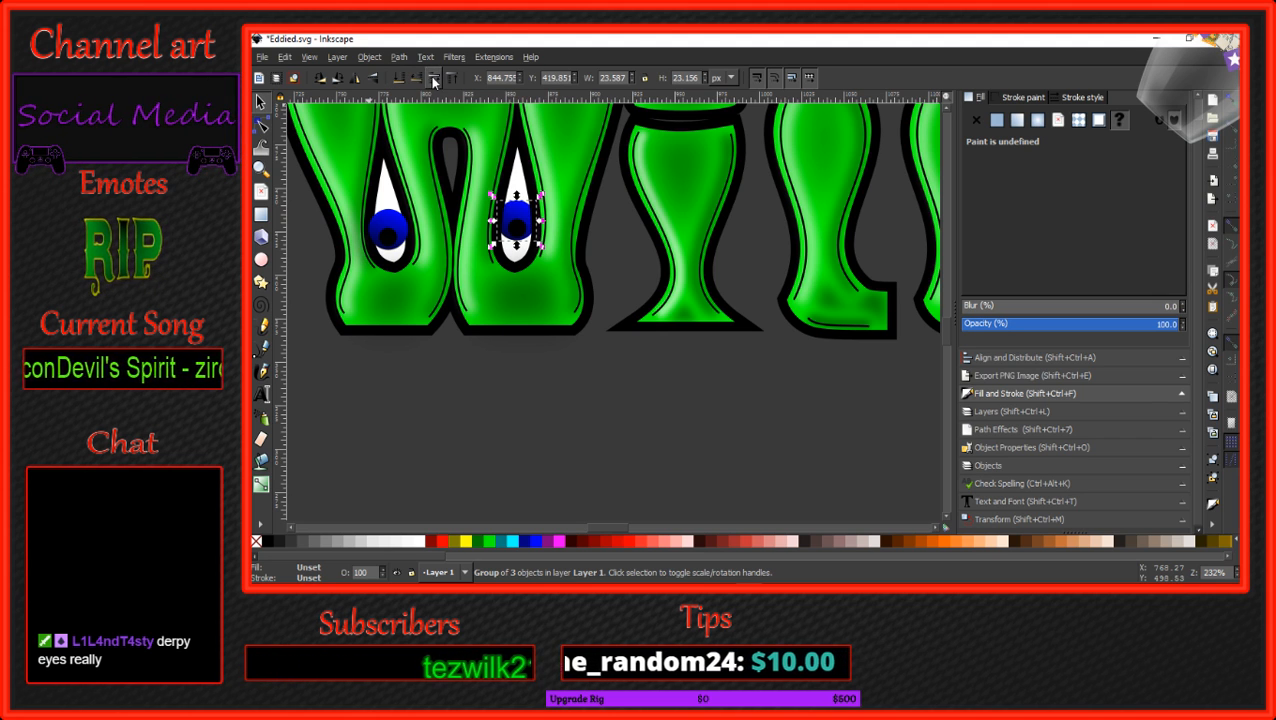
# Select the three circles that make up the left eye's iris and pupil.
pyautogui.keyDown('shift'); pyautogui.click(380, 228); pyautogui.keyUp('shift')
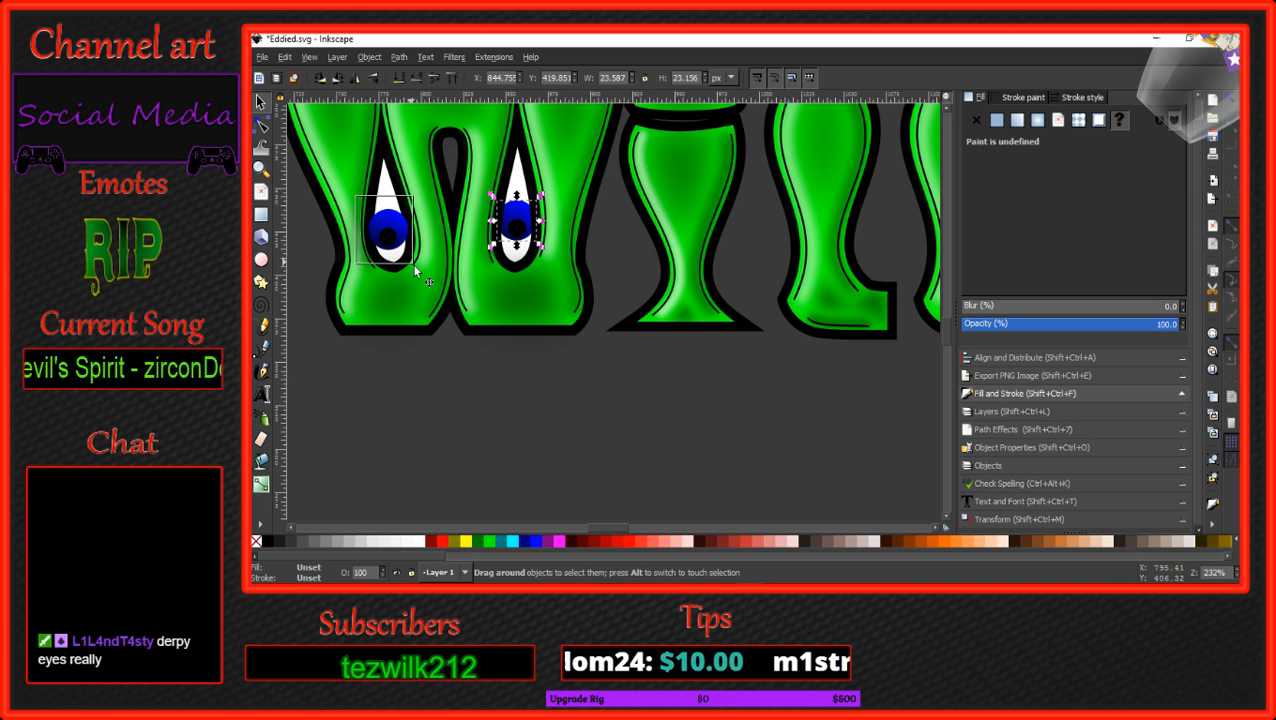
pyautogui.keyDown('shift'); pyautogui.click(517, 236); pyautogui.keyUp('shift')
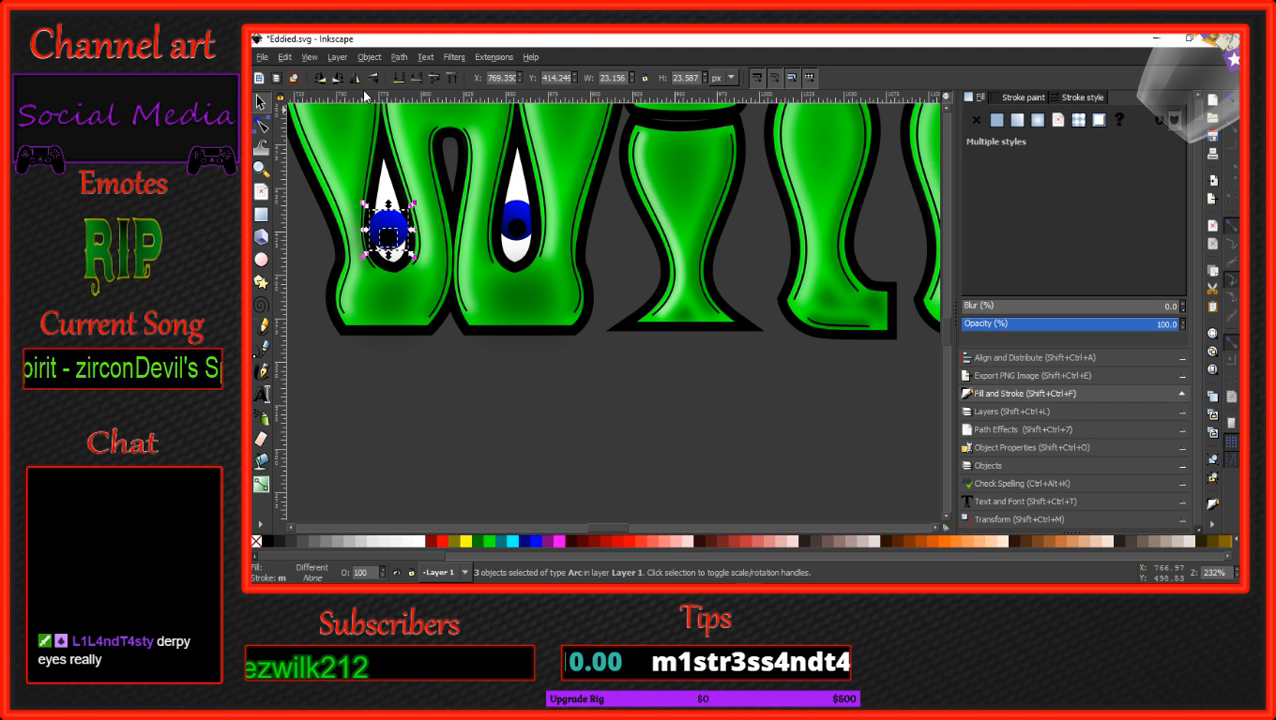
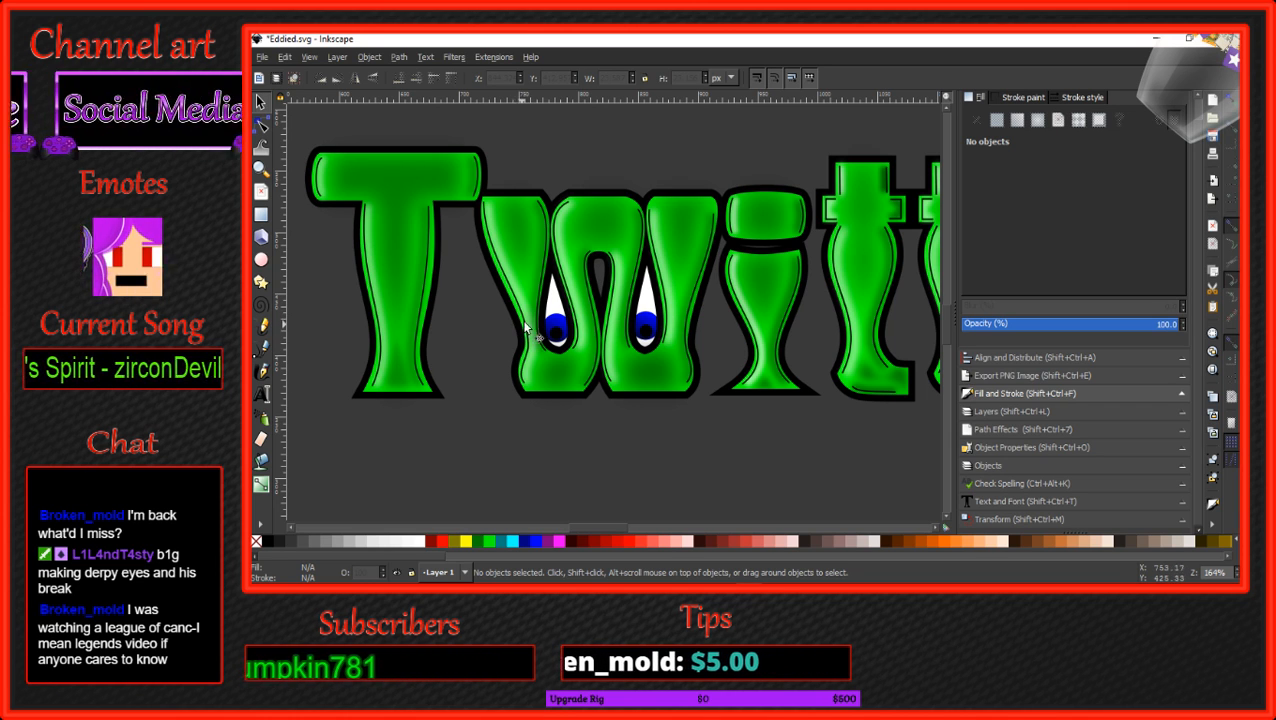
# Draw a curved vein from the left eye's edge to its iris with the Calligraphy pen, width 10, and fill it red without a stroke.
pyautogui.scroll(1, 560, 325)
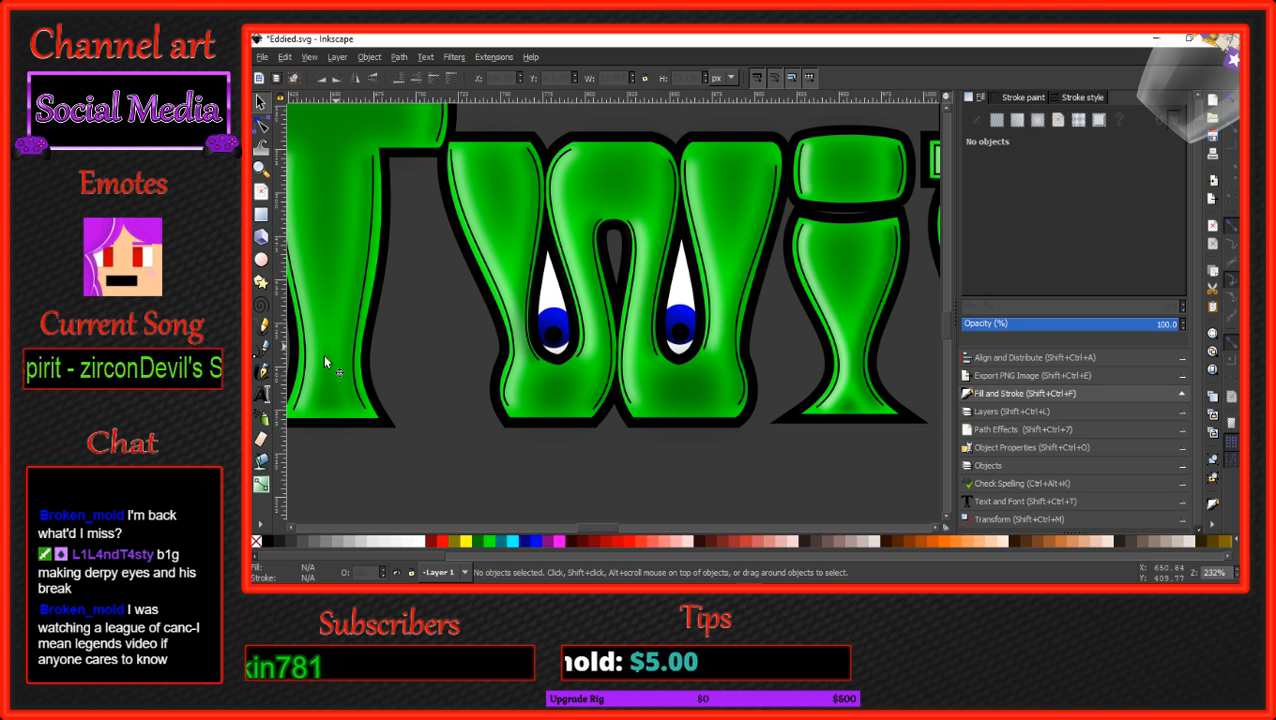
pyautogui.click(262, 370)
pyautogui.scroll(2, 536, 300)
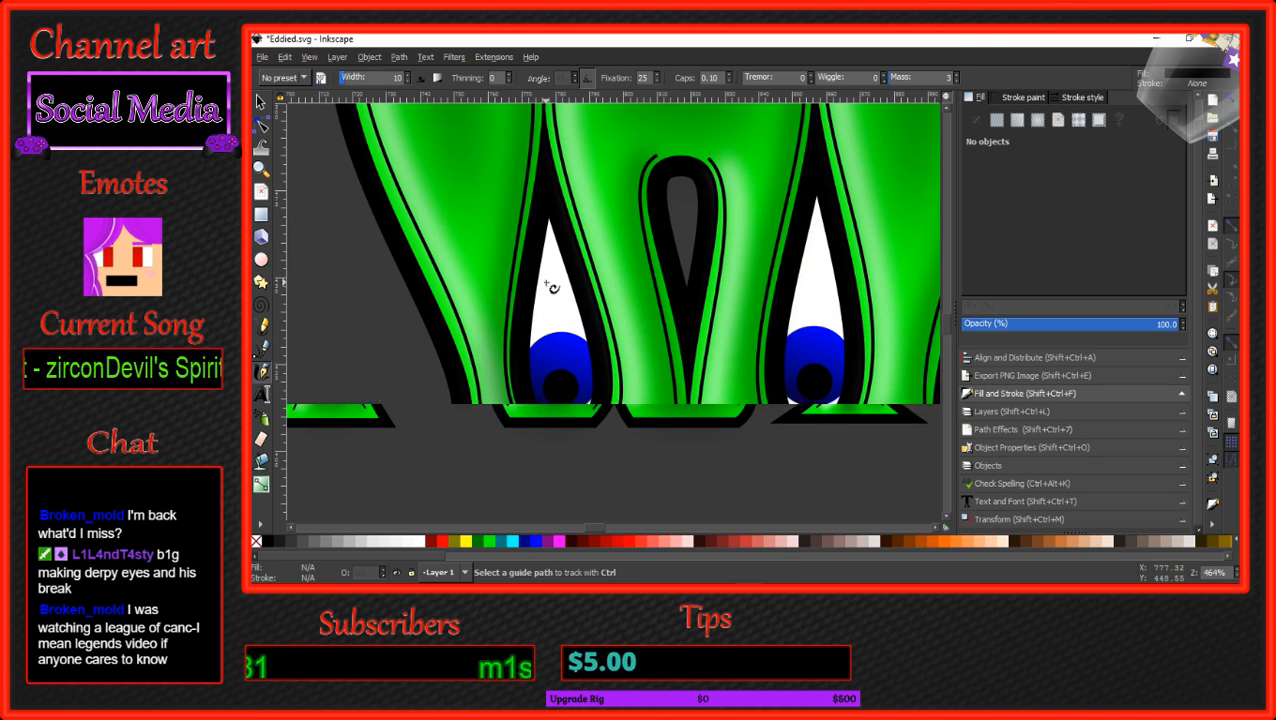
pyautogui.moveTo(534, 304); pyautogui.dragTo(552, 352)
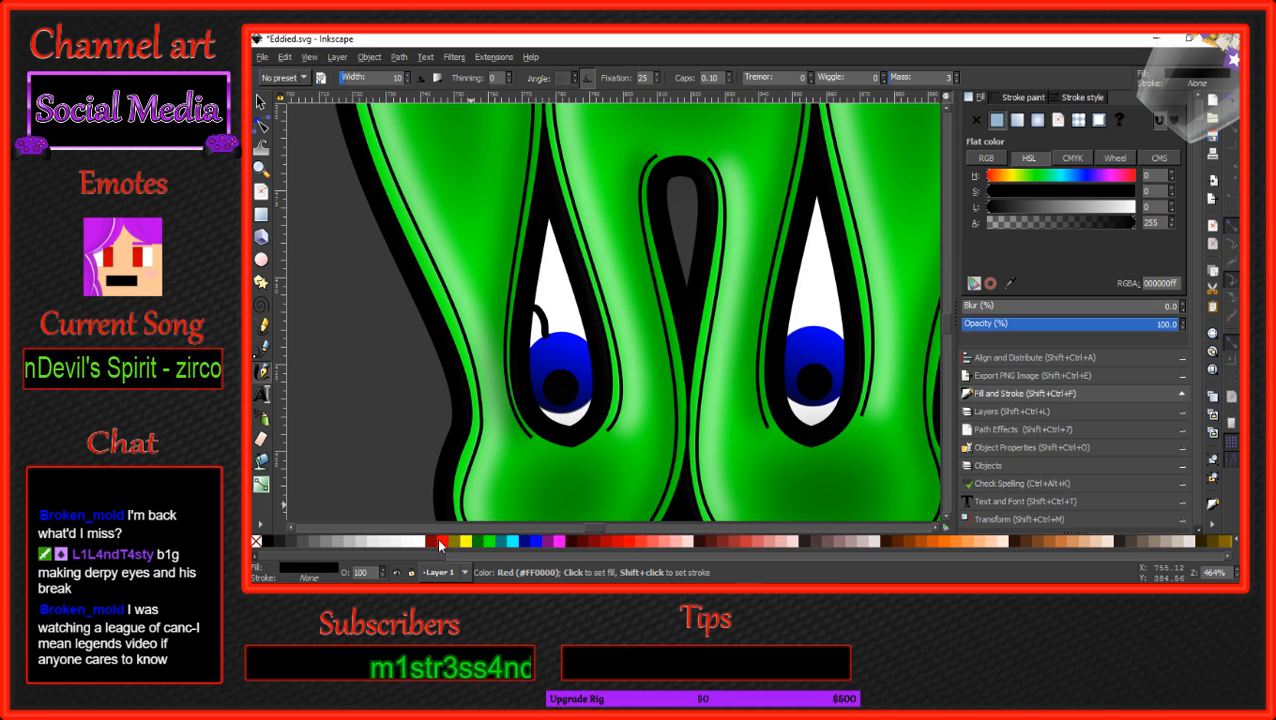
pyautogui.keyDown('shift'); pyautogui.click(441, 543); pyautogui.keyUp('shift')
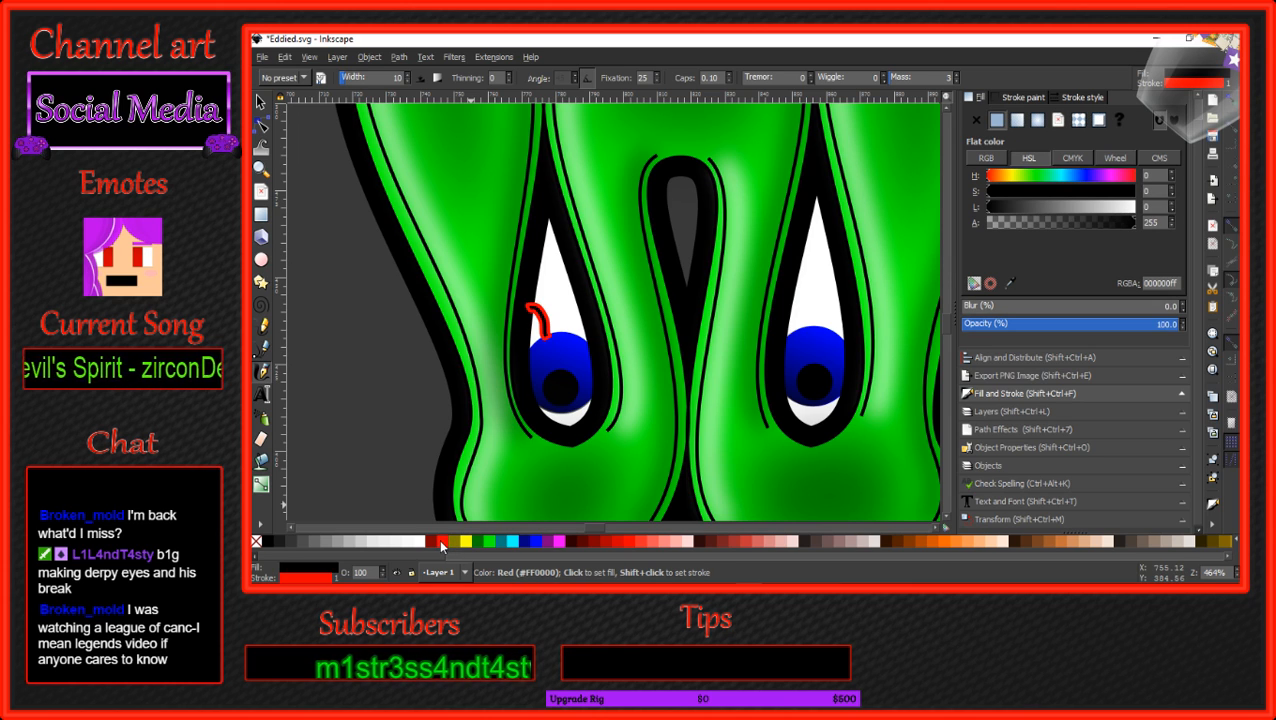
pyautogui.keyDown('shift'); pyautogui.click(256, 541); pyautogui.keyUp('shift')
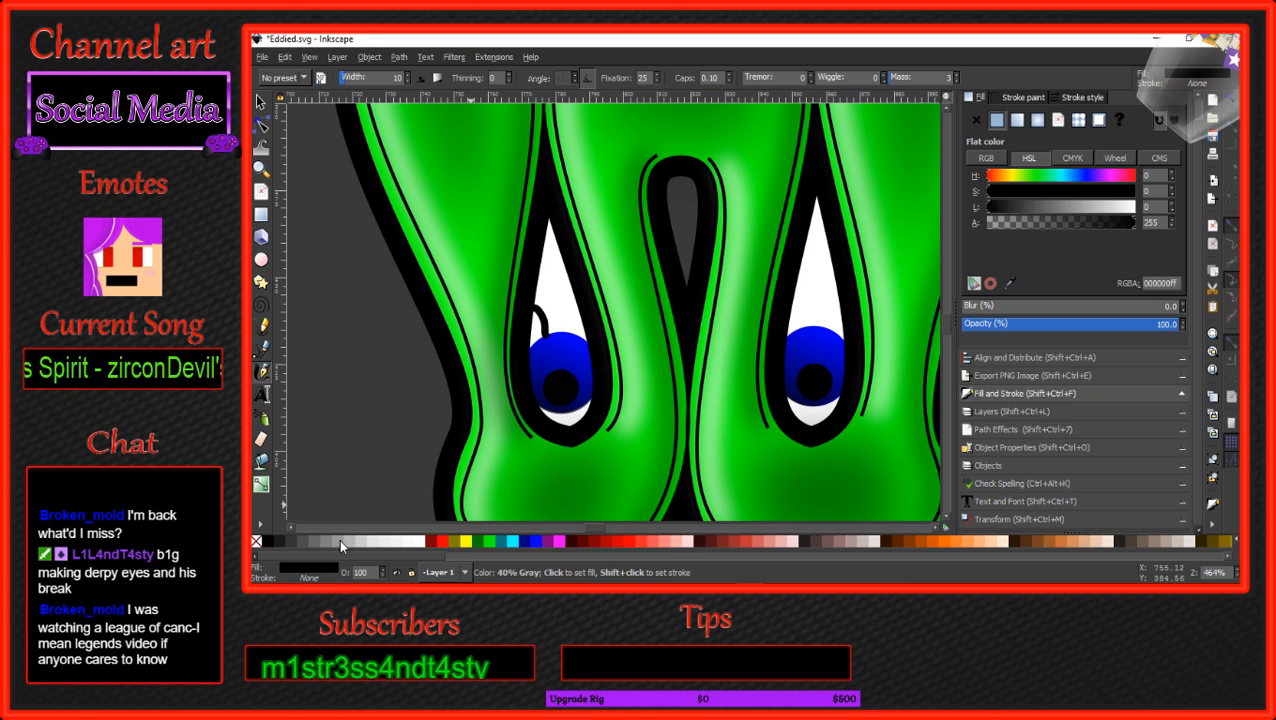
pyautogui.click(447, 543)
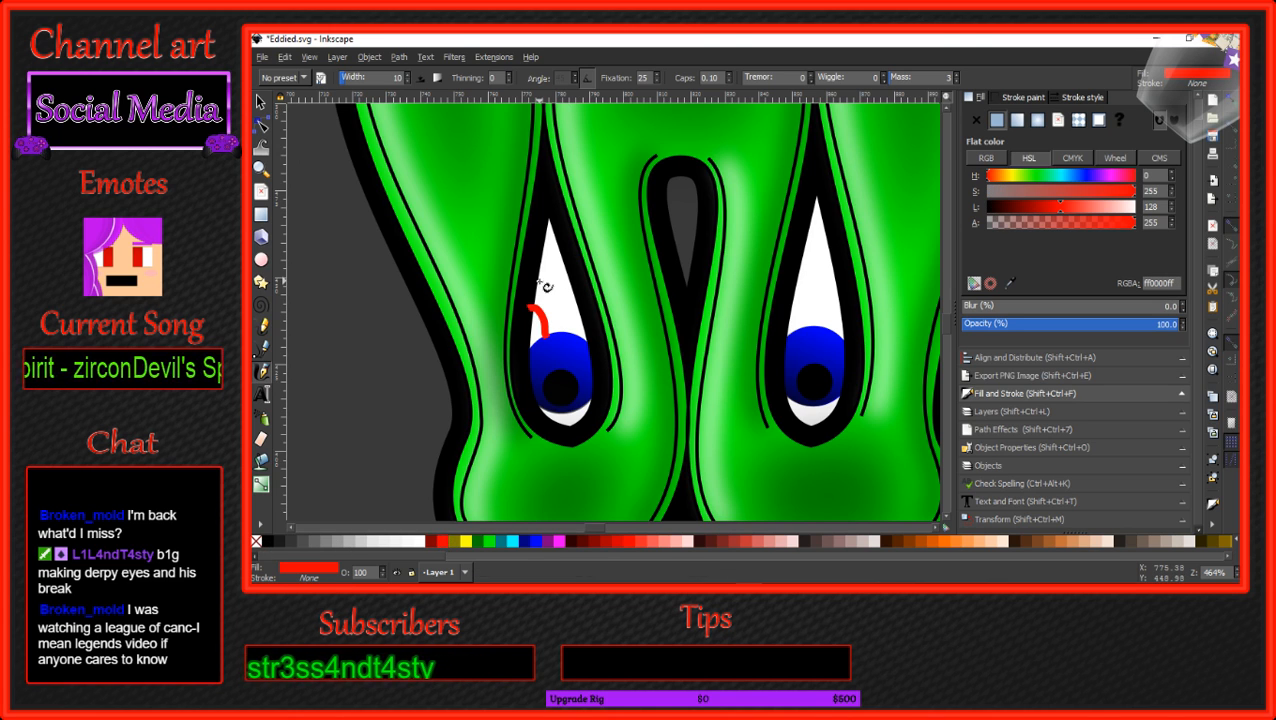
# Draw more branching red veins across the left eye's white above the iris and short ones below it with the Calligraphy pen.
pyautogui.moveTo(536, 282); pyautogui.dragTo(547, 335)
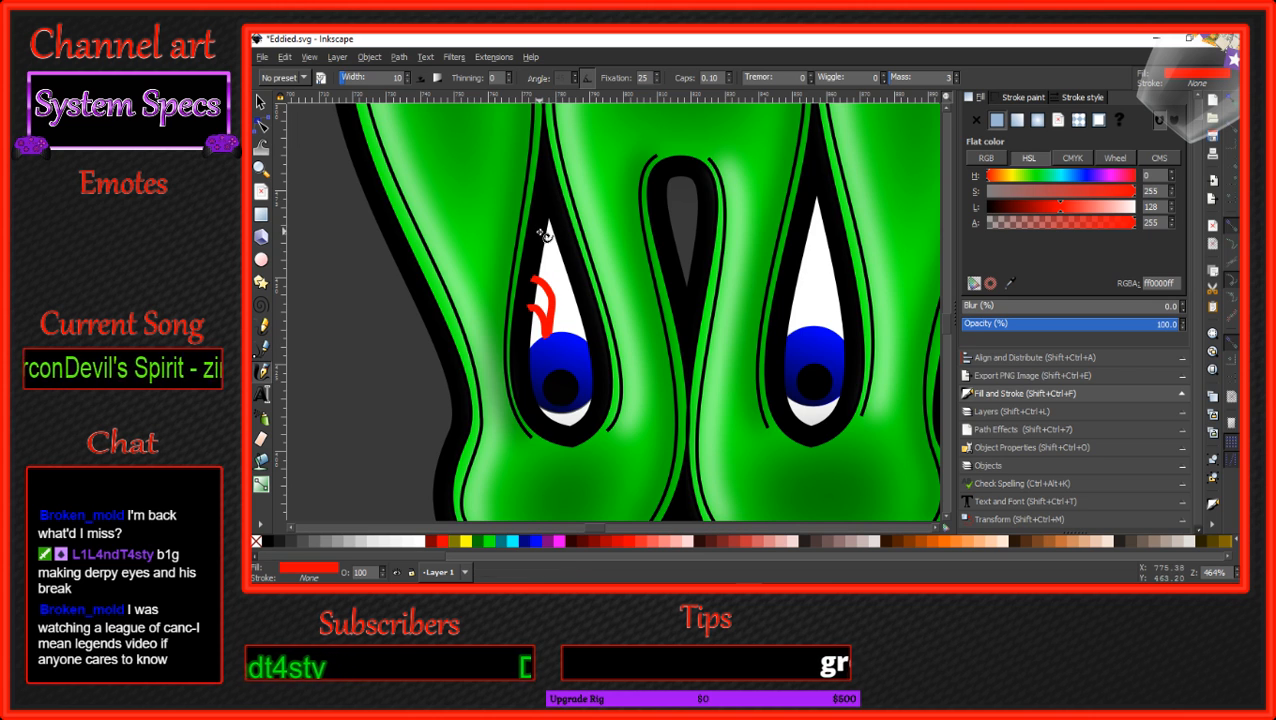
pyautogui.moveTo(543, 234)
pyautogui.mouseDown()
pyautogui.moveTo(551, 302)
pyautogui.moveTo(557, 286)
pyautogui.moveTo(572, 346)
pyautogui.mouseUp()
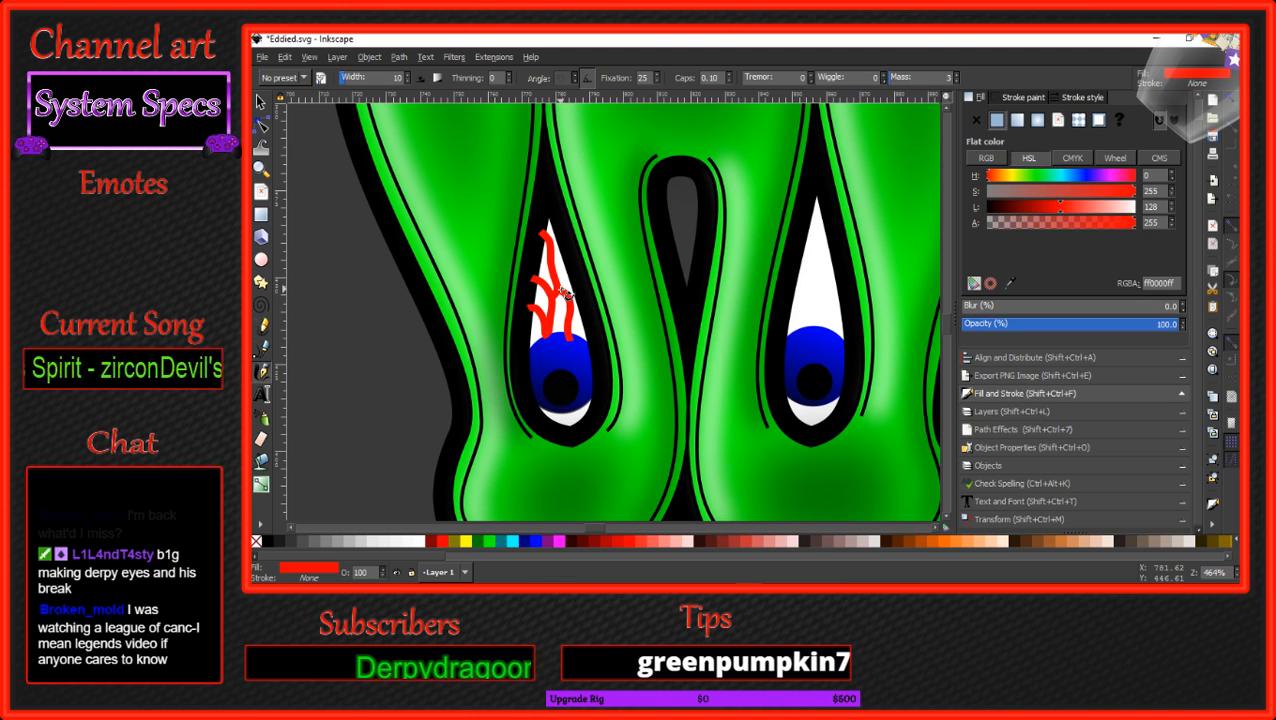
pyautogui.moveTo(558, 291); pyautogui.dragTo(568, 269)
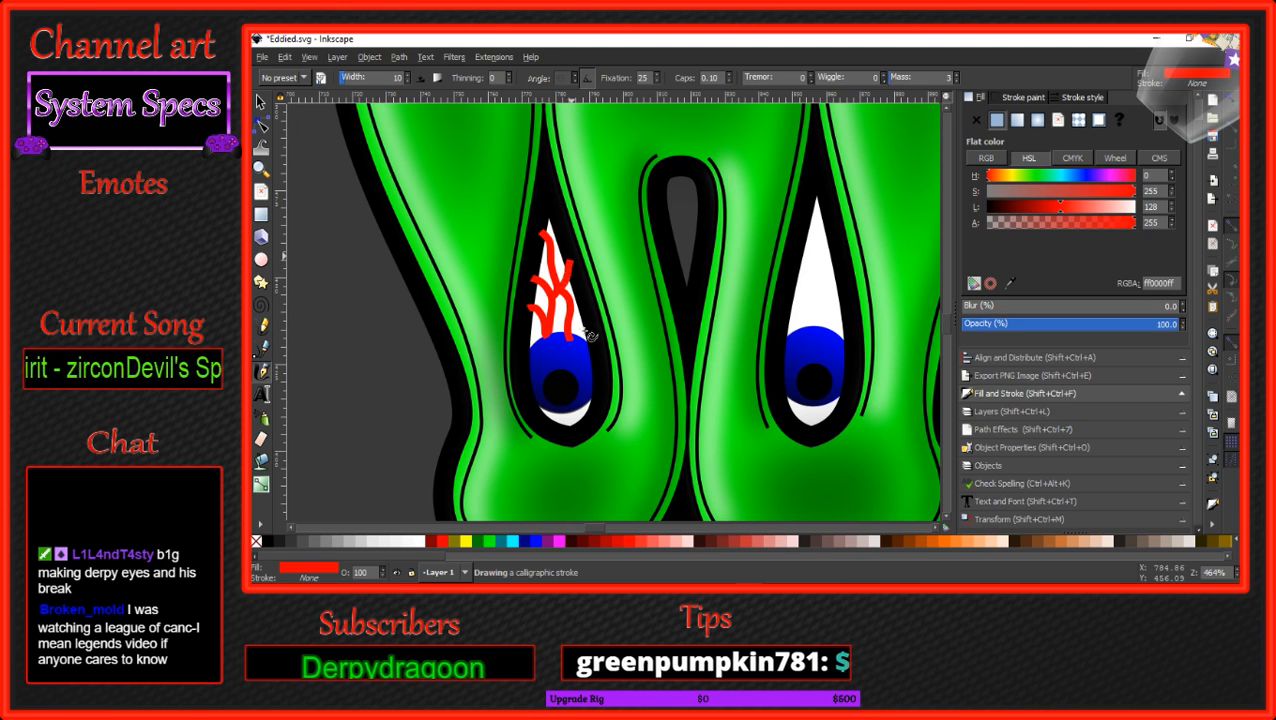
pyautogui.moveTo(577, 314); pyautogui.dragTo(581, 347)
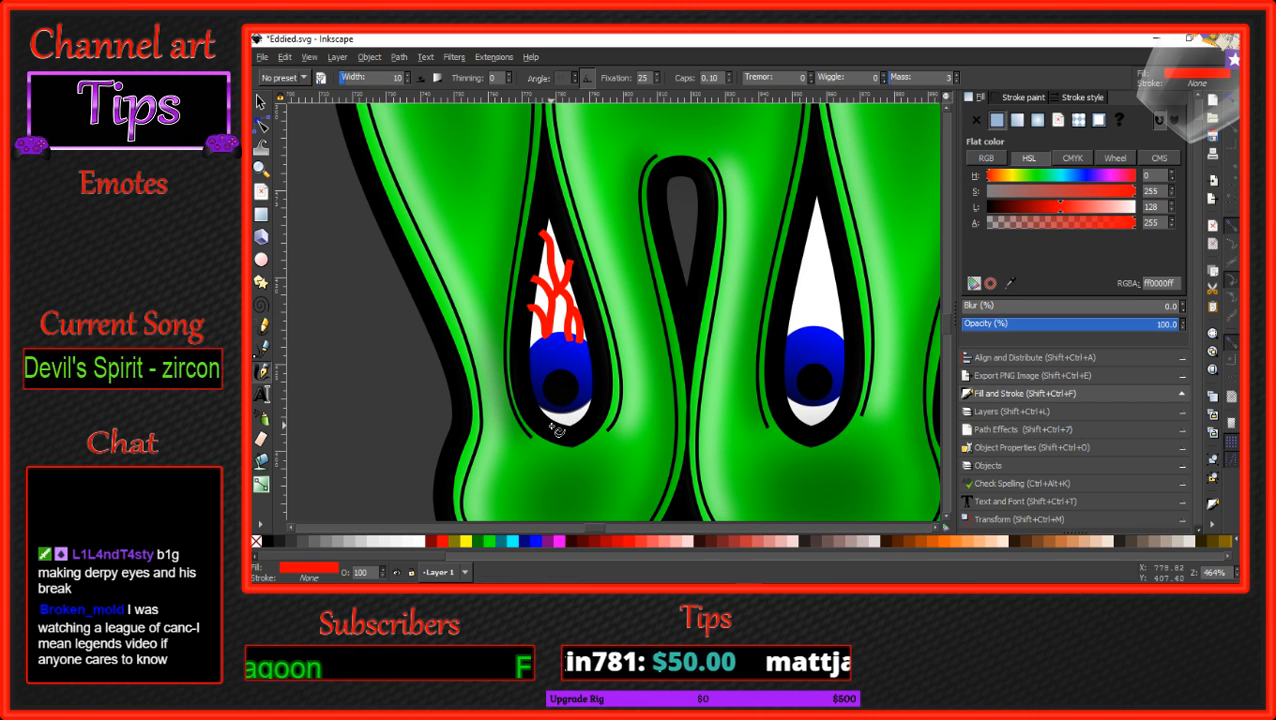
pyautogui.moveTo(557, 430); pyautogui.dragTo(567, 410)
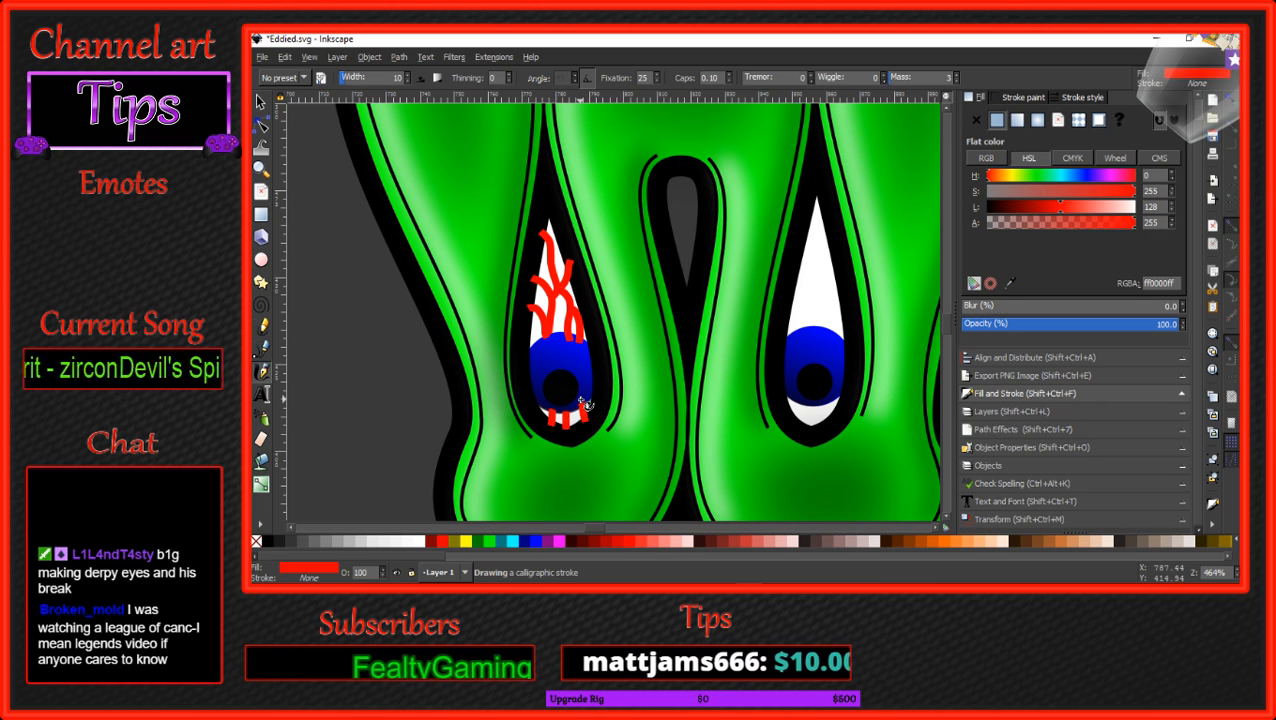
# Select all nine red vein strokes of the left eye and merge them into one path with Union.
pyautogui.click(260, 102)
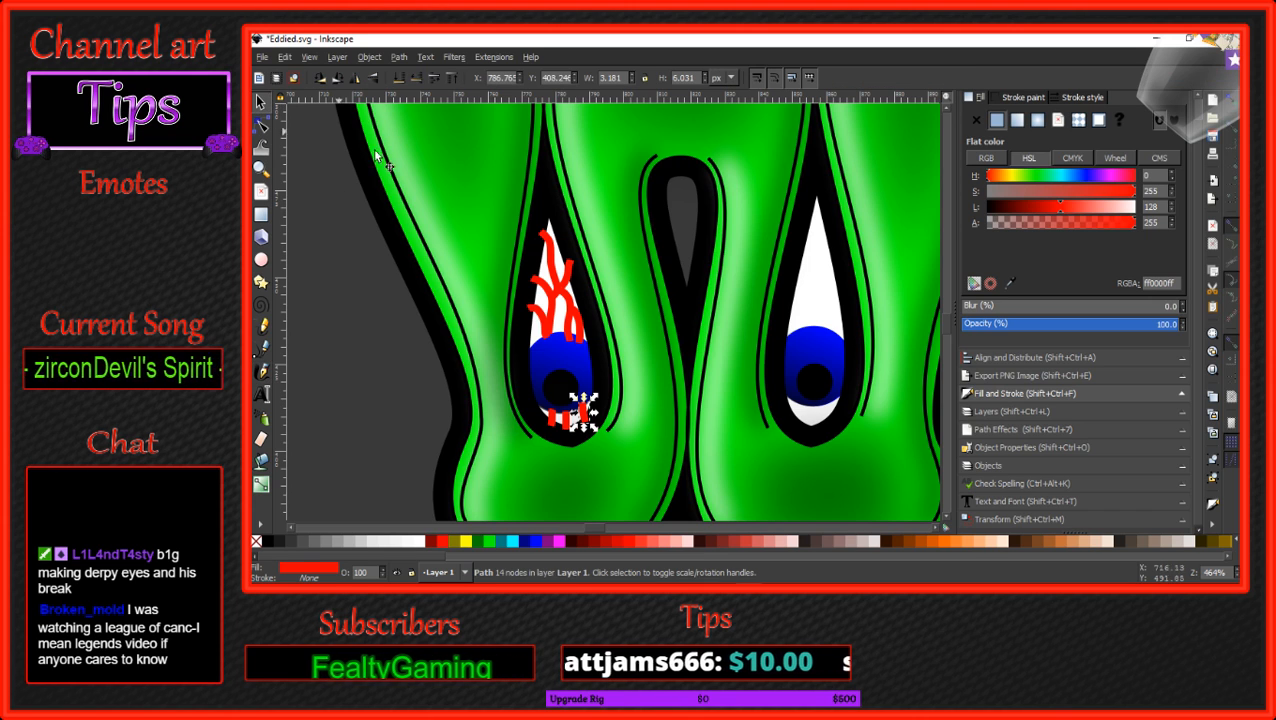
pyautogui.click(537, 314)
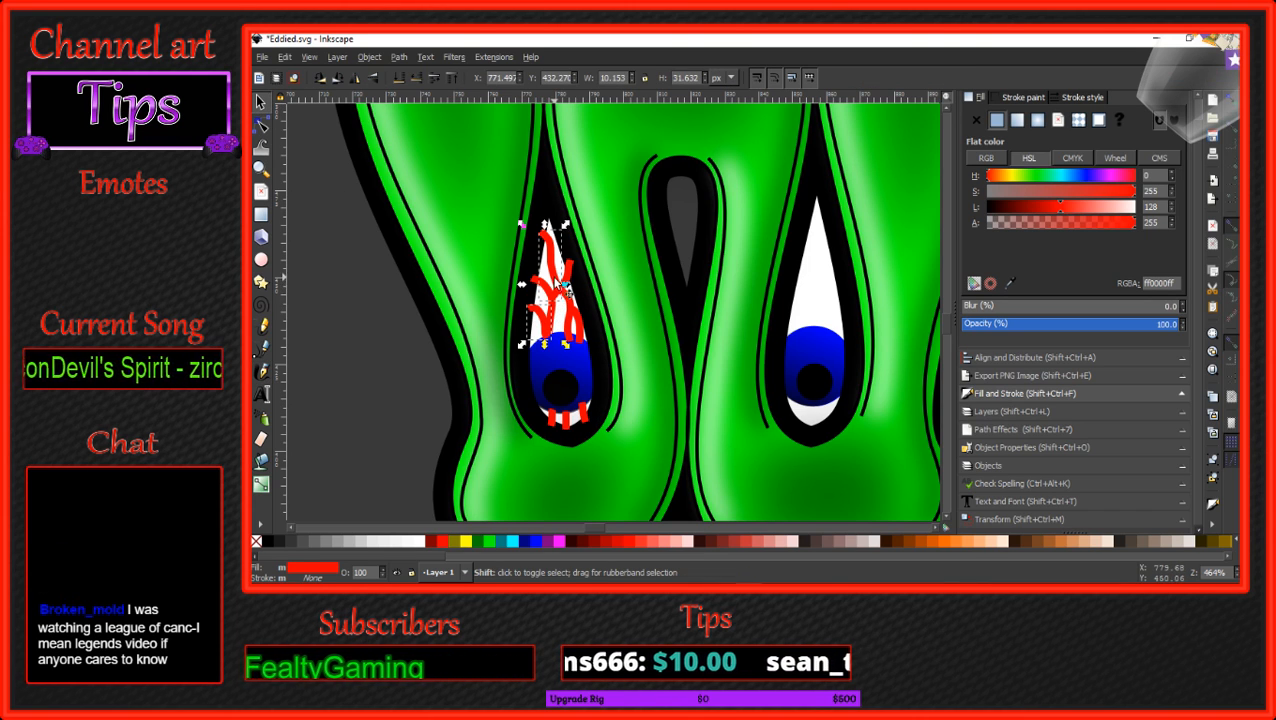
pyautogui.moveTo(567, 285); pyautogui.dragTo(579, 285)
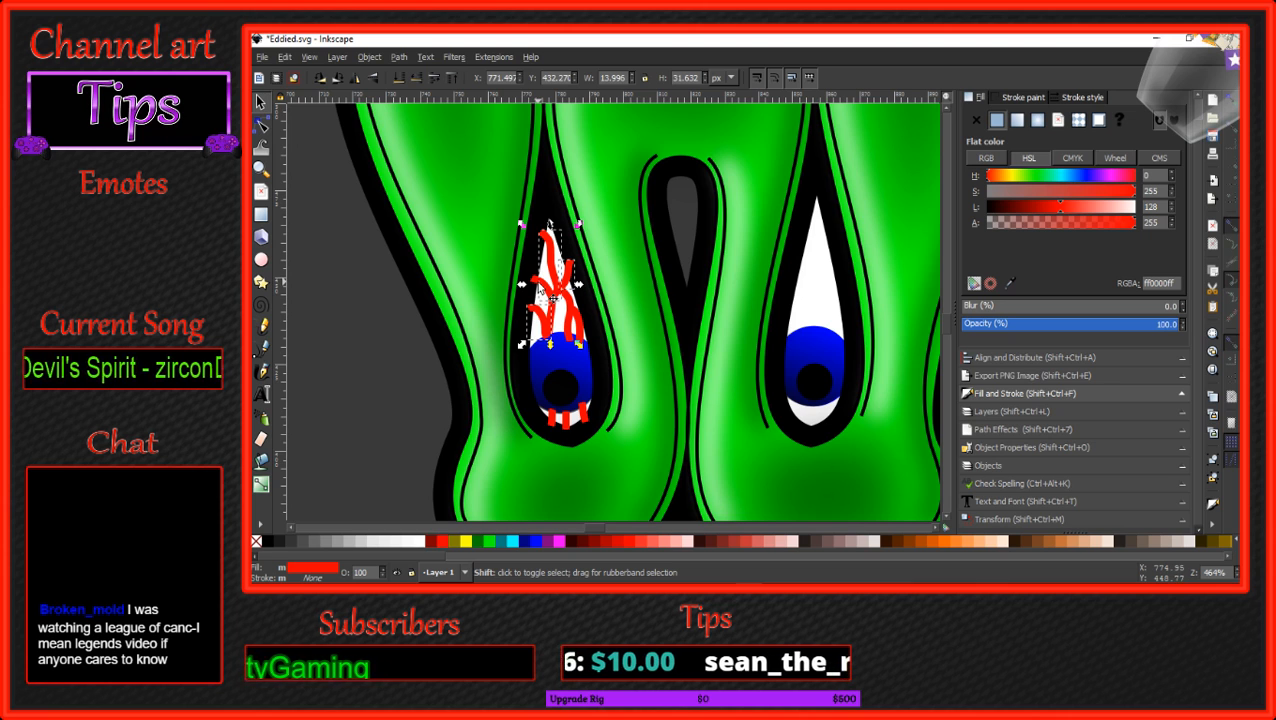
pyautogui.moveTo(579, 344); pyautogui.dragTo(588, 348)
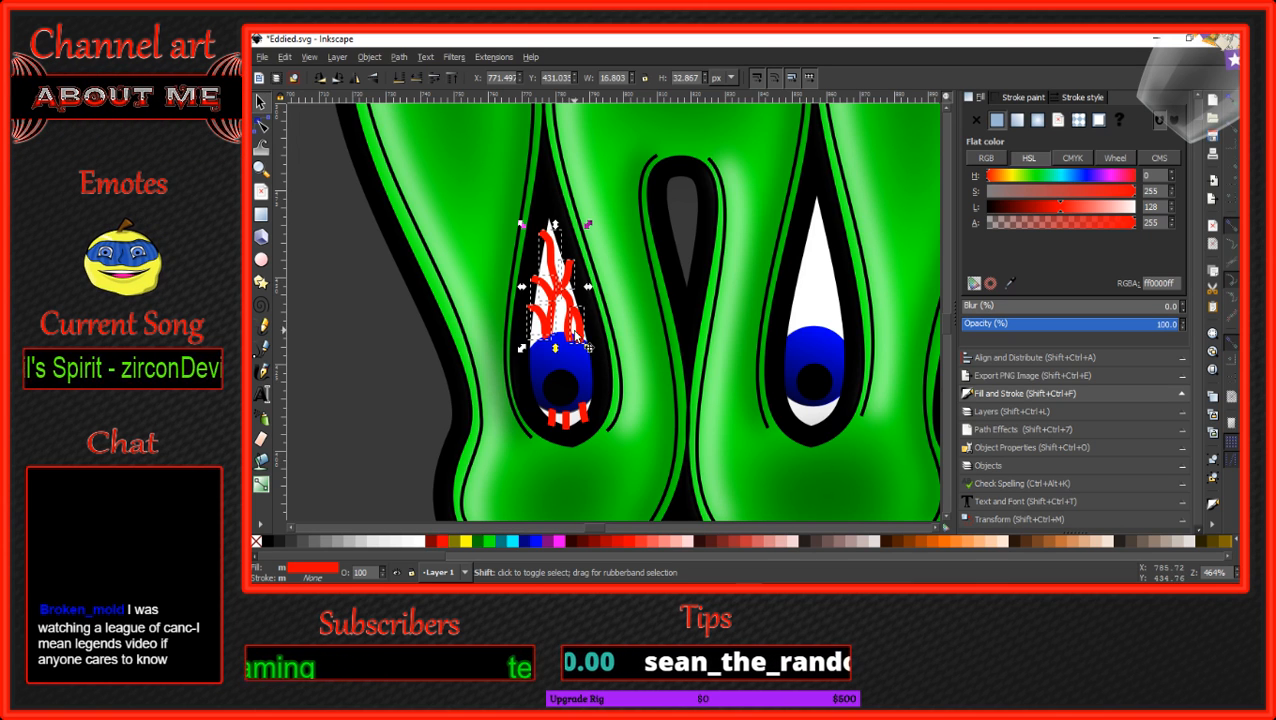
pyautogui.keyDown('shift'); pyautogui.click(578, 422); pyautogui.keyUp('shift')
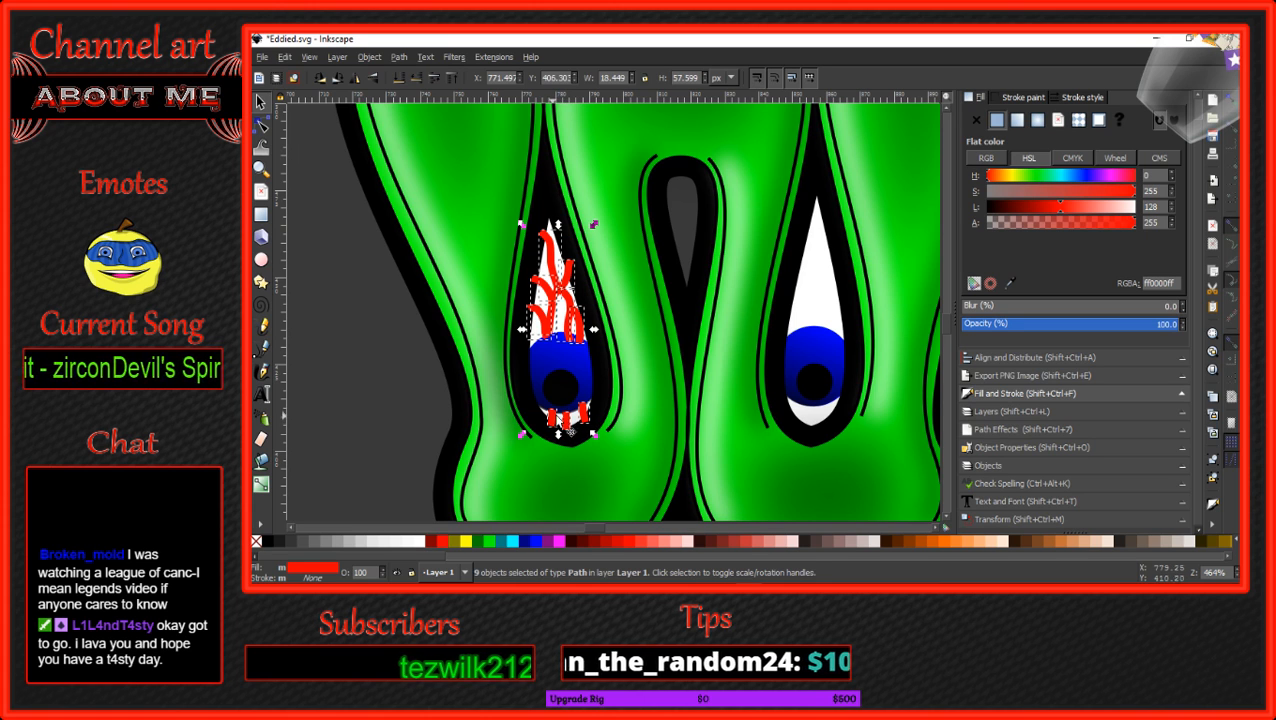
pyautogui.click(370, 57)
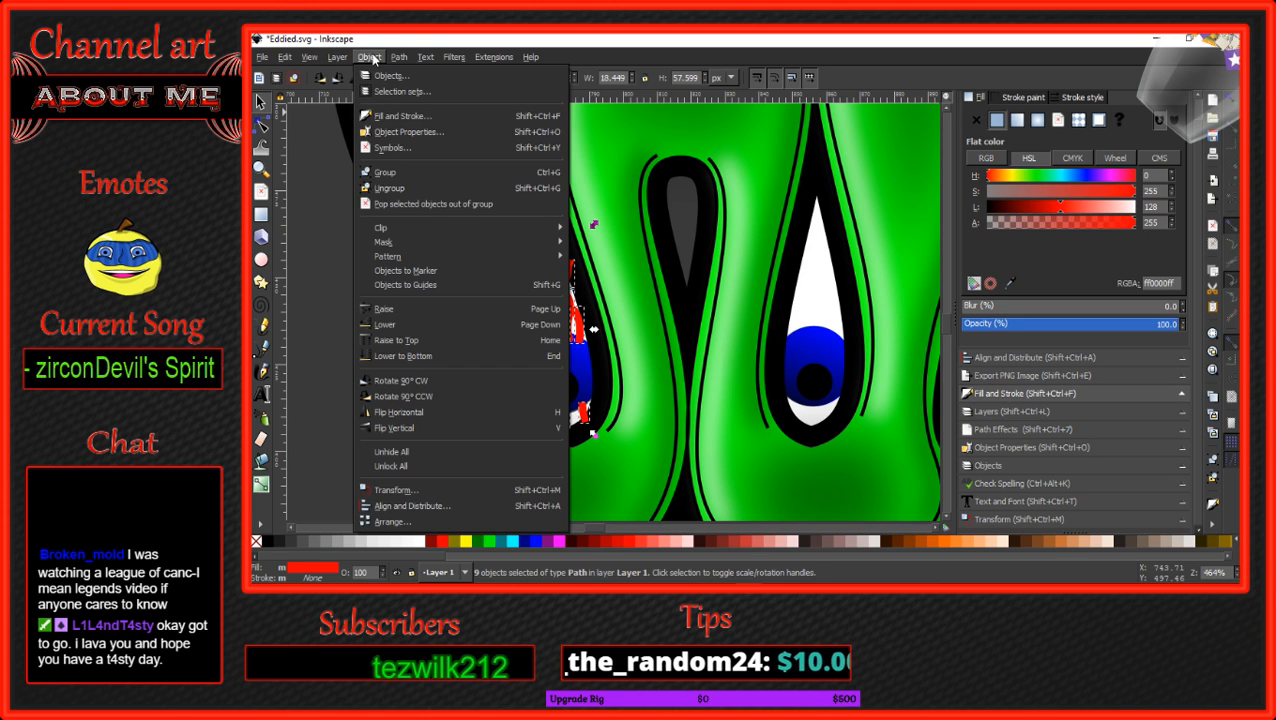
pyautogui.moveTo(395, 60)
pyautogui.click(418, 148)
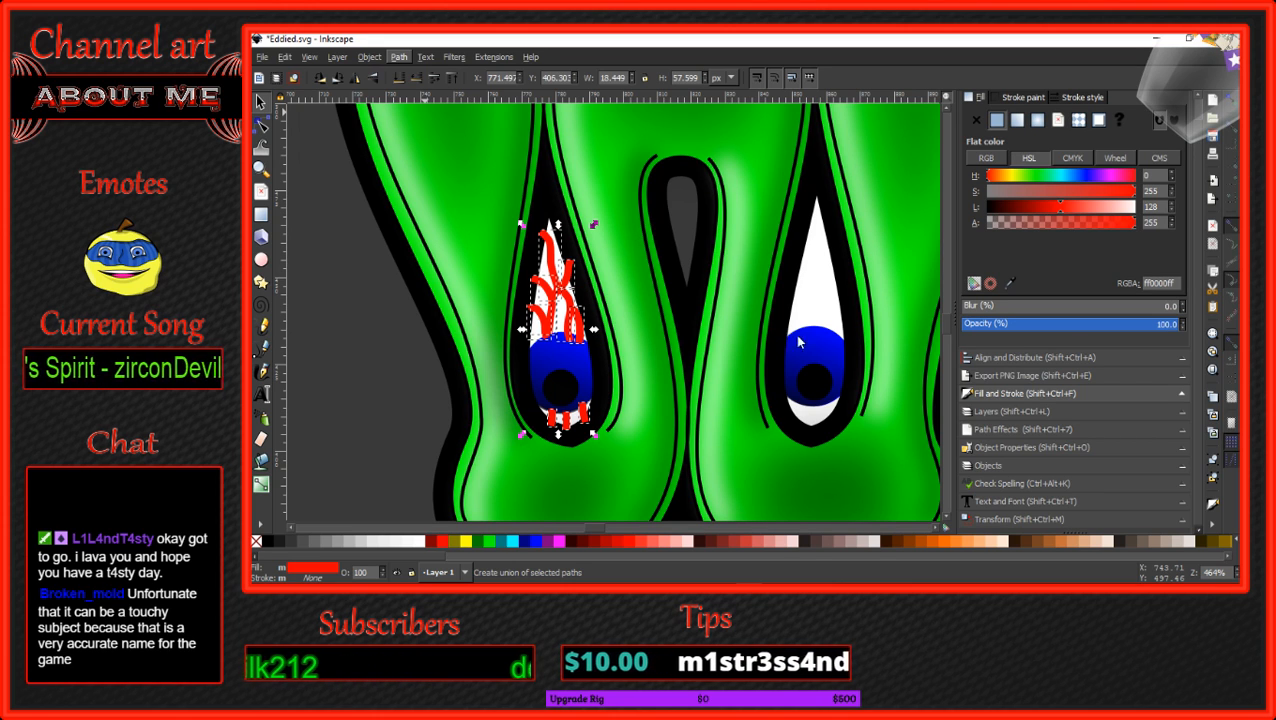
# Set the merged veins' blur to 2% and their fill alpha to 236.
pyautogui.click(1184, 304)
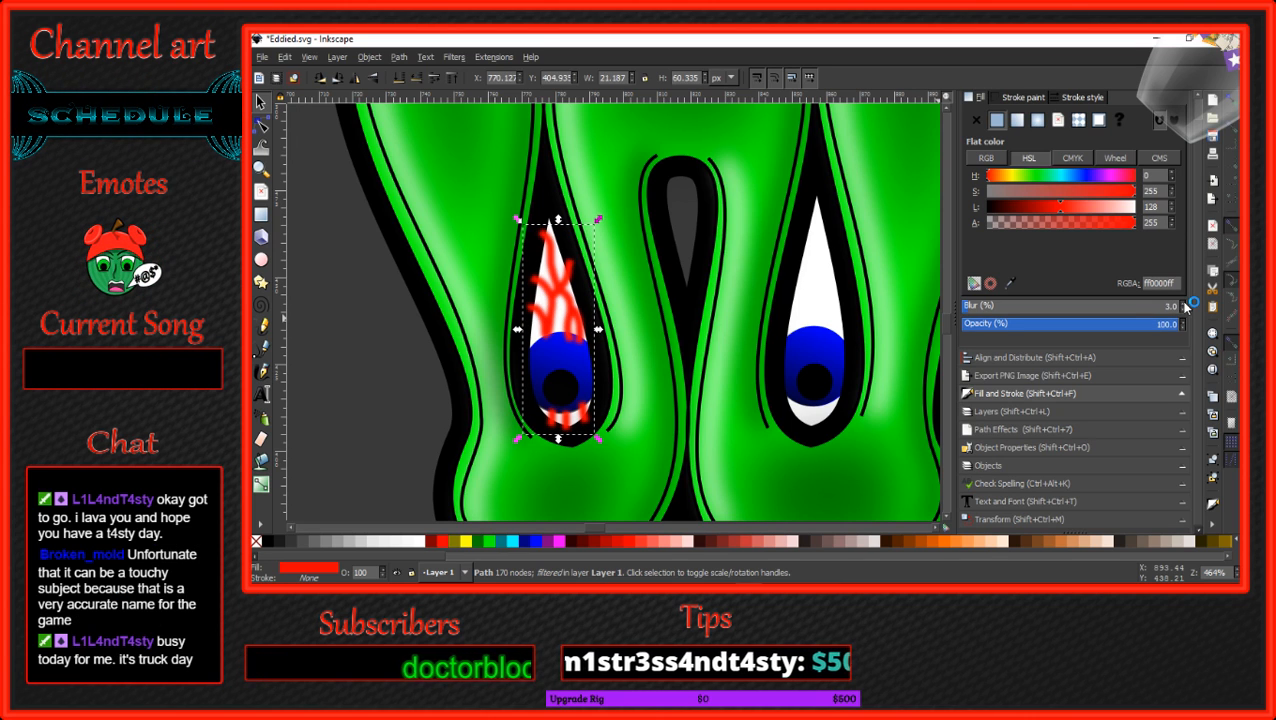
pyautogui.click(1183, 311)
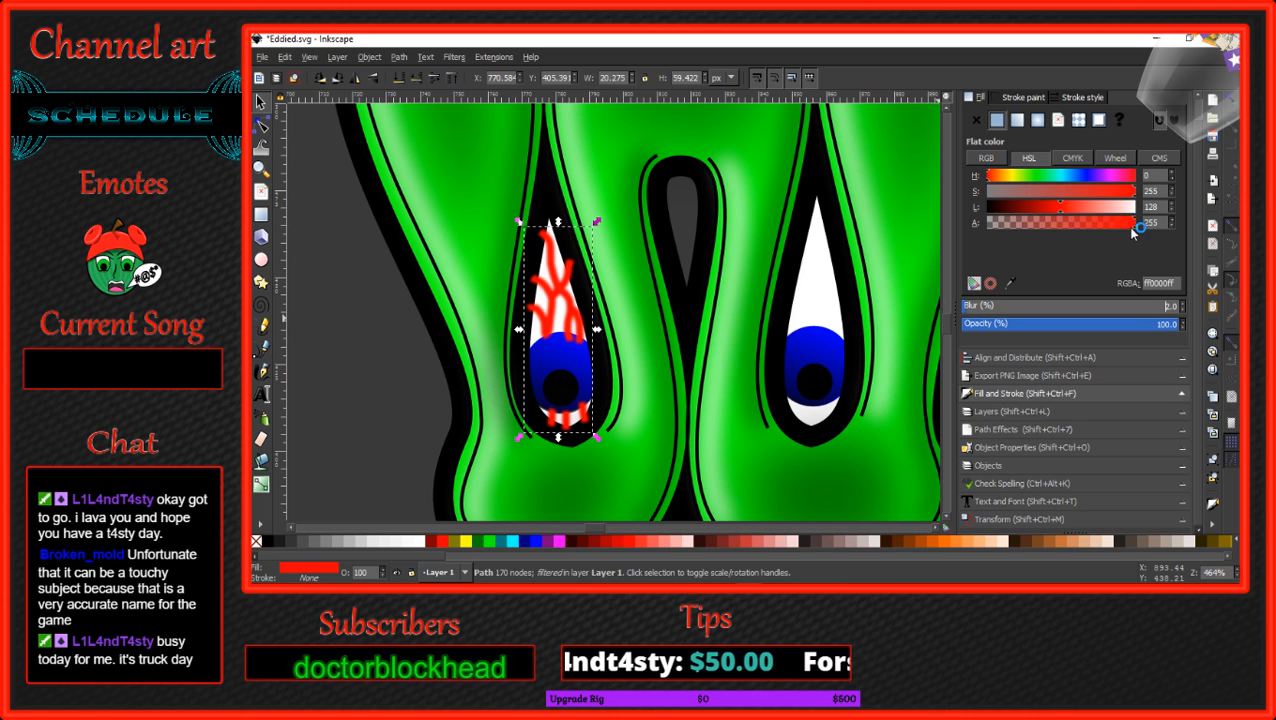
pyautogui.moveTo(1133, 224); pyautogui.dragTo(1107, 224)
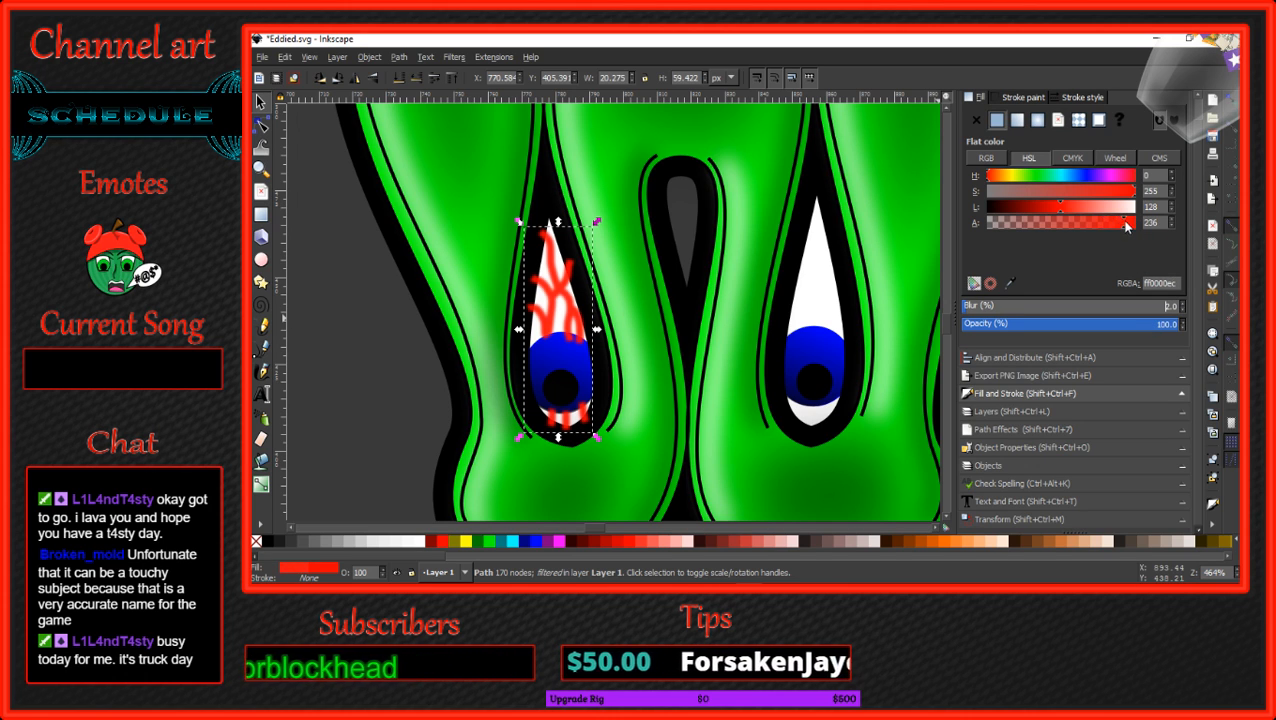
# Give the left eye's veins a black stroke 0.5 px wide.
pyautogui.keyDown('shift'); pyautogui.click(267, 541); pyautogui.keyUp('shift')
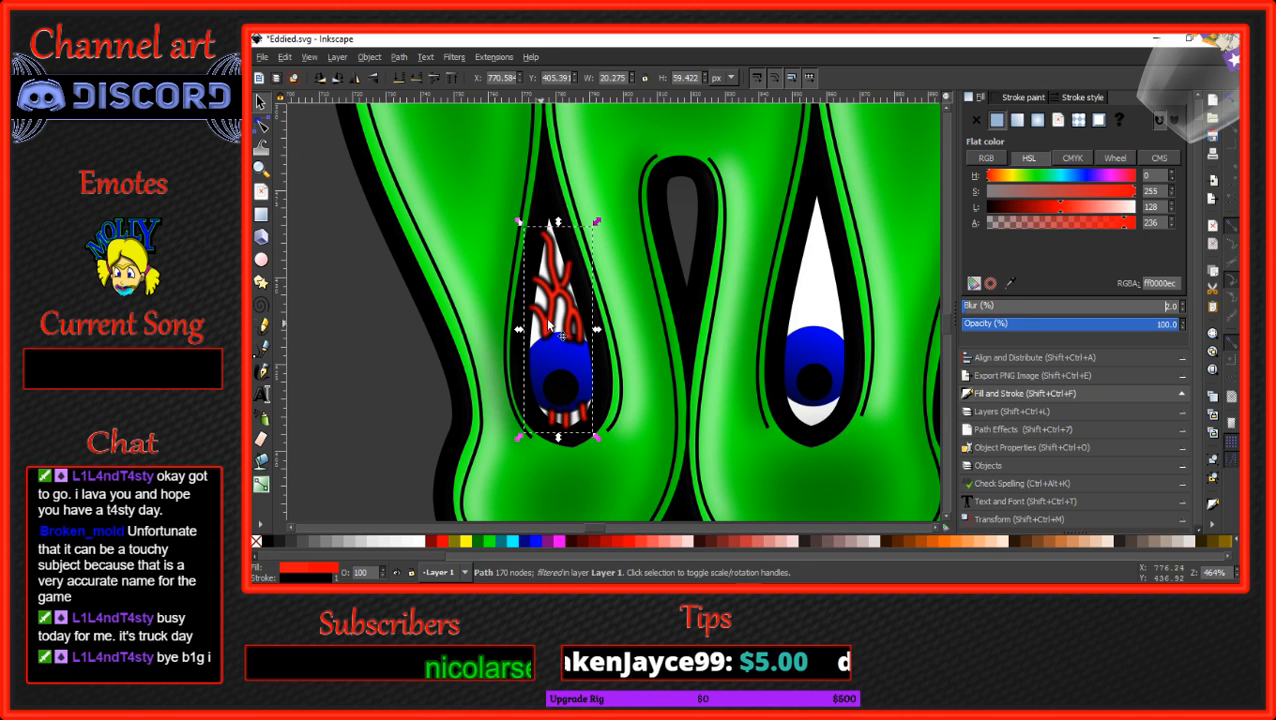
pyautogui.click(1087, 97)
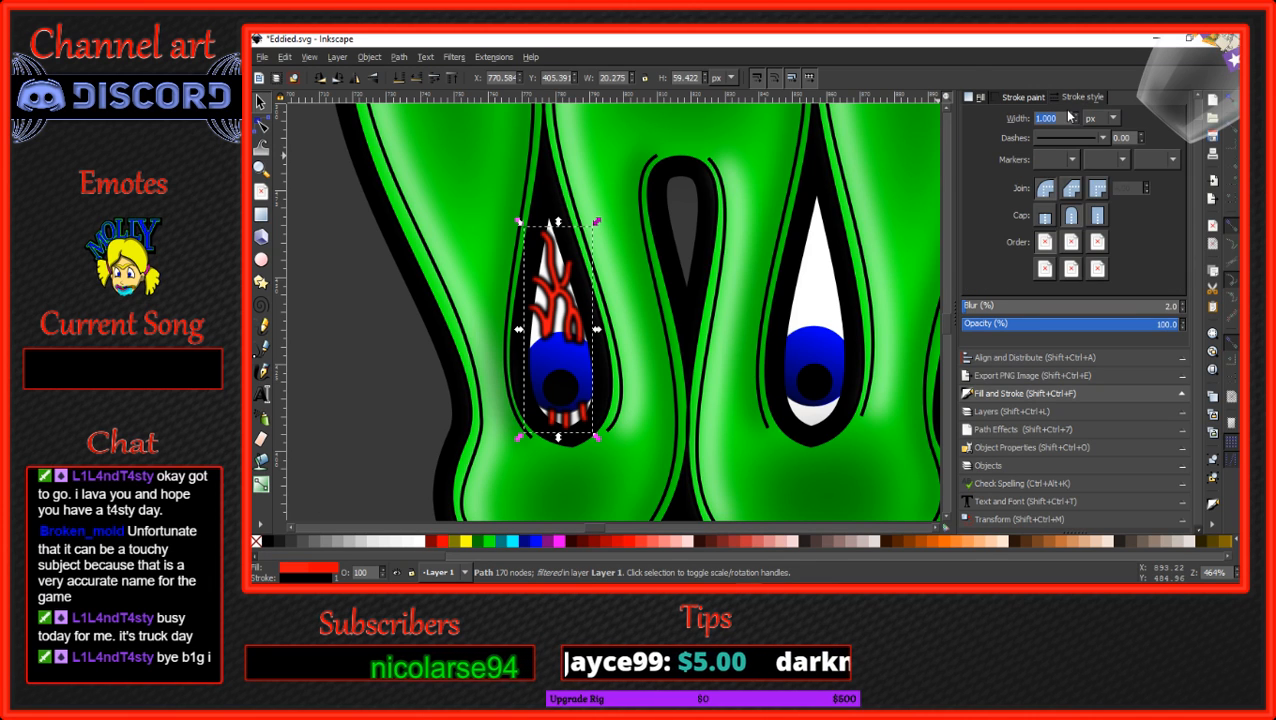
pyautogui.click(1075, 123)
pyautogui.click(1075, 123)
pyautogui.click(1075, 123)
pyautogui.click(1075, 123)
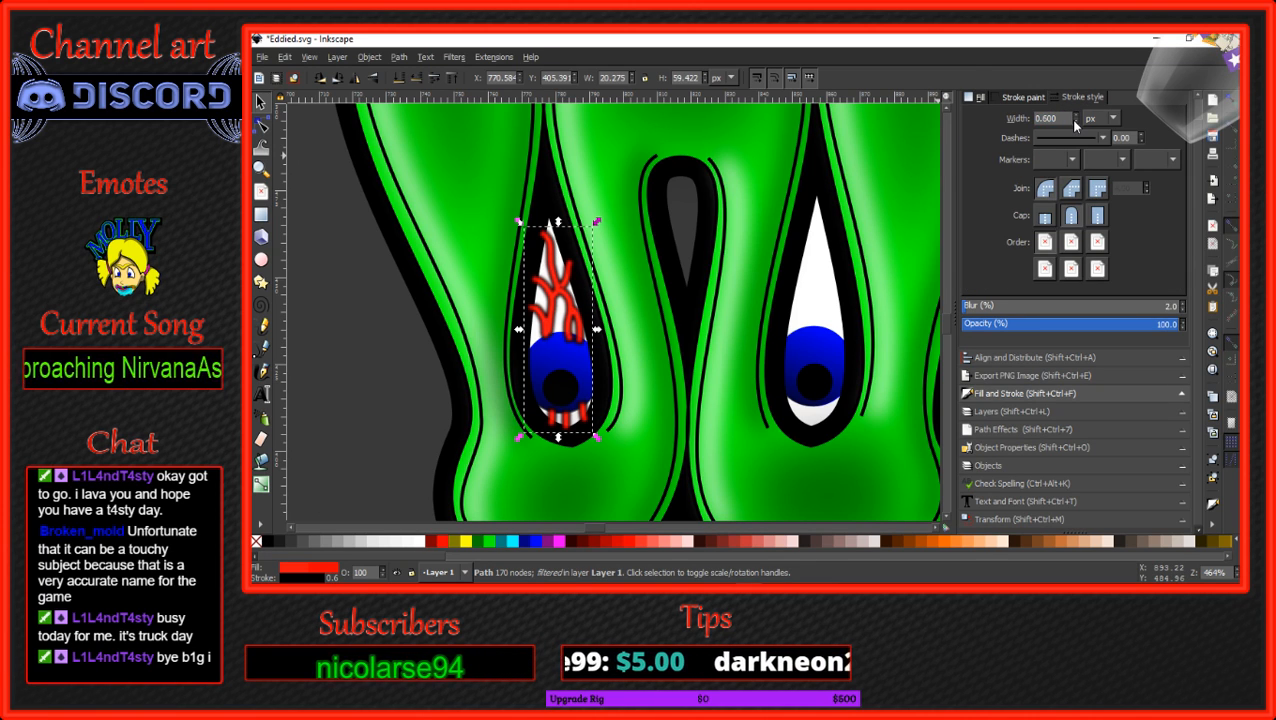
pyautogui.click(1075, 123)
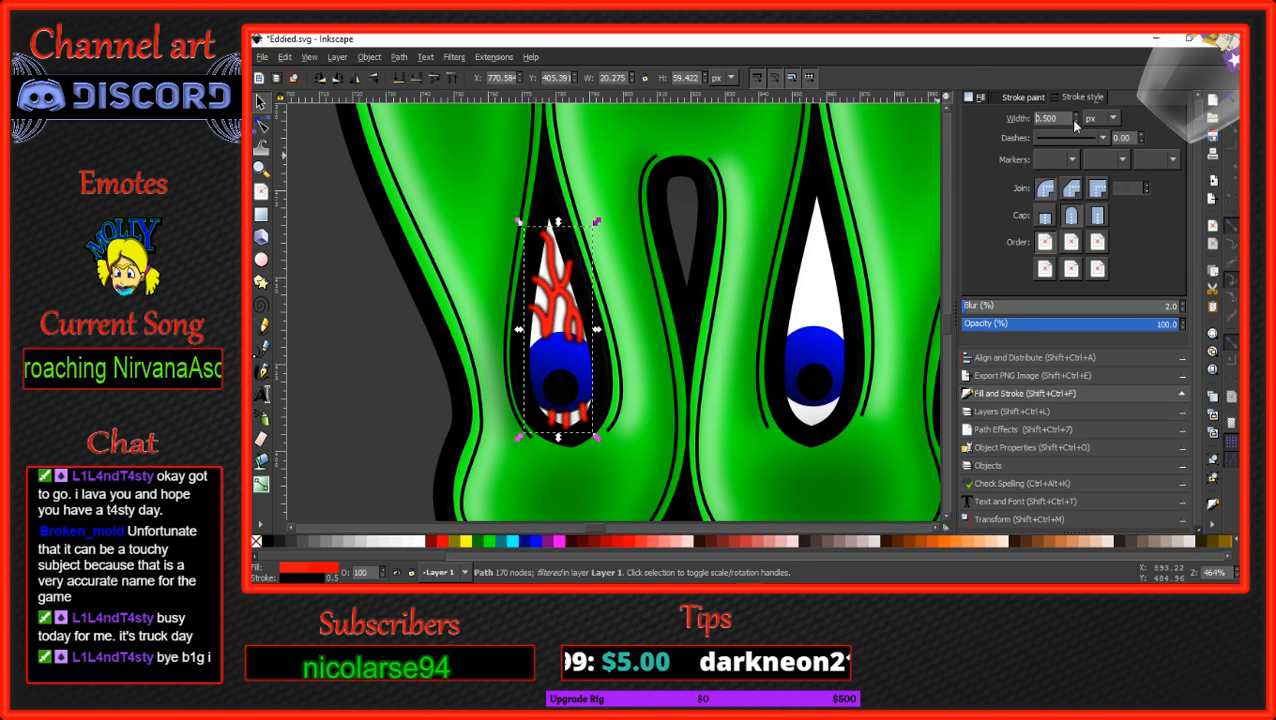
# Stack the left eye's veins beneath the iris and letter outline but above the white shape, and deselect.
pyautogui.click(435, 79)
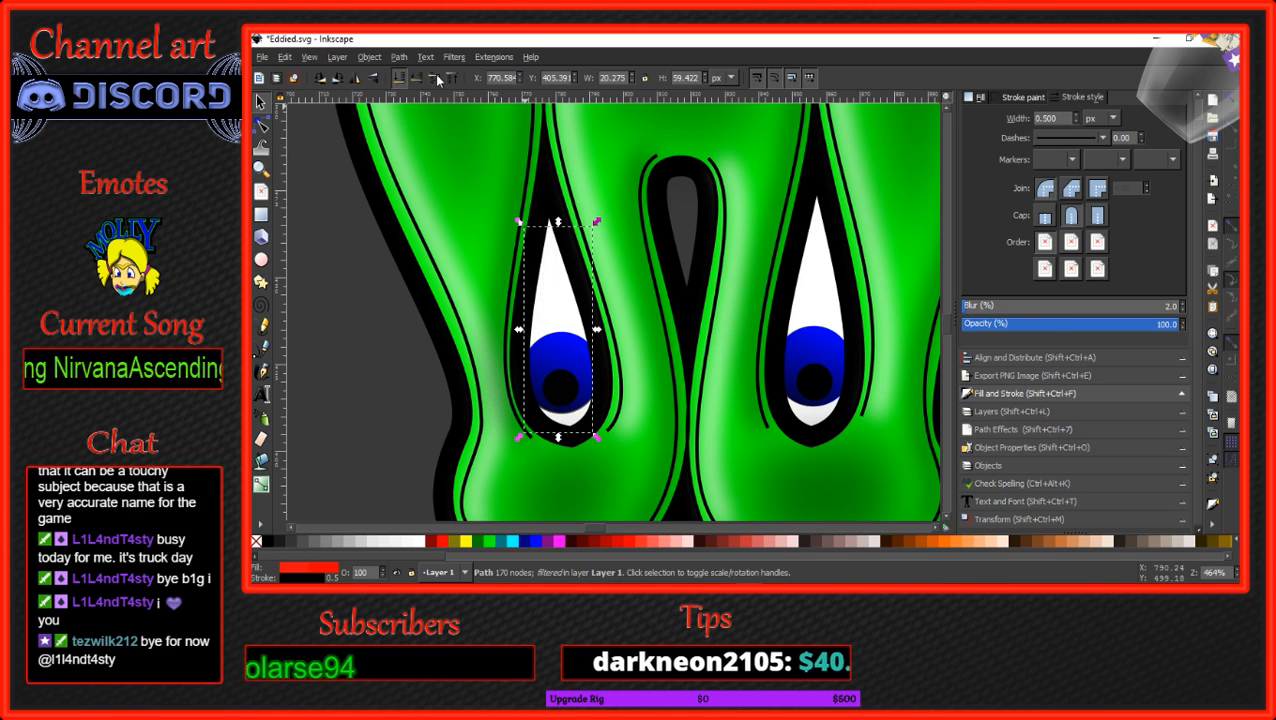
pyautogui.click(437, 80)
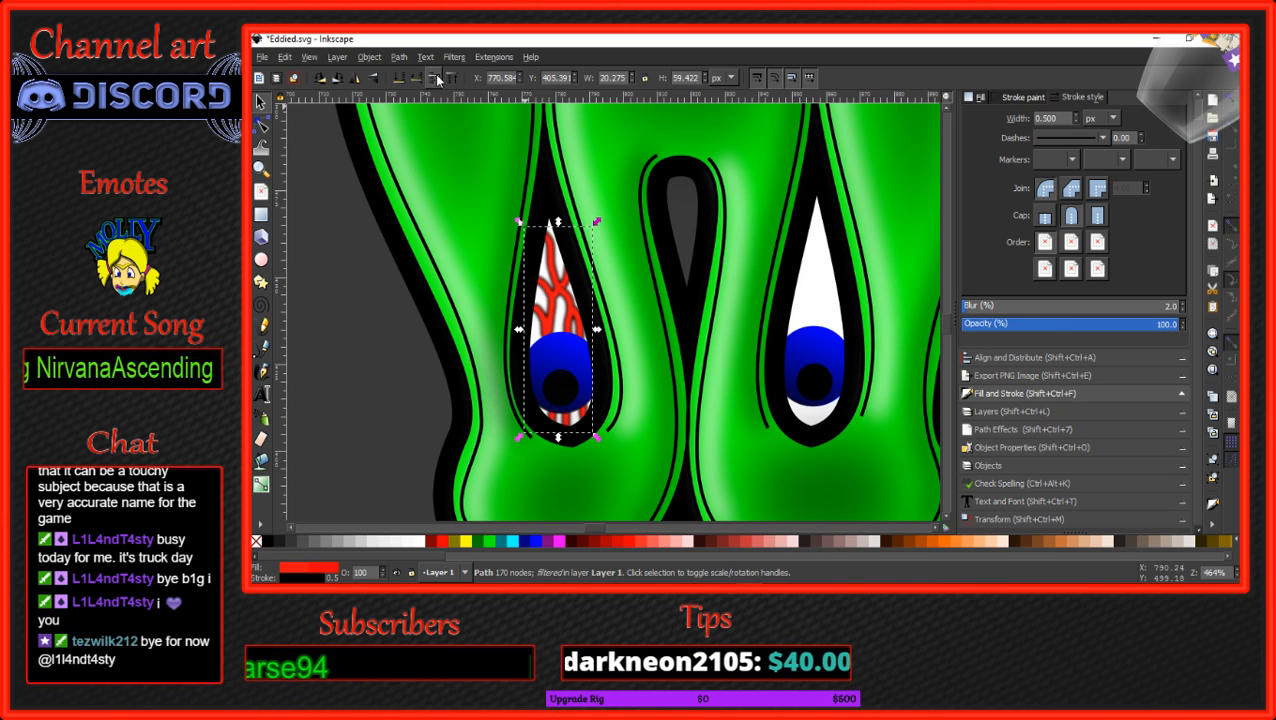
pyautogui.click(366, 359)
pyautogui.scroll(-2, 366, 359)
pyautogui.scroll(-2, 363, 351)
pyautogui.scroll(-1, 358, 375)
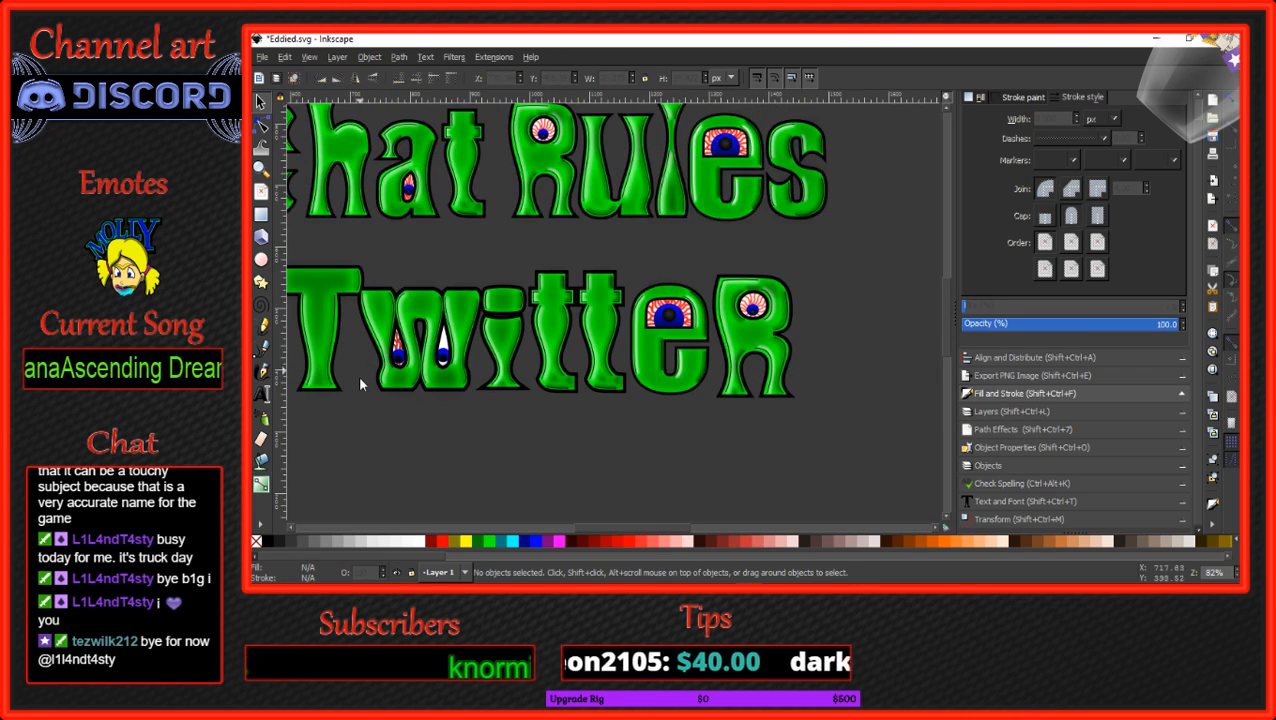
pyautogui.scroll(-1, 449, 427)
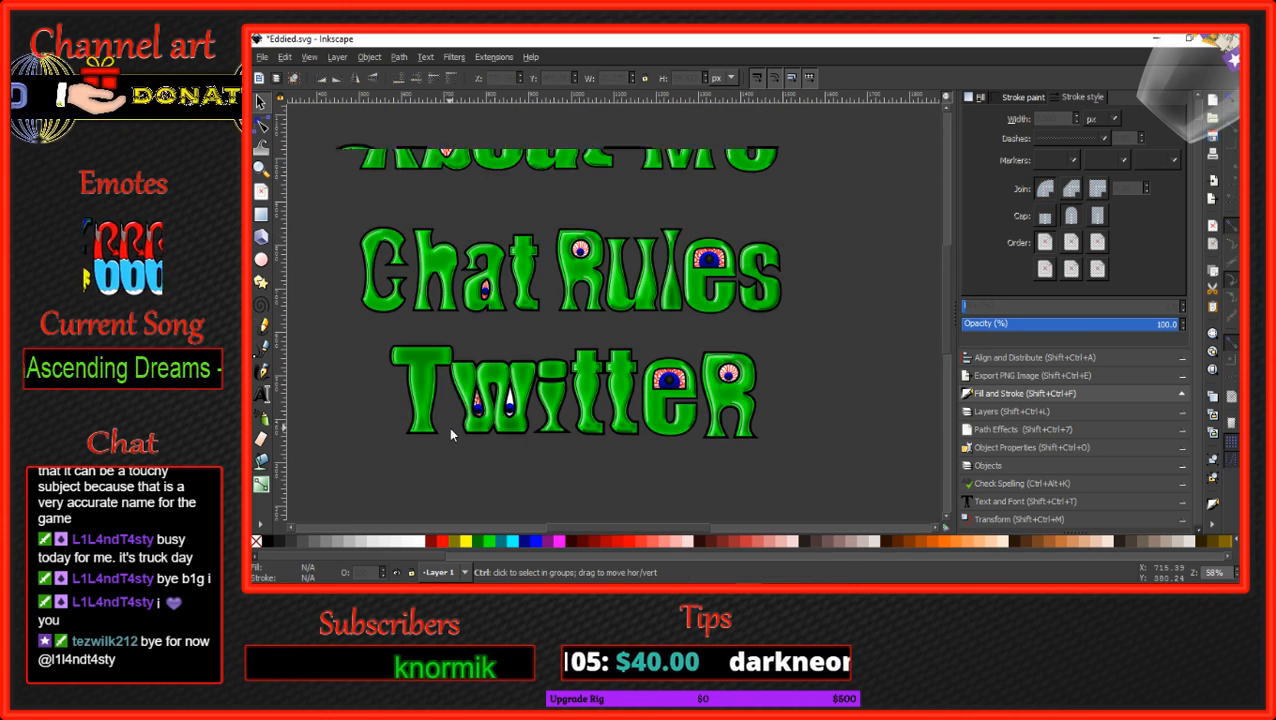
# Draw the first red, black-edged veins at the edge of the right eye's white above the iris with the Calligraphy pen.
pyautogui.scroll(3, 449, 427)
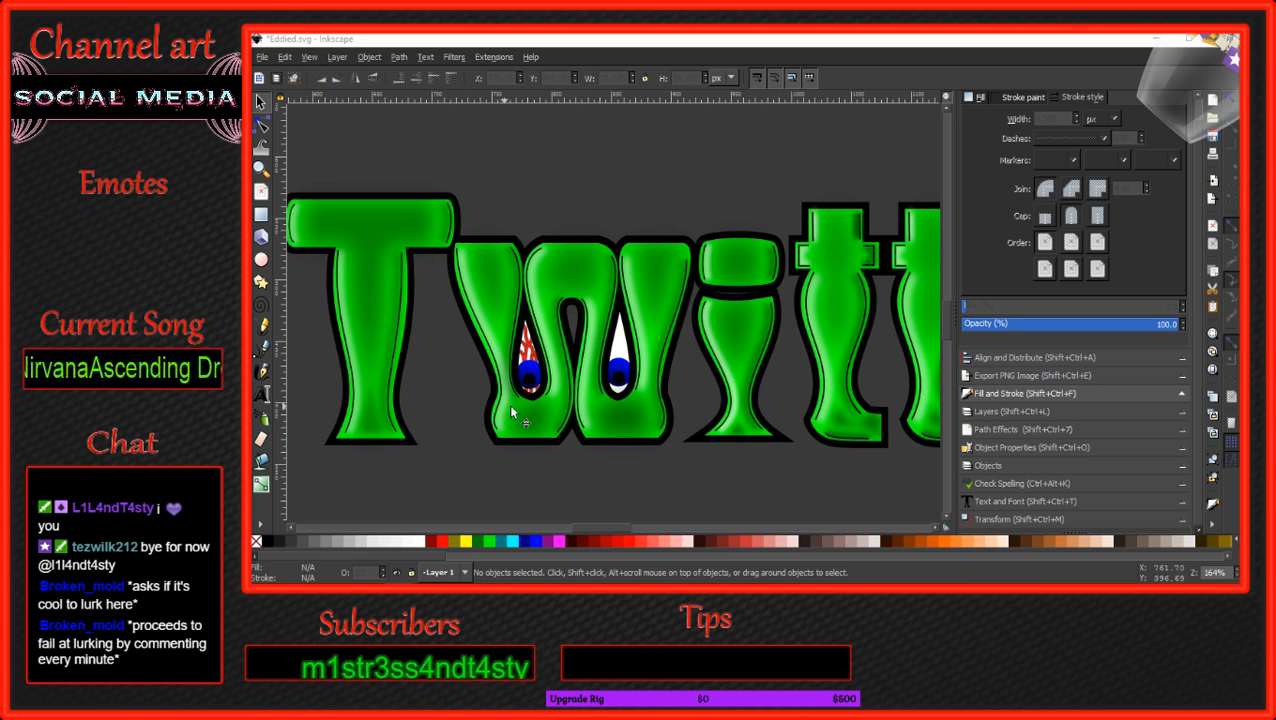
pyautogui.scroll(2, 639, 342)
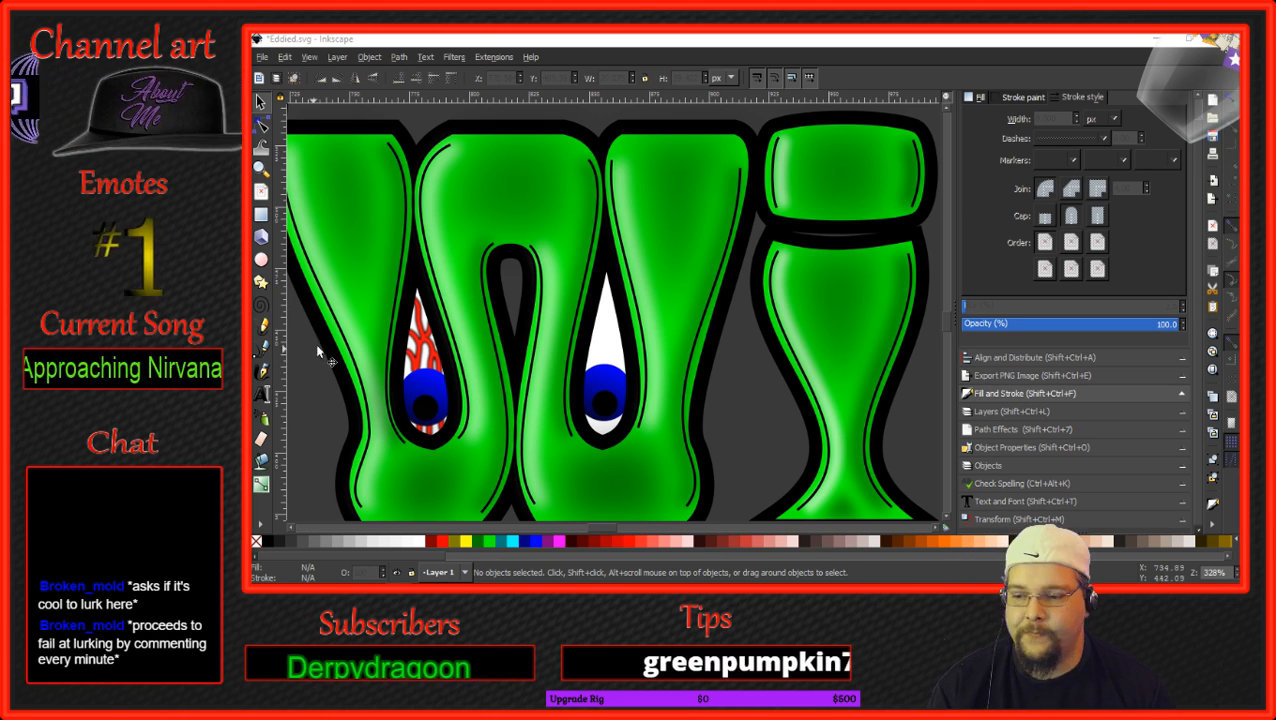
pyautogui.click(263, 372)
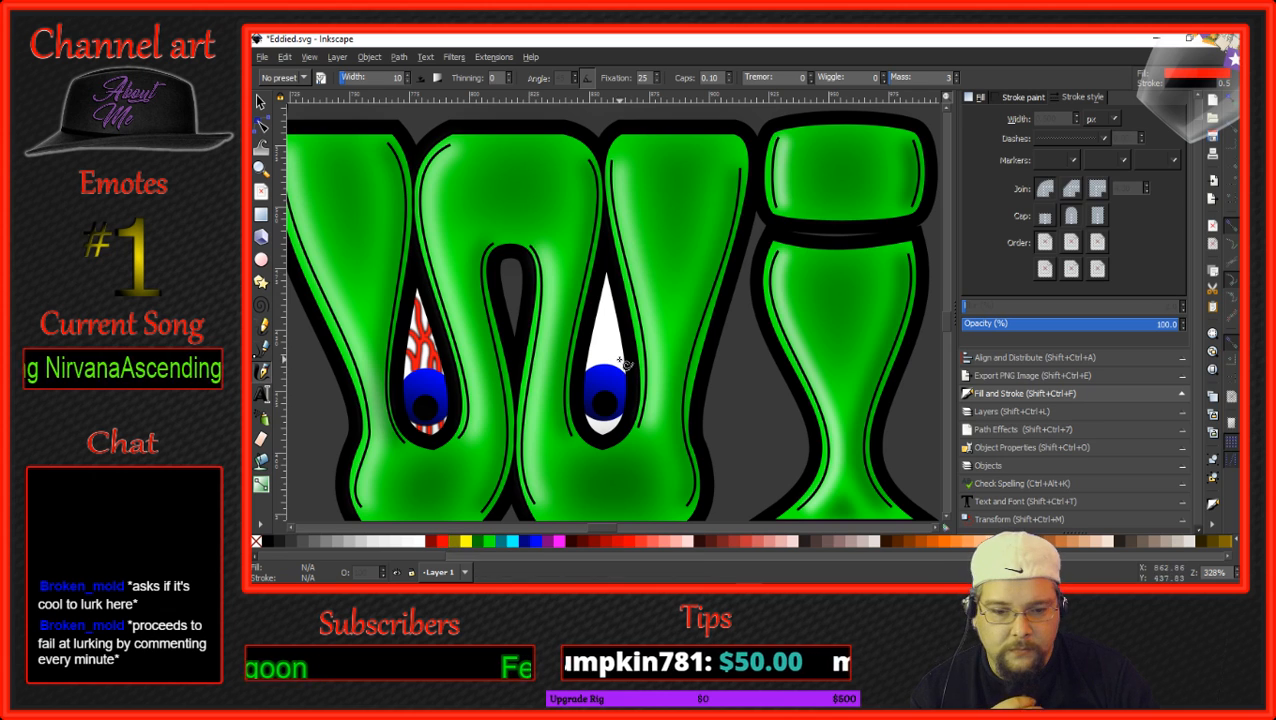
pyautogui.moveTo(588, 348); pyautogui.dragTo(604, 382)
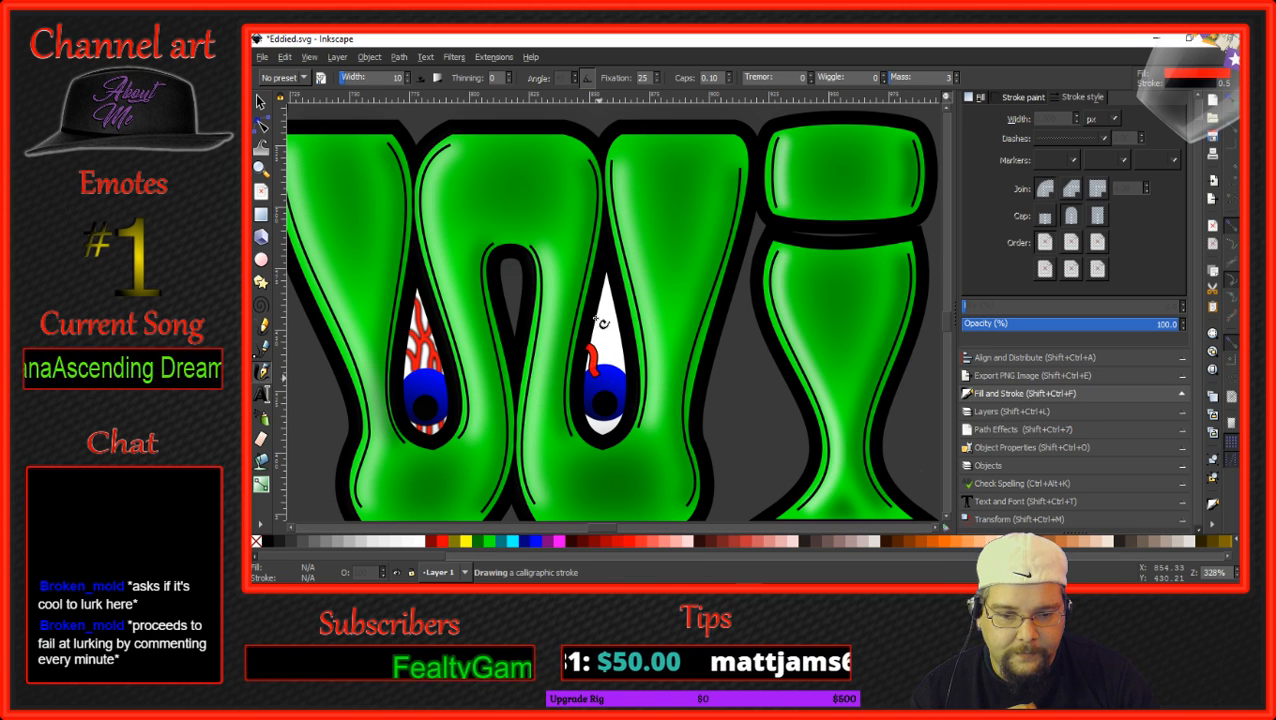
pyautogui.keyDown('ctrl'); pyautogui.scroll(1, 604, 344); pyautogui.keyUp('ctrl')
pyautogui.keyDown('ctrl'); pyautogui.scroll(1, 604, 344); pyautogui.keyUp('ctrl')
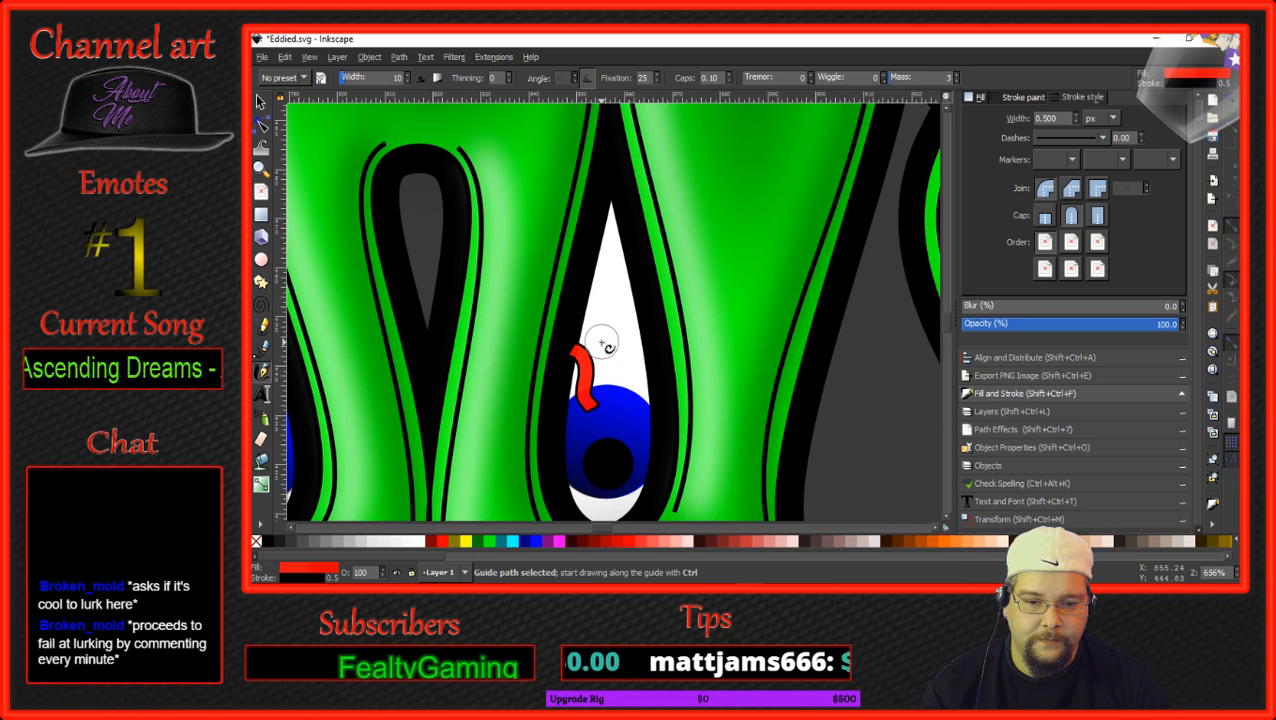
pyautogui.moveTo(590, 311)
pyautogui.mouseDown()
pyautogui.moveTo(613, 410)
pyautogui.moveTo(602, 372)
pyautogui.moveTo(620, 406)
pyautogui.moveTo(611, 385)
pyautogui.mouseUp()
# Draw further branching red veins across the right eye's white, from its tip down to the iris.
pyautogui.click(260, 101)
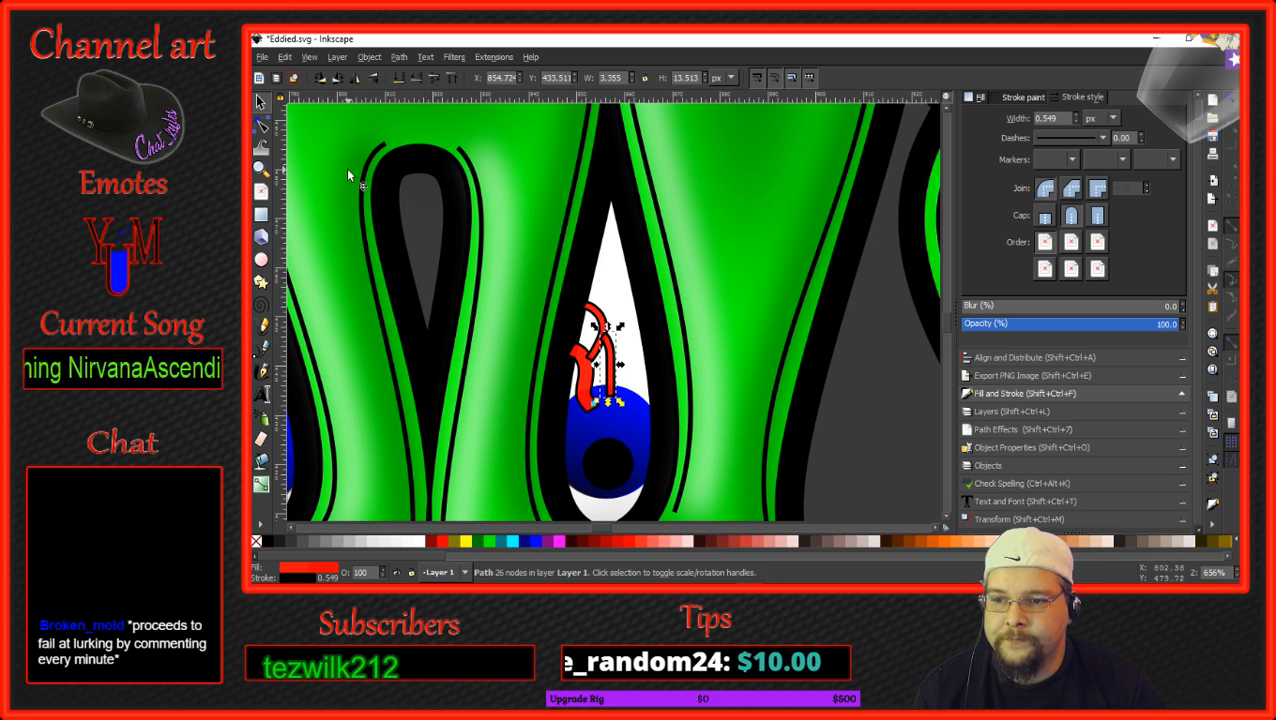
pyautogui.click(261, 370)
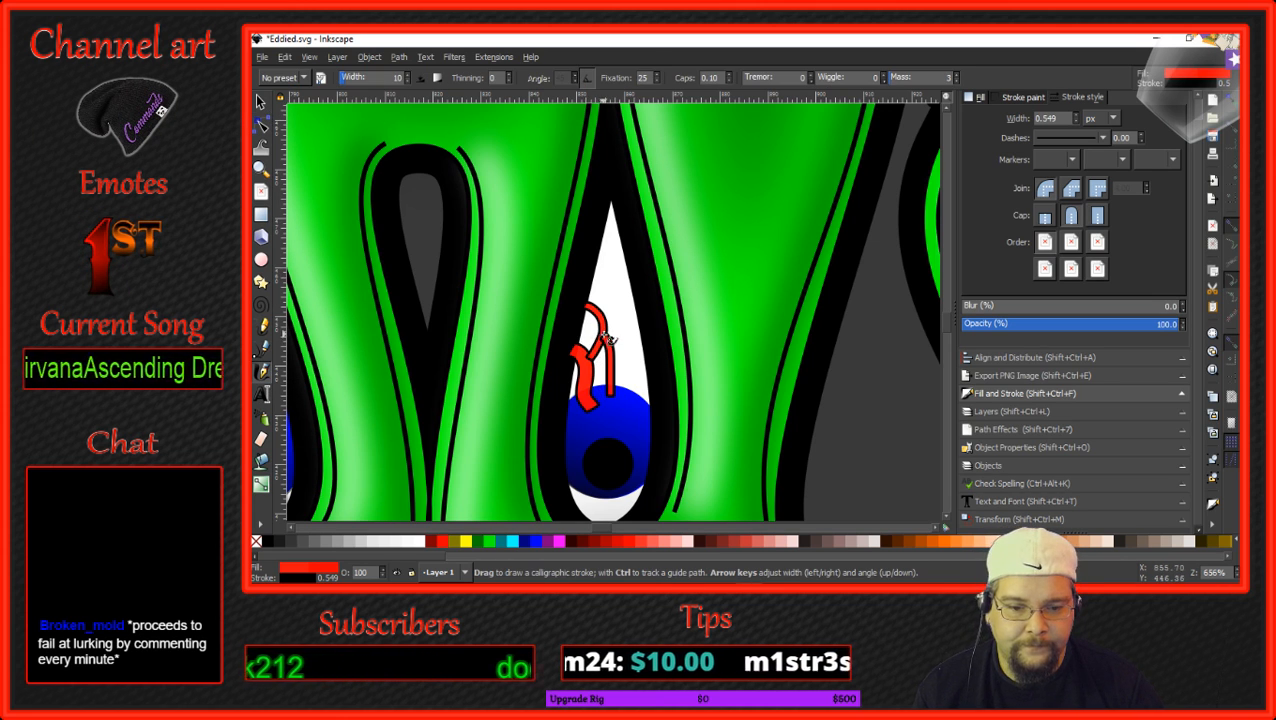
pyautogui.moveTo(607, 340)
pyautogui.mouseDown()
pyautogui.moveTo(620, 300)
pyautogui.moveTo(592, 242)
pyautogui.moveTo(616, 250)
pyautogui.moveTo(621, 222)
pyautogui.mouseUp()
pyautogui.moveTo(620, 296)
pyautogui.mouseDown()
pyautogui.moveTo(622, 282)
pyautogui.moveTo(652, 288)
pyautogui.moveTo(633, 357)
pyautogui.mouseUp()
pyautogui.moveTo(640, 378); pyautogui.dragTo(631, 414)
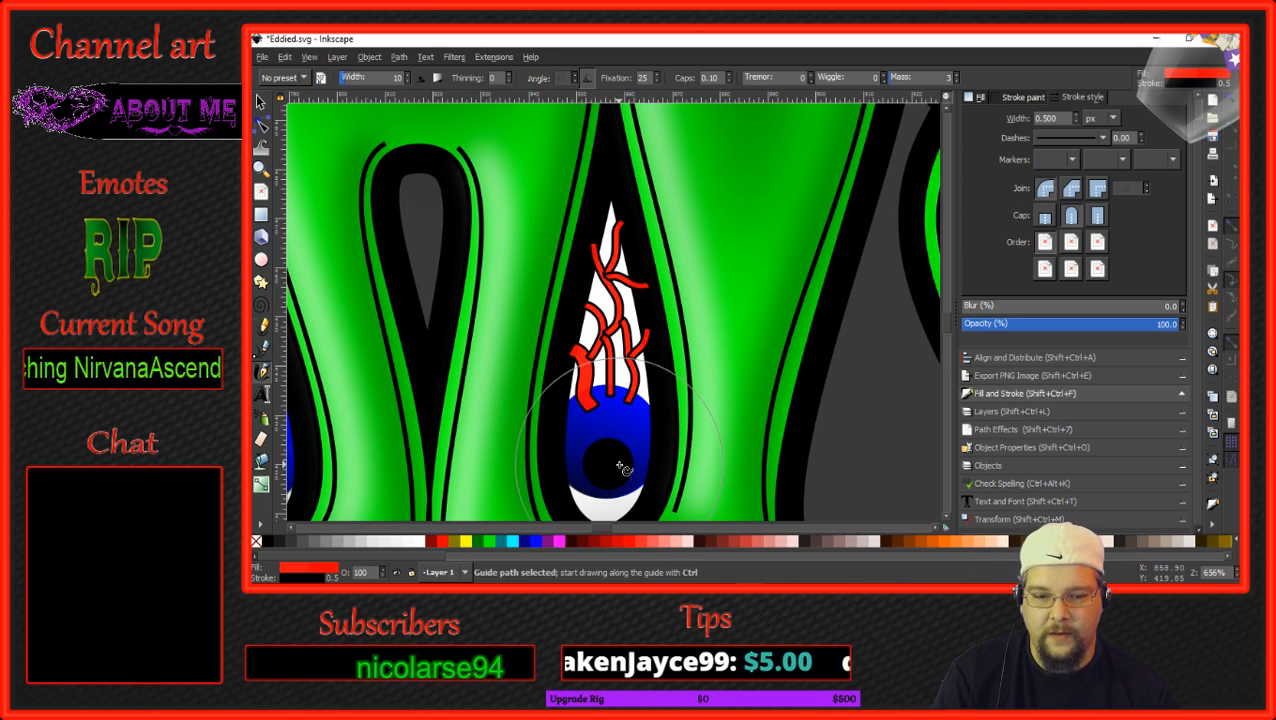
# Undo the latest vein strokes in the right eye, back to the thick vein and the curved one above it.
pyautogui.hotkey('ctrl', 'z')
pyautogui.hotkey('ctrl', 'z')
pyautogui.hotkey('ctrl', 'z')
pyautogui.hotkey('ctrl', 'z')
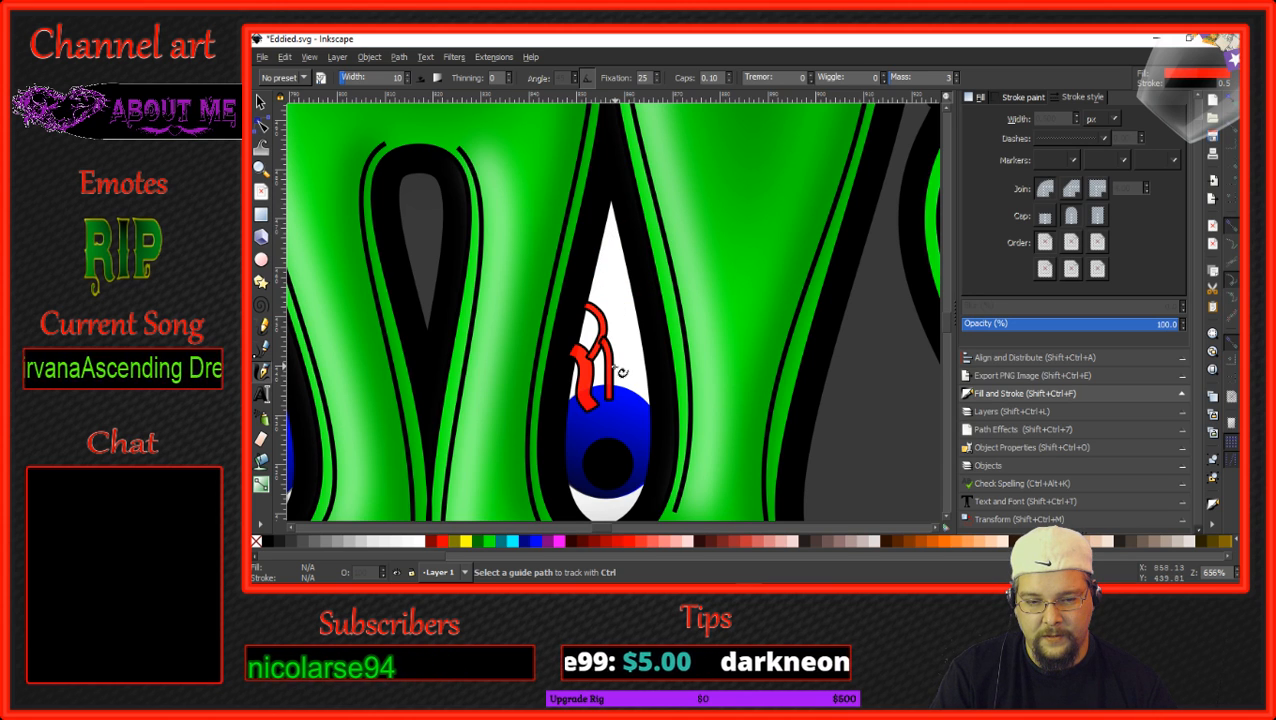
pyautogui.hotkey('ctrl', 'z')
pyautogui.hotkey('ctrl', 'z')
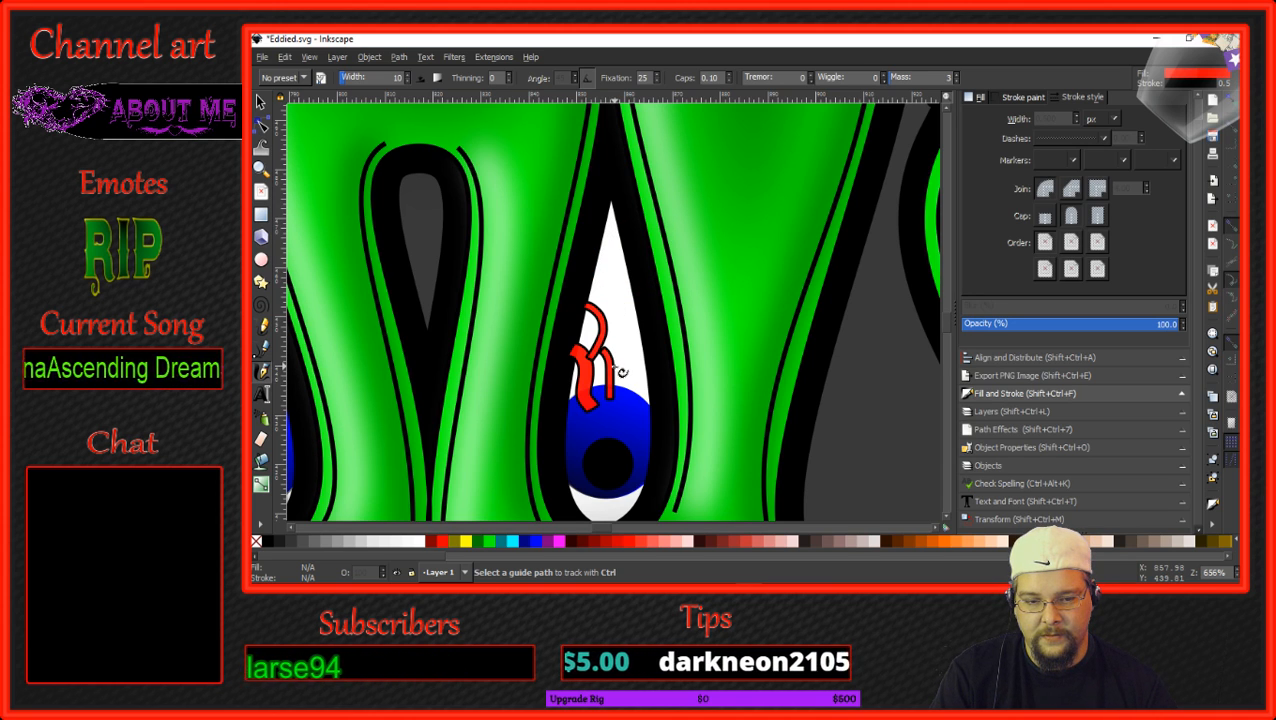
pyautogui.hotkey('ctrl', 'z')
pyautogui.hotkey('ctrl', 'z')
# Remove the black stroke from the two remaining veins in the right eye, and delete the thick one.
pyautogui.click(262, 104)
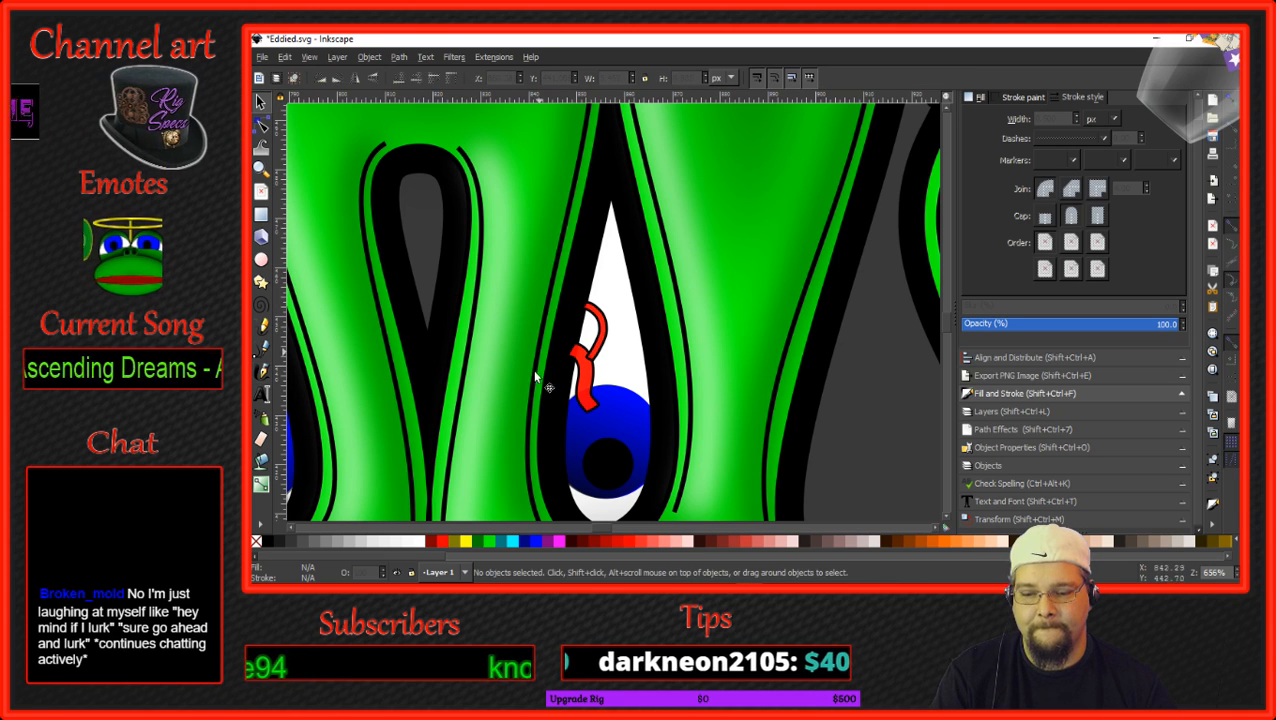
pyautogui.click(603, 350)
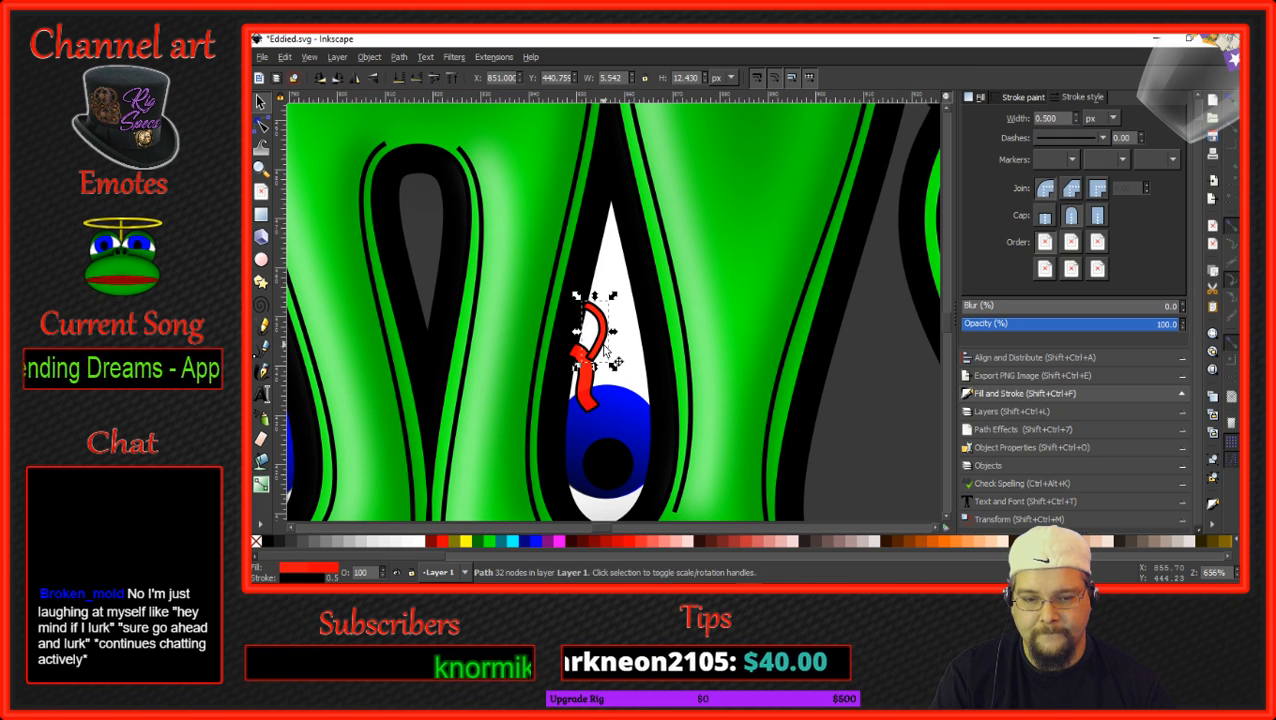
pyautogui.keyDown('shift'); pyautogui.click(258, 542); pyautogui.keyUp('shift')
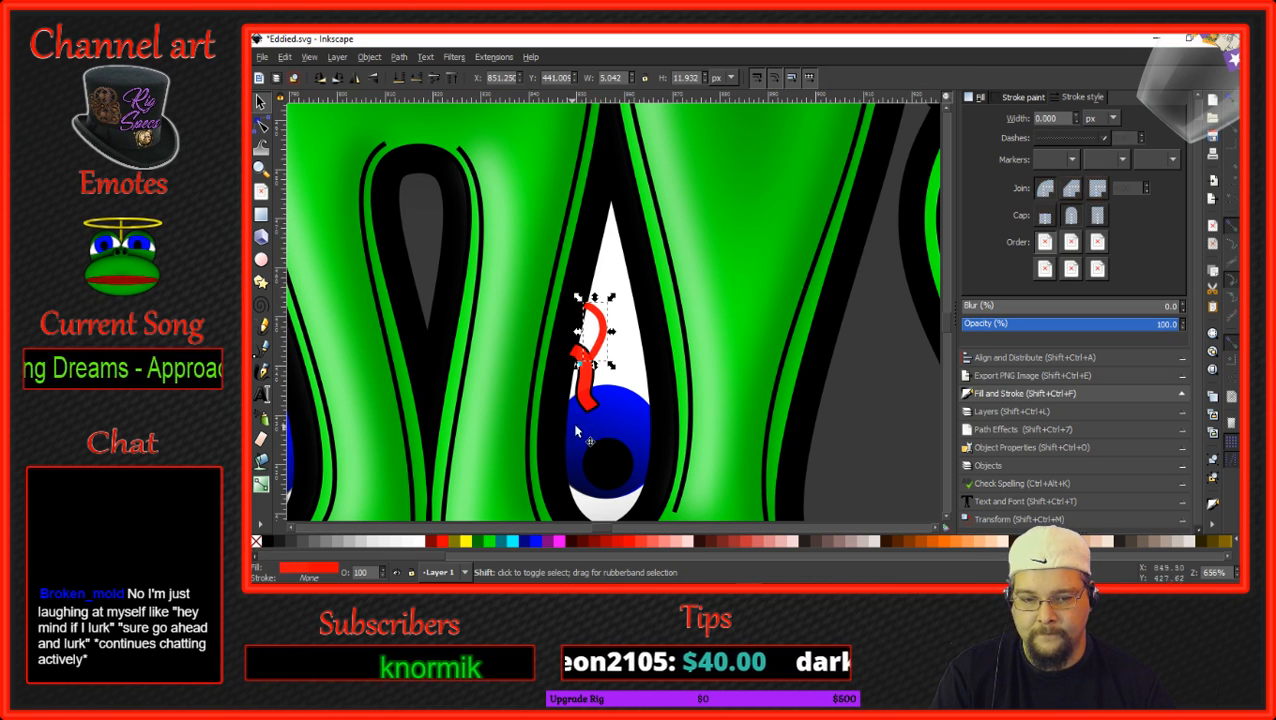
pyautogui.click(585, 389)
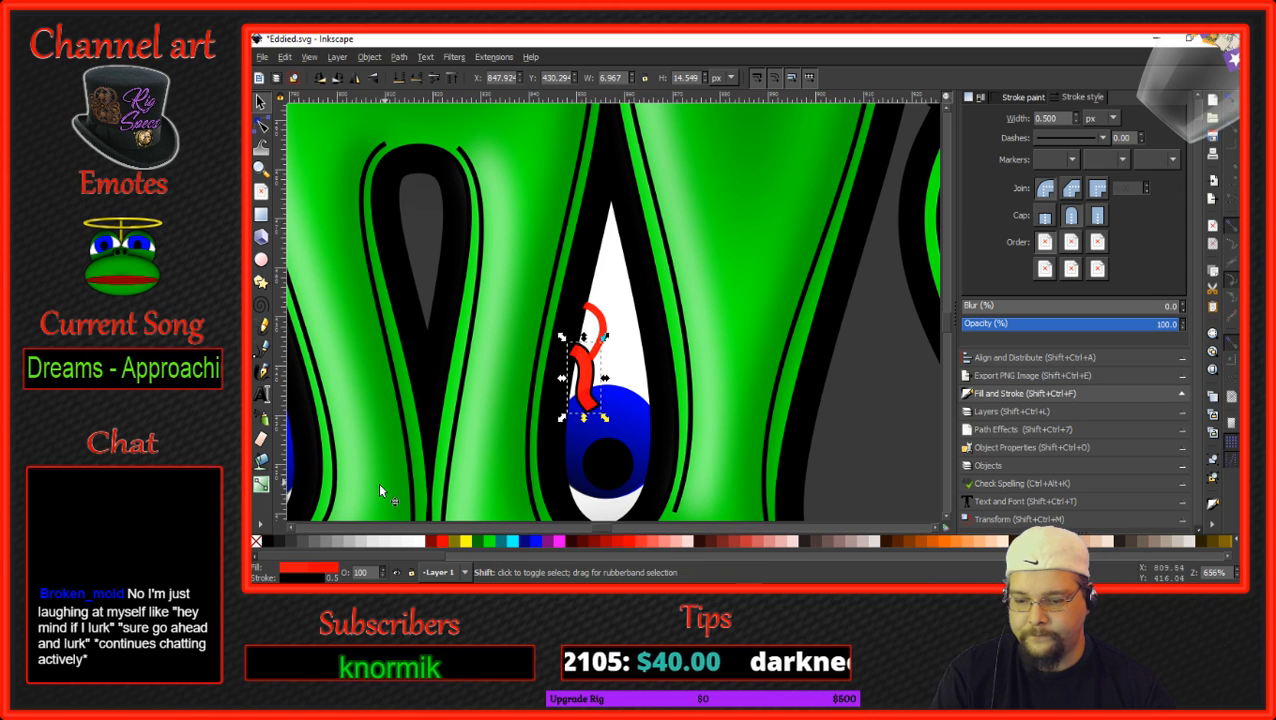
pyautogui.keyDown('shift'); pyautogui.click(256, 542); pyautogui.keyUp('shift')
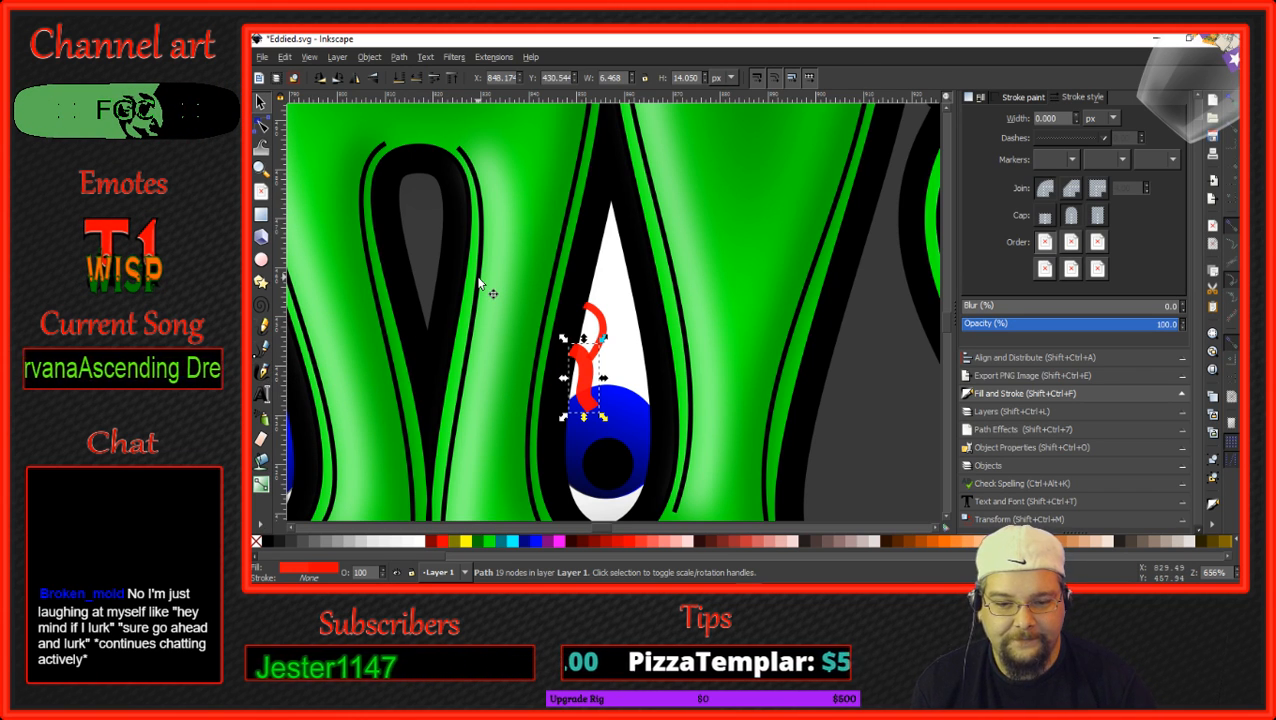
pyautogui.press('Escape')
# Draw branching red veins without outlines across the right eye's white above the iris and three short ones below it with the Calligraphy pen.
pyautogui.click(261, 371)
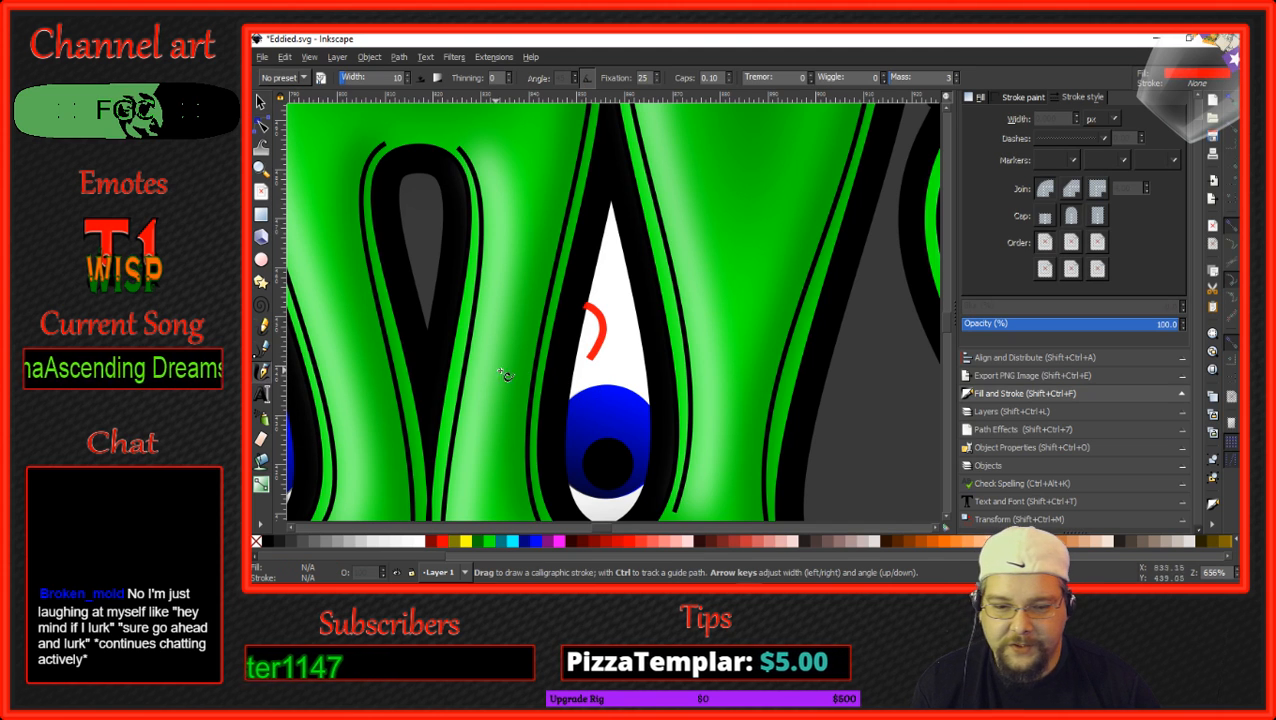
pyautogui.moveTo(566, 358)
pyautogui.mouseDown()
pyautogui.moveTo(578, 350)
pyautogui.moveTo(597, 365)
pyautogui.moveTo(601, 397)
pyautogui.moveTo(584, 368)
pyautogui.moveTo(592, 414)
pyautogui.mouseUp()
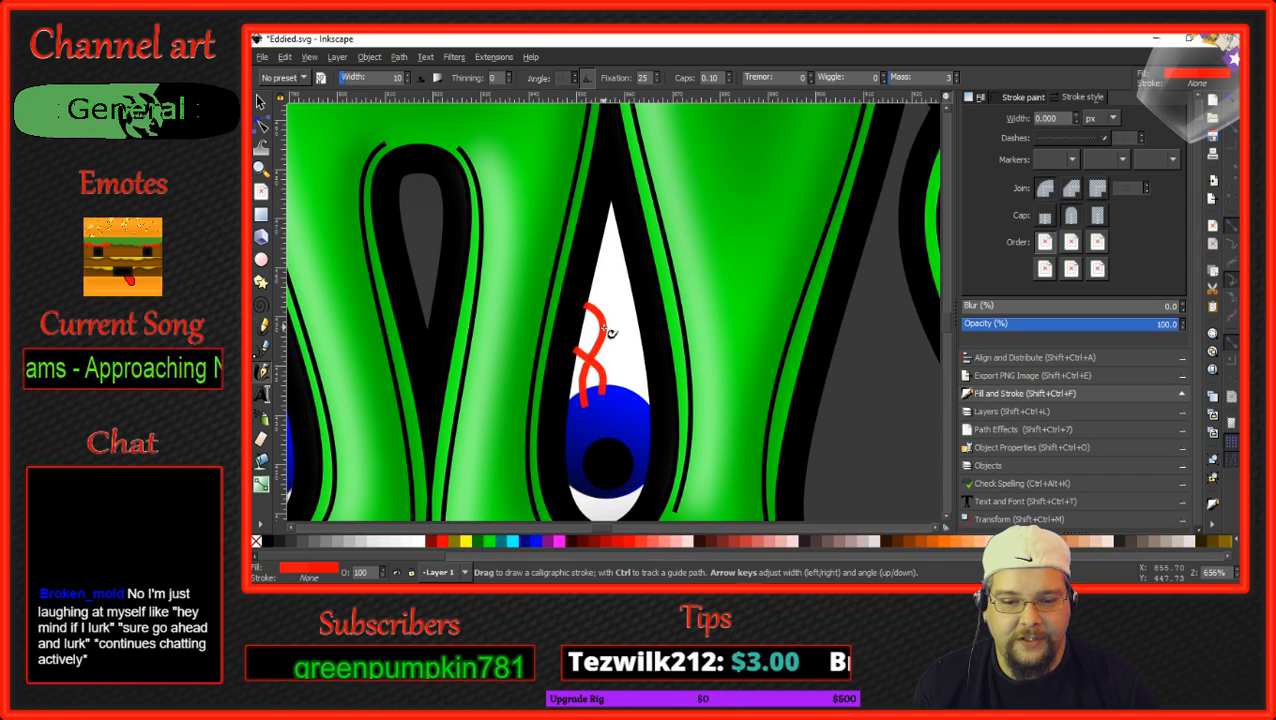
pyautogui.moveTo(604, 326); pyautogui.dragTo(620, 408)
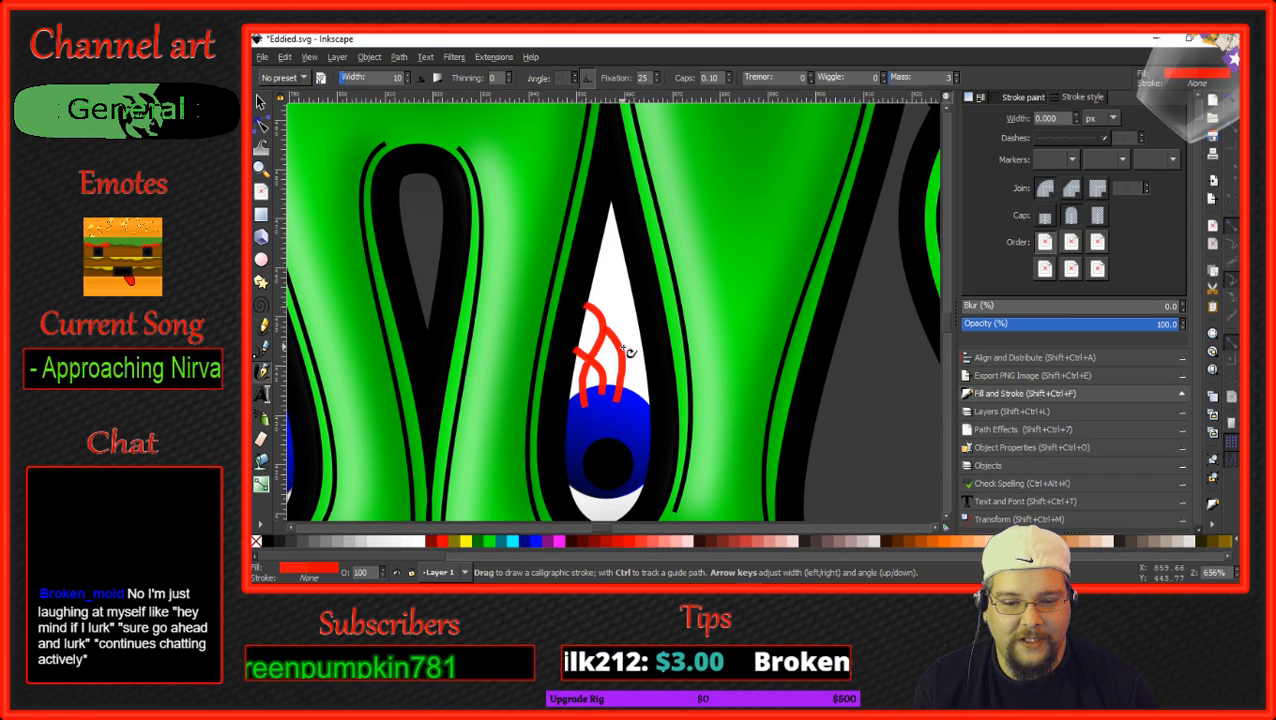
pyautogui.moveTo(612, 330); pyautogui.dragTo(596, 240)
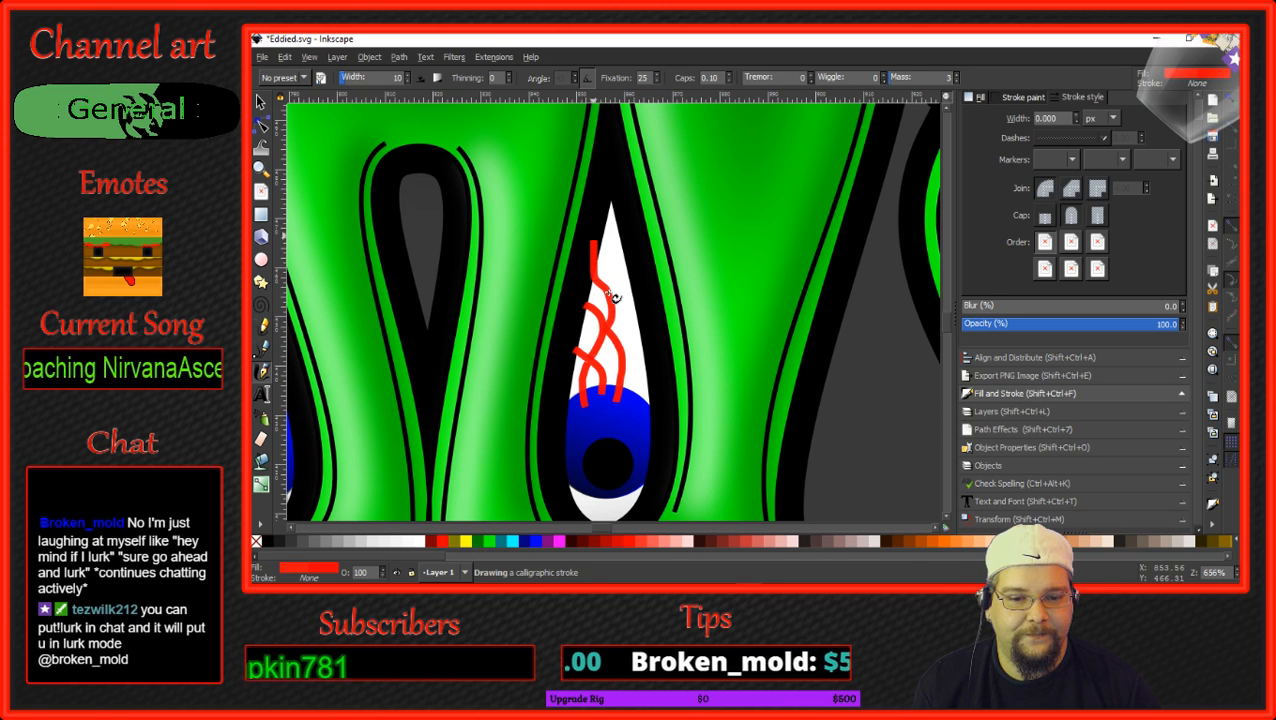
pyautogui.moveTo(612, 296); pyautogui.dragTo(637, 240)
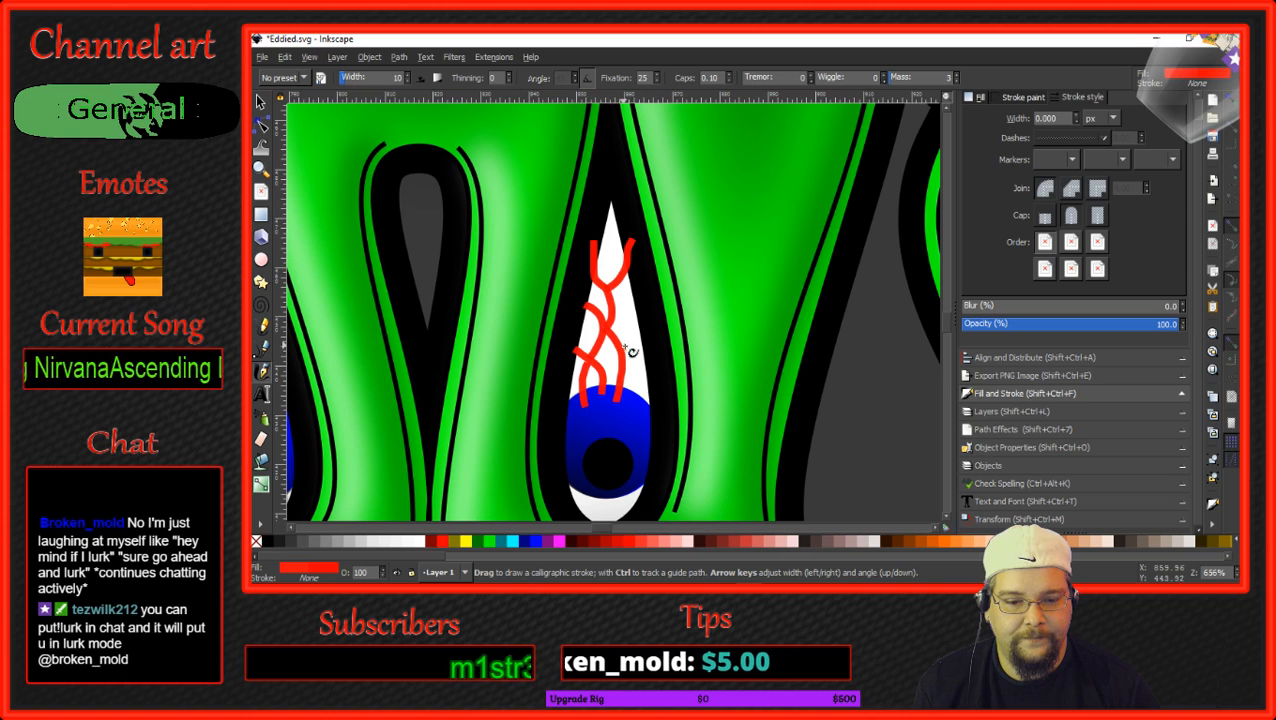
pyautogui.moveTo(637, 402)
pyautogui.mouseDown()
pyautogui.moveTo(634, 334)
pyautogui.moveTo(653, 309)
pyautogui.moveTo(631, 334)
pyautogui.moveTo(610, 307)
pyautogui.moveTo(645, 336)
pyautogui.mouseUp()
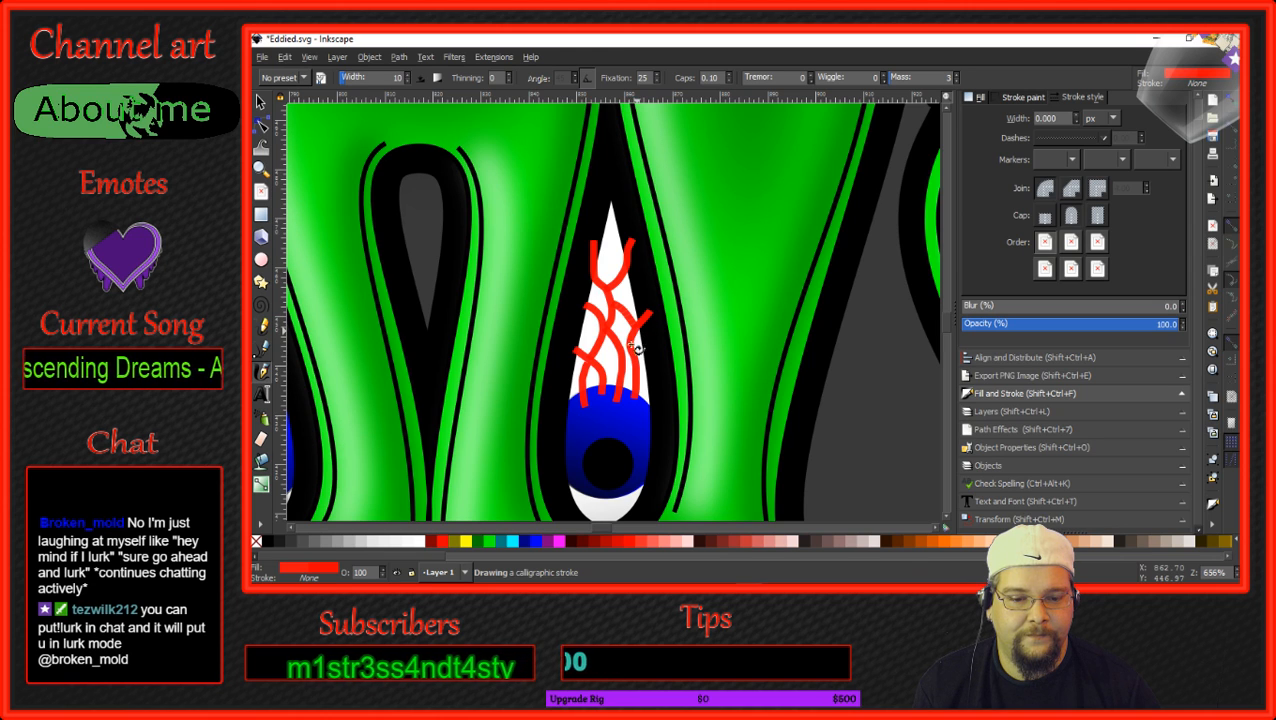
pyautogui.scroll(-2, 590, 403)
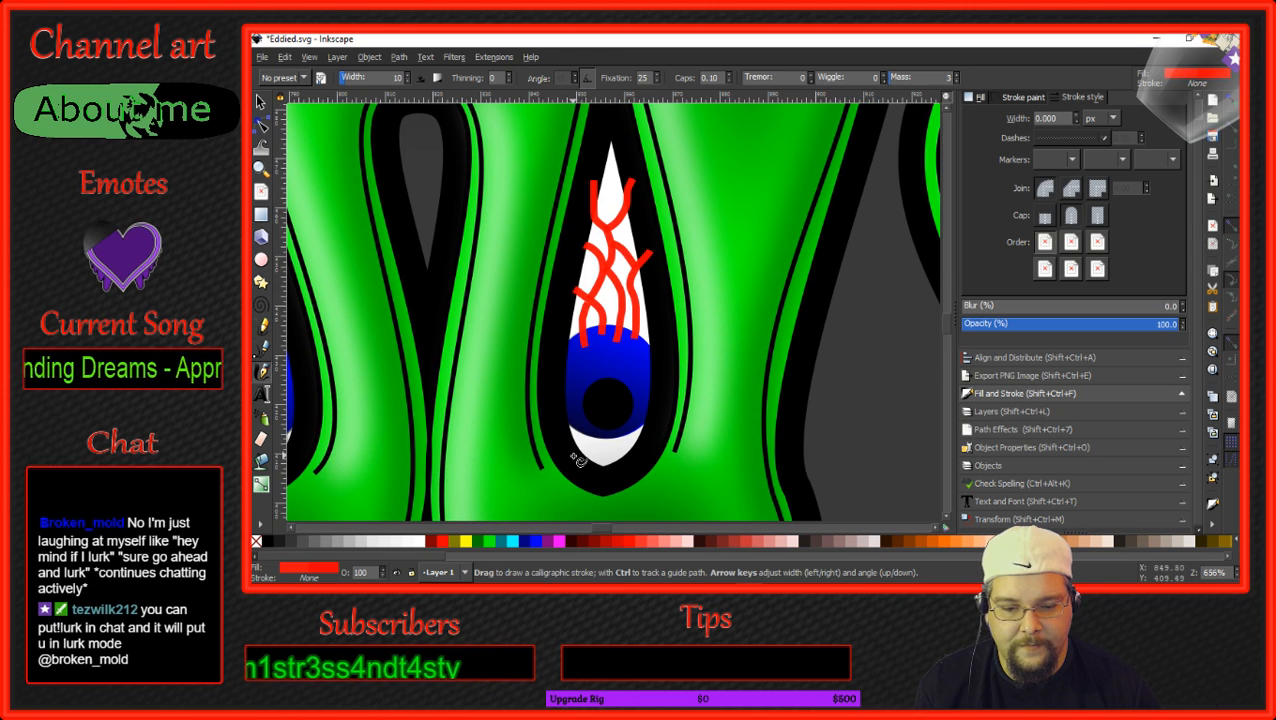
pyautogui.moveTo(575, 455)
pyautogui.mouseDown()
pyautogui.moveTo(587, 424)
pyautogui.moveTo(606, 448)
pyautogui.moveTo(637, 419)
pyautogui.mouseUp()
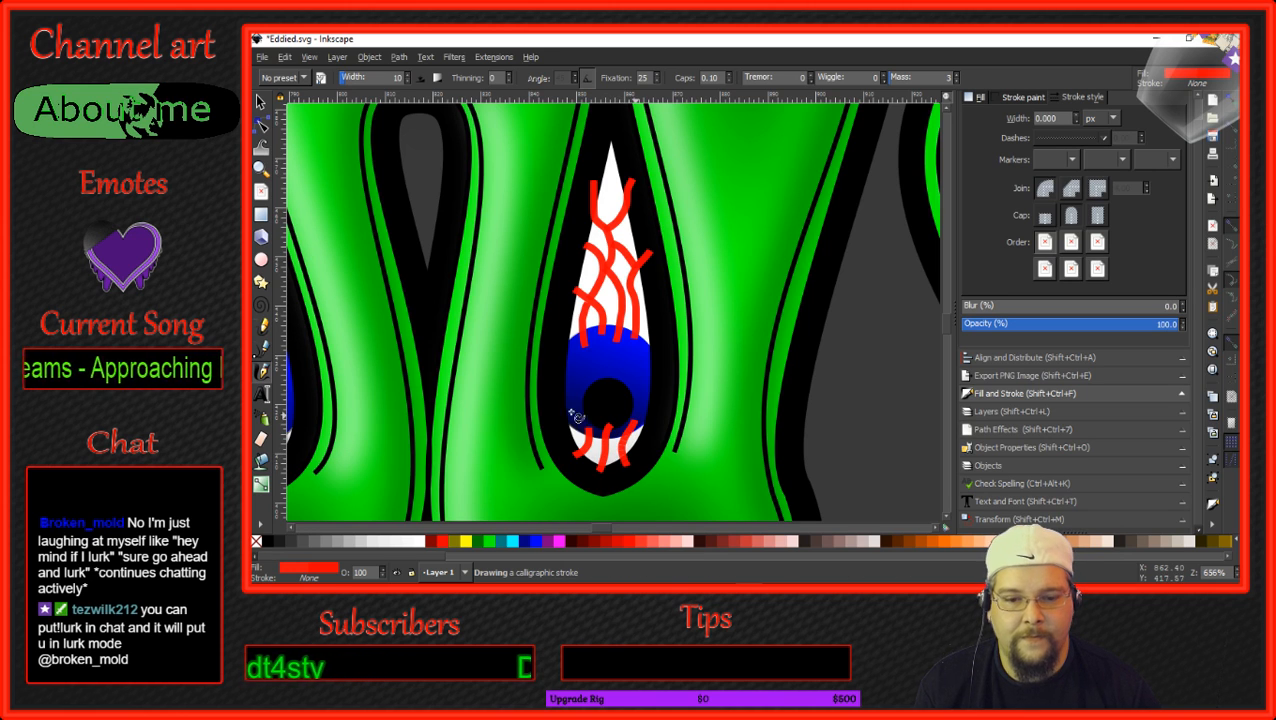
# Select all the red vein strokes of the right eye, above and below the iris, and unite them into one path.
pyautogui.click(260, 102)
pyautogui.moveTo(553, 167); pyautogui.dragTo(680, 362)
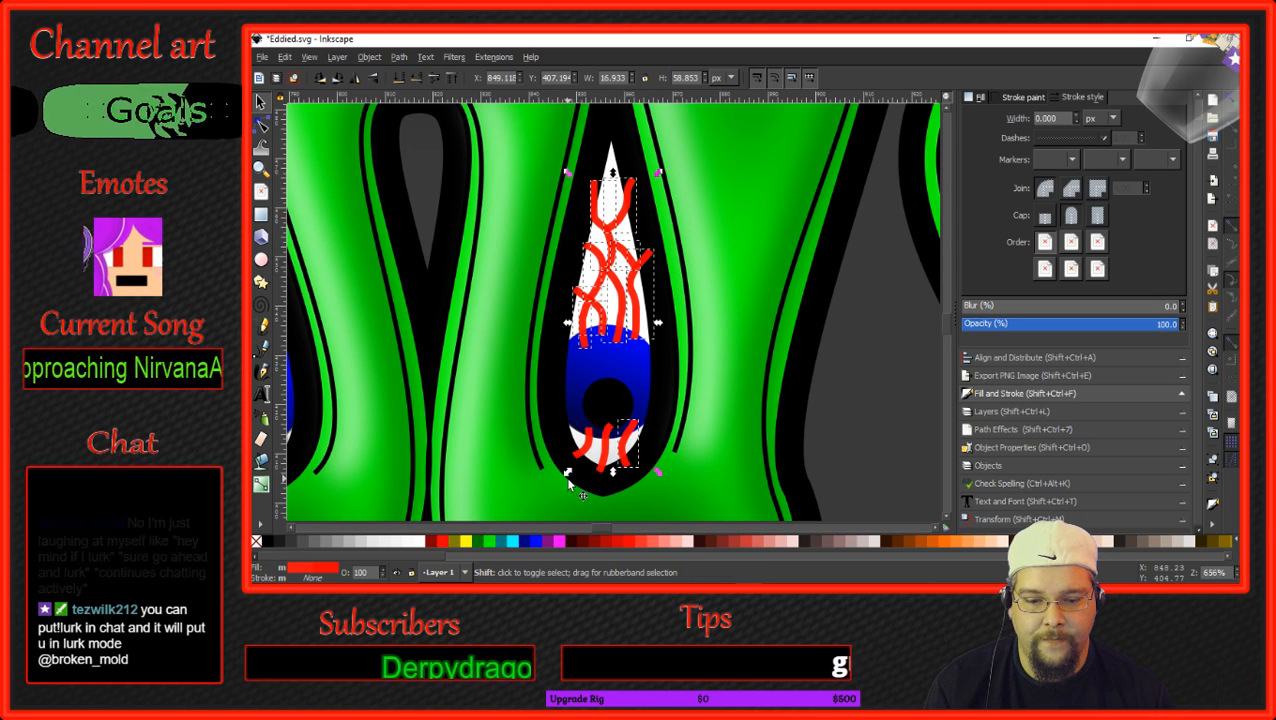
pyautogui.moveTo(565, 481); pyautogui.dragTo(653, 406)
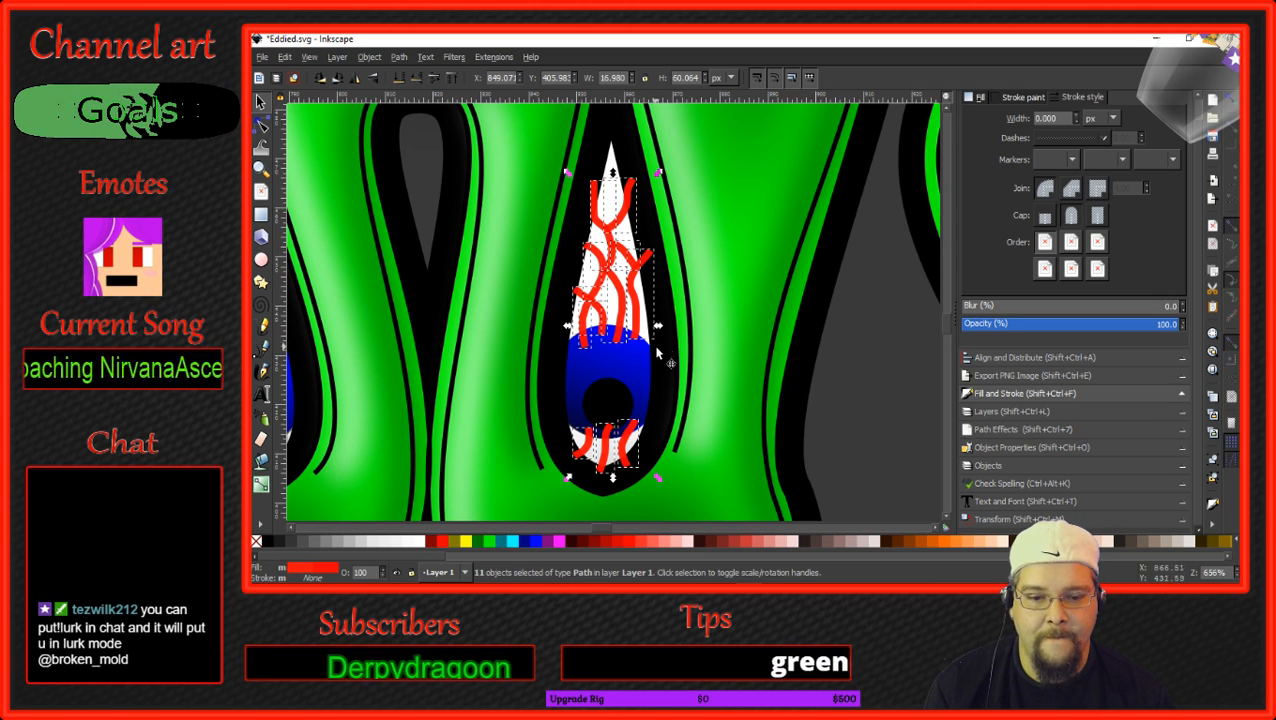
pyautogui.click(398, 57)
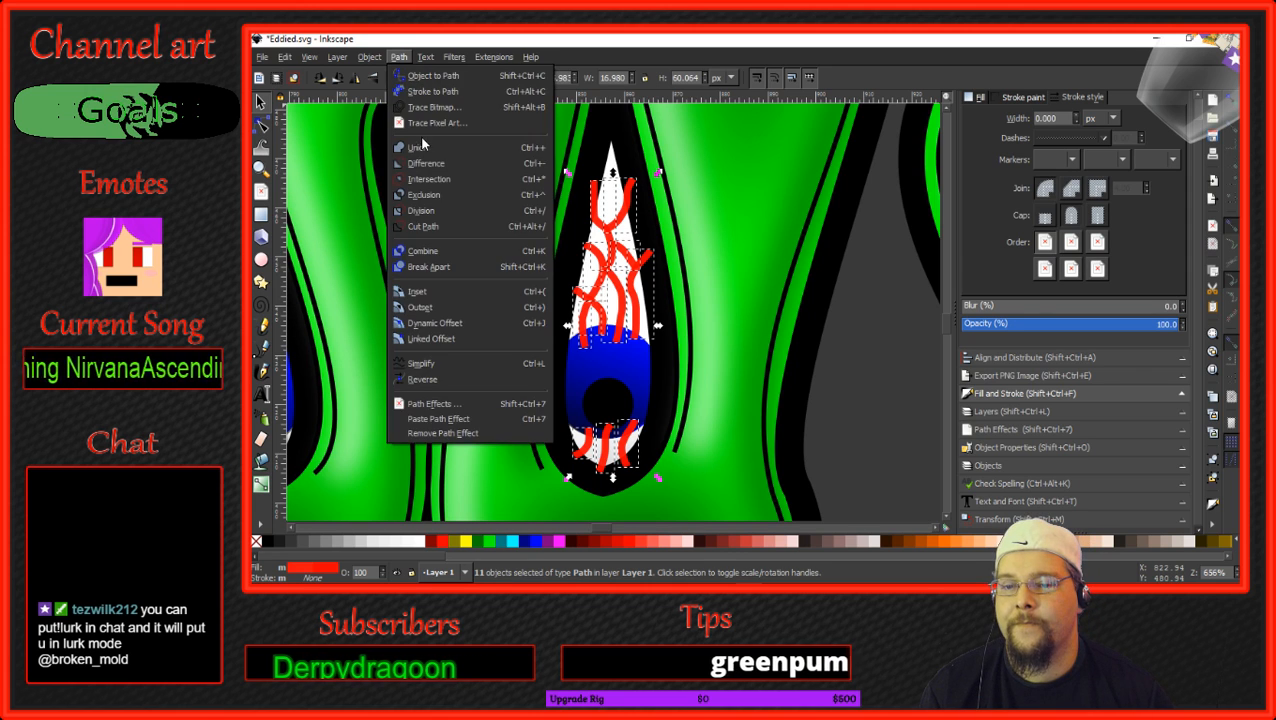
pyautogui.click(422, 147)
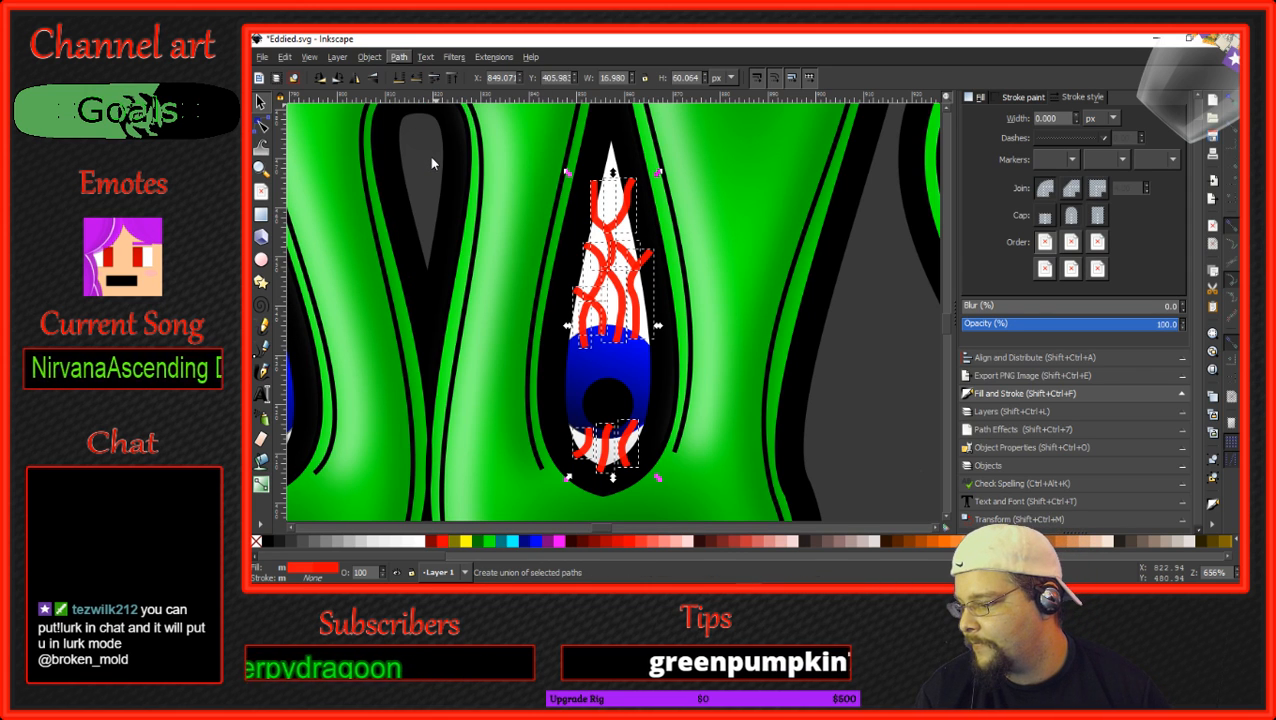
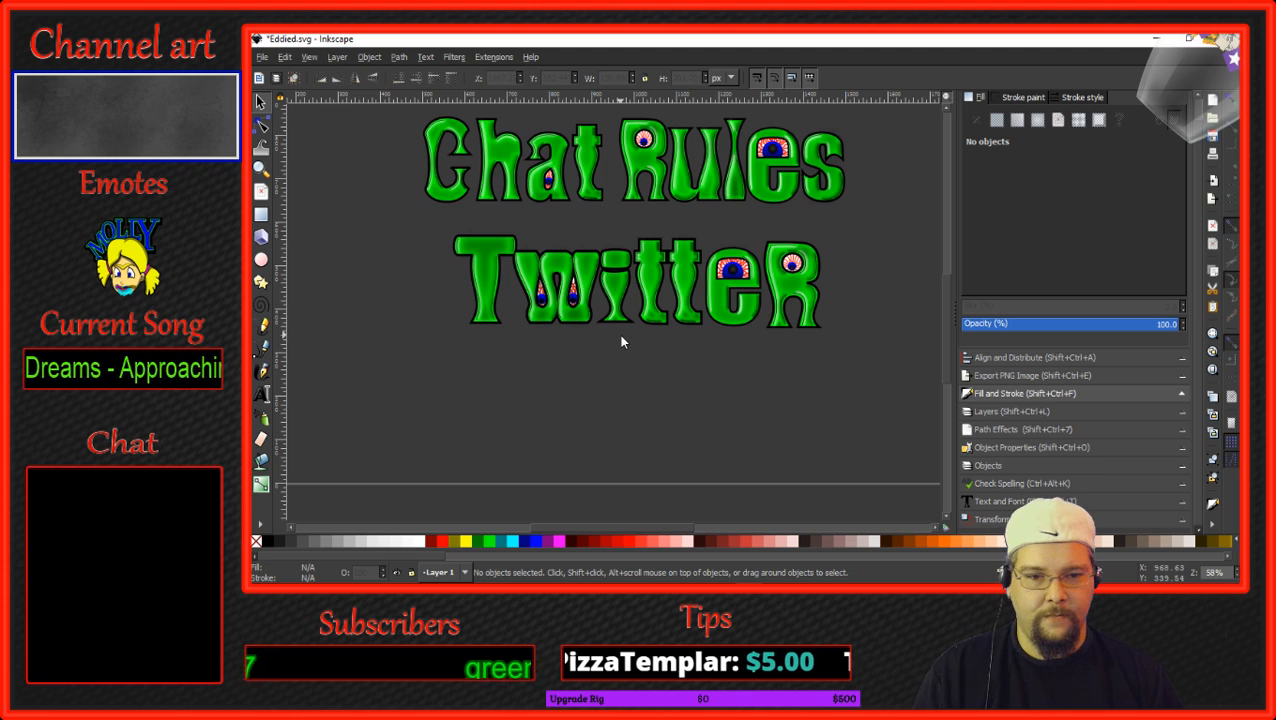
pyautogui.scroll(-1, 621, 342)
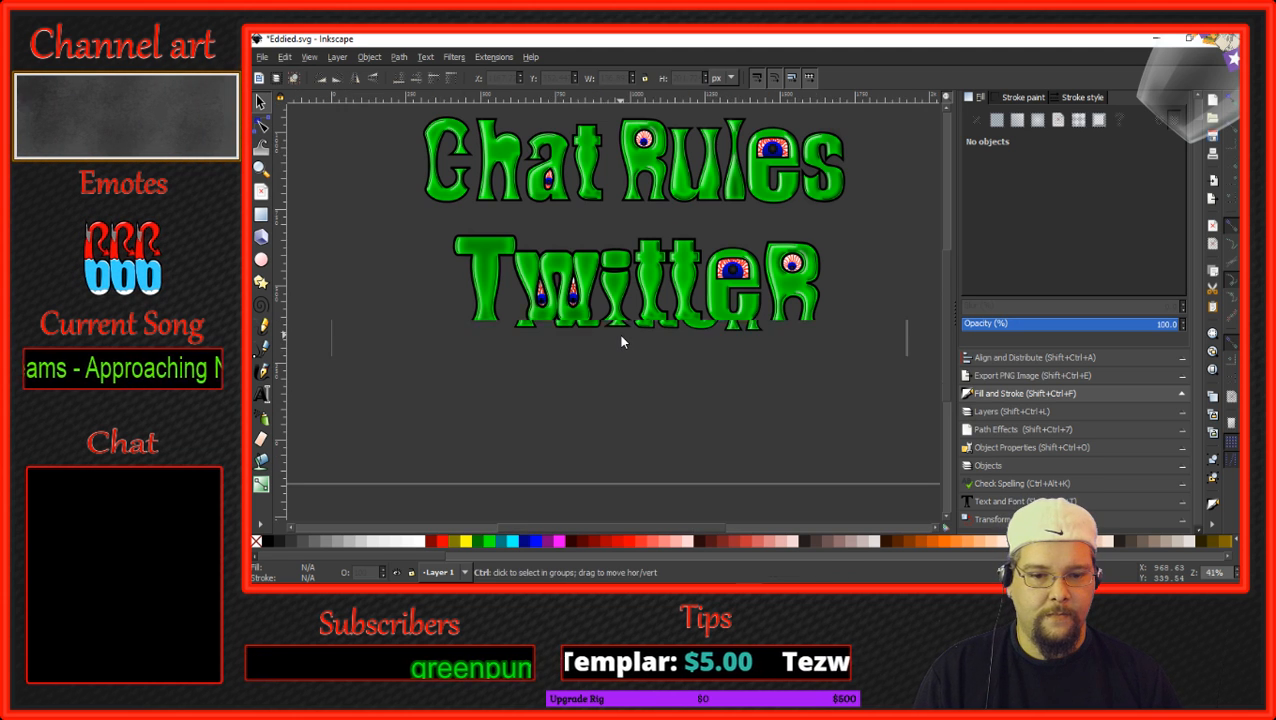
pyautogui.scroll(2, 619, 338)
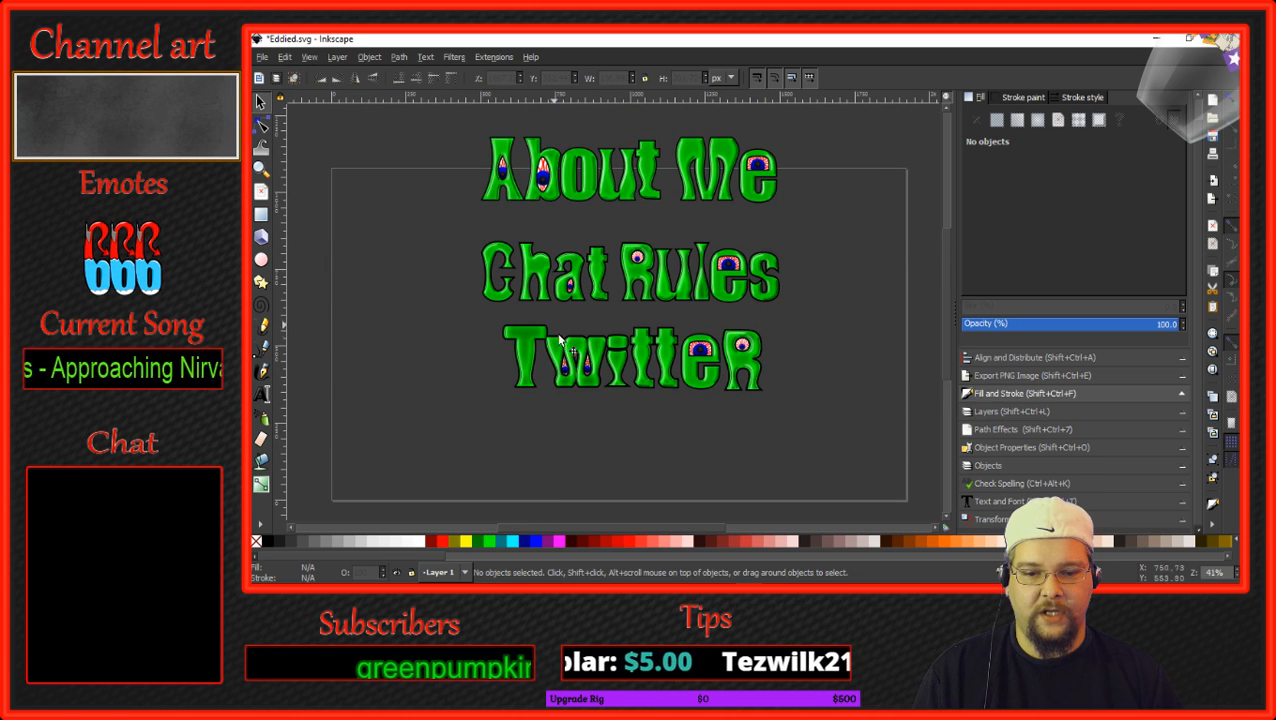
pyautogui.moveTo(469, 309); pyautogui.dragTo(827, 418)
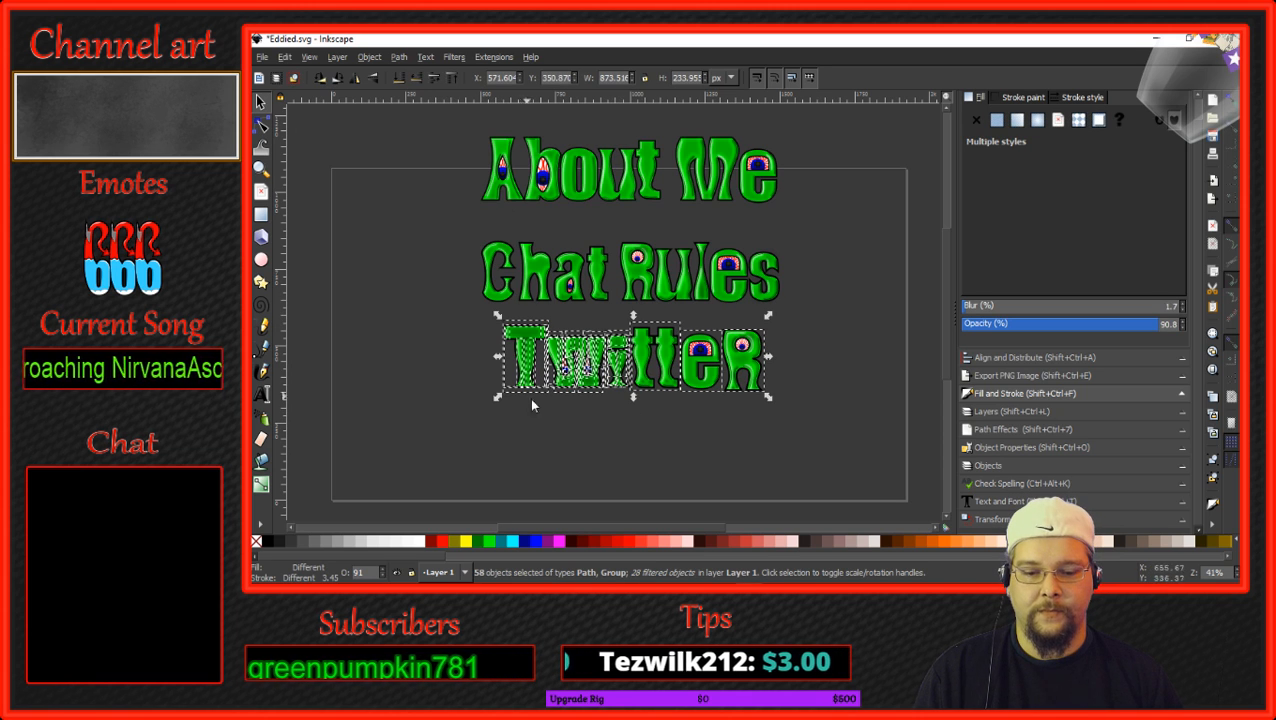
pyautogui.click(558, 434)
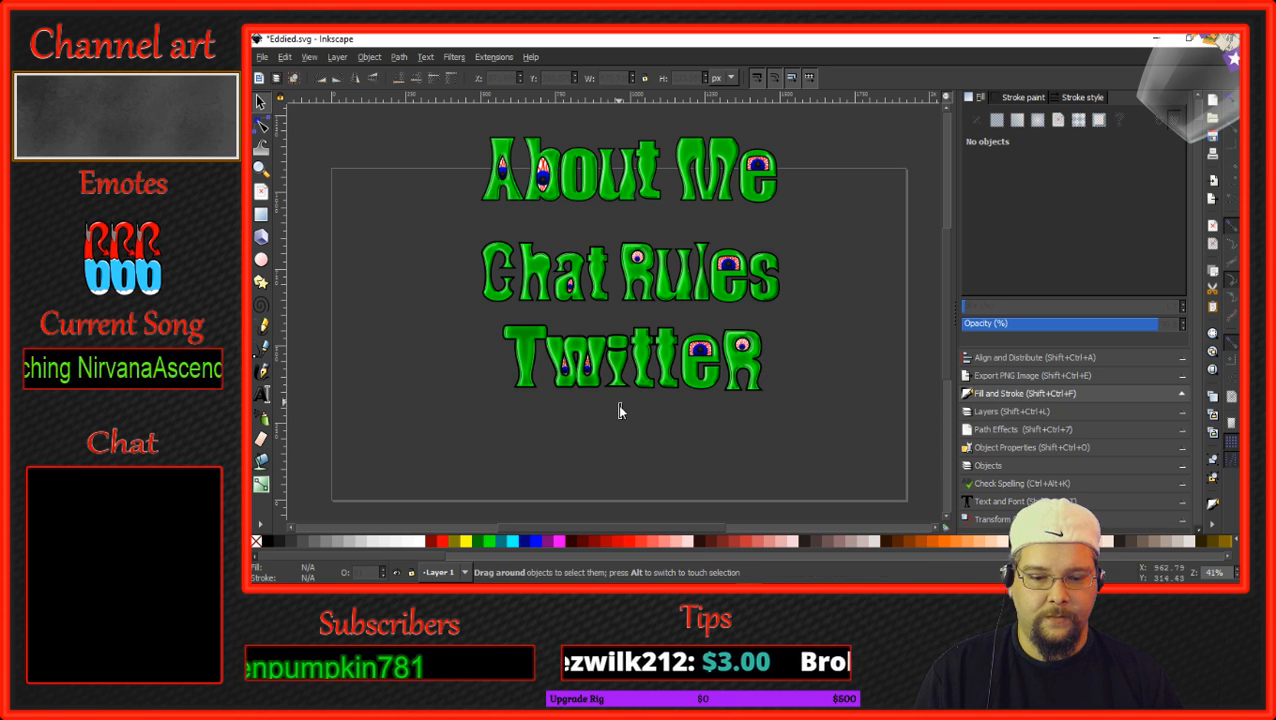
pyautogui.moveTo(621, 418); pyautogui.dragTo(542, 309)
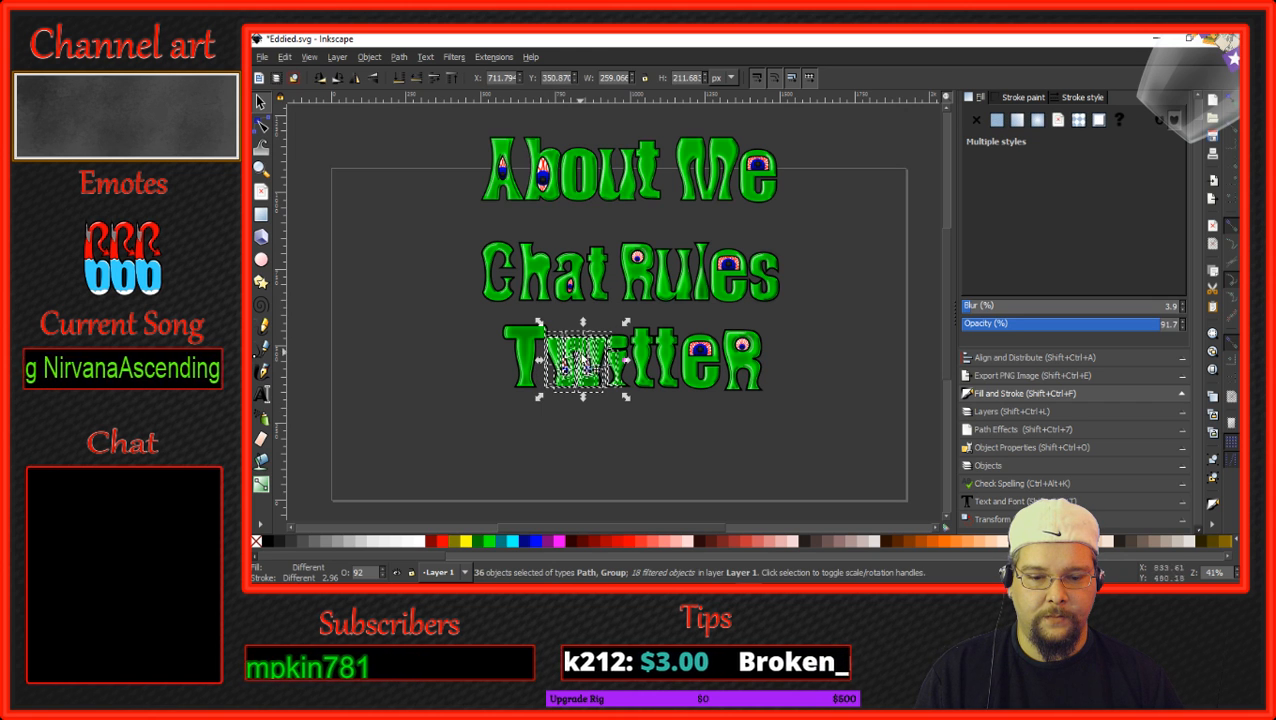
pyautogui.scroll(4, 615, 340)
pyautogui.click(585, 485)
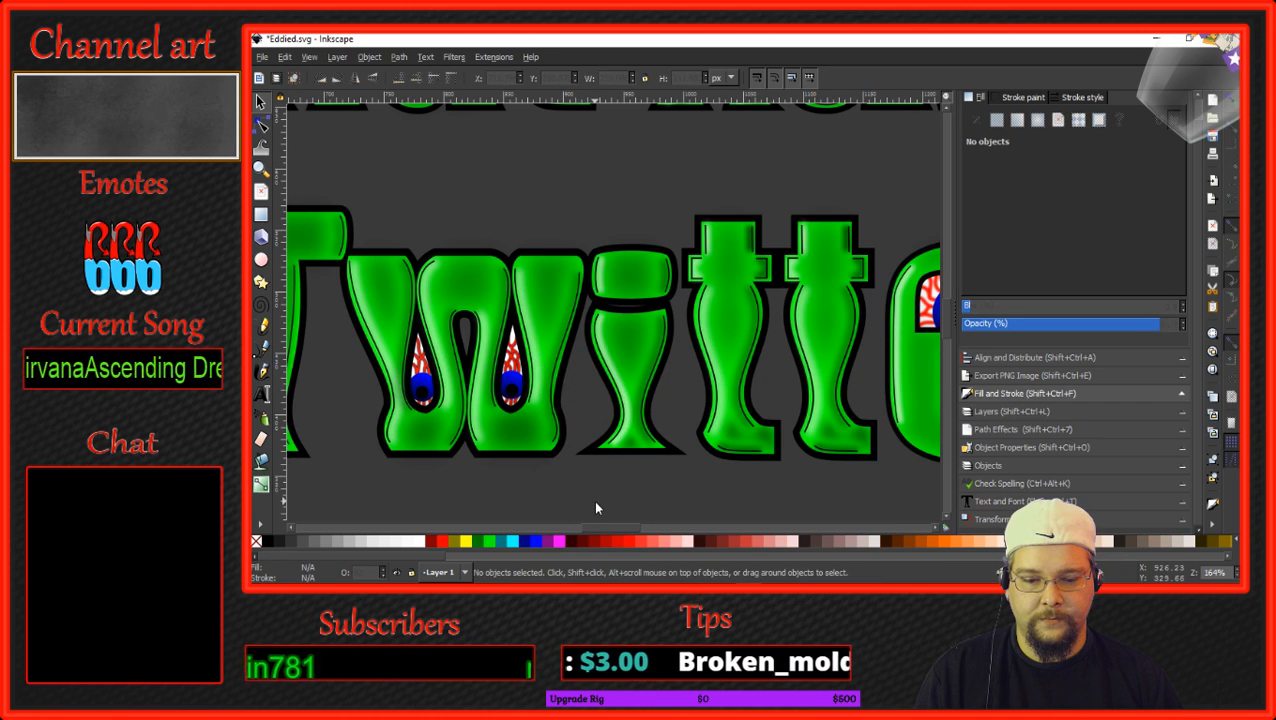
pyautogui.moveTo(596, 501); pyautogui.dragTo(337, 192)
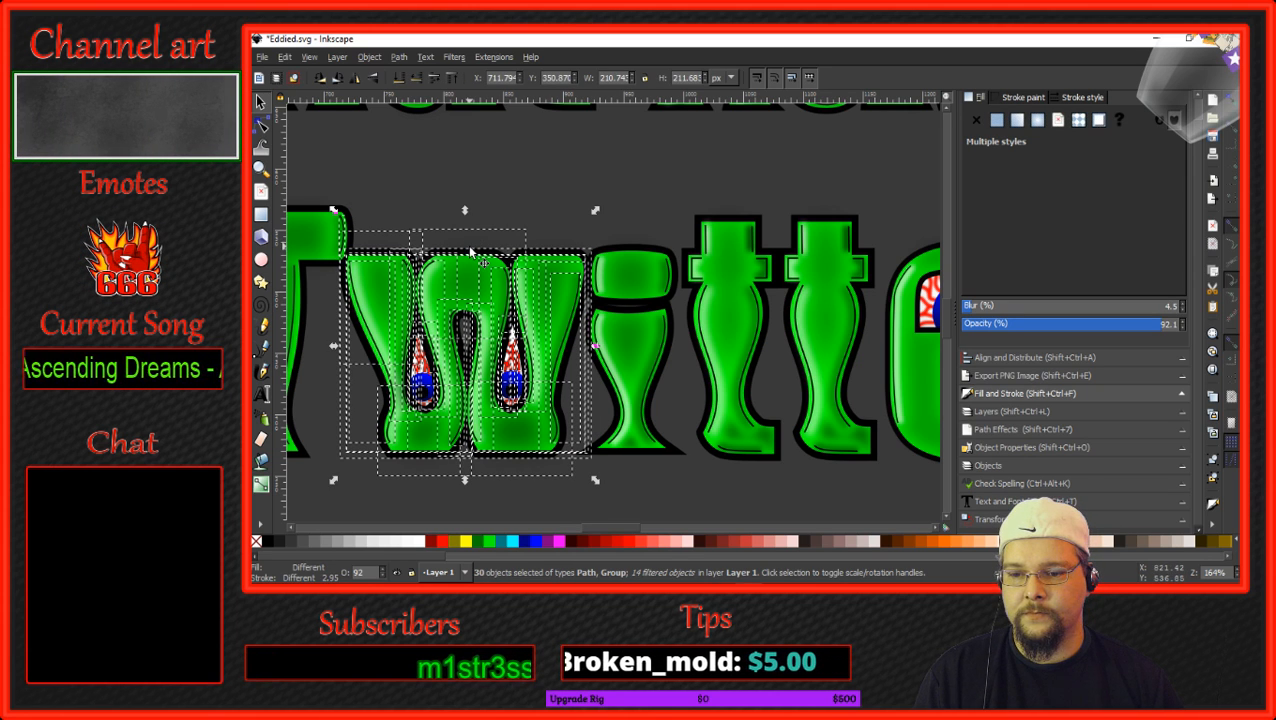
pyautogui.keyDown('shift'); pyautogui.click(342, 230); pyautogui.keyUp('shift')
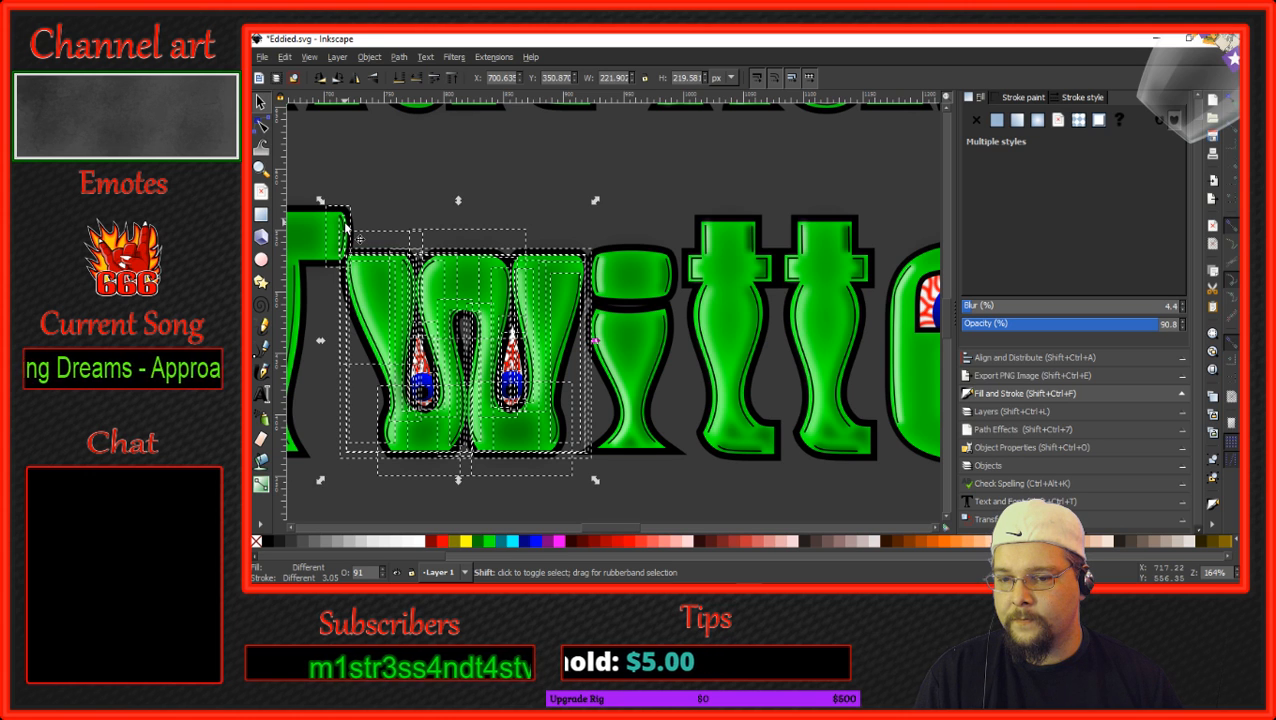
pyautogui.keyDown('shift'); pyautogui.click(345, 231); pyautogui.keyUp('shift')
pyautogui.scroll(4, 345, 233)
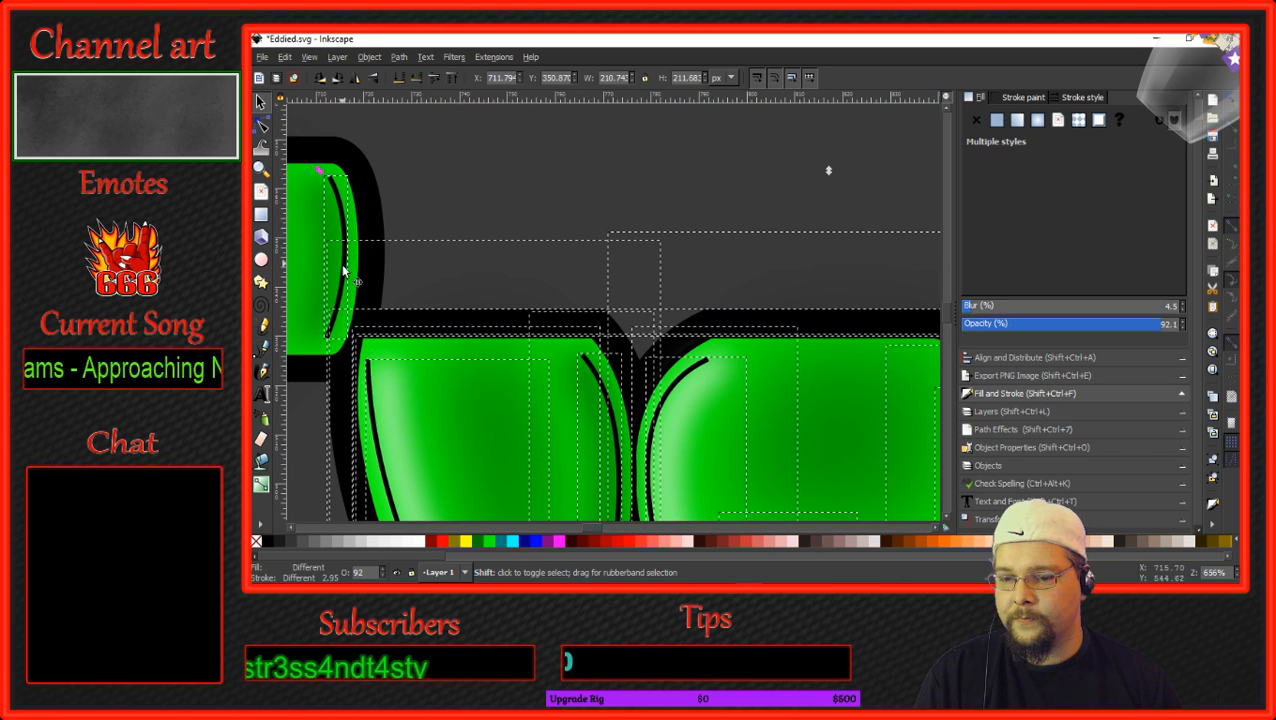
pyautogui.keyDown('shift'); pyautogui.click(345, 273); pyautogui.keyUp('shift')
pyautogui.keyDown('shift'); pyautogui.click(345, 275); pyautogui.keyUp('shift')
pyautogui.keyDown('shift'); pyautogui.click(338, 306); pyautogui.keyUp('shift')
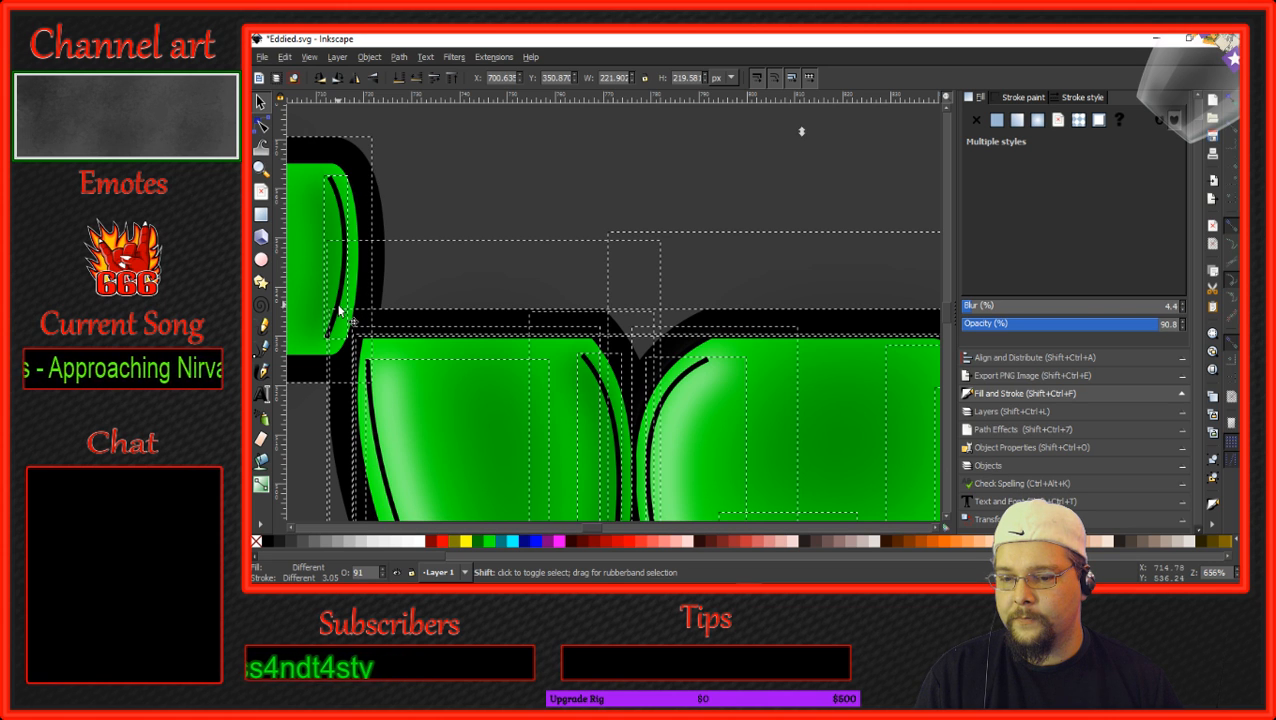
pyautogui.keyDown('shift'); pyautogui.click(340, 312); pyautogui.keyUp('shift')
pyautogui.scroll(-5, 352, 320)
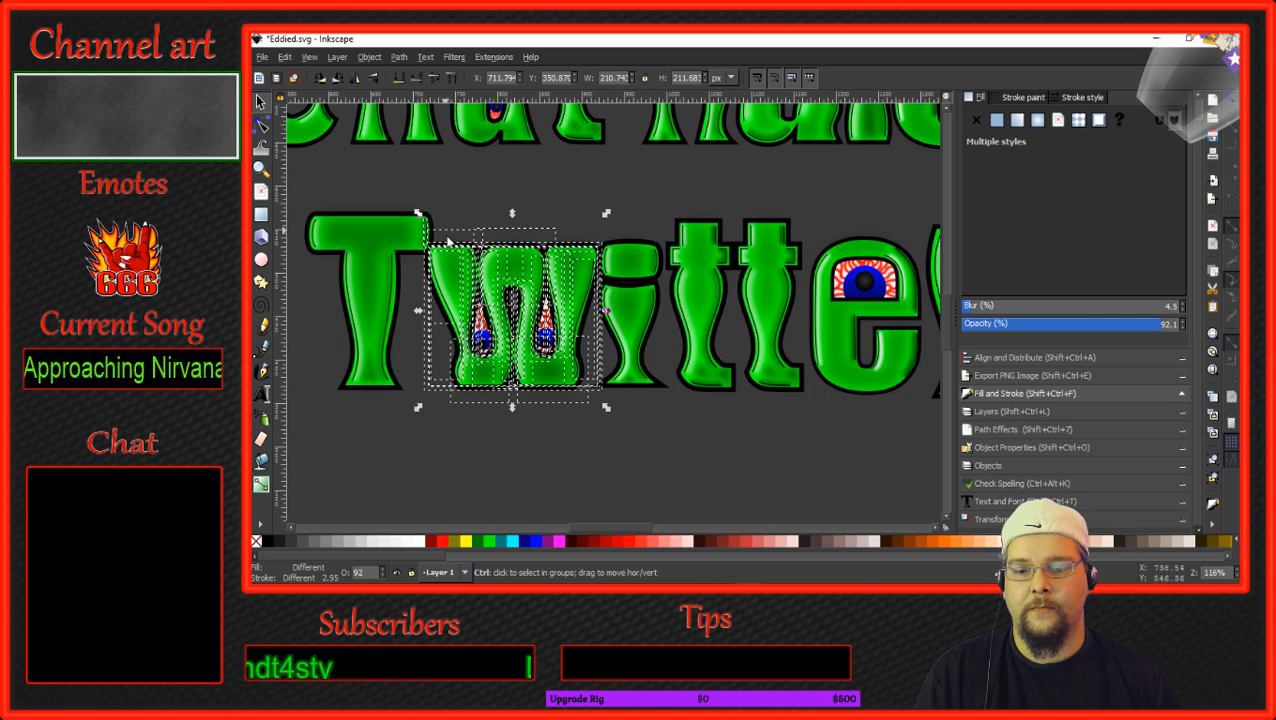
pyautogui.click(406, 341)
# Group all the objects of the "Twitter" title and deselect it.
pyautogui.scroll(-3, 413, 331)
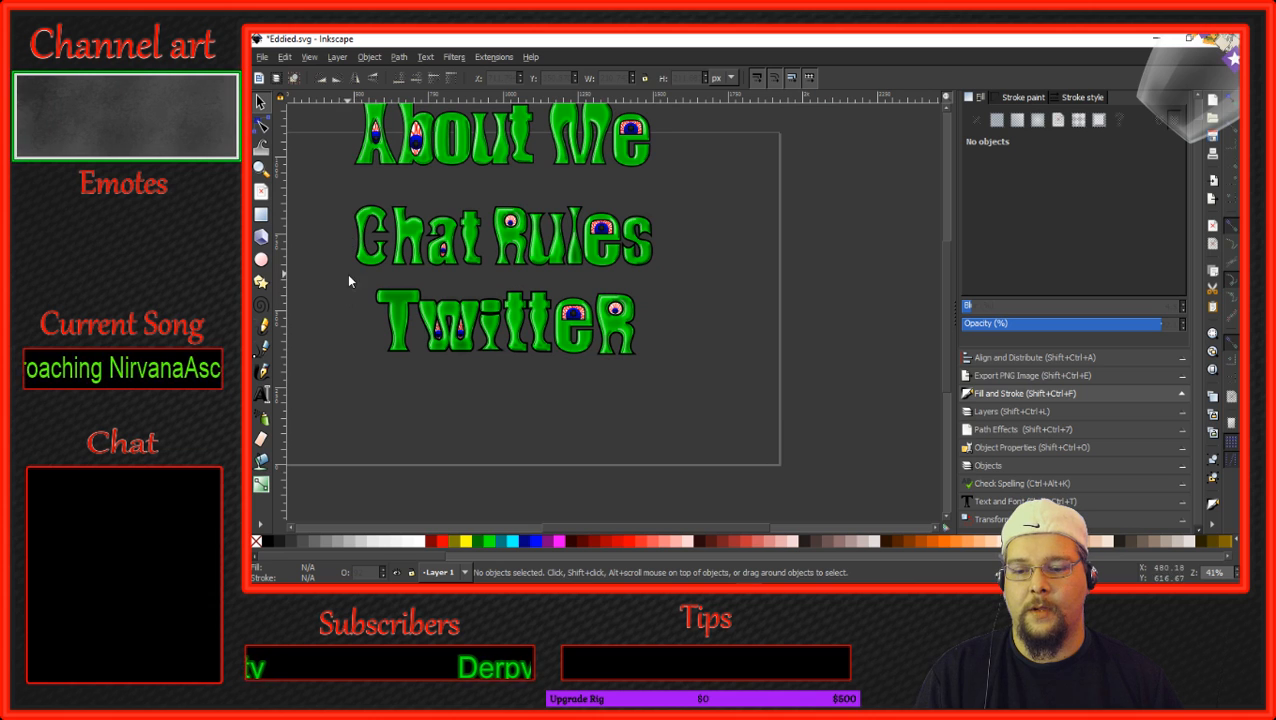
pyautogui.moveTo(349, 281); pyautogui.dragTo(700, 392)
pyautogui.click(372, 57)
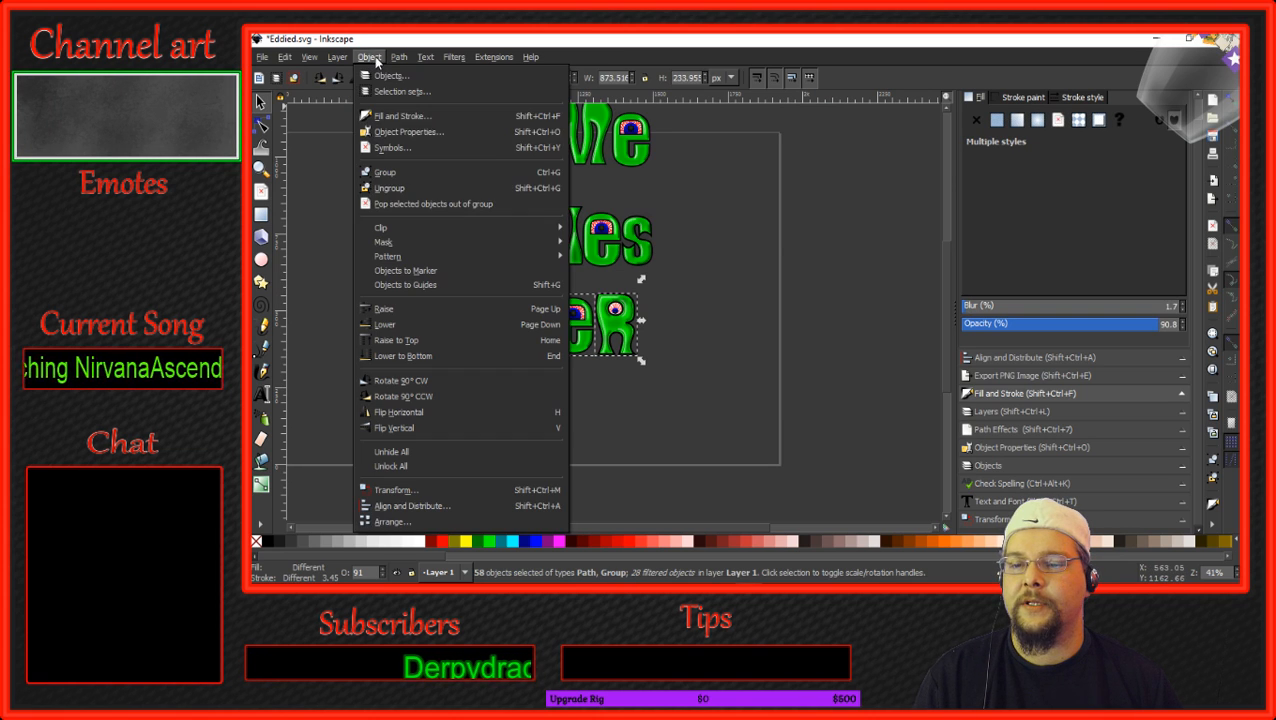
pyautogui.click(440, 172)
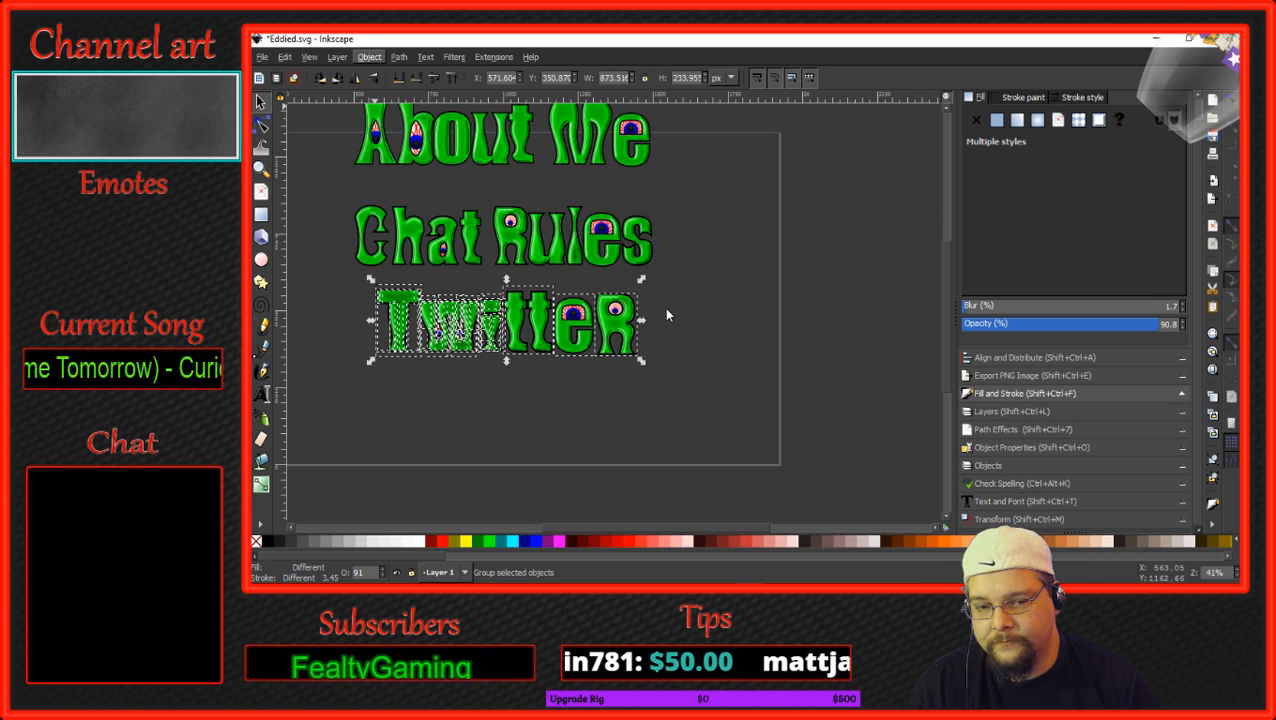
pyautogui.hotkey('ctrl', 'g')
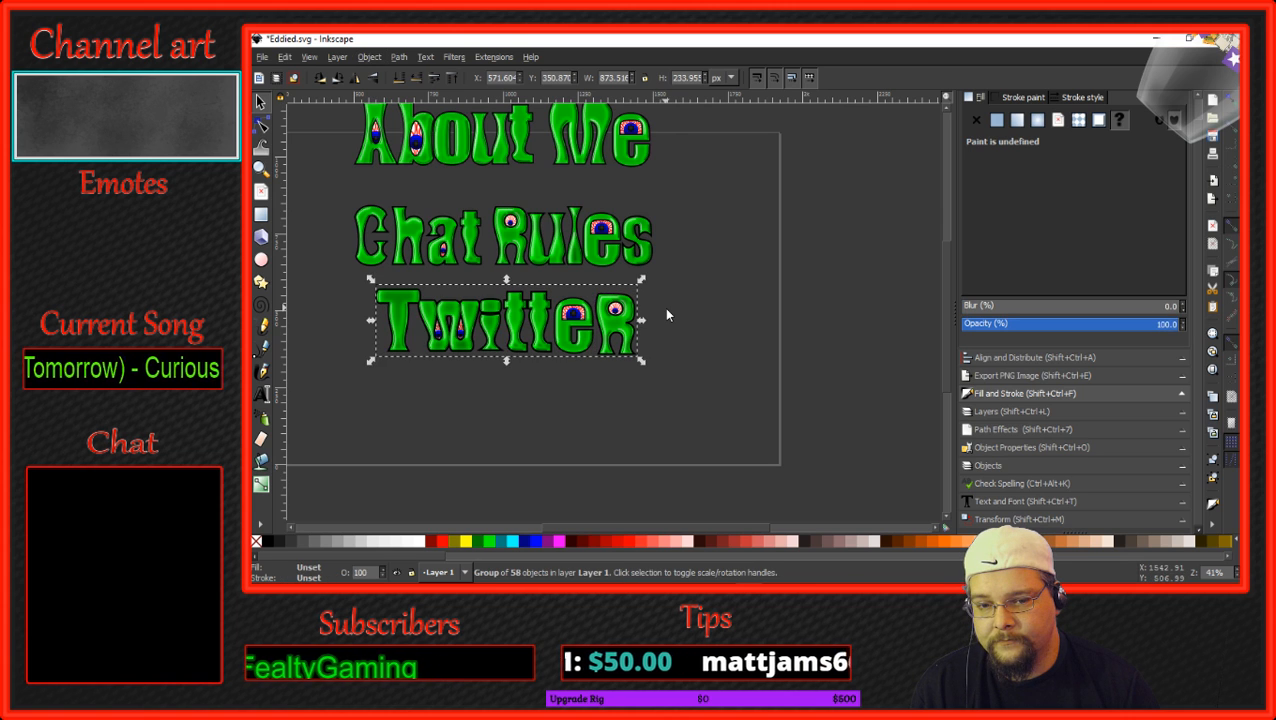
pyautogui.click(667, 312)
pyautogui.moveTo(516, 387); pyautogui.dragTo(632, 390)
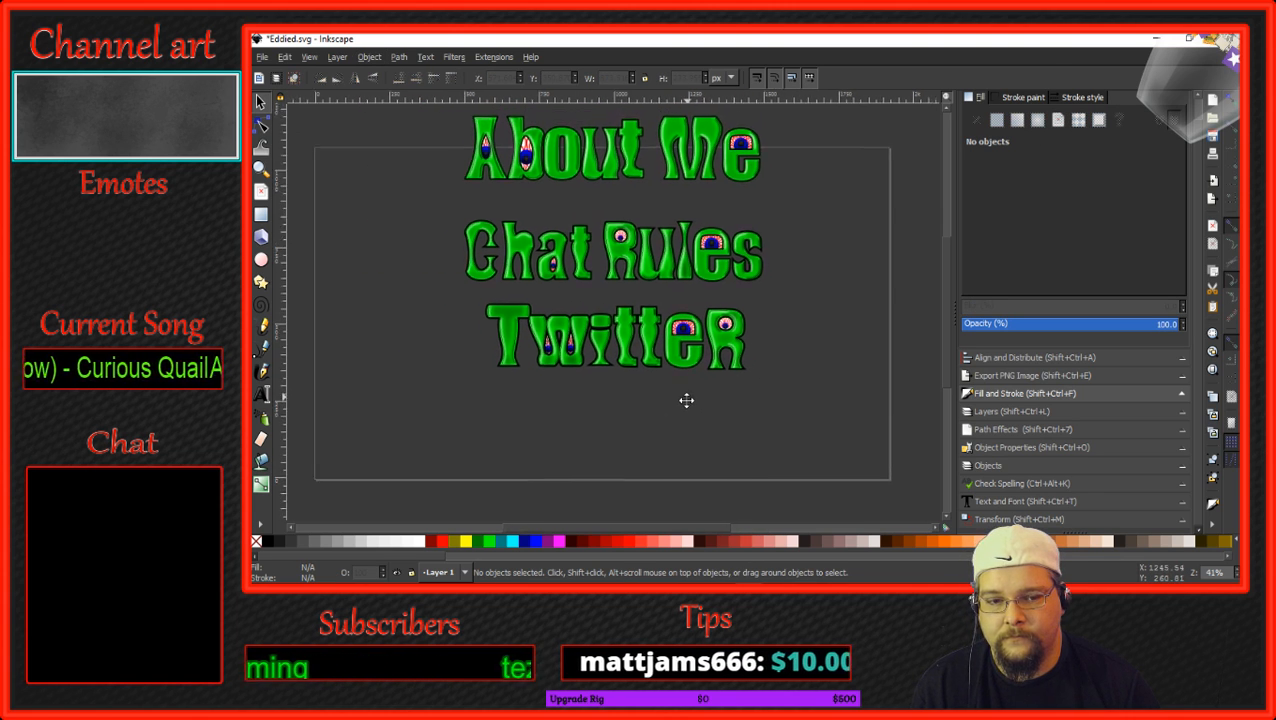
pyautogui.scroll(-2, 652, 393)
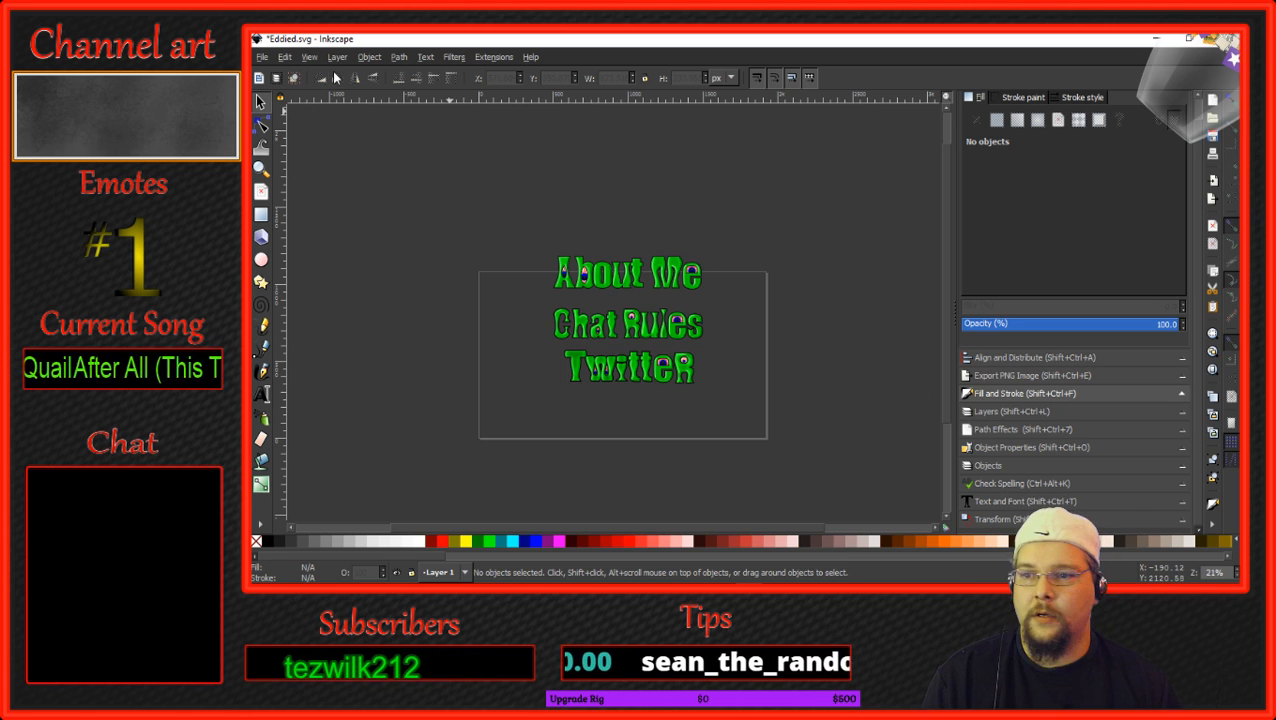
# Save the document, and export the "Twitter" title as twitter.png to the Google Drive Eddied folder, replacing the existing file.
pyautogui.click(262, 57)
pyautogui.click(287, 152)
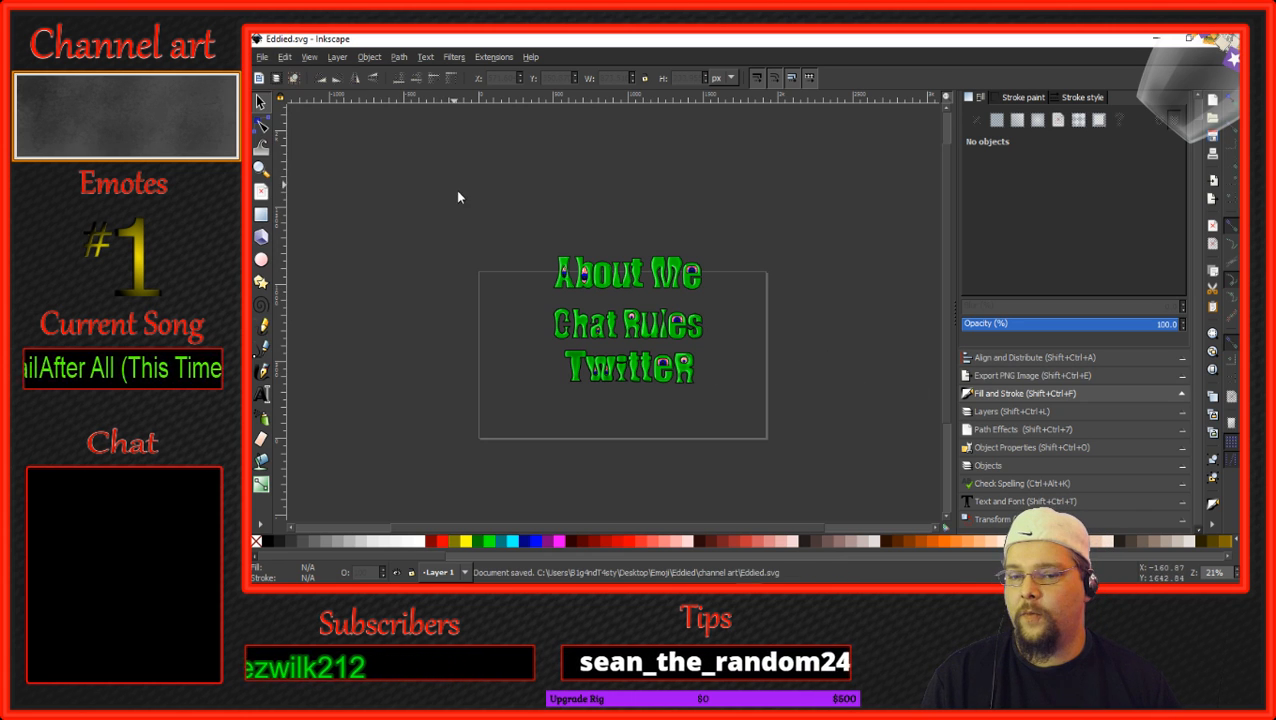
pyautogui.scroll(-2, 526, 345)
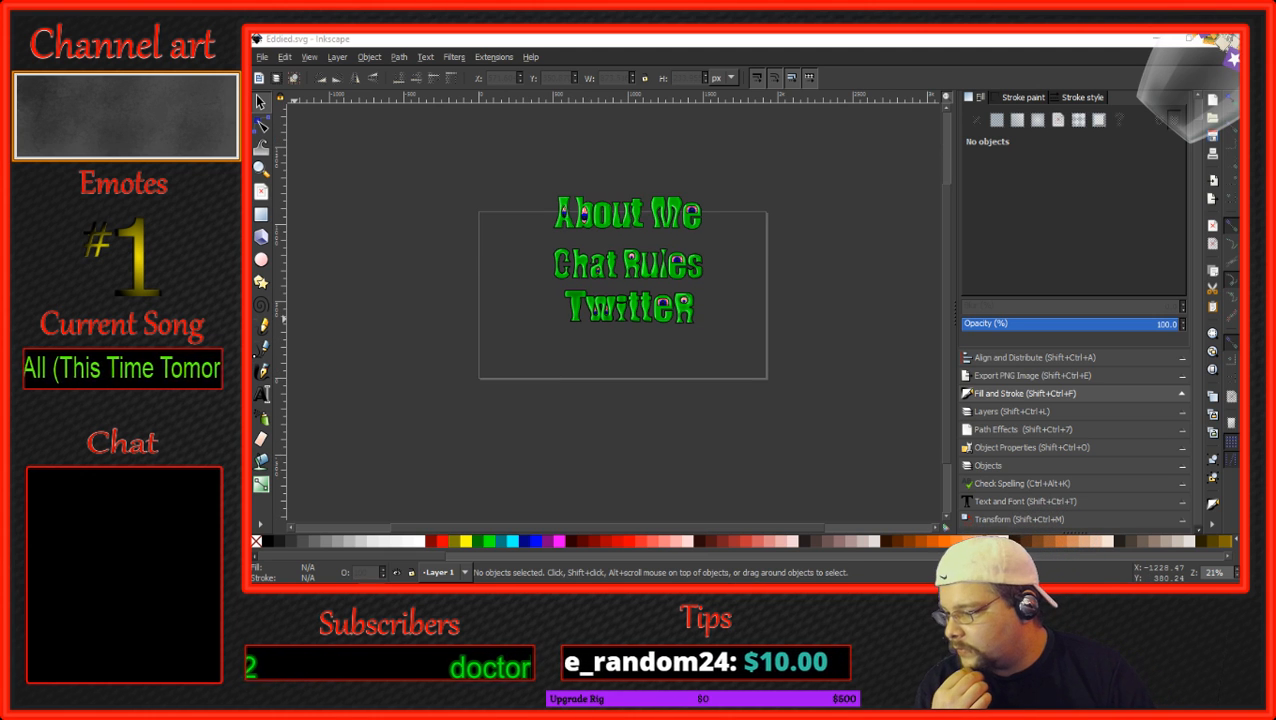
pyautogui.click(1010, 375)
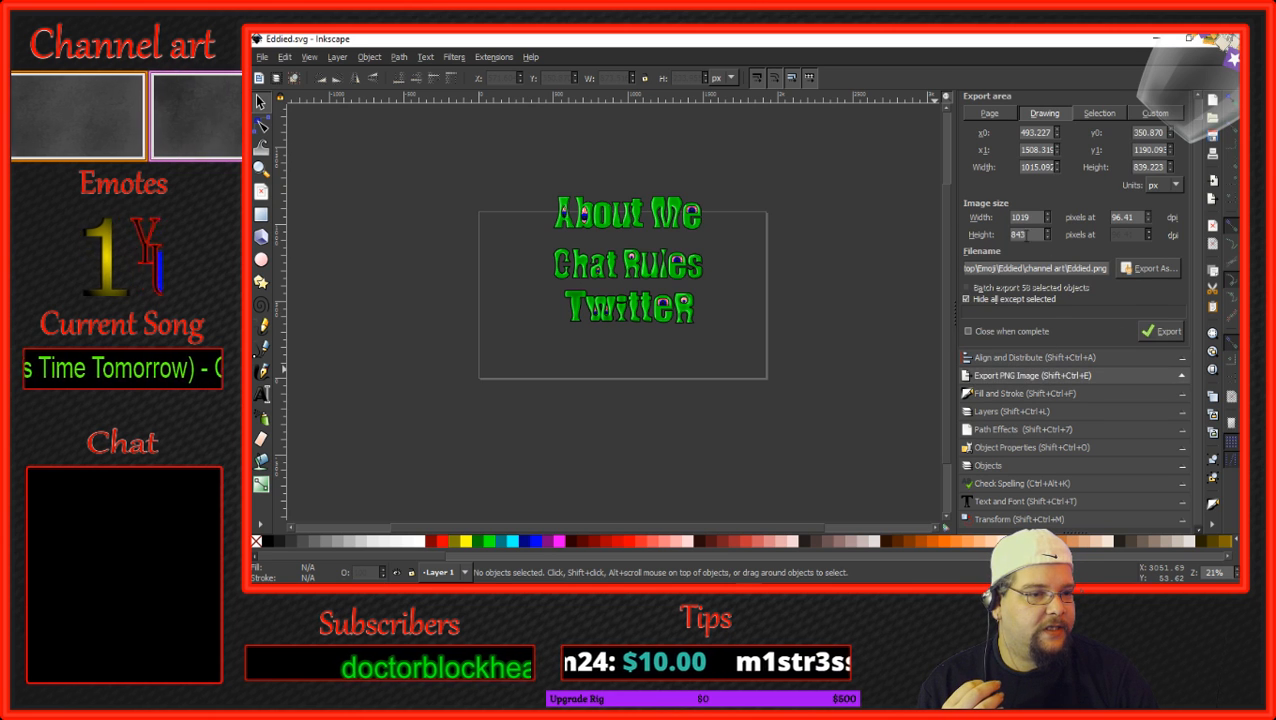
pyautogui.click(700, 310)
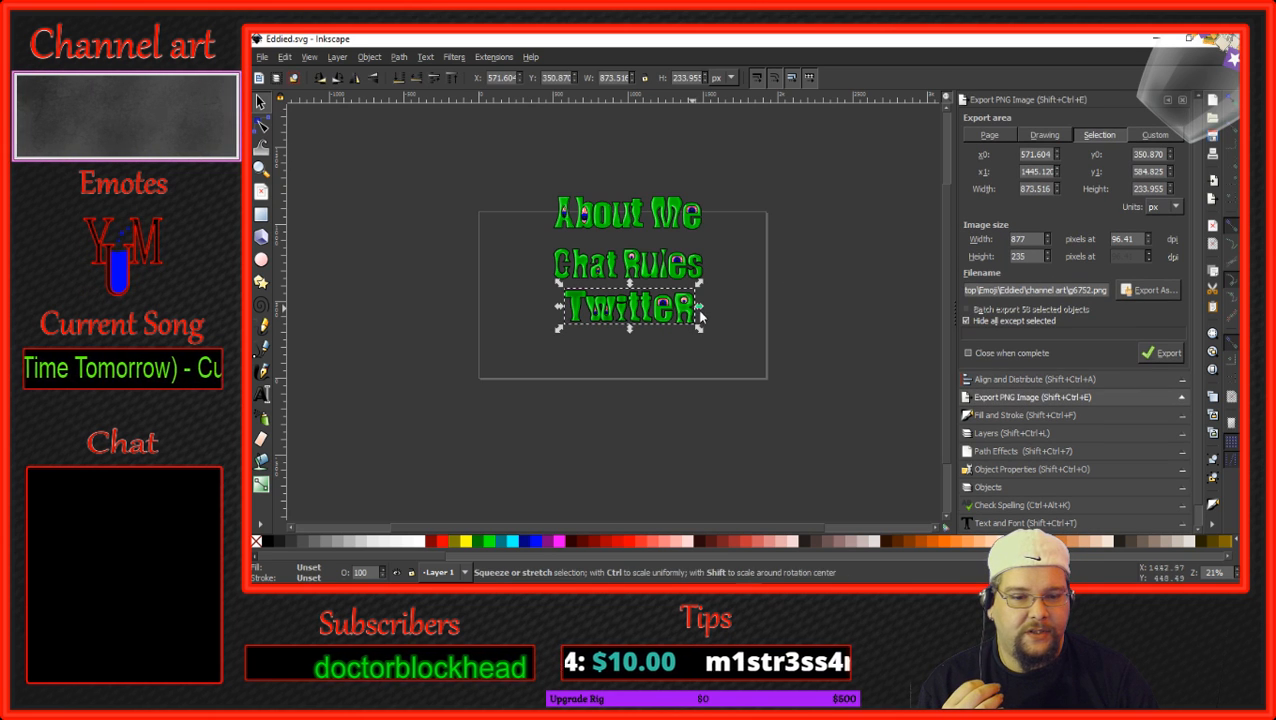
pyautogui.click(1152, 291)
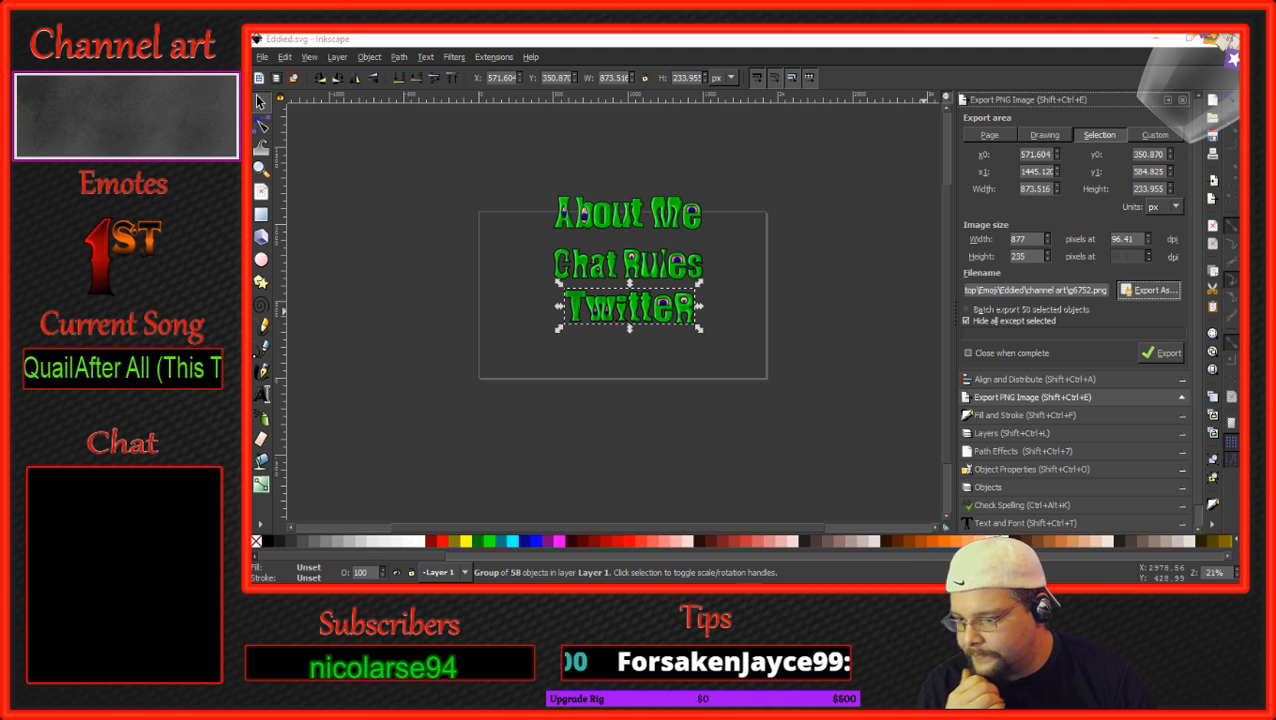
pyautogui.press('Return')
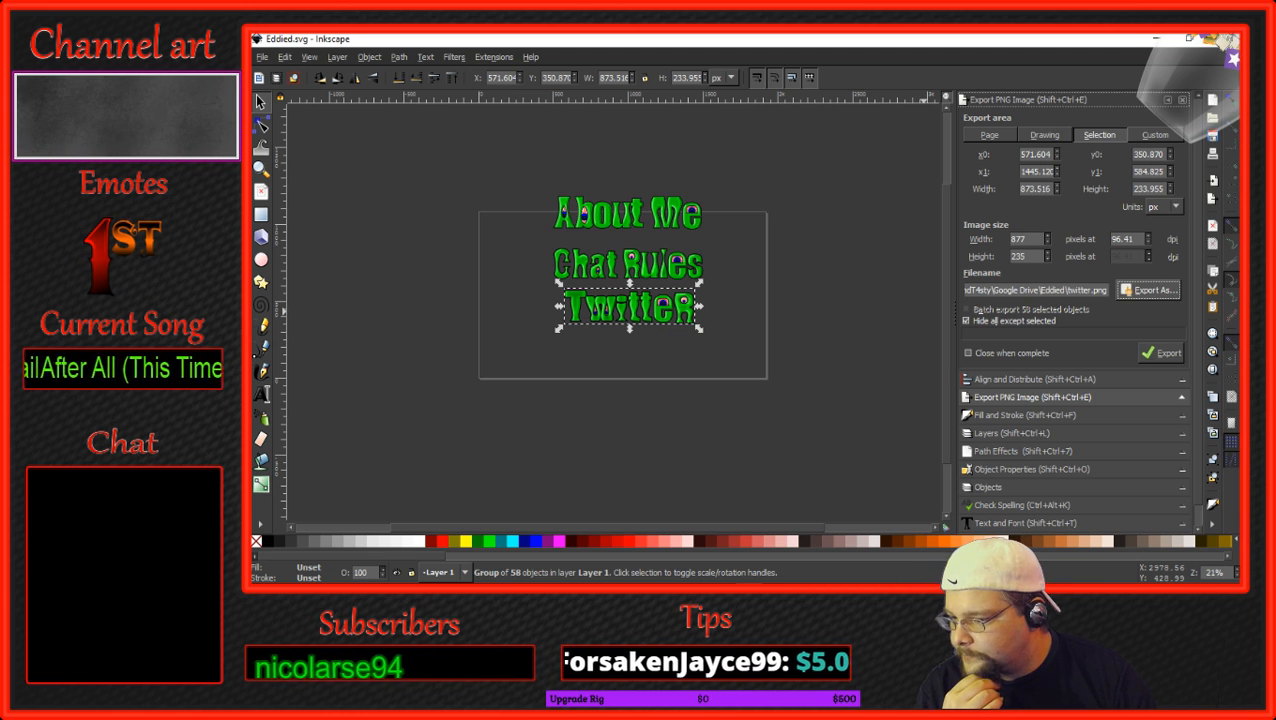
pyautogui.click(1168, 356)
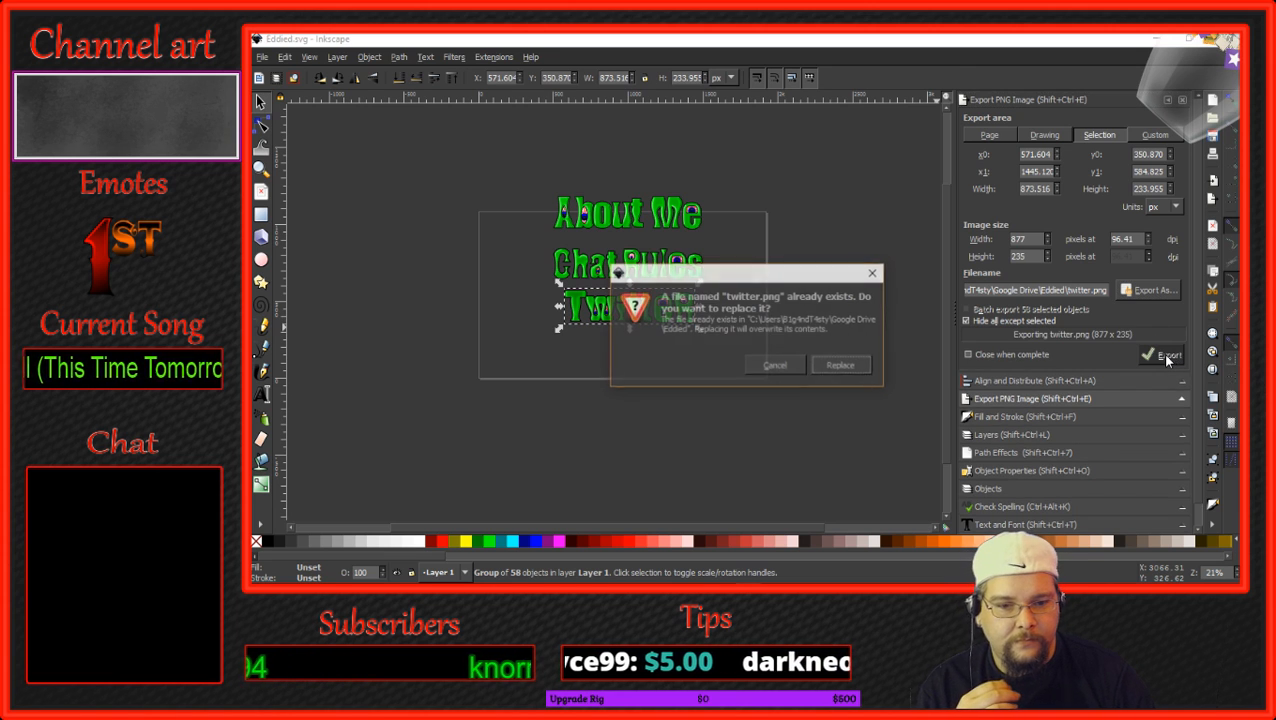
pyautogui.click(845, 365)
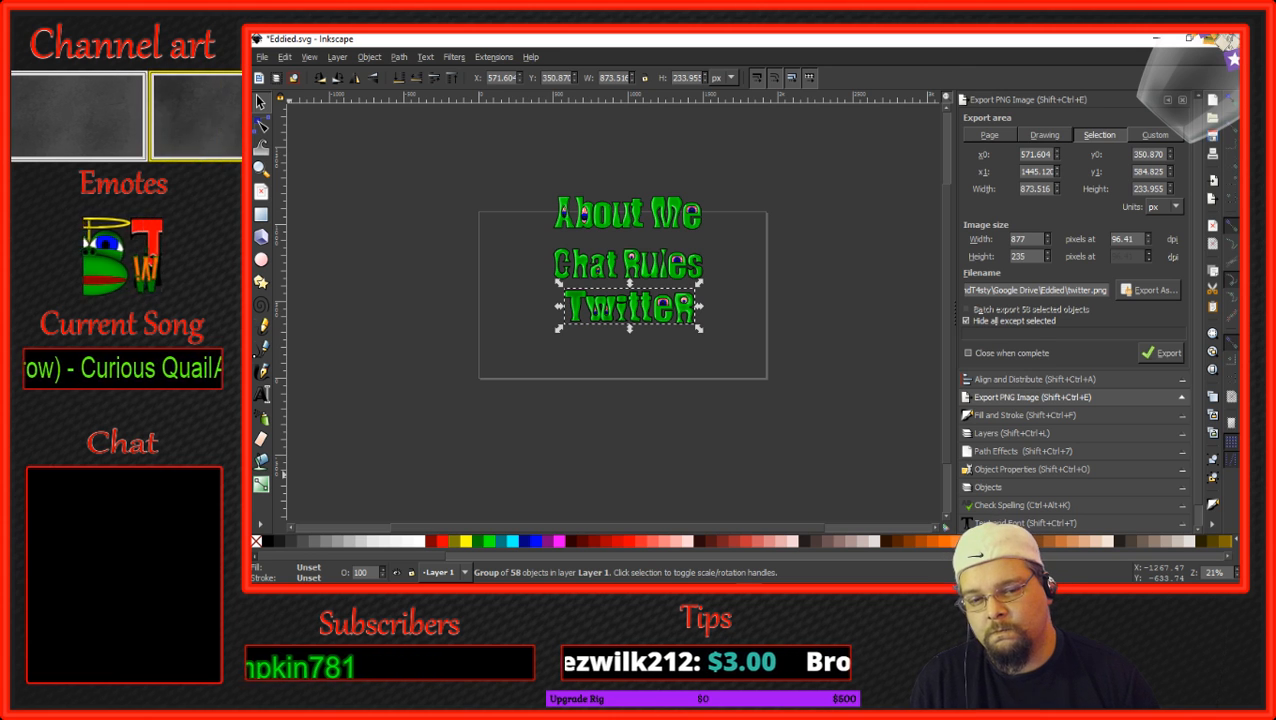
pyautogui.click(727, 362)
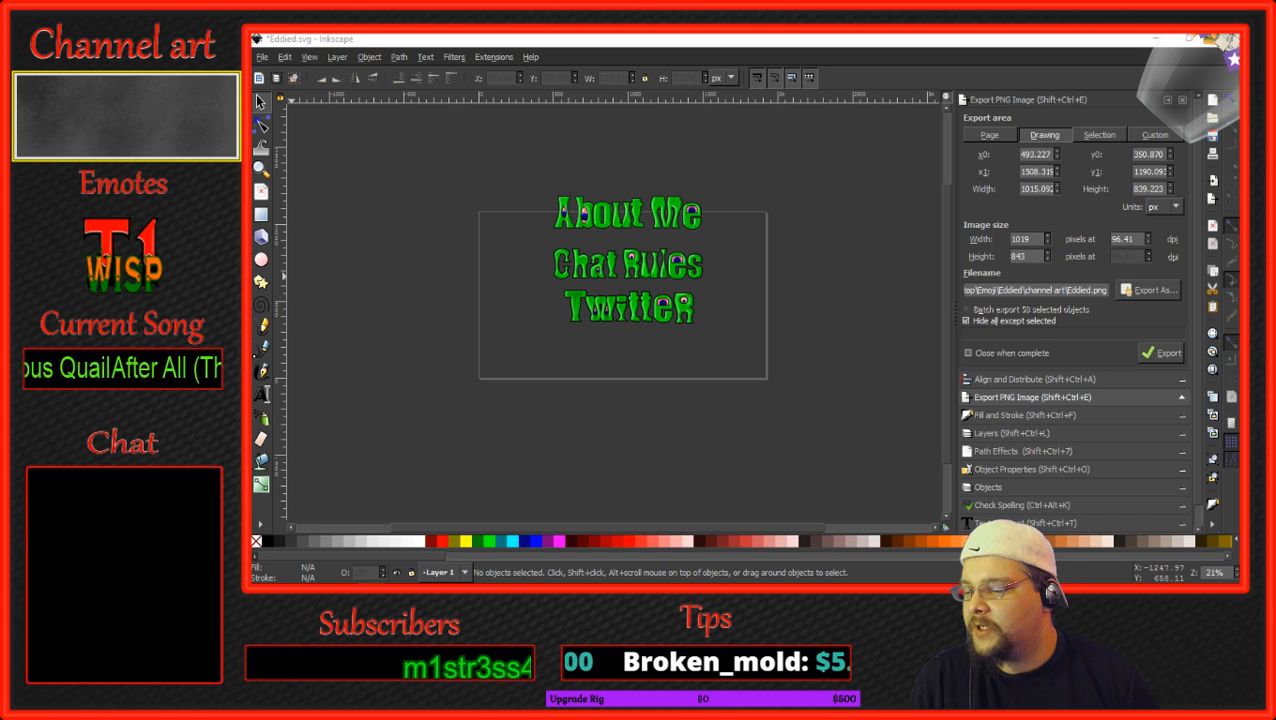
# Add the text "Donations", enlarge it to about 716 px wide and place it below the "Twitter" title.
pyautogui.click(264, 396)
pyautogui.click(538, 421)
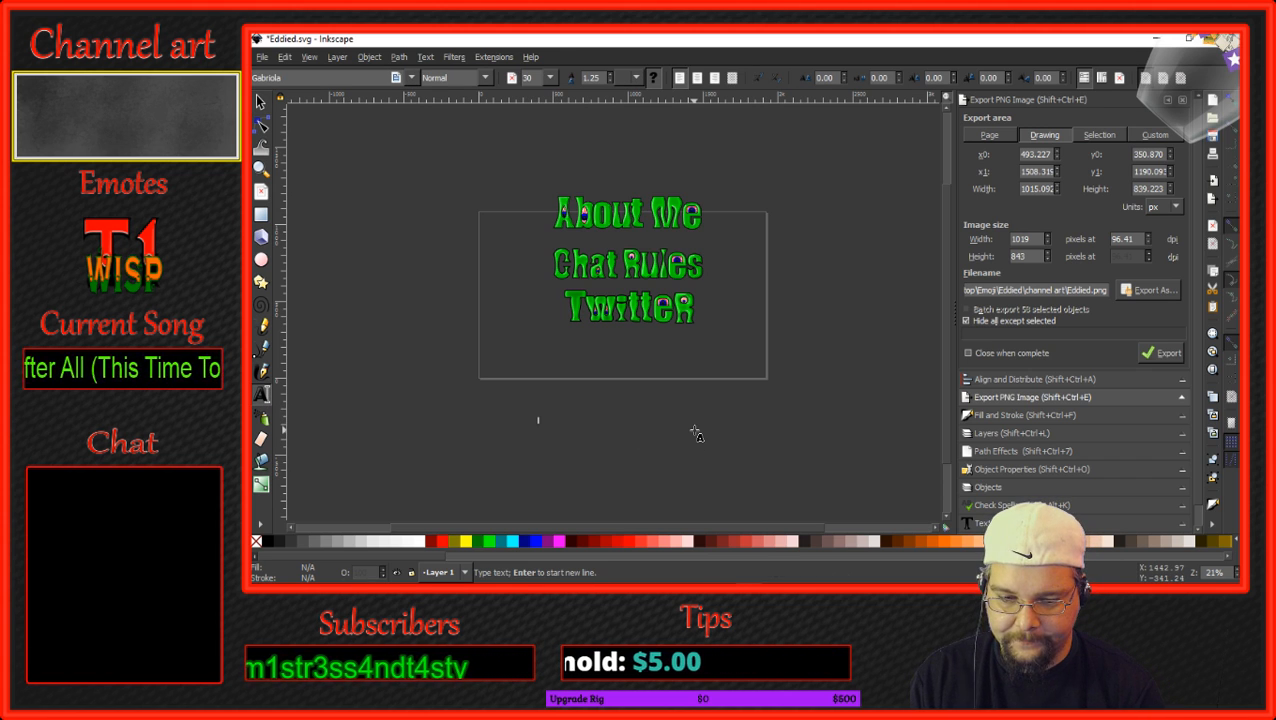
pyautogui.write('D')
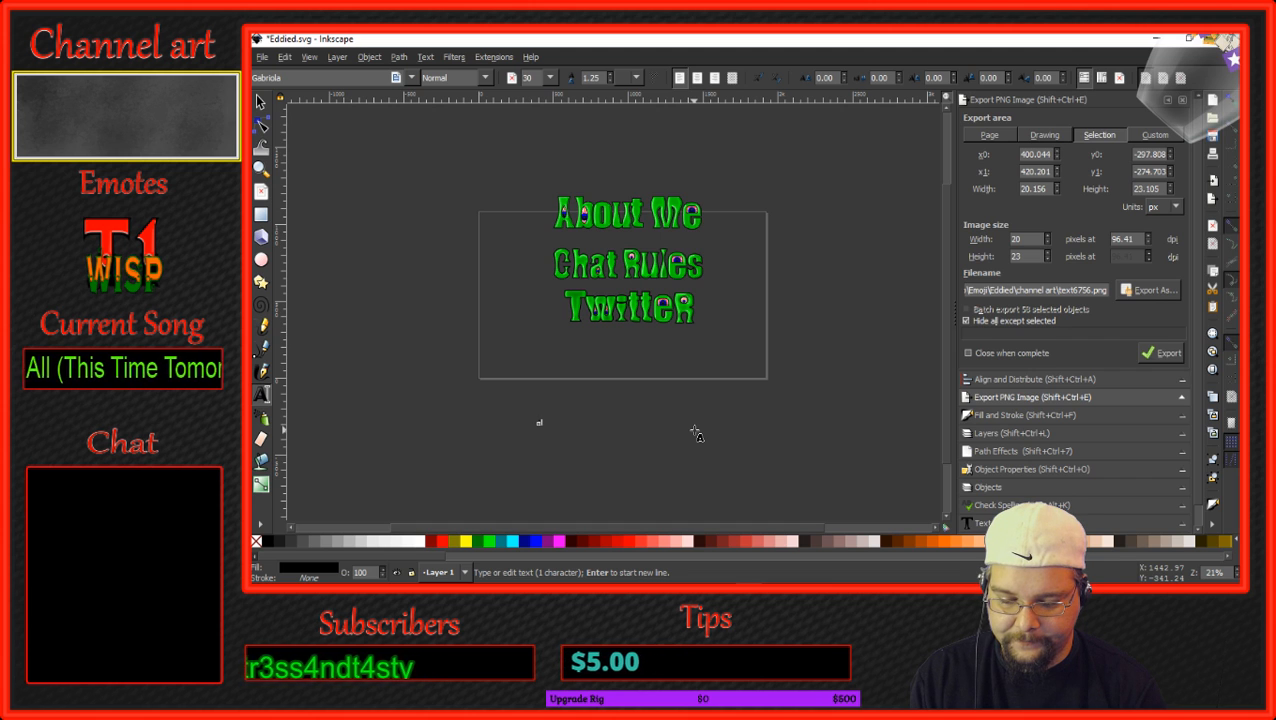
pyautogui.write('onation')
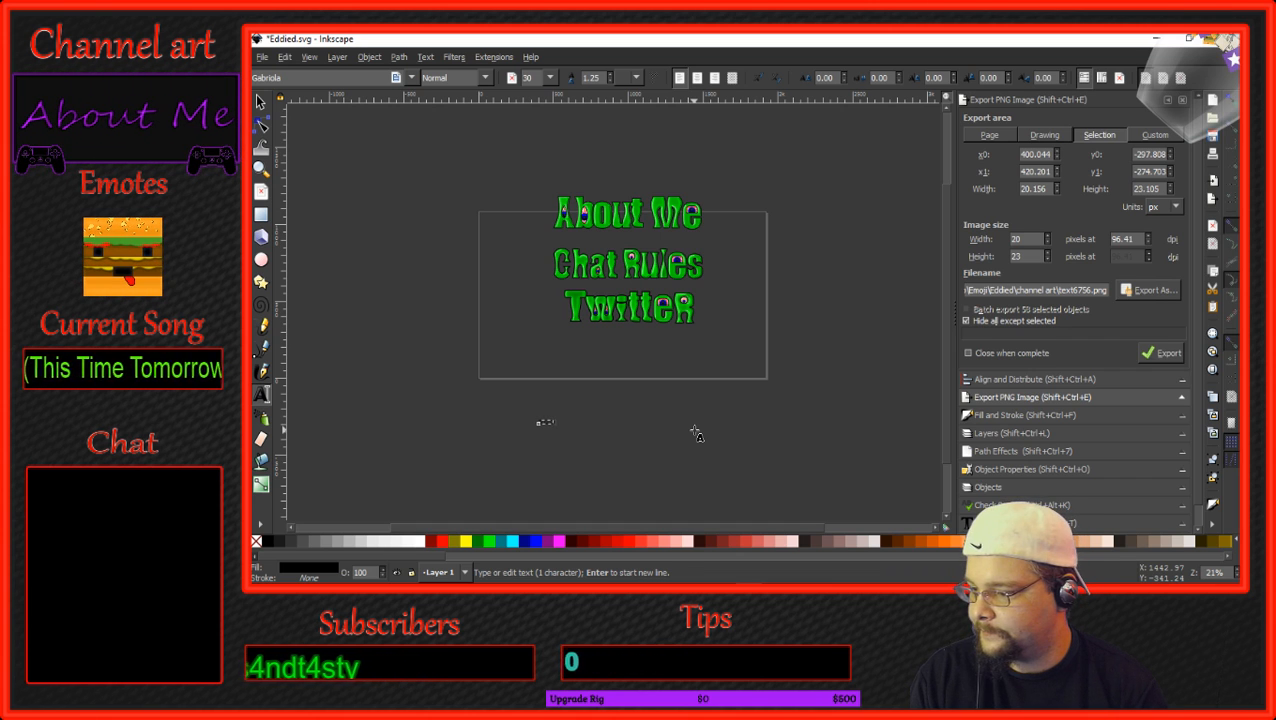
pyautogui.write('s')
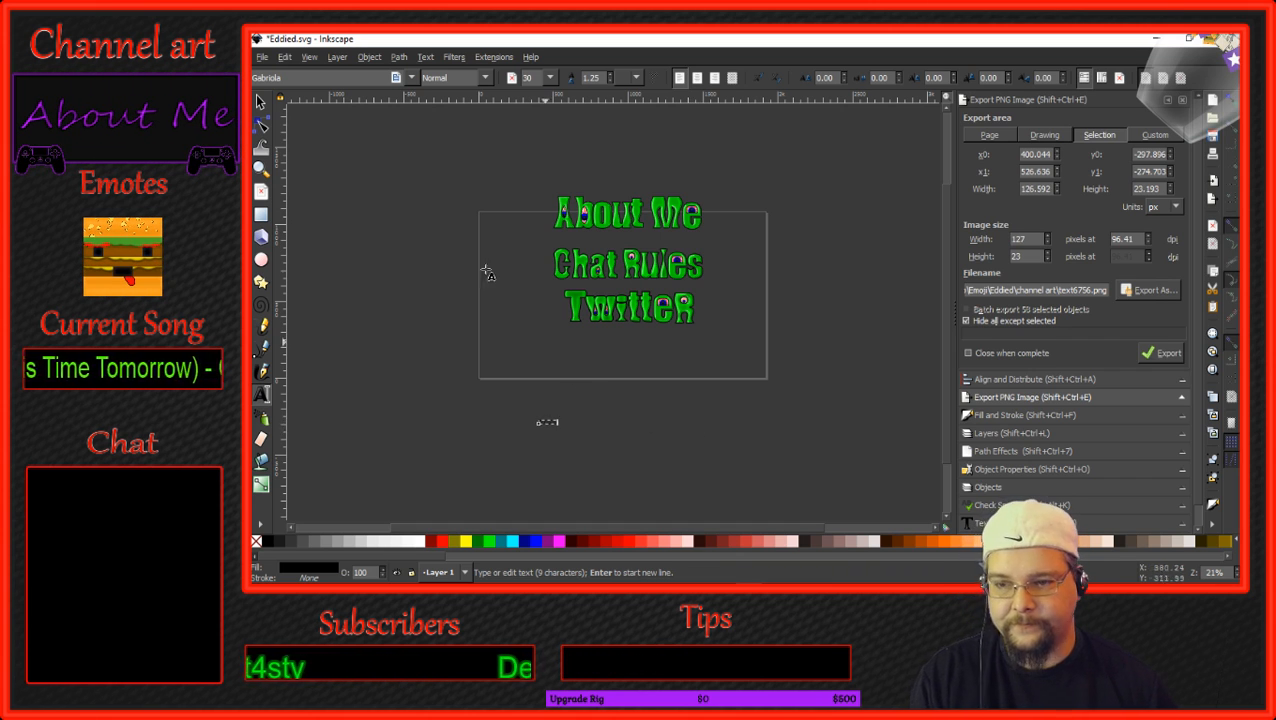
pyautogui.click(260, 101)
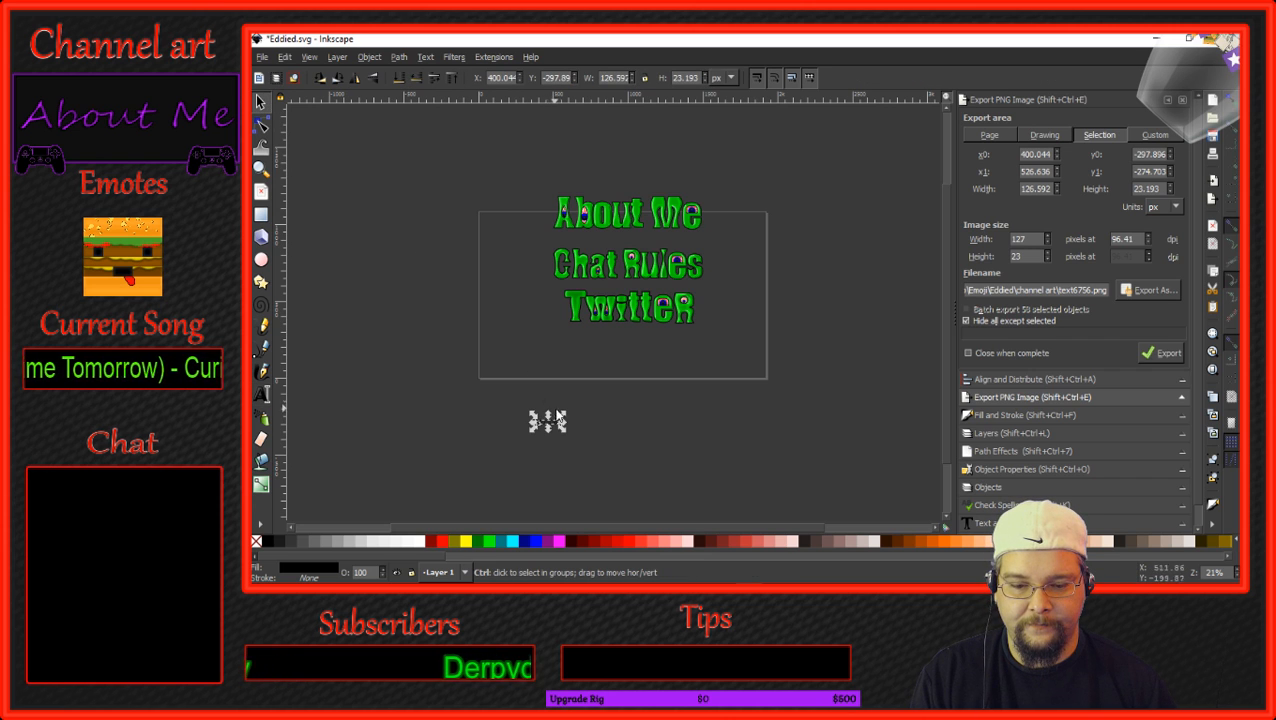
pyautogui.moveTo(567, 408); pyautogui.dragTo(641, 363)
# Set the font of the "Donations" text to Impact and center it just below the "Twitter" title.
pyautogui.click(261, 393)
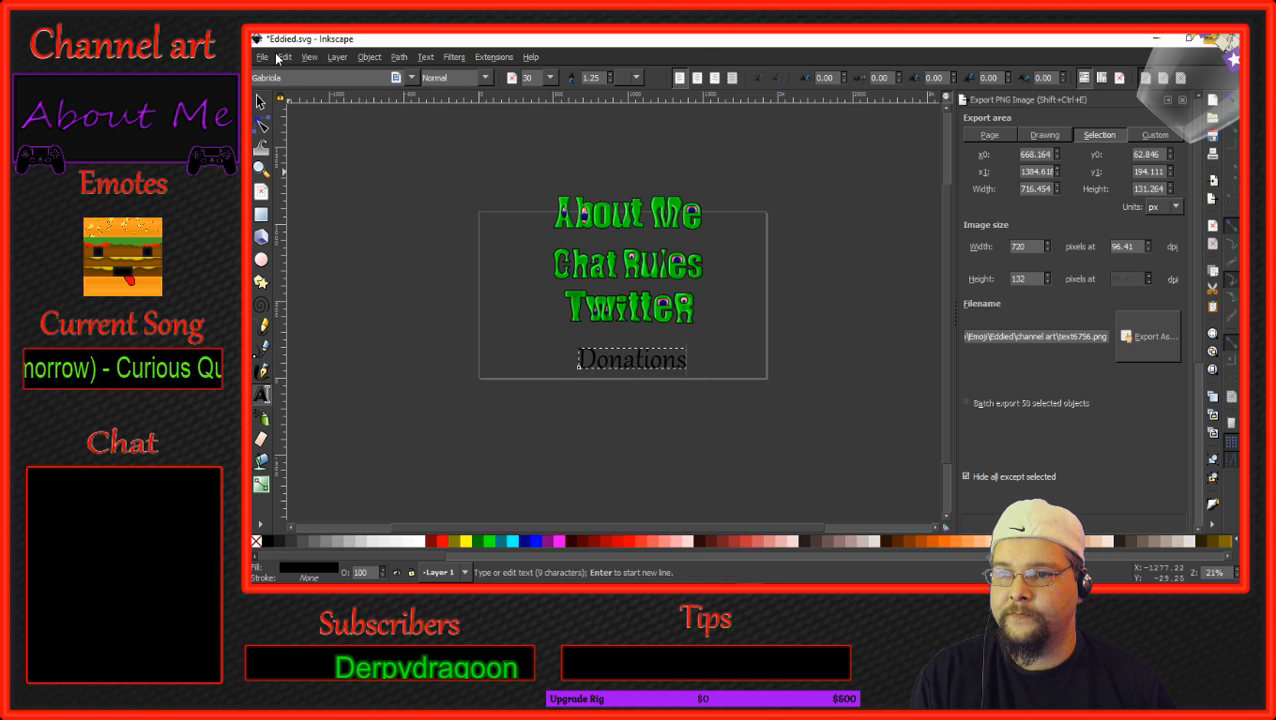
pyautogui.click(410, 77)
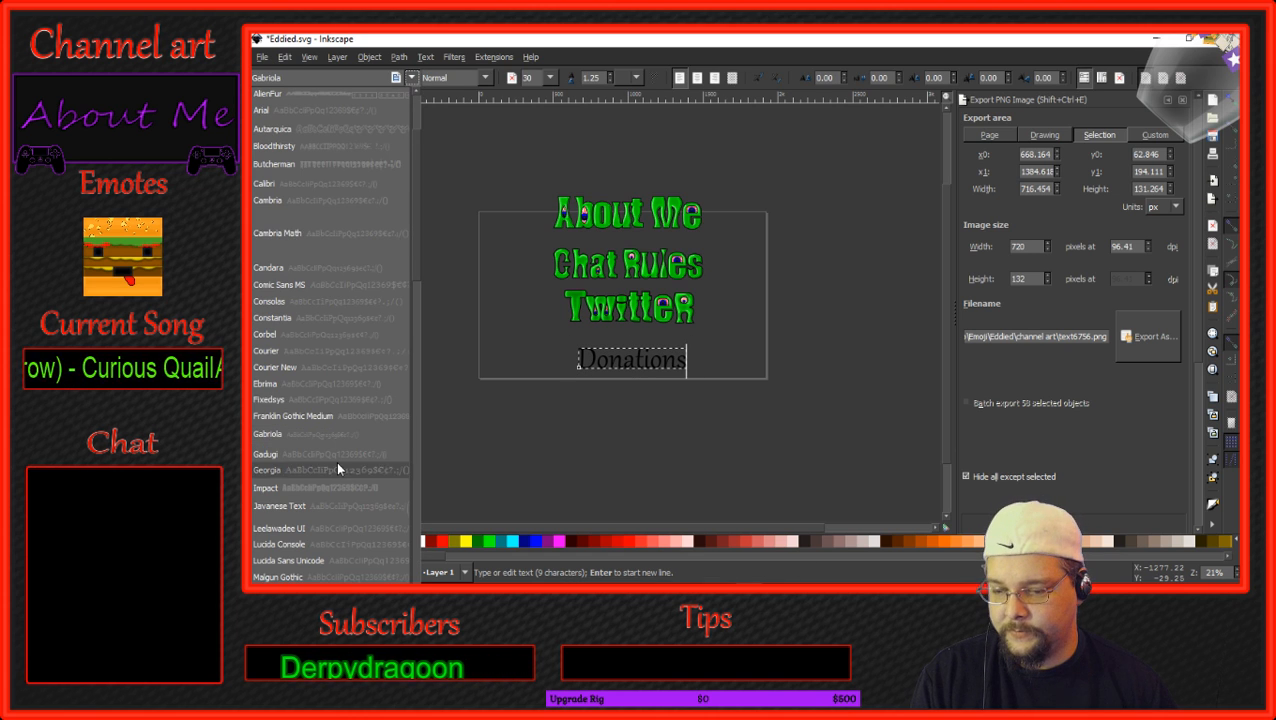
pyautogui.click(317, 483)
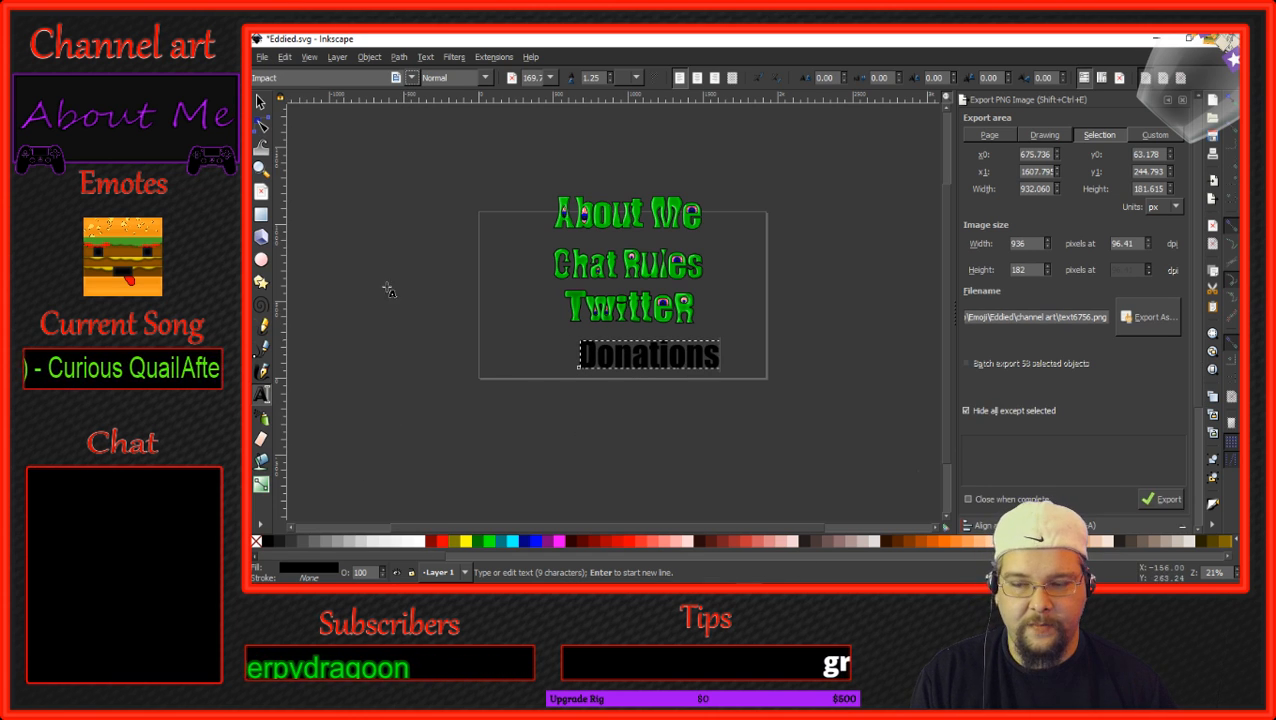
pyautogui.click(261, 101)
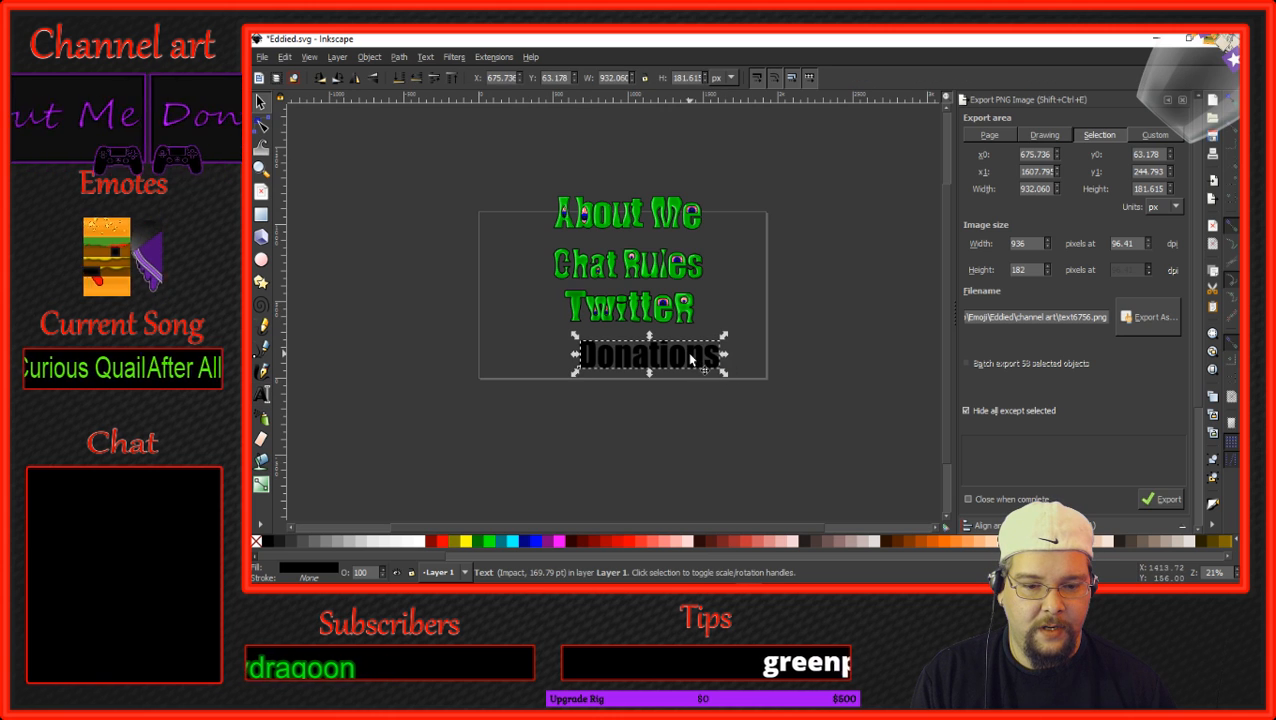
pyautogui.moveTo(684, 354)
pyautogui.mouseDown()
pyautogui.moveTo(650, 302)
pyautogui.moveTo(654, 266)
pyautogui.moveTo(659, 353)
pyautogui.mouseUp()
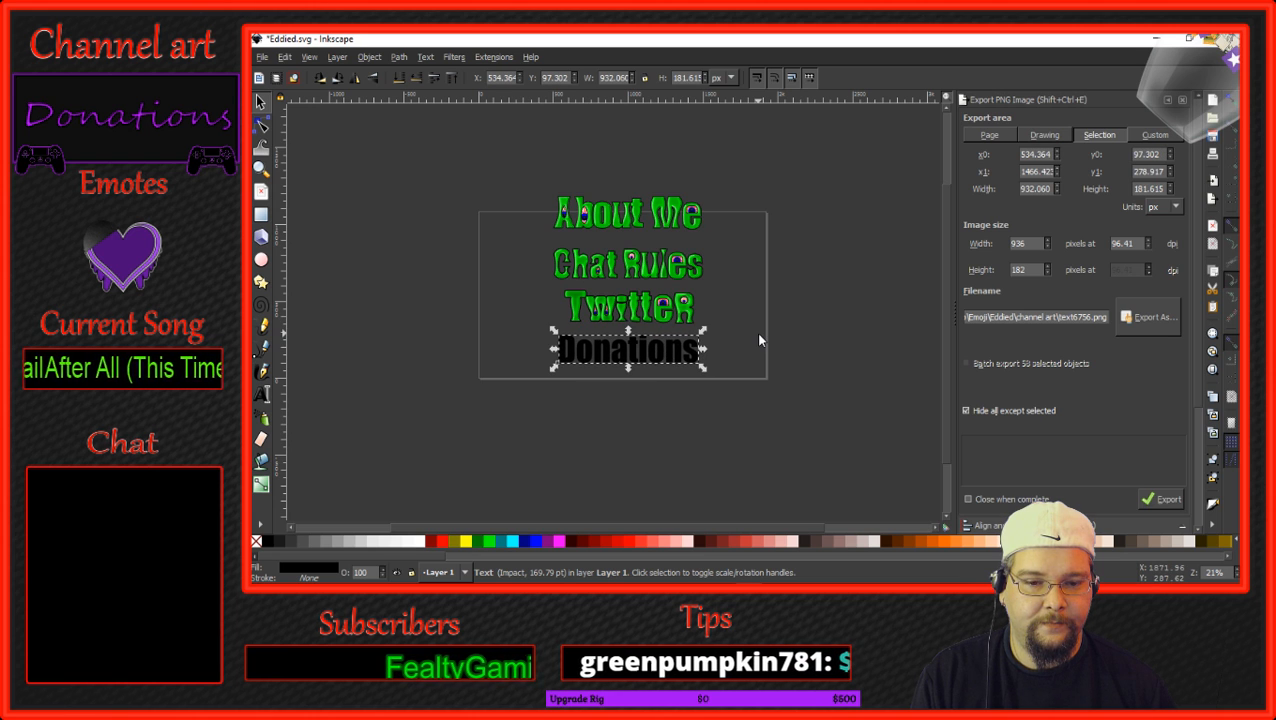
pyautogui.click(640, 389)
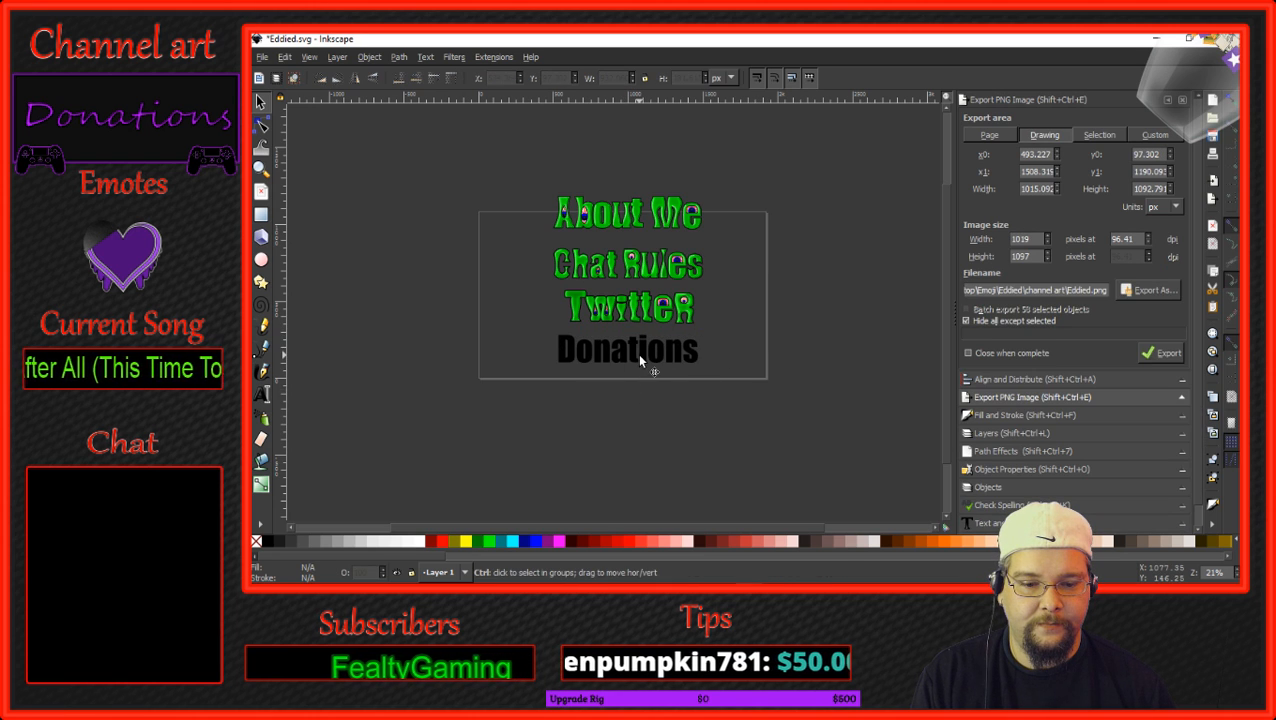
pyautogui.keyDown('ctrl'); pyautogui.scroll(1, 640, 358); pyautogui.keyUp('ctrl')
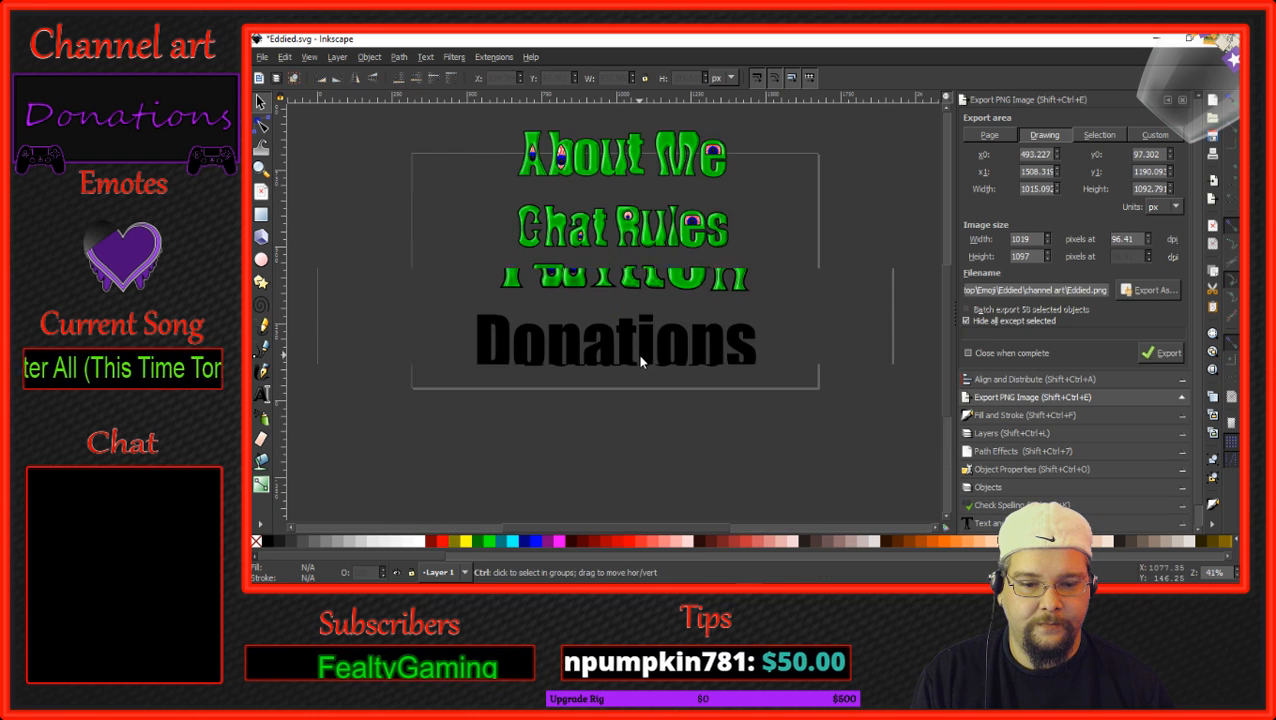
pyautogui.click(699, 352)
pyautogui.moveTo(700, 355); pyautogui.dragTo(705, 346)
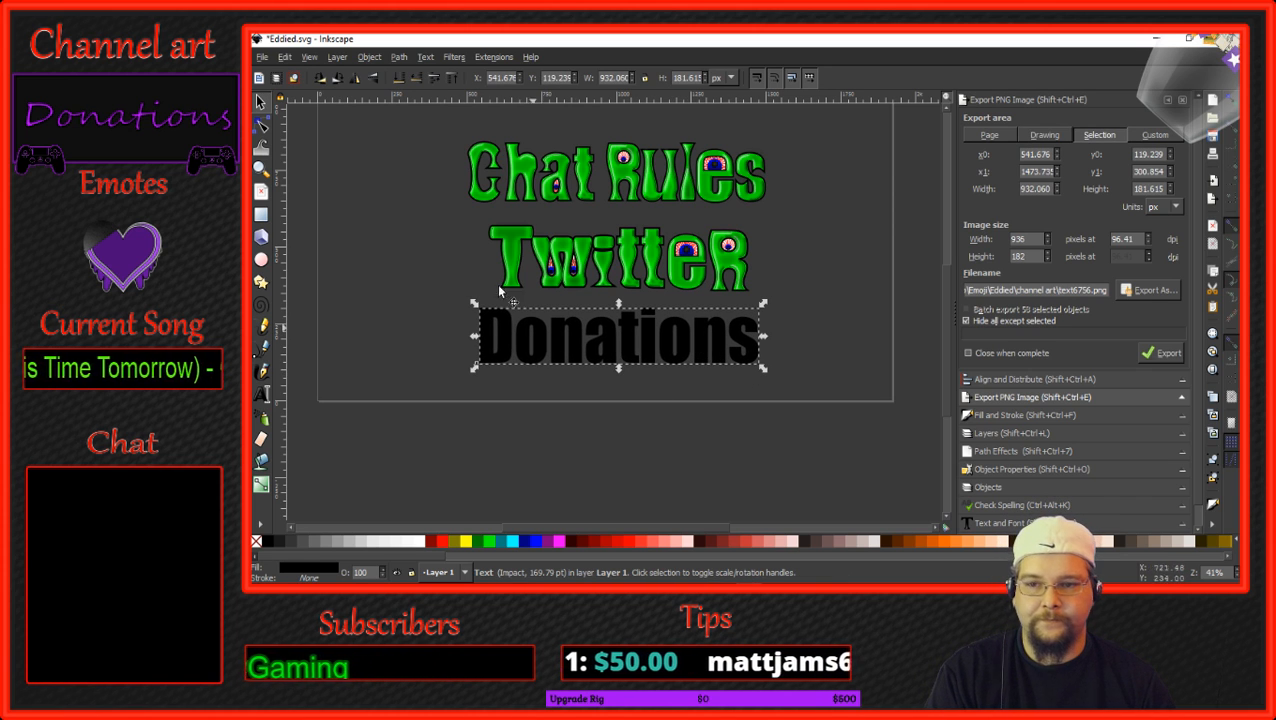
# Convert the "Donations" text to paths and ungroup it into separate letters.
pyautogui.click(398, 56)
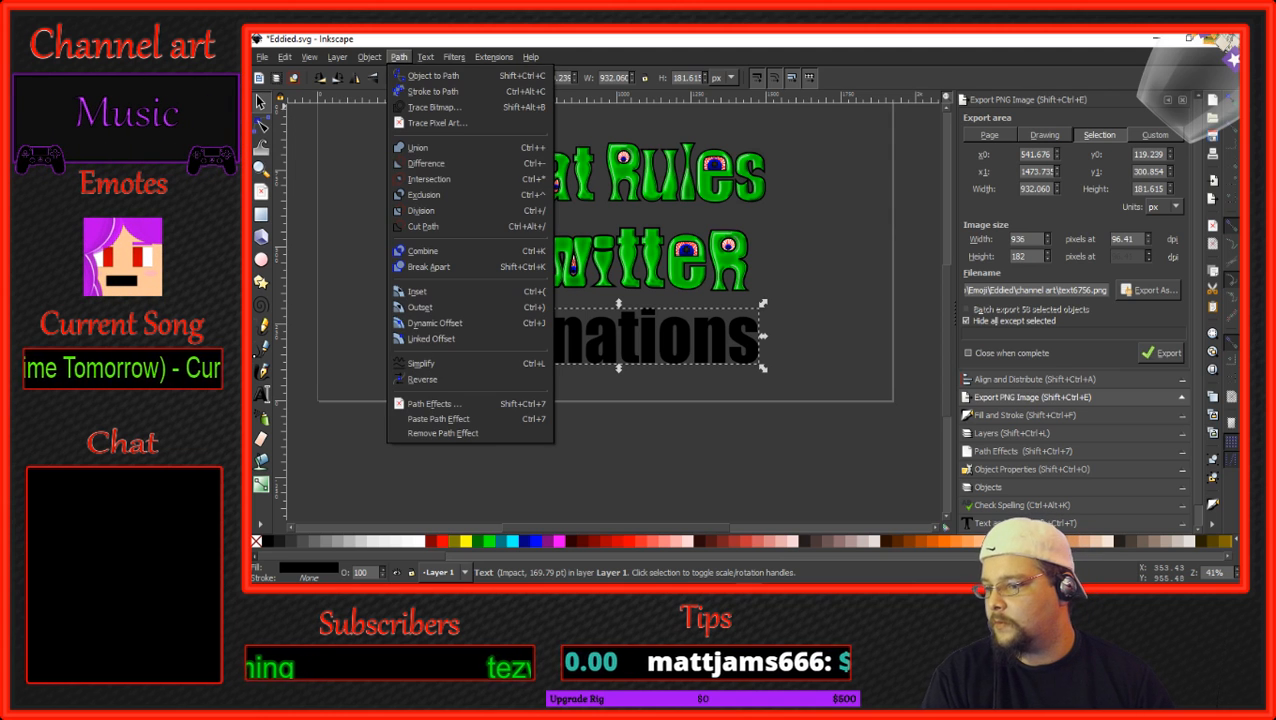
pyautogui.click(433, 76)
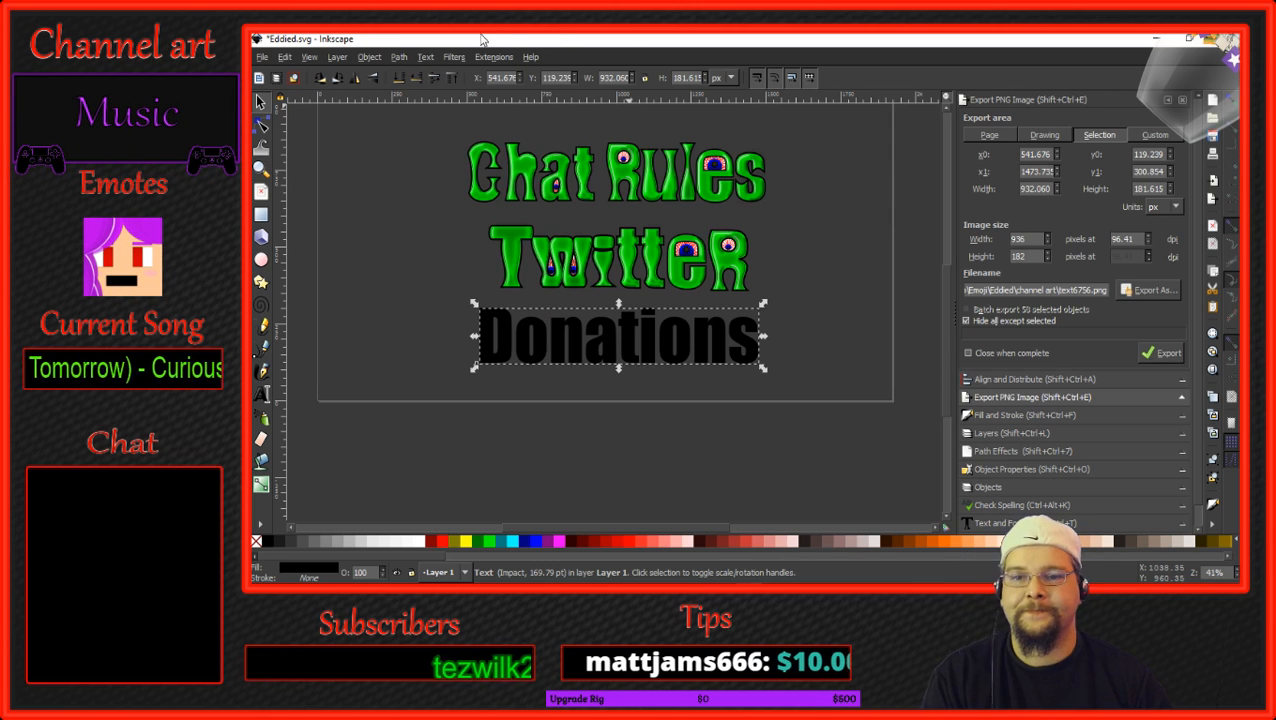
pyautogui.click(400, 57)
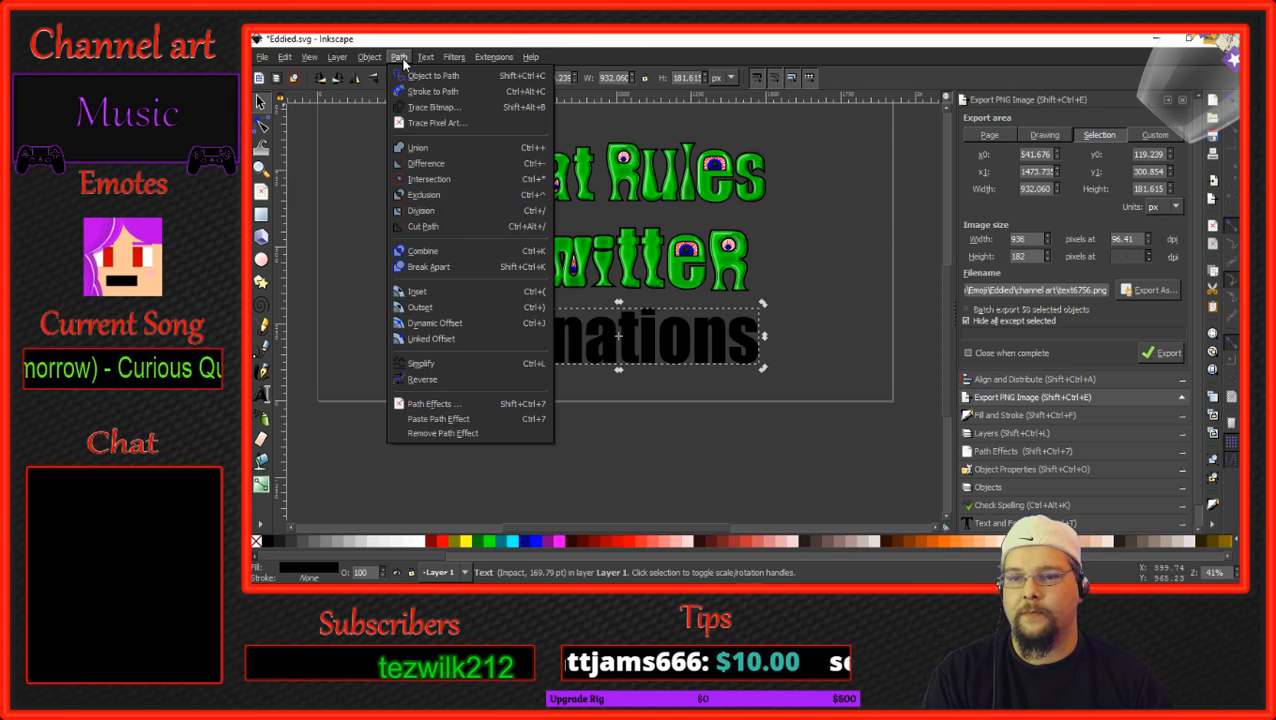
pyautogui.click(409, 76)
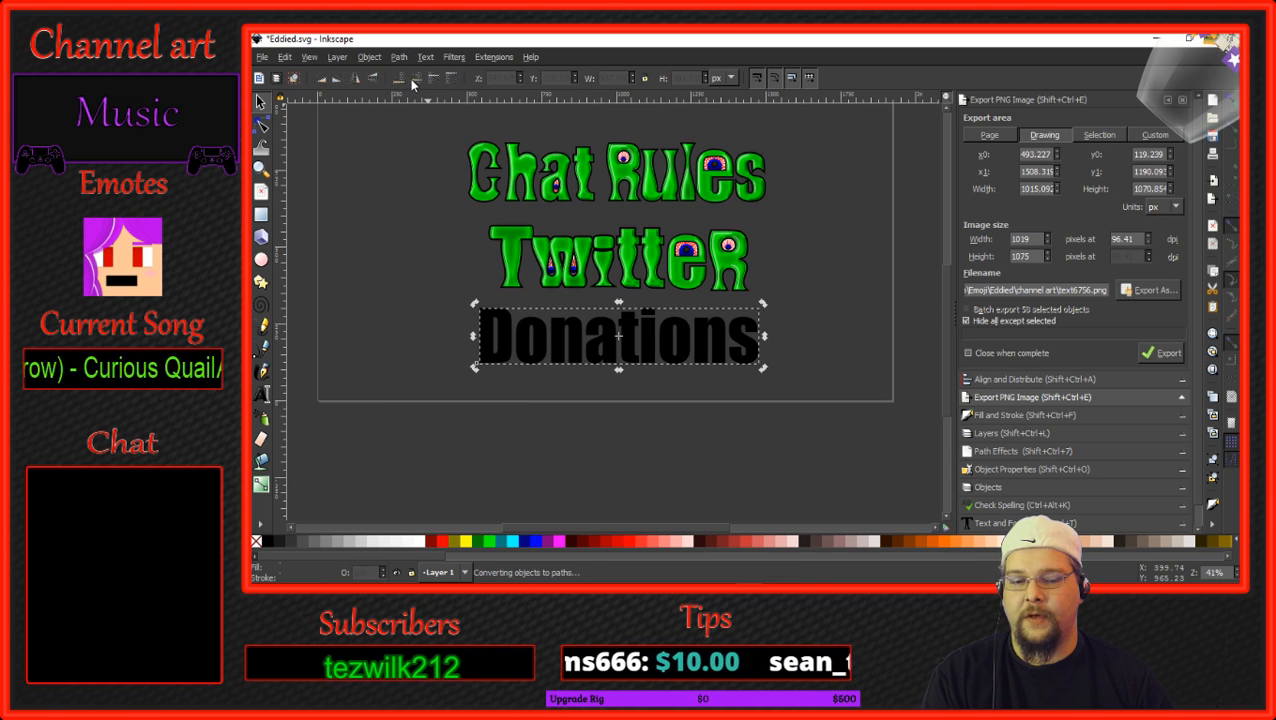
pyautogui.click(370, 57)
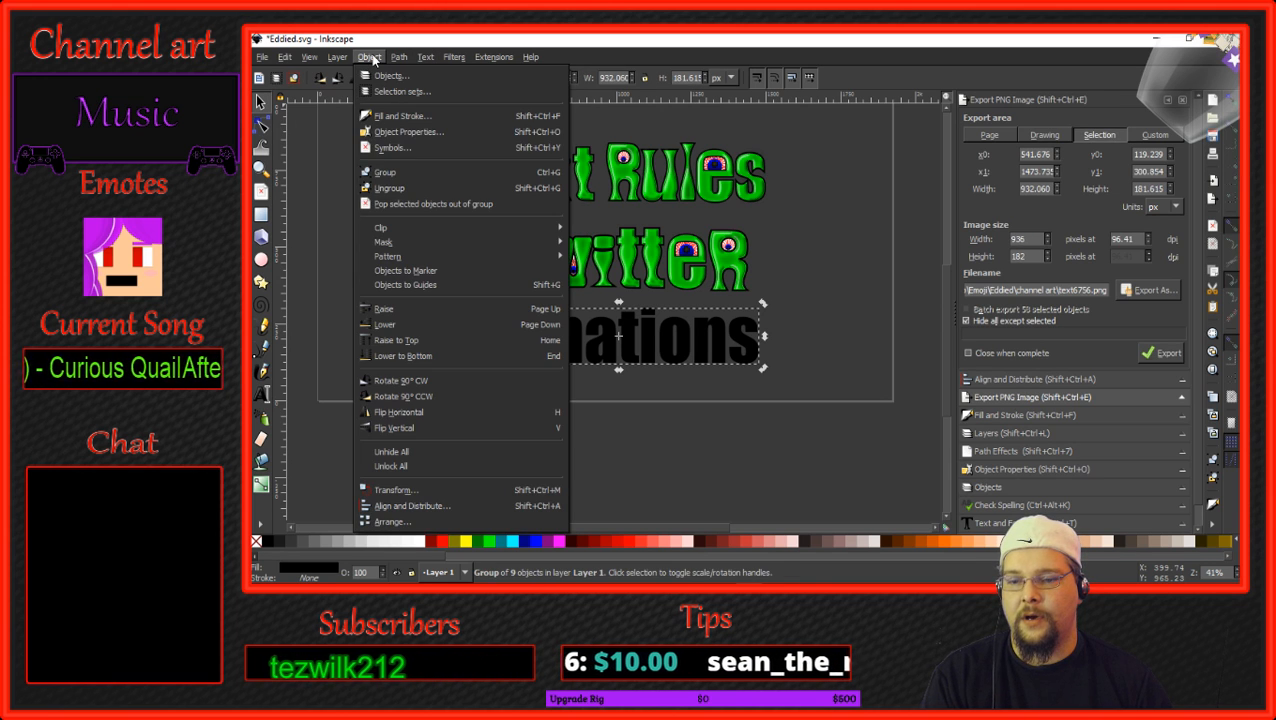
pyautogui.moveTo(446, 232)
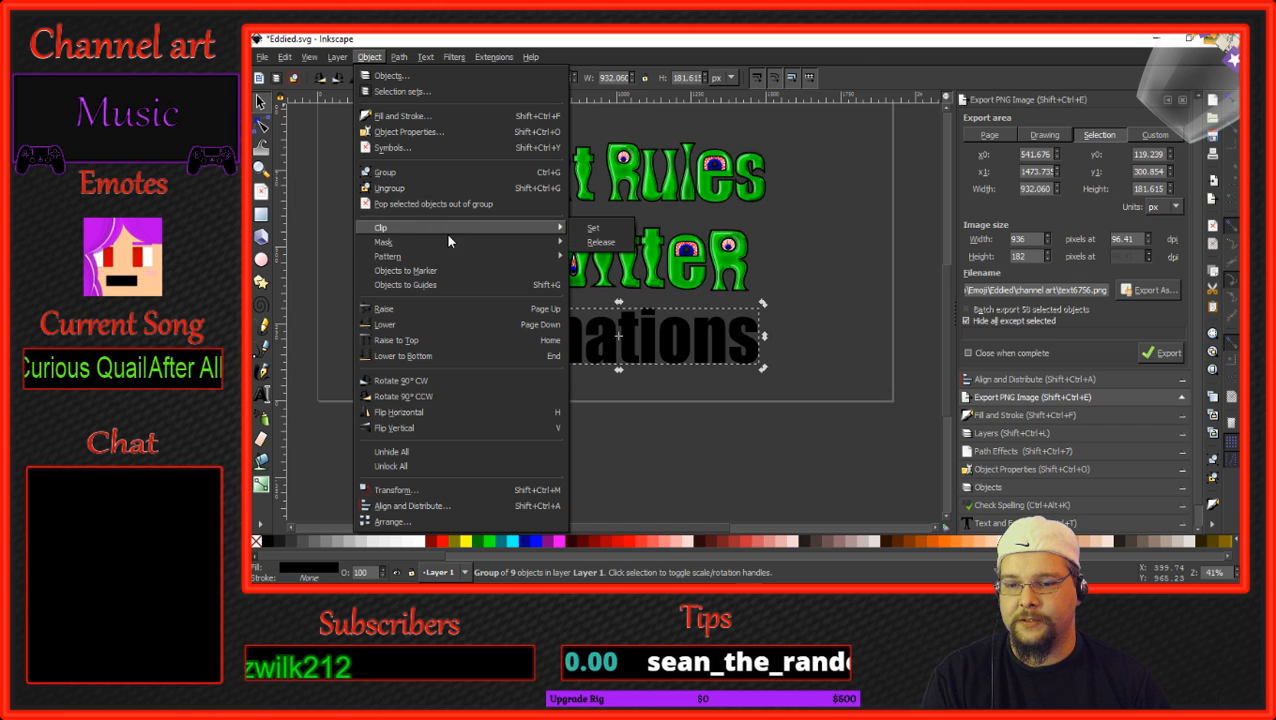
pyautogui.click(436, 188)
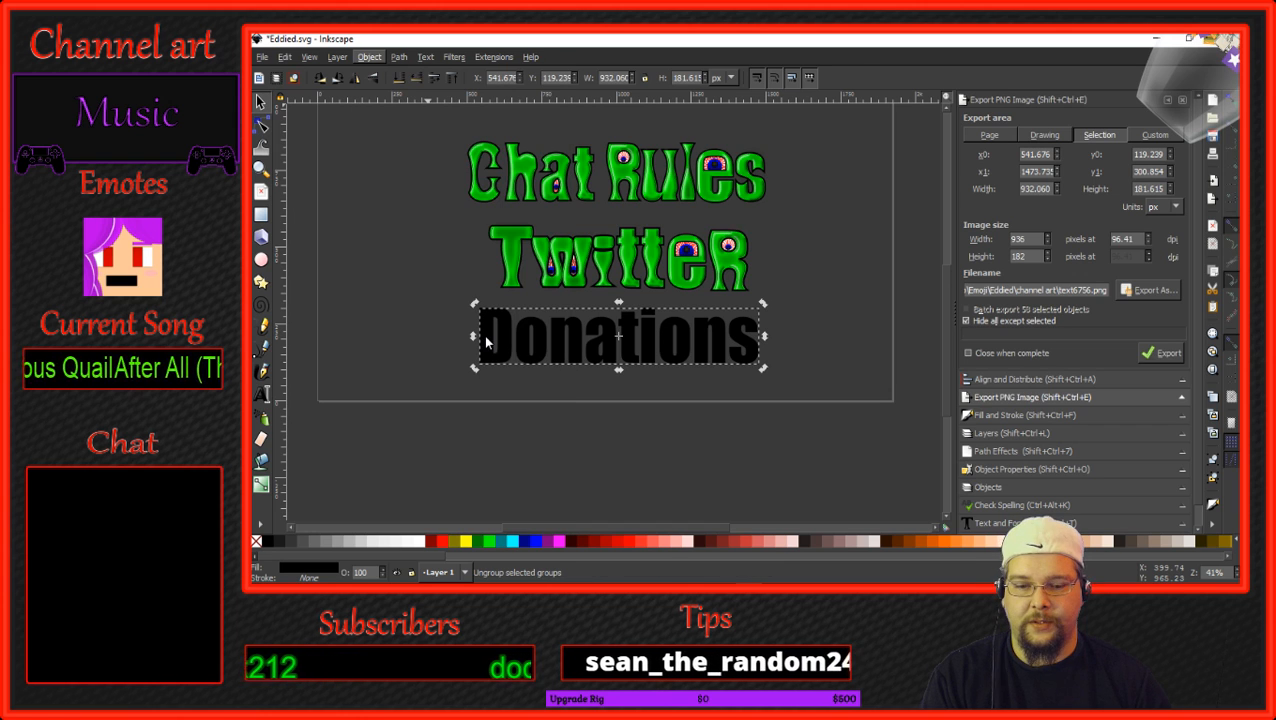
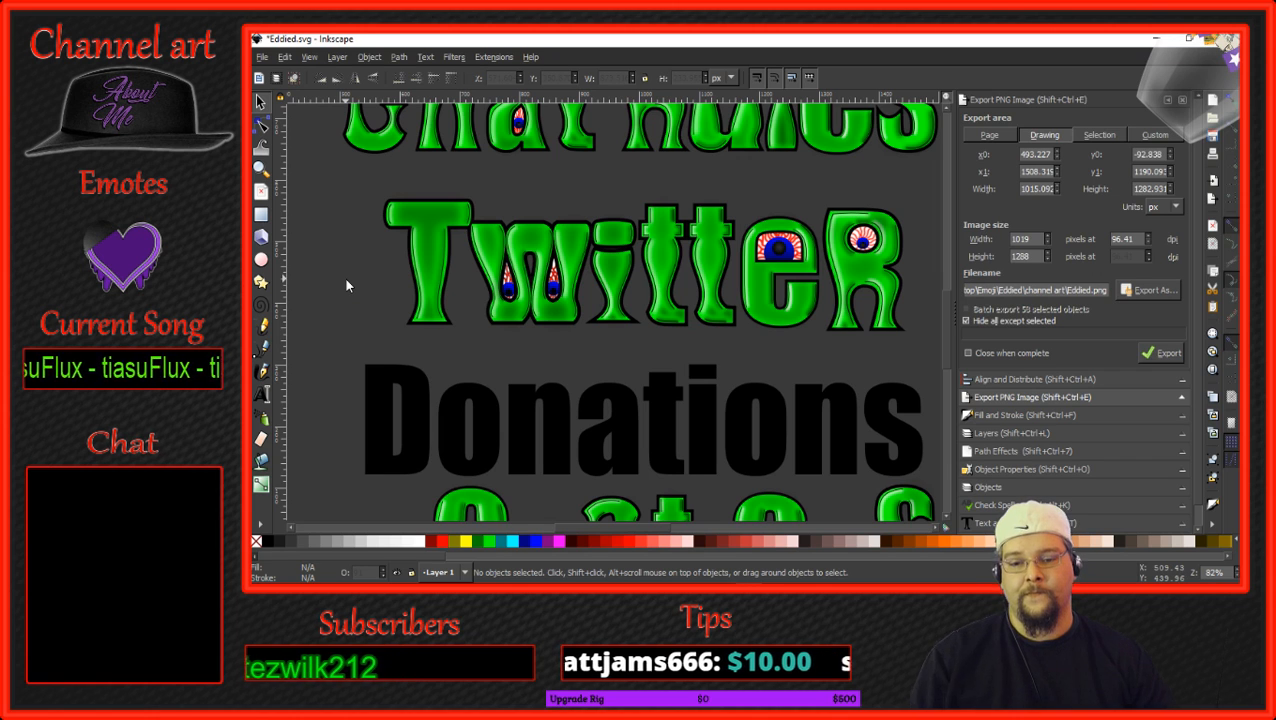
# Ungroup the "Twitter" title, select every piece of its letter "i", including the shading and outline, and group them.
pyautogui.click(427, 250)
pyautogui.click(590, 195)
pyautogui.moveTo(592, 196); pyautogui.dragTo(649, 361)
pyautogui.keyDown('ctrl'); pyautogui.scroll(2, 617, 267); pyautogui.keyUp('ctrl')
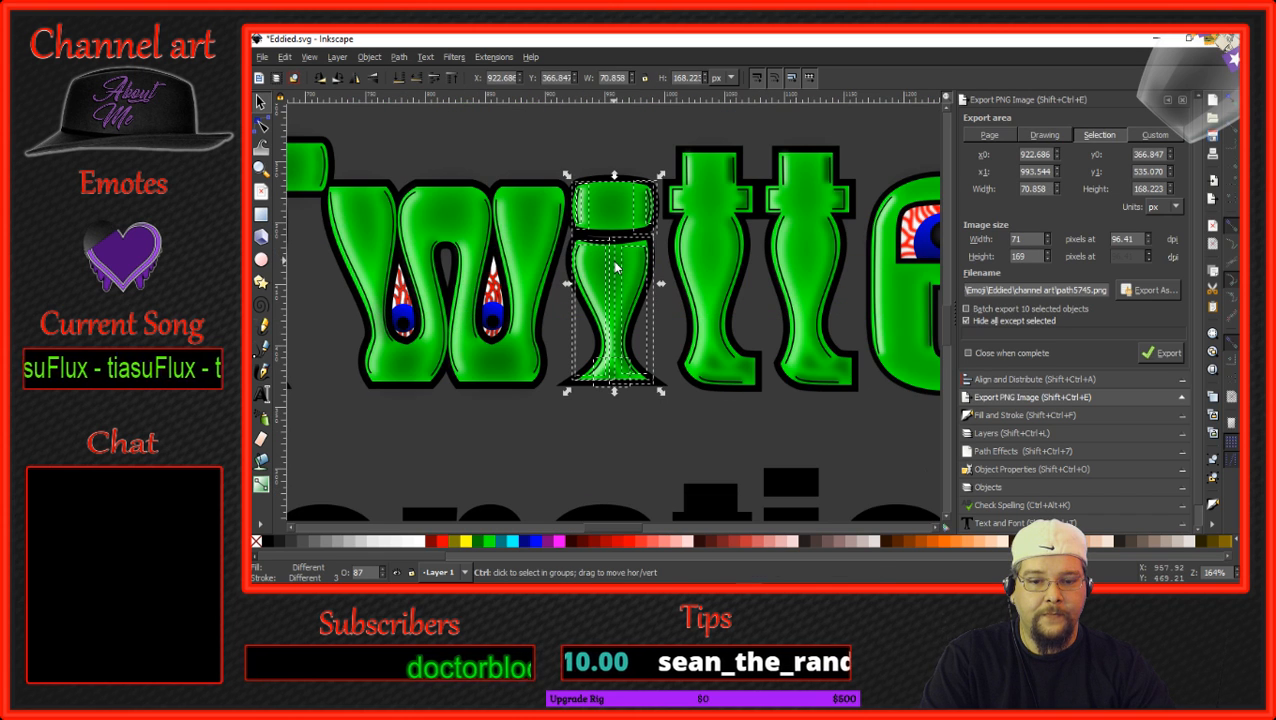
pyautogui.moveTo(556, 148); pyautogui.dragTo(669, 415)
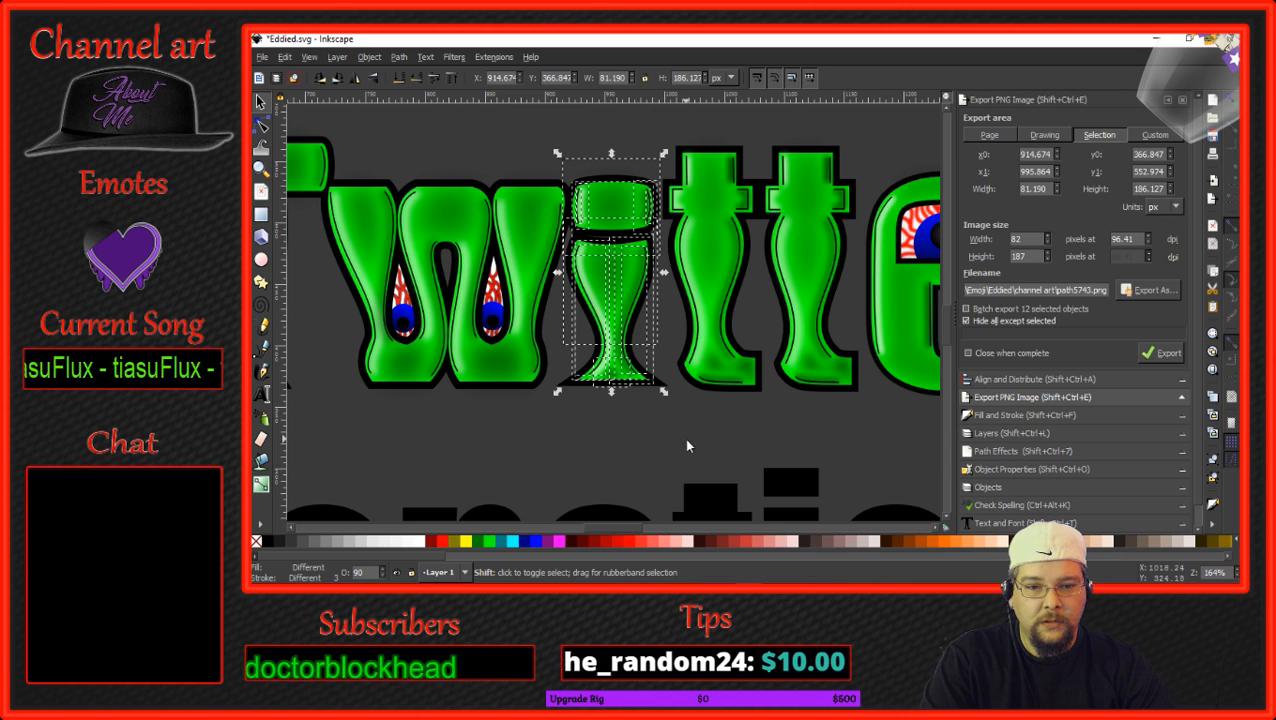
pyautogui.moveTo(685, 438); pyautogui.dragTo(578, 213)
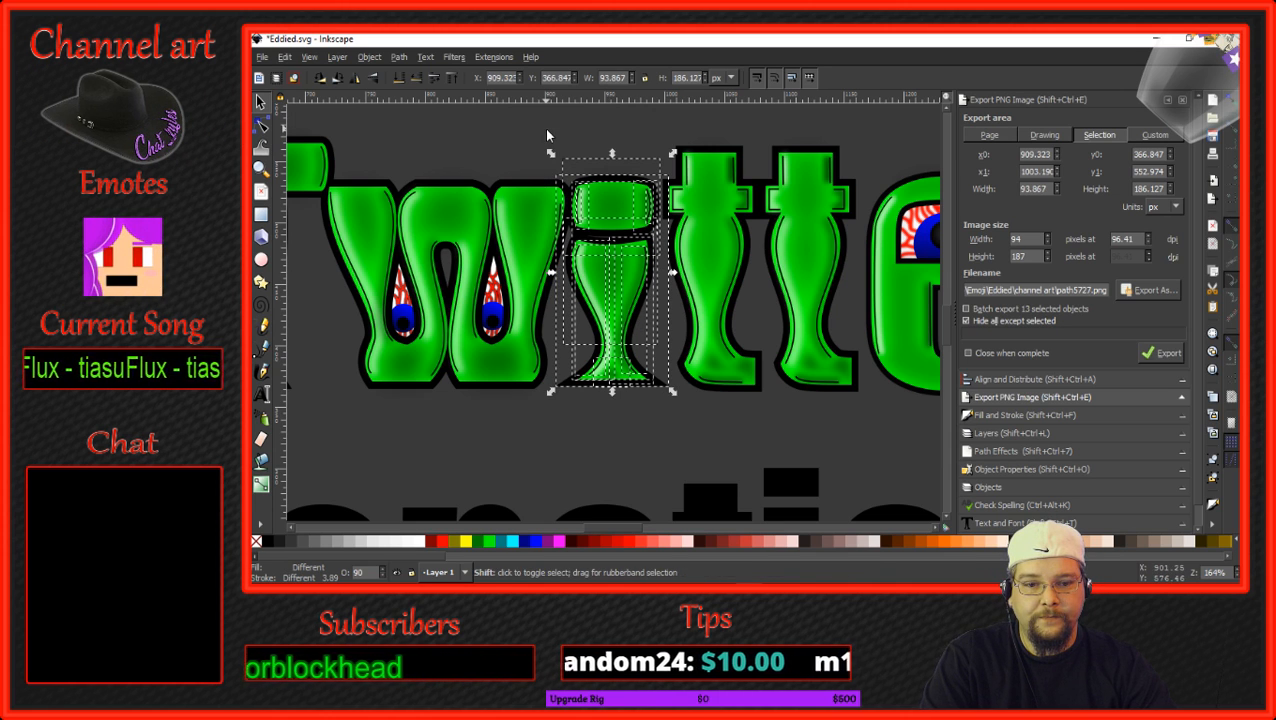
pyautogui.rightClick(600, 283)
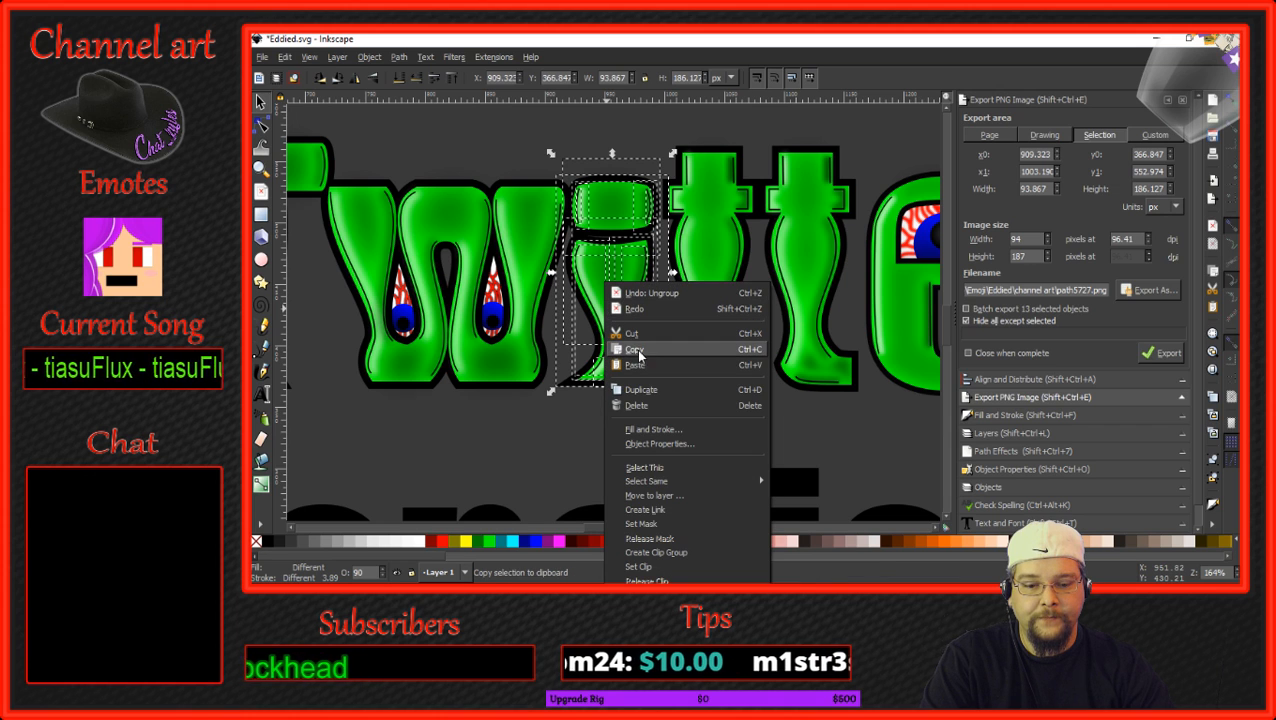
pyautogui.click(379, 59)
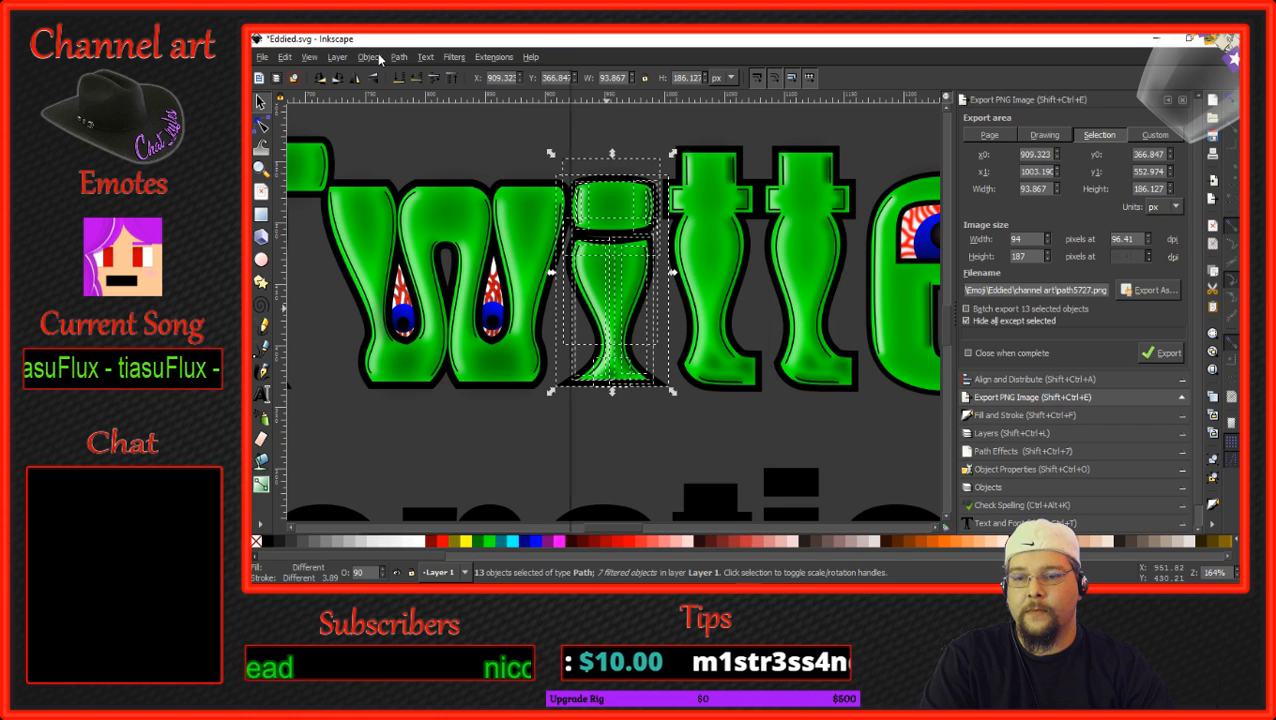
pyautogui.click(370, 57)
pyautogui.click(387, 170)
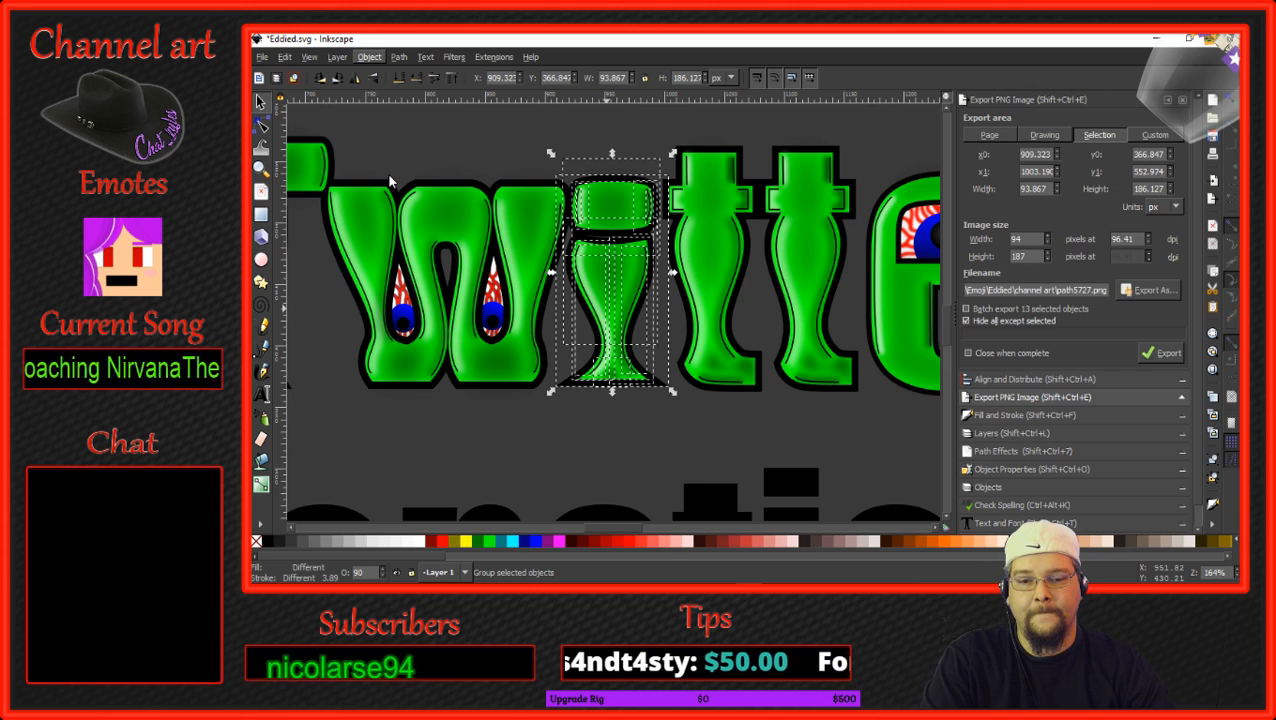
pyautogui.hotkey('ctrl', 'g')
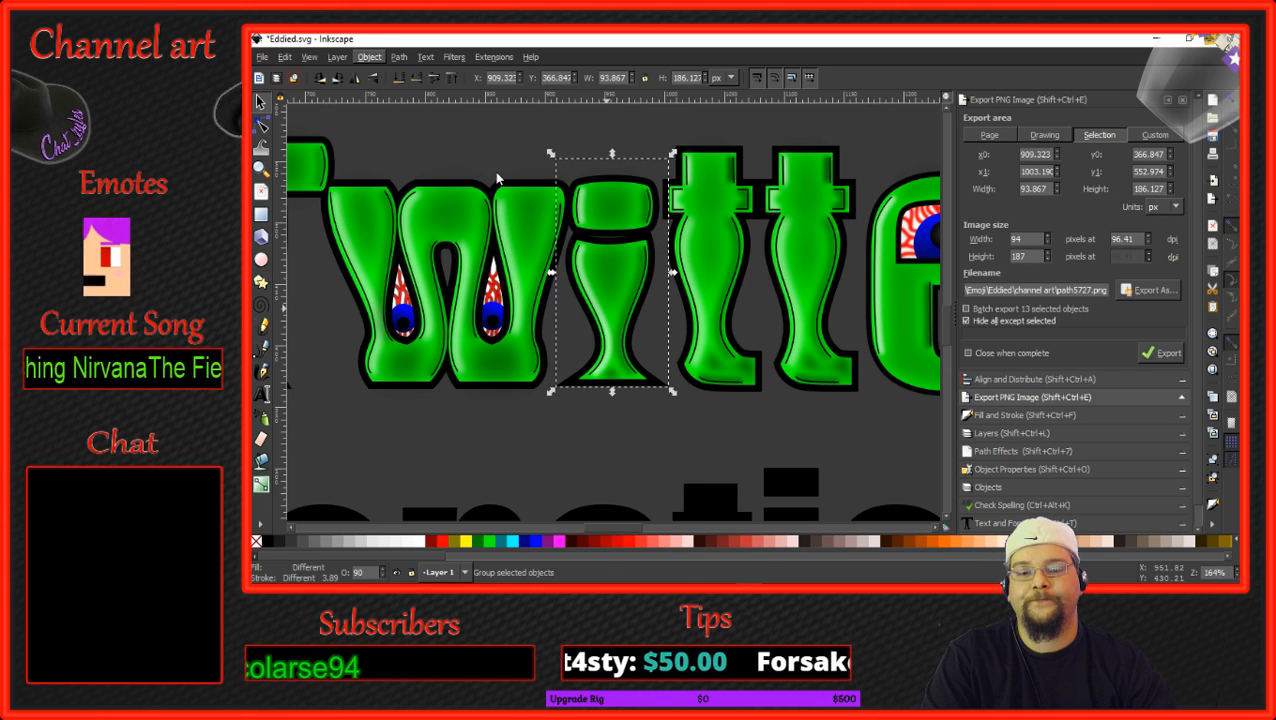
# Nudge the grouped "i" slightly toward the first "t", duplicate it and place the copy between "t" and "O" in the lowest green row.
pyautogui.moveTo(604, 282)
pyautogui.mouseDown()
pyautogui.moveTo(615, 262)
pyautogui.moveTo(610, 284)
pyautogui.mouseUp()
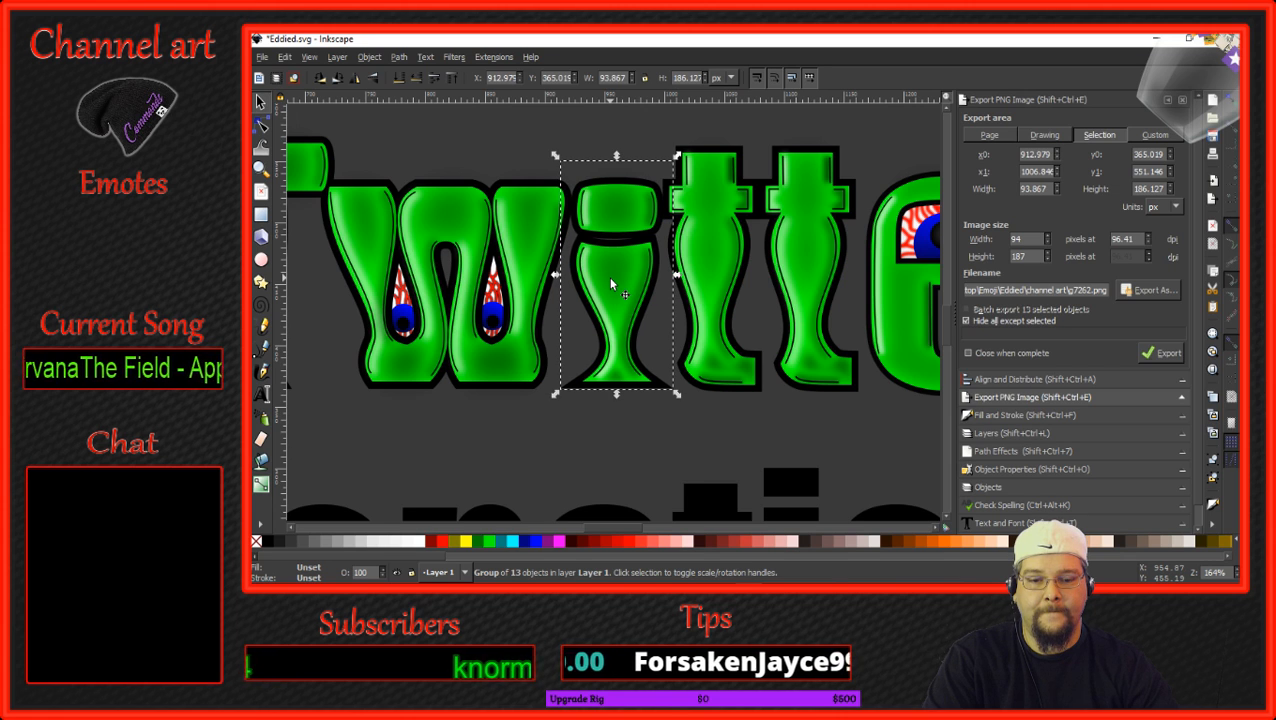
pyautogui.rightClick(610, 284)
pyautogui.click(644, 365)
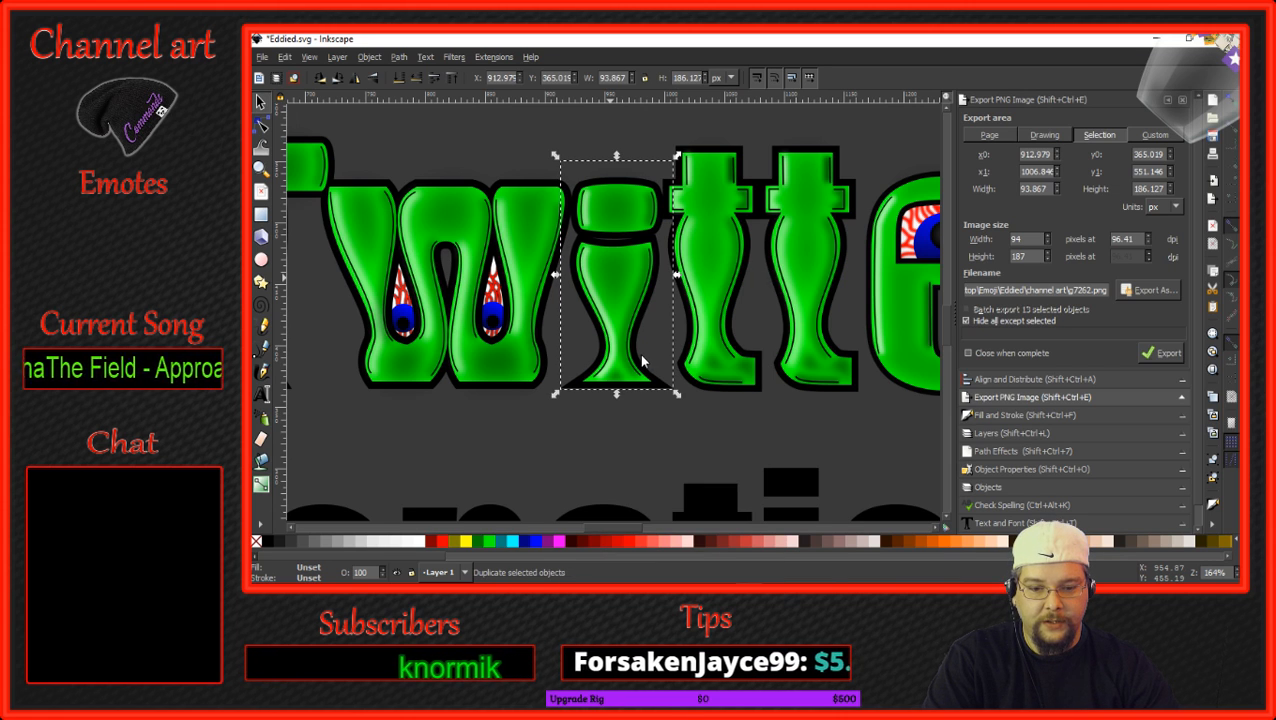
pyautogui.scroll(-5, 643, 363)
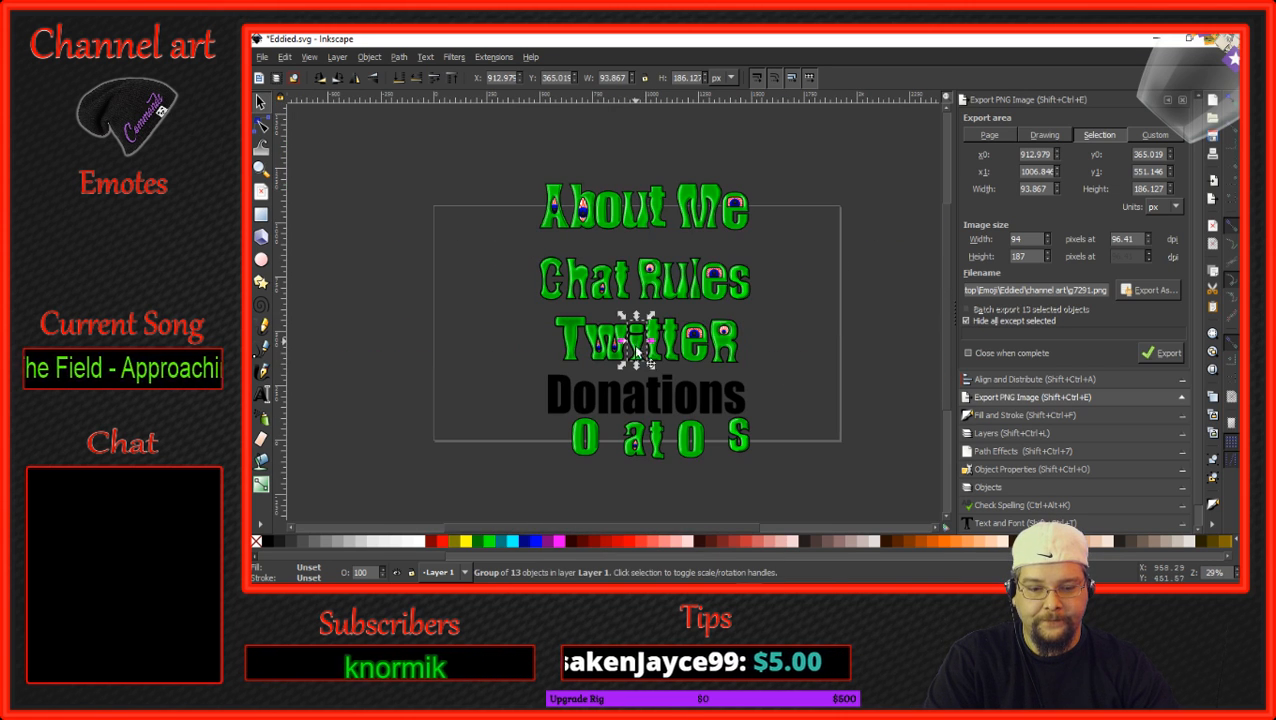
pyautogui.moveTo(636, 350); pyautogui.dragTo(671, 447)
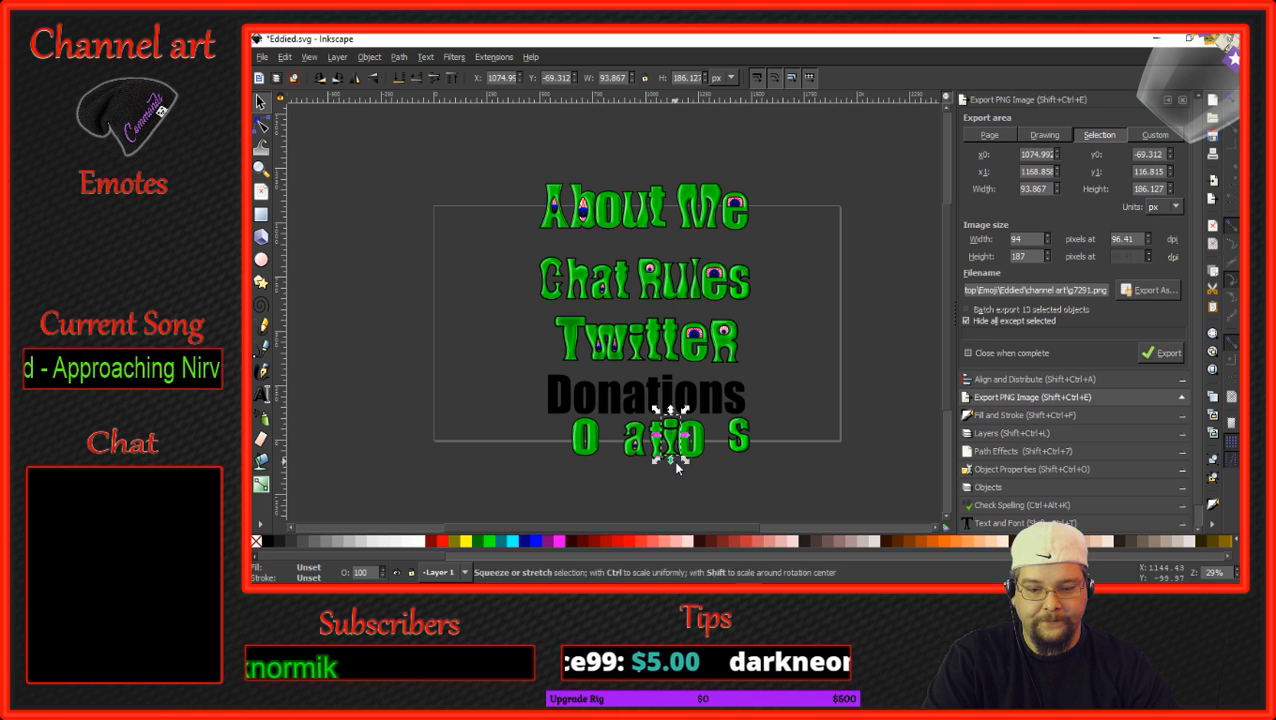
# Shift the green "t" in the lowest row slightly up and closer to the "a".
pyautogui.scroll(2, 672, 460)
pyautogui.click(637, 430)
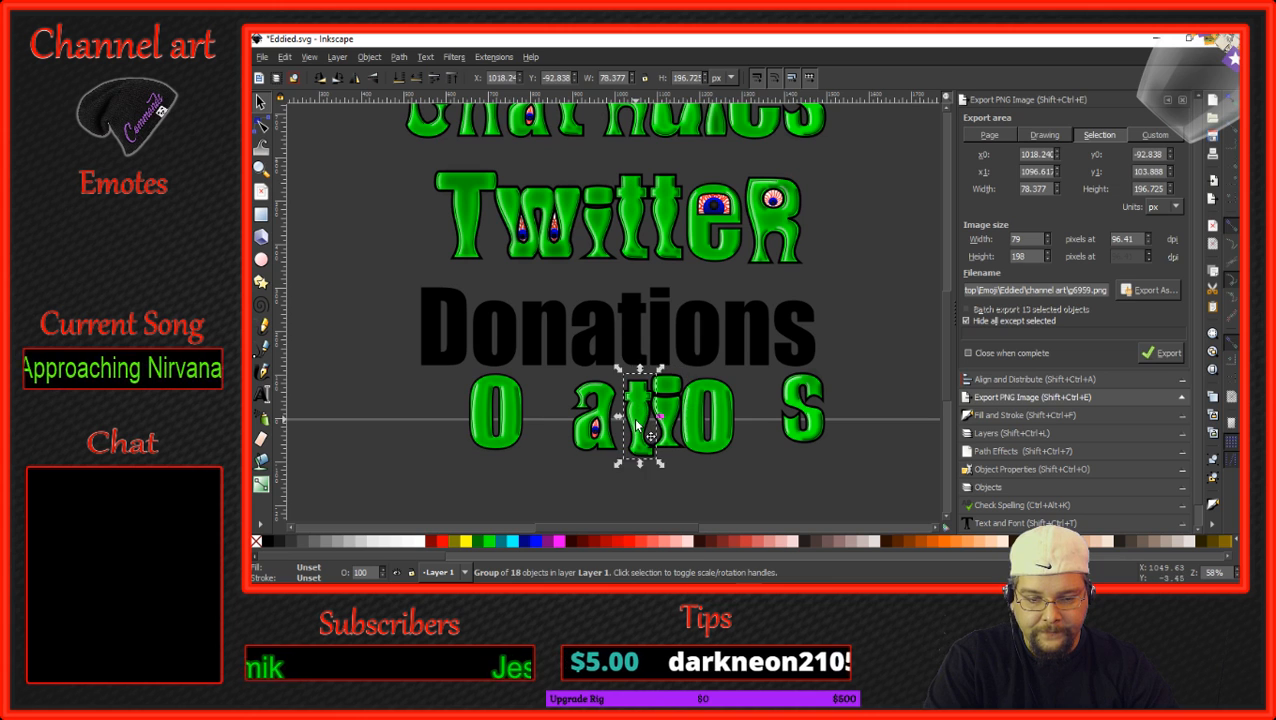
pyautogui.moveTo(637, 428); pyautogui.dragTo(631, 421)
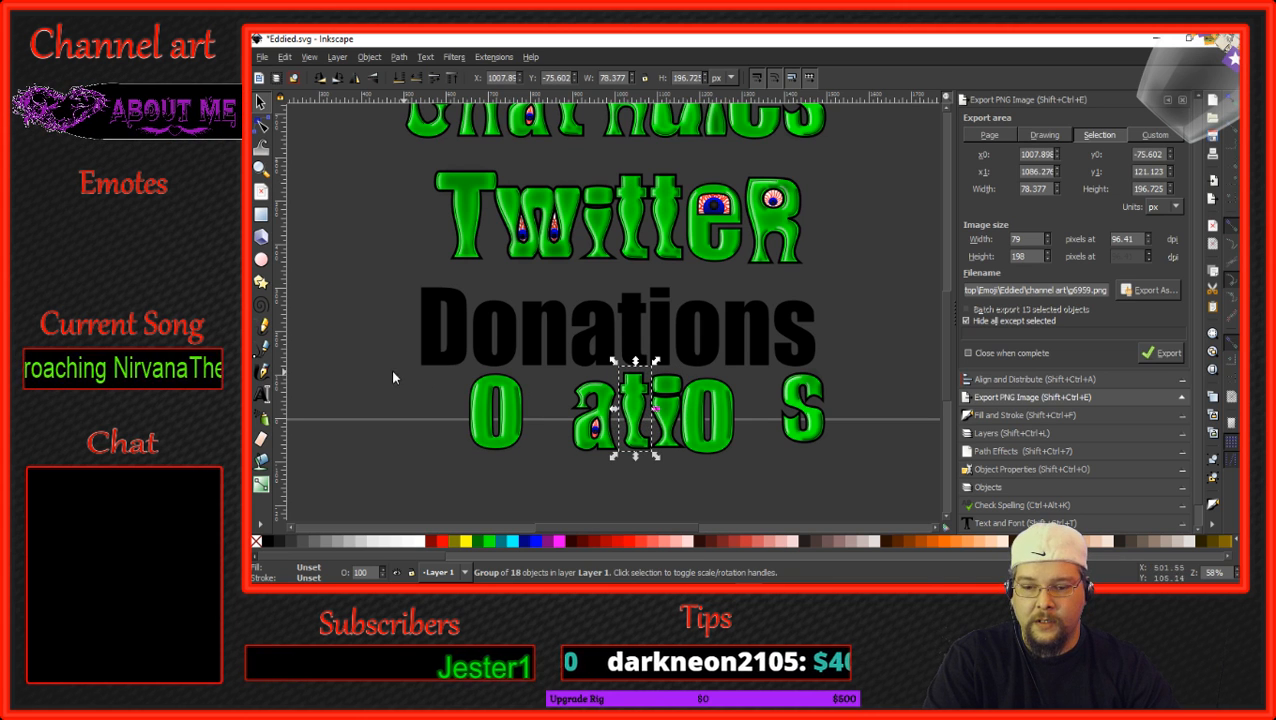
# Align the bottom edges of the six green letters below "Donations" and distribute them with equal horizontal gaps.
pyautogui.moveTo(380, 350); pyautogui.dragTo(903, 480)
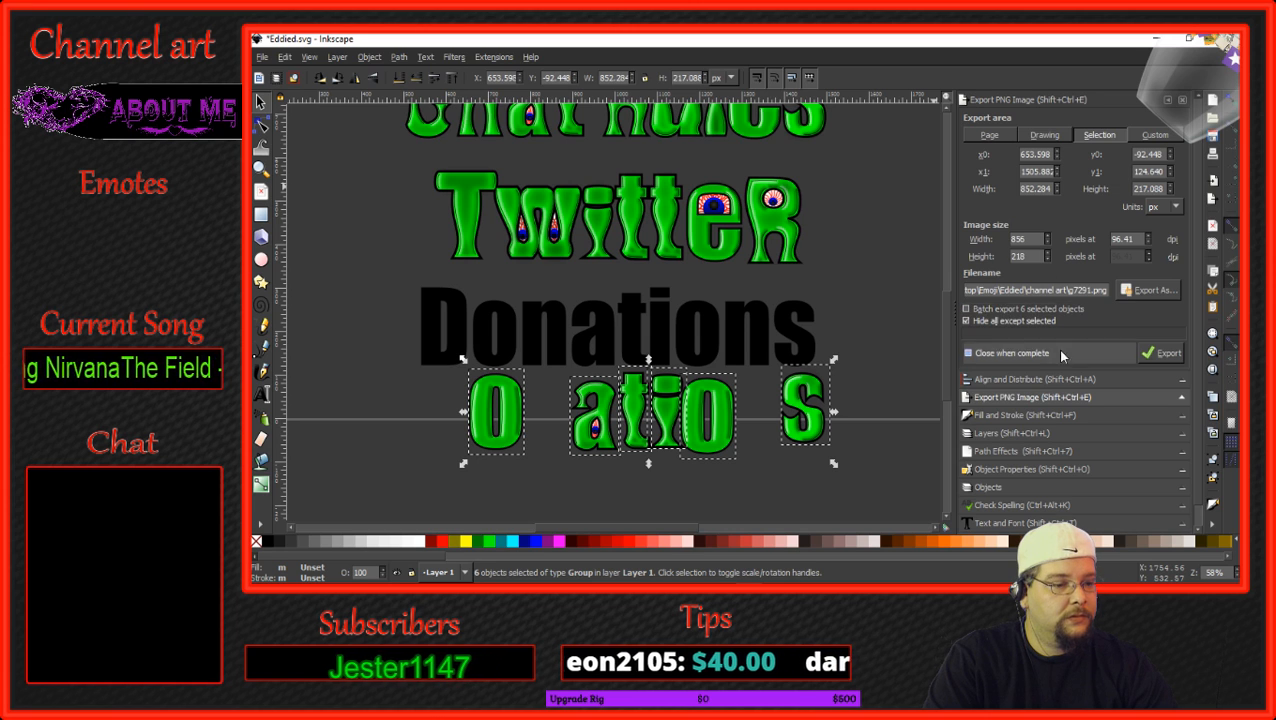
pyautogui.click(1041, 381)
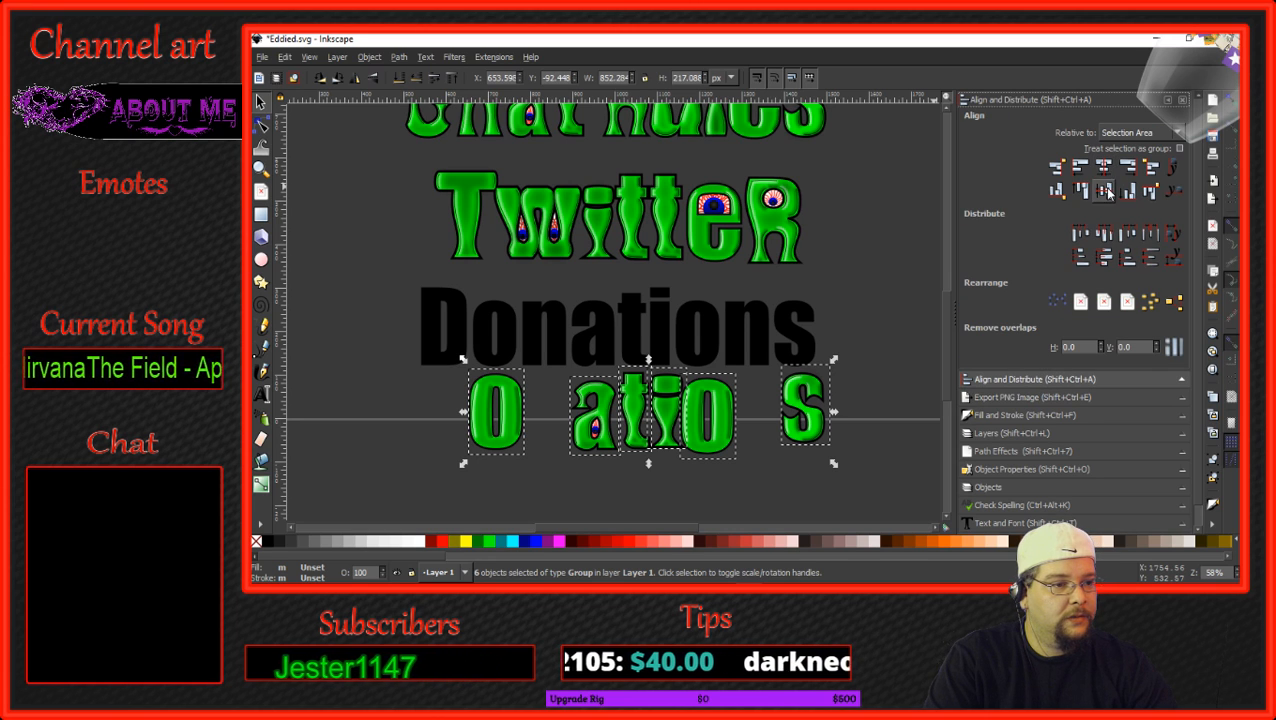
pyautogui.click(1105, 191)
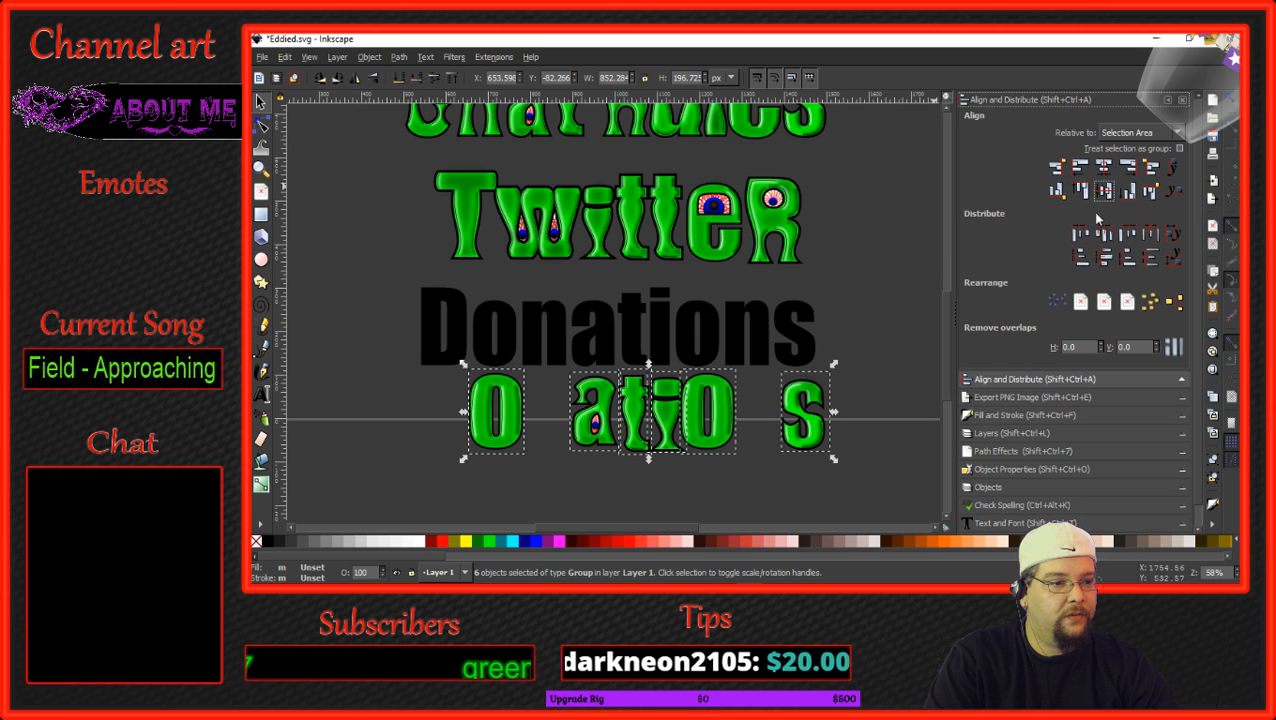
pyautogui.click(1126, 200)
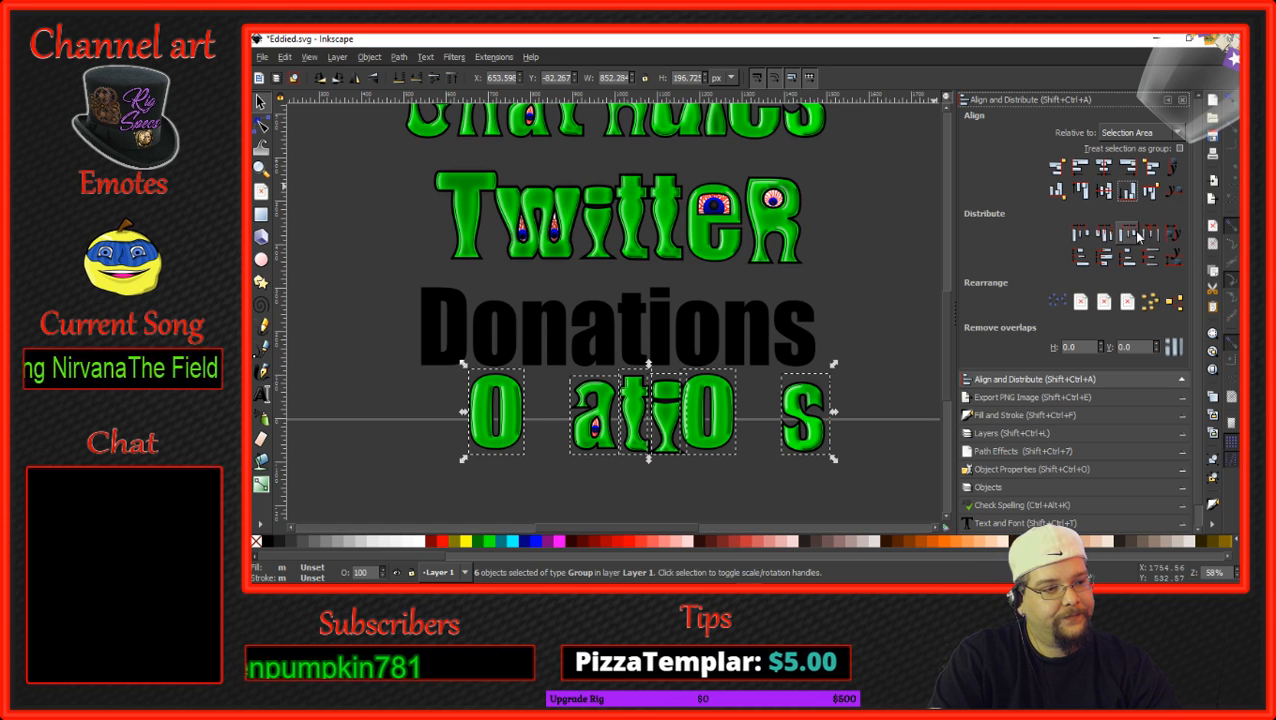
pyautogui.click(1133, 235)
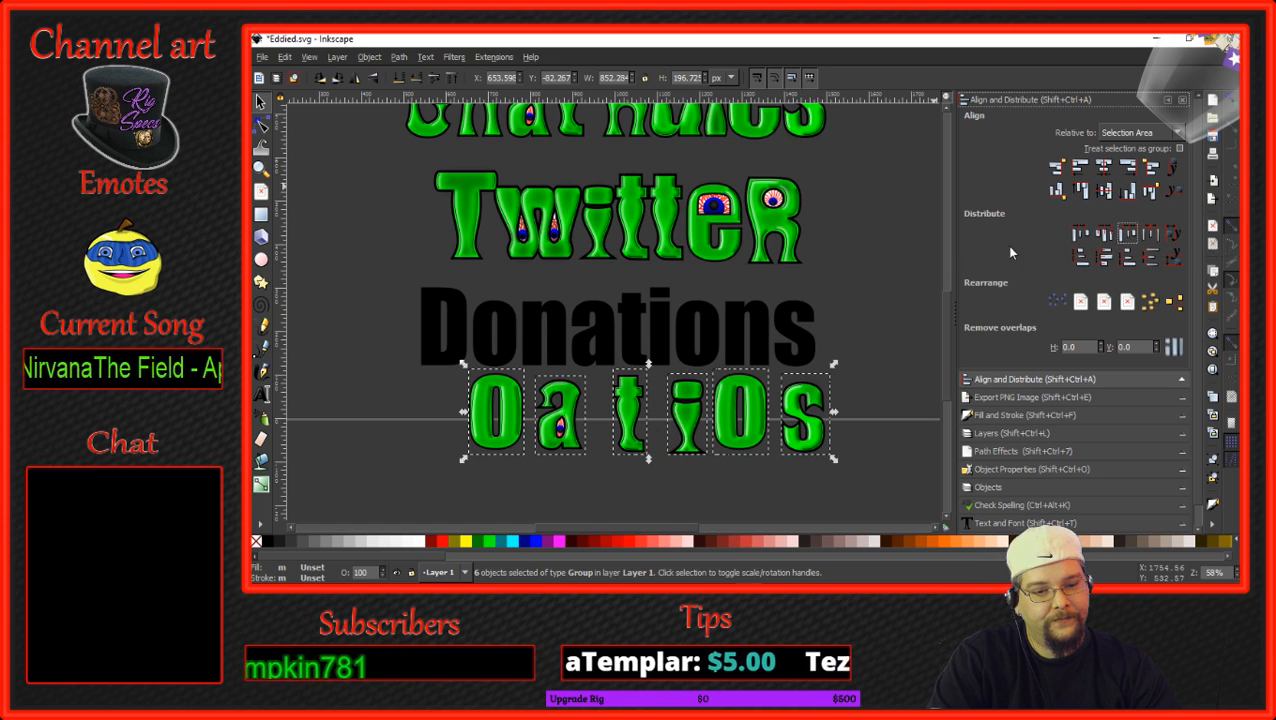
pyautogui.click(1150, 233)
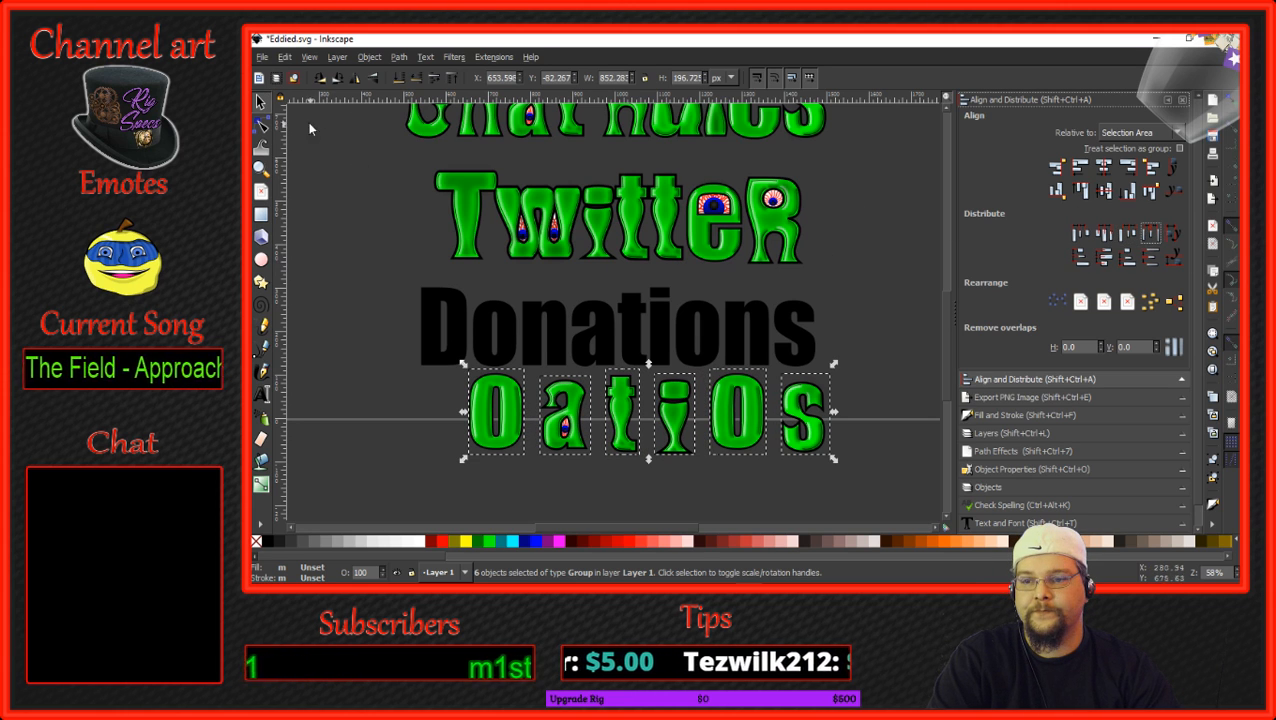
# Move the green "a" next to the "t" and the first "O" away from it, leaving a gap for the missing "n".
pyautogui.click(259, 105)
pyautogui.click(417, 411)
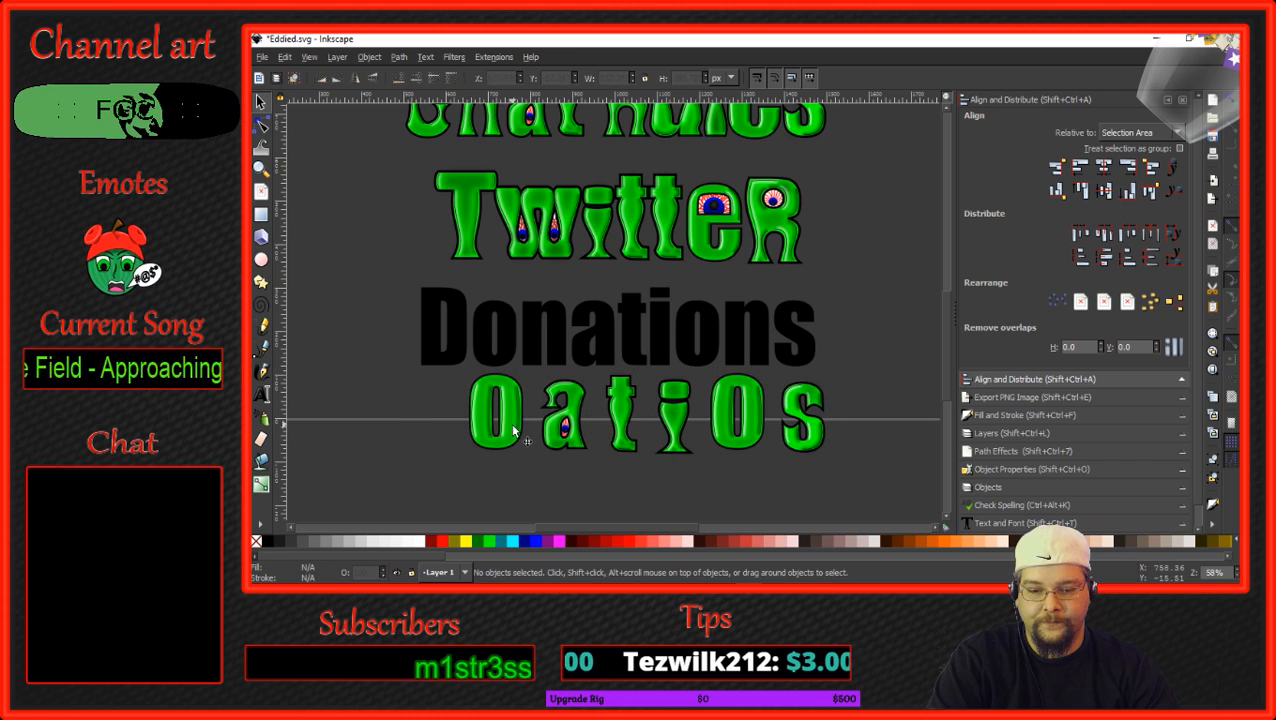
pyautogui.click(514, 430)
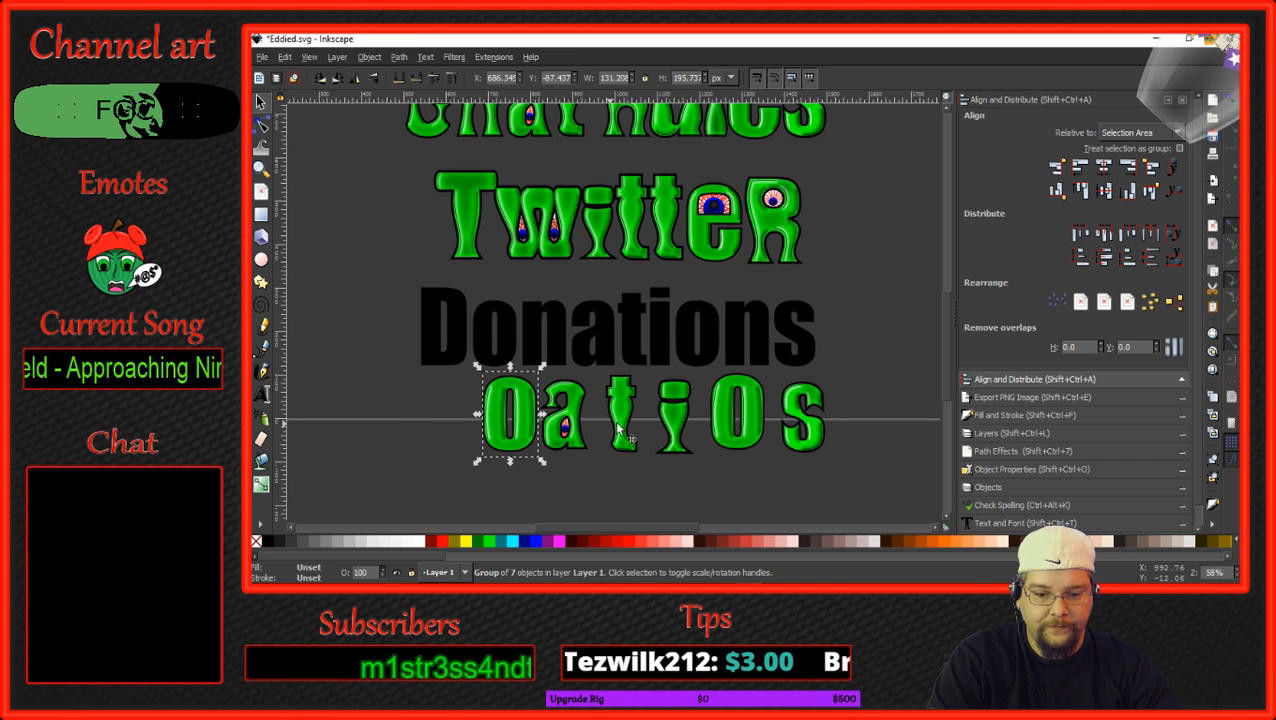
pyautogui.moveTo(628, 432); pyautogui.dragTo(602, 424)
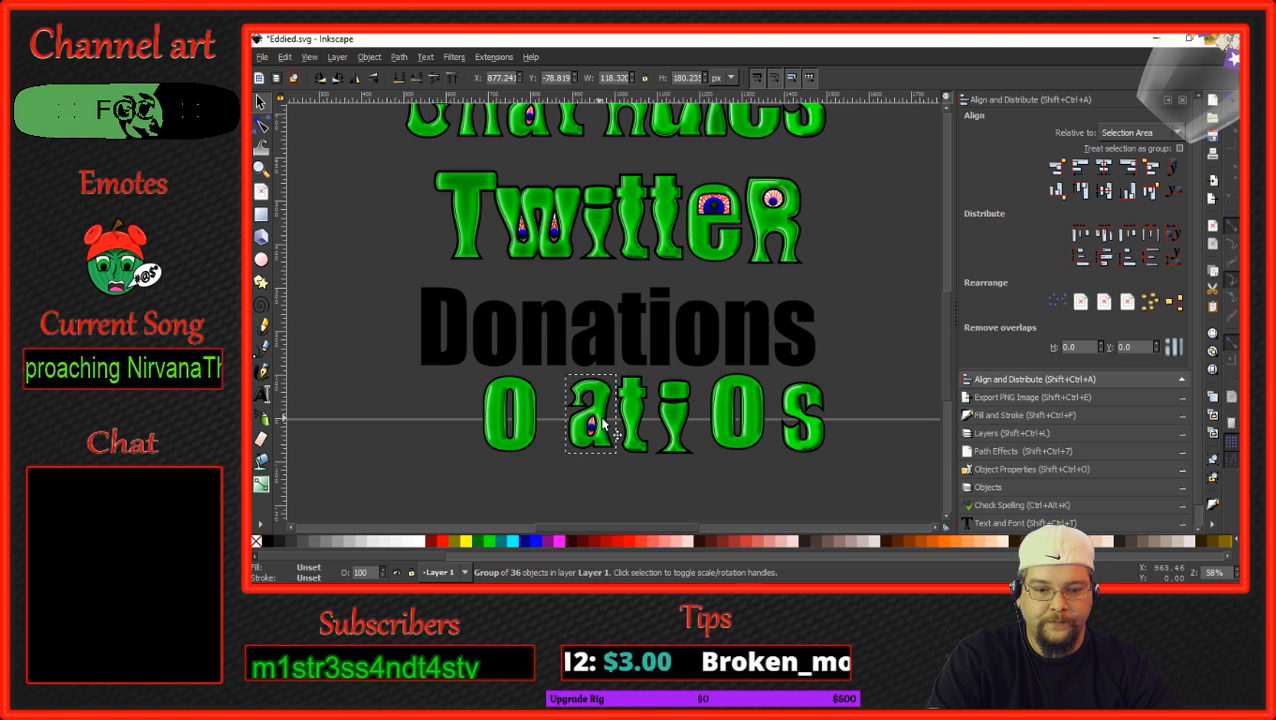
pyautogui.click(513, 413)
pyautogui.moveTo(512, 408); pyautogui.dragTo(502, 407)
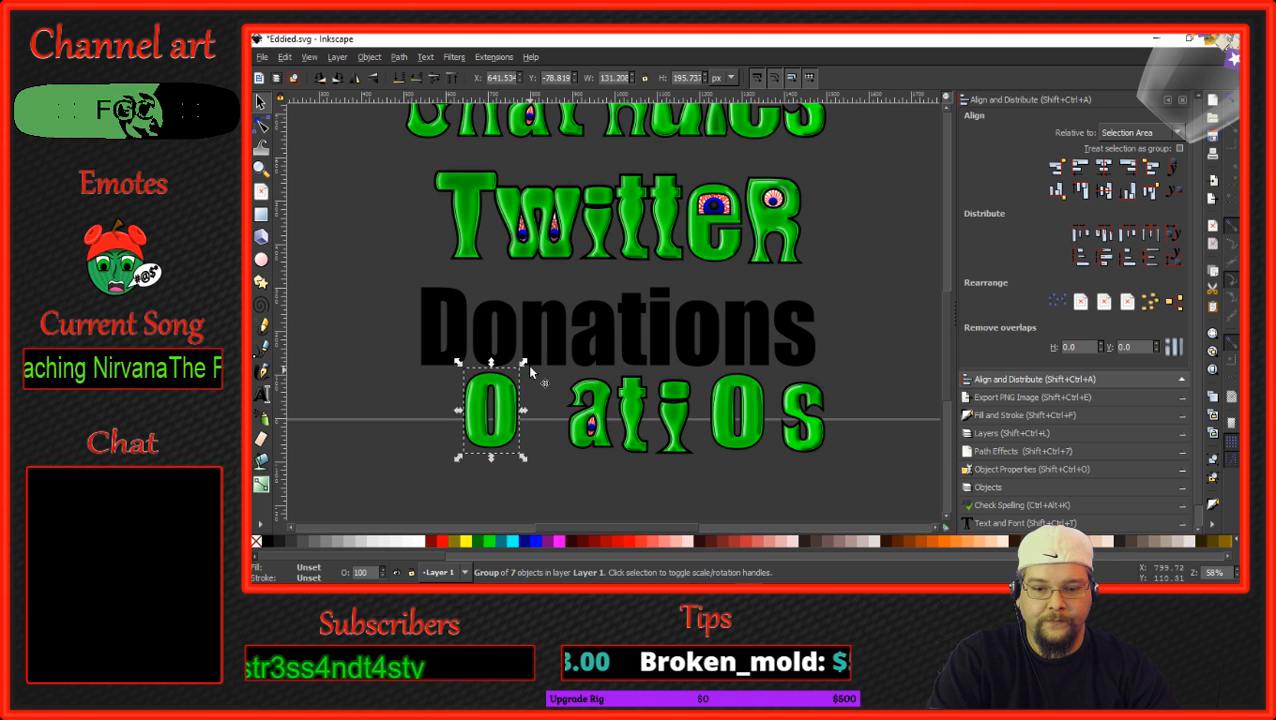
# Fill the "D" and the first "n" of the black "Donations" text with green.
pyautogui.click(531, 338)
pyautogui.scroll(1, 537, 335)
pyautogui.scroll(2, 536, 333)
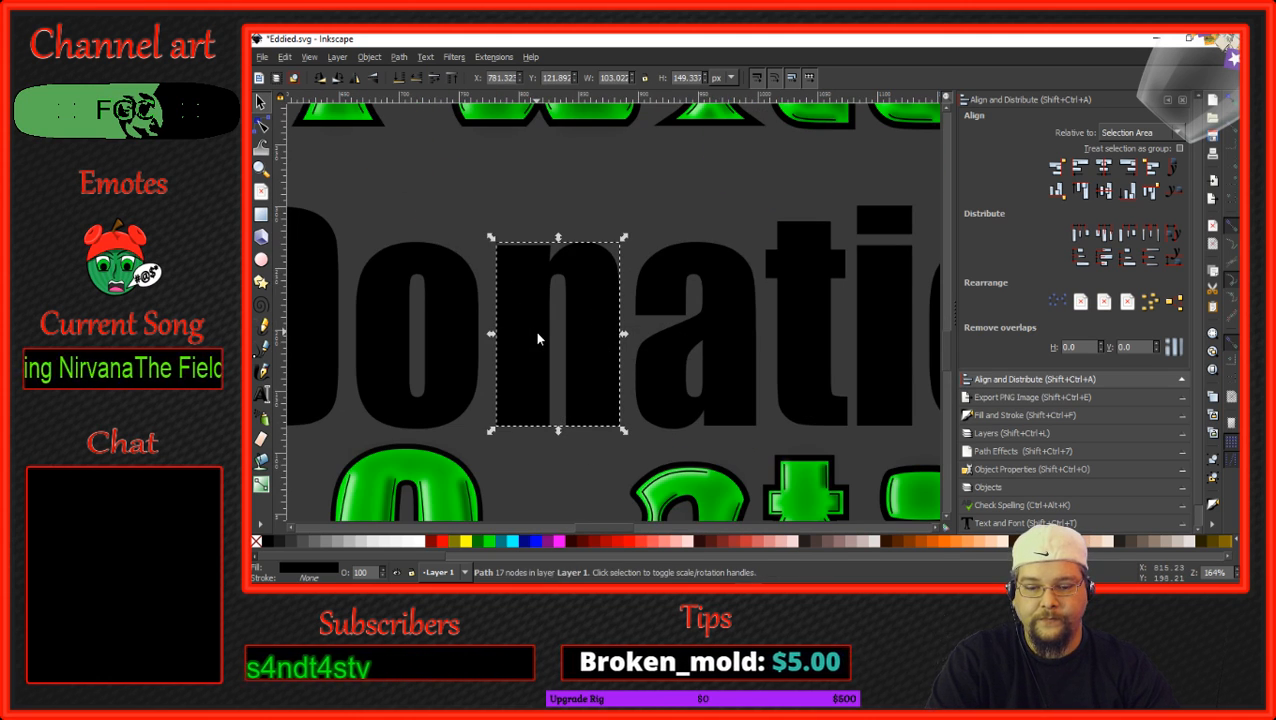
pyautogui.scroll(-2, 535, 332)
pyautogui.moveTo(464, 323); pyautogui.dragTo(622, 336)
pyautogui.keyDown('shift'); pyautogui.click(566, 340); pyautogui.keyUp('shift')
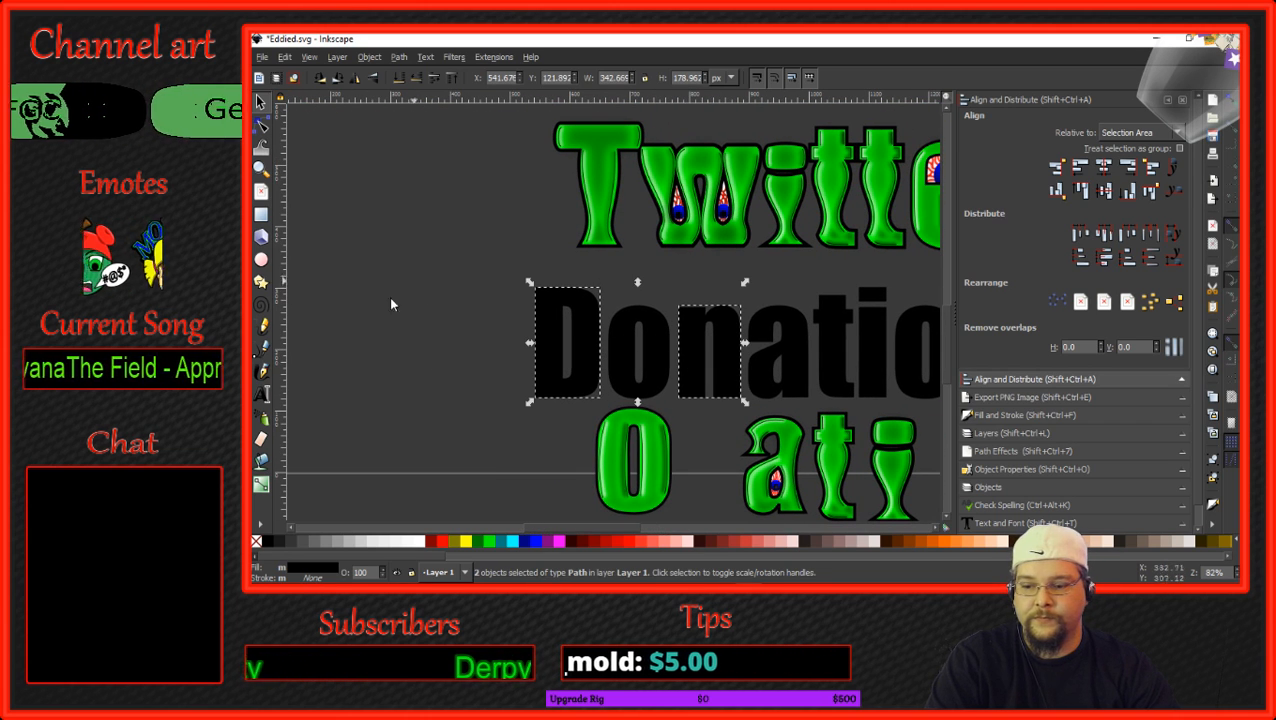
pyautogui.click(489, 541)
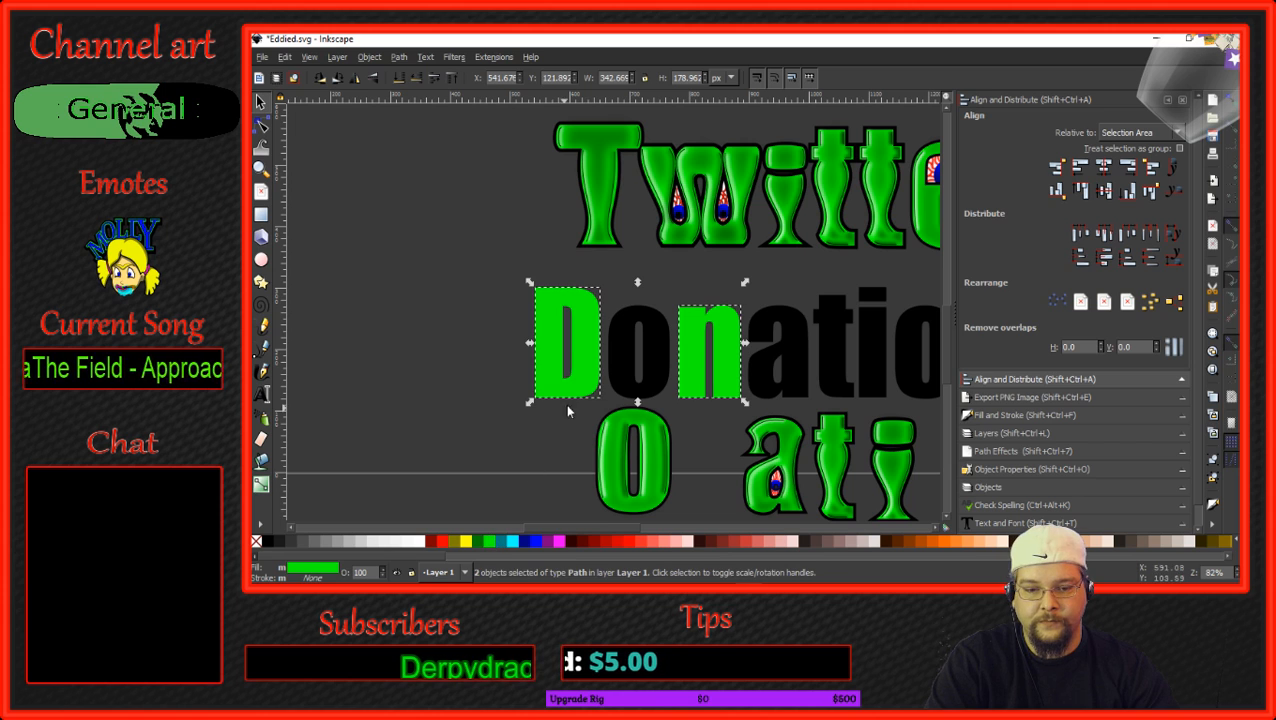
# Delete the remaining black letters "o", "a", "t", "i", "o", "n" and "s" of "Donations".
pyautogui.click(645, 354)
pyautogui.keyDown('shift'); pyautogui.click(810, 365); pyautogui.keyUp('shift')
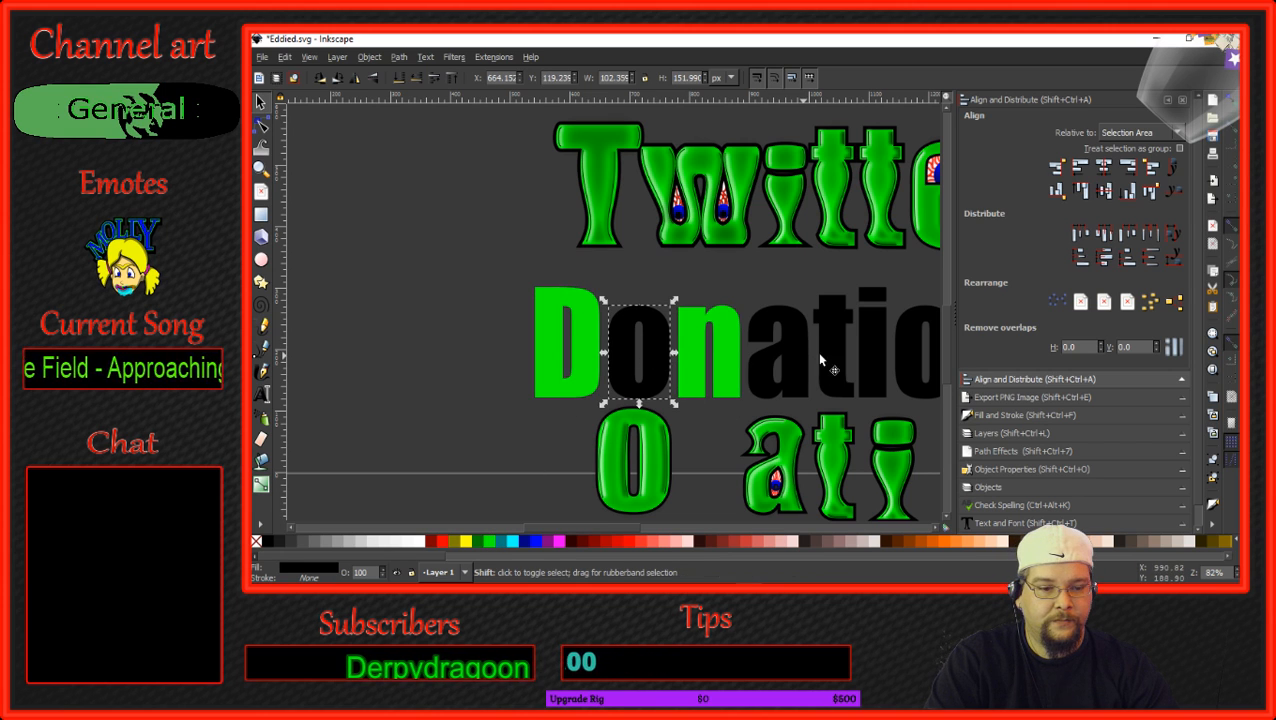
pyautogui.keyDown('shift'); pyautogui.click(822, 352); pyautogui.keyUp('shift')
pyautogui.keyDown('shift'); pyautogui.click(876, 354); pyautogui.keyUp('shift')
pyautogui.keyDown('shift'); pyautogui.click(916, 362); pyautogui.keyUp('shift')
pyautogui.hscroll(5, 765, 350)
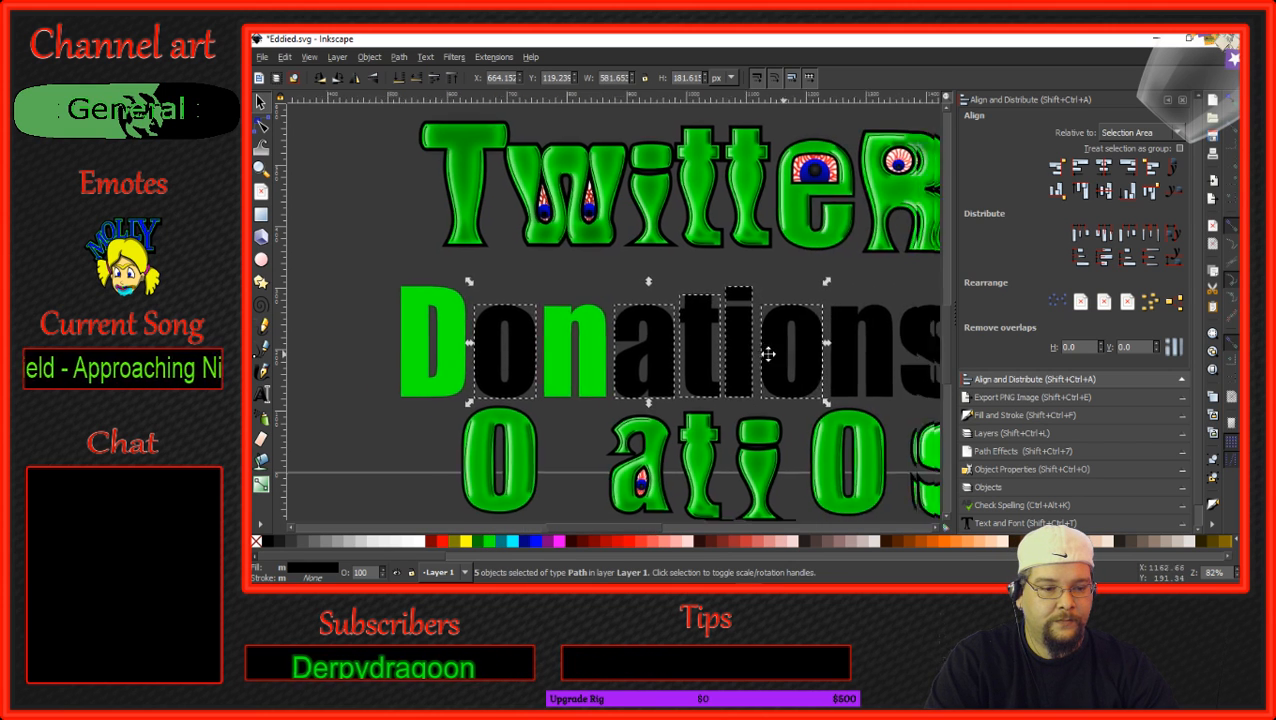
pyautogui.keyDown('shift'); pyautogui.click(820, 340); pyautogui.keyUp('shift')
pyautogui.keyDown('shift'); pyautogui.click(788, 376); pyautogui.keyUp('shift')
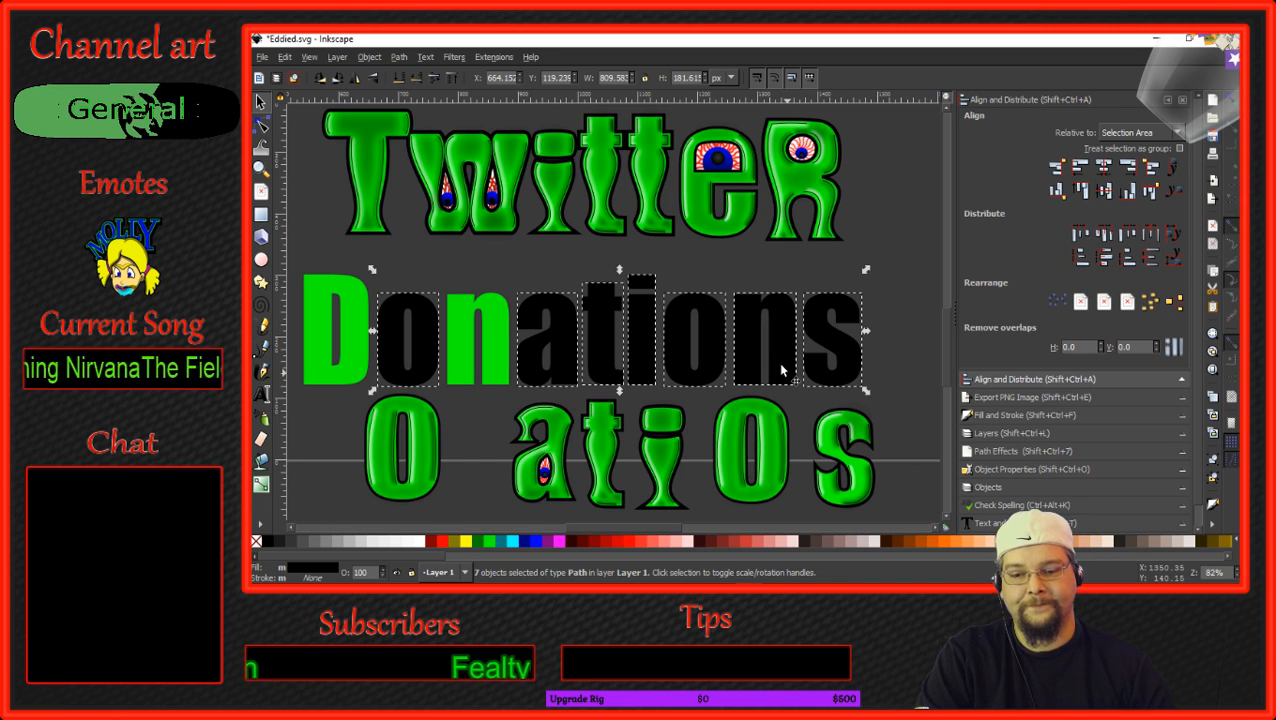
pyautogui.press('Delete')
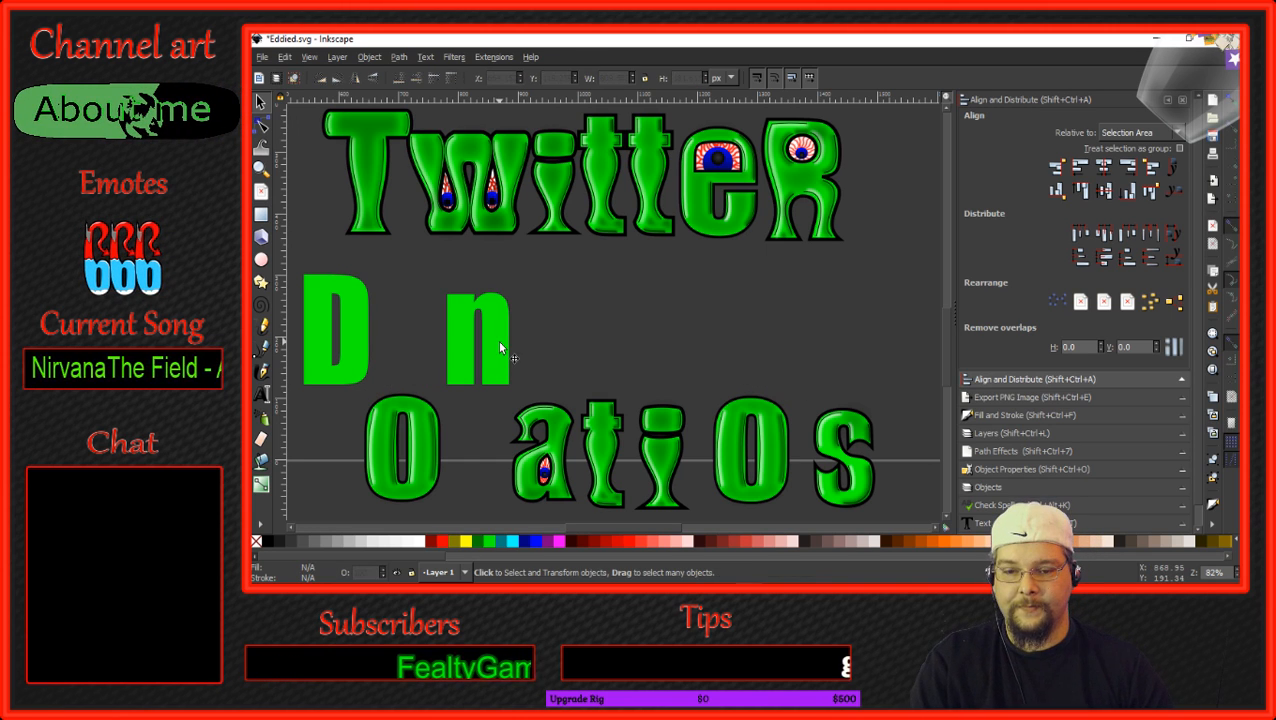
# Edit the nodes of the flat green "n", moving the top nodes of its inner gap down about 28 px.
pyautogui.click(499, 345)
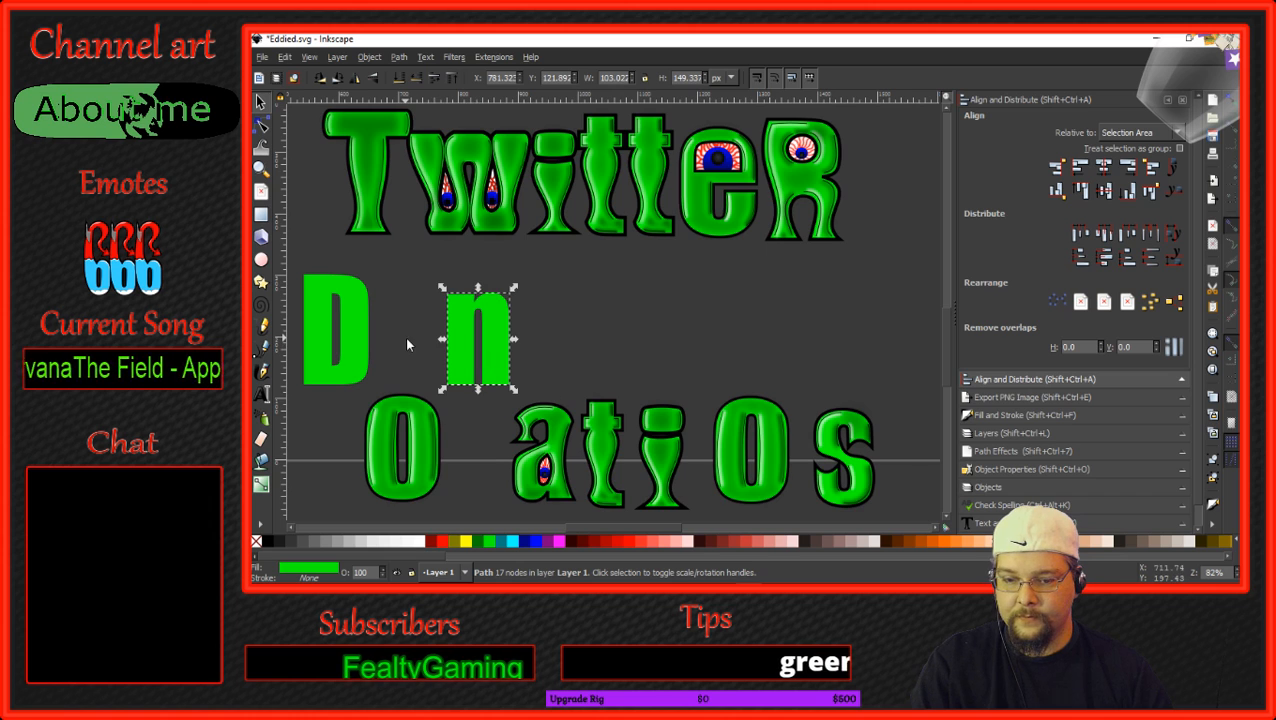
pyautogui.moveTo(407, 345); pyautogui.dragTo(505, 328)
pyautogui.click(261, 124)
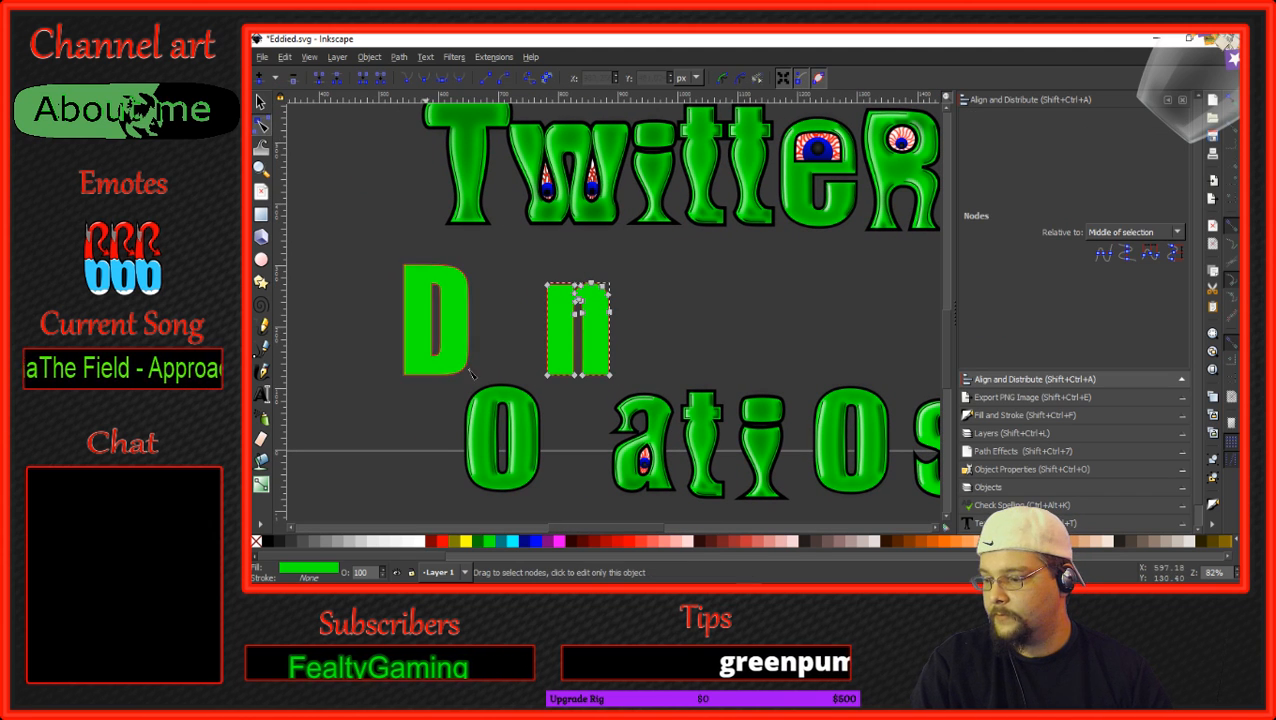
pyautogui.scroll(3, 580, 355)
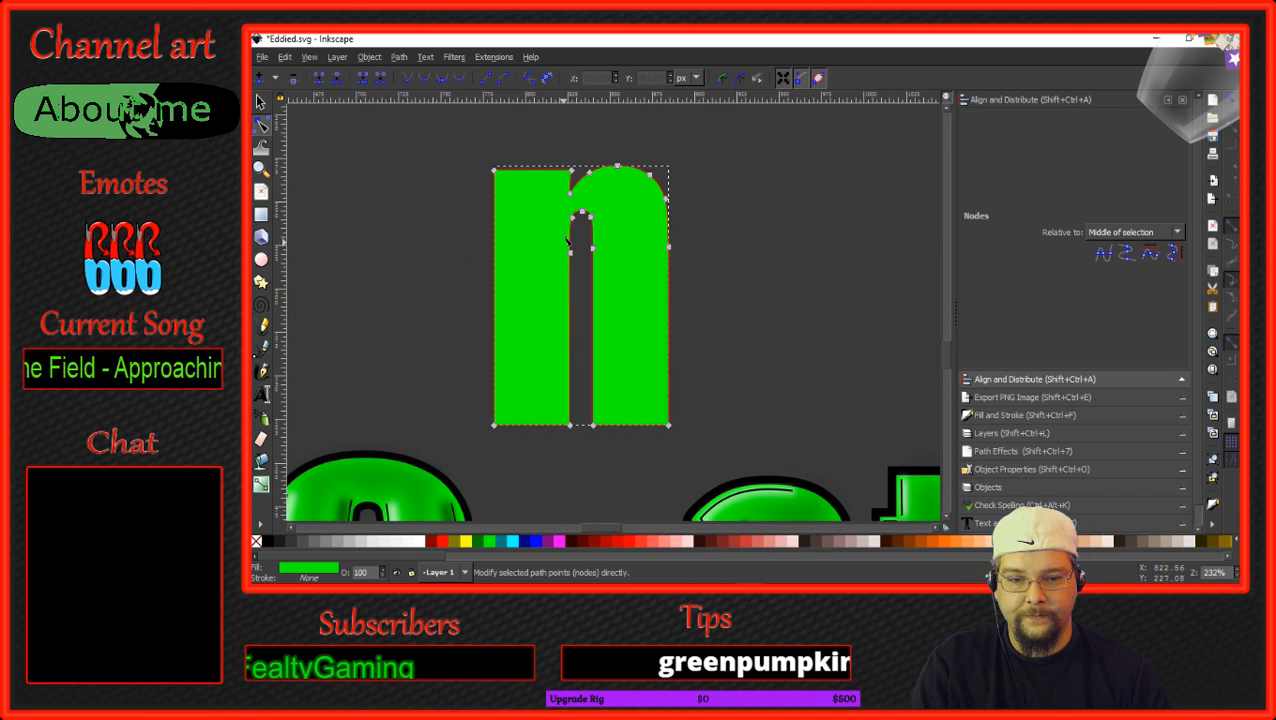
pyautogui.moveTo(563, 205); pyautogui.dragTo(616, 288)
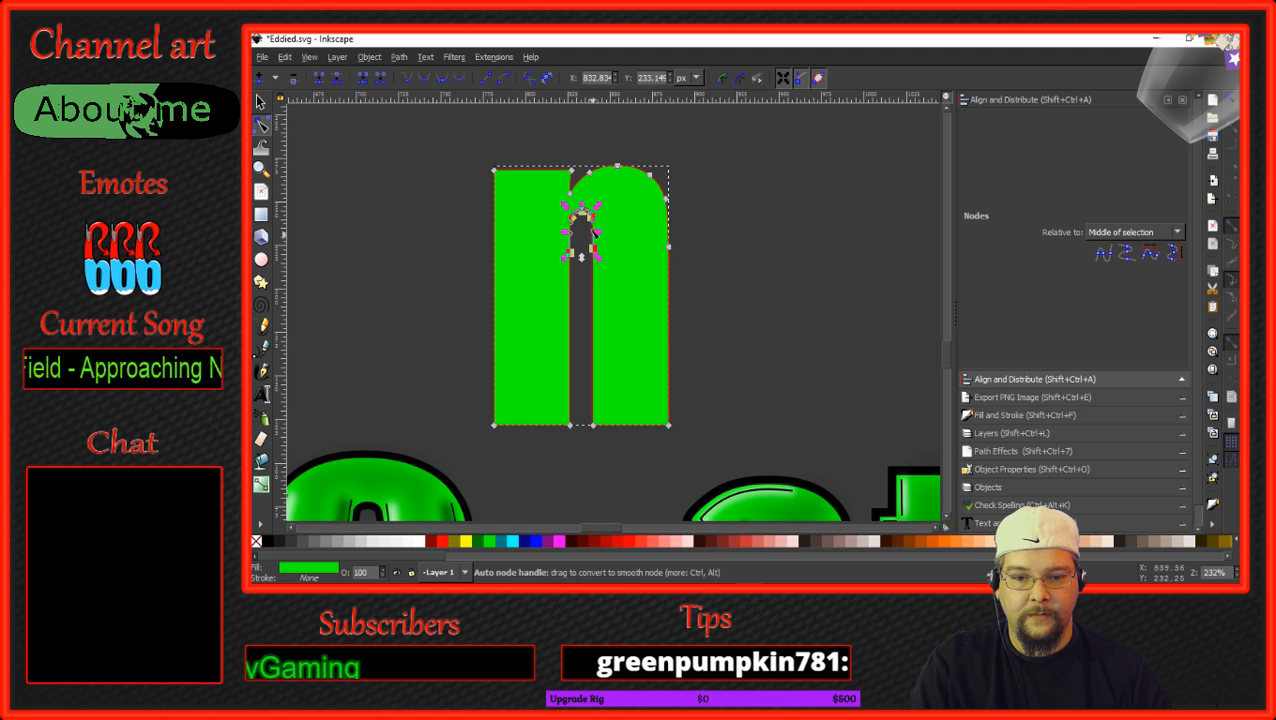
pyautogui.moveTo(583, 220); pyautogui.dragTo(581, 262)
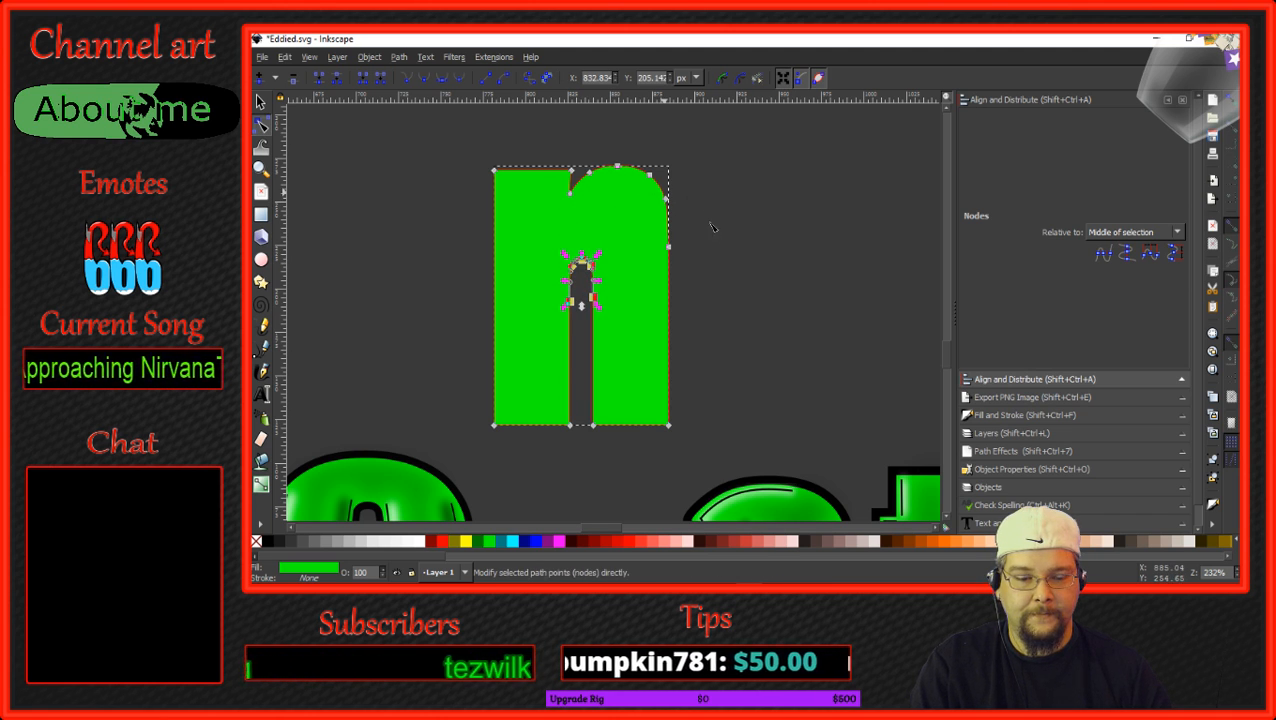
# Curve both edges of the flat green "n"'s right leg inward so the leg narrows above a flared foot.
pyautogui.click(679, 281)
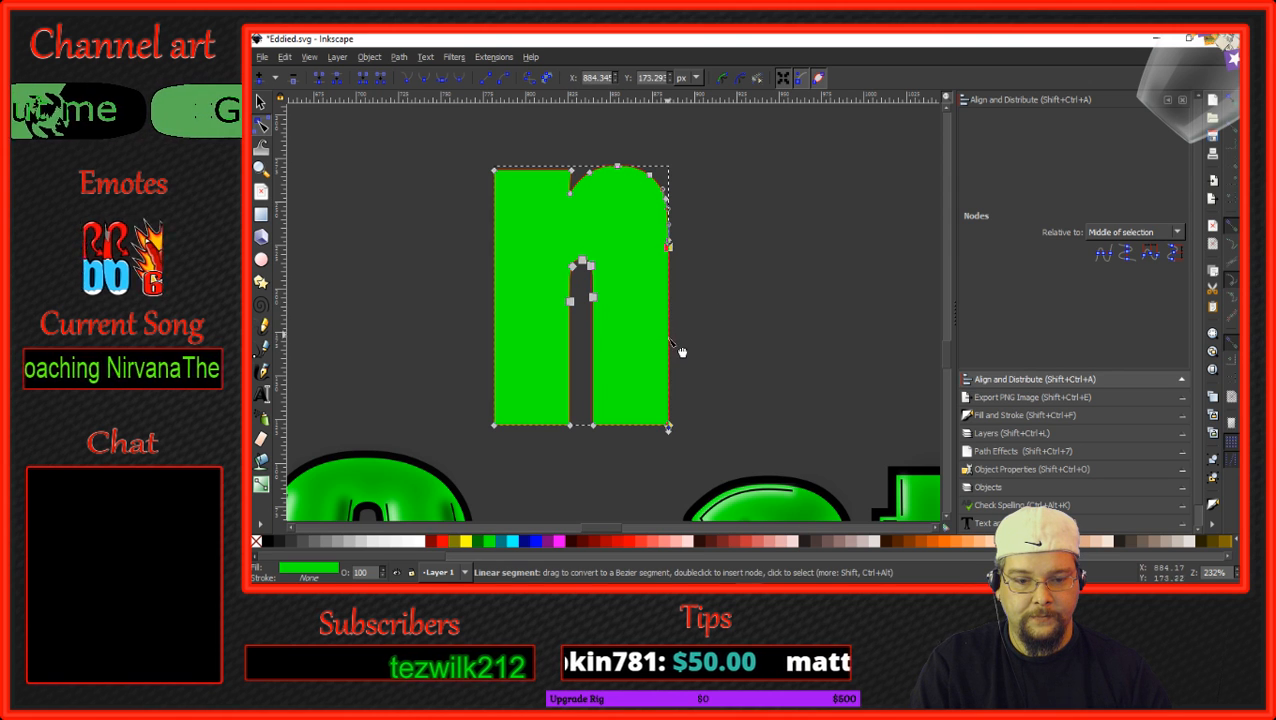
pyautogui.moveTo(679, 378); pyautogui.dragTo(667, 397)
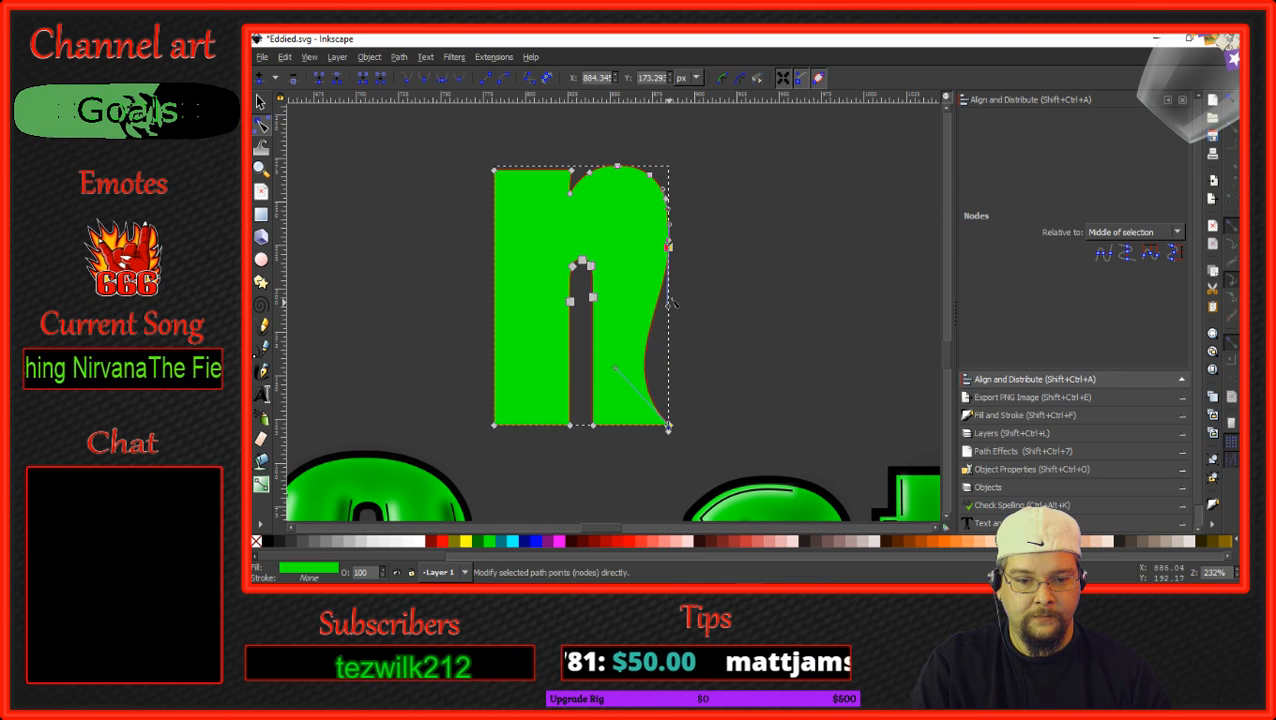
pyautogui.moveTo(665, 306); pyautogui.dragTo(669, 330)
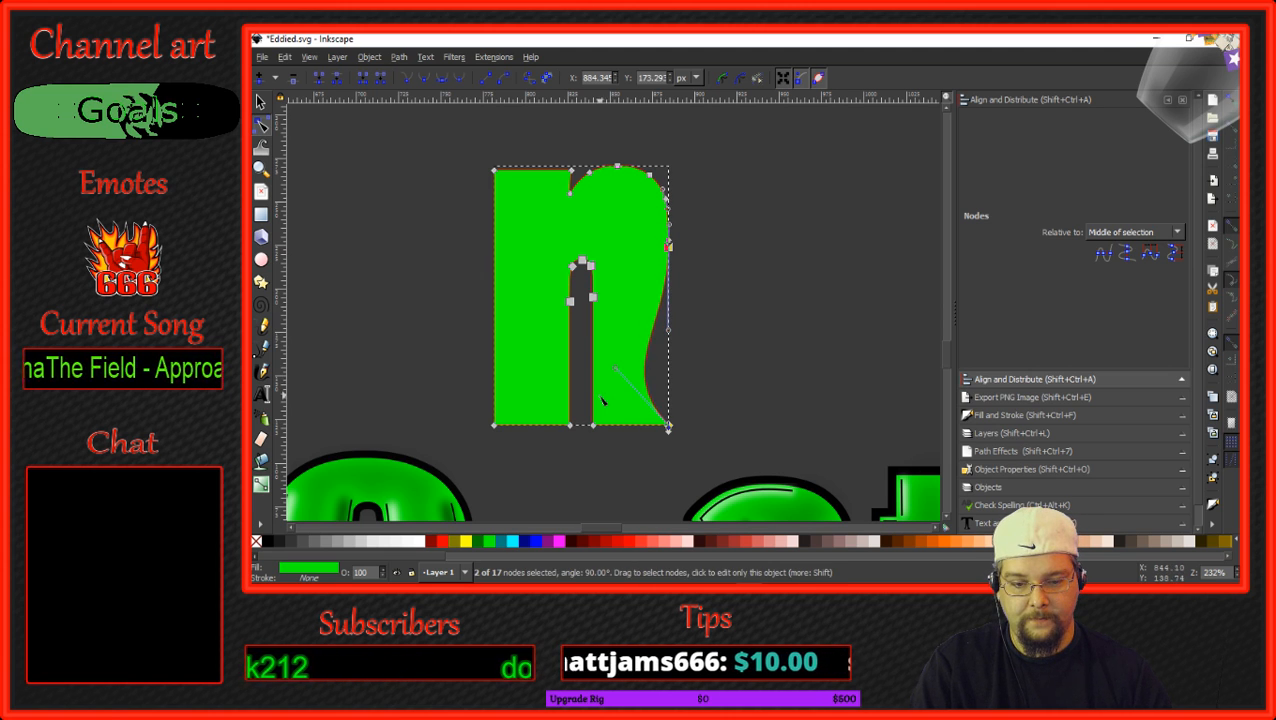
pyautogui.moveTo(600, 400)
pyautogui.mouseDown()
pyautogui.moveTo(626, 408)
pyautogui.moveTo(615, 395)
pyautogui.mouseUp()
pyautogui.click(593, 297)
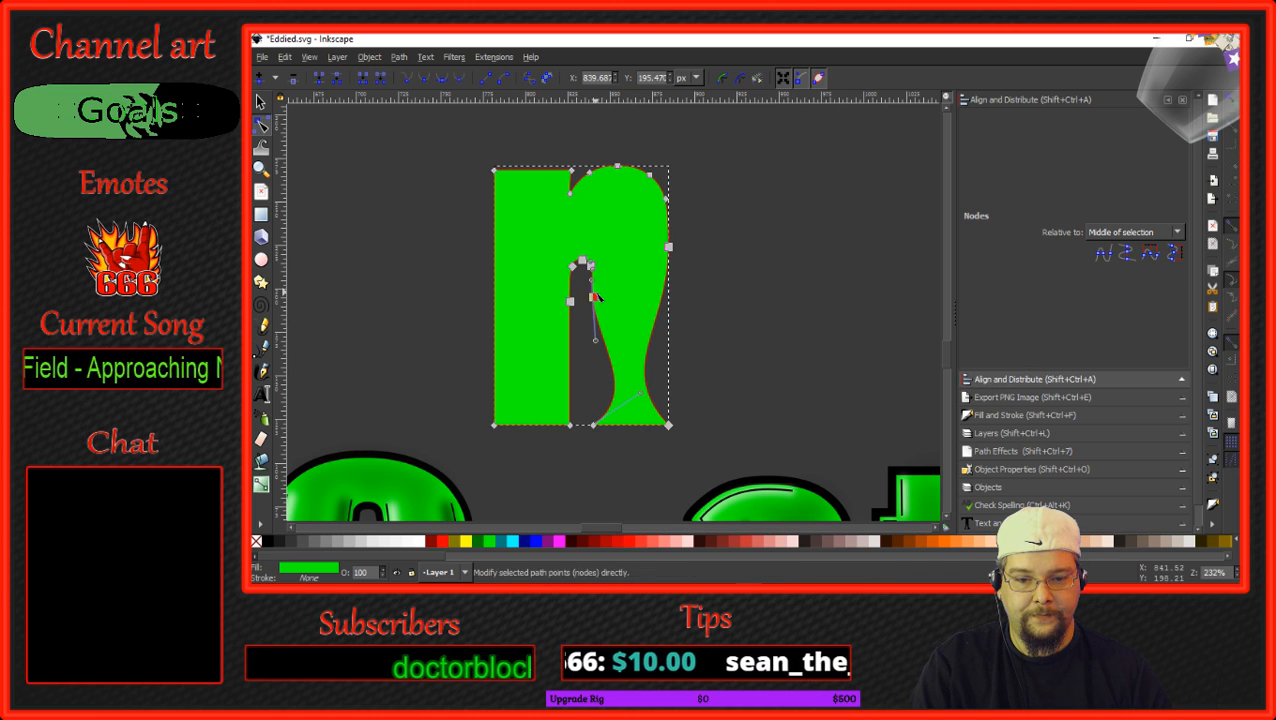
pyautogui.moveTo(597, 341); pyautogui.dragTo(601, 351)
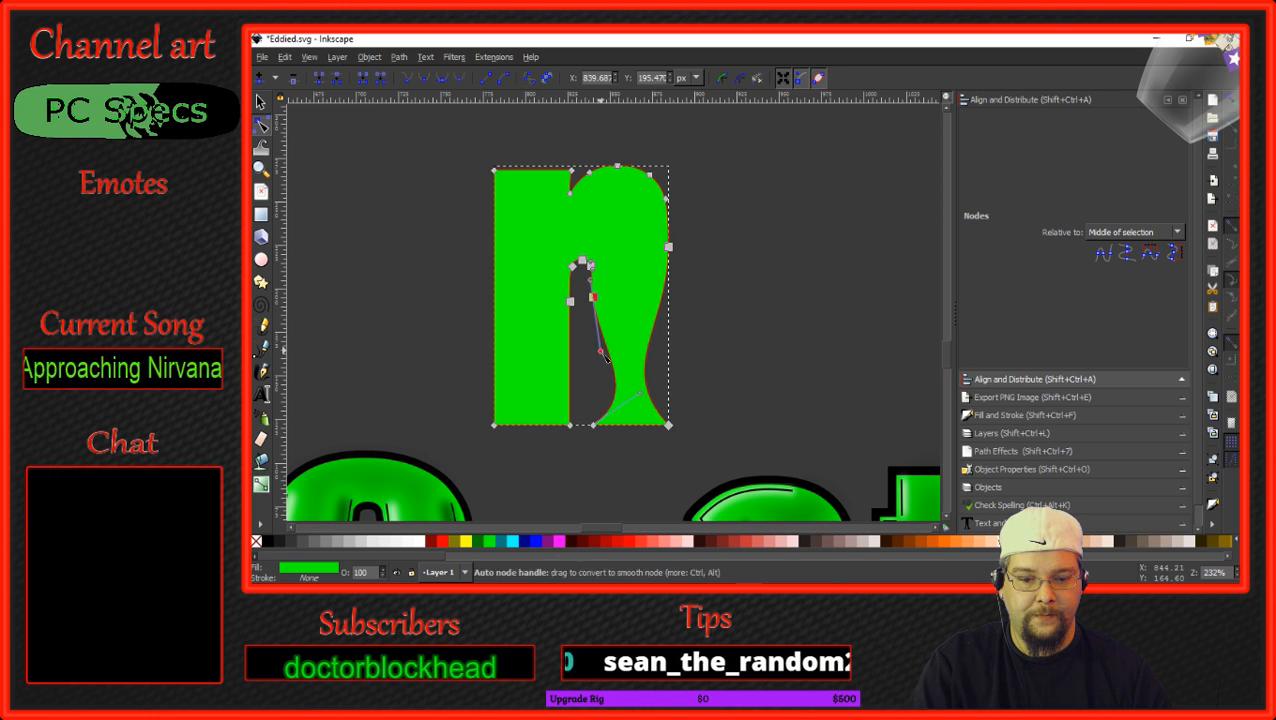
pyautogui.moveTo(642, 398); pyautogui.dragTo(648, 375)
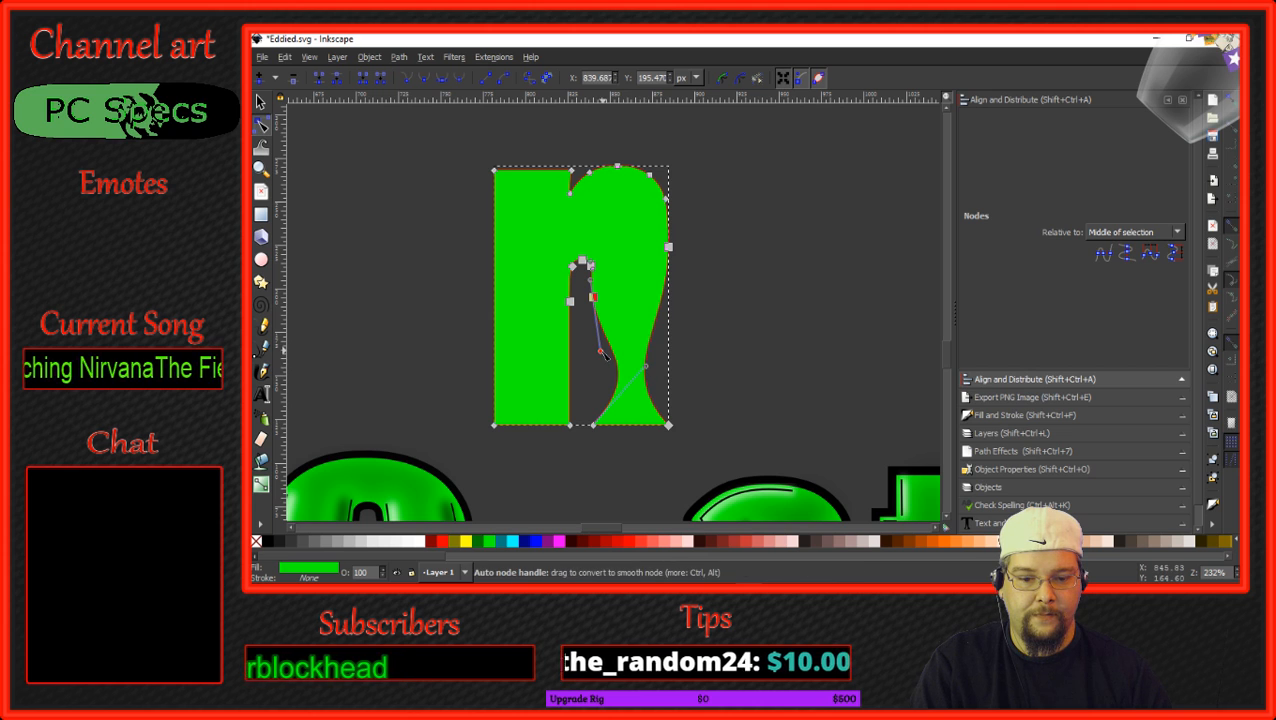
# Curve both edges of the green "n"'s left leg into a matching flared foot and arch the top of its stem upward.
pyautogui.moveTo(600, 351); pyautogui.dragTo(530, 393)
pyautogui.click(494, 170)
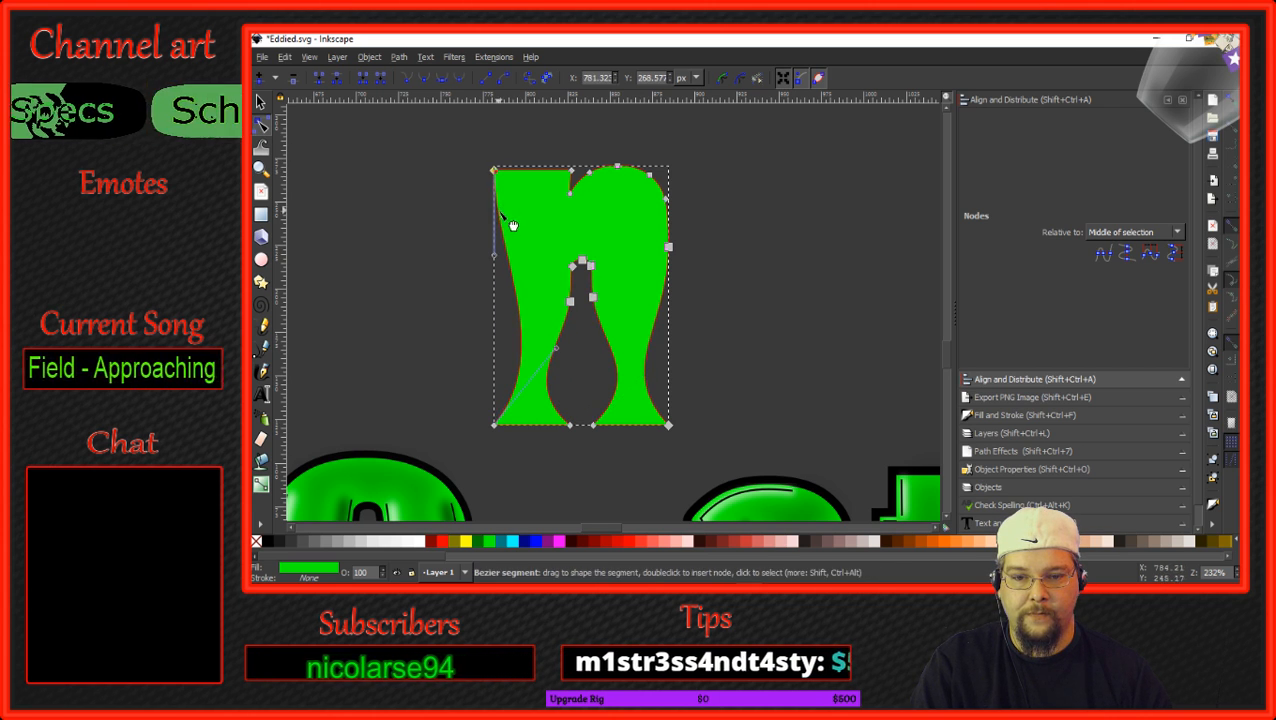
pyautogui.moveTo(493, 255); pyautogui.dragTo(475, 363)
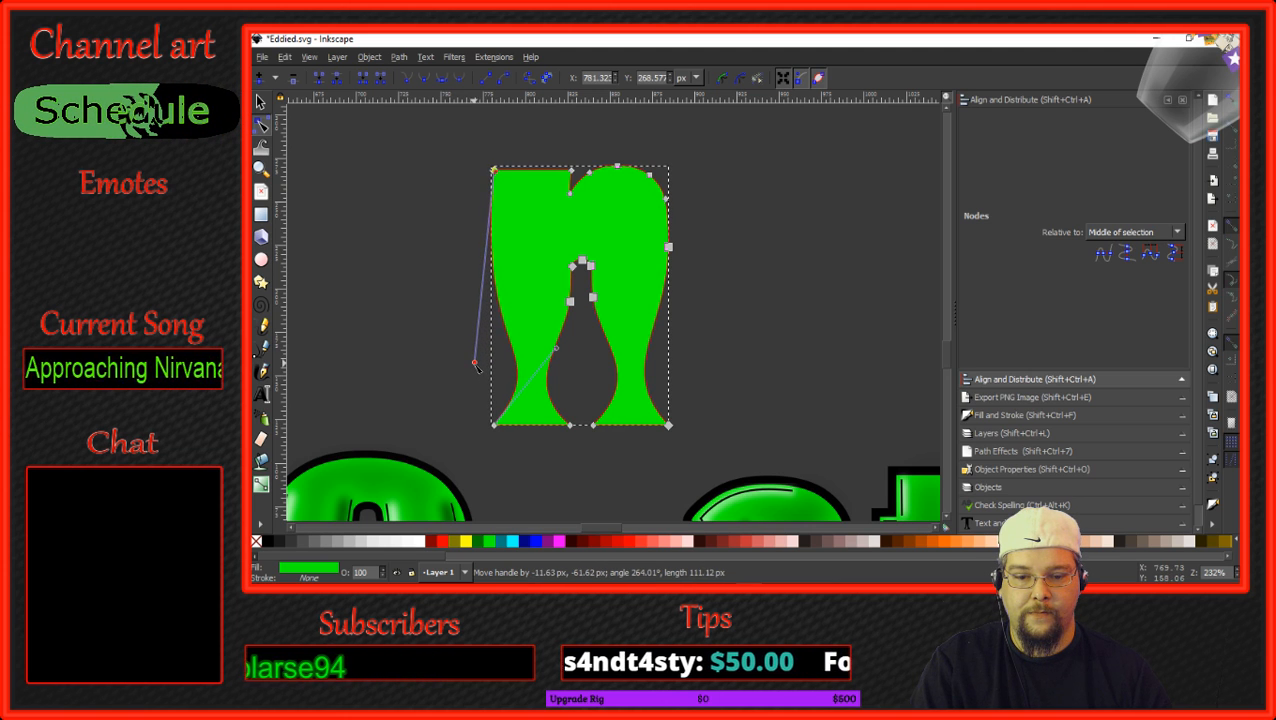
pyautogui.moveTo(556, 348); pyautogui.dragTo(561, 370)
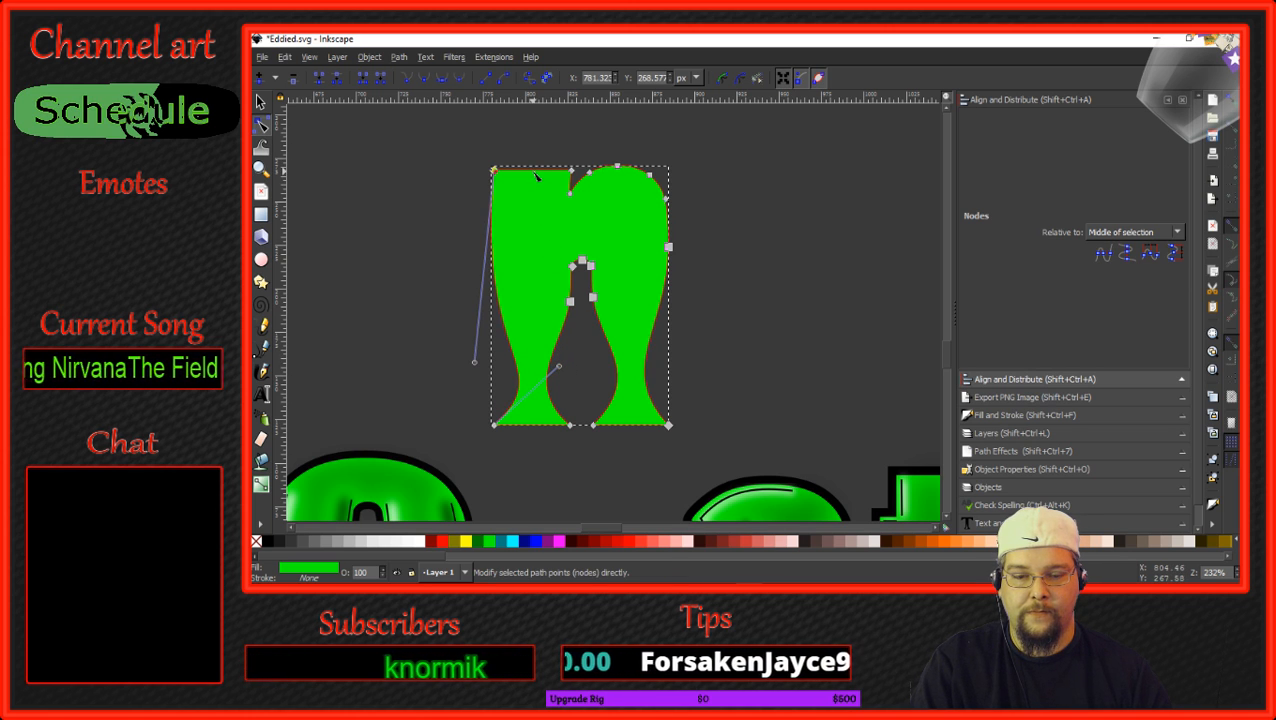
pyautogui.moveTo(536, 176); pyautogui.dragTo(577, 159)
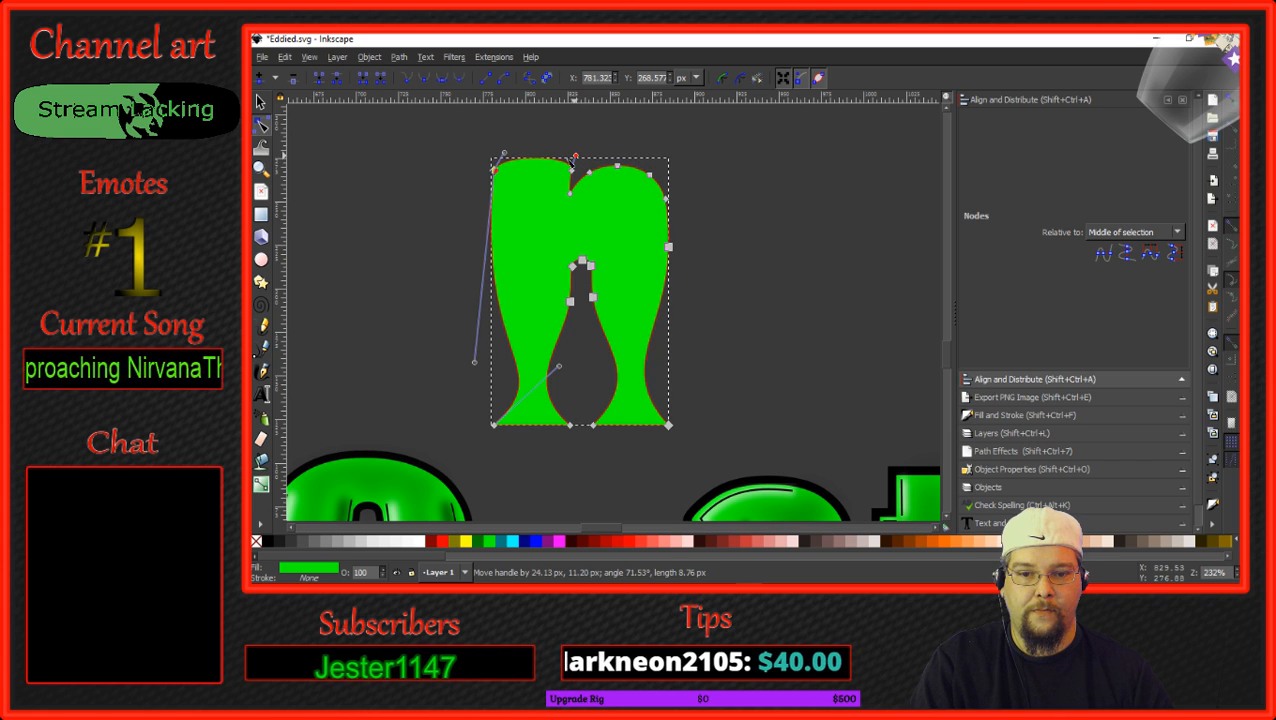
pyautogui.click(471, 212)
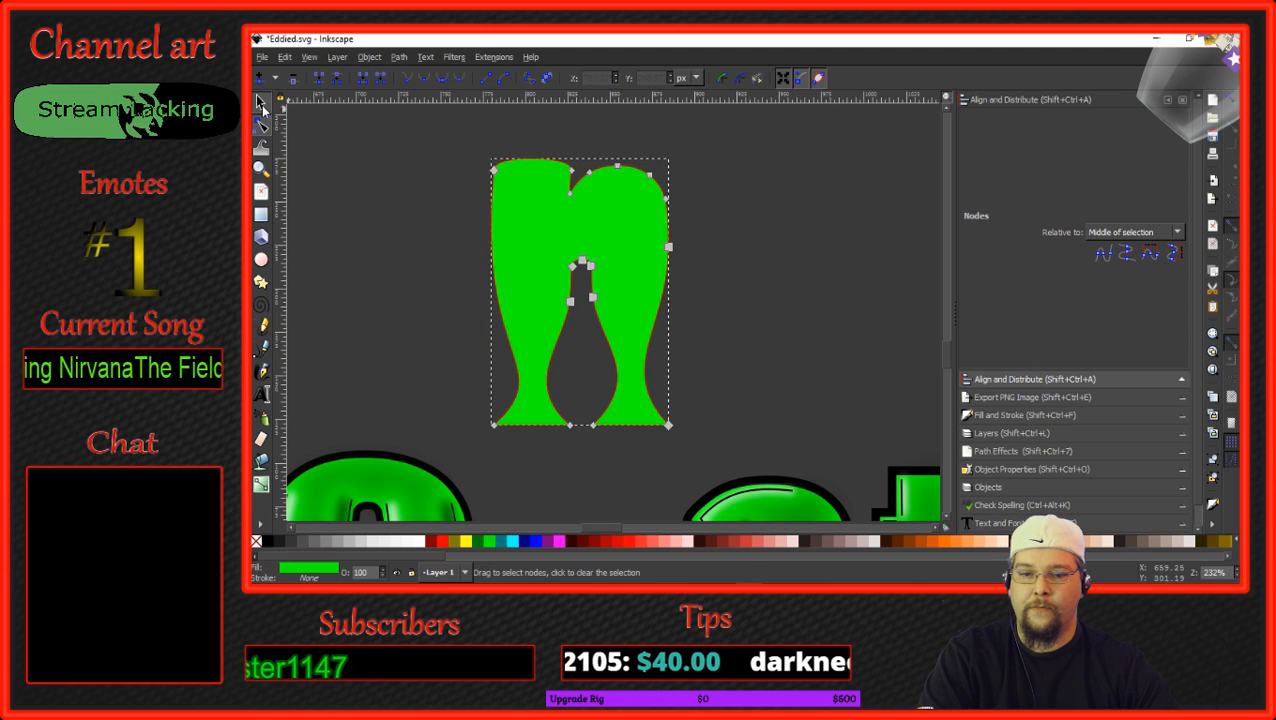
# Select the whole reshaped green "n" and shift its position slightly beside the "D".
pyautogui.click(258, 103)
pyautogui.click(415, 228)
pyautogui.keyDown('ctrl'); pyautogui.scroll(-2, 411, 251); pyautogui.keyUp('ctrl')
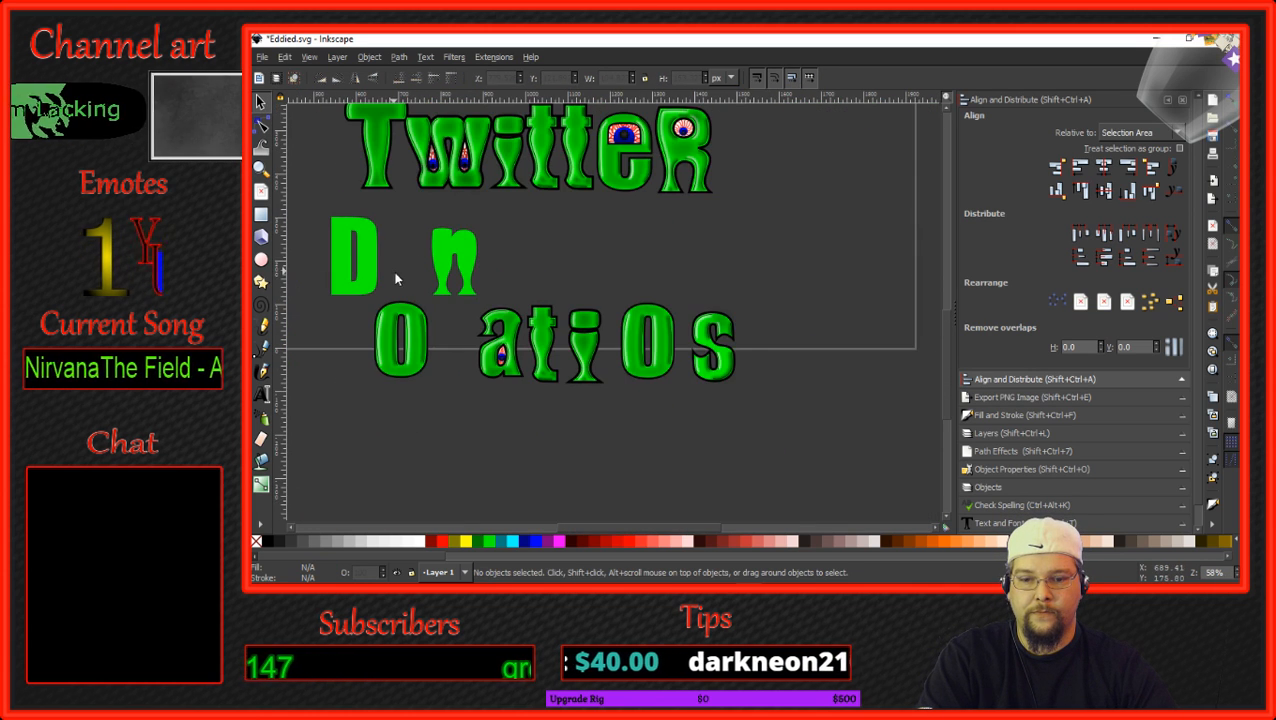
pyautogui.moveTo(393, 271); pyautogui.dragTo(481, 268)
pyautogui.scroll(3, 513, 271)
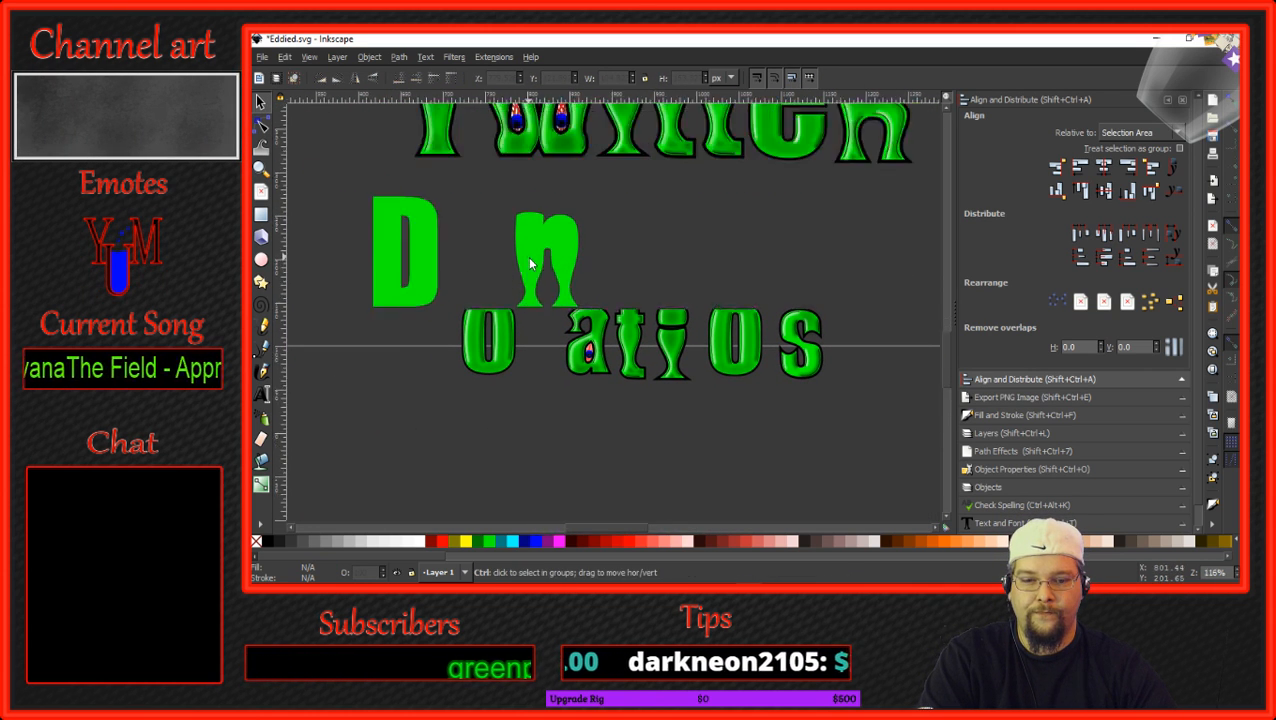
pyautogui.moveTo(533, 259); pyautogui.dragTo(527, 232)
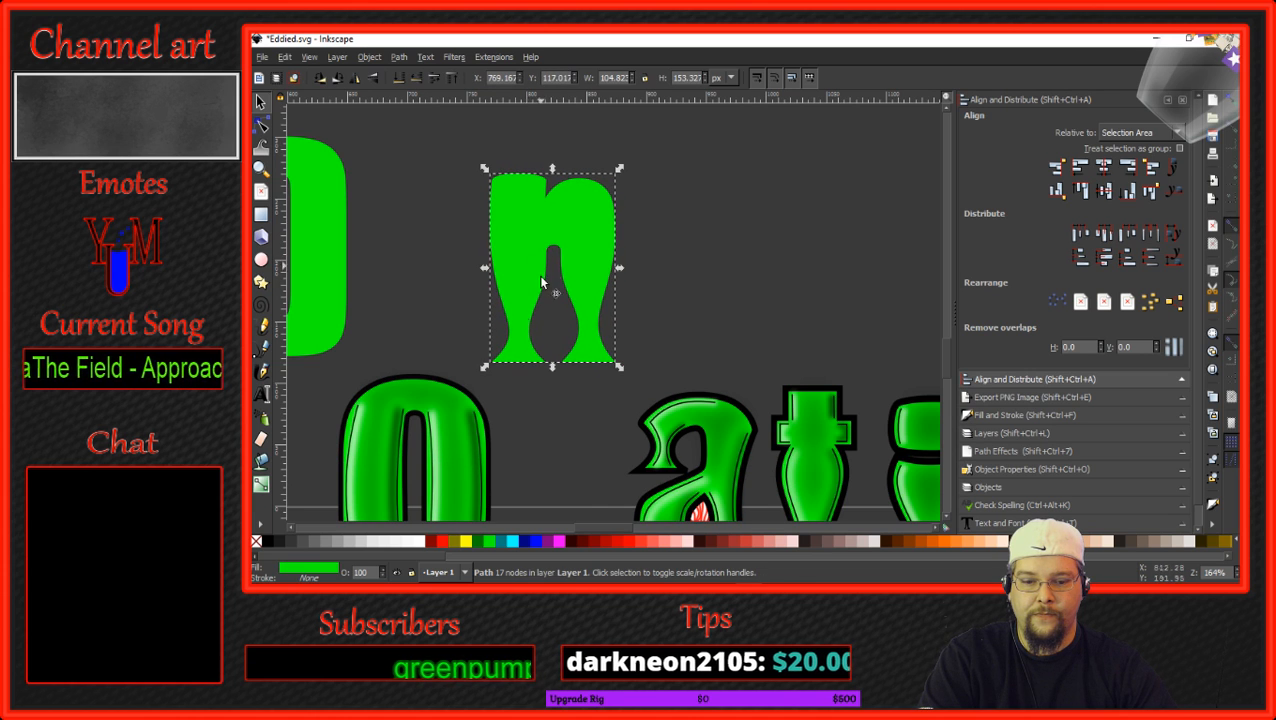
pyautogui.scroll(-3, 520, 282)
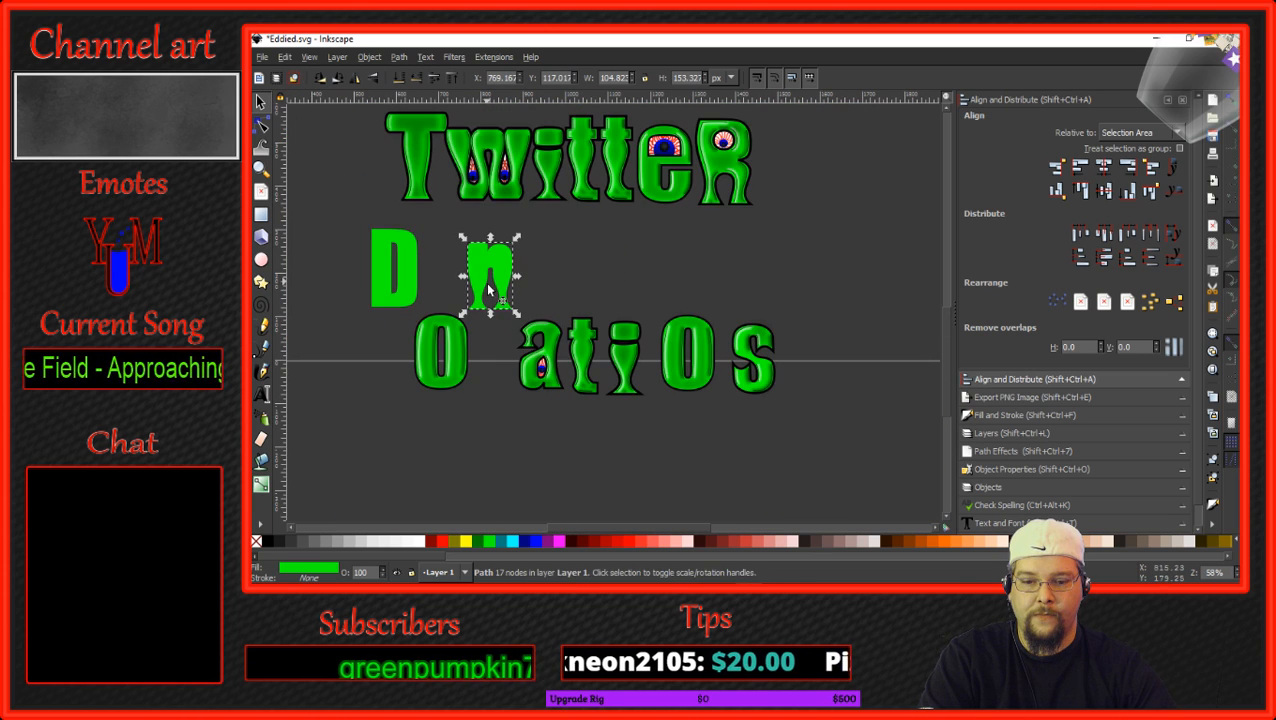
# Insert two nodes on the flat green "D"'s straight left outer edge and two on the left edge of its inner opening.
pyautogui.click(396, 268)
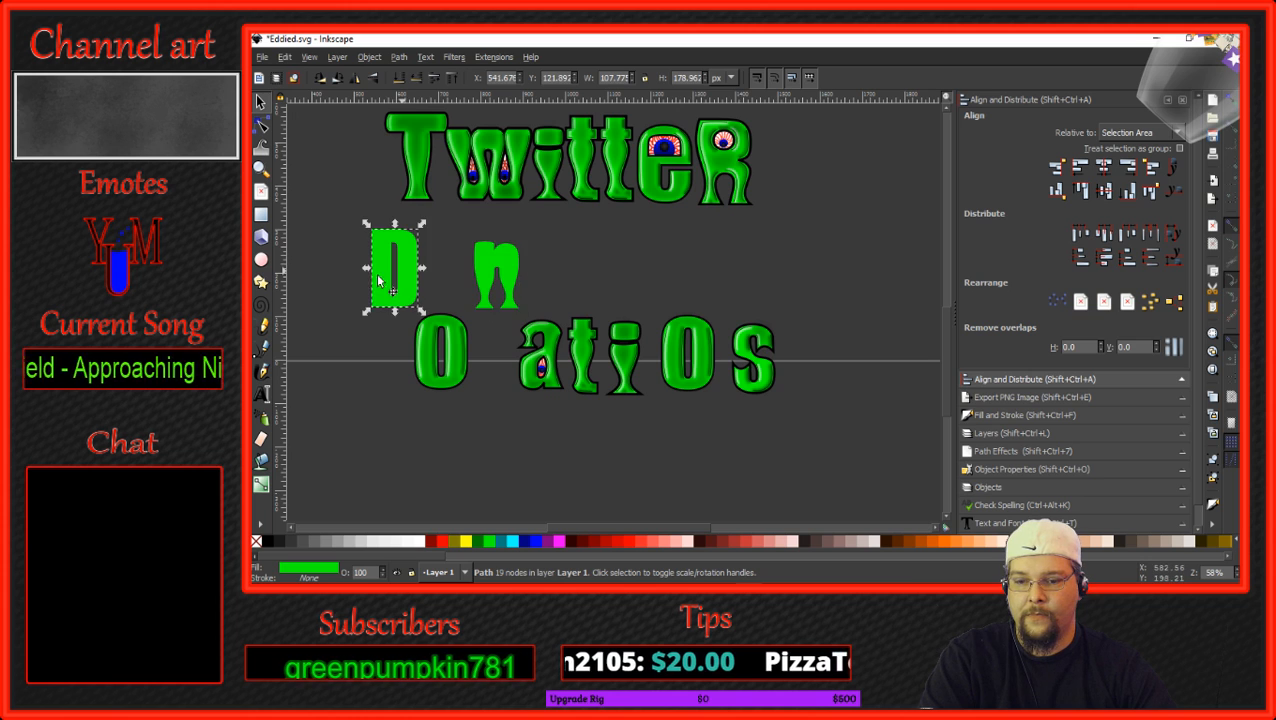
pyautogui.scroll(1, 366, 281)
pyautogui.scroll(2, 366, 281)
pyautogui.click(262, 124)
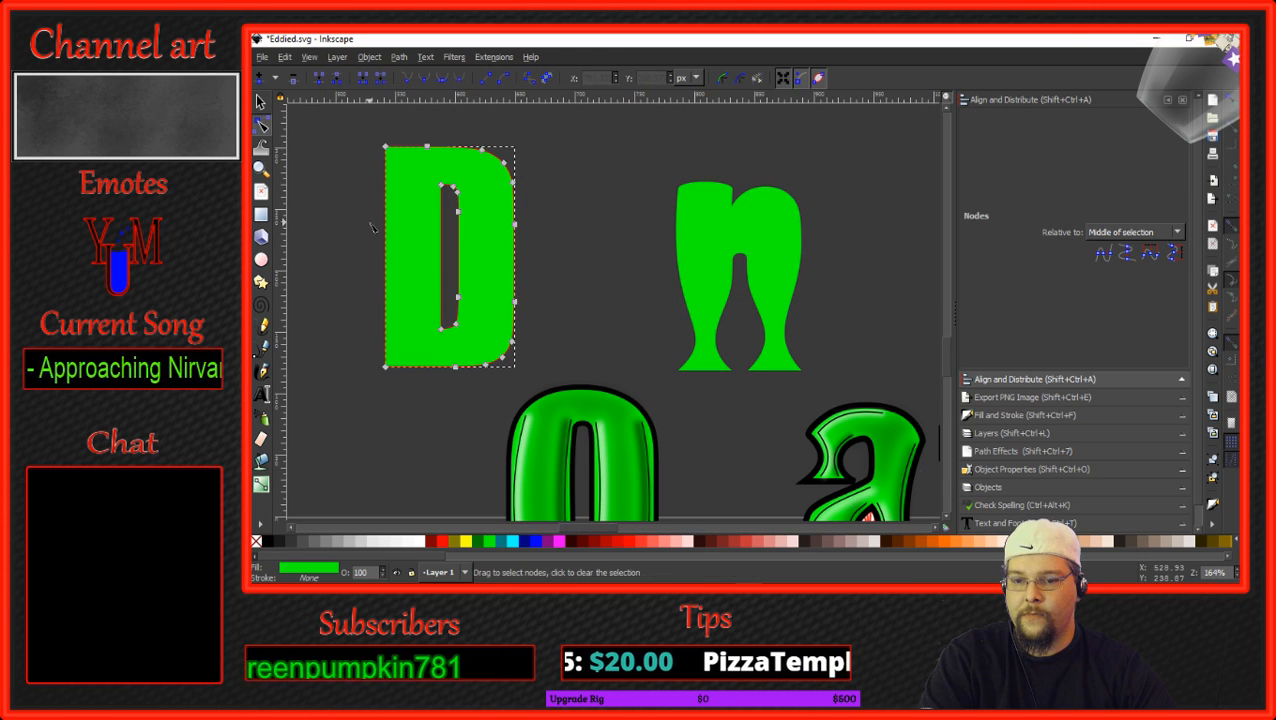
pyautogui.scroll(2, 396, 250)
pyautogui.scroll(-1, 396, 245)
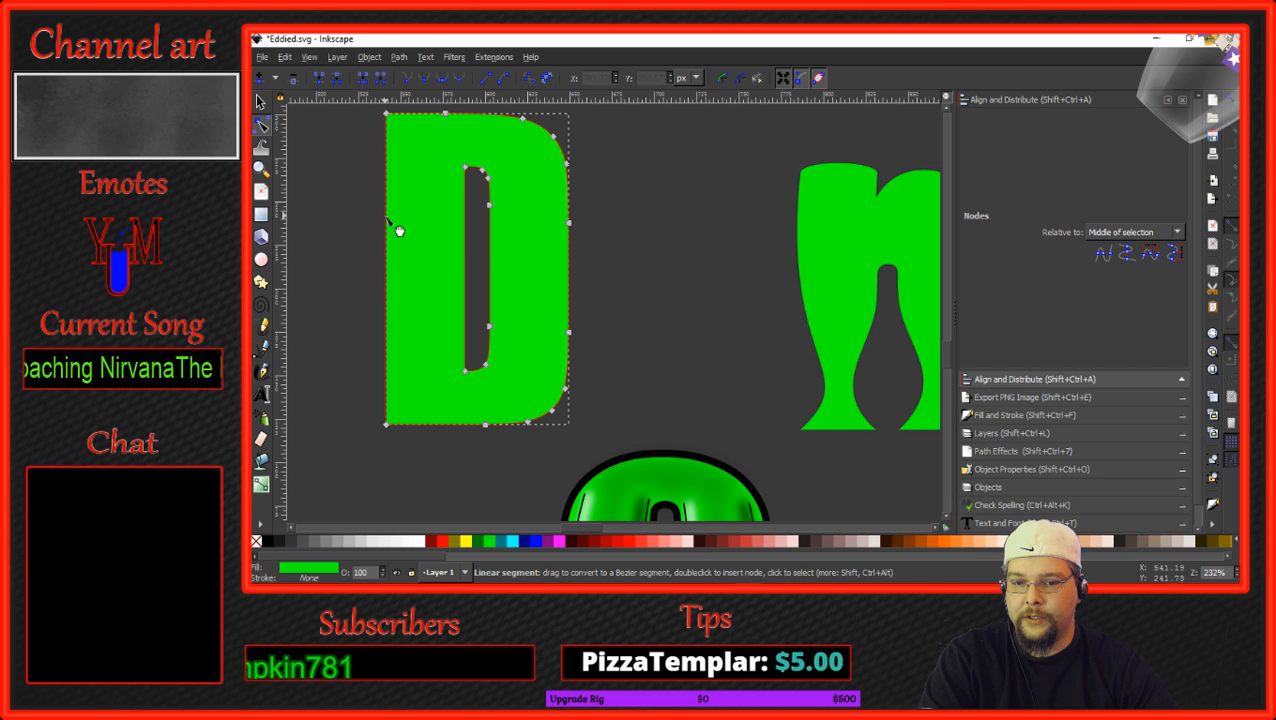
pyautogui.click(388, 207)
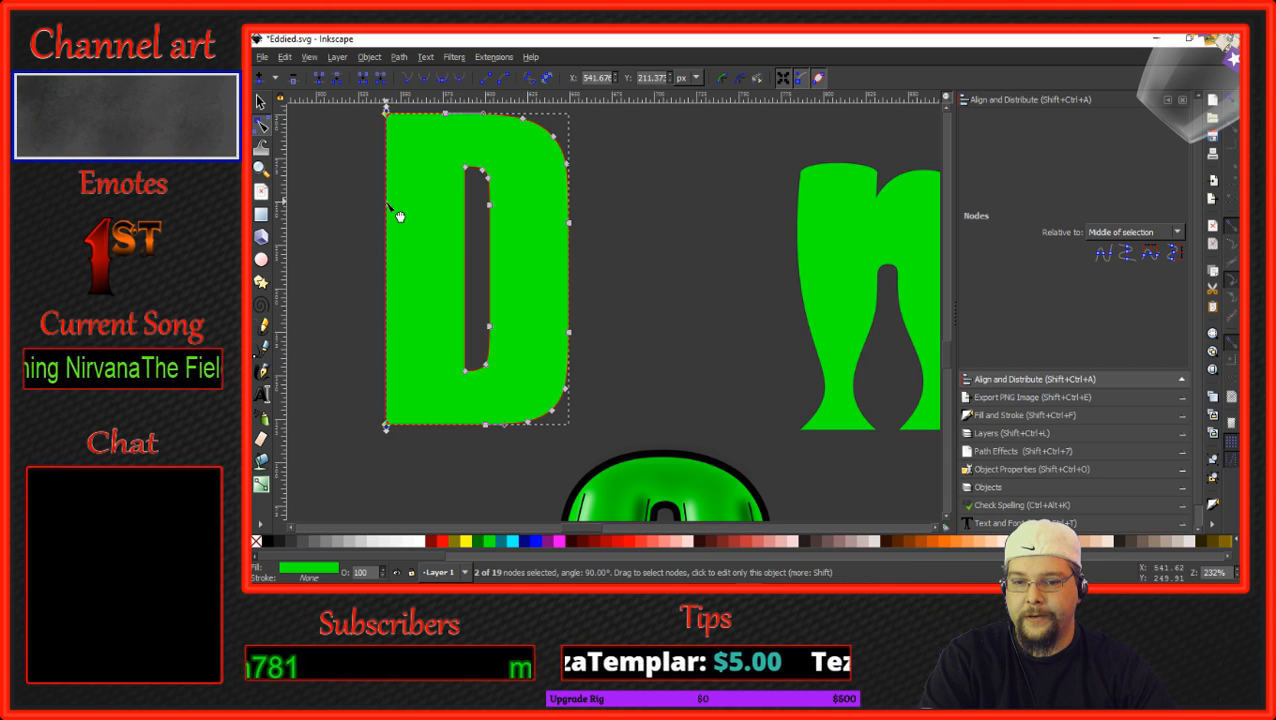
pyautogui.click(478, 218)
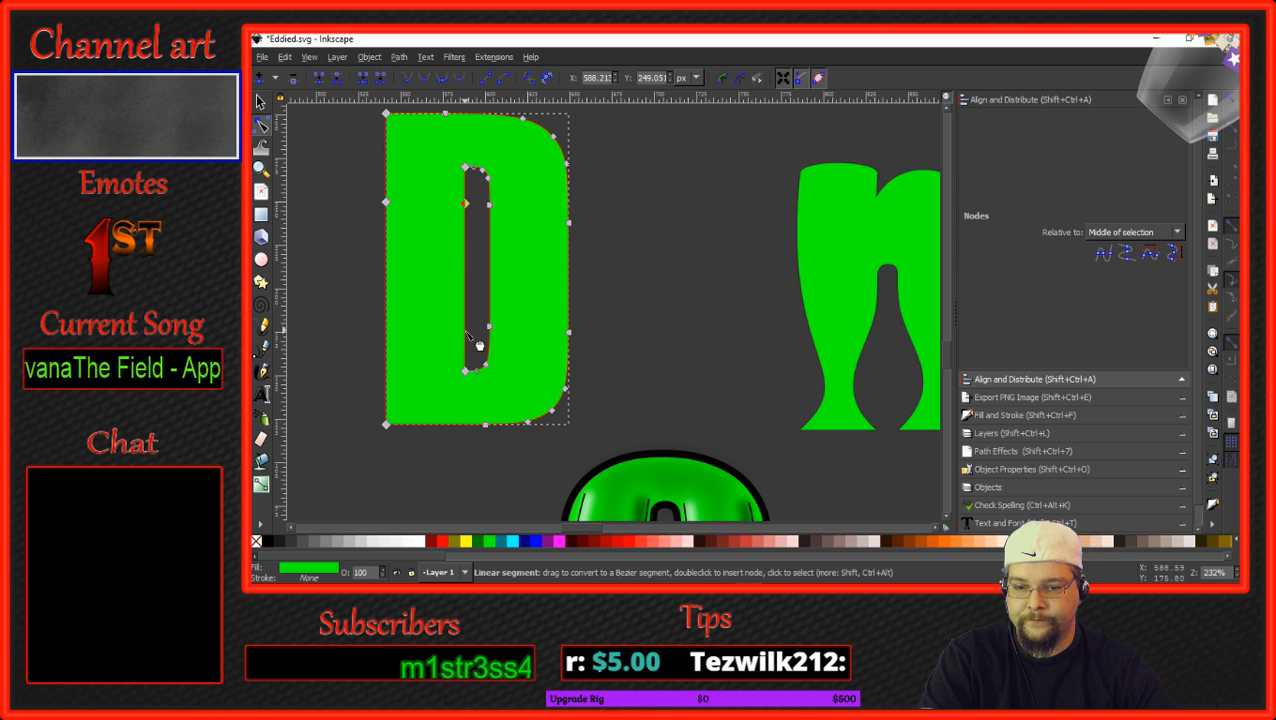
pyautogui.click(480, 350)
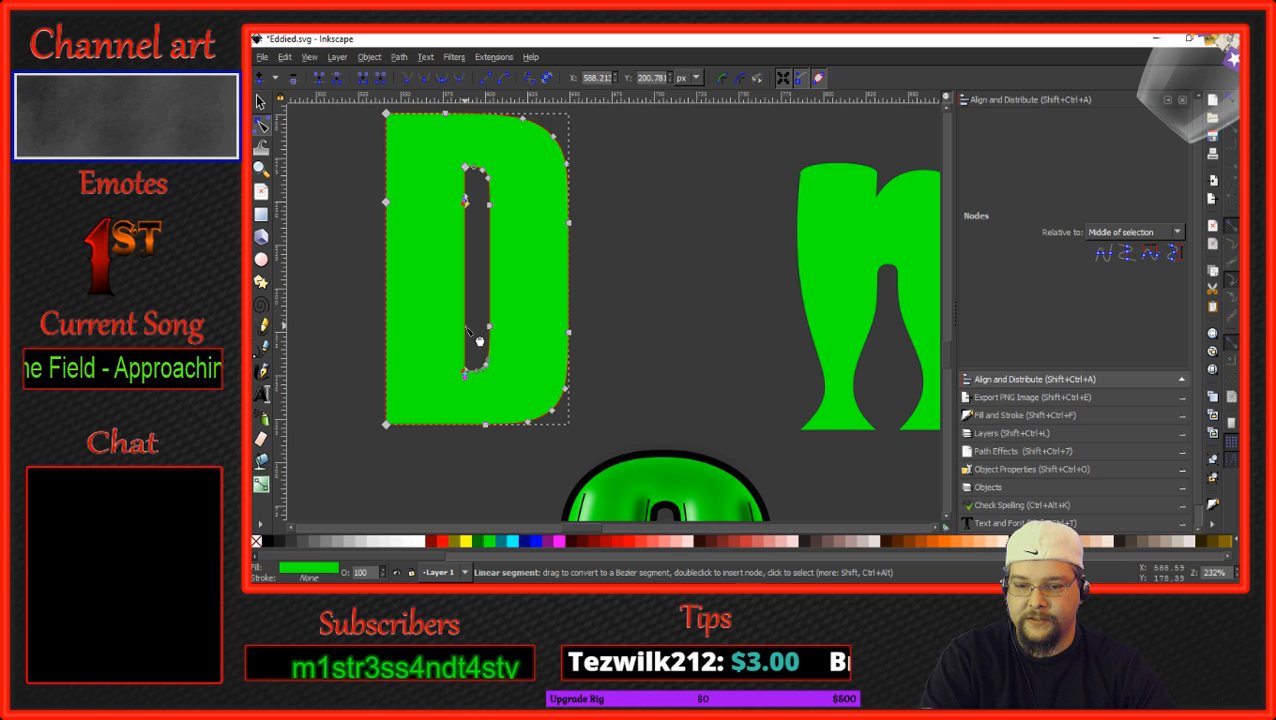
pyautogui.click(465, 327)
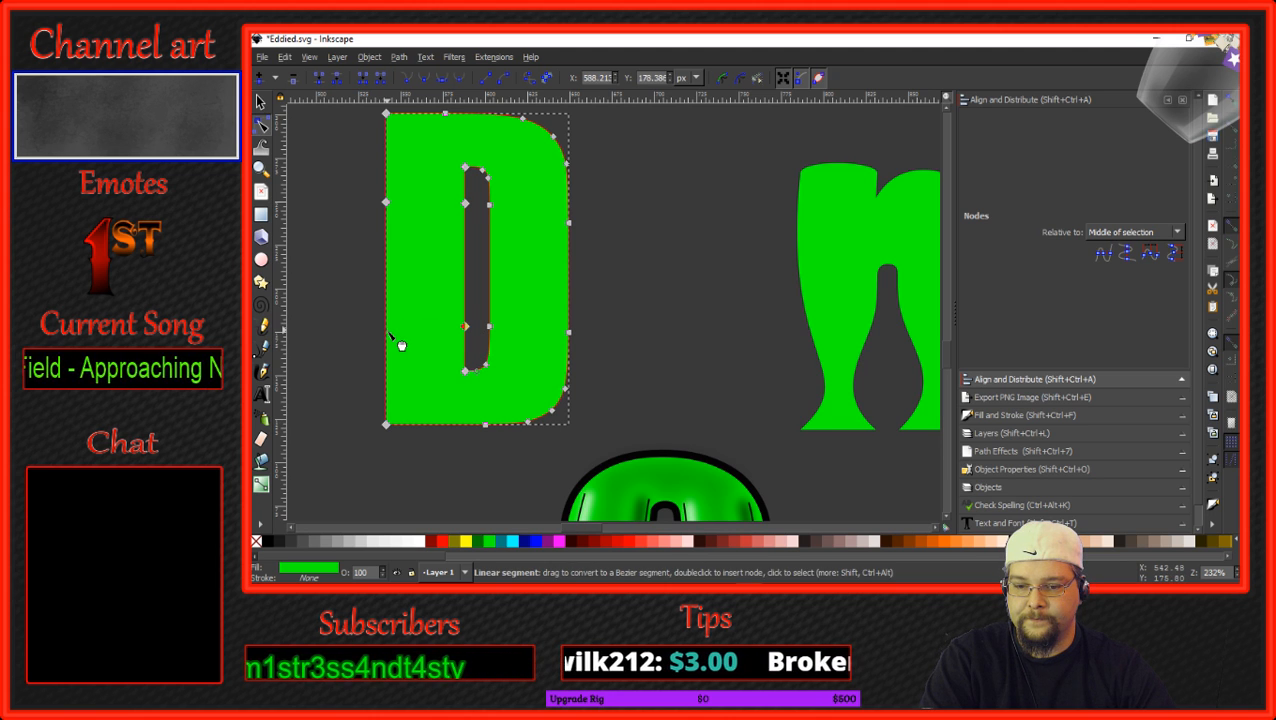
pyautogui.doubleClick(388, 332)
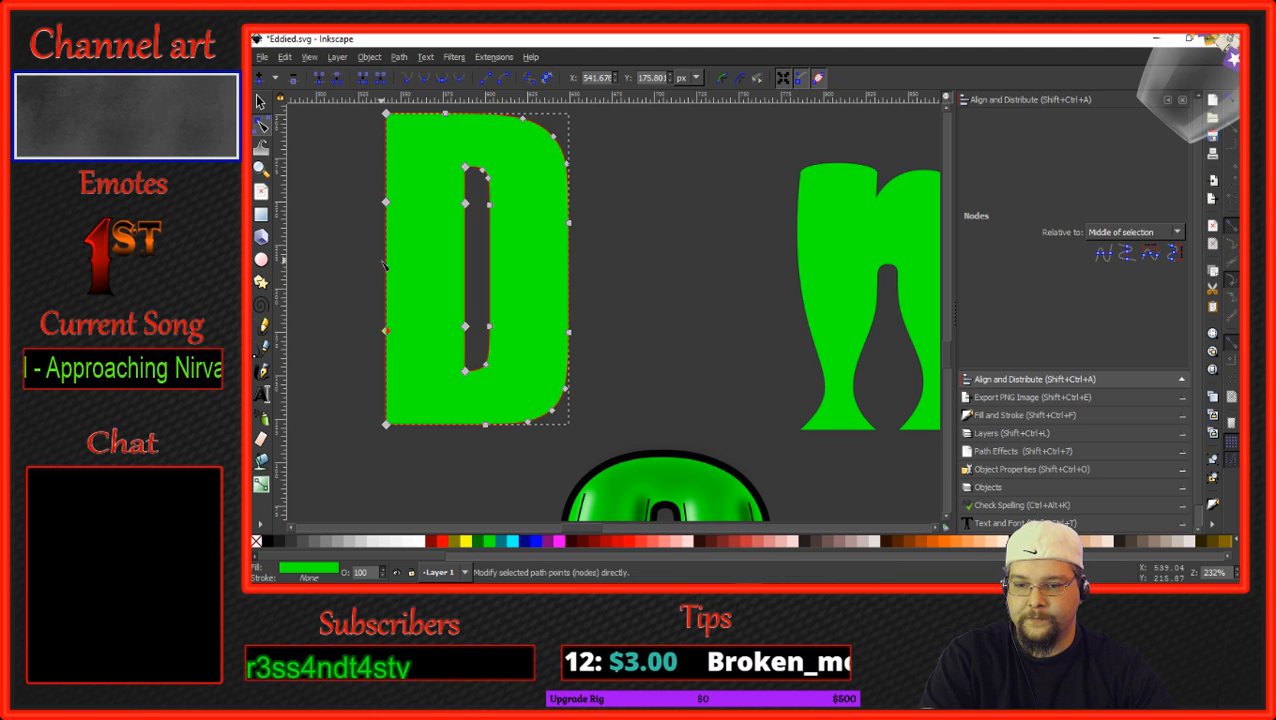
# Bulge the middle of the "D"'s left outer edge outward and bend both long edges of its inner opening to the right.
pyautogui.moveTo(385, 270); pyautogui.dragTo(369, 280)
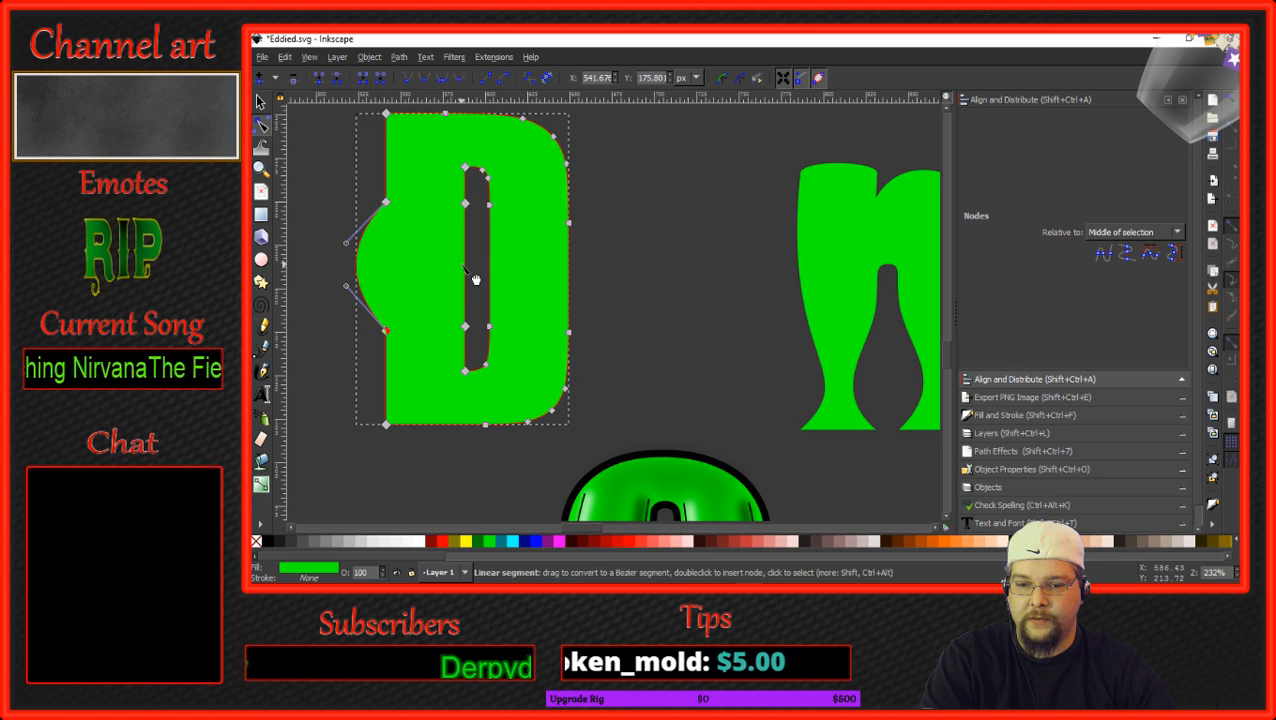
pyautogui.moveTo(481, 280); pyautogui.dragTo(492, 281)
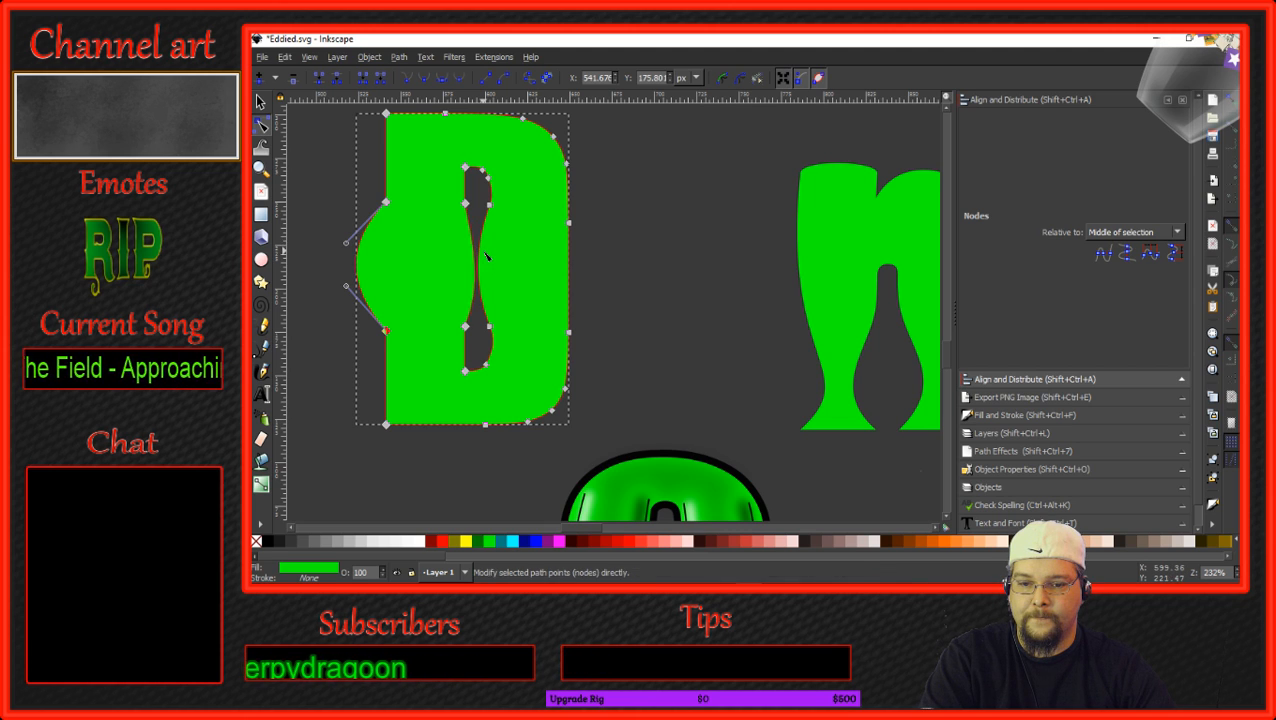
pyautogui.moveTo(490, 276); pyautogui.dragTo(520, 282)
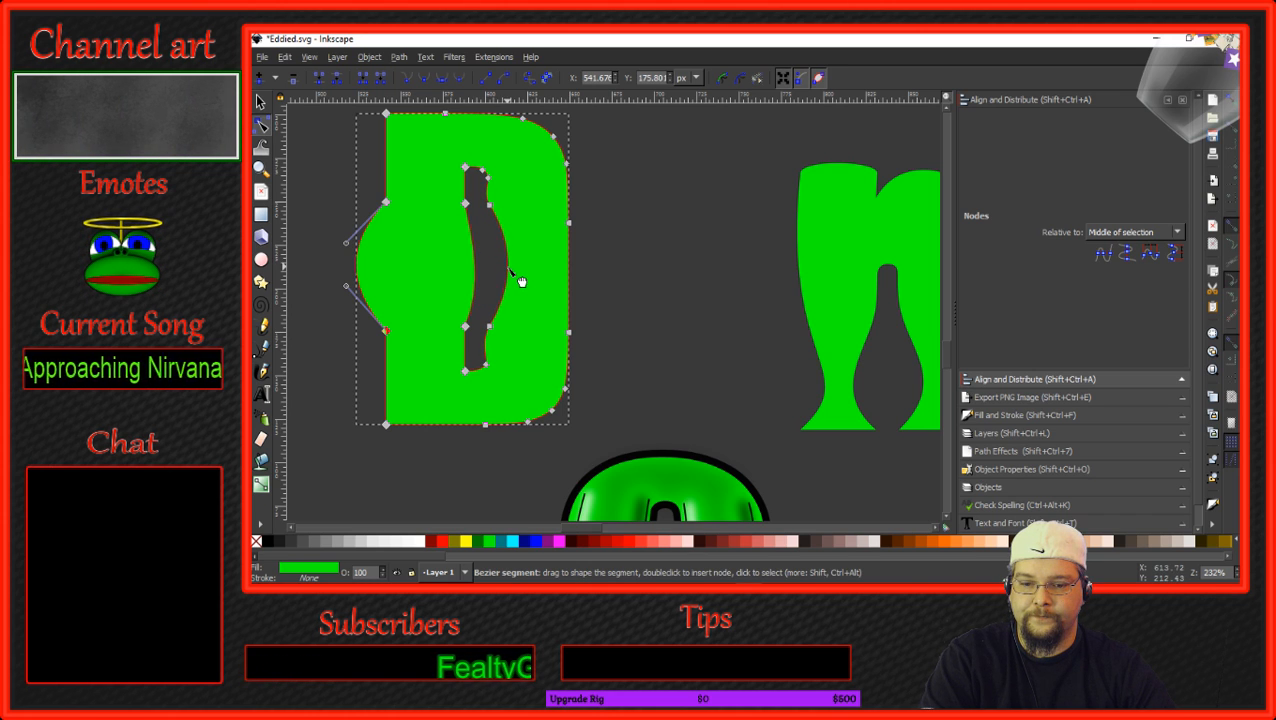
# Remove the two middle nodes of the "D"'s right outer edge and round that edge outward.
pyautogui.click(573, 246)
pyautogui.keyDown('shift'); pyautogui.click(570, 334); pyautogui.keyUp('shift')
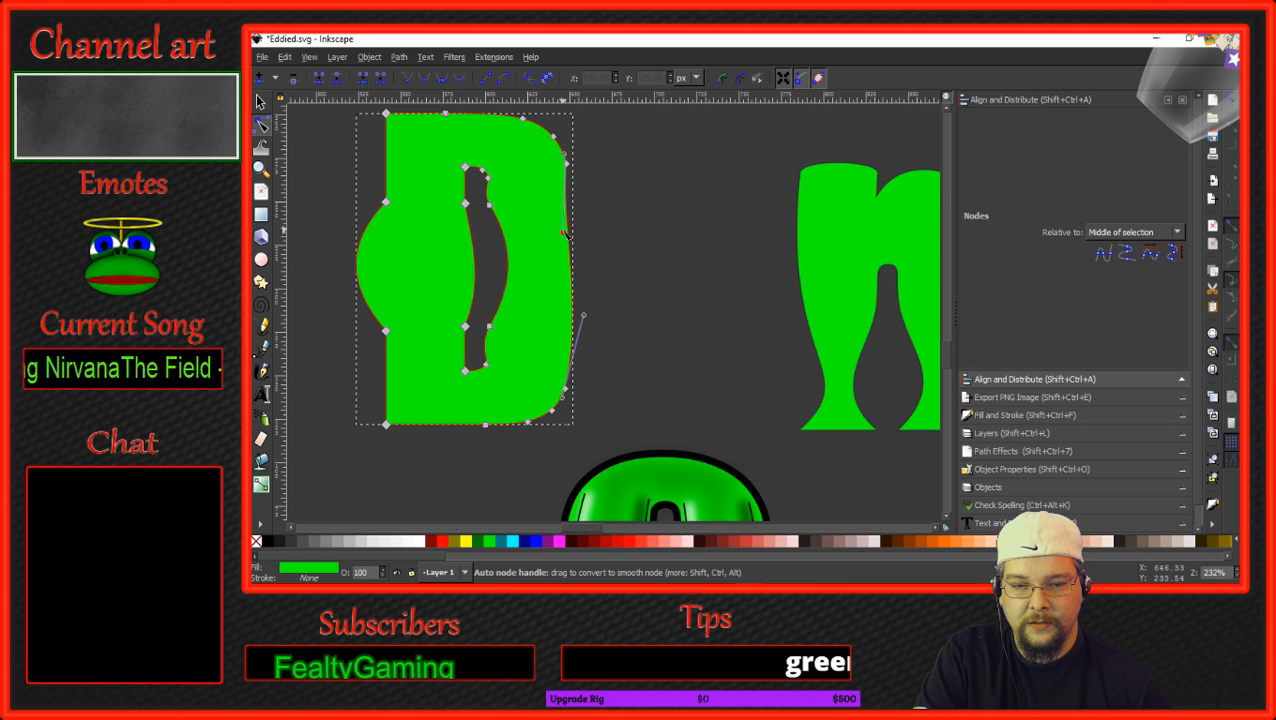
pyautogui.press('Right')
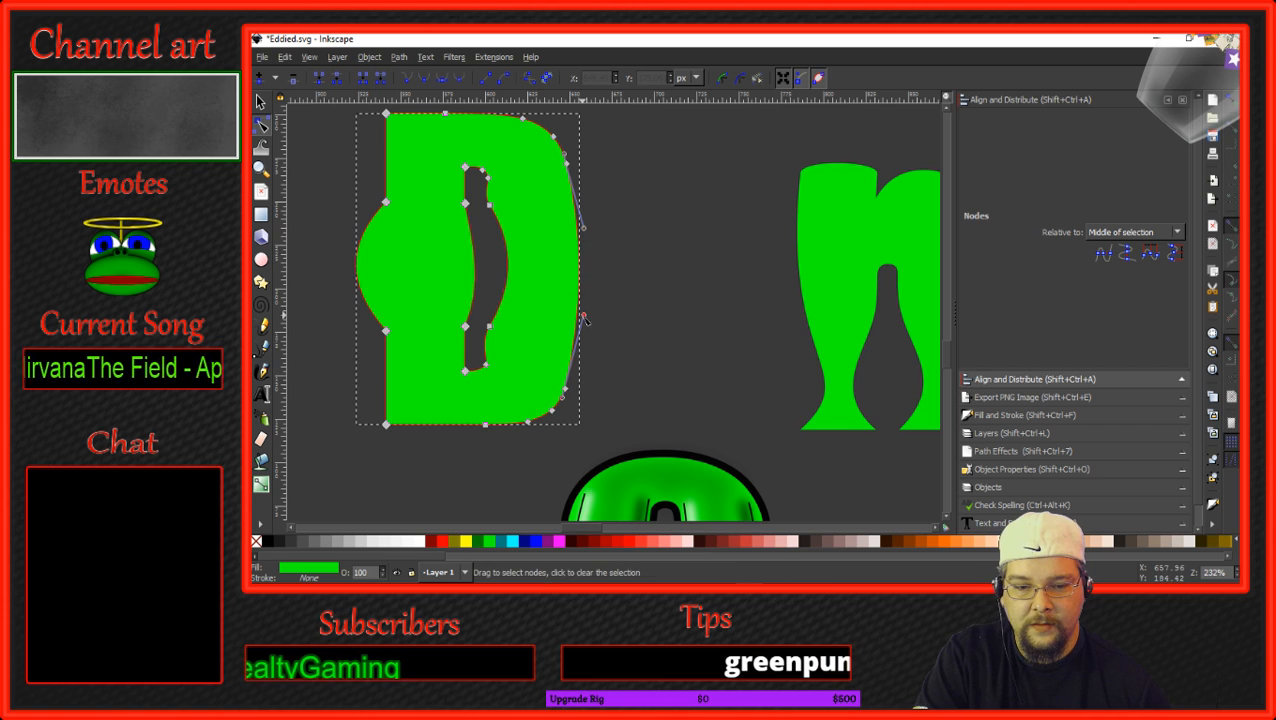
pyautogui.moveTo(584, 316); pyautogui.dragTo(590, 318)
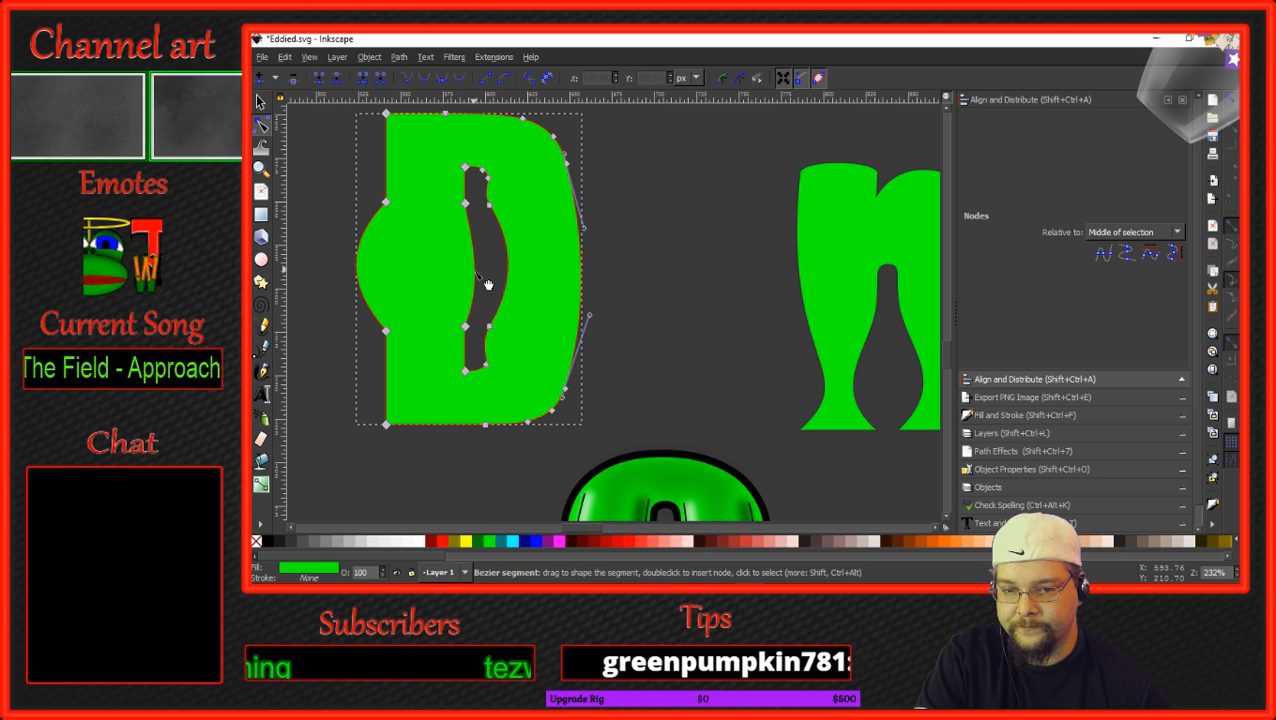
# Pinch the "D"'s left stem by bending its inner and outer edges toward each other, and add a node high on the right outer edge.
pyautogui.moveTo(474, 269); pyautogui.dragTo(447, 281)
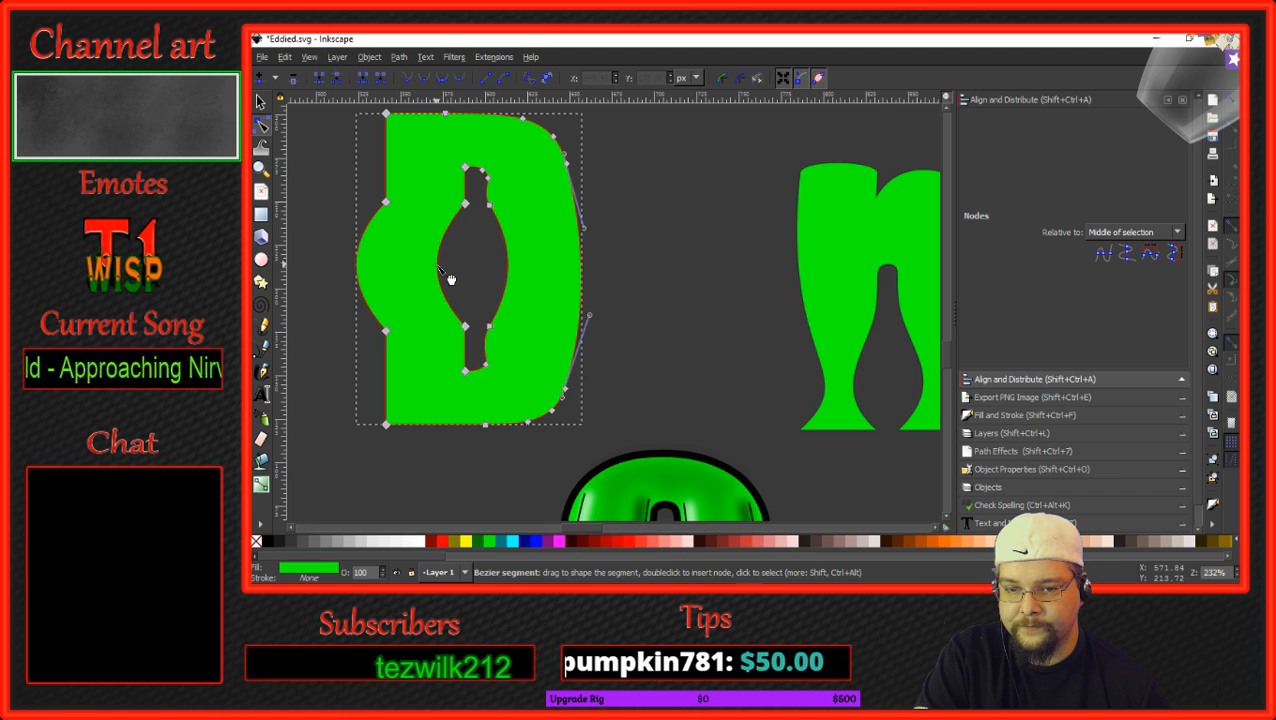
pyautogui.moveTo(362, 277); pyautogui.dragTo(435, 280)
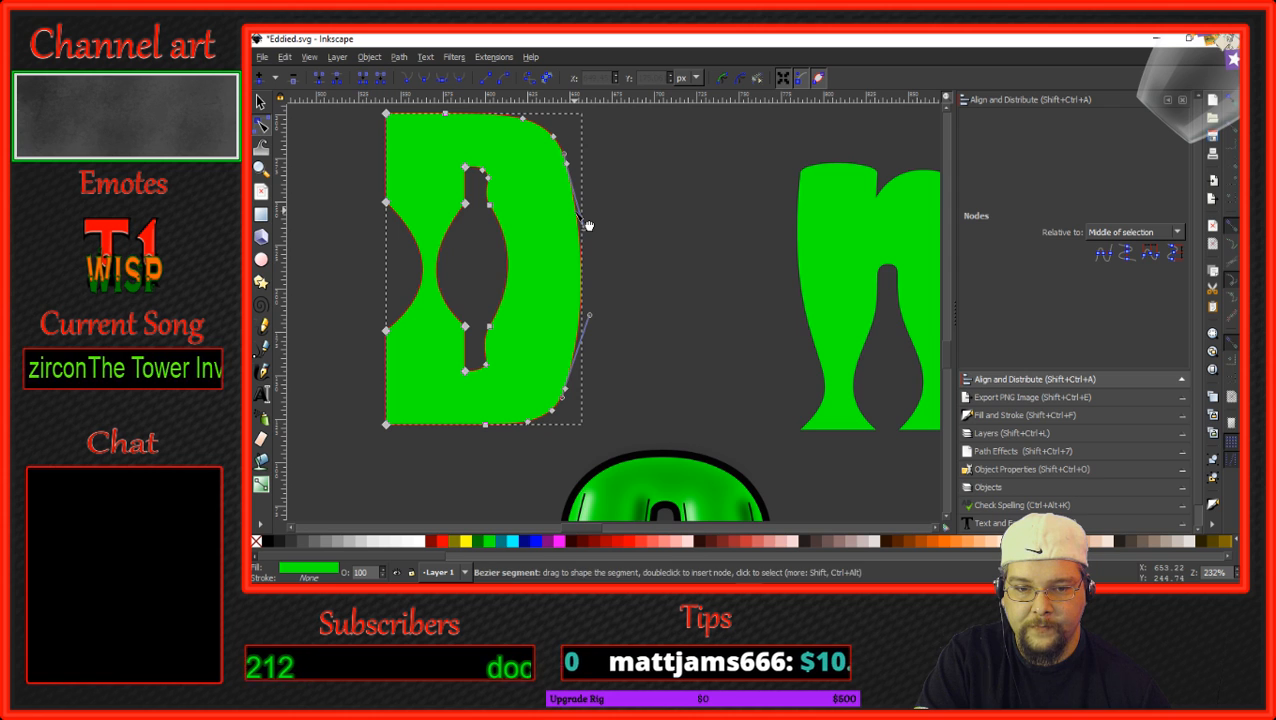
pyautogui.click(576, 211)
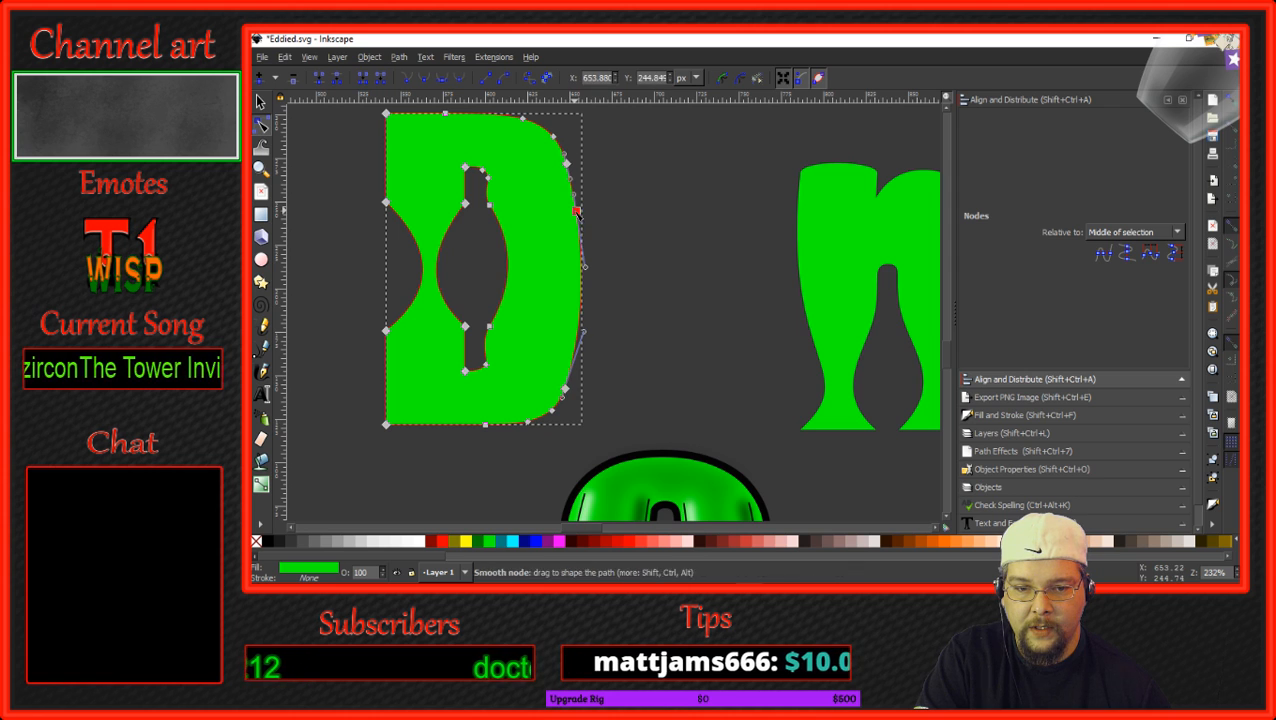
# Try to add a lower node on the "D"'s right outer edge, bend the edge inward between the nodes and adjust their handles.
pyautogui.doubleClick(589, 340)
pyautogui.moveTo(591, 282); pyautogui.dragTo(567, 296)
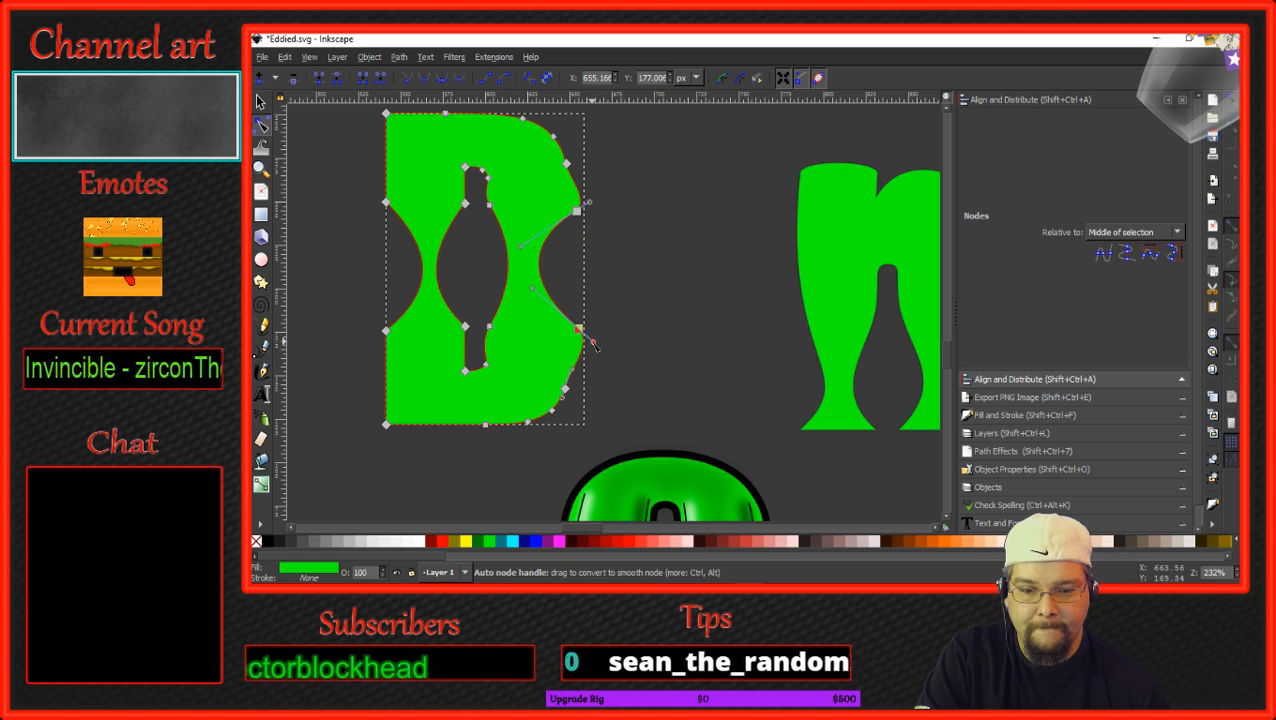
pyautogui.click(578, 328)
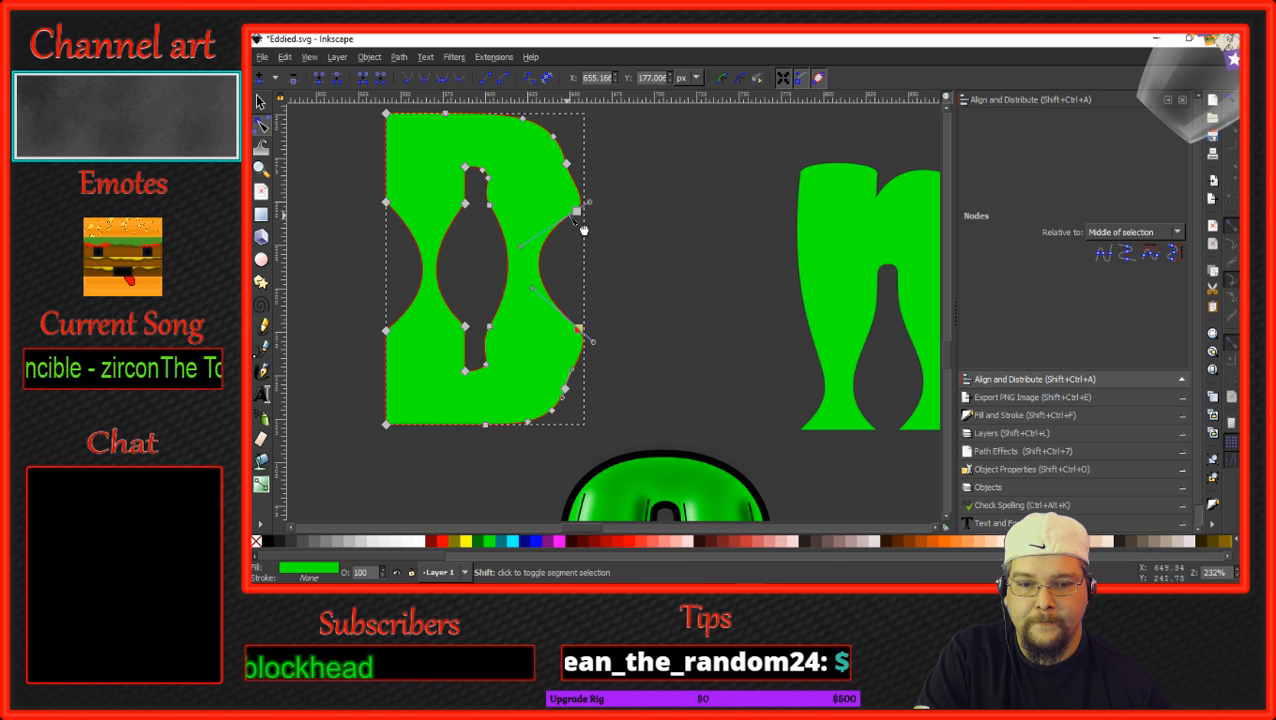
pyautogui.keyDown('shift'); pyautogui.click(576, 210); pyautogui.keyUp('shift')
pyautogui.click(407, 79)
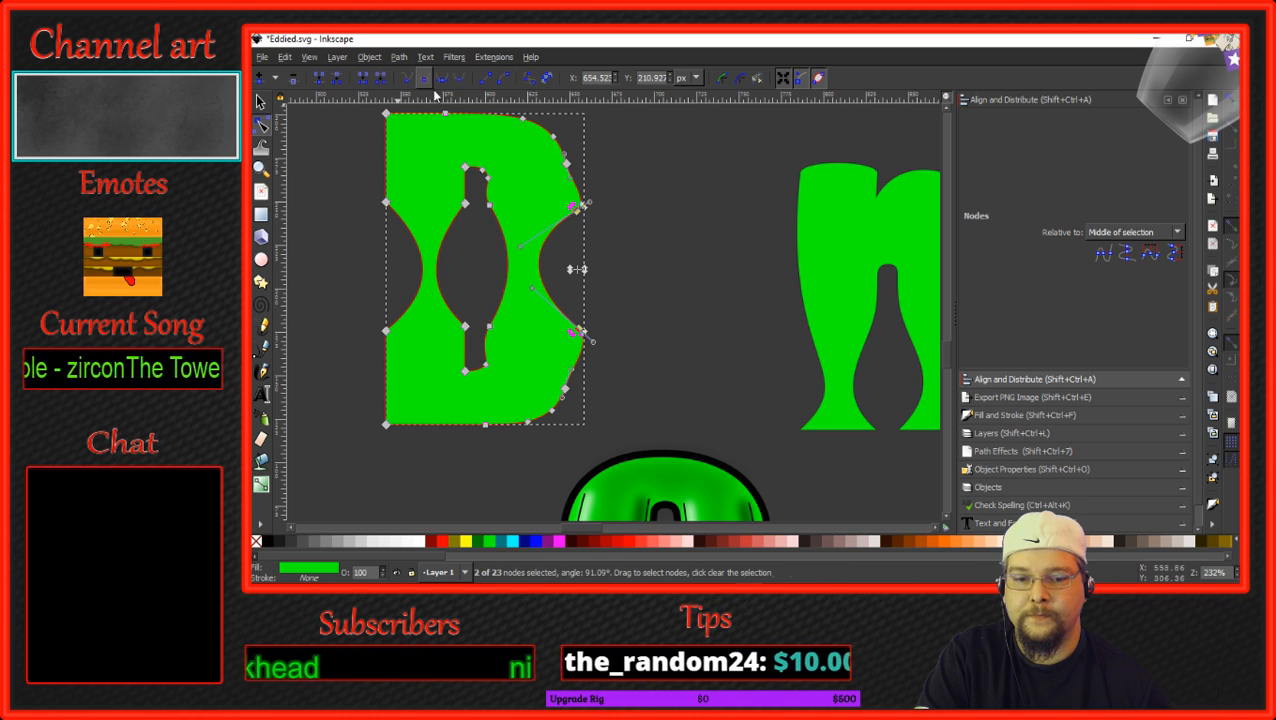
pyautogui.moveTo(589, 203); pyautogui.dragTo(578, 188)
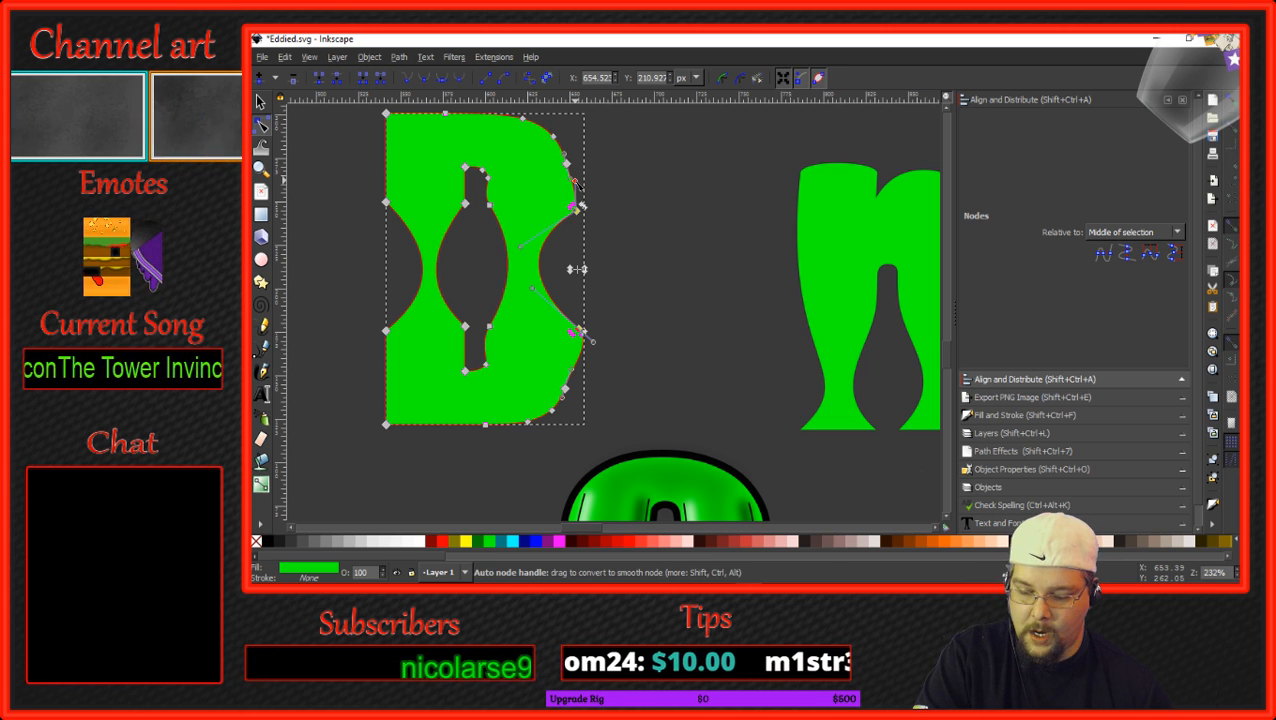
# Undo the inward bend, the handle changes and the lower node on the "D"'s right outer edge.
pyautogui.hotkey('ctrl', 'z')
pyautogui.hotkey('ctrl', 'z')
pyautogui.hotkey('ctrl', 'z')
pyautogui.hotkey('ctrl', 'z')
pyautogui.hotkey('ctrl', 'z')
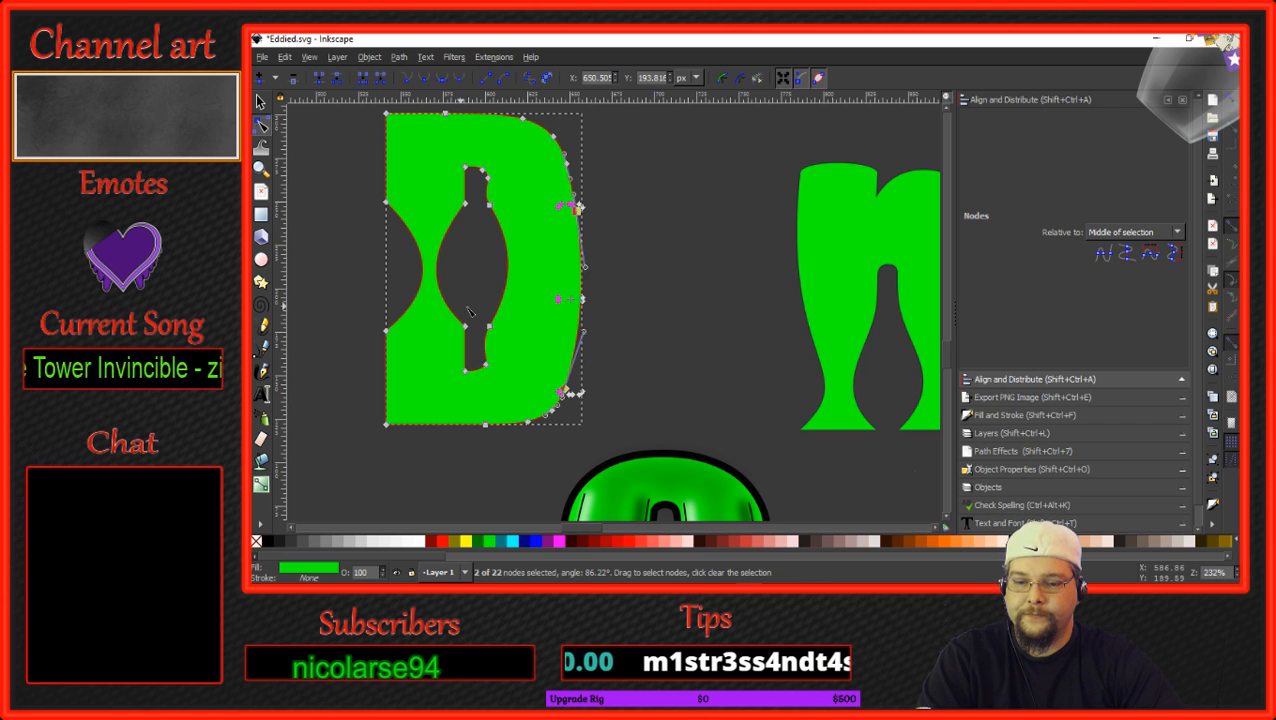
# Delete the extra node on the upper edge of the D's inner cutout and reposition the cutout's upper corner node.
pyautogui.click(488, 178)
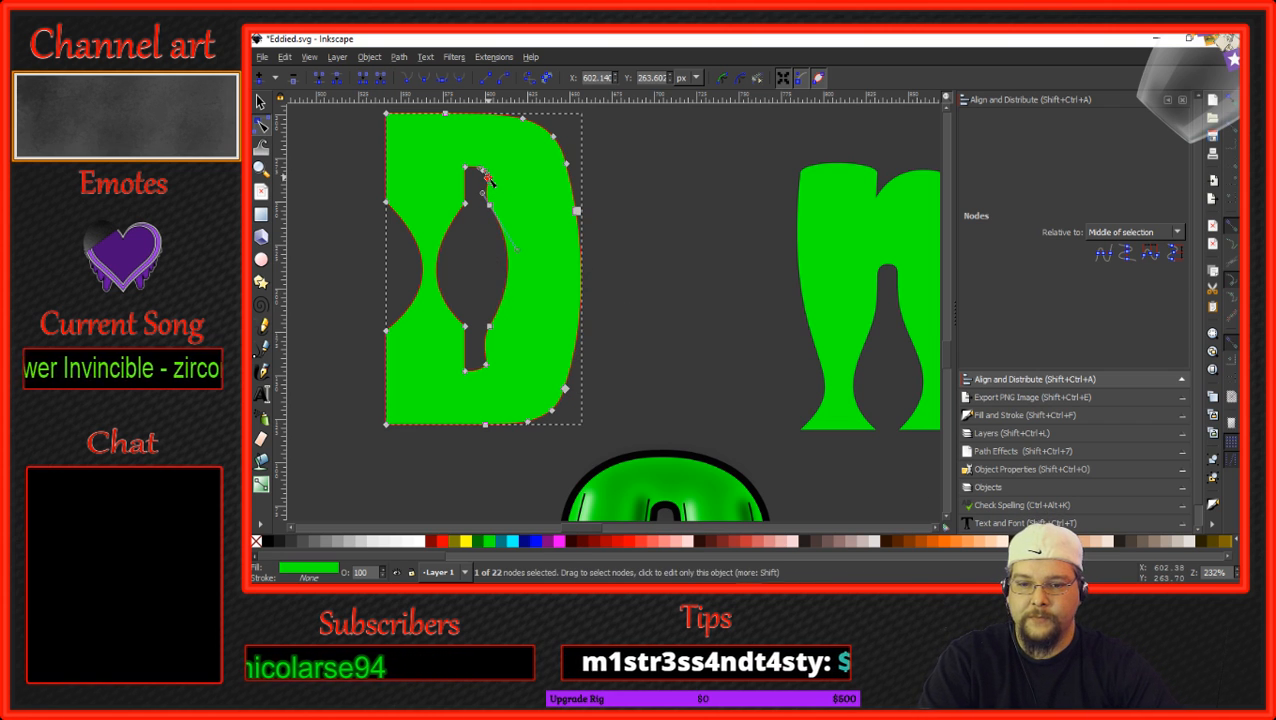
pyautogui.press('Delete')
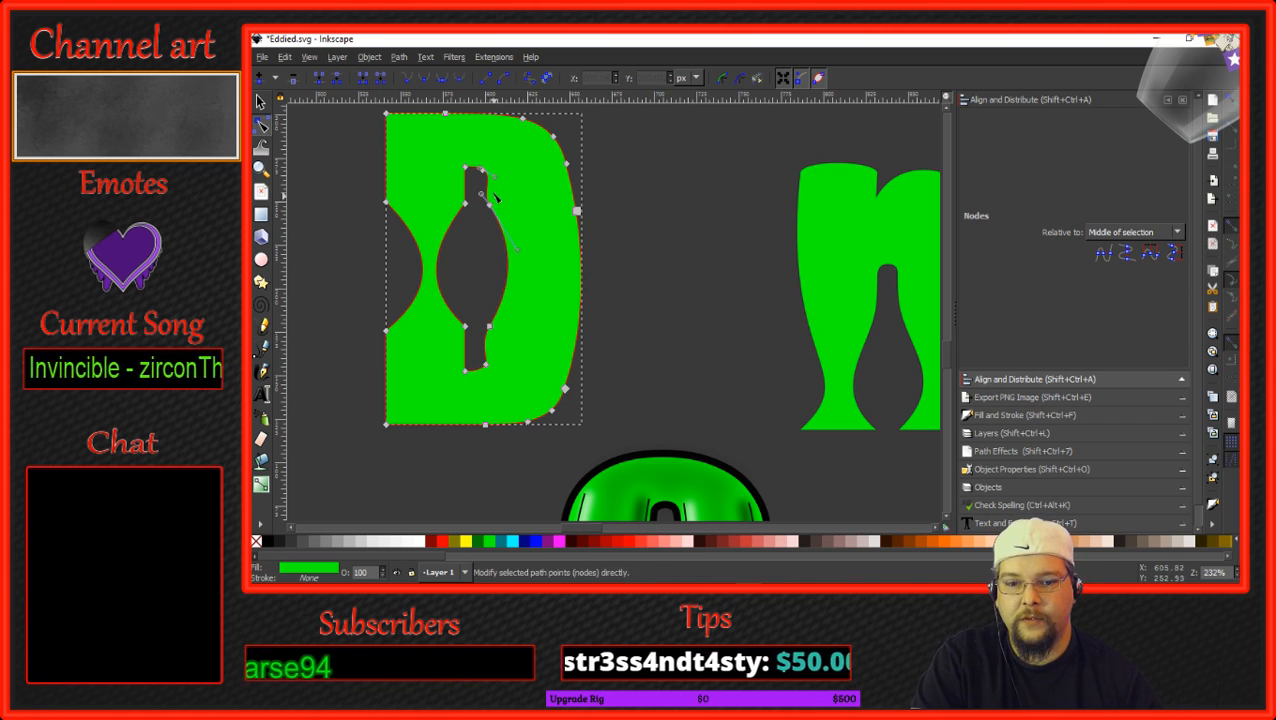
pyautogui.moveTo(496, 178)
pyautogui.mouseDown()
pyautogui.moveTo(490, 196)
pyautogui.moveTo(491, 173)
pyautogui.mouseUp()
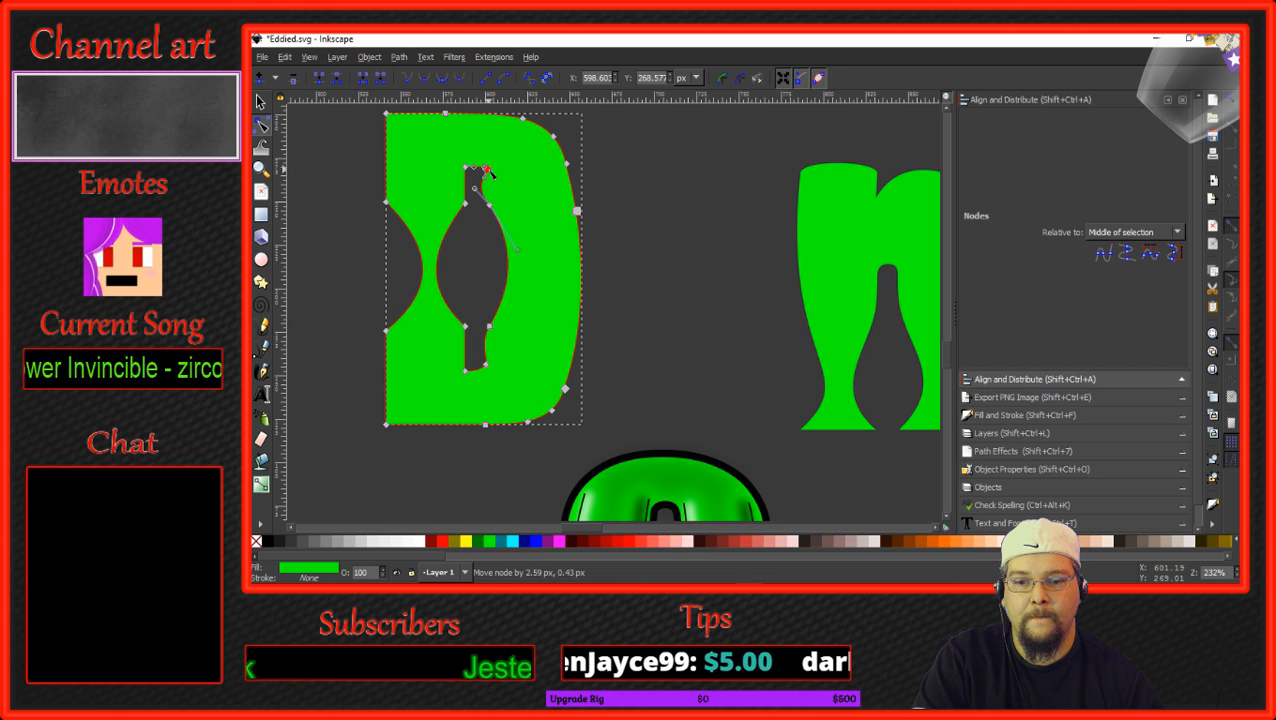
pyautogui.moveTo(489, 169); pyautogui.dragTo(489, 169)
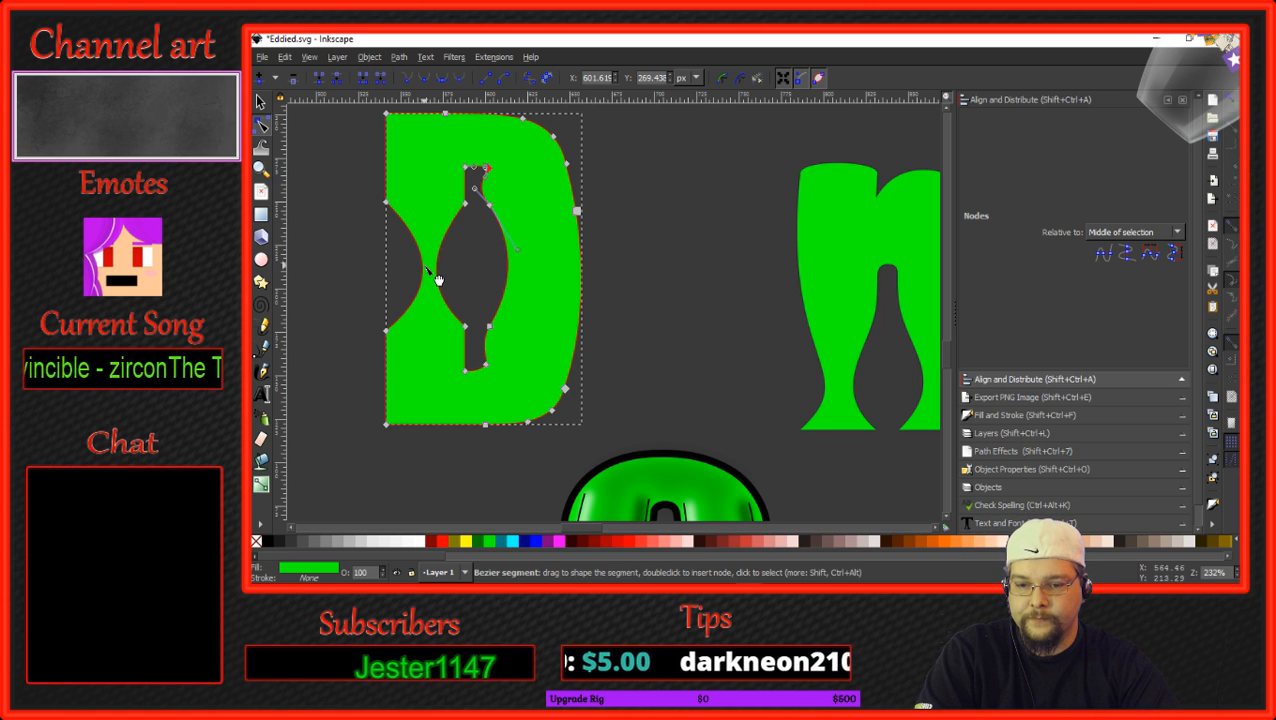
# Make the notch in the D's back shallower and bulge the straight edge below it outward into a rounded curve.
pyautogui.moveTo(424, 271); pyautogui.dragTo(408, 272)
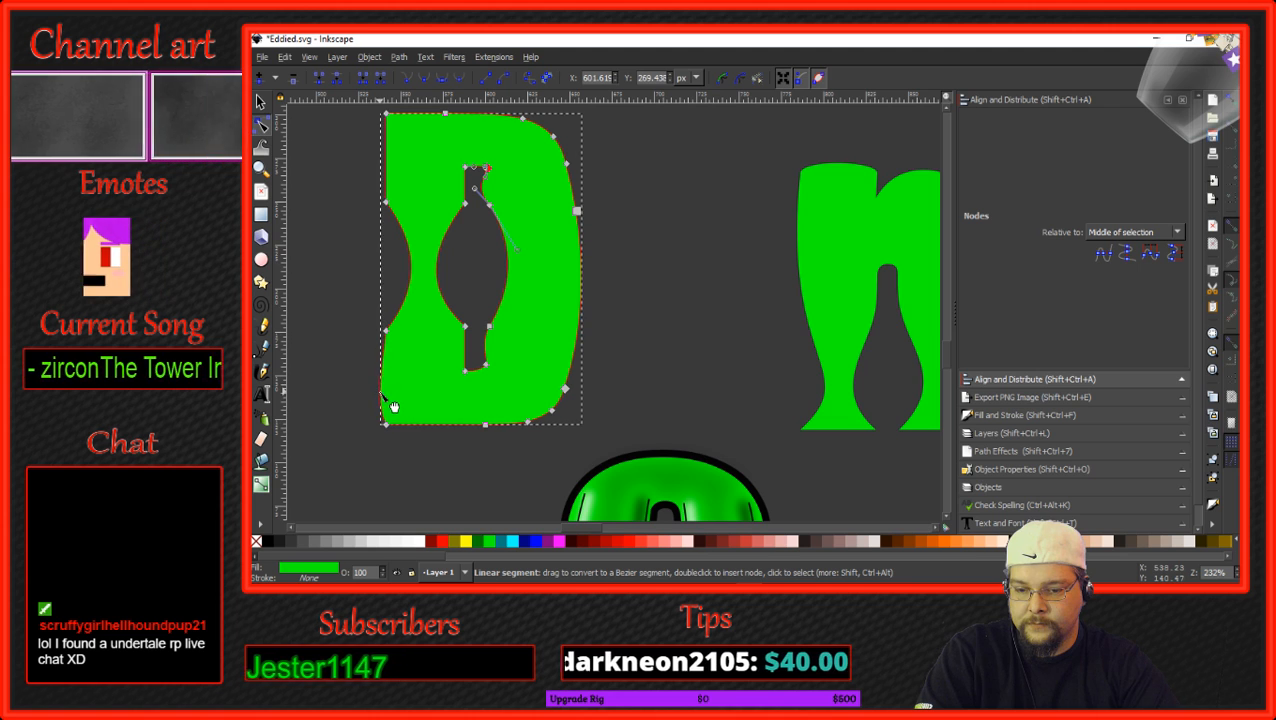
pyautogui.moveTo(390, 392); pyautogui.dragTo(373, 401)
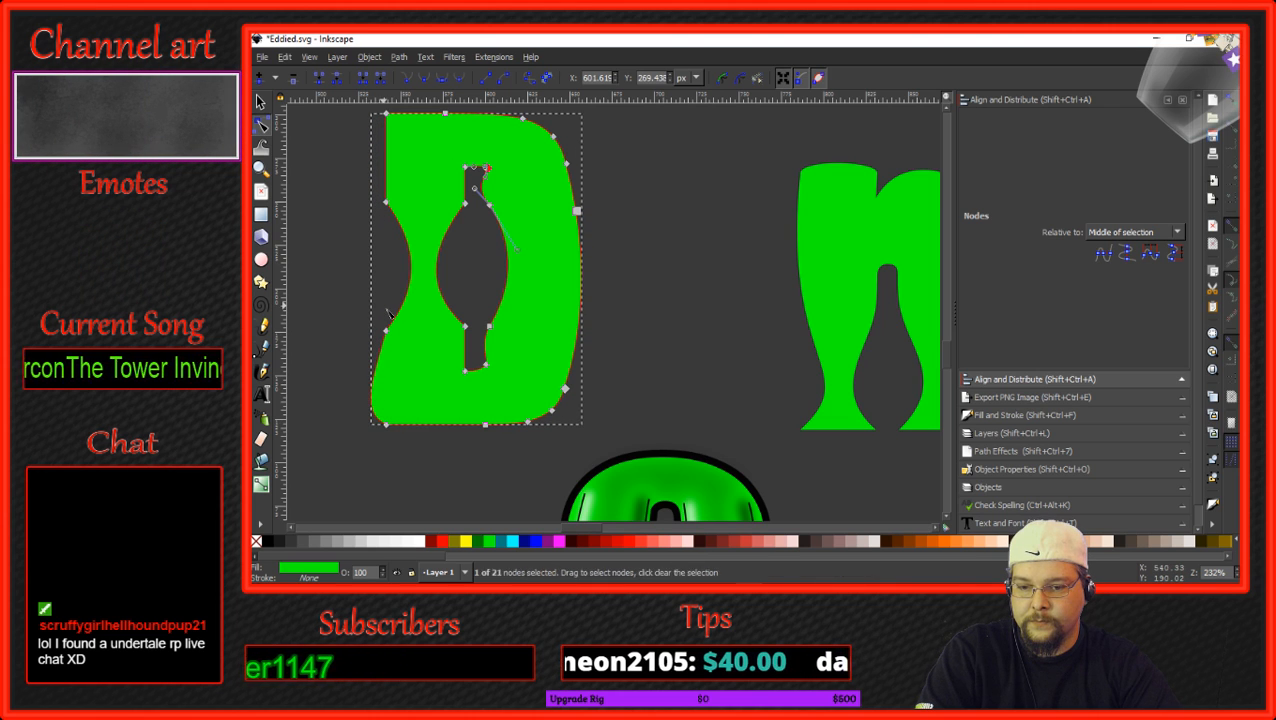
pyautogui.click(395, 365)
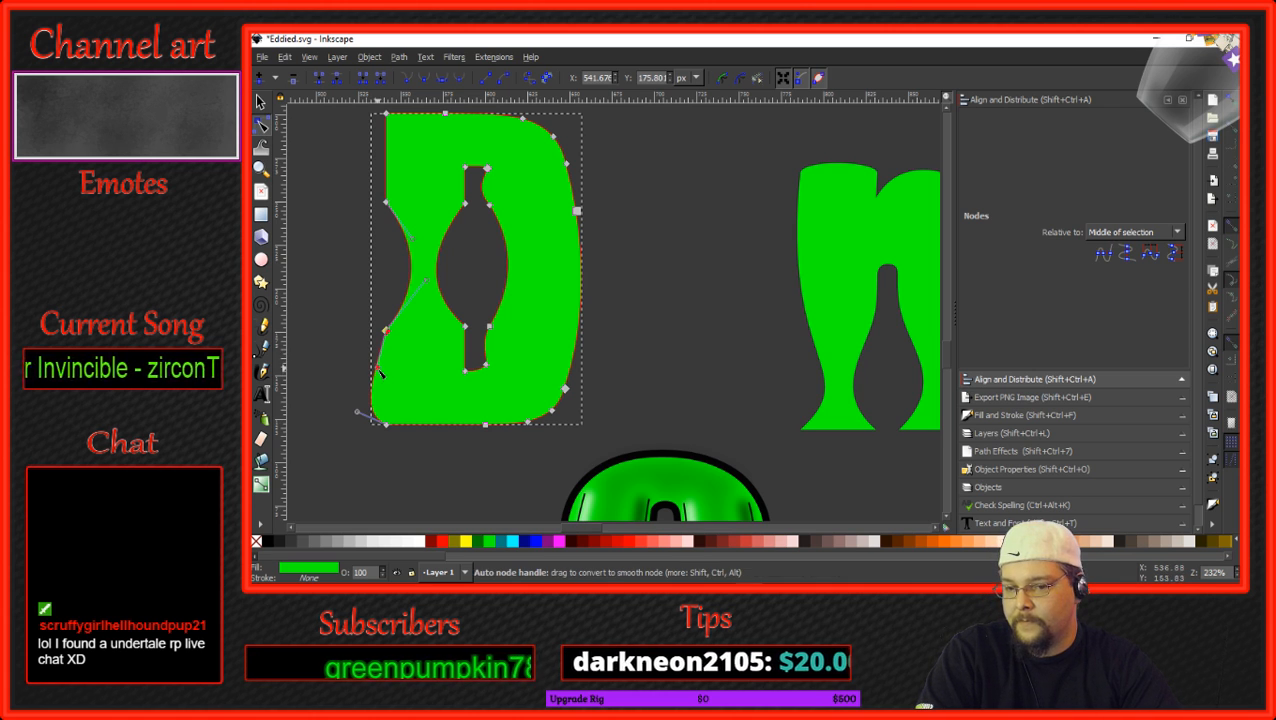
pyautogui.moveTo(381, 370); pyautogui.dragTo(368, 350)
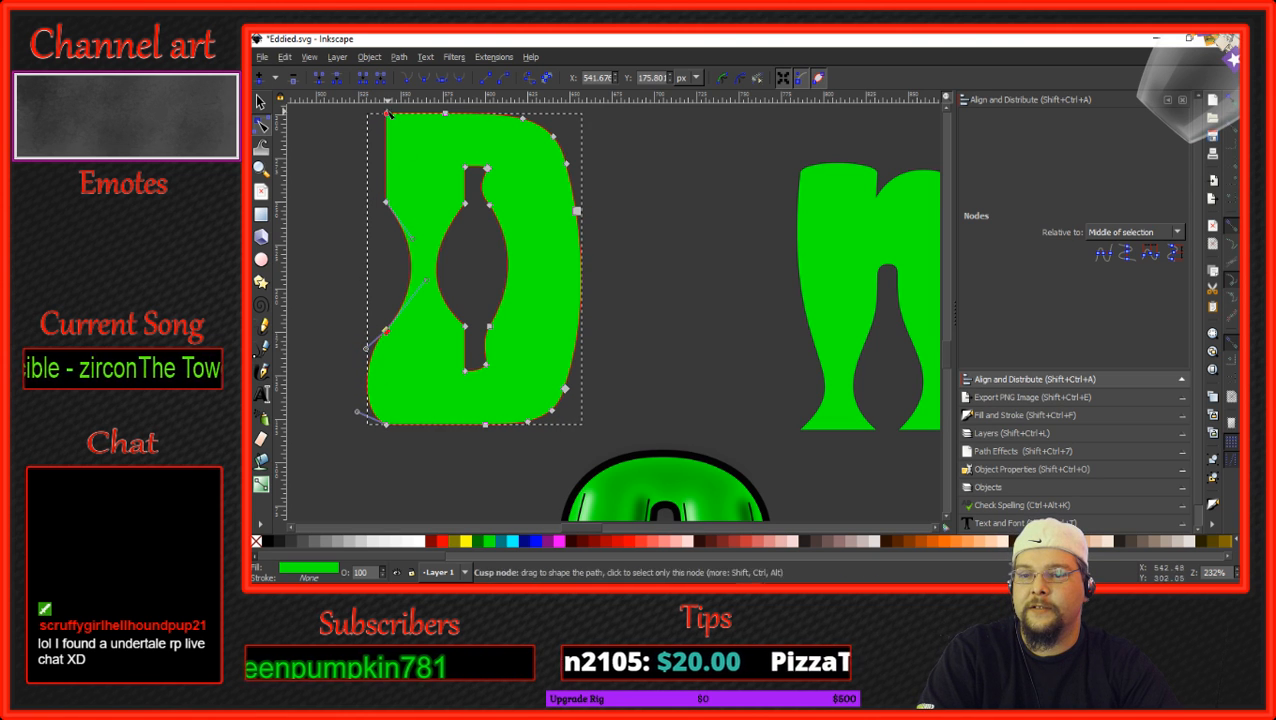
# Bulge the straight edge above the D's notch outward into a rounded curve matching the lower half.
pyautogui.moveTo(400, 146); pyautogui.dragTo(371, 188)
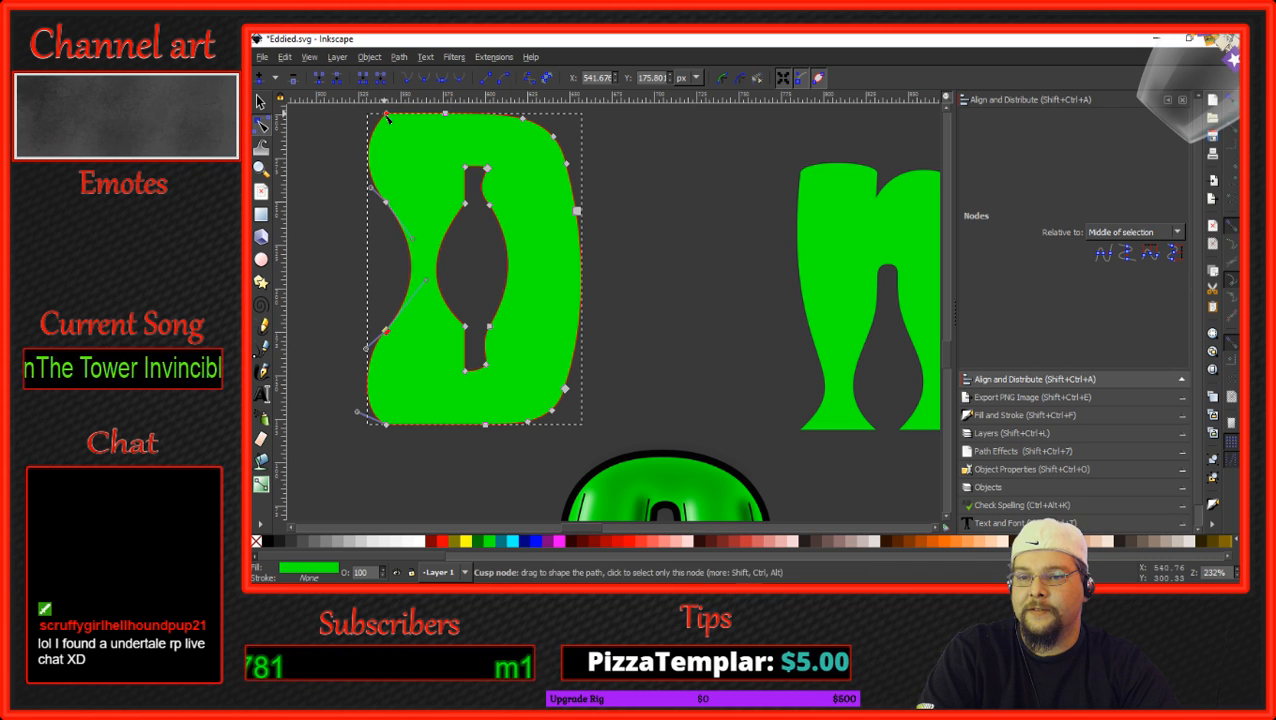
pyautogui.moveTo(355, 143); pyautogui.dragTo(353, 126)
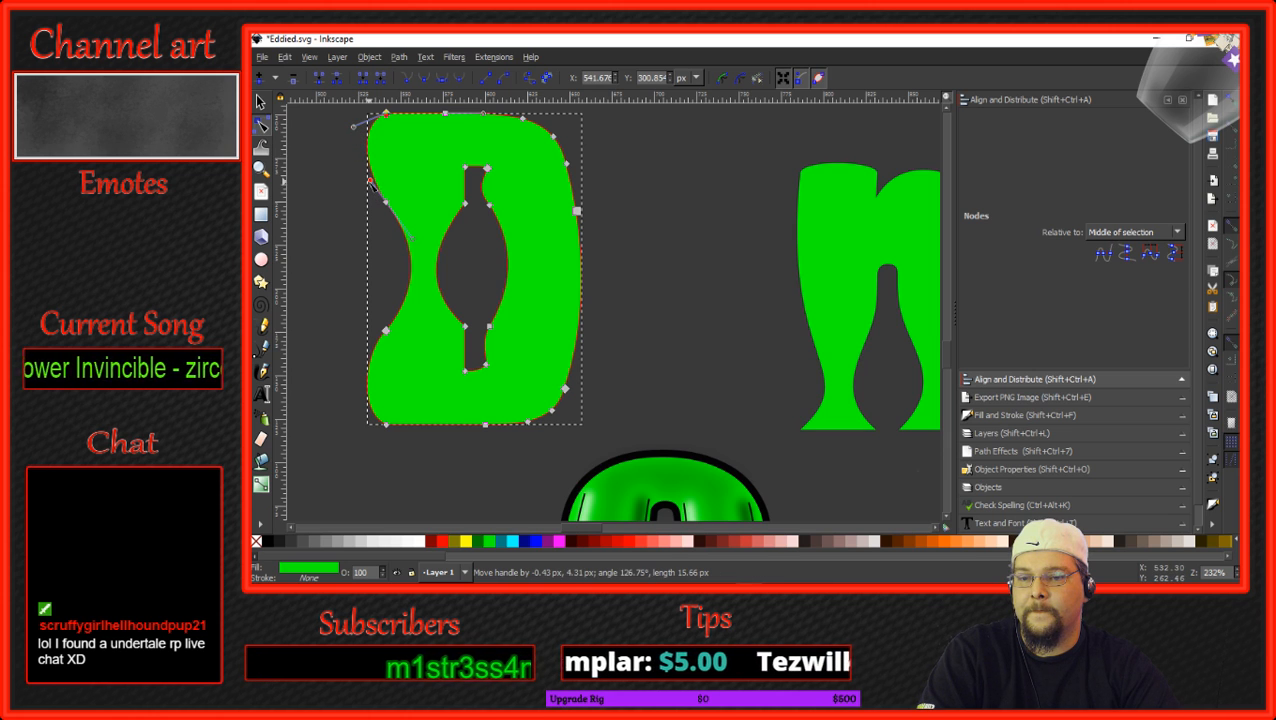
pyautogui.moveTo(370, 181); pyautogui.dragTo(366, 185)
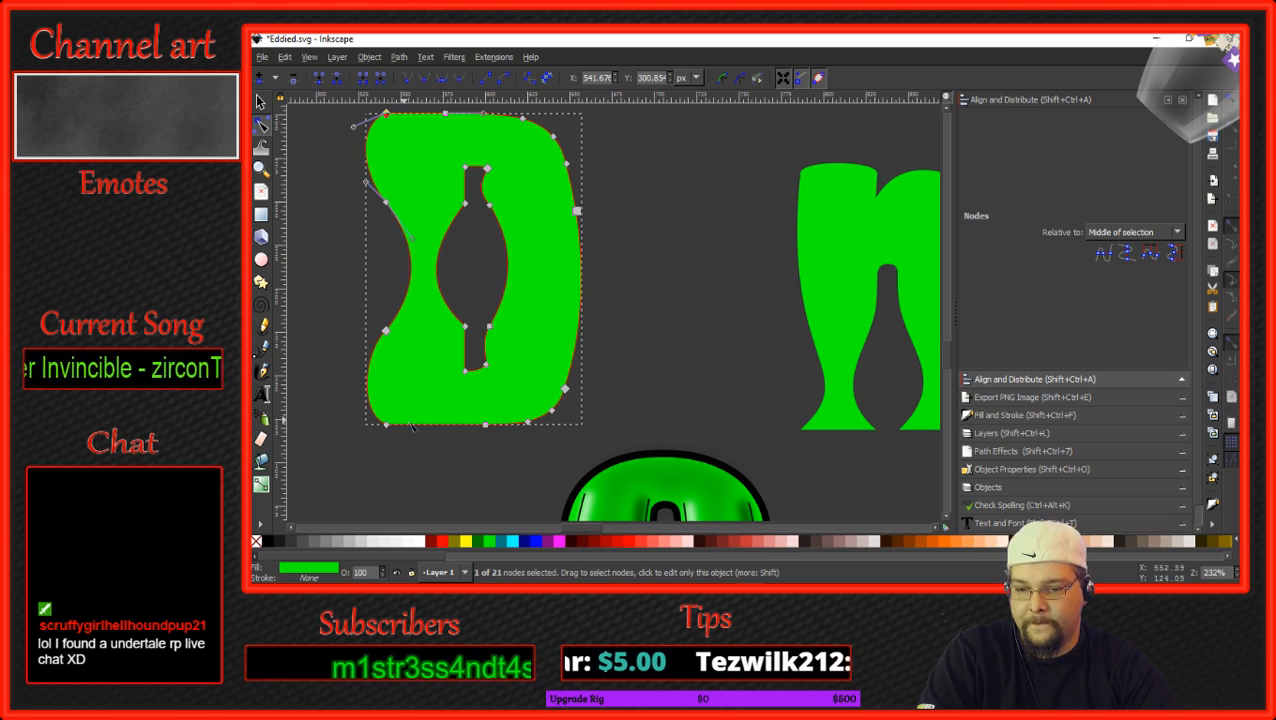
pyautogui.click(420, 454)
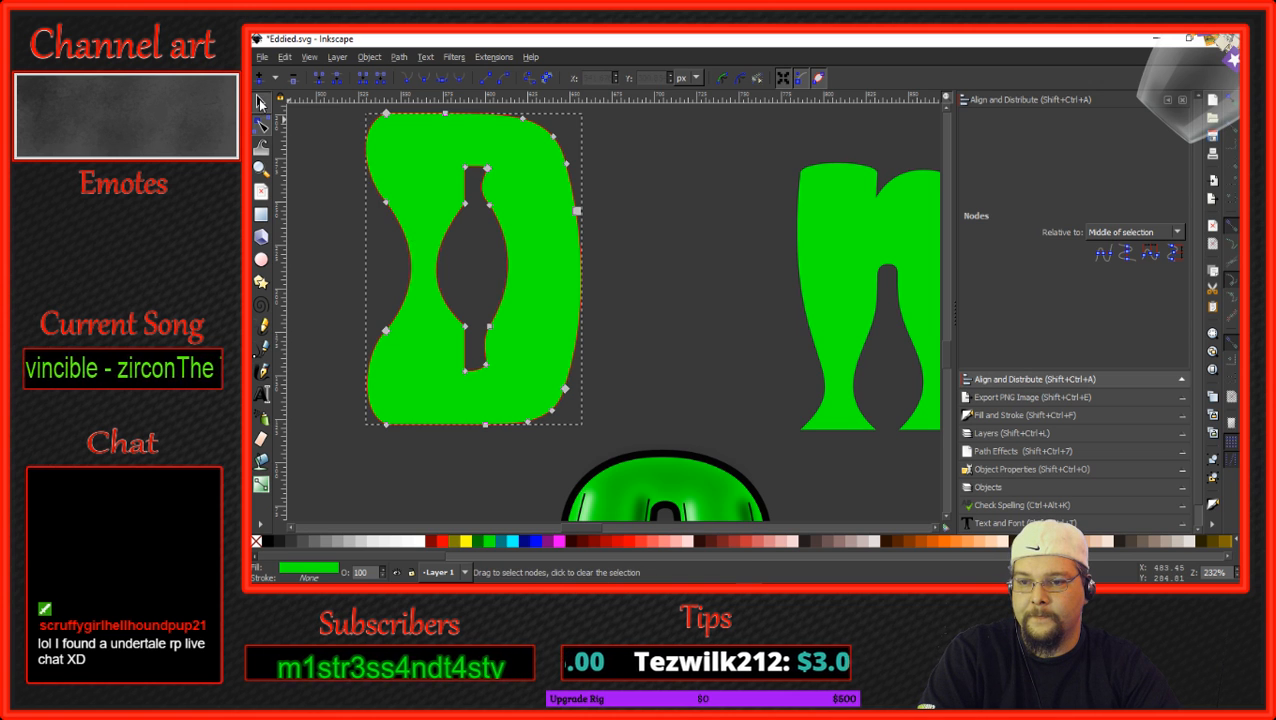
# Move the finished D in front of the first O in the lower row of letters.
pyautogui.click(260, 103)
pyautogui.click(335, 269)
pyautogui.scroll(-4, 335, 270)
pyautogui.moveTo(336, 358); pyautogui.dragTo(442, 363)
pyautogui.moveTo(494, 287); pyautogui.dragTo(489, 369)
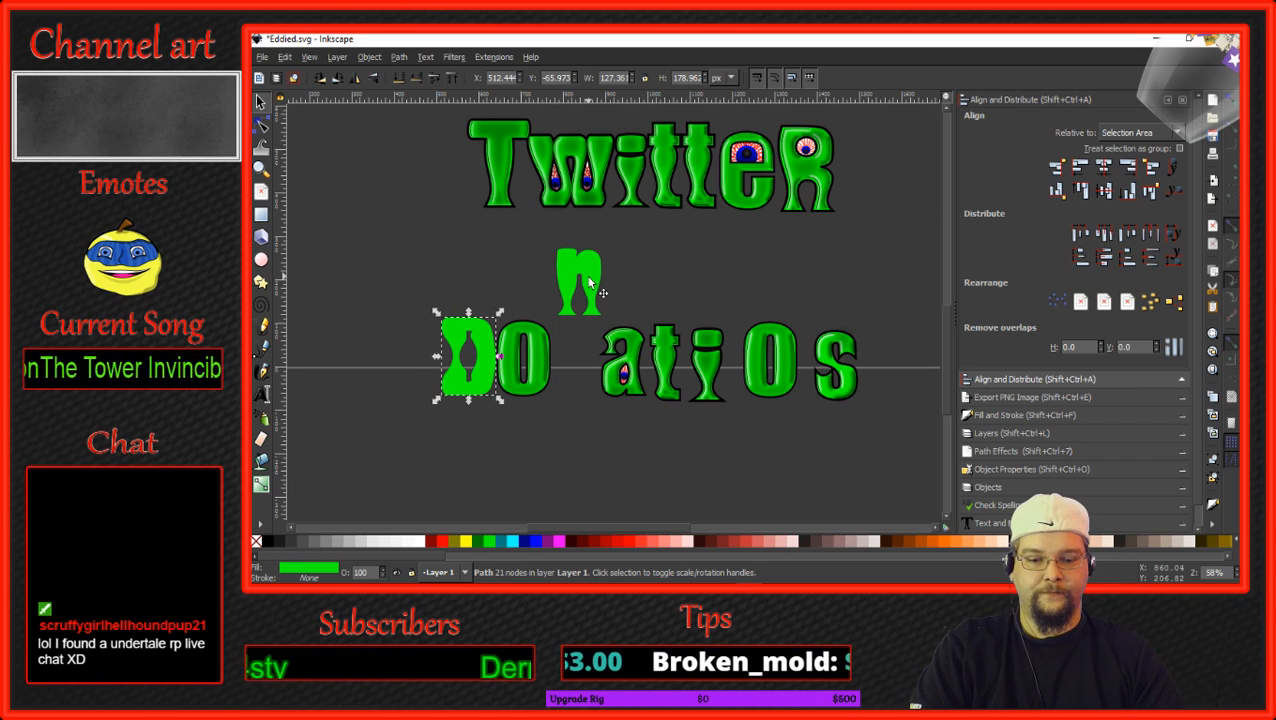
# Move the plain green n between the first O and the a, and close up the spacing of a, t, i and O.
pyautogui.moveTo(590, 285); pyautogui.dragTo(727, 368)
pyautogui.click(631, 367)
pyautogui.click(661, 367)
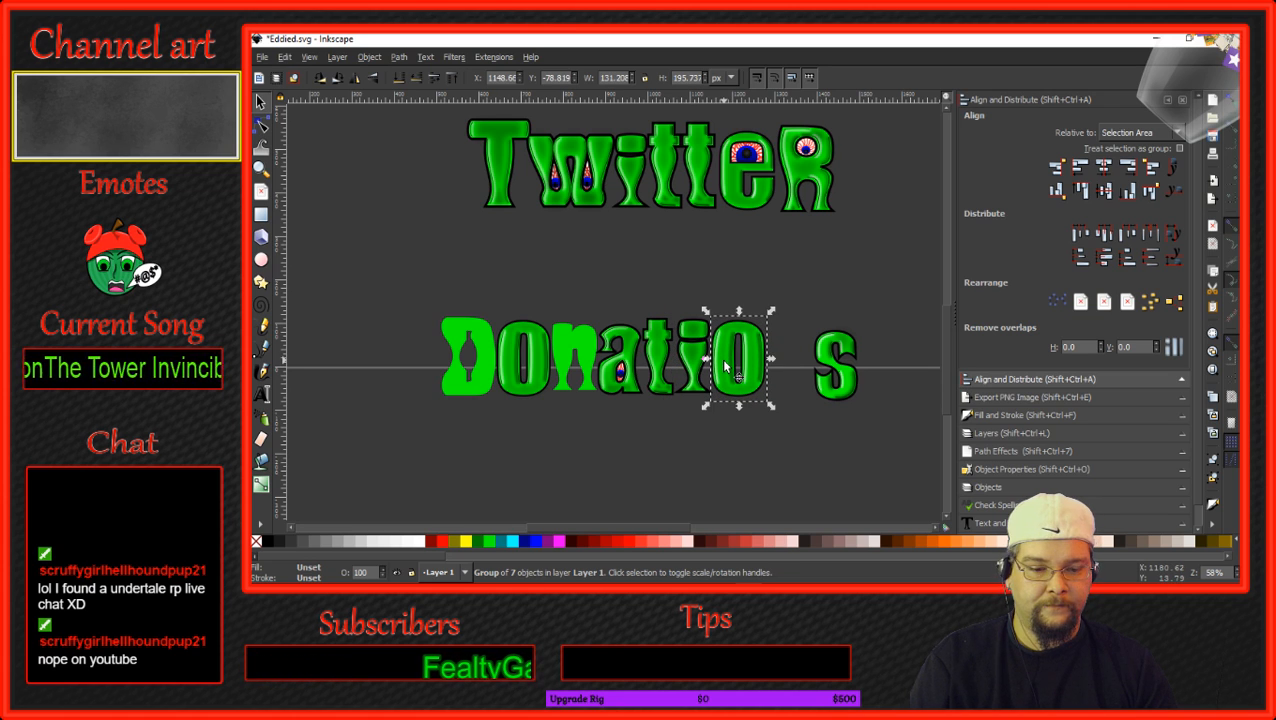
# Duplicate the plain green n and place the copy between the second O and the s to complete "Donations".
pyautogui.click(571, 362)
pyautogui.rightClick(571, 362)
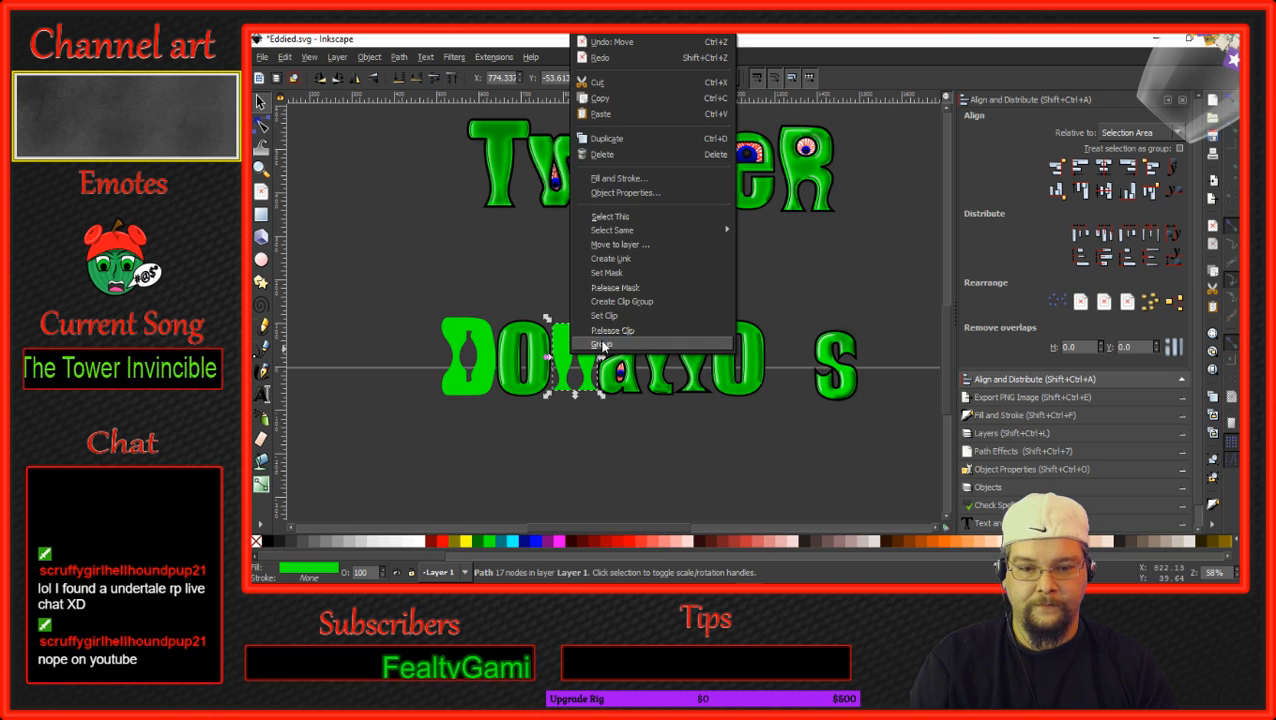
pyautogui.click(628, 142)
pyautogui.moveTo(571, 357); pyautogui.dragTo(785, 360)
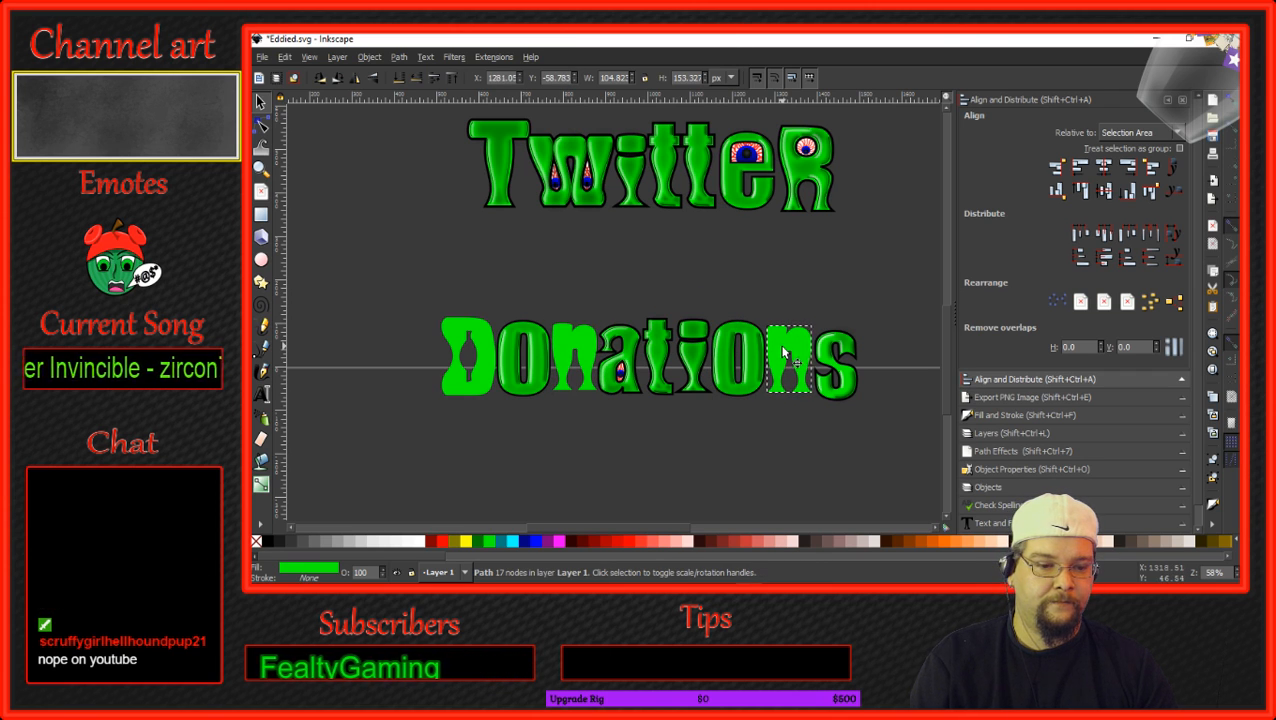
pyautogui.click(826, 355)
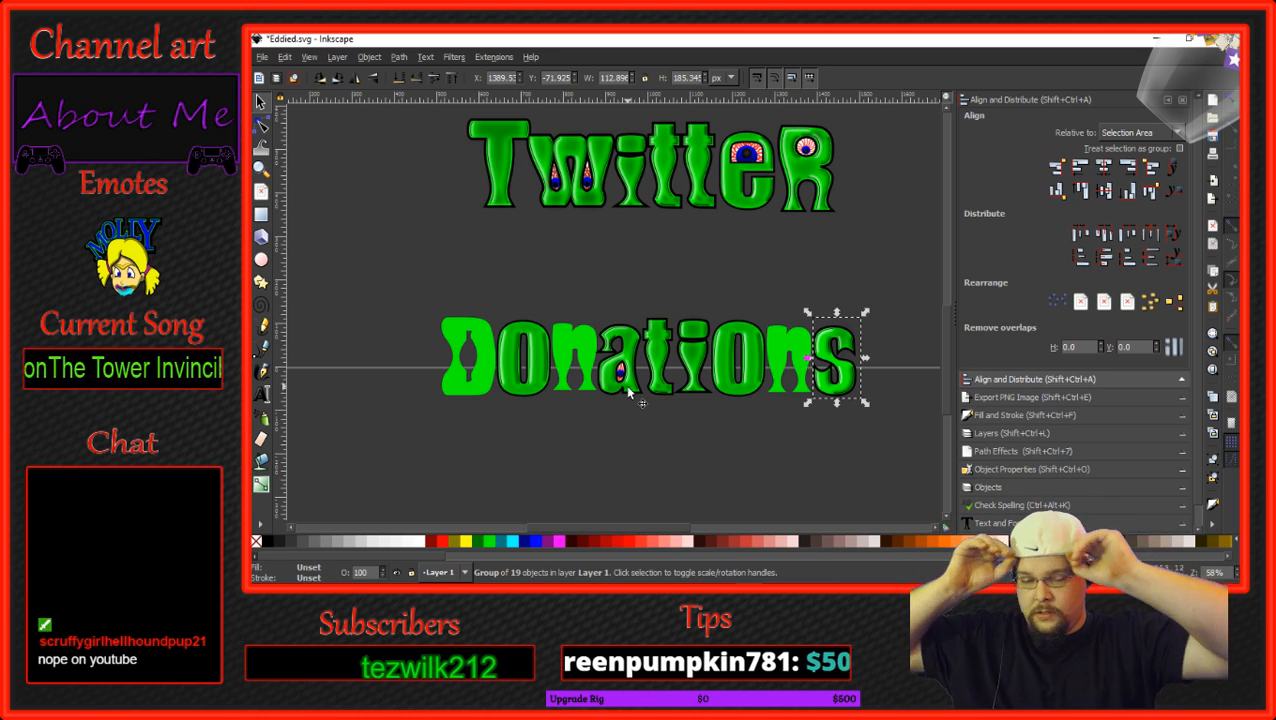
# Duplicate the D, remove the copy's fill and give it a flat black stroke.
pyautogui.scroll(3, 477, 359)
pyautogui.click(477, 347)
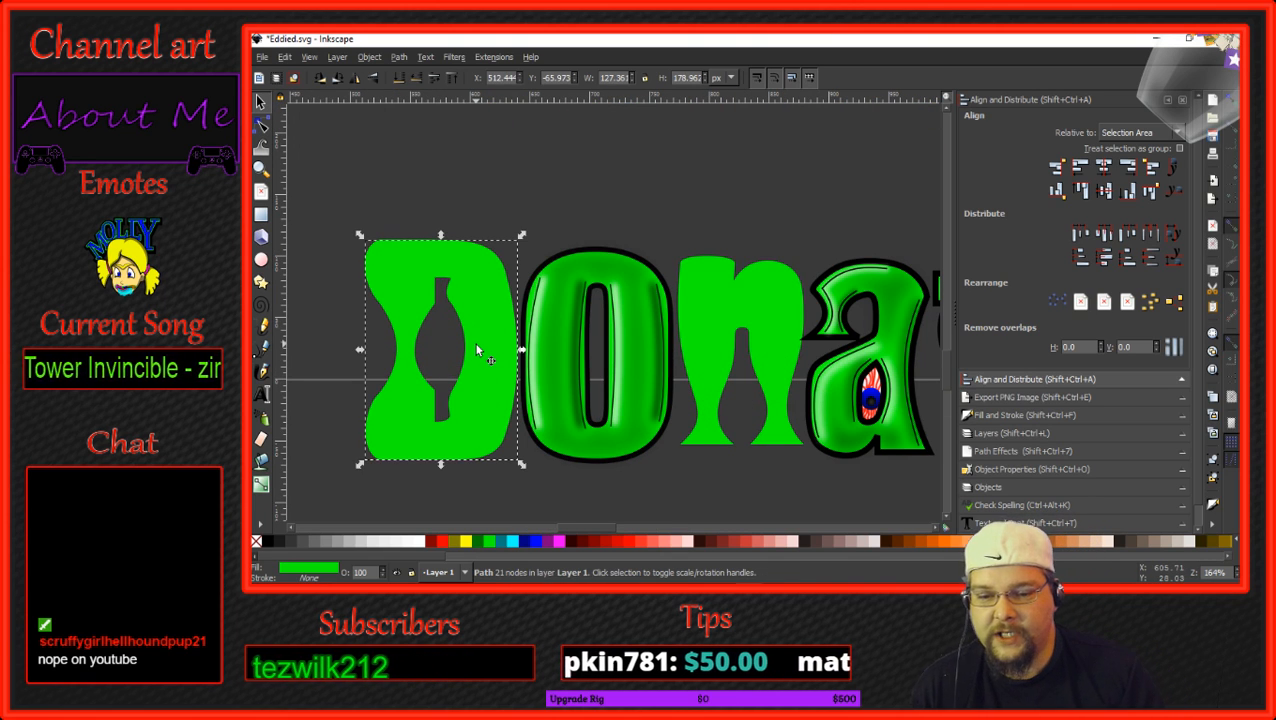
pyautogui.rightClick(477, 350)
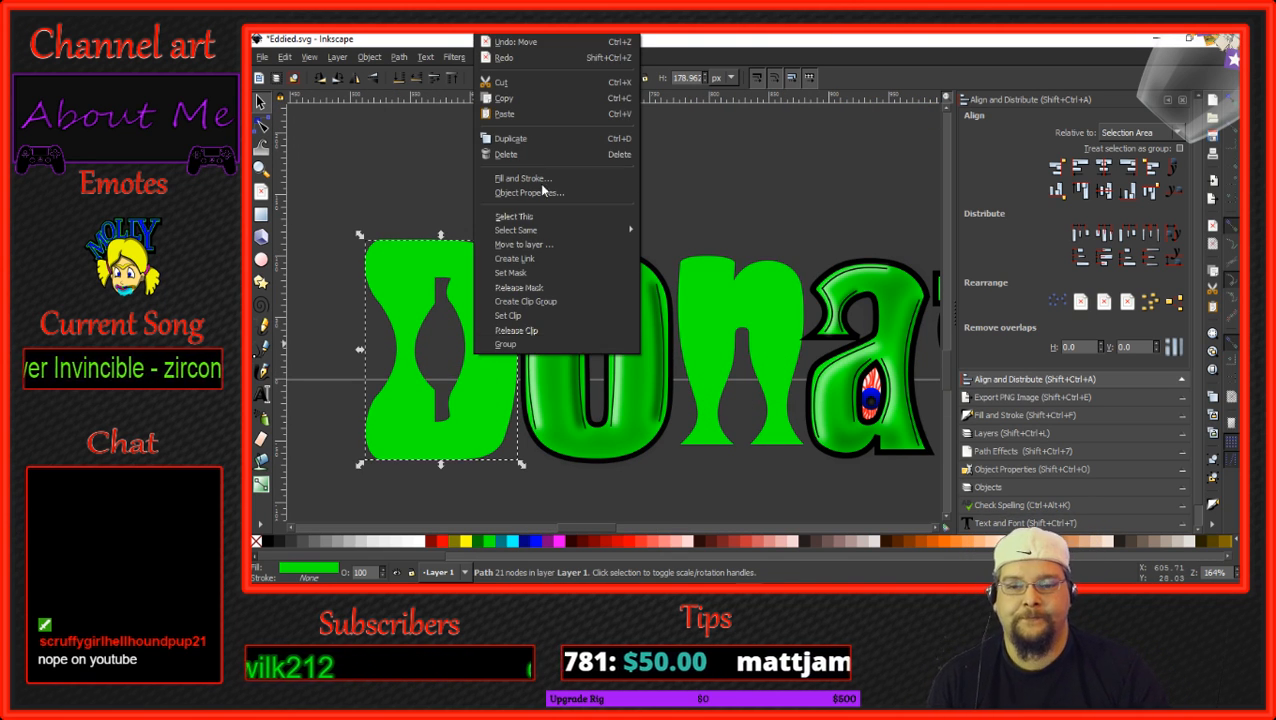
pyautogui.click(539, 134)
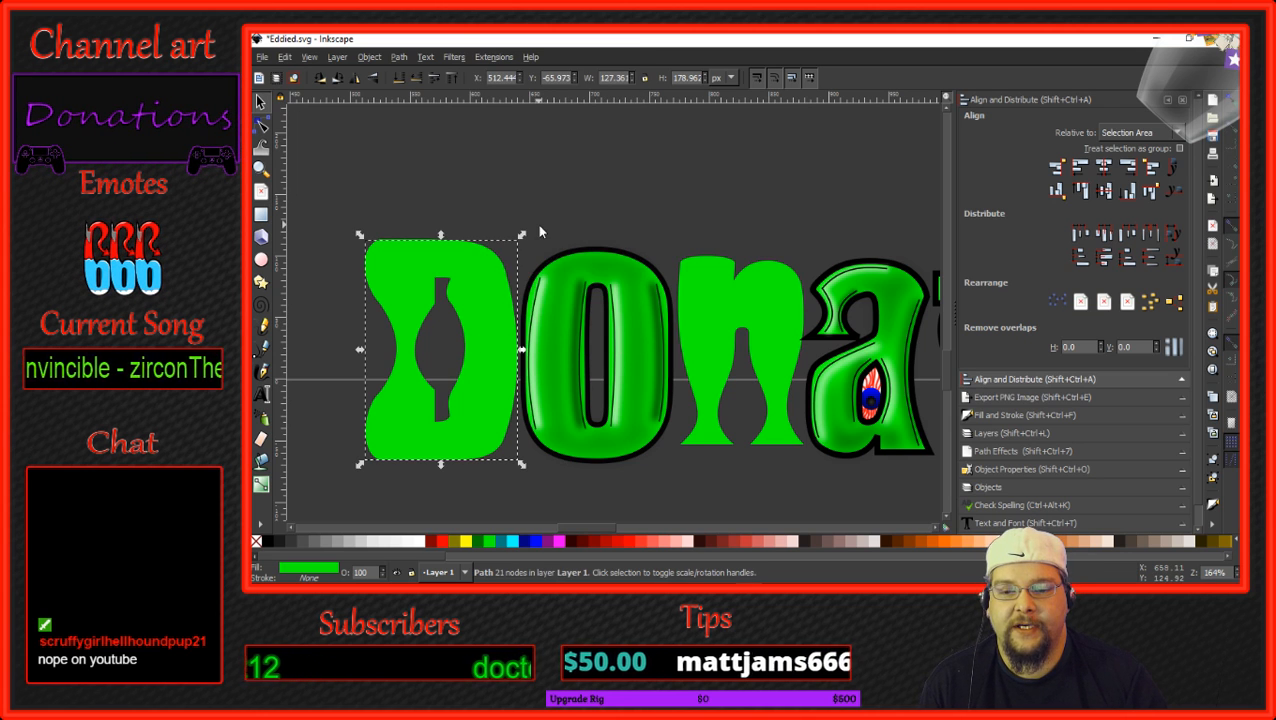
pyautogui.click(1002, 421)
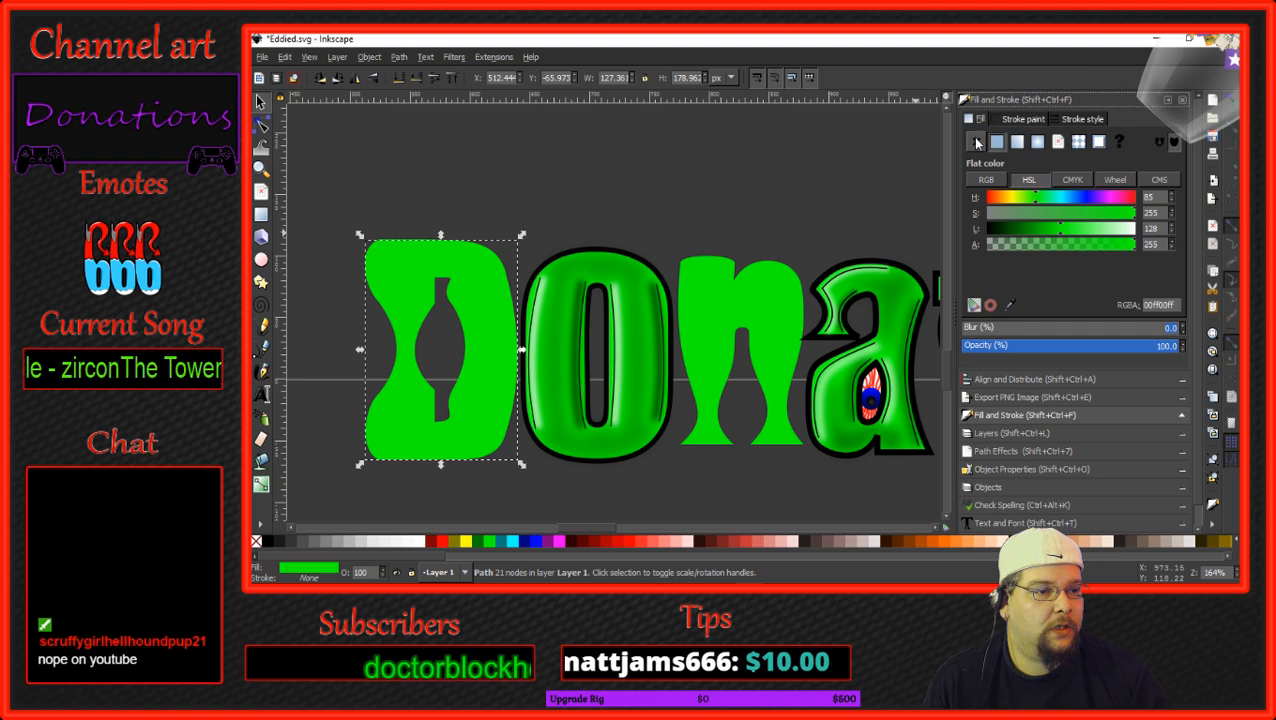
pyautogui.click(1020, 119)
pyautogui.click(996, 143)
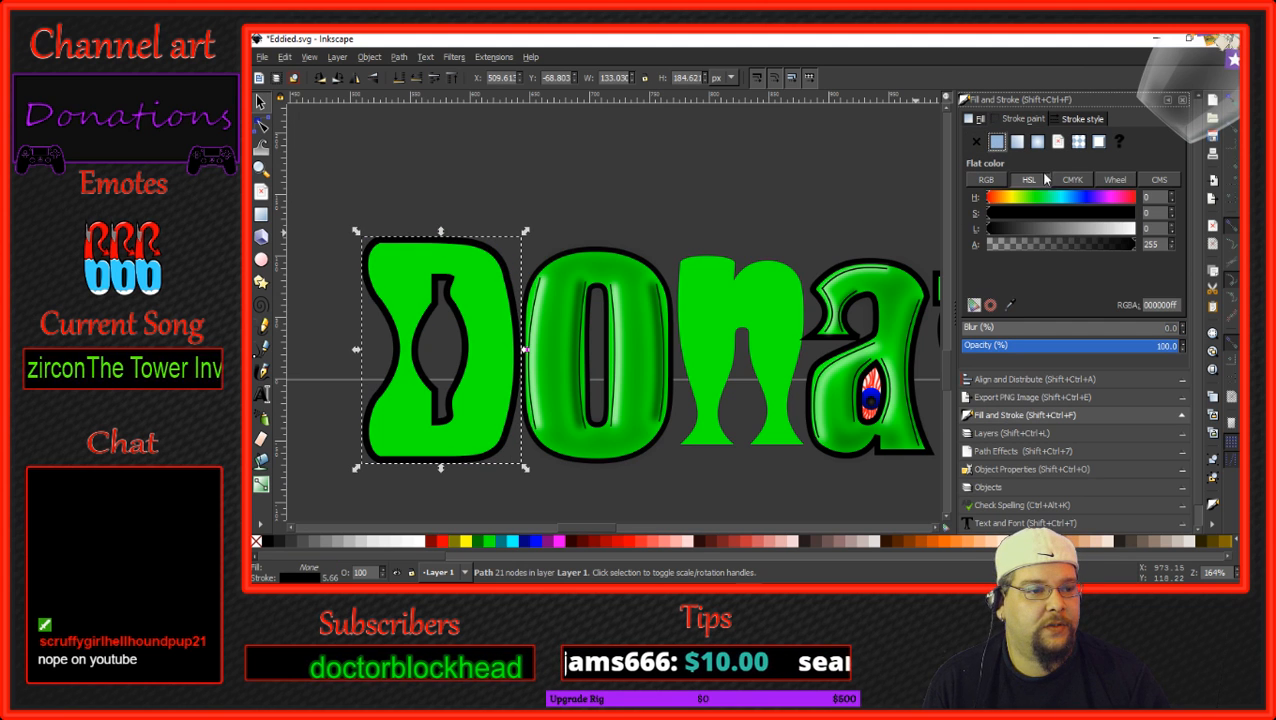
# Send the D's outline copy behind the green letter and set its stroke width to 11 px.
pyautogui.click(1071, 120)
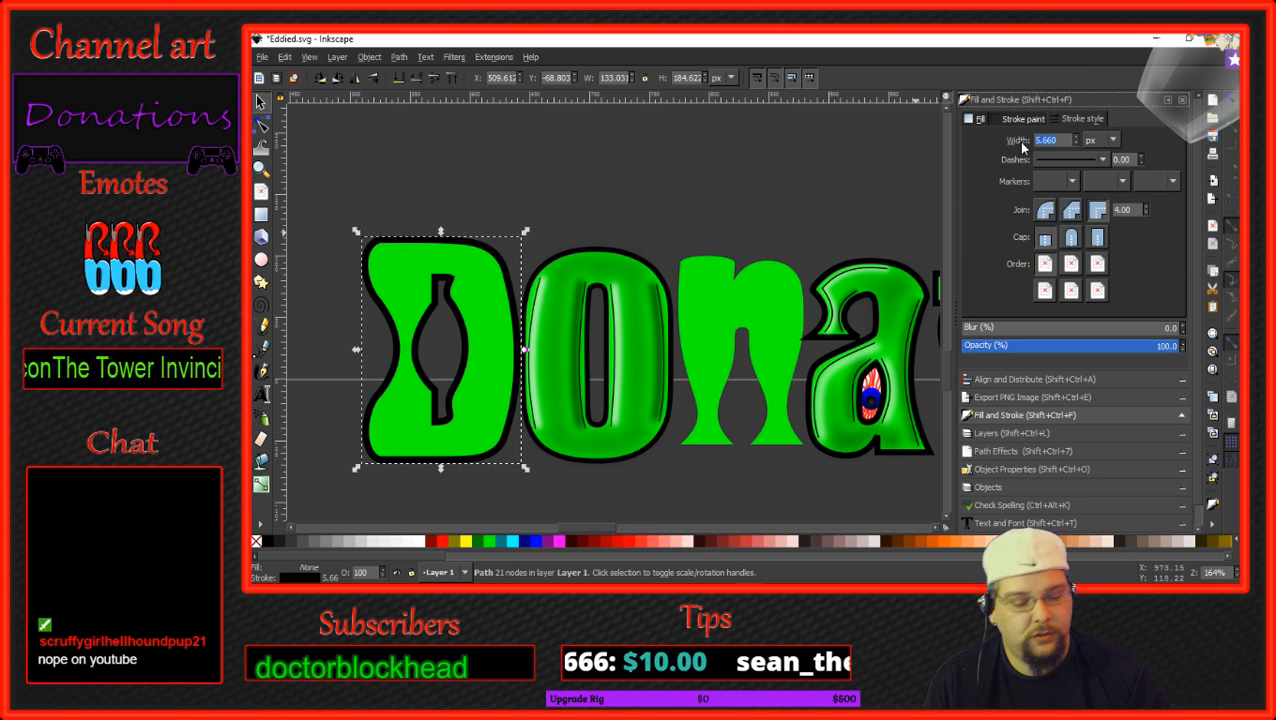
pyautogui.press('Return')
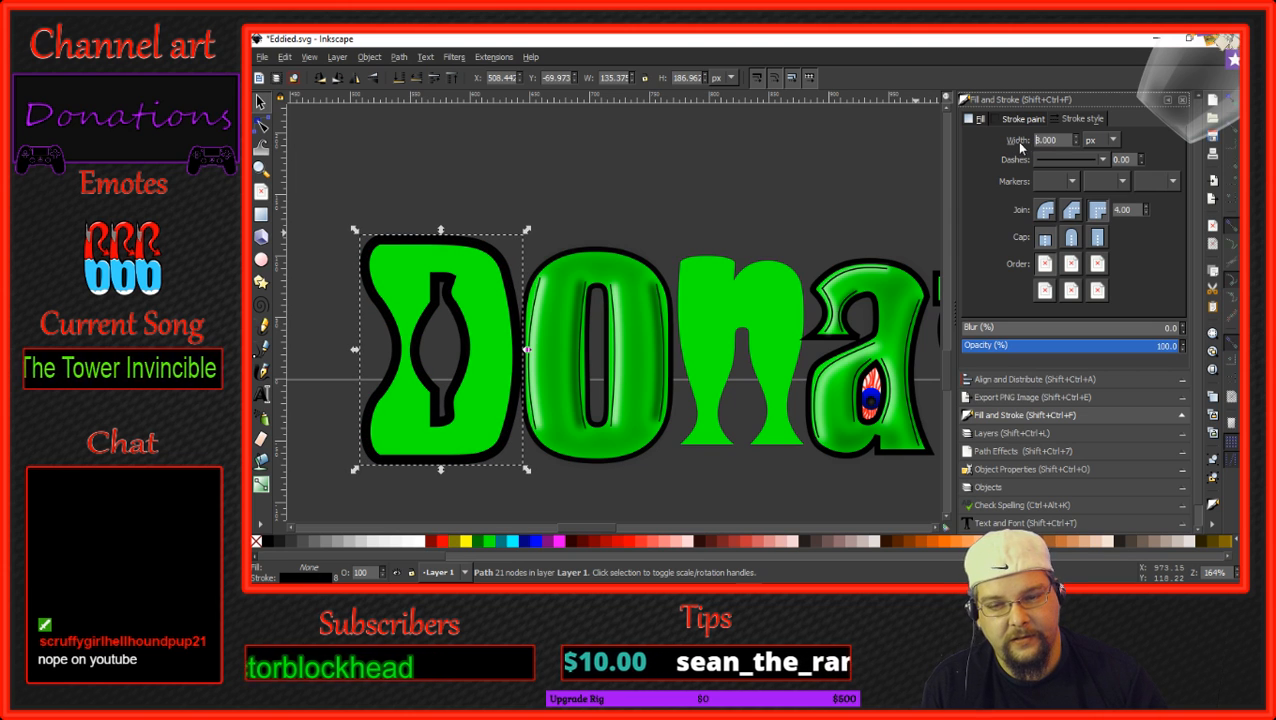
pyautogui.click(398, 80)
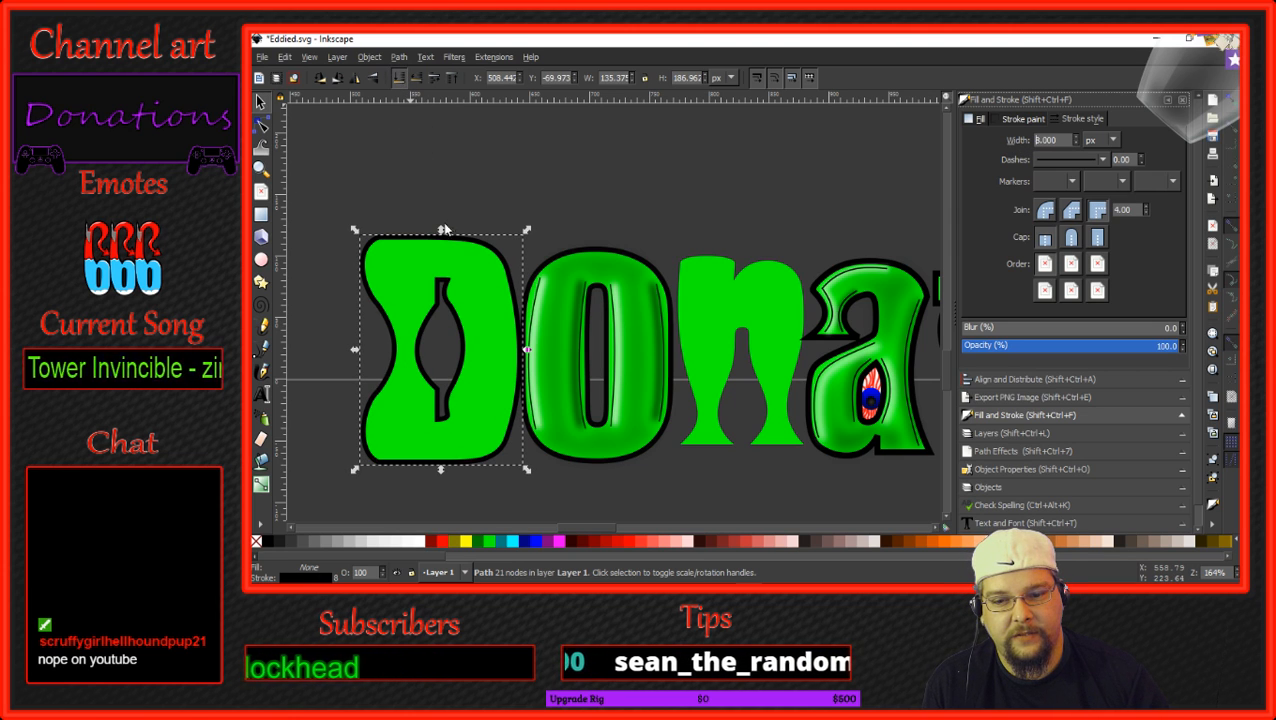
pyautogui.moveTo(1062, 141); pyautogui.dragTo(1031, 141)
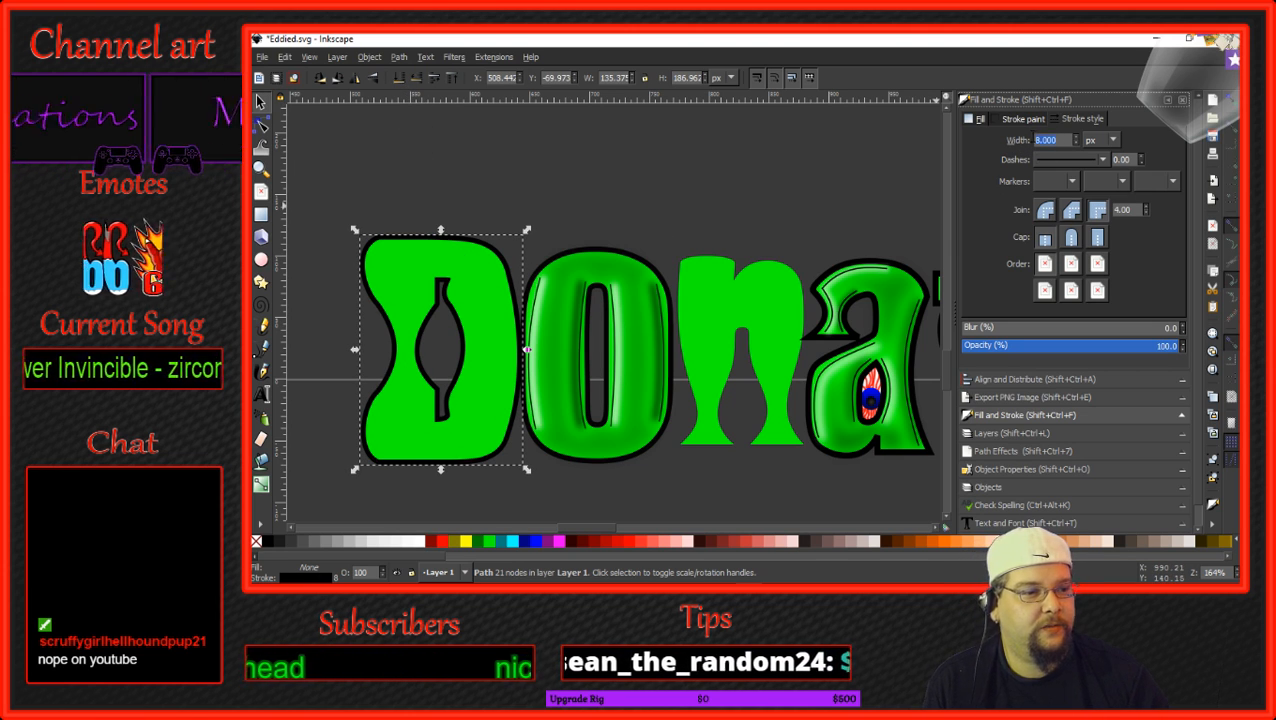
pyautogui.write('11')
pyautogui.press('Return')
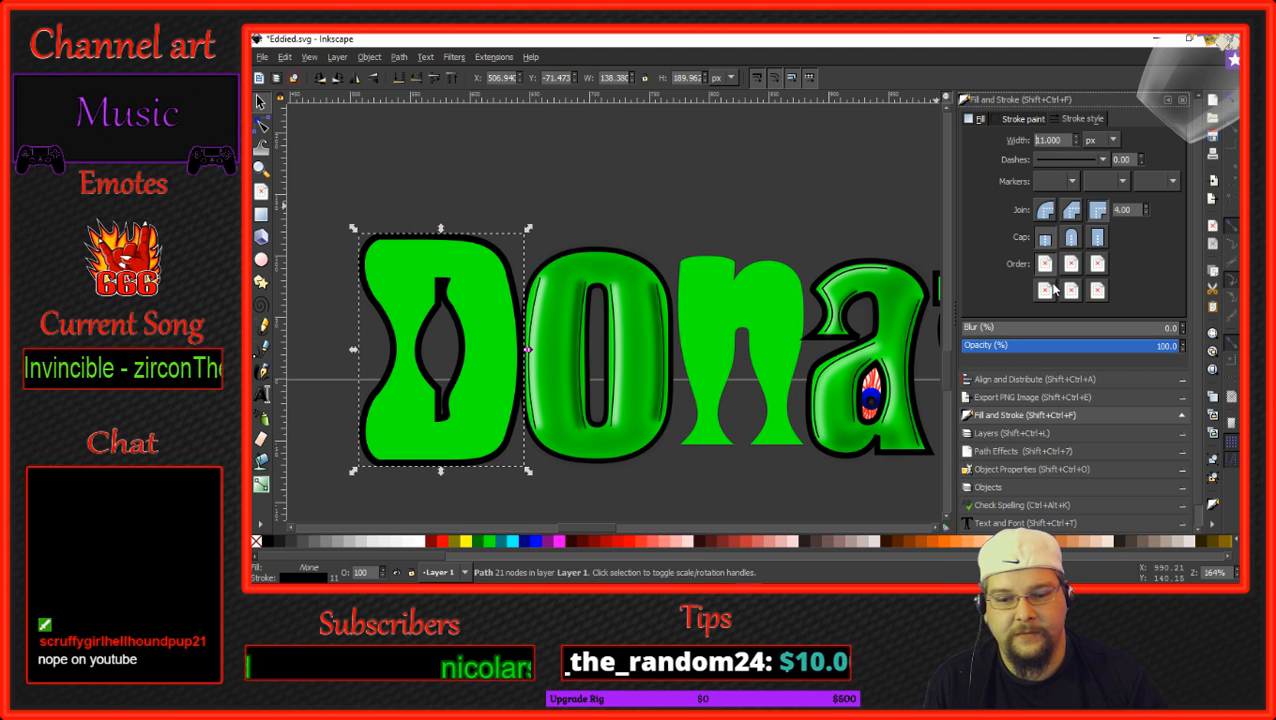
# Duplicate the first n and remove the fill from the copy.
pyautogui.rightClick(764, 284)
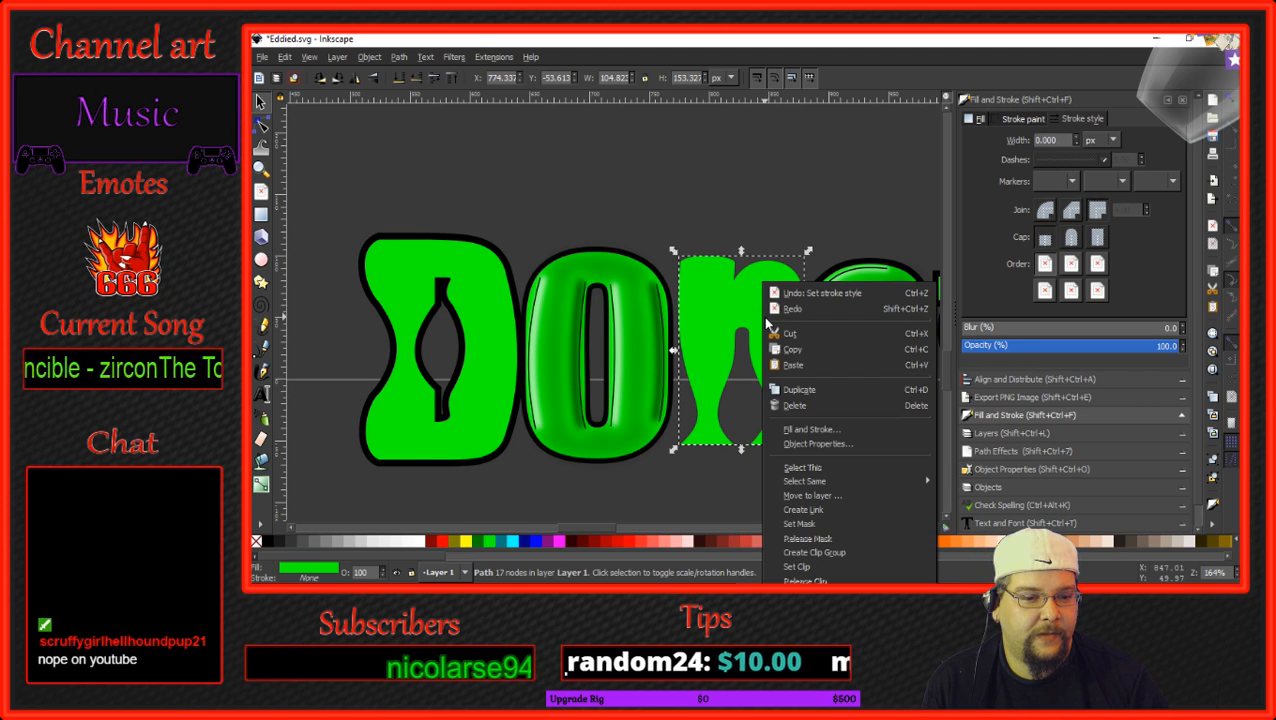
pyautogui.click(806, 392)
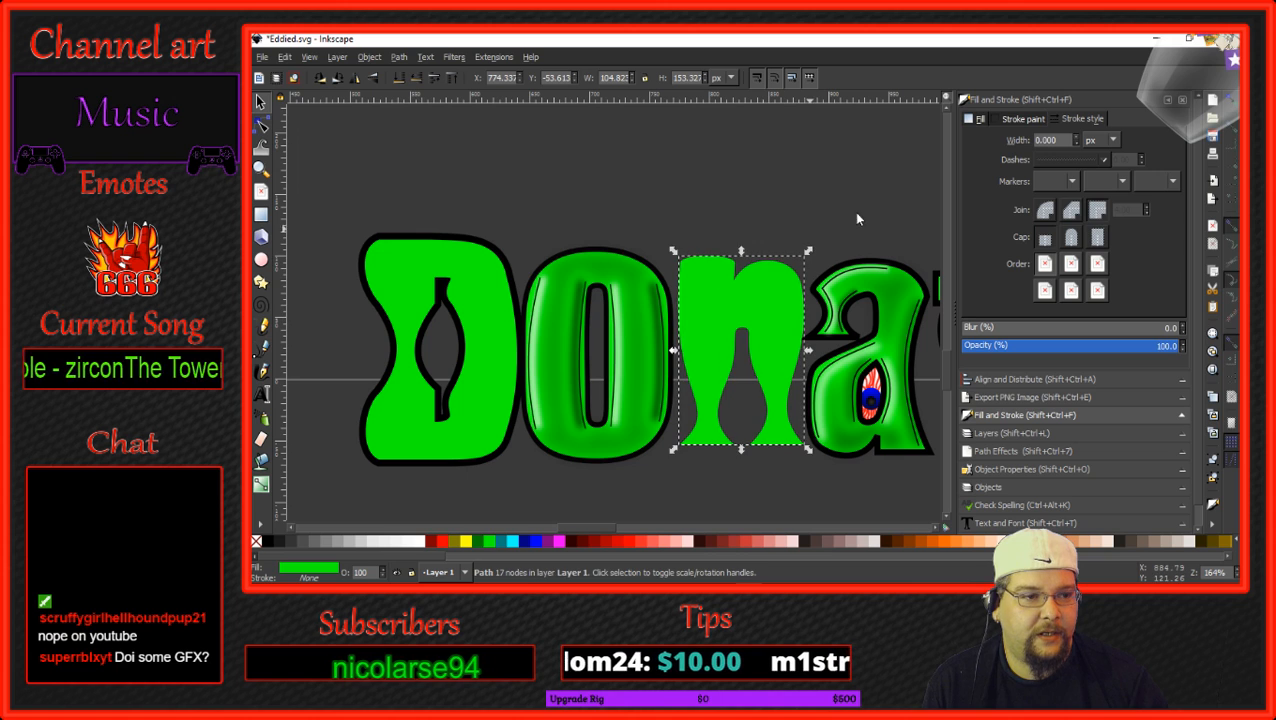
pyautogui.click(981, 119)
pyautogui.click(976, 142)
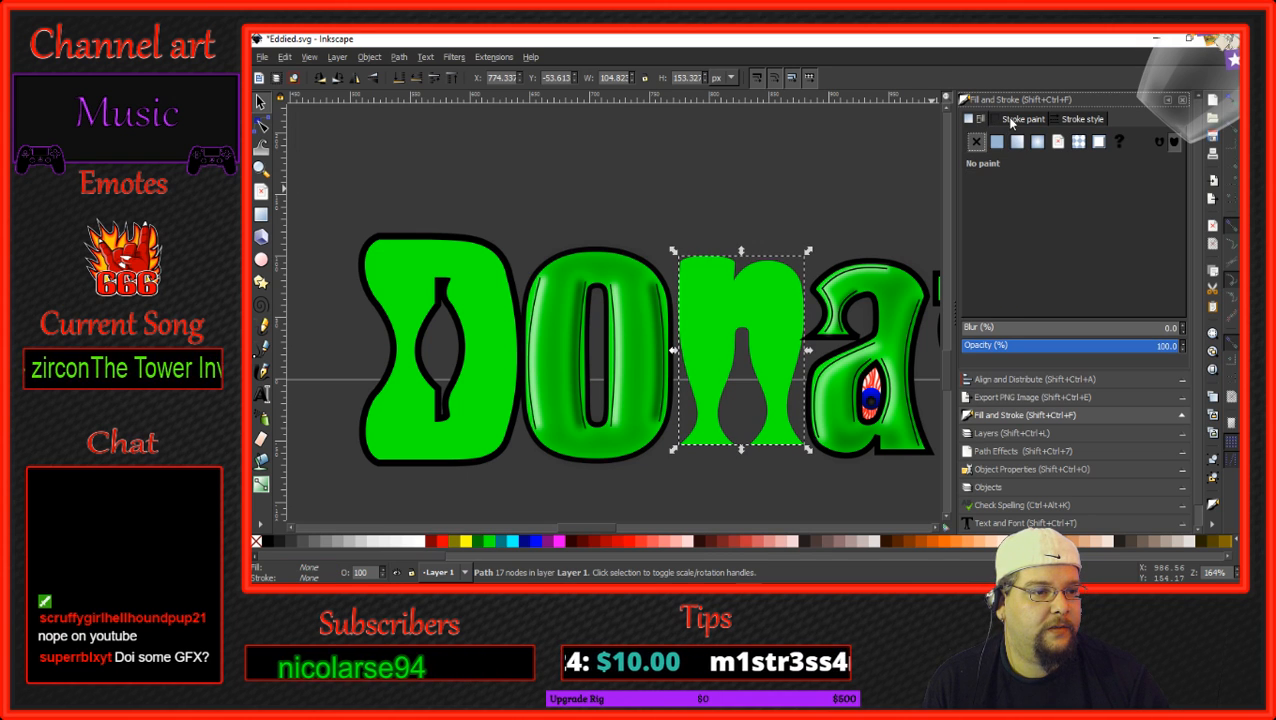
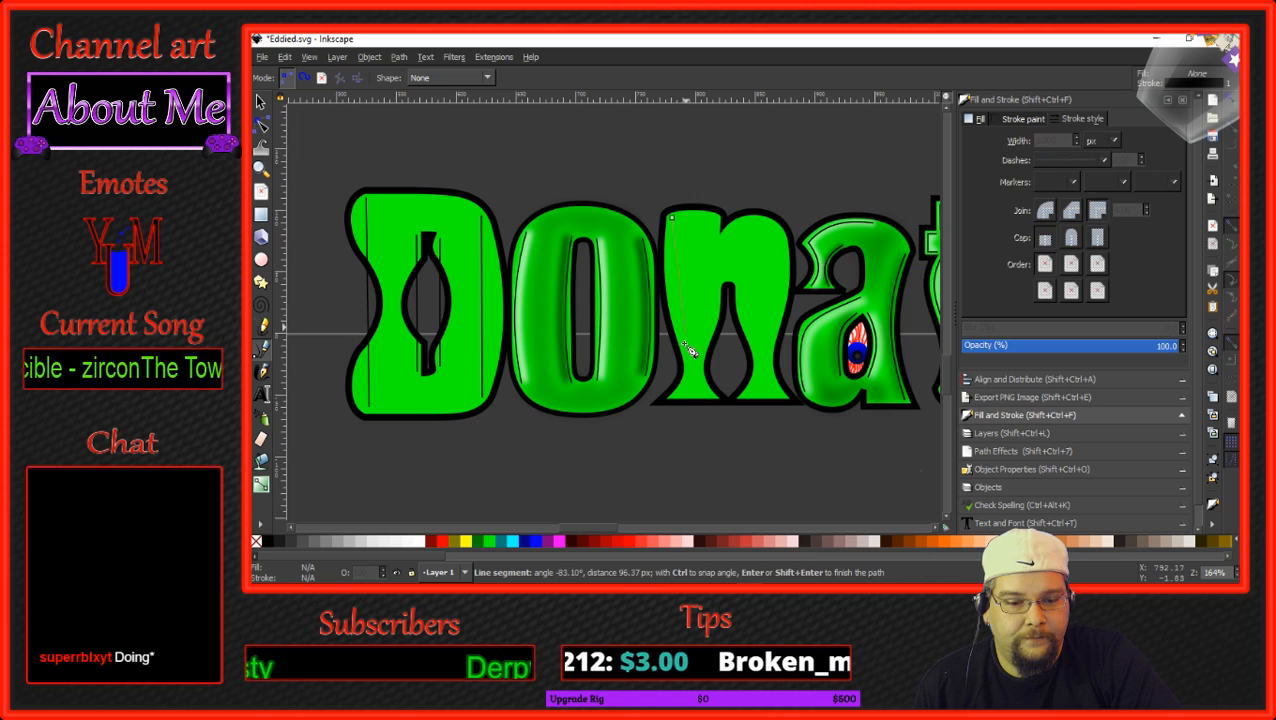
# Draw straight shading lines down the first n's left edge and at the notch between its stem and arch.
pyautogui.click(680, 393)
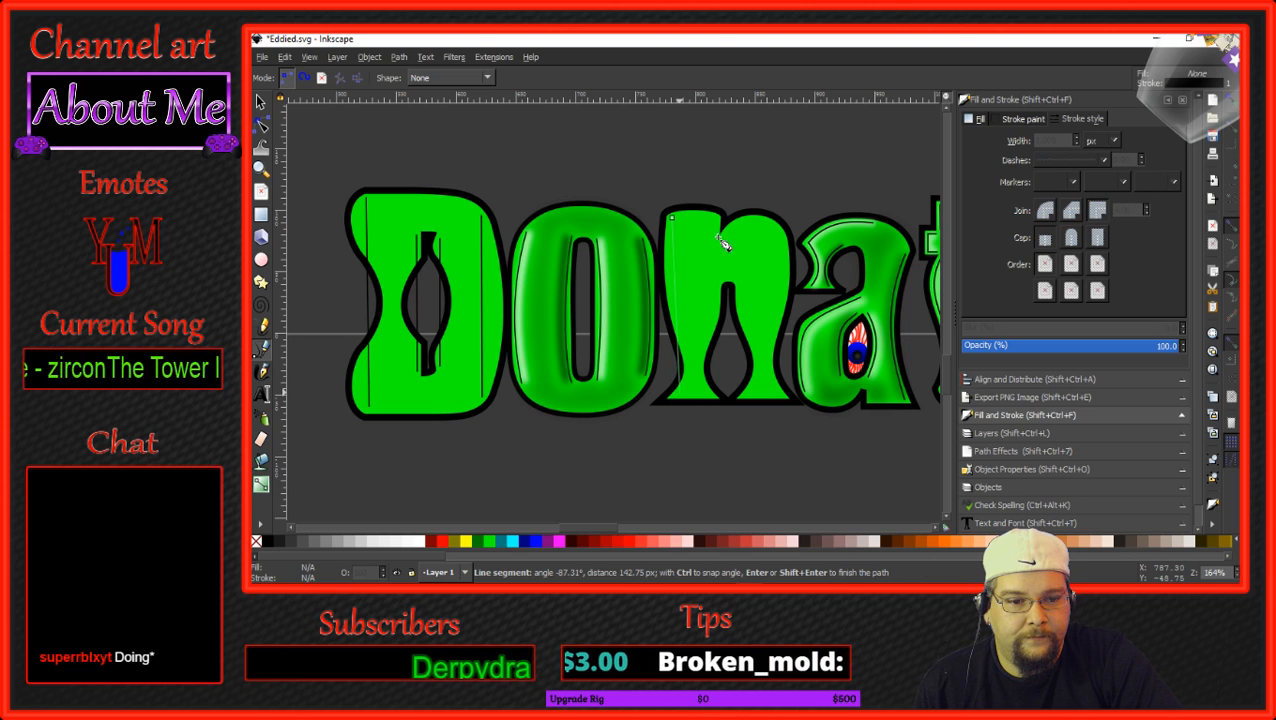
pyautogui.press('Return')
pyautogui.click(716, 217)
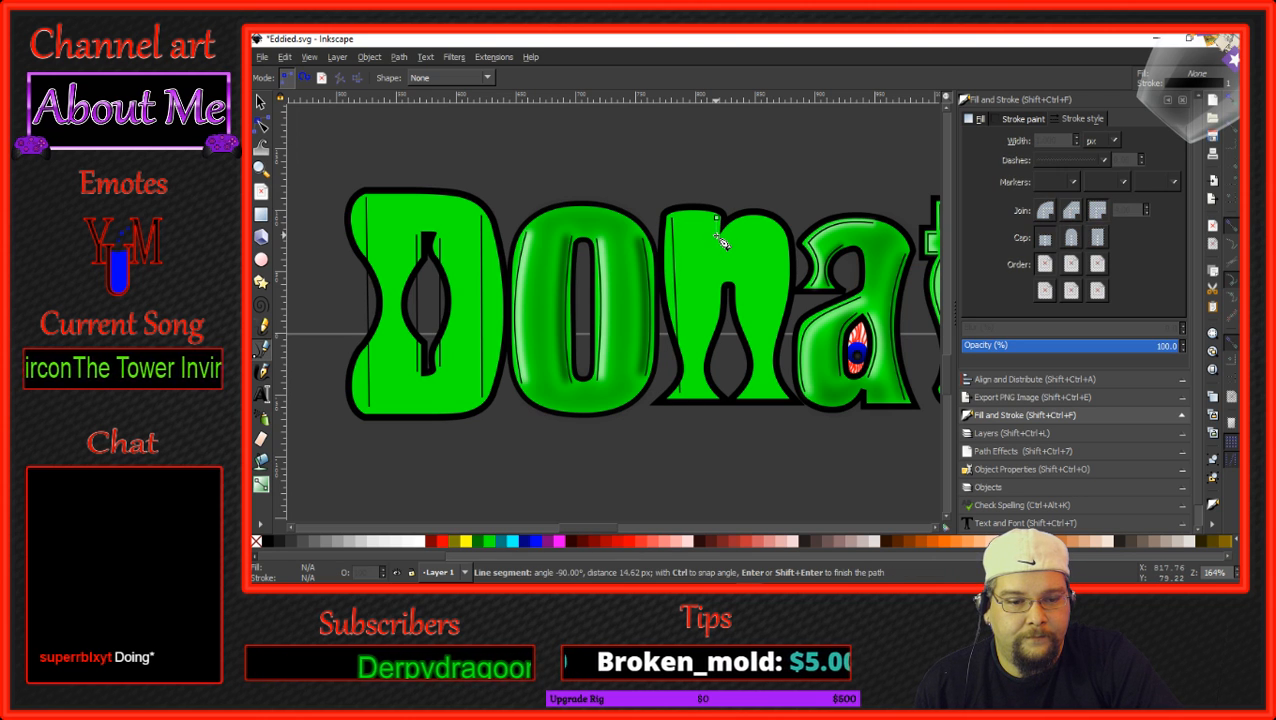
pyautogui.click(716, 238)
pyautogui.press('Return')
# Draw a straight shading line along the inner side of each n leg, from the arch opening to the foot.
pyautogui.click(718, 286)
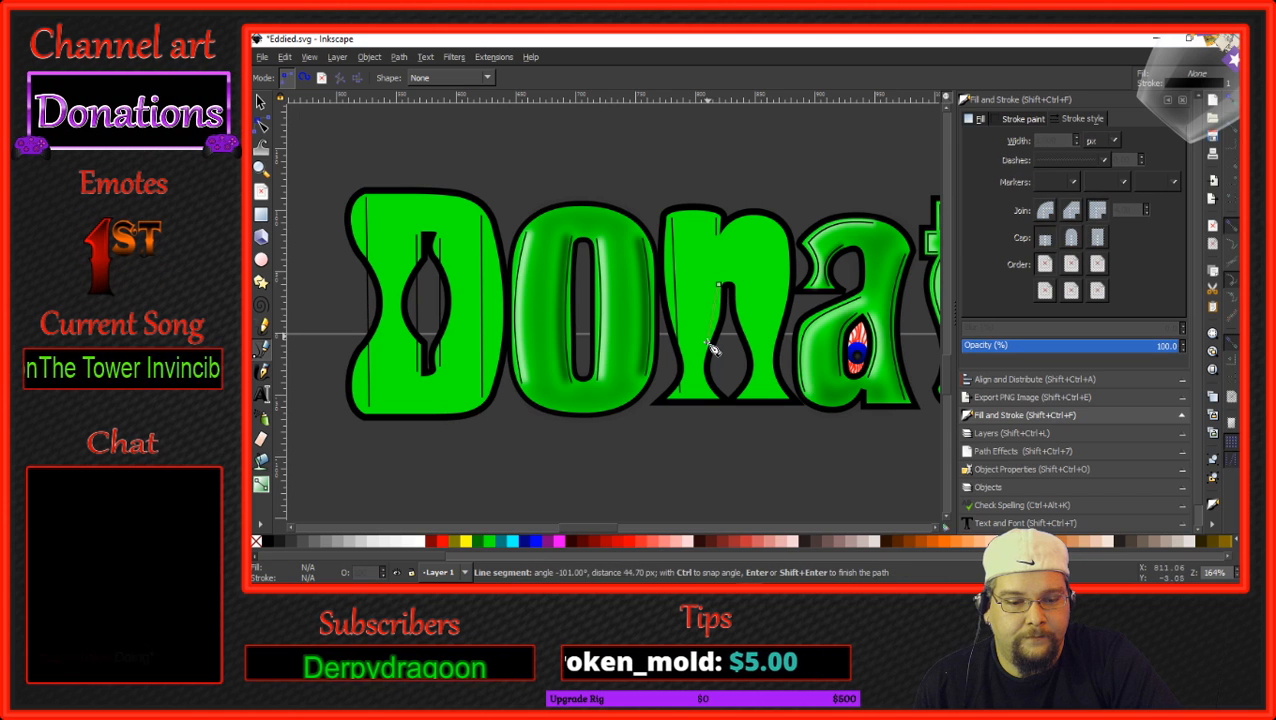
pyautogui.click(712, 396)
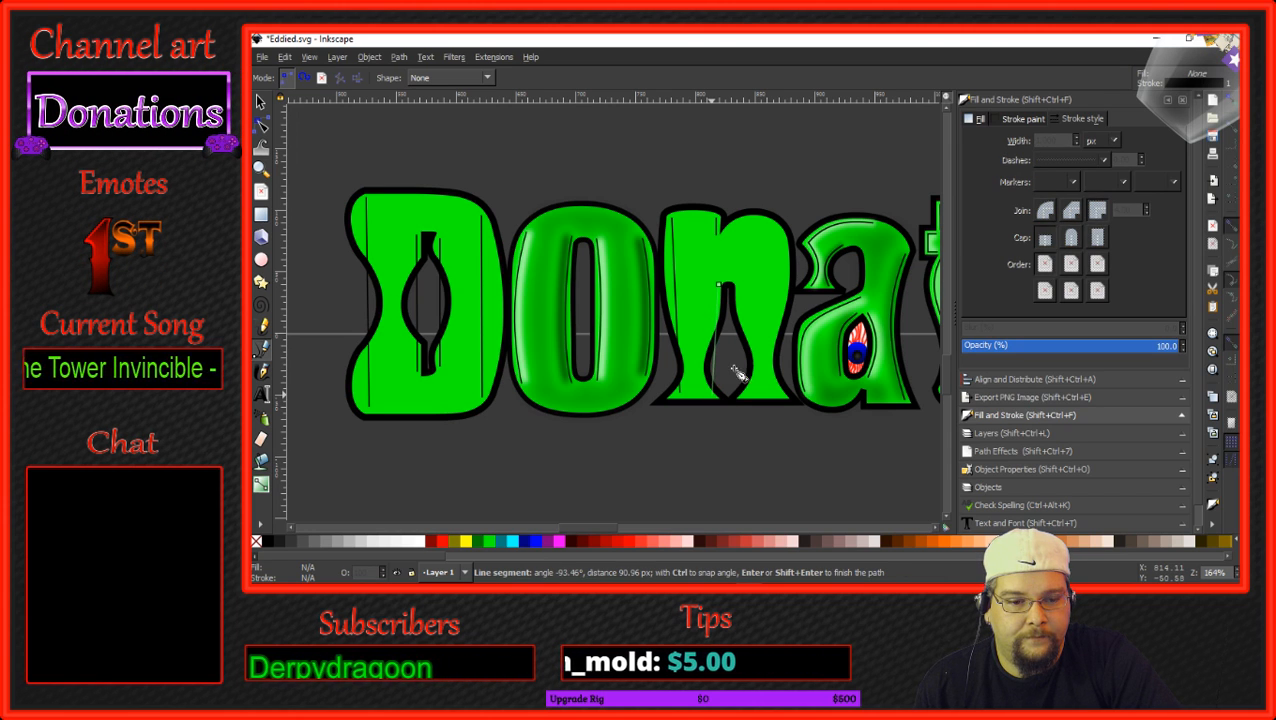
pyautogui.press('Return')
pyautogui.click(740, 287)
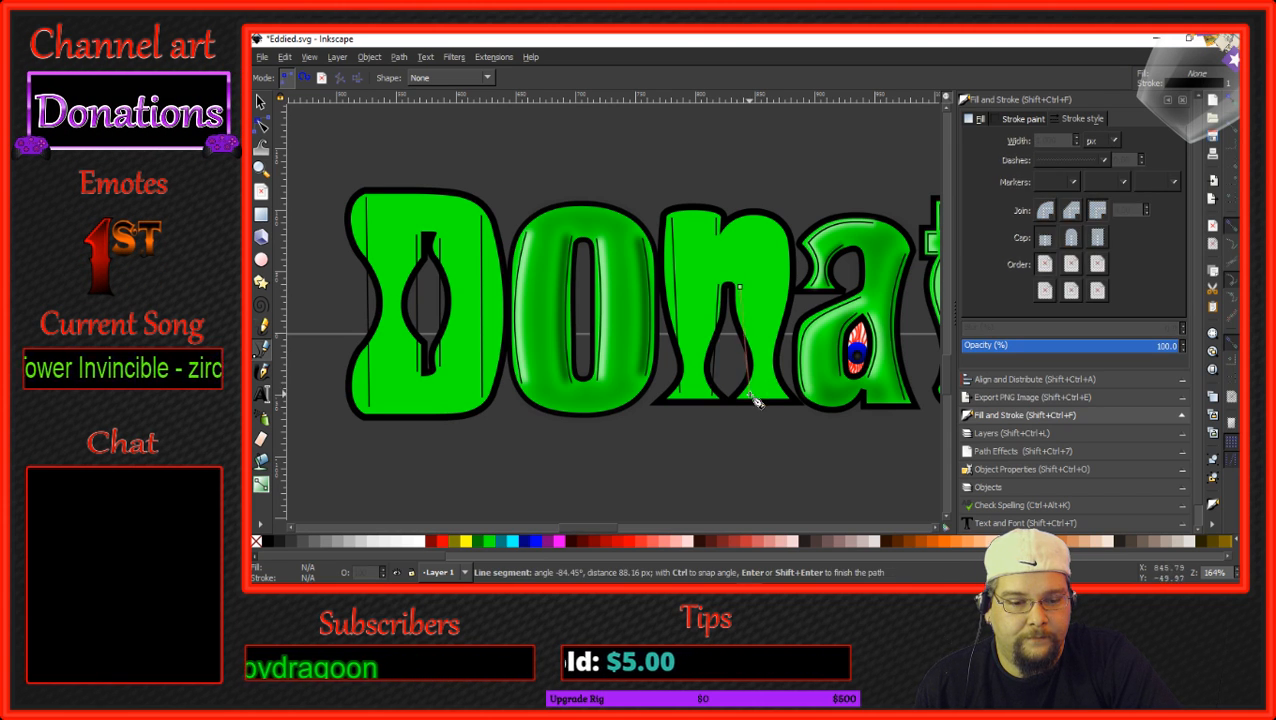
pyautogui.click(750, 398)
pyautogui.press('Return')
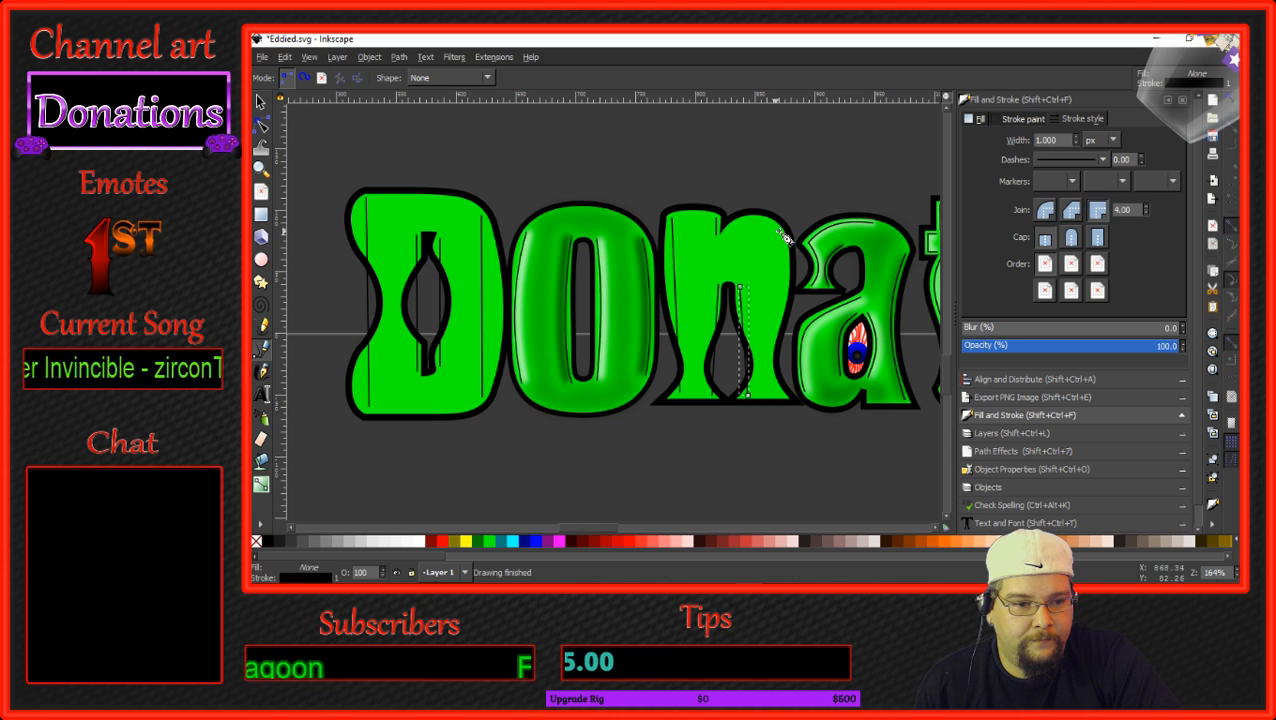
# Draw a shading line down the n's right side and extend it from its upper end across the arch.
pyautogui.click(781, 232)
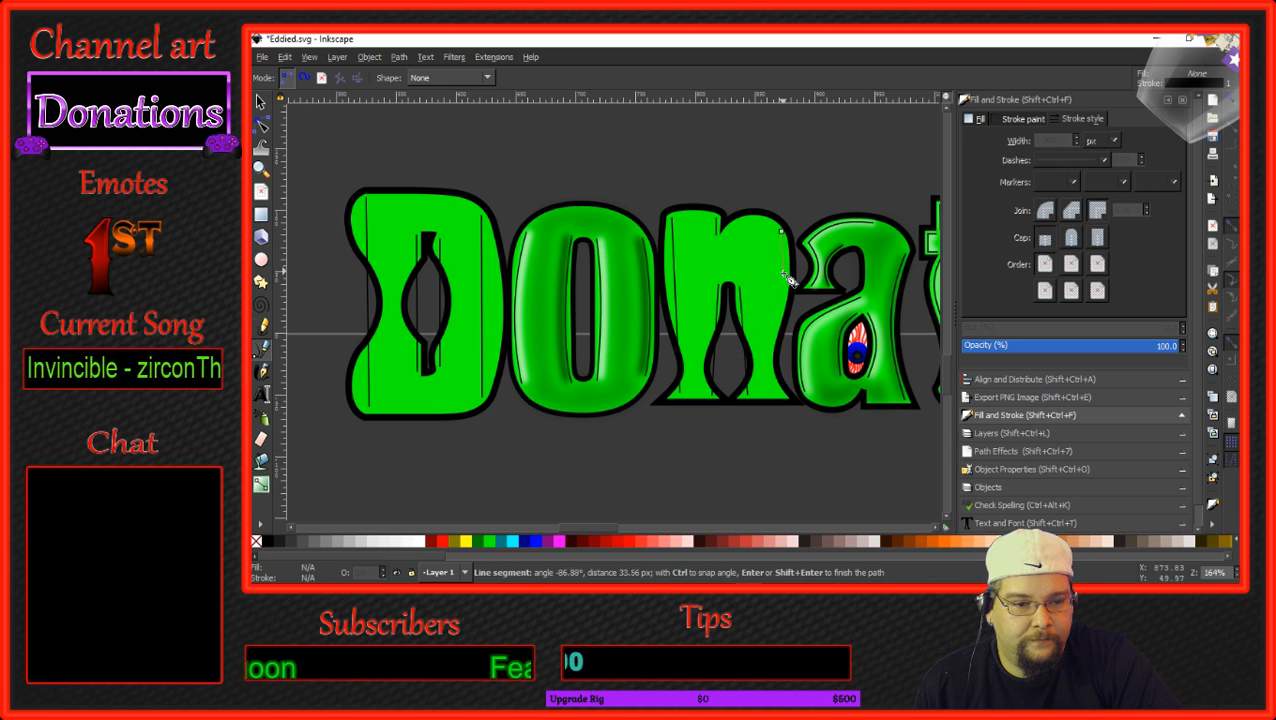
pyautogui.click(781, 395)
pyautogui.press('Return')
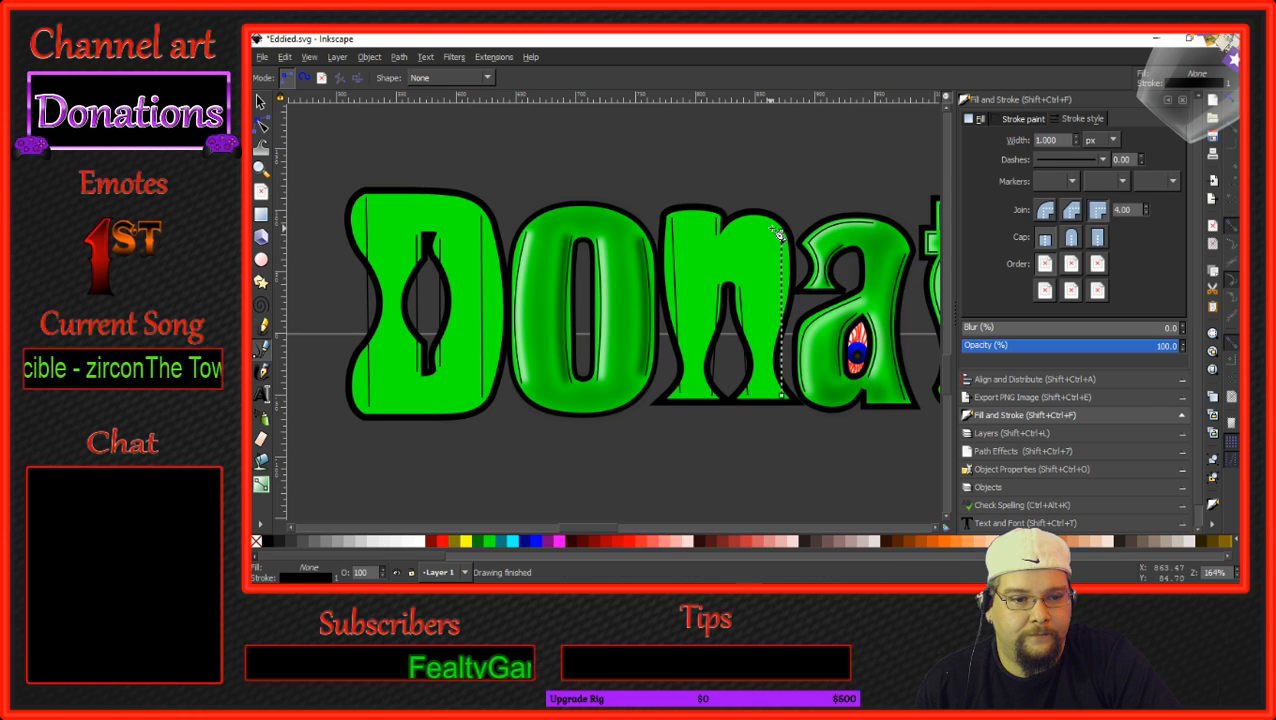
pyautogui.click(781, 232)
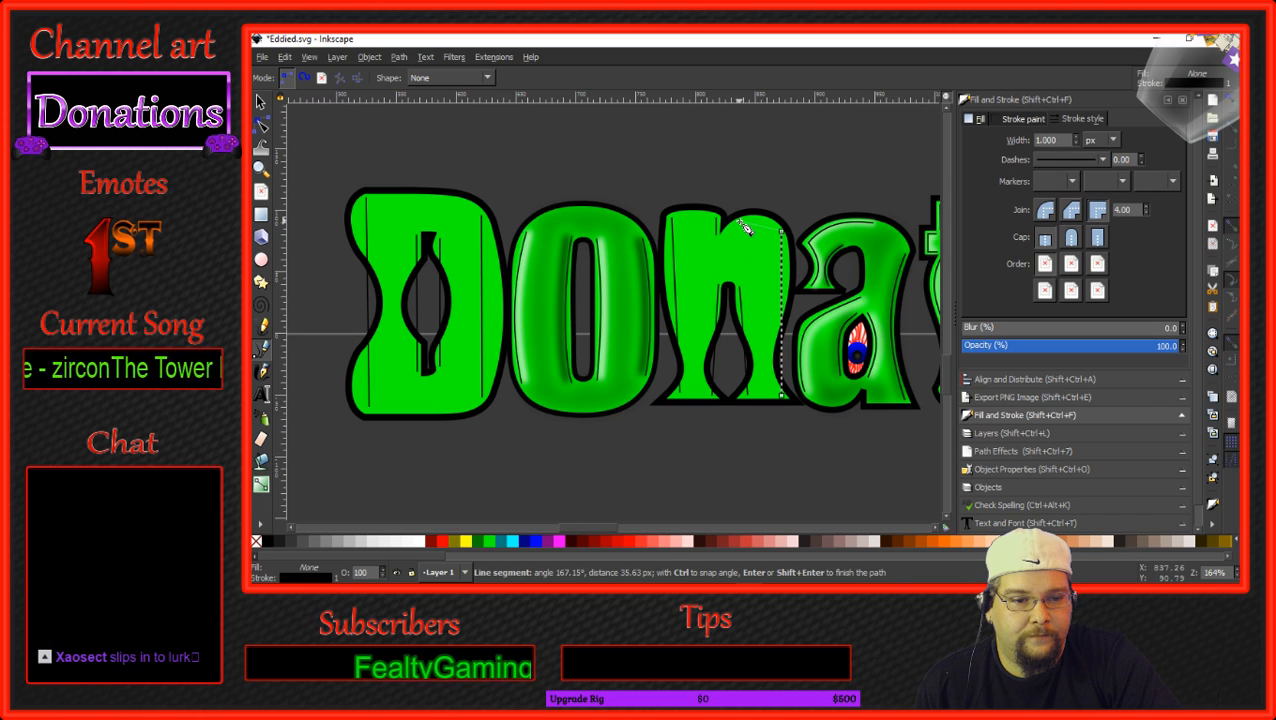
pyautogui.click(743, 225)
pyautogui.press('Return')
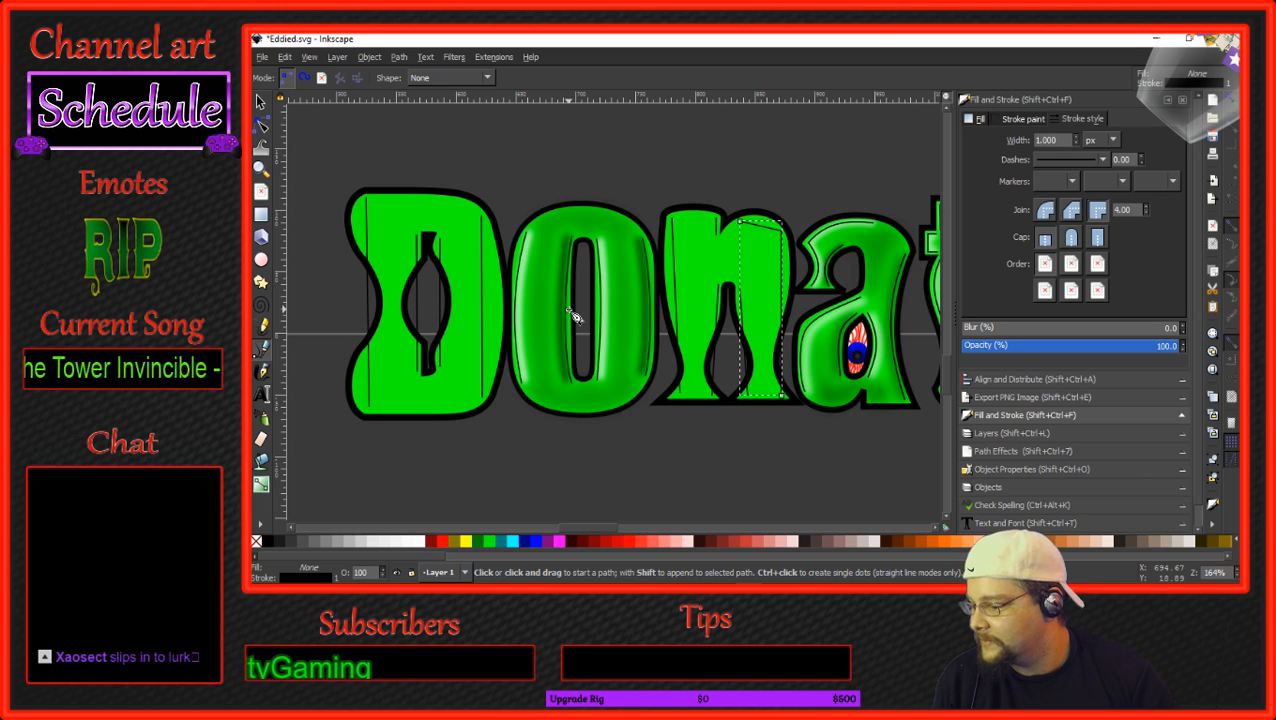
# Add two nodes to the line on the left of the D's opening and bow its middle outward around the opening.
pyautogui.click(261, 125)
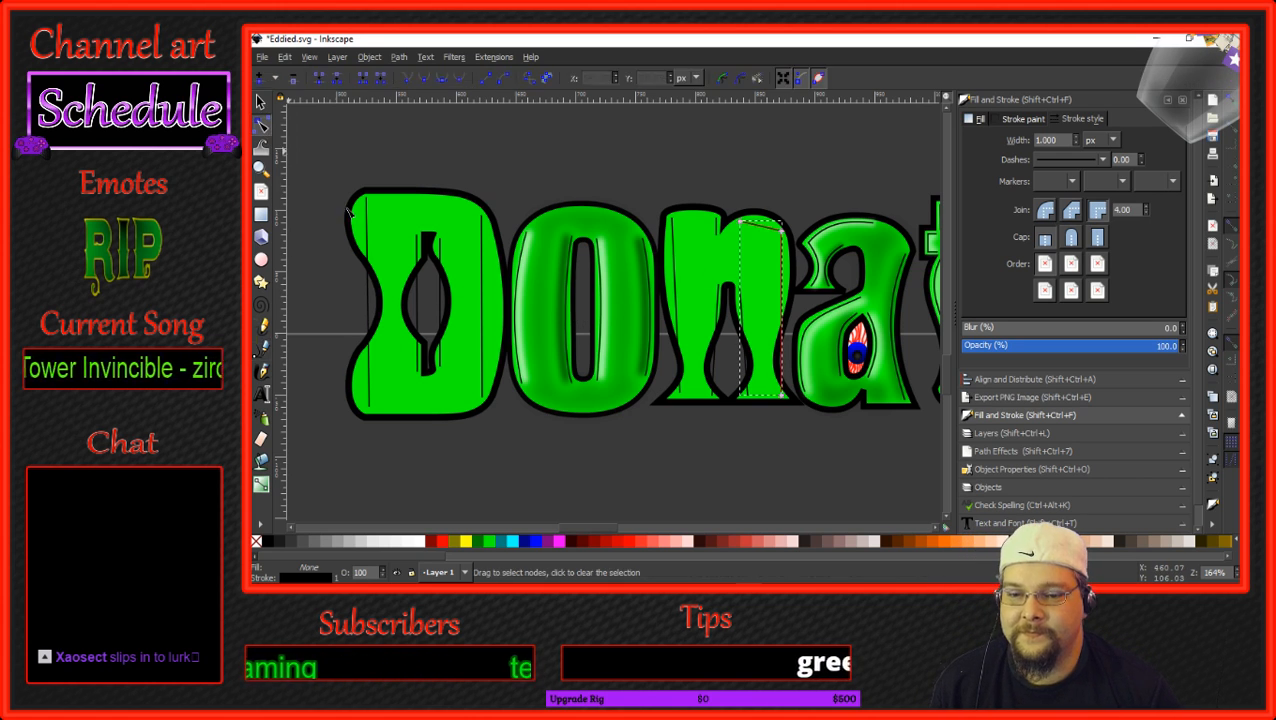
pyautogui.click(420, 258)
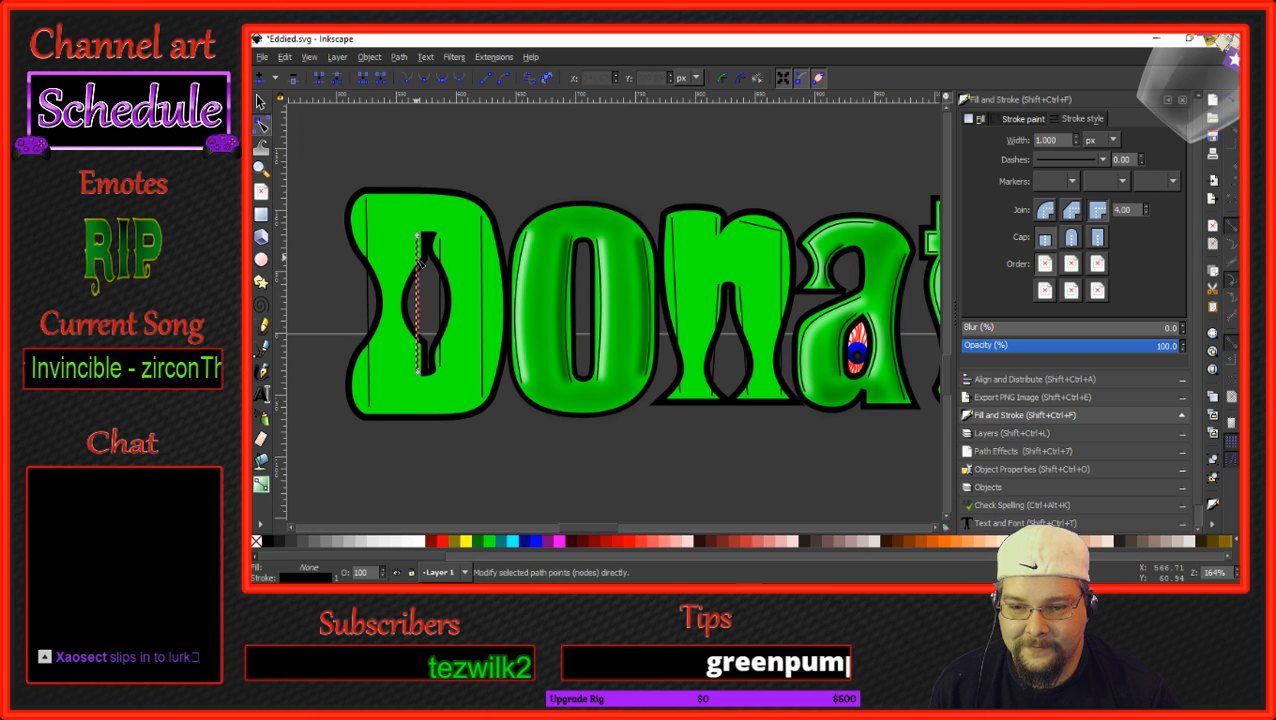
pyautogui.click(429, 272)
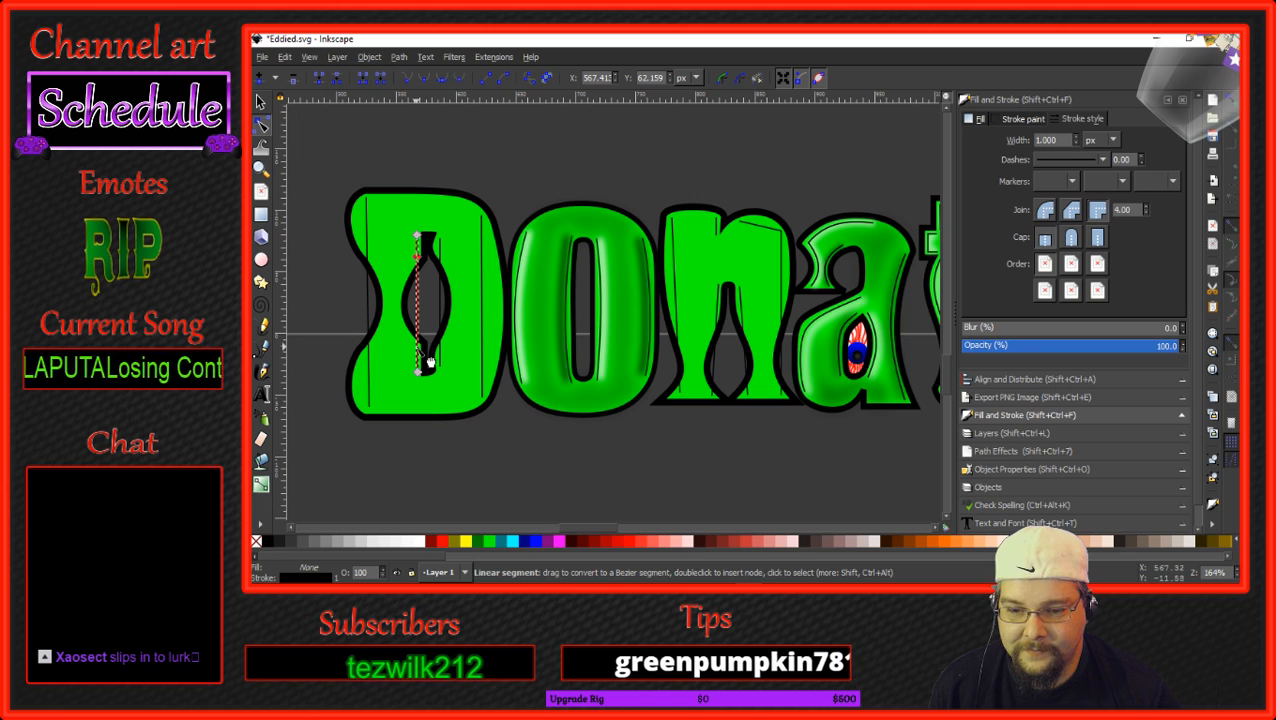
pyautogui.moveTo(431, 318); pyautogui.dragTo(409, 317)
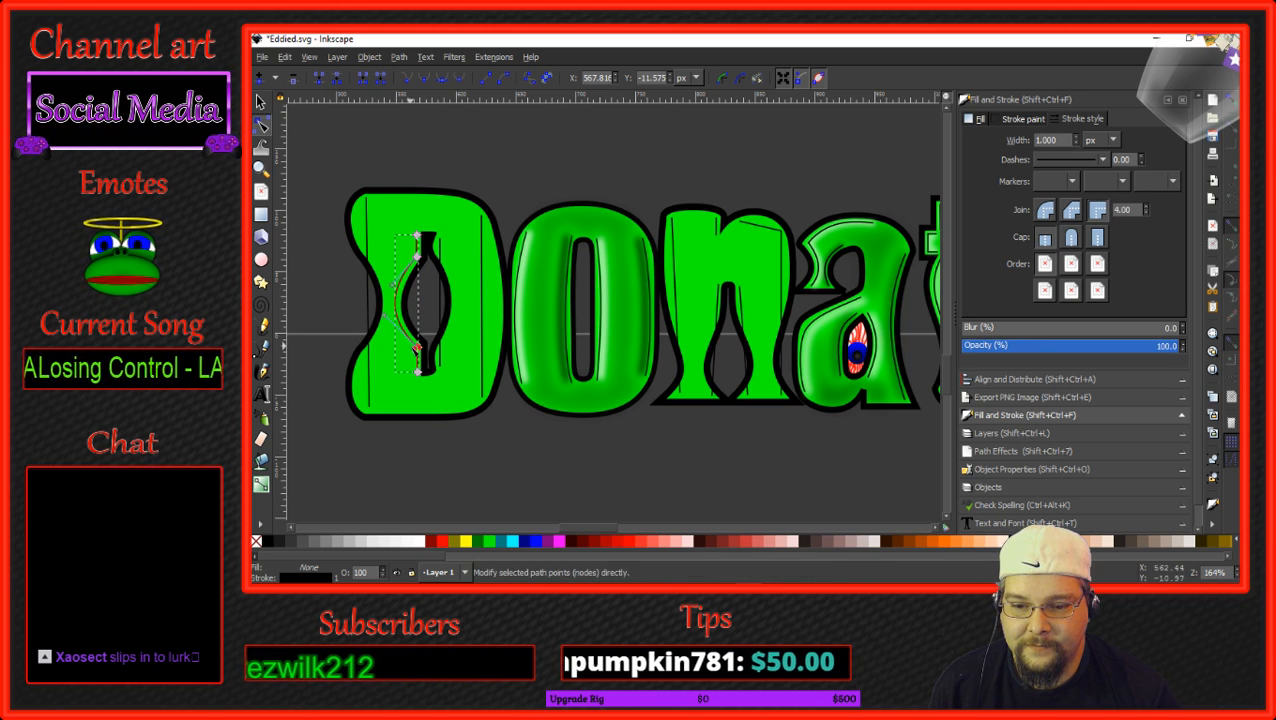
# Add two nodes to the line on the right of the D's opening and bow its middle segment along the curve.
pyautogui.click(444, 259)
pyautogui.doubleClick(443, 257)
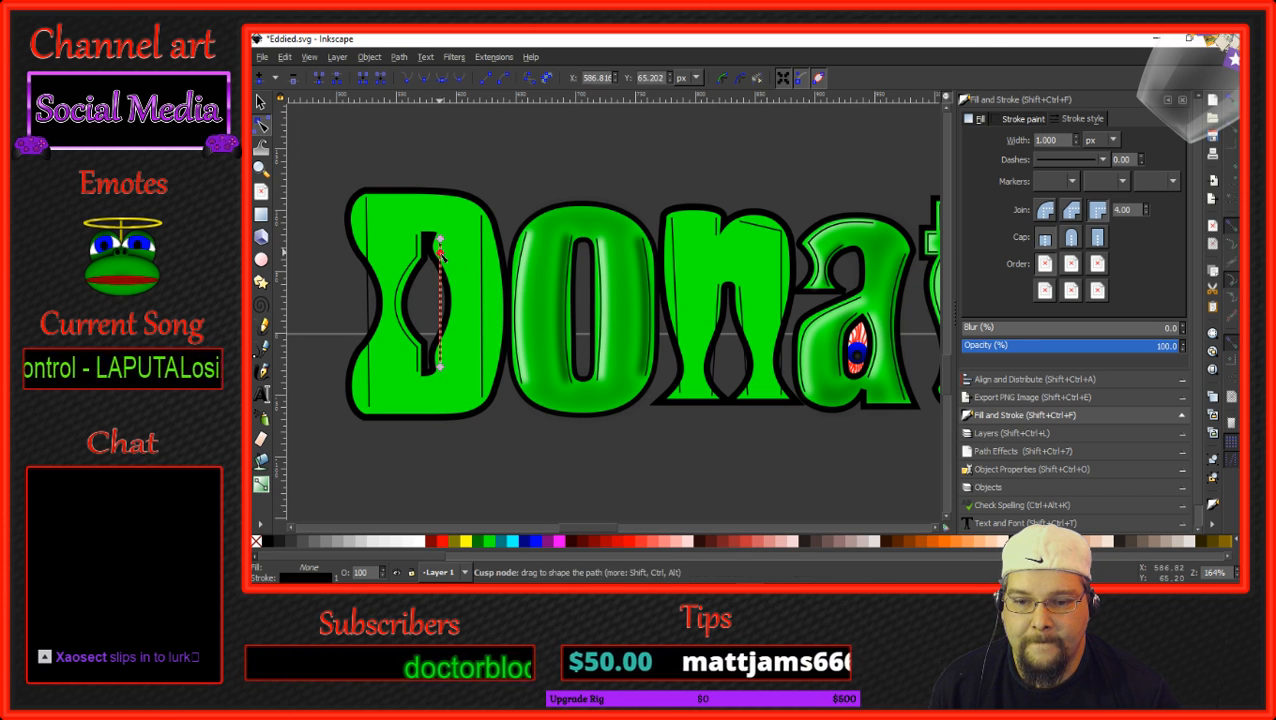
pyautogui.click(452, 362)
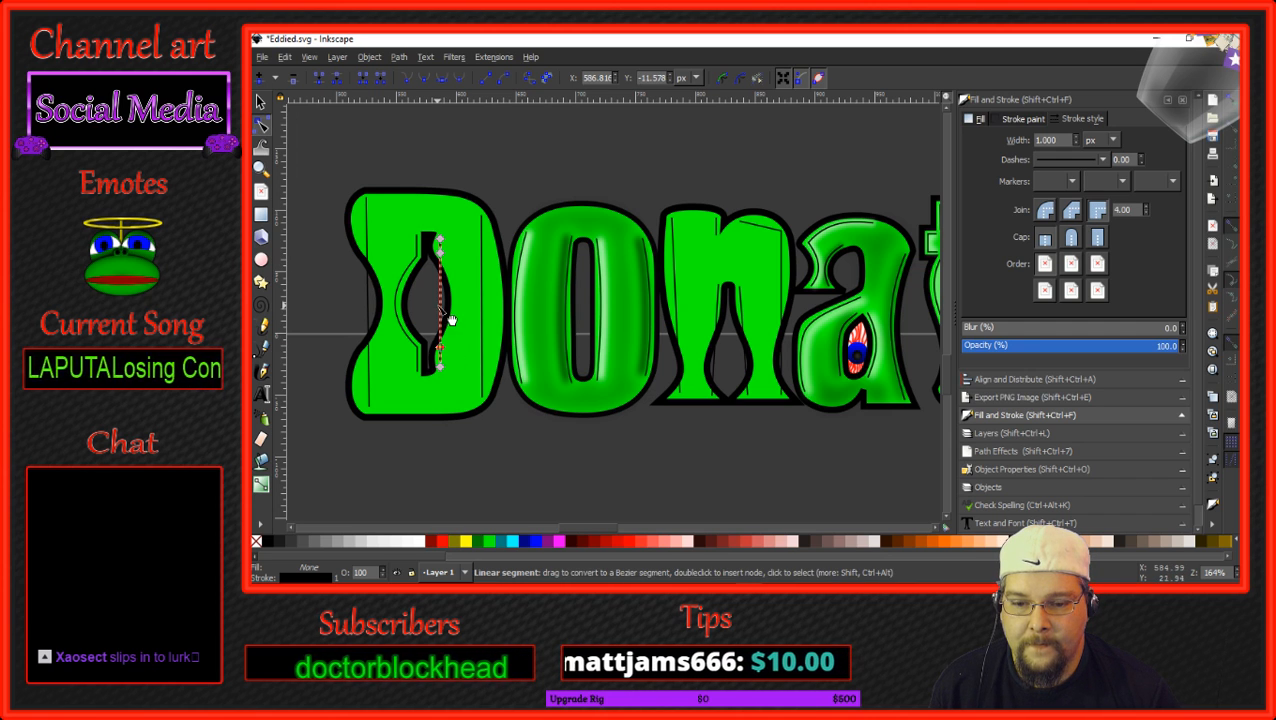
pyautogui.moveTo(453, 320); pyautogui.dragTo(468, 318)
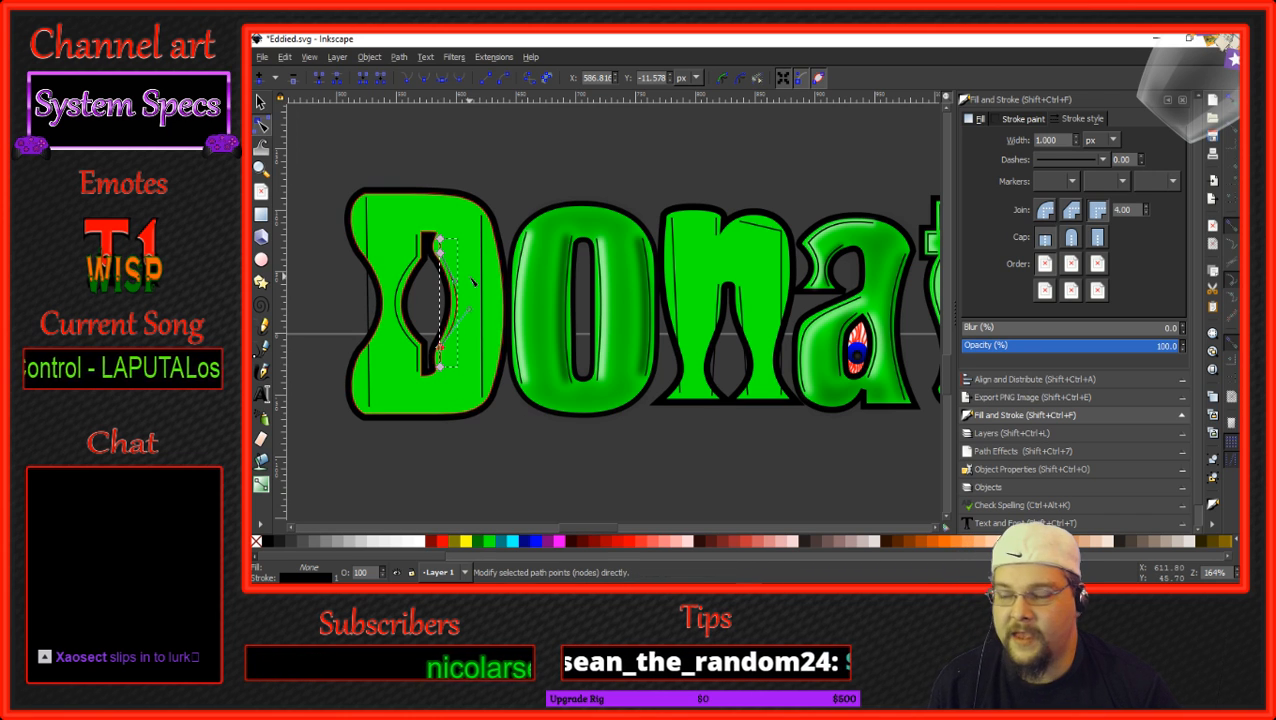
# Add two nodes to the D's left edge line and bend its middle inward, and bow the right edge line outward.
pyautogui.click(368, 254)
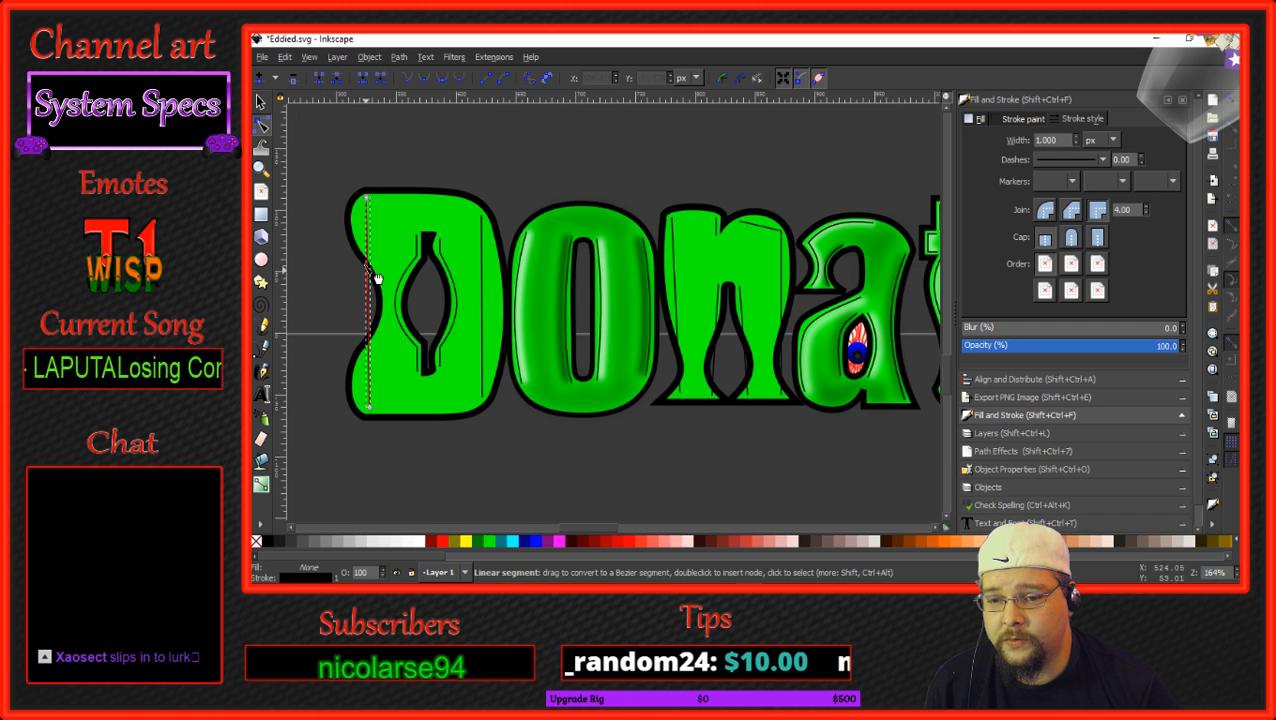
pyautogui.doubleClick(370, 255)
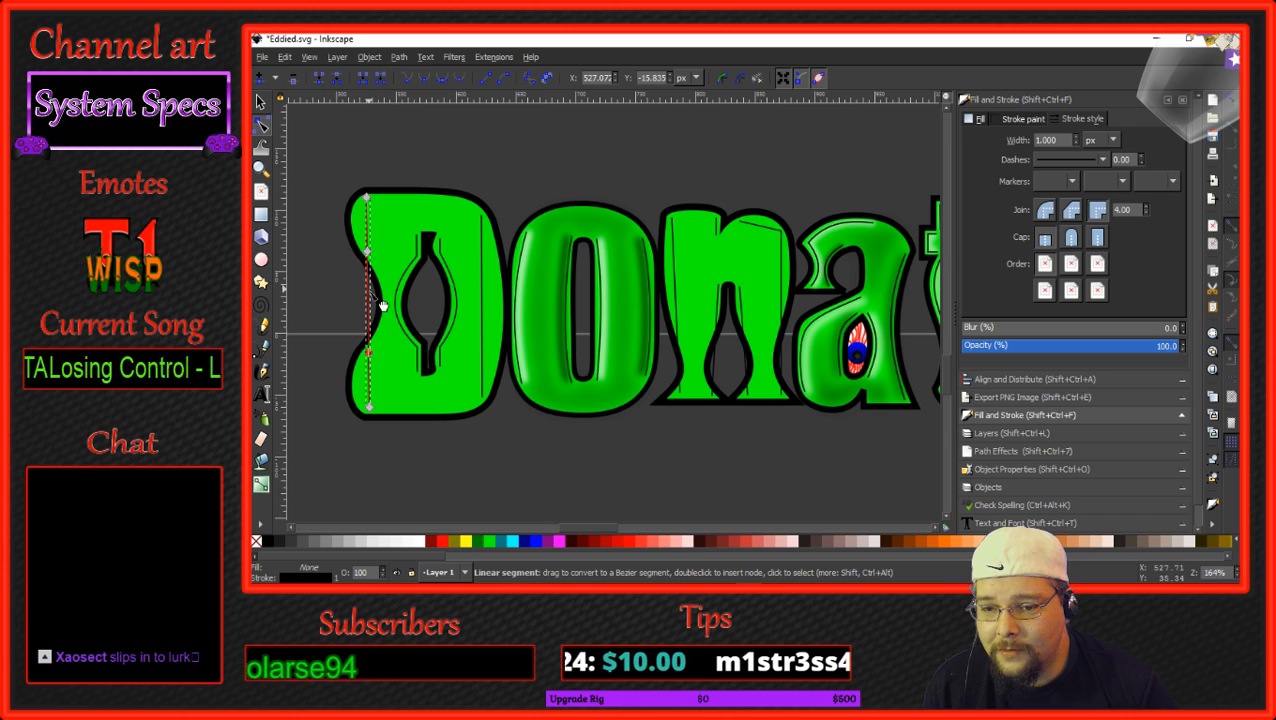
pyautogui.moveTo(382, 305); pyautogui.dragTo(403, 315)
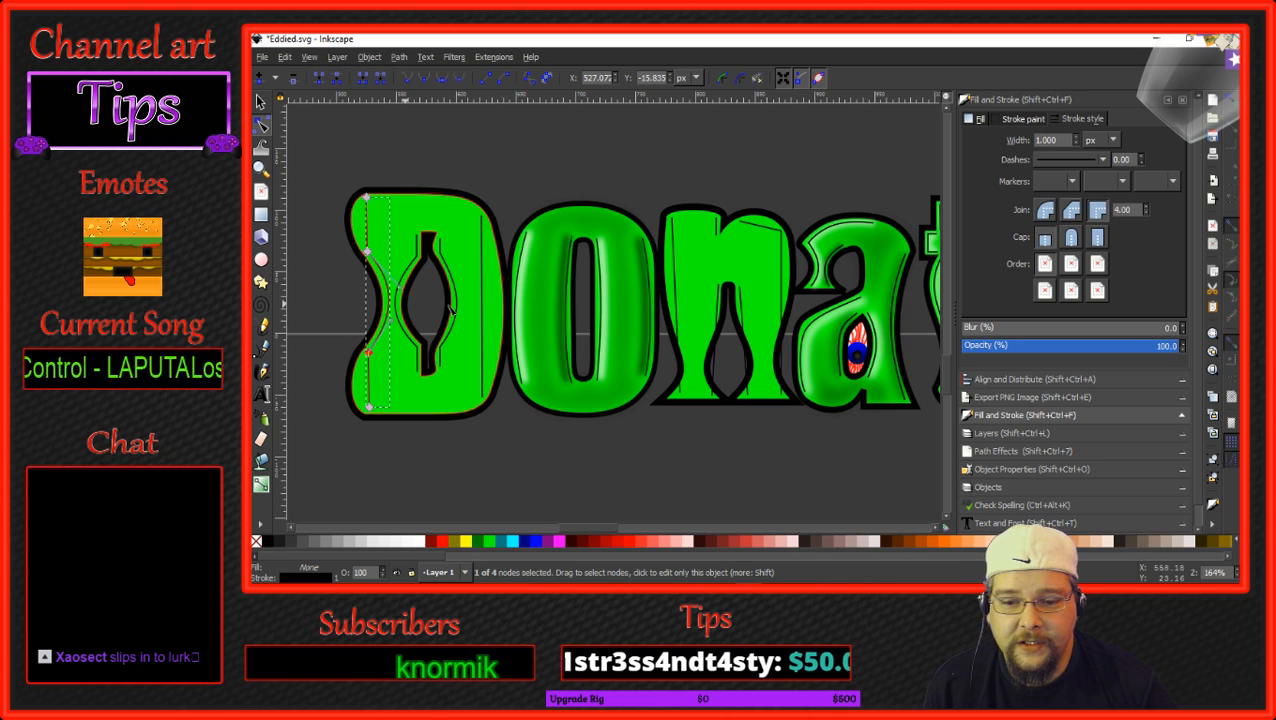
pyautogui.press('Escape')
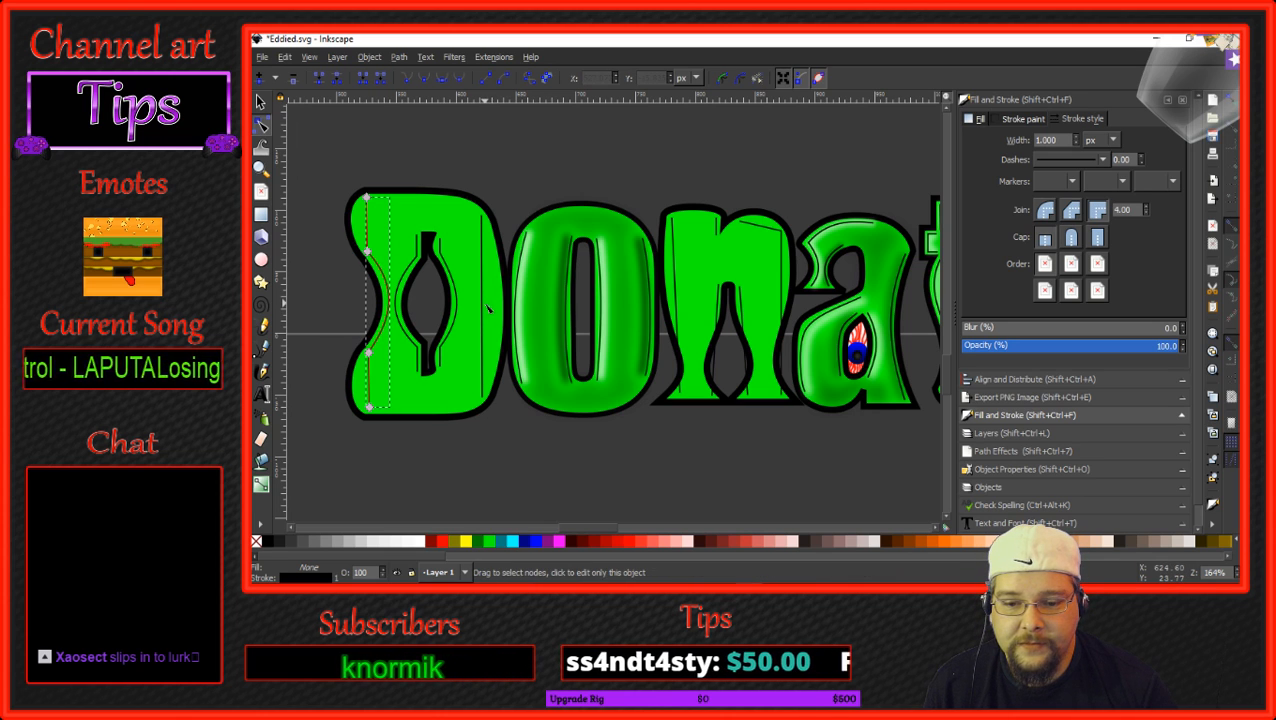
pyautogui.click(484, 311)
pyautogui.moveTo(497, 320); pyautogui.dragTo(511, 321)
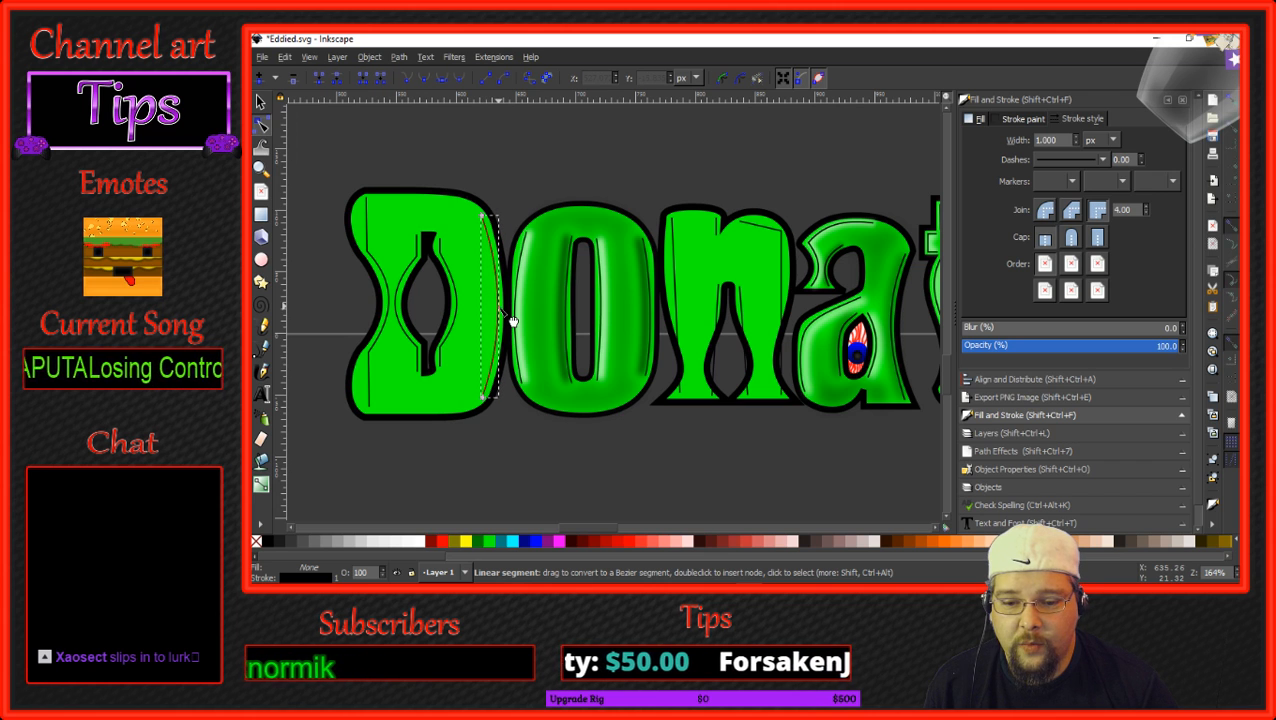
# Curve the lower segment of the D's left edge line outward and move its end node closer to the lower corner.
pyautogui.keyDown('ctrl'); pyautogui.scroll(3, 384, 374); pyautogui.keyUp('ctrl')
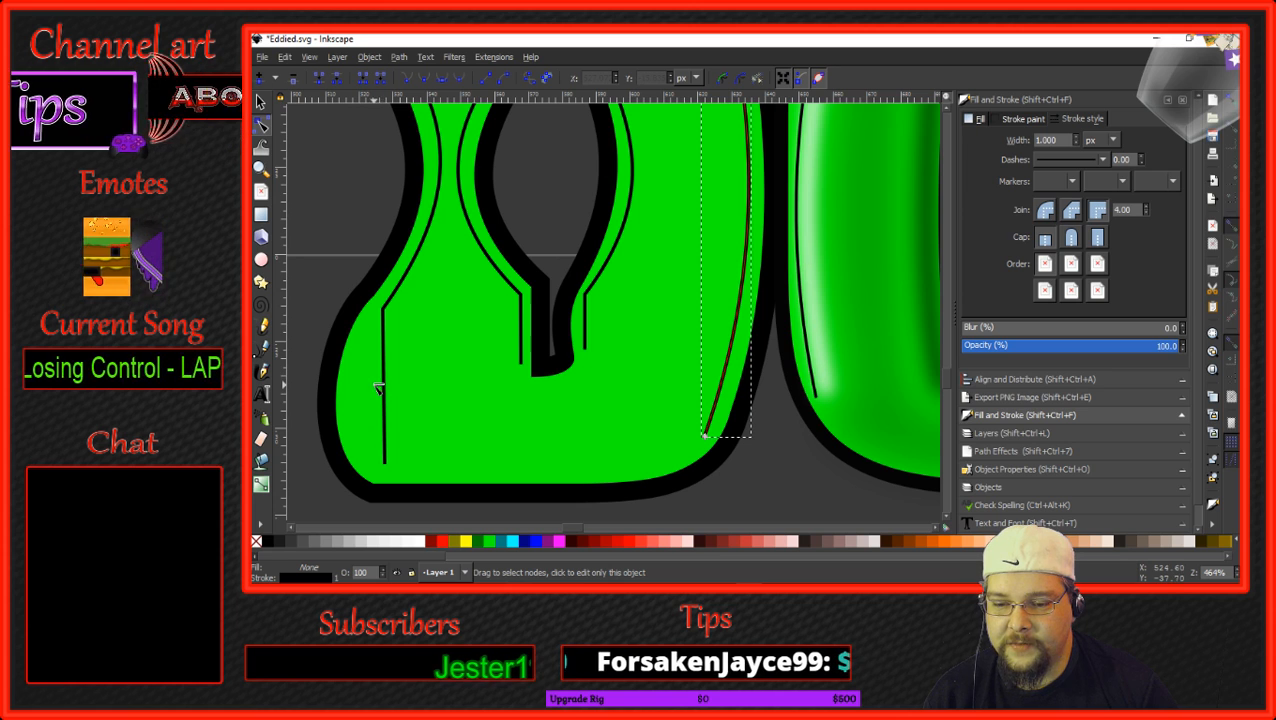
pyautogui.click(386, 398)
pyautogui.moveTo(386, 402); pyautogui.dragTo(365, 405)
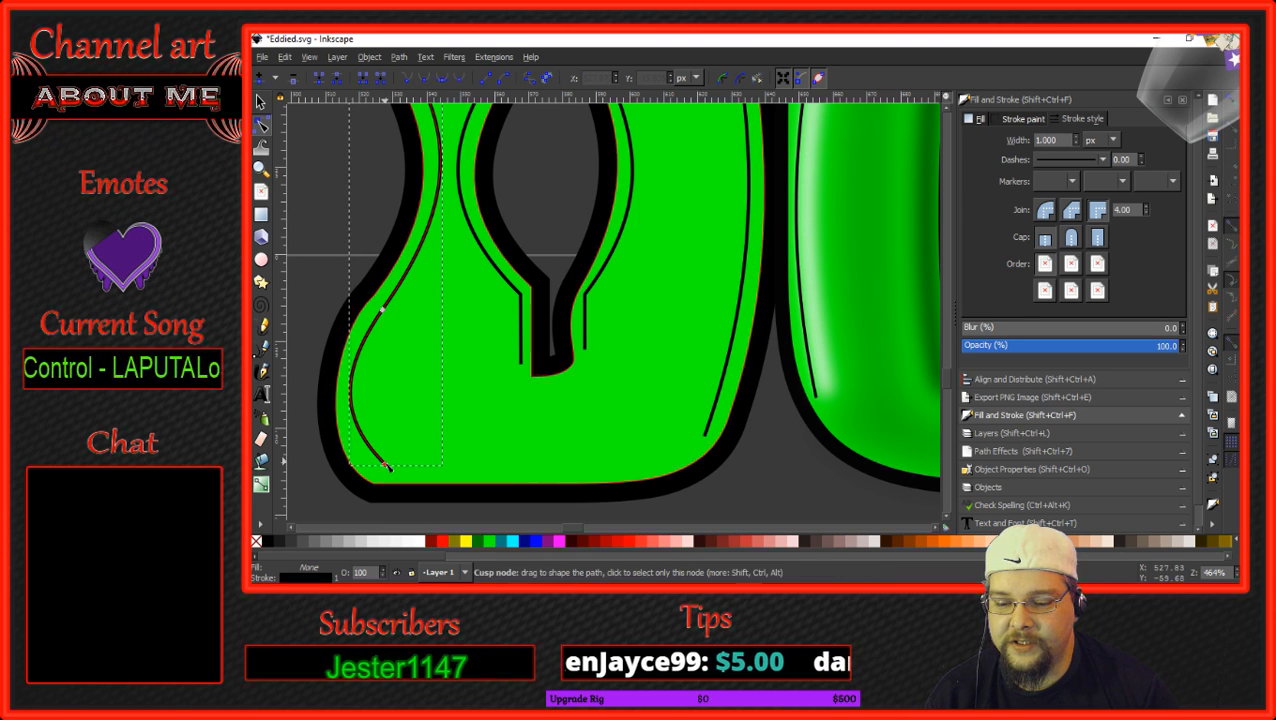
pyautogui.moveTo(384, 464); pyautogui.dragTo(373, 470)
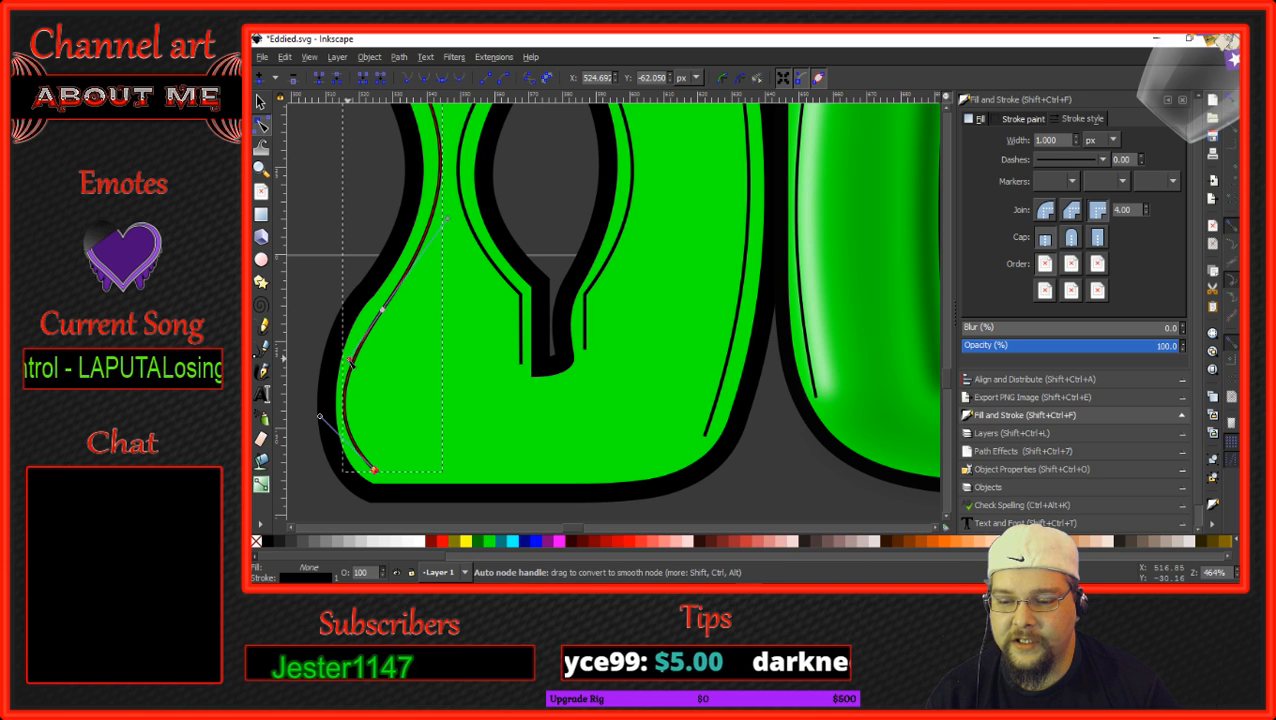
pyautogui.moveTo(347, 368); pyautogui.dragTo(365, 338)
# Curve the upper segment of the D's left edge line outward to follow the letter's upper corner, and deselect it.
pyautogui.scroll(5, 390, 320)
pyautogui.scroll(2, 393, 317)
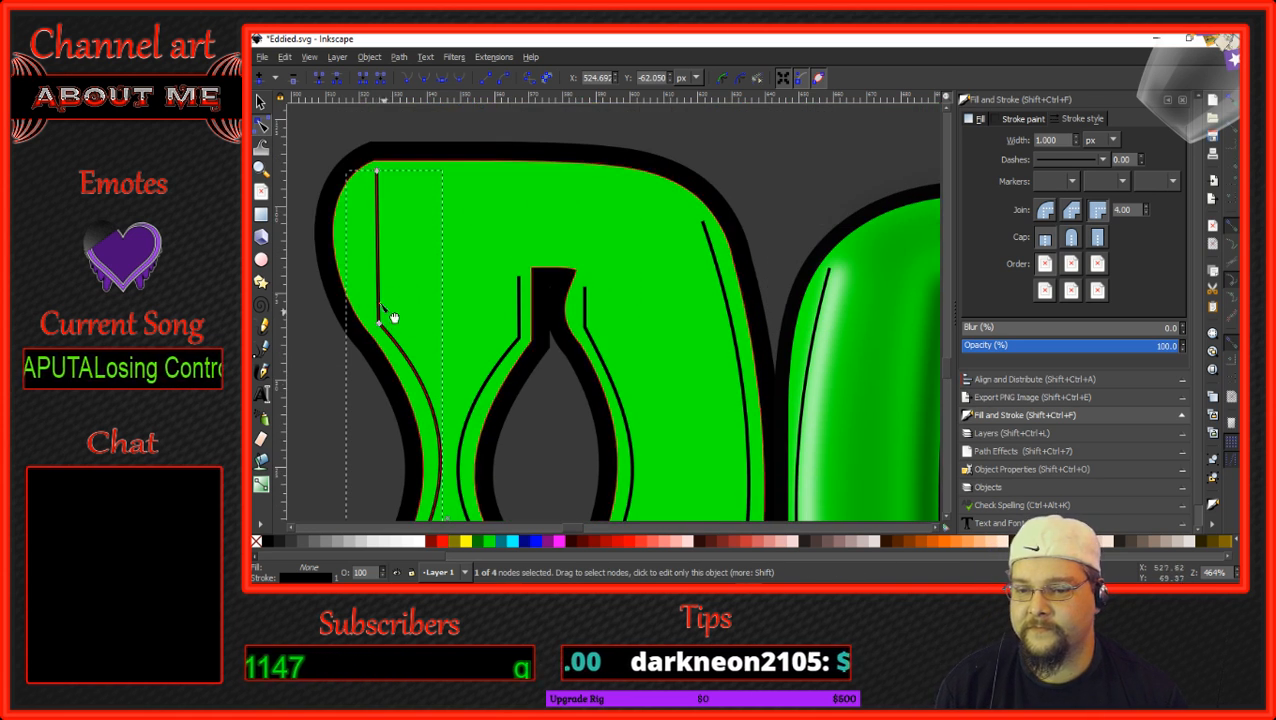
pyautogui.moveTo(390, 281); pyautogui.dragTo(372, 216)
pyautogui.click(373, 189)
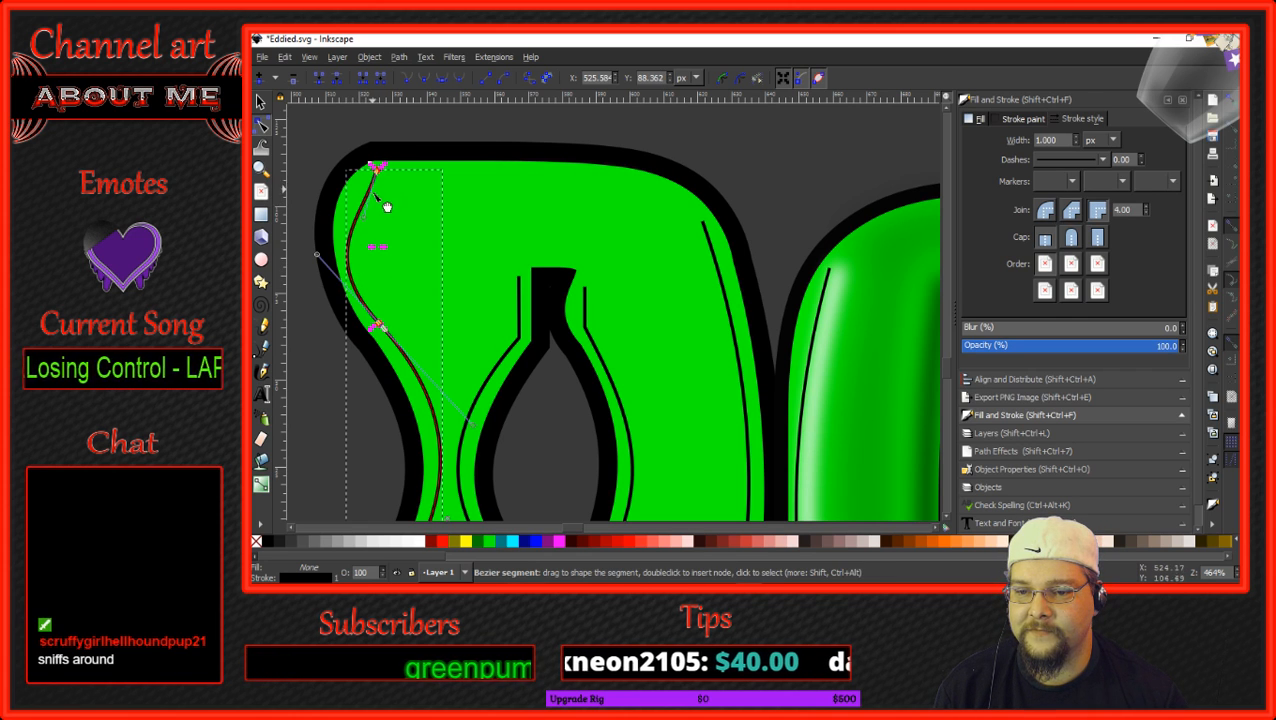
pyautogui.moveTo(365, 214)
pyautogui.mouseDown()
pyautogui.moveTo(361, 190)
pyautogui.moveTo(372, 232)
pyautogui.mouseUp()
pyautogui.scroll(-3, 393, 245)
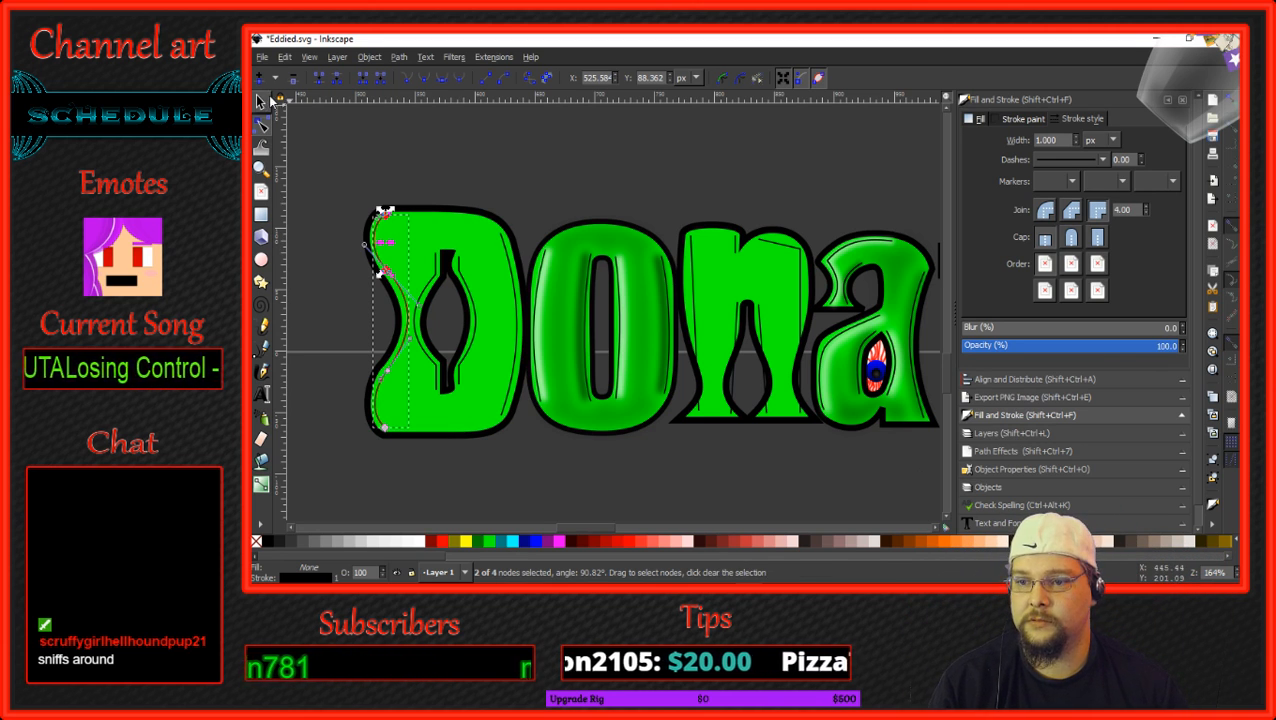
pyautogui.click(262, 101)
pyautogui.click(341, 320)
# Bend the straight shading line across the top of the n's right shoulder upward to follow the letter's curve.
pyautogui.scroll(-1, 340, 323)
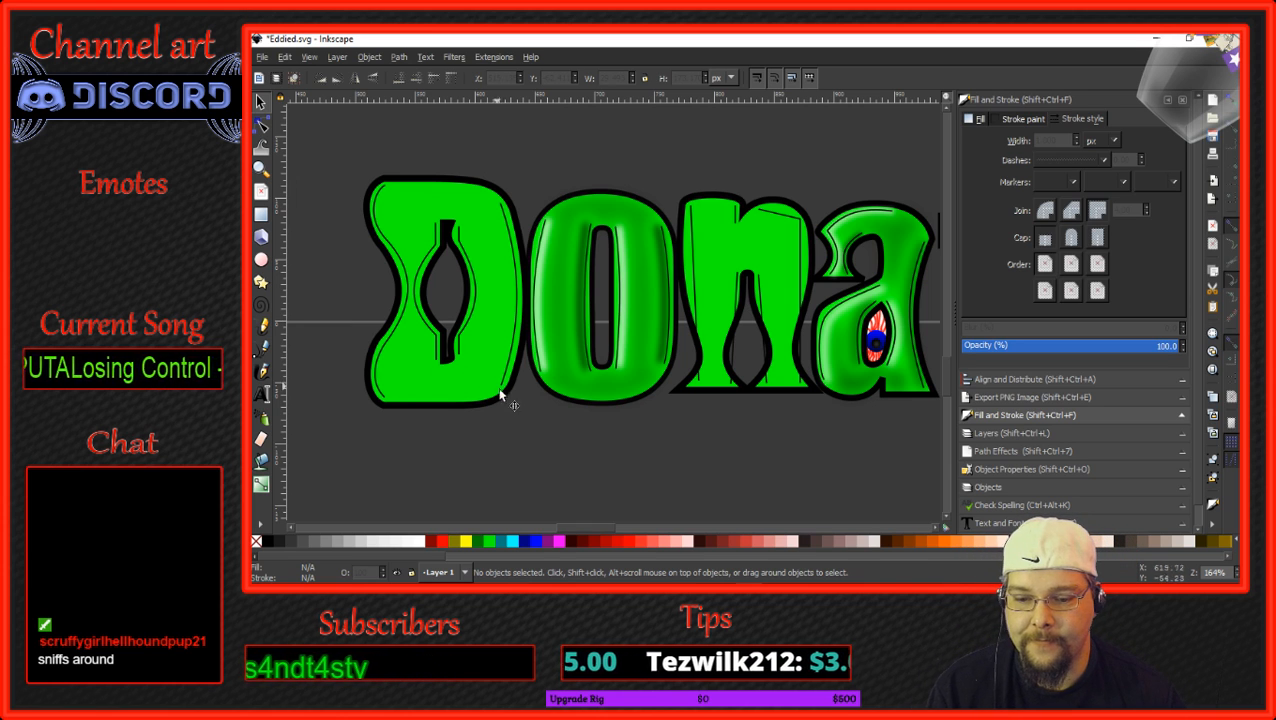
pyautogui.scroll(2, 596, 427)
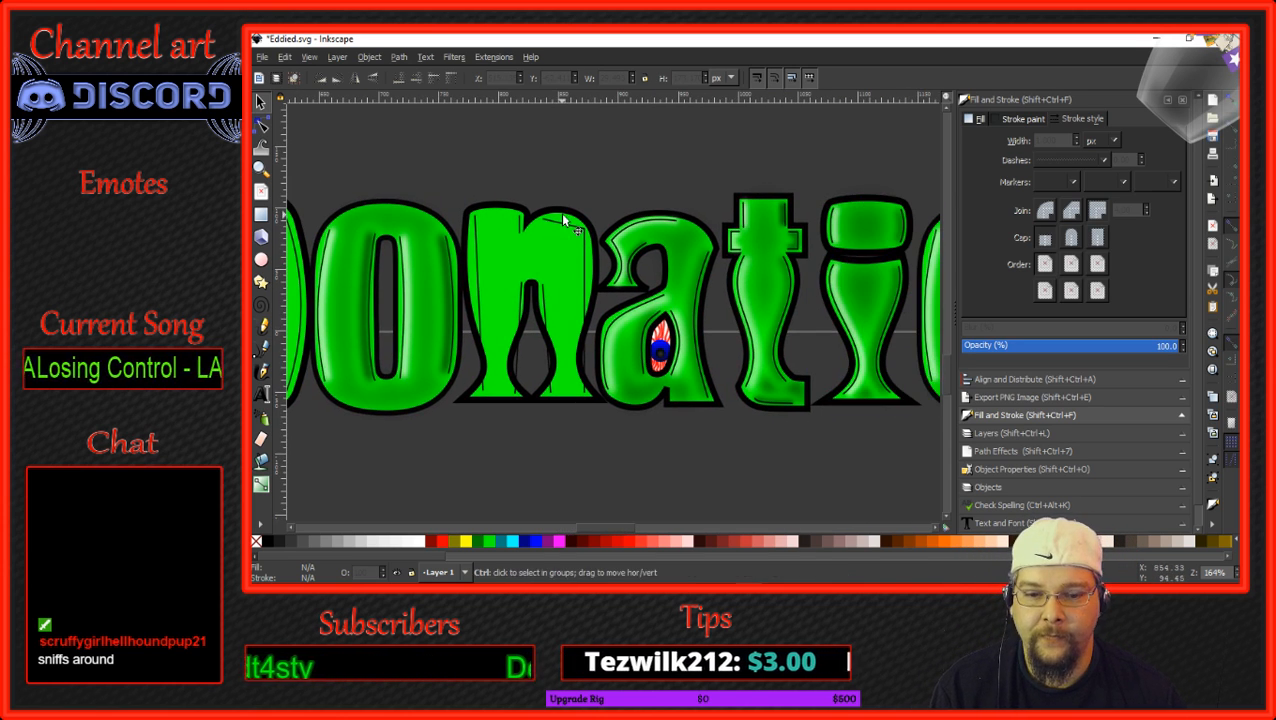
pyautogui.scroll(1, 563, 221)
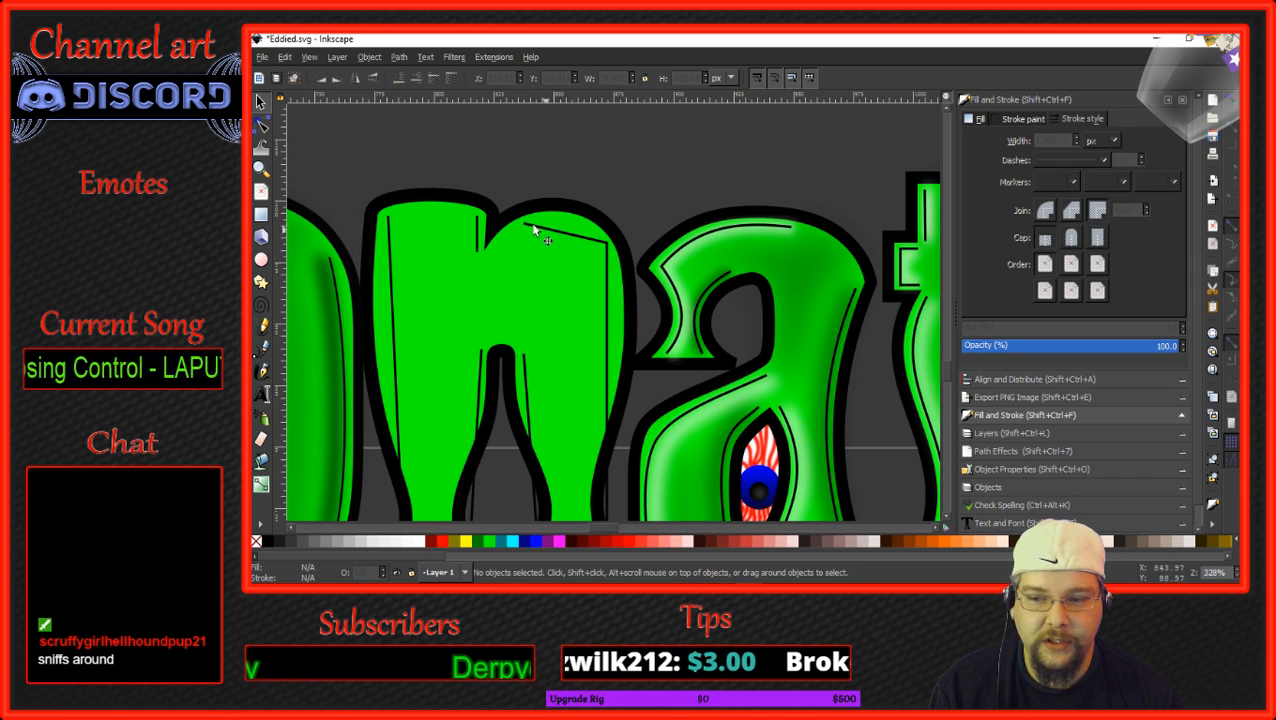
pyautogui.press('n')
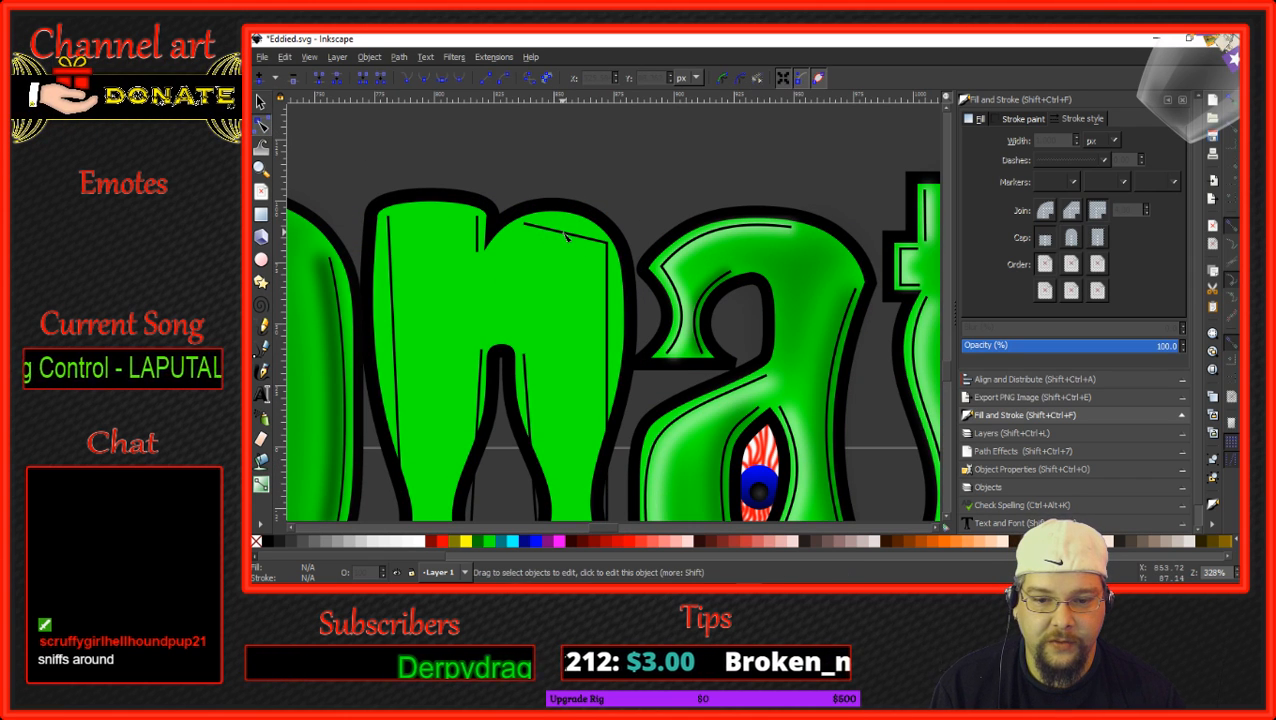
pyautogui.click(578, 237)
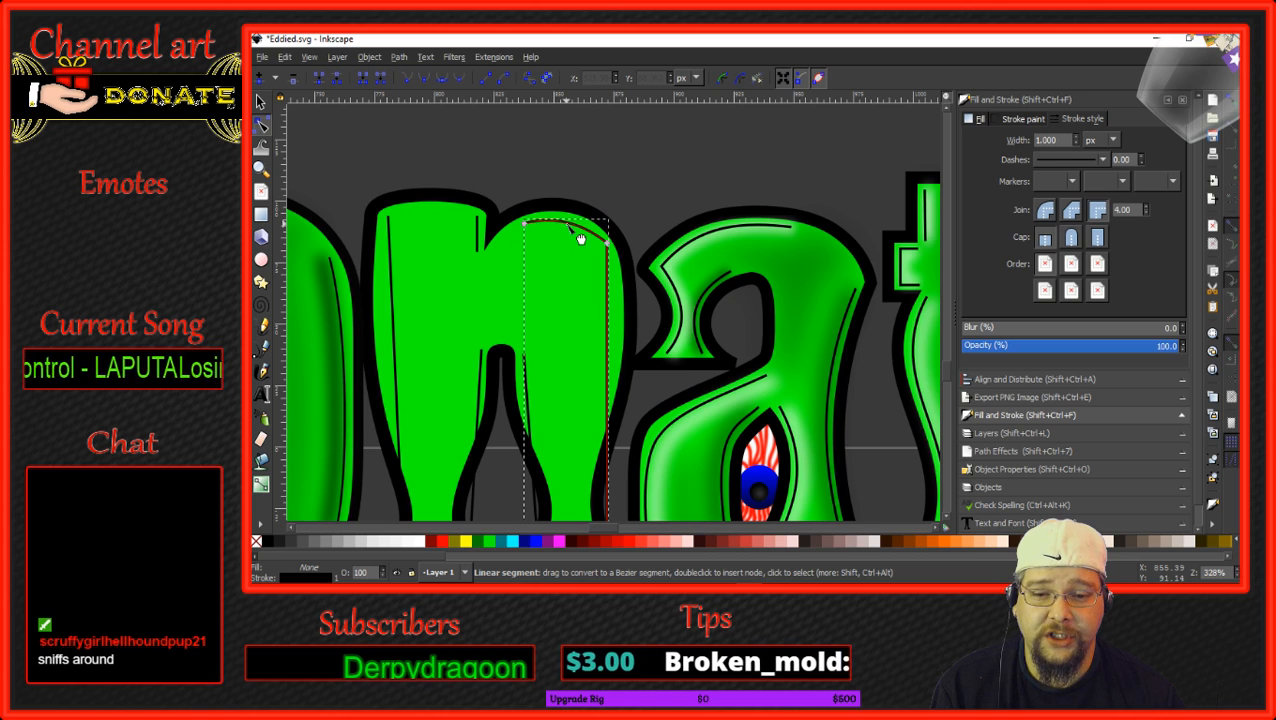
# Curve the n's right edge line inward at the ankle of the right leg and outward along the upper part.
pyautogui.scroll(-2, 600, 315)
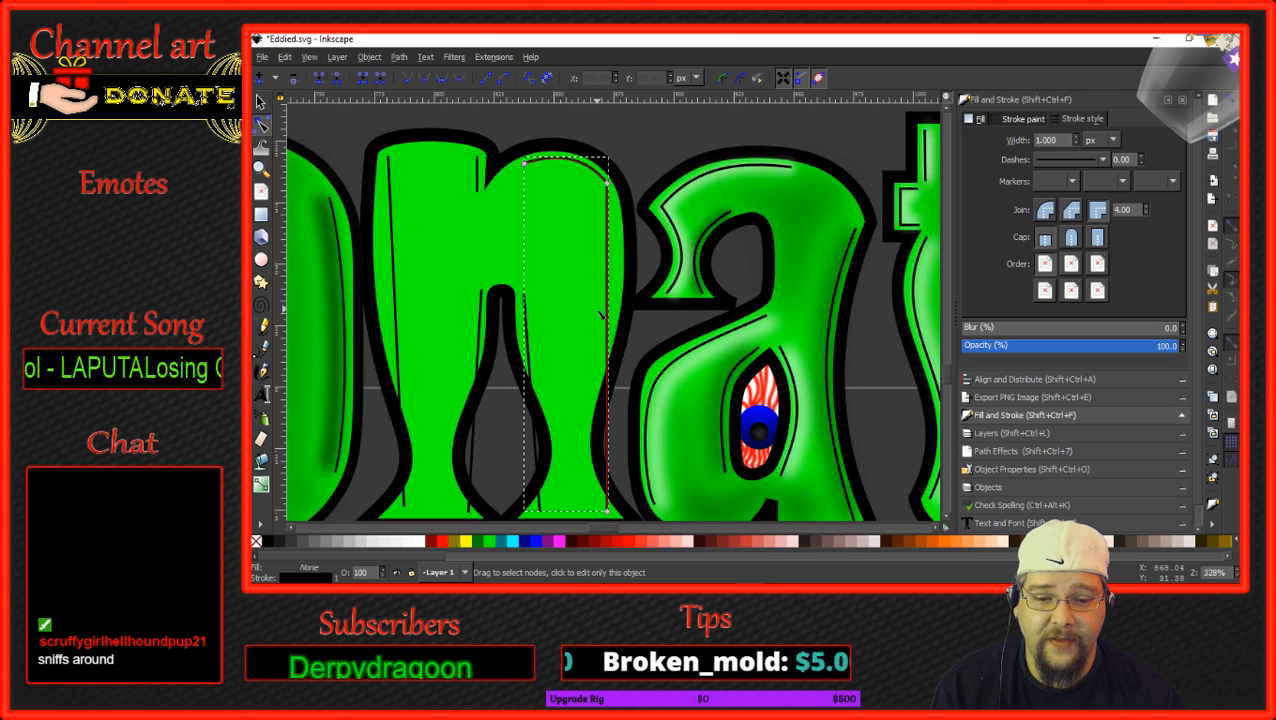
pyautogui.scroll(-2, 600, 315)
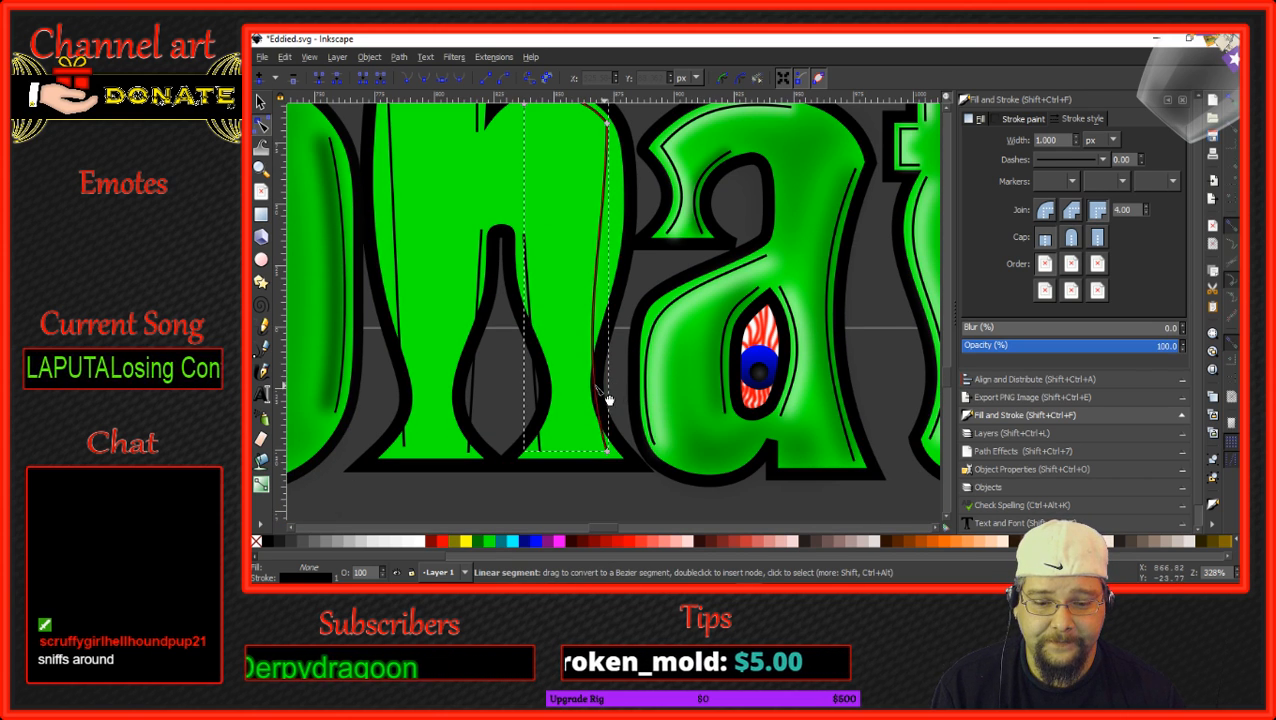
pyautogui.moveTo(607, 400); pyautogui.dragTo(590, 405)
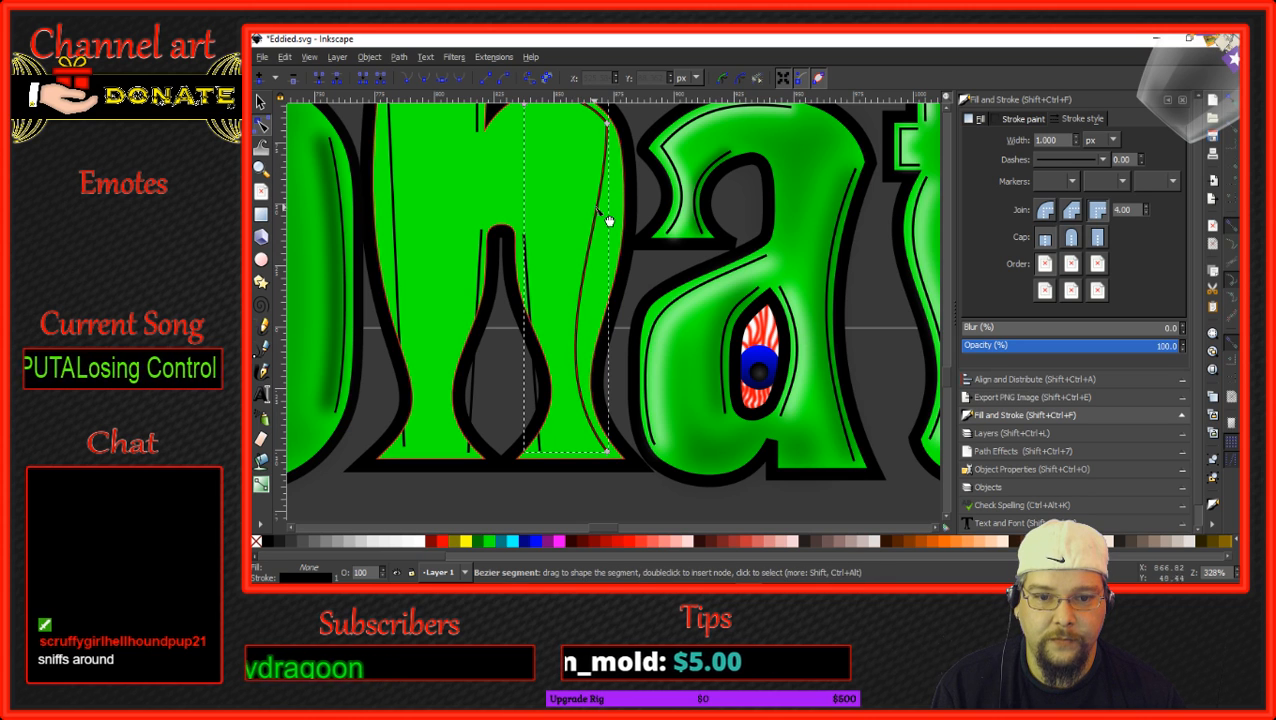
pyautogui.moveTo(607, 211)
pyautogui.mouseDown()
pyautogui.moveTo(631, 228)
pyautogui.moveTo(630, 201)
pyautogui.mouseUp()
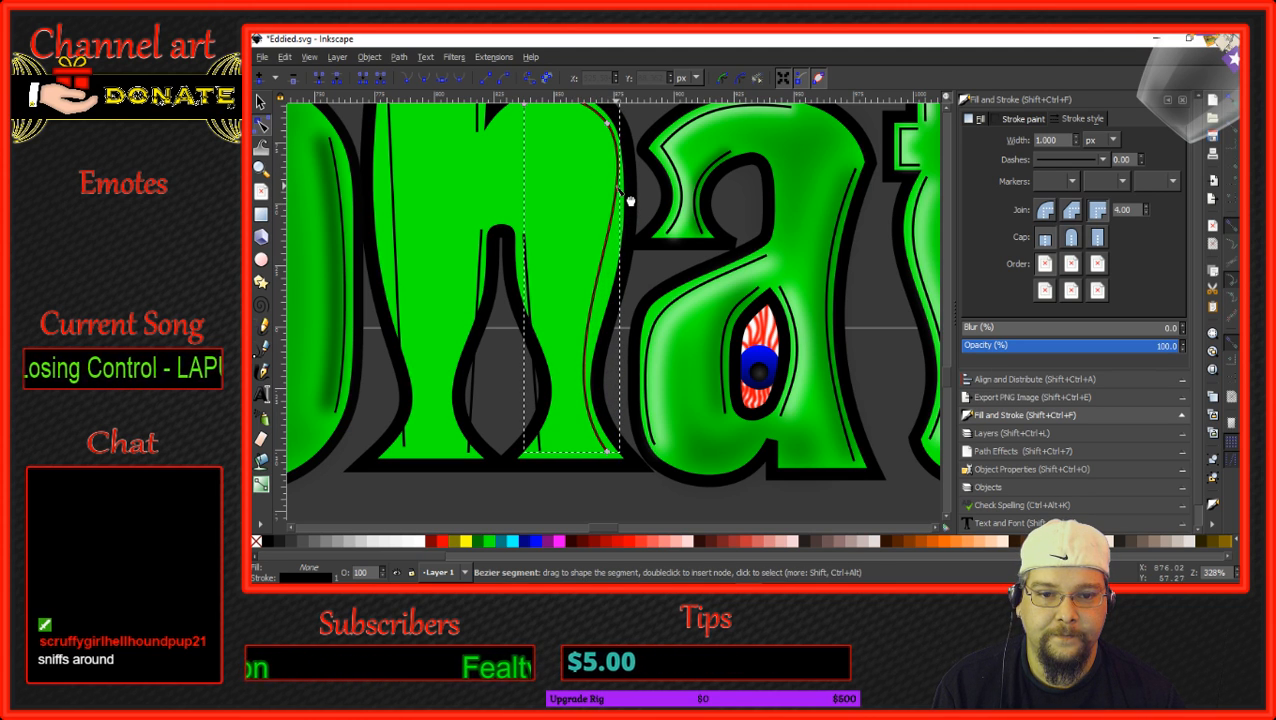
pyautogui.click(606, 452)
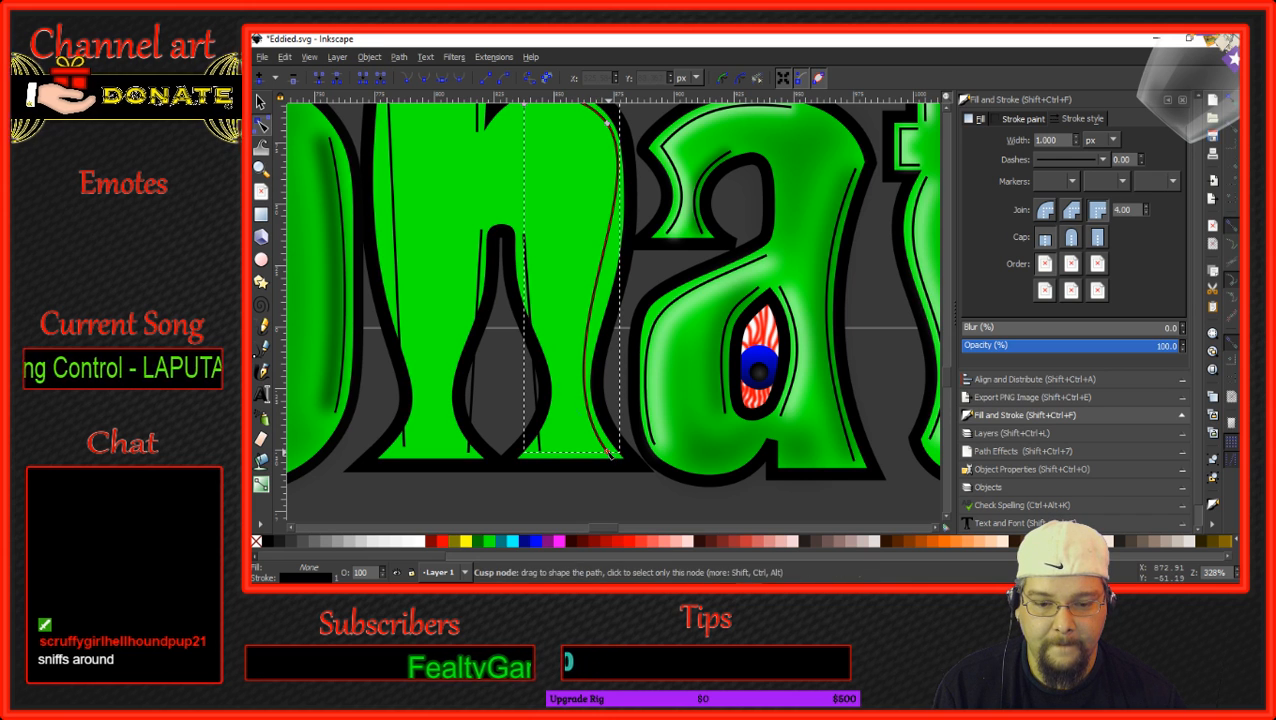
# Add a node to the n's right edge line above the ankle and adjust its handles and the foot's end node to follow the outline.
pyautogui.doubleClick(586, 352)
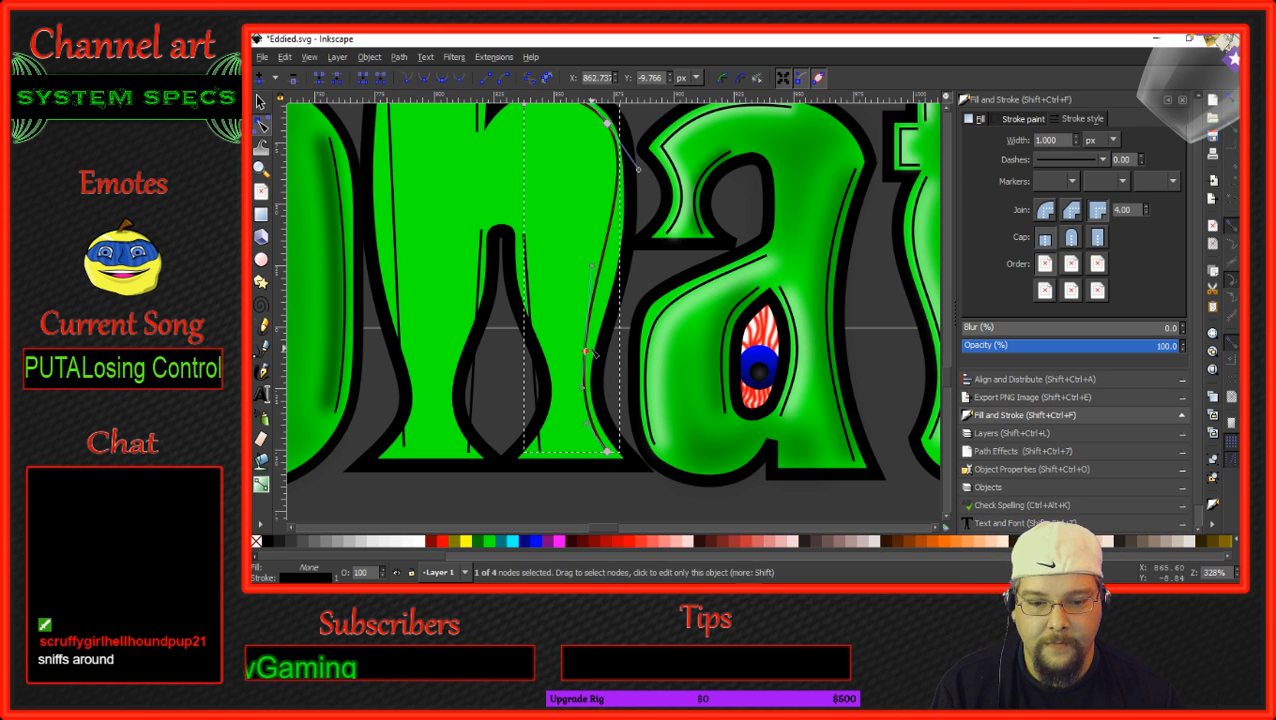
pyautogui.moveTo(586, 352); pyautogui.dragTo(590, 351)
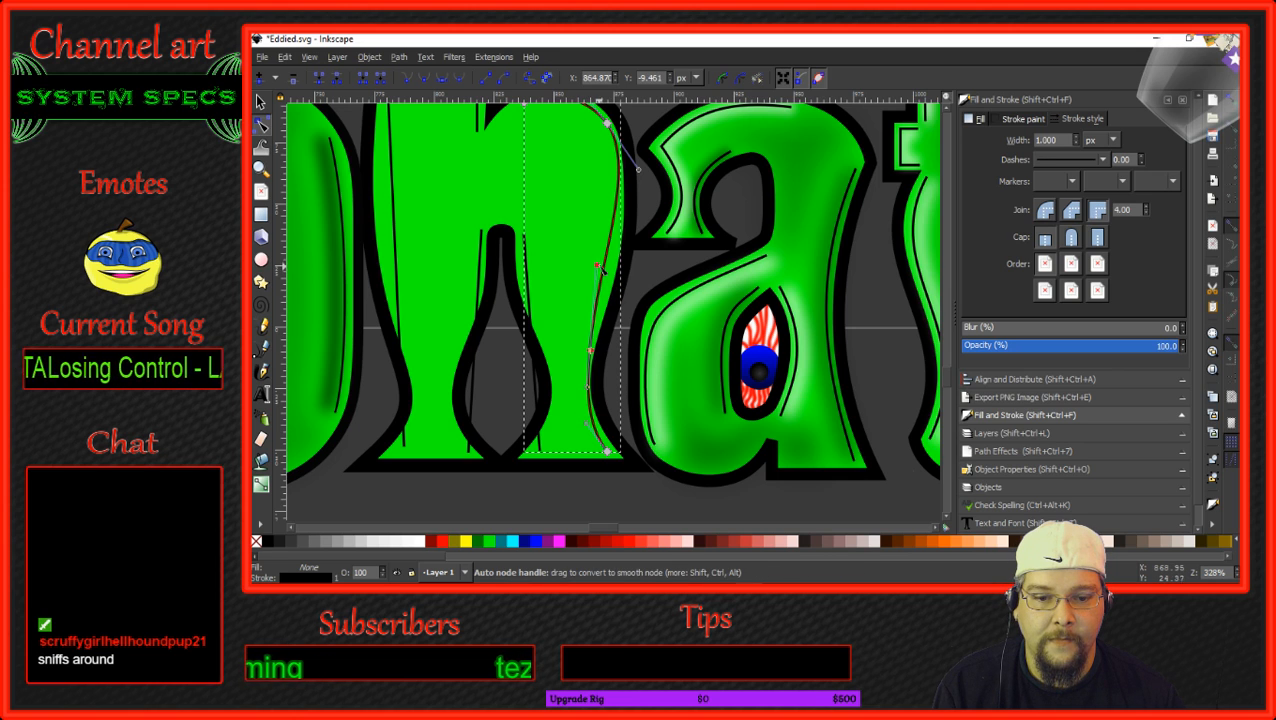
pyautogui.moveTo(595, 263); pyautogui.dragTo(612, 276)
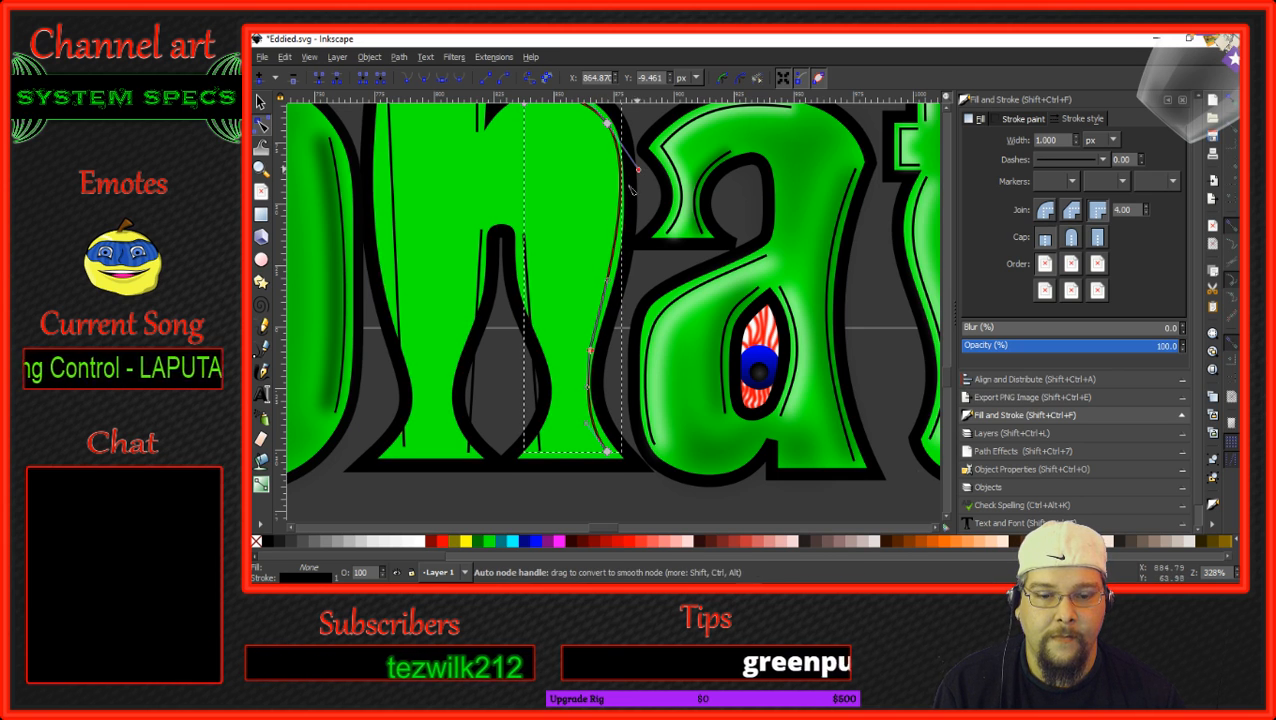
pyautogui.moveTo(591, 351); pyautogui.dragTo(586, 351)
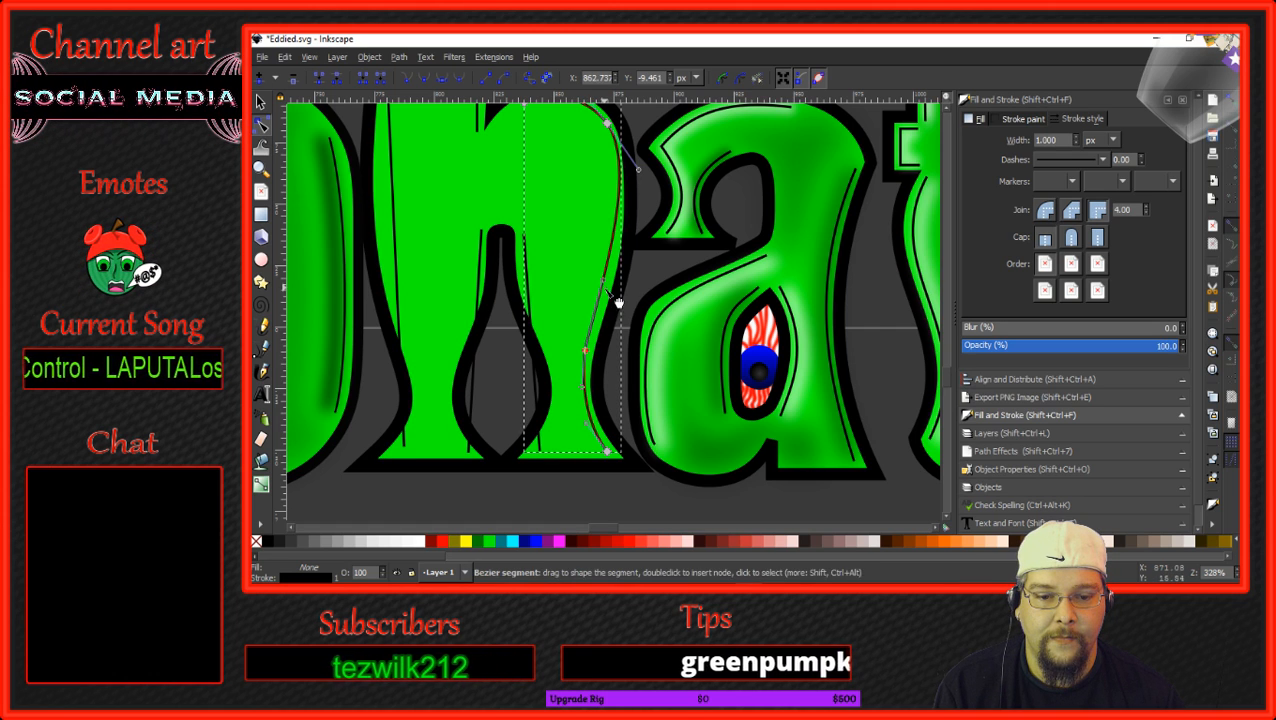
pyautogui.moveTo(603, 280); pyautogui.dragTo(607, 292)
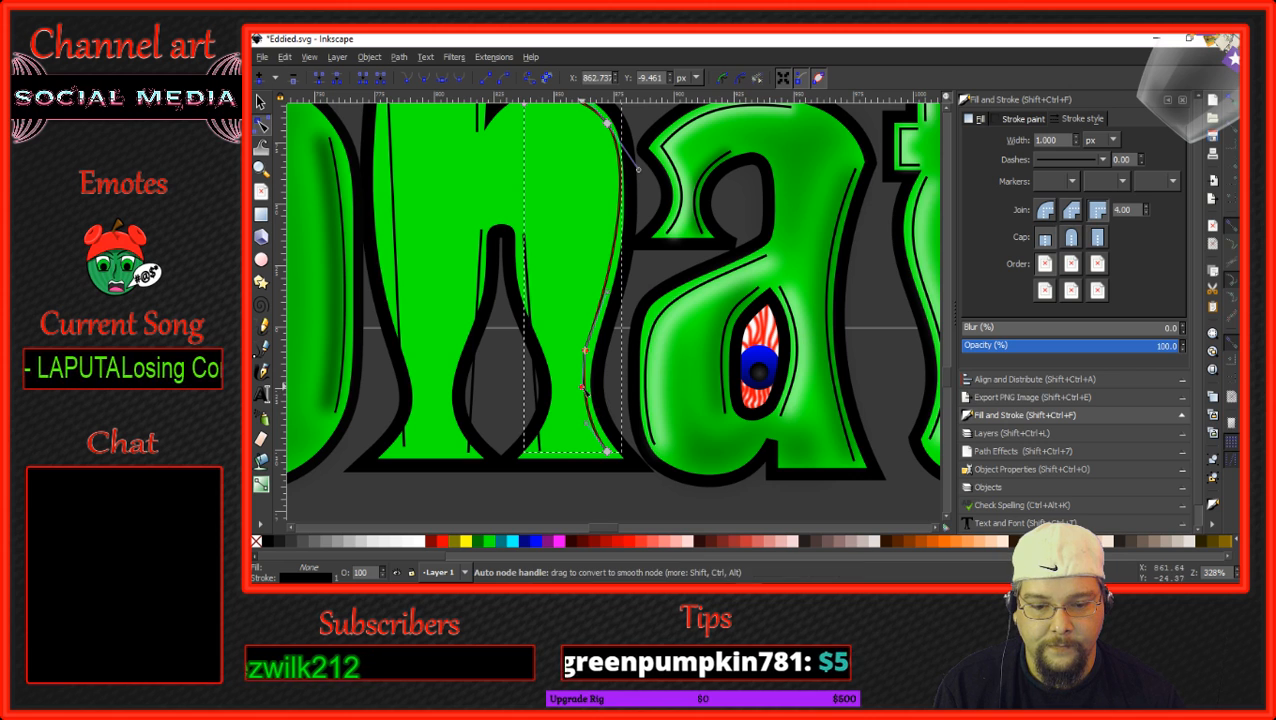
pyautogui.moveTo(585, 390); pyautogui.dragTo(578, 379)
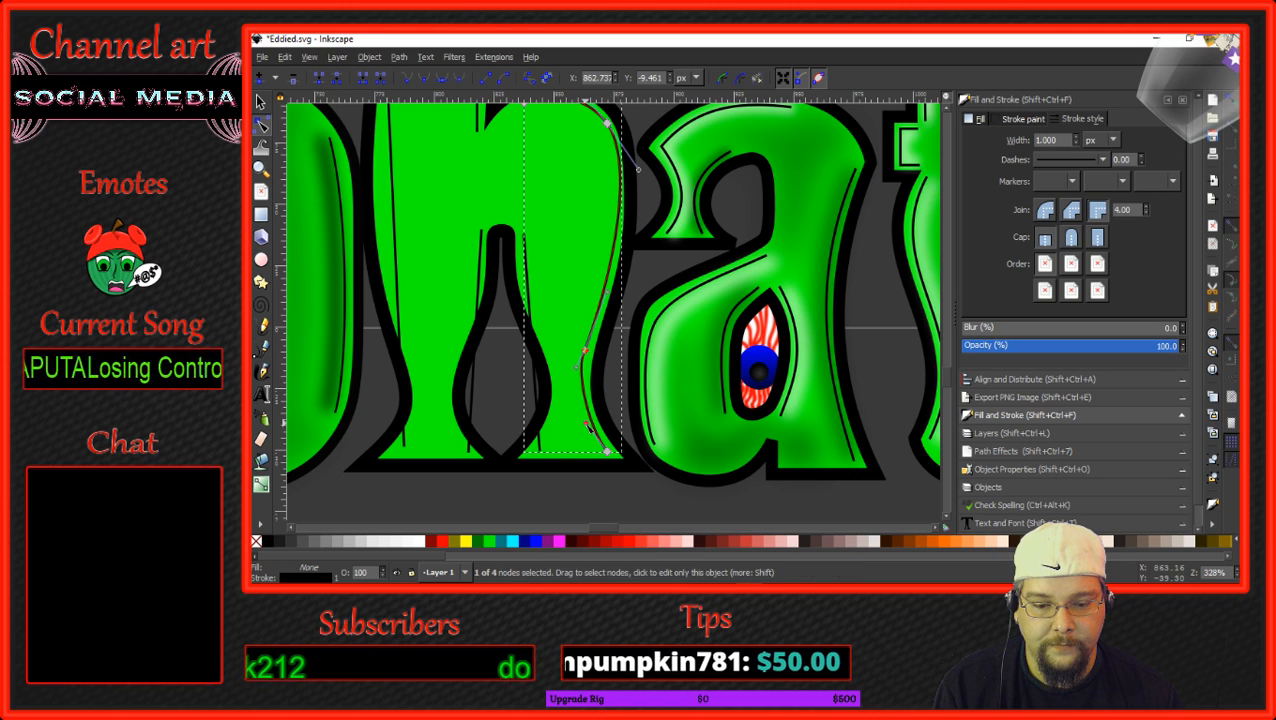
pyautogui.moveTo(586, 423); pyautogui.dragTo(589, 448)
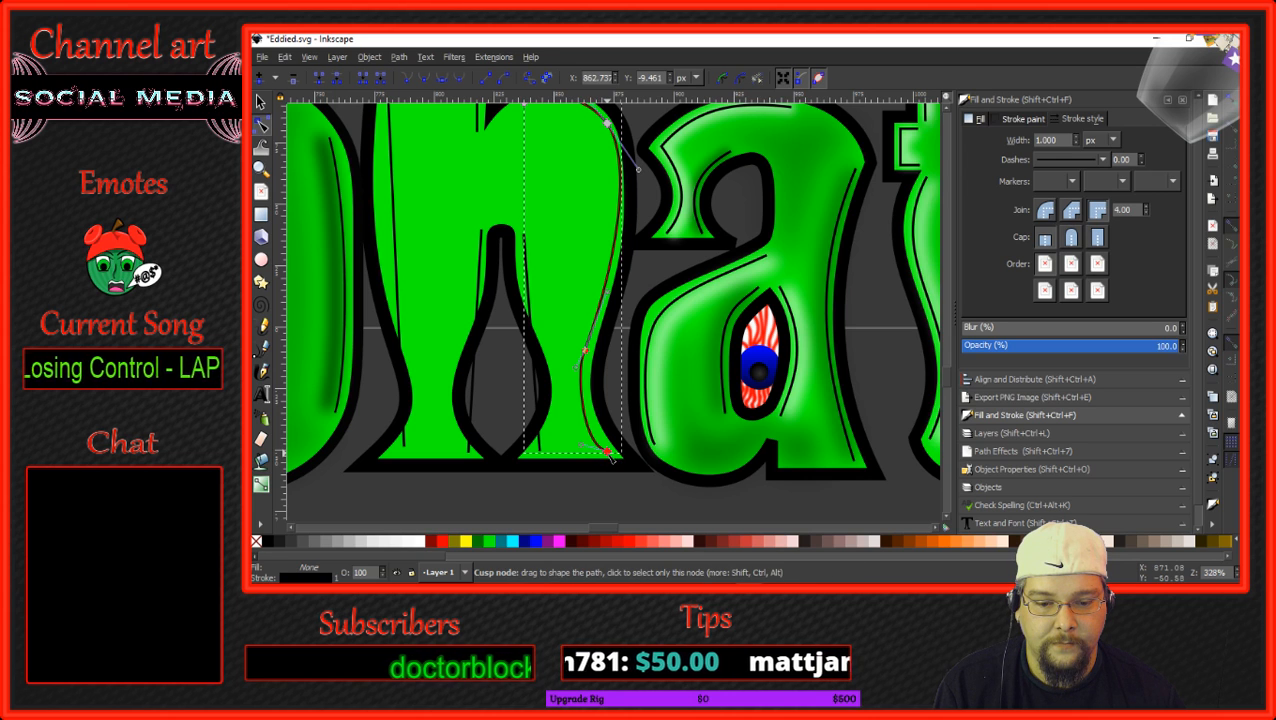
pyautogui.moveTo(609, 455); pyautogui.dragTo(606, 454)
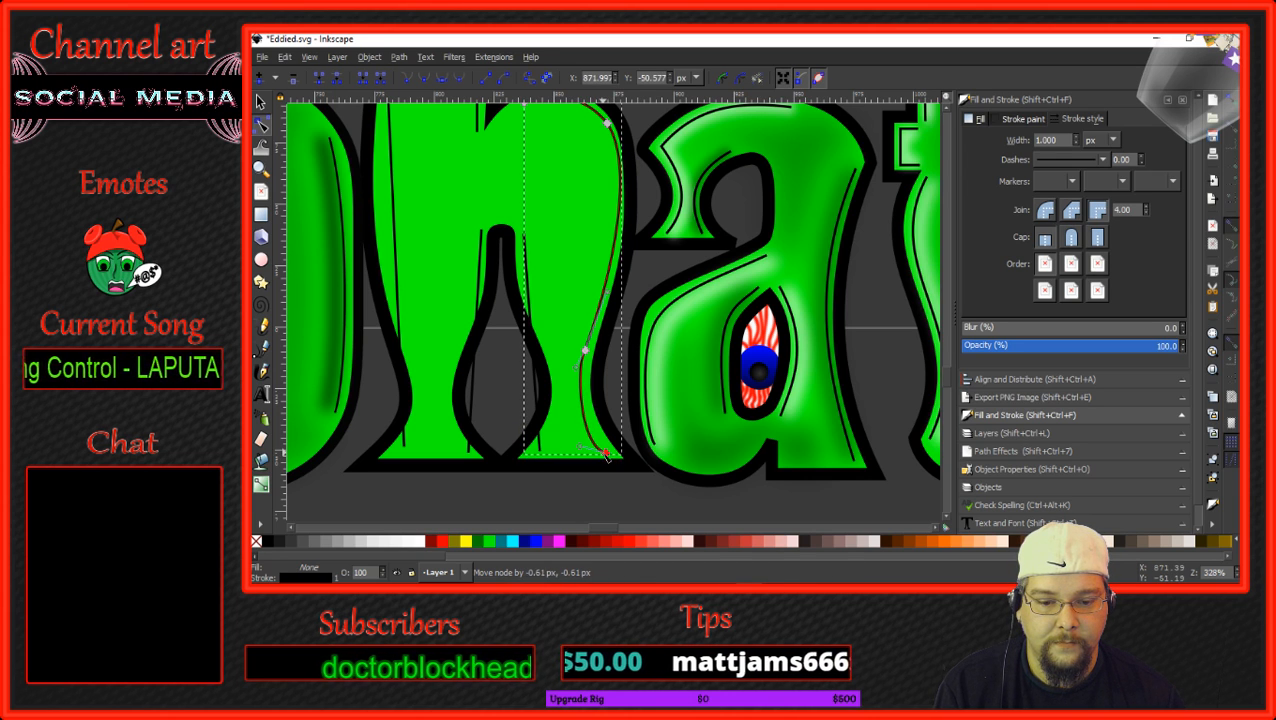
# Raise the added node on the n's right edge line slightly and reshape the neighbouring handles to smooth the curve into the foot.
pyautogui.click(585, 352)
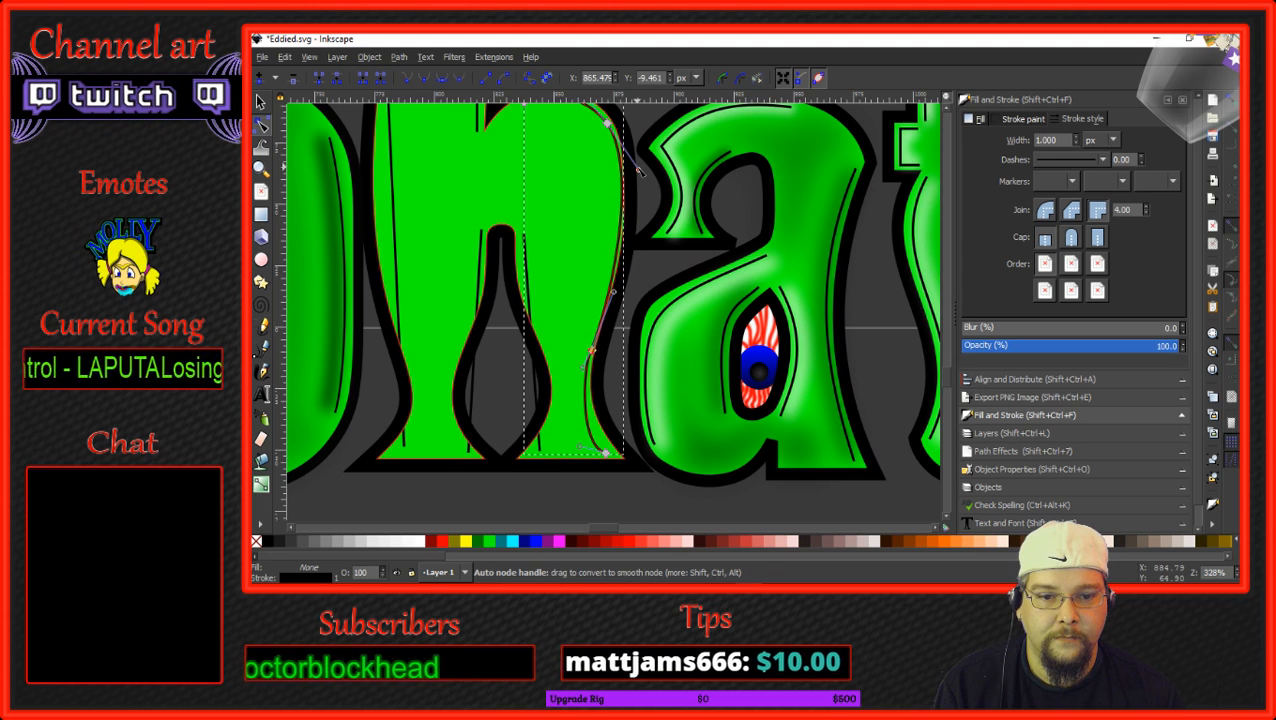
pyautogui.moveTo(637, 171); pyautogui.dragTo(628, 173)
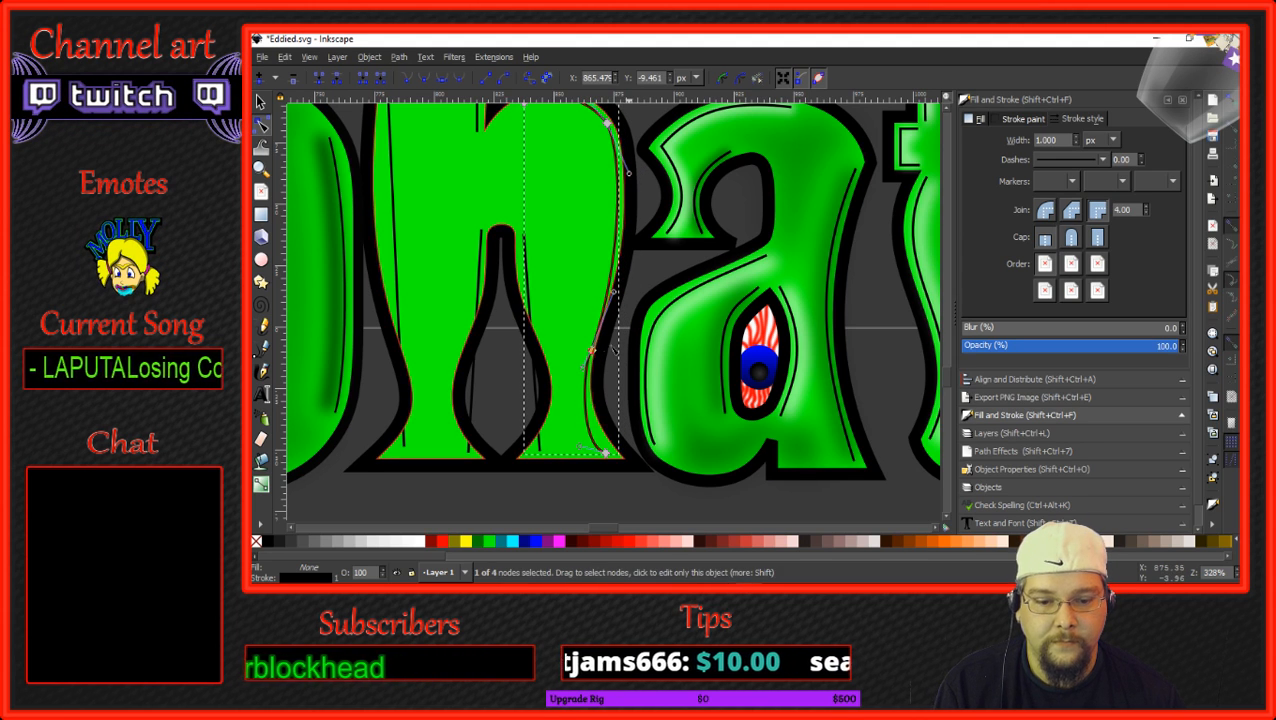
pyautogui.moveTo(592, 356); pyautogui.dragTo(589, 340)
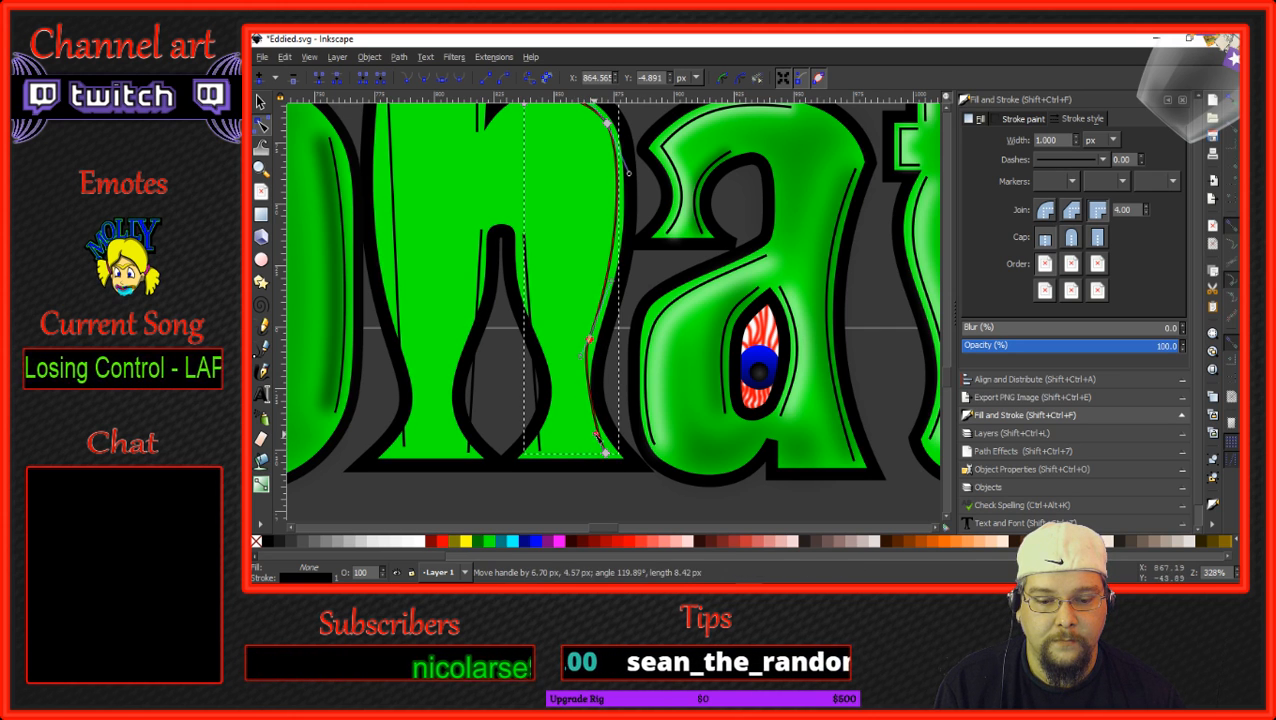
pyautogui.moveTo(581, 357); pyautogui.dragTo(564, 404)
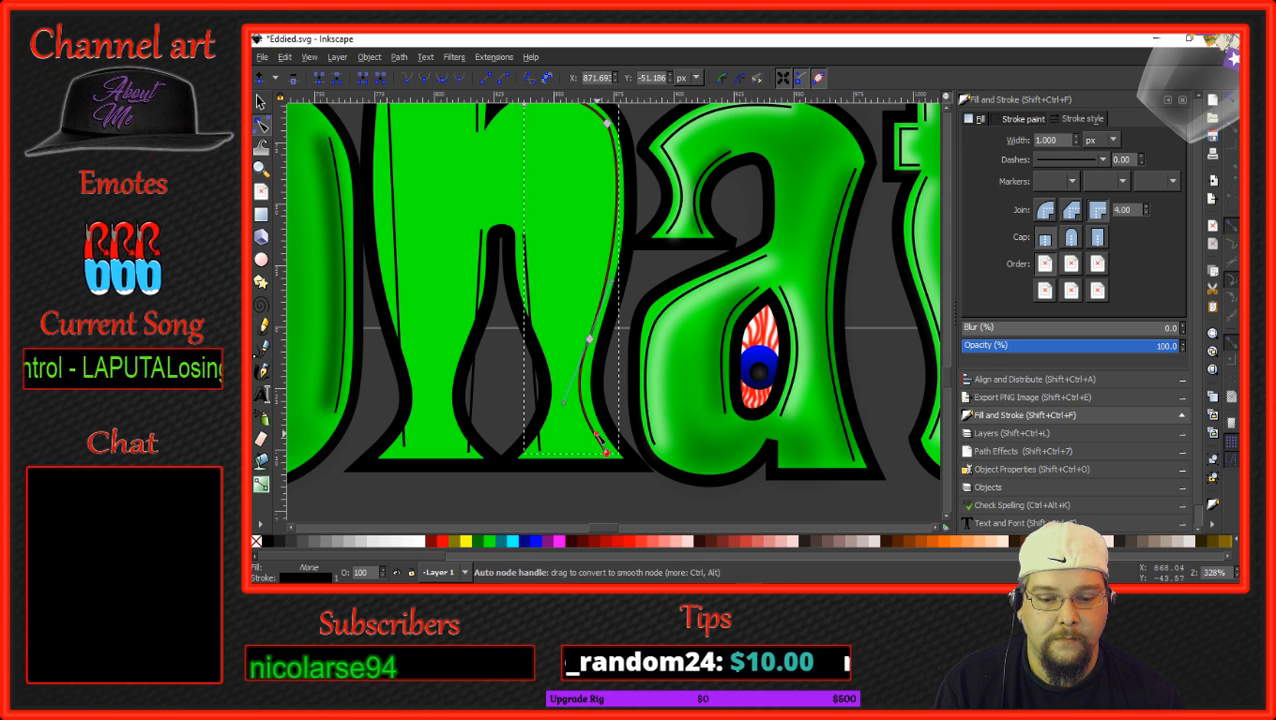
pyautogui.moveTo(599, 438)
pyautogui.mouseDown()
pyautogui.moveTo(565, 405)
pyautogui.moveTo(570, 390)
pyautogui.mouseUp()
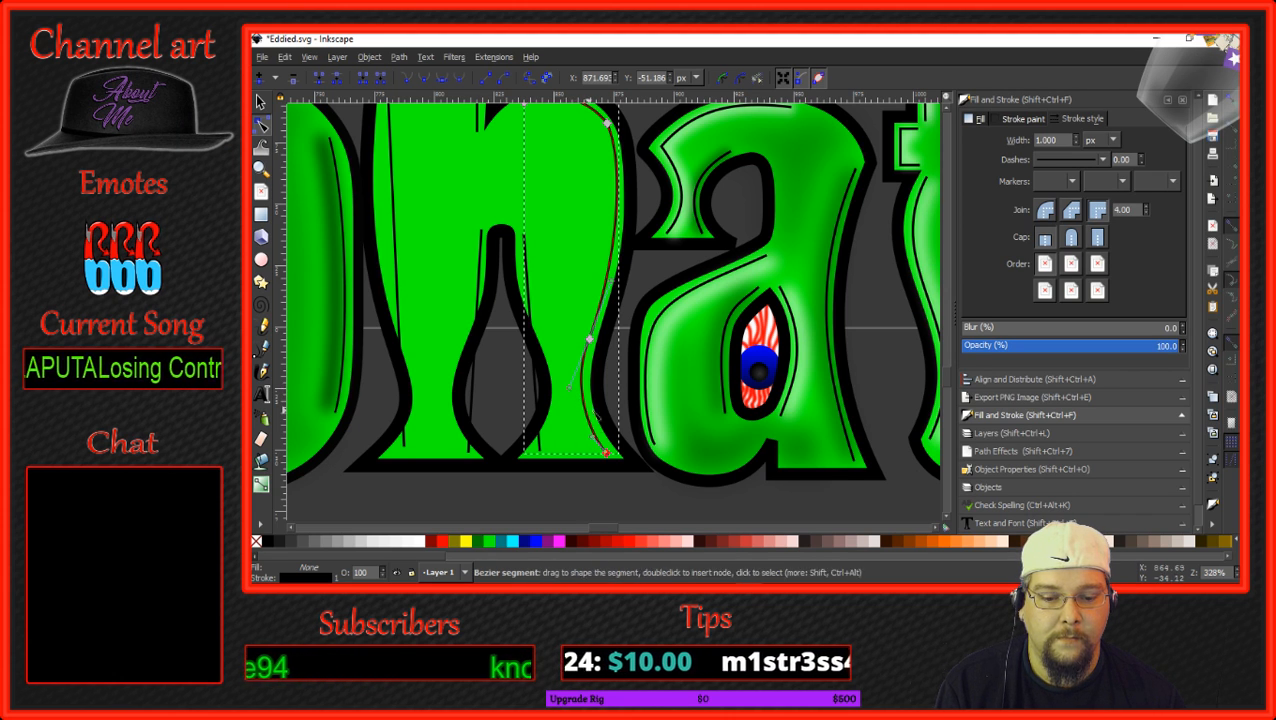
# Bend the line along the inner edge of the n's left leg into an S-curve and fine-tune both handles to follow the outline.
pyautogui.click(477, 325)
pyautogui.moveTo(490, 370); pyautogui.dragTo(460, 397)
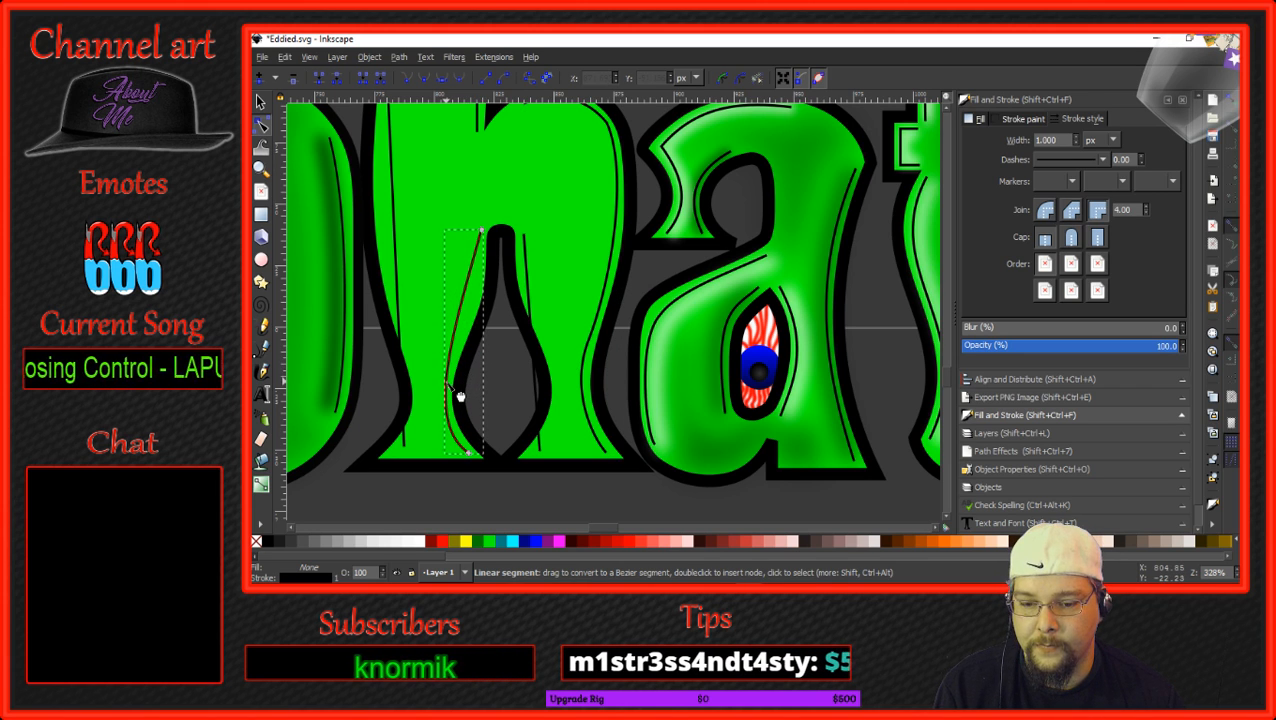
pyautogui.click(482, 231)
pyautogui.moveTo(459, 324); pyautogui.dragTo(498, 337)
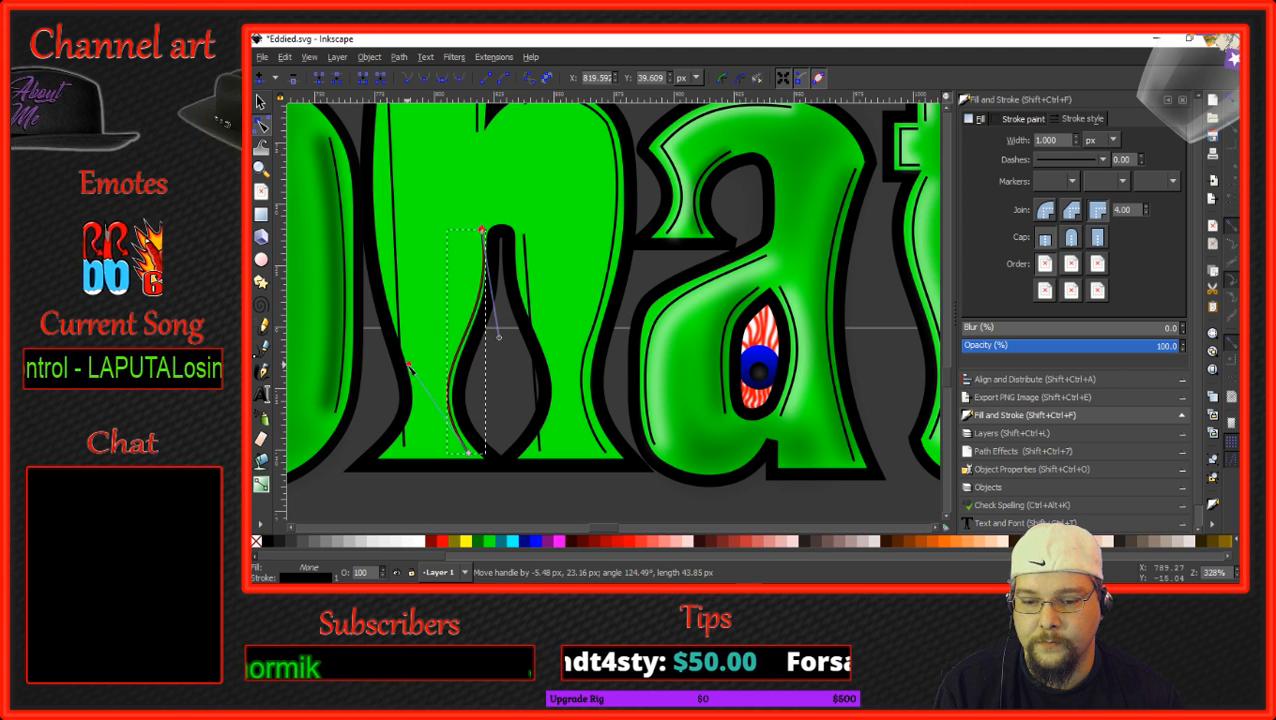
pyautogui.moveTo(405, 397); pyautogui.dragTo(401, 369)
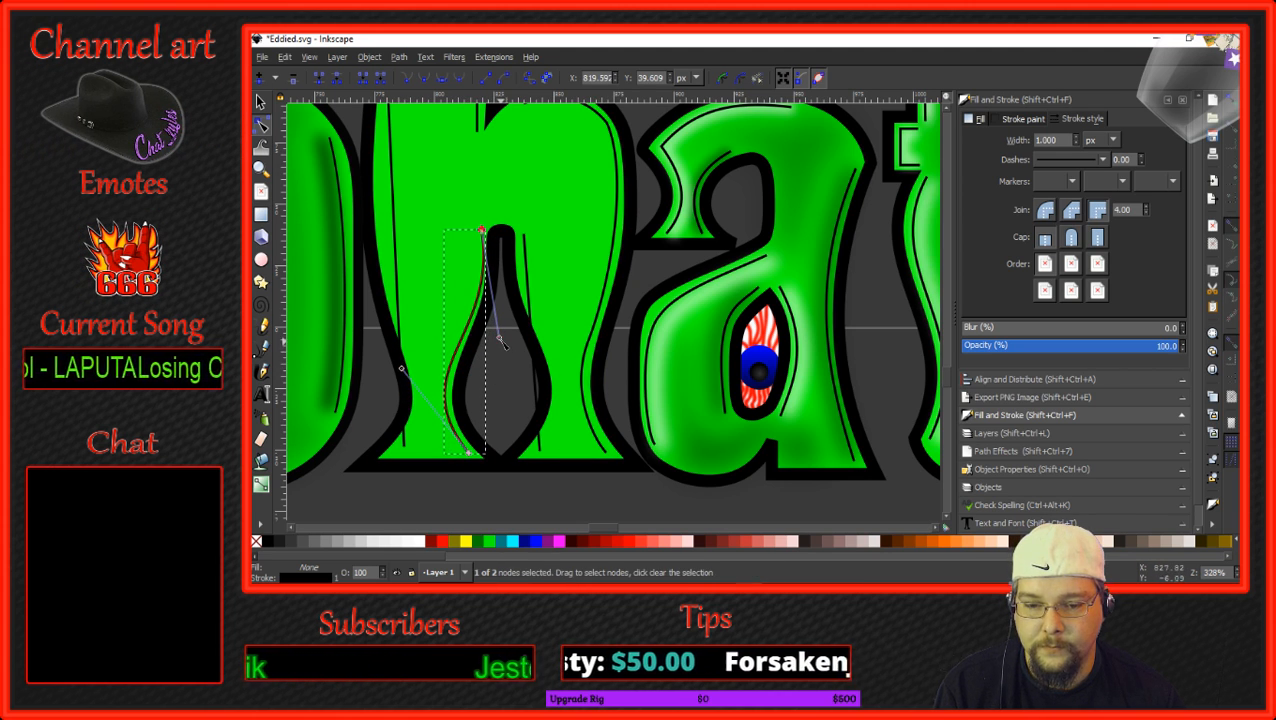
pyautogui.moveTo(498, 338); pyautogui.dragTo(494, 330)
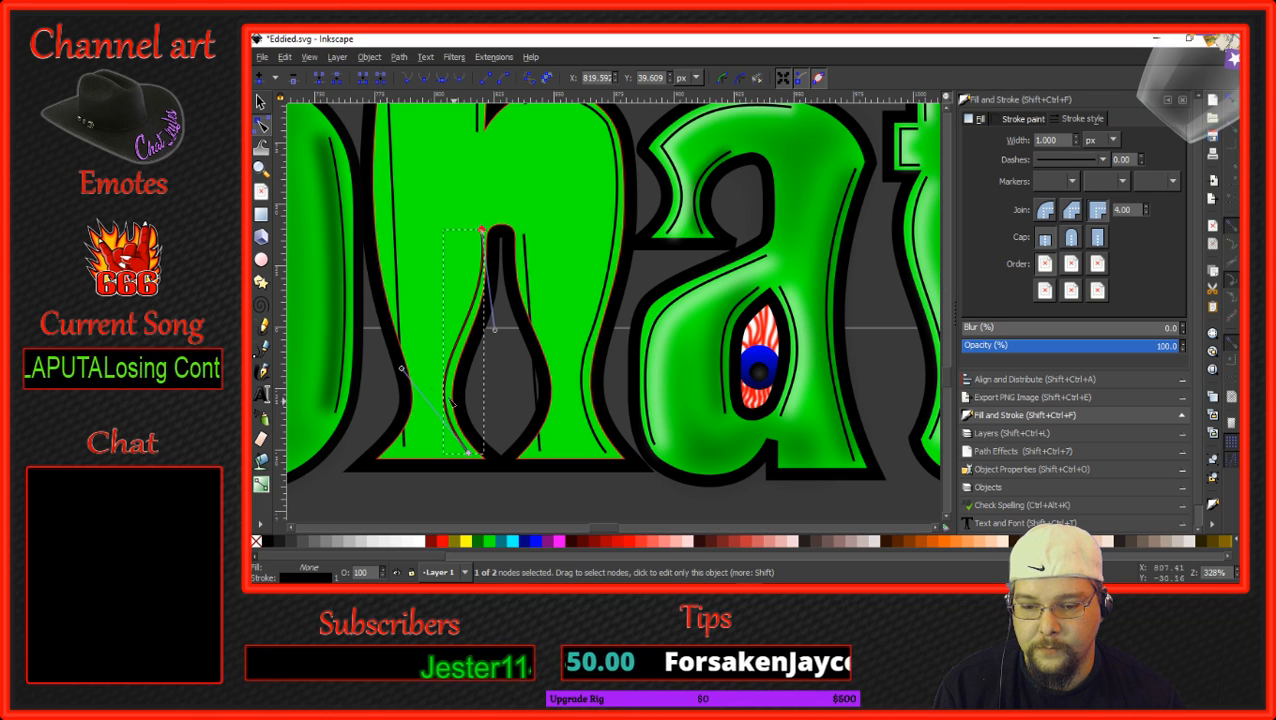
pyautogui.moveTo(401, 369); pyautogui.dragTo(409, 377)
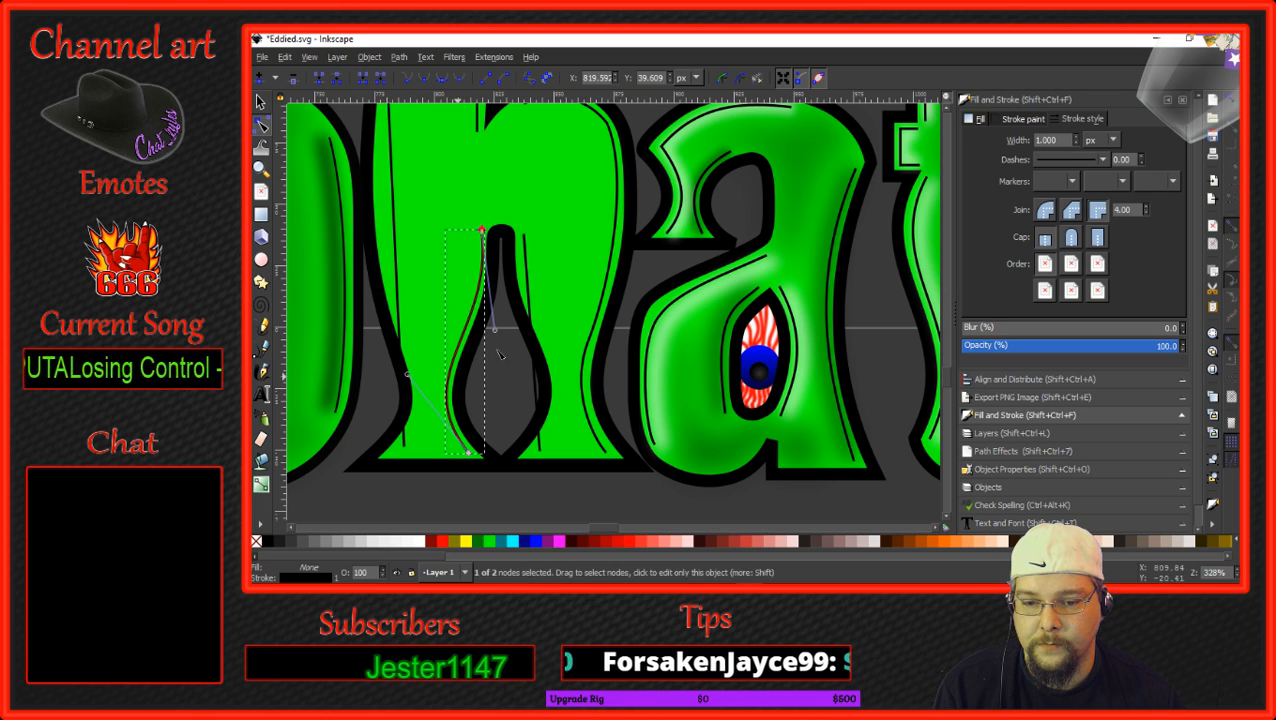
pyautogui.moveTo(494, 330); pyautogui.dragTo(489, 331)
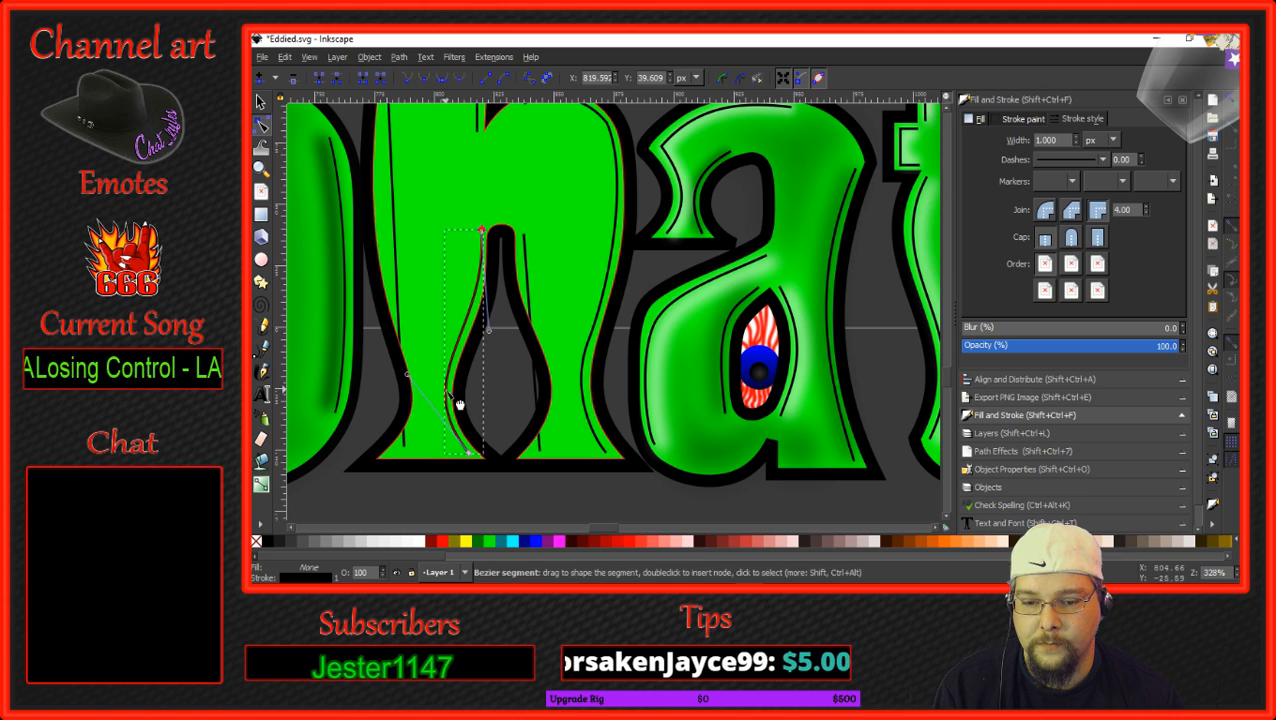
# Curve the line along the n's left outer edge outward at the upper part and inward at the ankle.
pyautogui.click(402, 254)
pyautogui.moveTo(402, 254); pyautogui.dragTo(384, 250)
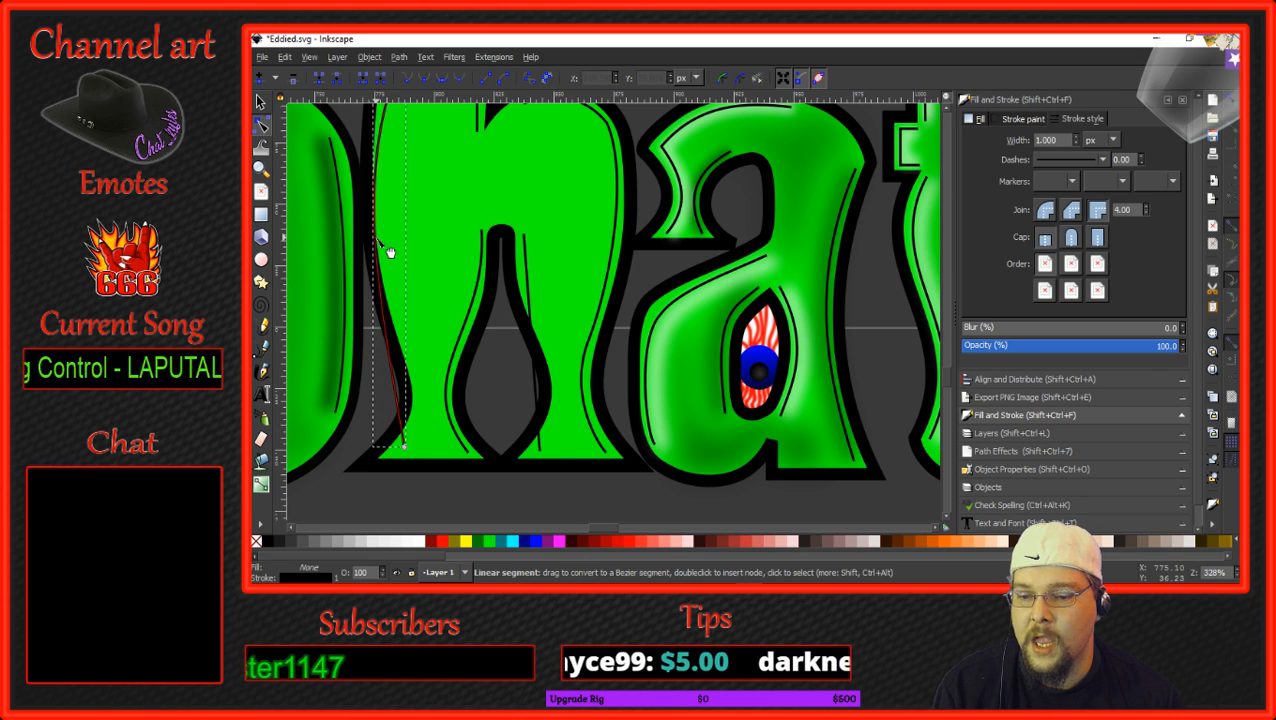
pyautogui.moveTo(421, 397); pyautogui.dragTo(430, 415)
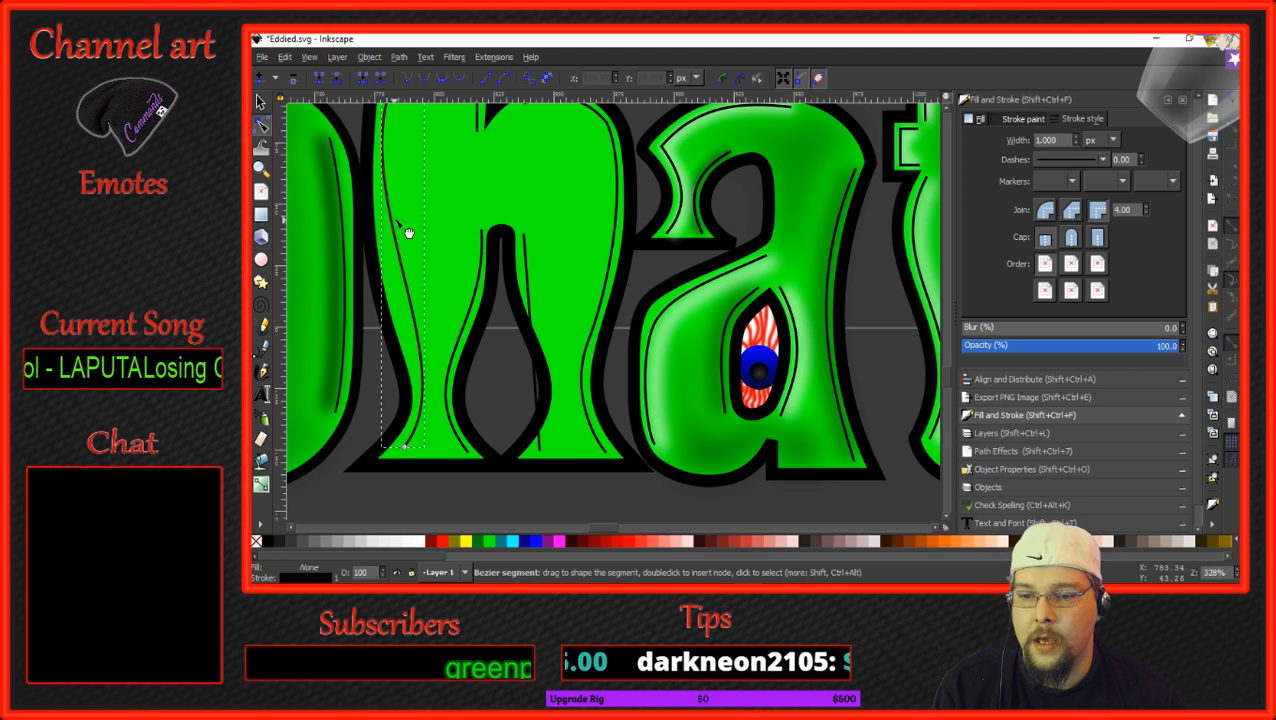
pyautogui.moveTo(404, 225); pyautogui.dragTo(399, 246)
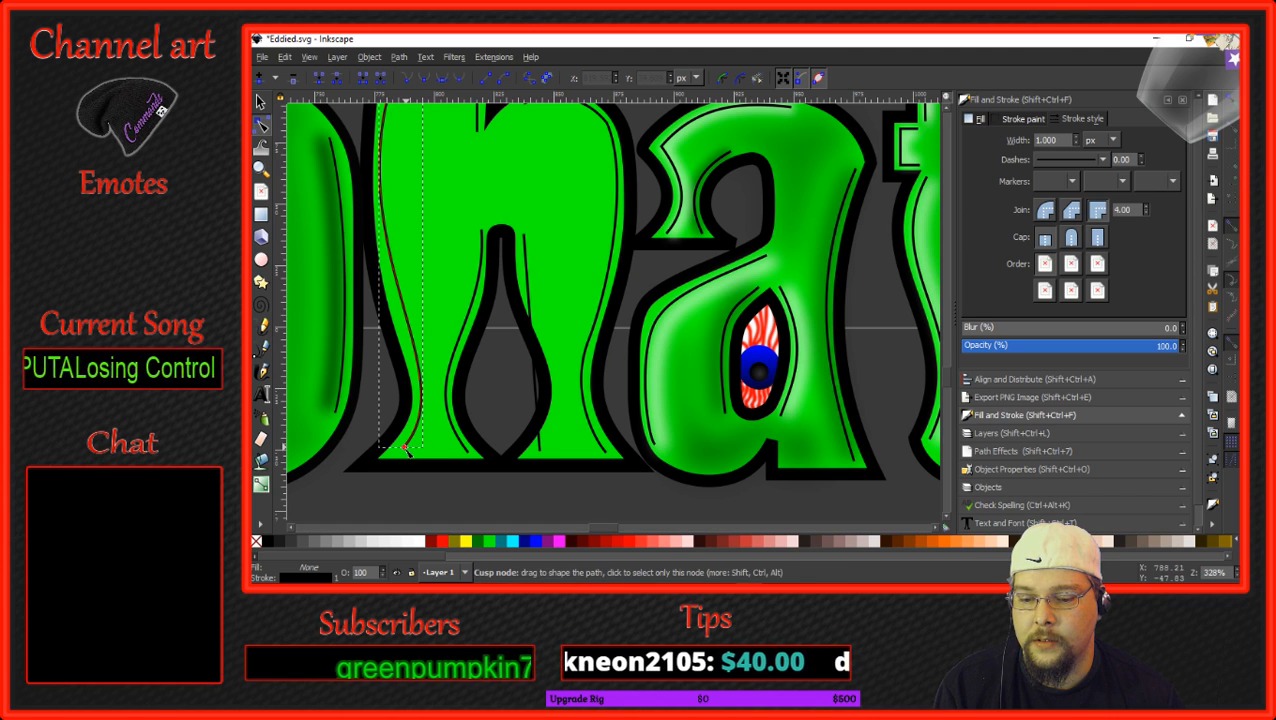
# Move the lower end node of the n's left edge line toward the foot's outer corner and adjust both handles to follow the outline.
pyautogui.moveTo(405, 450); pyautogui.dragTo(467, 401)
pyautogui.moveTo(400, 451); pyautogui.dragTo(396, 447)
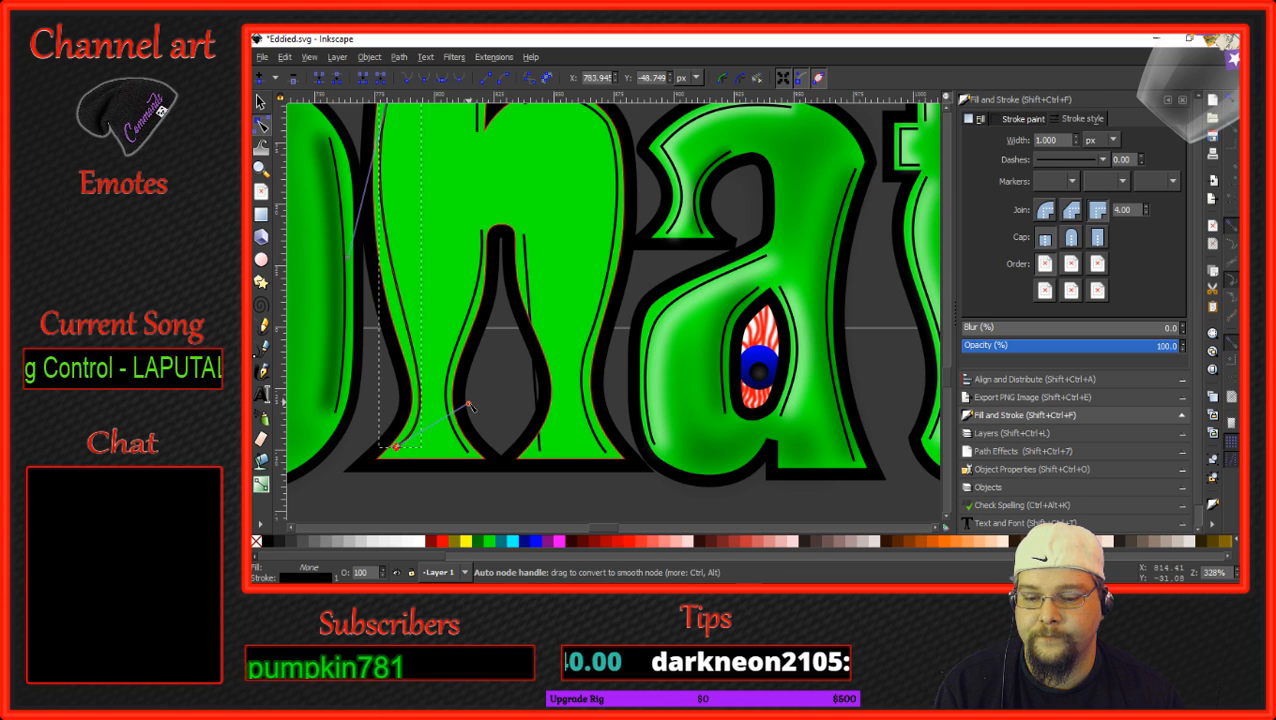
pyautogui.moveTo(470, 405); pyautogui.dragTo(465, 397)
pyautogui.scroll(2, 421, 284)
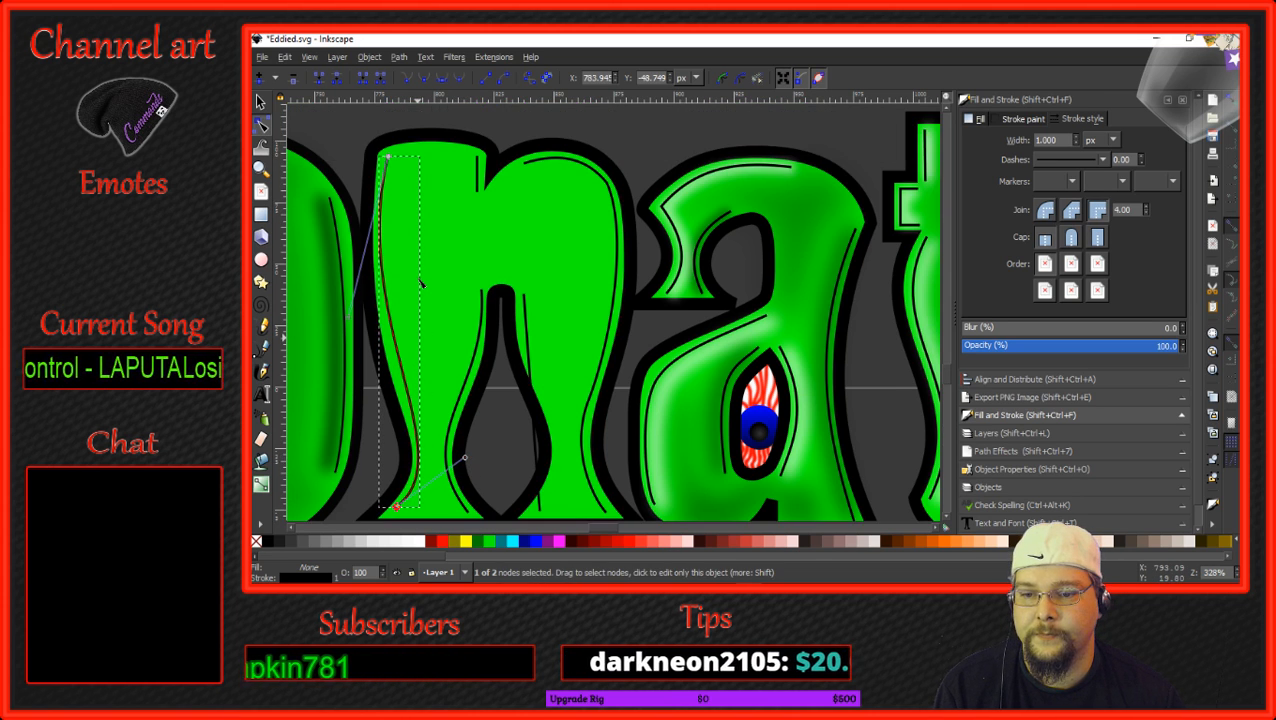
pyautogui.moveTo(350, 320); pyautogui.dragTo(347, 352)
# Bend the straight line along the inner edge of the n's right leg into an S-curve and adjust both handles to follow the outline.
pyautogui.click(532, 390)
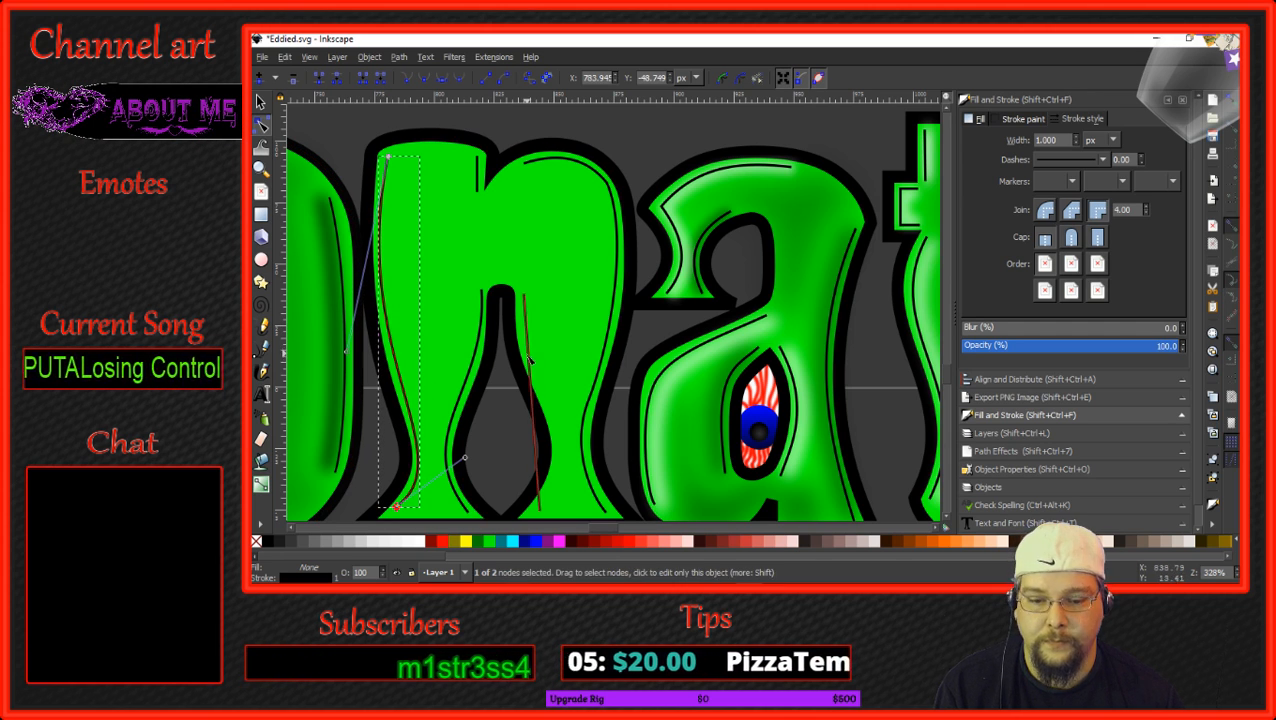
pyautogui.moveTo(544, 402); pyautogui.dragTo(545, 347)
pyautogui.click(531, 316)
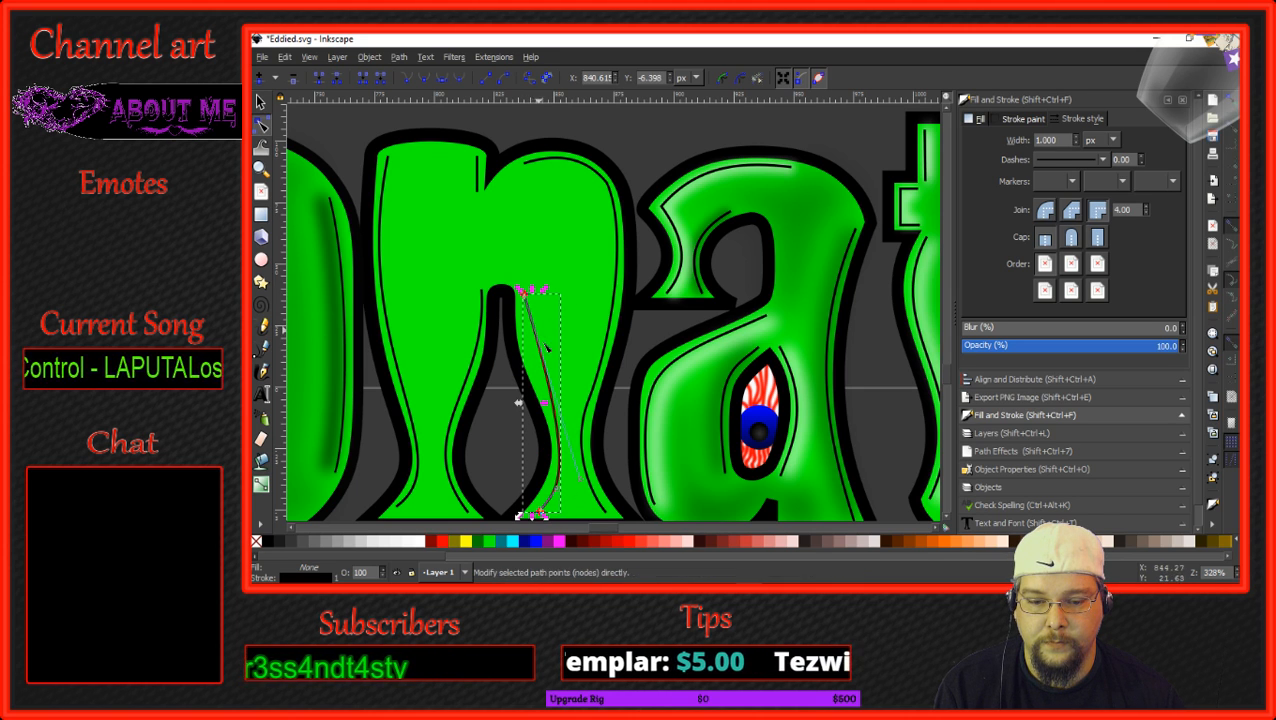
pyautogui.moveTo(558, 489); pyautogui.dragTo(512, 372)
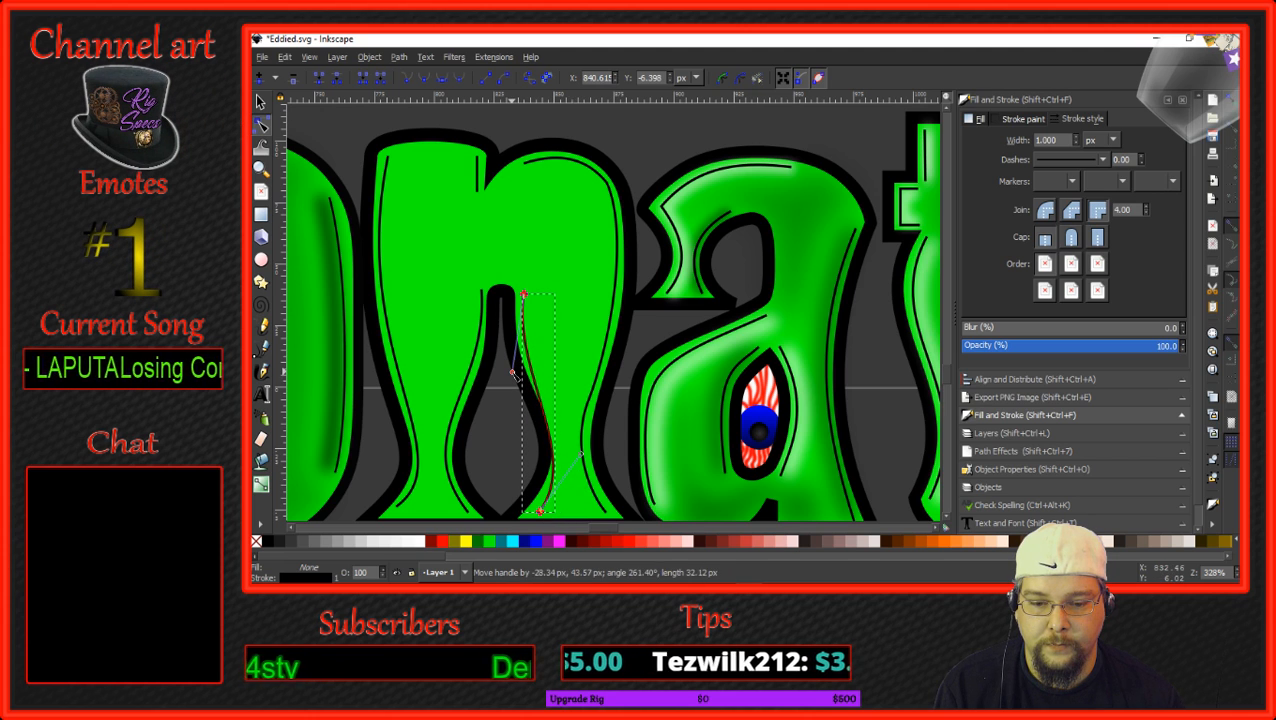
pyautogui.moveTo(581, 454); pyautogui.dragTo(605, 467)
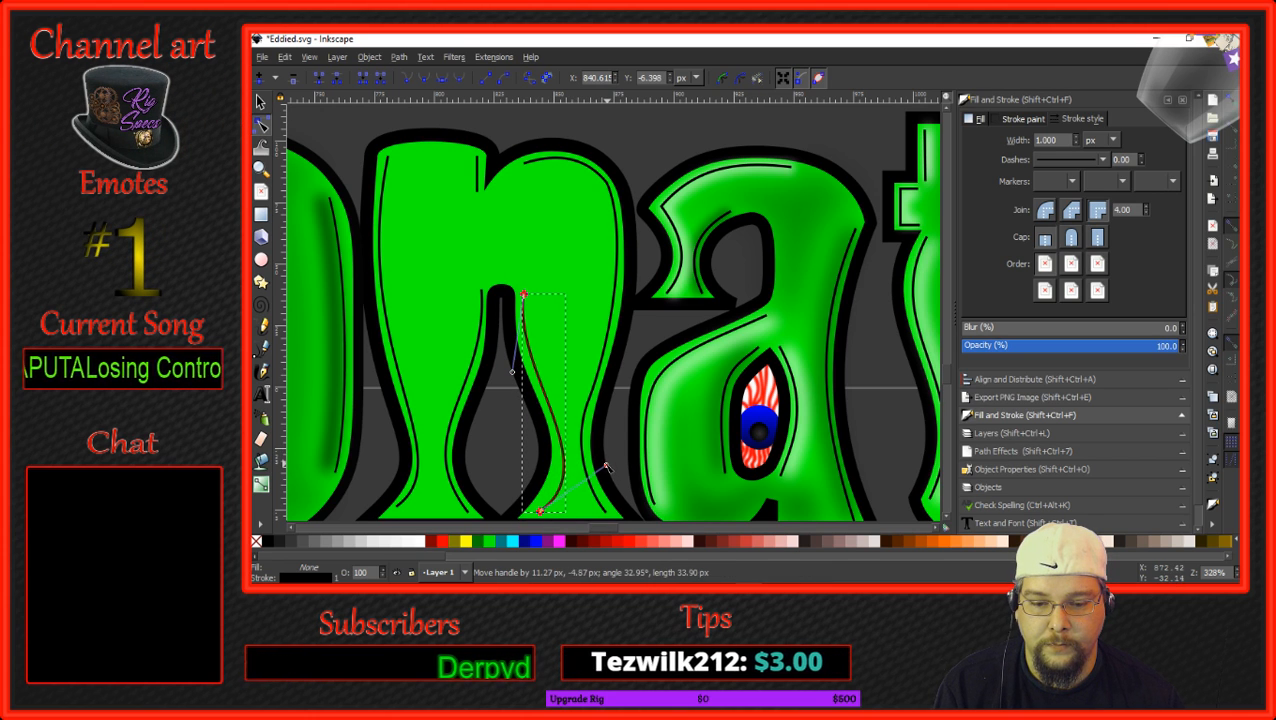
pyautogui.moveTo(510, 369); pyautogui.dragTo(508, 366)
pyautogui.moveTo(605, 467); pyautogui.dragTo(596, 476)
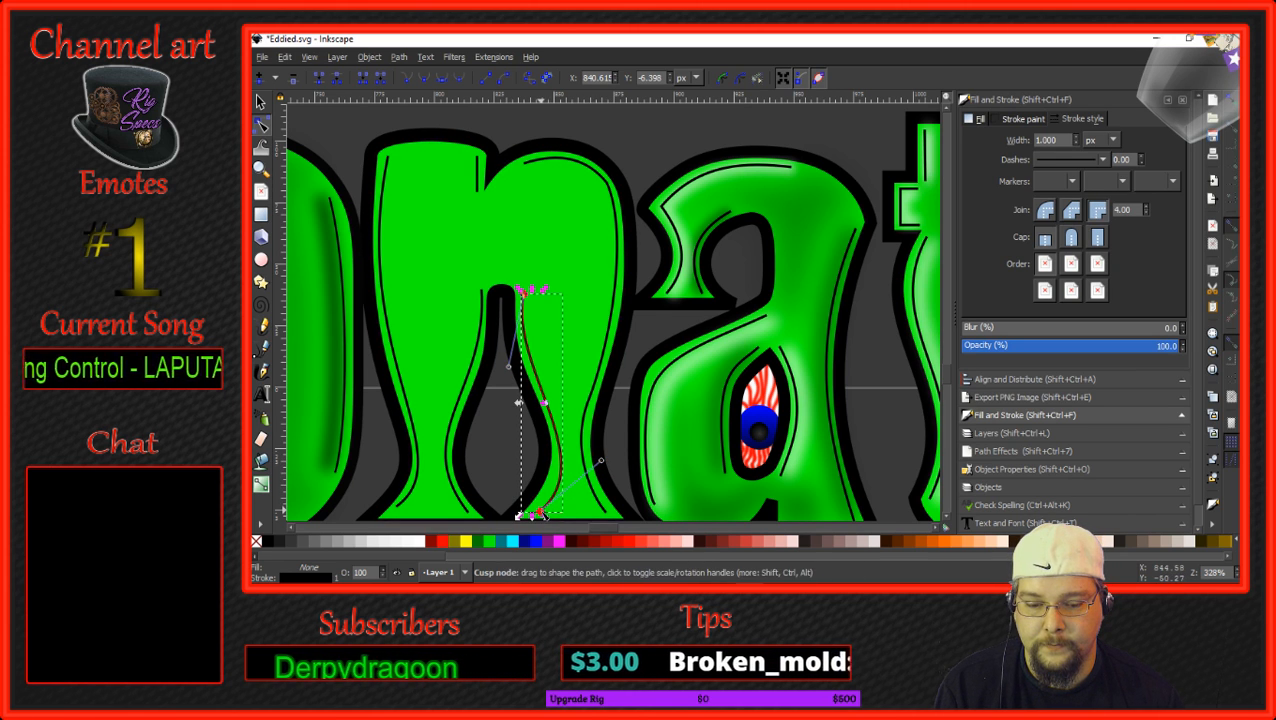
# Shift the n's right inner-leg line slightly toward the outline, reposition its upper end node, refine the lower handle, and deselect the line.
pyautogui.moveTo(541, 512); pyautogui.dragTo(536, 505)
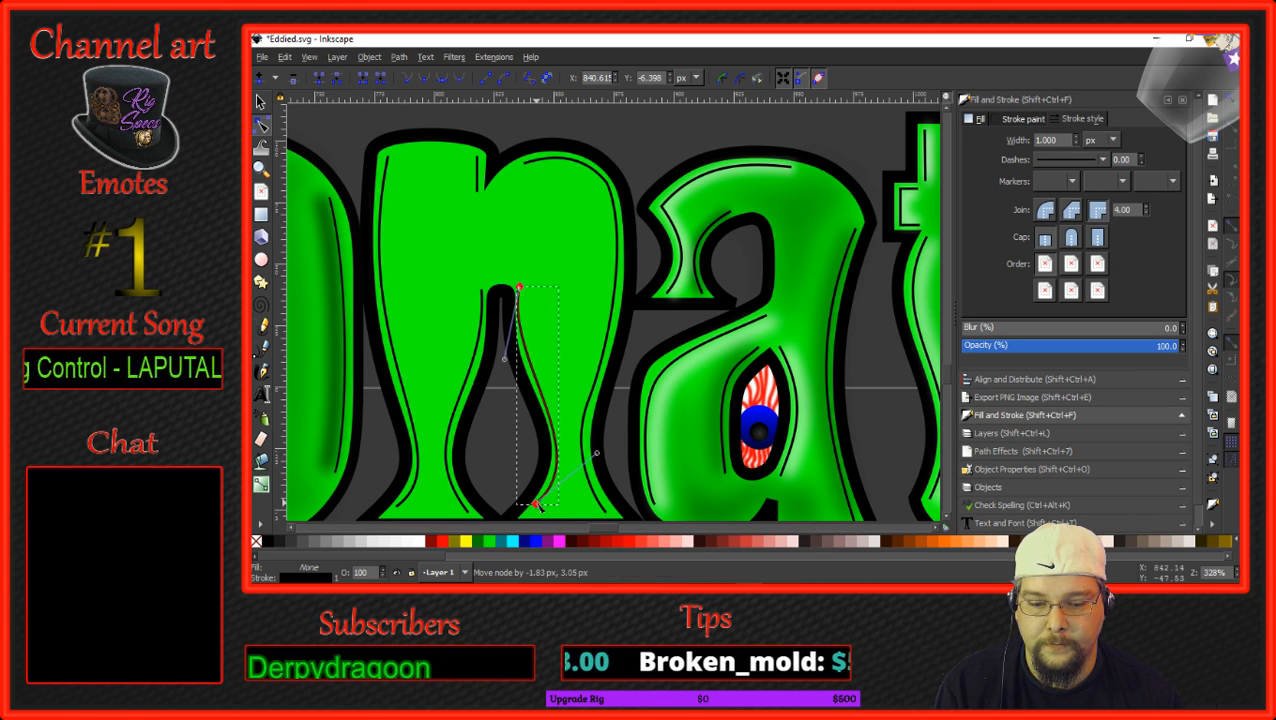
pyautogui.click(519, 291)
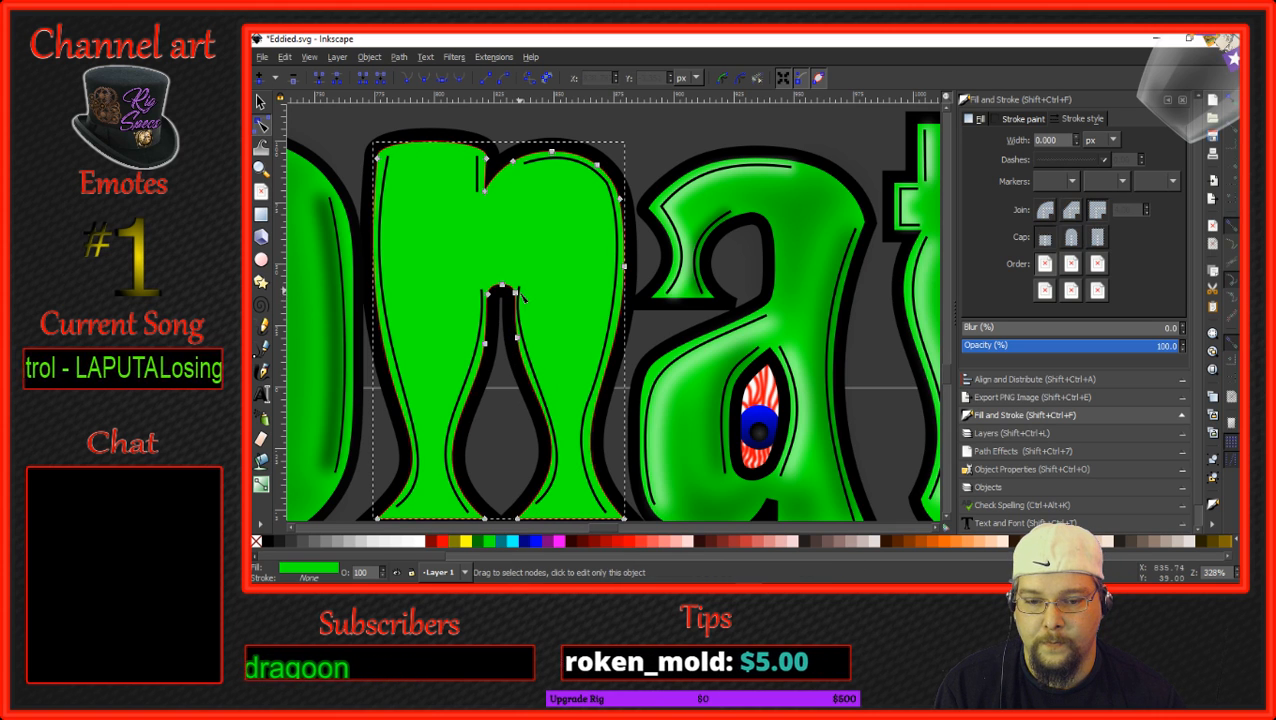
pyautogui.click(521, 332)
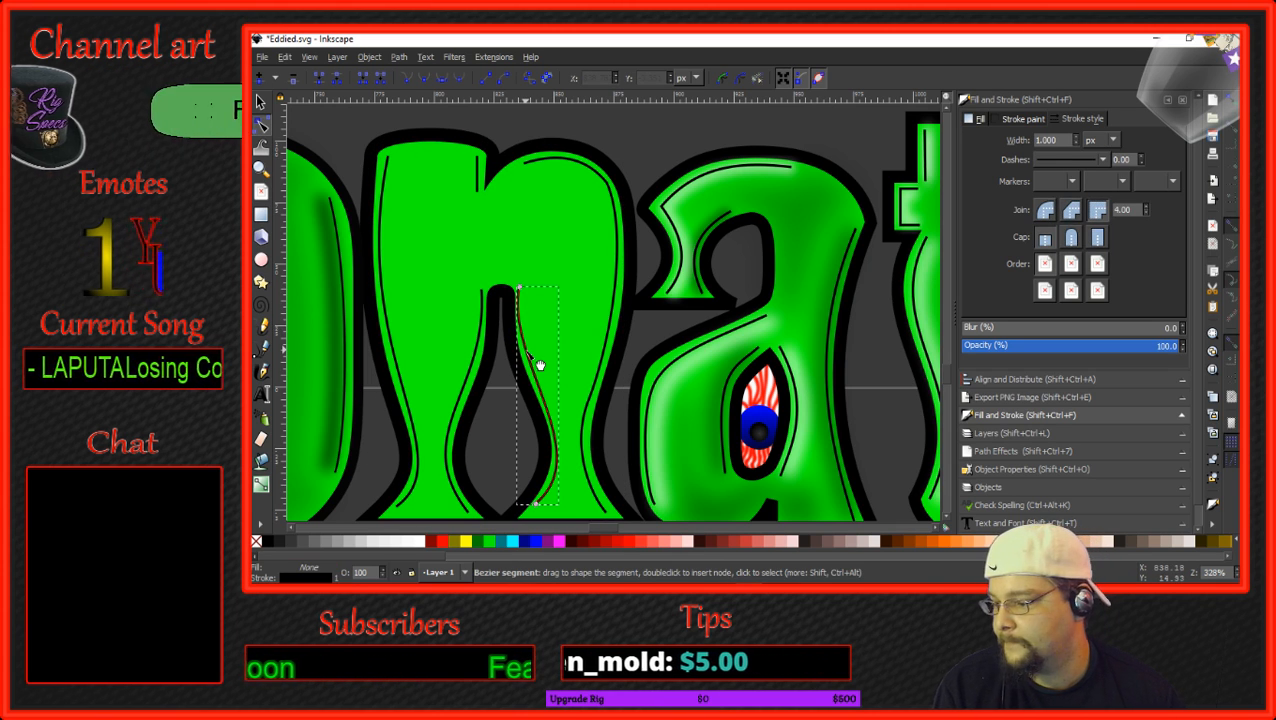
pyautogui.moveTo(519, 290); pyautogui.dragTo(526, 300)
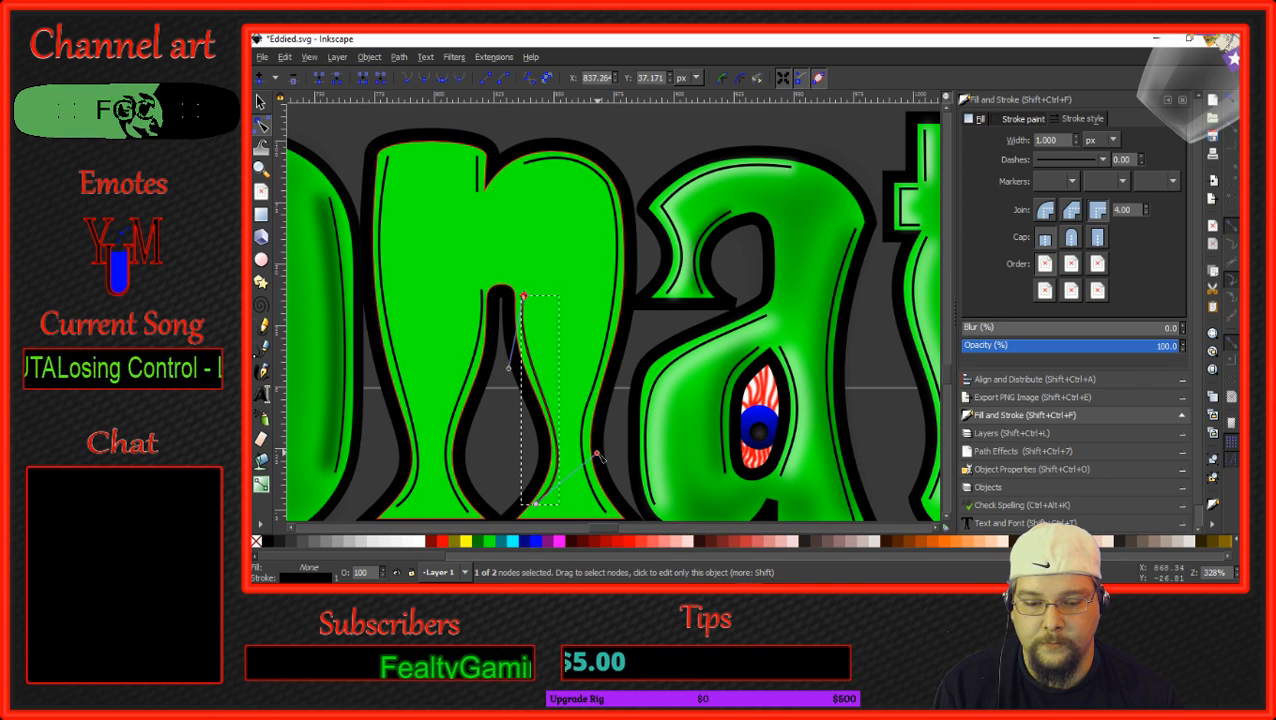
pyautogui.moveTo(596, 453); pyautogui.dragTo(601, 441)
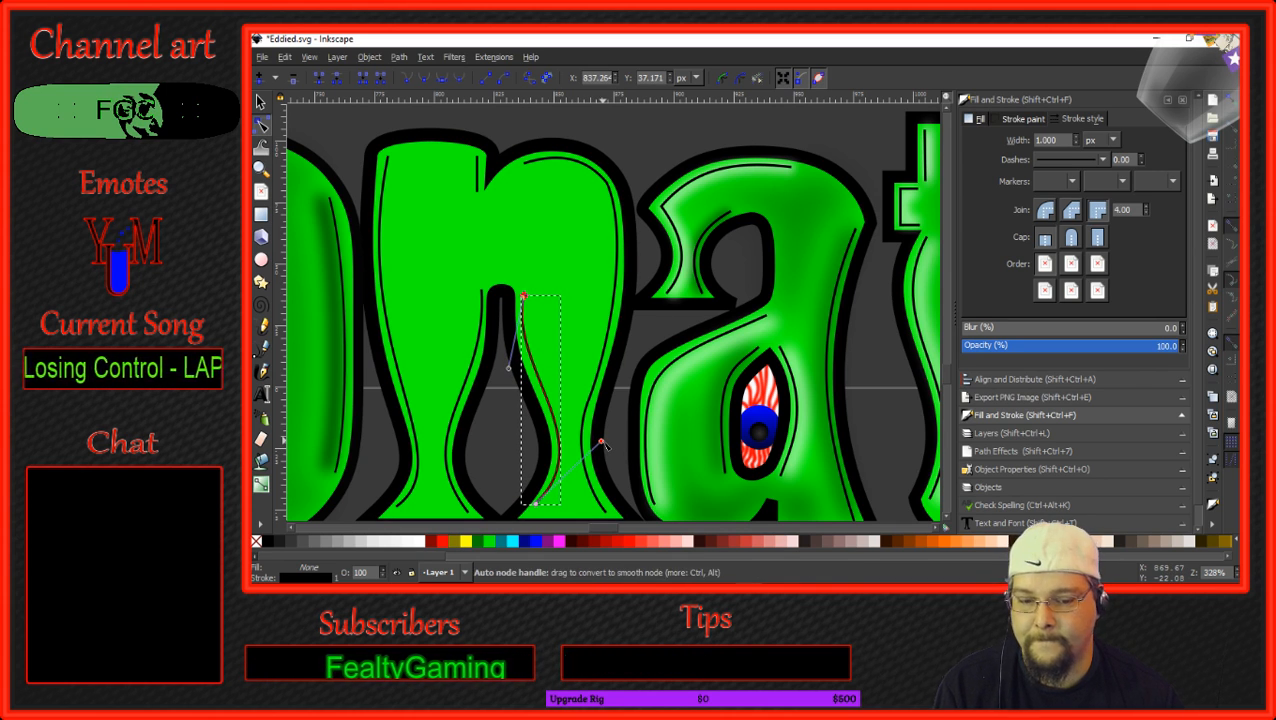
pyautogui.scroll(-2, 494, 428)
pyautogui.scroll(-1, 494, 428)
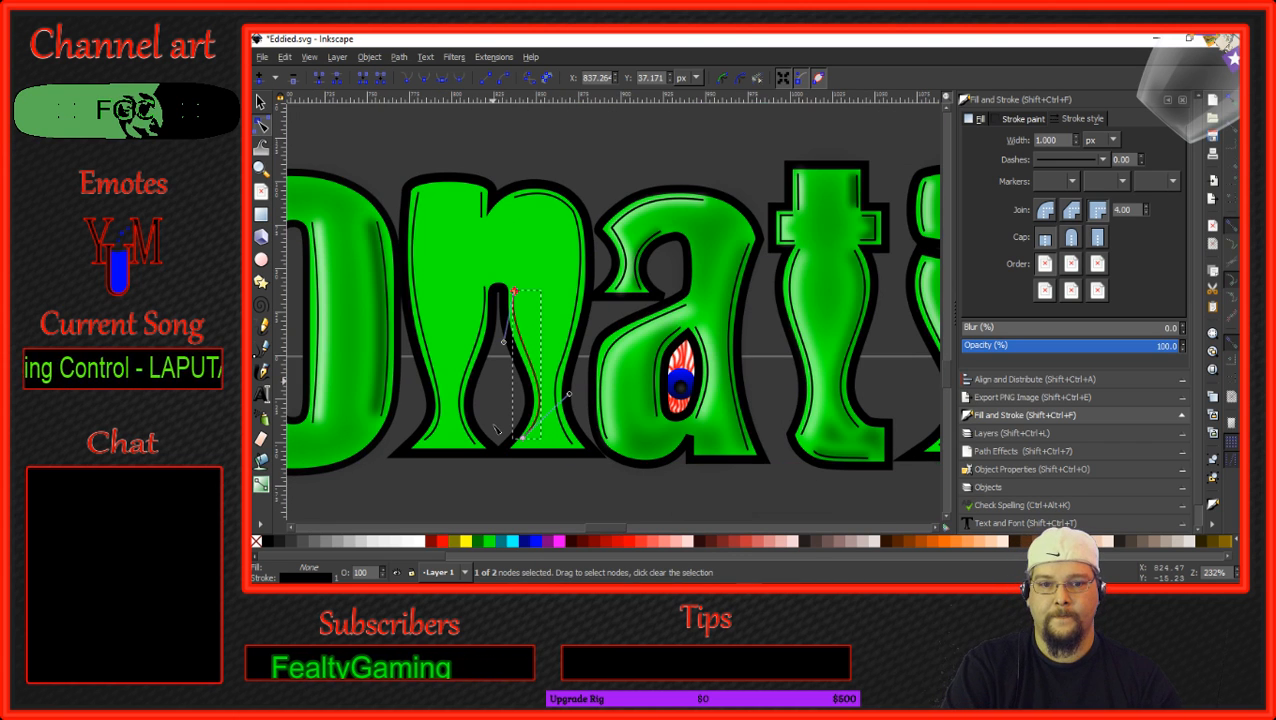
pyautogui.click(262, 102)
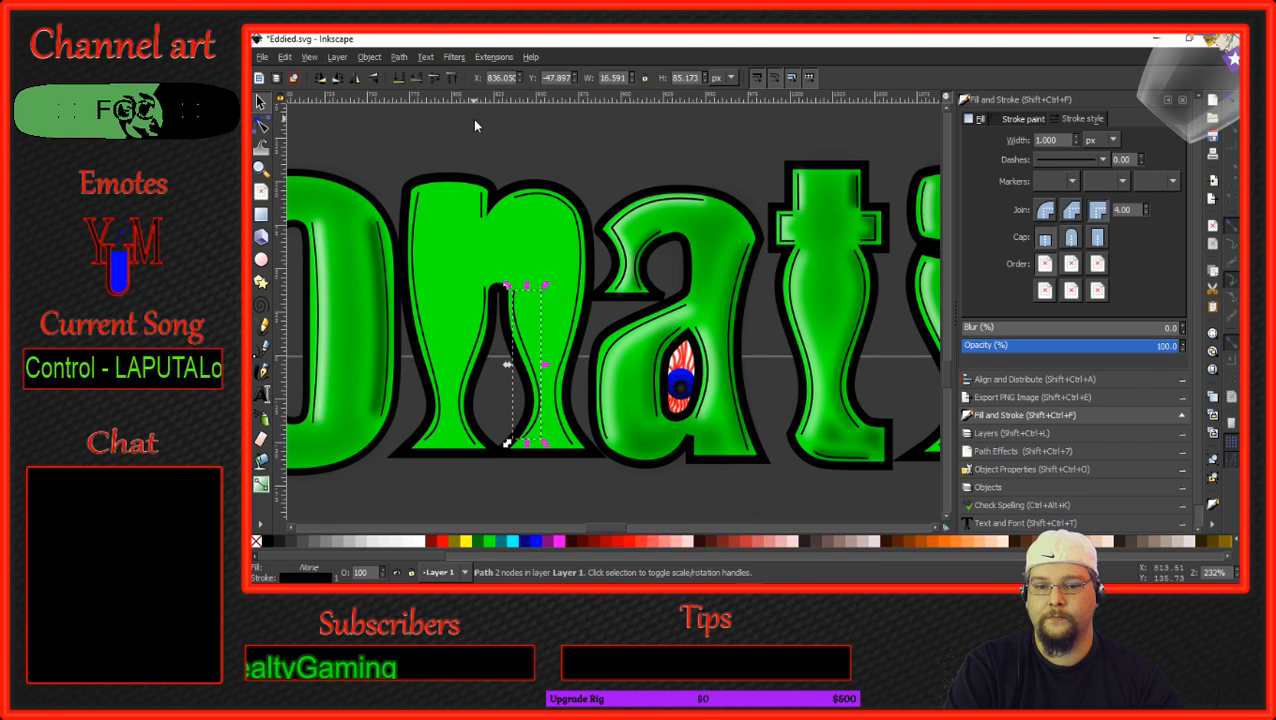
pyautogui.click(476, 122)
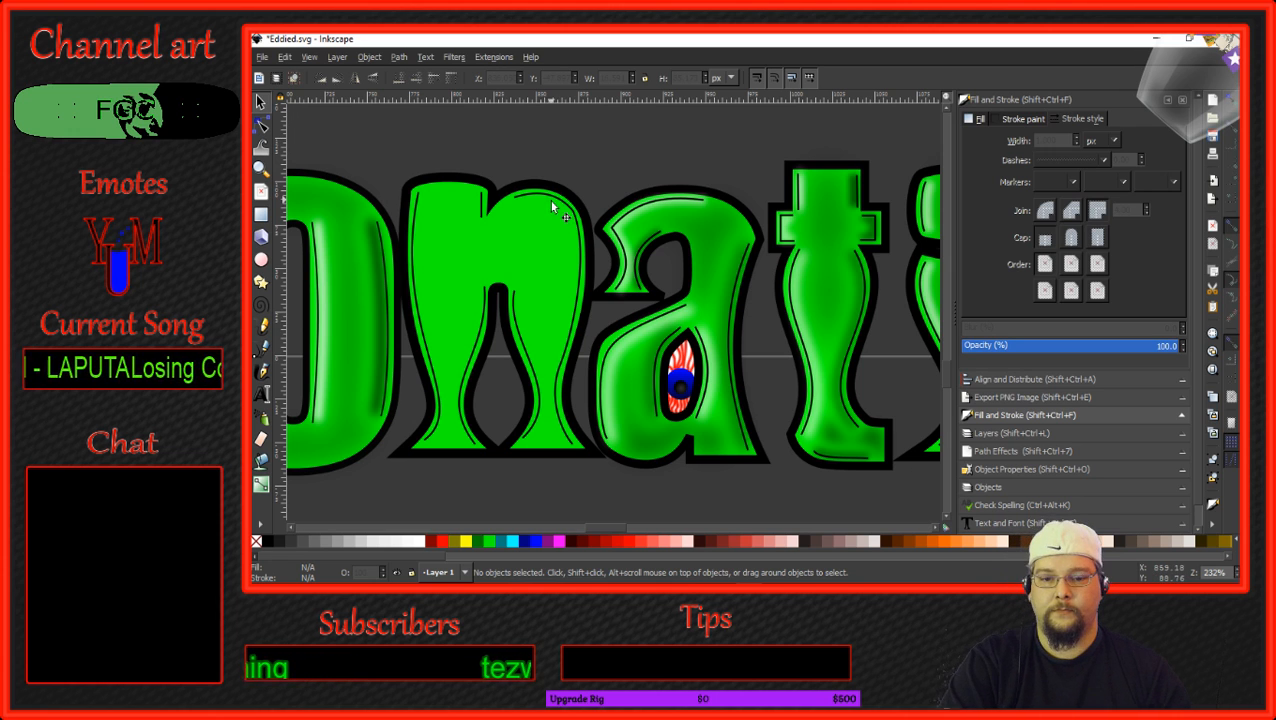
# Delete the unshaded second n from the word "Donations".
pyautogui.scroll(3, 578, 218)
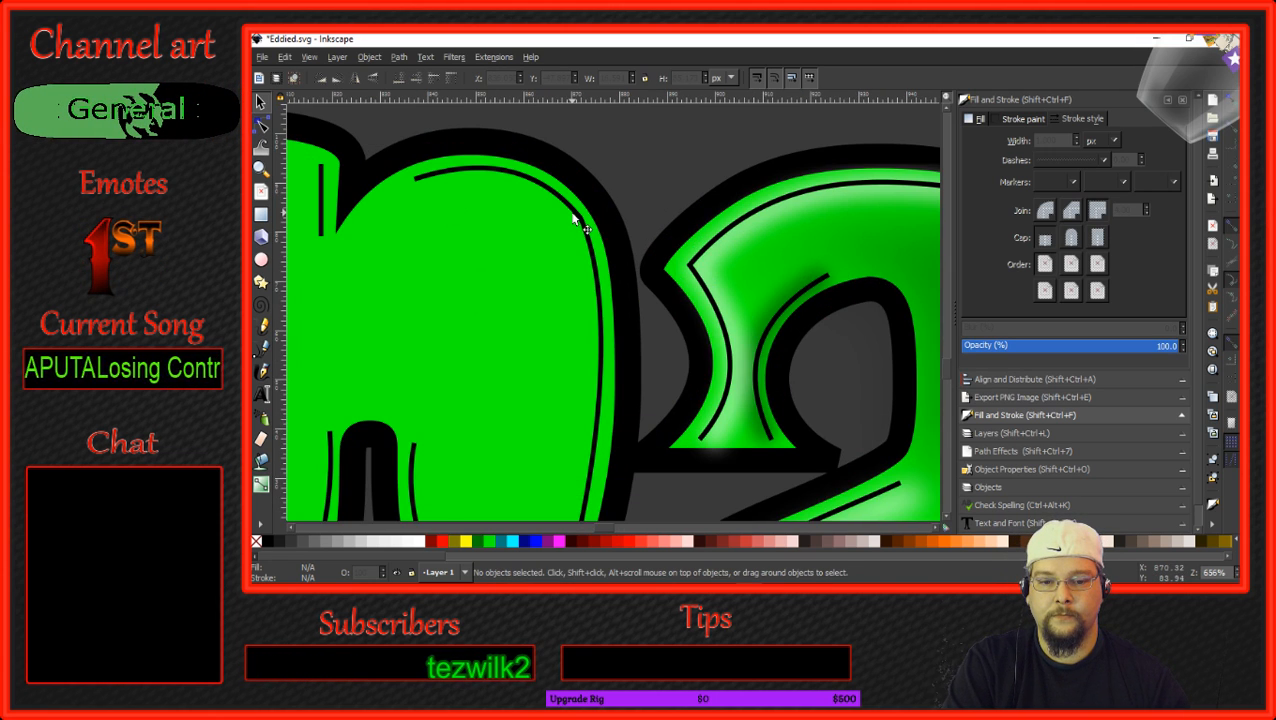
pyautogui.click(580, 236)
pyautogui.scroll(-4, 537, 214)
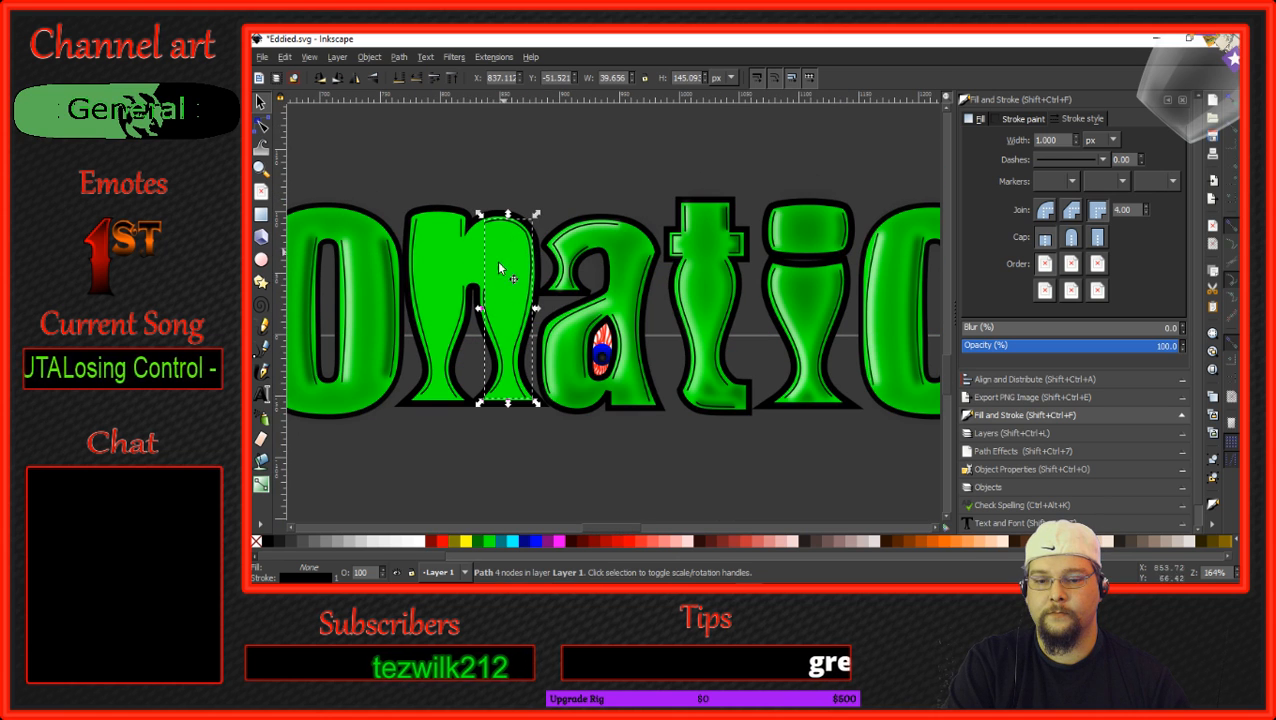
pyautogui.moveTo(473, 434); pyautogui.dragTo(547, 445)
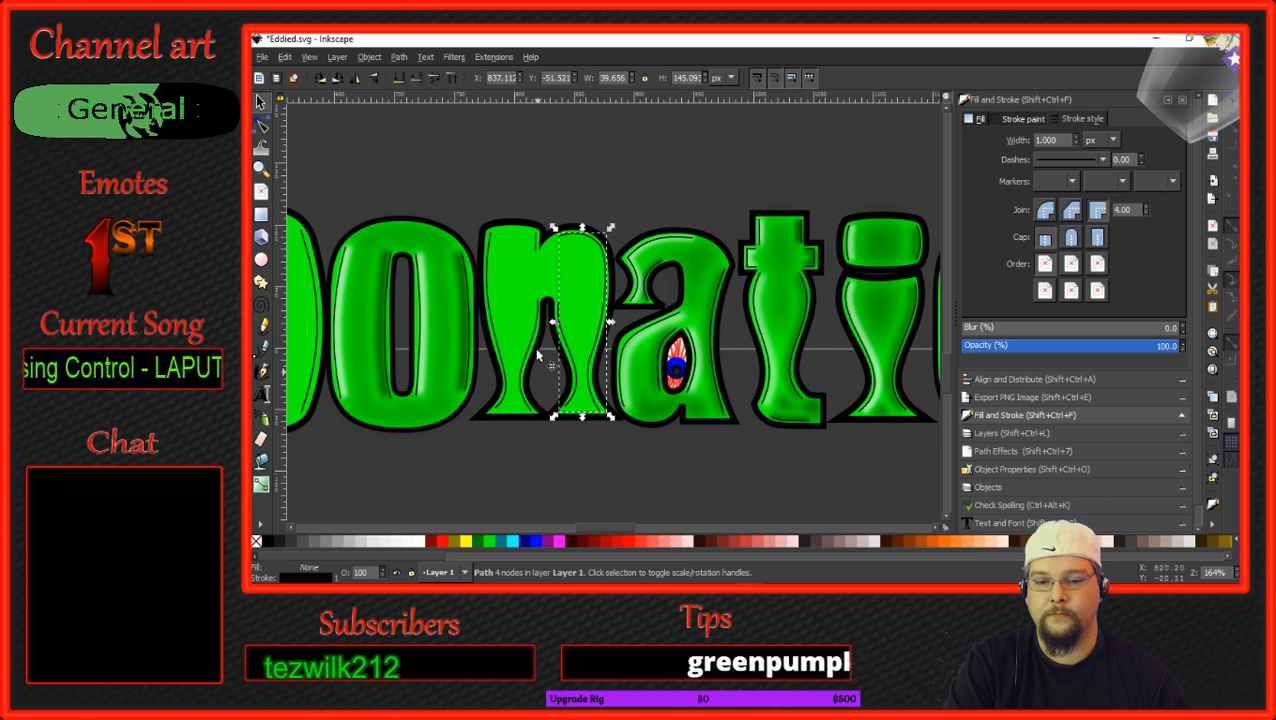
pyautogui.scroll(-2, 494, 331)
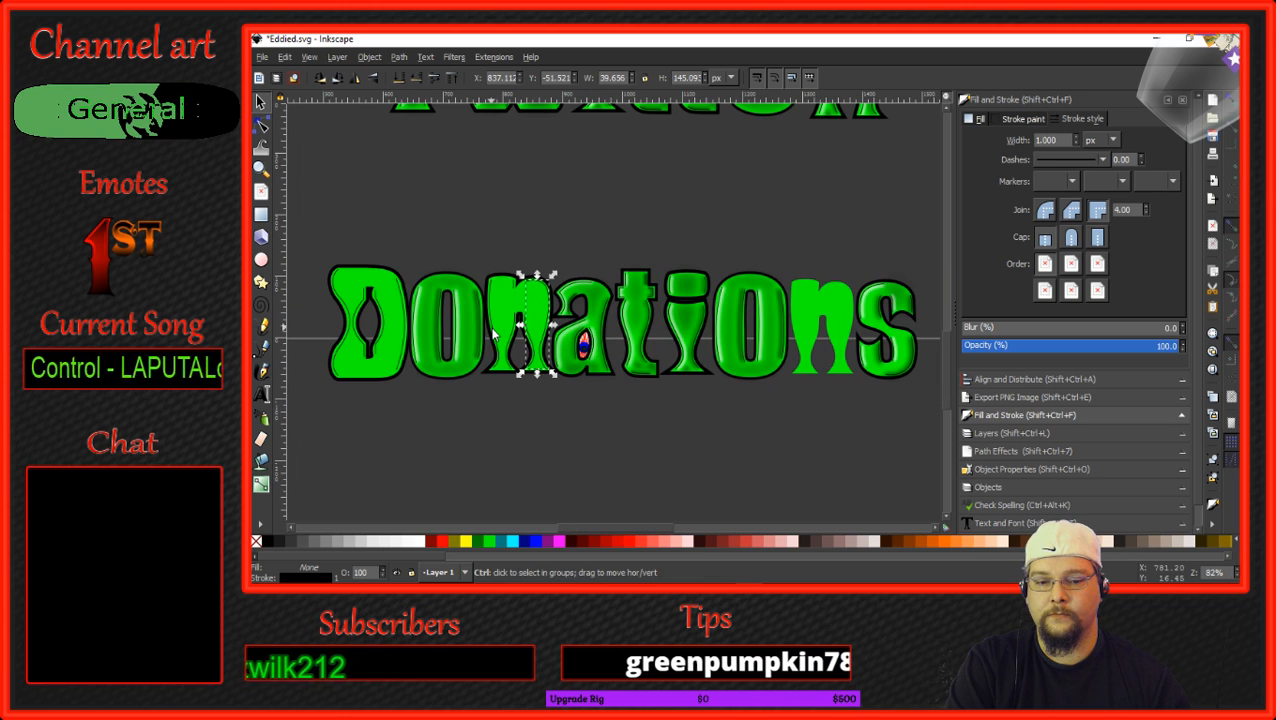
pyautogui.click(820, 316)
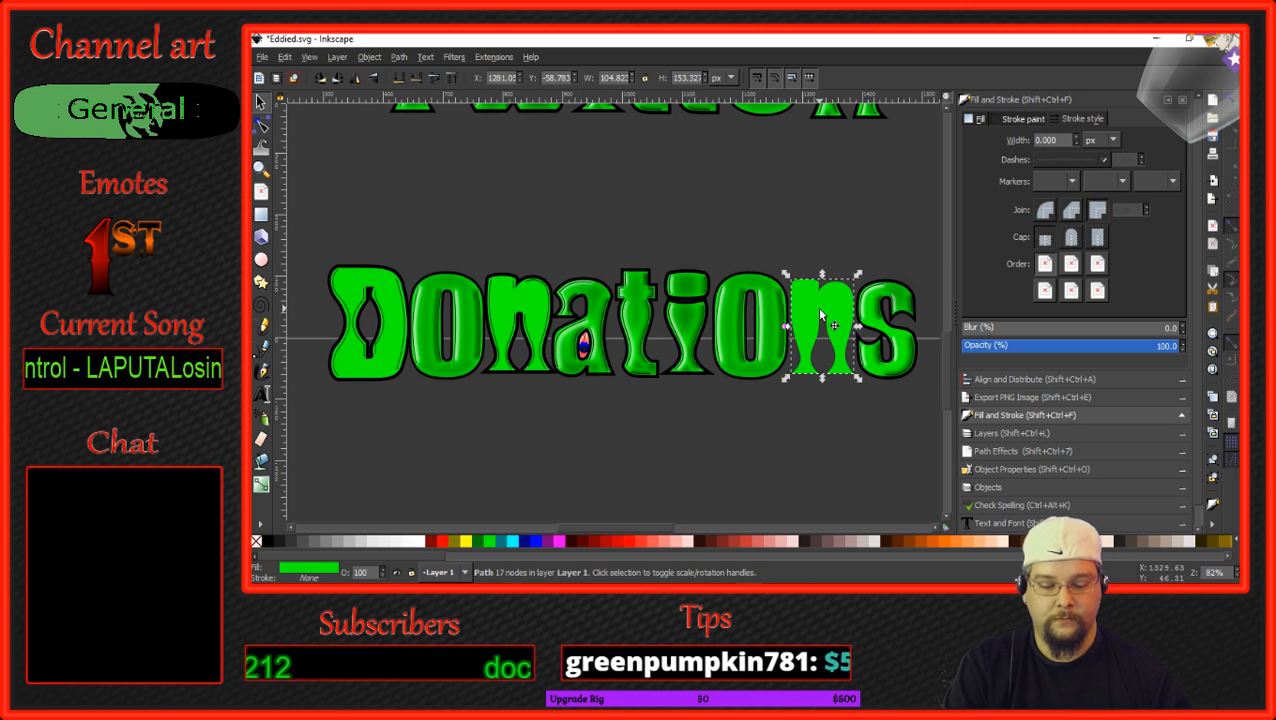
pyautogui.press('Delete')
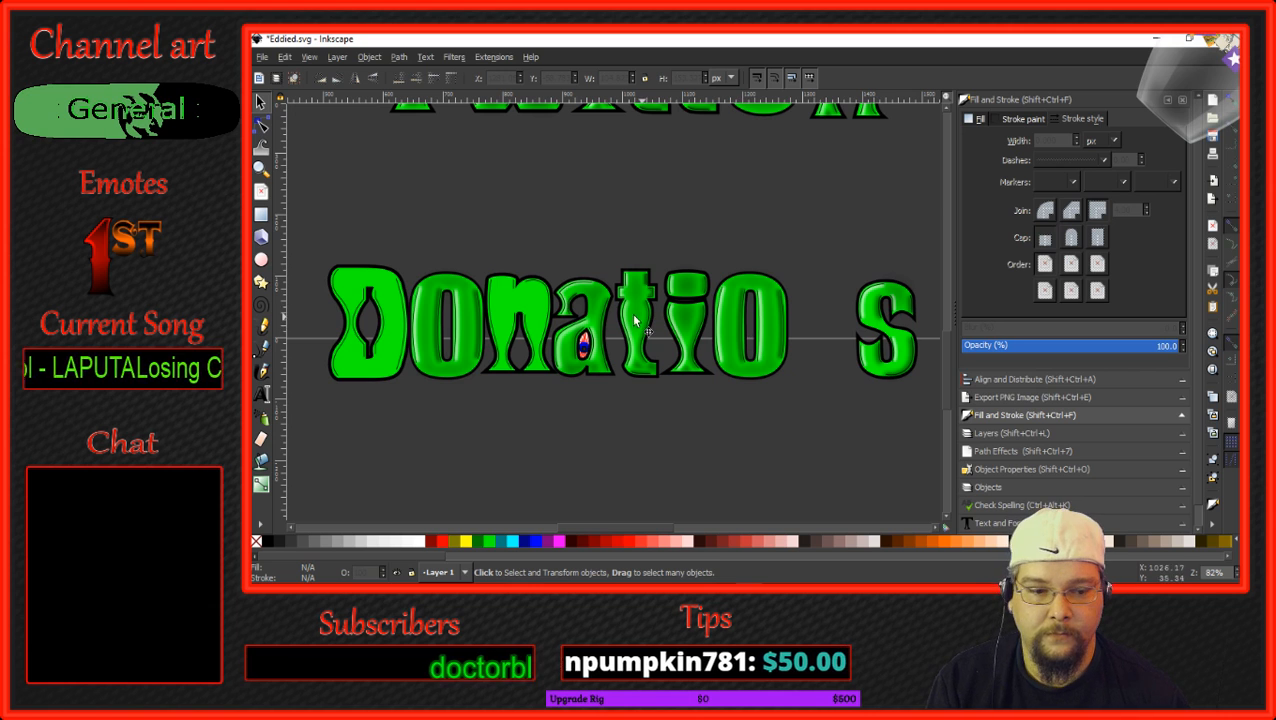
# Duplicate the D's left outer line and the line beside its counter's right edge, and offset the copies slightly to the right.
pyautogui.scroll(3, 332, 323)
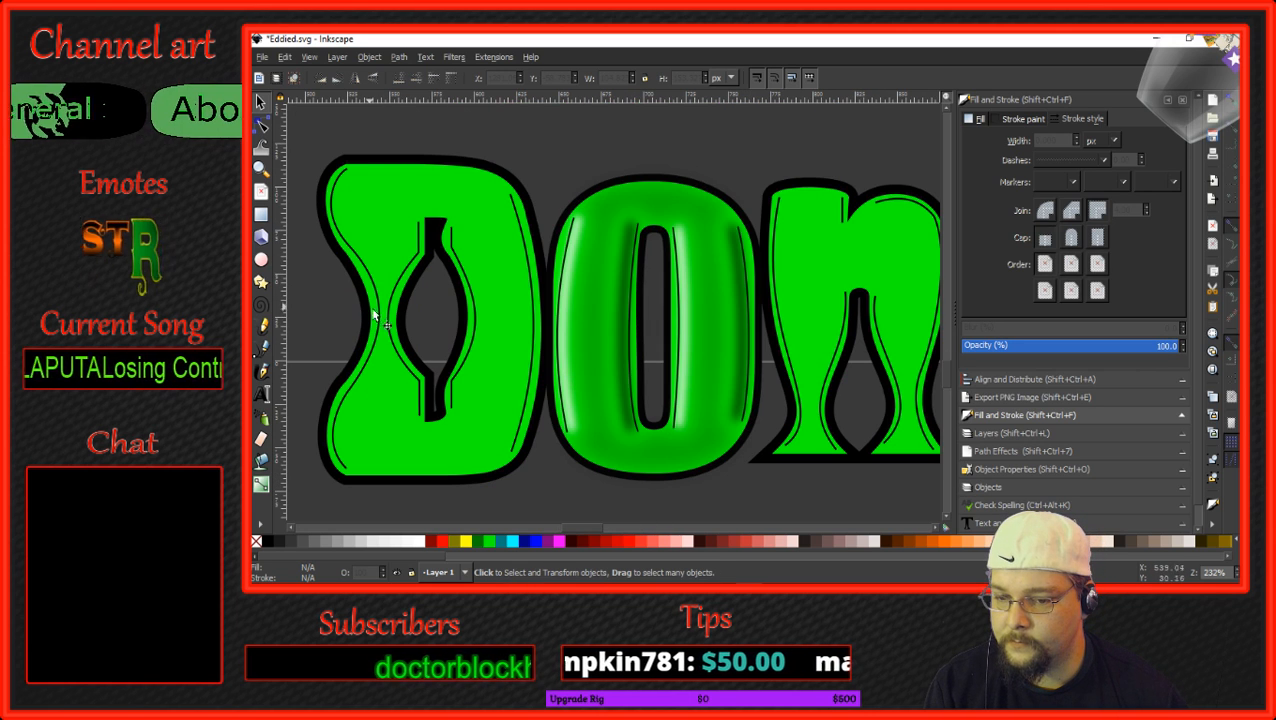
pyautogui.click(380, 312)
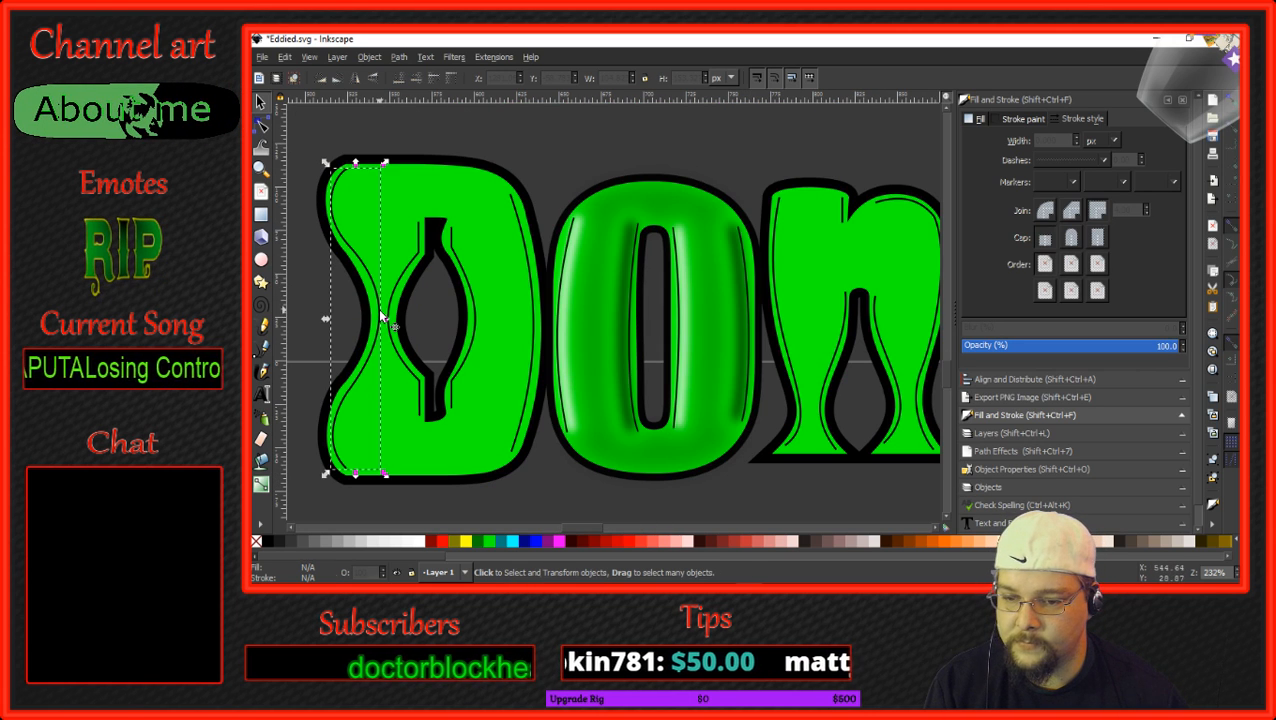
pyautogui.keyDown('shift'); pyautogui.click(477, 316); pyautogui.keyUp('shift')
pyautogui.rightClick(475, 285)
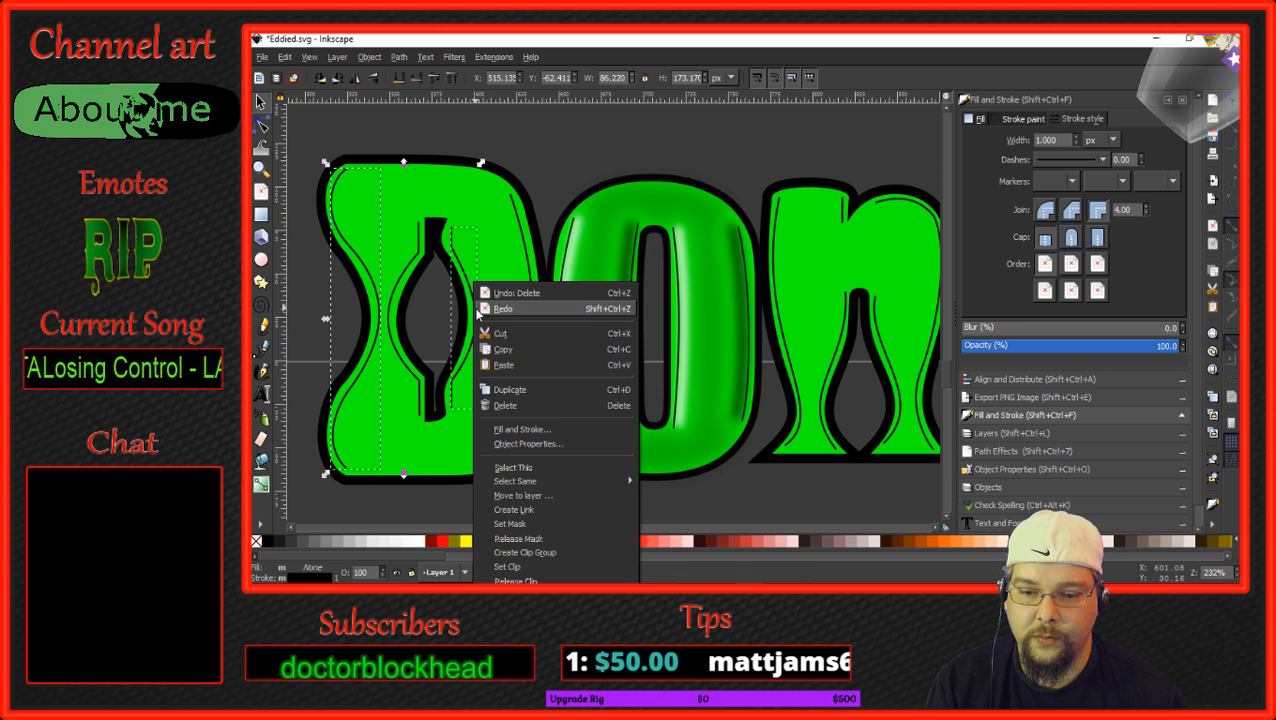
pyautogui.click(526, 391)
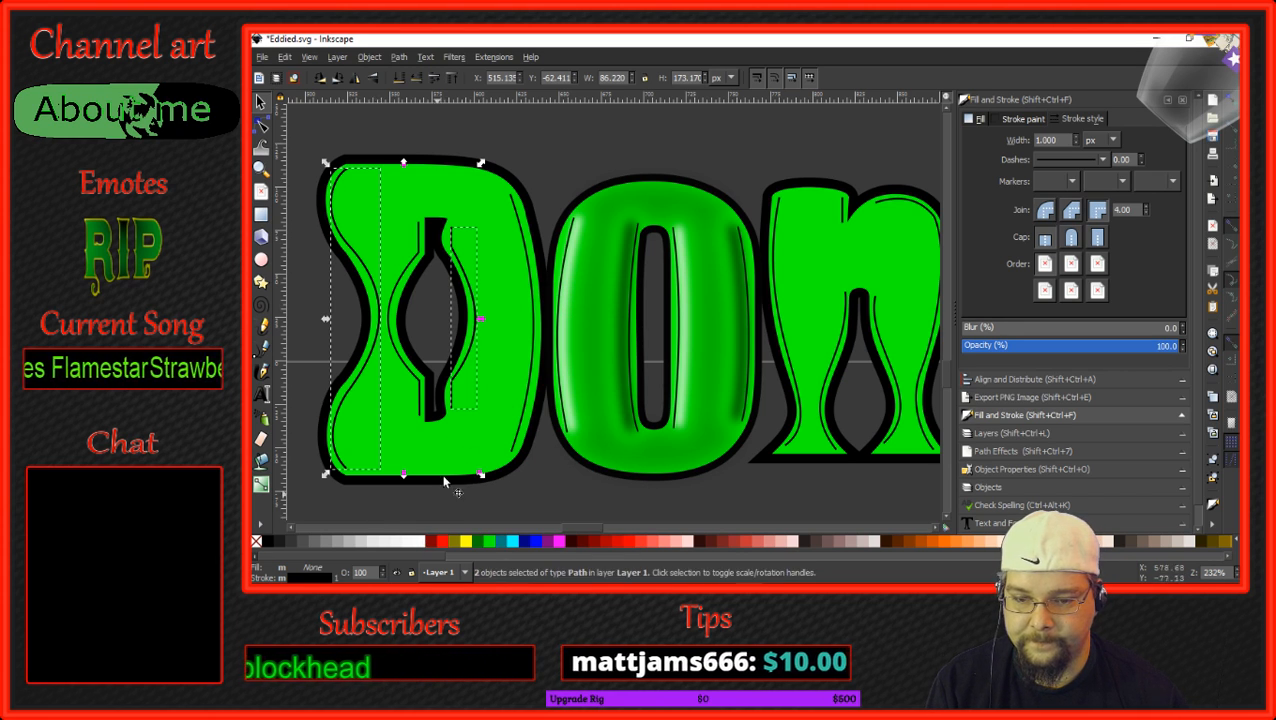
pyautogui.moveTo(477, 300); pyautogui.dragTo(486, 300)
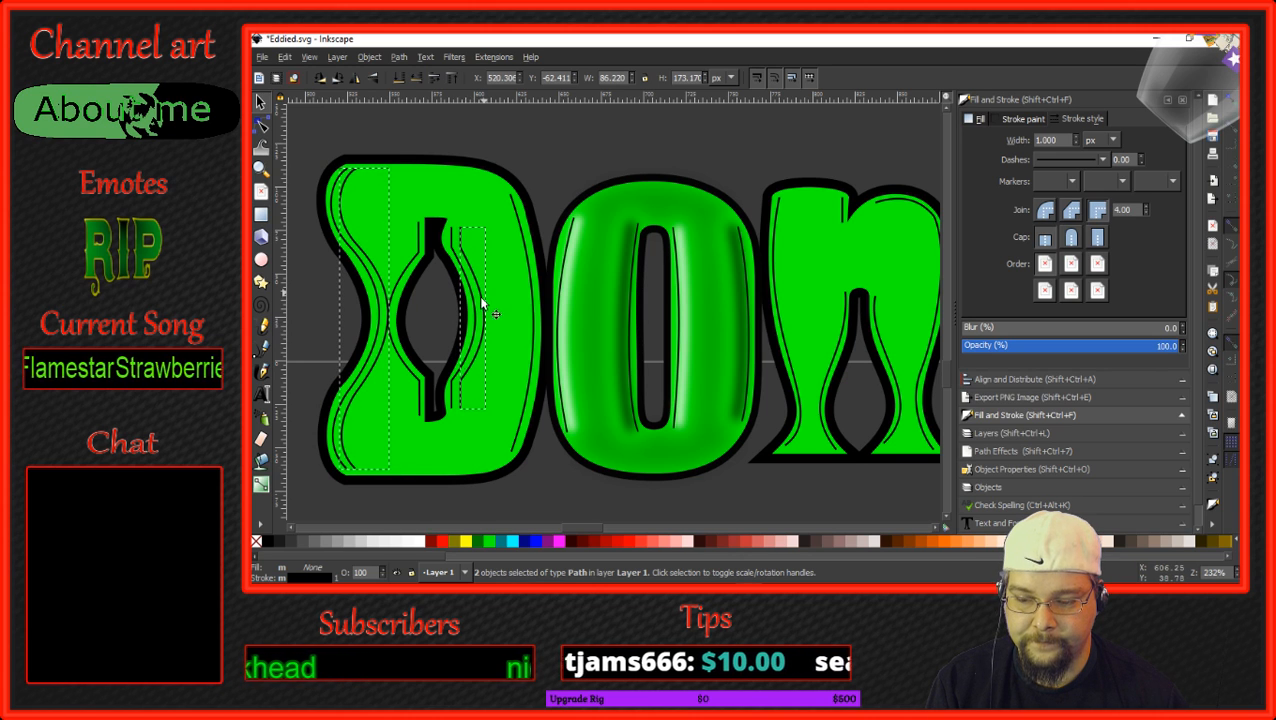
# Give the two duplicated D lines a white stroke 5 px wide.
pyautogui.keyDown('shift'); pyautogui.click(420, 545); pyautogui.keyUp('shift')
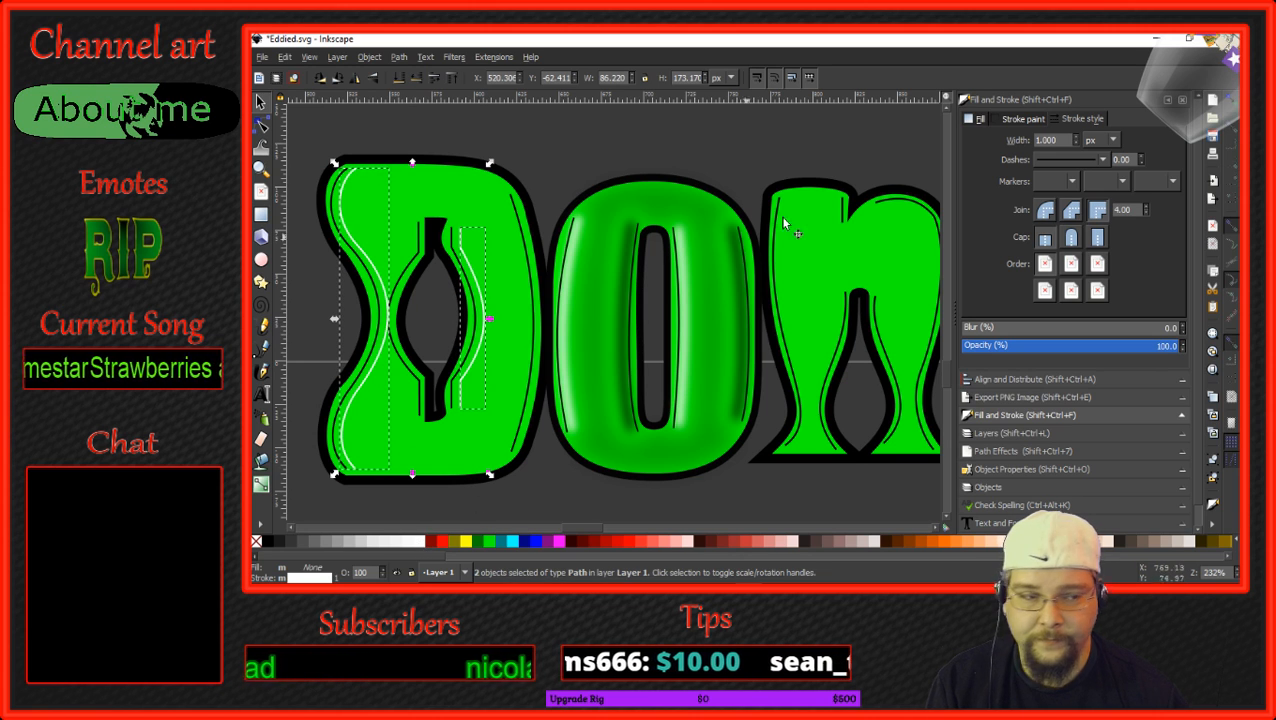
pyautogui.click(1030, 119)
pyautogui.click(1066, 120)
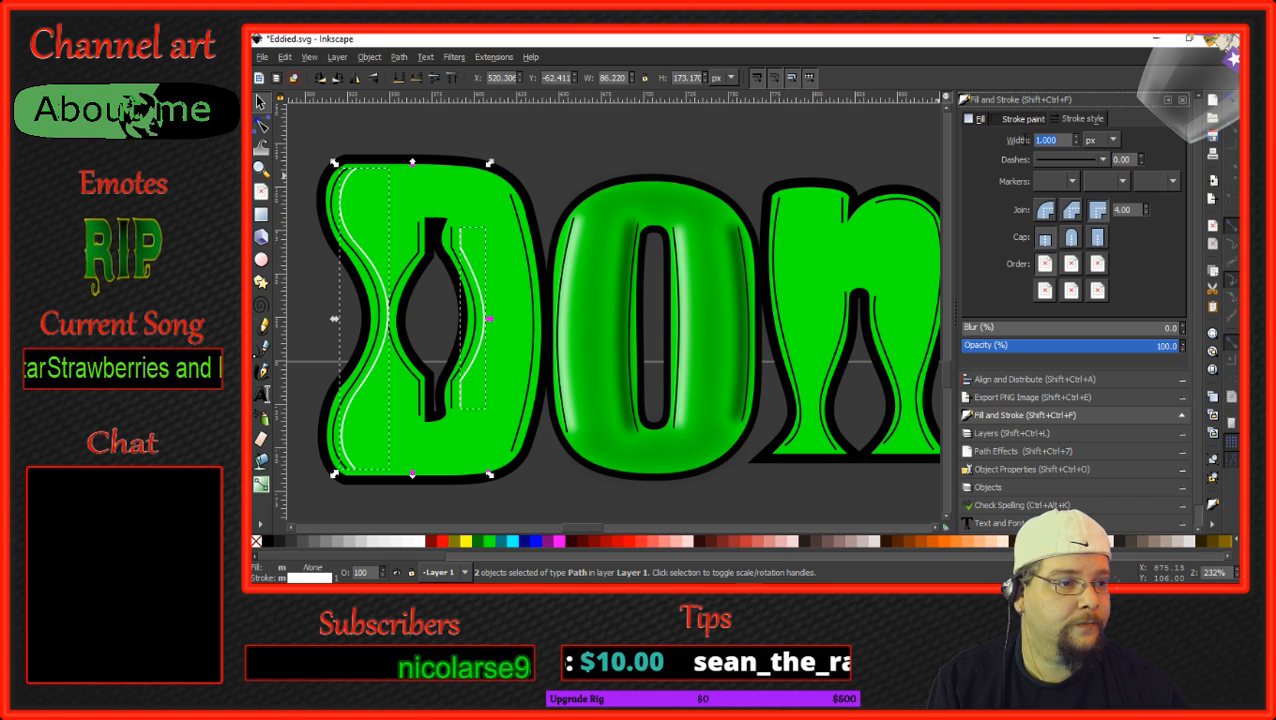
pyautogui.write('5')
pyautogui.press('Return')
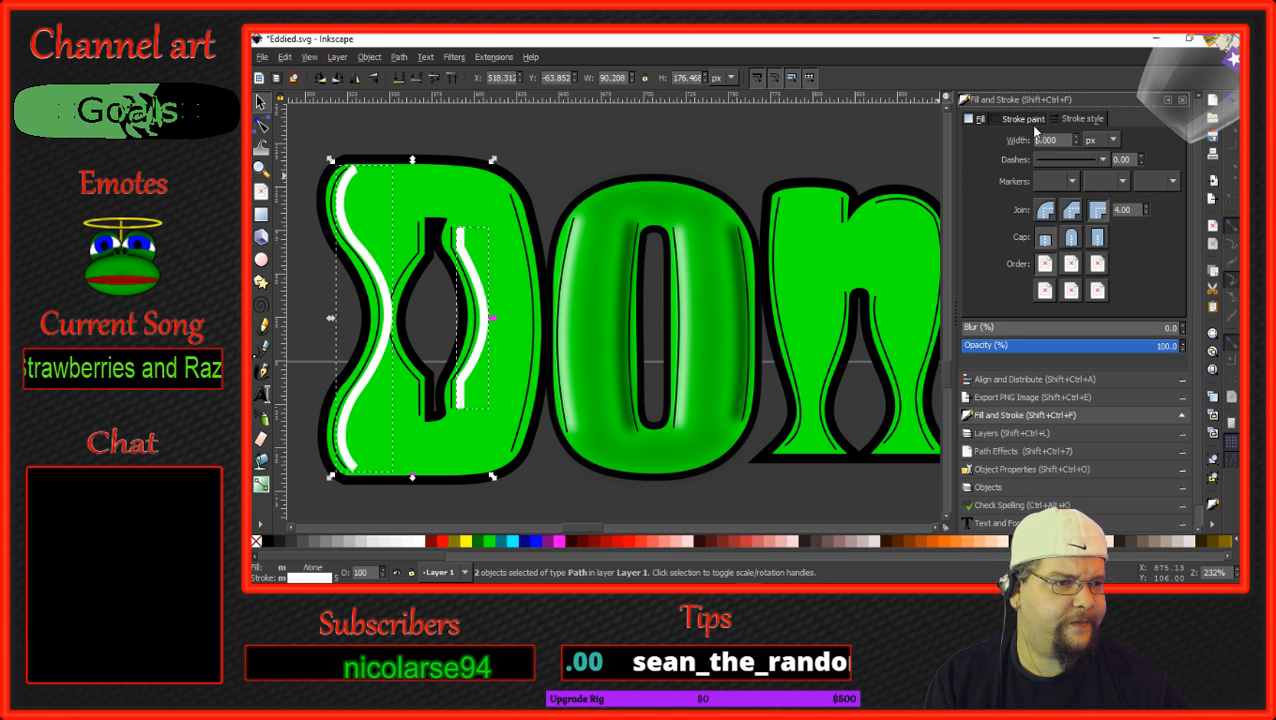
# Blur the D's white highlights by 4%, set their stroke alpha to 196, and nudge them slightly left toward the black lines.
pyautogui.click(1025, 119)
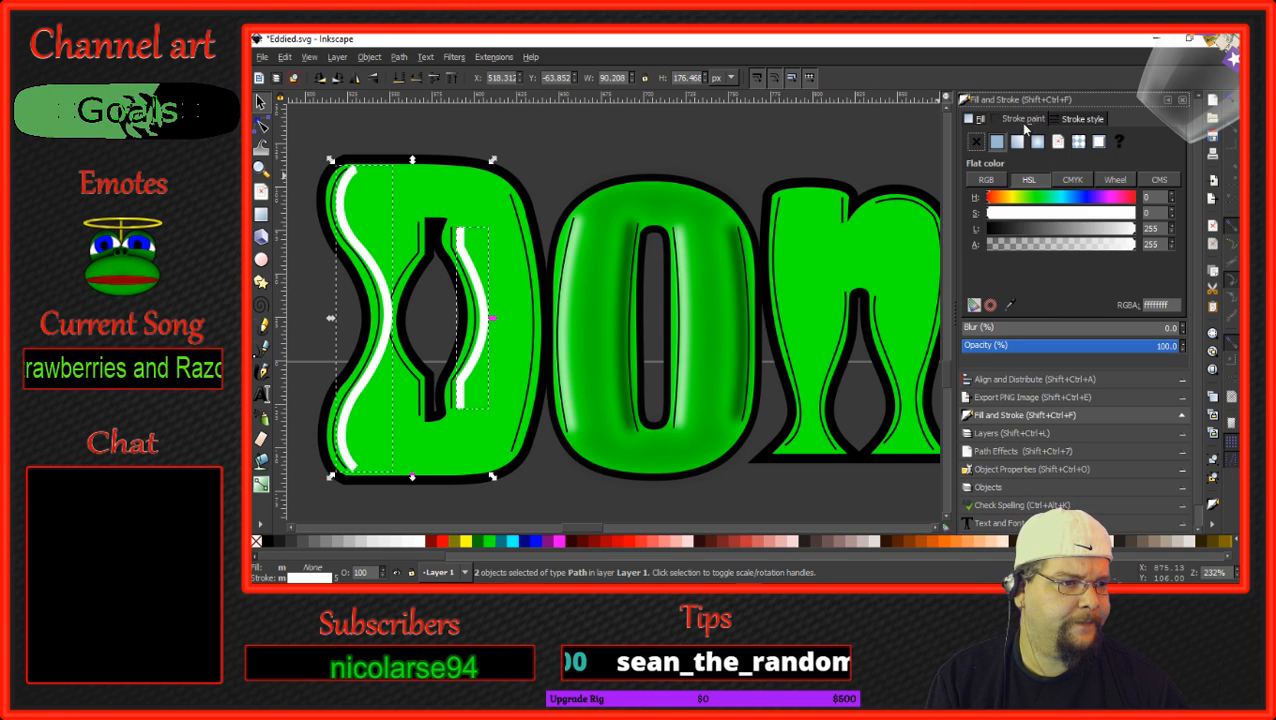
pyautogui.click(1182, 326)
pyautogui.click(1182, 326)
pyautogui.click(1182, 326)
pyautogui.click(1182, 326)
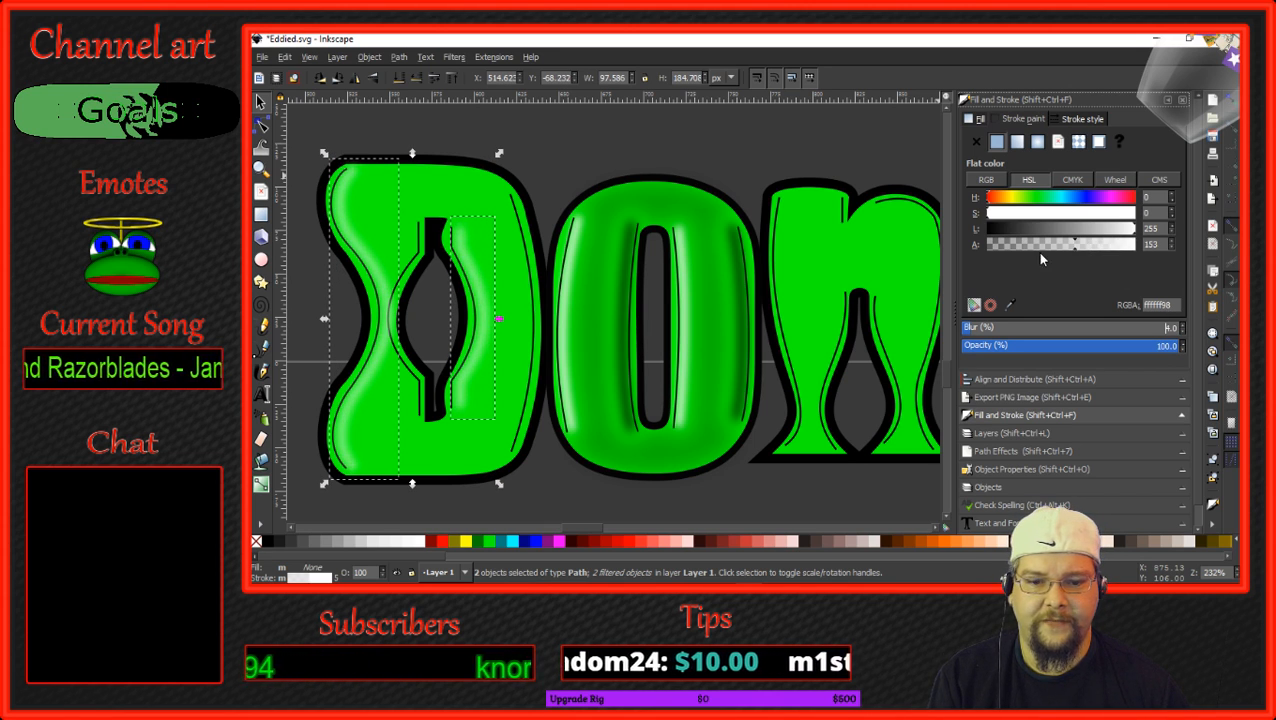
pyautogui.click(1096, 245)
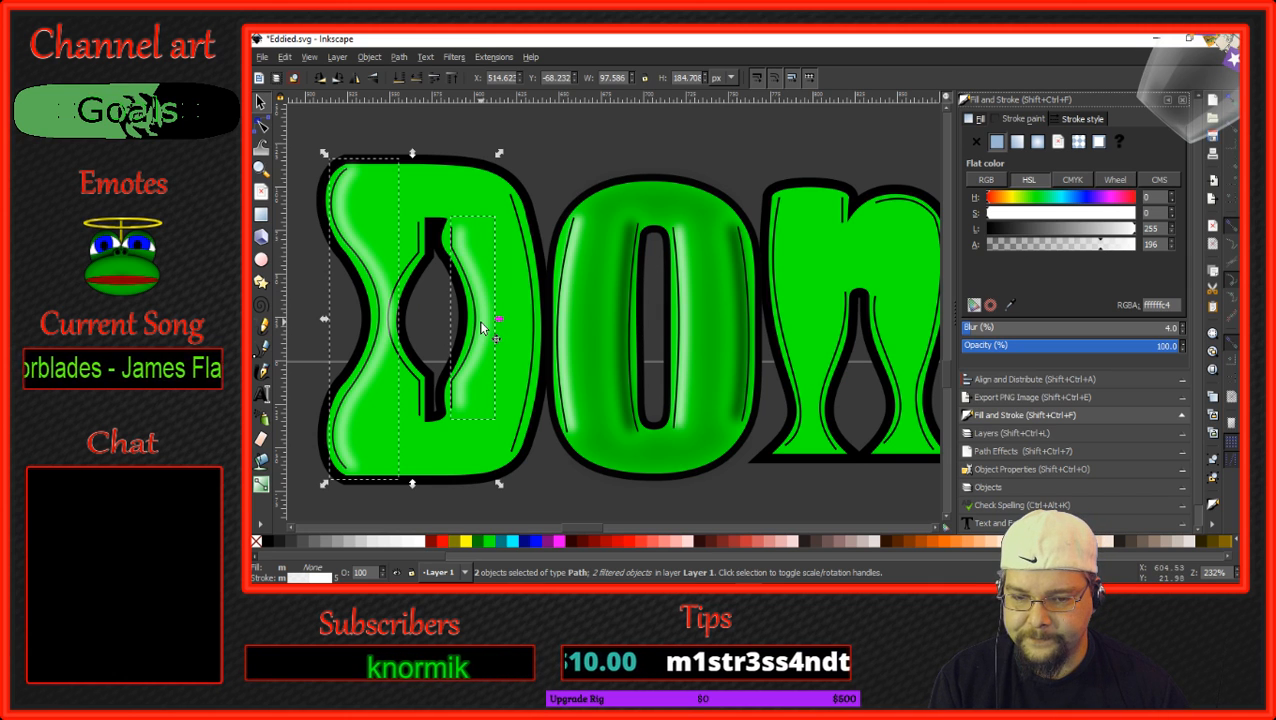
pyautogui.moveTo(478, 321); pyautogui.dragTo(474, 320)
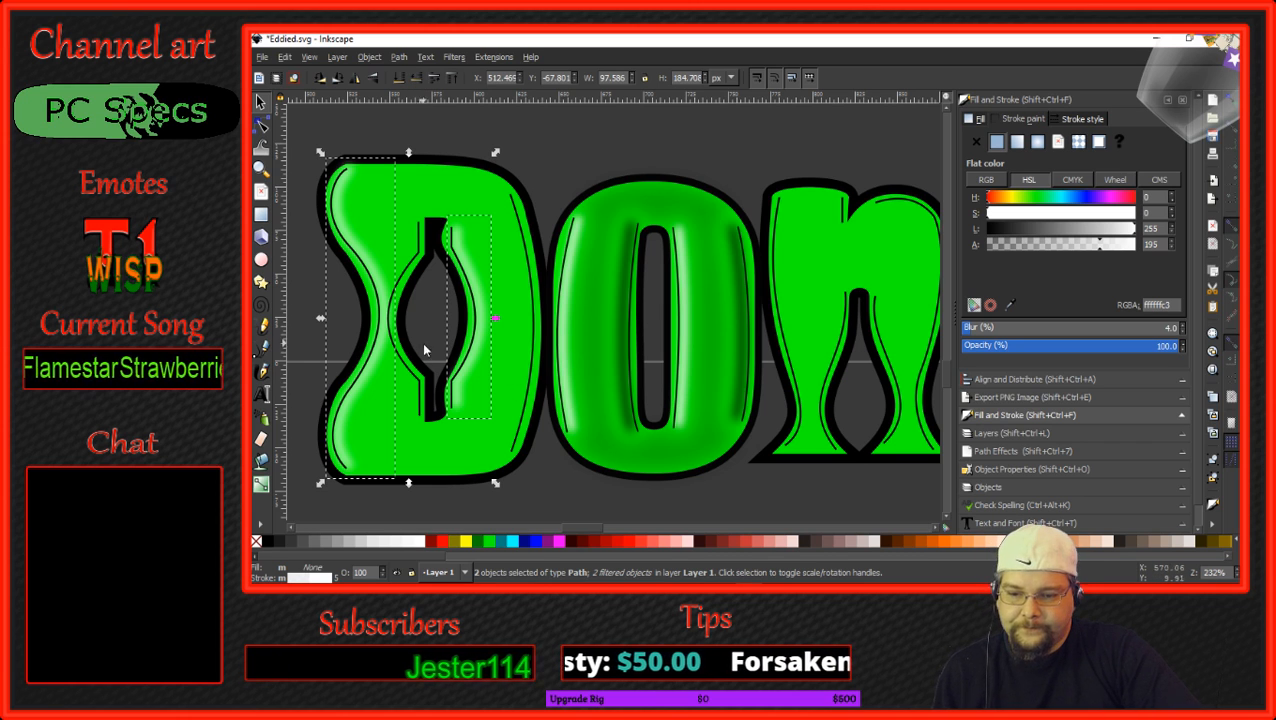
# Duplicate the line beside the left edge of the D's counter and the D's right outer line, and offset the copies slightly left.
pyautogui.click(425, 380)
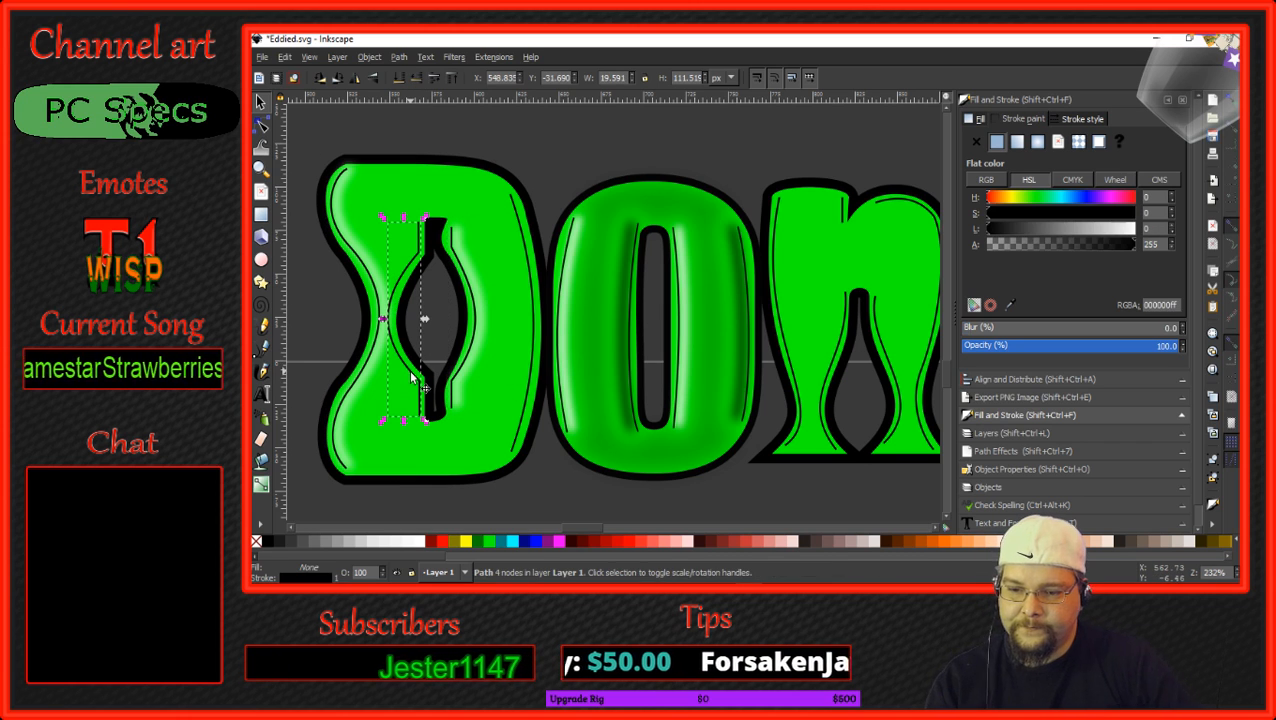
pyautogui.keyDown('shift'); pyautogui.click(534, 374); pyautogui.keyUp('shift')
pyautogui.rightClick(534, 374)
pyautogui.click(560, 170)
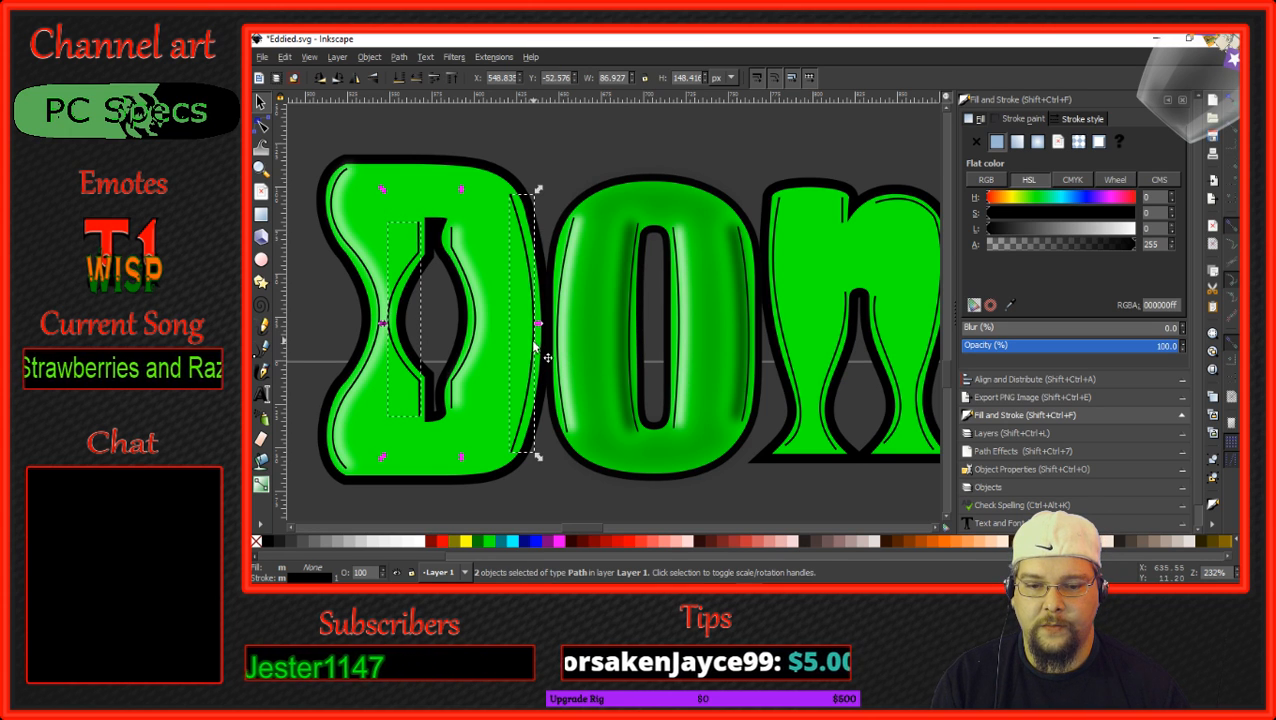
pyautogui.moveTo(534, 342); pyautogui.dragTo(530, 342)
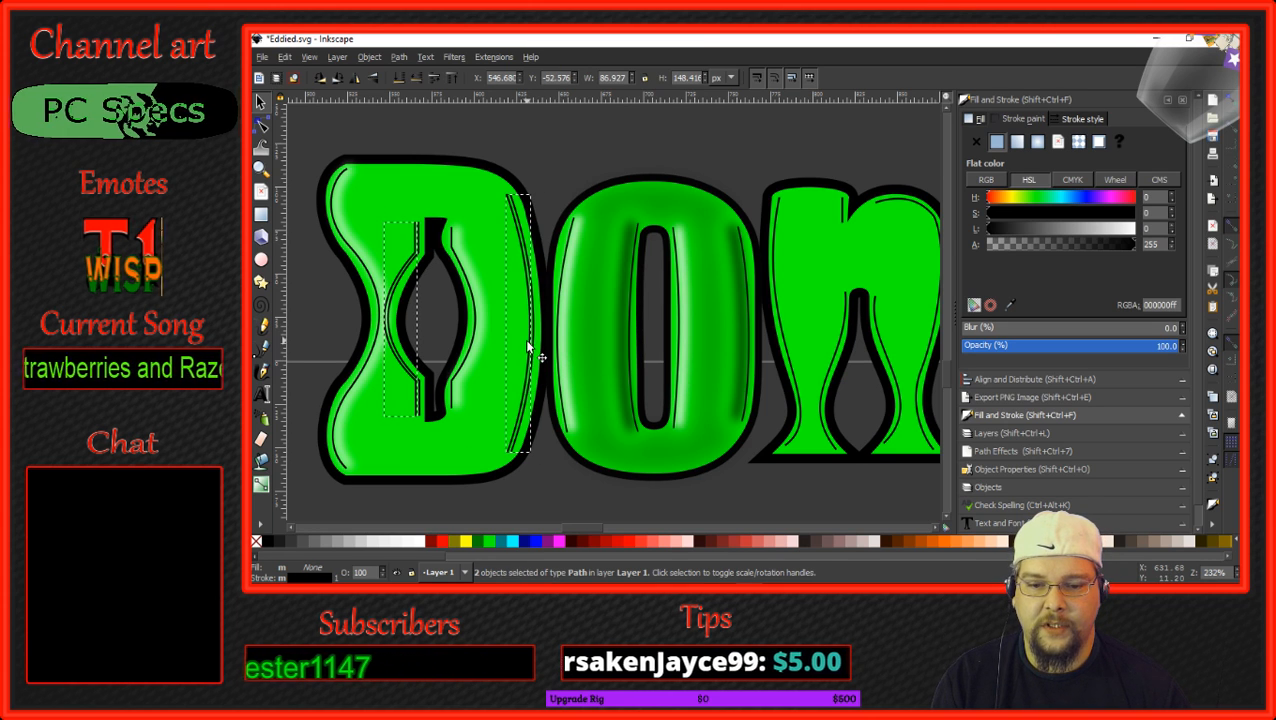
# Set the stroke width of the two duplicated D lines to 5 px.
pyautogui.click(1071, 119)
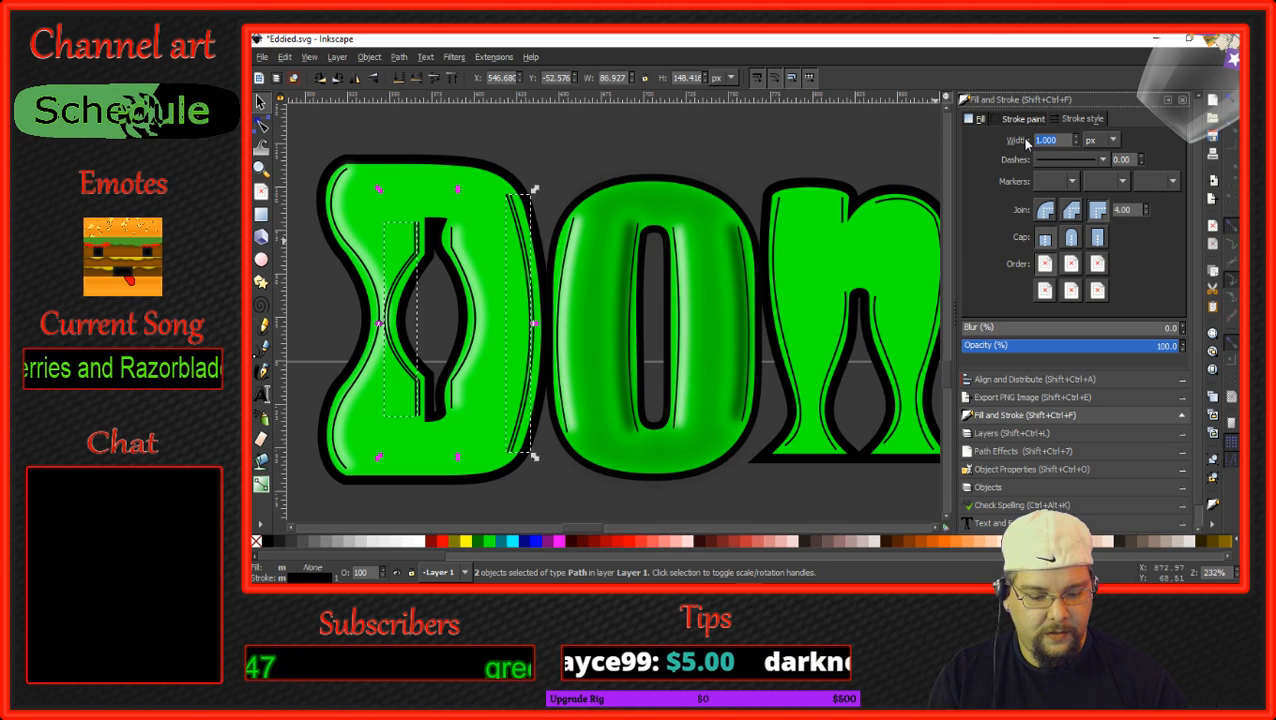
pyautogui.write('5')
pyautogui.press('Return')
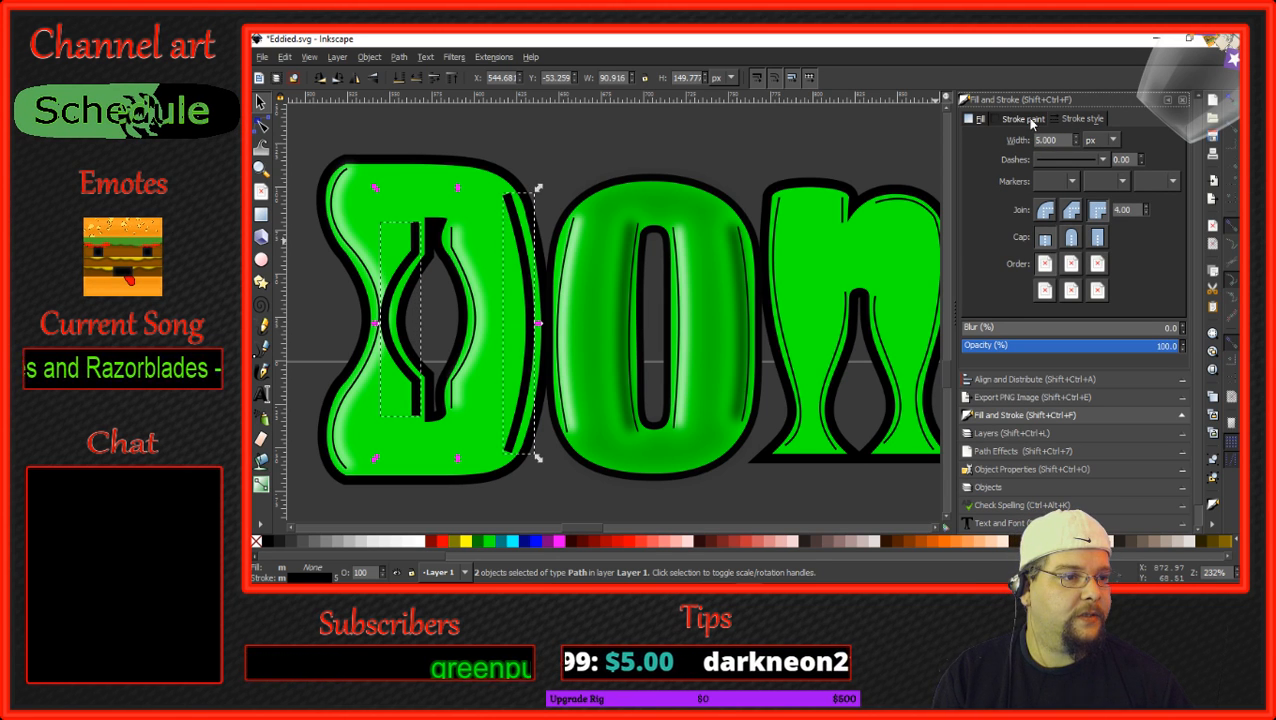
# Blur the two thick black D lines by 6% and set their stroke alpha to 188 to form shadows.
pyautogui.click(1033, 121)
pyautogui.click(1183, 327)
pyautogui.click(1183, 327)
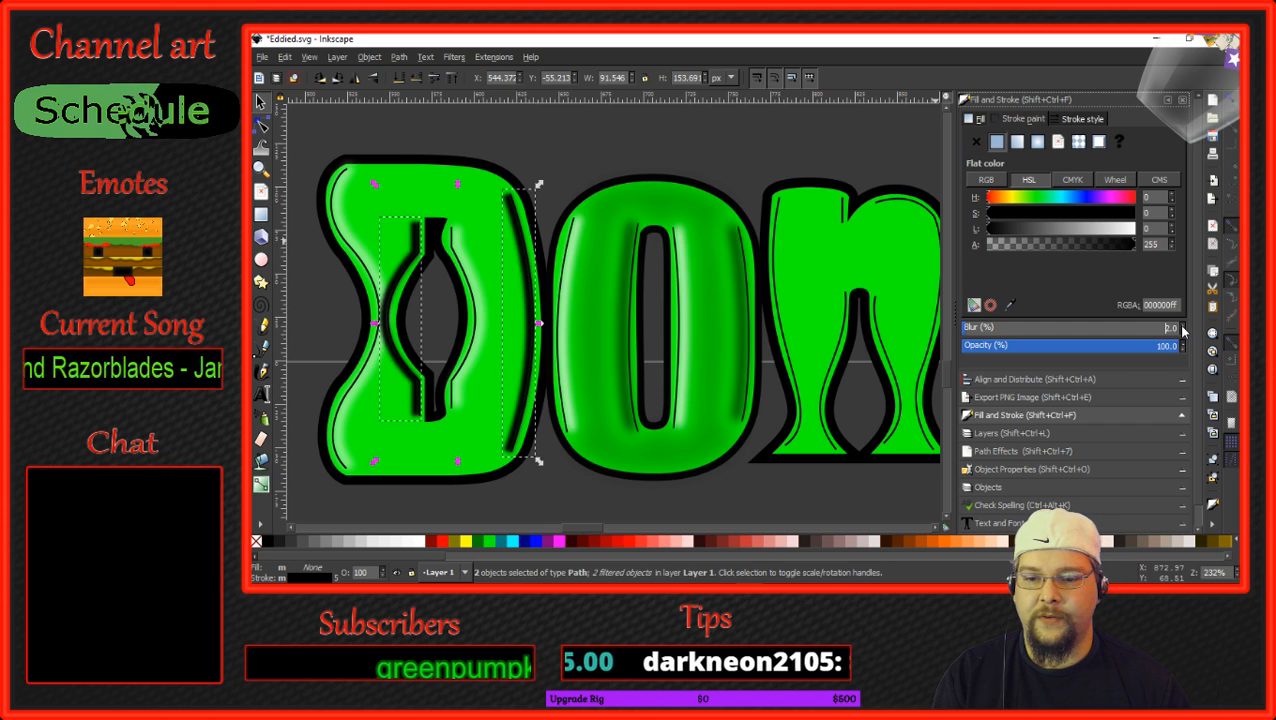
pyautogui.click(1183, 327)
pyautogui.click(1183, 327)
pyautogui.click(1183, 327)
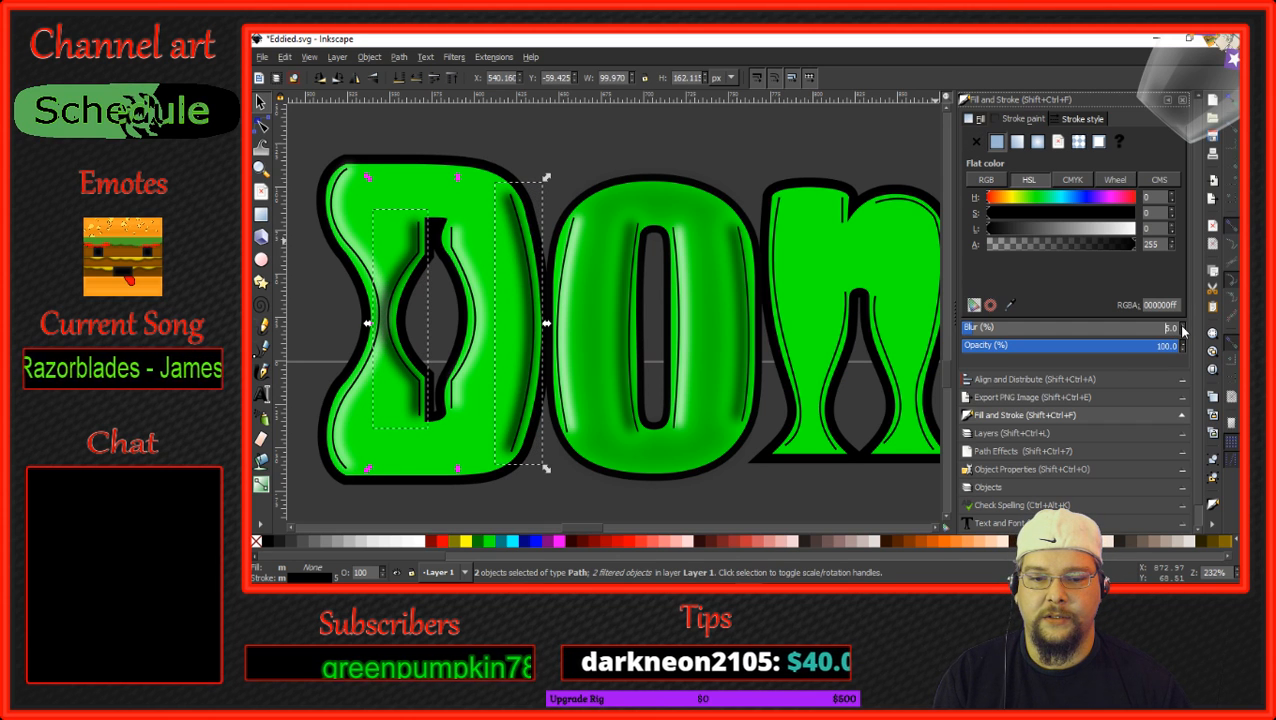
pyautogui.click(1183, 327)
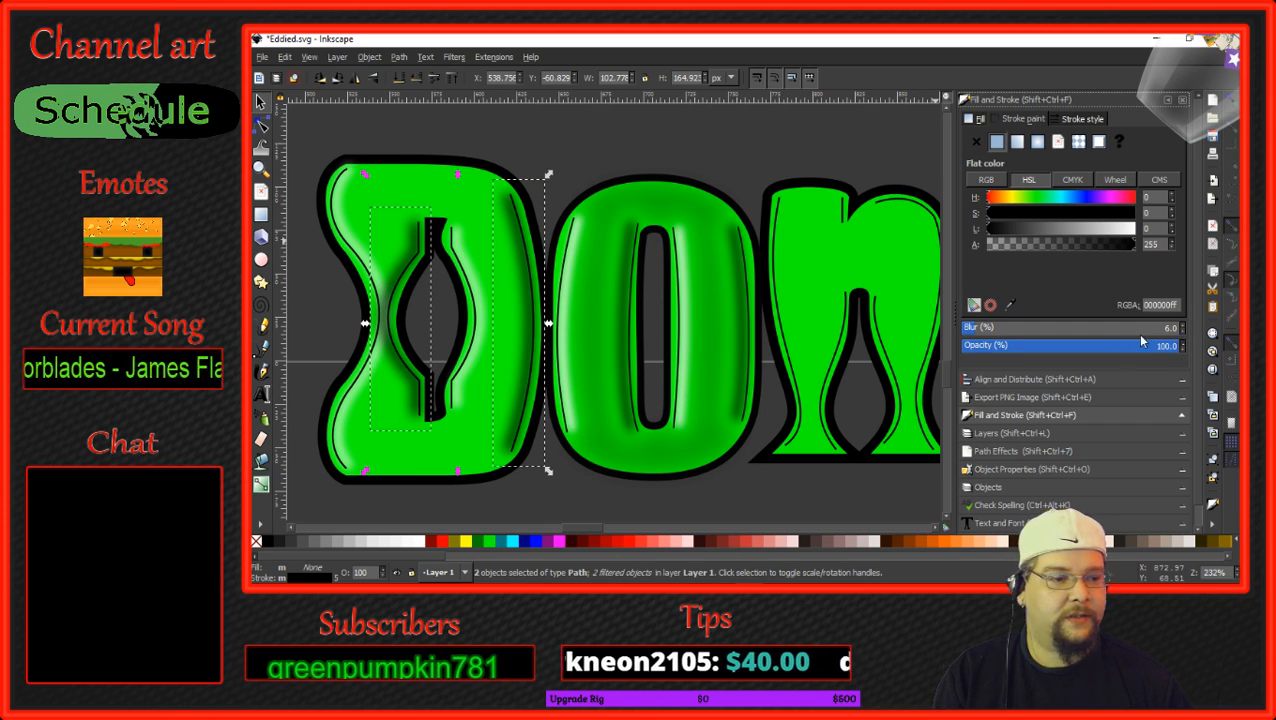
pyautogui.moveTo(1117, 247); pyautogui.dragTo(1097, 247)
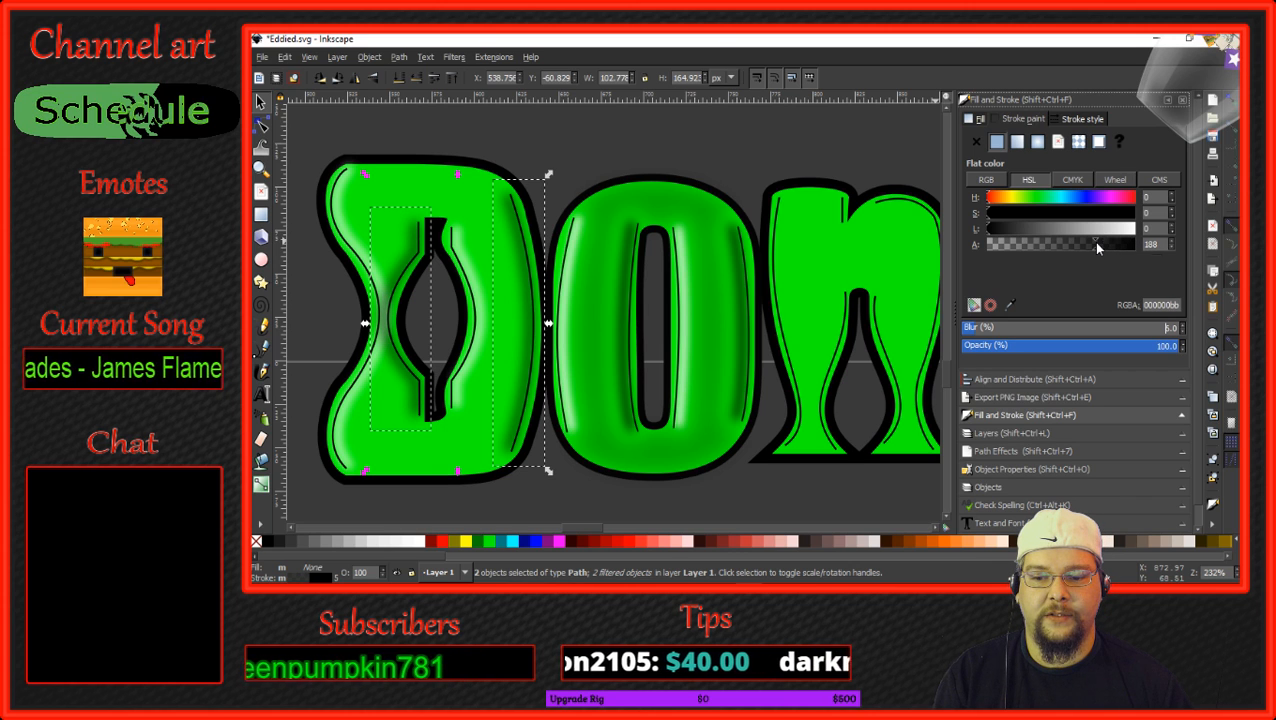
# Nudge both D shadows slightly up, and move the one beside the counter slightly right toward its black line.
pyautogui.moveTo(525, 327); pyautogui.dragTo(524, 322)
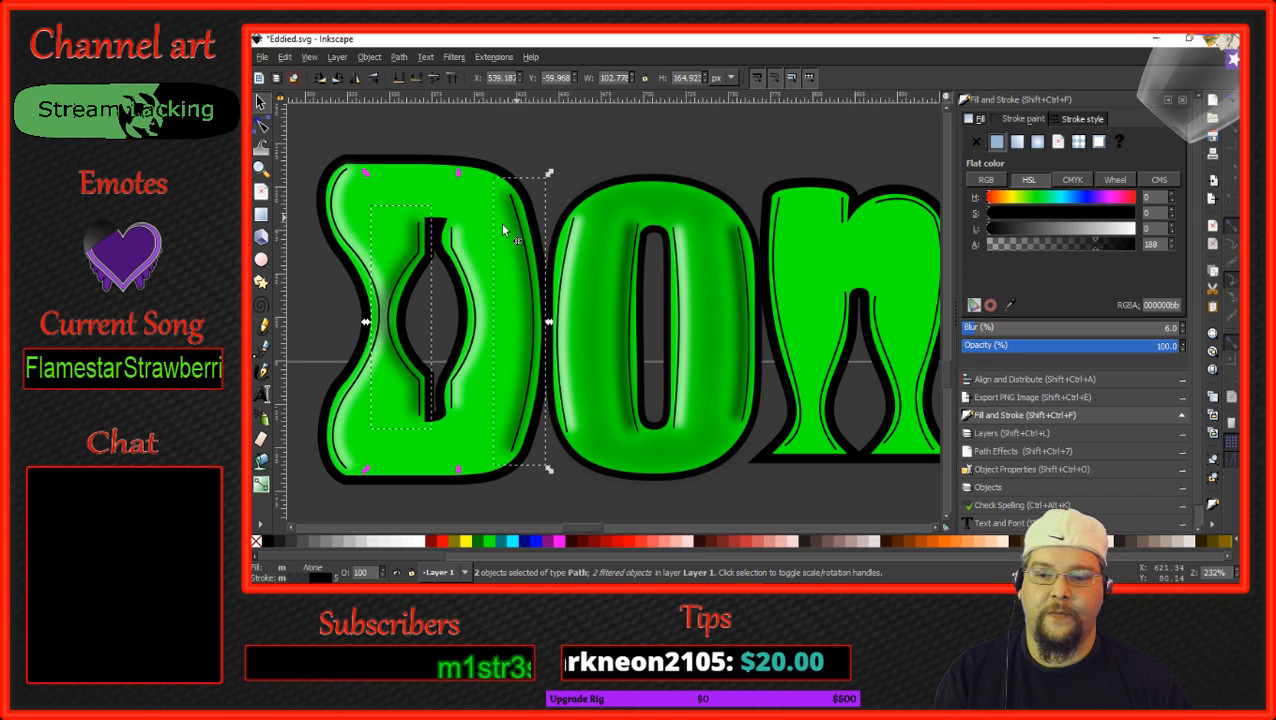
pyautogui.click(333, 304)
pyautogui.click(395, 278)
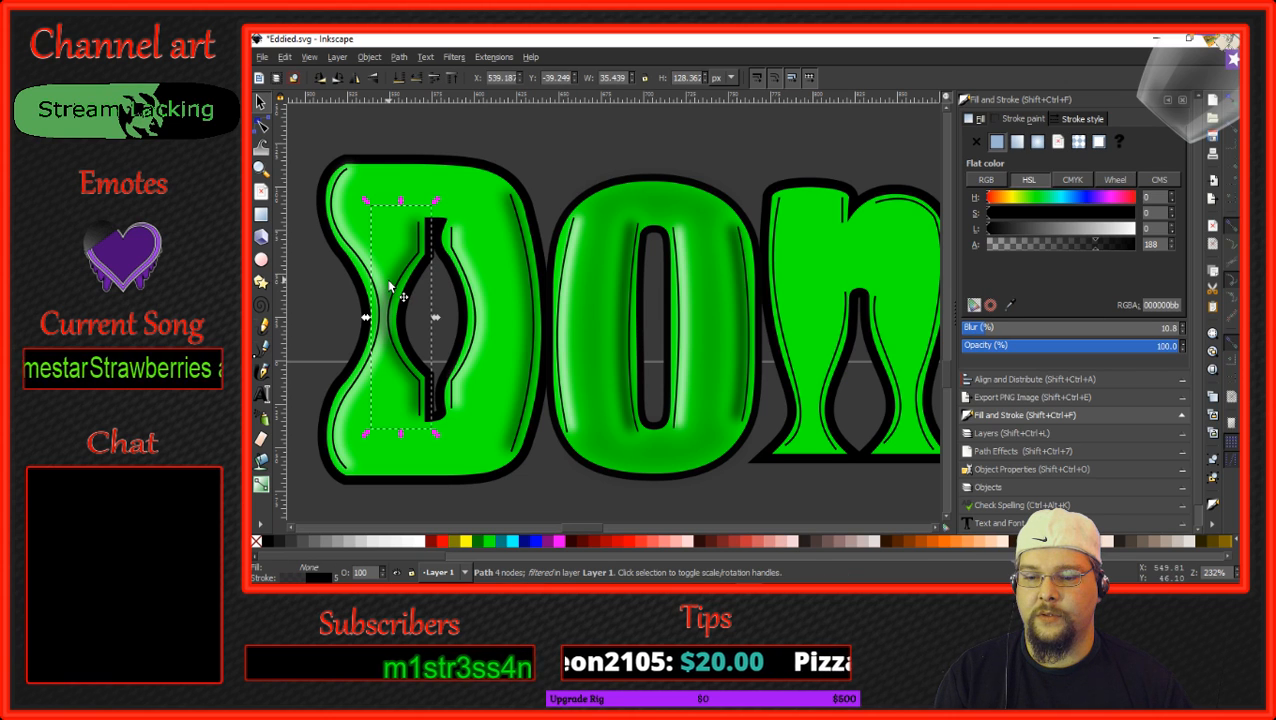
pyautogui.moveTo(395, 287); pyautogui.dragTo(397, 288)
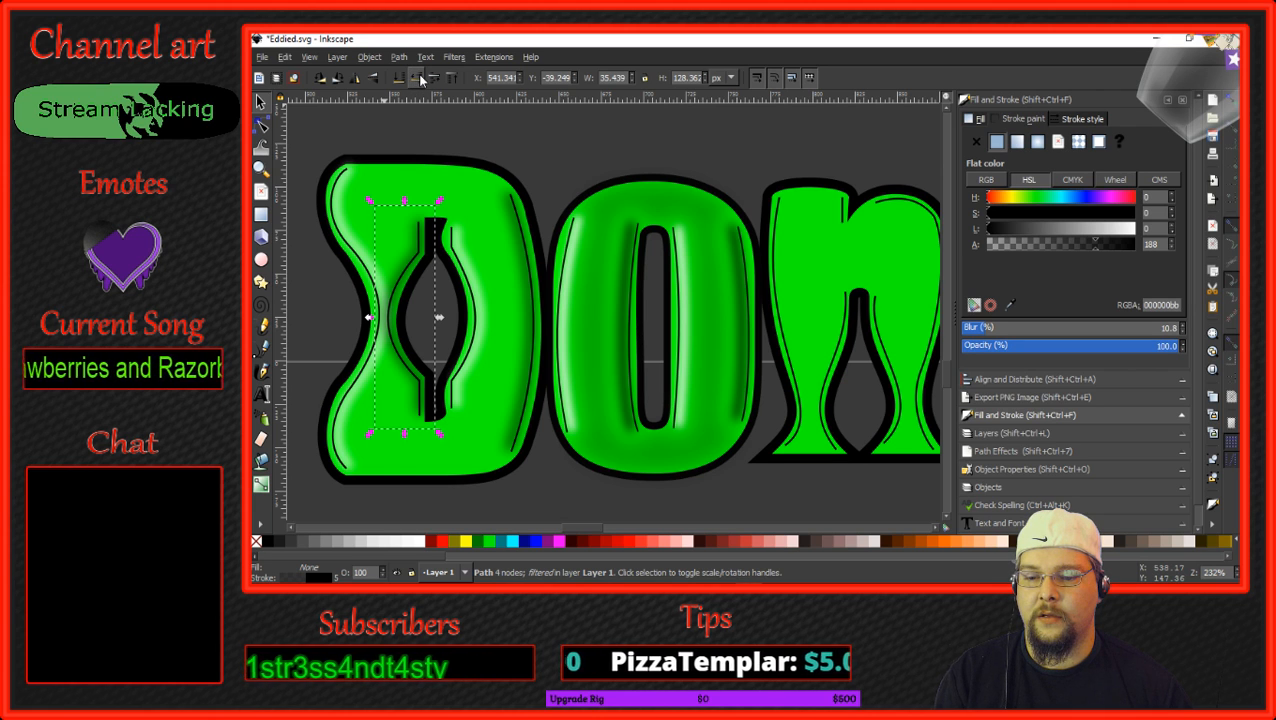
# Compare the D's finished shading with the other letters of "Donations" and examine the unshaded n.
pyautogui.click(309, 293)
pyautogui.scroll(-2, 309, 293)
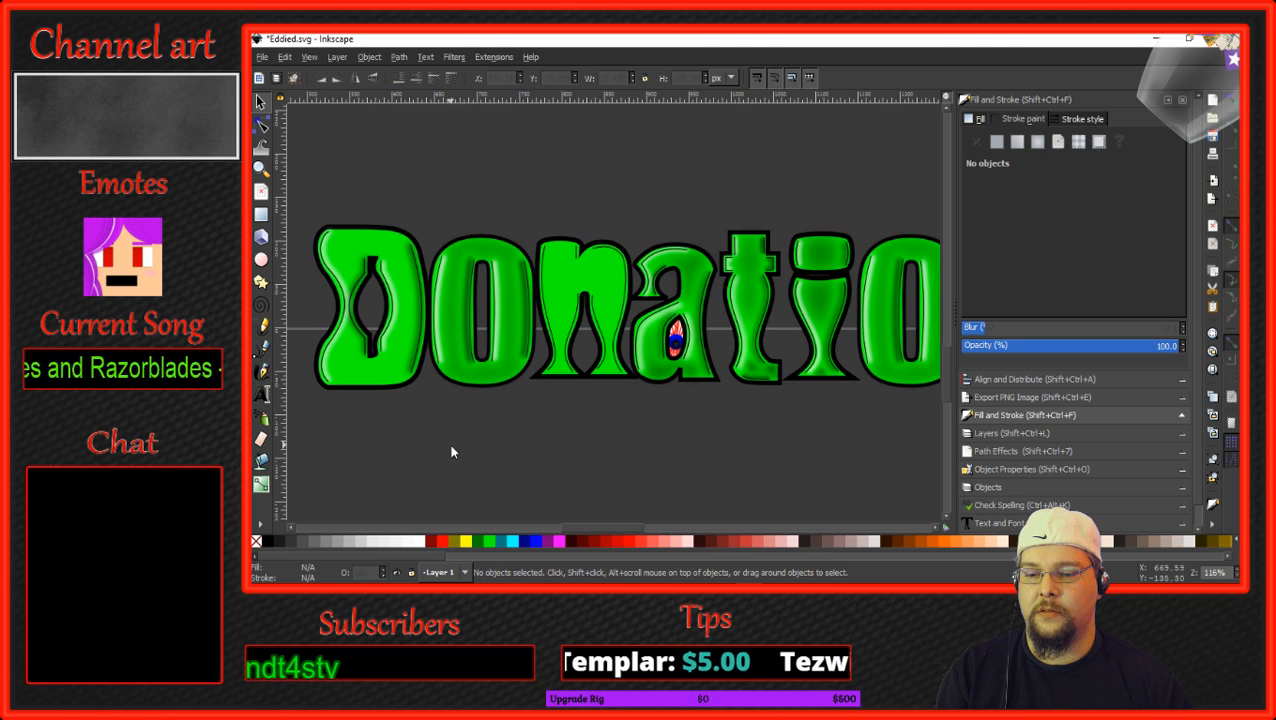
pyautogui.moveTo(451, 453); pyautogui.dragTo(597, 434)
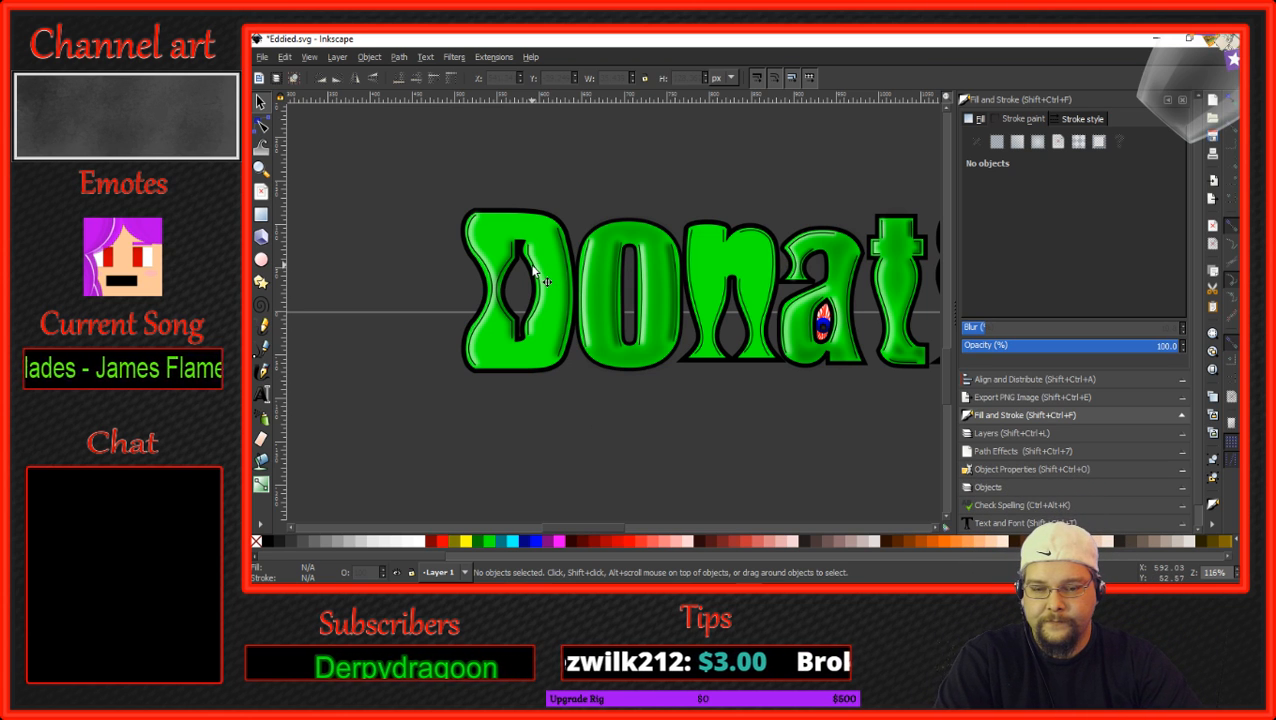
pyautogui.hscroll(-3, 535, 275)
pyautogui.hscroll(3, 692, 295)
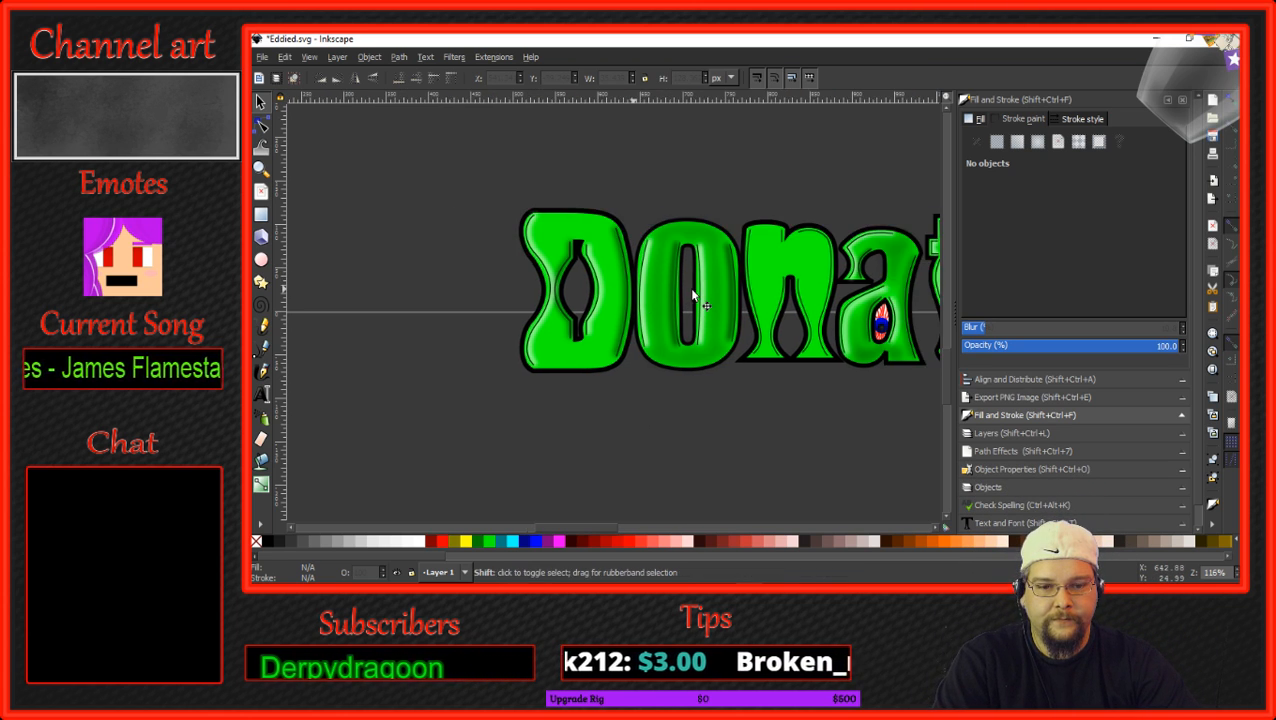
pyautogui.hscroll(3, 692, 292)
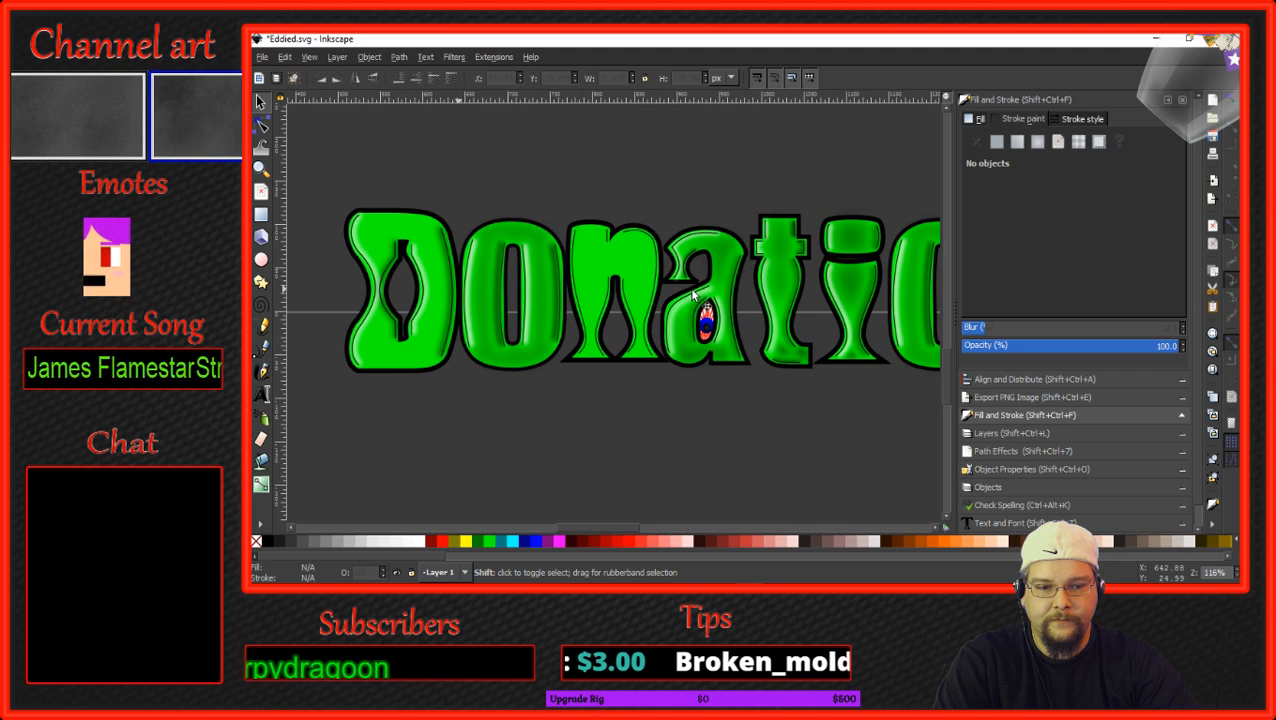
pyautogui.scroll(2, 626, 265)
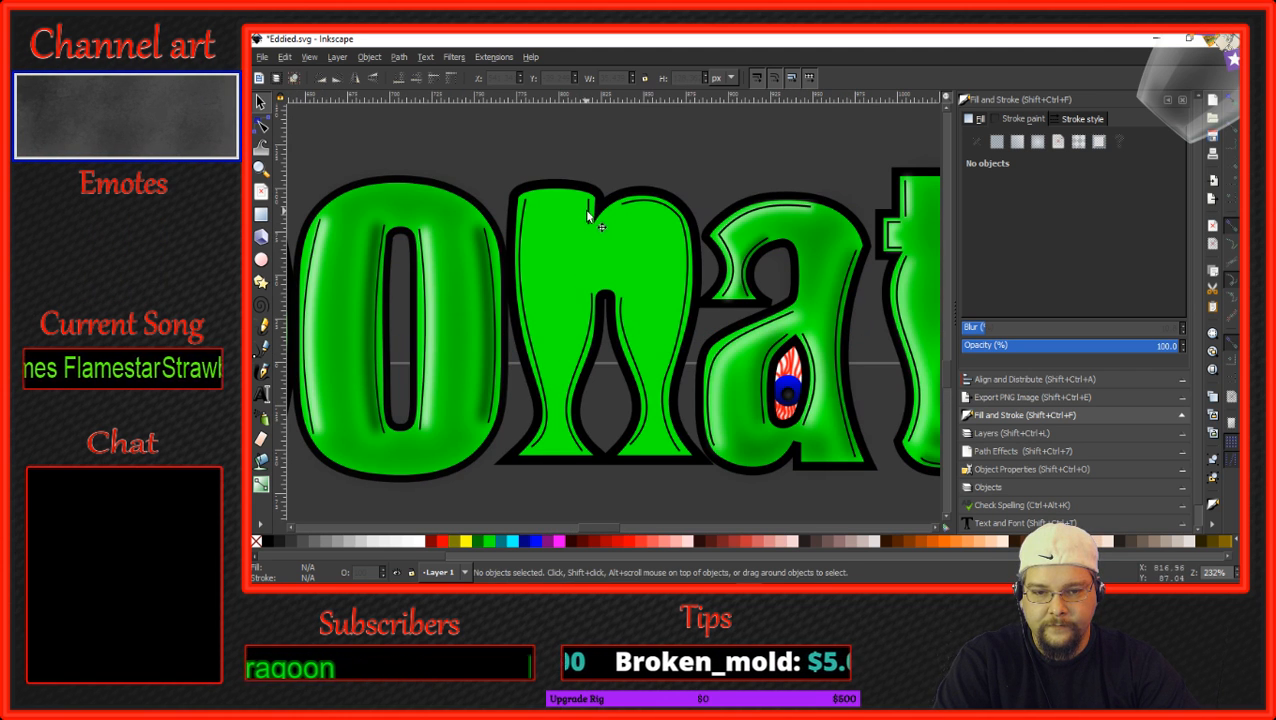
pyautogui.click(590, 212)
pyautogui.keyDown('shift'); pyautogui.click(587, 314); pyautogui.keyUp('shift')
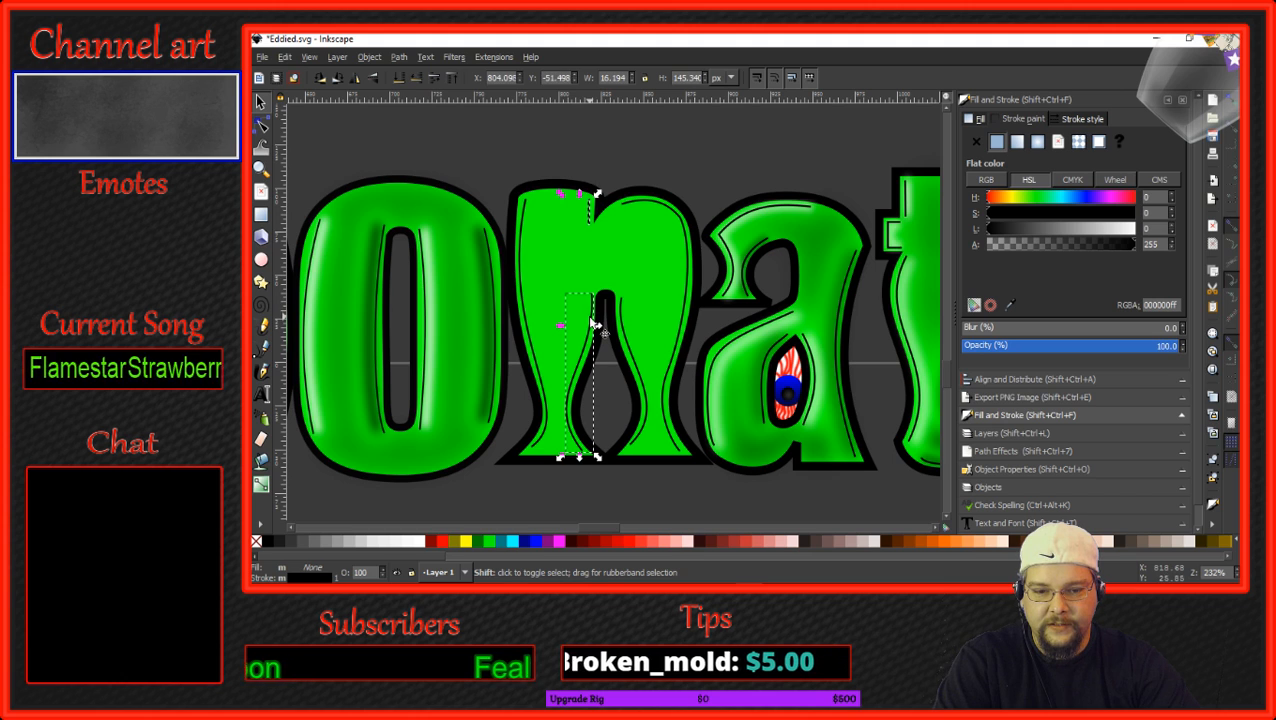
pyautogui.rightClick(683, 313)
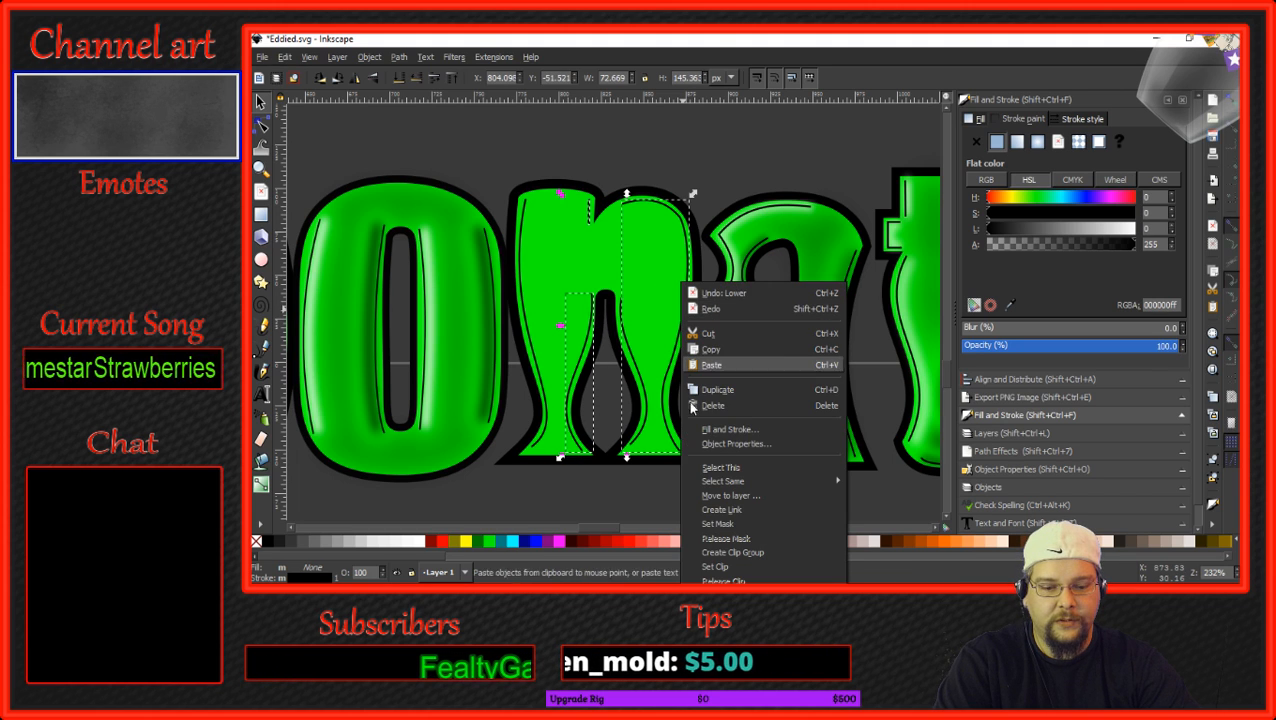
pyautogui.click(740, 398)
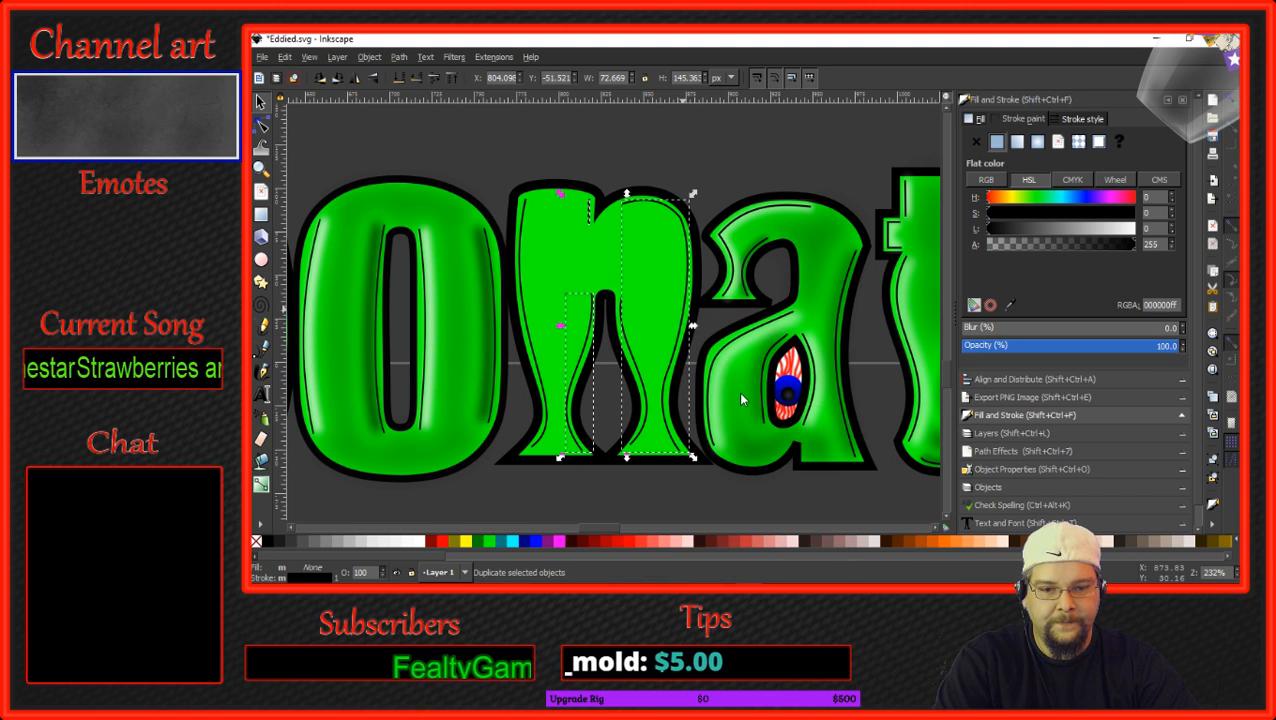
pyautogui.click(673, 290)
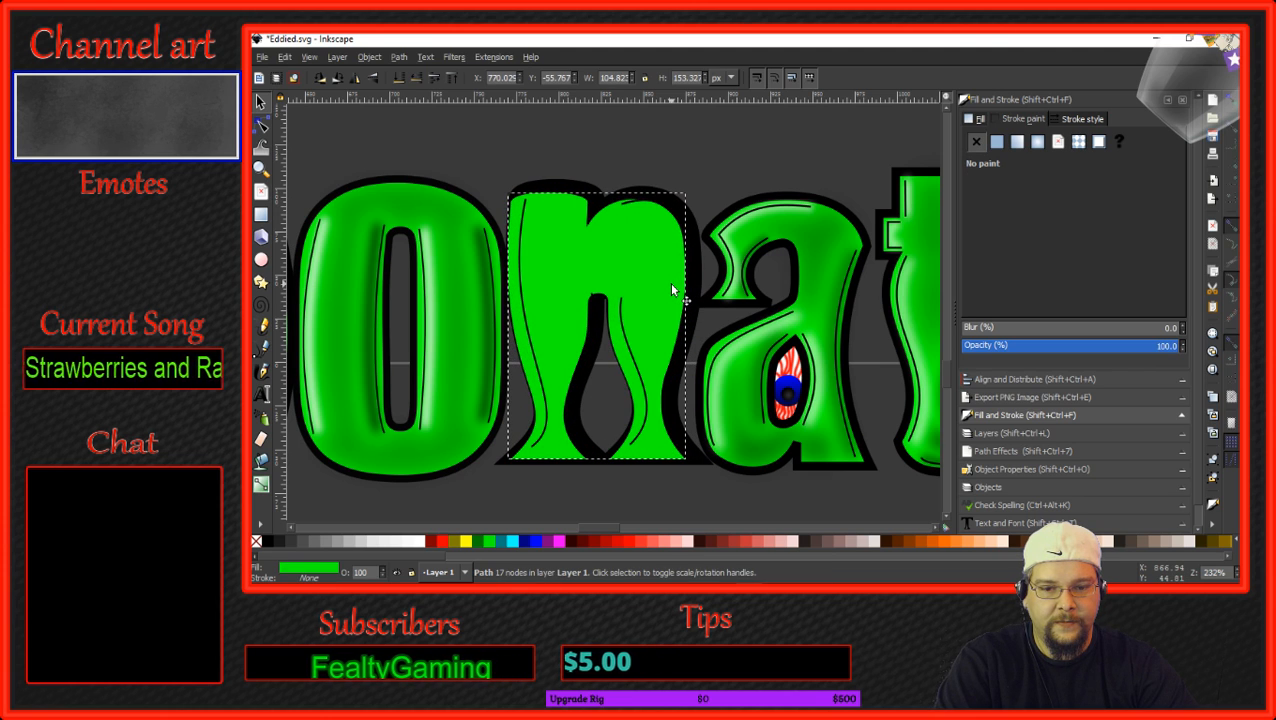
pyautogui.moveTo(673, 290); pyautogui.dragTo(669, 282)
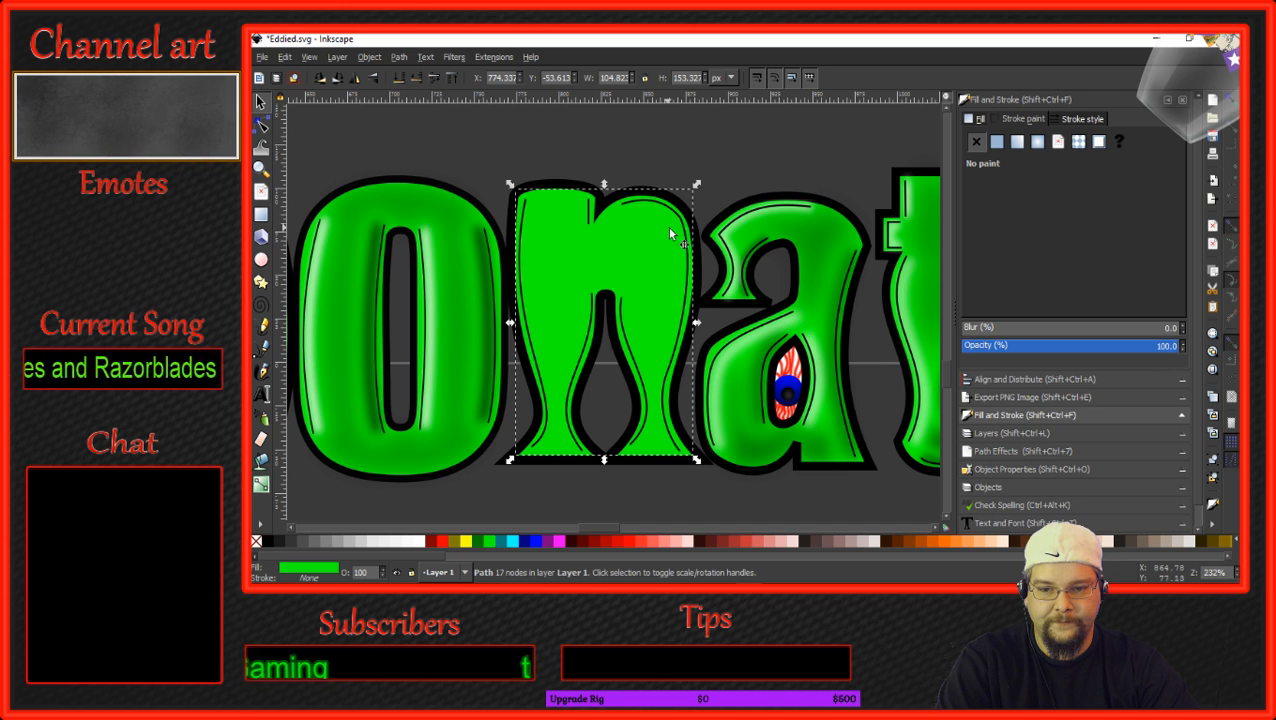
pyautogui.click(720, 179)
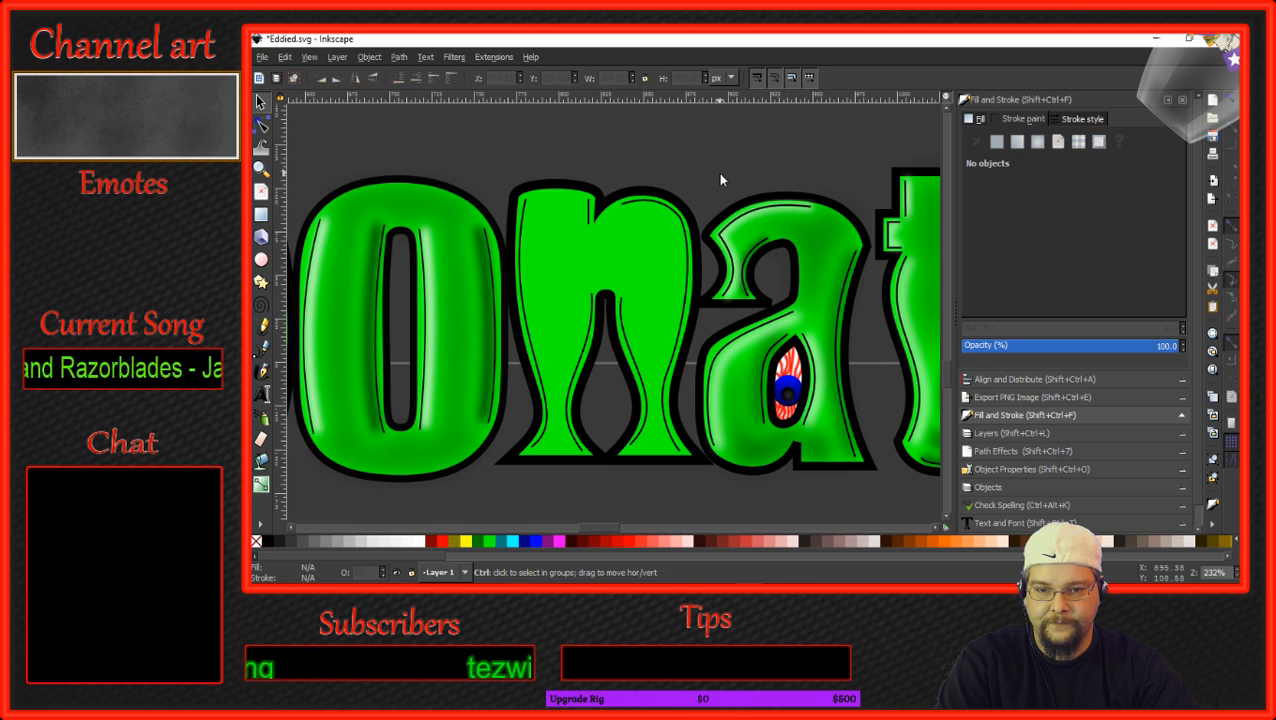
# Duplicate the n's short line at the notch, the left leg's inner line and the right outer line, and offset the copies slightly left and down.
pyautogui.click(684, 234)
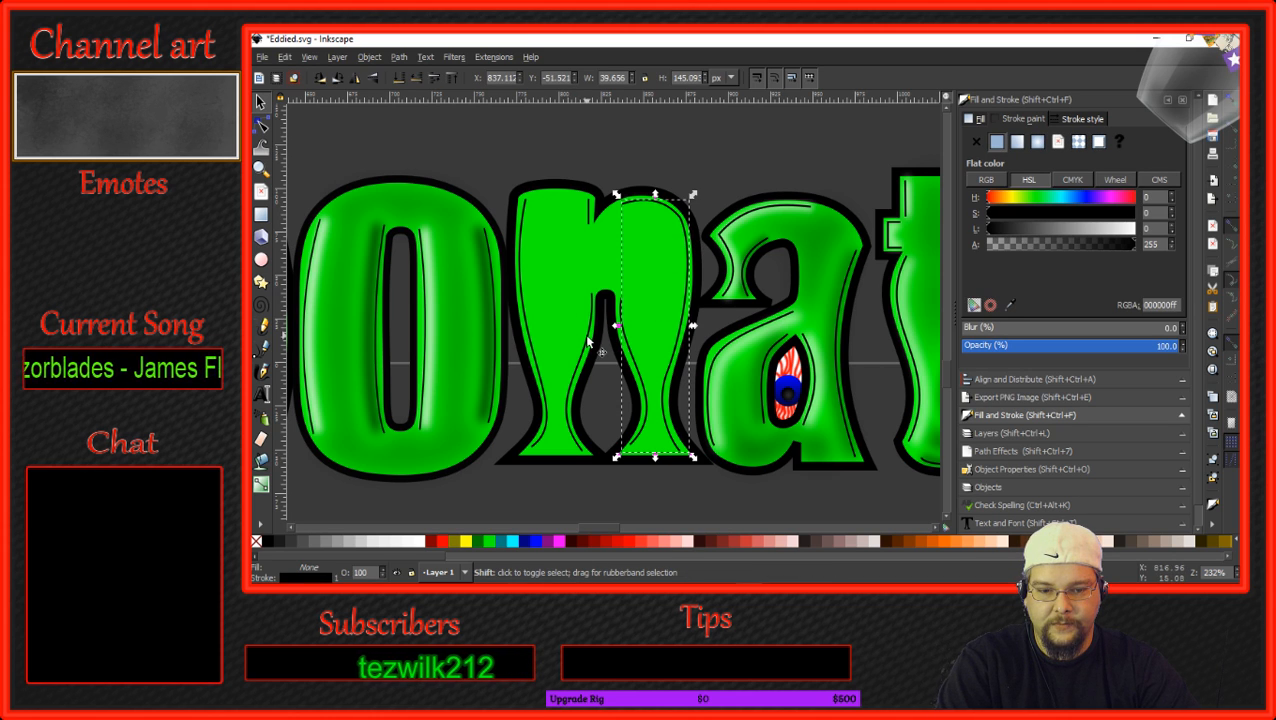
pyautogui.keyDown('shift'); pyautogui.click(532, 345); pyautogui.keyUp('shift')
pyautogui.keyDown('shift'); pyautogui.click(532, 345); pyautogui.keyUp('shift')
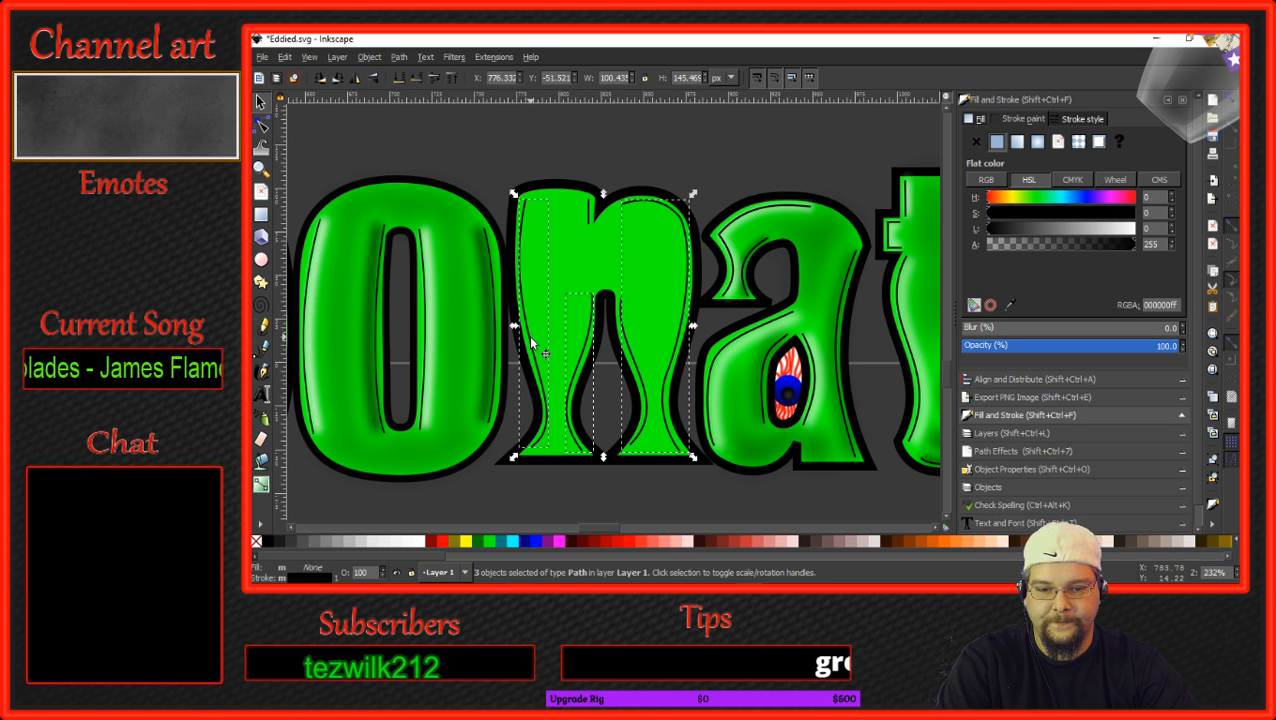
pyautogui.moveTo(533, 338); pyautogui.dragTo(534, 338)
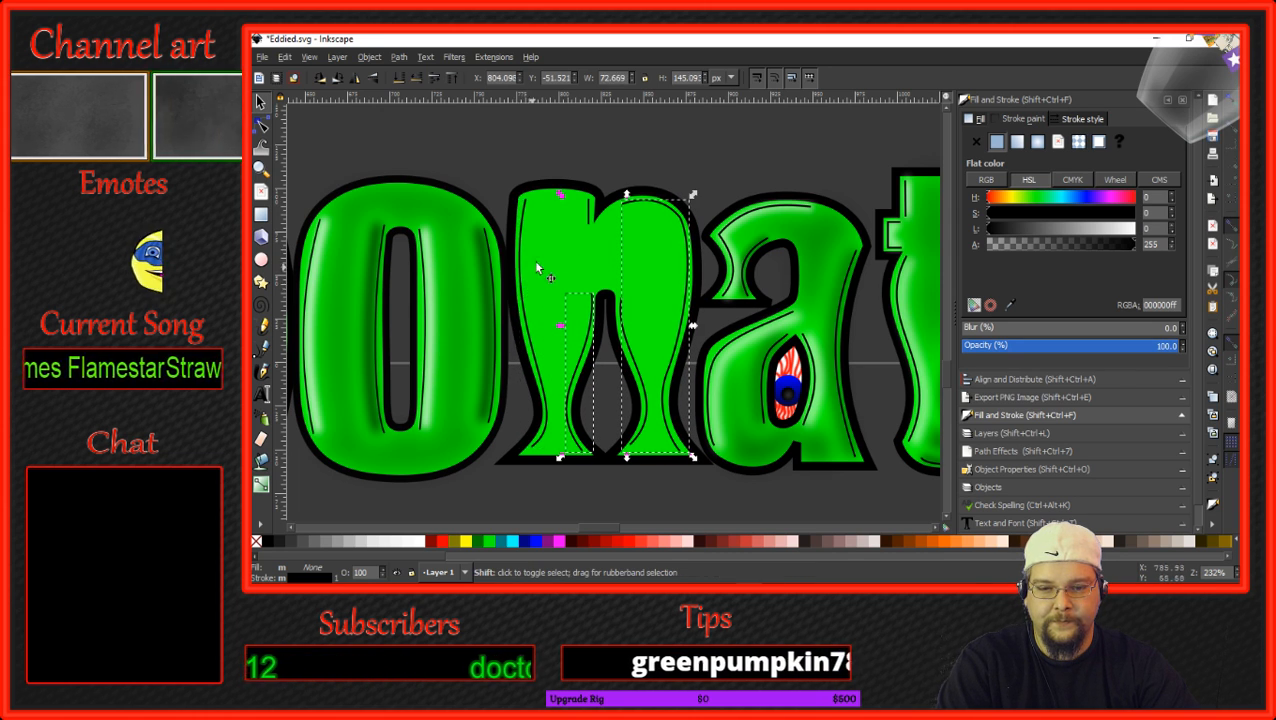
pyautogui.keyDown('shift'); pyautogui.click(589, 221); pyautogui.keyUp('shift')
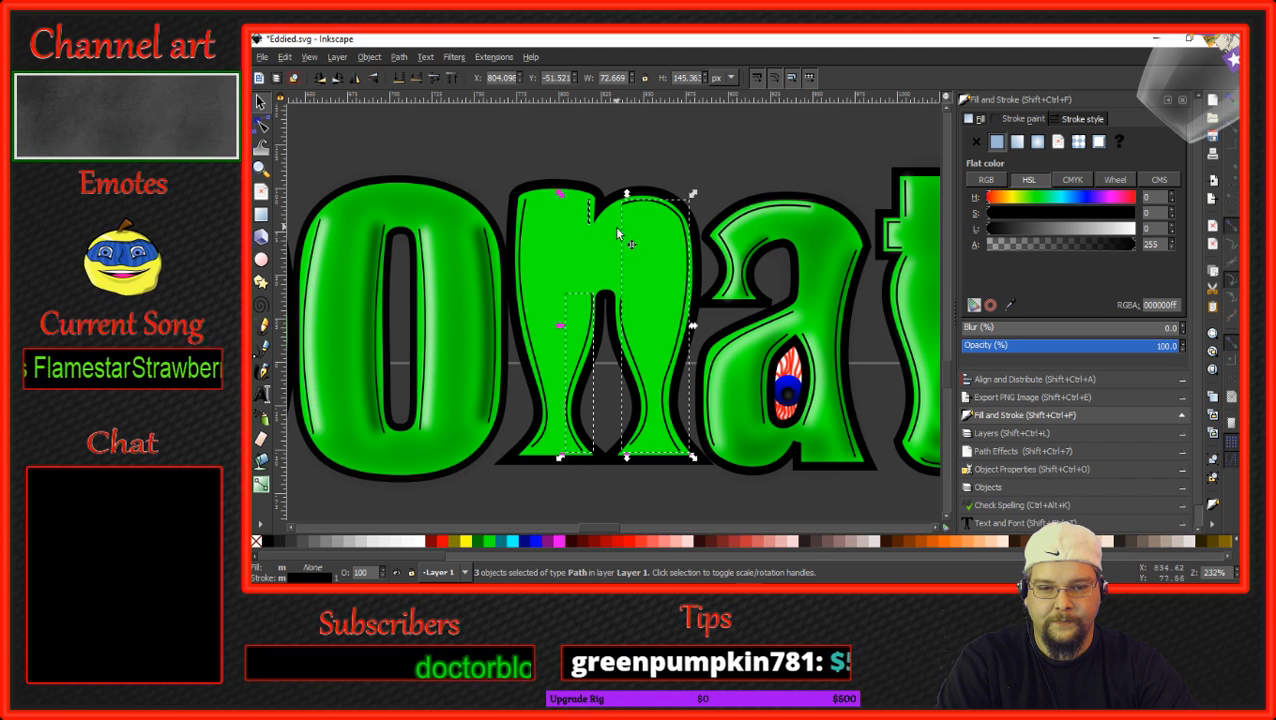
pyautogui.rightClick(666, 208)
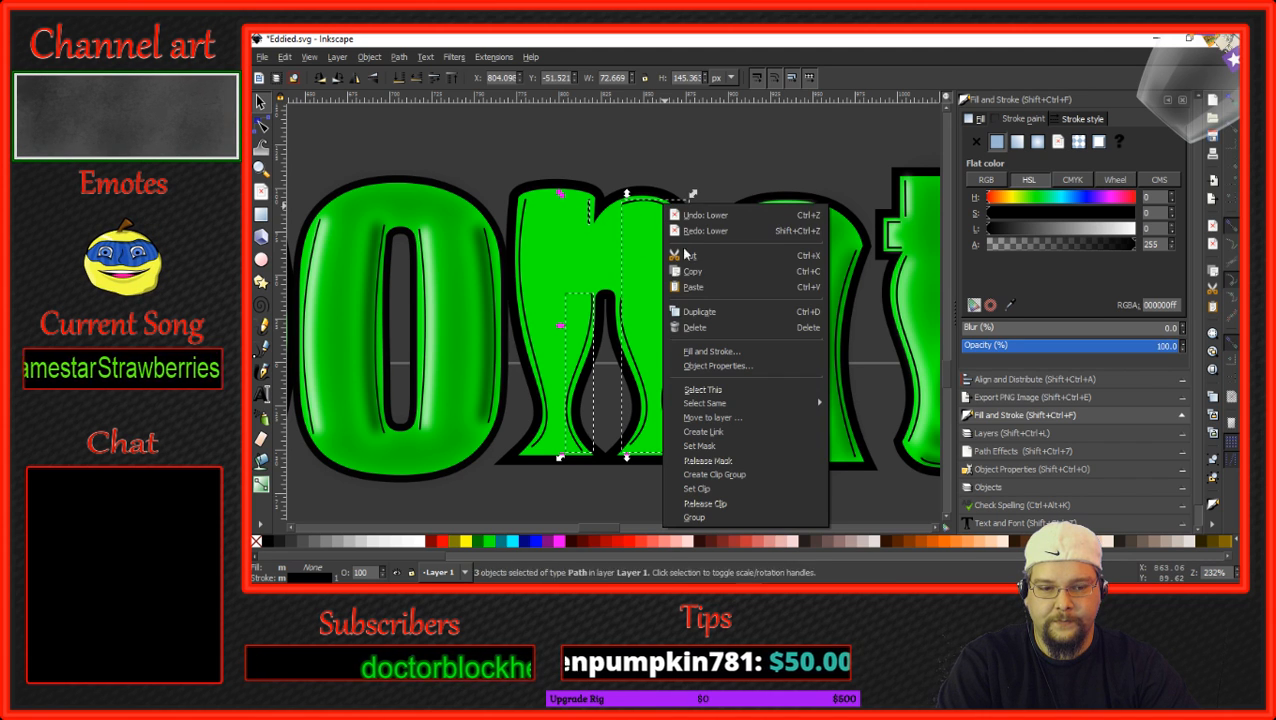
pyautogui.click(703, 311)
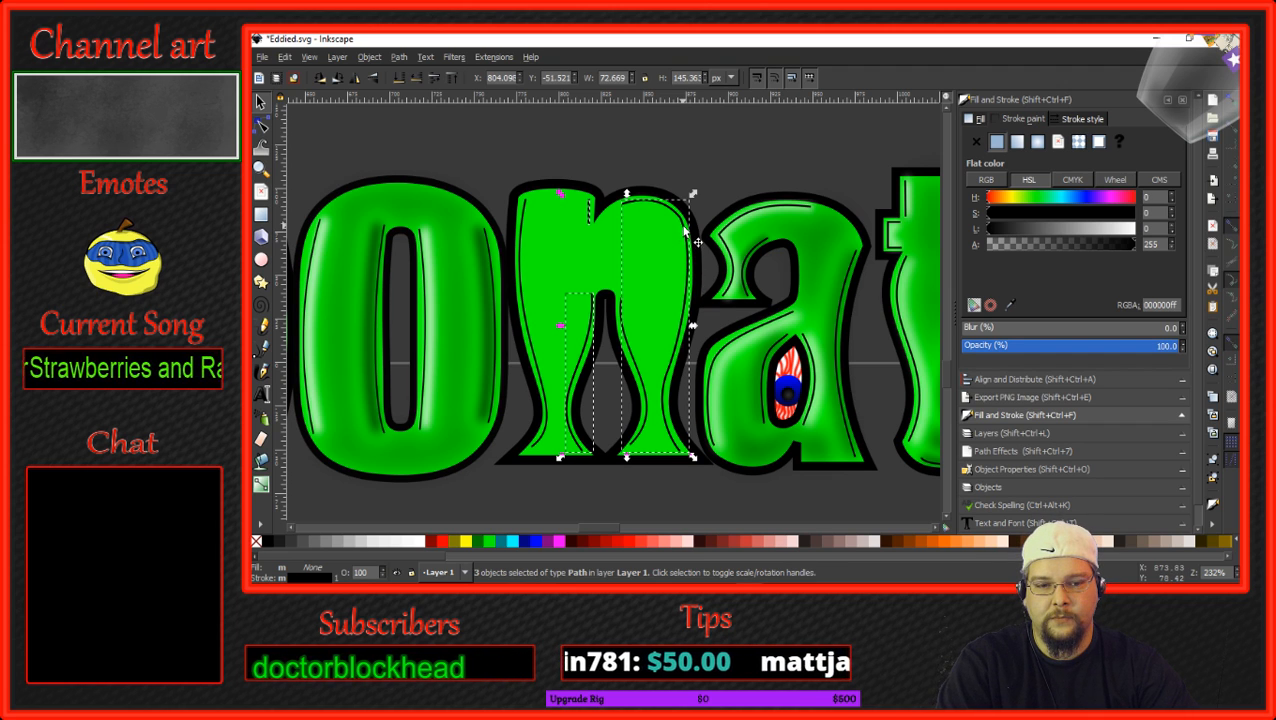
pyautogui.moveTo(685, 230); pyautogui.dragTo(695, 236)
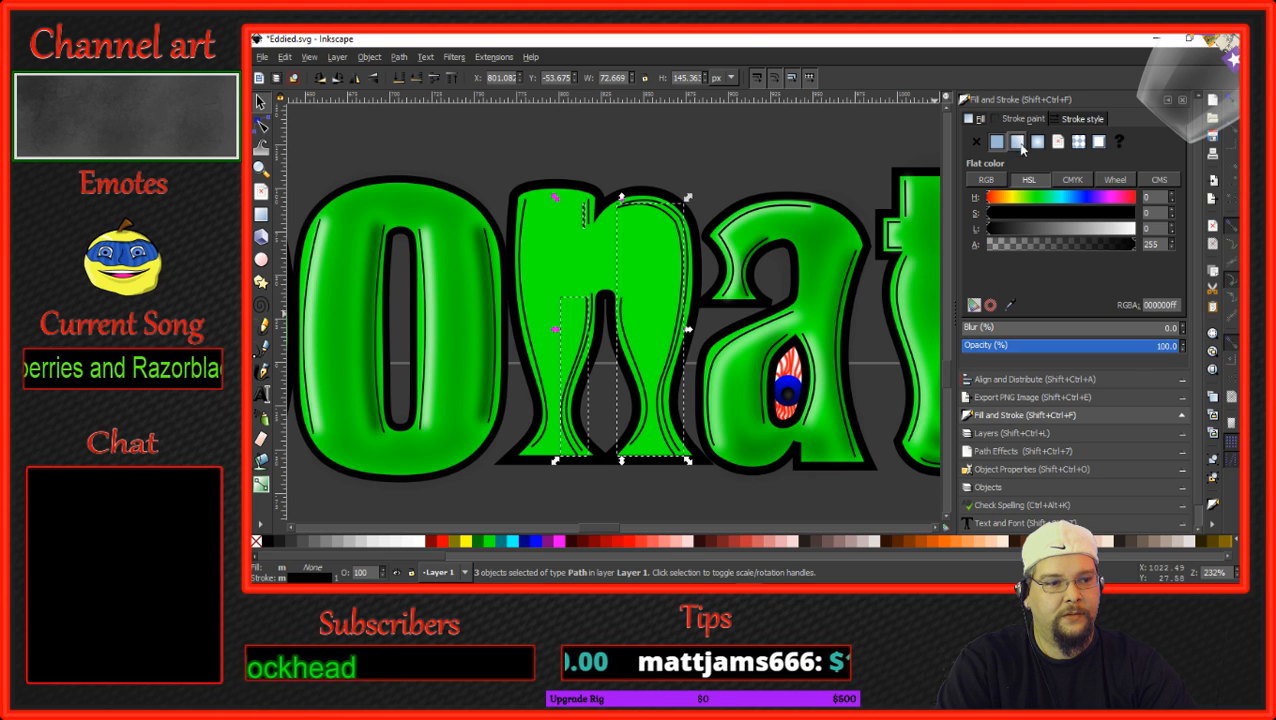
# Set the stroke width of the three duplicated n lines to 5 px.
pyautogui.click(1078, 120)
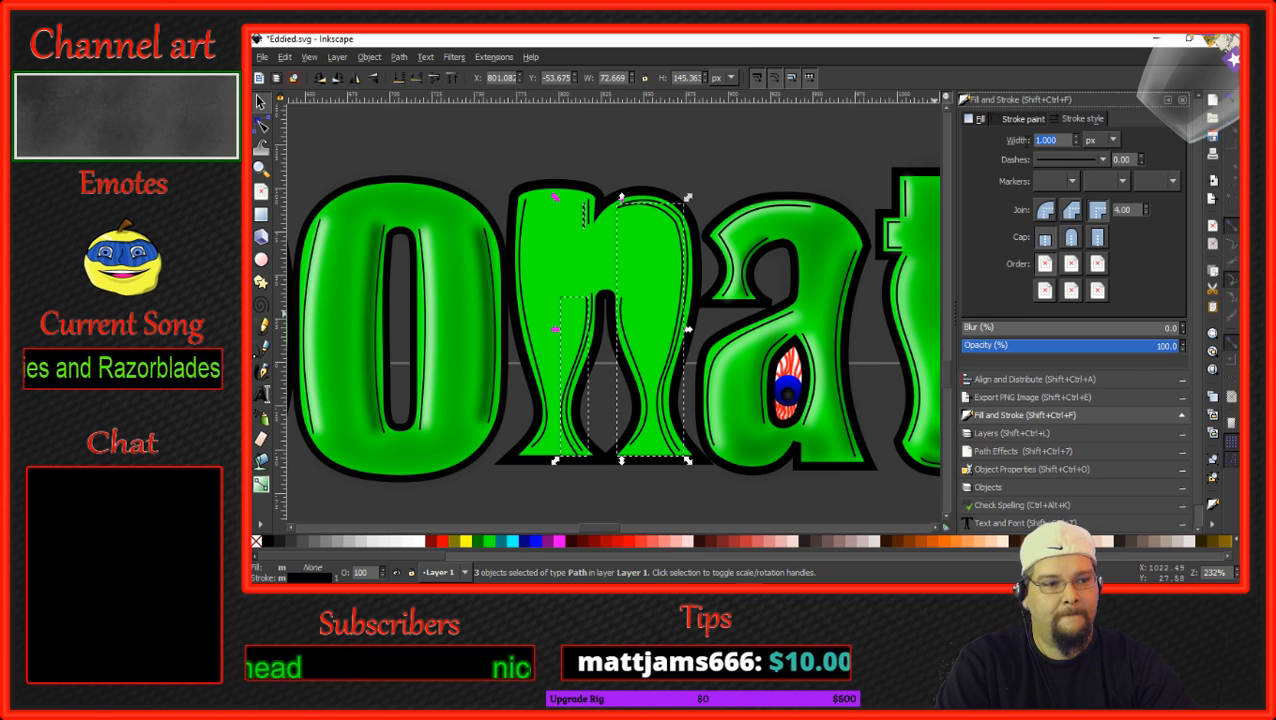
pyautogui.write('5')
pyautogui.press('Return')
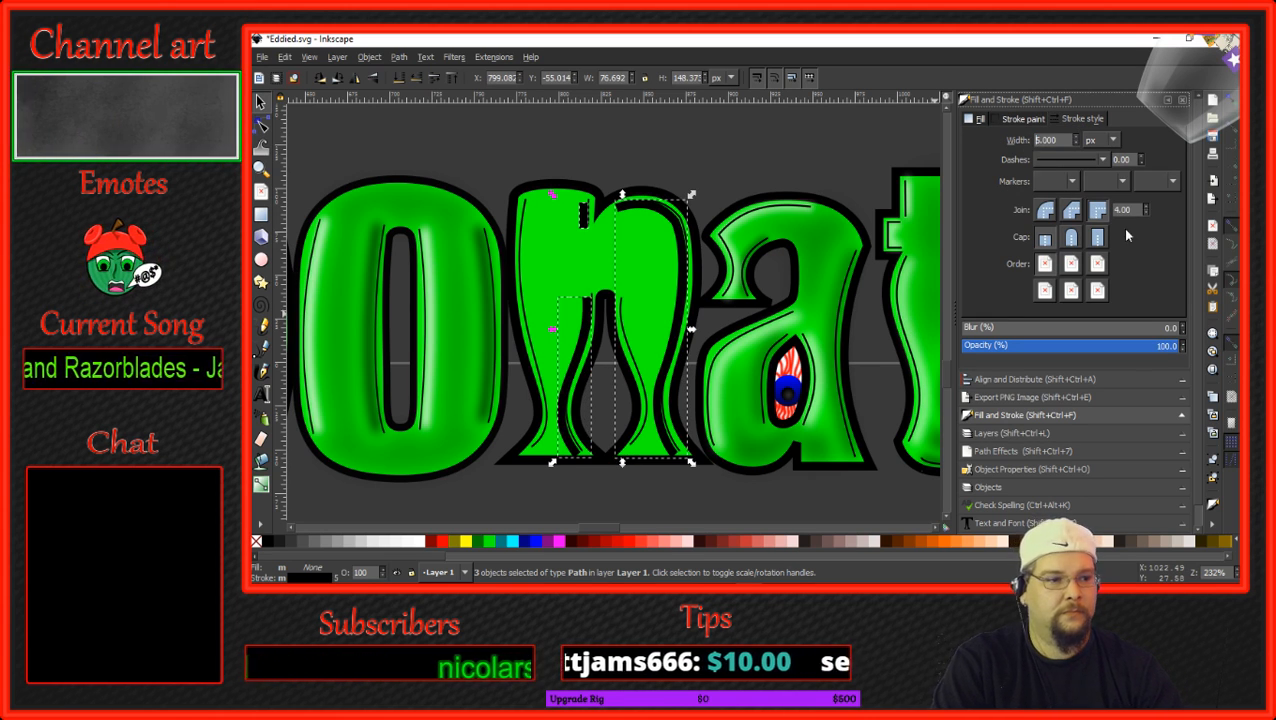
# Blur the three duplicated n lines by 7%.
pyautogui.click(1034, 122)
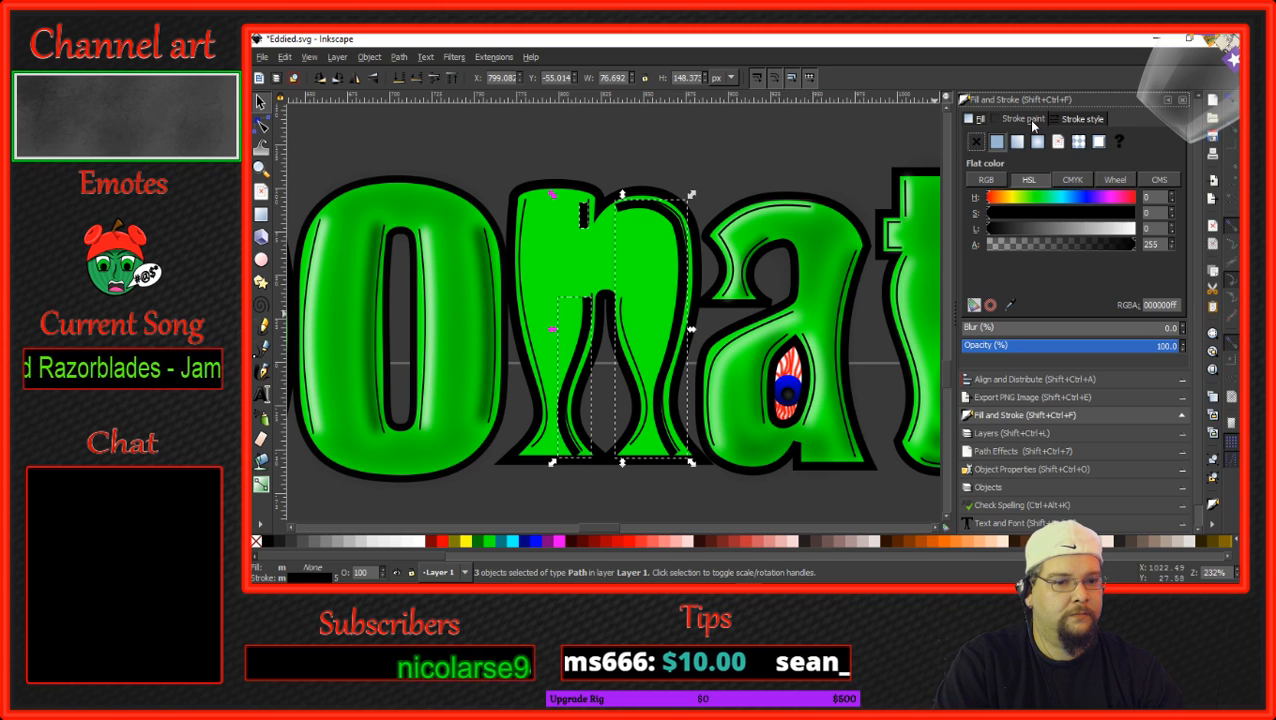
pyautogui.click(1183, 327)
pyautogui.click(1183, 327)
pyautogui.click(1183, 327)
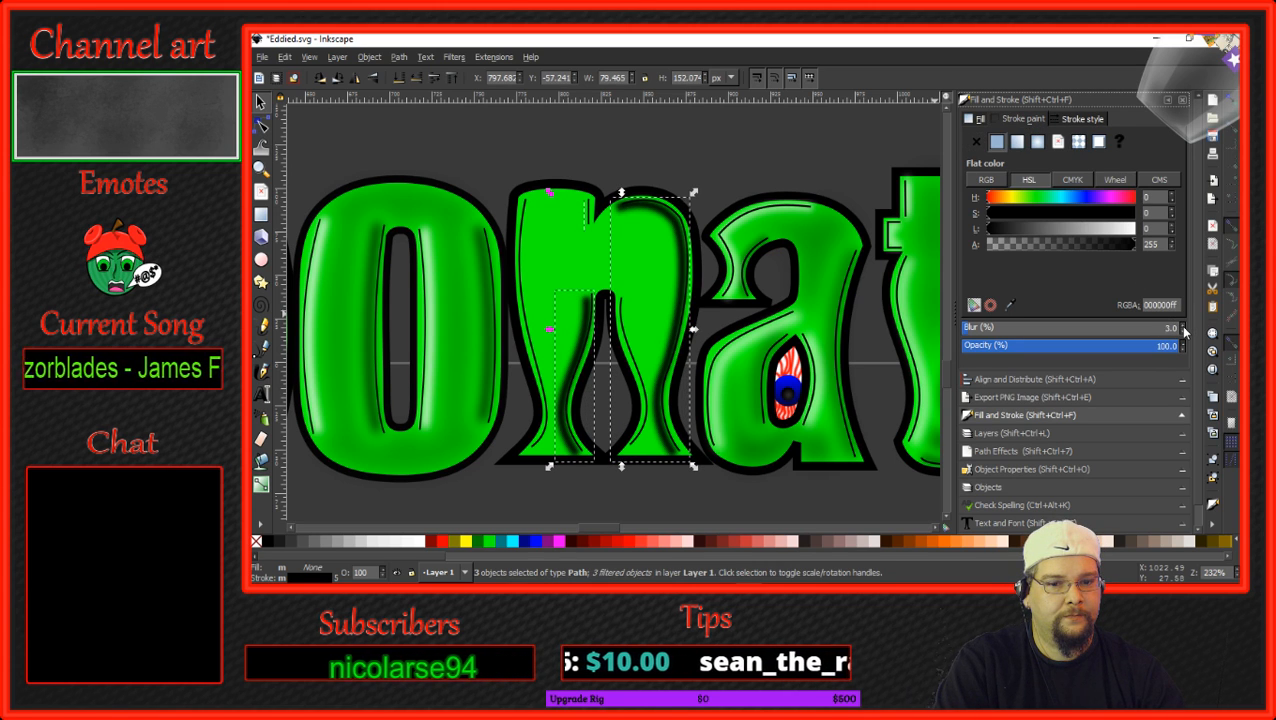
pyautogui.click(1183, 327)
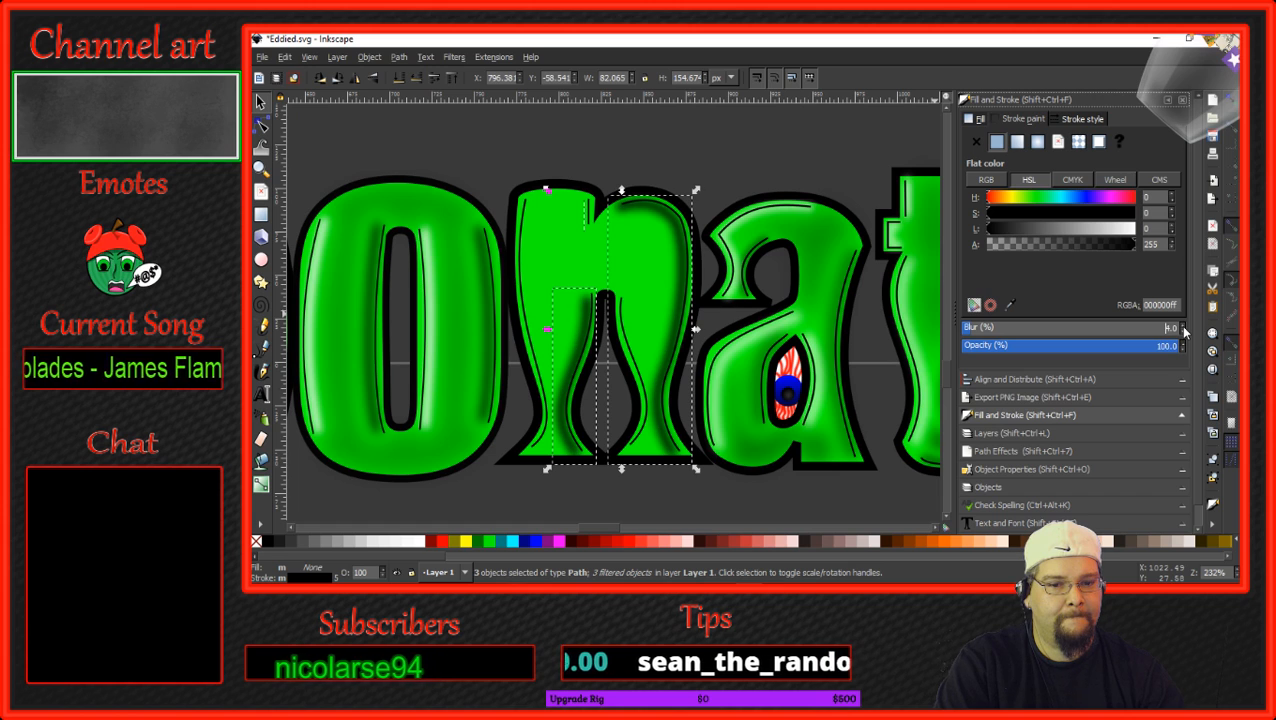
pyautogui.click(1183, 327)
pyautogui.click(1183, 327)
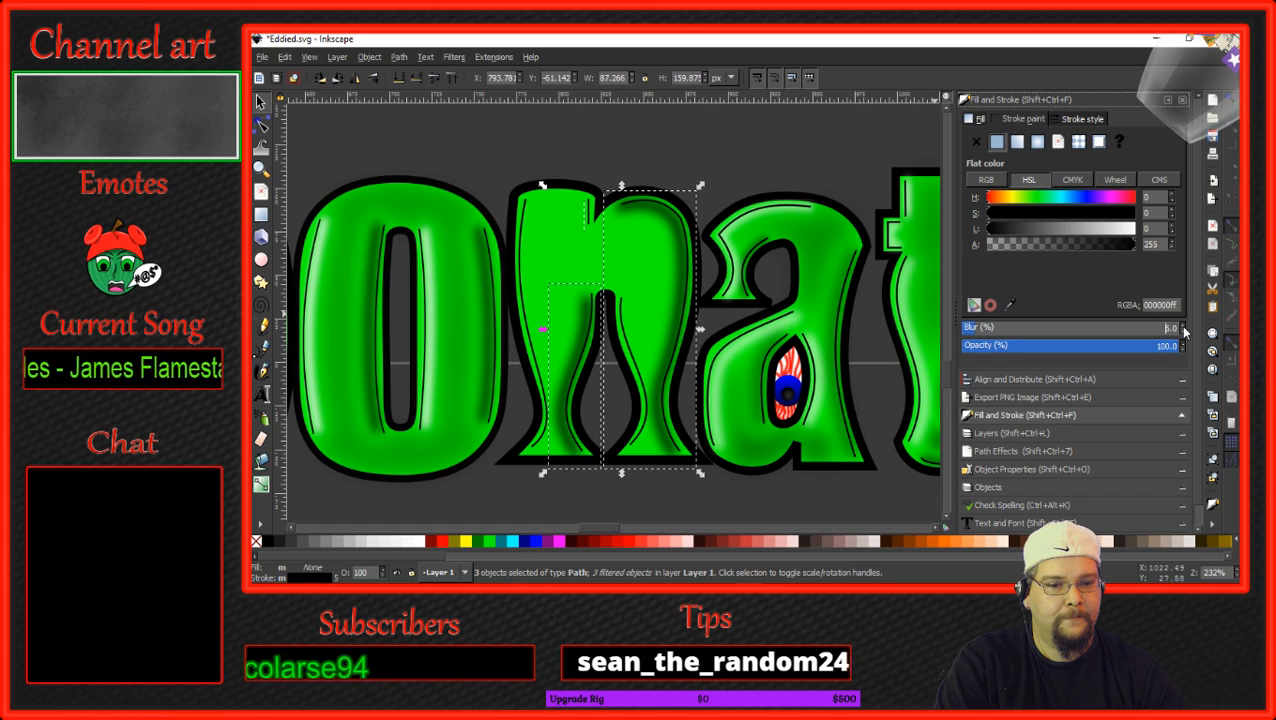
pyautogui.click(1183, 327)
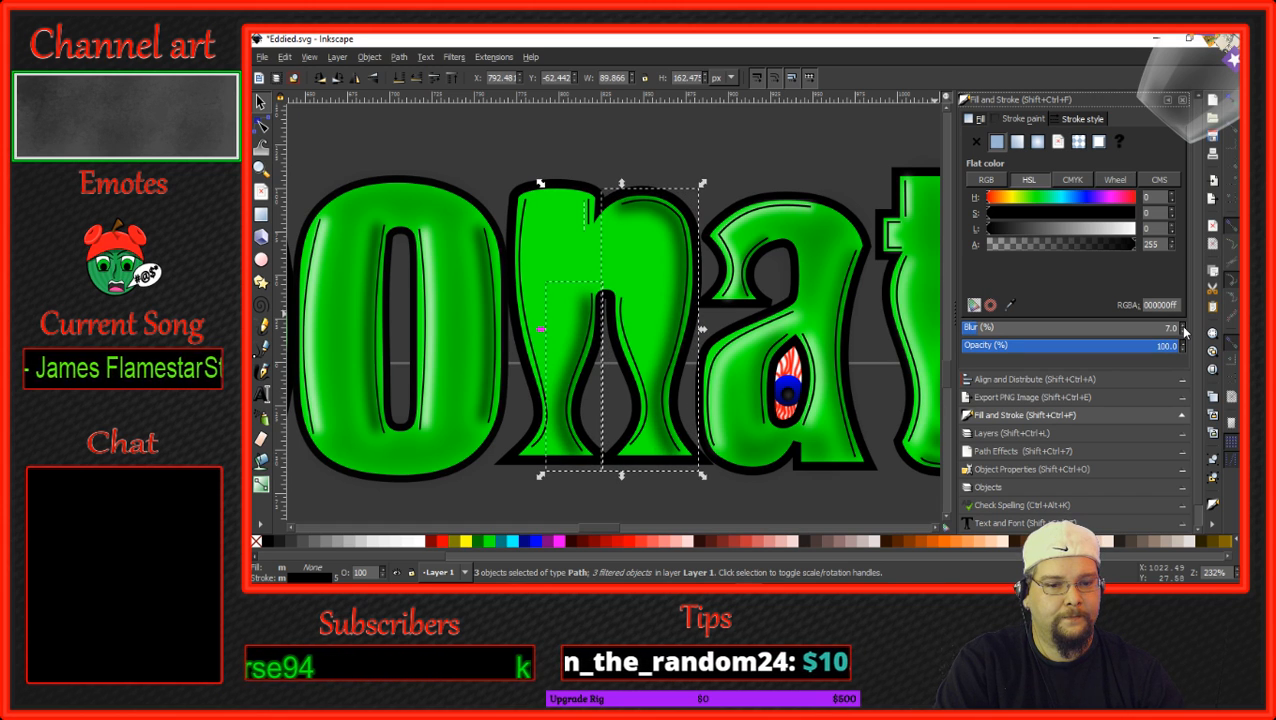
# Set the three n shadows' stroke alpha to about 170 and nudge them slightly right and up.
pyautogui.click(1095, 243)
pyautogui.moveTo(1093, 250); pyautogui.dragTo(1082, 243)
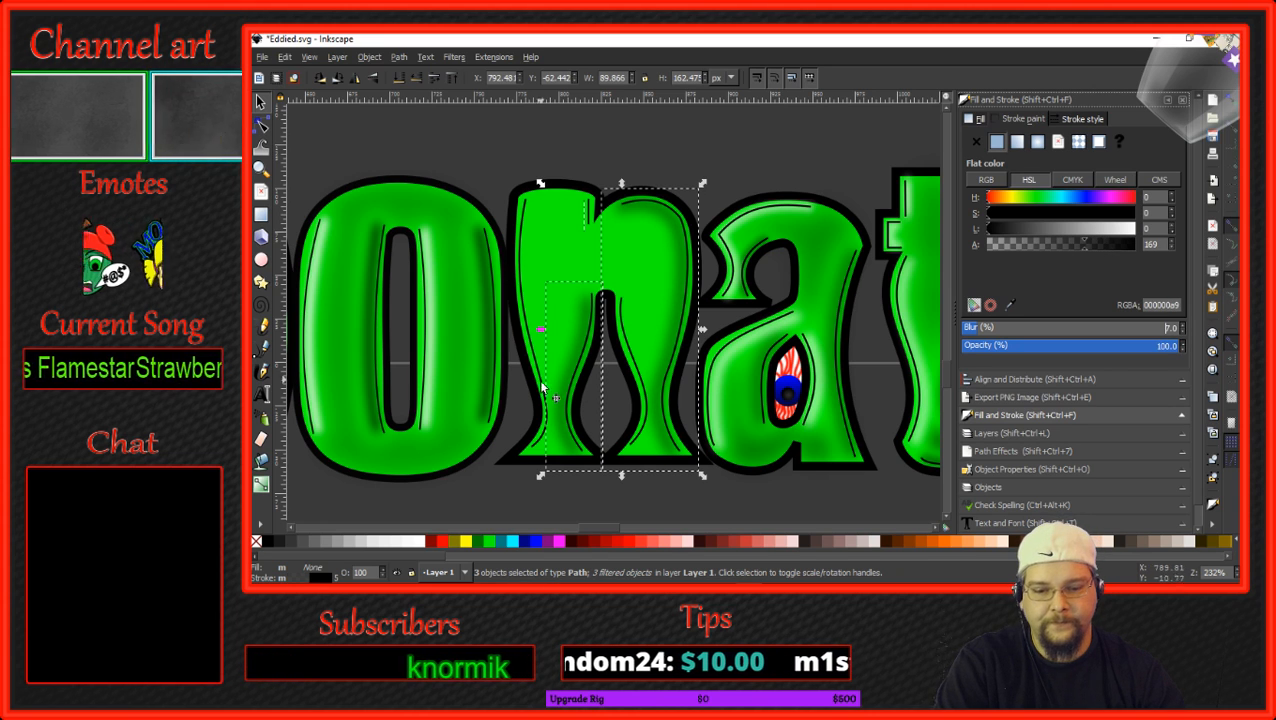
pyautogui.moveTo(556, 400); pyautogui.dragTo(563, 399)
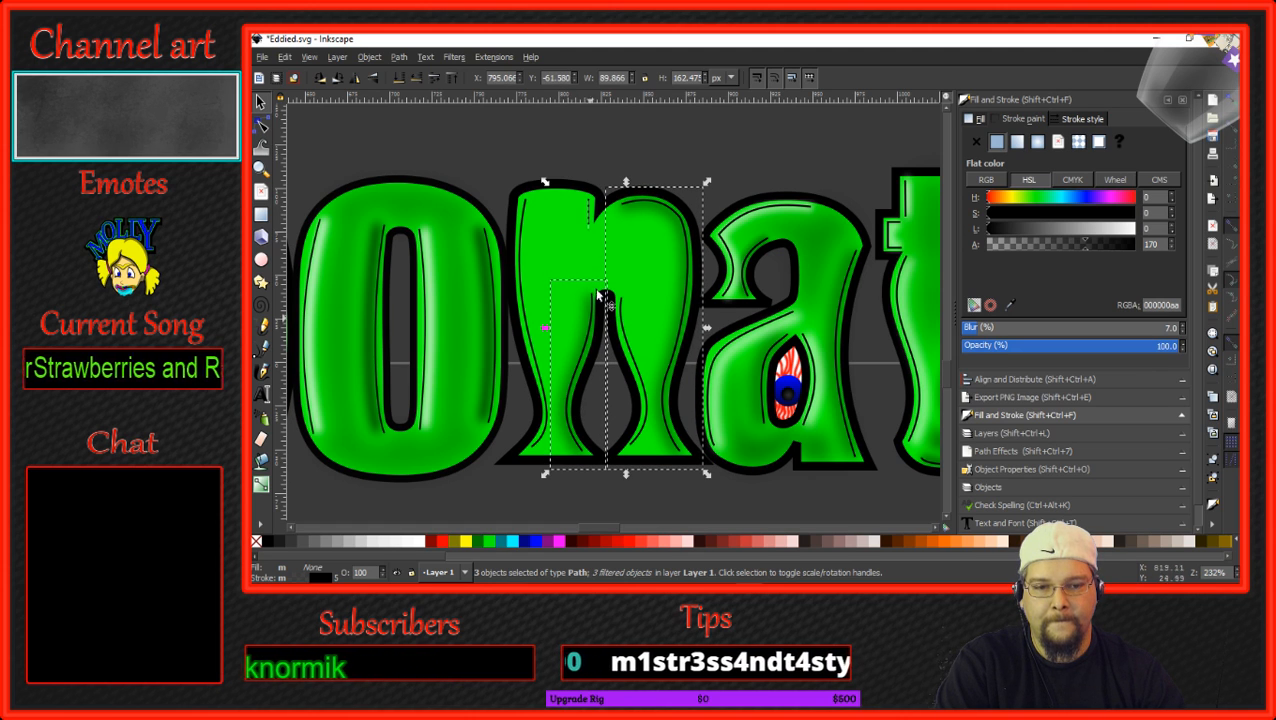
# Duplicate the vanished shadow line at the n's notch and offset the copy slightly left and up.
pyautogui.click(585, 162)
pyautogui.click(585, 200)
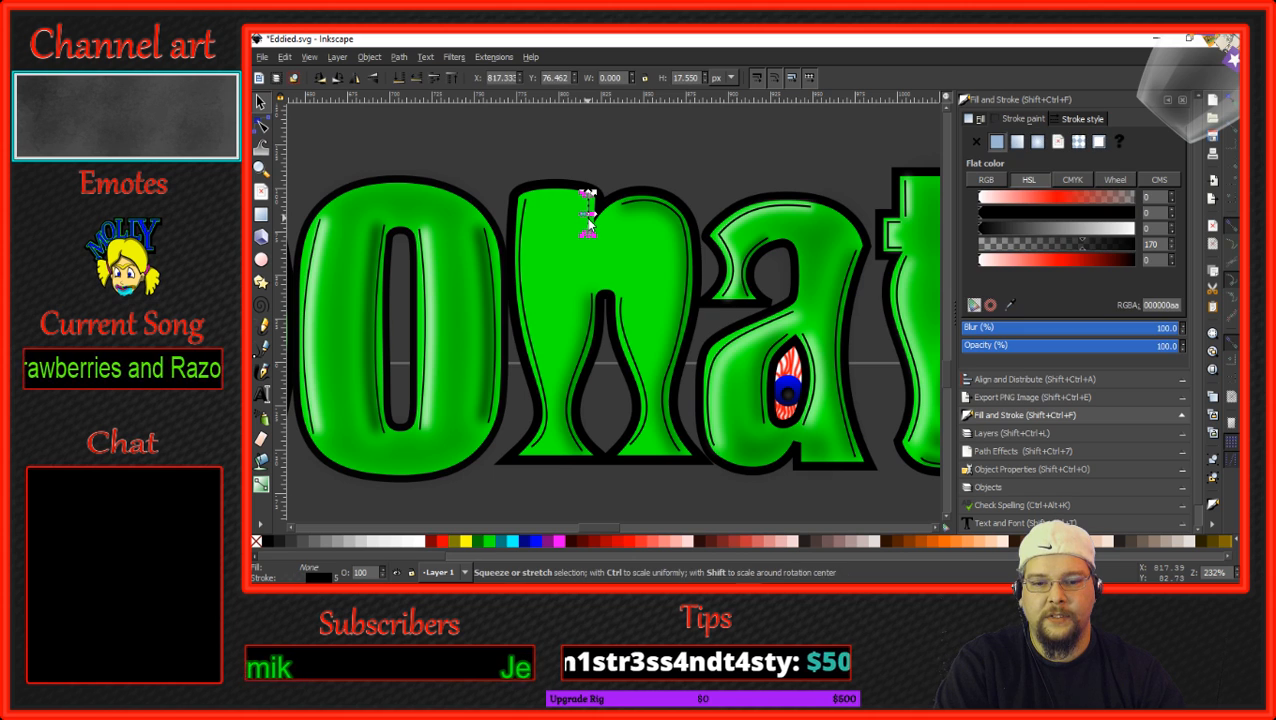
pyautogui.rightClick(587, 216)
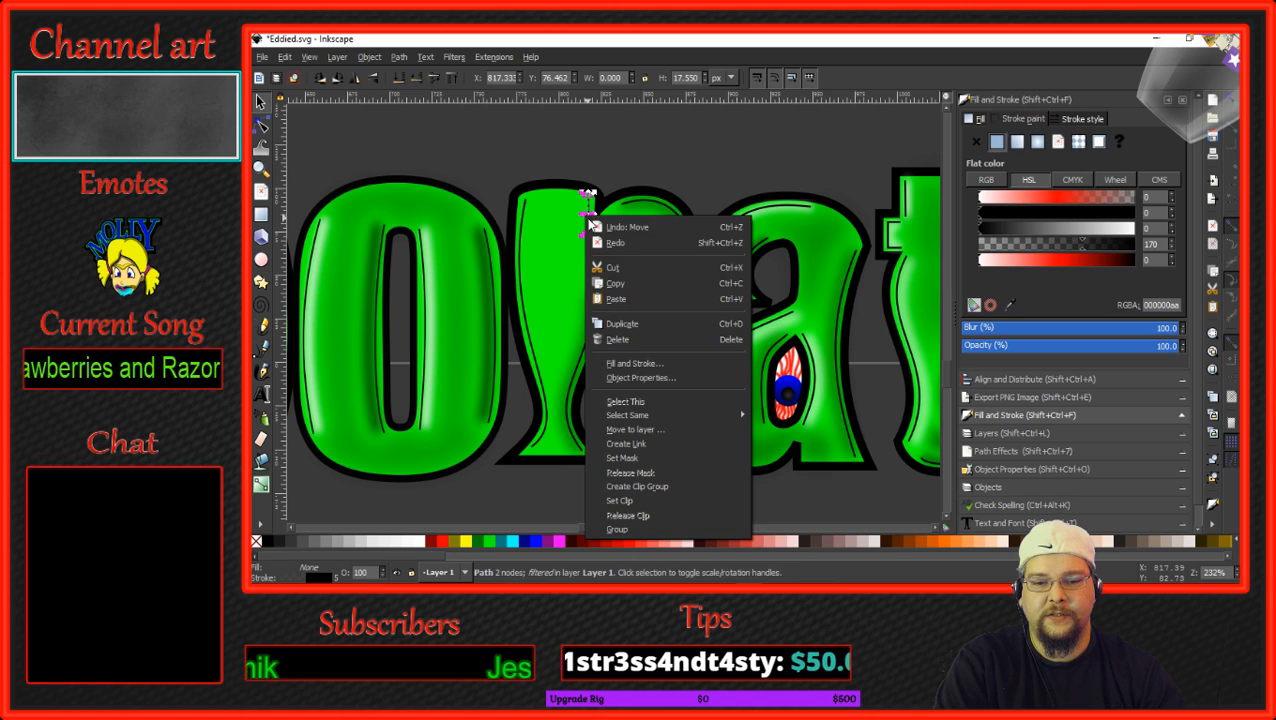
pyautogui.click(624, 323)
pyautogui.keyDown('ctrl'); pyautogui.scroll(5, 586, 220); pyautogui.keyUp('ctrl')
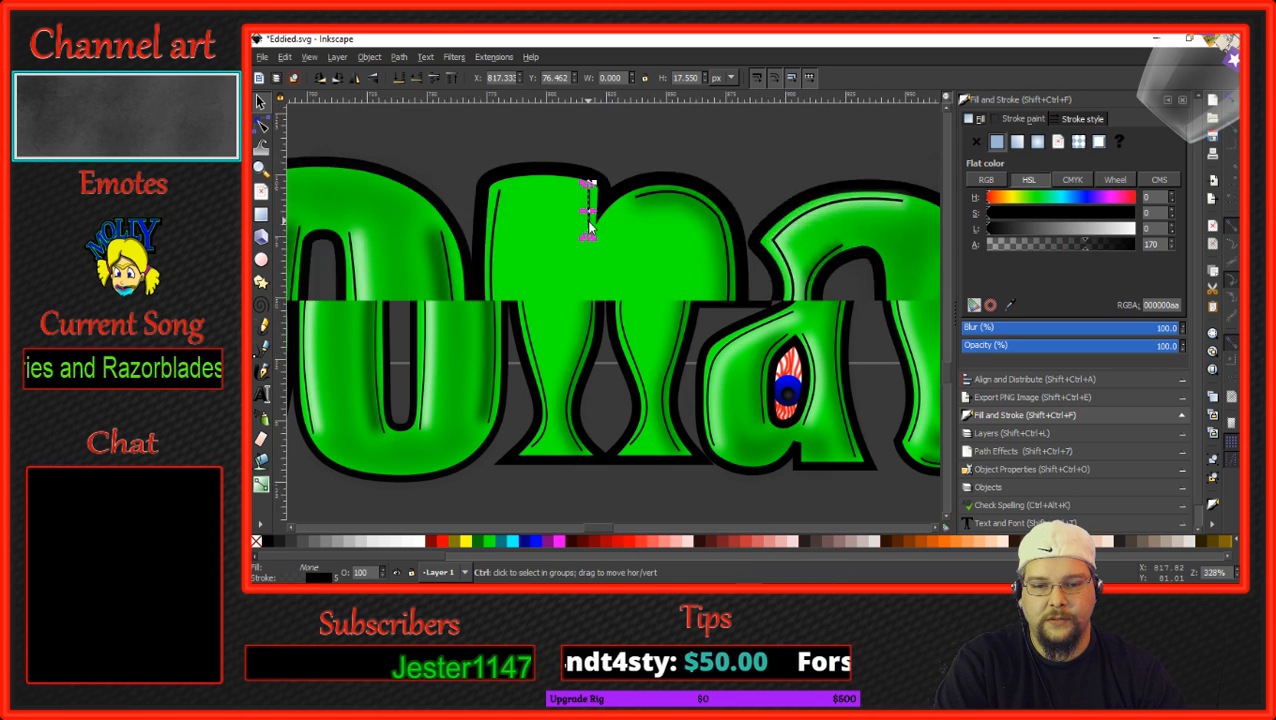
pyautogui.scroll(4, 591, 215)
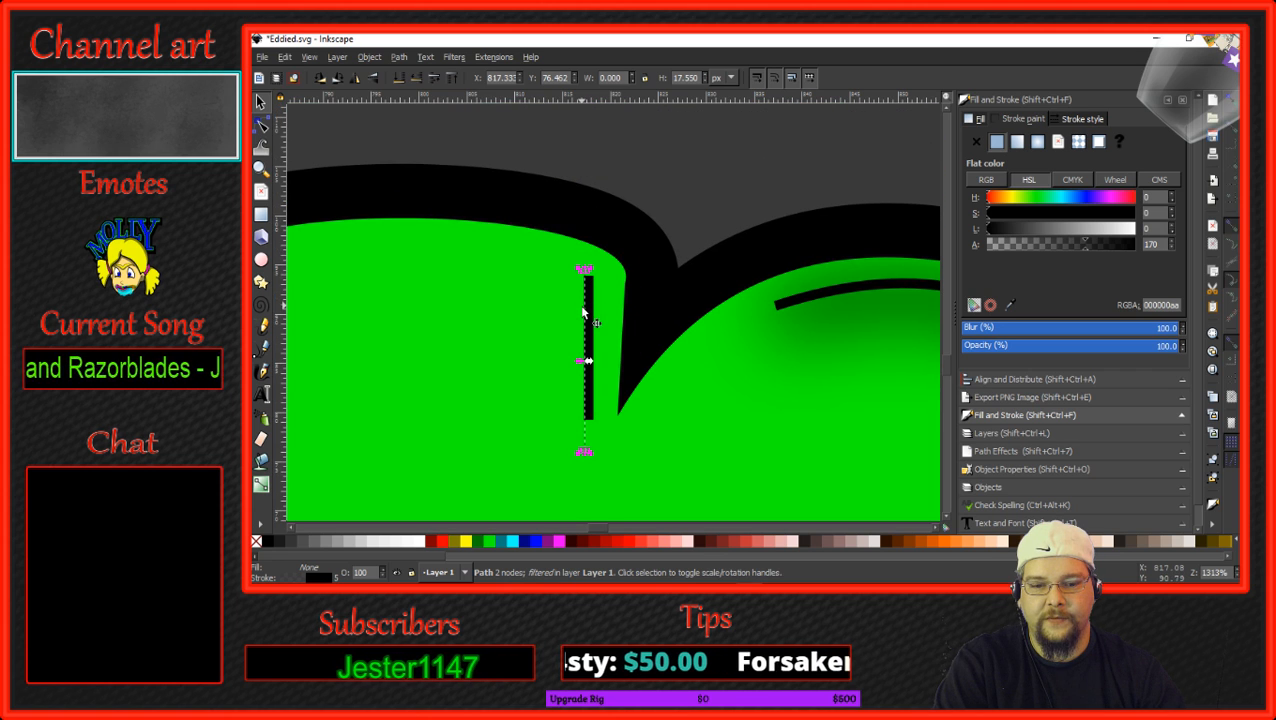
pyautogui.moveTo(584, 310); pyautogui.dragTo(546, 288)
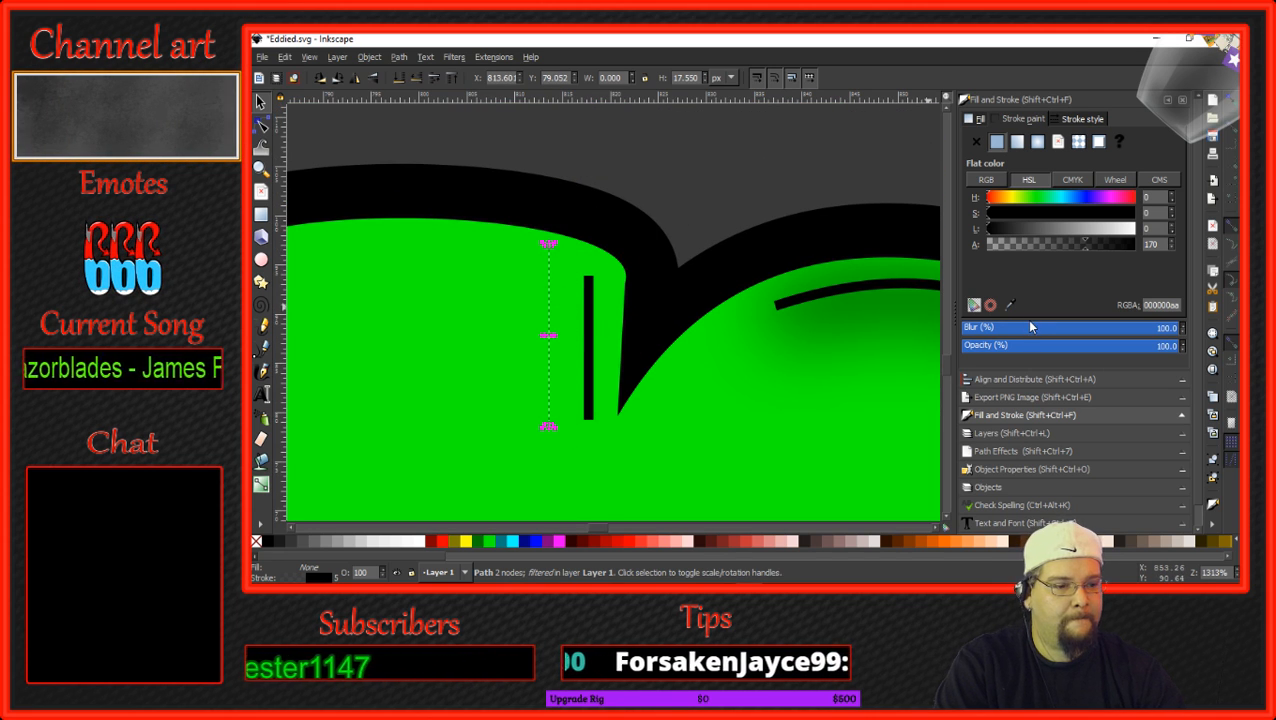
# Remove the blur from the copied notch shadow and set its stroke alpha to 255.
pyautogui.click(978, 330)
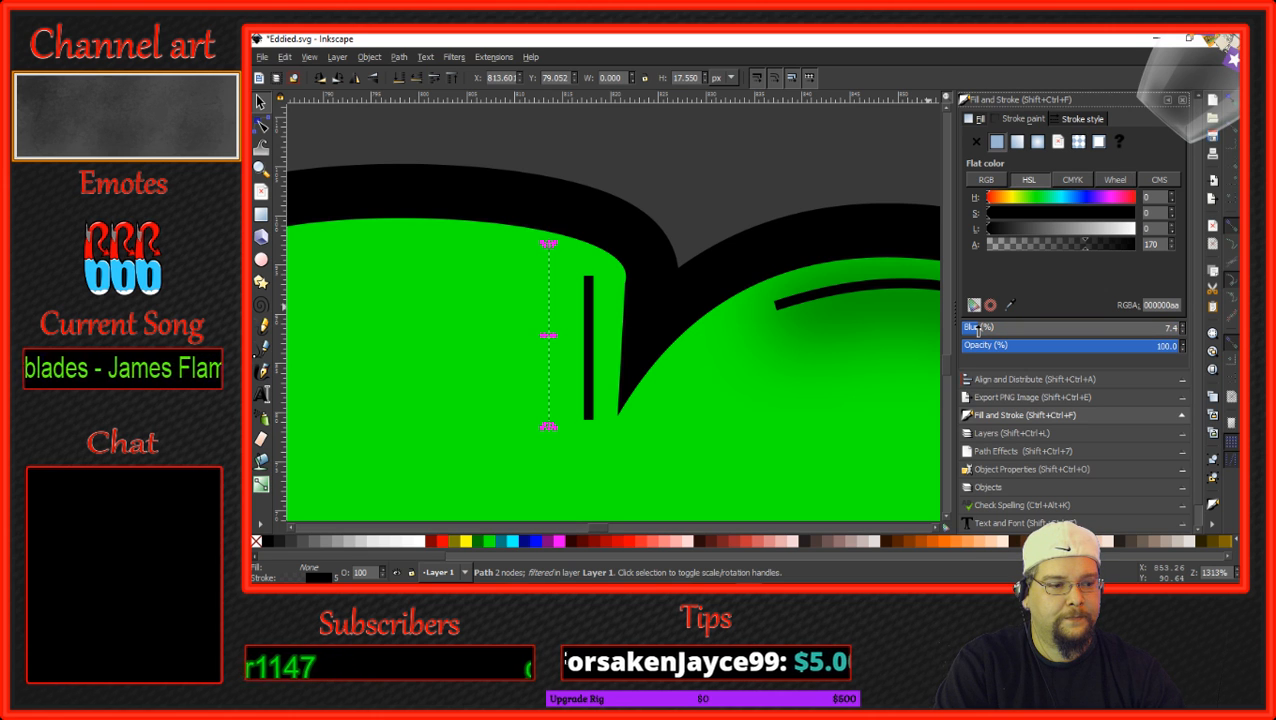
pyautogui.moveTo(978, 330); pyautogui.dragTo(950, 332)
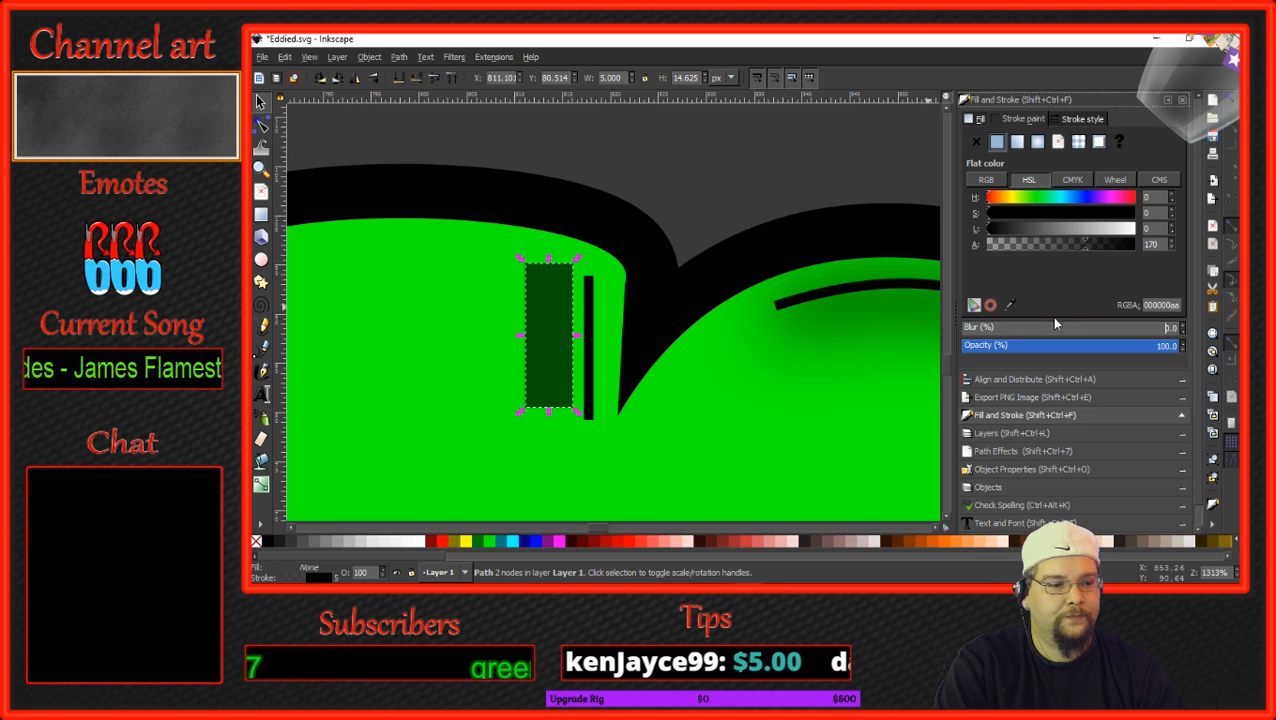
pyautogui.click(1184, 329)
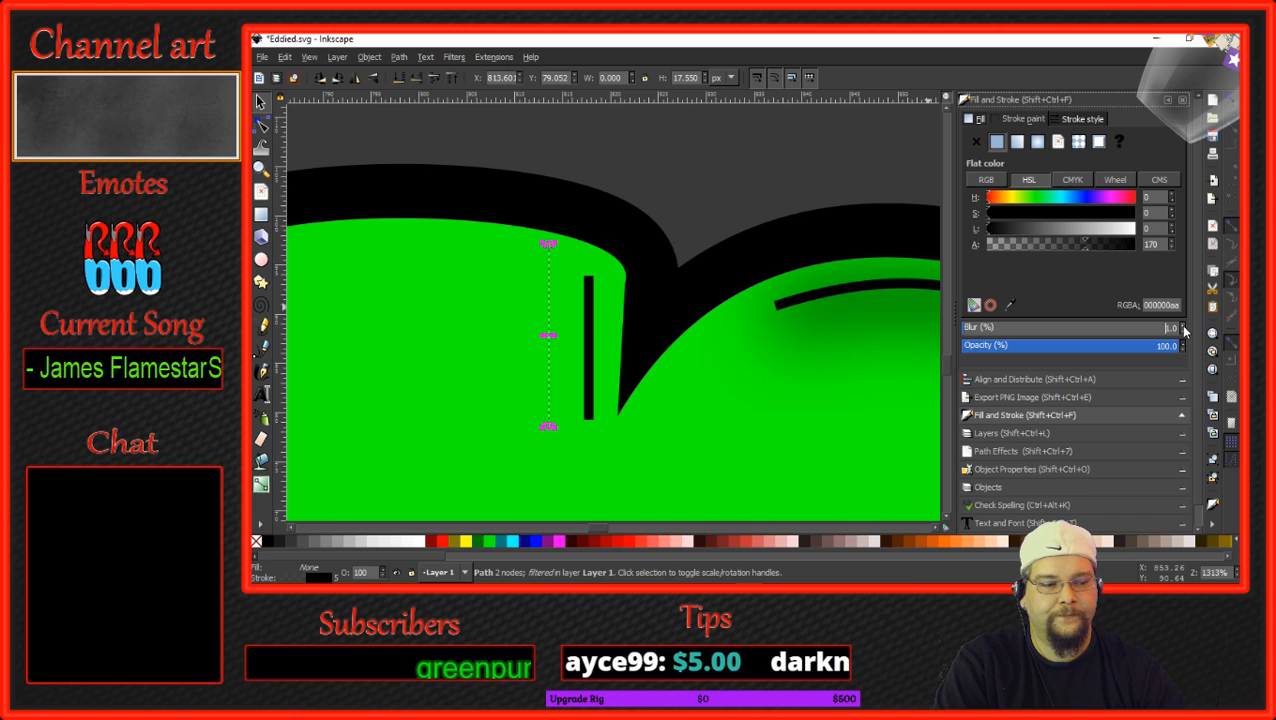
pyautogui.click(1184, 335)
pyautogui.moveTo(1092, 241); pyautogui.dragTo(1161, 249)
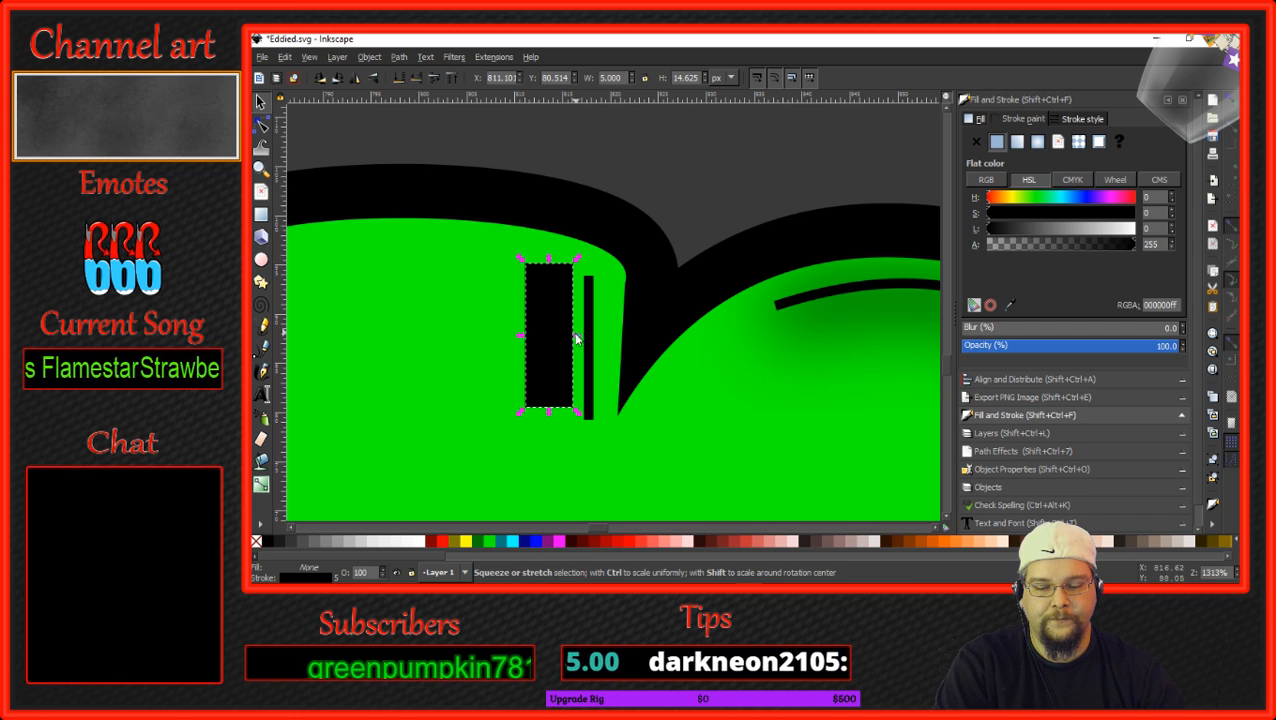
# Move the notch shadow slightly right and down against its black line and set its stroke alpha to 130.
pyautogui.moveTo(578, 339)
pyautogui.mouseDown()
pyautogui.moveTo(561, 336)
pyautogui.moveTo(589, 357)
pyautogui.mouseUp()
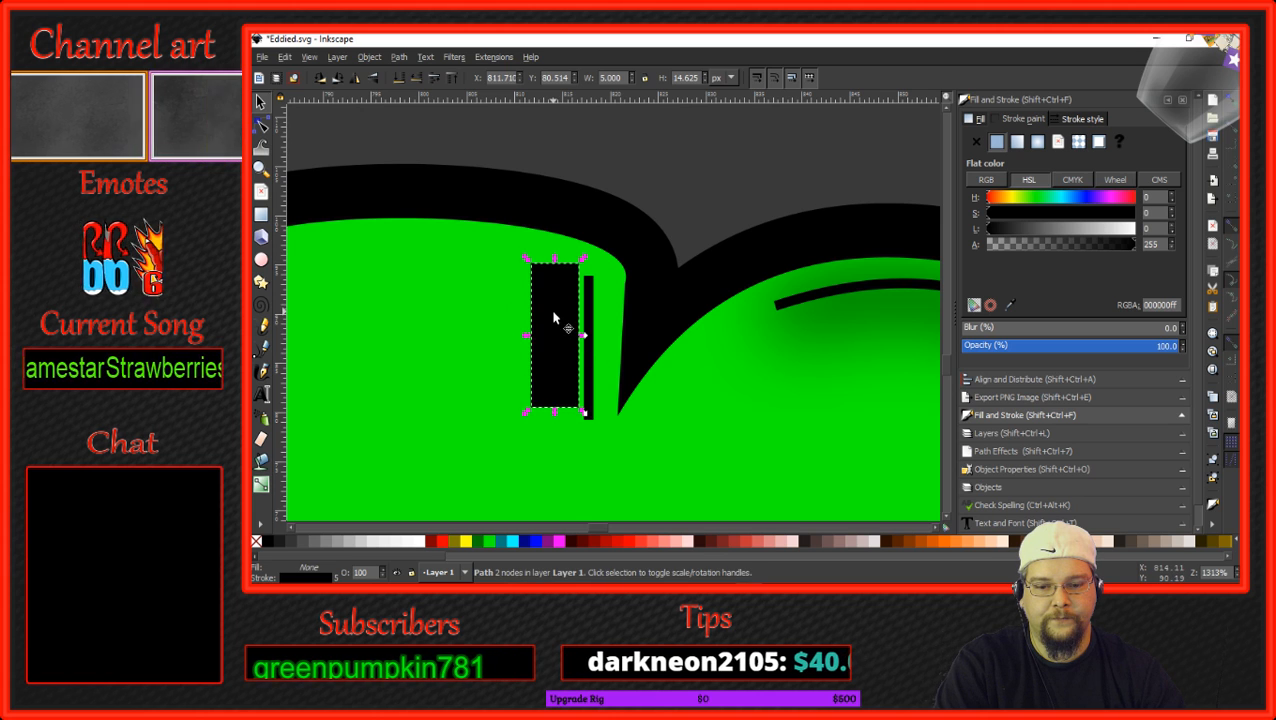
pyautogui.moveTo(554, 316); pyautogui.dragTo(564, 335)
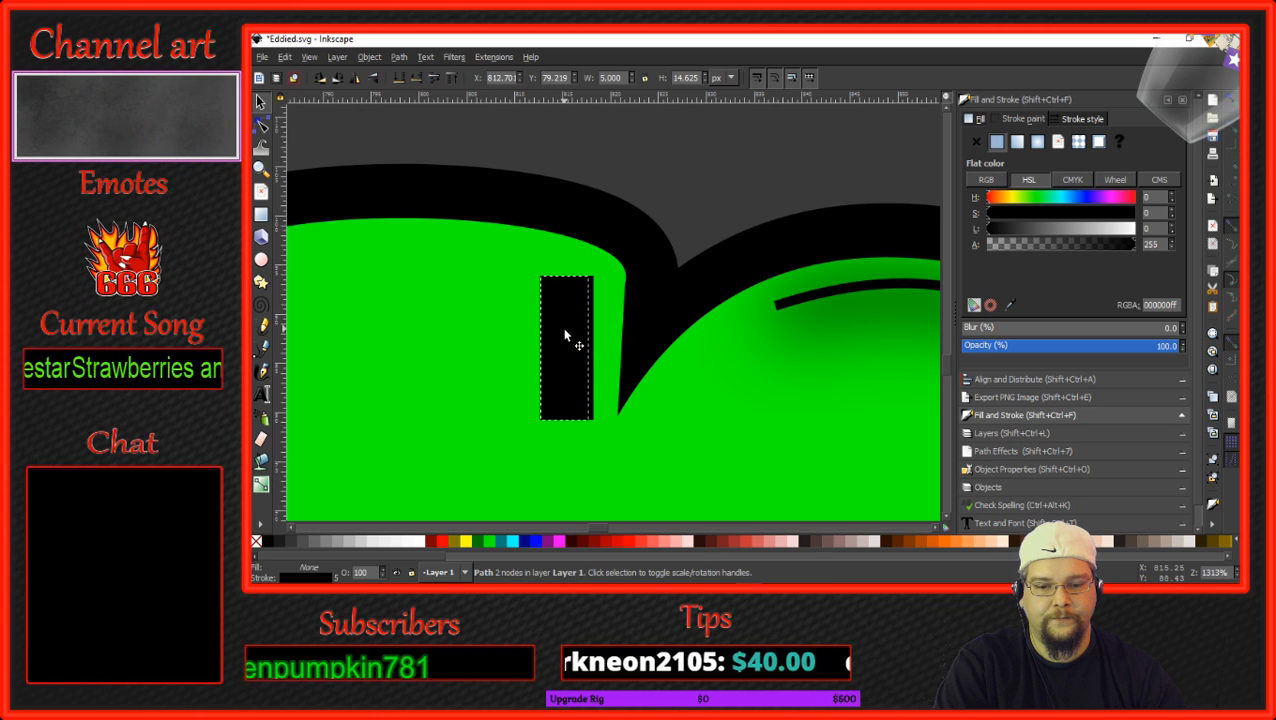
pyautogui.click(1073, 244)
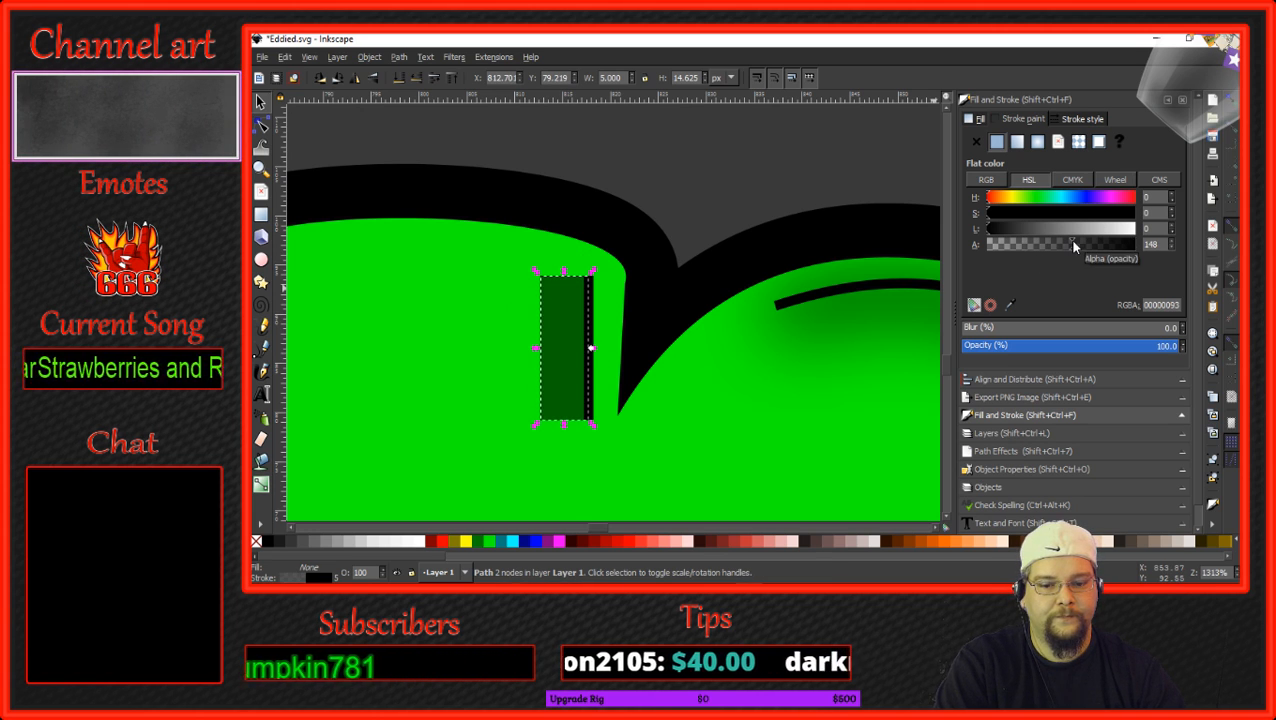
pyautogui.click(1063, 244)
# Try a 2% blur on the n's notch shadow.
pyautogui.scroll(-4, 738, 325)
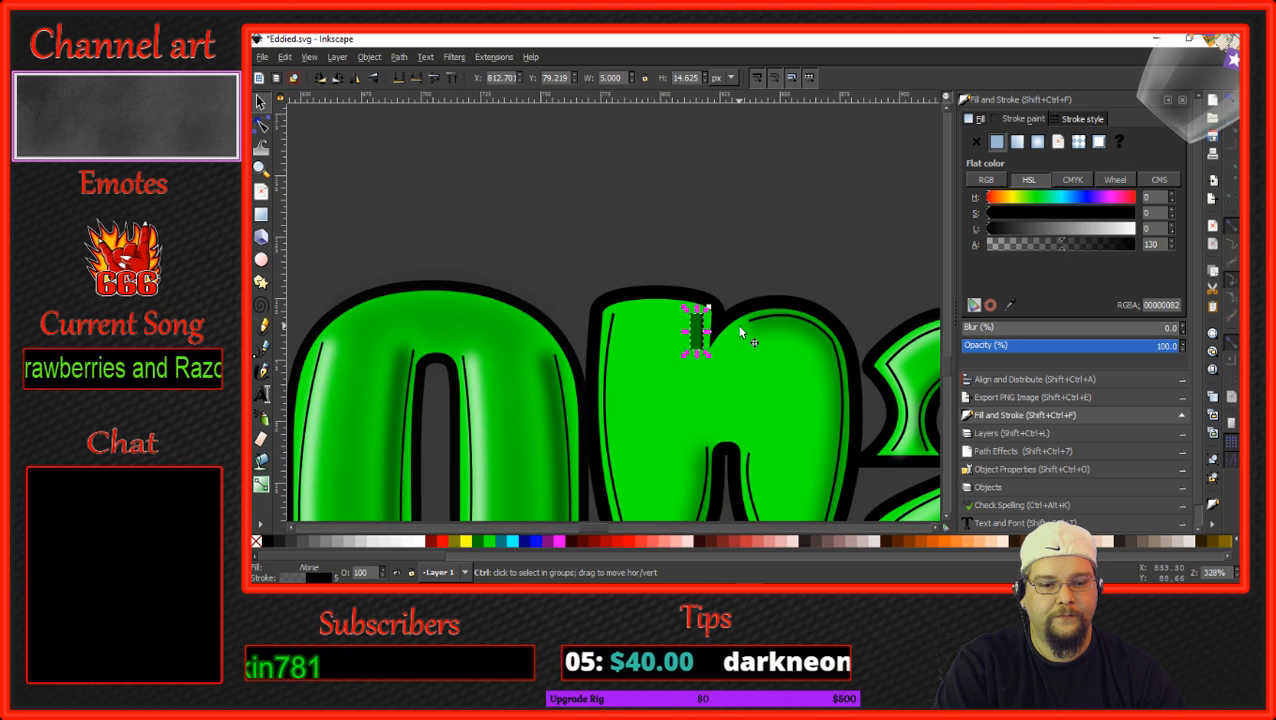
pyautogui.scroll(6, 690, 338)
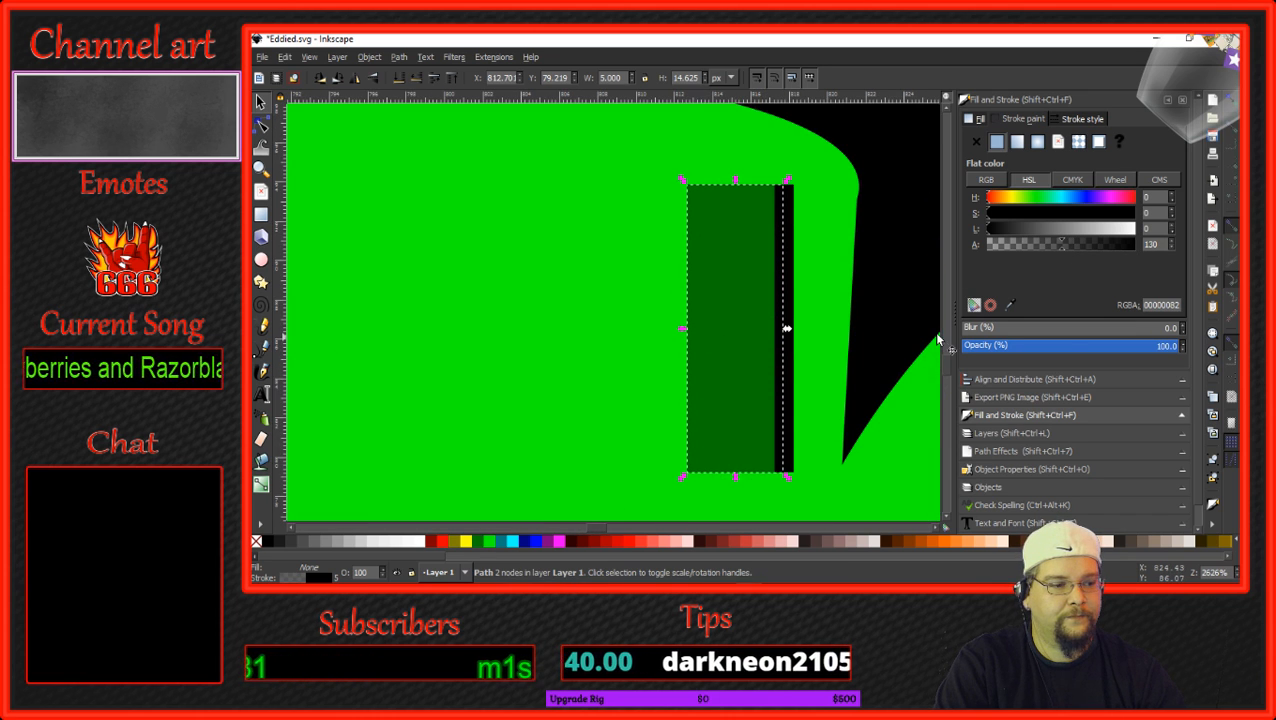
pyautogui.click(1187, 327)
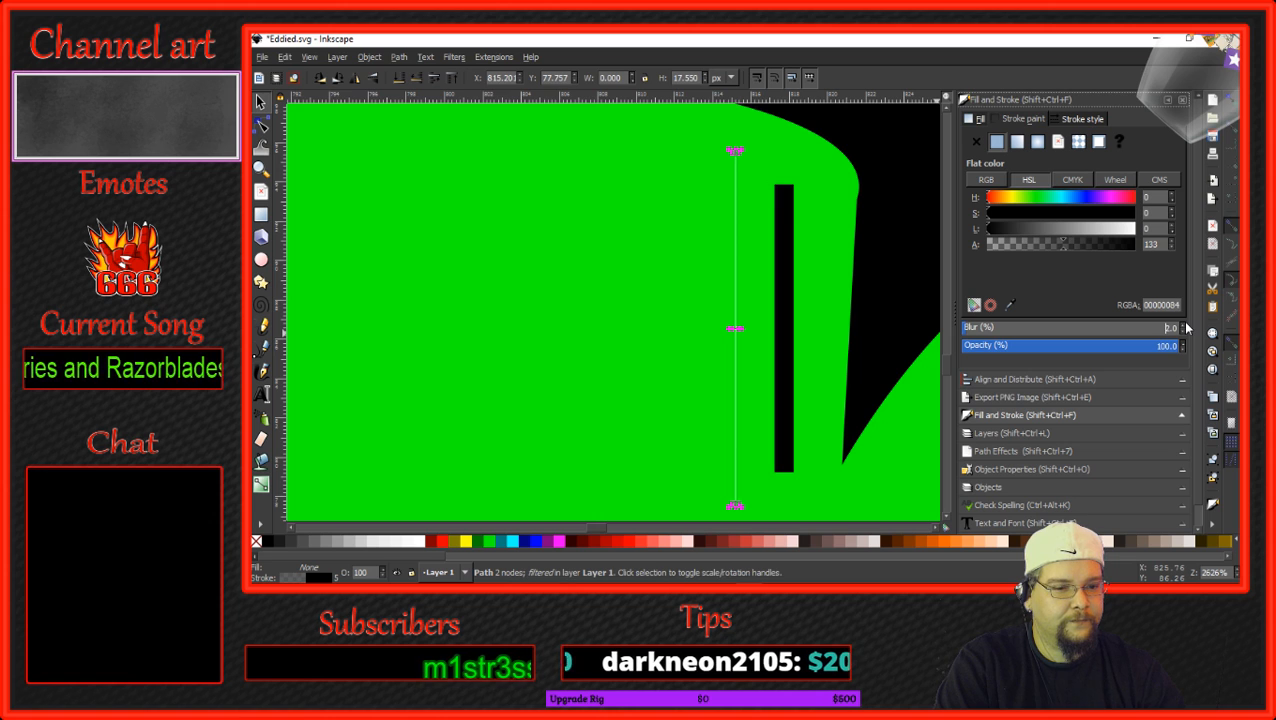
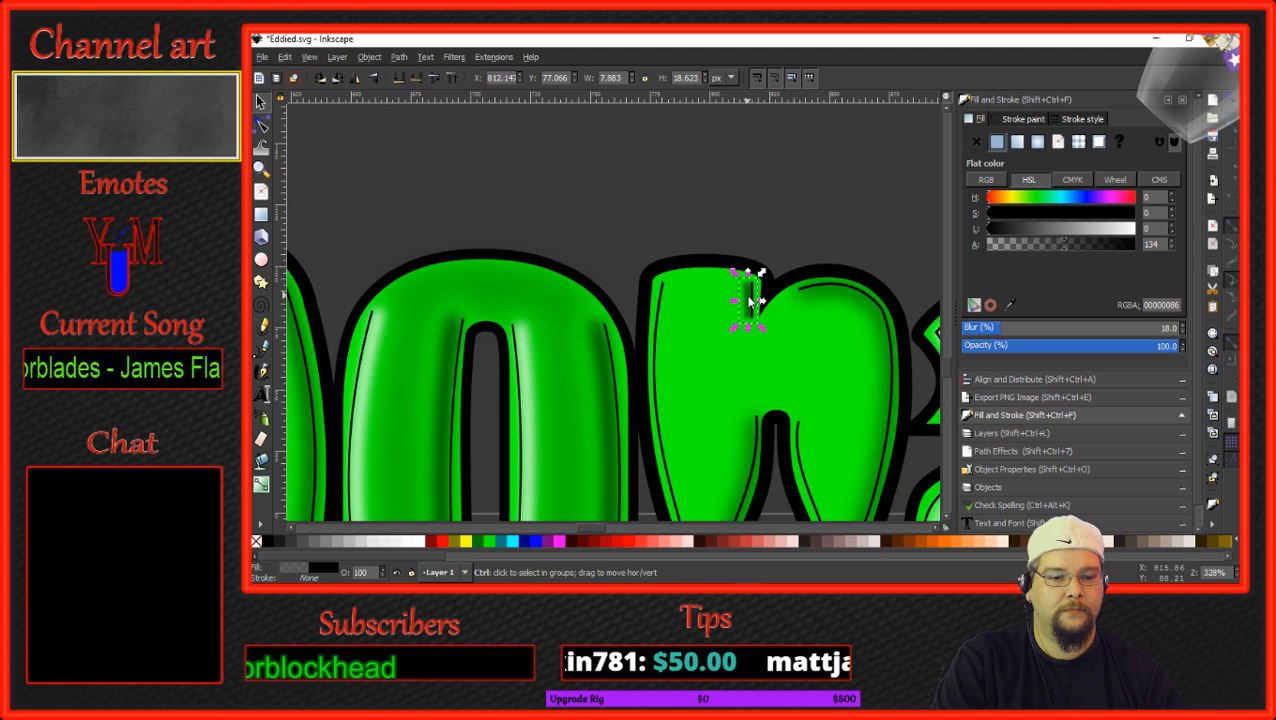
# Reduce the opacity of the blurred shadow at the n's notch to 50.5%.
pyautogui.scroll(-1, 750, 301)
pyautogui.click(774, 243)
pyautogui.scroll(-1, 761, 293)
pyautogui.scroll(1, 755, 302)
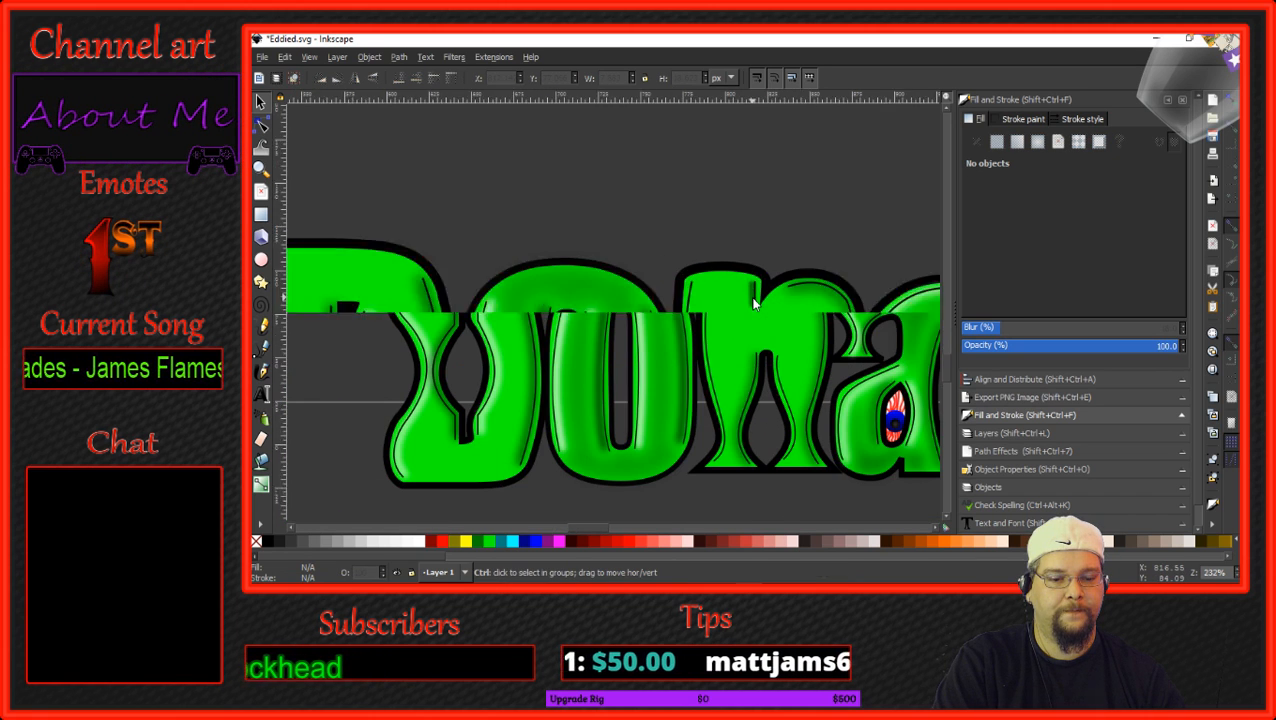
pyautogui.scroll(5, 755, 303)
pyautogui.click(741, 280)
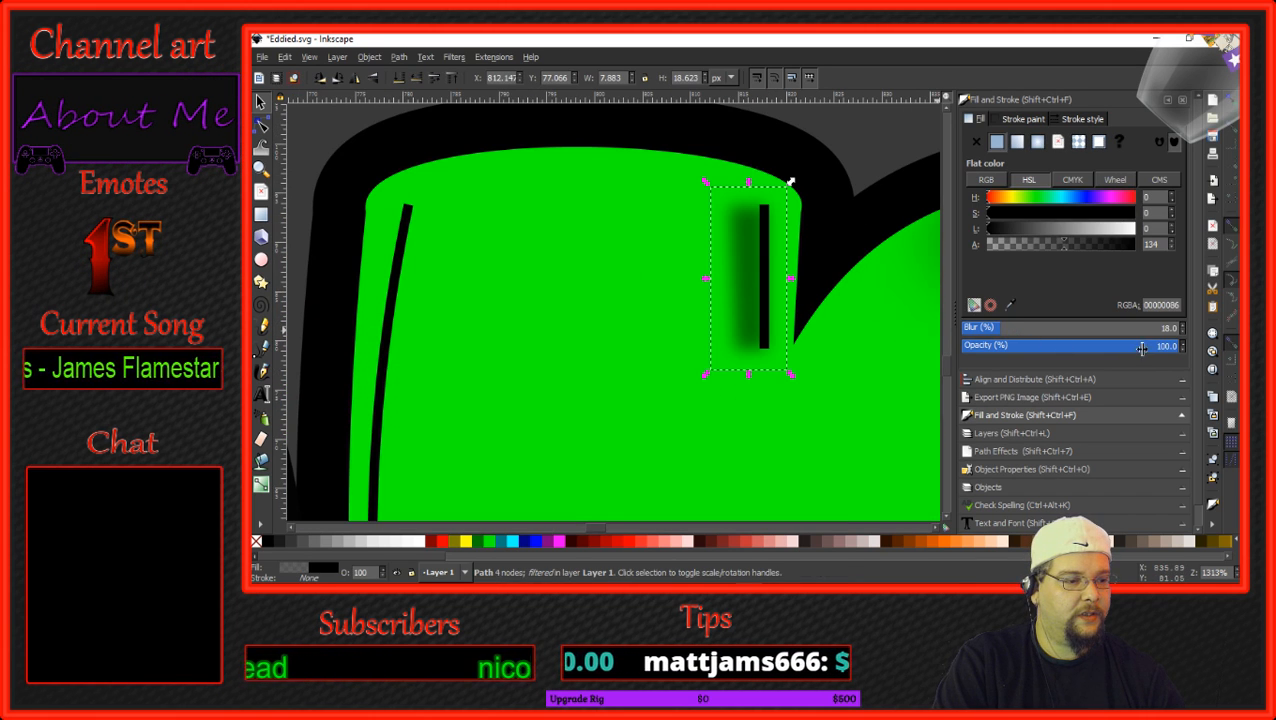
pyautogui.moveTo(1144, 349); pyautogui.dragTo(1066, 346)
pyautogui.scroll(-4, 771, 248)
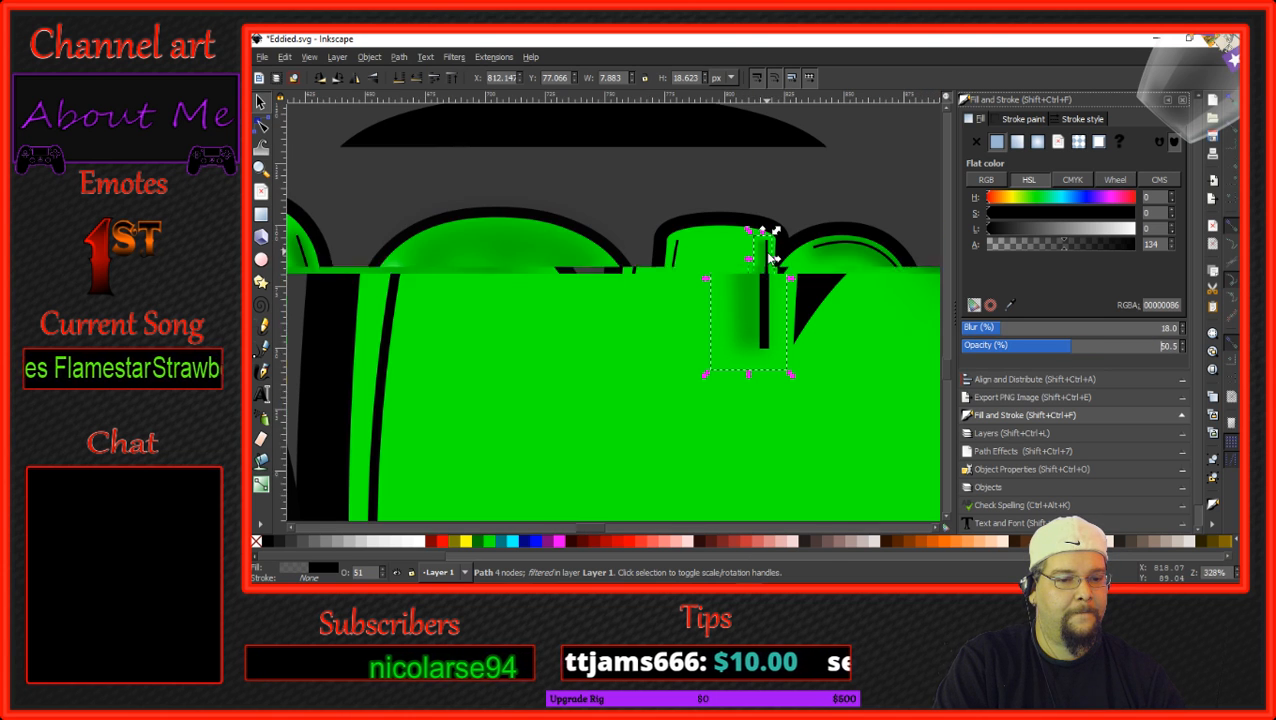
pyautogui.click(802, 215)
pyautogui.scroll(-3, 802, 216)
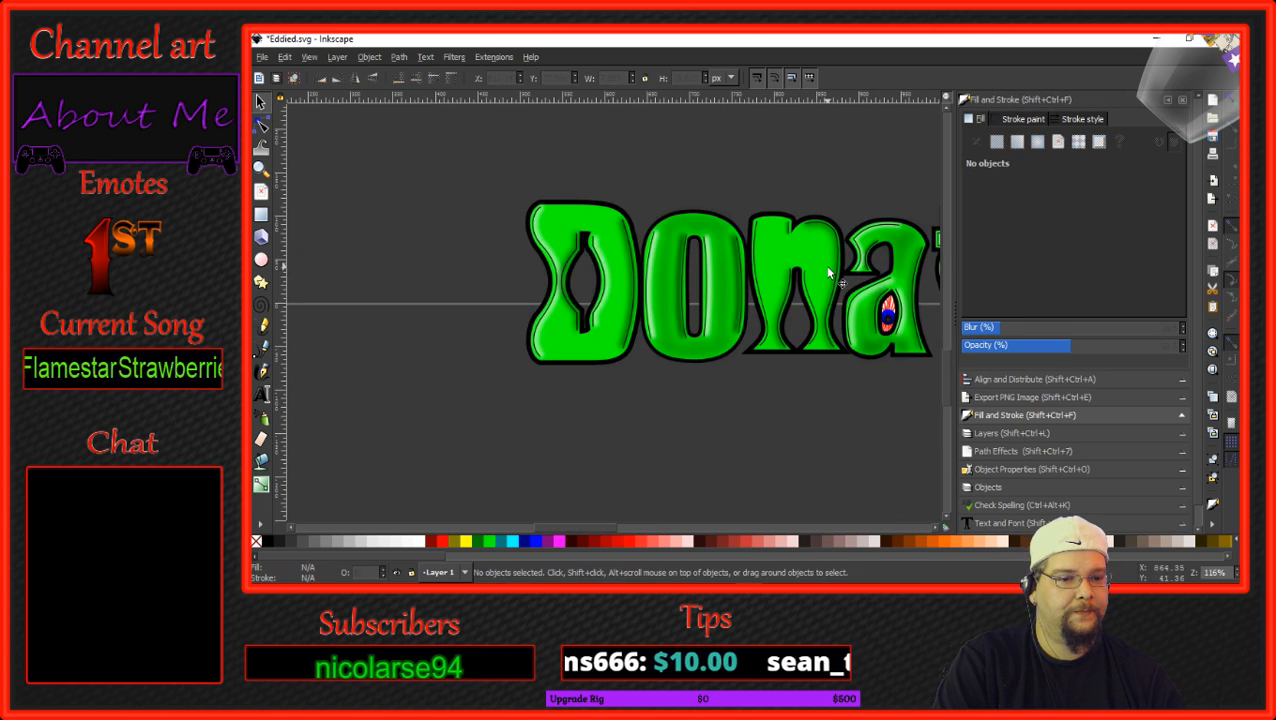
# Duplicate the n's left outer line and the right leg's inner line, and offset the copies slightly right and up.
pyautogui.scroll(1, 740, 268)
pyautogui.scroll(1, 672, 249)
pyautogui.scroll(1, 672, 249)
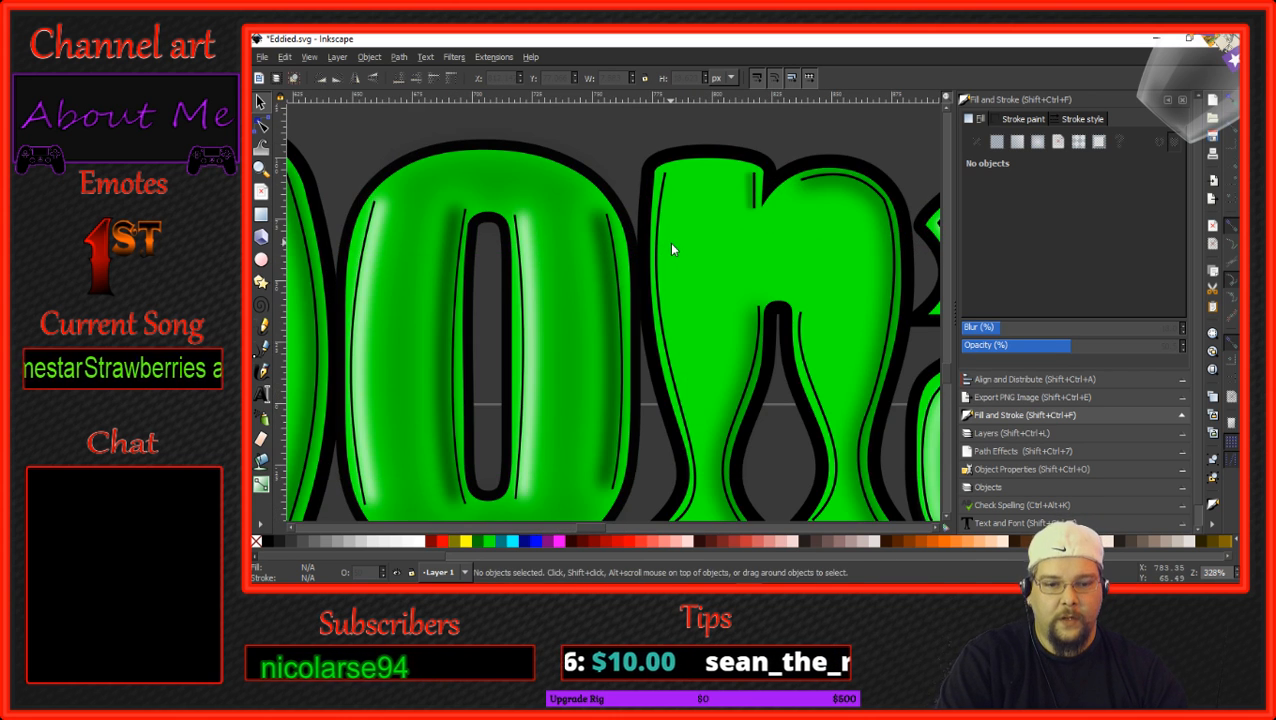
pyautogui.scroll(-1, 668, 287)
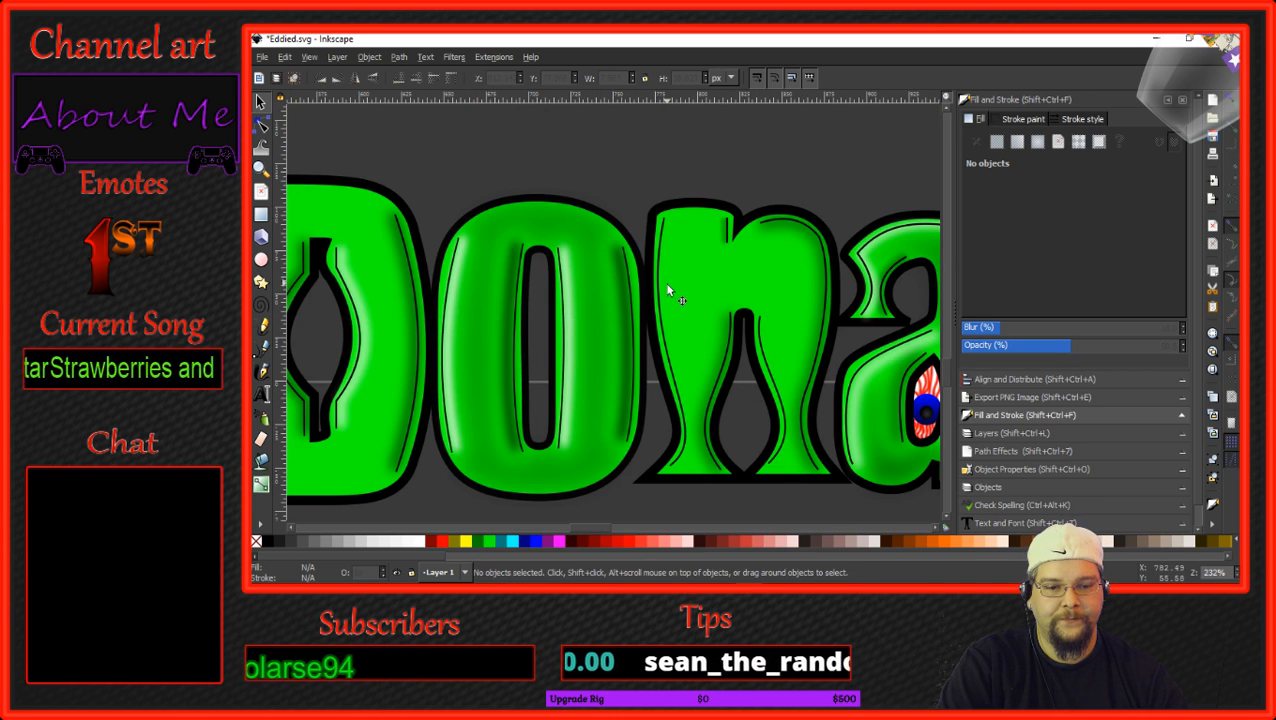
pyautogui.click(662, 298)
pyautogui.keyDown('shift'); pyautogui.click(782, 346); pyautogui.keyUp('shift')
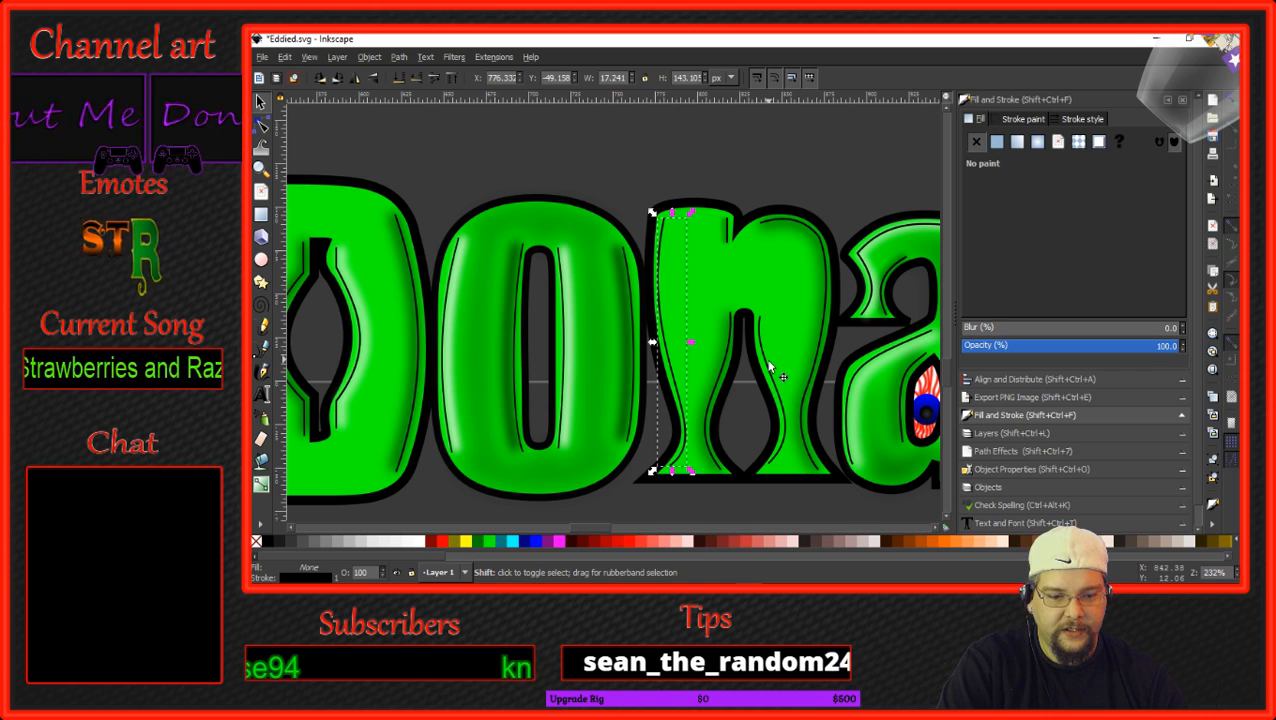
pyautogui.rightClick(770, 372)
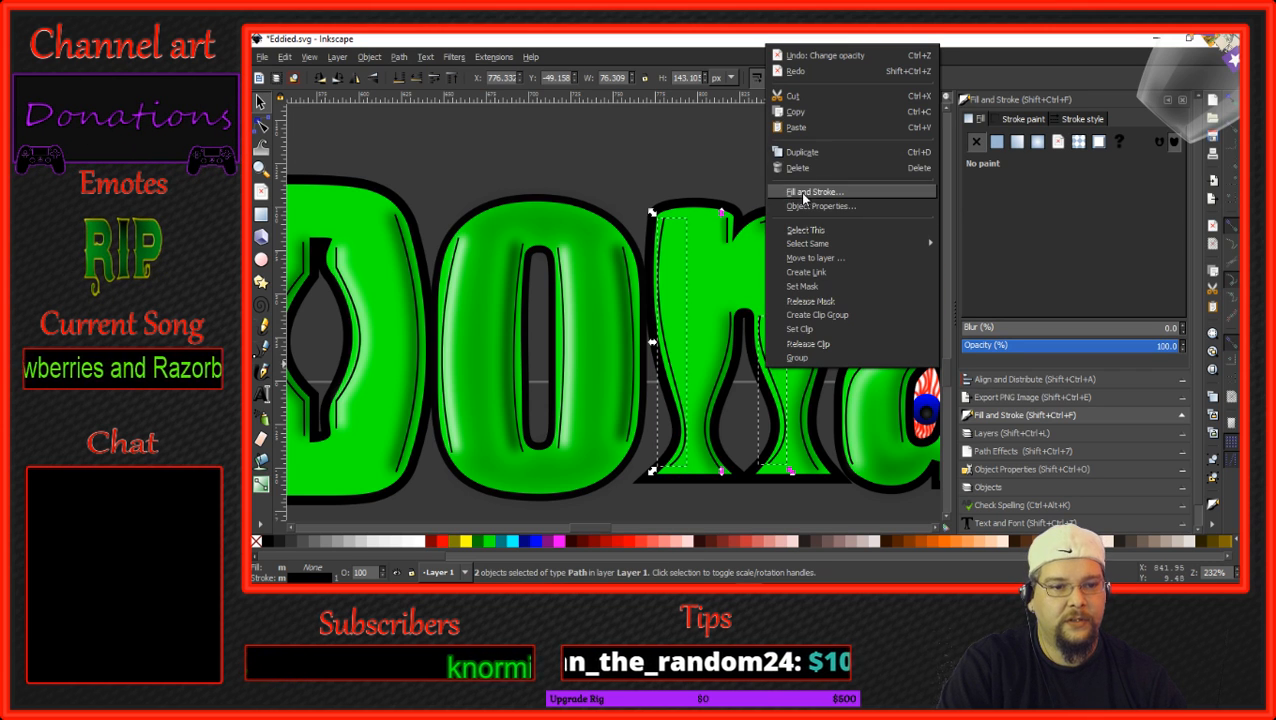
pyautogui.click(795, 152)
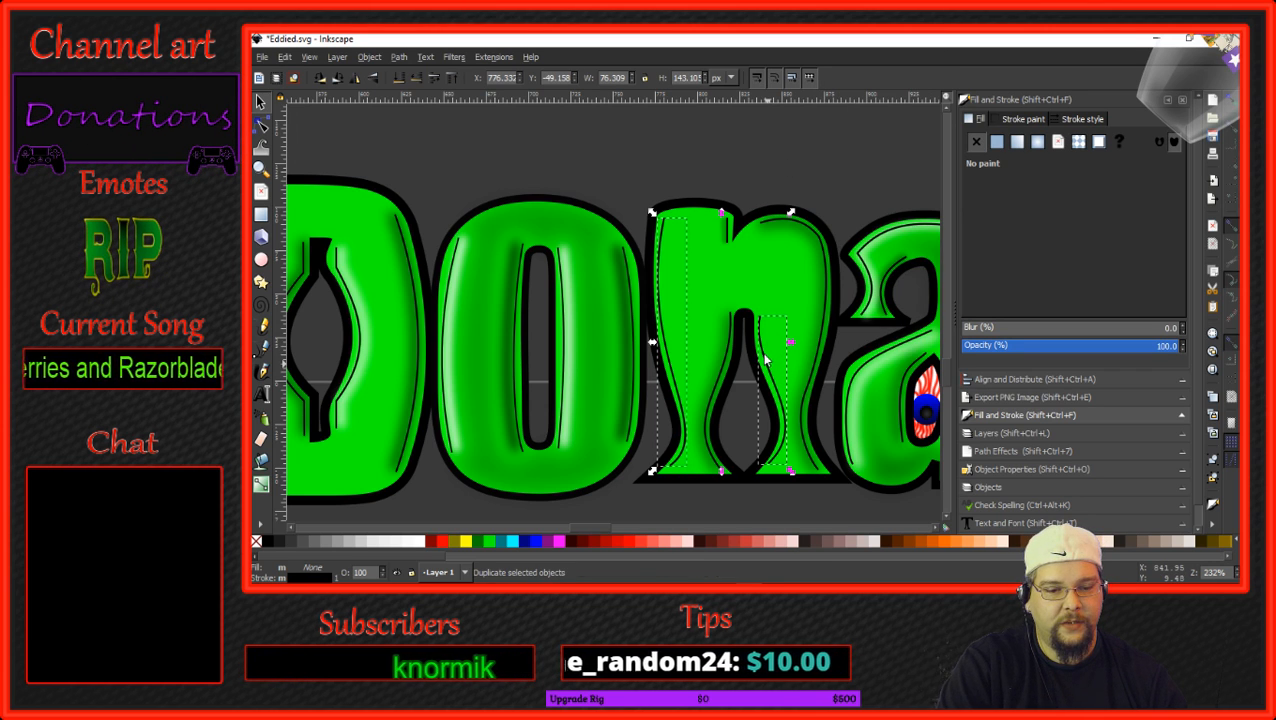
pyautogui.moveTo(766, 359); pyautogui.dragTo(778, 355)
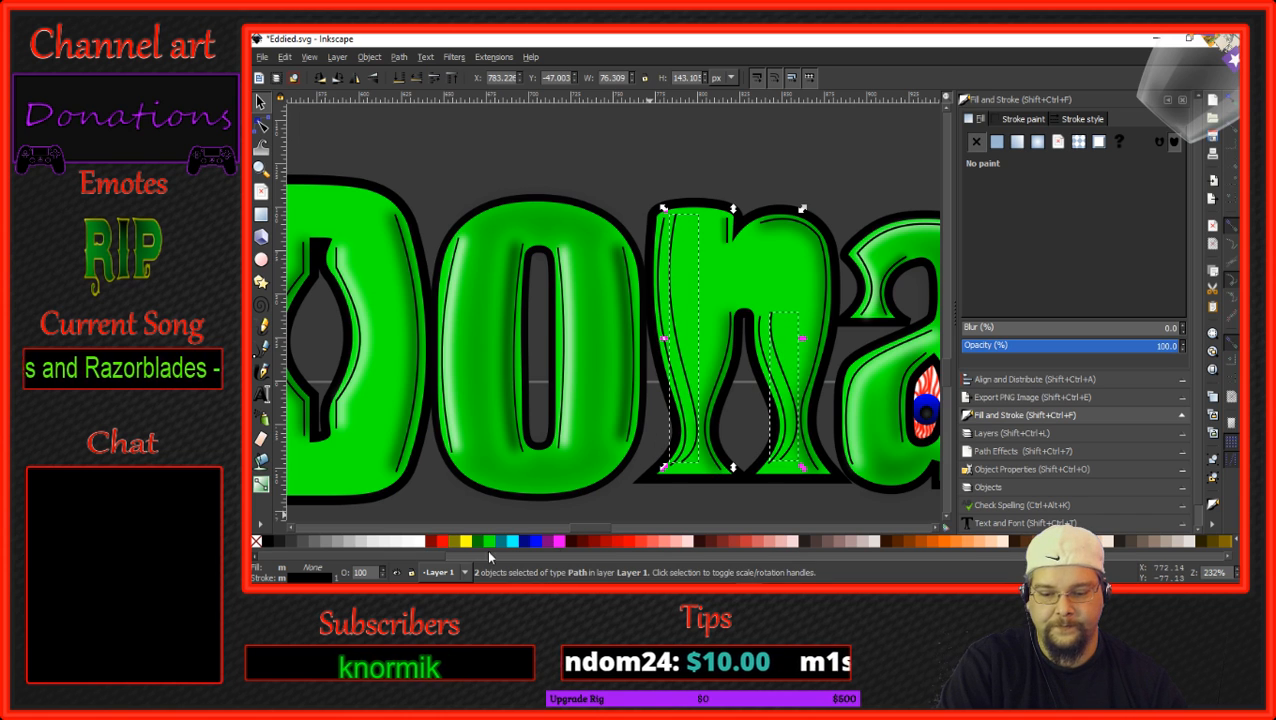
# Give the two copied lines on the n's legs a white stroke 5 px wide.
pyautogui.keyDown('shift'); pyautogui.click(415, 541); pyautogui.keyUp('shift')
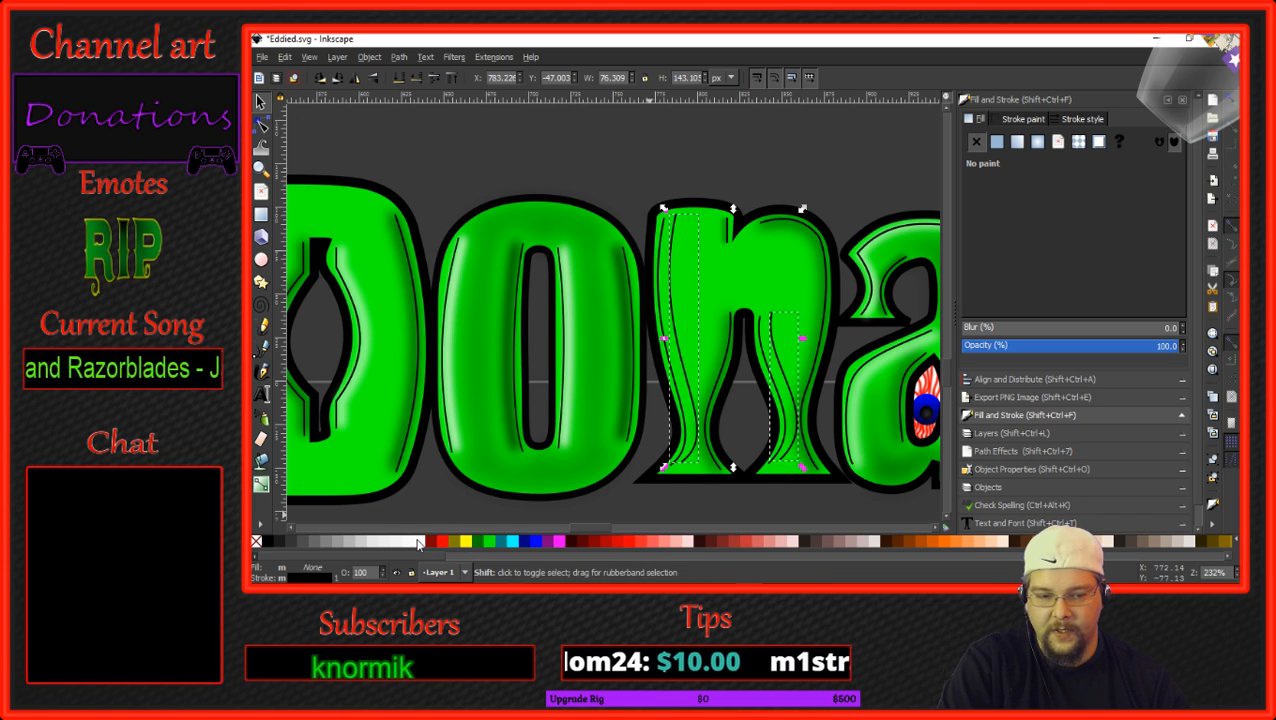
pyautogui.click(1080, 119)
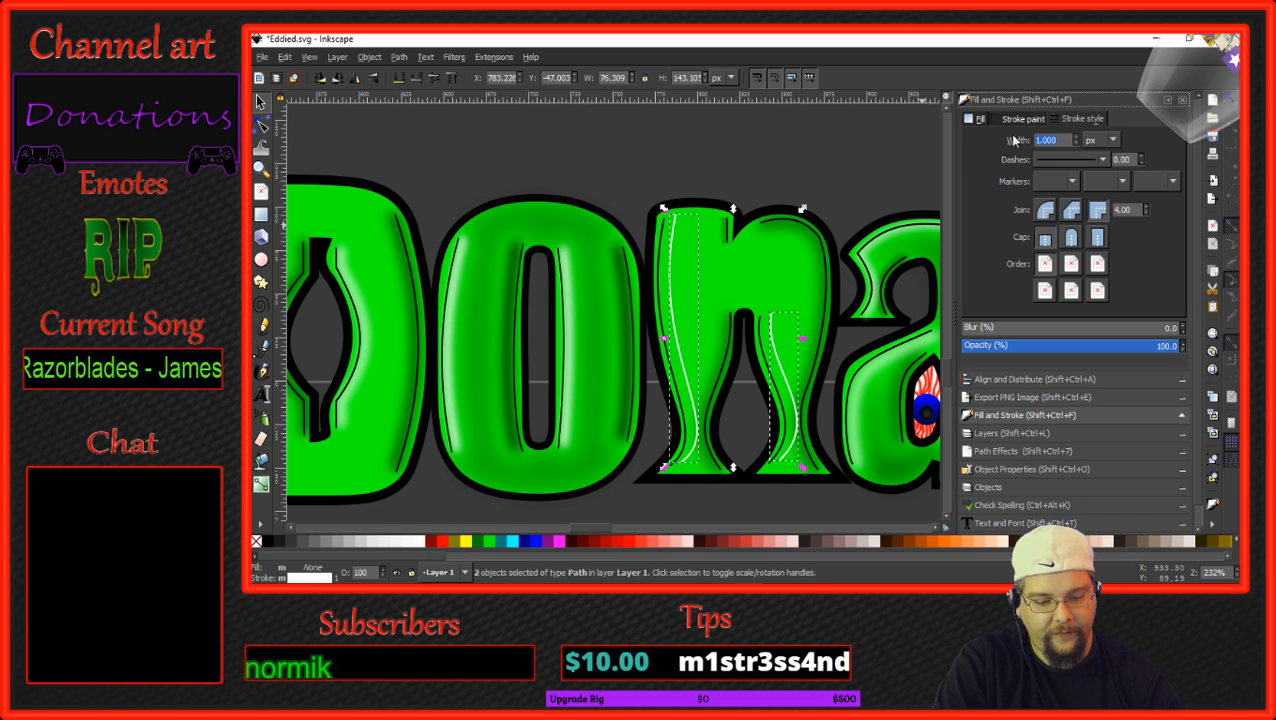
pyautogui.write('5')
pyautogui.press('Return')
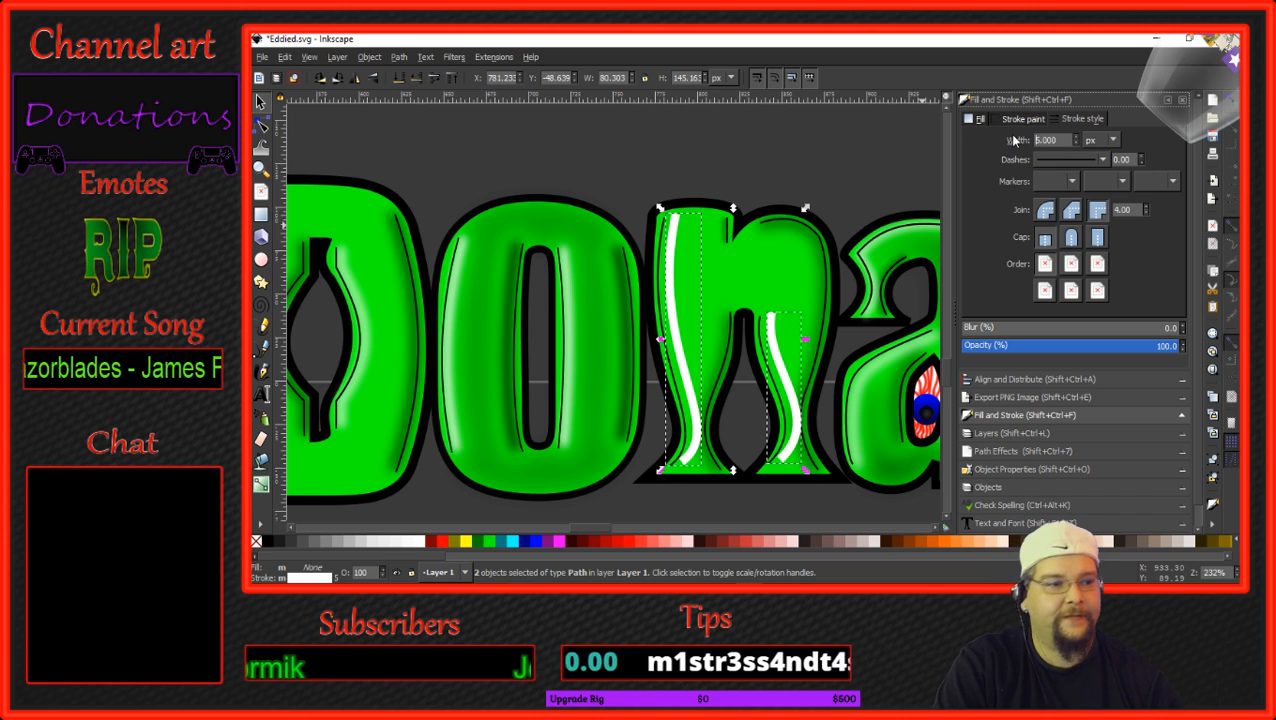
# Blur the n's two white highlight strokes by 4% and move them slightly left and down along the black lines.
pyautogui.click(1183, 326)
pyautogui.click(1183, 327)
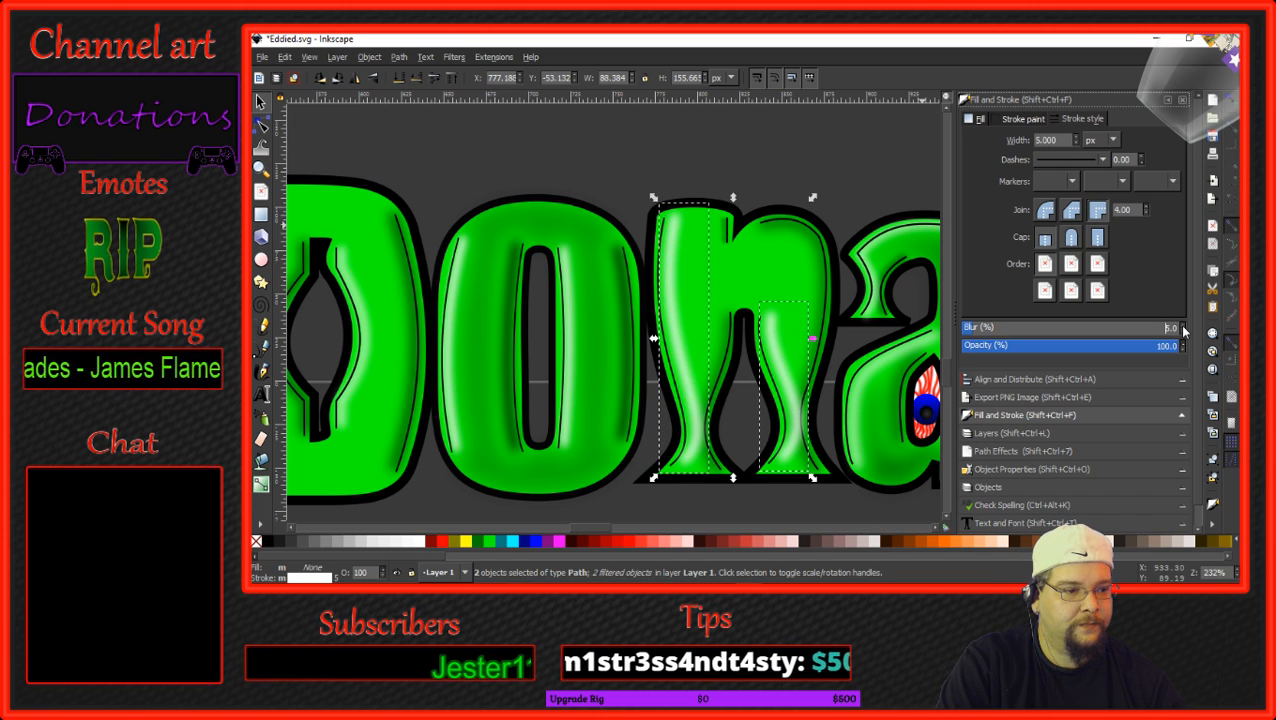
pyautogui.click(1183, 332)
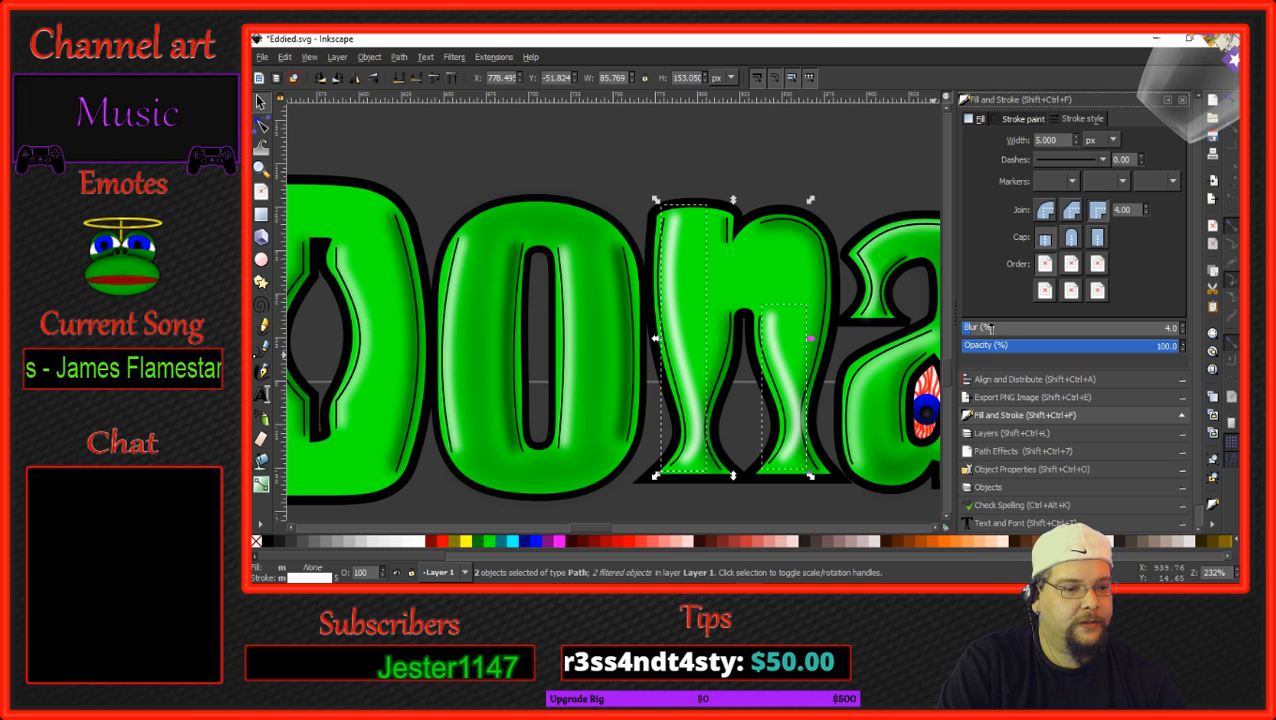
pyautogui.moveTo(792, 382); pyautogui.dragTo(778, 387)
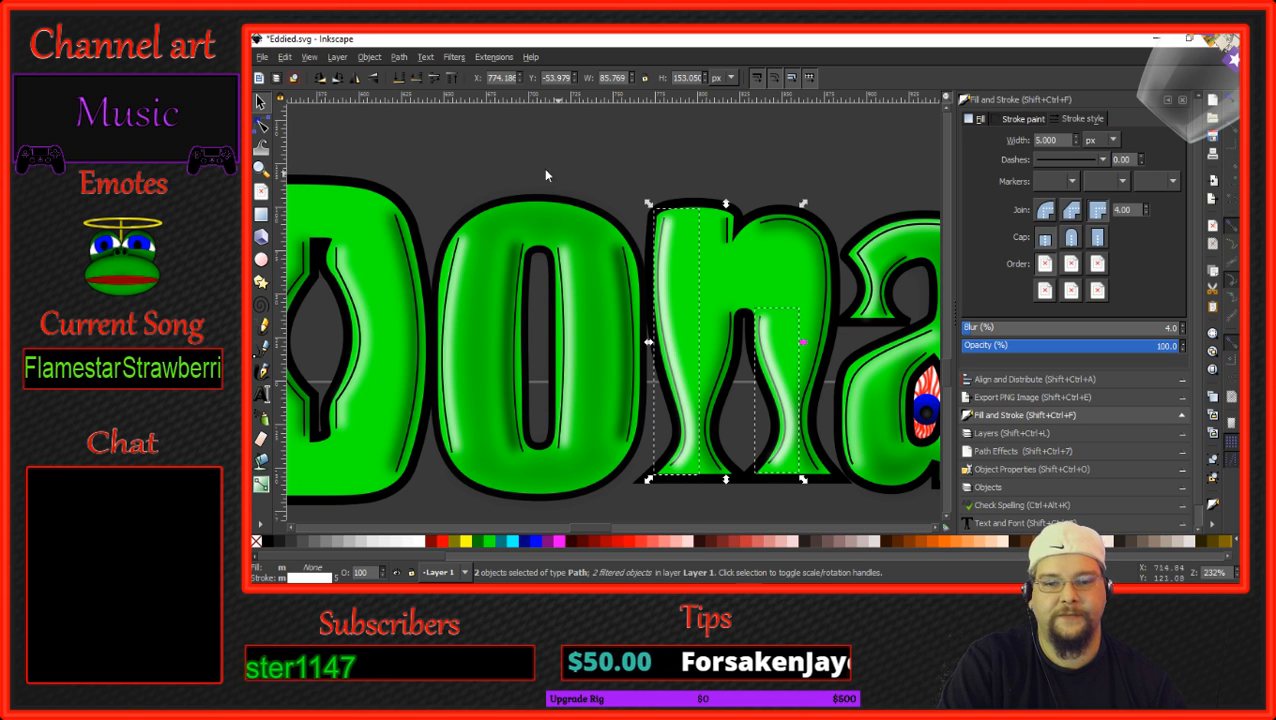
# Lower the n's blurred highlights two steps in the stacking order and reduce their opacity to 61.6%.
pyautogui.click(415, 81)
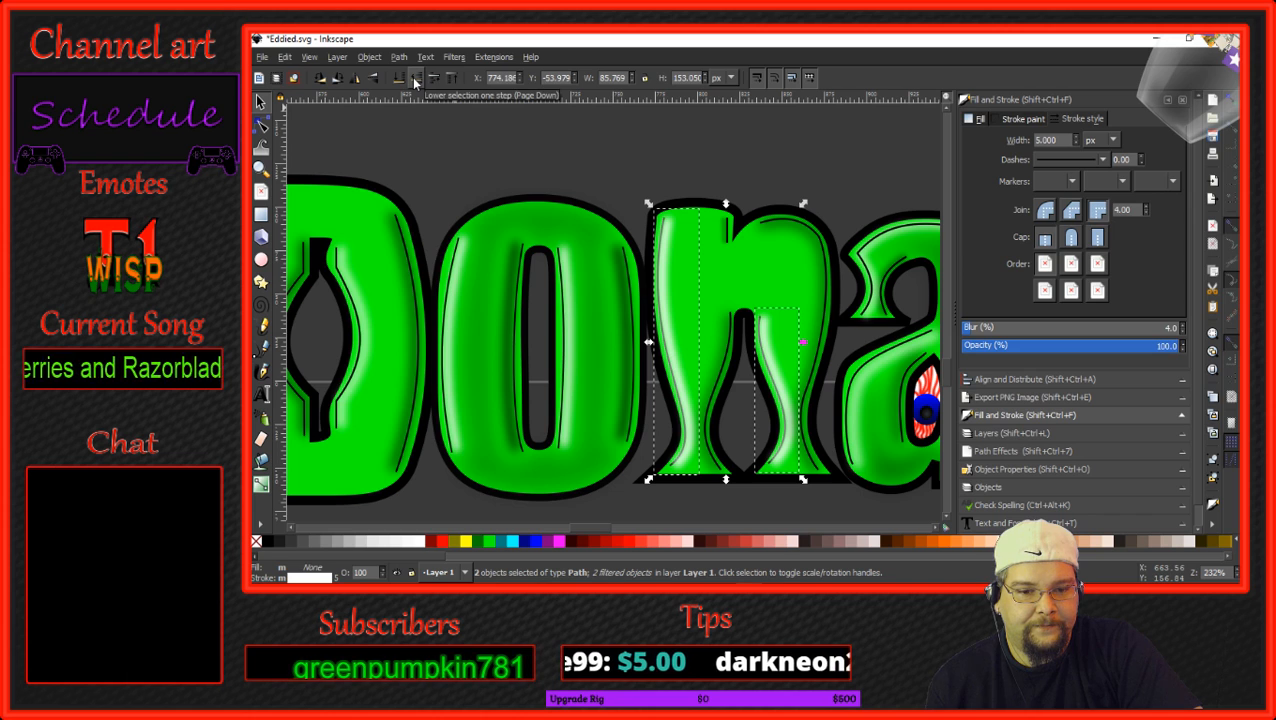
pyautogui.click(415, 81)
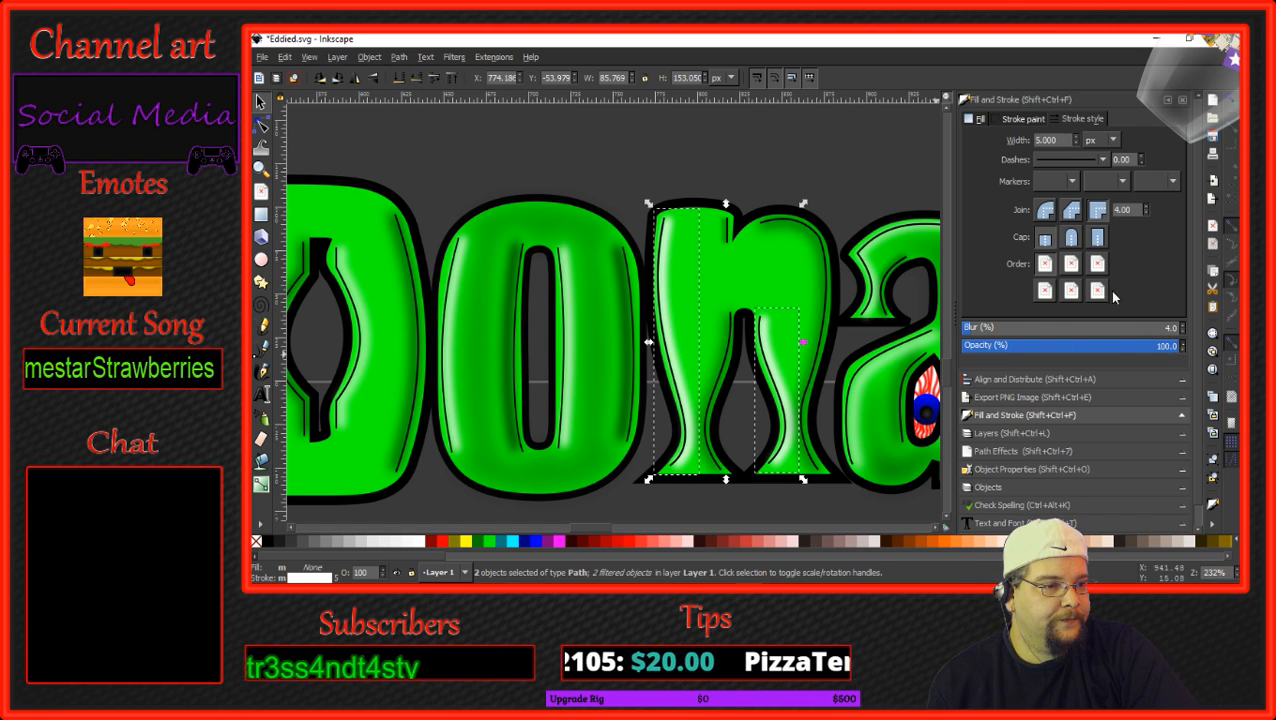
pyautogui.moveTo(1140, 349); pyautogui.dragTo(1083, 344)
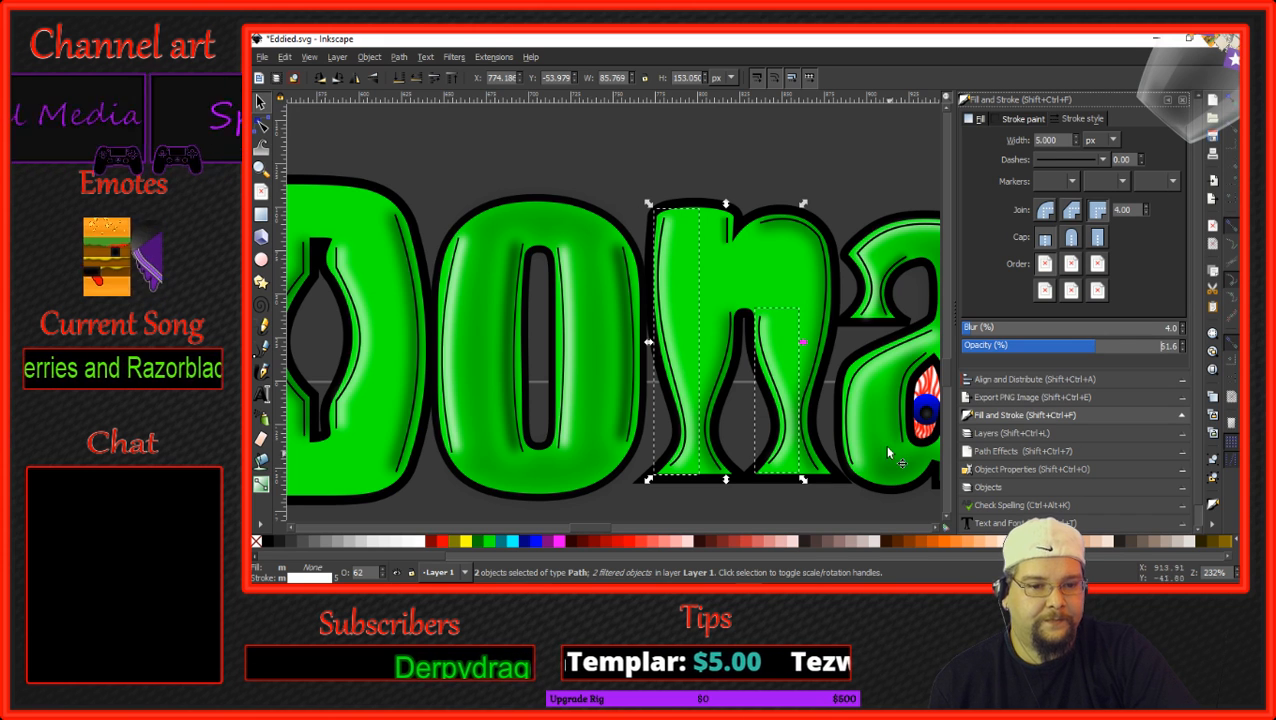
pyautogui.click(717, 181)
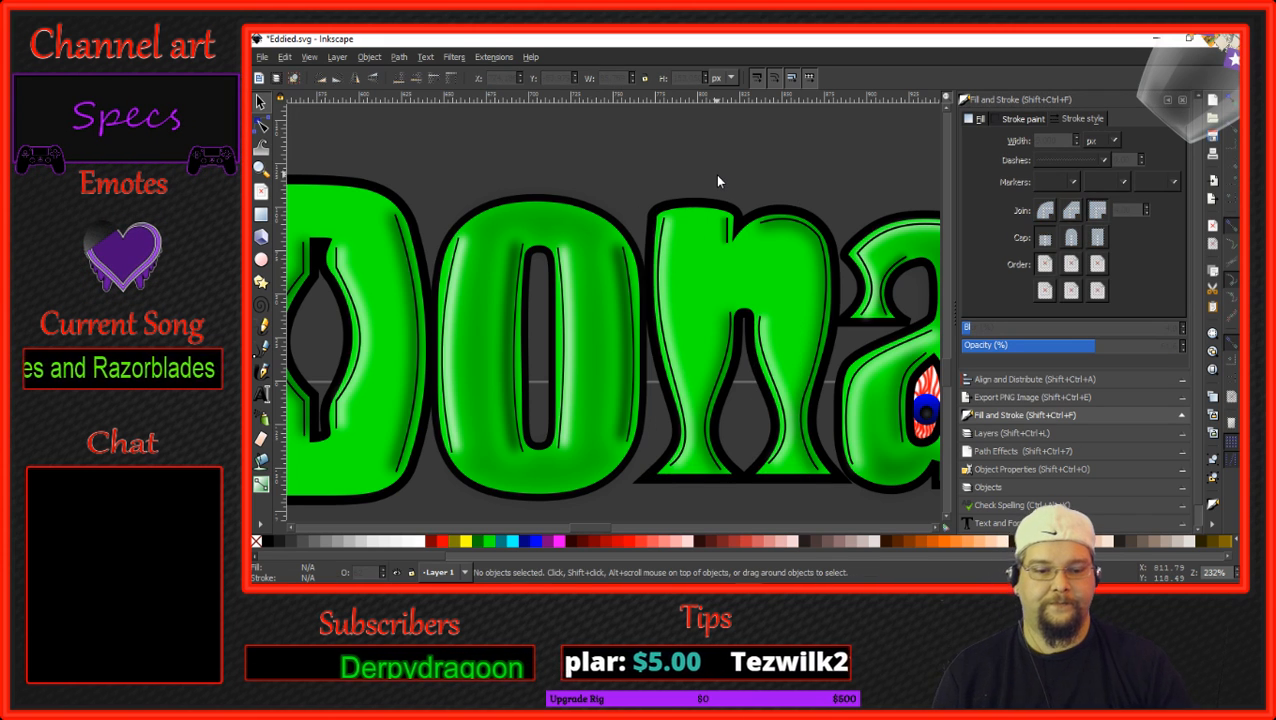
# Fill the D's plain green interior with the Paint Bucket to create a shading shape.
pyautogui.scroll(-4, 717, 181)
pyautogui.moveTo(775, 279); pyautogui.dragTo(616, 351)
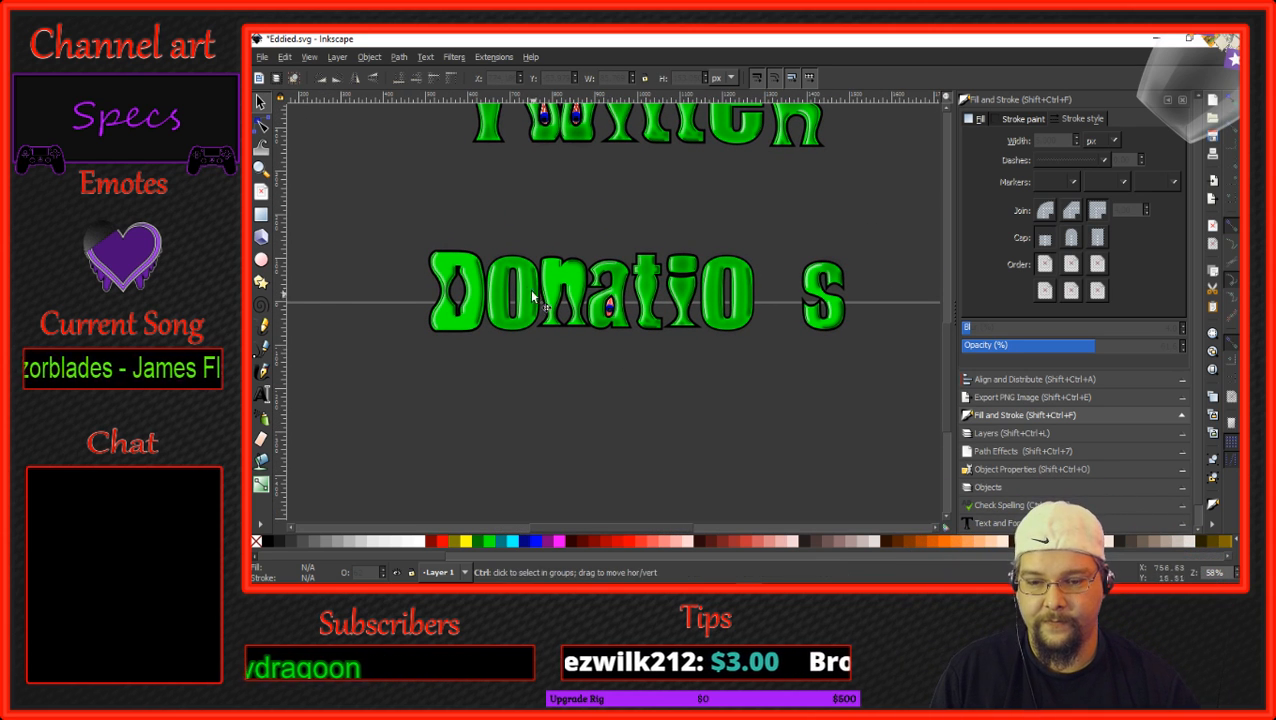
pyautogui.scroll(3, 514, 292)
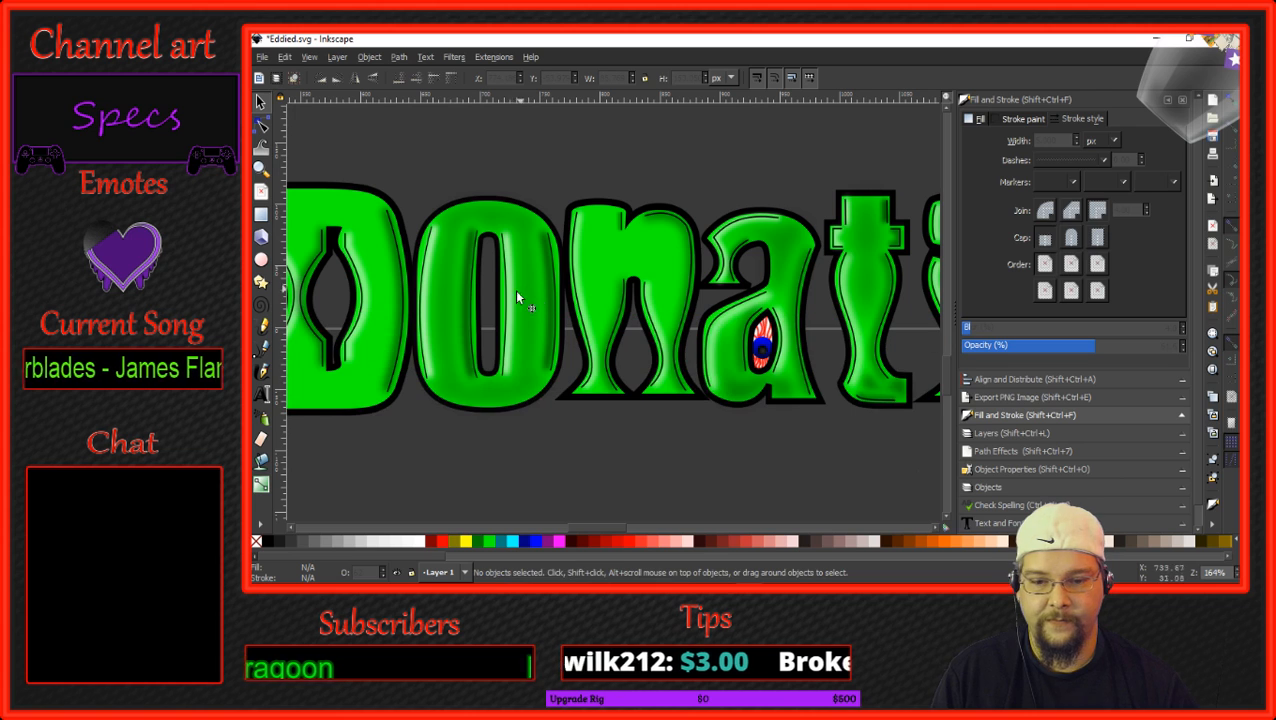
pyautogui.click(261, 460)
pyautogui.moveTo(428, 450); pyautogui.dragTo(578, 457)
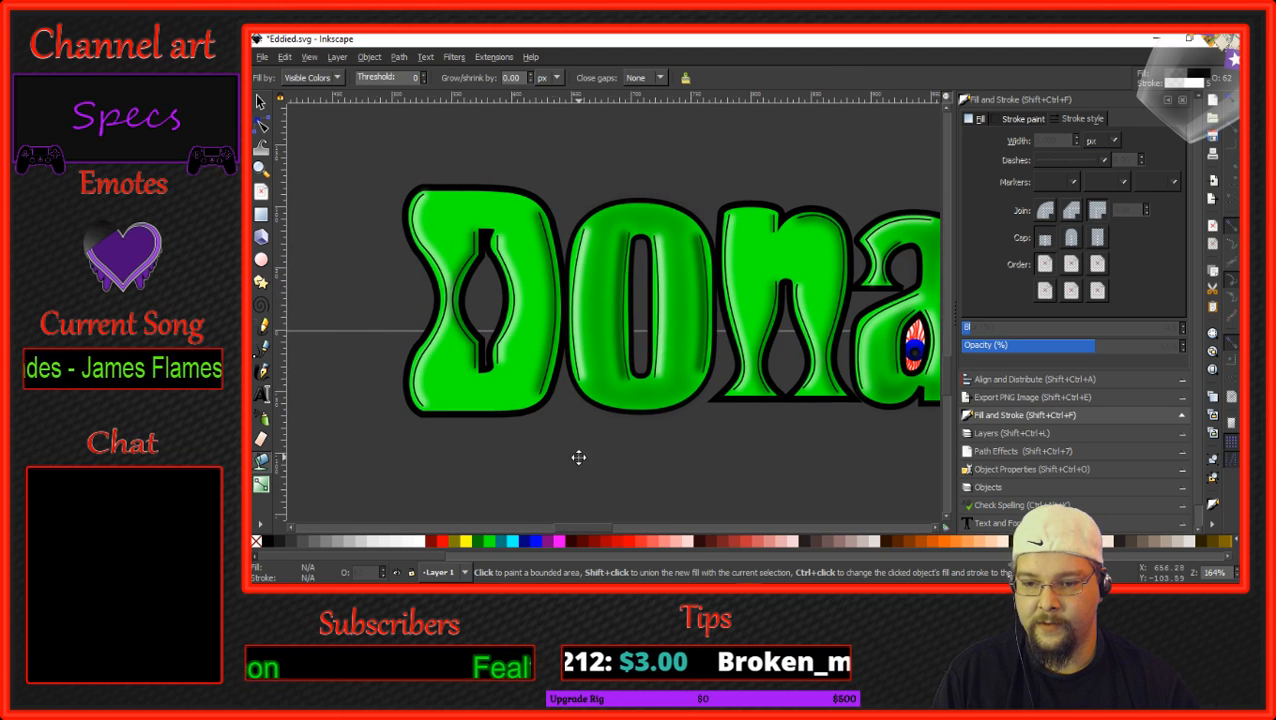
pyautogui.click(457, 378)
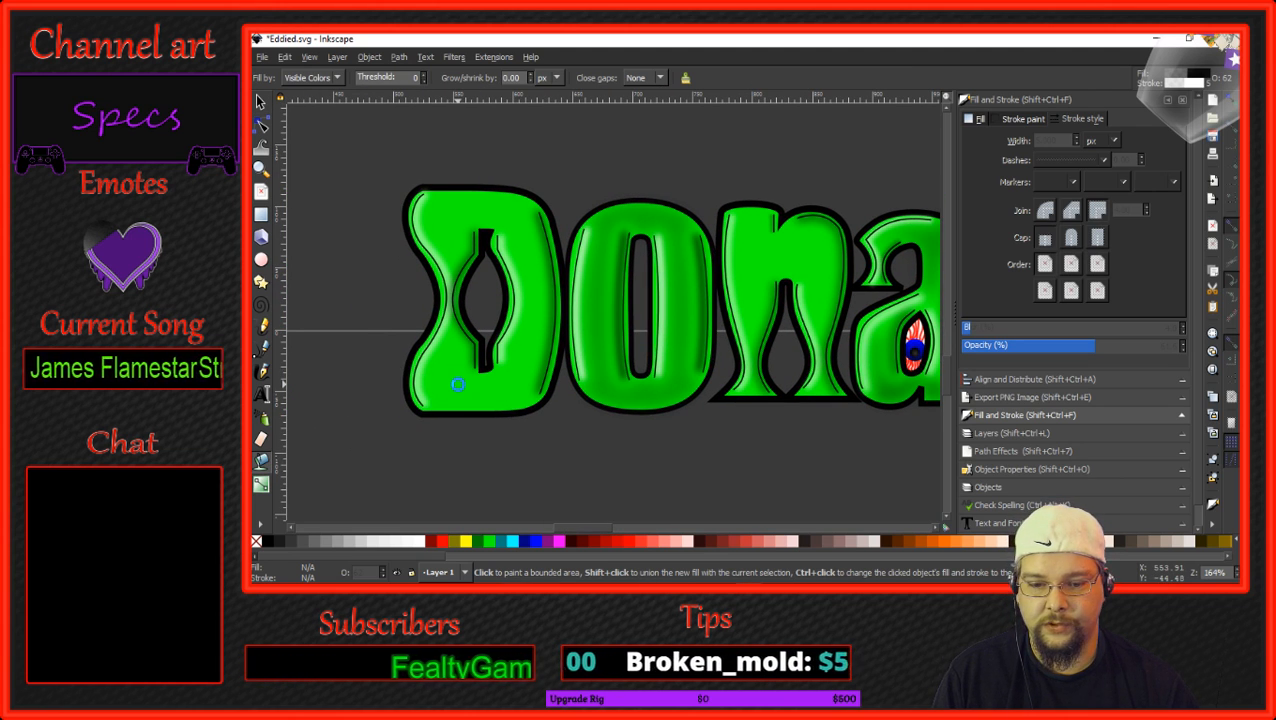
# Make the D's shading shape solid black with fill alpha 255 and 100% opacity.
pyautogui.click(1006, 121)
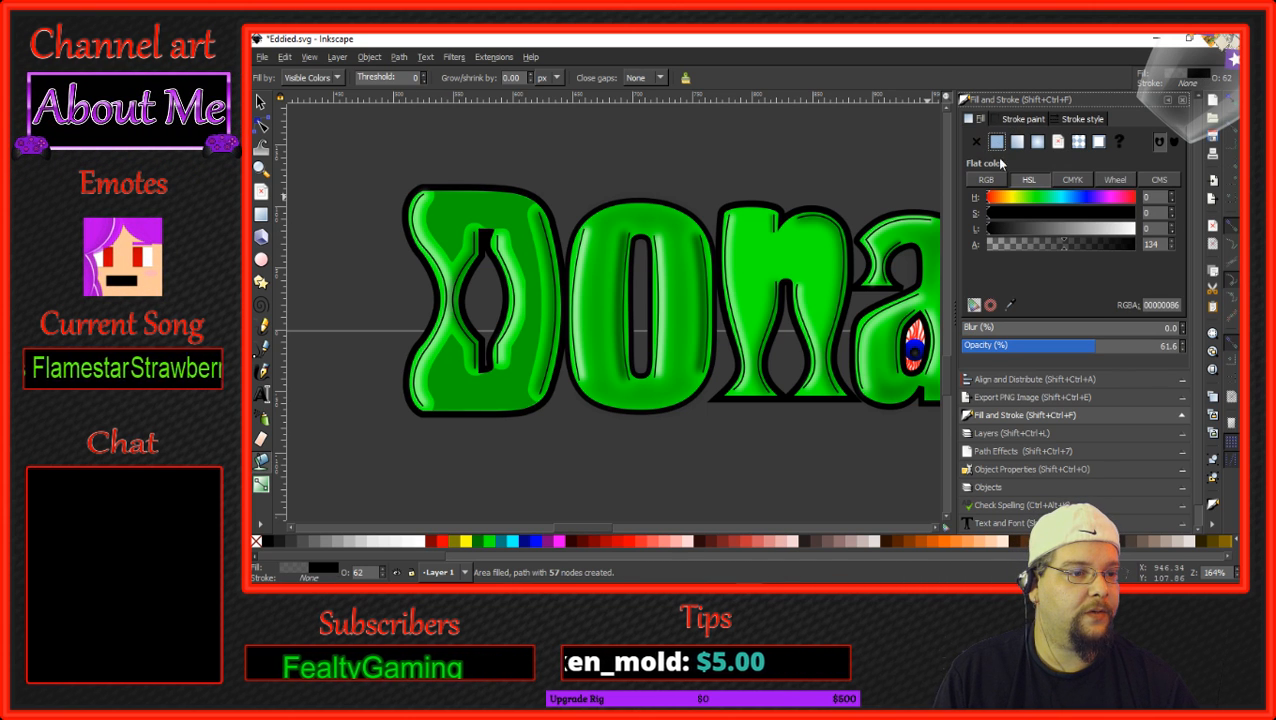
pyautogui.moveTo(1092, 251); pyautogui.dragTo(1140, 250)
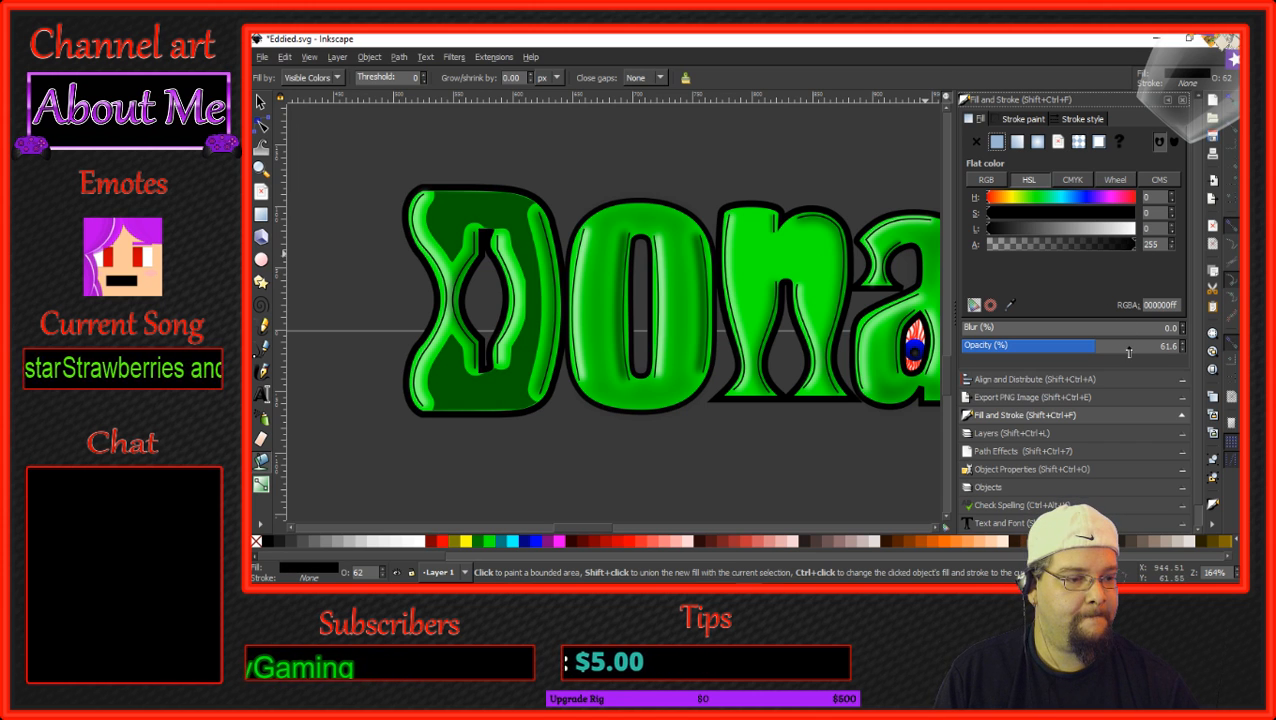
pyautogui.moveTo(1129, 351); pyautogui.dragTo(1182, 346)
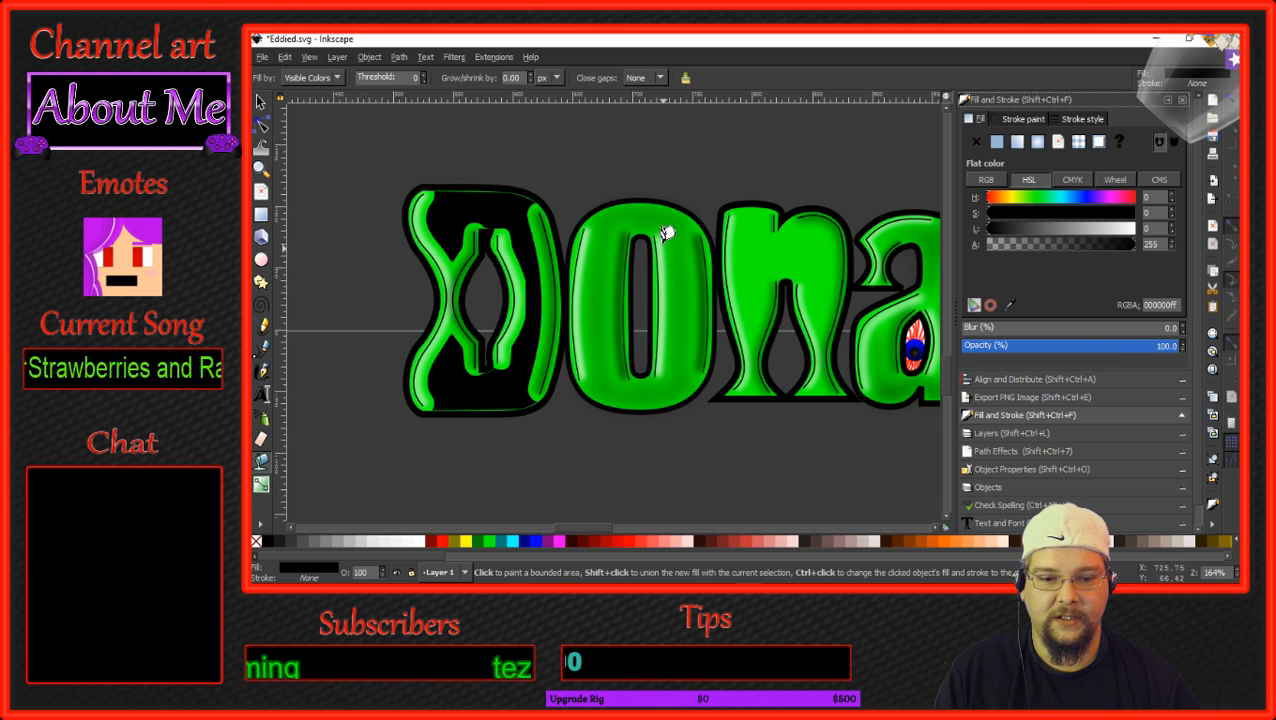
# Bucket-fill the n's upper green body and the bases of both its feet with black.
pyautogui.click(805, 254)
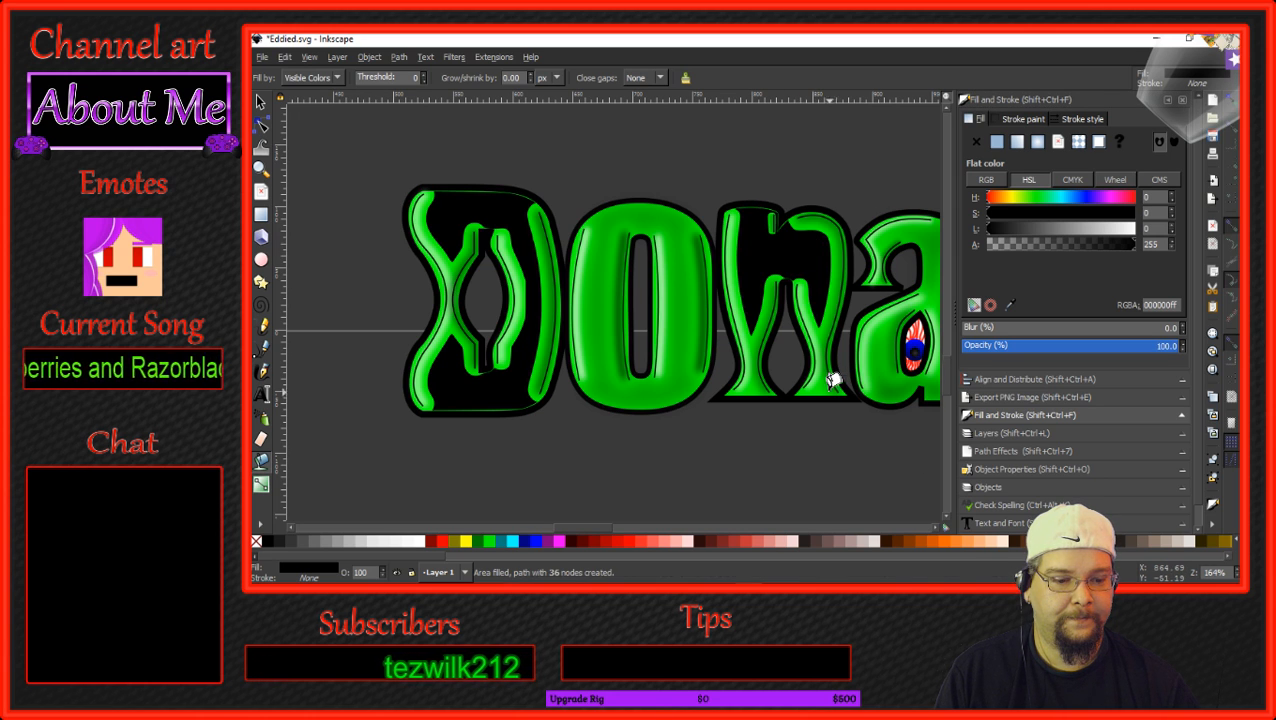
pyautogui.scroll(4, 835, 373)
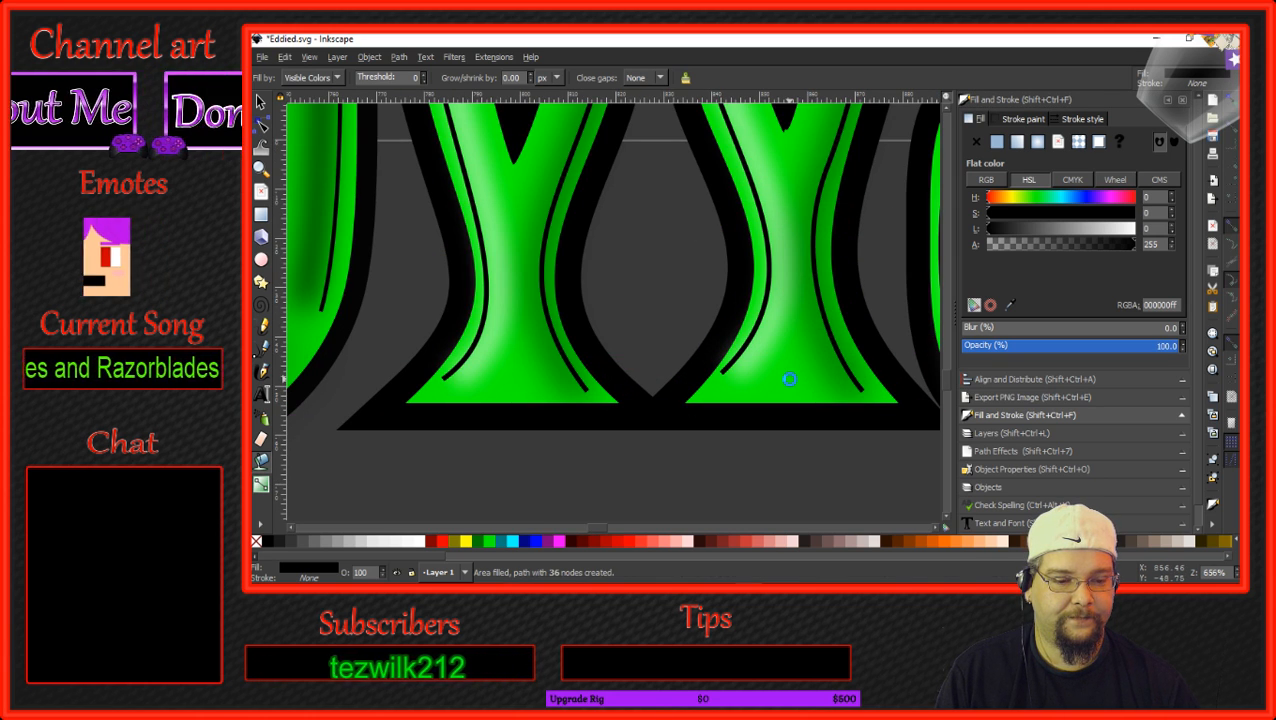
pyautogui.click(790, 372)
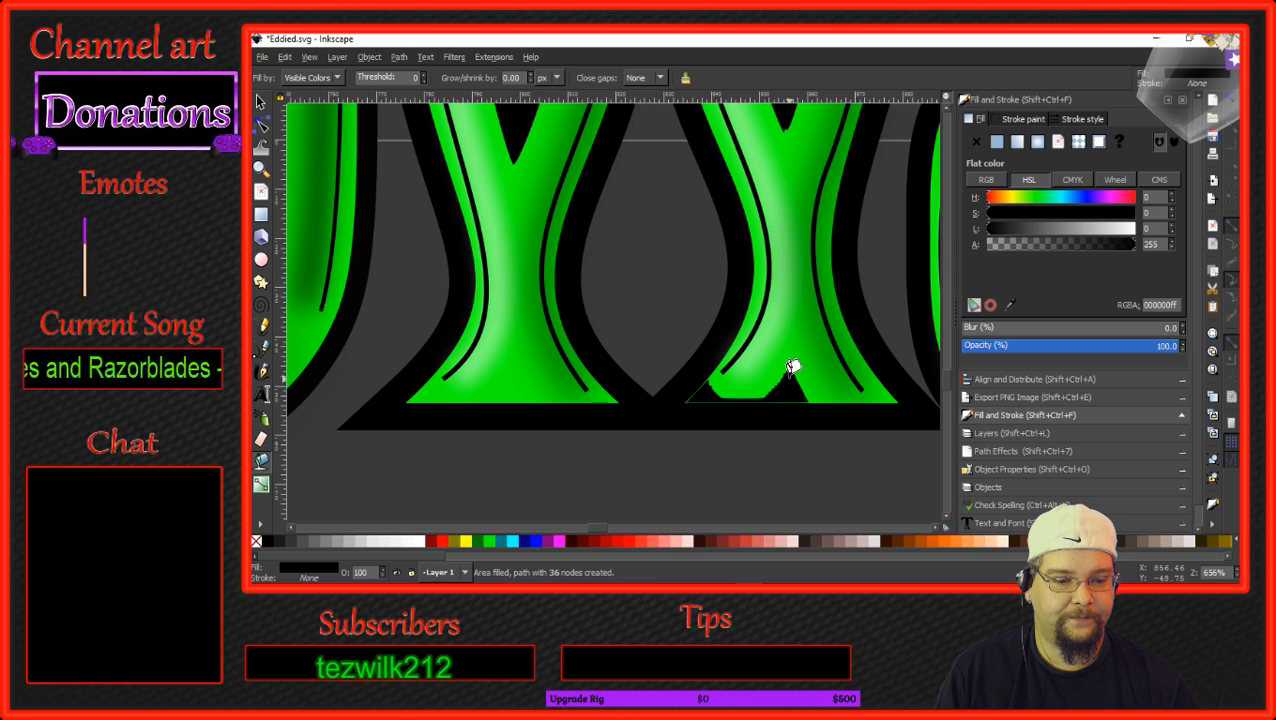
pyautogui.click(497, 388)
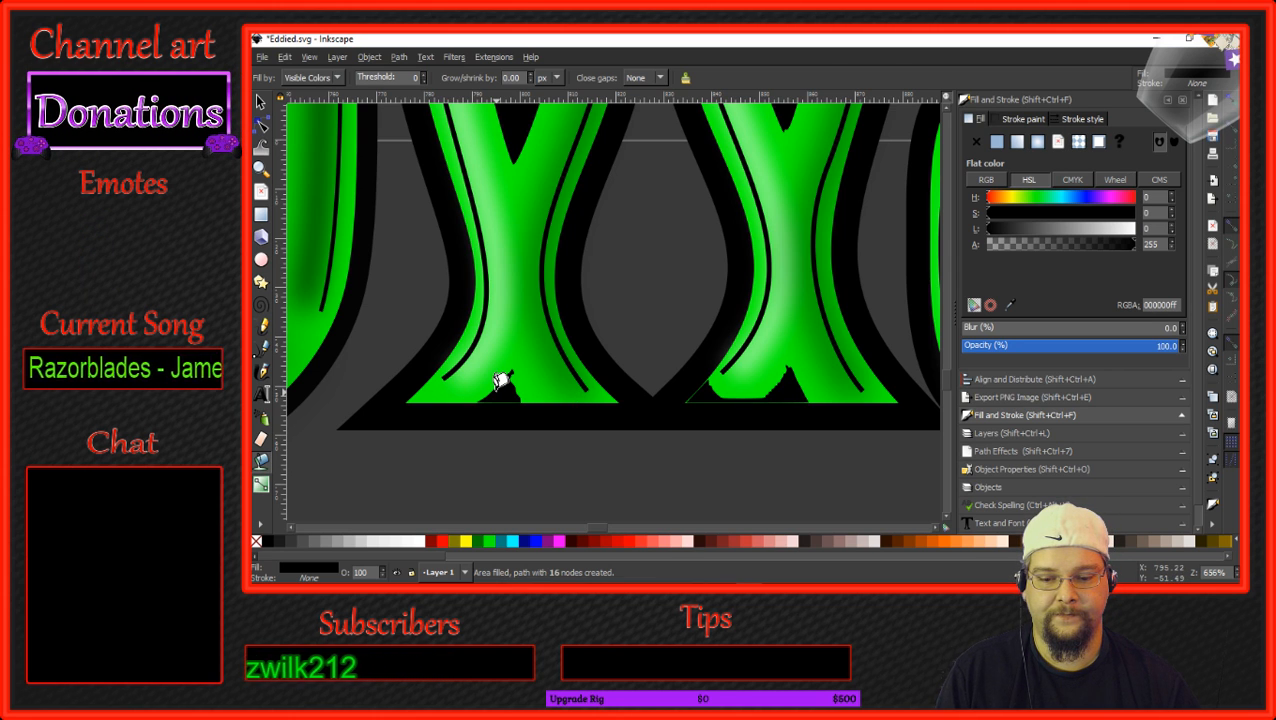
# Select the two black fills at the n's feet, blur them by 9% and set their fill alpha to 170.
pyautogui.keyDown('ctrl'); pyautogui.scroll(-4, 497, 385); pyautogui.keyUp('ctrl')
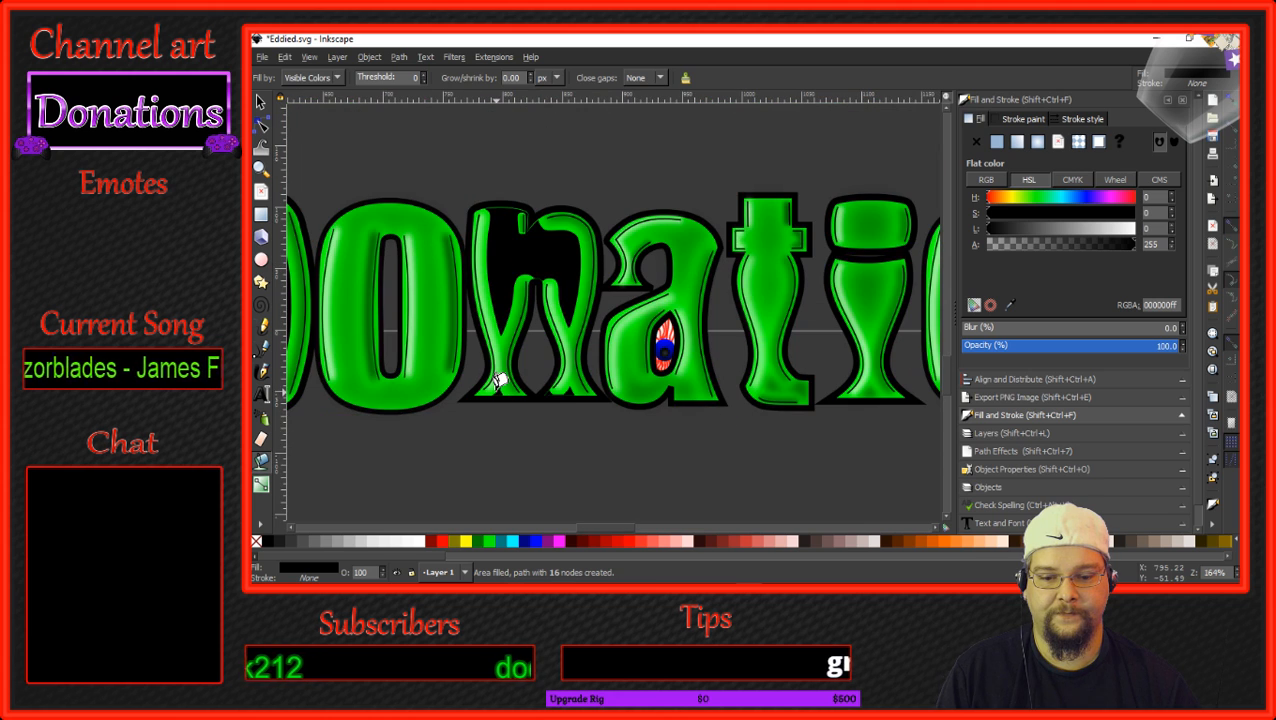
pyautogui.click(262, 100)
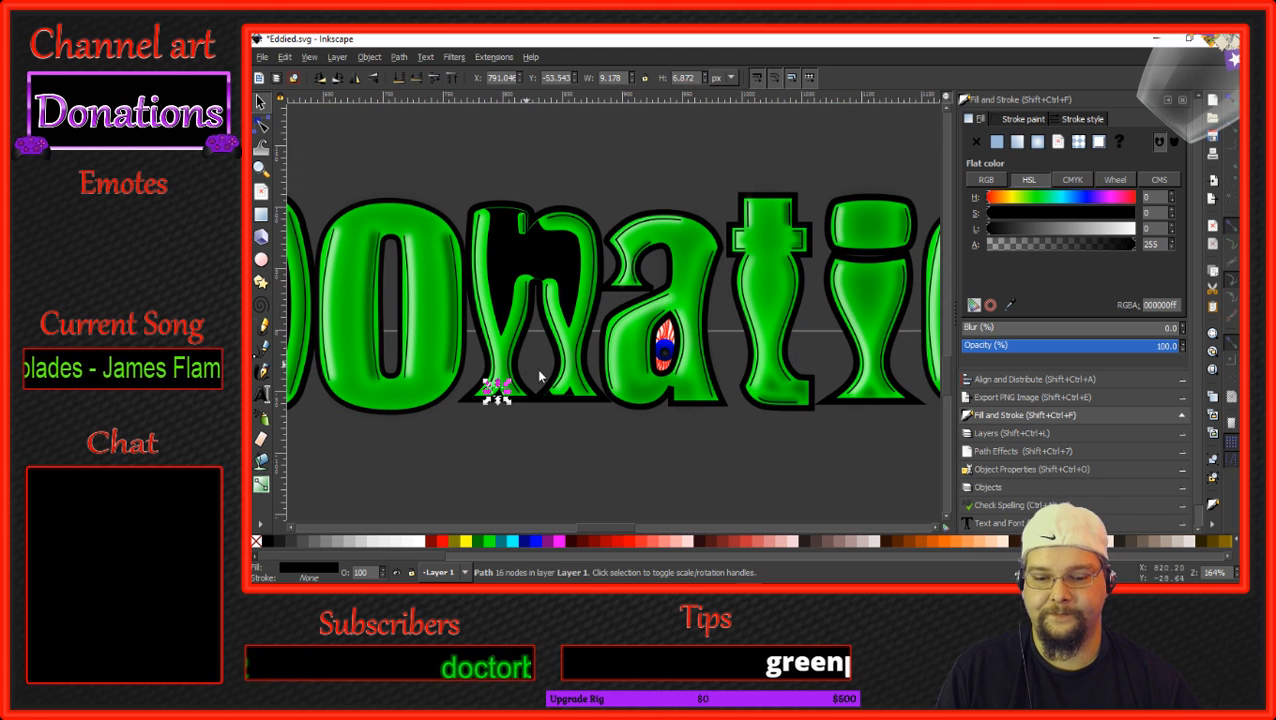
pyautogui.keyDown('shift'); pyautogui.click(570, 396); pyautogui.keyUp('shift')
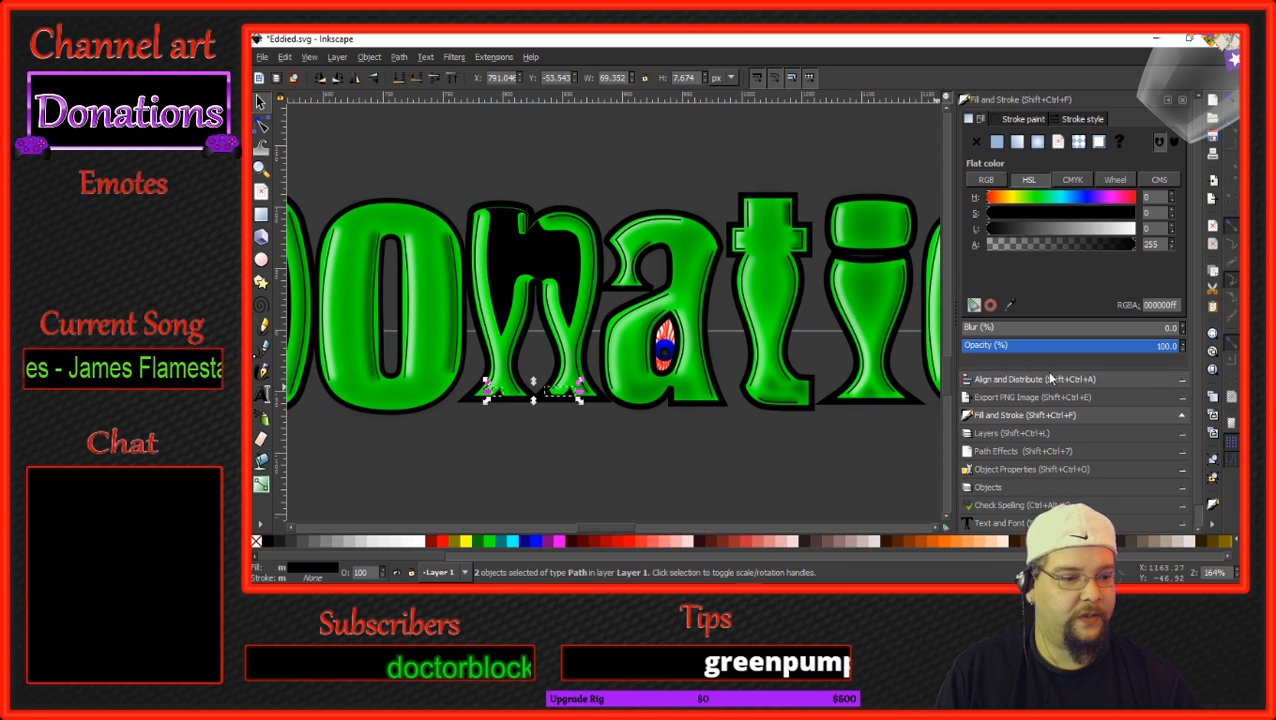
pyautogui.click(1182, 326)
pyautogui.click(1182, 326)
pyautogui.click(1182, 326)
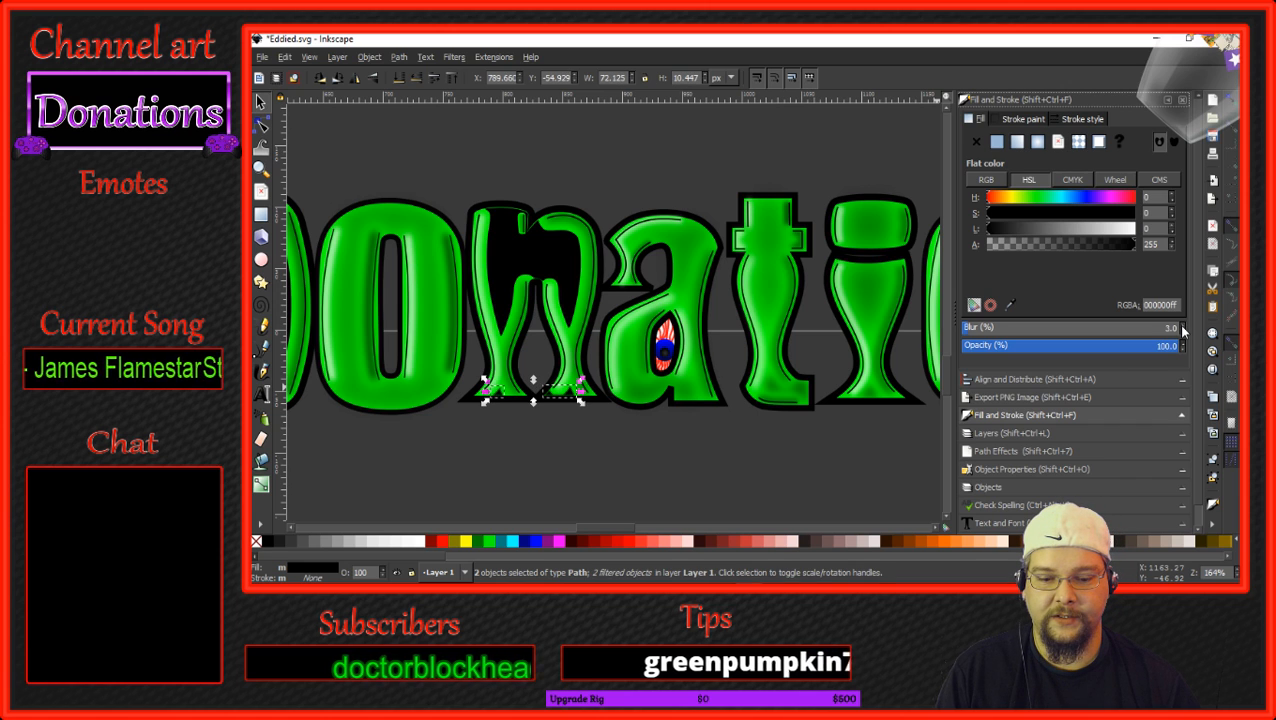
pyautogui.click(1182, 326)
pyautogui.click(1182, 326)
pyautogui.click(1182, 326)
pyautogui.click(1182, 326)
pyautogui.click(1182, 326)
pyautogui.click(1182, 326)
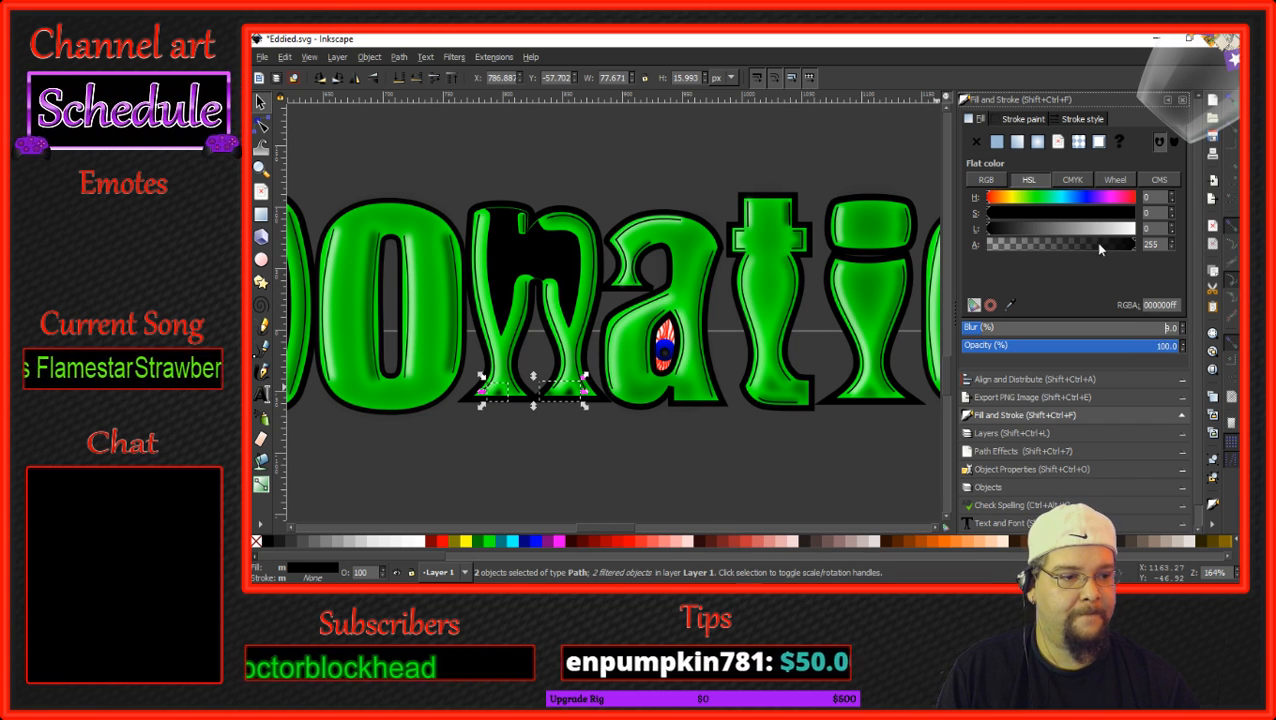
pyautogui.moveTo(1099, 248); pyautogui.dragTo(1084, 248)
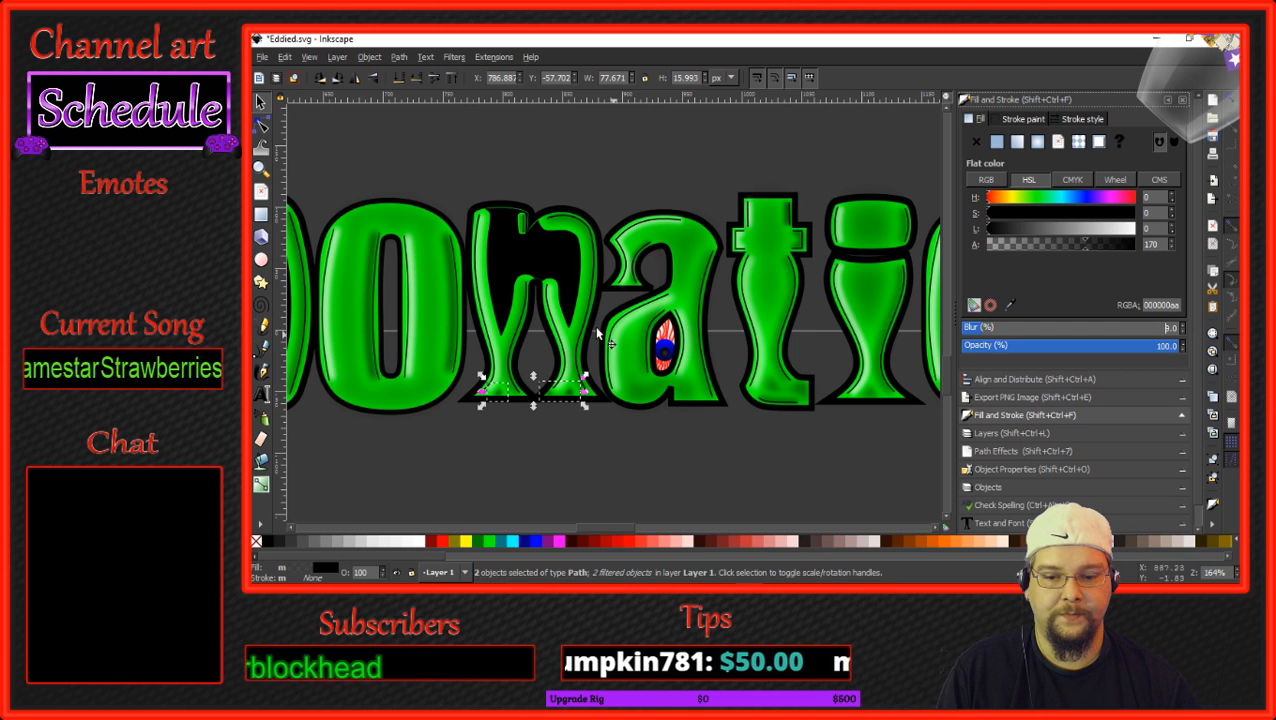
# Blur the black fill on the n's upper body by 16% and set its fill alpha to 84.
pyautogui.click(529, 251)
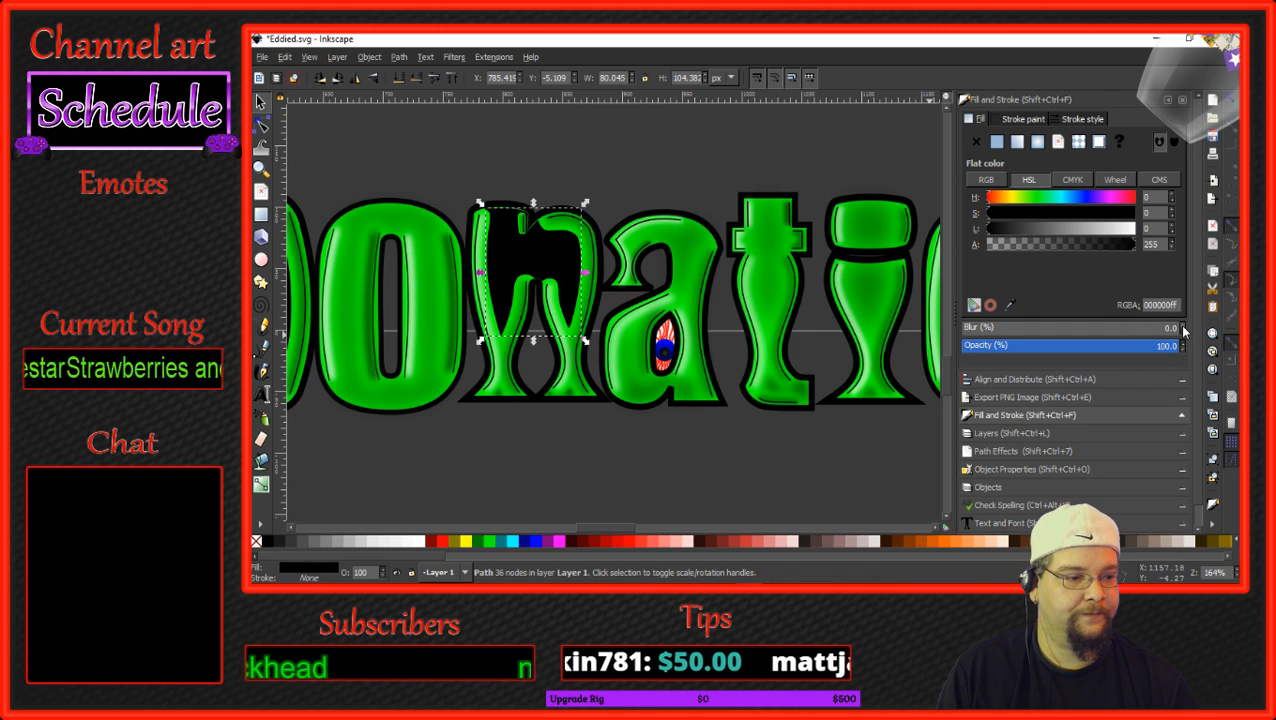
pyautogui.scroll(7, 1184, 330)
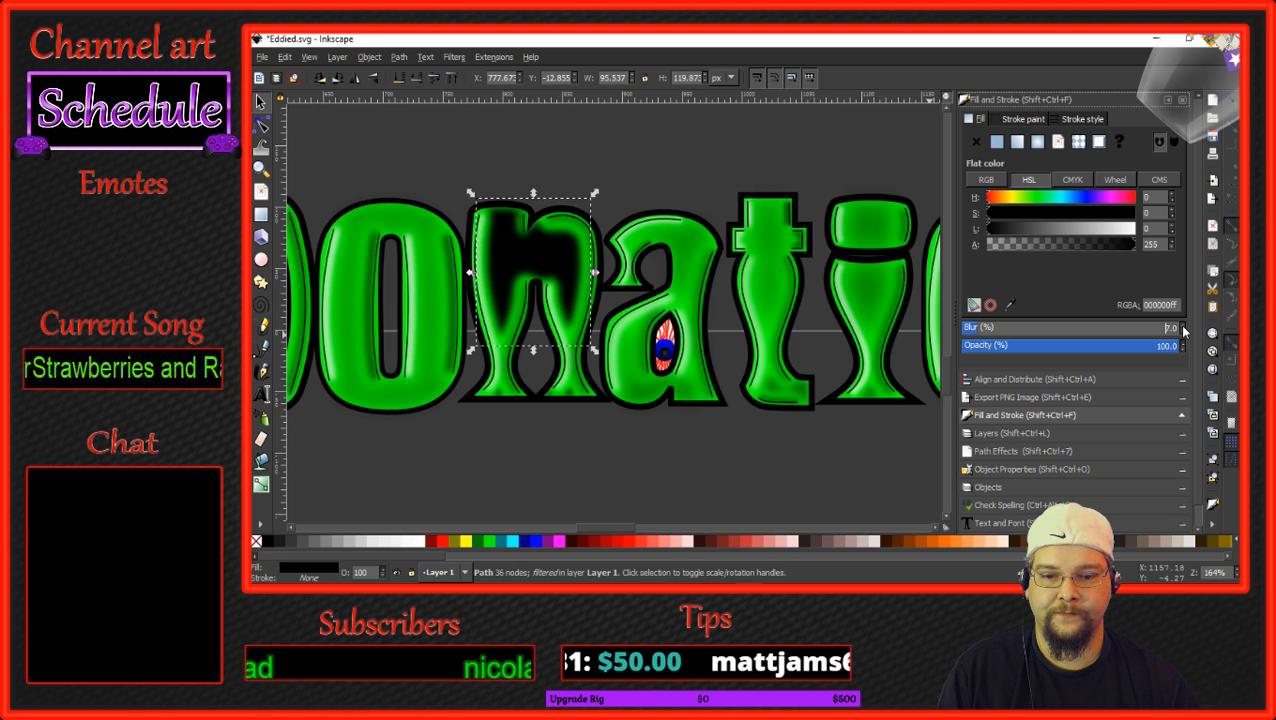
pyautogui.scroll(10, 1184, 330)
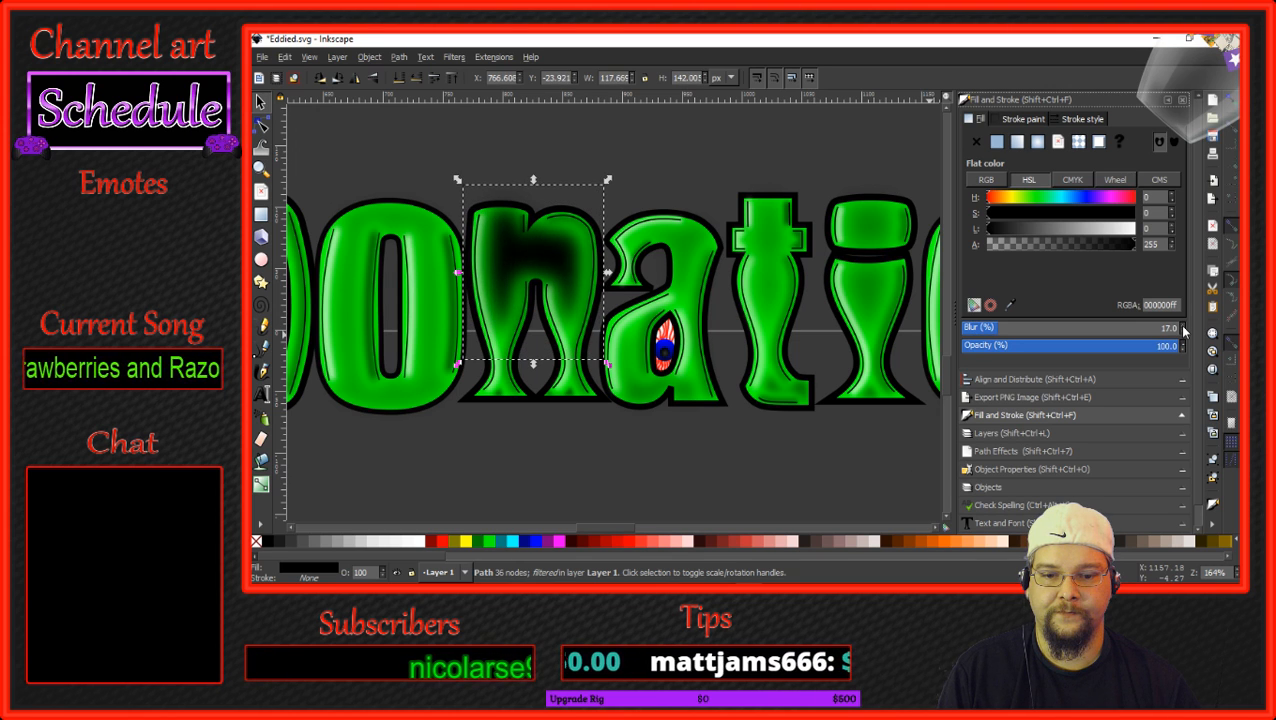
pyautogui.scroll(10, 1184, 330)
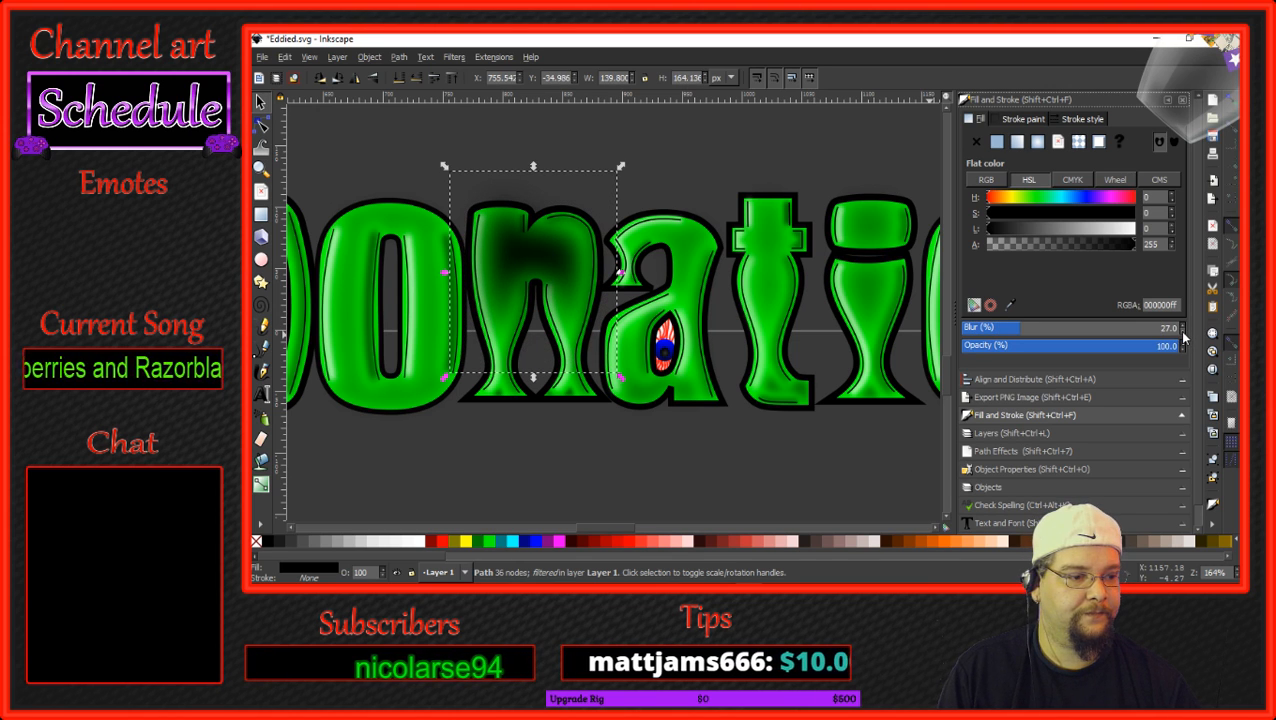
pyautogui.scroll(-11, 1184, 337)
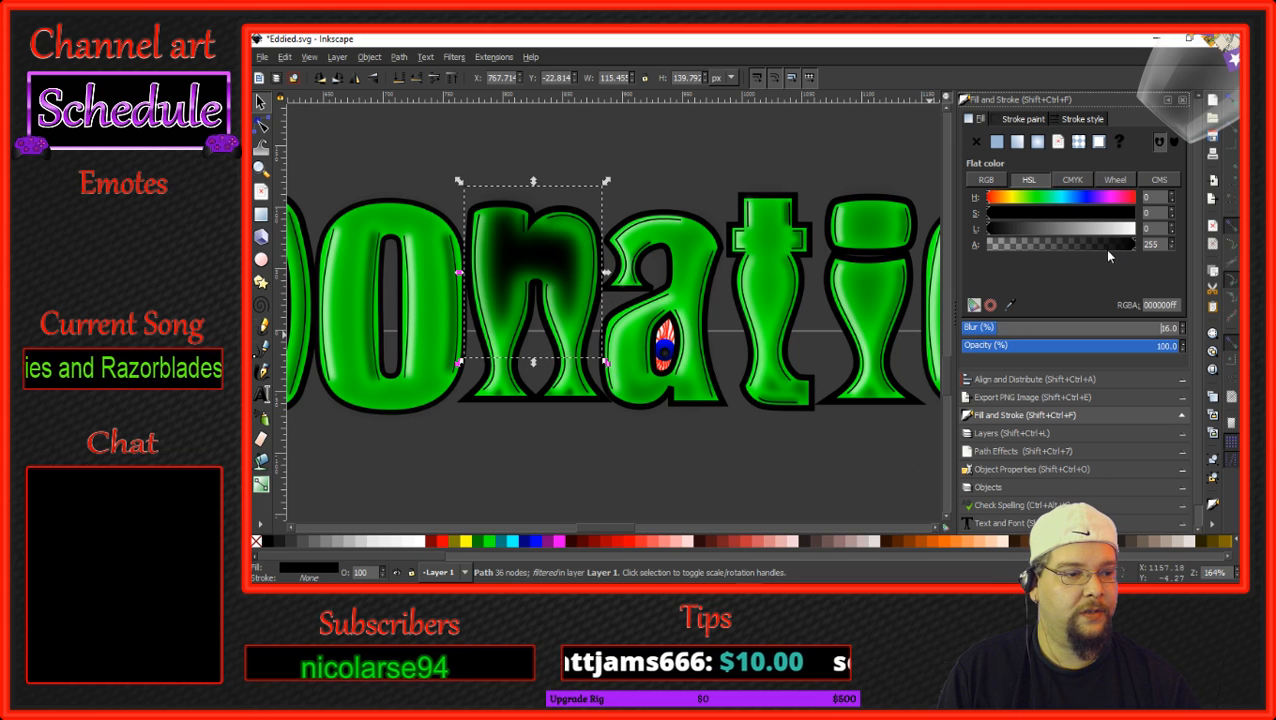
pyautogui.moveTo(1107, 254); pyautogui.dragTo(1037, 249)
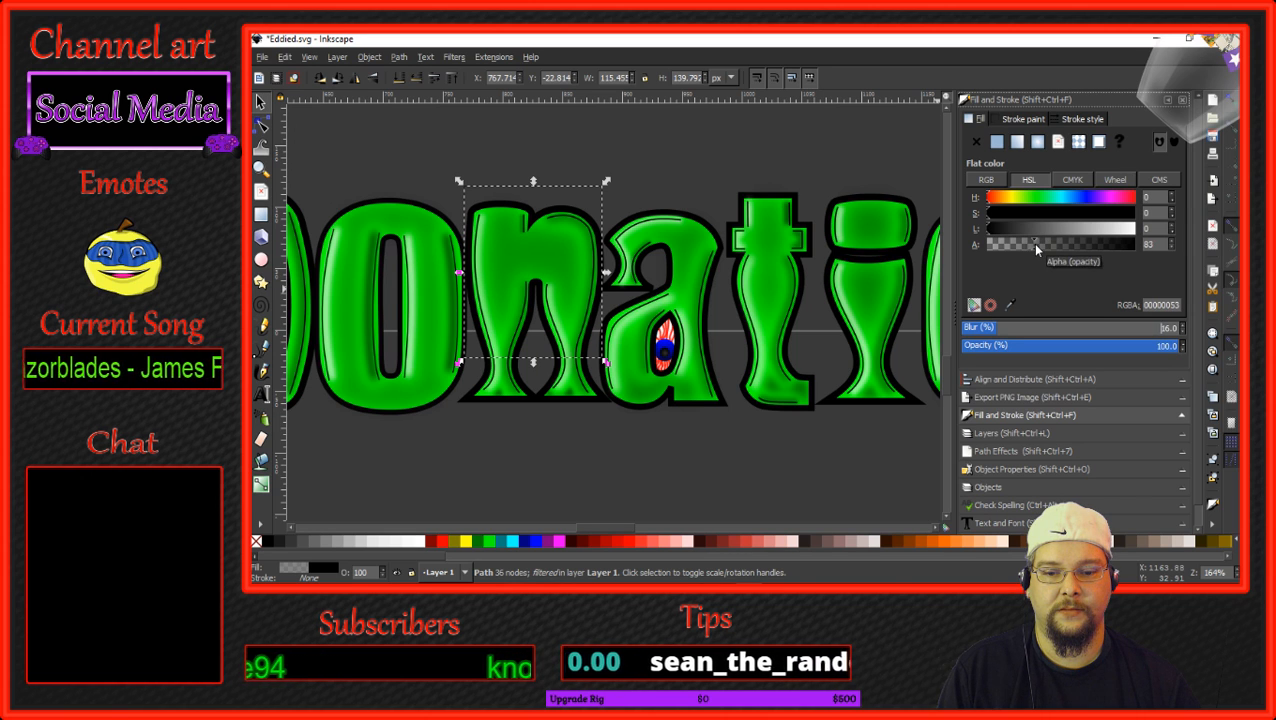
# Blur the black shading shape inside the D by 16%.
pyautogui.moveTo(458, 438); pyautogui.dragTo(776, 446)
pyautogui.click(574, 233)
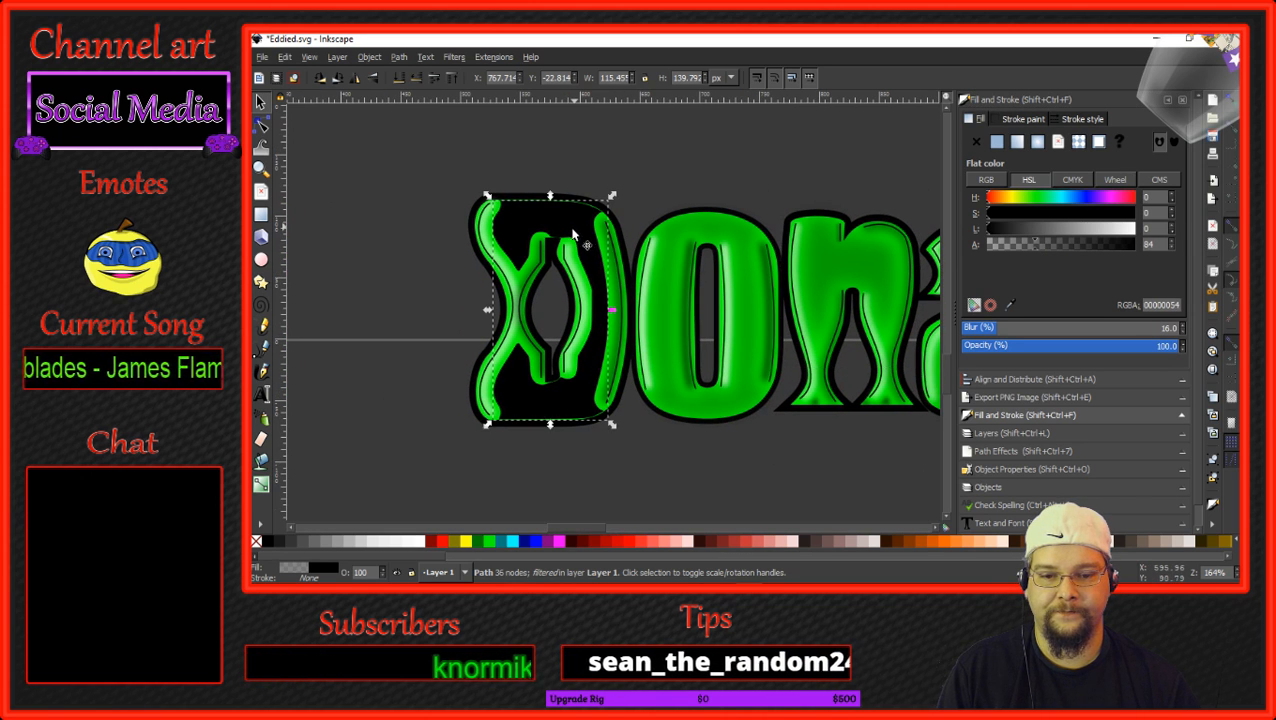
pyautogui.moveTo(1182, 330); pyautogui.dragTo(1182, 330)
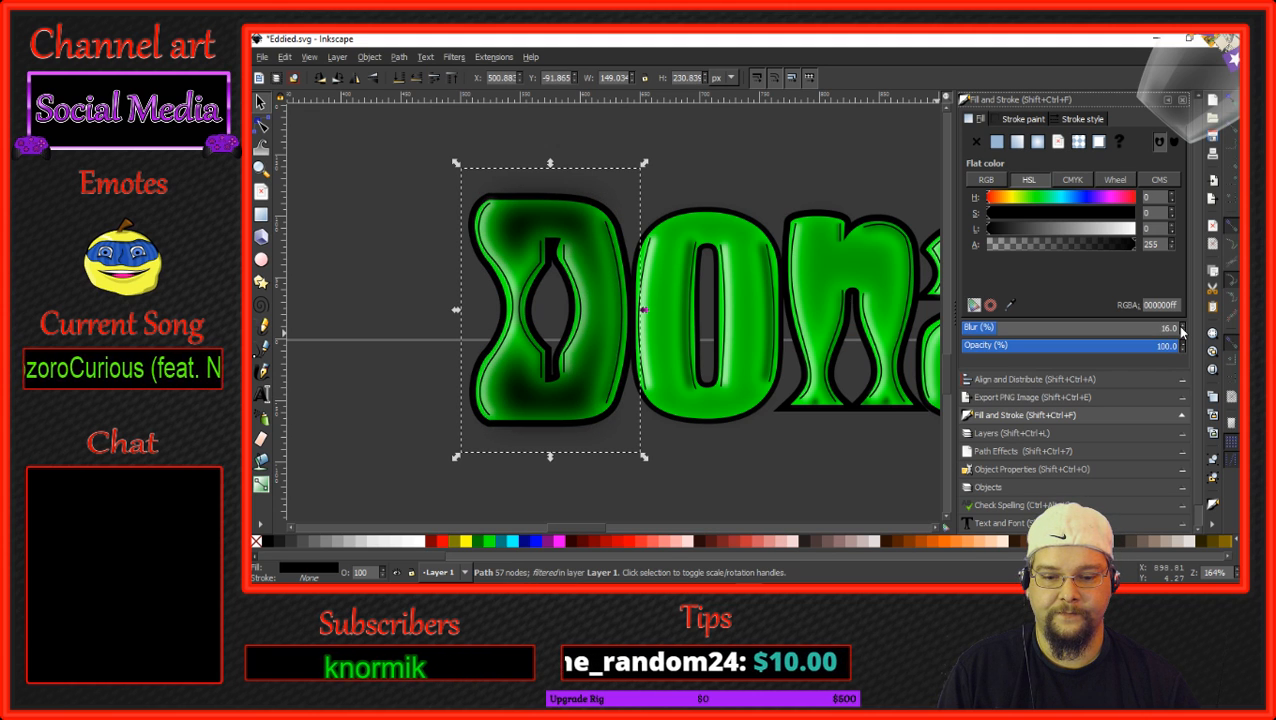
# Set the D's black shading shape to 11% blur and a fill alpha of 111, then deselect it.
pyautogui.moveTo(1102, 244)
pyautogui.mouseDown()
pyautogui.moveTo(1049, 239)
pyautogui.moveTo(1064, 238)
pyautogui.mouseUp()
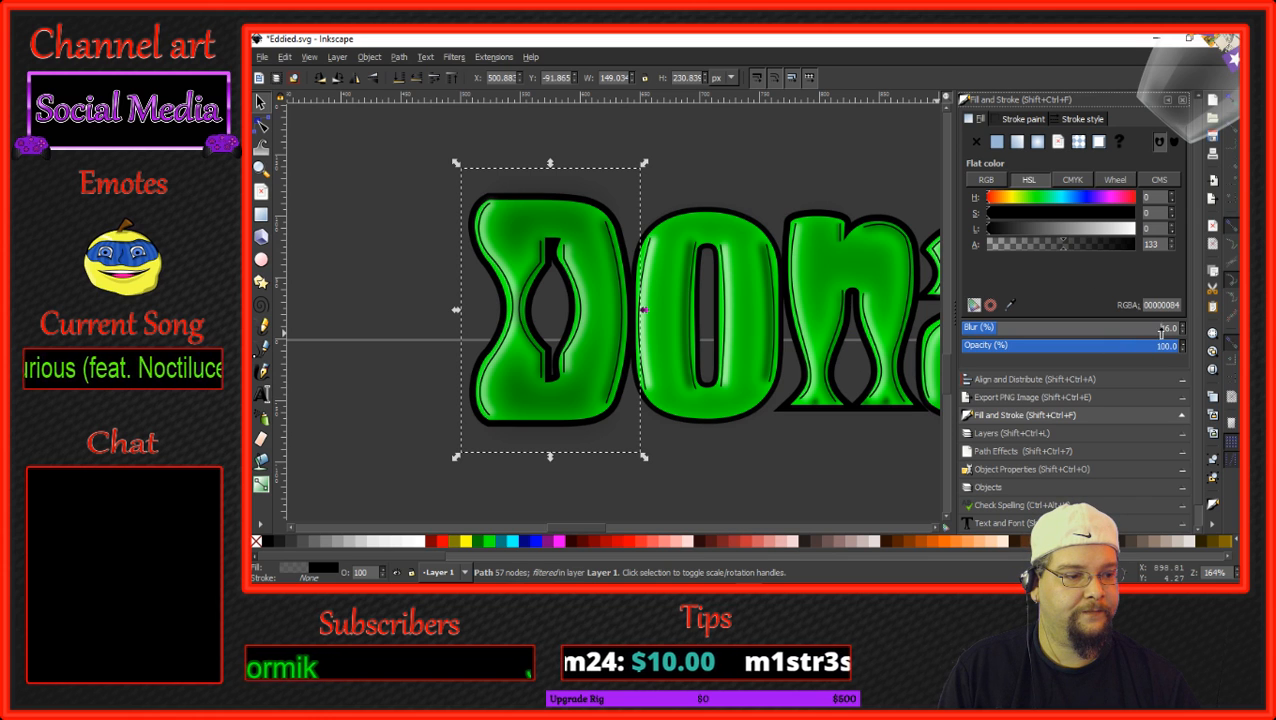
pyautogui.moveTo(1183, 337); pyautogui.dragTo(1183, 337)
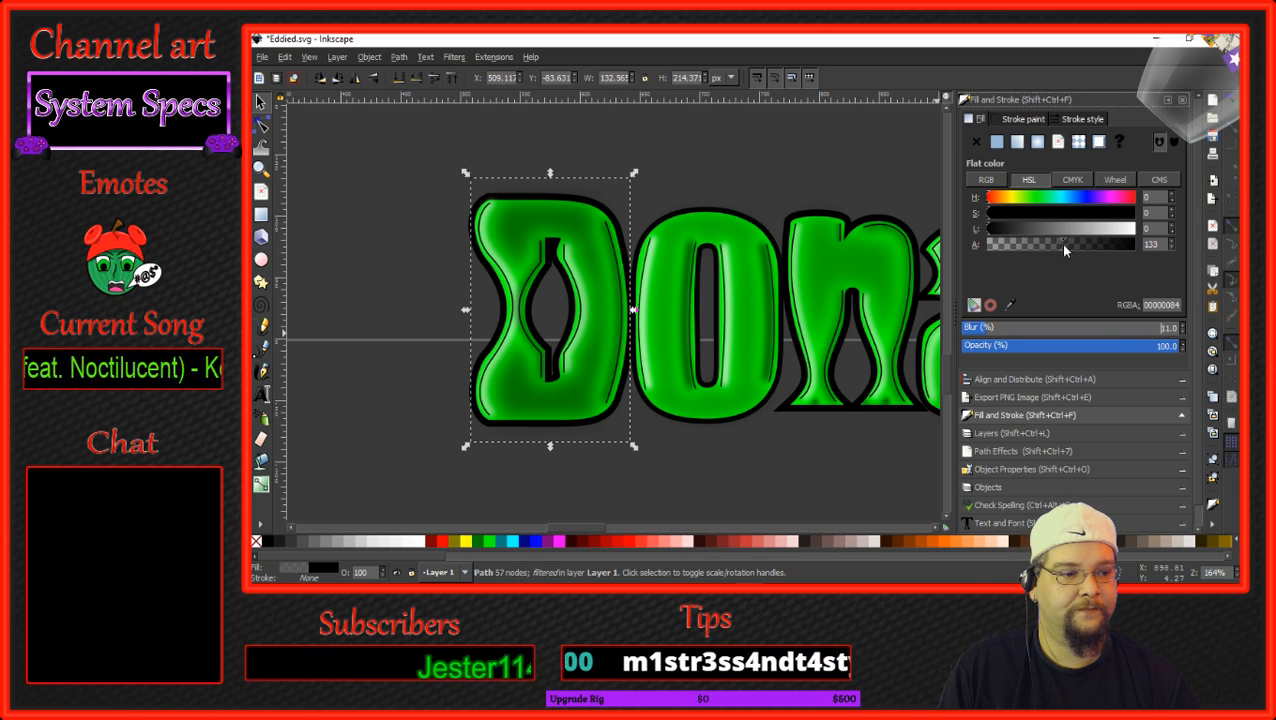
pyautogui.moveTo(1062, 243); pyautogui.dragTo(1049, 243)
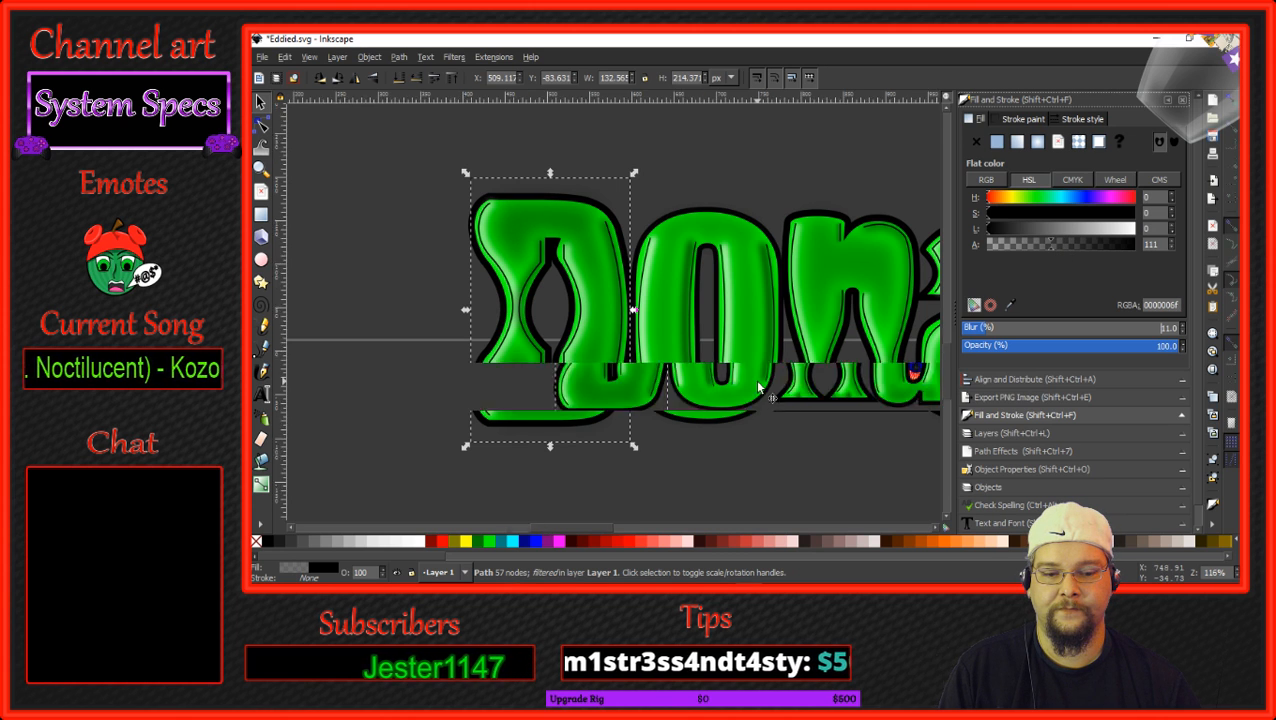
pyautogui.scroll(-1, 758, 388)
pyautogui.click(800, 434)
# Select all the pieces of the finished n and group them into one object.
pyautogui.hscroll(3, 746, 430)
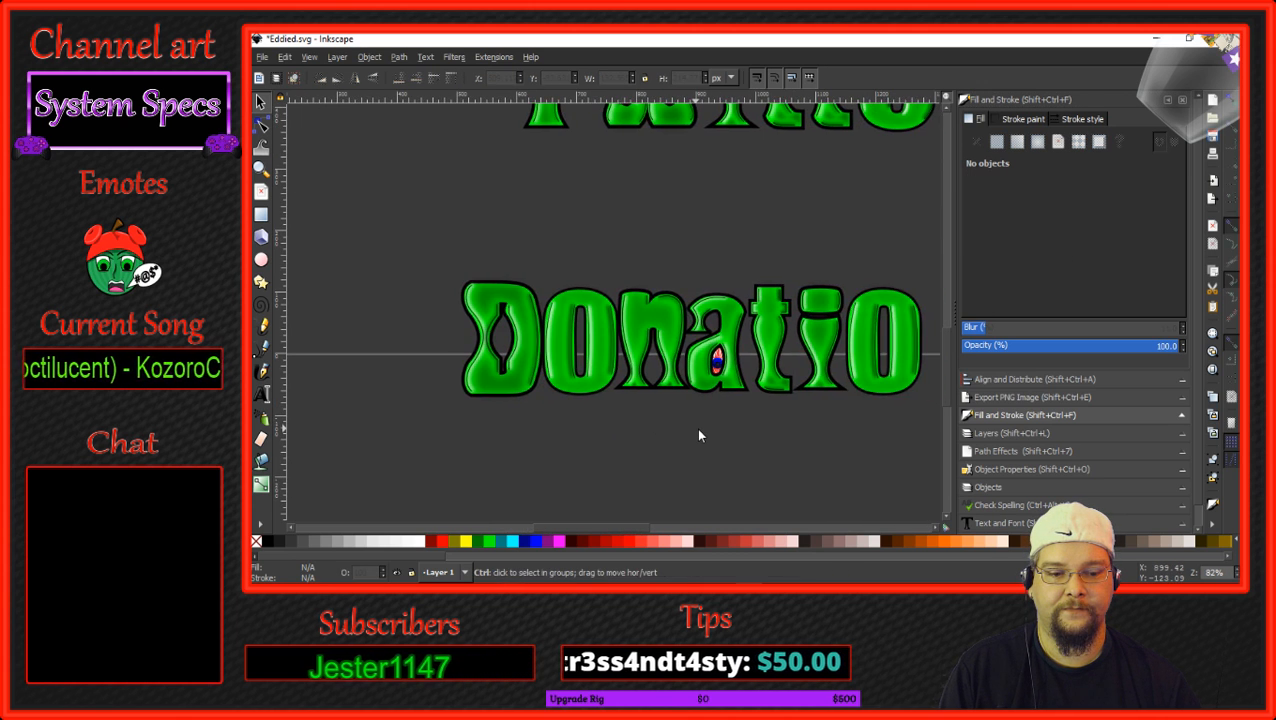
pyautogui.scroll(-1, 696, 428)
pyautogui.hscroll(2, 795, 441)
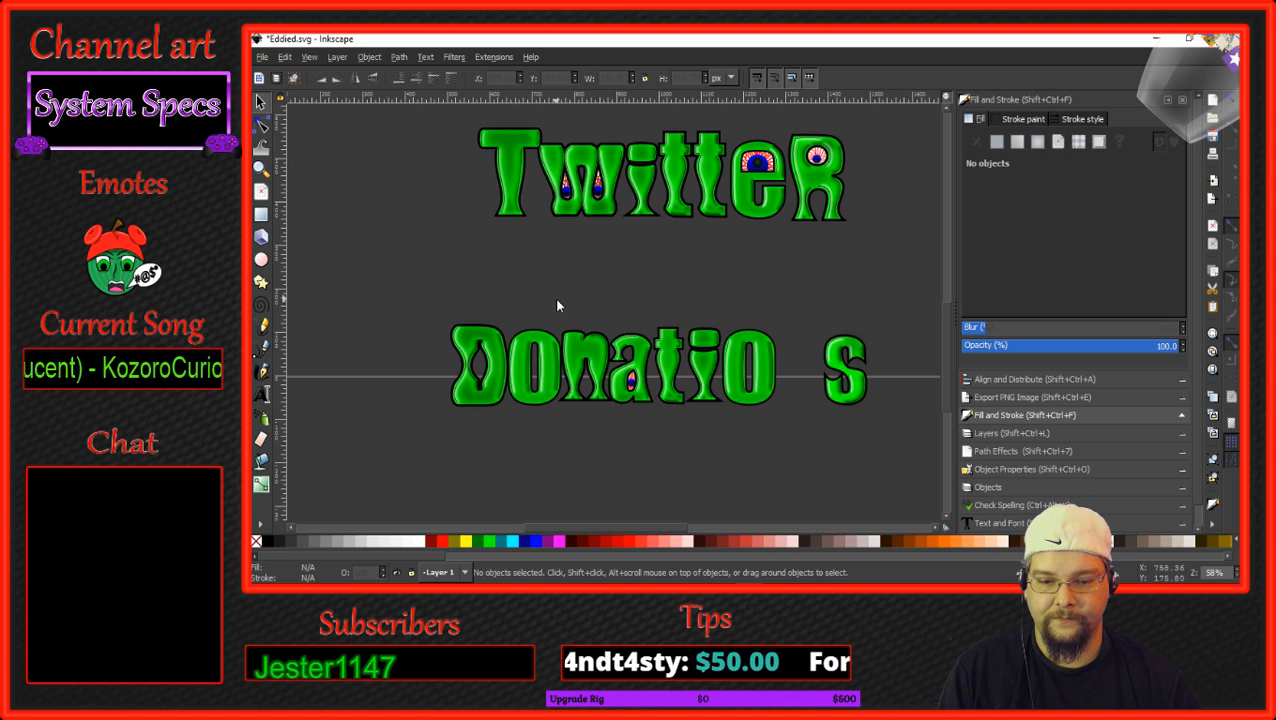
pyautogui.moveTo(550, 296); pyautogui.dragTo(615, 429)
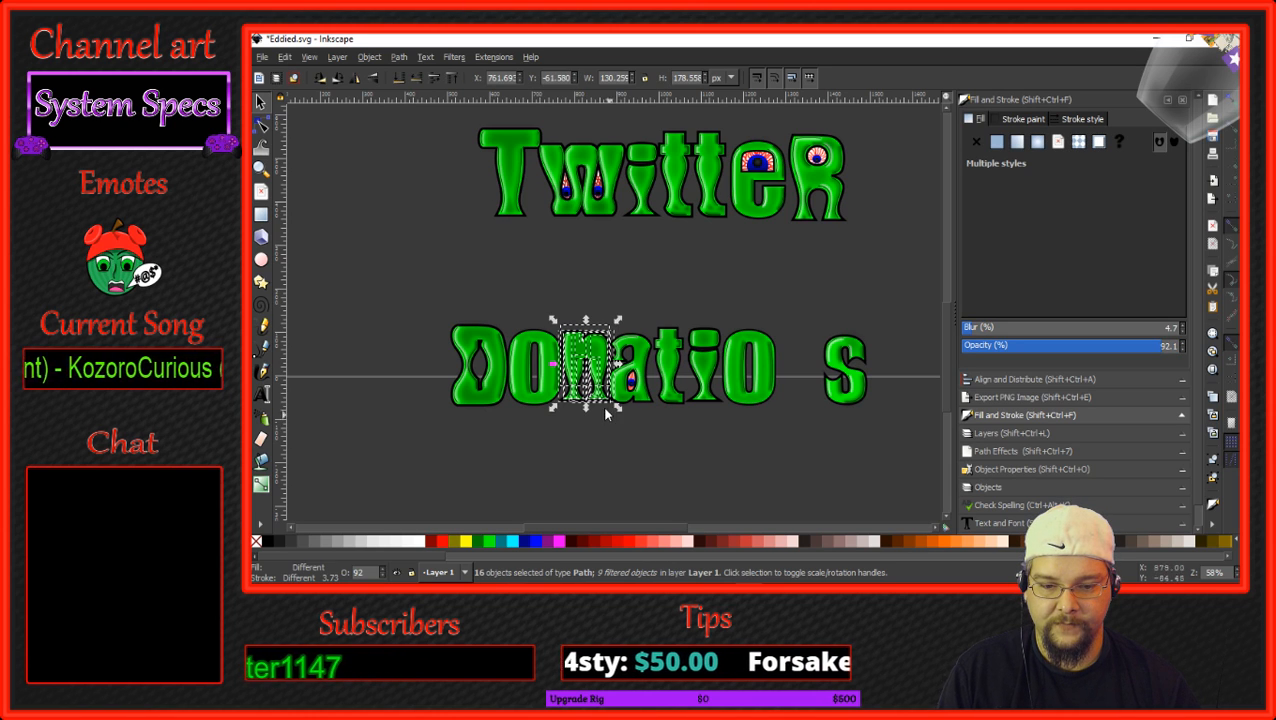
pyautogui.click(369, 56)
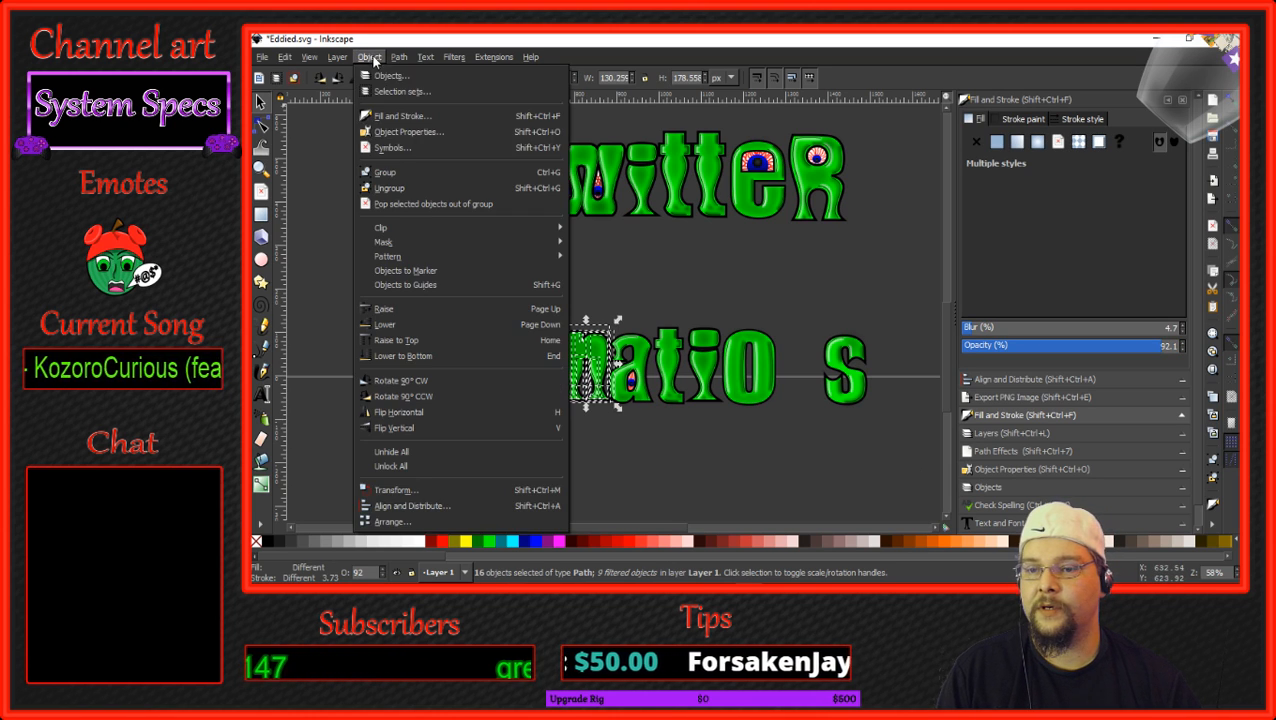
pyautogui.click(395, 174)
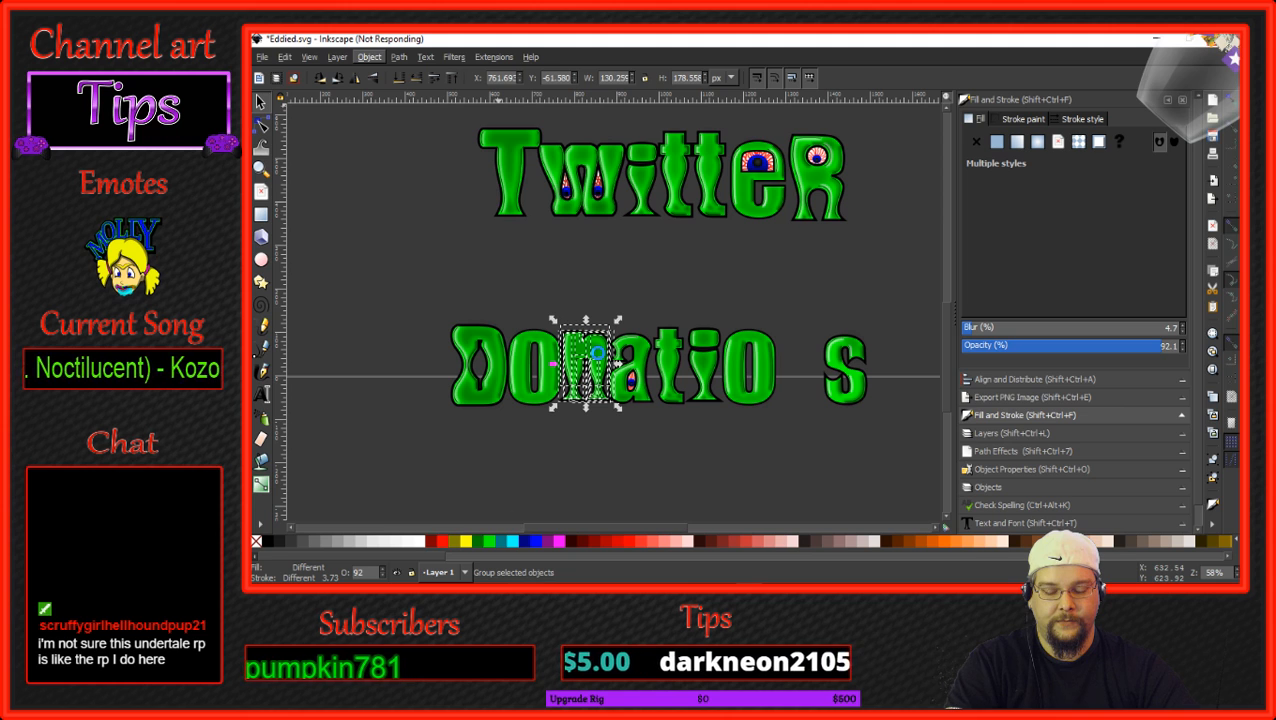
# Duplicate the grouped n and place the copy in the gap between the second o and the s.
pyautogui.rightClick(598, 356)
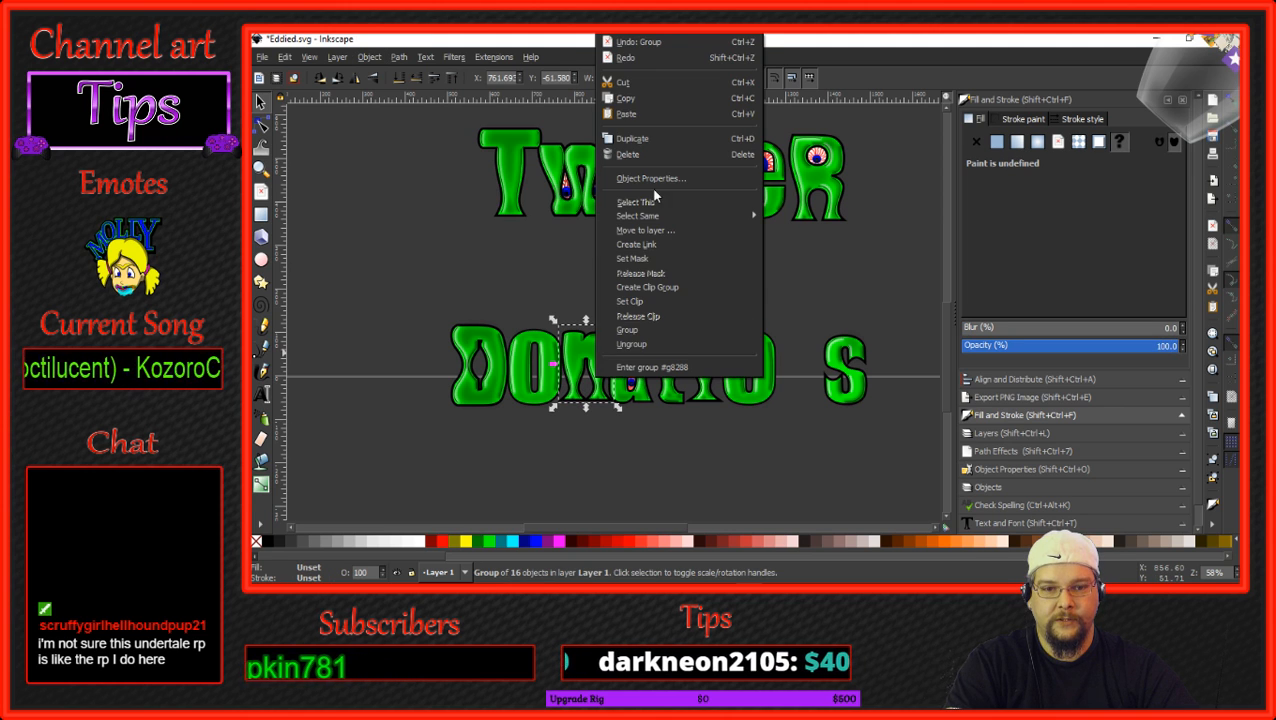
pyautogui.click(651, 139)
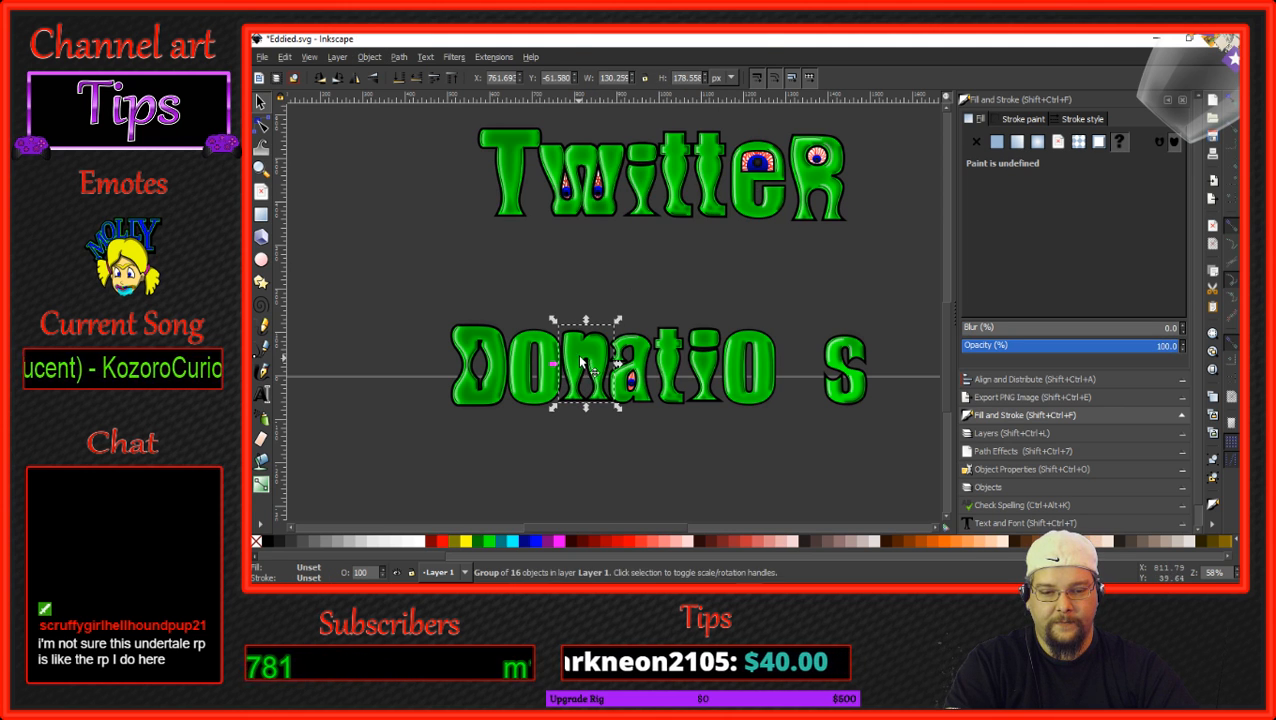
pyautogui.moveTo(582, 362); pyautogui.dragTo(796, 364)
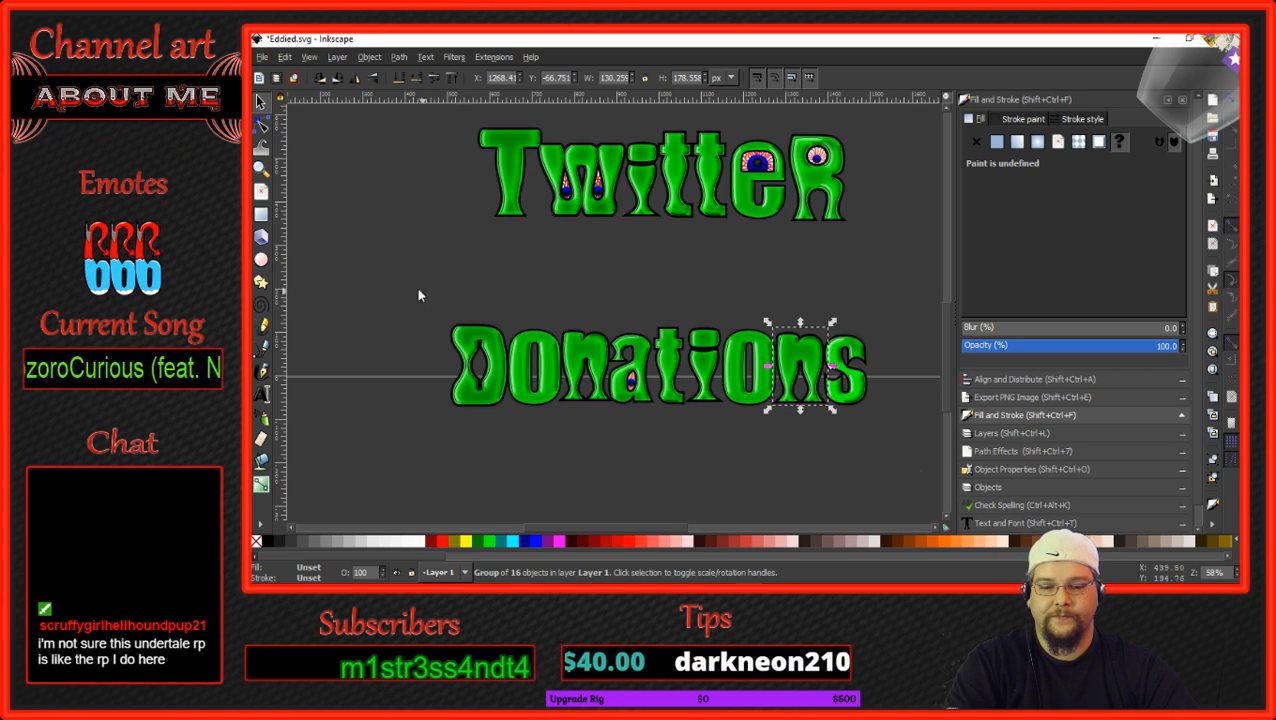
# Select all the pieces of the D and group them into one object.
pyautogui.moveTo(418, 290); pyautogui.dragTo(899, 457)
pyautogui.click(549, 442)
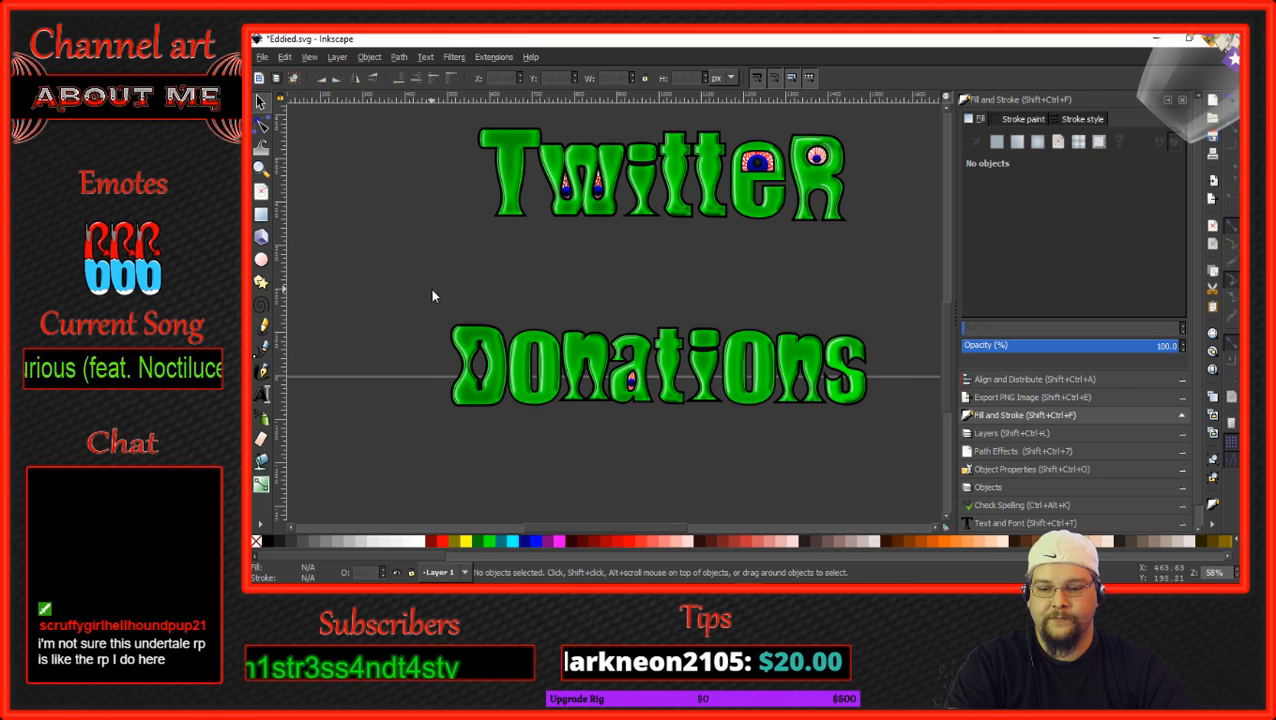
pyautogui.moveTo(431, 290); pyautogui.dragTo(516, 473)
pyautogui.click(369, 57)
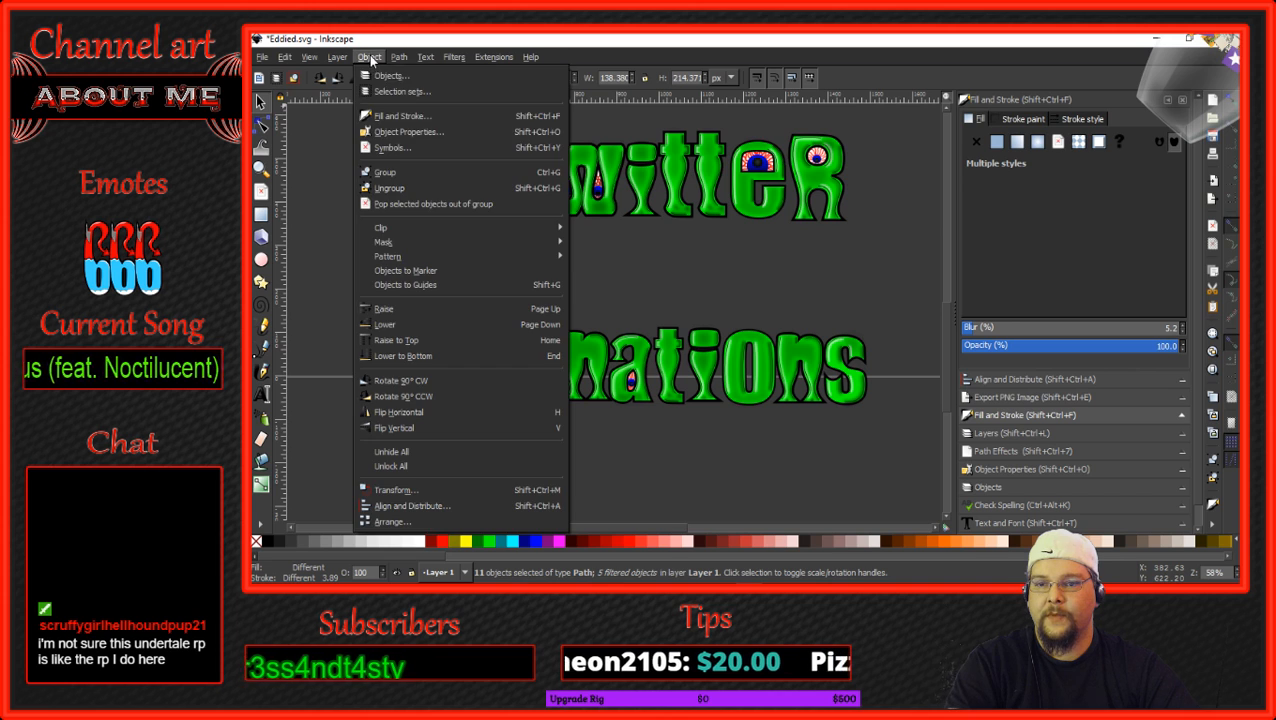
pyautogui.click(417, 174)
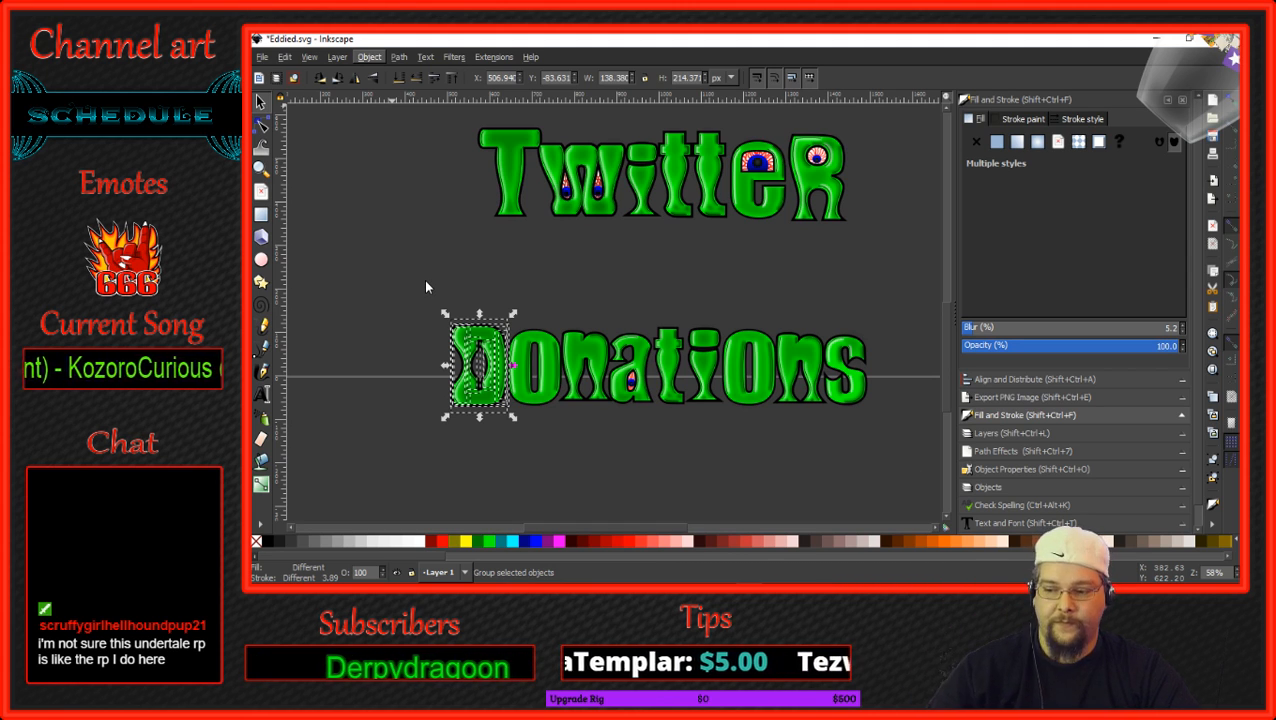
pyautogui.hotkey('ctrl', 'g')
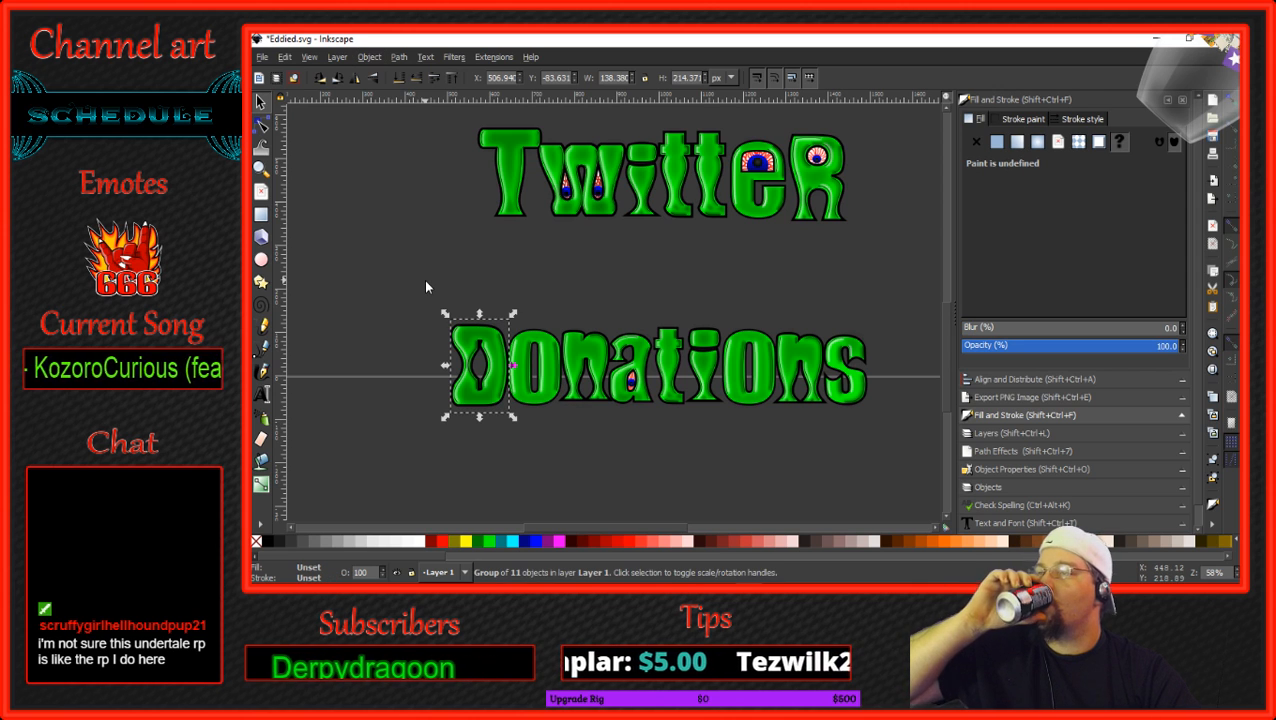
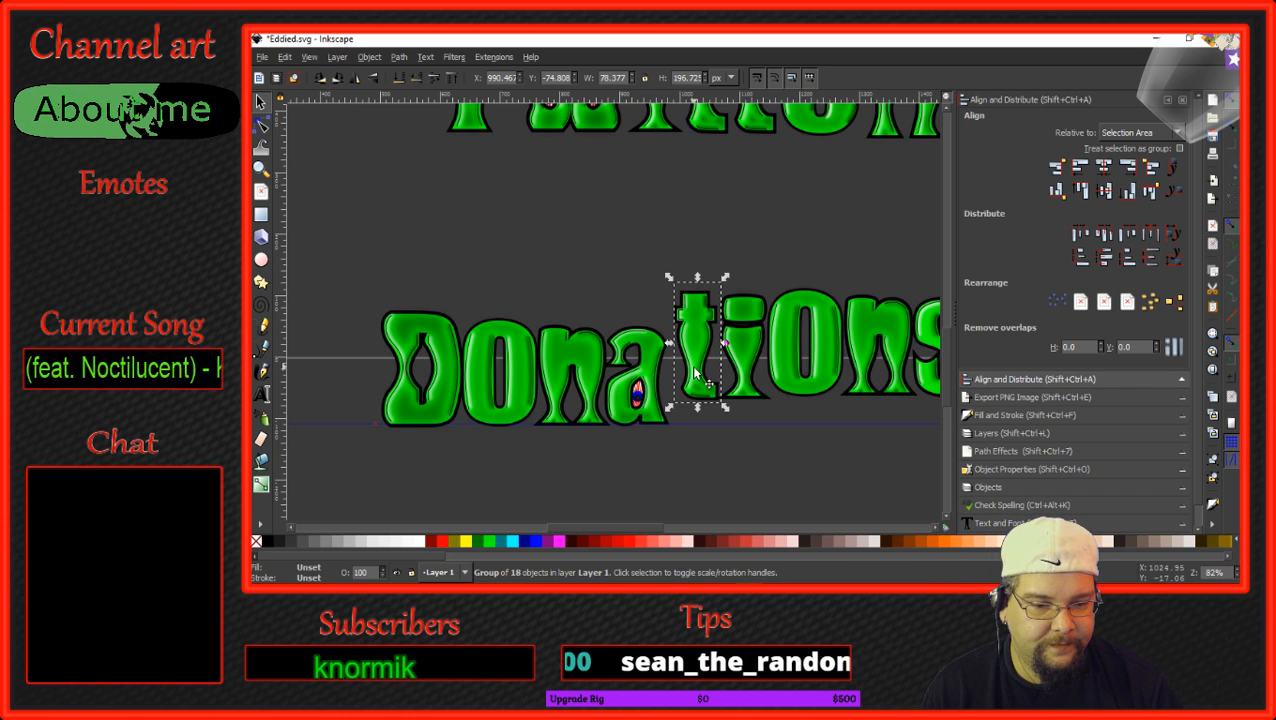
# Move the t, i, second o and second n down onto the baseline guide, each close against the preceding letter.
pyautogui.moveTo(700, 372); pyautogui.dragTo(731, 405)
pyautogui.click(741, 398)
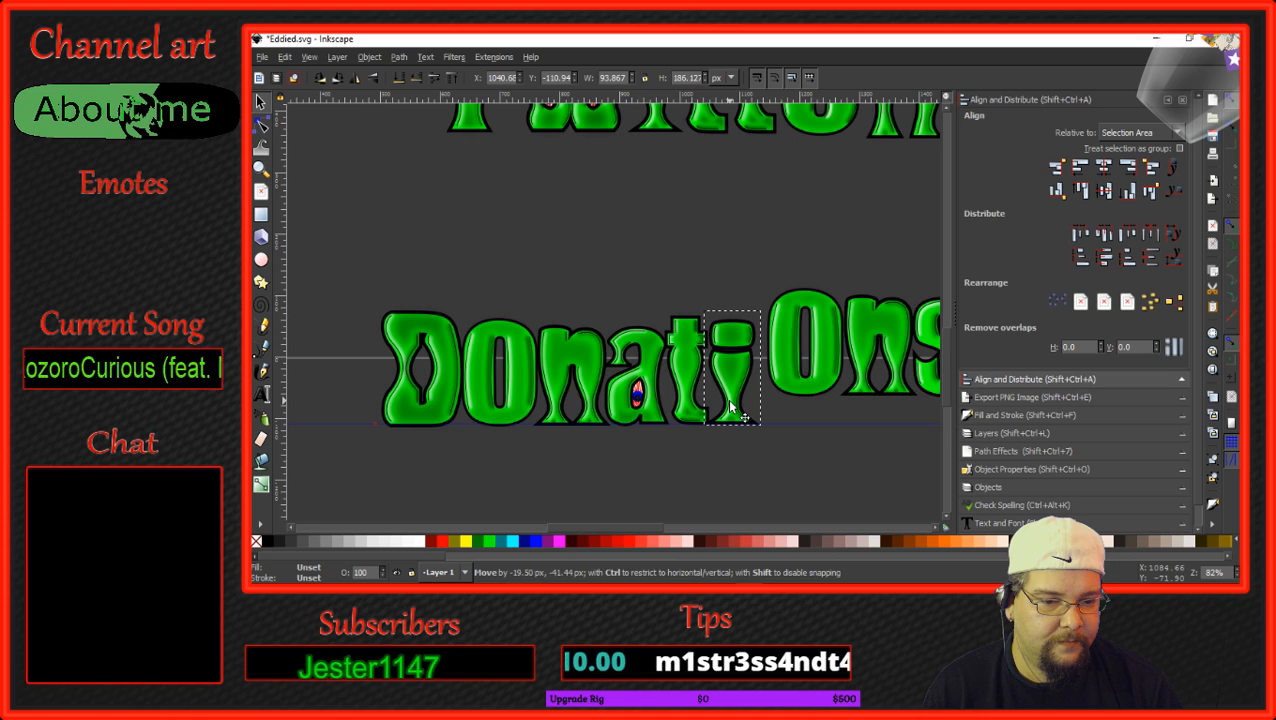
pyautogui.moveTo(789, 364); pyautogui.dragTo(773, 393)
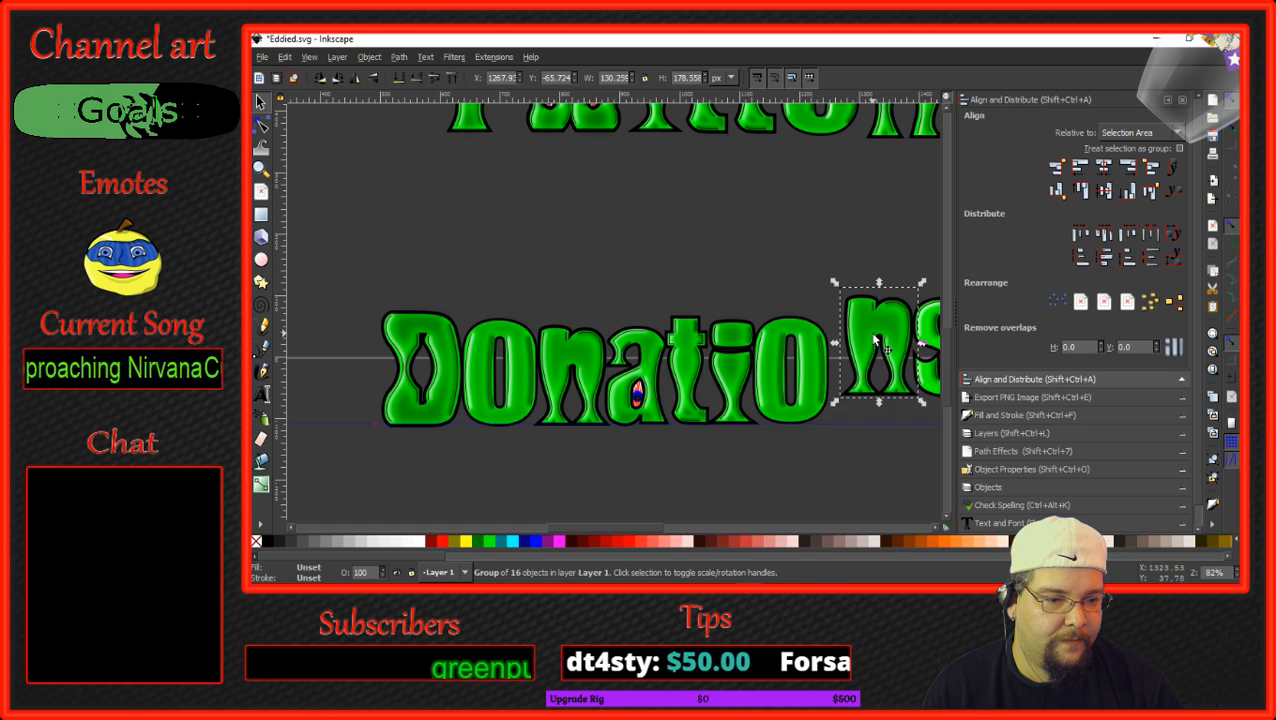
pyautogui.moveTo(866, 346); pyautogui.dragTo(852, 372)
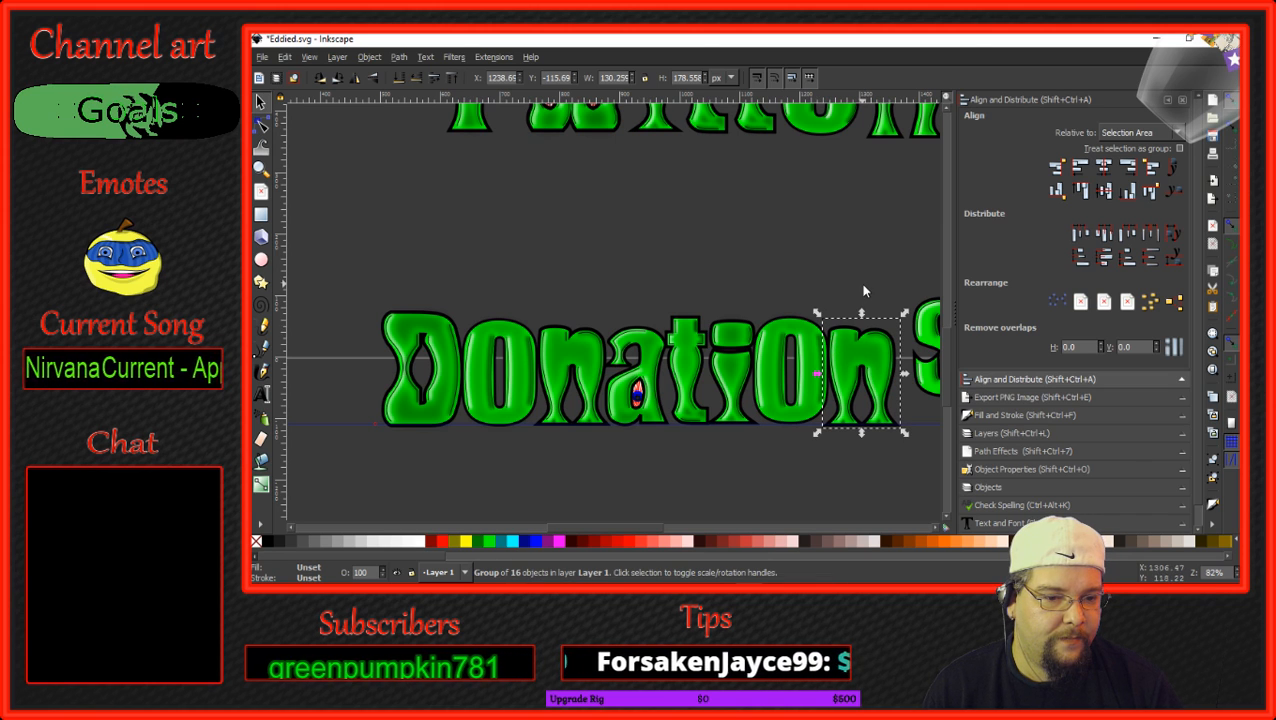
# Enlarge the second n to about 139 × 191 px and the first n to about 136 × 186 px.
pyautogui.moveTo(885, 292); pyautogui.dragTo(708, 315)
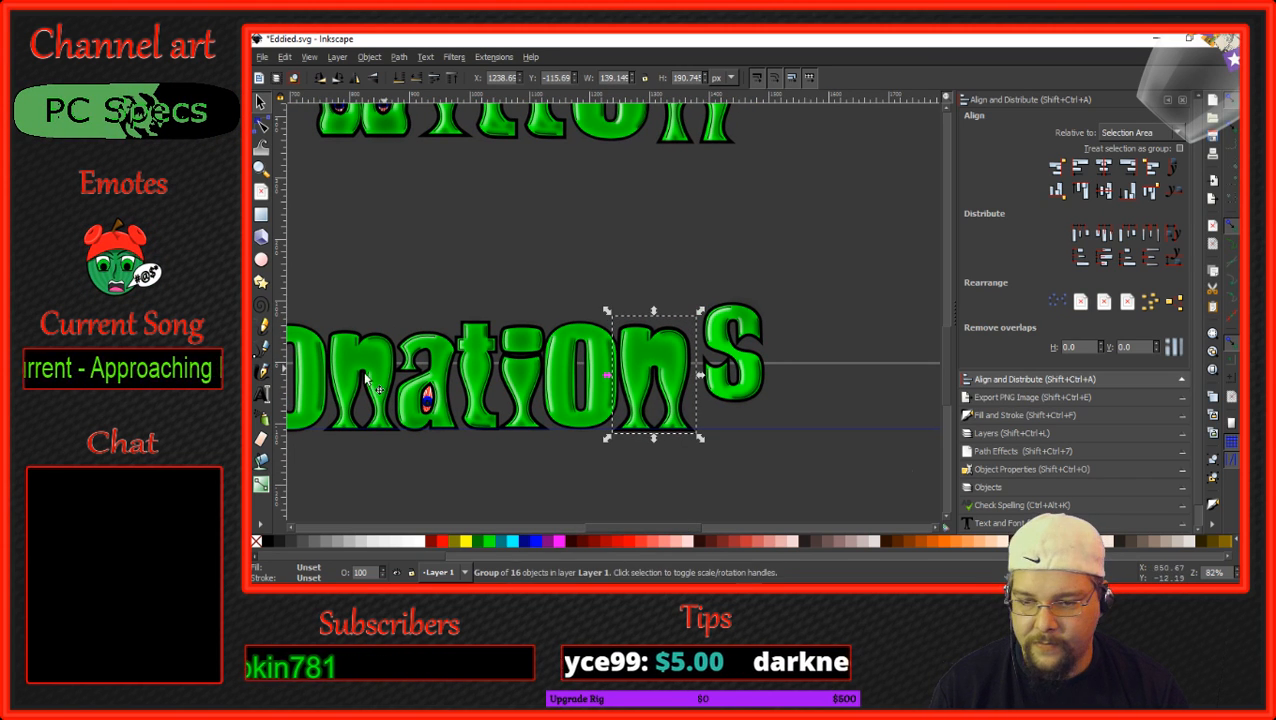
pyautogui.click(362, 370)
pyautogui.moveTo(403, 323); pyautogui.dragTo(414, 315)
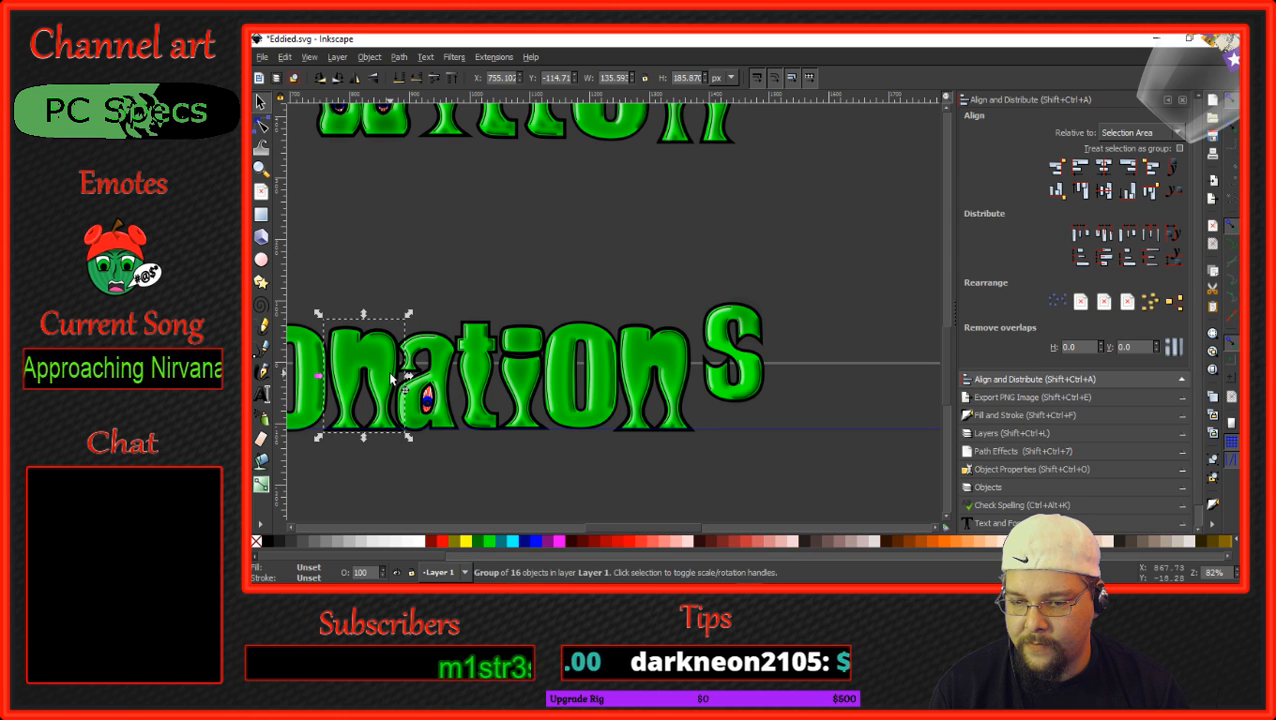
pyautogui.moveTo(387, 376); pyautogui.dragTo(385, 376)
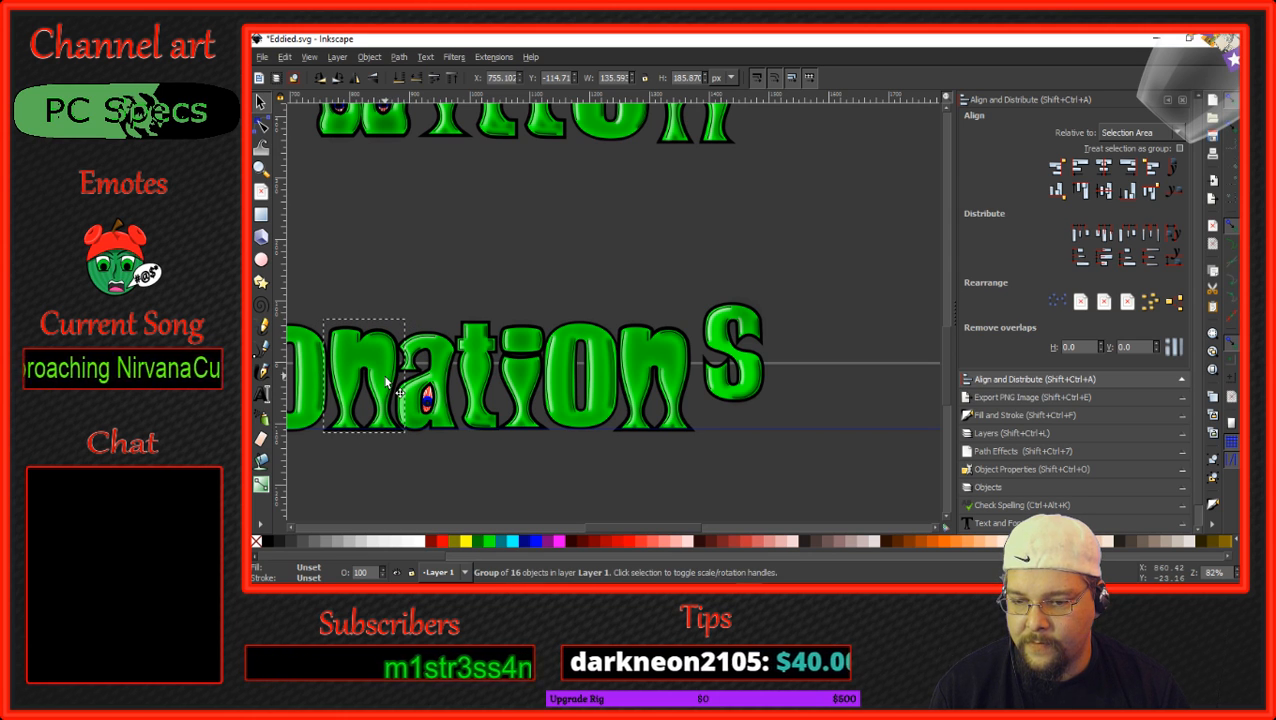
# Move the s down onto the baseline beside the second n and enlarge it to about 121 × 199 px.
pyautogui.click(724, 352)
pyautogui.moveTo(731, 352); pyautogui.dragTo(716, 386)
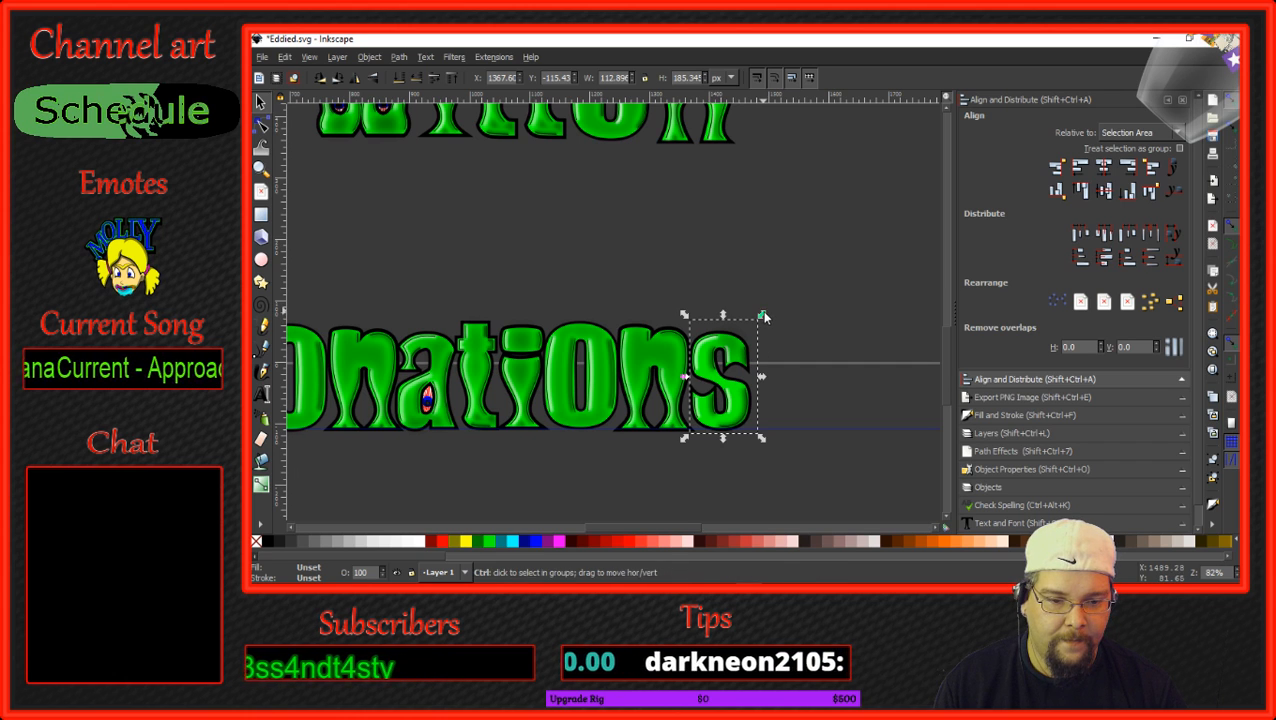
pyautogui.moveTo(763, 317); pyautogui.dragTo(775, 302)
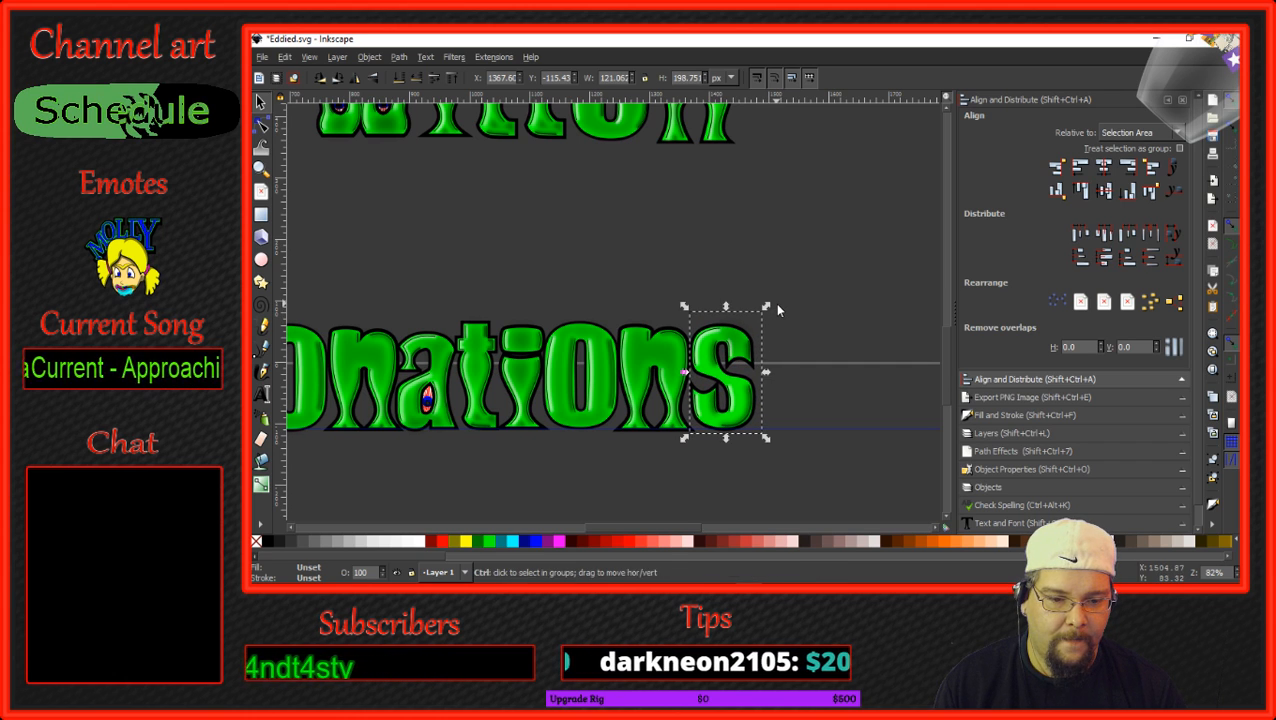
pyautogui.click(789, 355)
pyautogui.scroll(-3, 789, 355)
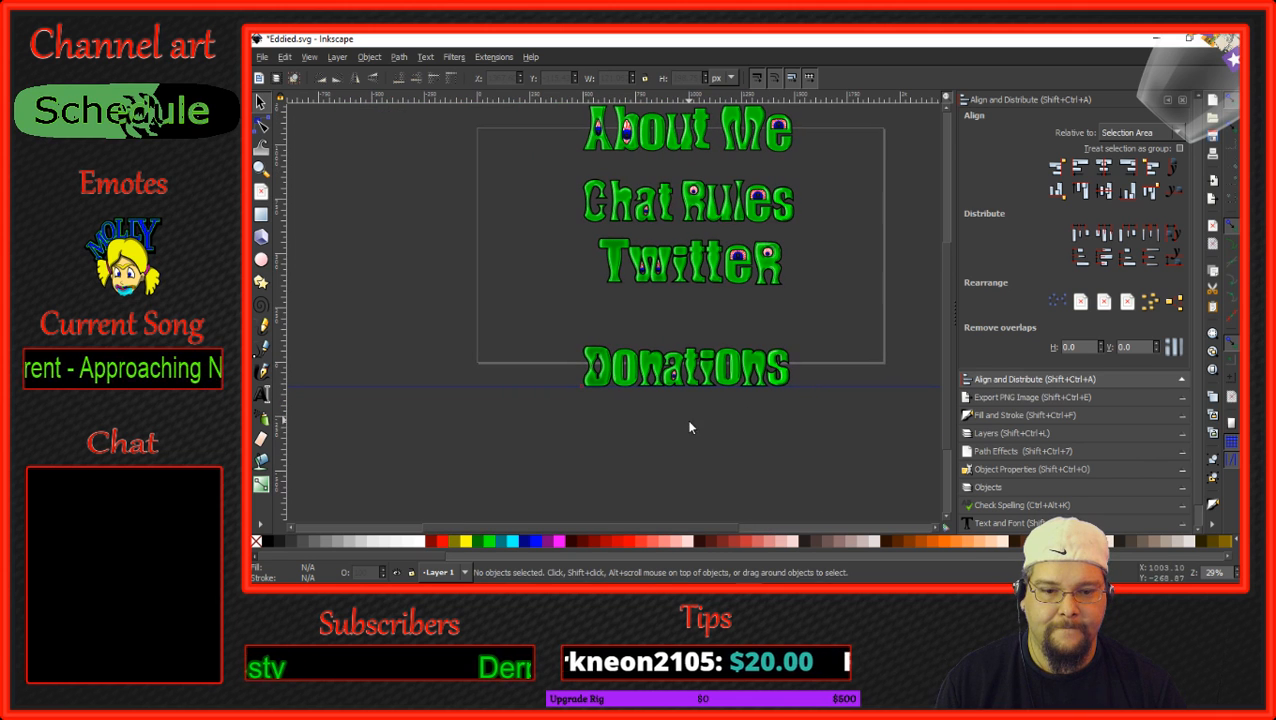
# Select all the letters of "Donations" and group them into a single object.
pyautogui.moveTo(575, 336); pyautogui.dragTo(837, 417)
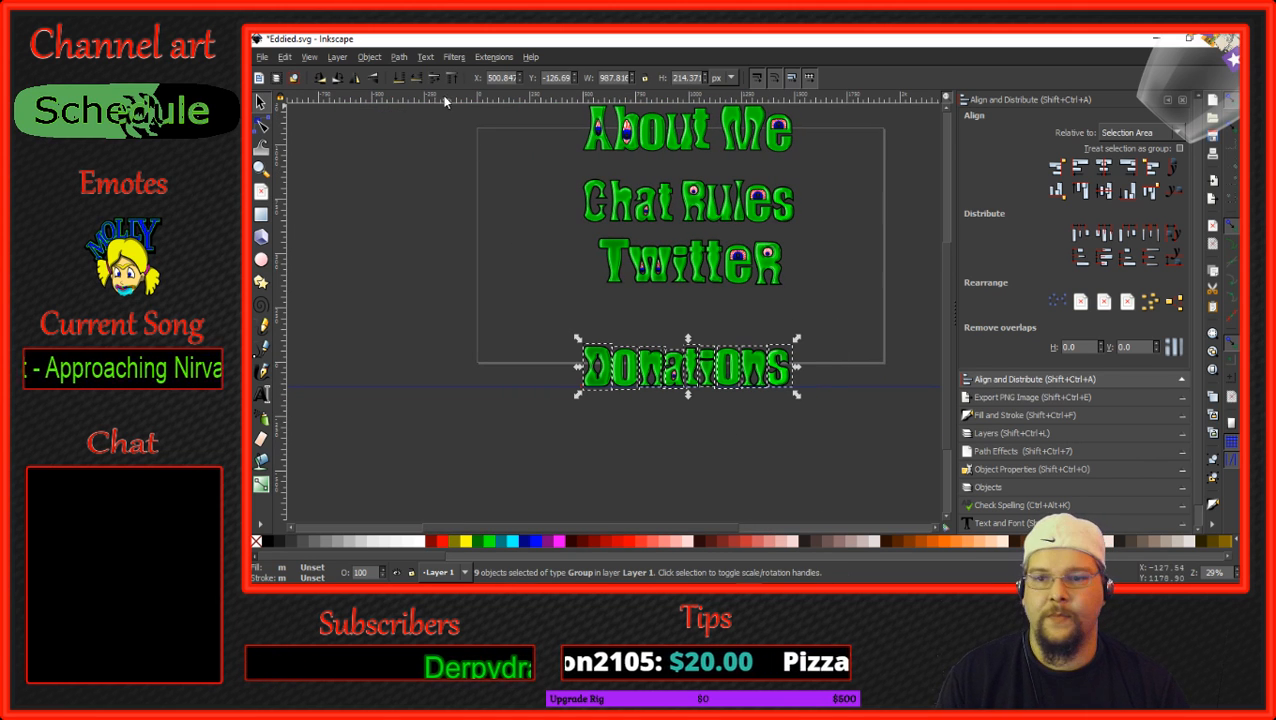
pyautogui.click(369, 57)
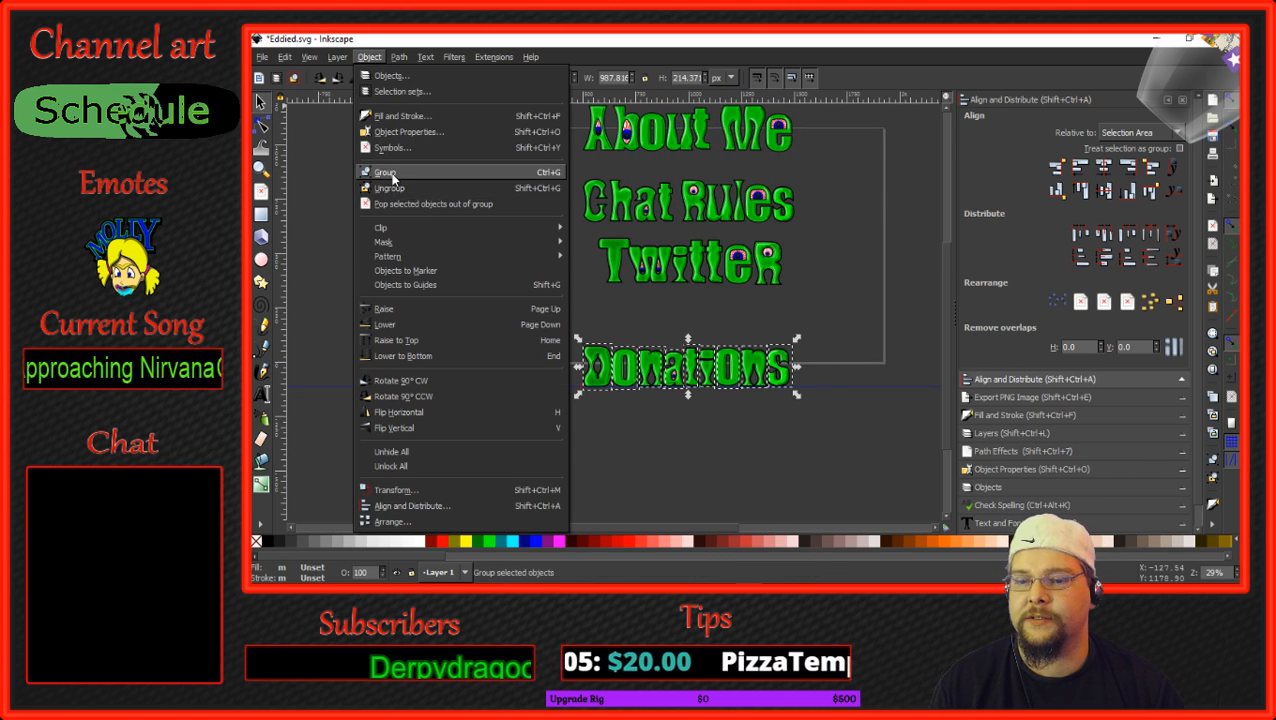
pyautogui.click(390, 173)
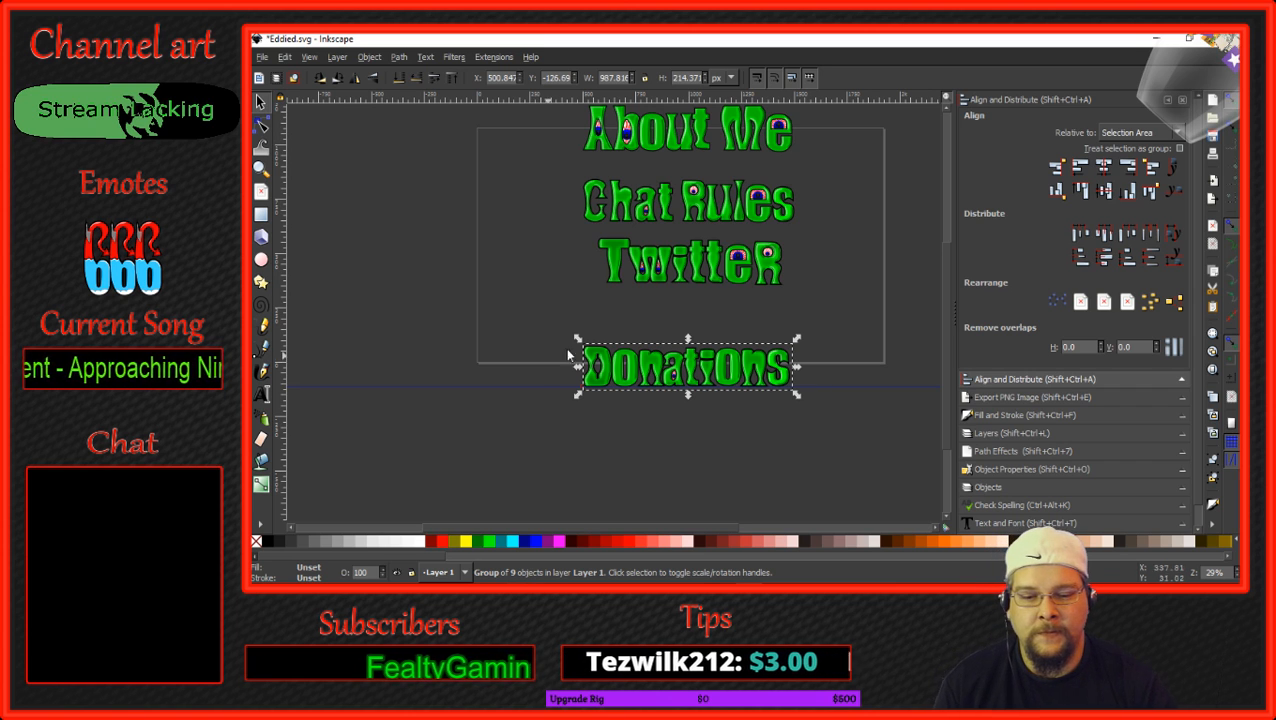
# Bucket-fill the opening inside the D and make the fill white with an alpha of 255.
pyautogui.scroll(5, 598, 368)
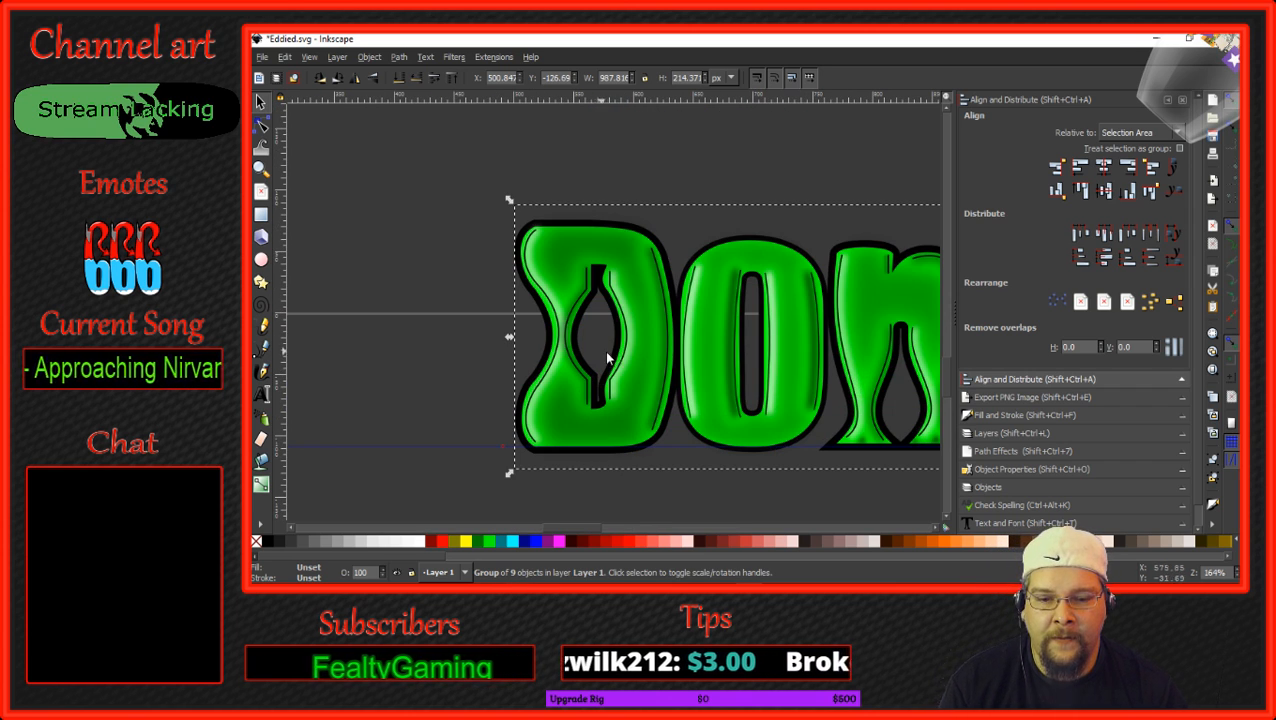
pyautogui.click(261, 460)
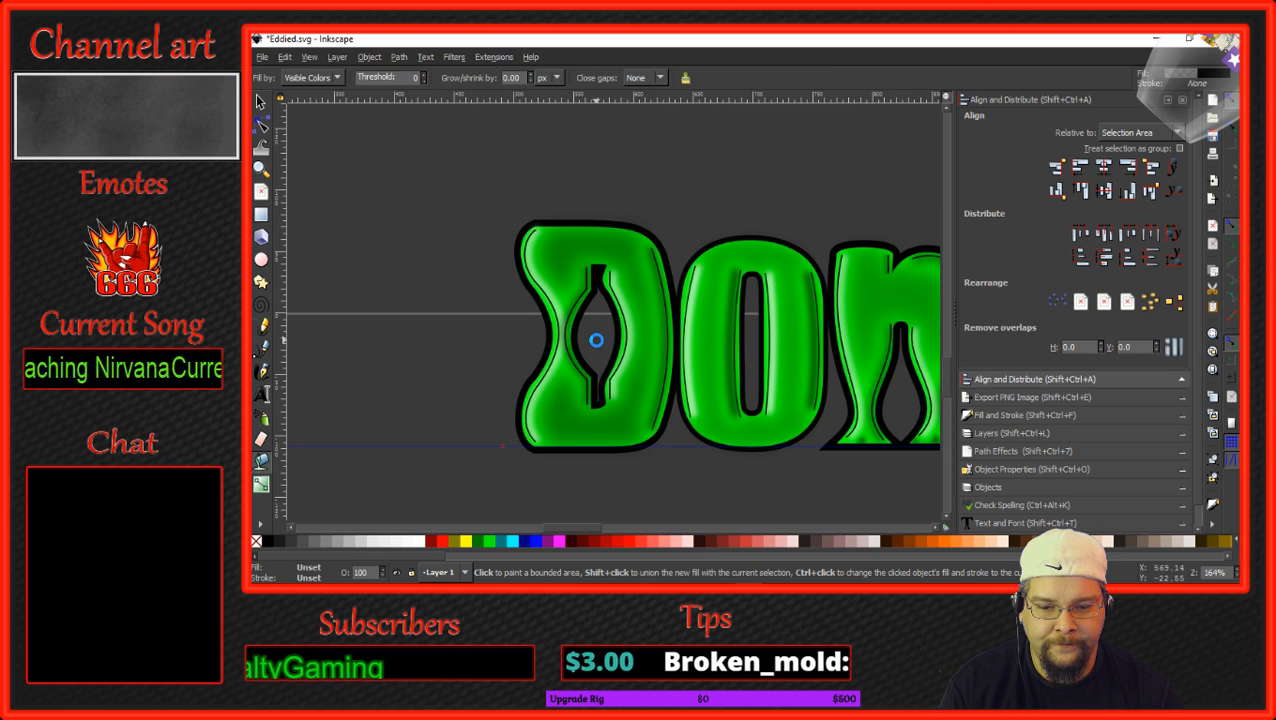
pyautogui.click(596, 340)
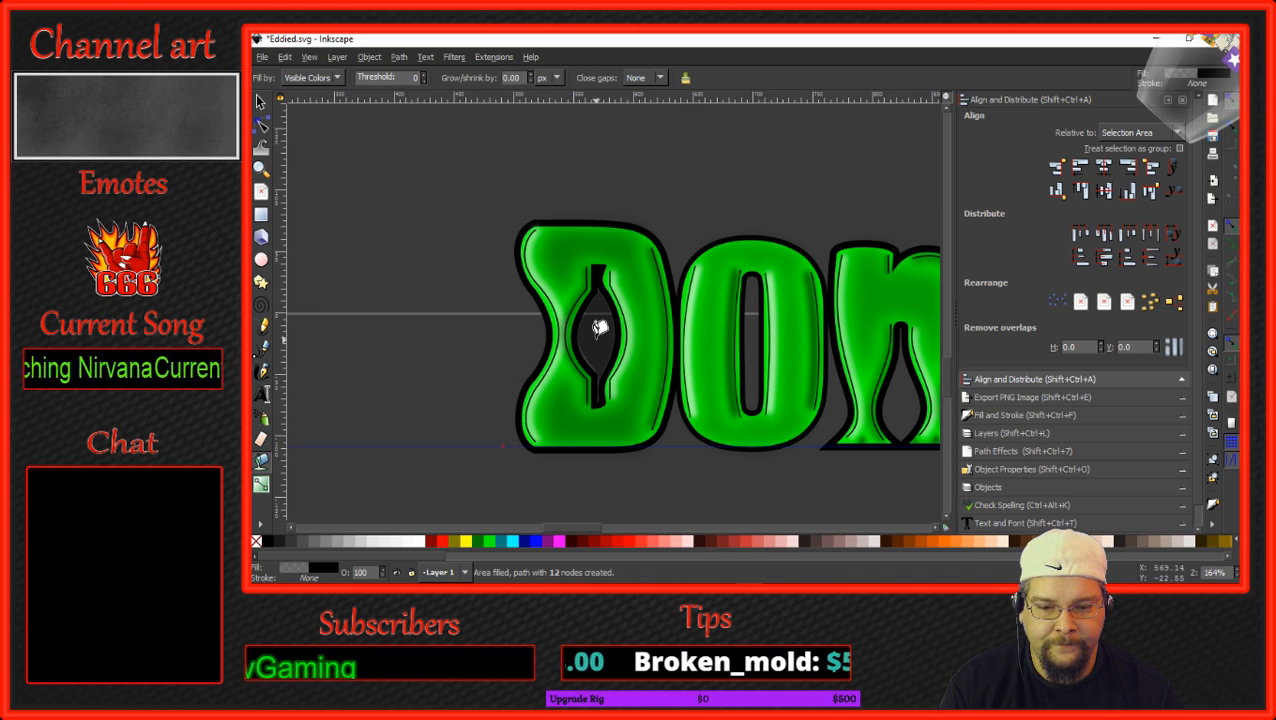
pyautogui.click(422, 545)
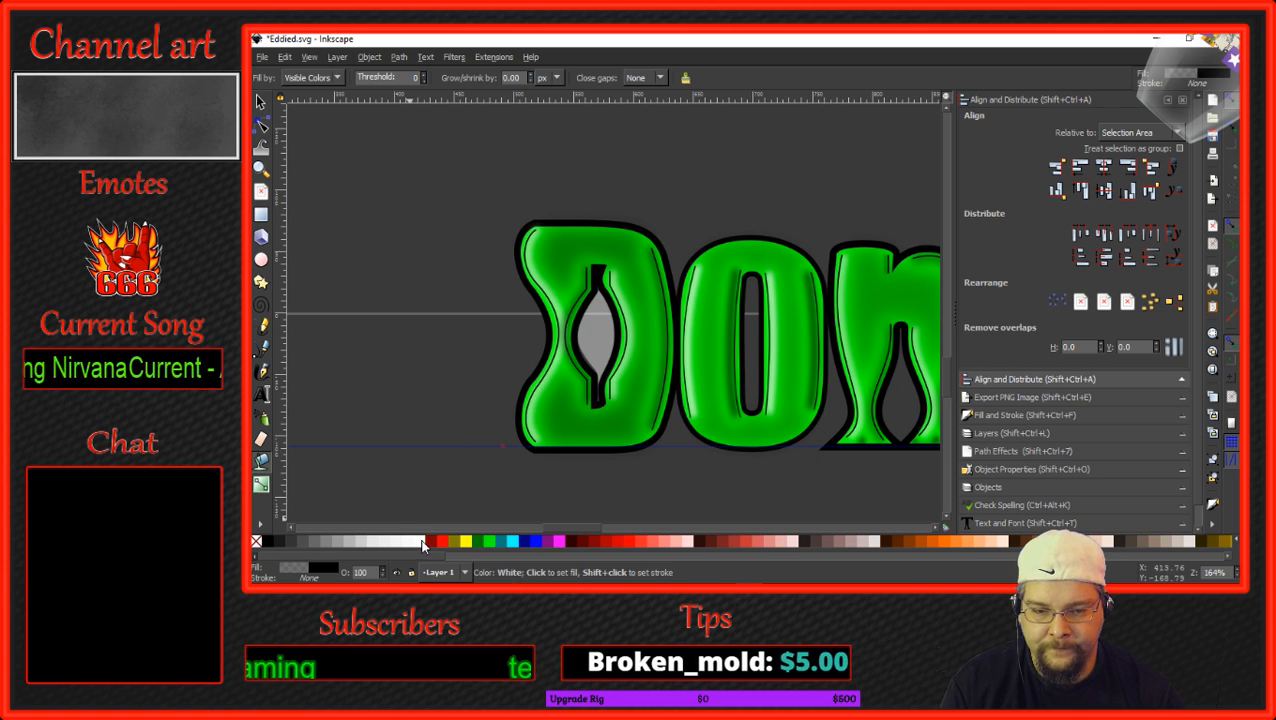
pyautogui.click(1027, 414)
pyautogui.moveTo(1112, 244); pyautogui.dragTo(1138, 244)
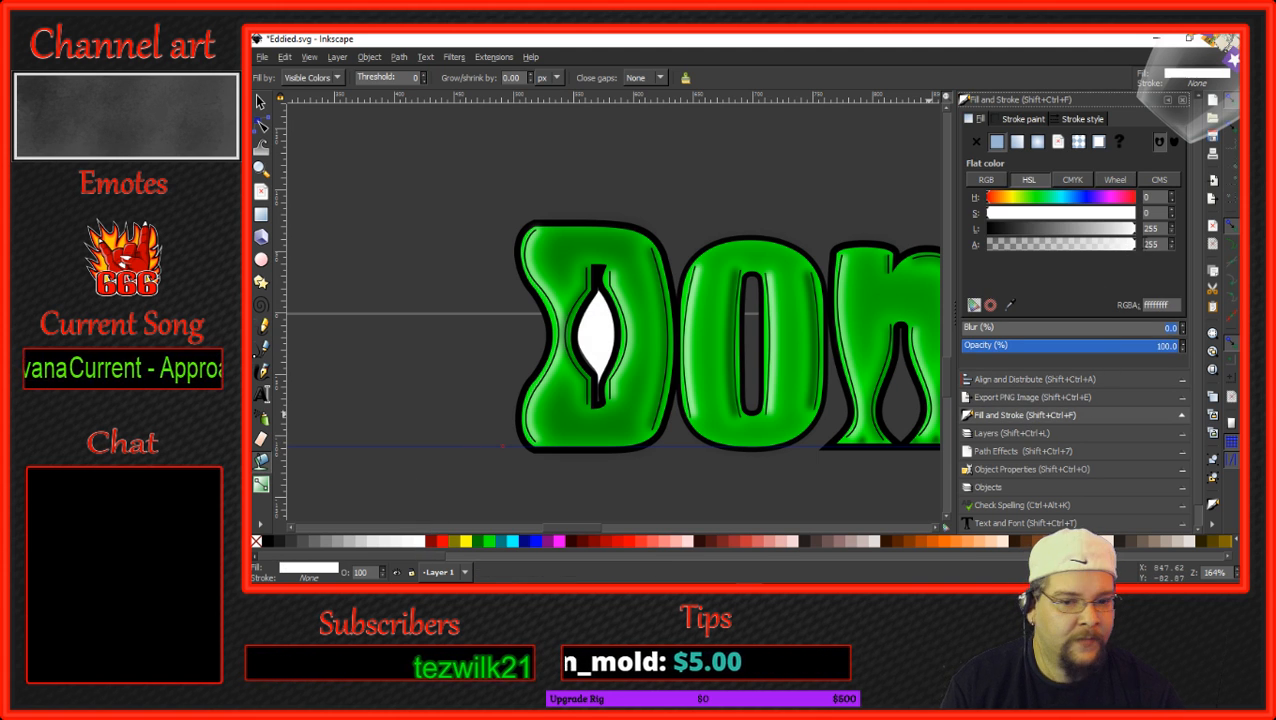
# Stretch the top node of the D's white fill upward into the black slot above the opening.
pyautogui.scroll(2, 622, 352)
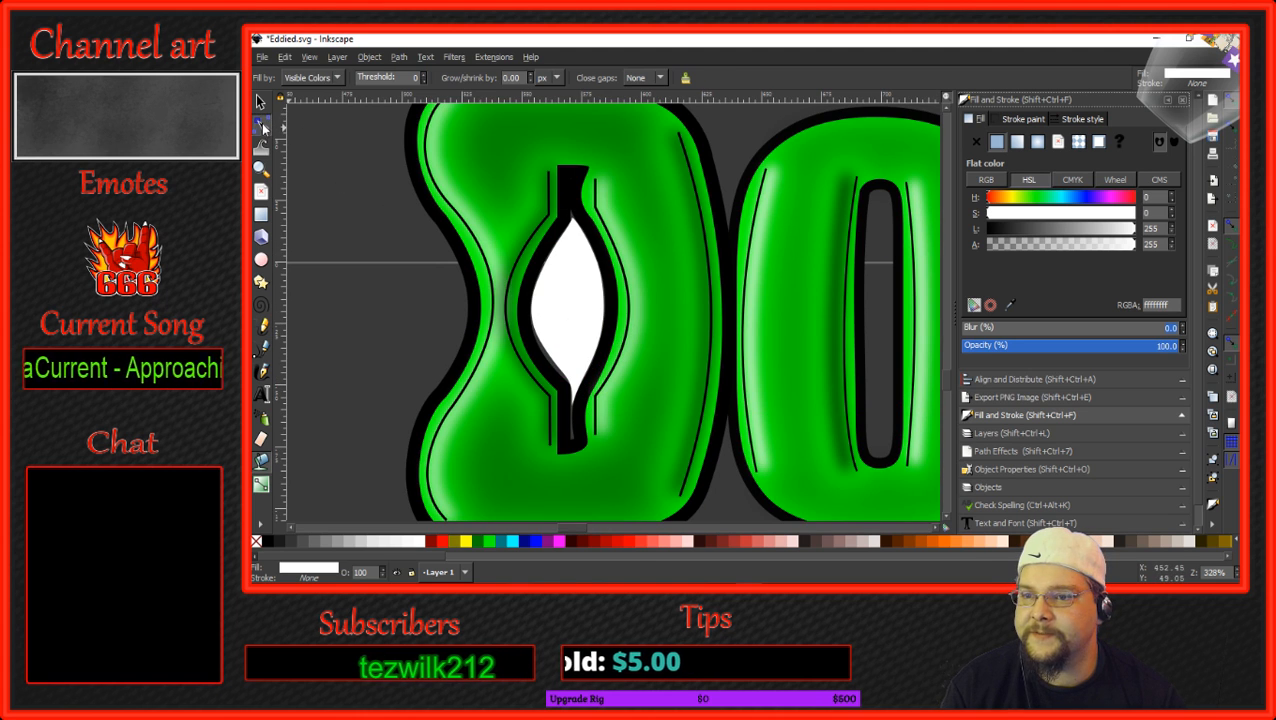
pyautogui.click(262, 125)
pyautogui.moveTo(570, 224); pyautogui.dragTo(569, 188)
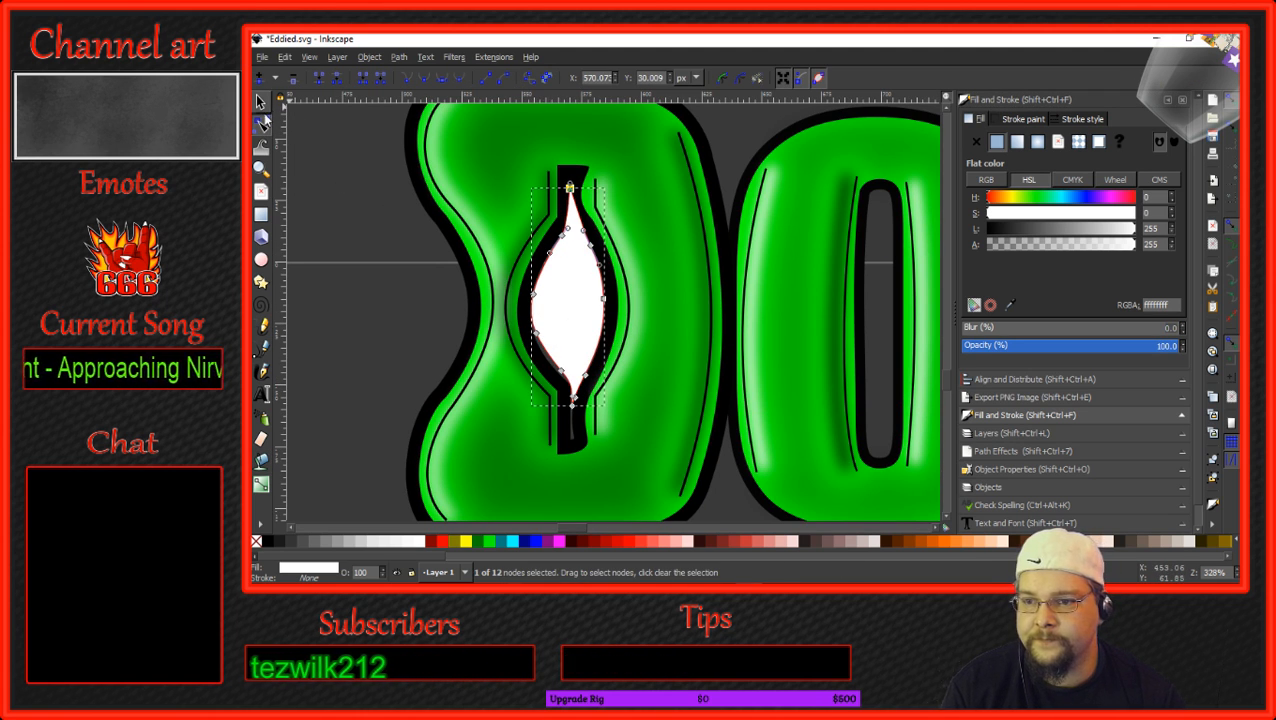
# Enlarge the D's white fill to about 47 × 122 px, centre it over the opening and lower it behind the letter.
pyautogui.click(262, 104)
pyautogui.moveTo(527, 298); pyautogui.dragTo(504, 298)
pyautogui.moveTo(608, 298); pyautogui.dragTo(626, 298)
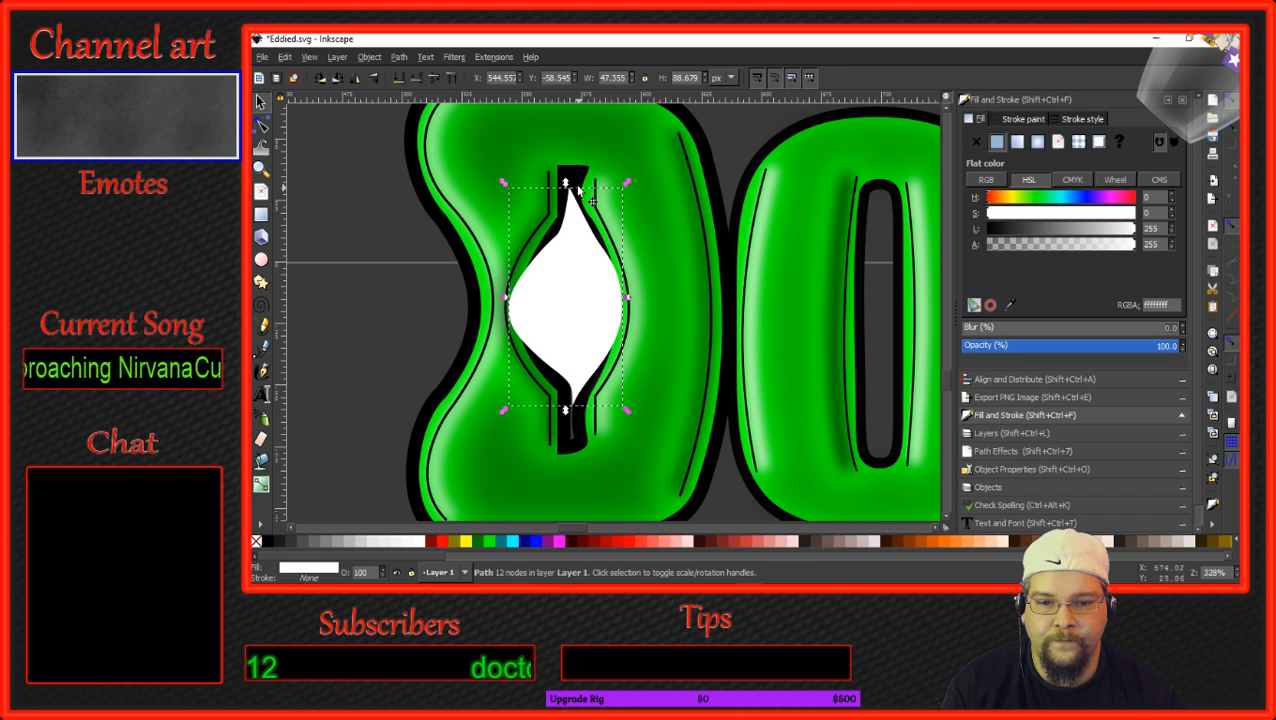
pyautogui.moveTo(565, 185); pyautogui.dragTo(565, 157)
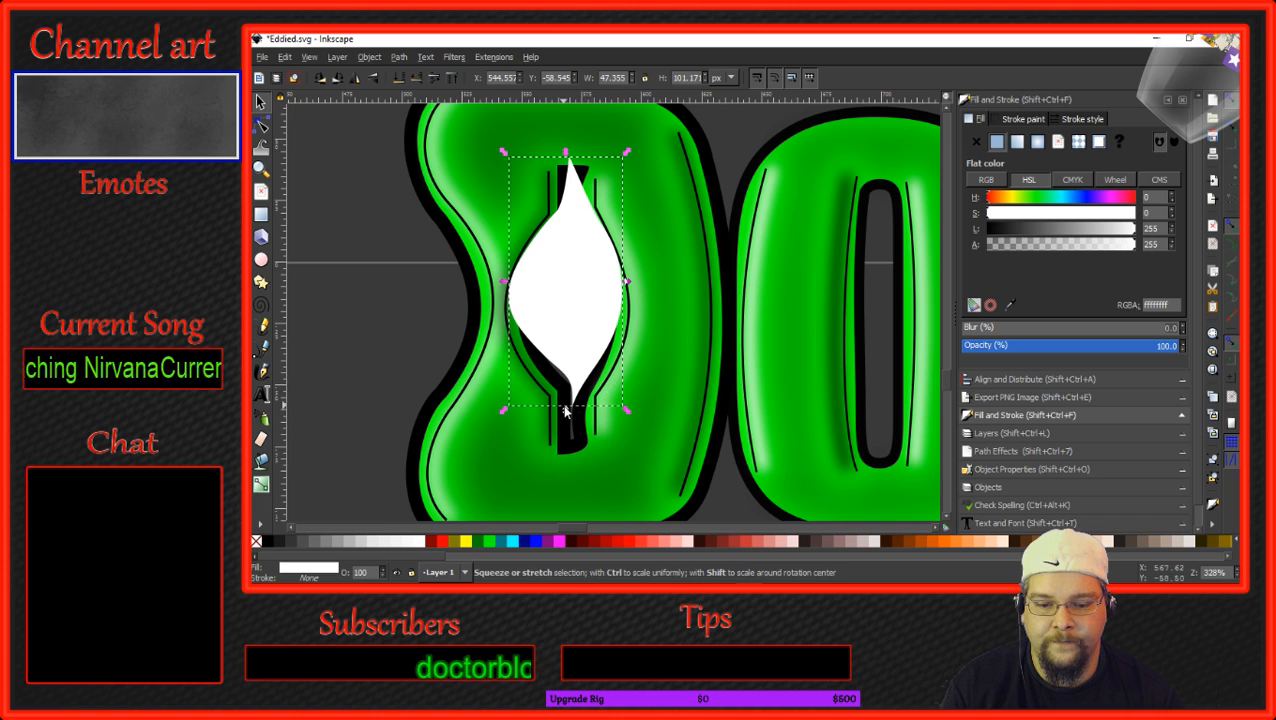
pyautogui.moveTo(565, 410); pyautogui.dragTo(557, 452)
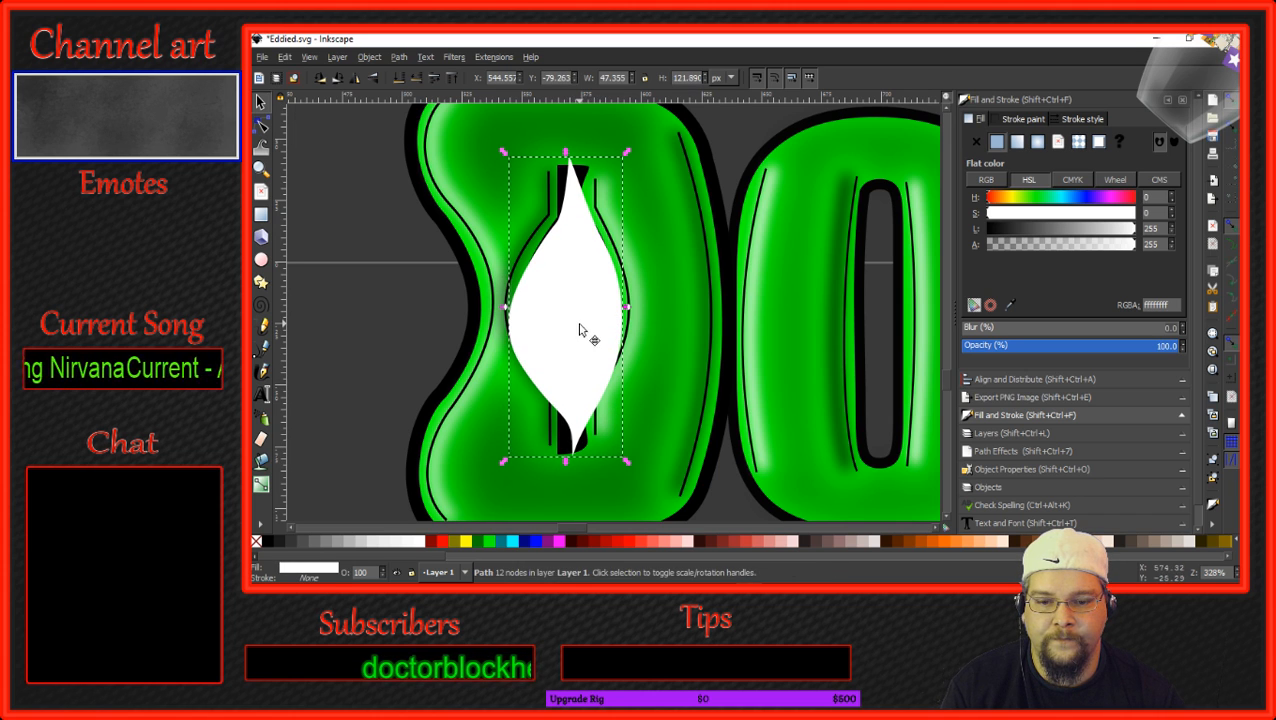
pyautogui.moveTo(579, 326); pyautogui.dragTo(578, 322)
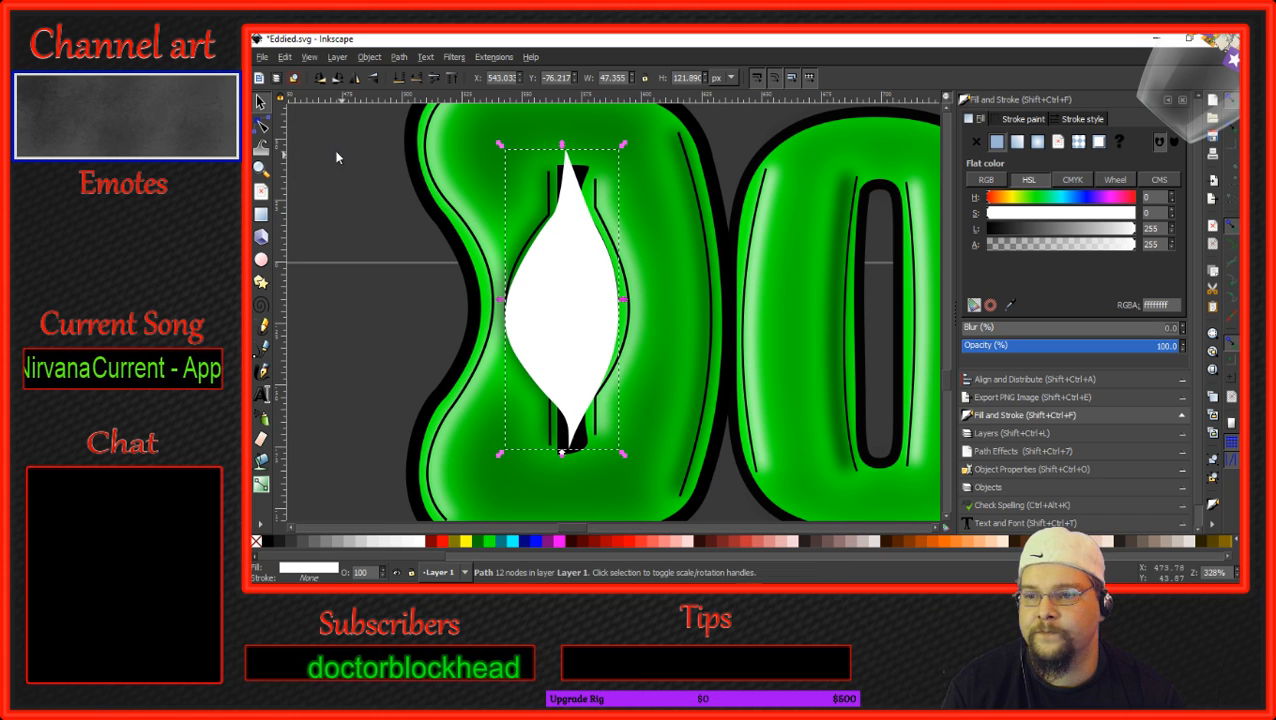
pyautogui.click(397, 80)
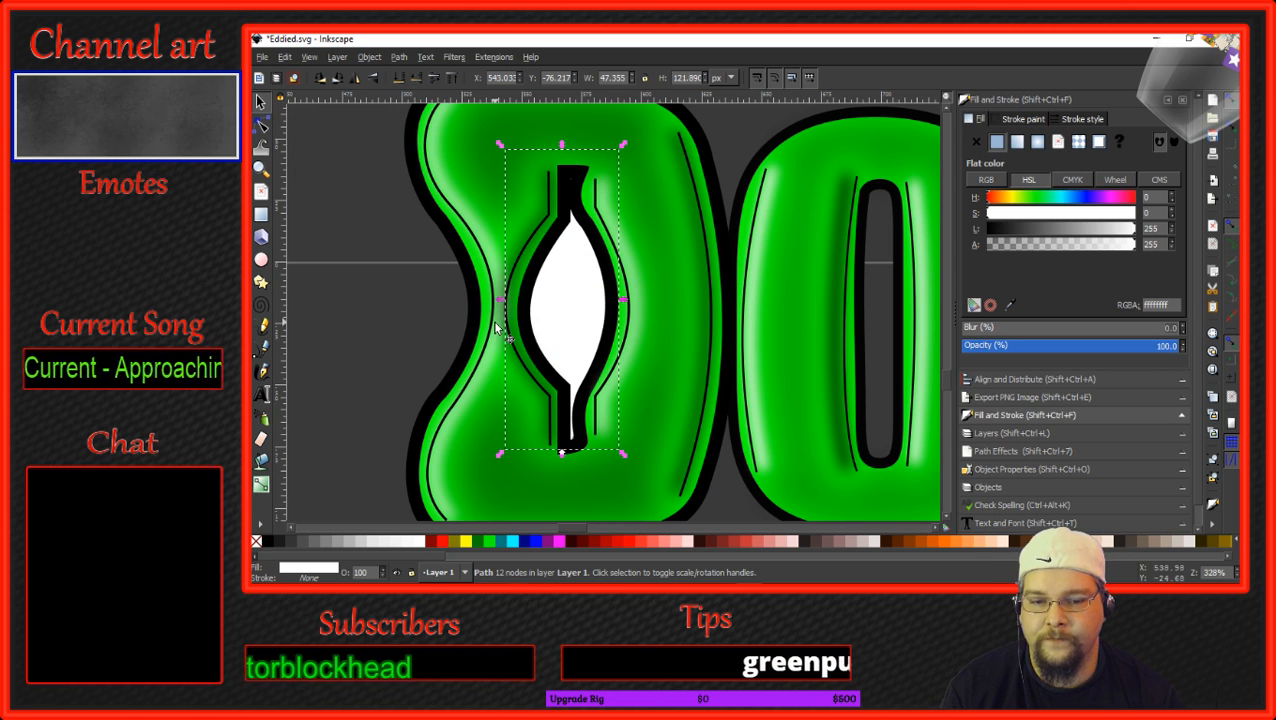
# Draw a circle about 28 px in diameter over the D's white fill as the iris and fill it blue.
pyautogui.click(261, 259)
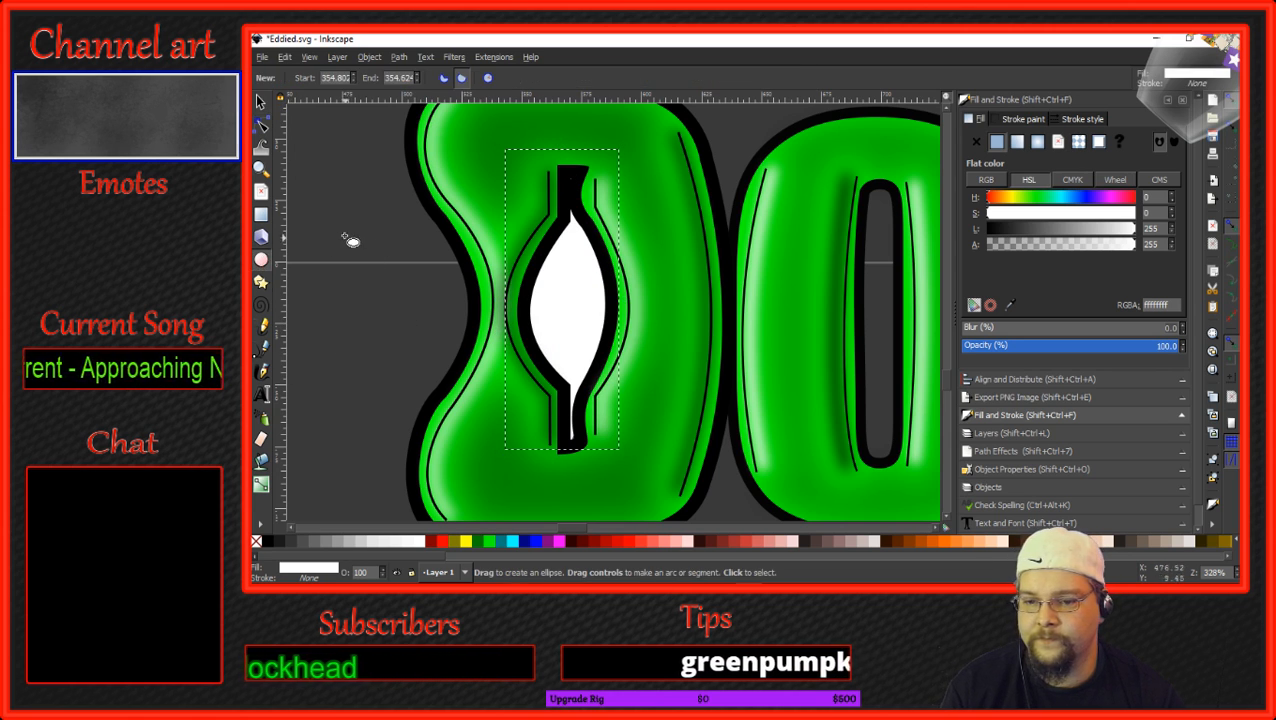
pyautogui.moveTo(345, 234)
pyautogui.mouseDown()
pyautogui.moveTo(421, 313)
pyautogui.moveTo(414, 304)
pyautogui.moveTo(435, 289)
pyautogui.moveTo(580, 323)
pyautogui.mouseUp()
pyautogui.click(540, 541)
pyautogui.click(261, 101)
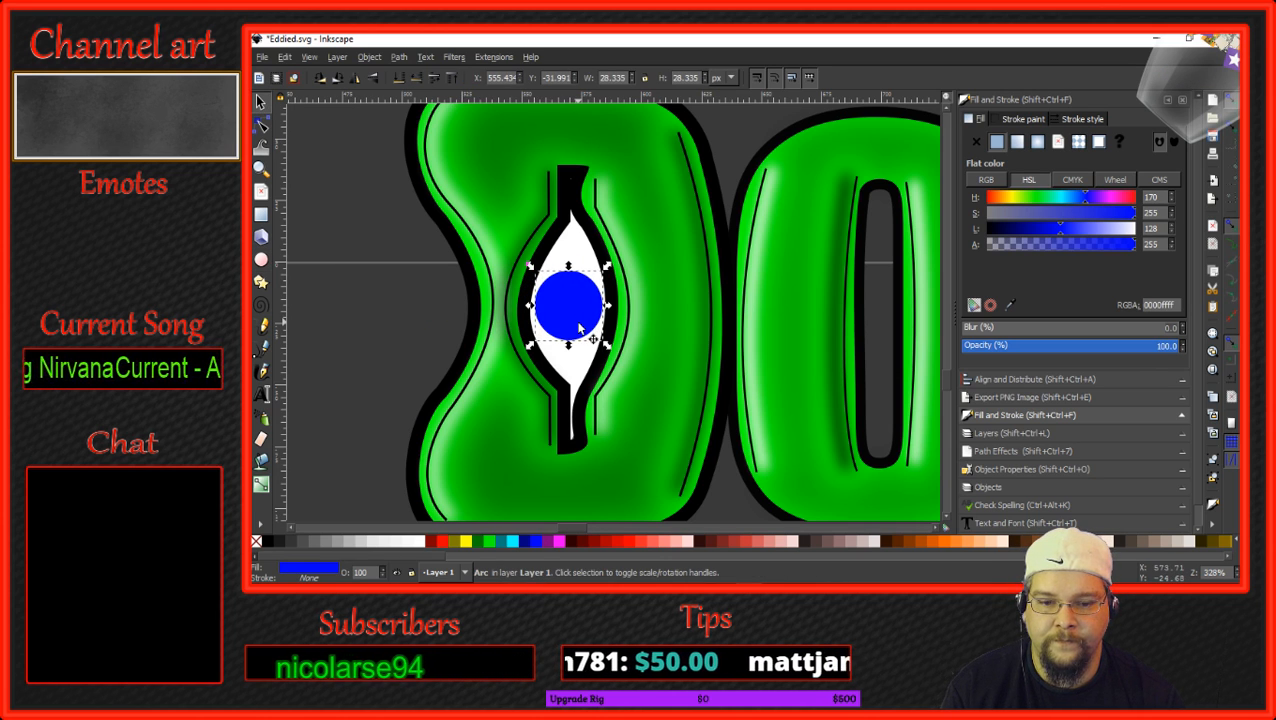
# Duplicate the blue iris, give the copy a dark linear gradient fill and rotate it so the shading darkens towards the bottom.
pyautogui.rightClick(580, 323)
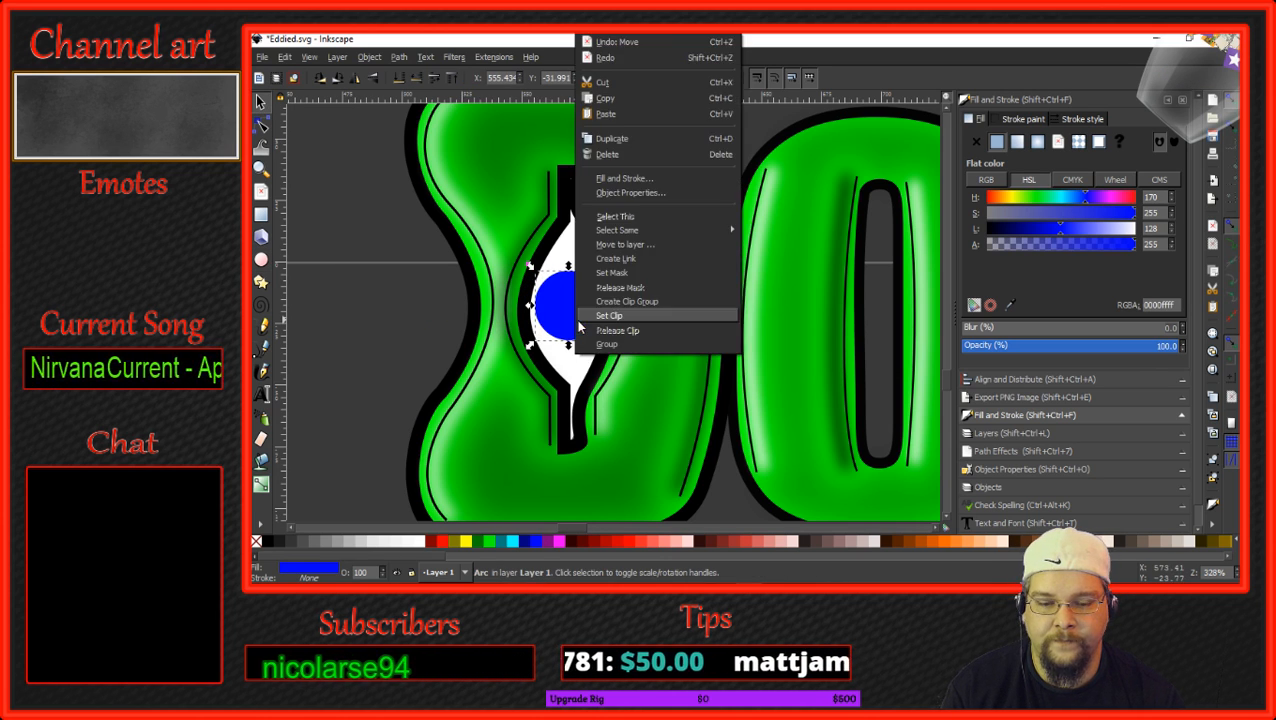
pyautogui.click(619, 140)
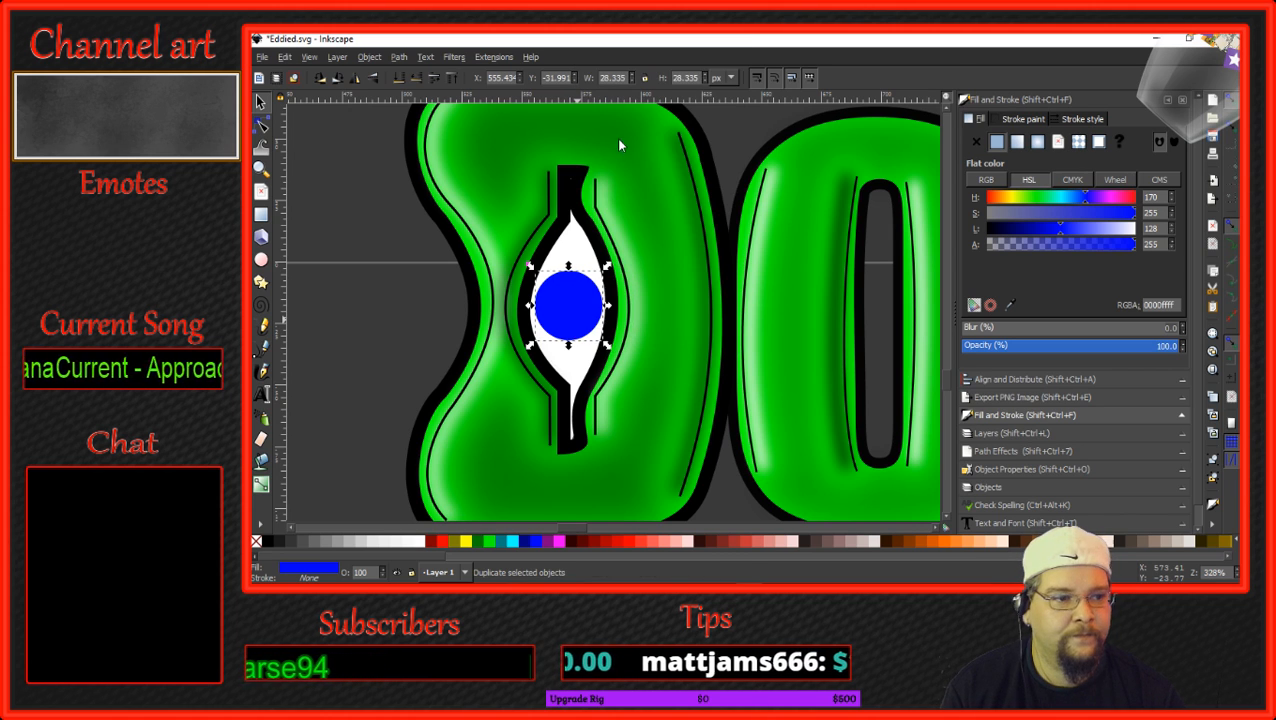
pyautogui.click(1017, 141)
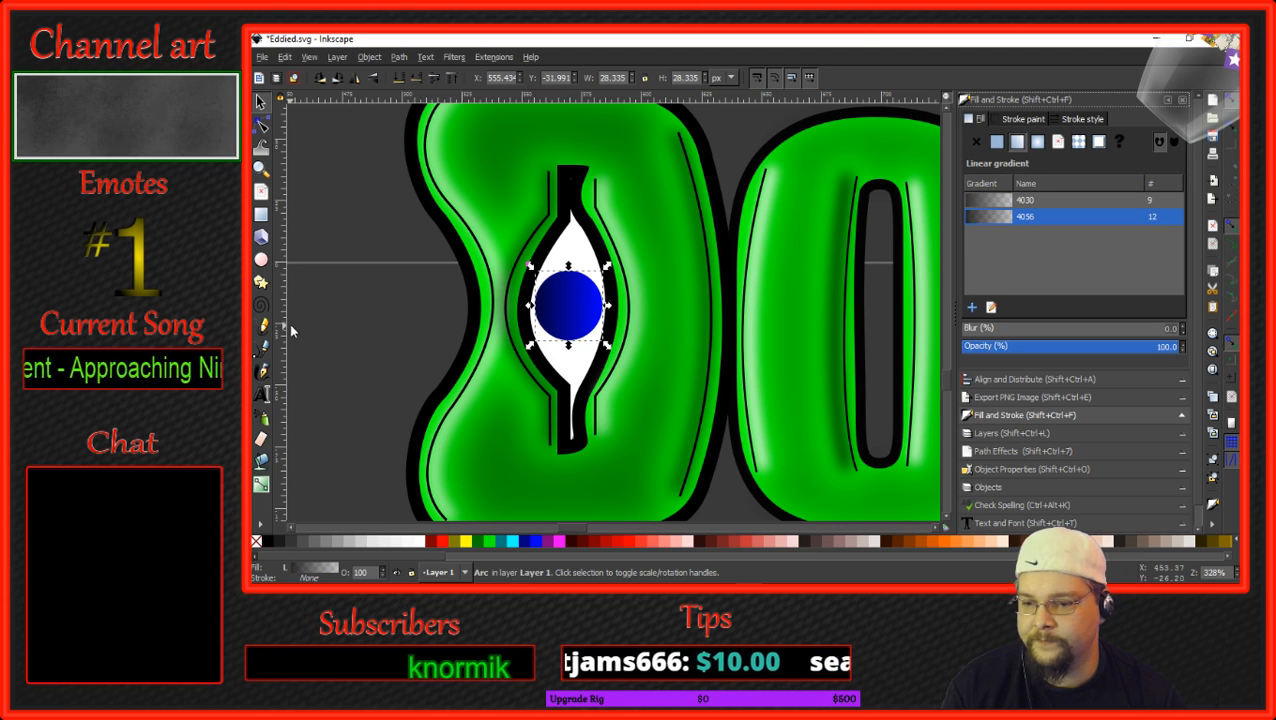
pyautogui.click(564, 314)
pyautogui.moveTo(619, 271); pyautogui.dragTo(552, 251)
# Duplicate the shading circle as a pupil with flat fill 040404ff, shrink it to about 11 px and place it low in the iris.
pyautogui.rightClick(550, 305)
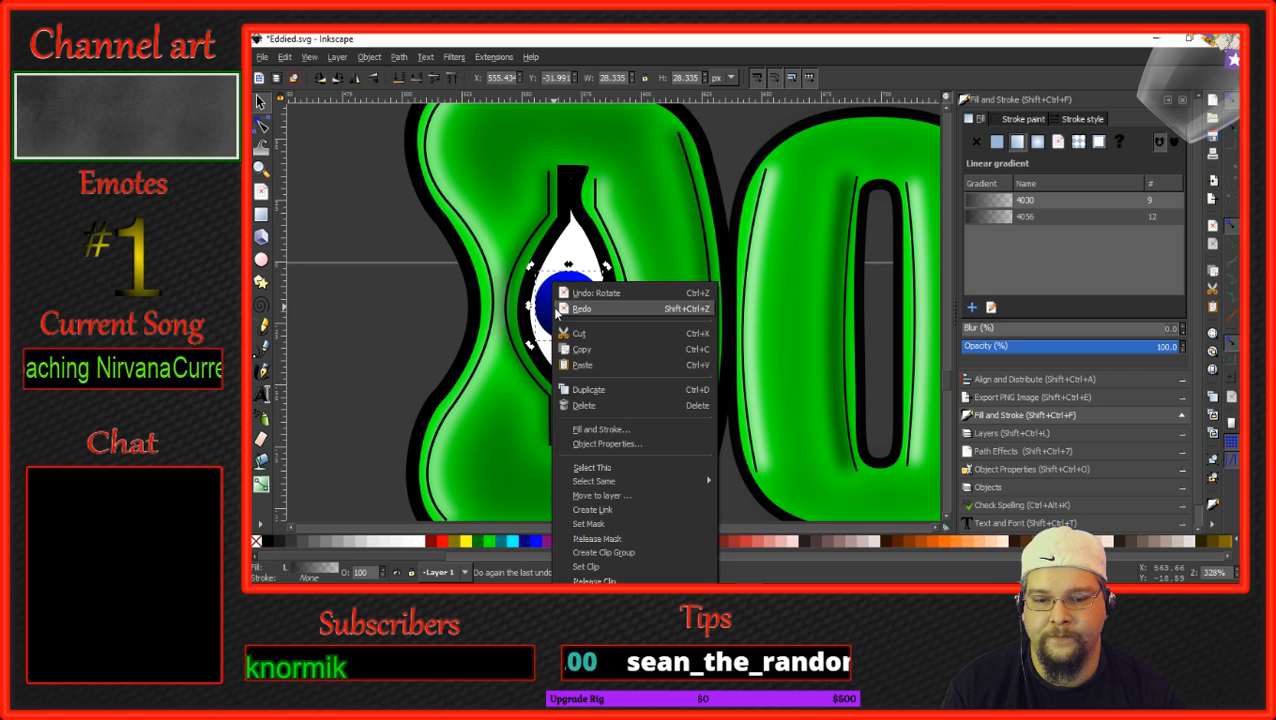
pyautogui.click(612, 391)
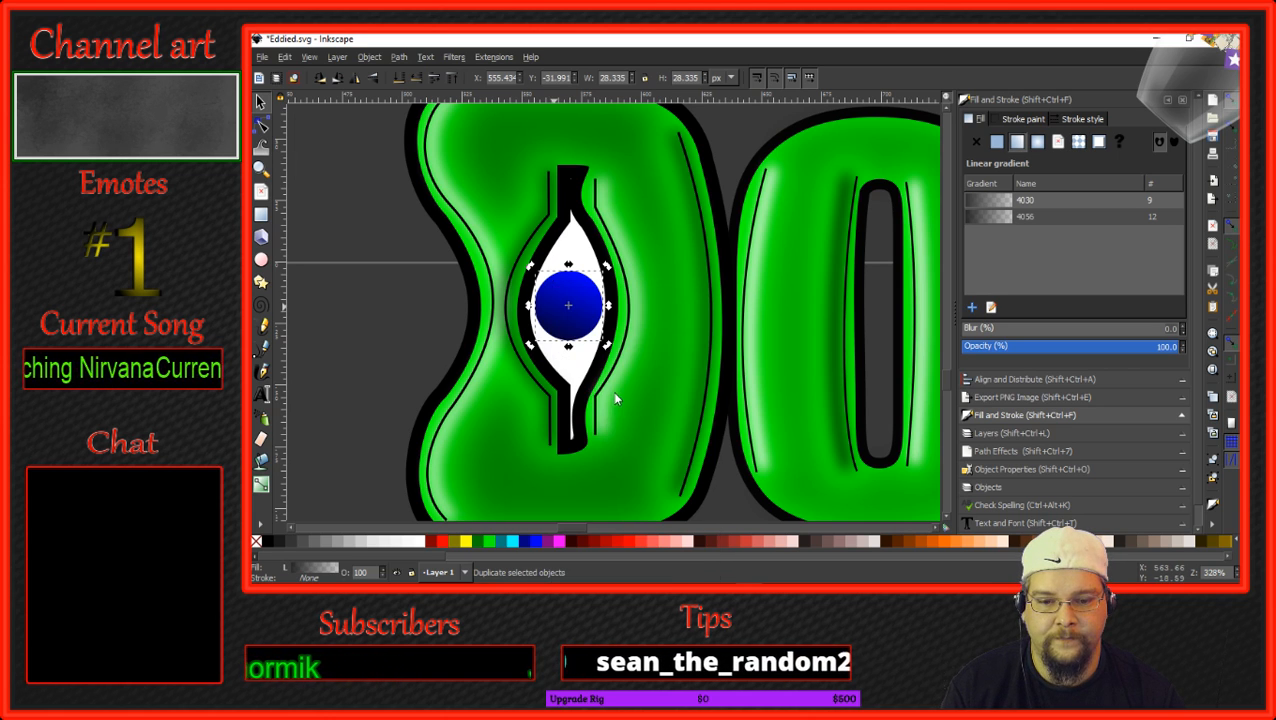
pyautogui.click(996, 141)
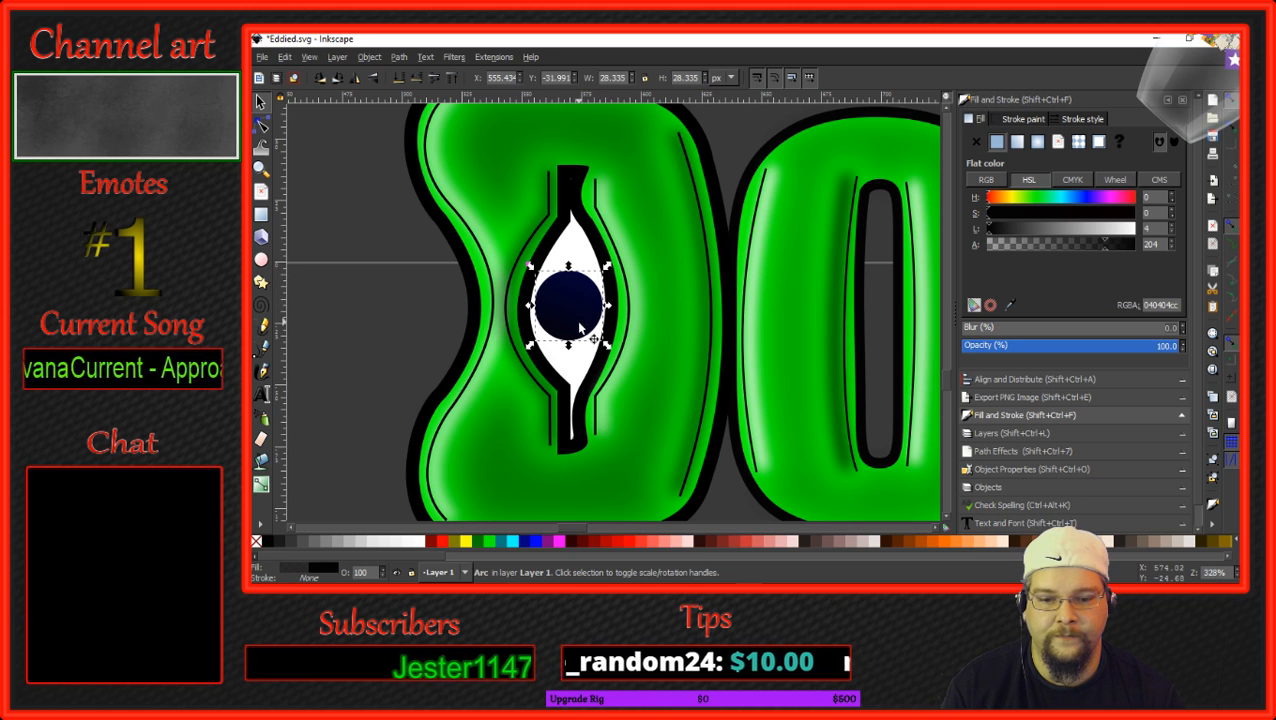
pyautogui.moveTo(607, 266); pyautogui.dragTo(566, 308)
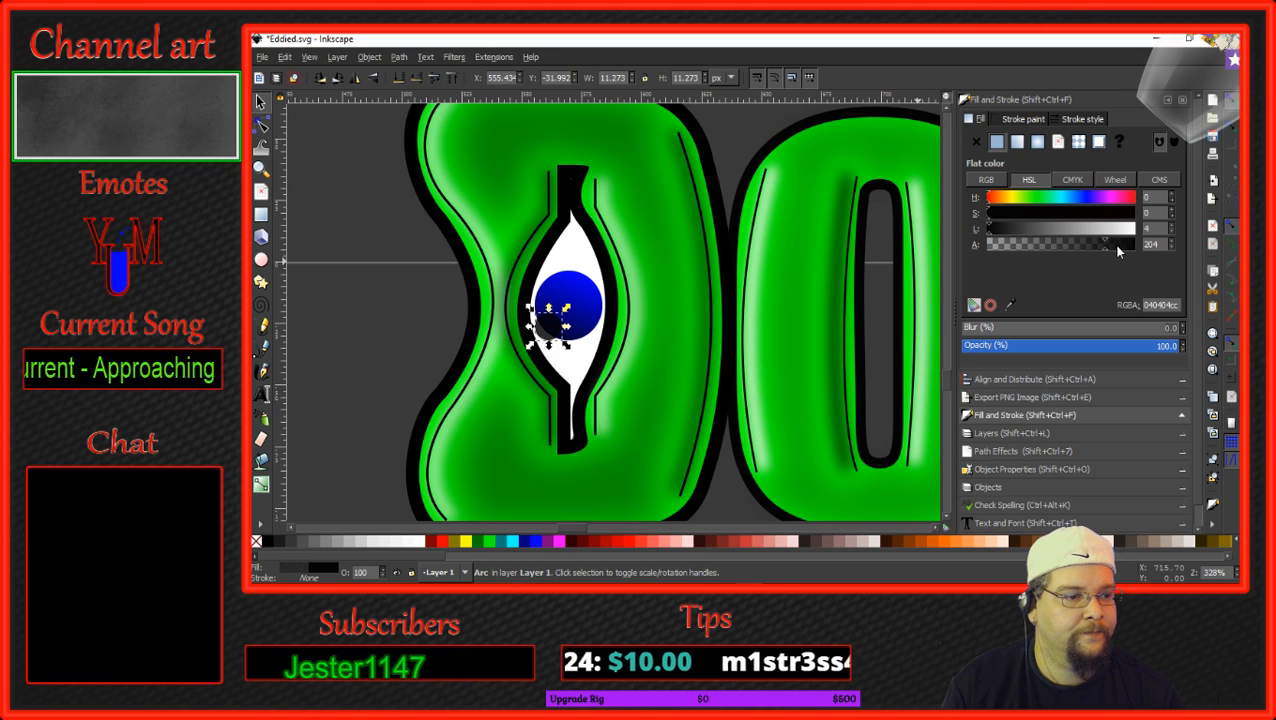
pyautogui.moveTo(542, 334); pyautogui.dragTo(567, 319)
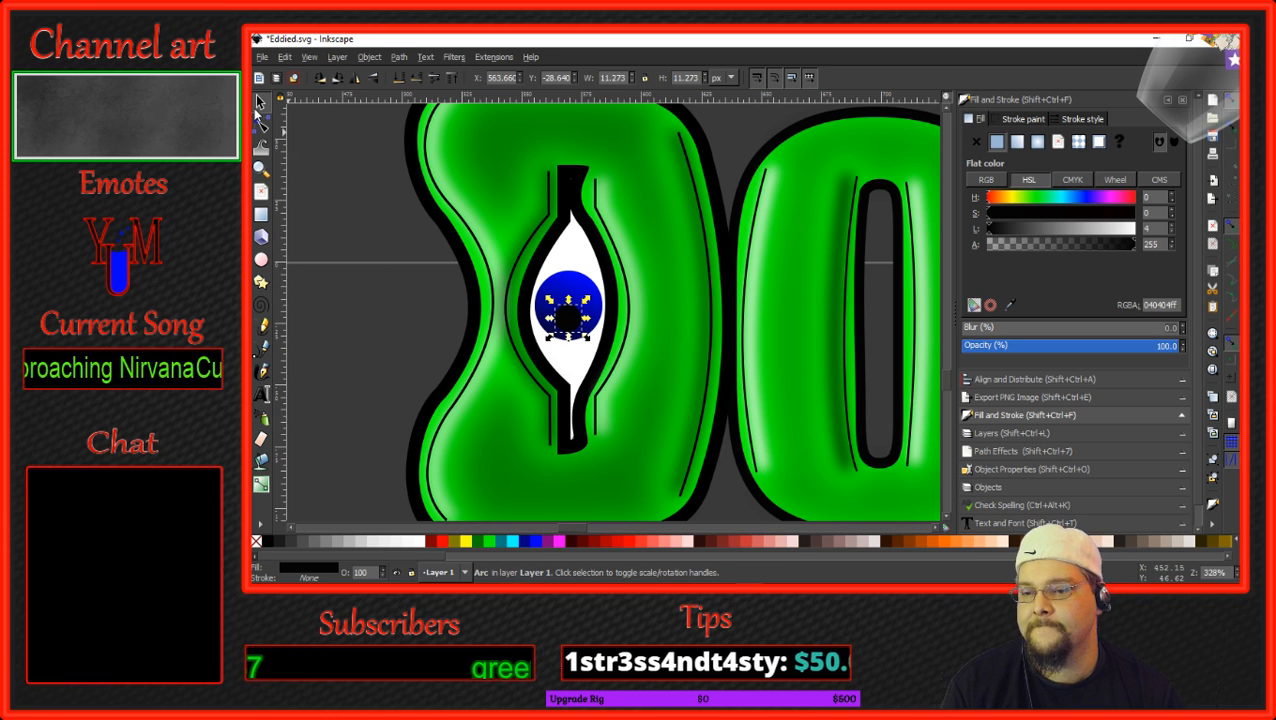
# Paint wavy red (ff0000ff) veins above and below the iris with calligraphic strokes of width 10.
pyautogui.click(261, 370)
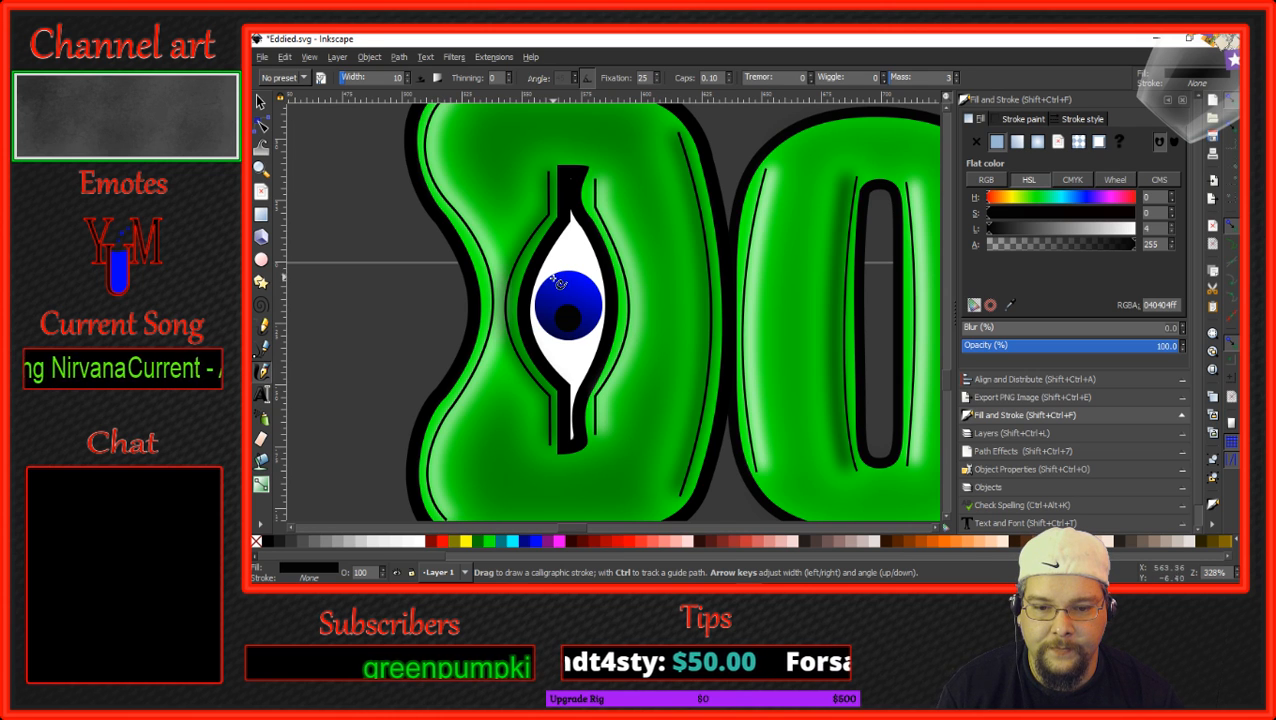
pyautogui.moveTo(549, 278); pyautogui.dragTo(534, 250)
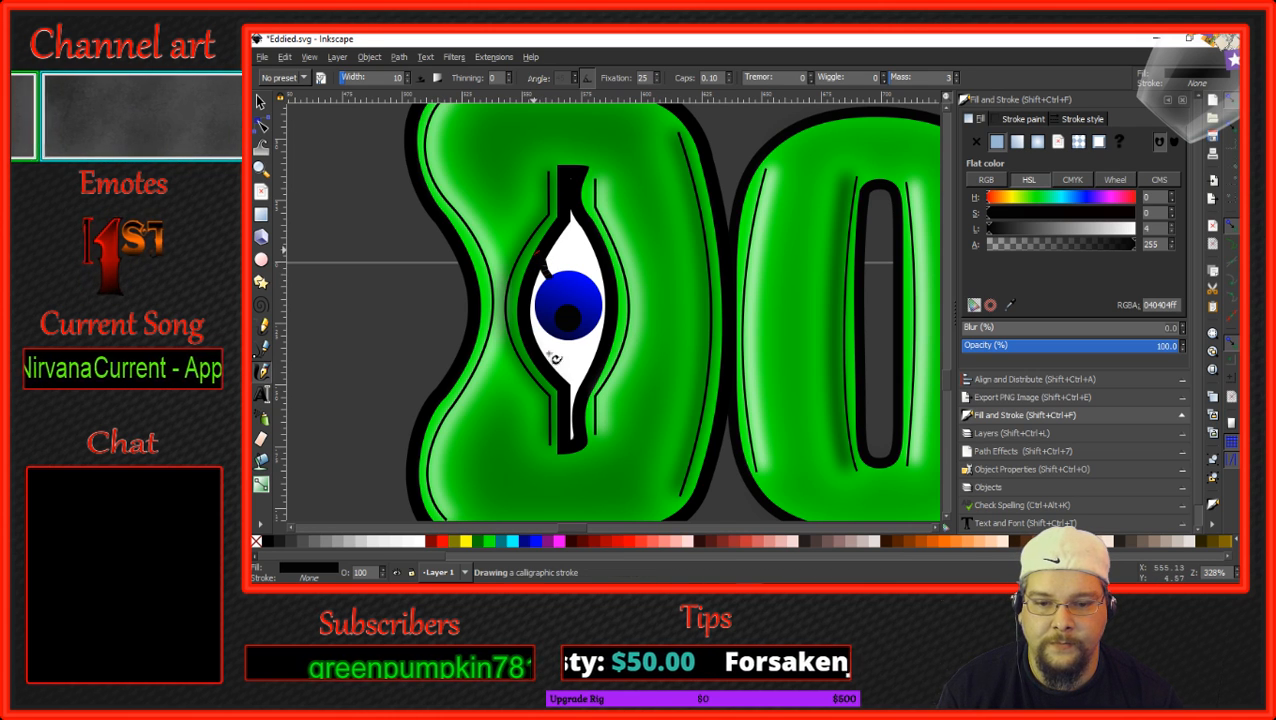
pyautogui.click(620, 547)
pyautogui.moveTo(553, 250)
pyautogui.mouseDown()
pyautogui.moveTo(568, 232)
pyautogui.moveTo(573, 278)
pyautogui.moveTo(588, 256)
pyautogui.moveTo(589, 290)
pyautogui.moveTo(609, 275)
pyautogui.mouseUp()
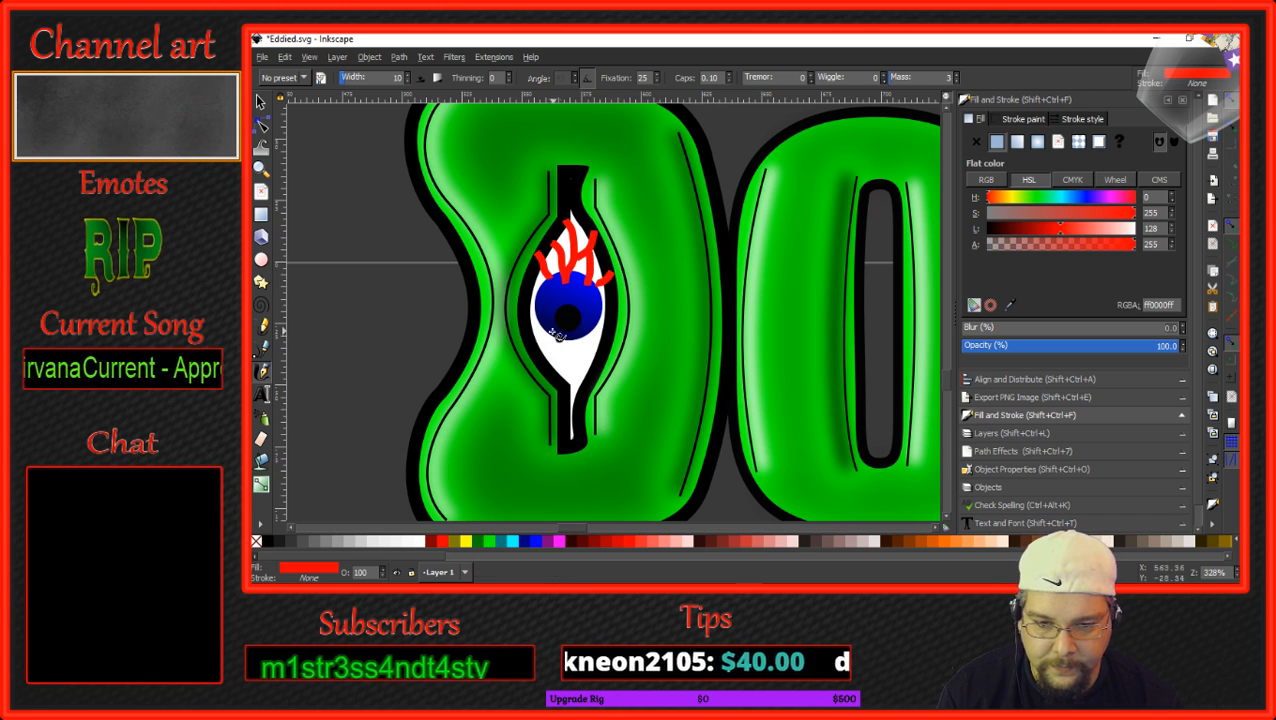
pyautogui.moveTo(551, 327); pyautogui.dragTo(541, 351)
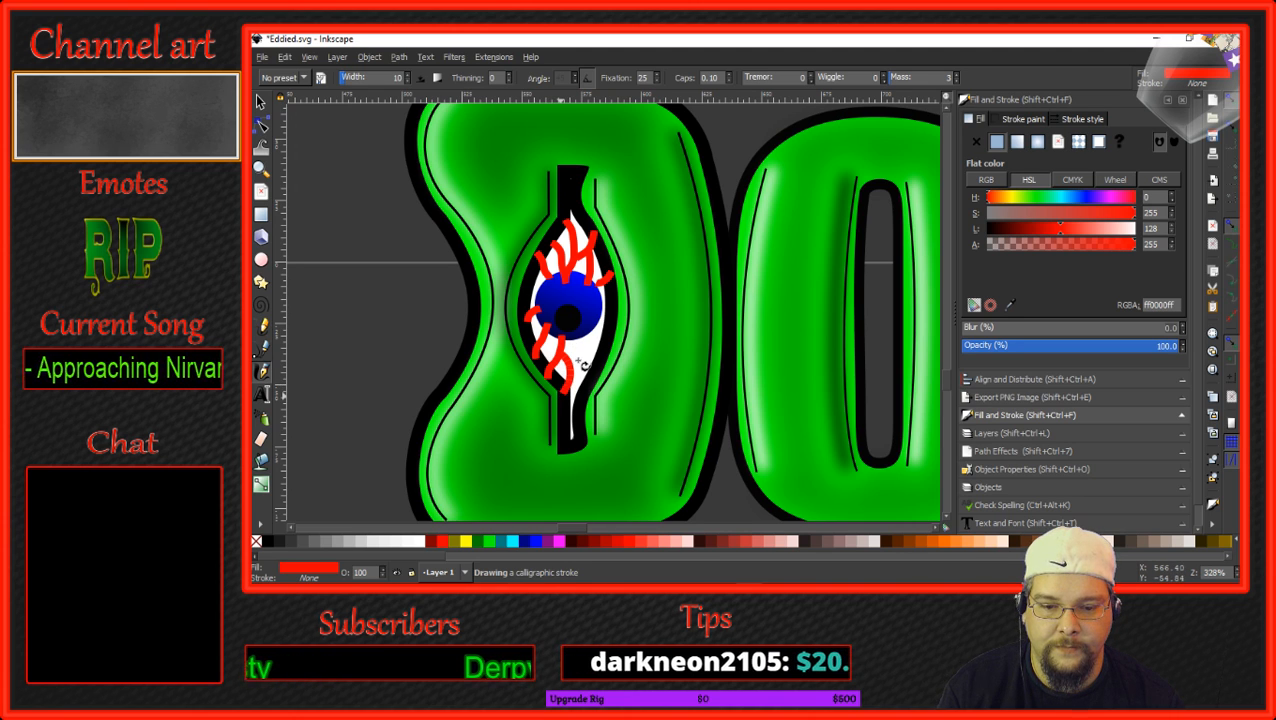
pyautogui.moveTo(568, 370); pyautogui.dragTo(576, 362)
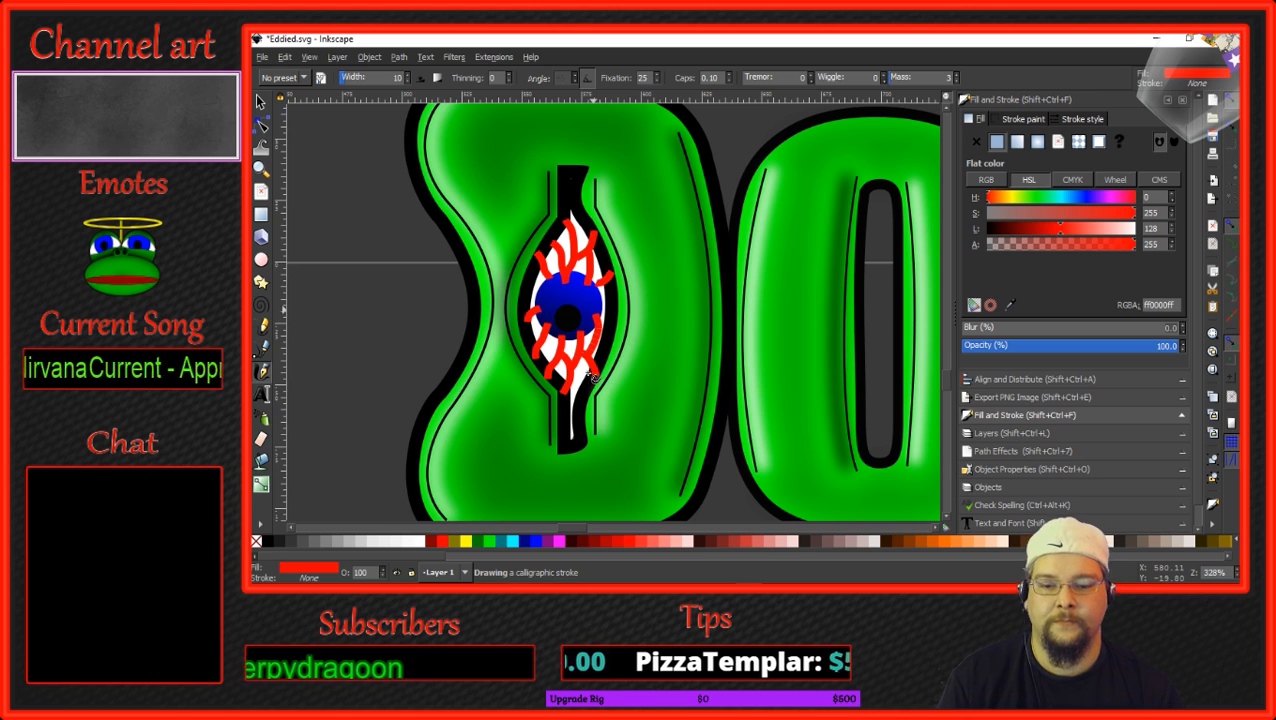
# Select all the red vein strokes around the iris and unite them into a single path.
pyautogui.click(261, 102)
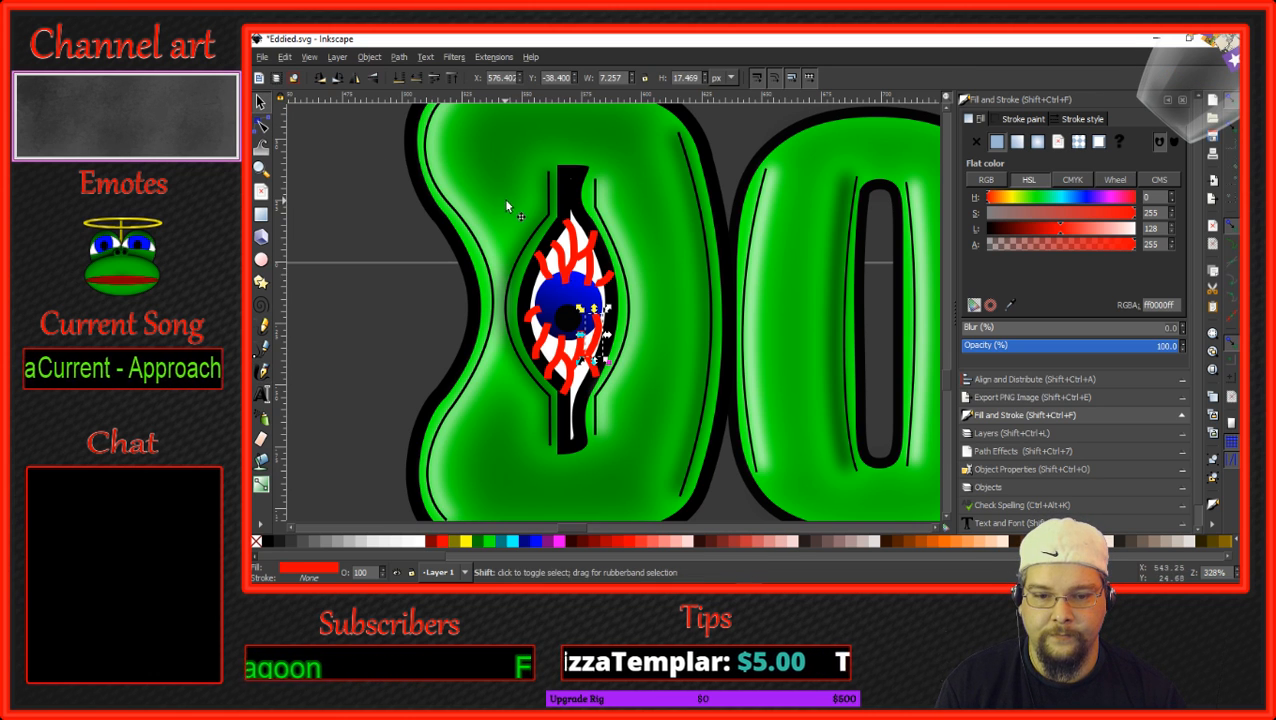
pyautogui.moveTo(505, 200)
pyautogui.mouseDown()
pyautogui.moveTo(636, 310)
pyautogui.moveTo(632, 299)
pyautogui.mouseUp()
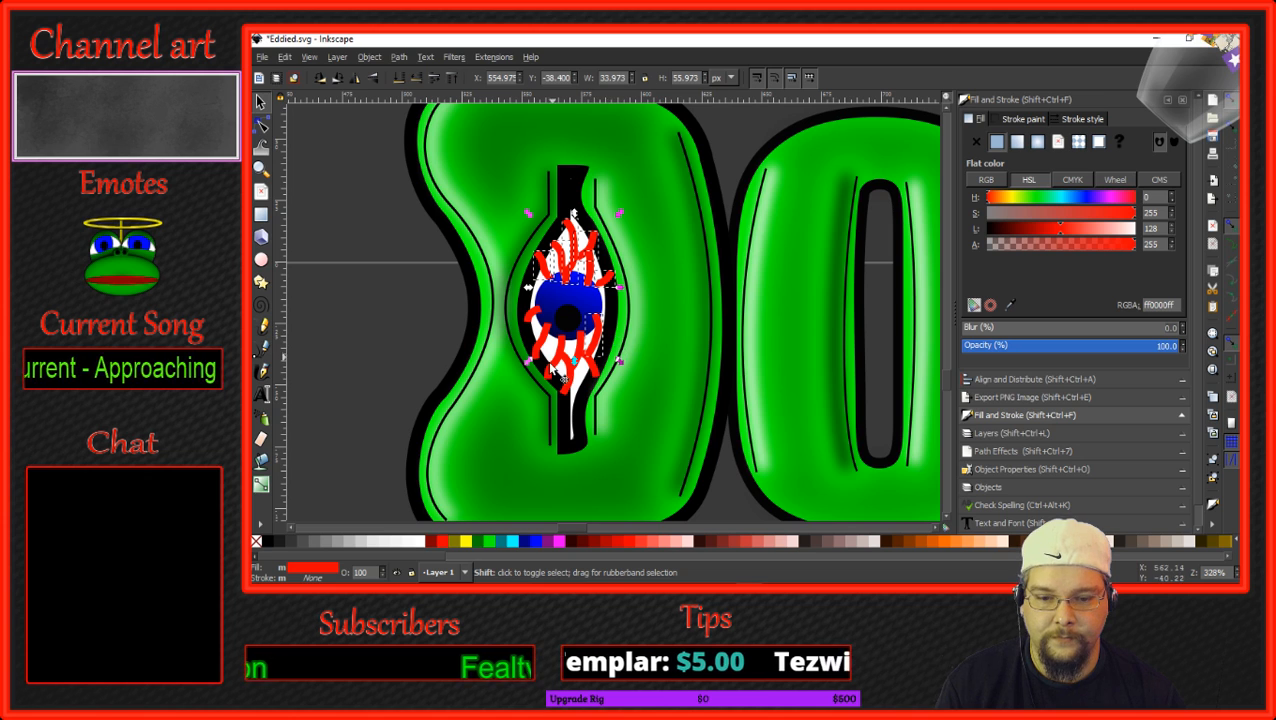
pyautogui.moveTo(624, 412); pyautogui.dragTo(508, 300)
pyautogui.keyDown('shift'); pyautogui.click(567, 320); pyautogui.keyUp('shift')
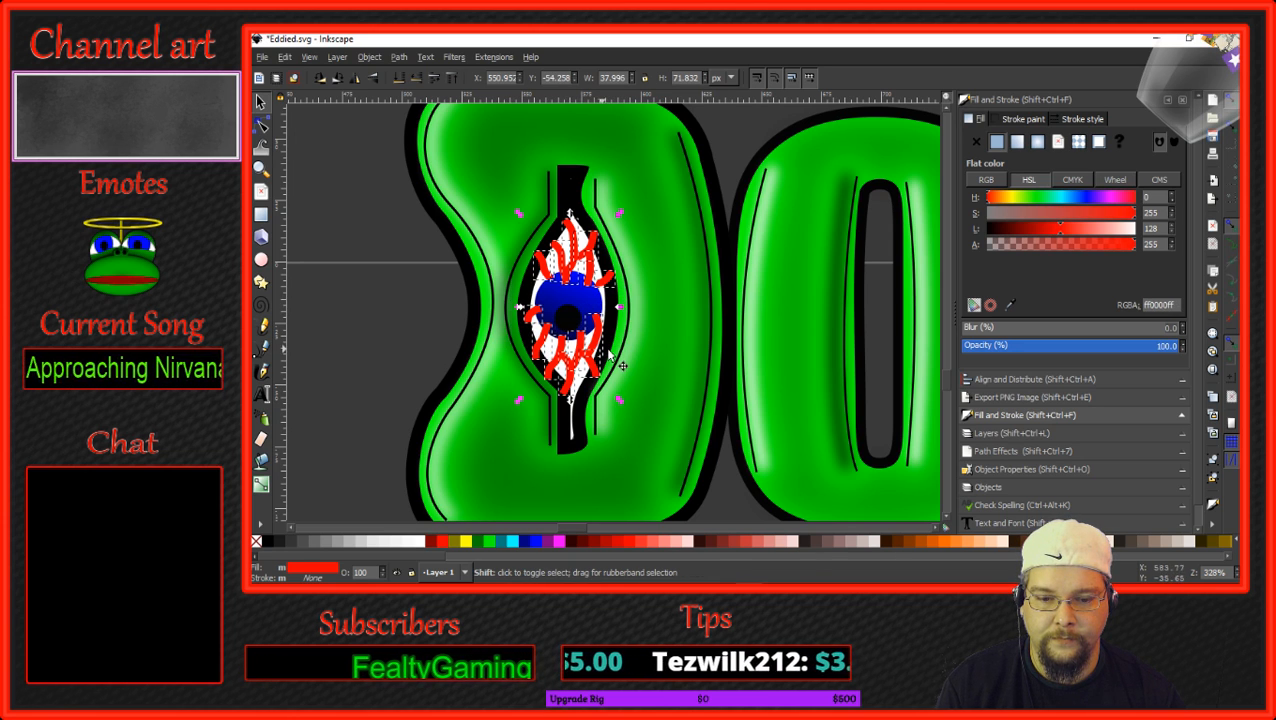
pyautogui.click(398, 57)
pyautogui.click(431, 148)
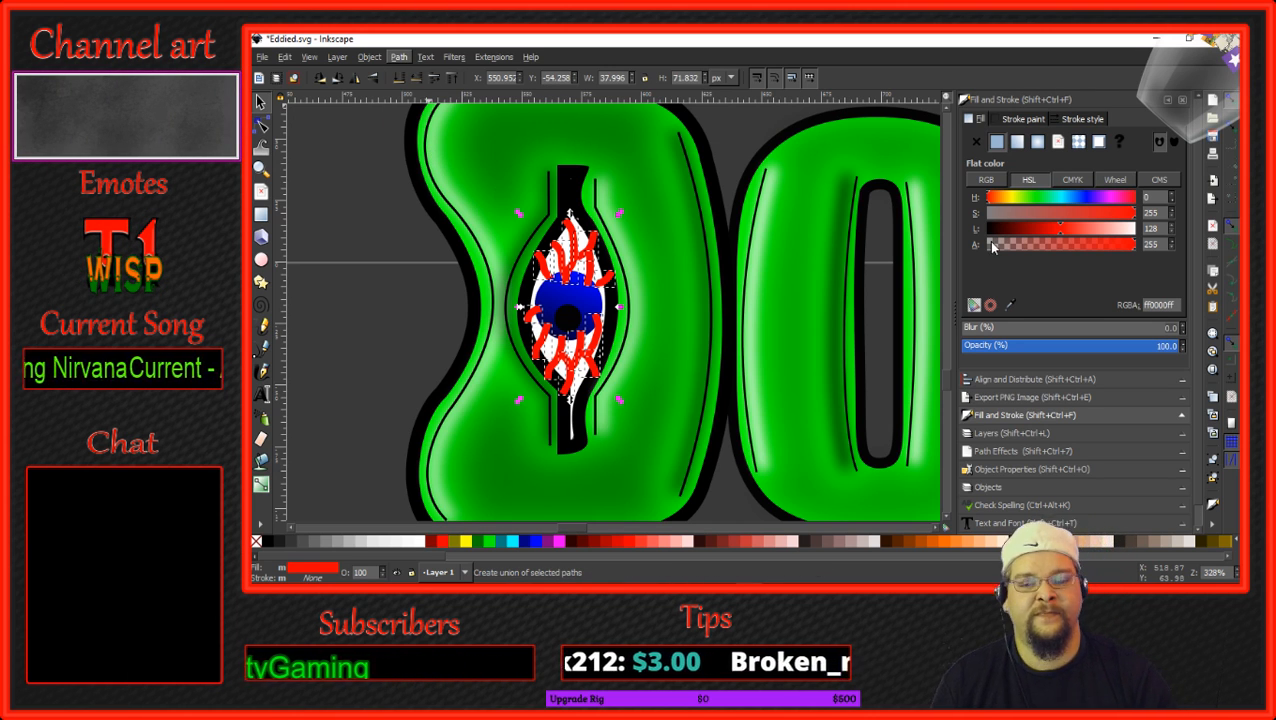
# Give the united veins a flat black stroke paint with an alpha of 255.
pyautogui.click(1030, 120)
pyautogui.click(997, 142)
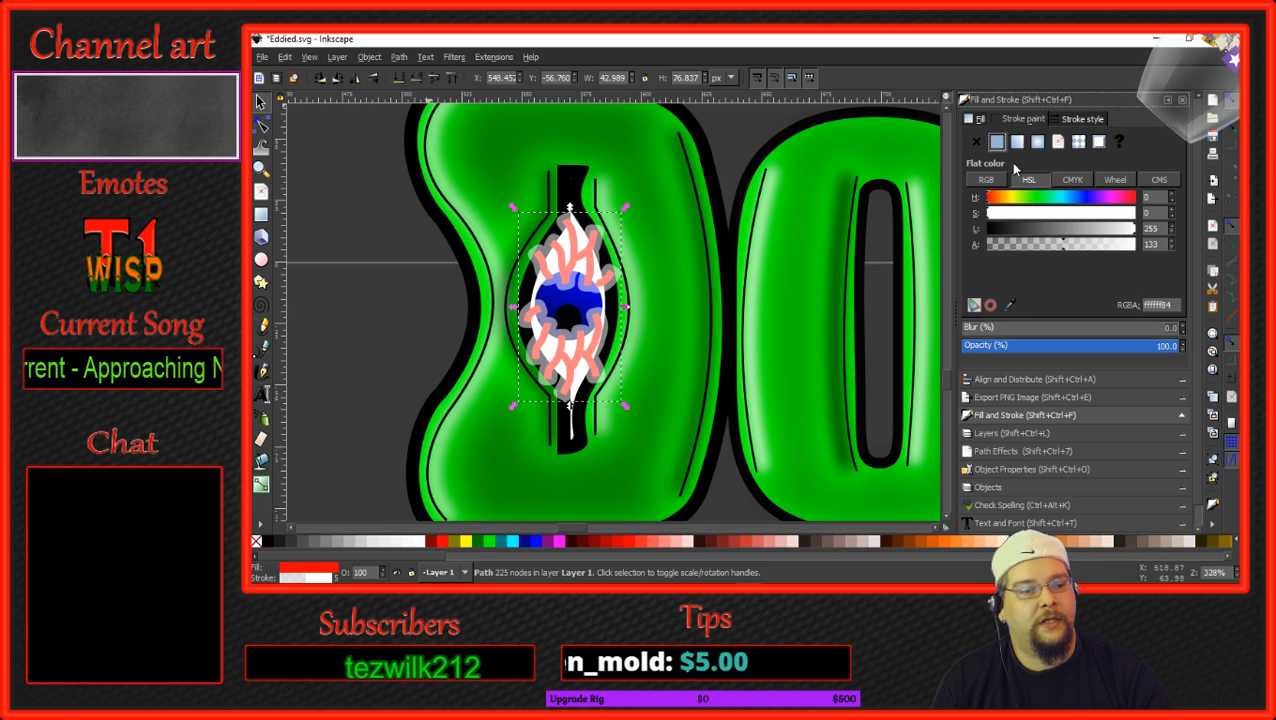
pyautogui.click(984, 229)
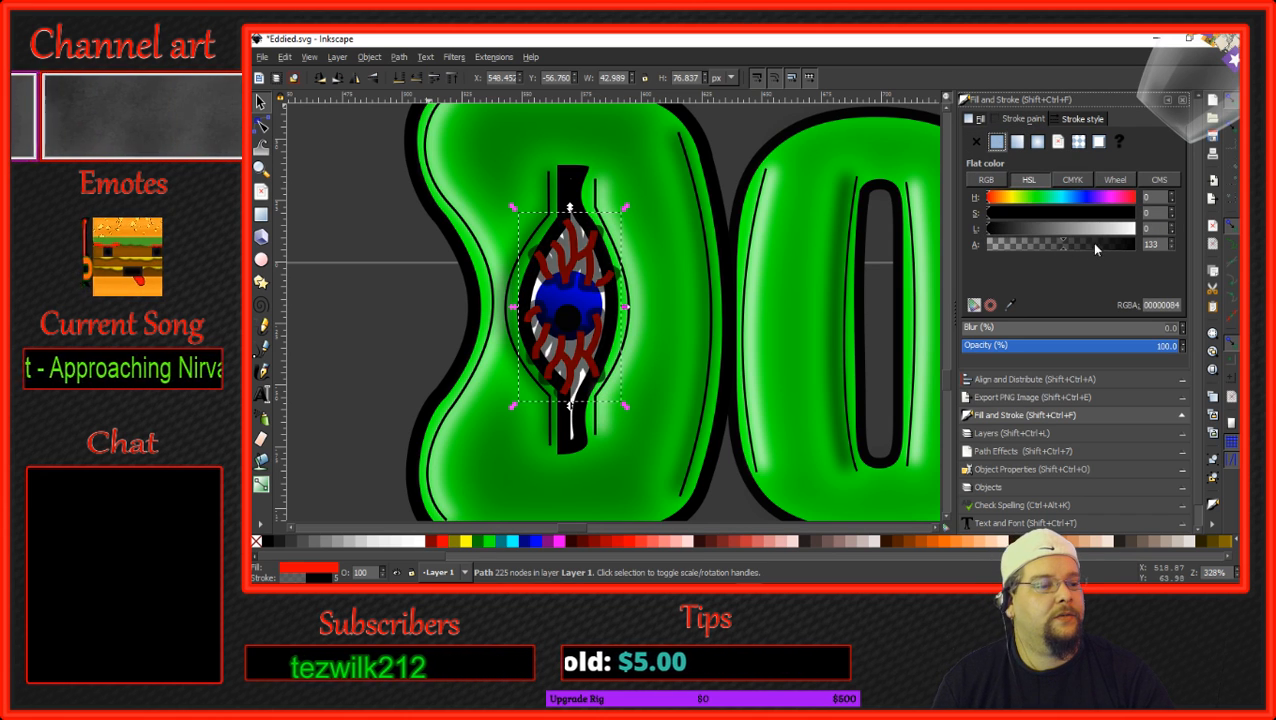
pyautogui.moveTo(1091, 242); pyautogui.dragTo(1143, 251)
# Set the veins' stroke width to 0.7 px.
pyautogui.click(1078, 121)
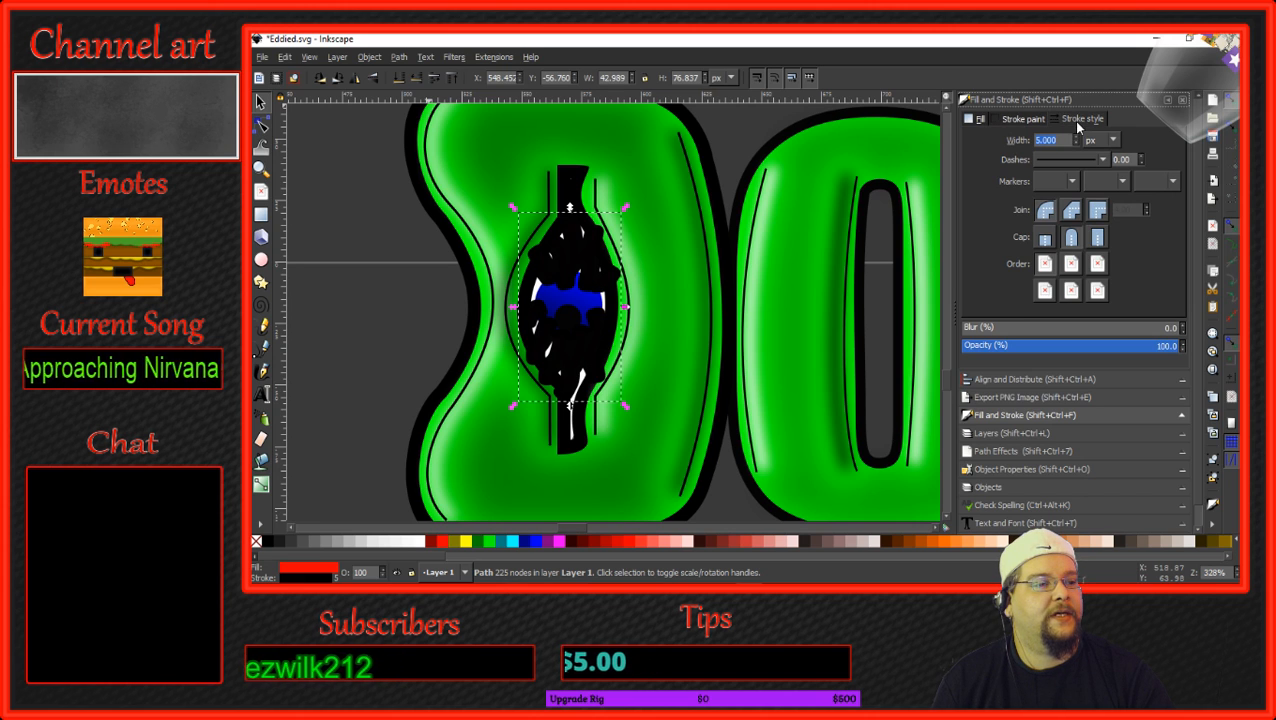
pyautogui.click(1030, 142)
pyautogui.write('0')
pyautogui.press('Return')
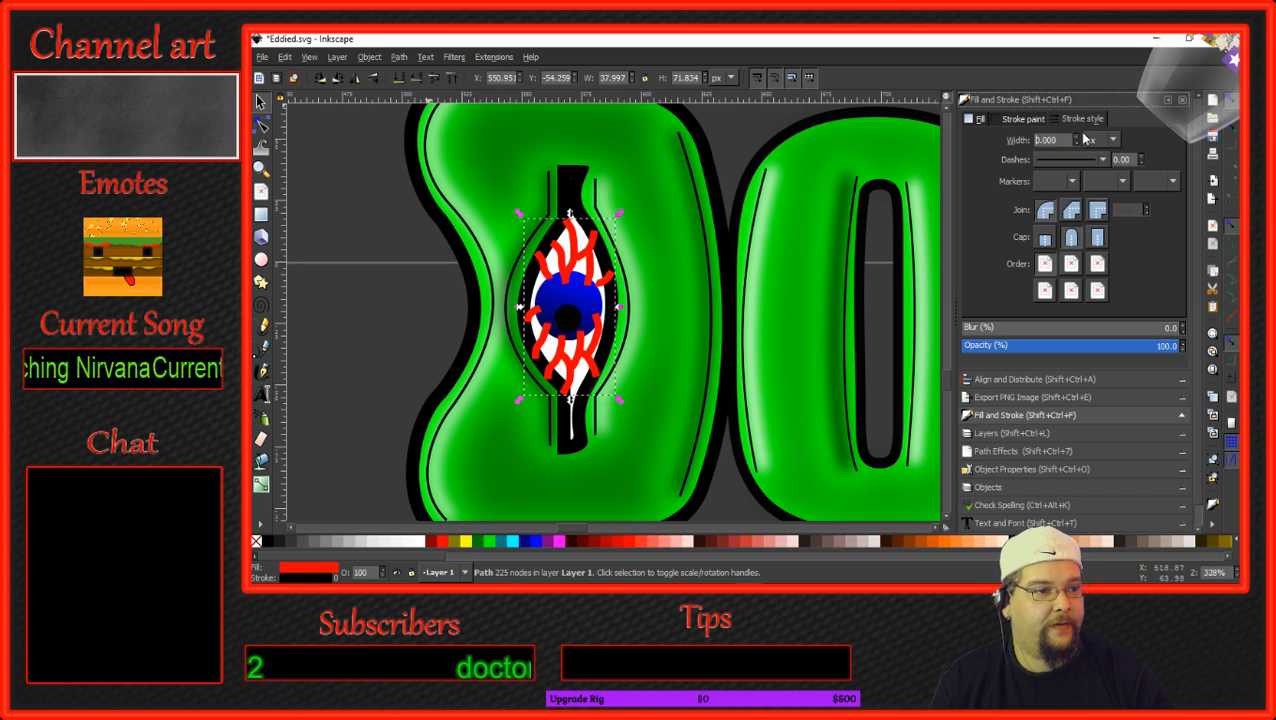
pyautogui.click(1077, 137)
pyautogui.click(1077, 137)
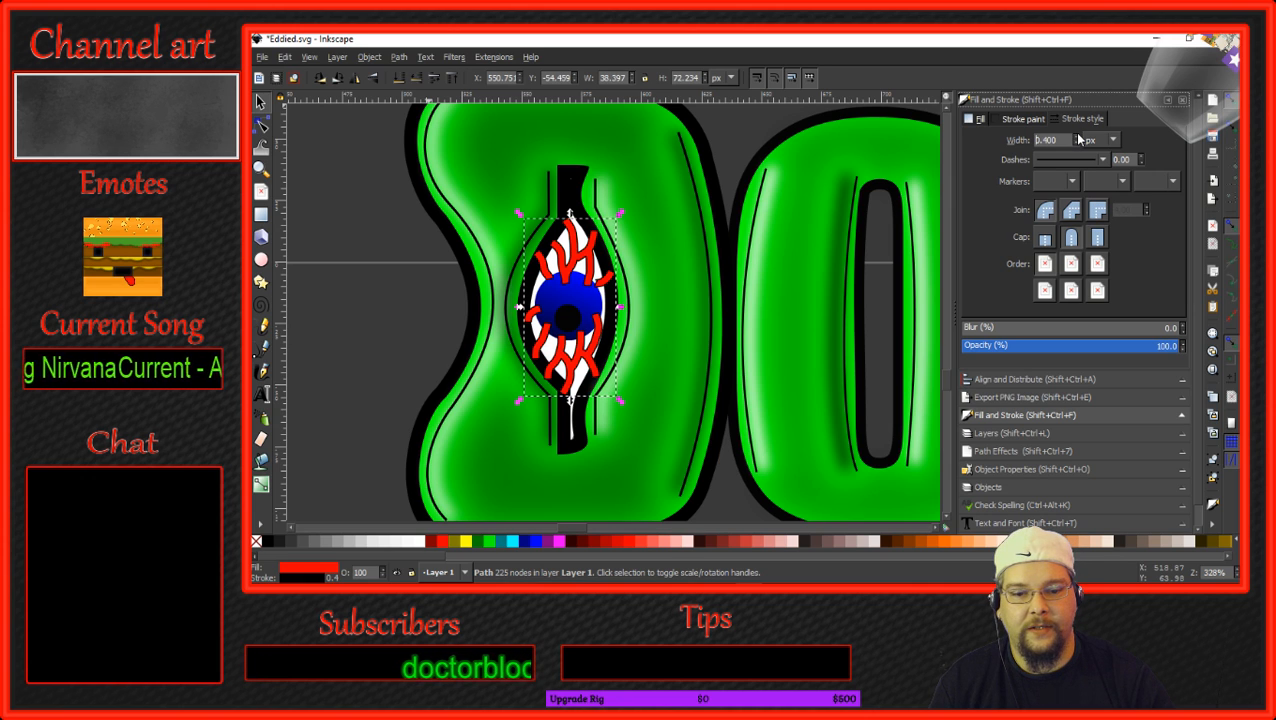
pyautogui.click(1077, 137)
pyautogui.click(1077, 137)
pyautogui.click(1077, 137)
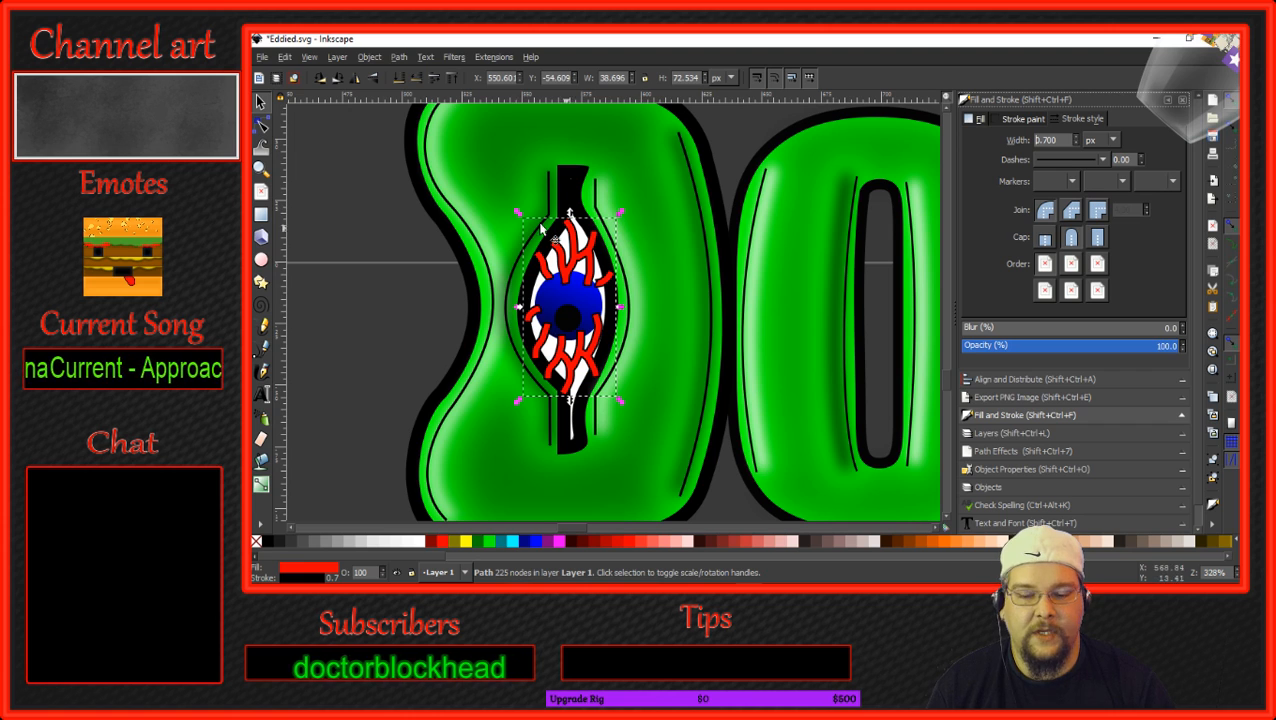
# Blur the veins by 2% and restack them above the white fill but behind the iris and the letter.
pyautogui.click(1182, 328)
pyautogui.click(1182, 328)
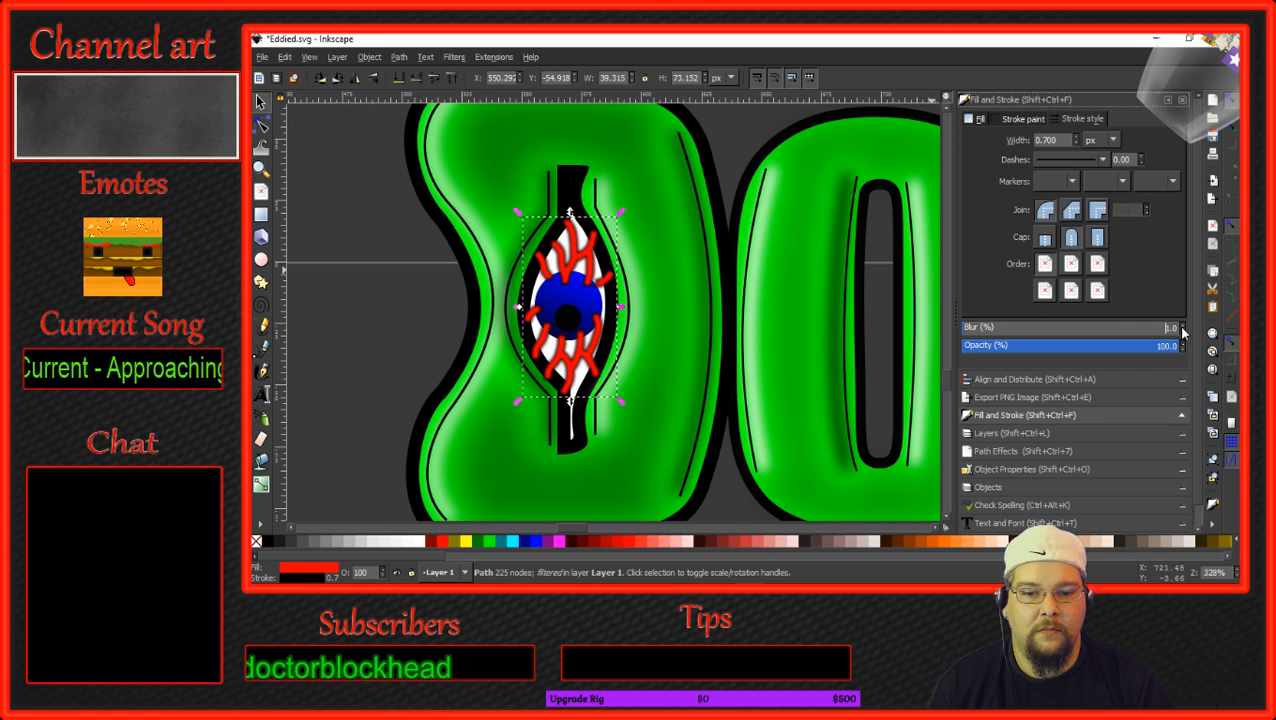
pyautogui.click(398, 78)
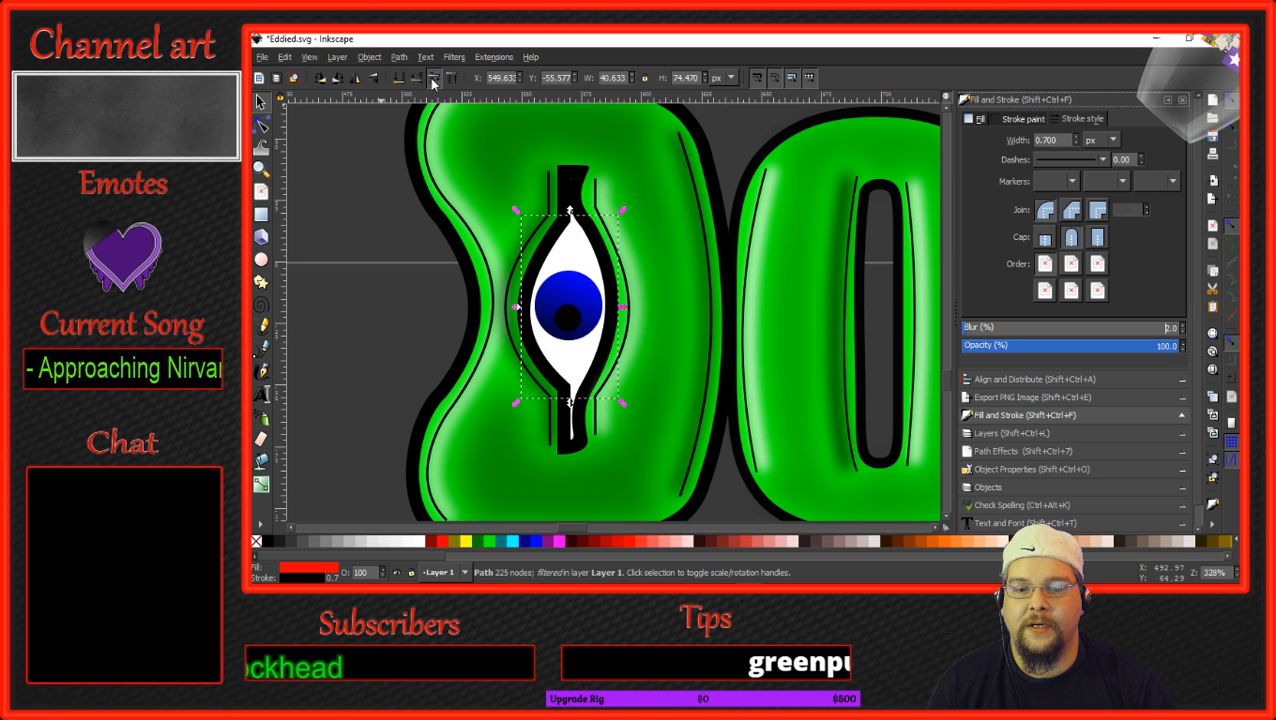
pyautogui.click(430, 78)
pyautogui.click(397, 296)
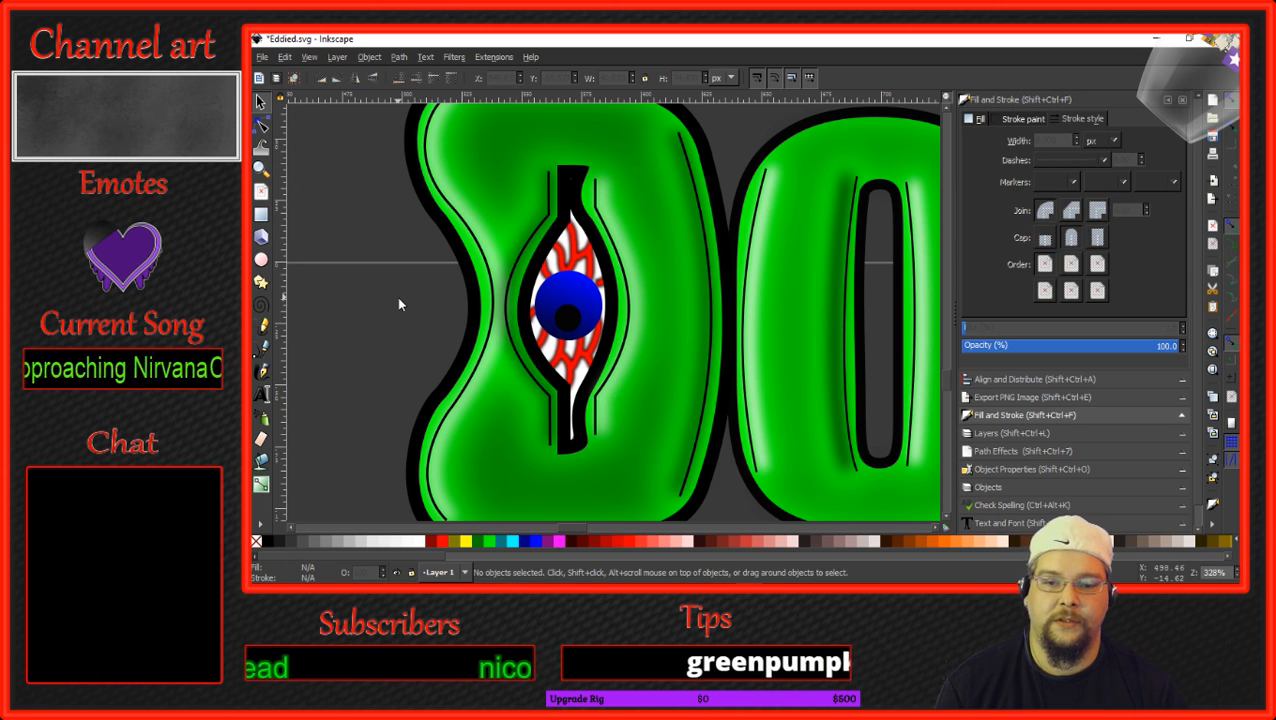
pyautogui.scroll(-4, 397, 296)
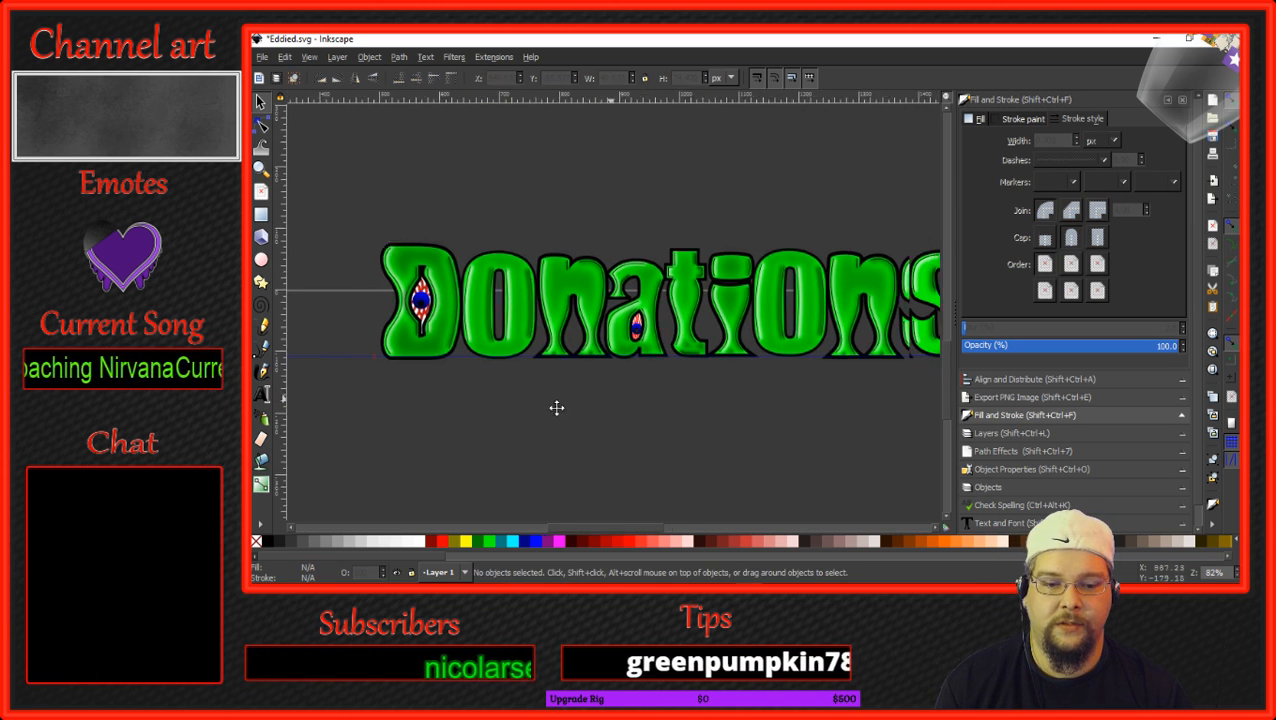
pyautogui.moveTo(557, 408); pyautogui.dragTo(502, 473)
pyautogui.scroll(-1, 471, 416)
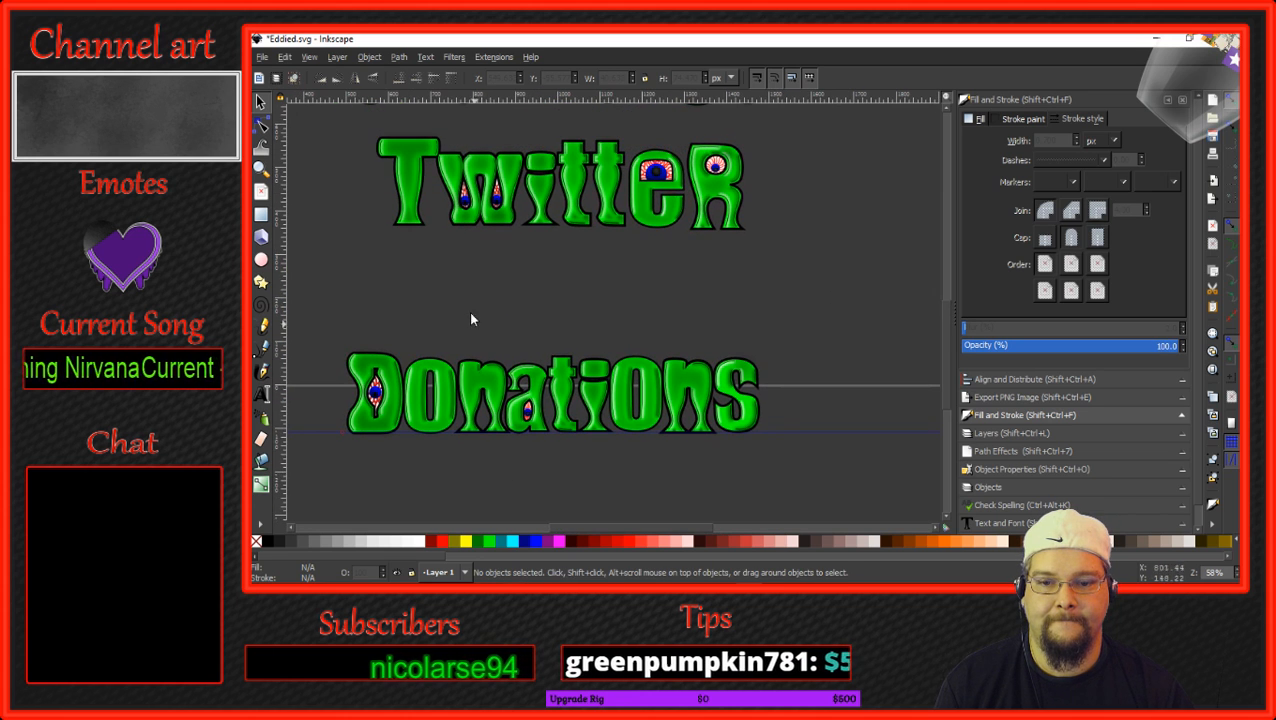
# Bucket-fill the hole of the first o in "Donations", colour the new shape white and remove its stroke.
pyautogui.moveTo(471, 314); pyautogui.dragTo(521, 502)
pyautogui.scroll(-1, 506, 385)
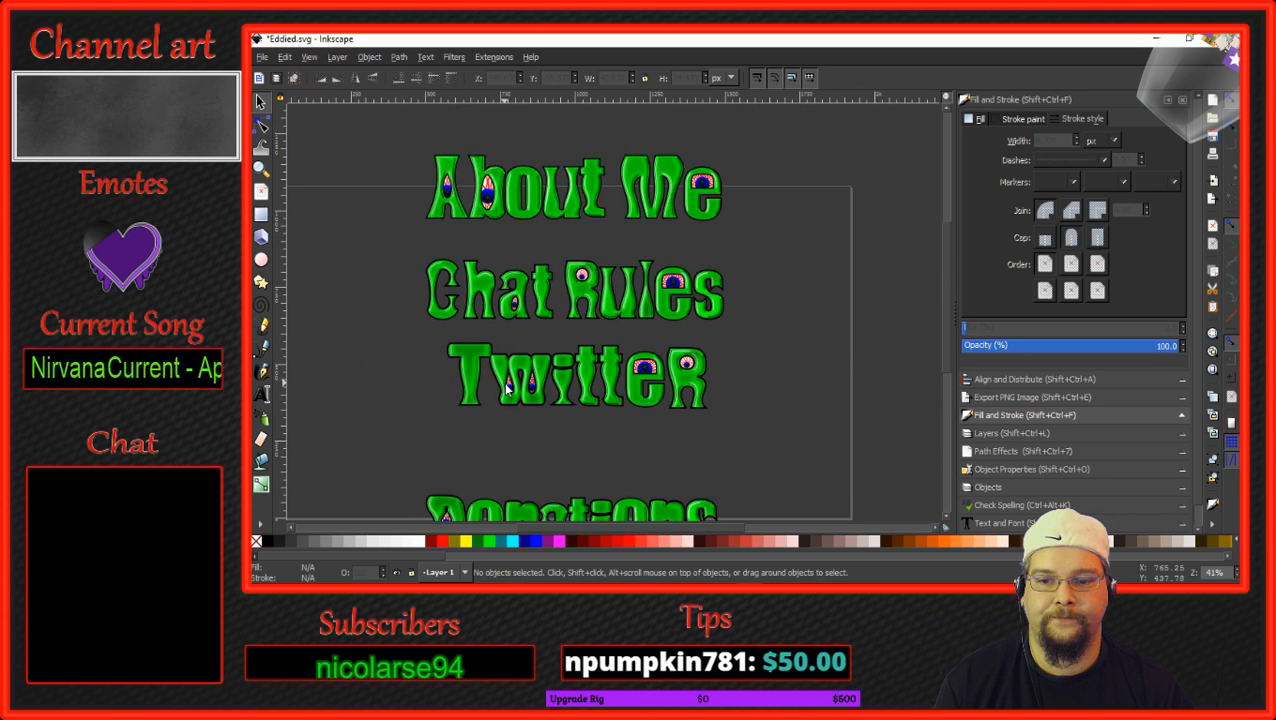
pyautogui.scroll(-3, 524, 445)
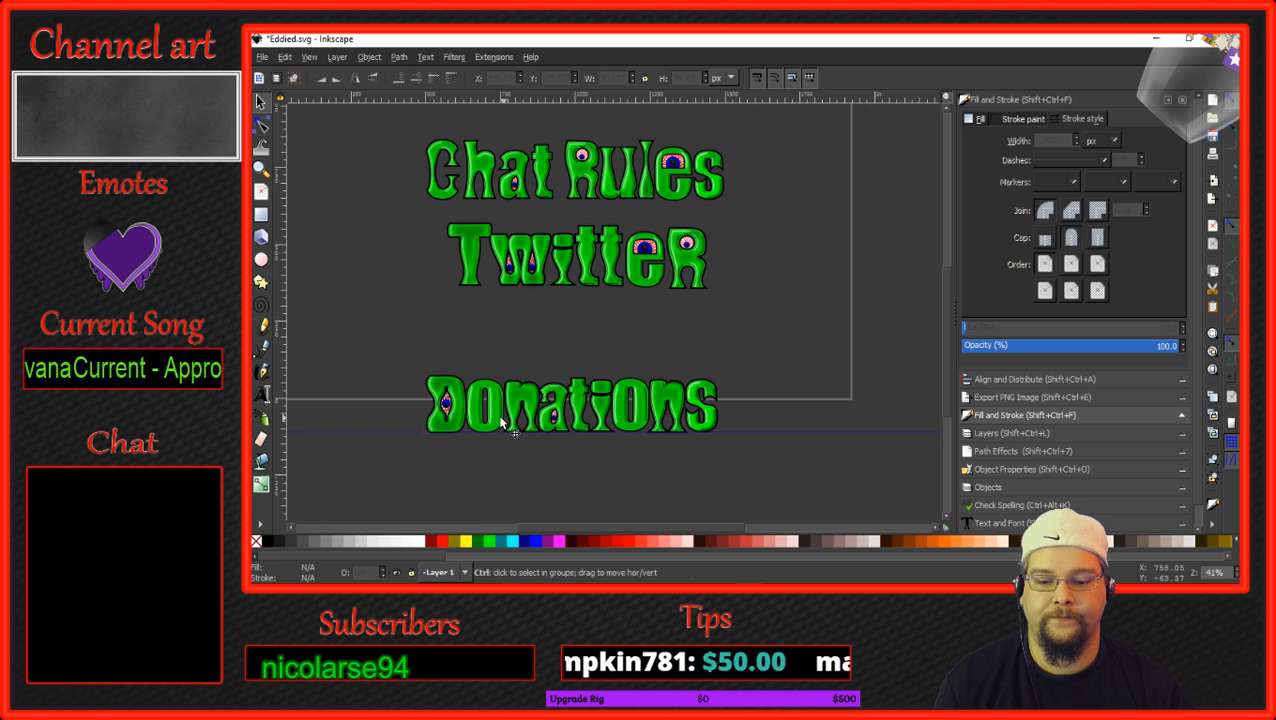
pyautogui.scroll(5, 490, 415)
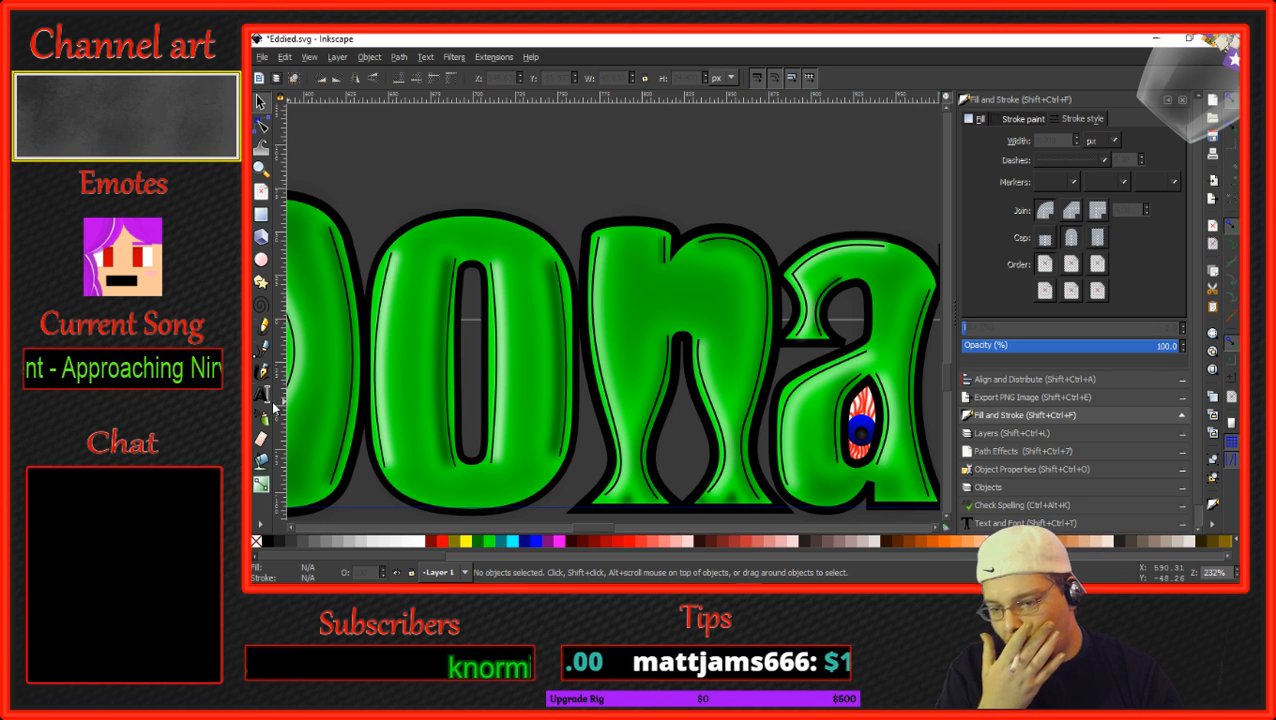
pyautogui.click(261, 460)
pyautogui.click(472, 387)
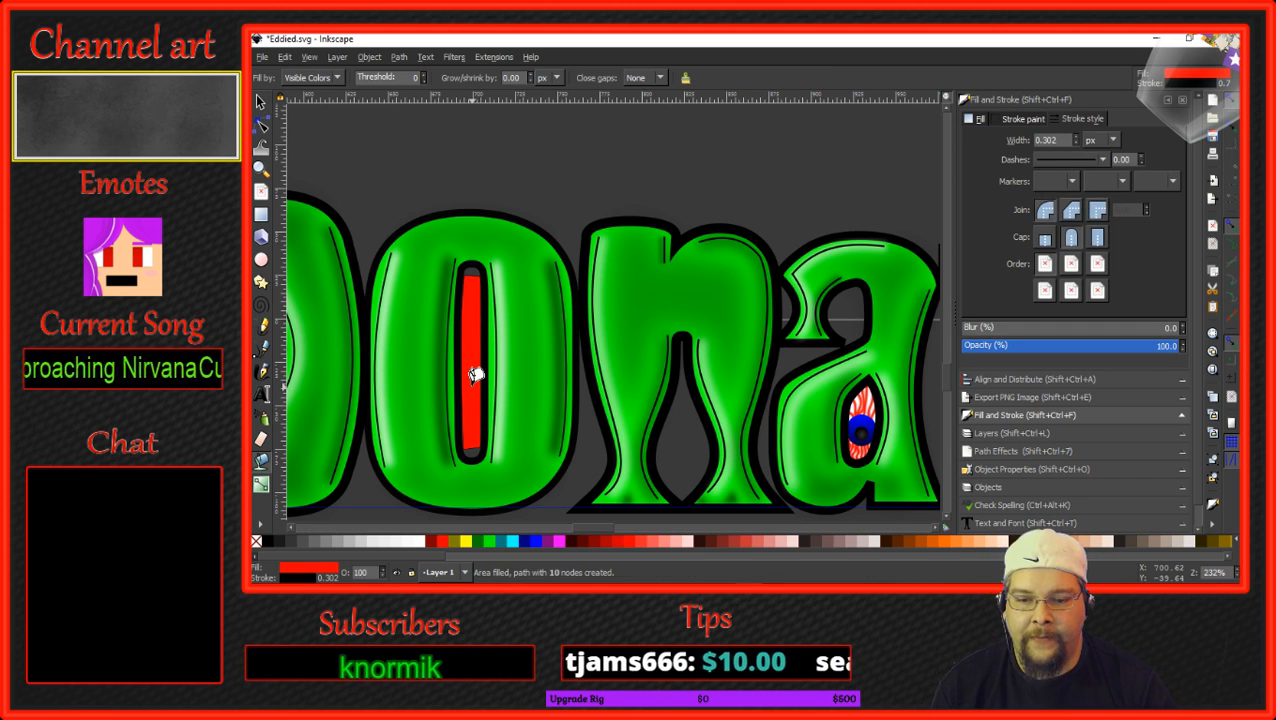
pyautogui.click(415, 542)
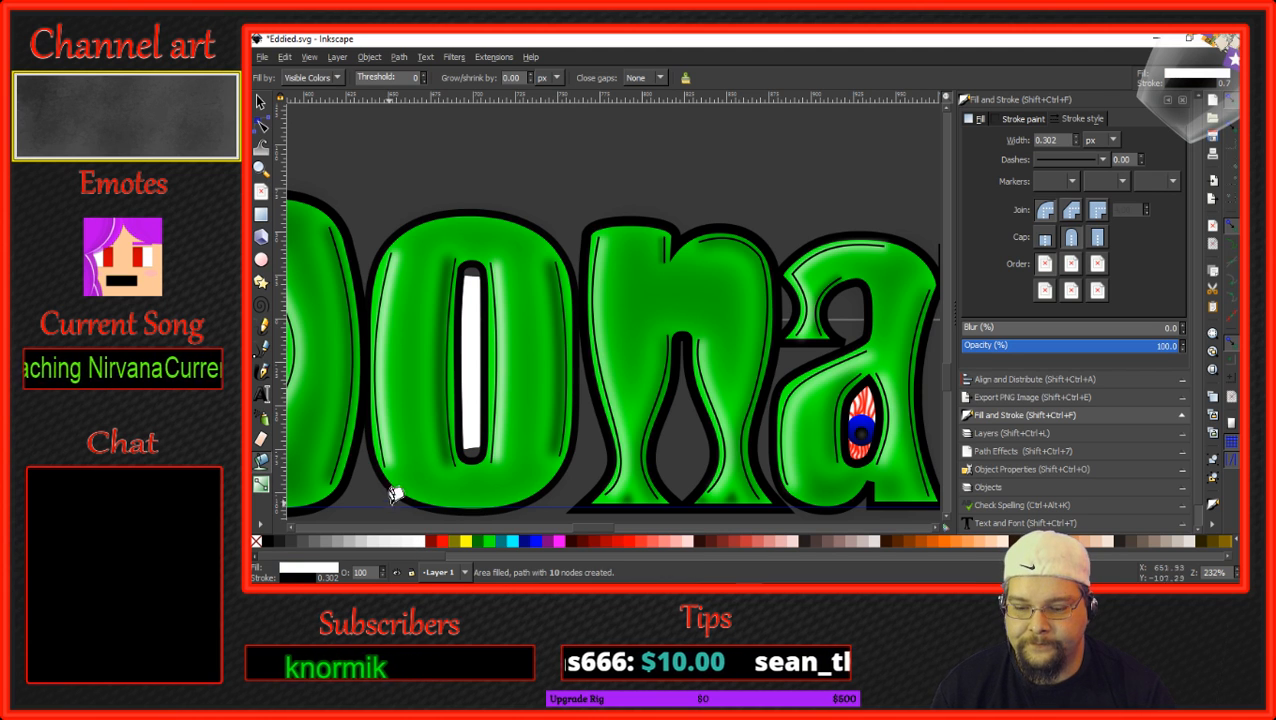
pyautogui.keyDown('shift'); pyautogui.click(256, 541); pyautogui.keyUp('shift')
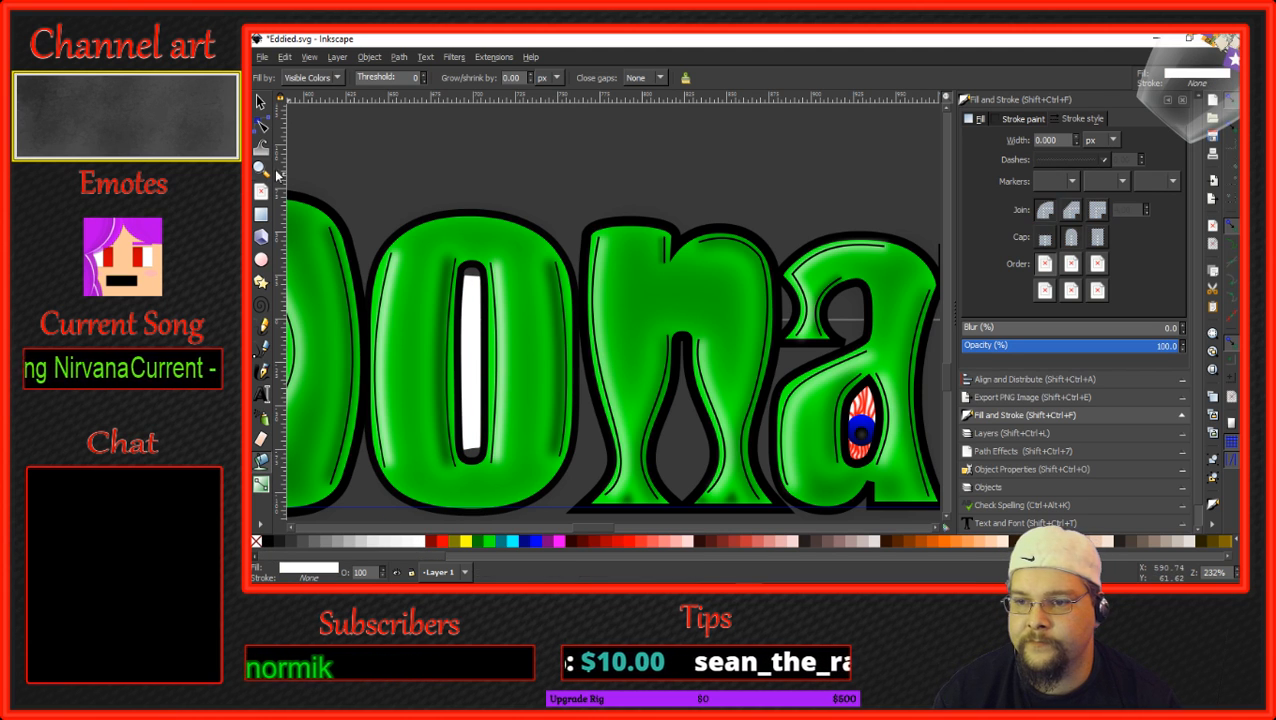
# Move the white shape's top nodes upward and its bottom nodes downward so it reaches beneath the letter's black outline.
pyautogui.click(261, 124)
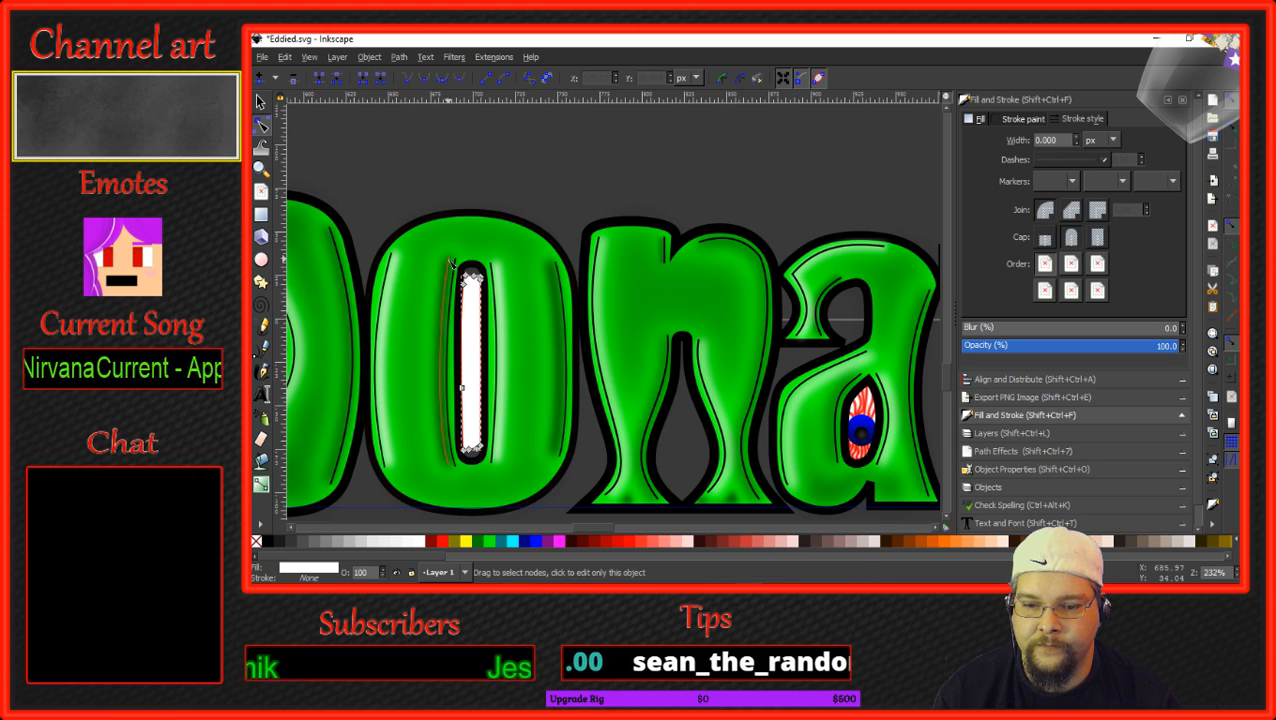
pyautogui.click(469, 274)
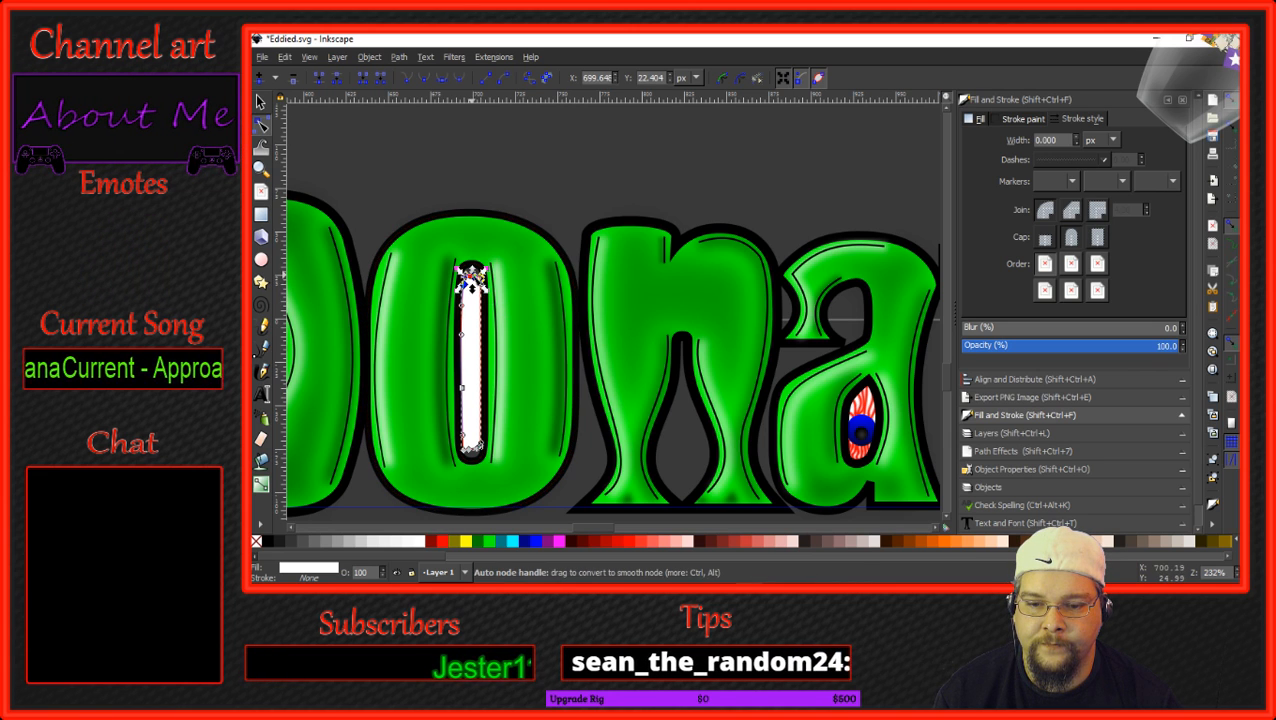
pyautogui.moveTo(469, 274); pyautogui.dragTo(474, 264)
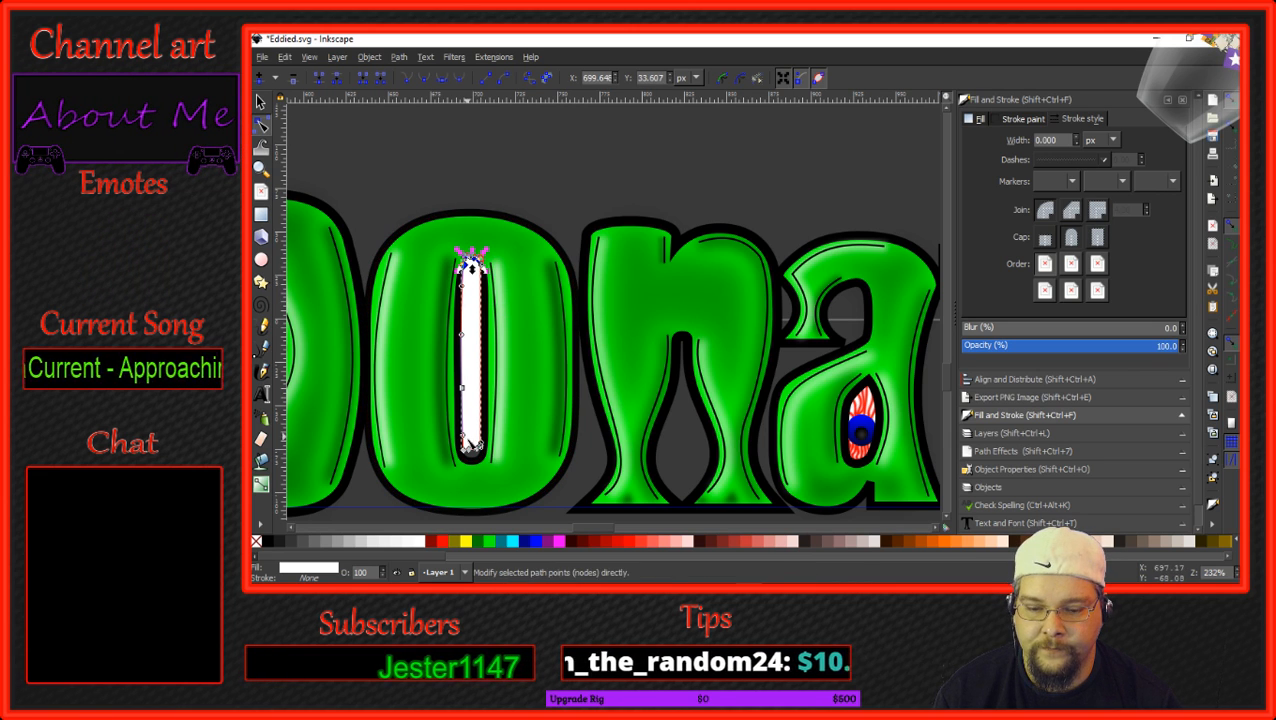
pyautogui.moveTo(445, 434); pyautogui.dragTo(467, 463)
pyautogui.scroll(3, 470, 440)
pyautogui.scroll(-2, 470, 416)
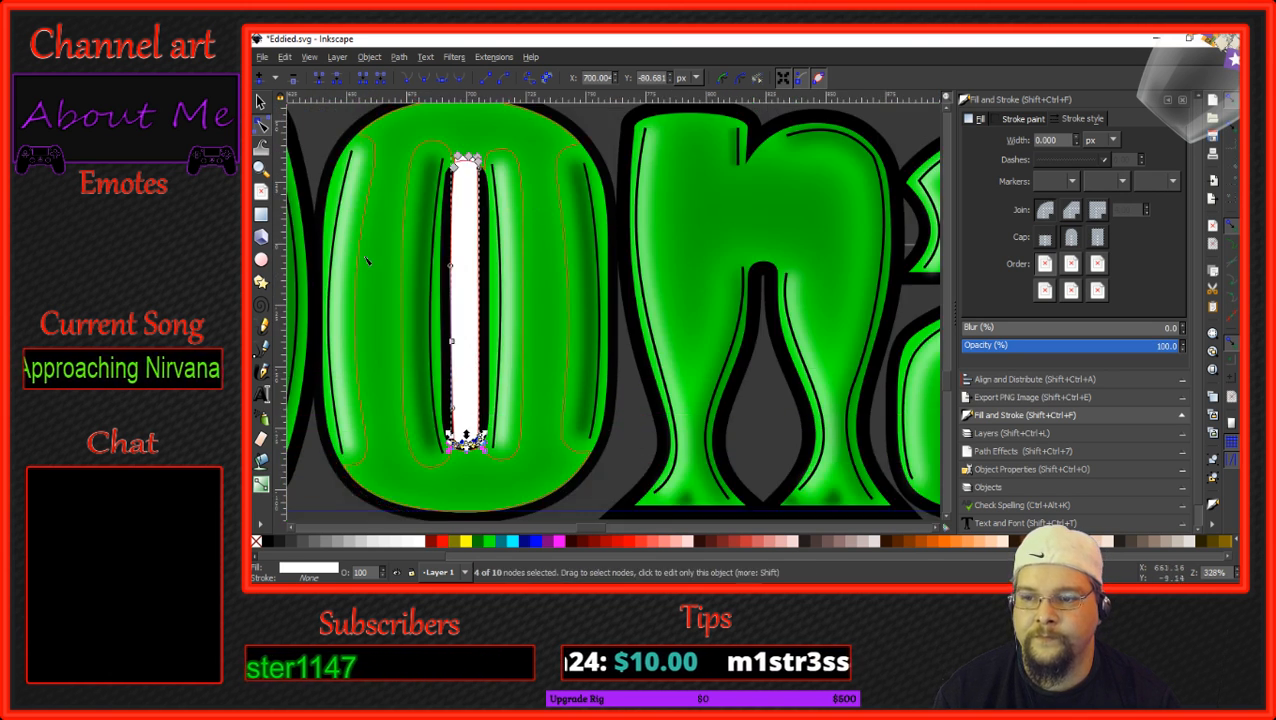
# Widen the white shape to about 22.3 px and lower it behind the o.
pyautogui.press('s')
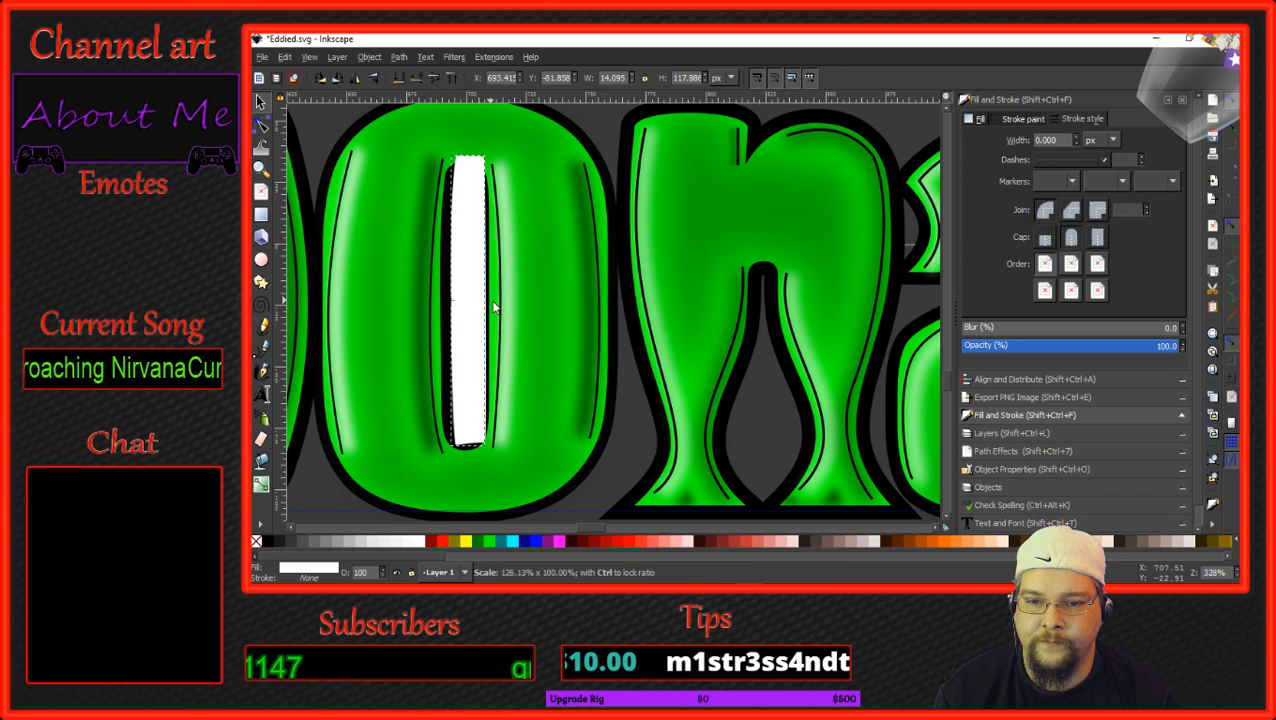
pyautogui.moveTo(450, 302)
pyautogui.mouseDown()
pyautogui.moveTo(430, 308)
pyautogui.moveTo(476, 319)
pyautogui.moveTo(464, 316)
pyautogui.mouseUp()
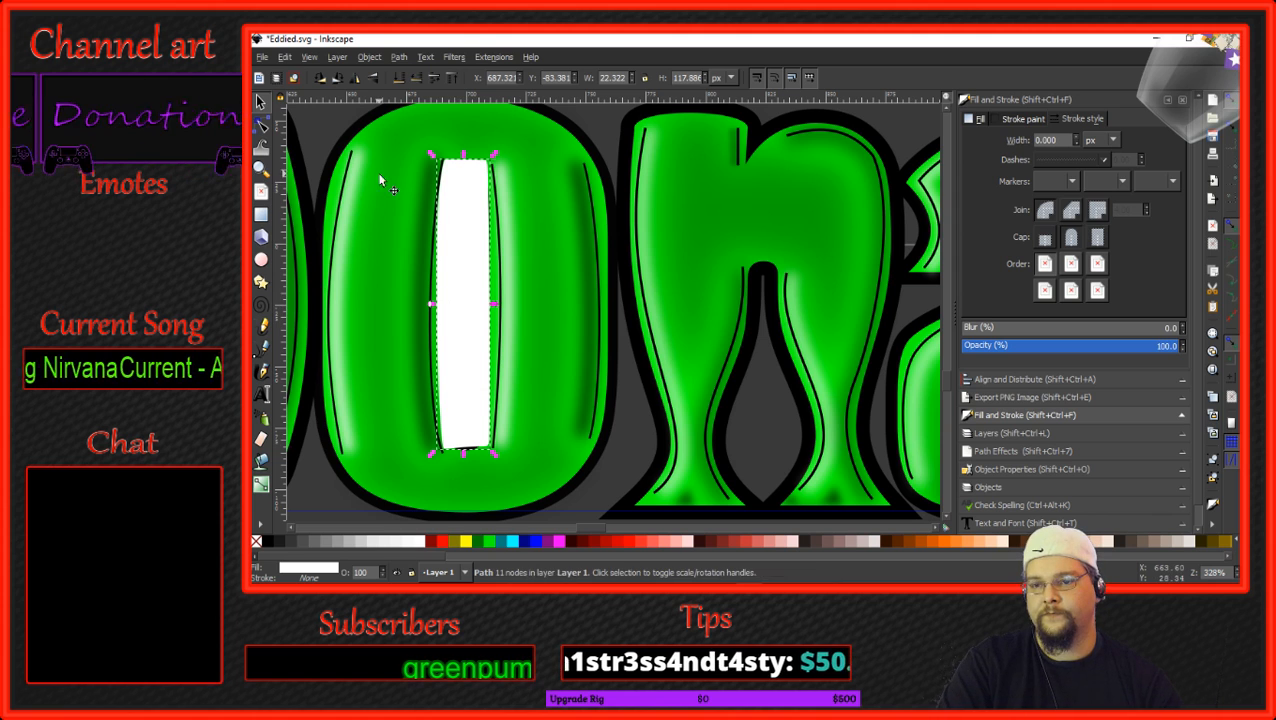
pyautogui.click(399, 77)
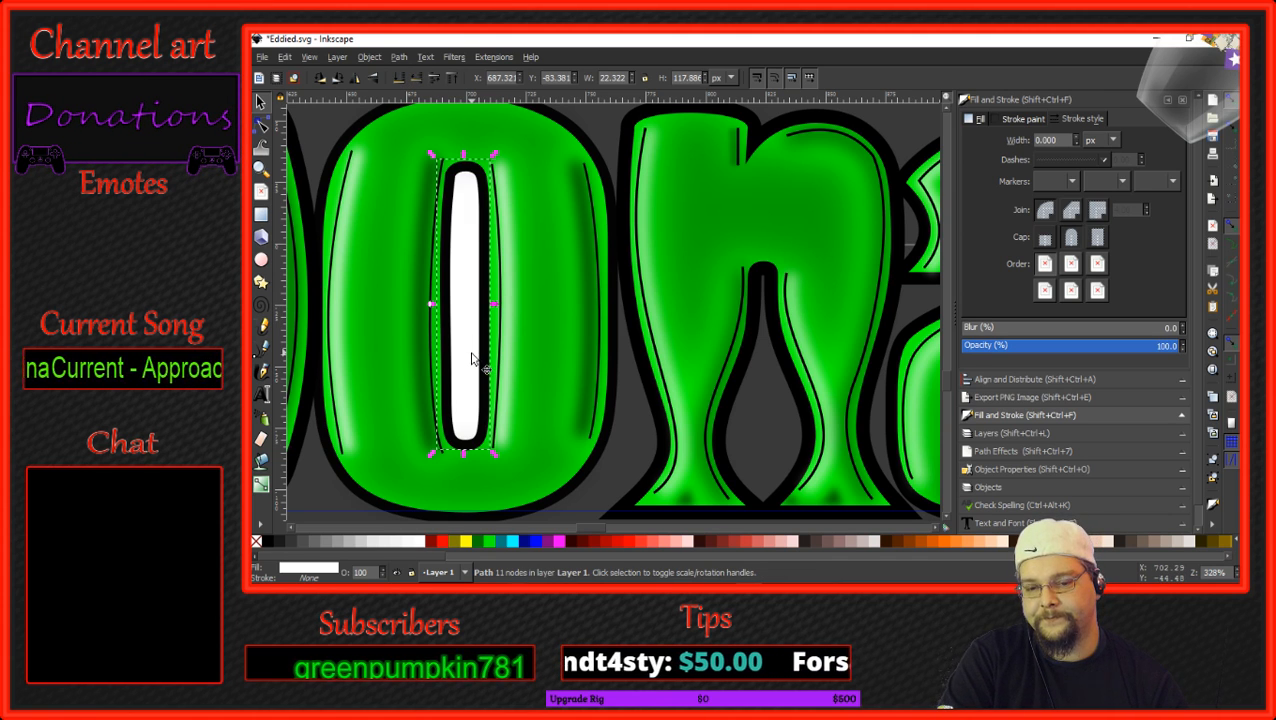
# Draw a circle below the o, scale it to about 29.3 px across and fill it blue.
pyautogui.click(260, 260)
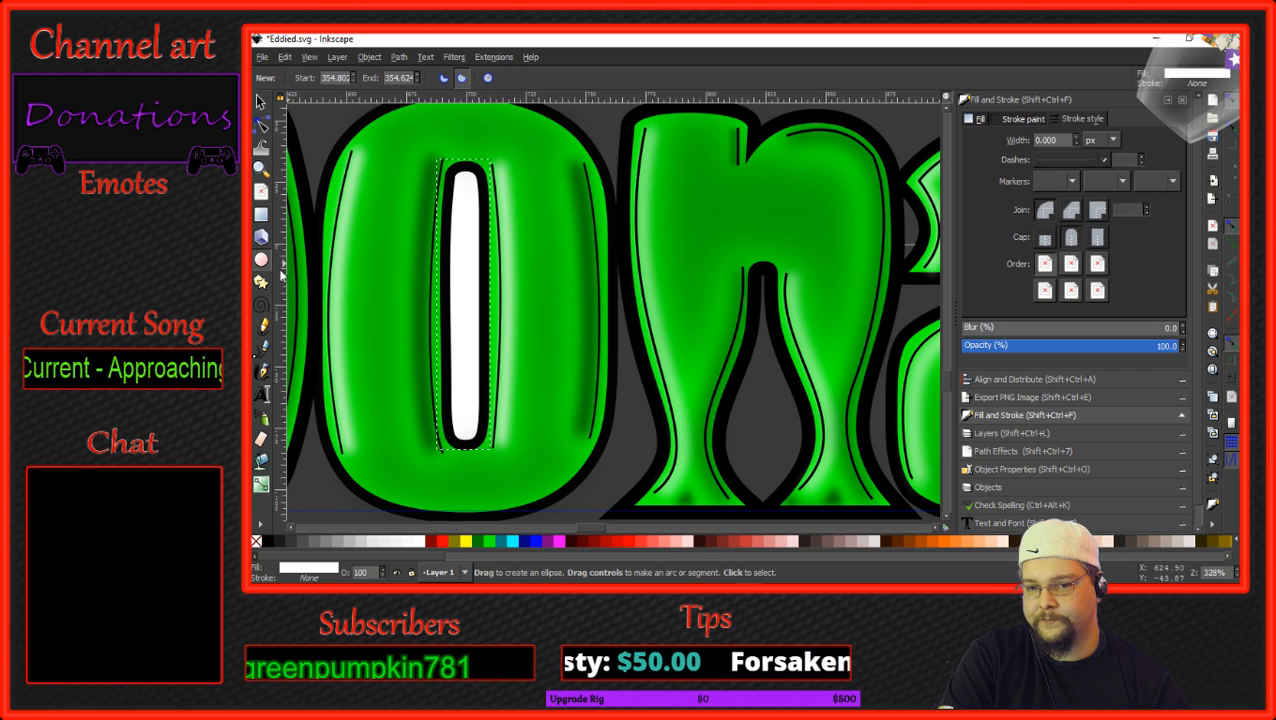
pyautogui.scroll(-3, 362, 330)
pyautogui.scroll(-1, 362, 330)
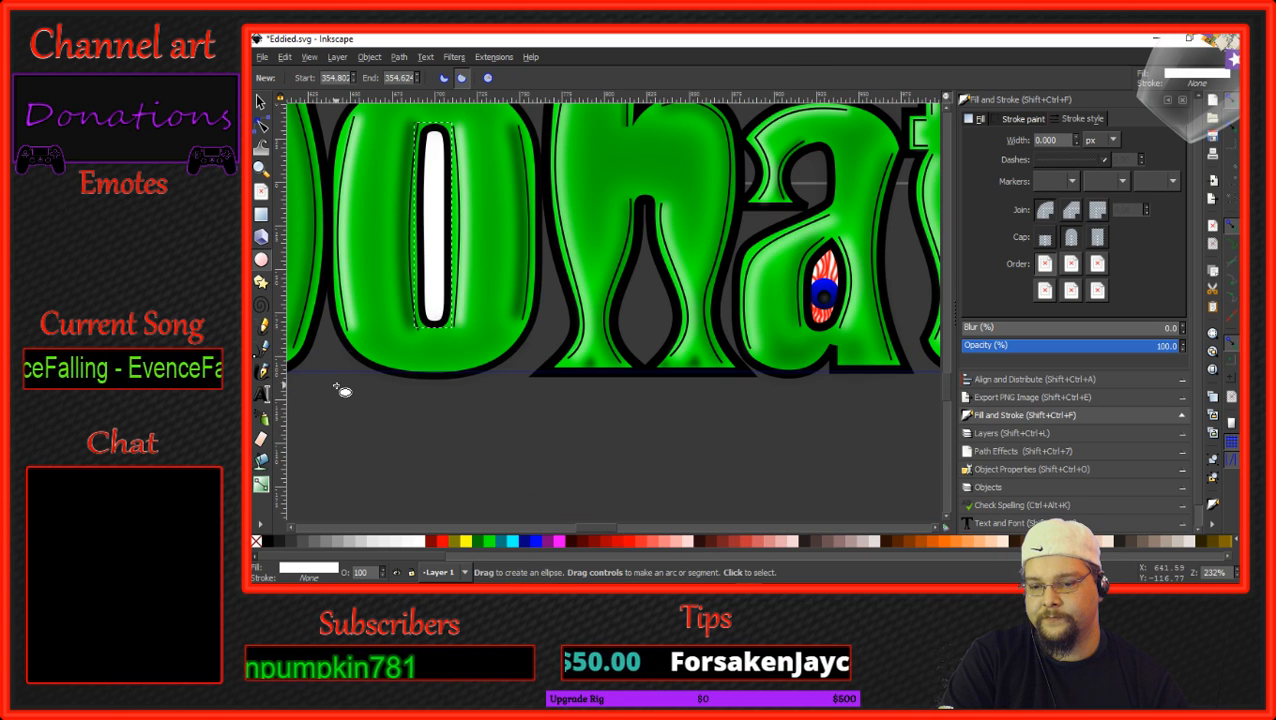
pyautogui.moveTo(336, 371); pyautogui.dragTo(404, 441)
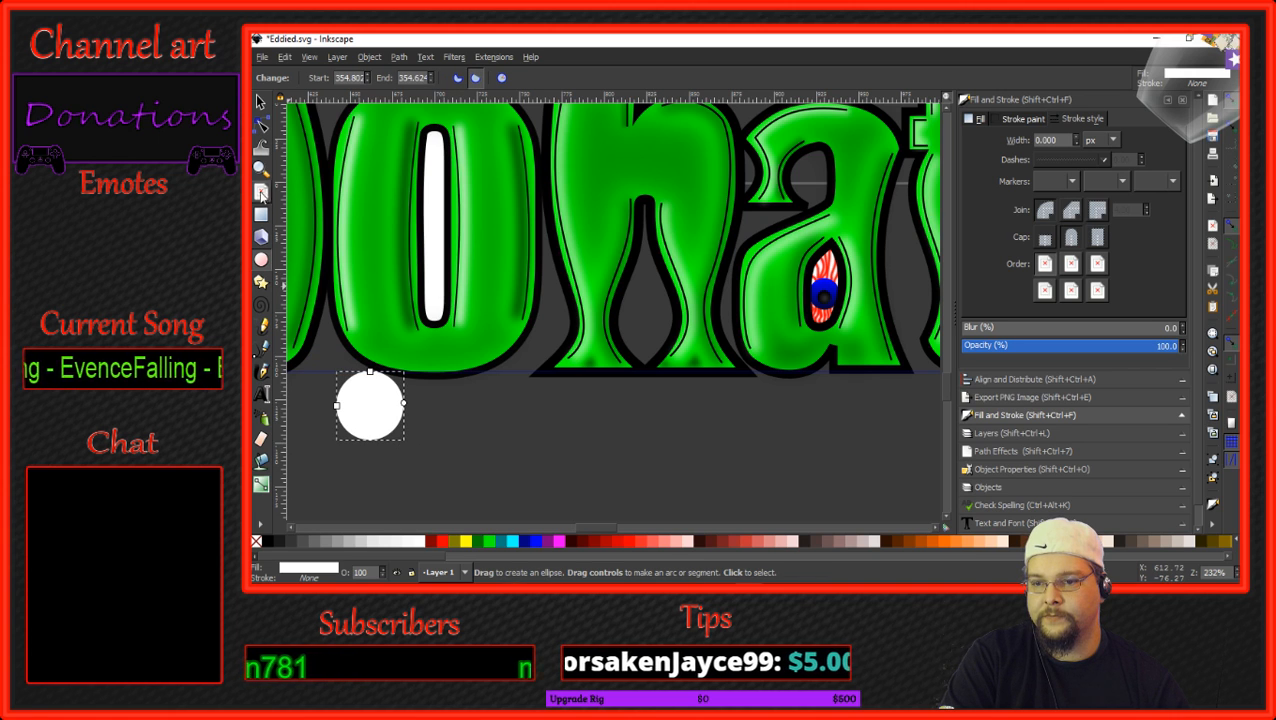
pyautogui.click(260, 102)
pyautogui.moveTo(408, 369); pyautogui.dragTo(388, 380)
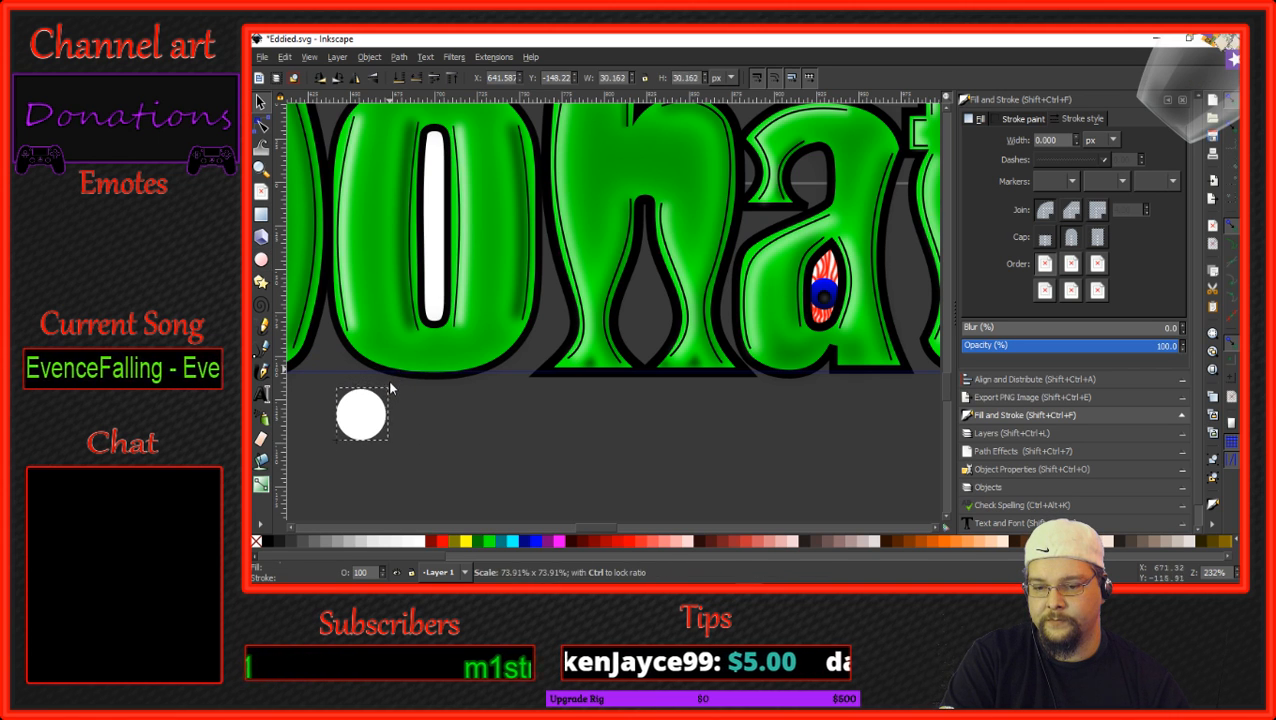
pyautogui.click(531, 542)
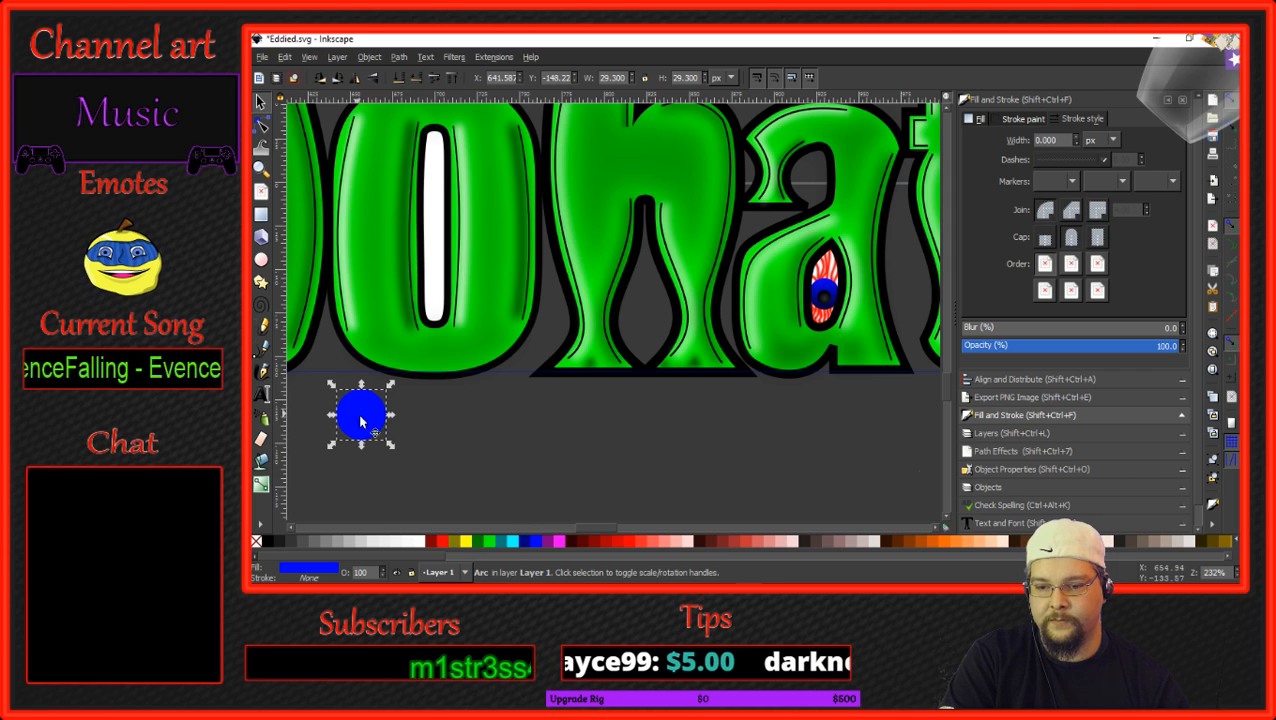
# Move the blue circle over the middle of the o's white fill and duplicate it in place.
pyautogui.moveTo(362, 421); pyautogui.dragTo(440, 238)
pyautogui.click(440, 238)
pyautogui.rightClick(440, 233)
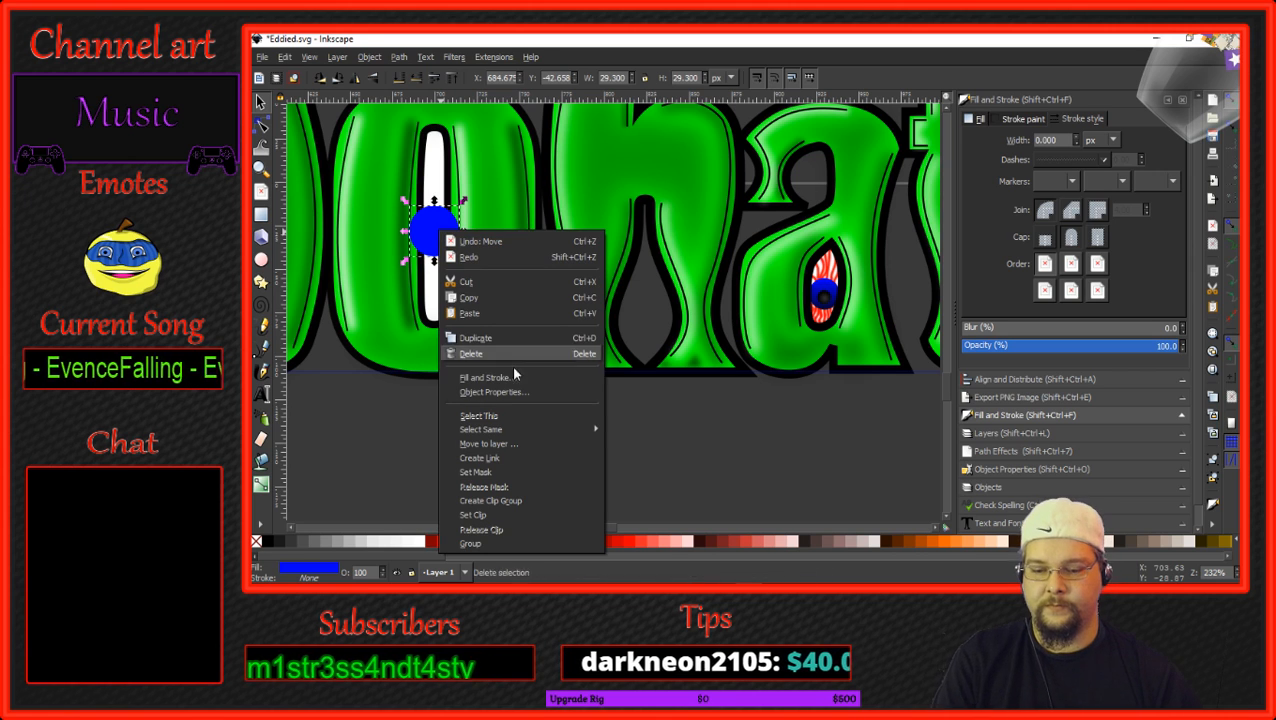
pyautogui.click(476, 344)
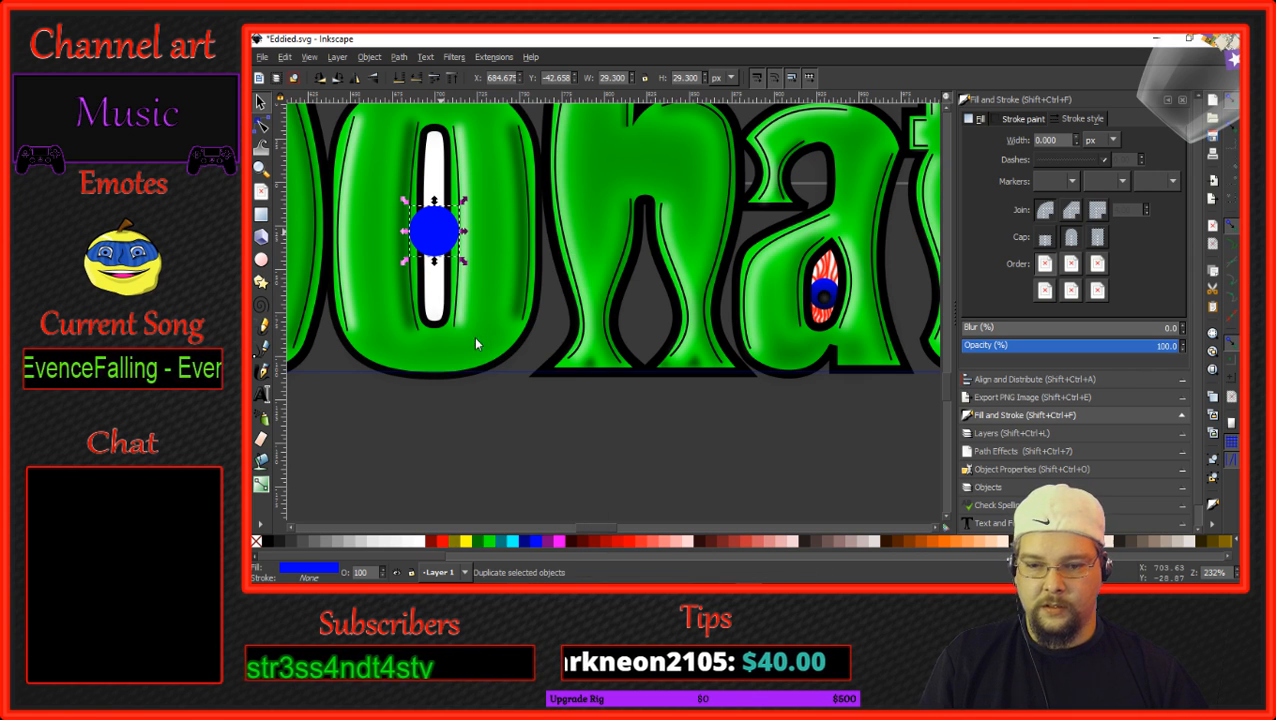
# Give the duplicated circle the linear gradient 4056 and rotate it so the dark shading falls on the iris's lower side.
pyautogui.click(1016, 121)
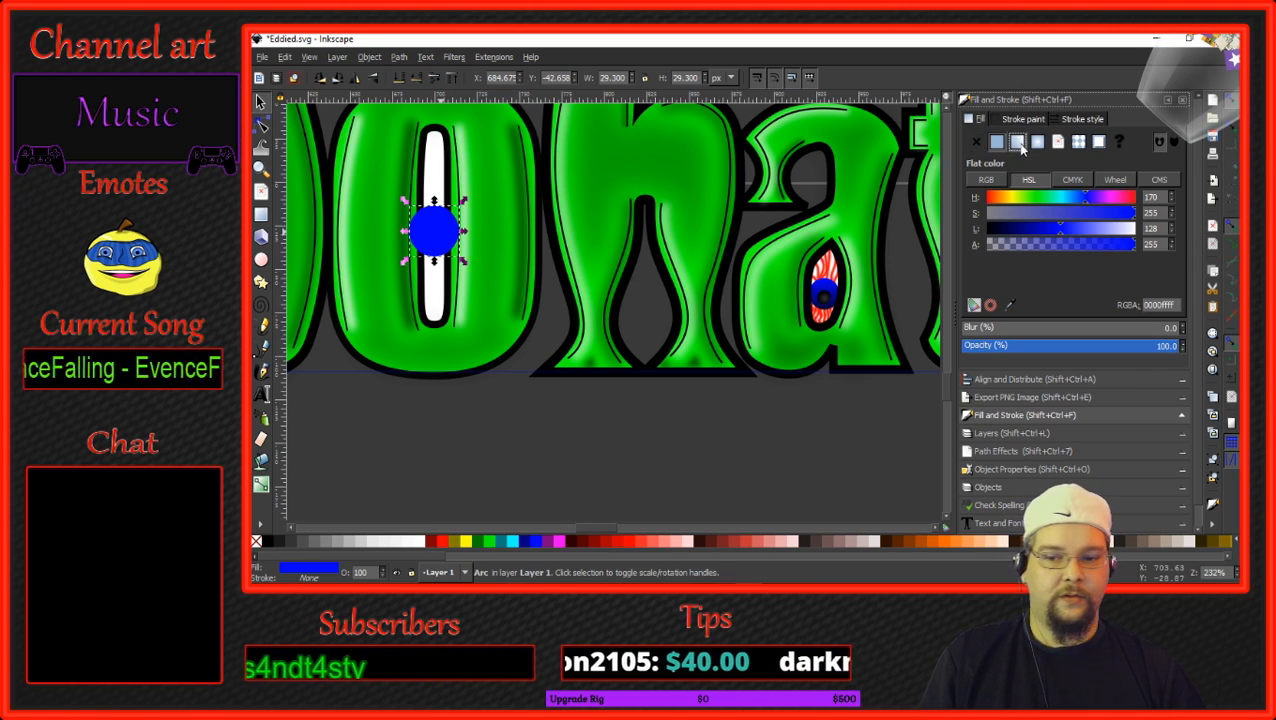
pyautogui.click(1018, 143)
pyautogui.click(988, 222)
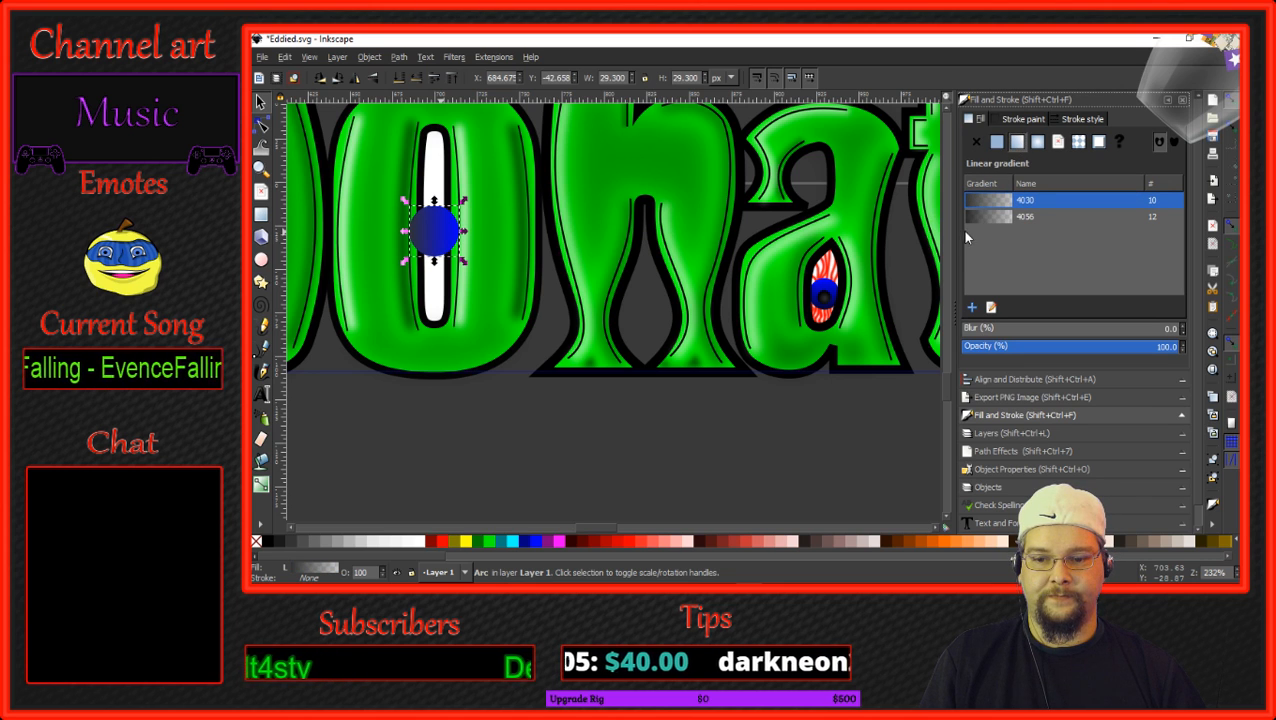
pyautogui.click(989, 218)
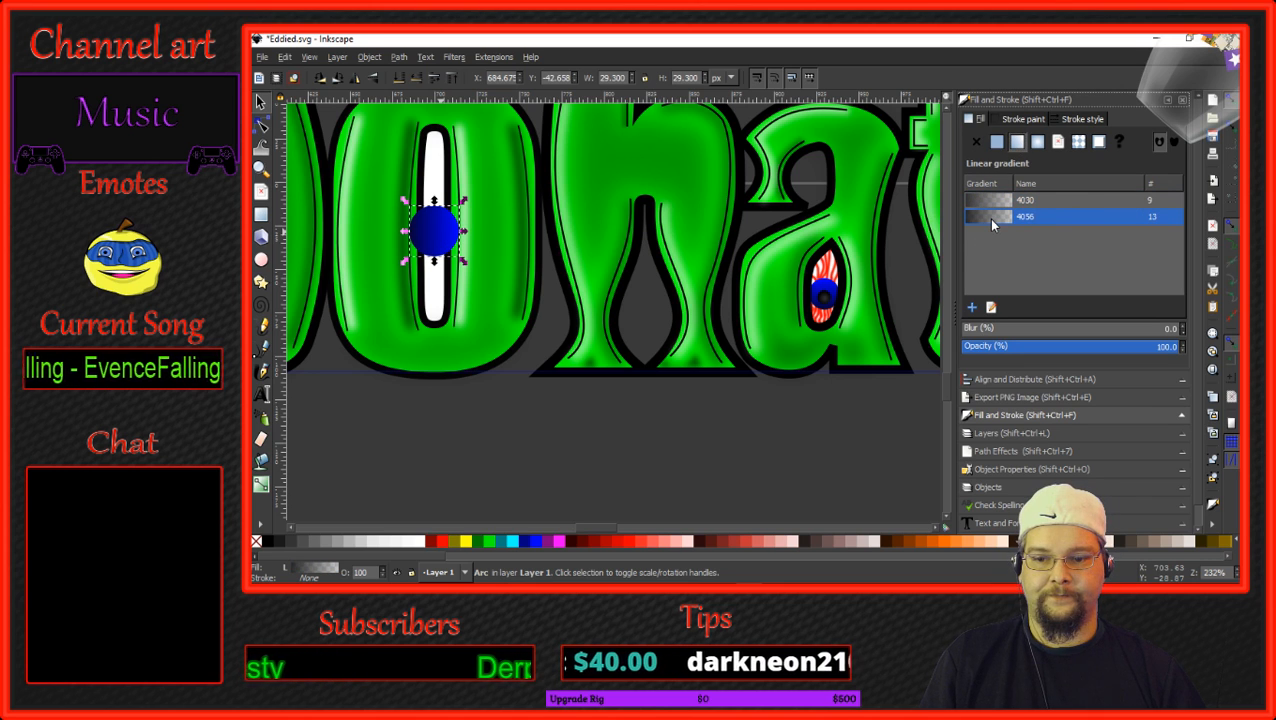
pyautogui.click(435, 233)
pyautogui.moveTo(464, 201); pyautogui.dragTo(428, 190)
# Duplicate the gradient circle, give it a flat near-black fill (040404ff) and shrink it to a pupil about 12.9 px across.
pyautogui.rightClick(436, 238)
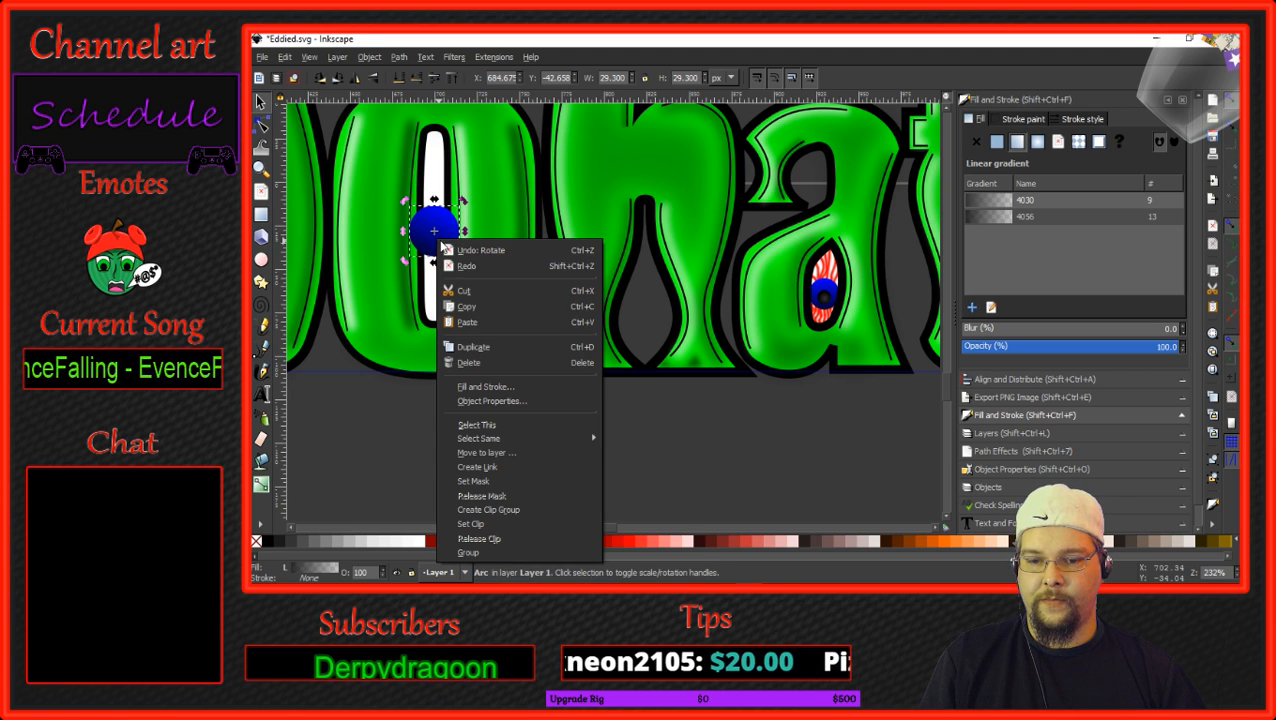
pyautogui.click(487, 348)
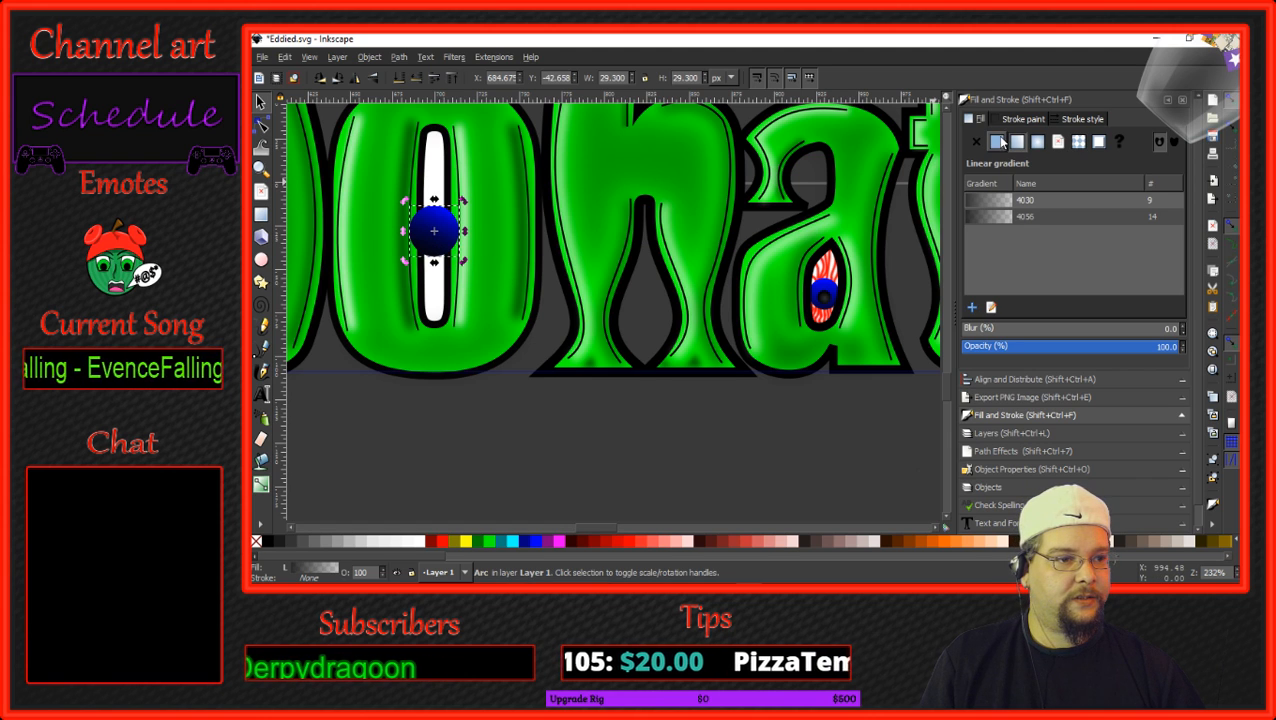
pyautogui.click(1001, 142)
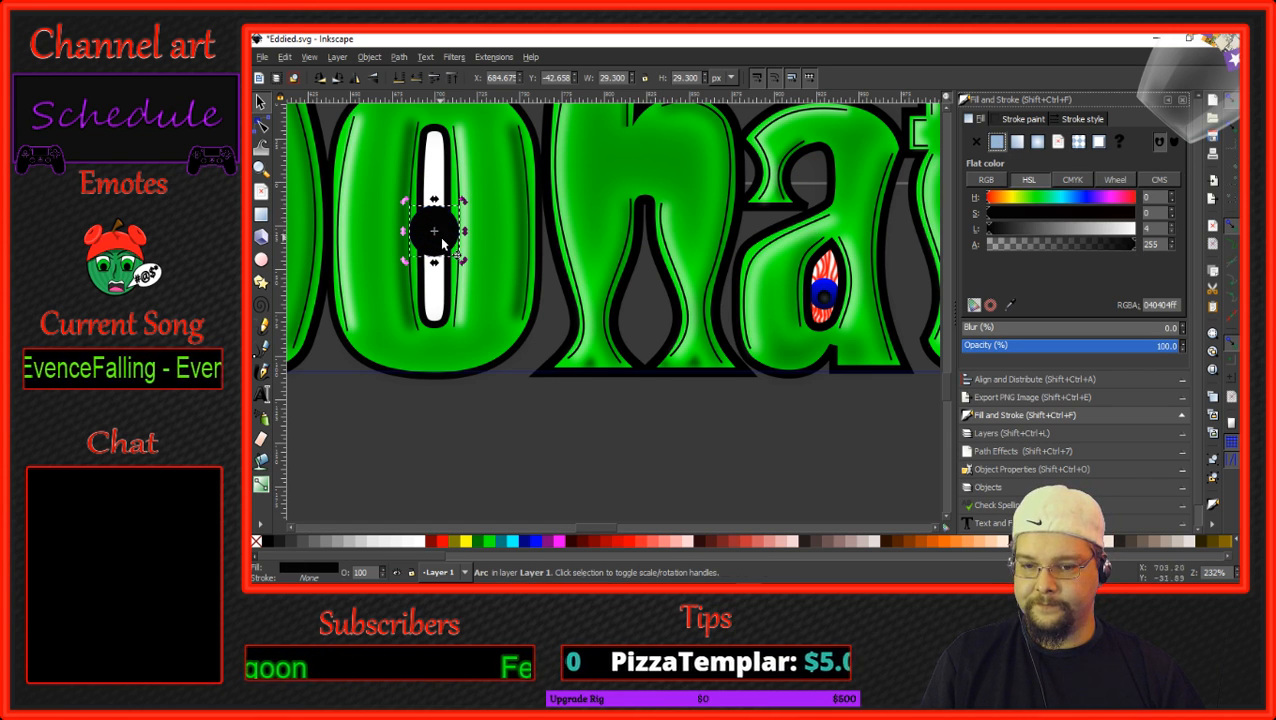
pyautogui.moveTo(464, 202); pyautogui.dragTo(439, 237)
pyautogui.scroll(-2, 441, 261)
pyautogui.scroll(3, 441, 261)
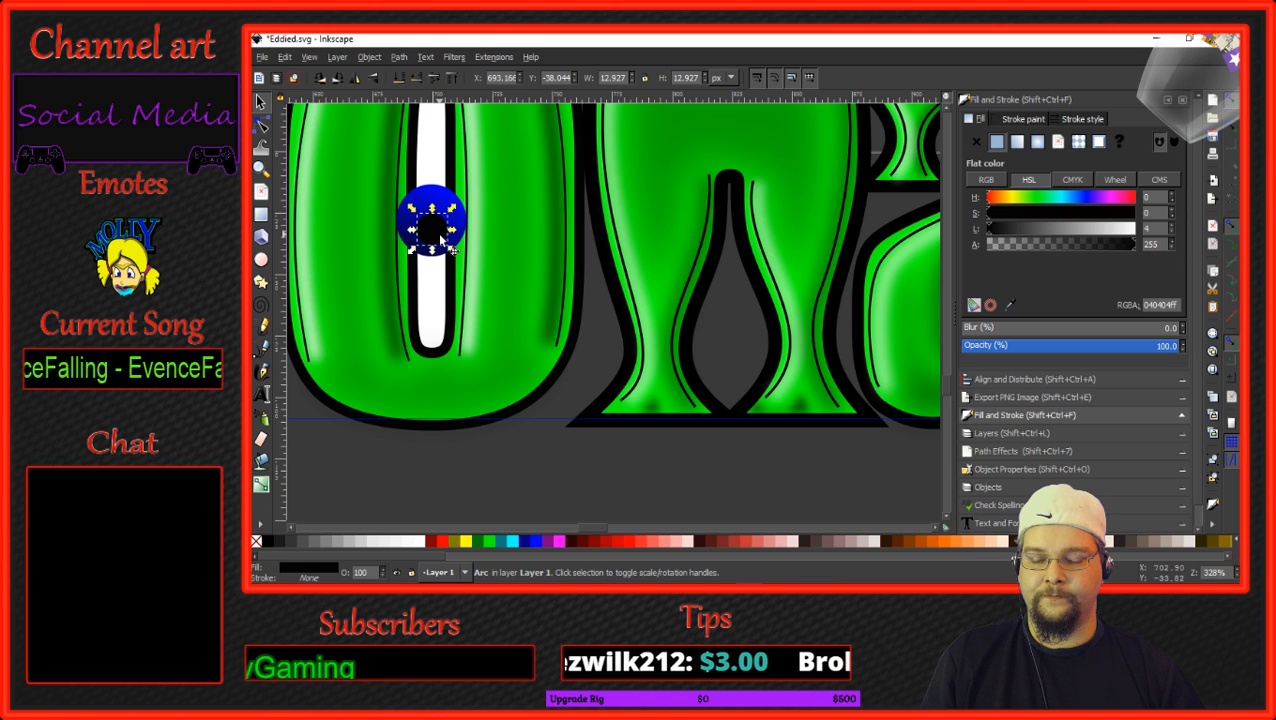
# Select the blue iris circles together with the black pupil and group them.
pyautogui.moveTo(375, 168); pyautogui.dragTo(496, 272)
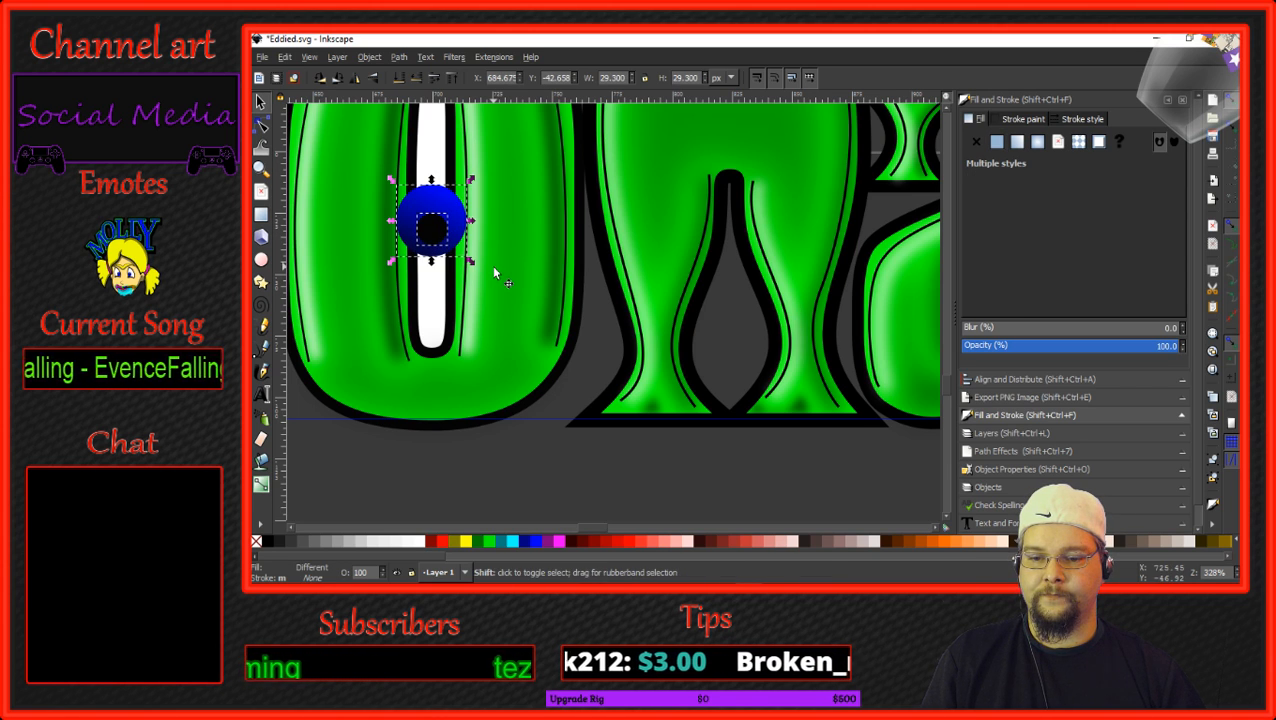
pyautogui.click(370, 57)
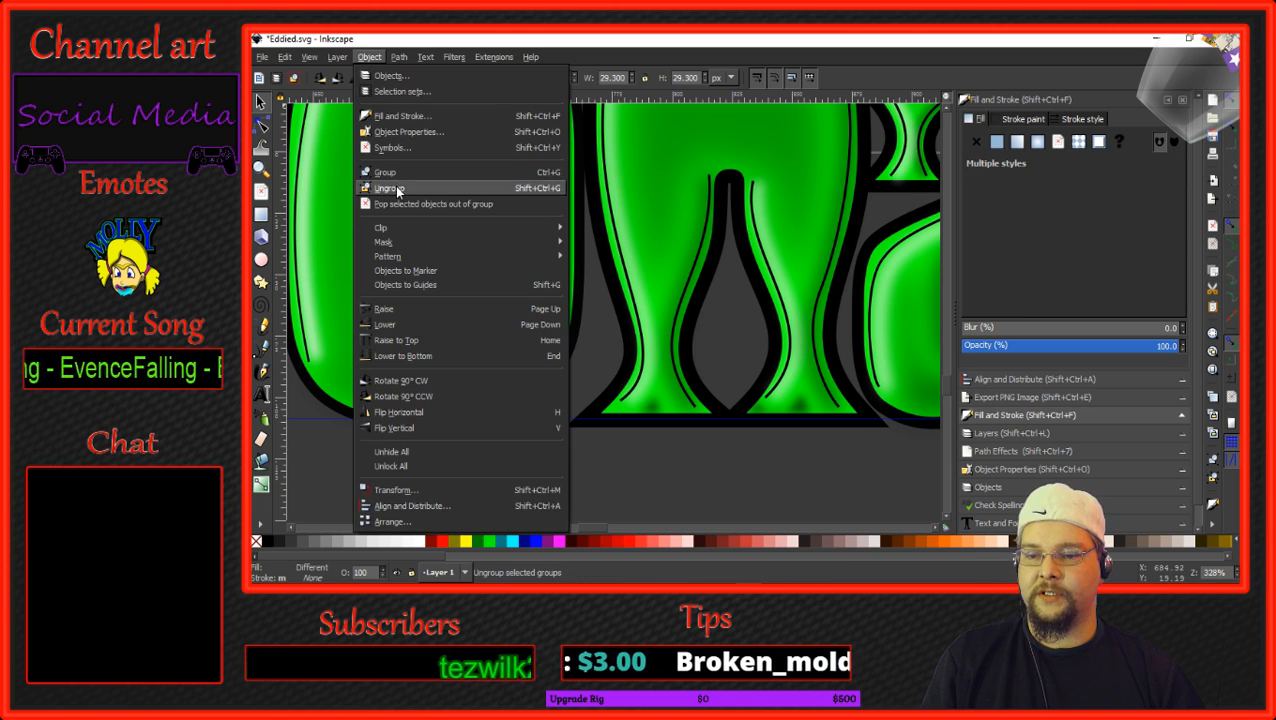
pyautogui.click(385, 172)
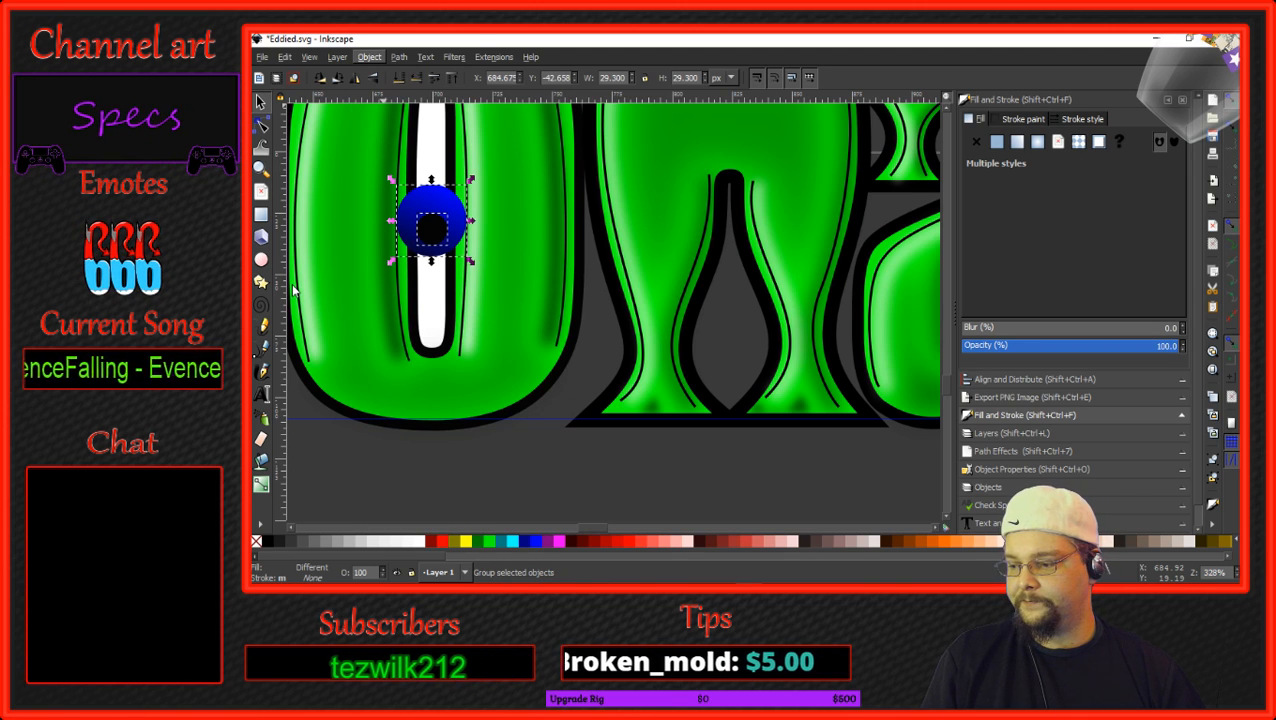
# Draw branching calligraphic veins in flat red (ff0000ff) over the eye's white, both above and below the iris.
pyautogui.click(263, 370)
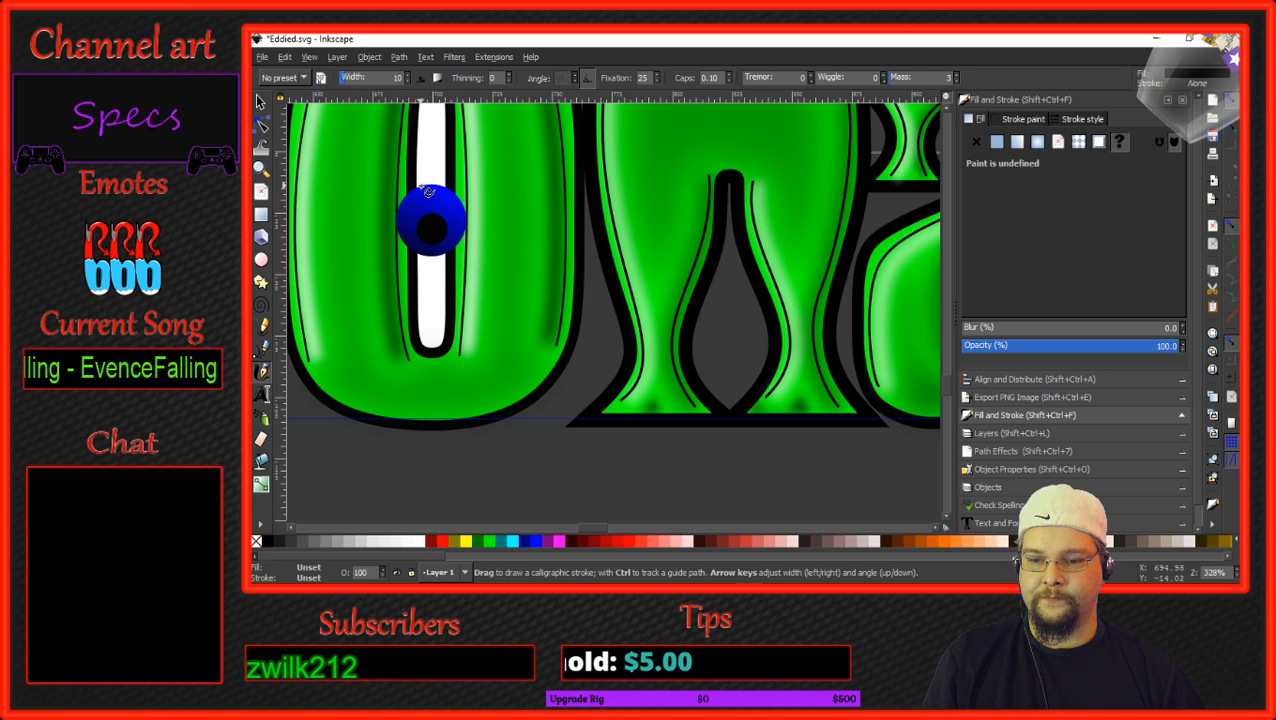
pyautogui.moveTo(425, 195); pyautogui.dragTo(418, 172)
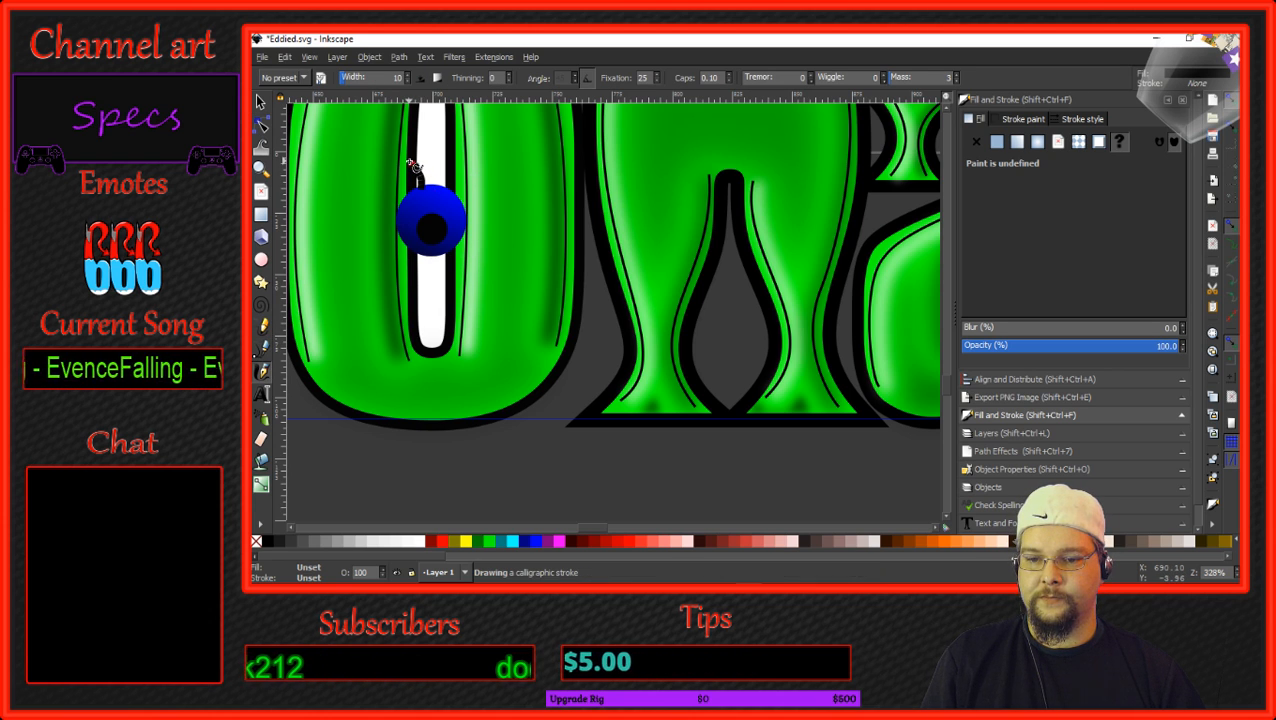
pyautogui.click(442, 541)
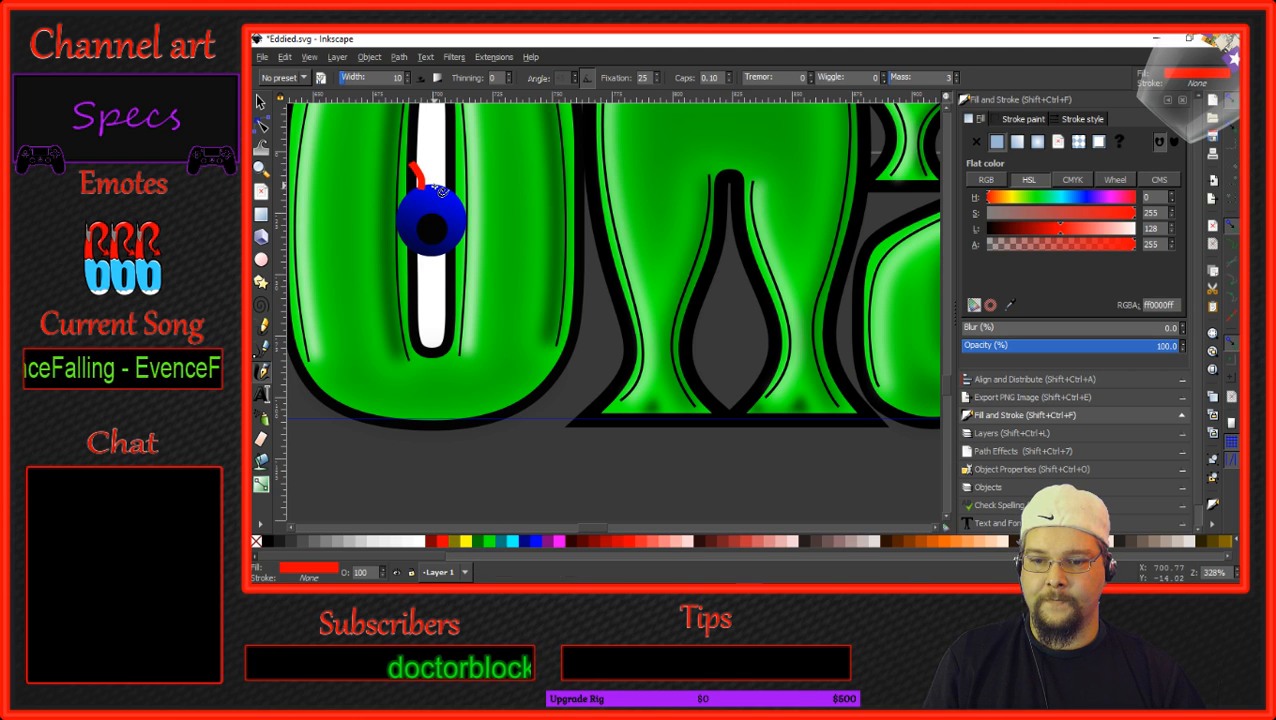
pyautogui.moveTo(441, 191); pyautogui.dragTo(412, 106)
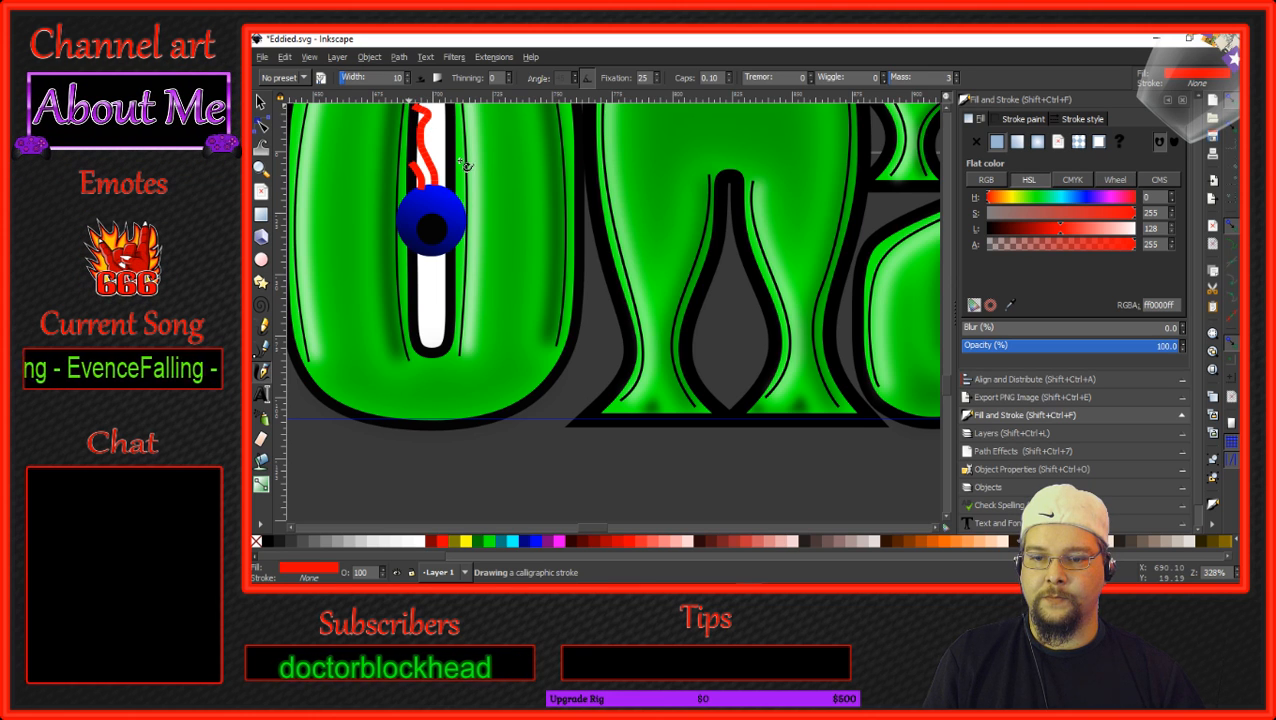
pyautogui.scroll(2, 462, 175)
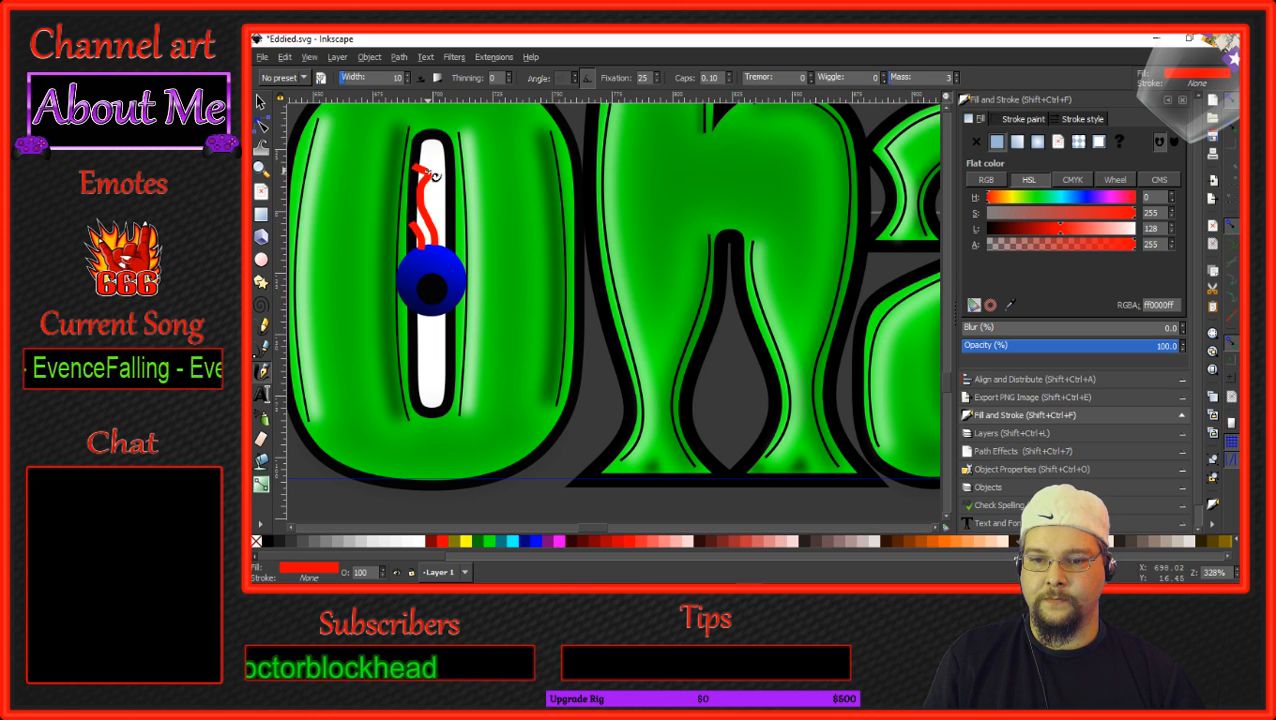
pyautogui.moveTo(432, 175); pyautogui.dragTo(428, 133)
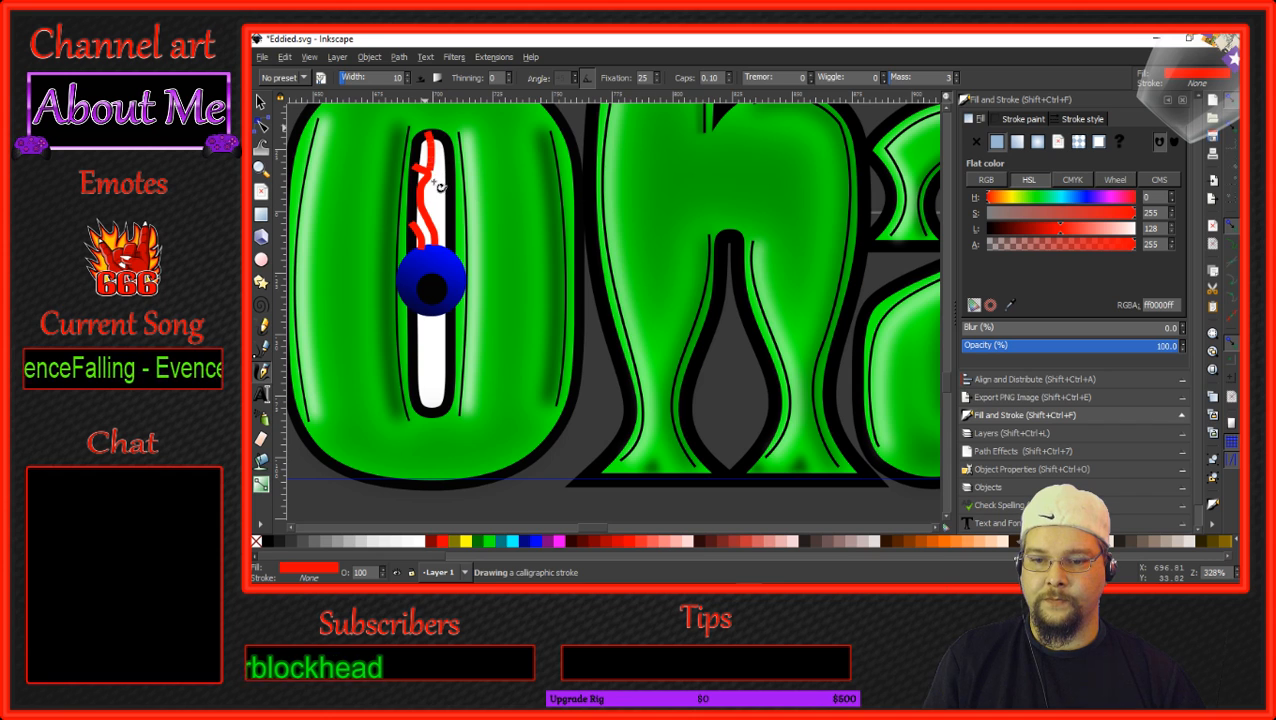
pyautogui.moveTo(440, 187); pyautogui.dragTo(438, 177)
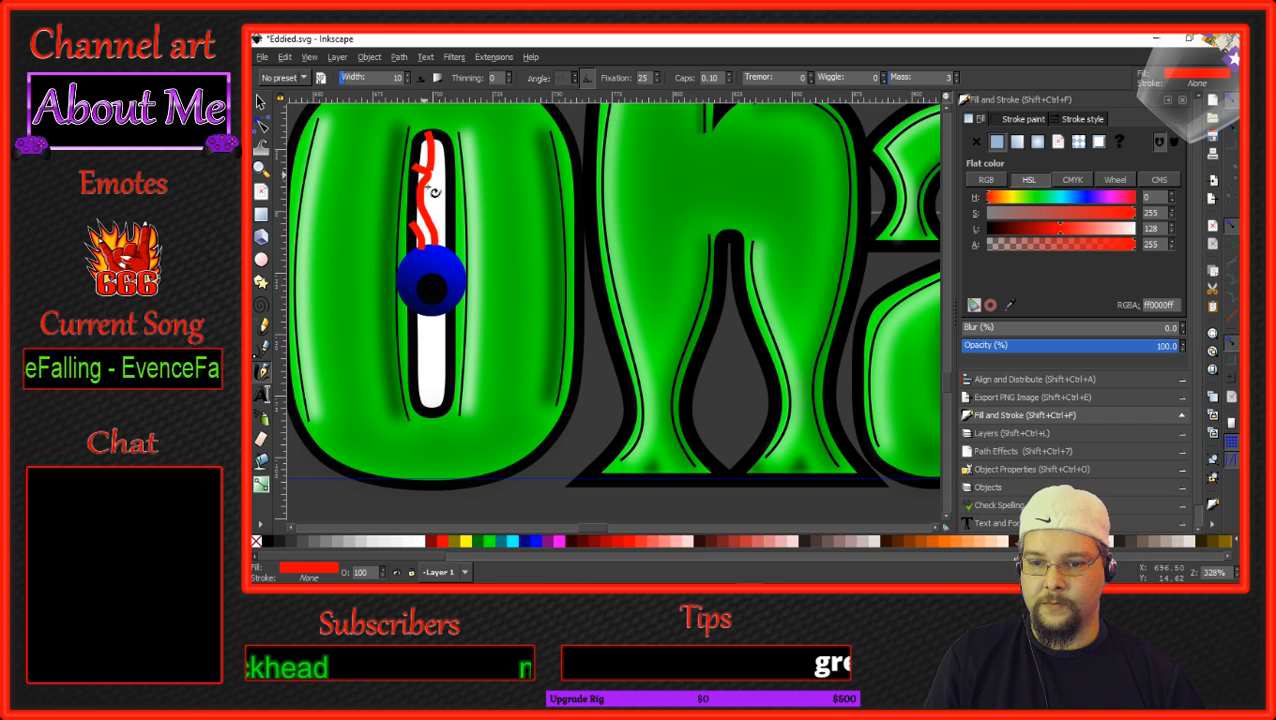
pyautogui.hotkey('ctrl', 'z')
pyautogui.moveTo(436, 181); pyautogui.dragTo(437, 152)
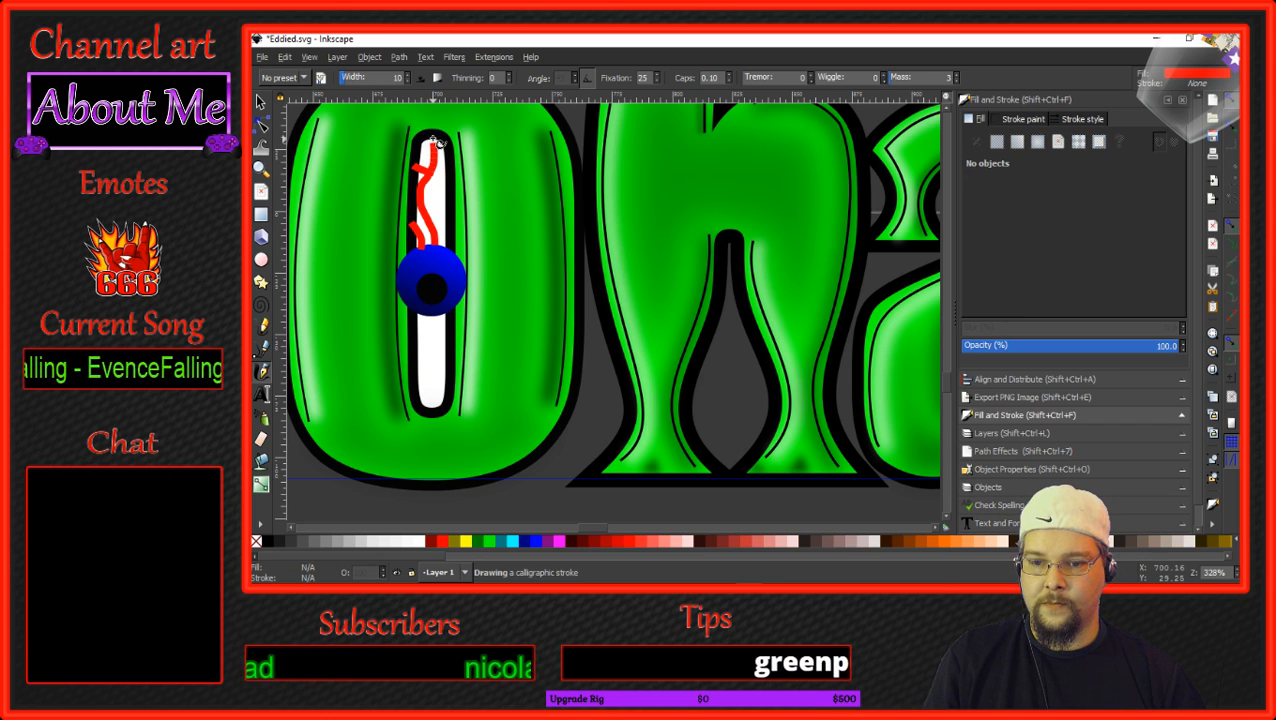
pyautogui.click(438, 184)
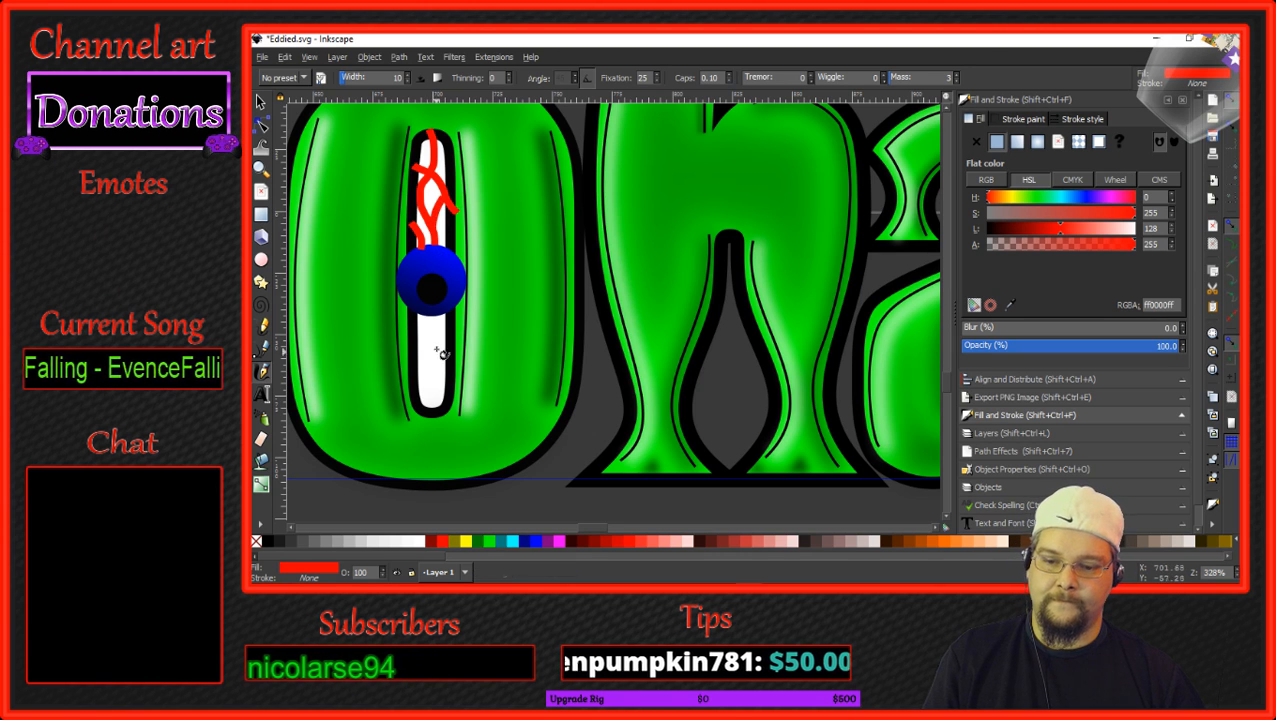
pyautogui.moveTo(426, 316); pyautogui.dragTo(415, 363)
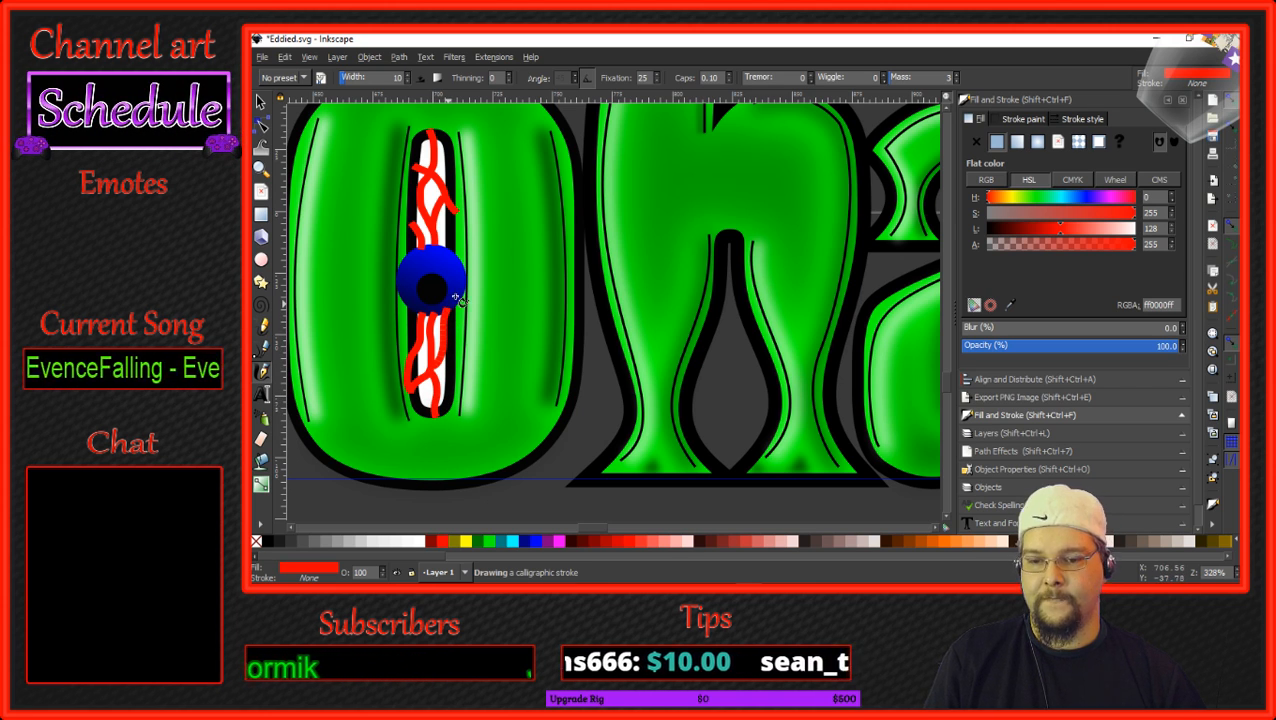
# Select all the red vein strokes above and below the iris and unite them into one path.
pyautogui.click(261, 102)
pyautogui.moveTo(403, 120); pyautogui.dragTo(471, 268)
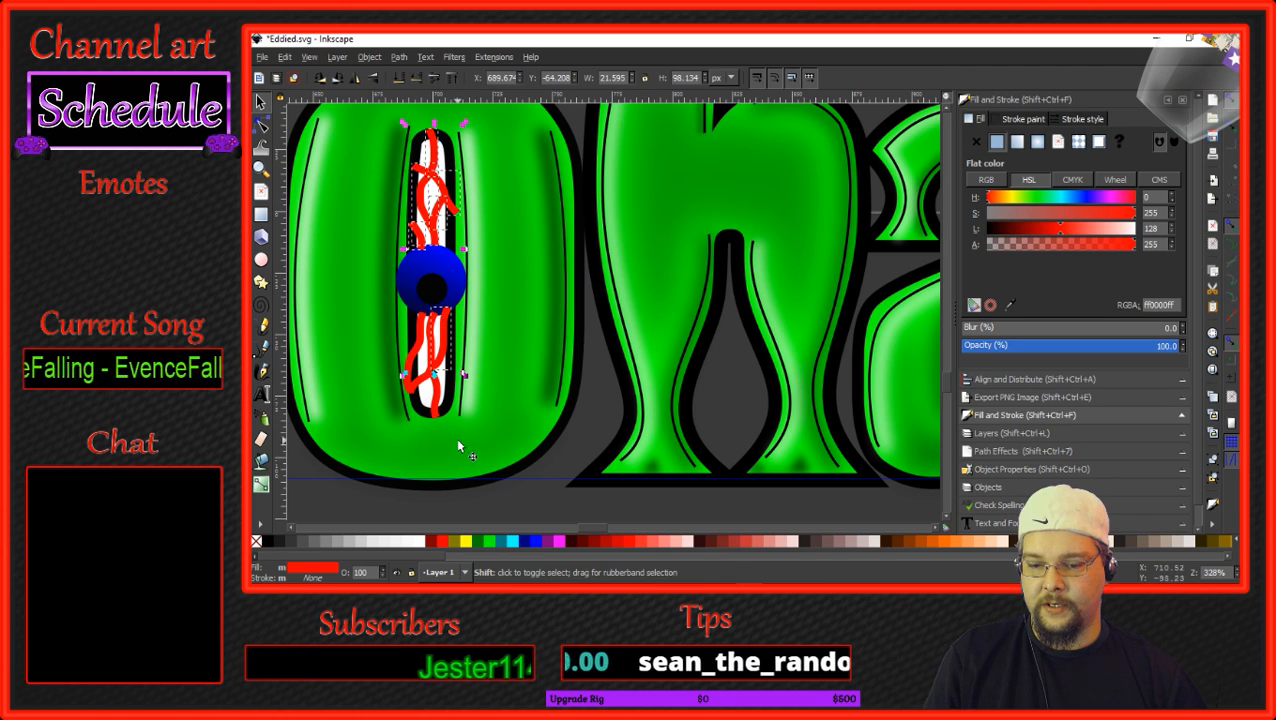
pyautogui.moveTo(458, 446)
pyautogui.mouseDown()
pyautogui.moveTo(398, 304)
pyautogui.moveTo(405, 327)
pyautogui.mouseUp()
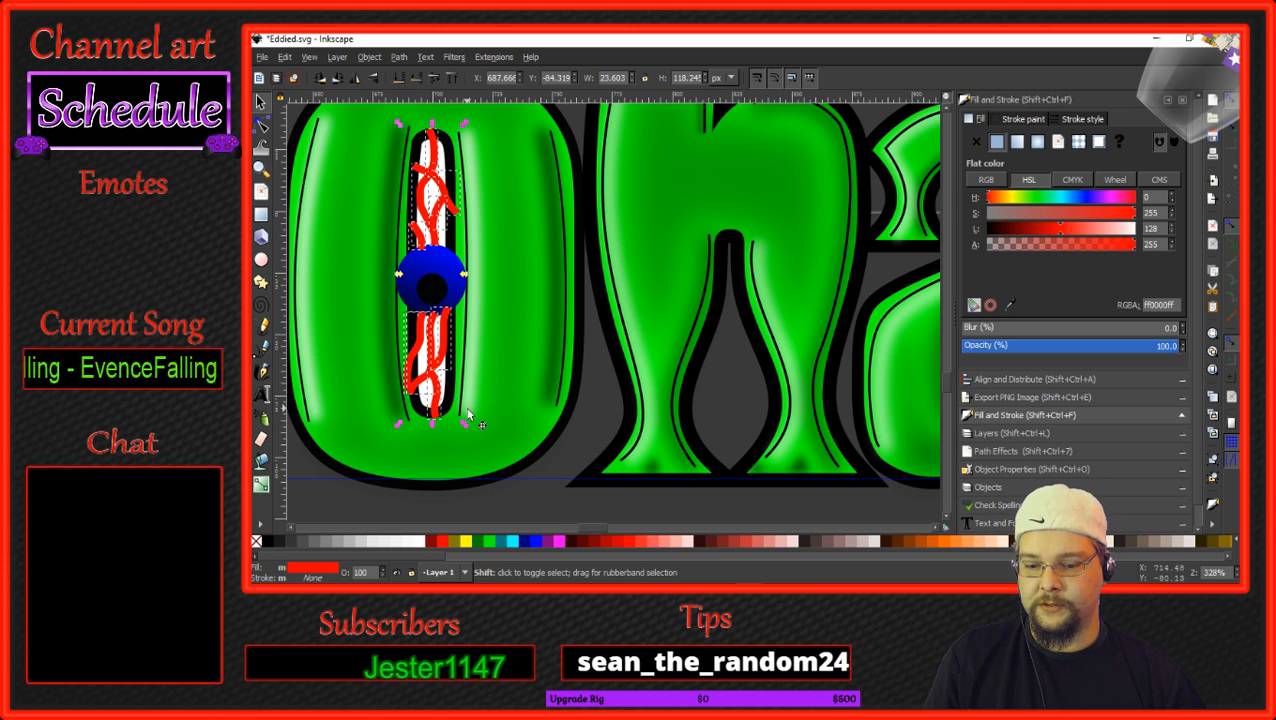
pyautogui.click(398, 57)
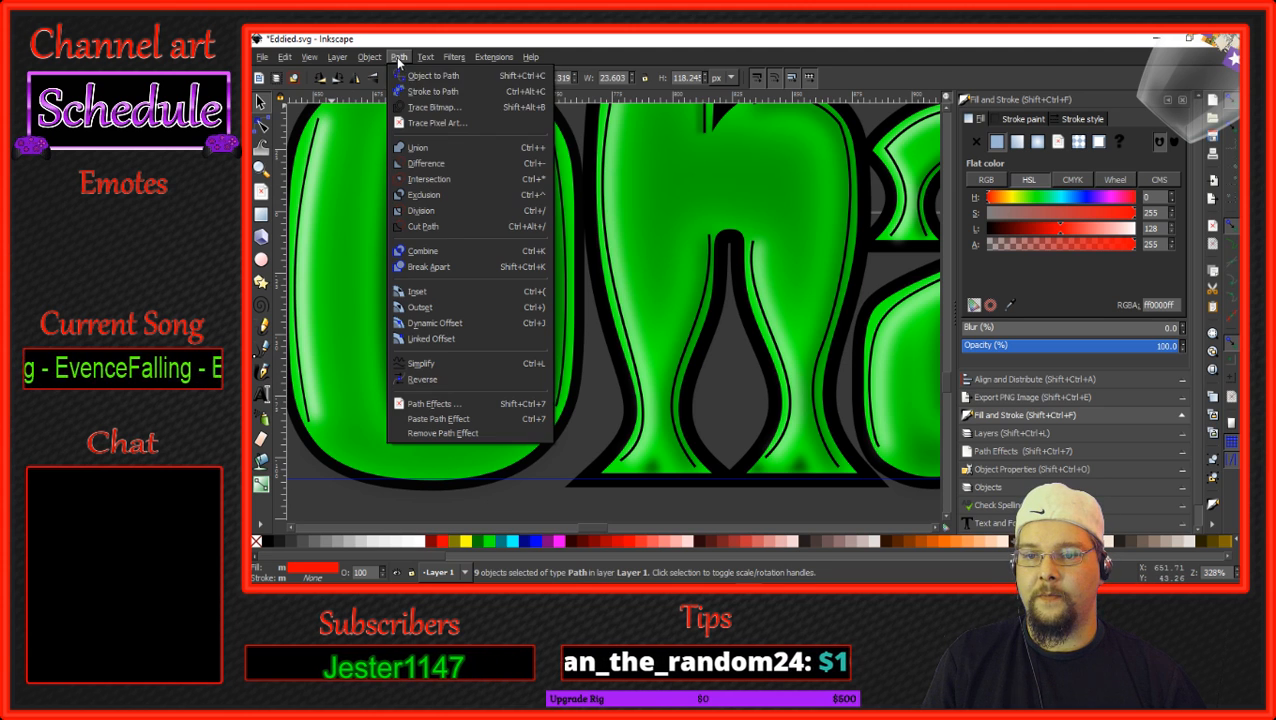
pyautogui.click(430, 147)
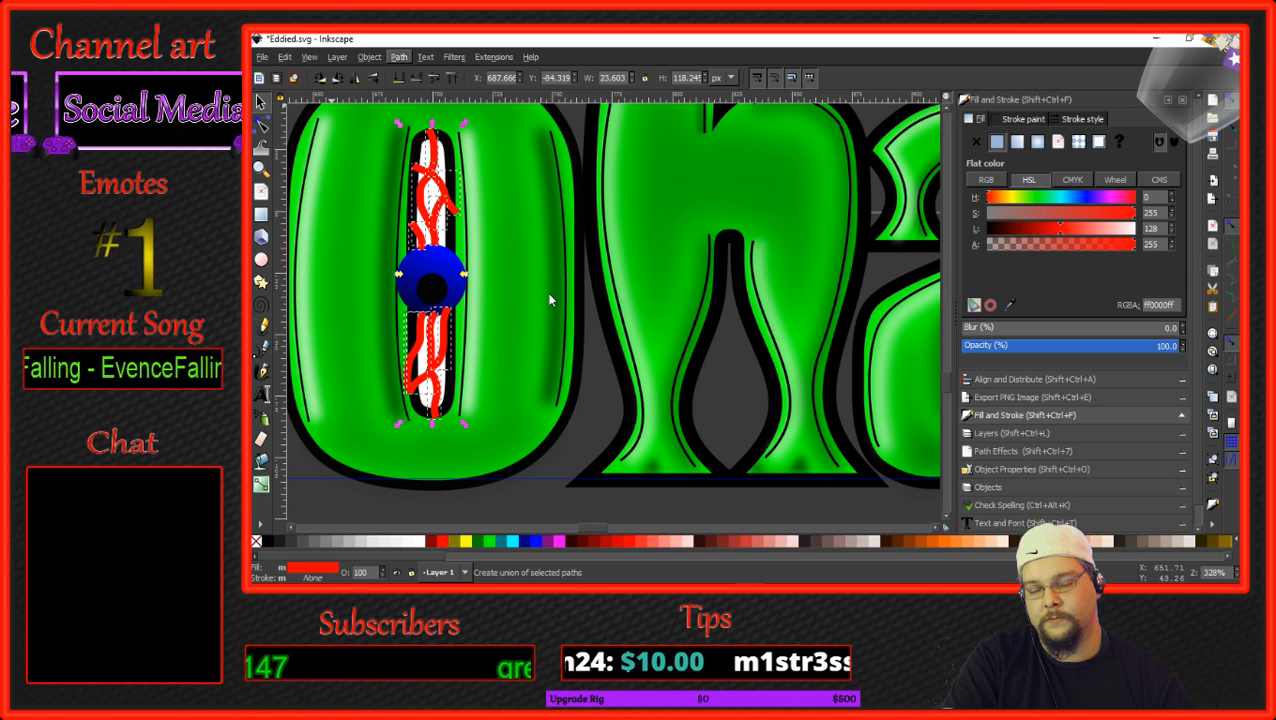
# Give the united veins a flat black stroke (000000fc) and set their blur to 2.0%.
pyautogui.click(1026, 120)
pyautogui.click(997, 142)
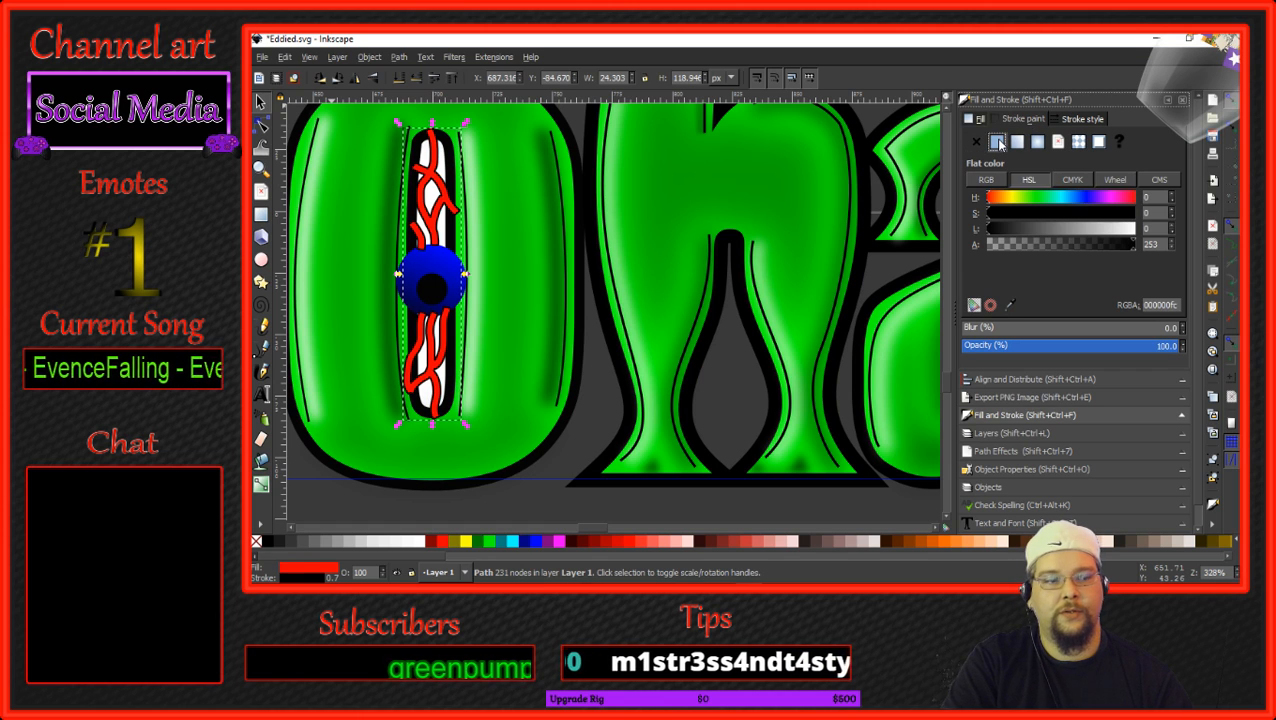
pyautogui.click(1181, 325)
pyautogui.click(1181, 325)
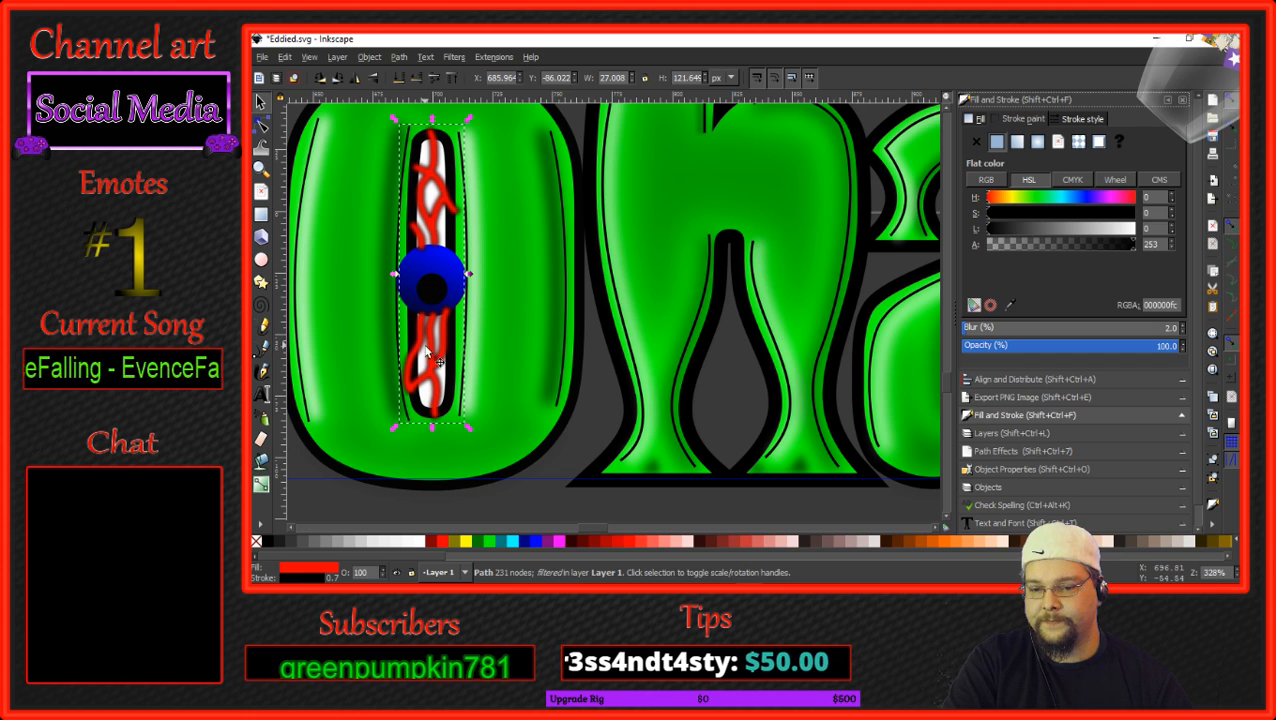
# Lower the veins and the iris group behind the green o while keeping both in front of the white fill.
pyautogui.moveTo(433, 364); pyautogui.dragTo(437, 368)
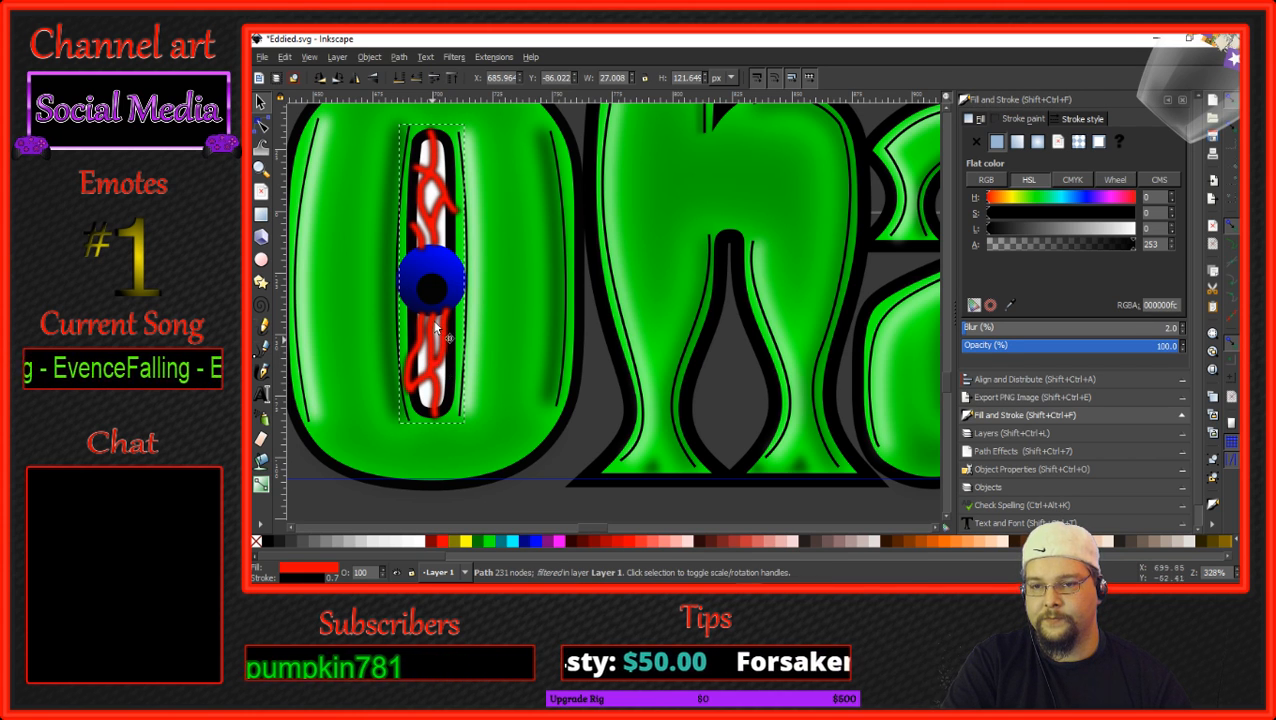
pyautogui.click(434, 77)
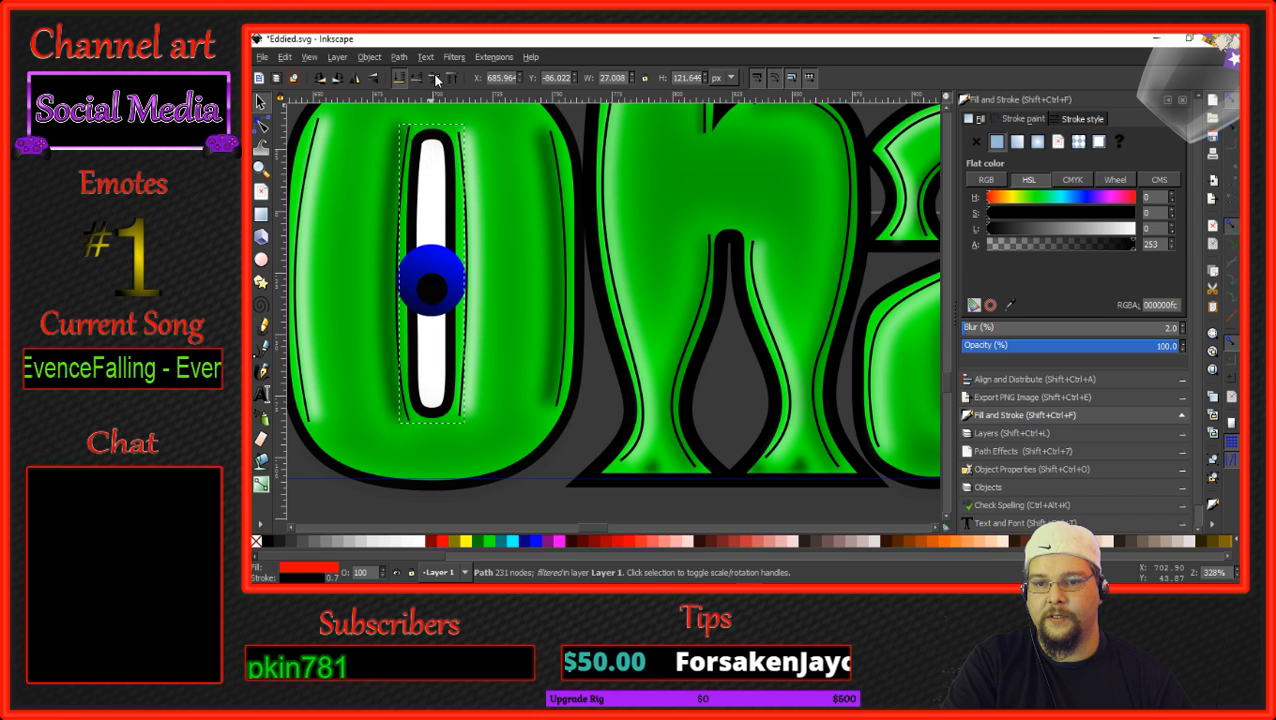
pyautogui.hotkey('ctrl', 'z')
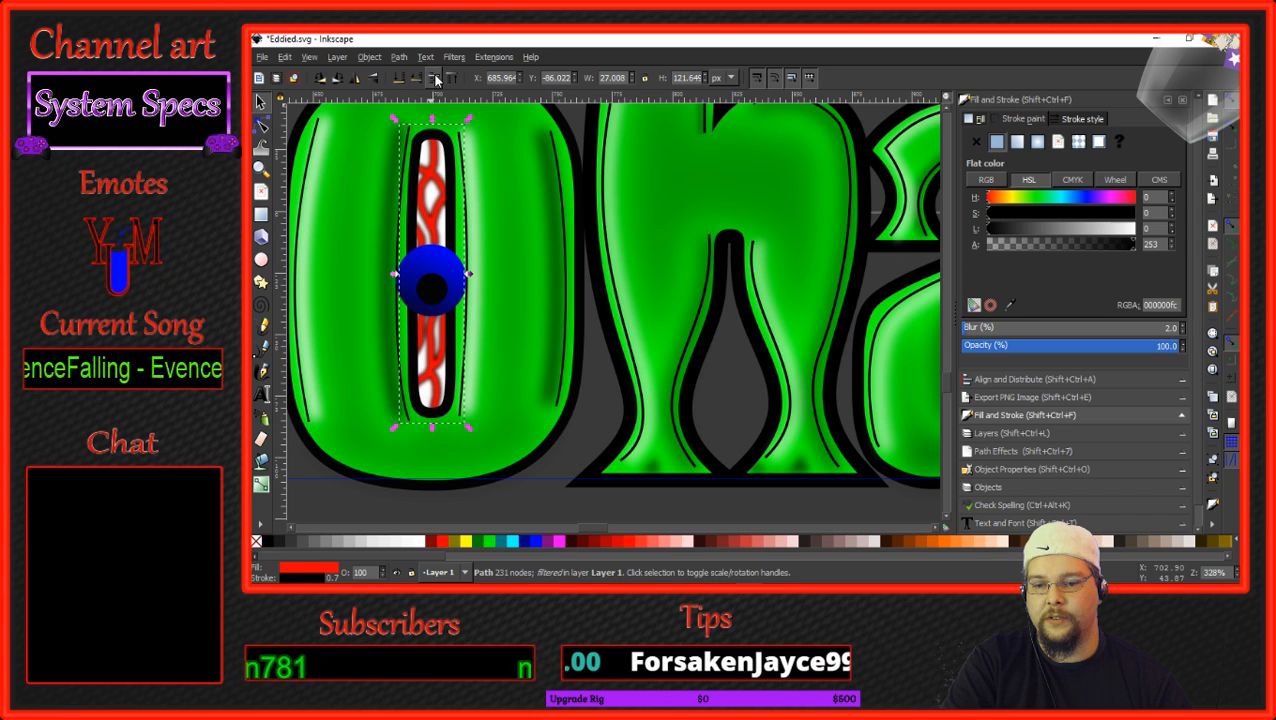
pyautogui.click(440, 282)
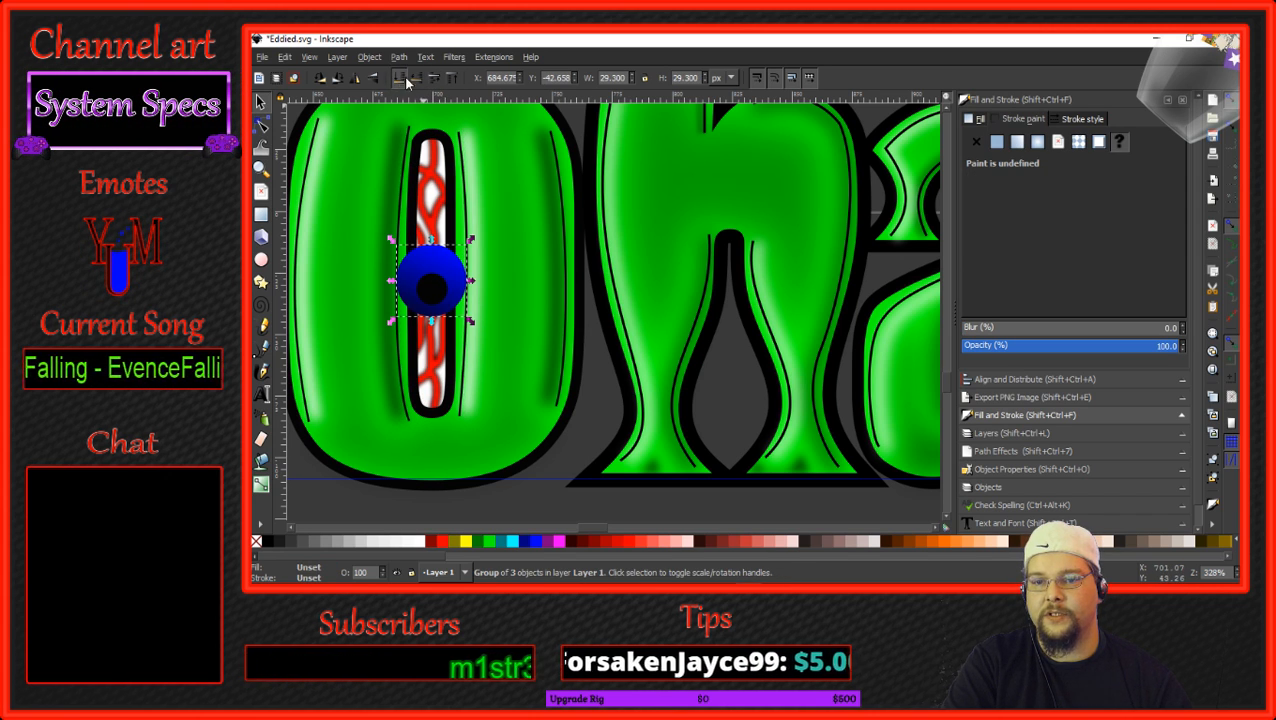
pyautogui.click(432, 77)
pyautogui.click(435, 82)
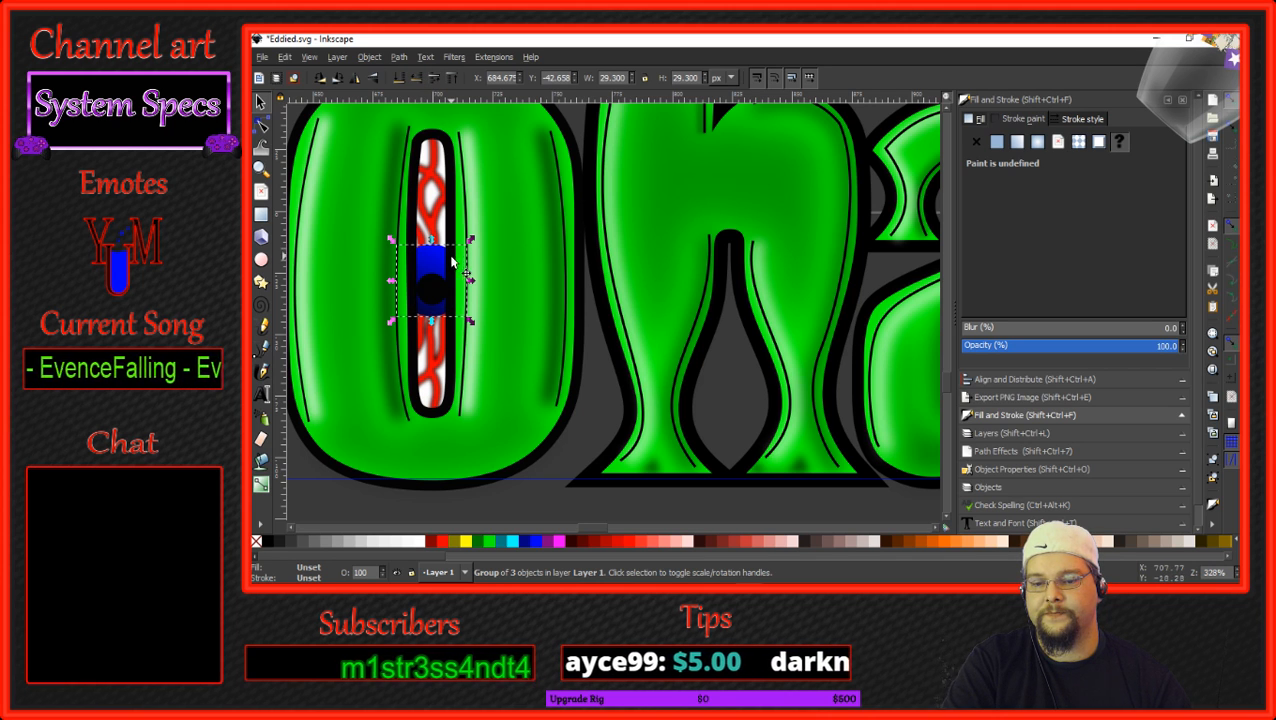
# Duplicate the eye's white, veins and iris group together, move the copy below the title and group it.
pyautogui.press('Escape')
pyautogui.scroll(-2, 447, 292)
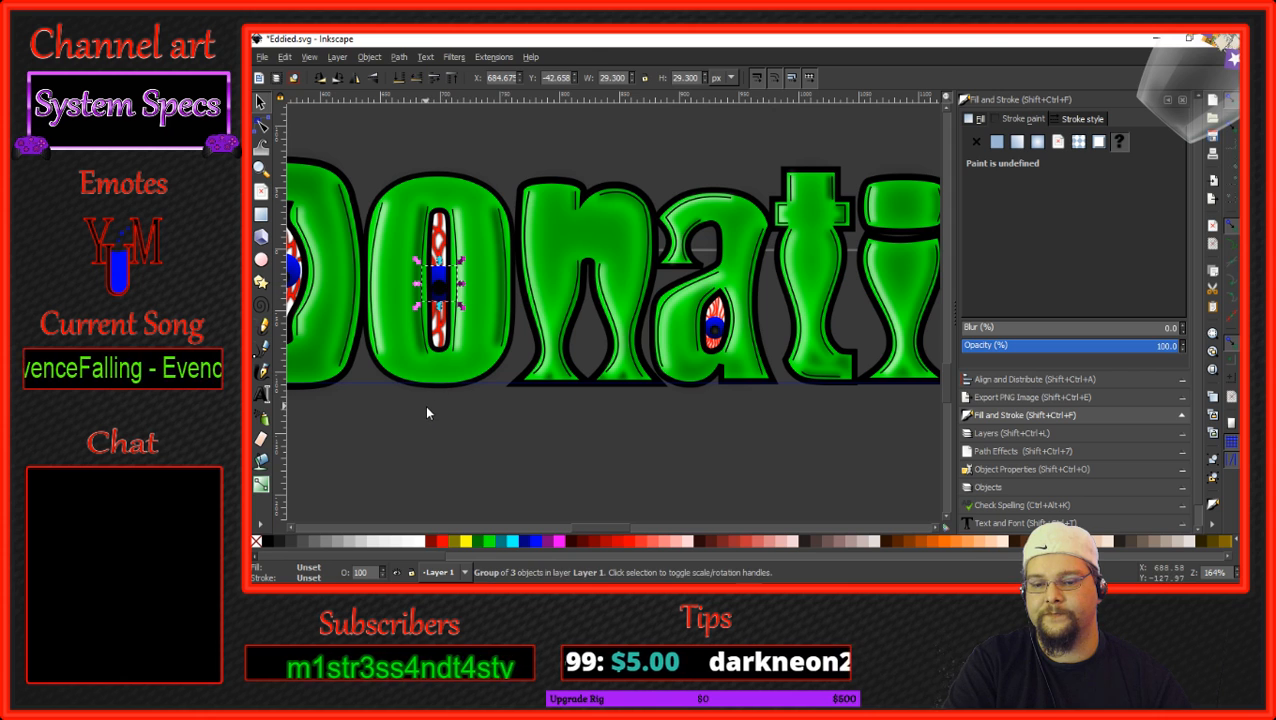
pyautogui.moveTo(427, 180); pyautogui.dragTo(458, 376)
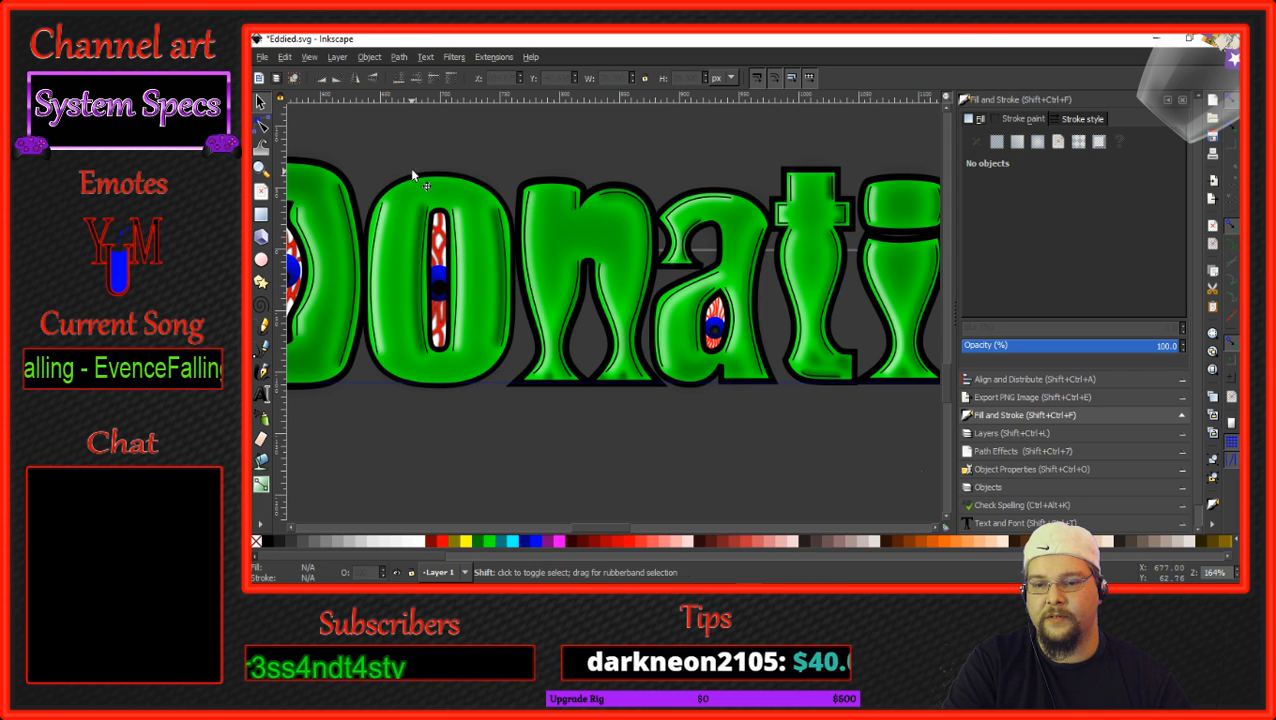
pyautogui.moveTo(413, 153); pyautogui.dragTo(476, 428)
pyautogui.rightClick(437, 248)
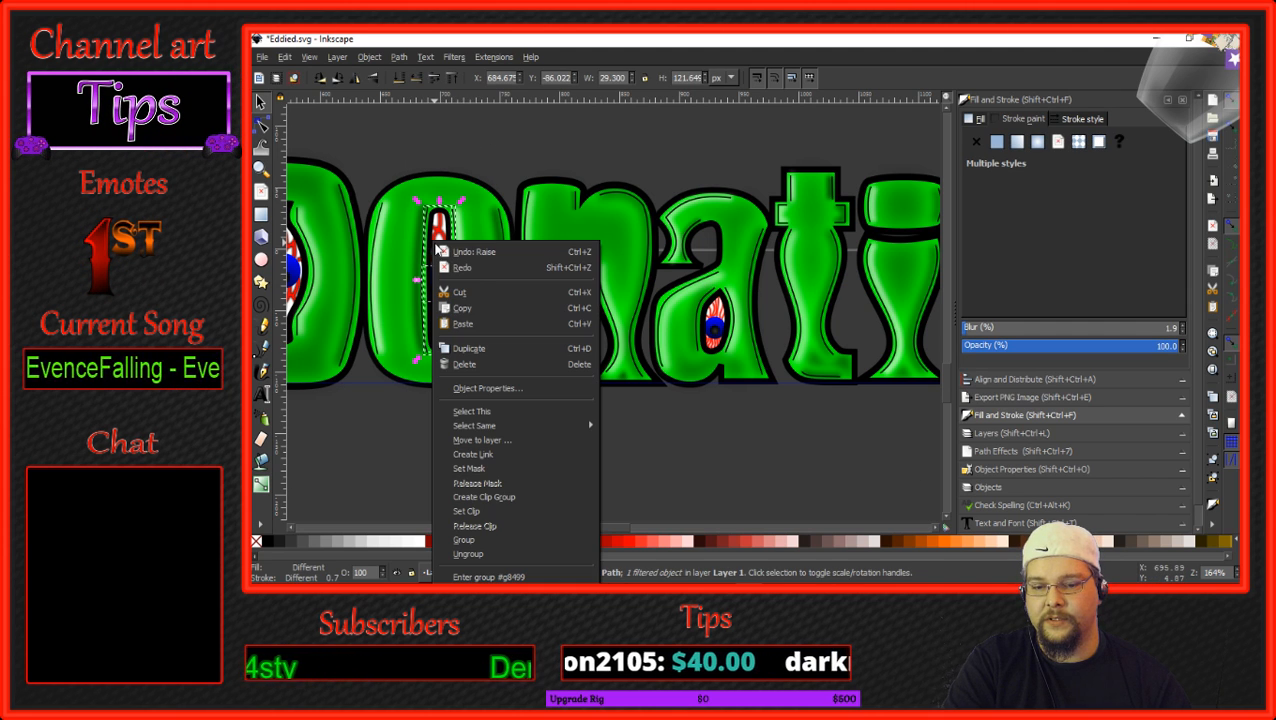
pyautogui.click(468, 350)
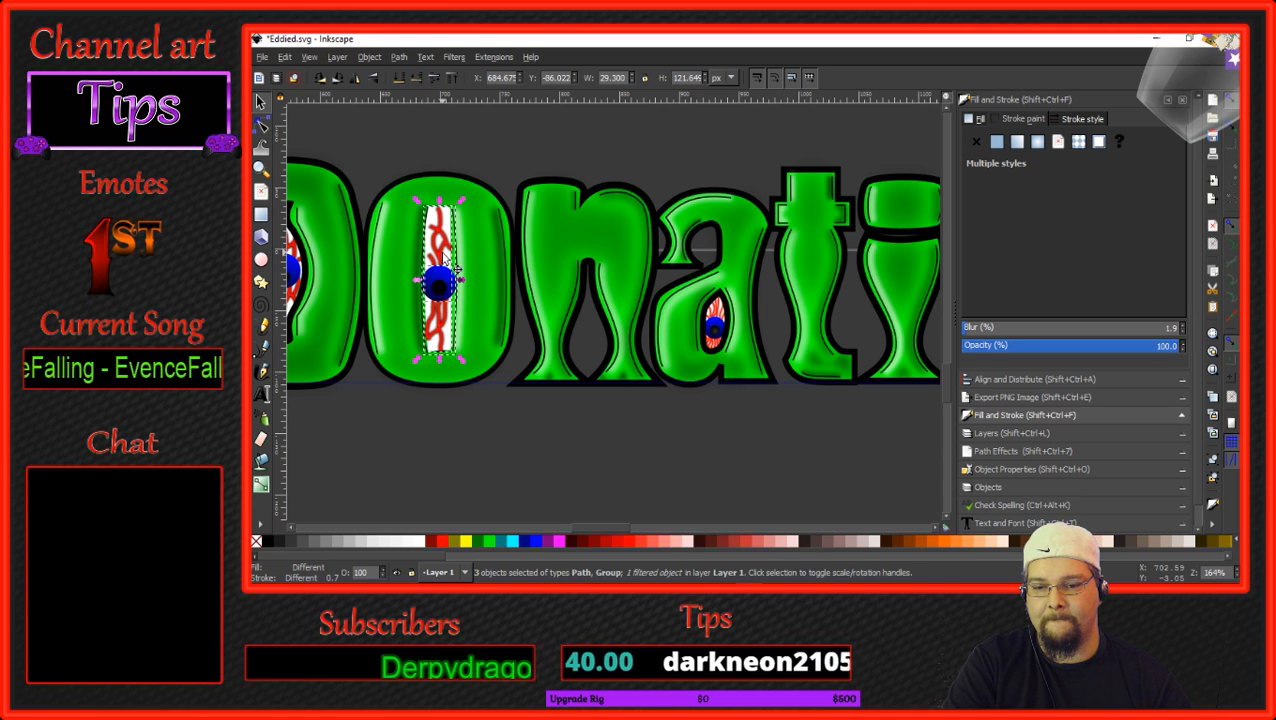
pyautogui.moveTo(446, 258); pyautogui.dragTo(528, 378)
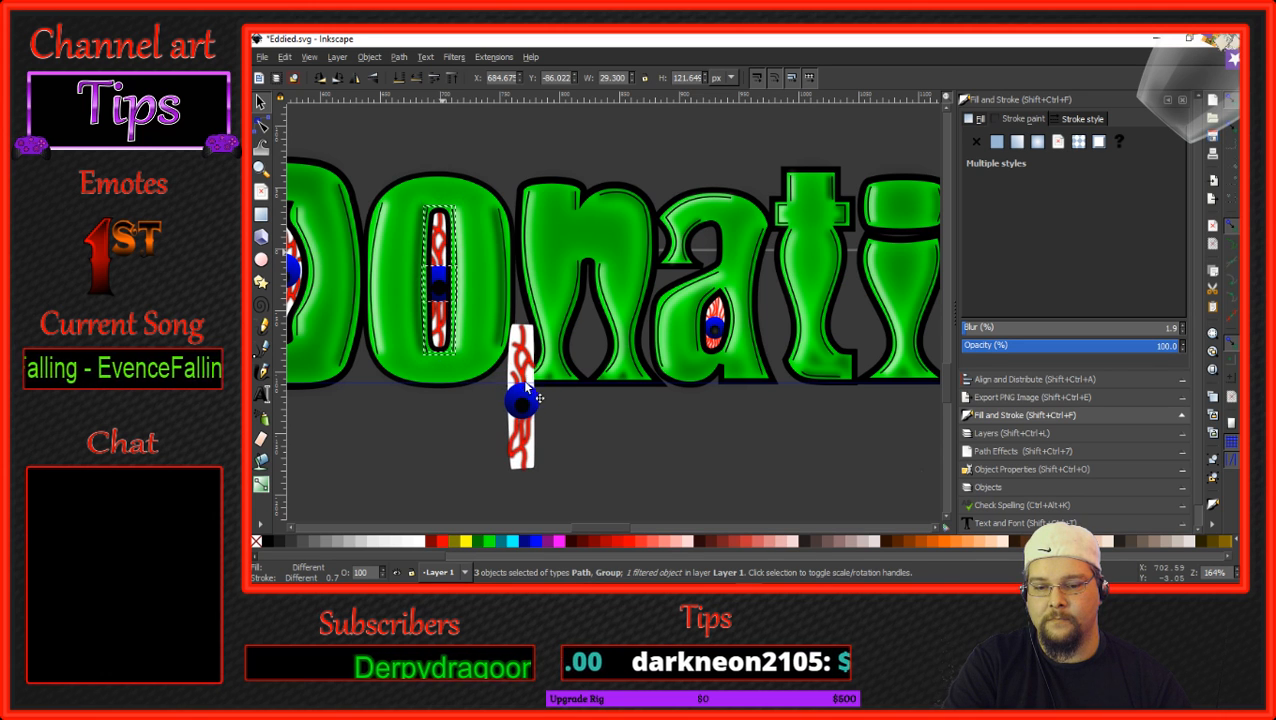
pyautogui.click(372, 58)
pyautogui.click(430, 171)
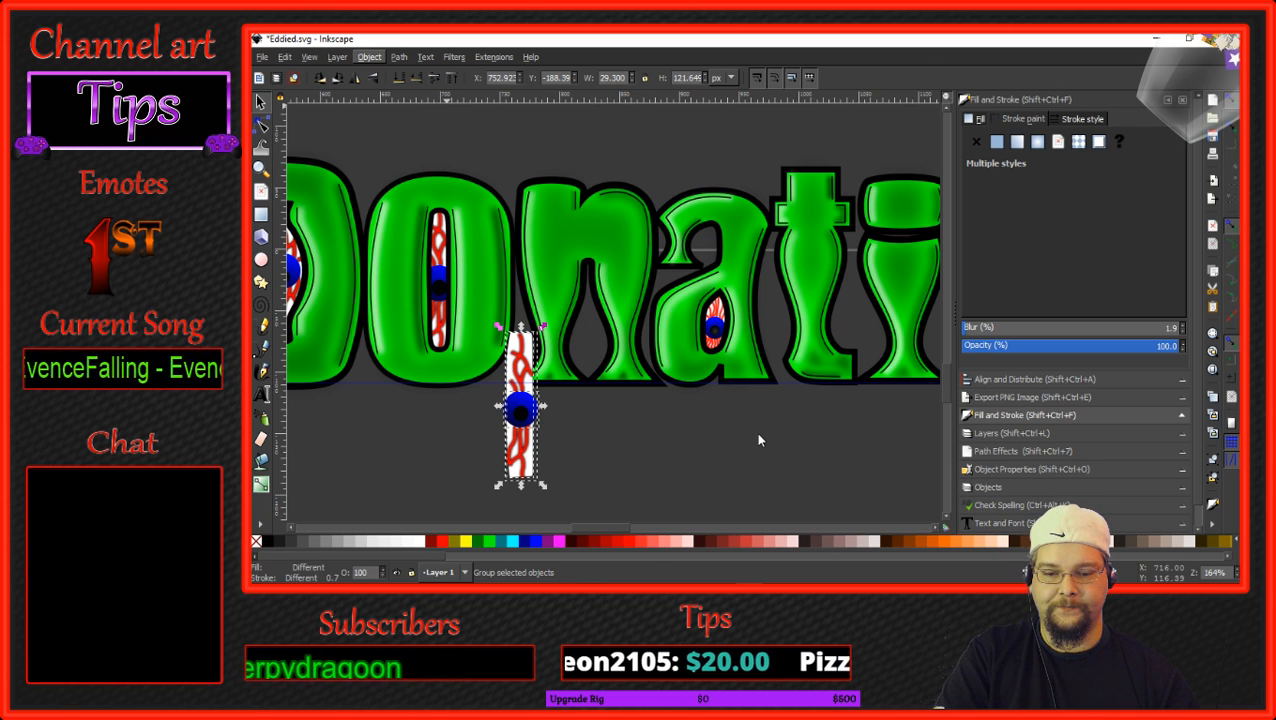
# Move the grouped eye into the second o of "Donations", lower it behind the letter and centre it in the opening.
pyautogui.keyDown('ctrl'); pyautogui.scroll(-3, 756, 432); pyautogui.keyUp('ctrl')
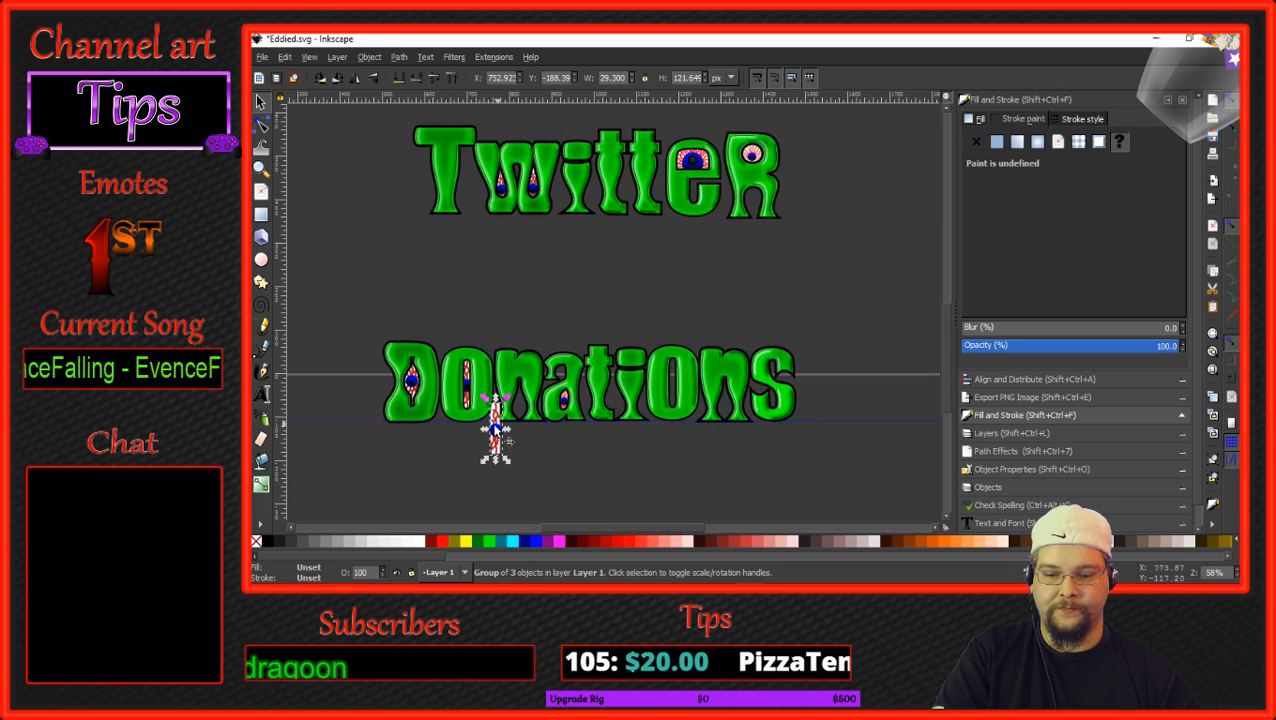
pyautogui.moveTo(495, 428); pyautogui.dragTo(688, 398)
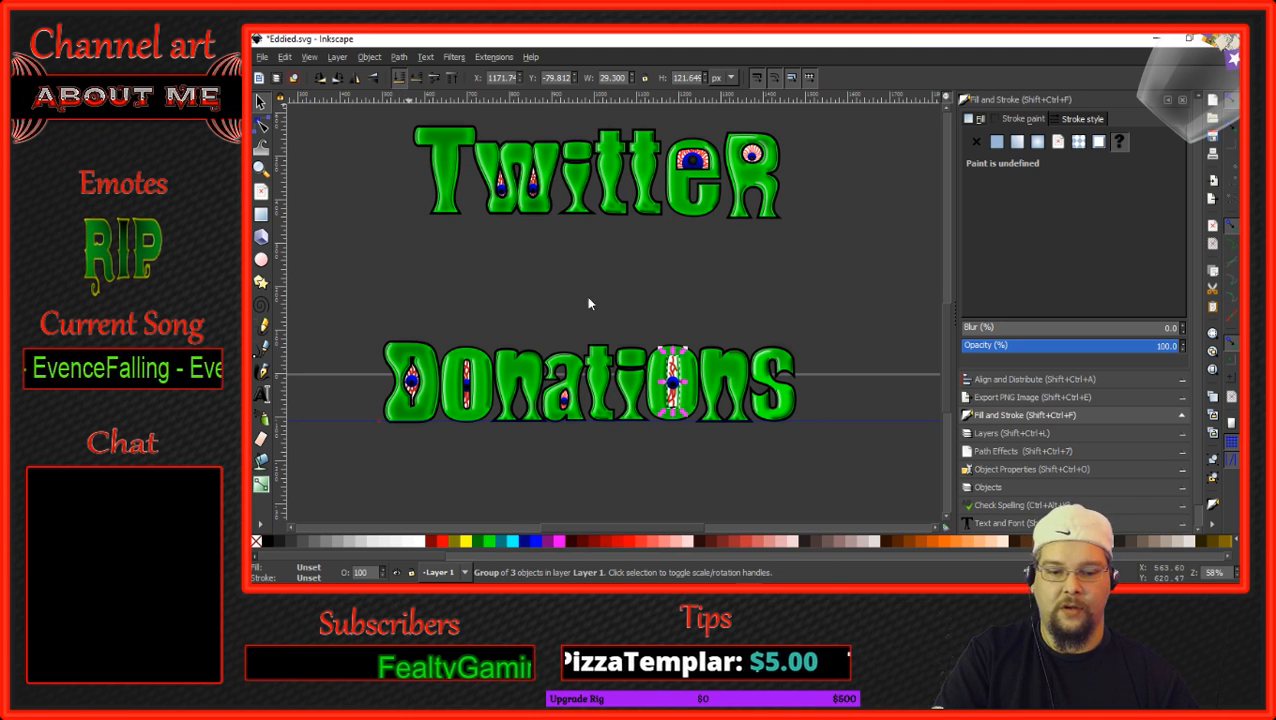
pyautogui.scroll(4, 671, 385)
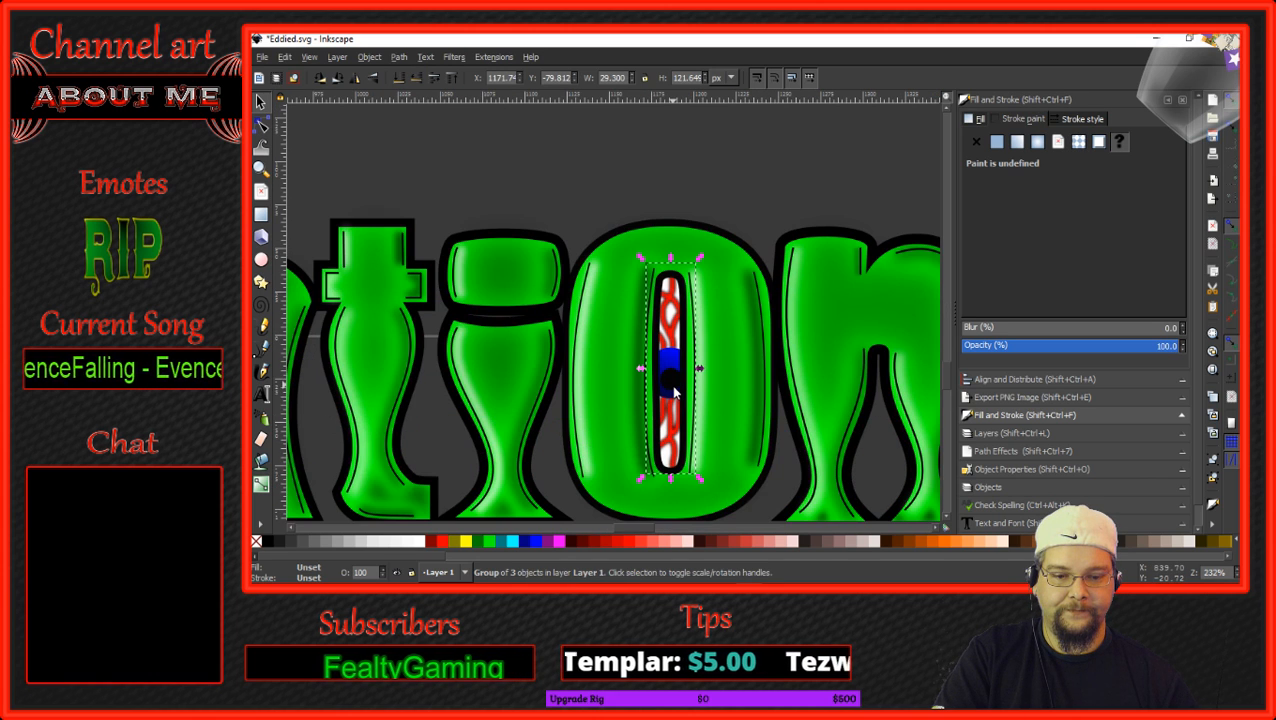
pyautogui.moveTo(672, 386); pyautogui.dragTo(672, 384)
# Duplicate the second o's eye group and move the copy over the o in the "About Me" title.
pyautogui.rightClick(672, 384)
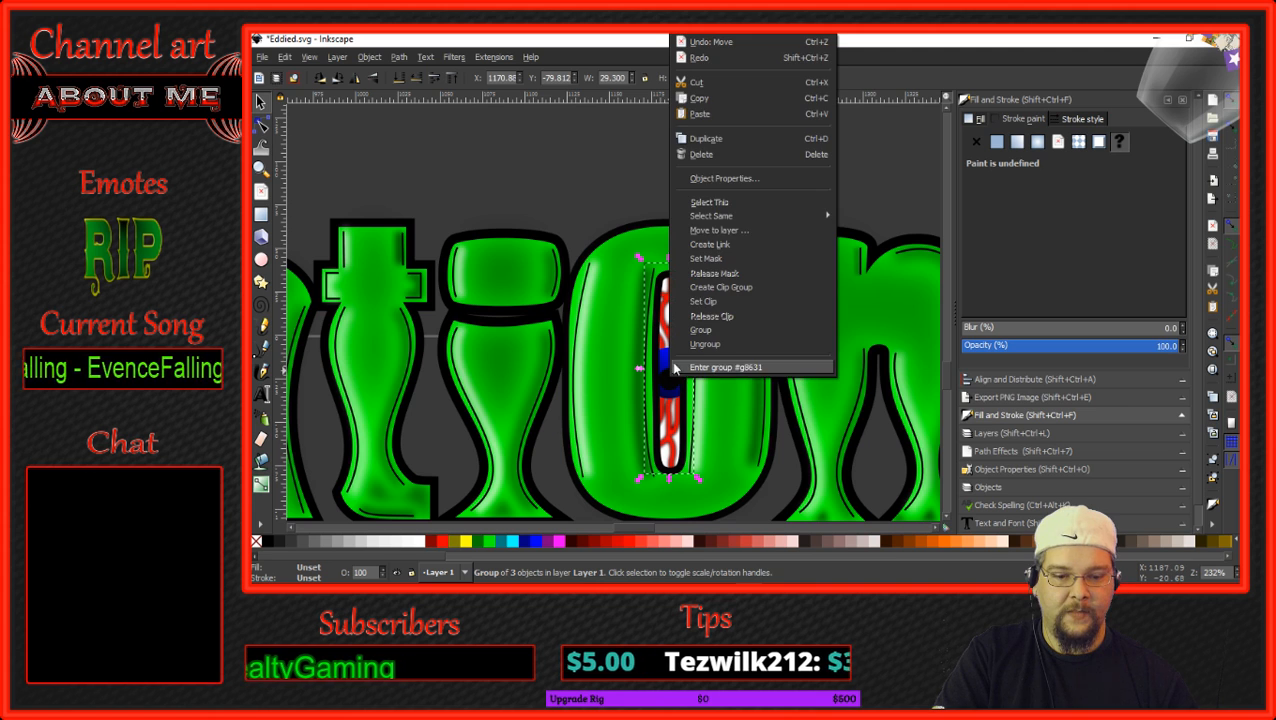
pyautogui.click(715, 151)
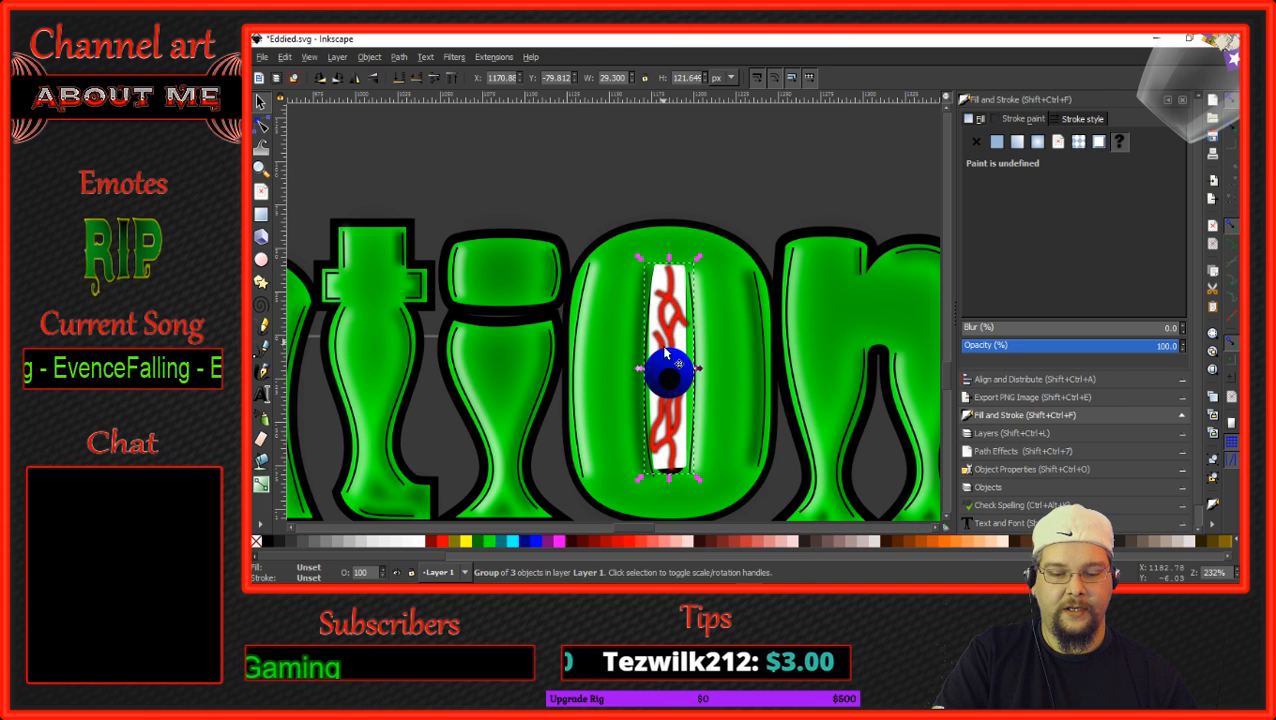
pyautogui.moveTo(672, 375); pyautogui.dragTo(474, 185)
pyautogui.scroll(-3, 498, 205)
pyautogui.scroll(-2, 503, 218)
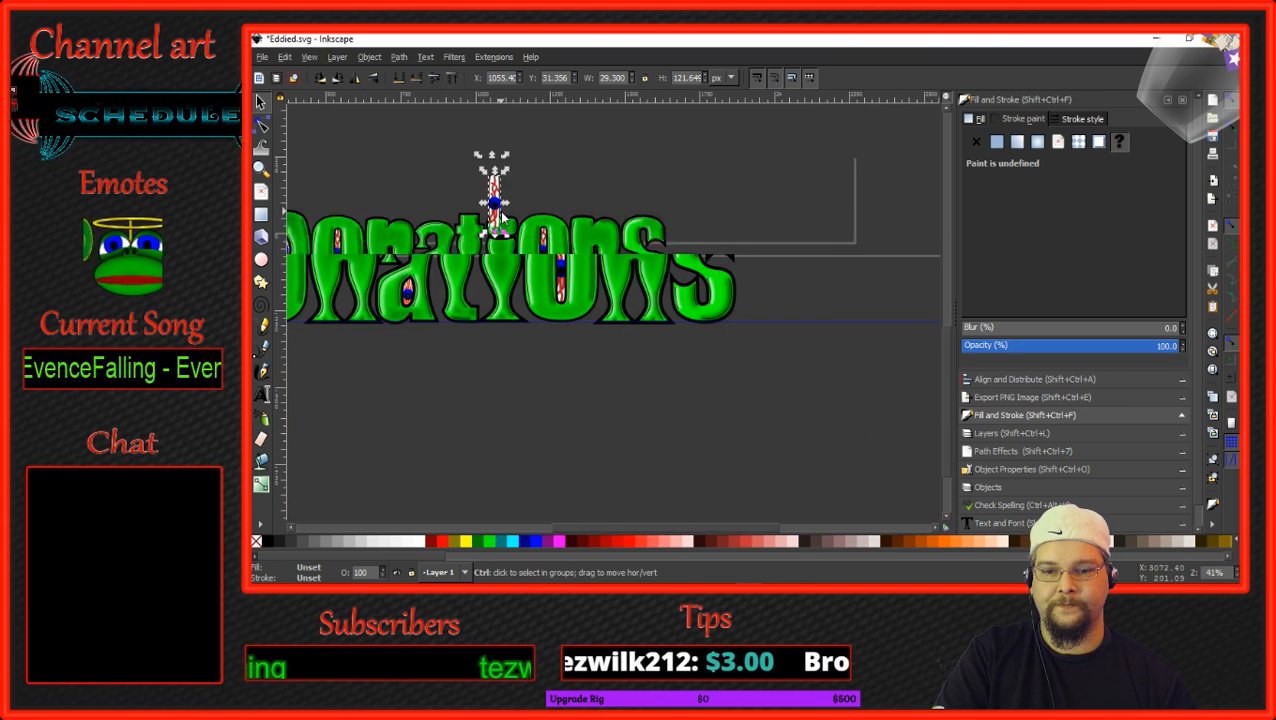
pyautogui.scroll(5, 480, 300)
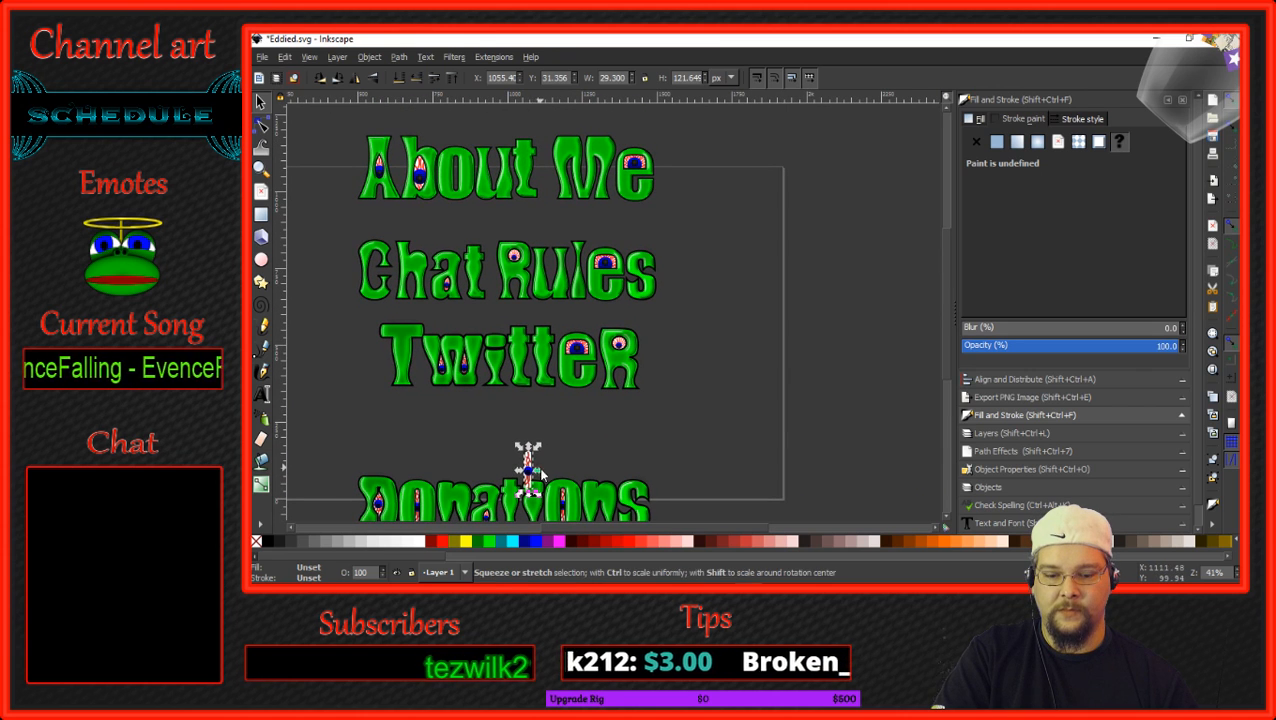
pyautogui.moveTo(535, 468); pyautogui.dragTo(467, 180)
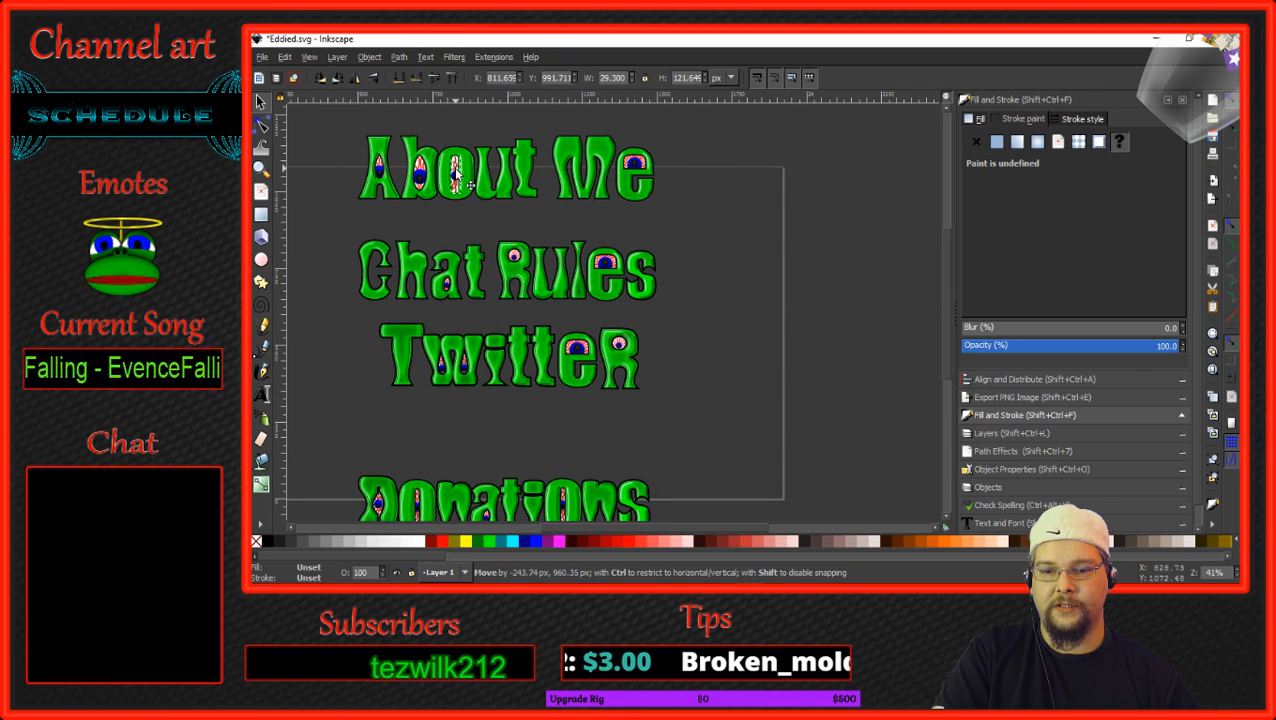
# Lower the eye group behind the o of "About Me" and centre it in the letter's opening.
pyautogui.scroll(5, 460, 177)
pyautogui.scroll(3, 458, 176)
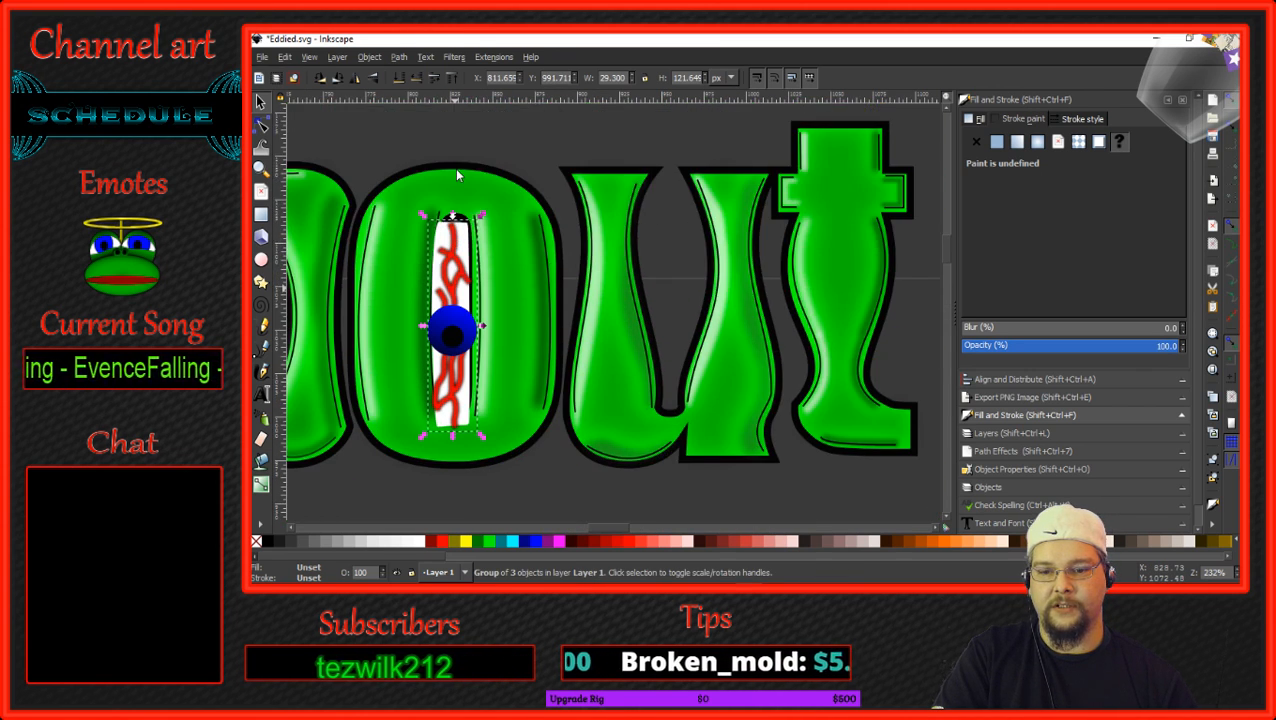
pyautogui.moveTo(453, 320); pyautogui.dragTo(458, 331)
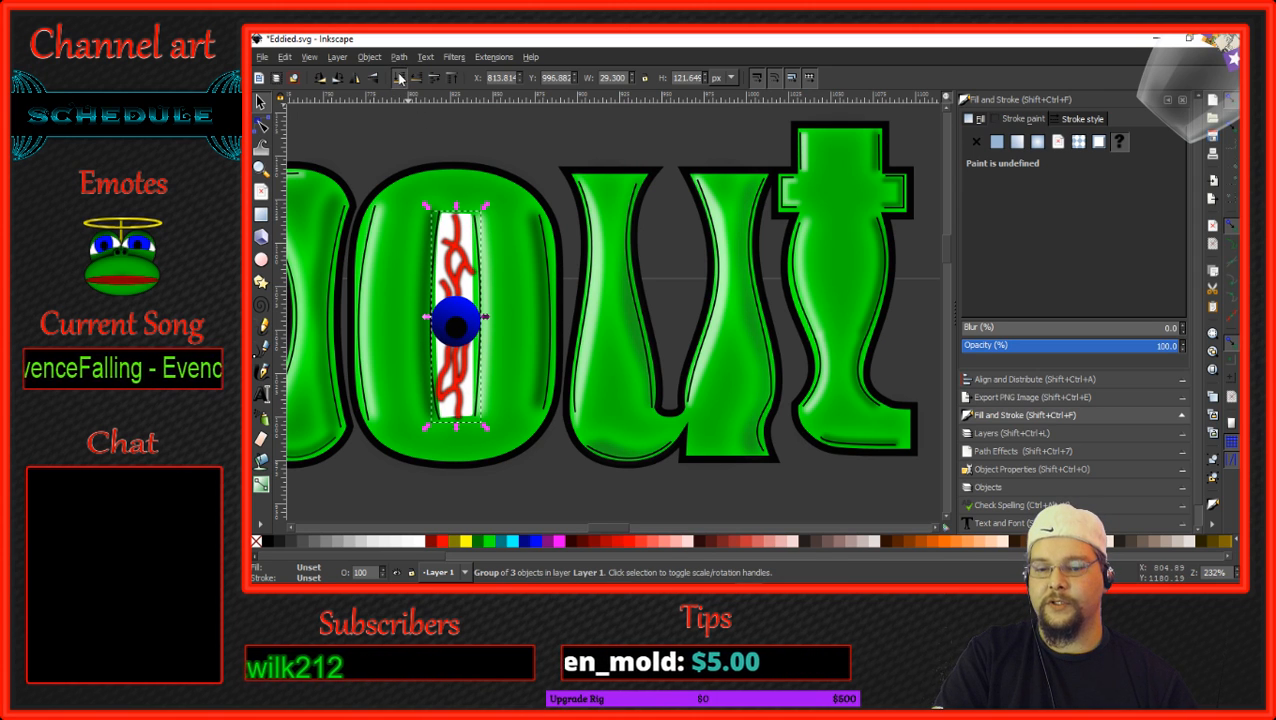
pyautogui.moveTo(456, 322); pyautogui.dragTo(453, 316)
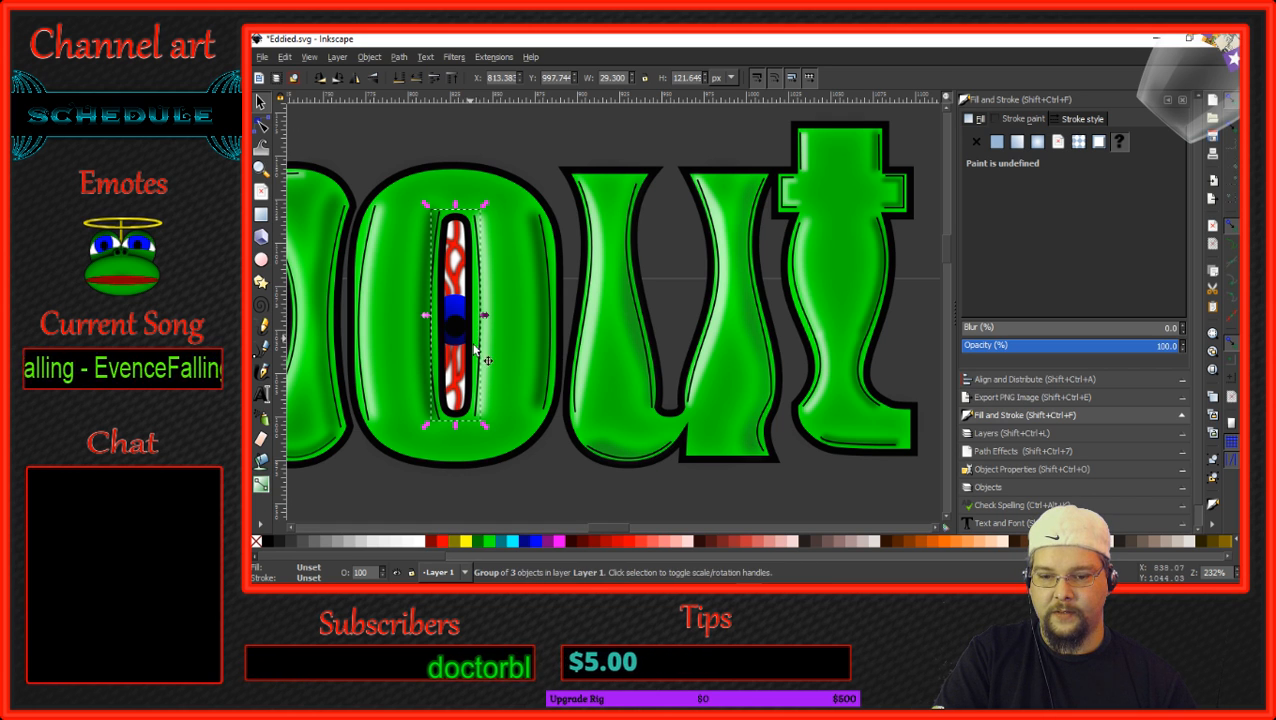
# Group all the parts of the "Donations" title and move it up directly beneath "Twitter".
pyautogui.scroll(-3, 470, 340)
pyautogui.scroll(-3, 474, 347)
pyautogui.scroll(-5, 480, 360)
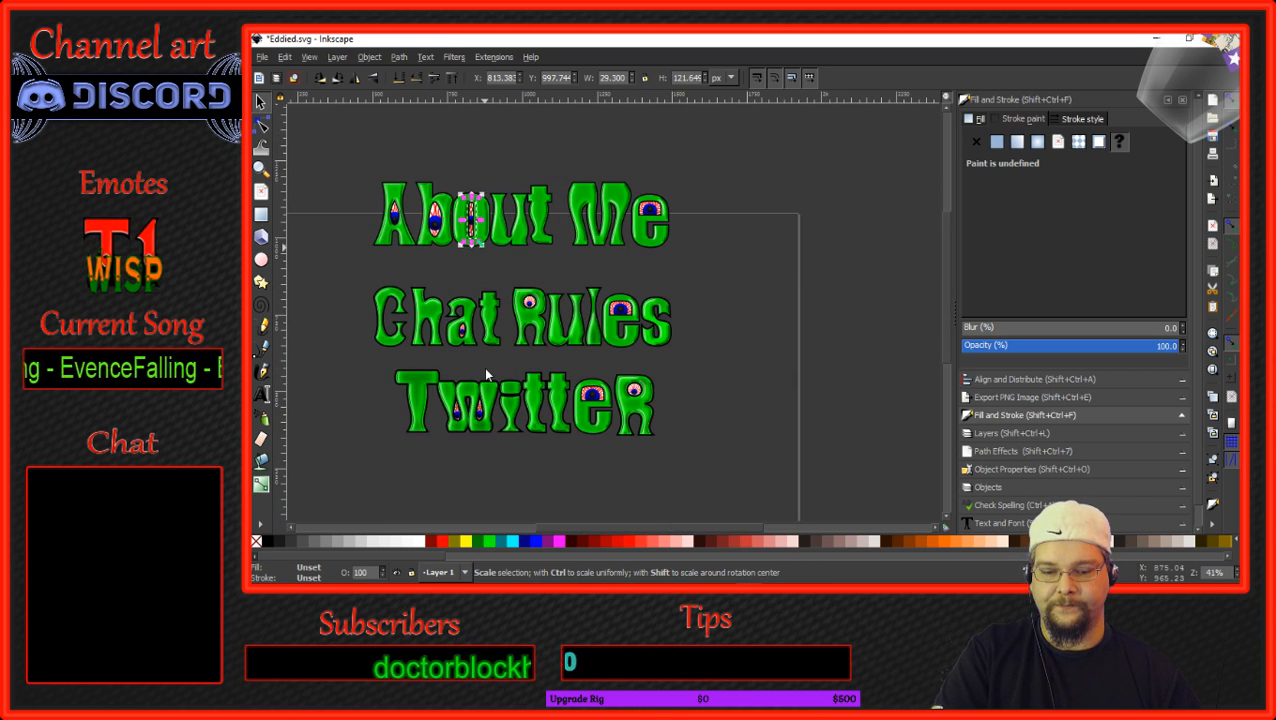
pyautogui.scroll(-1, 486, 375)
pyautogui.moveTo(347, 374); pyautogui.dragTo(694, 490)
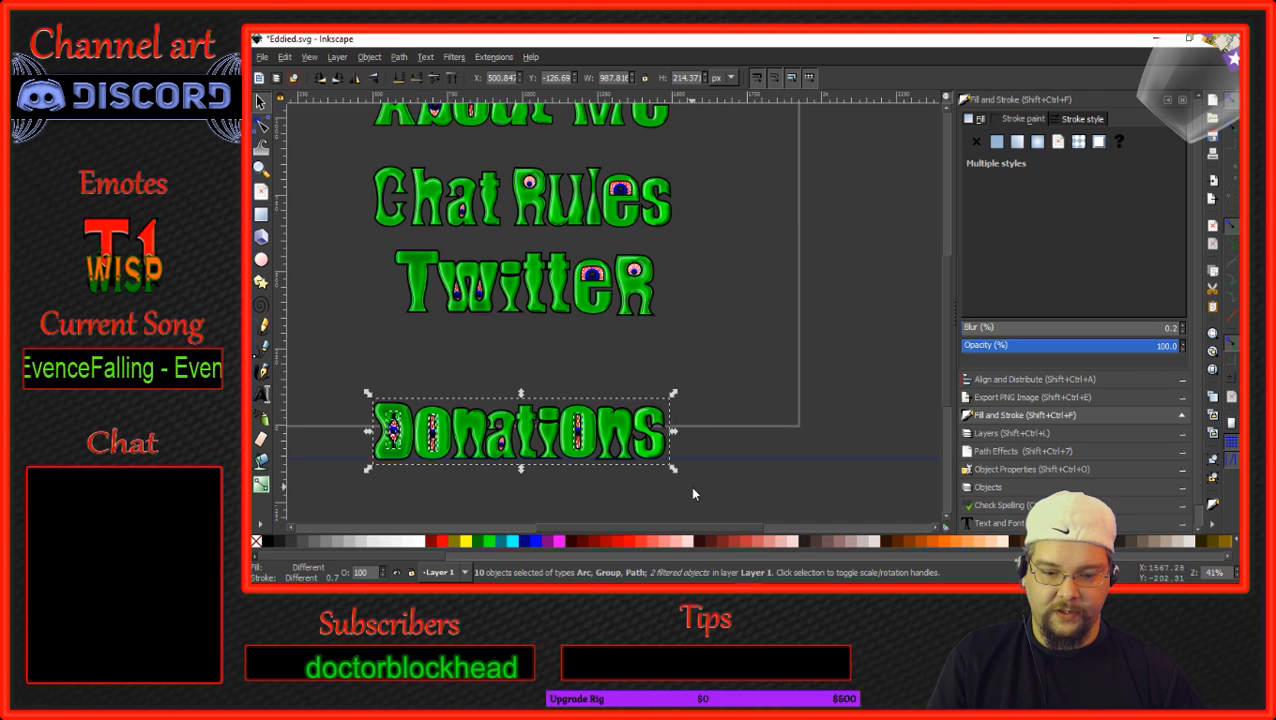
pyautogui.click(369, 58)
pyautogui.click(384, 172)
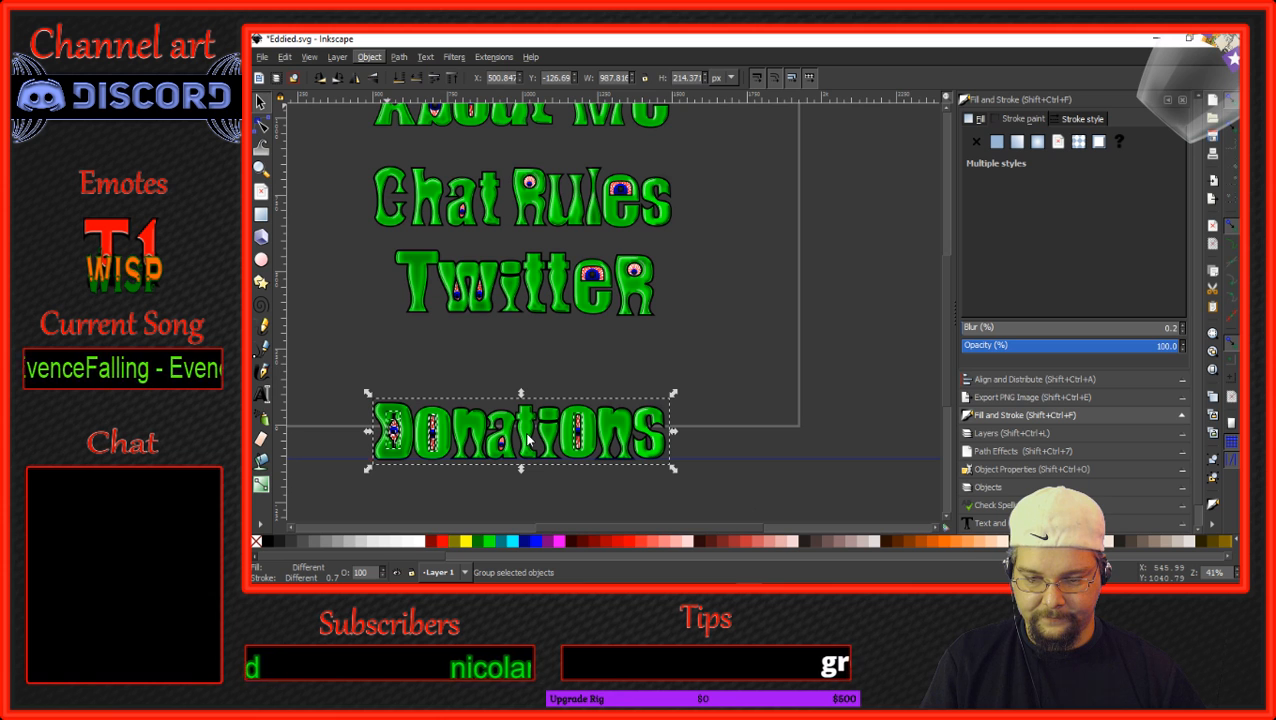
pyautogui.moveTo(527, 434); pyautogui.dragTo(537, 356)
pyautogui.scroll(-1, 537, 356)
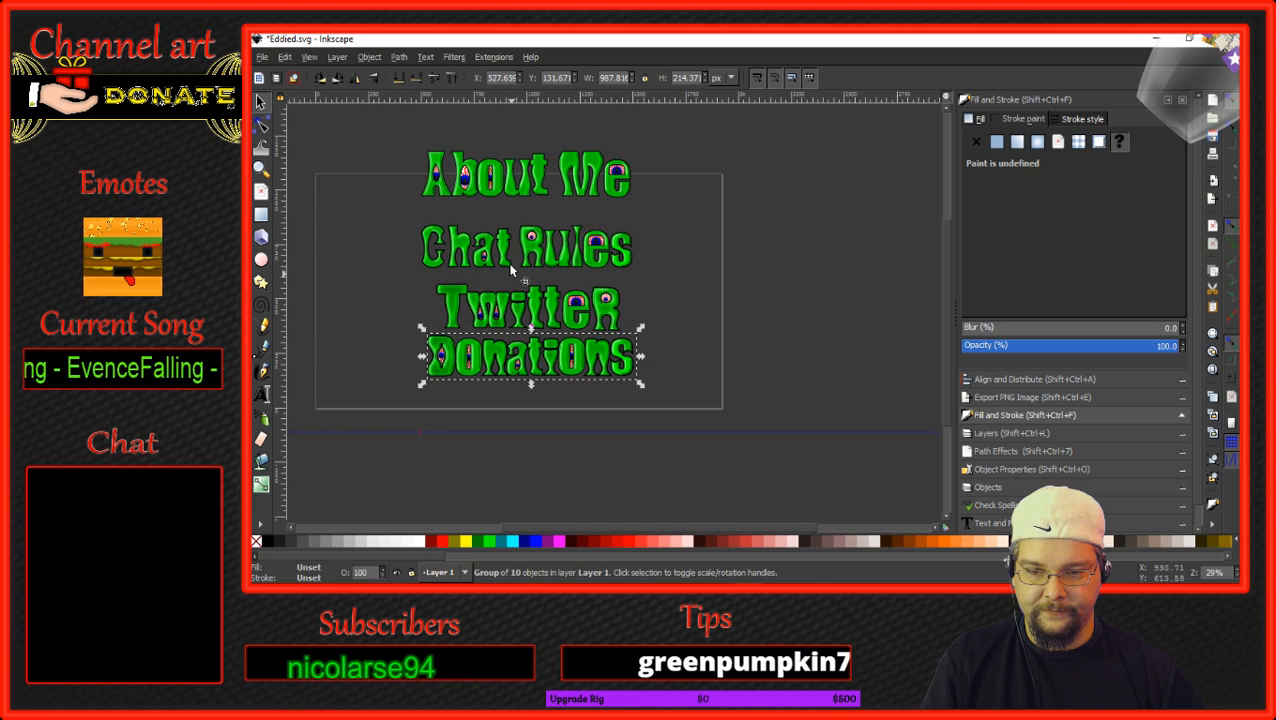
# Group all the letters and eyes of the "About Me" title into one object.
pyautogui.click(496, 180)
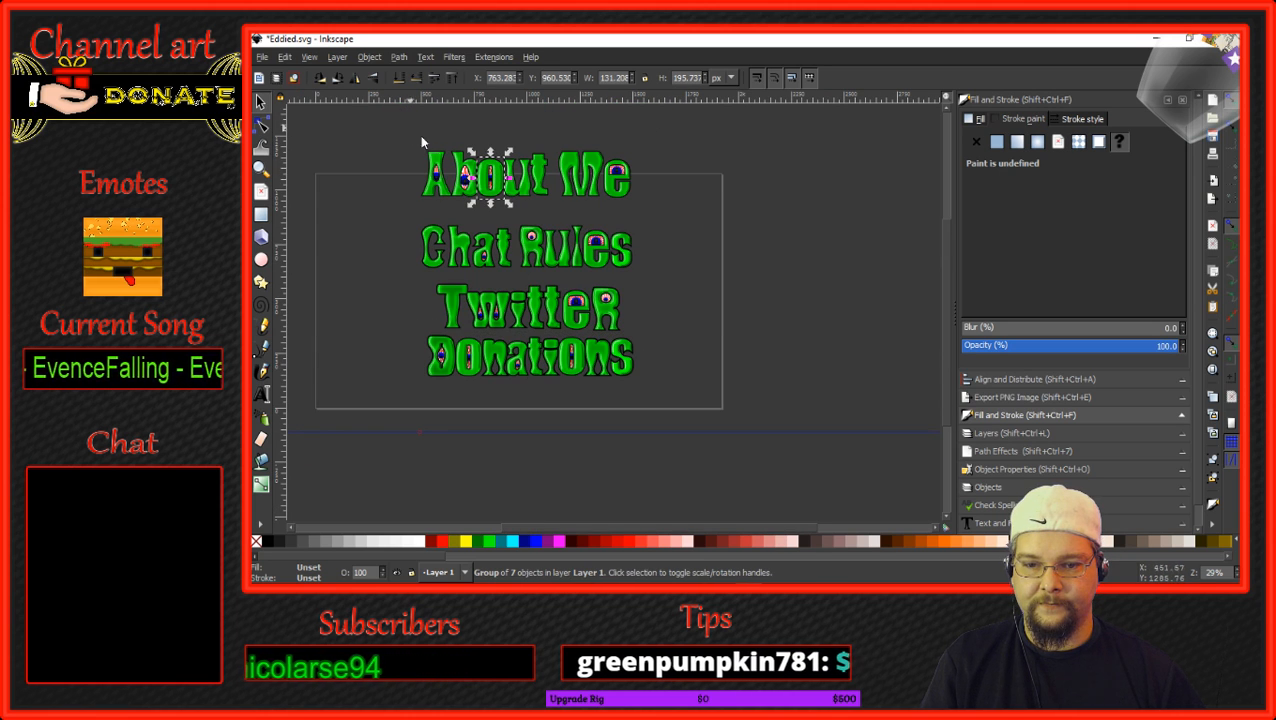
pyautogui.moveTo(420, 135); pyautogui.dragTo(679, 227)
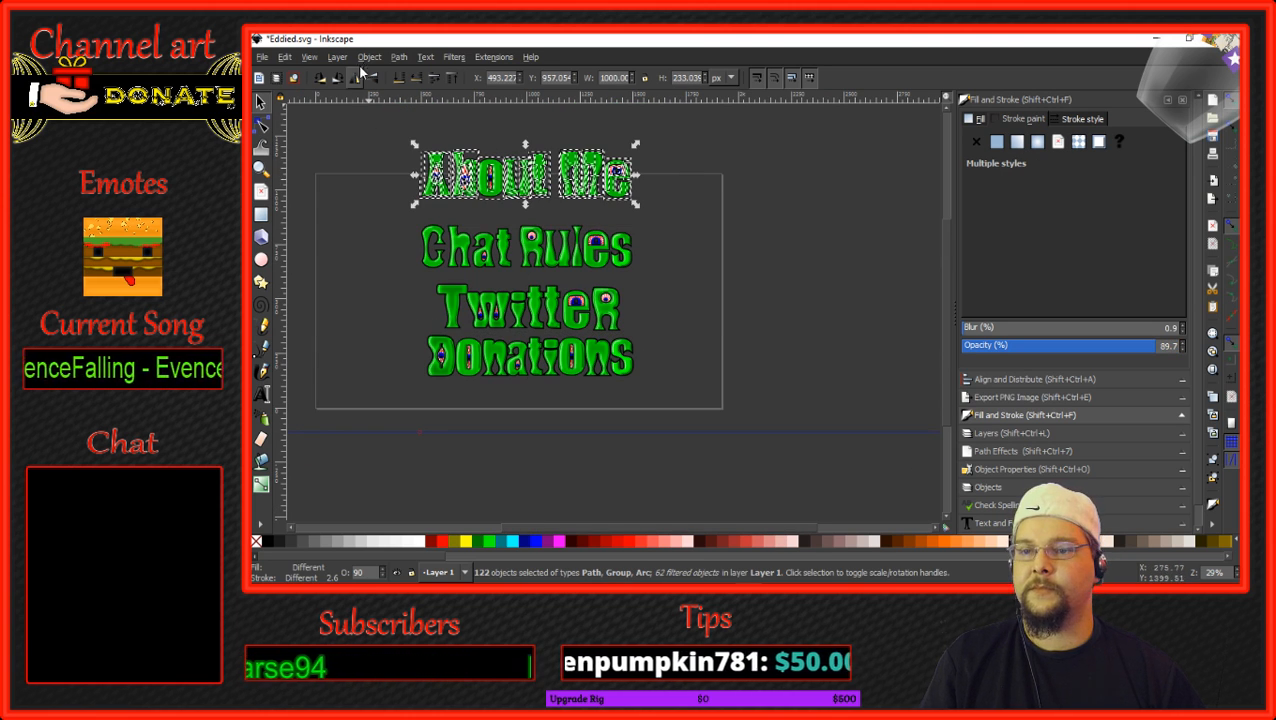
pyautogui.click(366, 59)
pyautogui.click(399, 176)
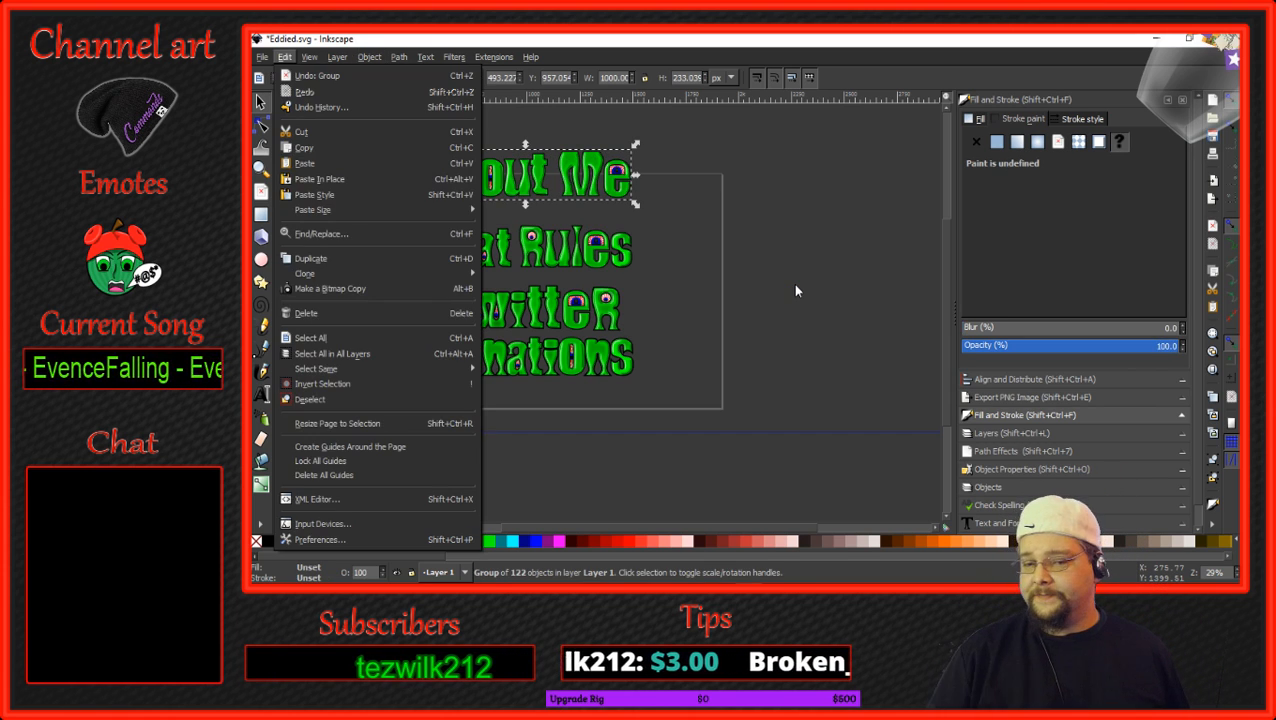
pyautogui.click(795, 290)
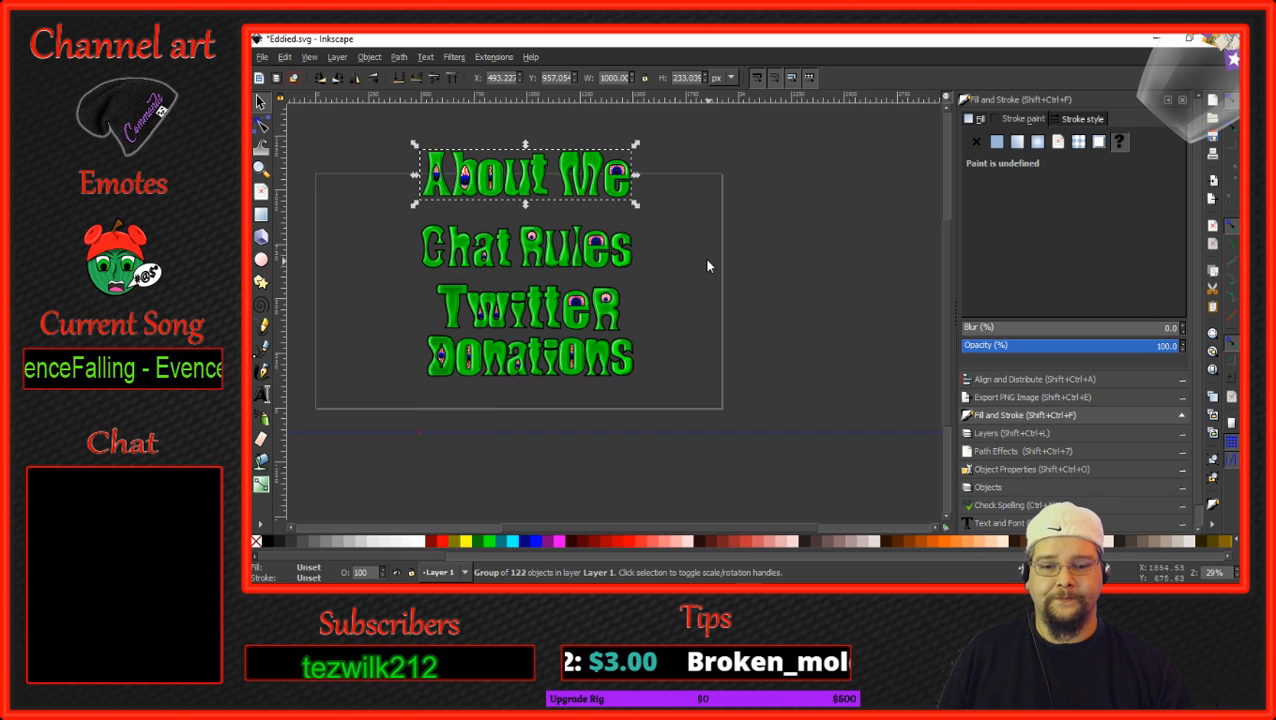
# Group all the letters and eyes of the "Chat Rules" title into one object.
pyautogui.moveTo(680, 207); pyautogui.dragTo(399, 276)
pyautogui.click(379, 60)
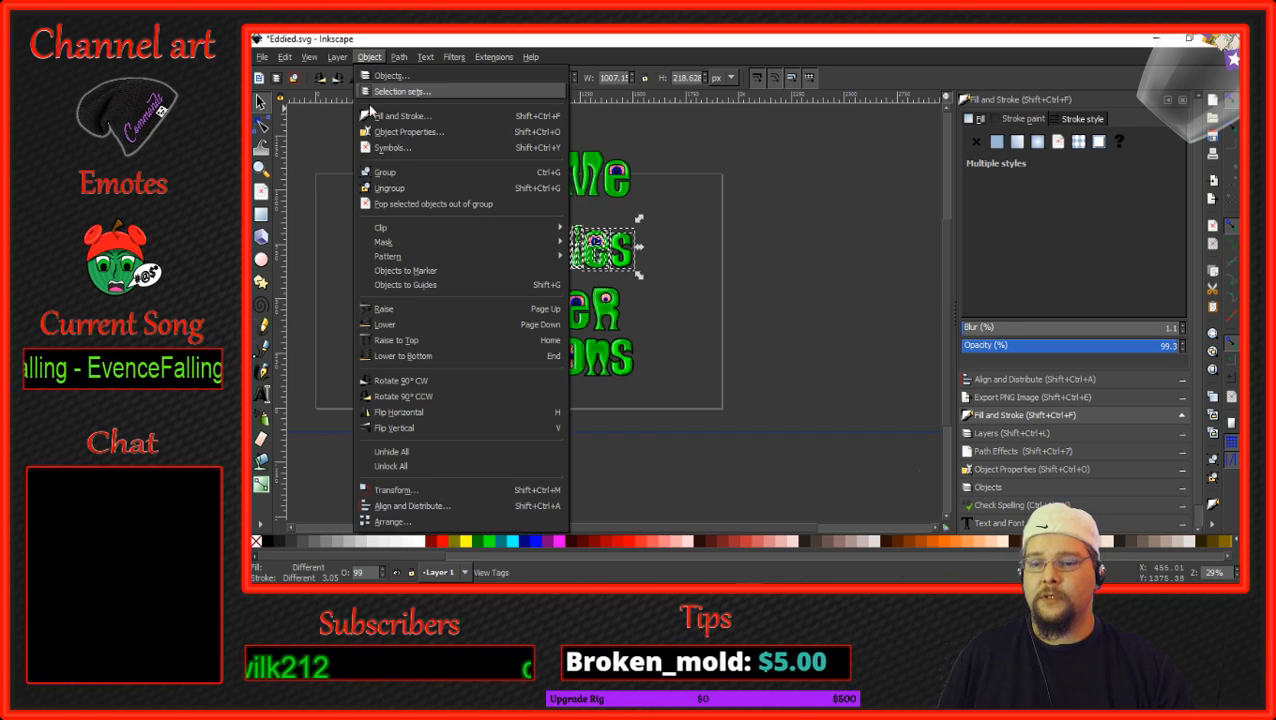
pyautogui.click(382, 170)
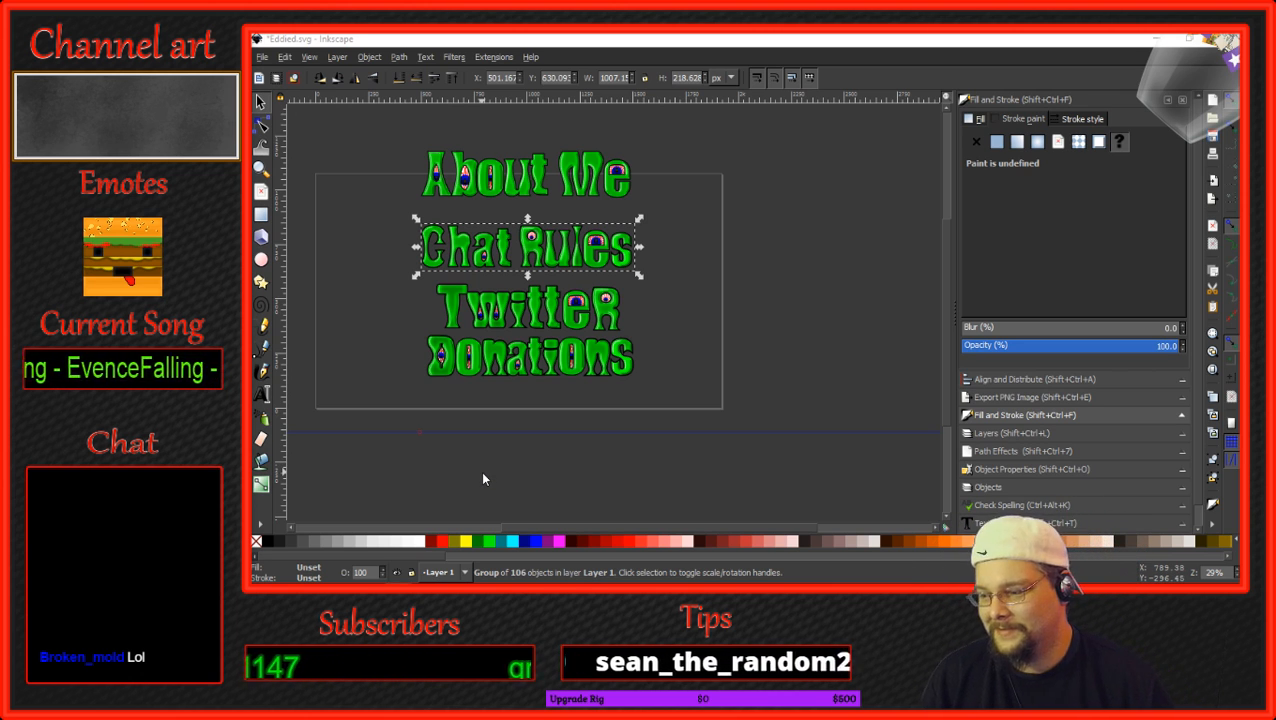
# Group all the letters and eyes of the "Twitter" title without including "Donations".
pyautogui.click(415, 295)
pyautogui.moveTo(397, 270); pyautogui.dragTo(666, 341)
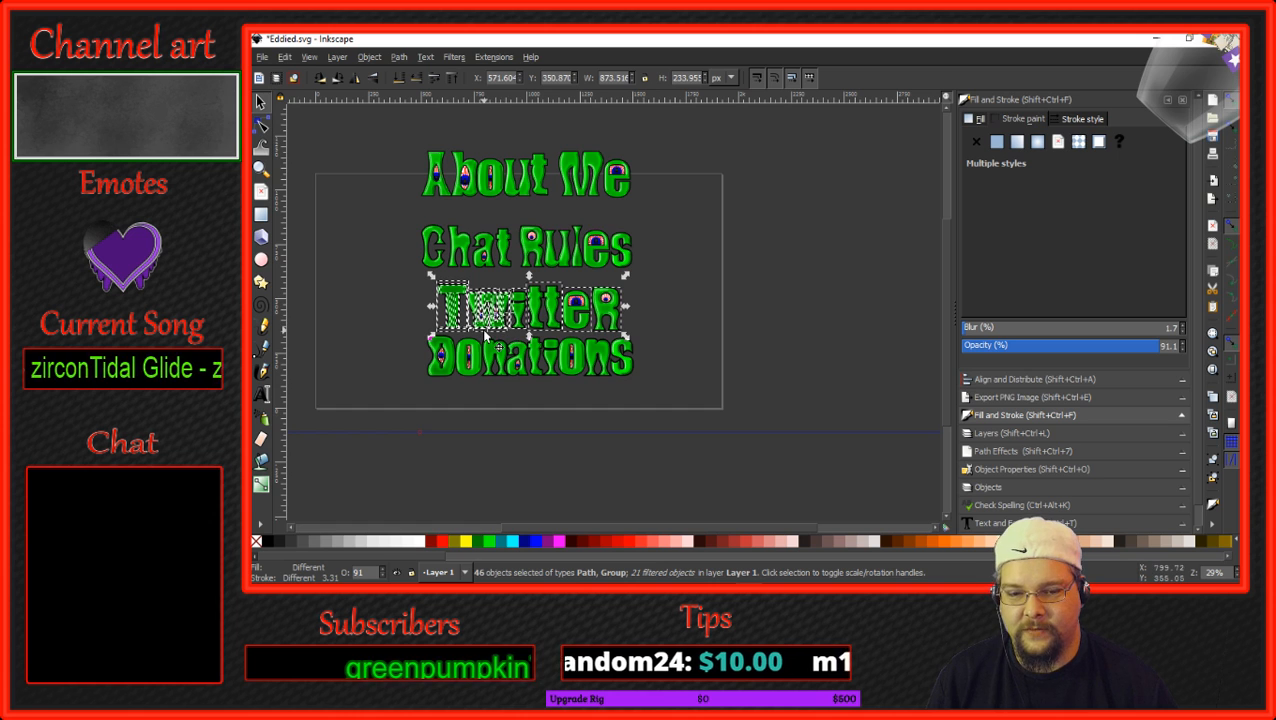
pyautogui.click(374, 57)
pyautogui.click(370, 175)
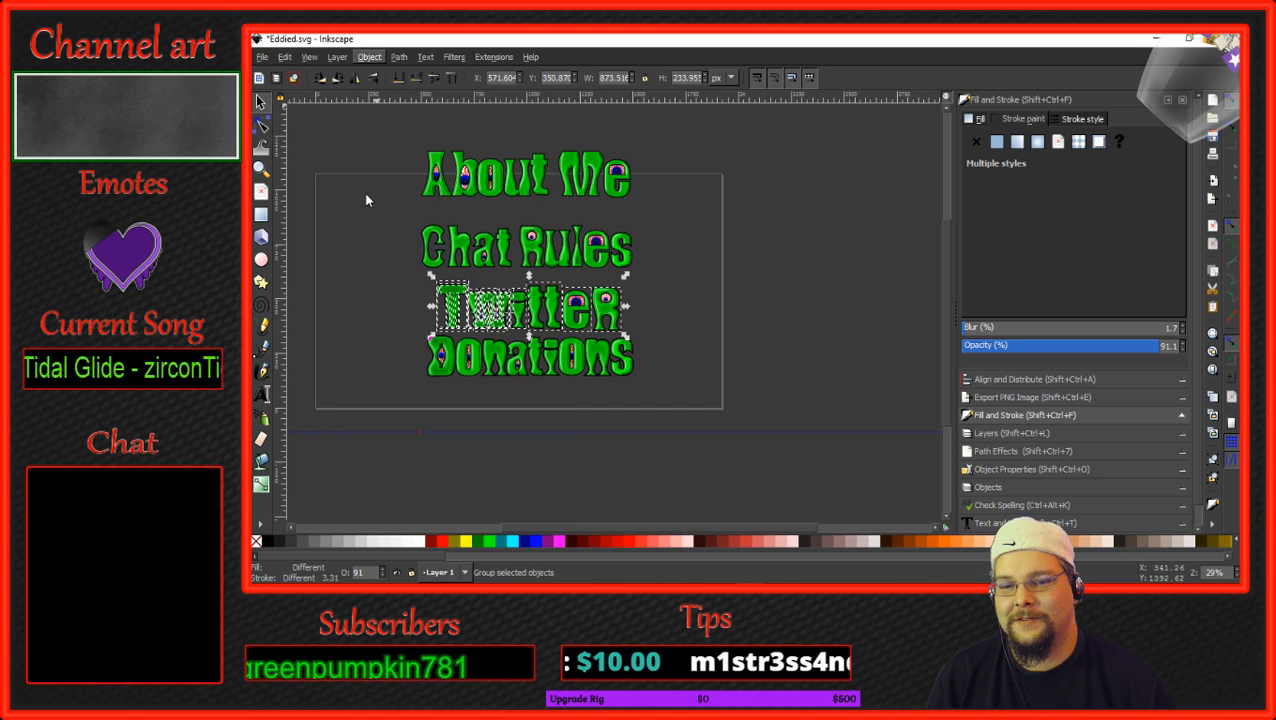